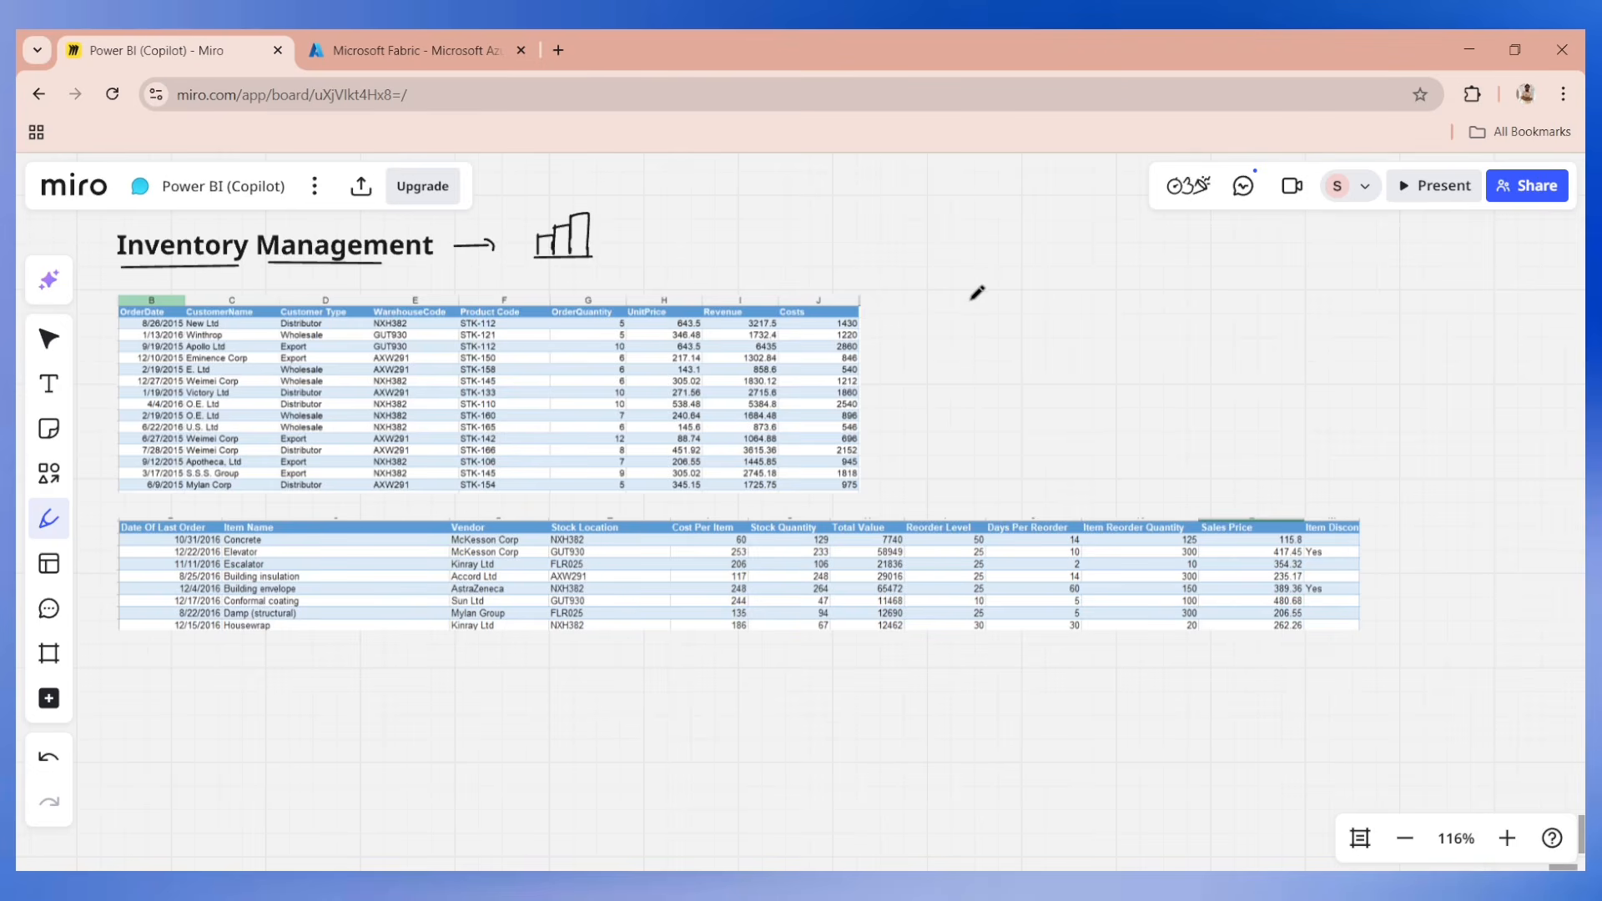
Draw a flow beside the first table: a box, an arrow to "Python", an arrow to a second box, and a circled "EDA".
{"action": "mouse_move", "coordinate": [978, 334]}
{"action": "left_mouse_down"}
{"action": "mouse_move", "coordinate": [1019, 289]}
{"action": "mouse_move", "coordinate": [985, 335]}
{"action": "mouse_move", "coordinate": [1053, 314]}
{"action": "left_mouse_up"}
{"action": "left_click_drag", "start_coordinate": [1087, 304], "coordinate": [1161, 304]}
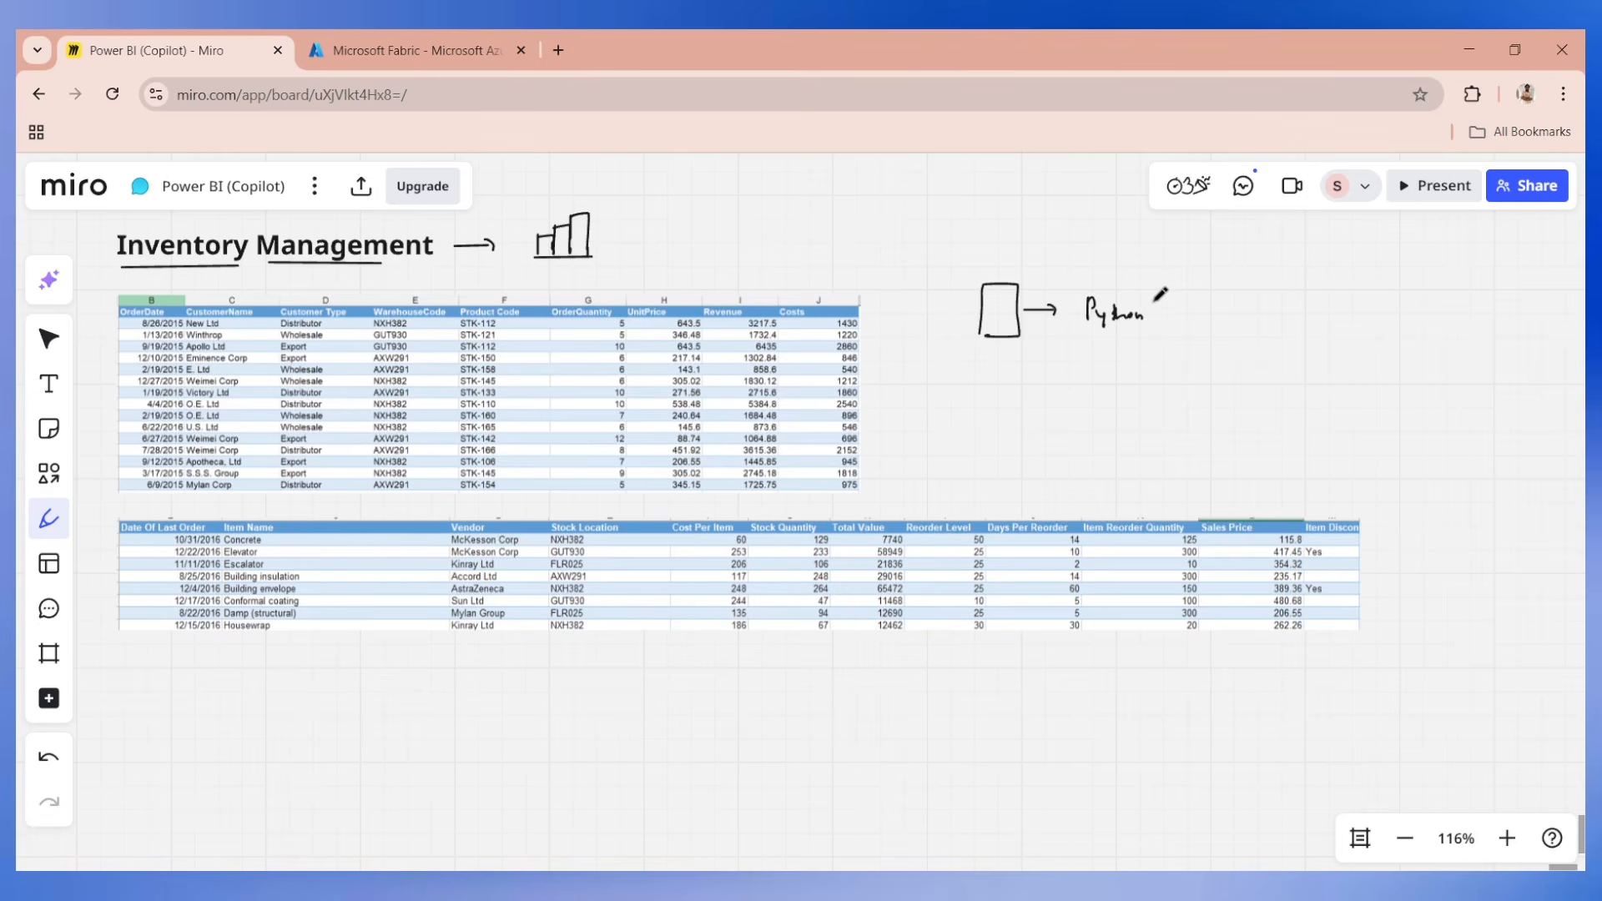
{"action": "key", "text": "ctrl+z"}
{"action": "key", "text": "ctrl+z"}
{"action": "key", "text": "ctrl+z"}
{"action": "key", "text": "ctrl+z"}
{"action": "key", "text": "ctrl+z"}
{"action": "left_click_drag", "start_coordinate": [1080, 310], "coordinate": [1138, 316]}
{"action": "mouse_move", "coordinate": [1154, 311]}
{"action": "left_mouse_down"}
{"action": "mouse_move", "coordinate": [1188, 316]}
{"action": "mouse_move", "coordinate": [1266, 282]}
{"action": "mouse_move", "coordinate": [1265, 335]}
{"action": "mouse_move", "coordinate": [1216, 339]}
{"action": "mouse_move", "coordinate": [1354, 311]}
{"action": "mouse_move", "coordinate": [1307, 330]}
{"action": "mouse_move", "coordinate": [1365, 283]}
{"action": "left_mouse_up"}
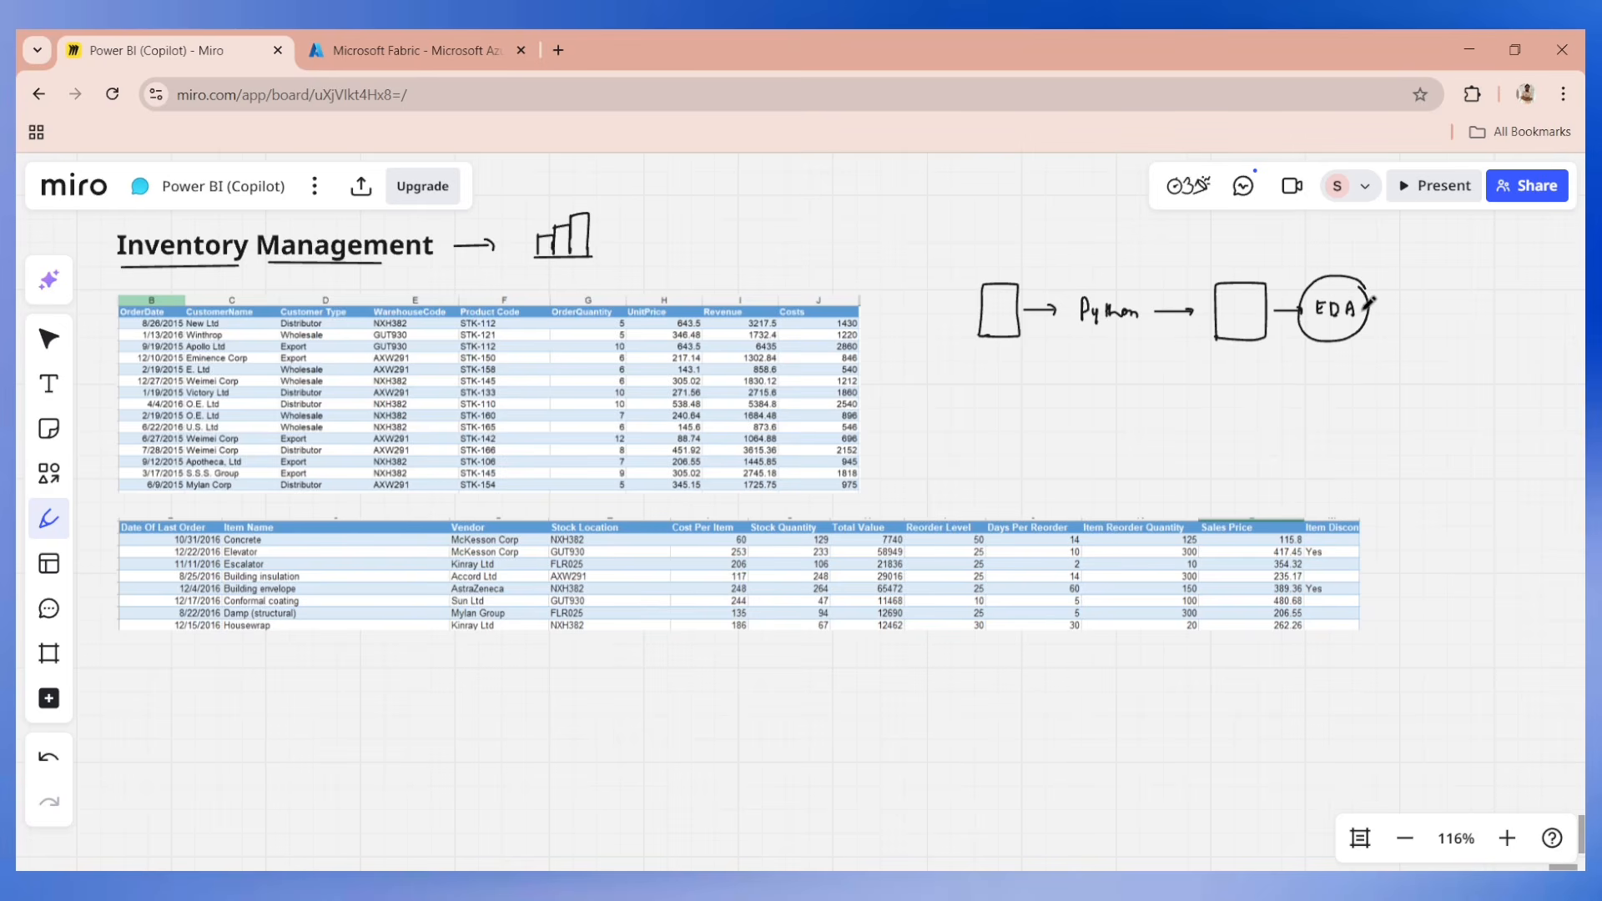
Draw a downward arrow from the EDA circle to a dashboard box containing three small charts.
{"action": "left_click_drag", "start_coordinate": [1381, 308], "coordinate": [1396, 347]}
{"action": "mouse_move", "coordinate": [1352, 467]}
{"action": "left_mouse_down"}
{"action": "mouse_move", "coordinate": [1355, 415]}
{"action": "mouse_move", "coordinate": [1500, 379]}
{"action": "mouse_move", "coordinate": [1357, 473]}
{"action": "left_mouse_up"}
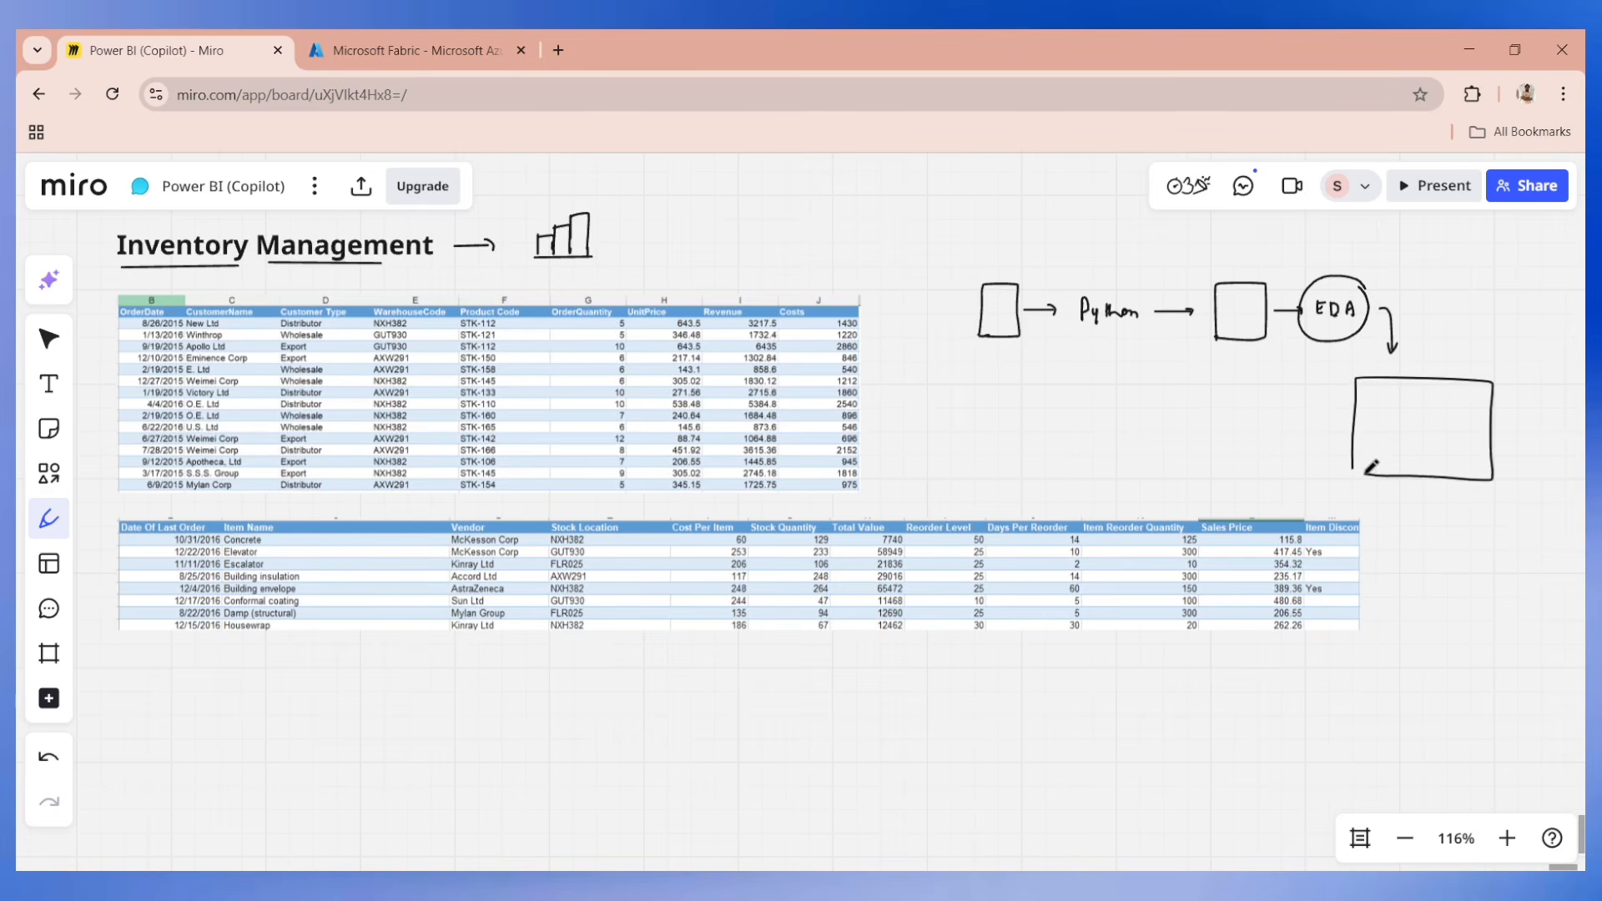
{"action": "mouse_move", "coordinate": [1369, 393]}
{"action": "left_mouse_down"}
{"action": "mouse_move", "coordinate": [1367, 424]}
{"action": "mouse_move", "coordinate": [1411, 422]}
{"action": "mouse_move", "coordinate": [1399, 406]}
{"action": "mouse_move", "coordinate": [1412, 401]}
{"action": "mouse_move", "coordinate": [1475, 417]}
{"action": "mouse_move", "coordinate": [1452, 394]}
{"action": "mouse_move", "coordinate": [1451, 417]}
{"action": "left_mouse_up"}
{"action": "mouse_move", "coordinate": [1458, 418]}
{"action": "left_mouse_down"}
{"action": "mouse_move", "coordinate": [1462, 405]}
{"action": "mouse_move", "coordinate": [1467, 423]}
{"action": "left_mouse_up"}
{"action": "left_click_drag", "start_coordinate": [1376, 433], "coordinate": [1377, 466]}
{"action": "left_click_drag", "start_coordinate": [1369, 463], "coordinate": [1471, 463]}
{"action": "left_click_drag", "start_coordinate": [1390, 451], "coordinate": [1466, 449]}
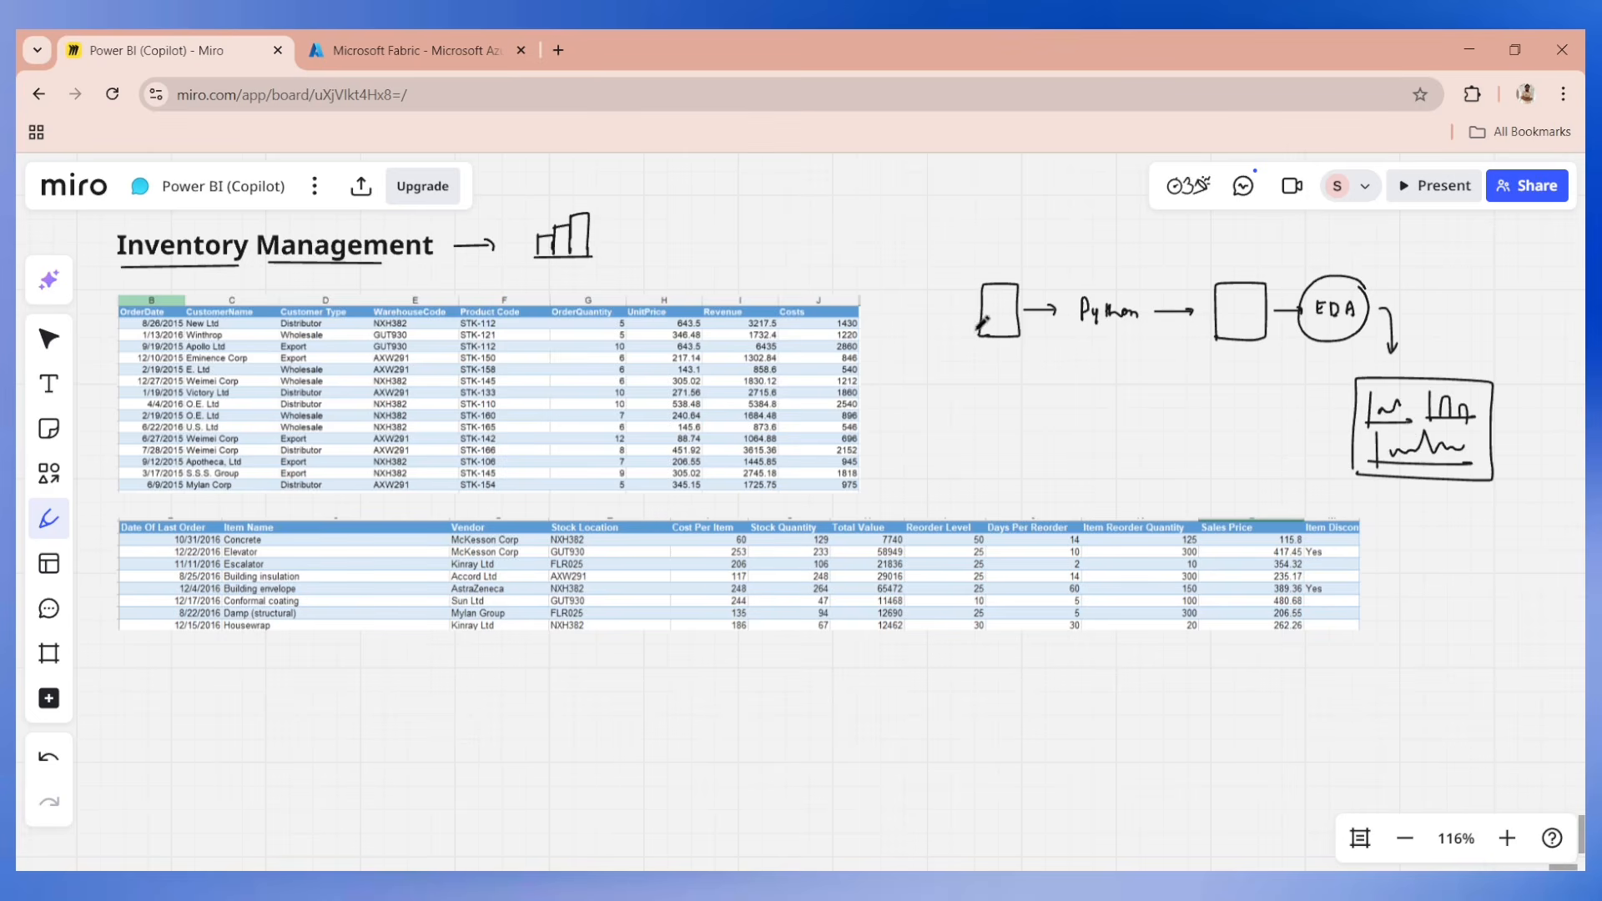
Enclose the flow sketch in brackets, underline "Python" and the upper row, and add a short downward arrow below the row.
{"action": "mouse_move", "coordinate": [1515, 240]}
{"action": "left_mouse_down"}
{"action": "mouse_move", "coordinate": [1548, 377]}
{"action": "mouse_move", "coordinate": [1498, 490]}
{"action": "left_mouse_up"}
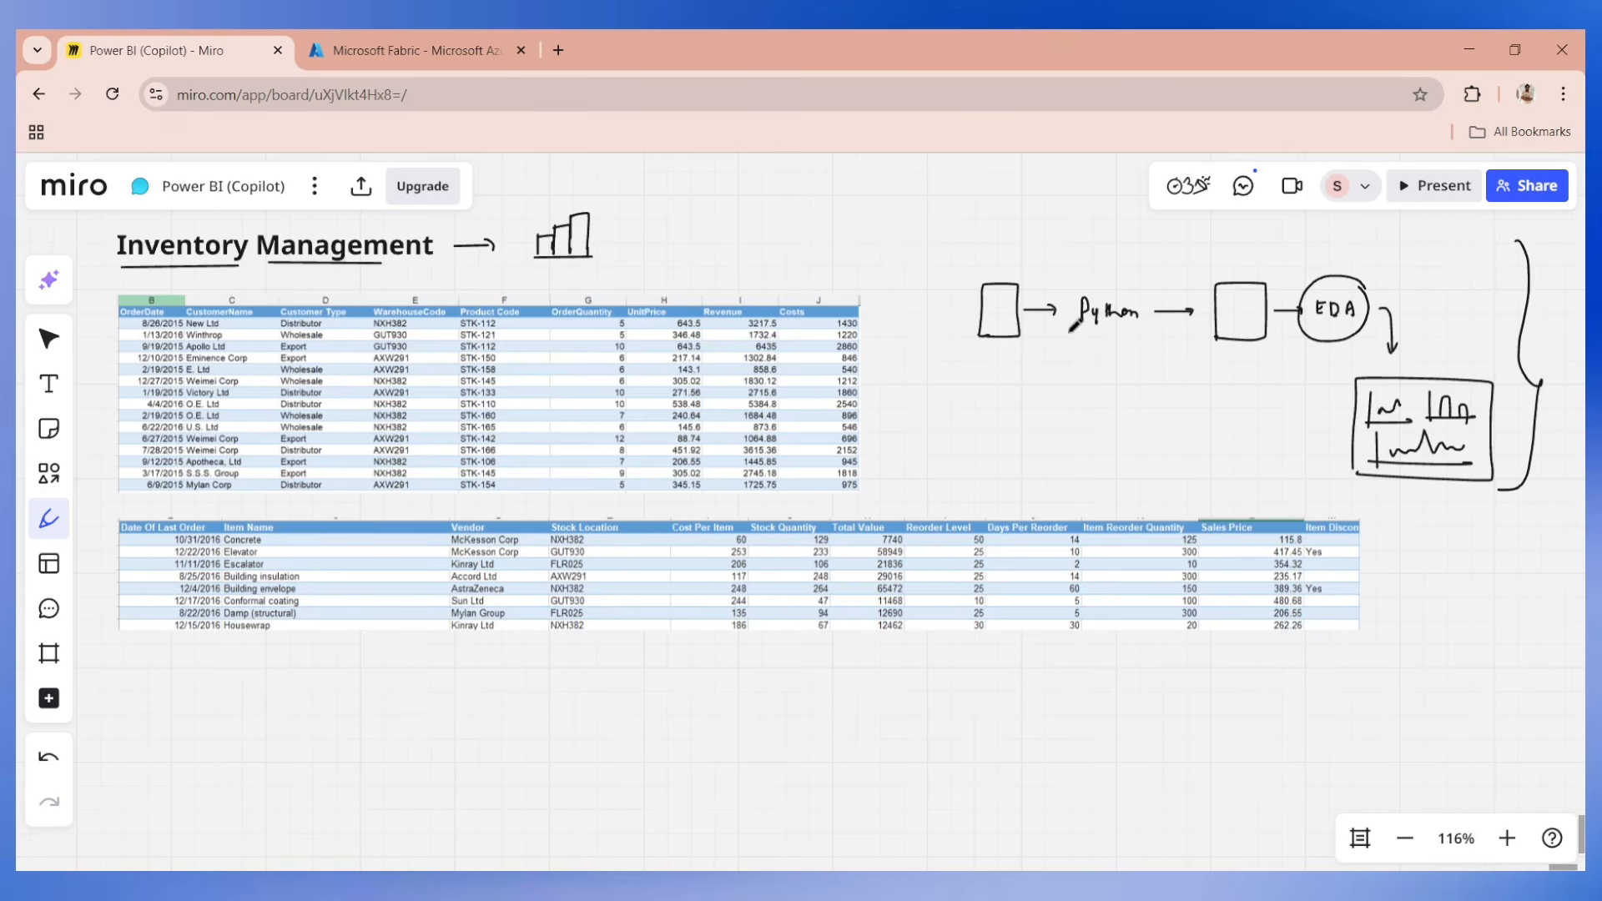
{"action": "left_click_drag", "start_coordinate": [1073, 333], "coordinate": [1134, 335]}
{"action": "mouse_move", "coordinate": [990, 244]}
{"action": "left_mouse_down"}
{"action": "mouse_move", "coordinate": [972, 457]}
{"action": "mouse_move", "coordinate": [995, 460]}
{"action": "left_mouse_up"}
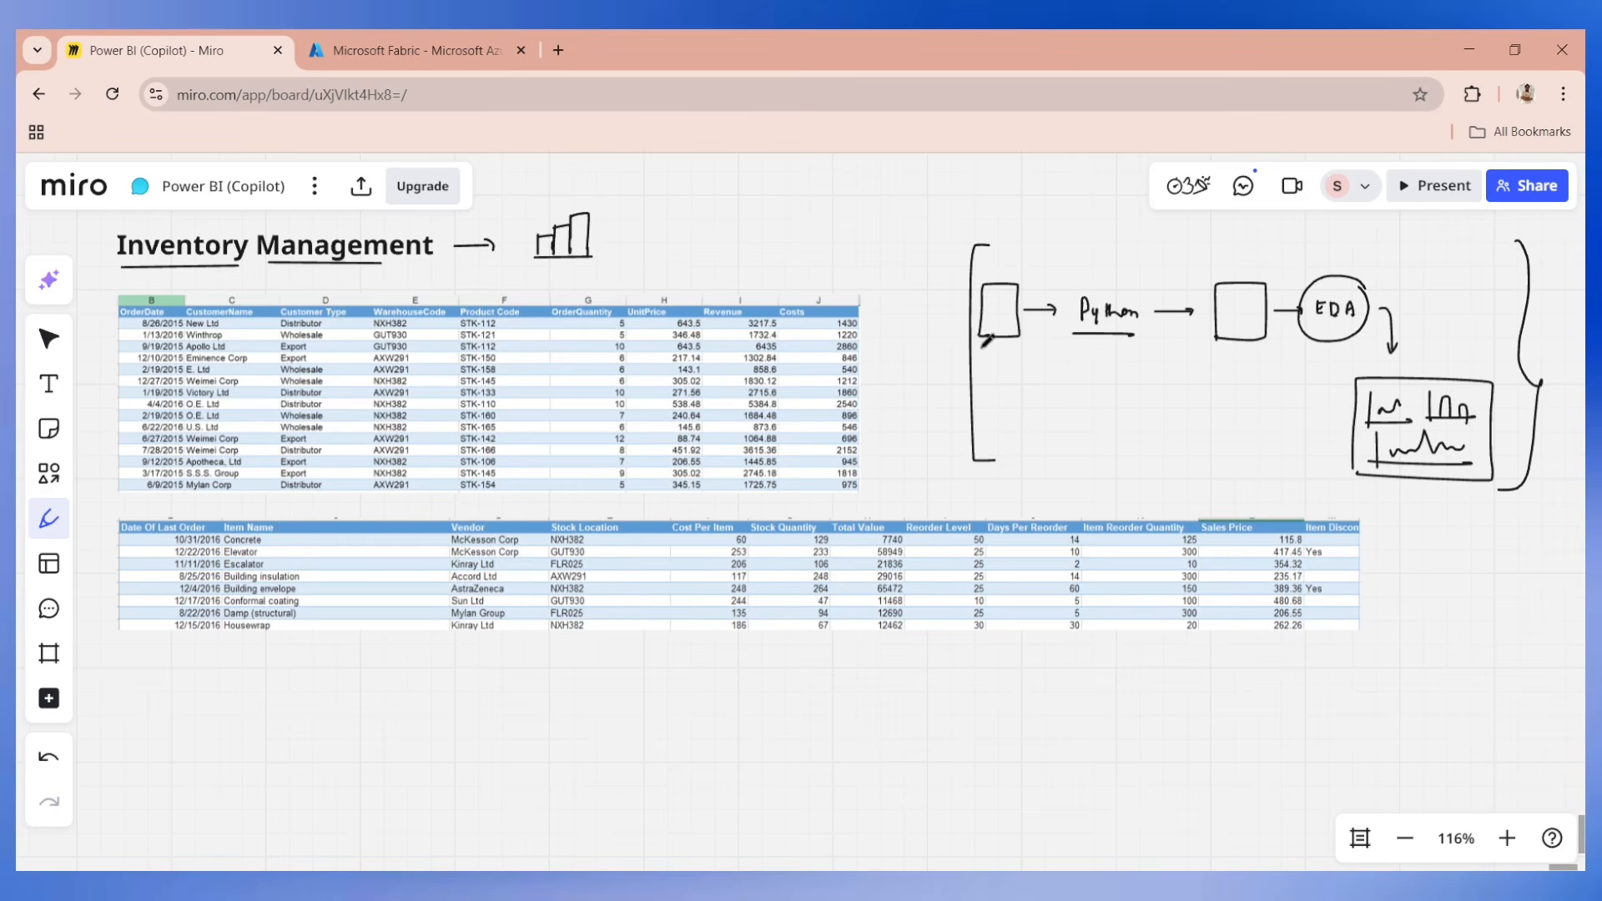
{"action": "left_click_drag", "start_coordinate": [978, 354], "coordinate": [1333, 358]}
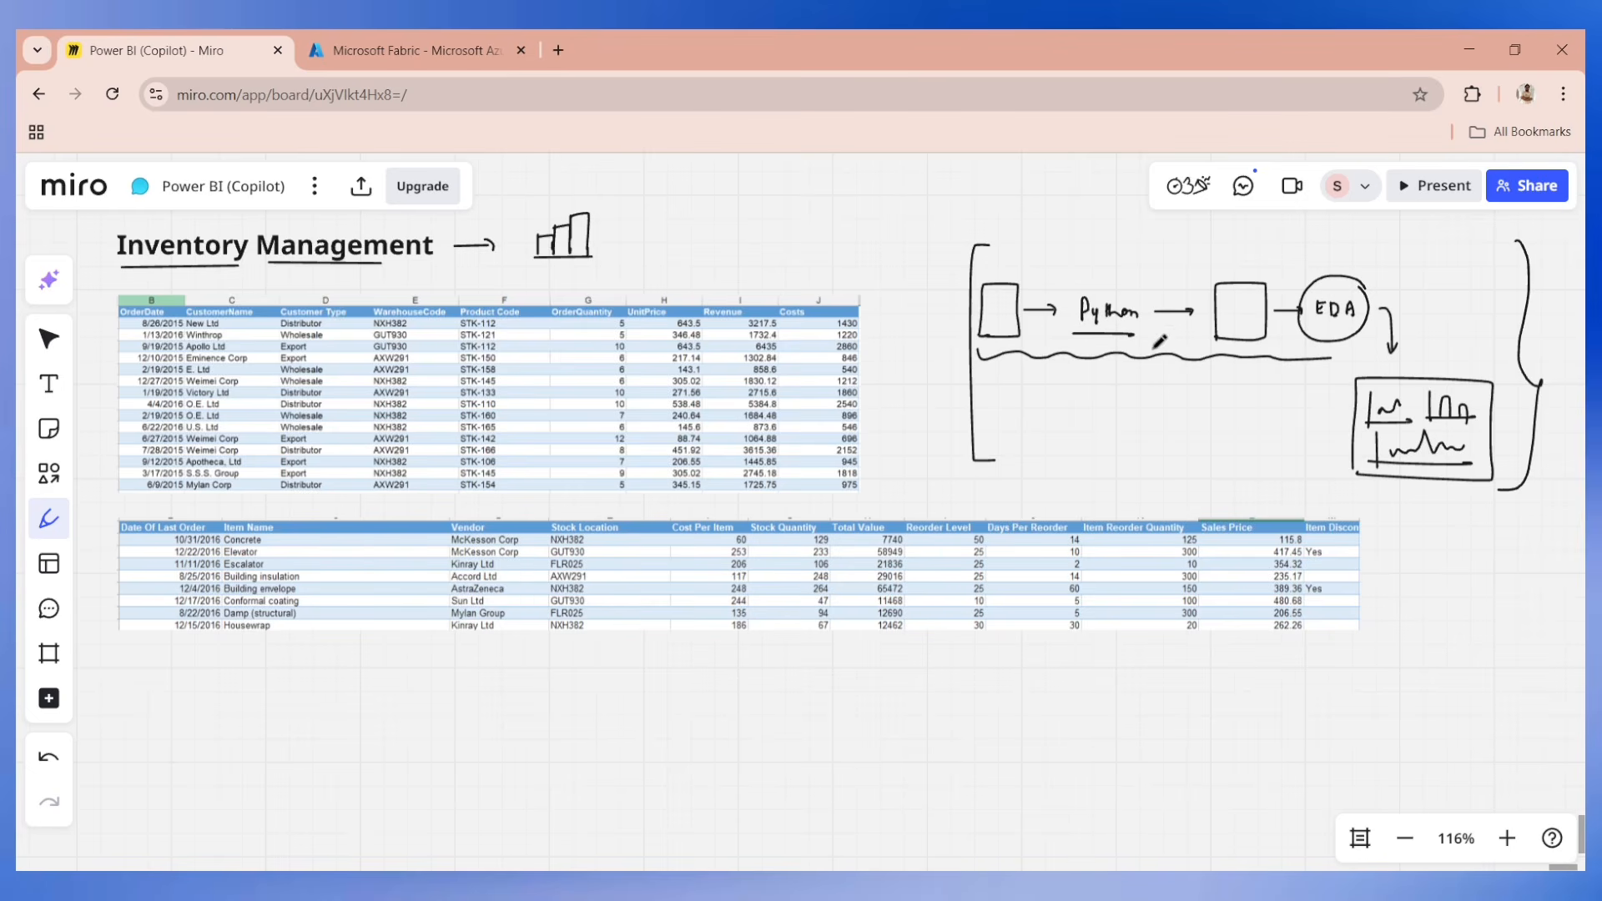
{"action": "left_click_drag", "start_coordinate": [1149, 344], "coordinate": [1169, 379]}
Select the whole Python and EDA flow sketch and delete it from the board.
{"action": "key", "text": "v"}
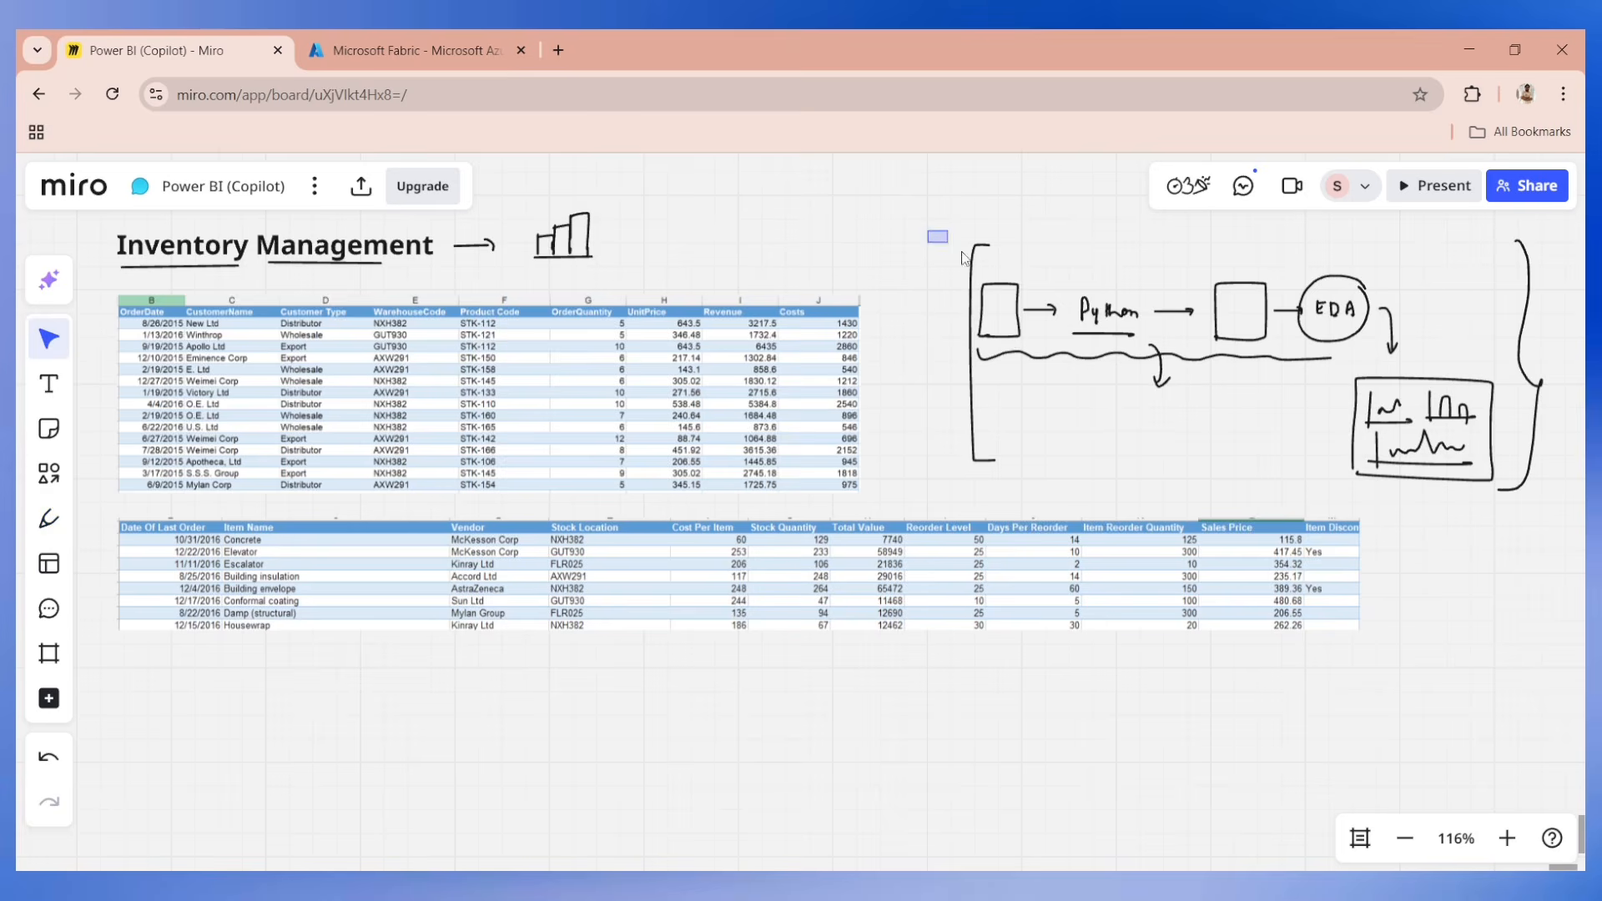
{"action": "left_click_drag", "start_coordinate": [928, 232], "coordinate": [1416, 482]}
{"action": "key", "text": "Delete"}
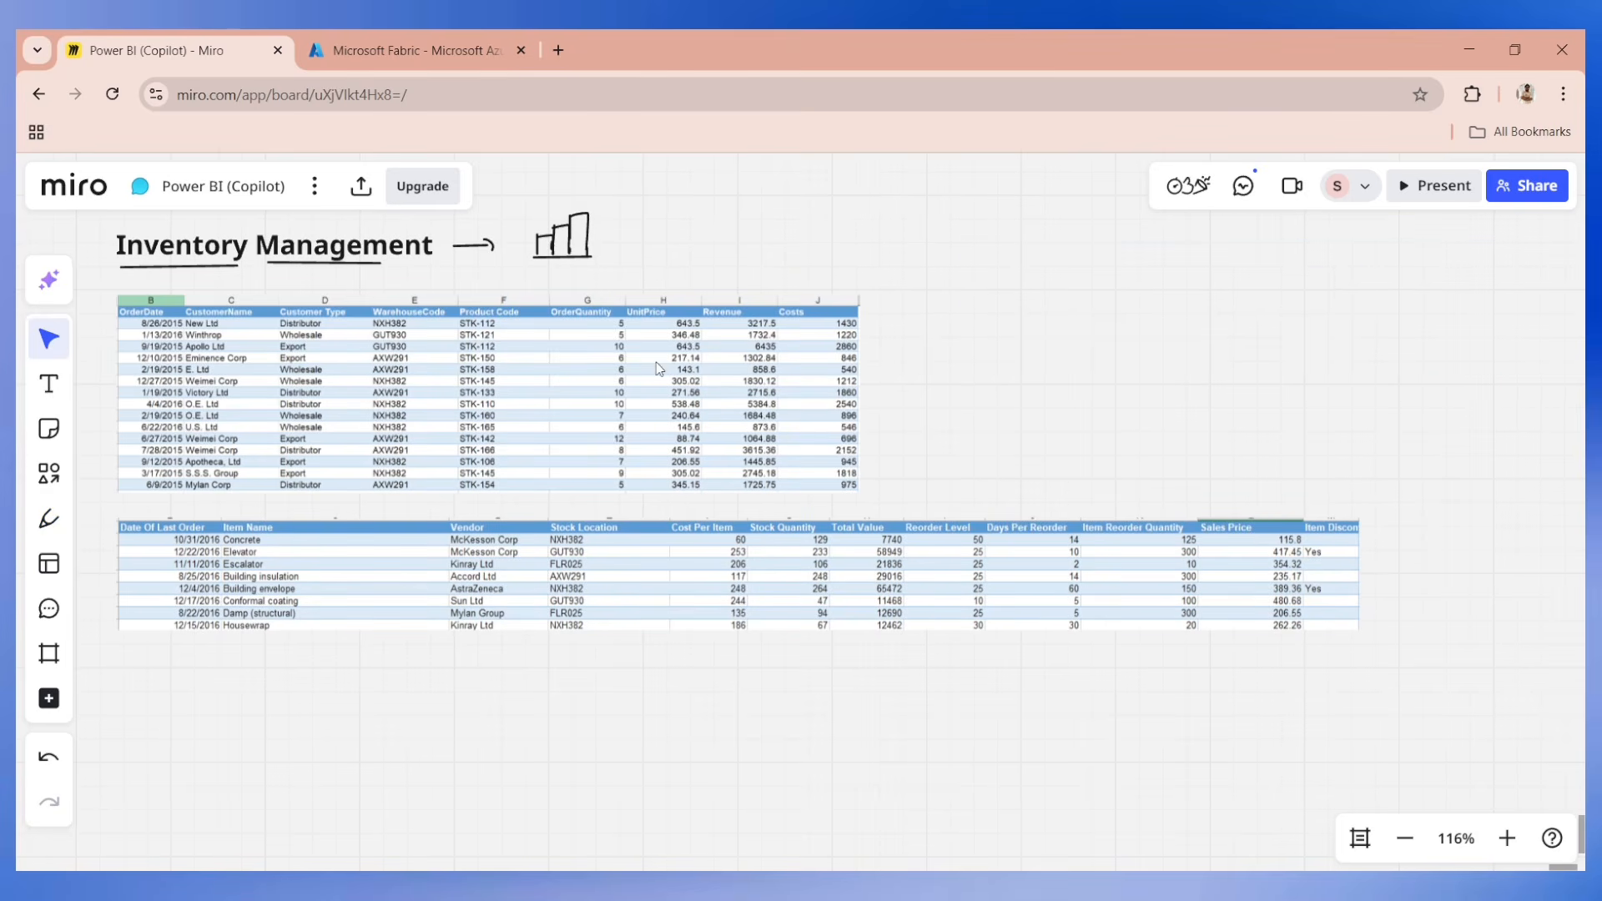
Draw a large empty box beside the first table with a curved arrow entering it and a double arrow leaving it.
{"action": "left_click", "coordinate": [48, 518]}
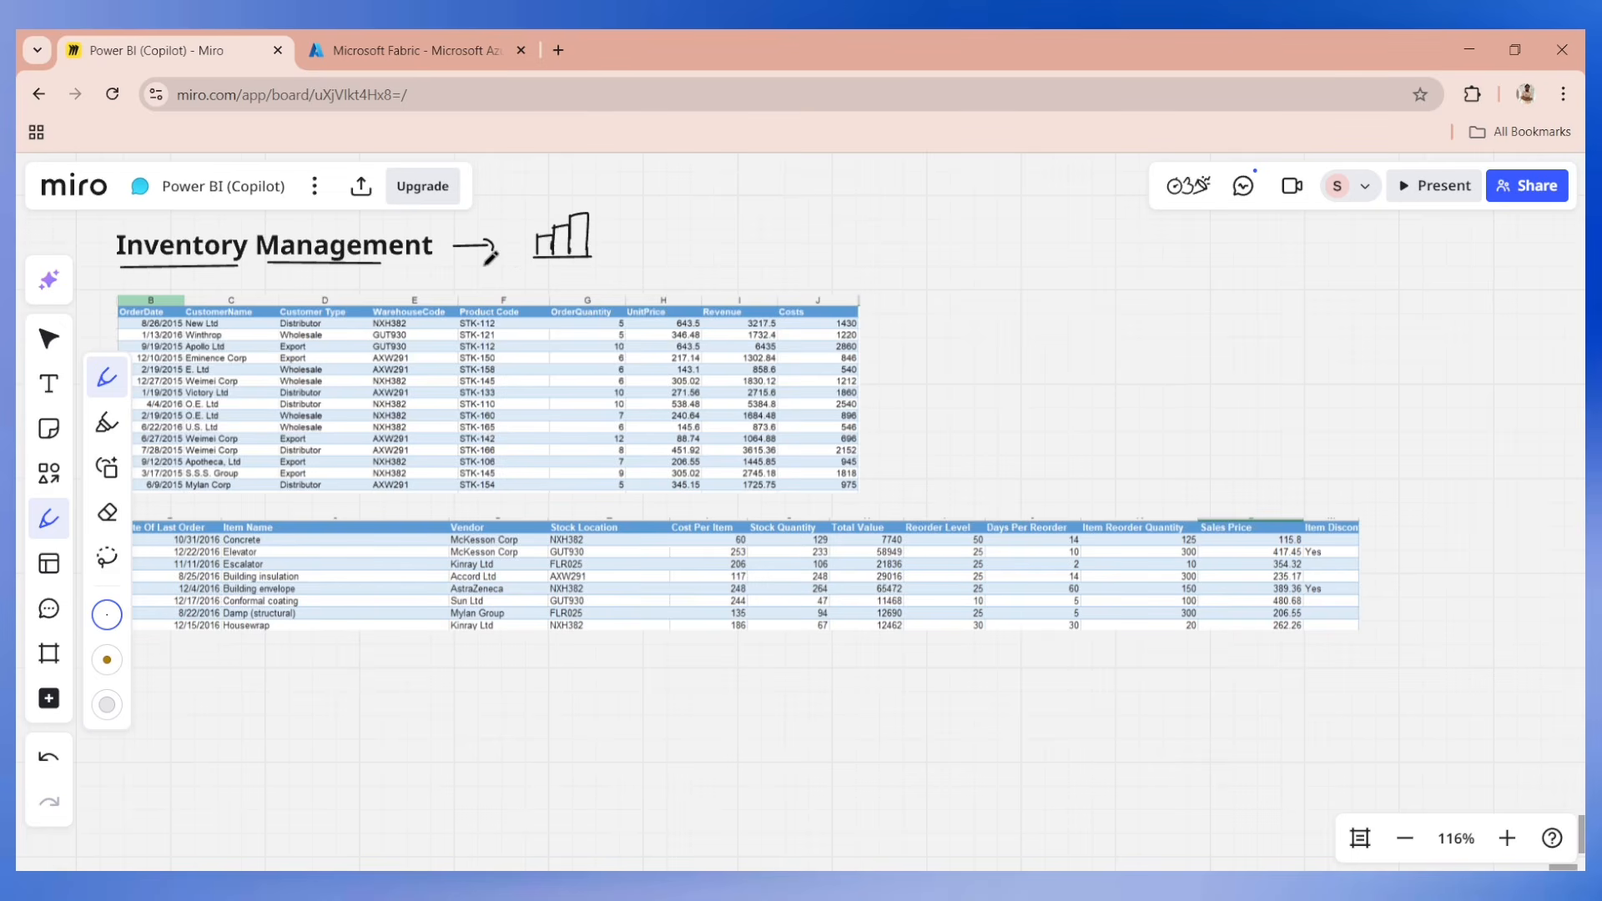
{"action": "mouse_move", "coordinate": [961, 444]}
{"action": "left_mouse_down"}
{"action": "mouse_move", "coordinate": [968, 275]}
{"action": "mouse_move", "coordinate": [1145, 286]}
{"action": "mouse_move", "coordinate": [1150, 455]}
{"action": "mouse_move", "coordinate": [962, 448]}
{"action": "left_mouse_up"}
{"action": "mouse_move", "coordinate": [936, 226]}
{"action": "left_mouse_down"}
{"action": "mouse_move", "coordinate": [989, 269]}
{"action": "mouse_move", "coordinate": [996, 255]}
{"action": "left_mouse_up"}
{"action": "left_click_drag", "start_coordinate": [1168, 360], "coordinate": [1207, 360]}
{"action": "left_click_drag", "start_coordinate": [1169, 368], "coordinate": [1199, 376]}
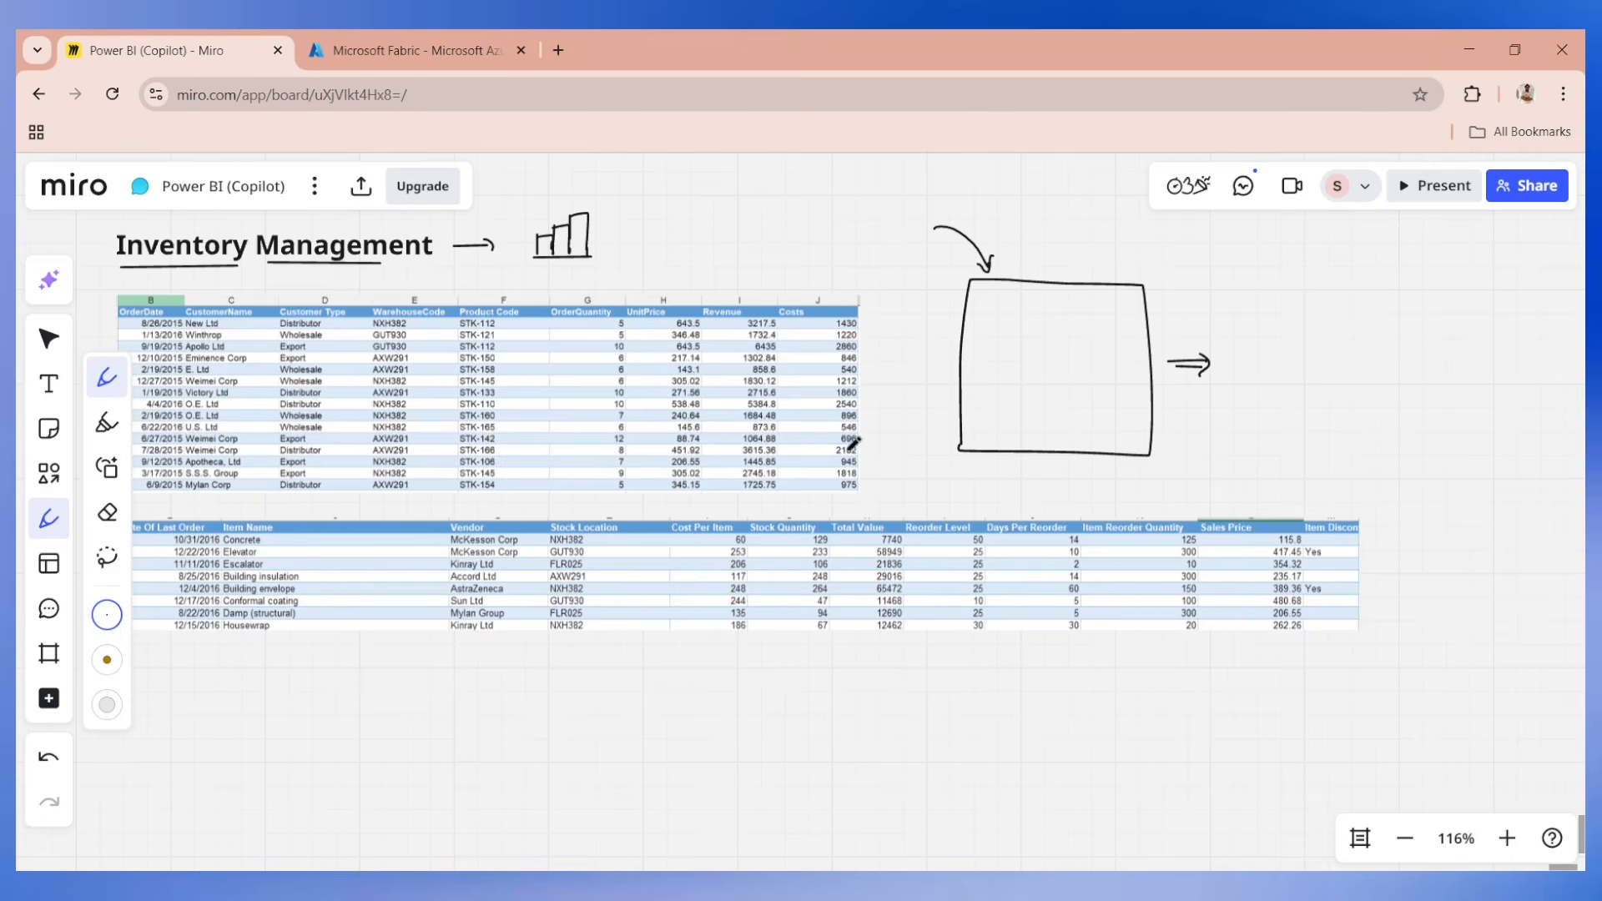
Delete the large box sketch together with its two arrows.
{"action": "left_click", "coordinate": [621, 886]}
{"action": "key", "text": "v"}
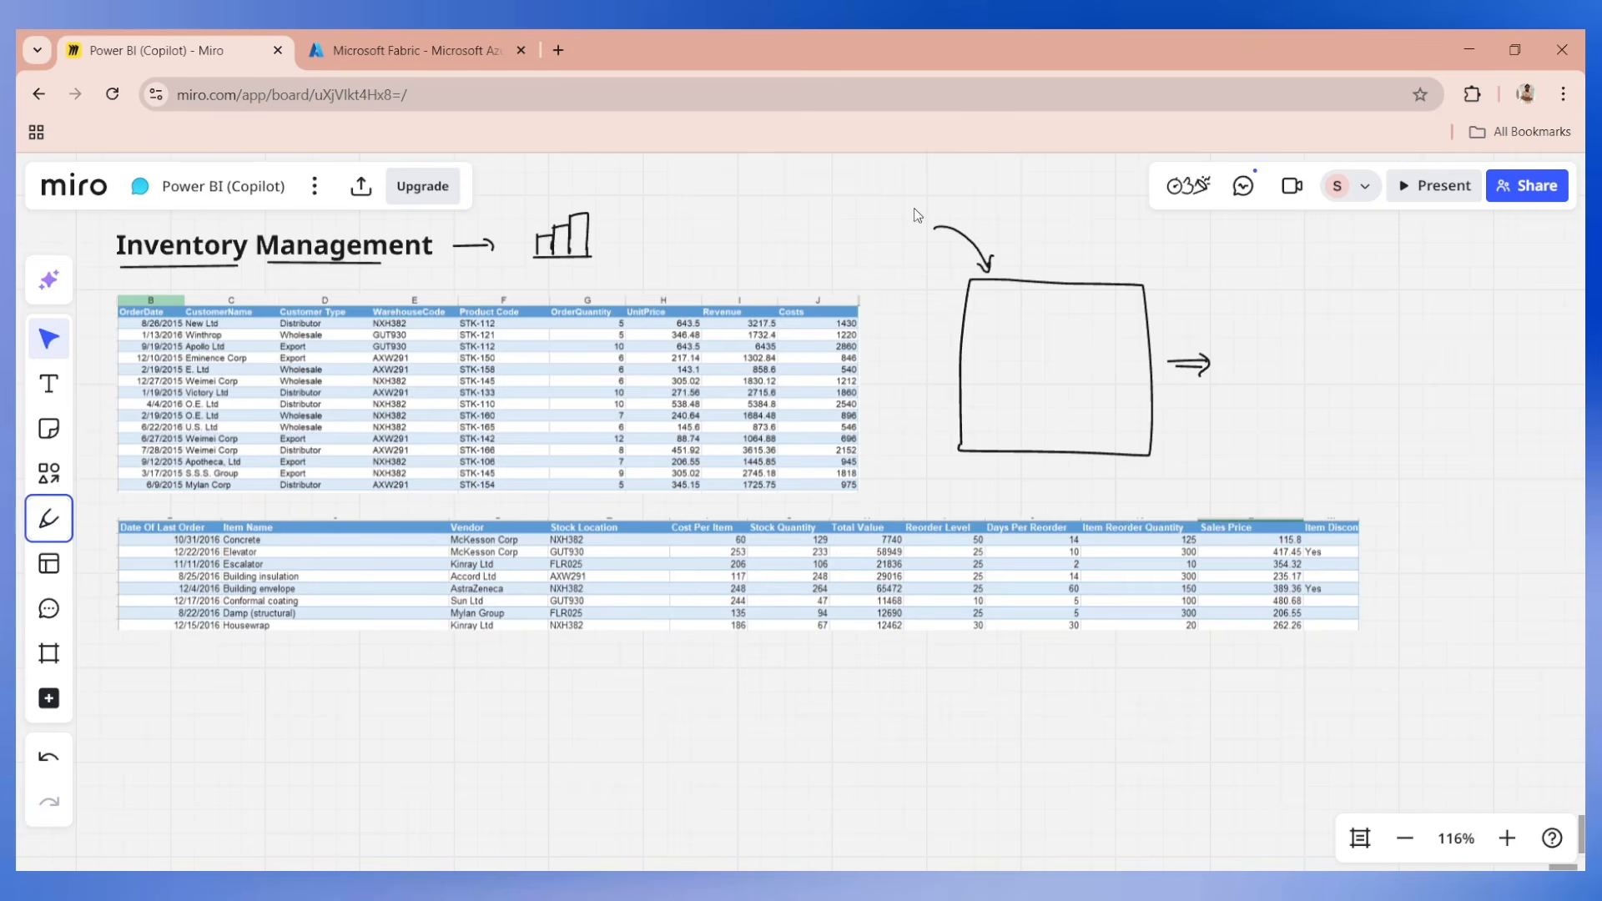
{"action": "left_click_drag", "start_coordinate": [916, 210], "coordinate": [1217, 471]}
{"action": "key", "text": "Delete"}
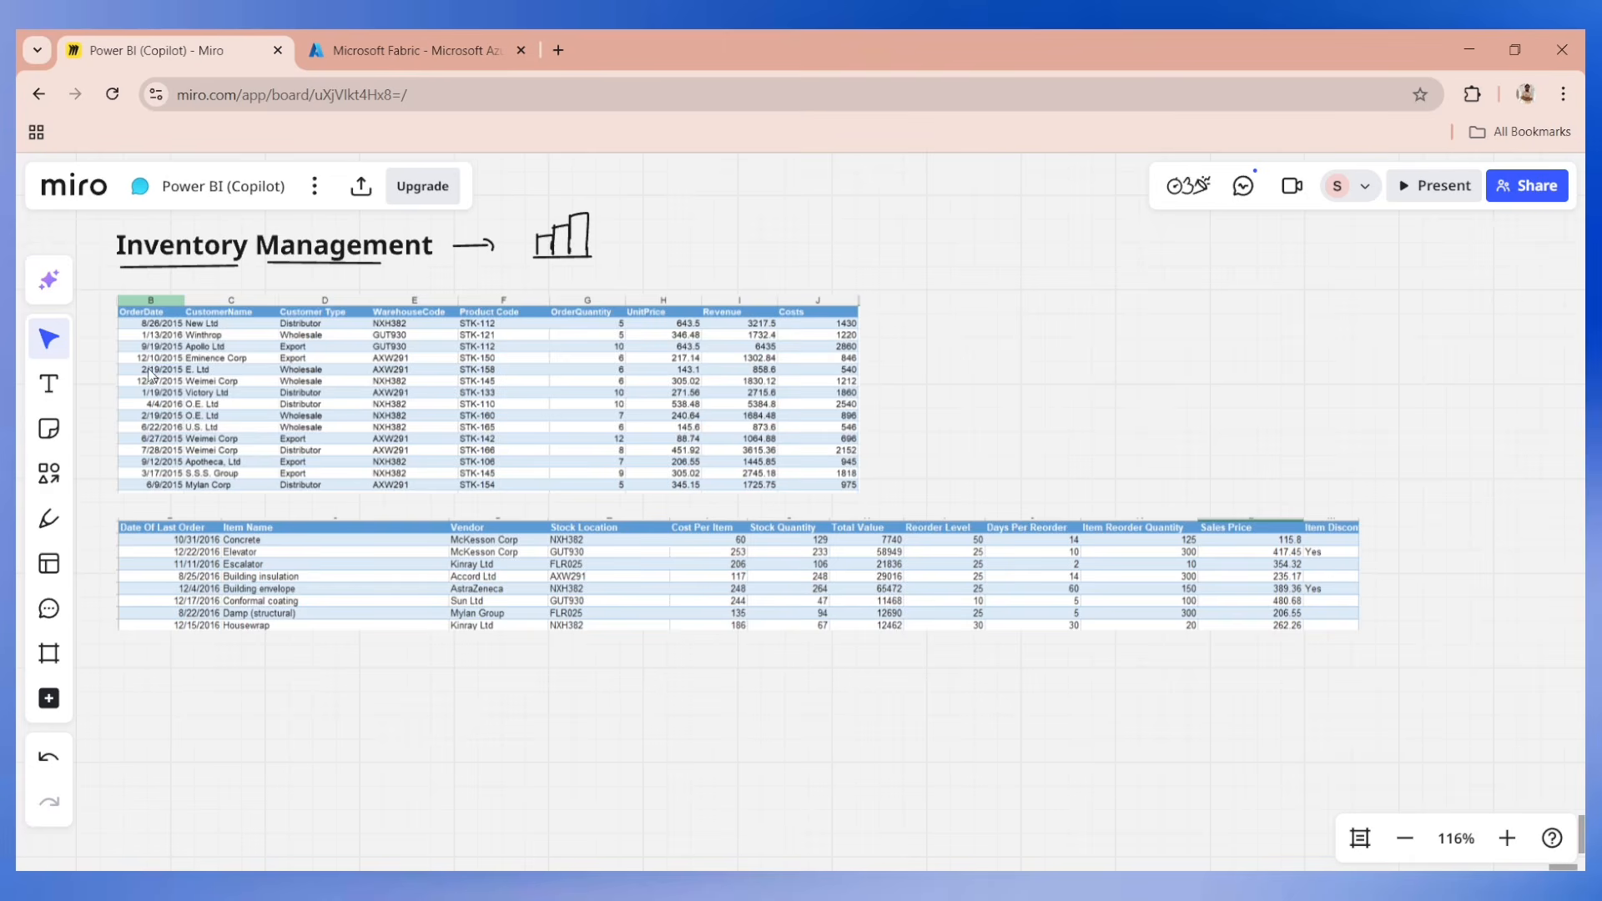
Label the order table with a circled 1 and the stock item table with a circled 2.
{"action": "scroll", "coordinate": [267, 410], "scroll_direction": "up", "scroll_amount": 2}
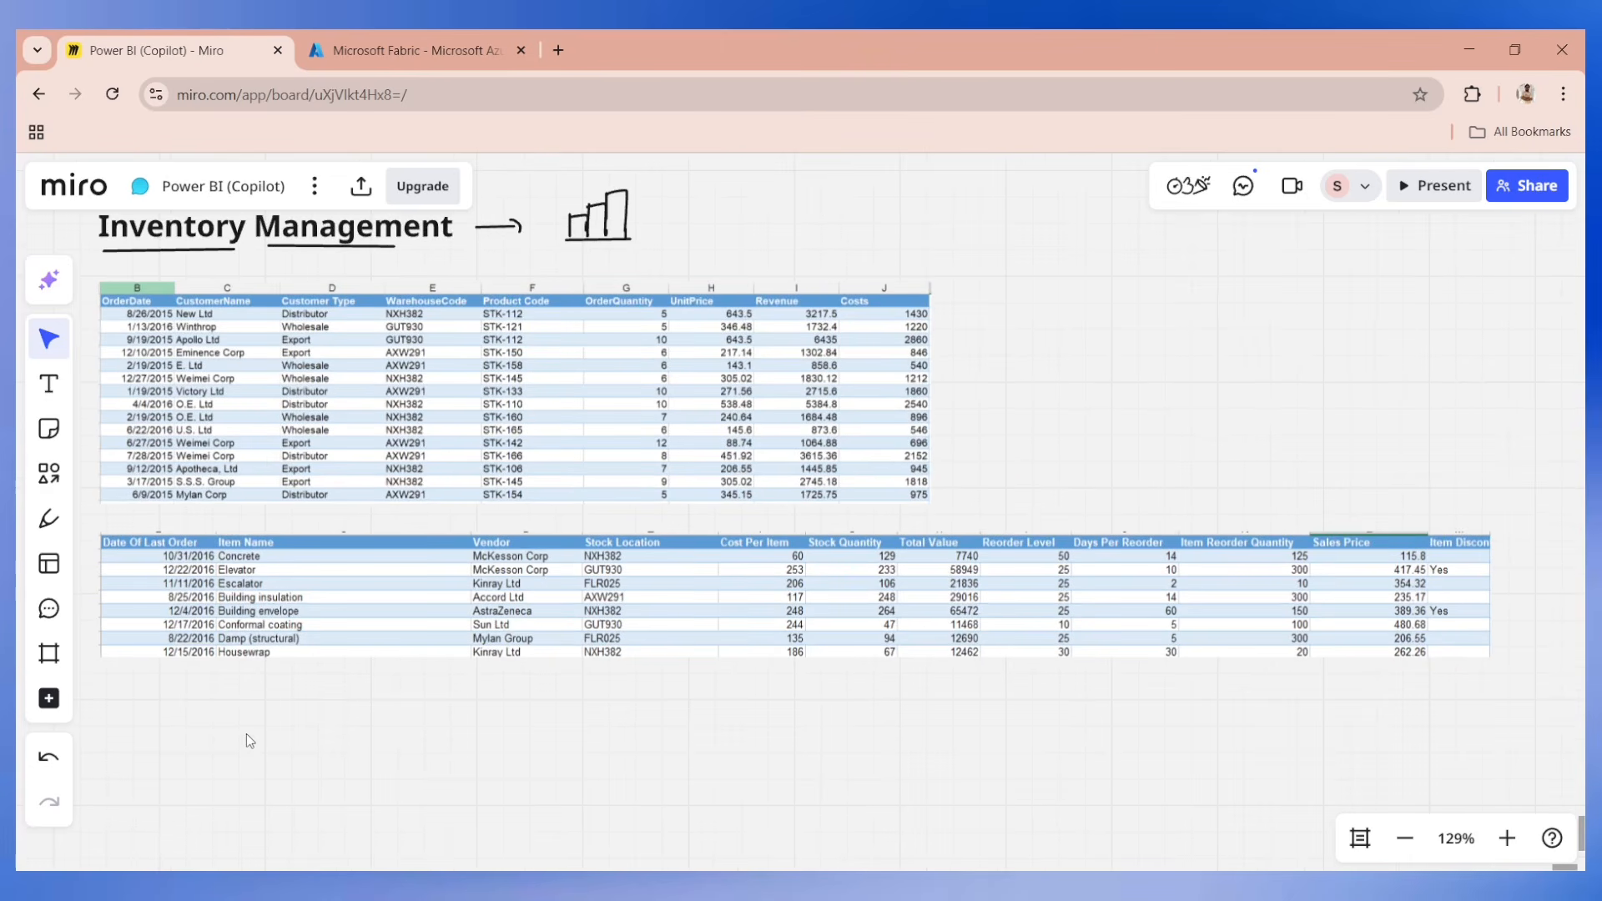
{"action": "scroll", "coordinate": [247, 734], "scroll_direction": "up", "scroll_amount": 1}
{"action": "left_click", "coordinate": [49, 519]}
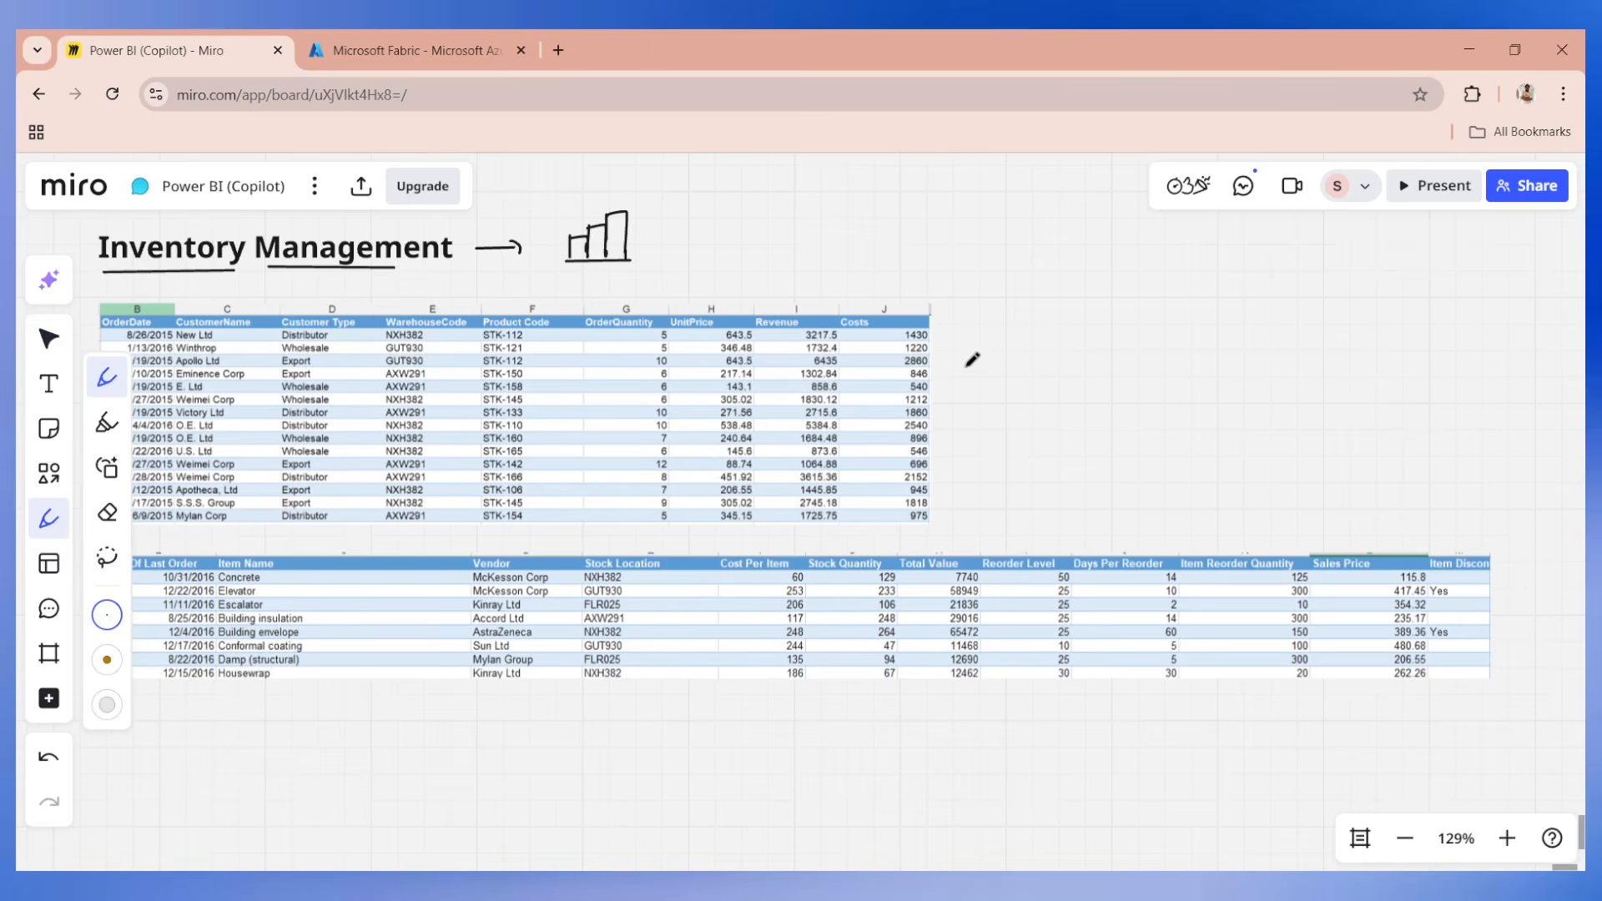
{"action": "left_click_drag", "start_coordinate": [965, 364], "coordinate": [968, 390]}
{"action": "left_click_drag", "start_coordinate": [1497, 534], "coordinate": [1491, 519]}
{"action": "left_click_drag", "start_coordinate": [985, 344], "coordinate": [973, 342]}
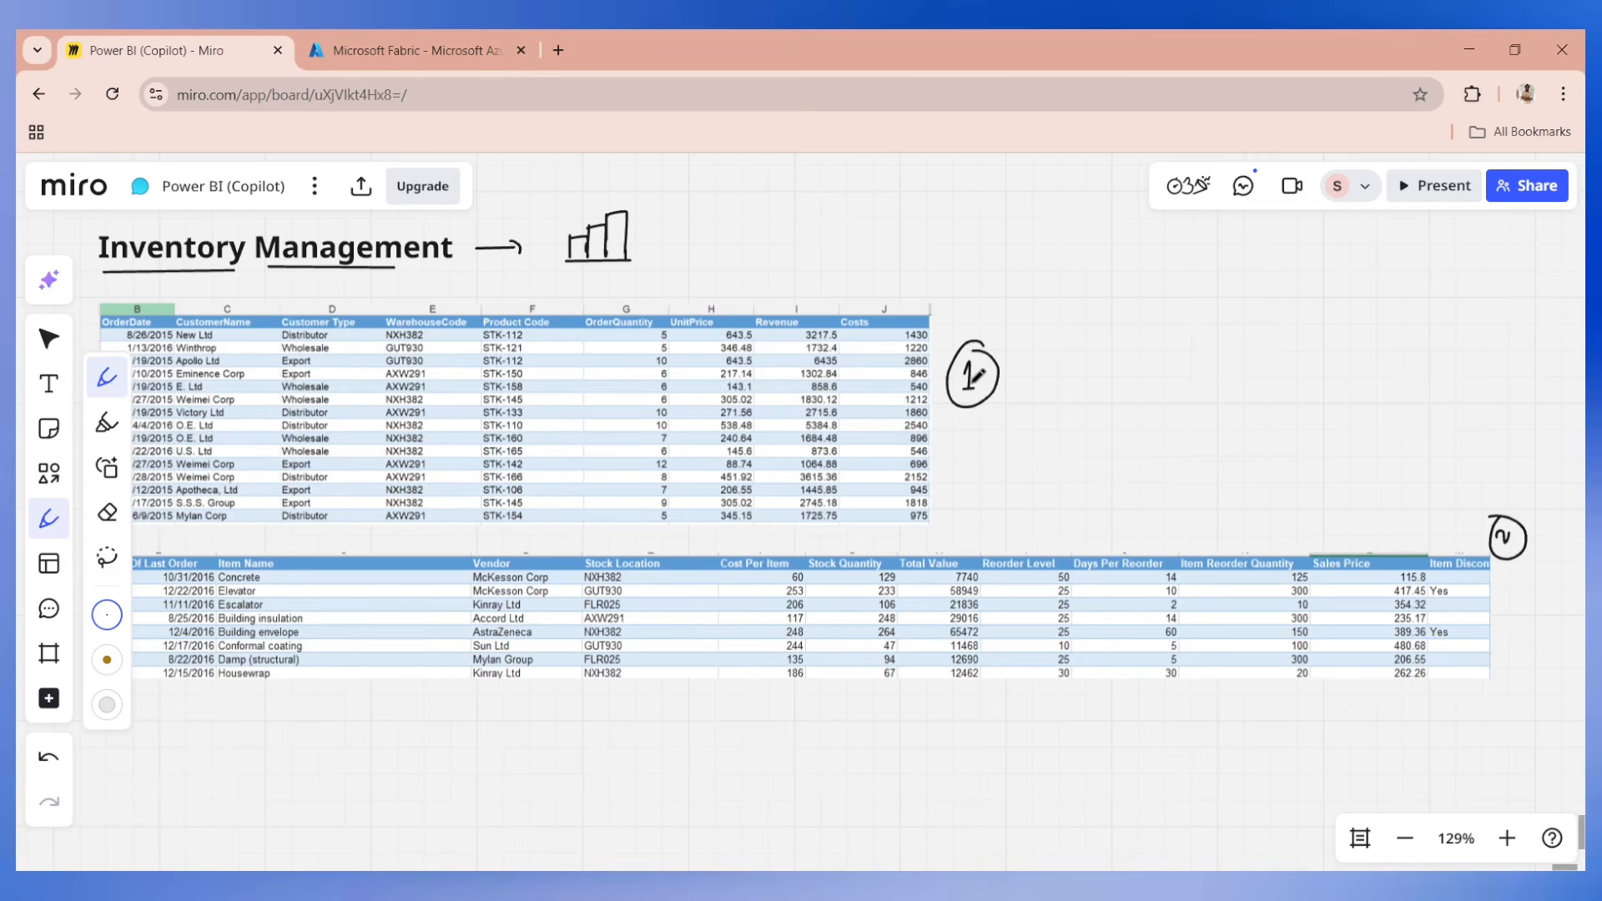
Draw a check mark above the first table's WarehouseCode column and another below the second table's Vendor column.
{"action": "left_click", "coordinate": [778, 886]}
{"action": "left_click_drag", "start_coordinate": [383, 288], "coordinate": [424, 277]}
{"action": "left_click_drag", "start_coordinate": [452, 693], "coordinate": [486, 685]}
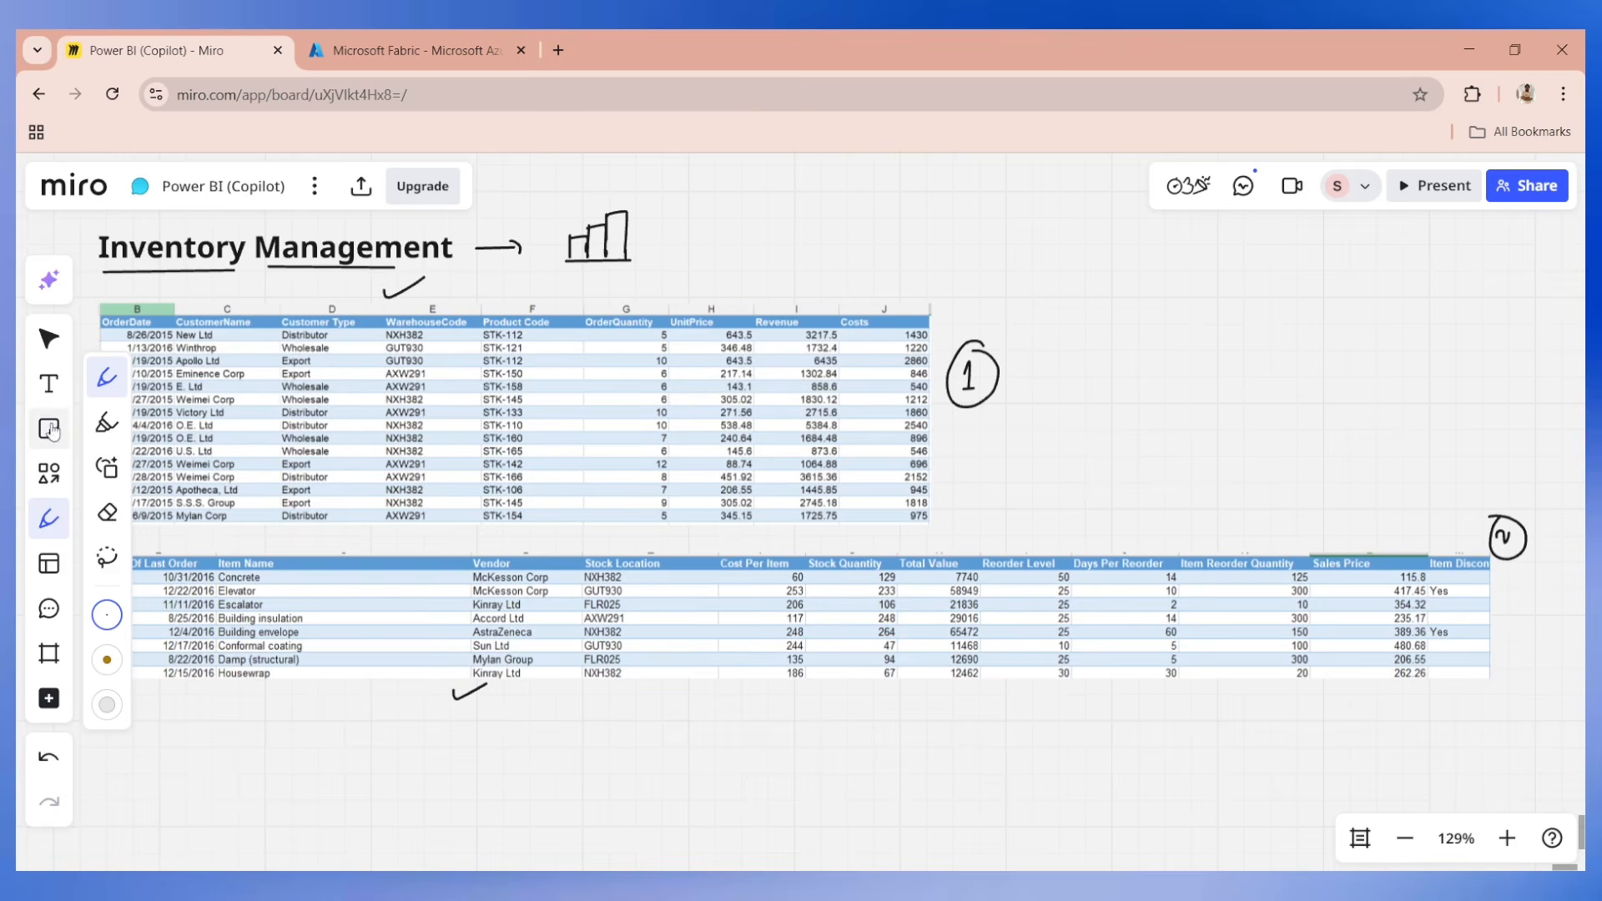
Draw check marks above the remaining column headers of the first table, from OrderDate through Costs.
{"action": "left_click", "coordinate": [48, 521]}
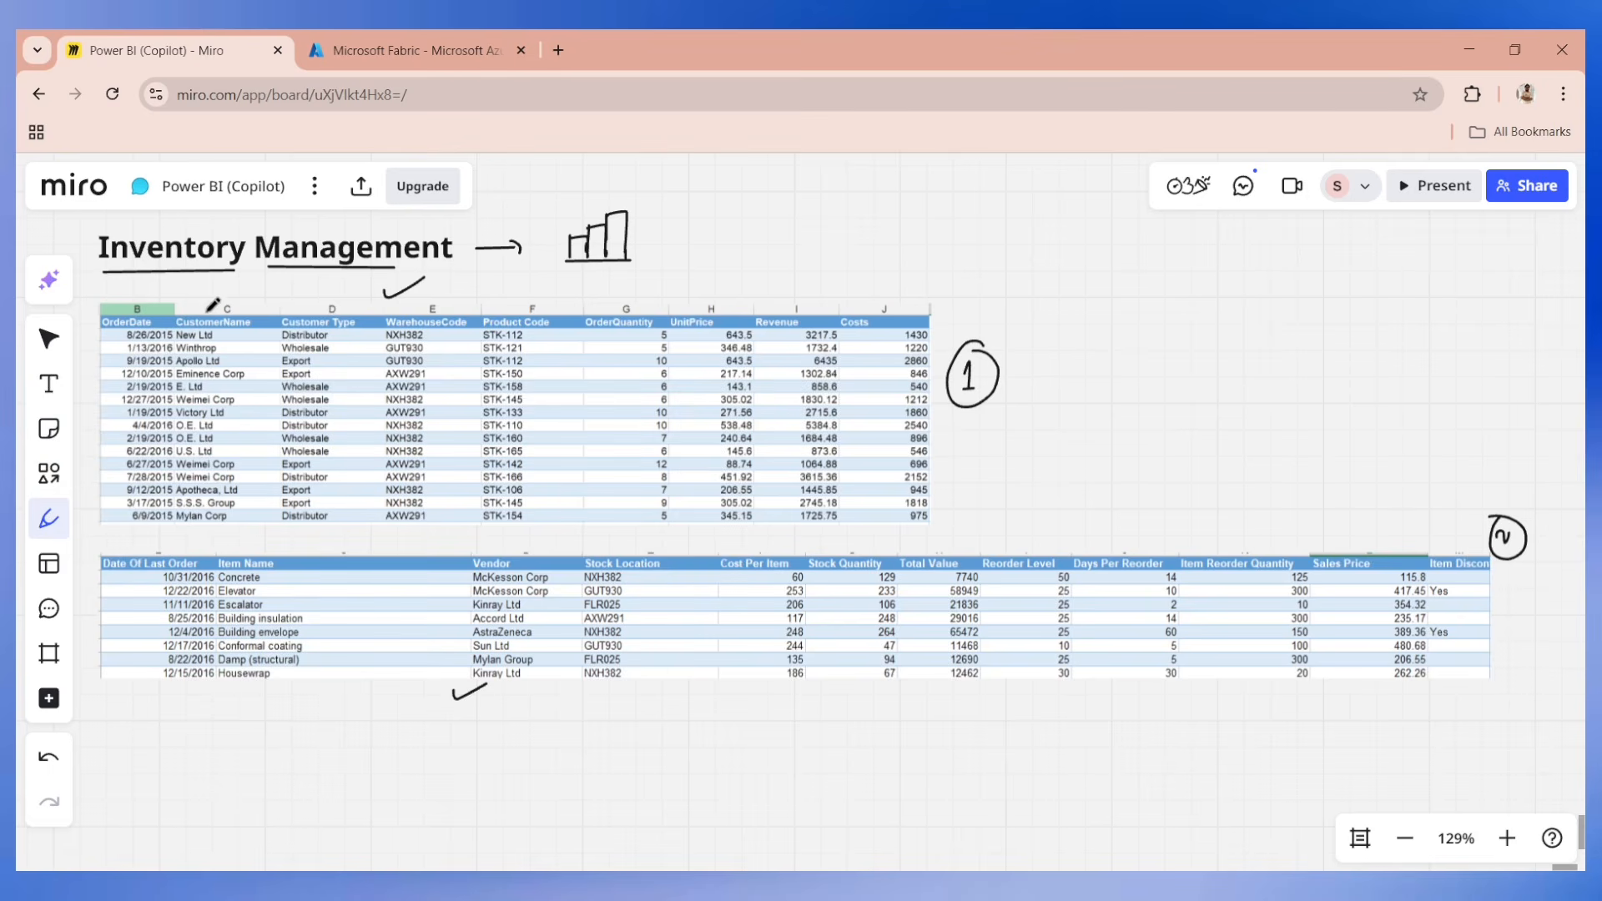
{"action": "left_click_drag", "start_coordinate": [210, 301], "coordinate": [332, 292]}
{"action": "left_click_drag", "start_coordinate": [127, 293], "coordinate": [146, 289]}
{"action": "left_click_drag", "start_coordinate": [514, 297], "coordinate": [878, 291]}
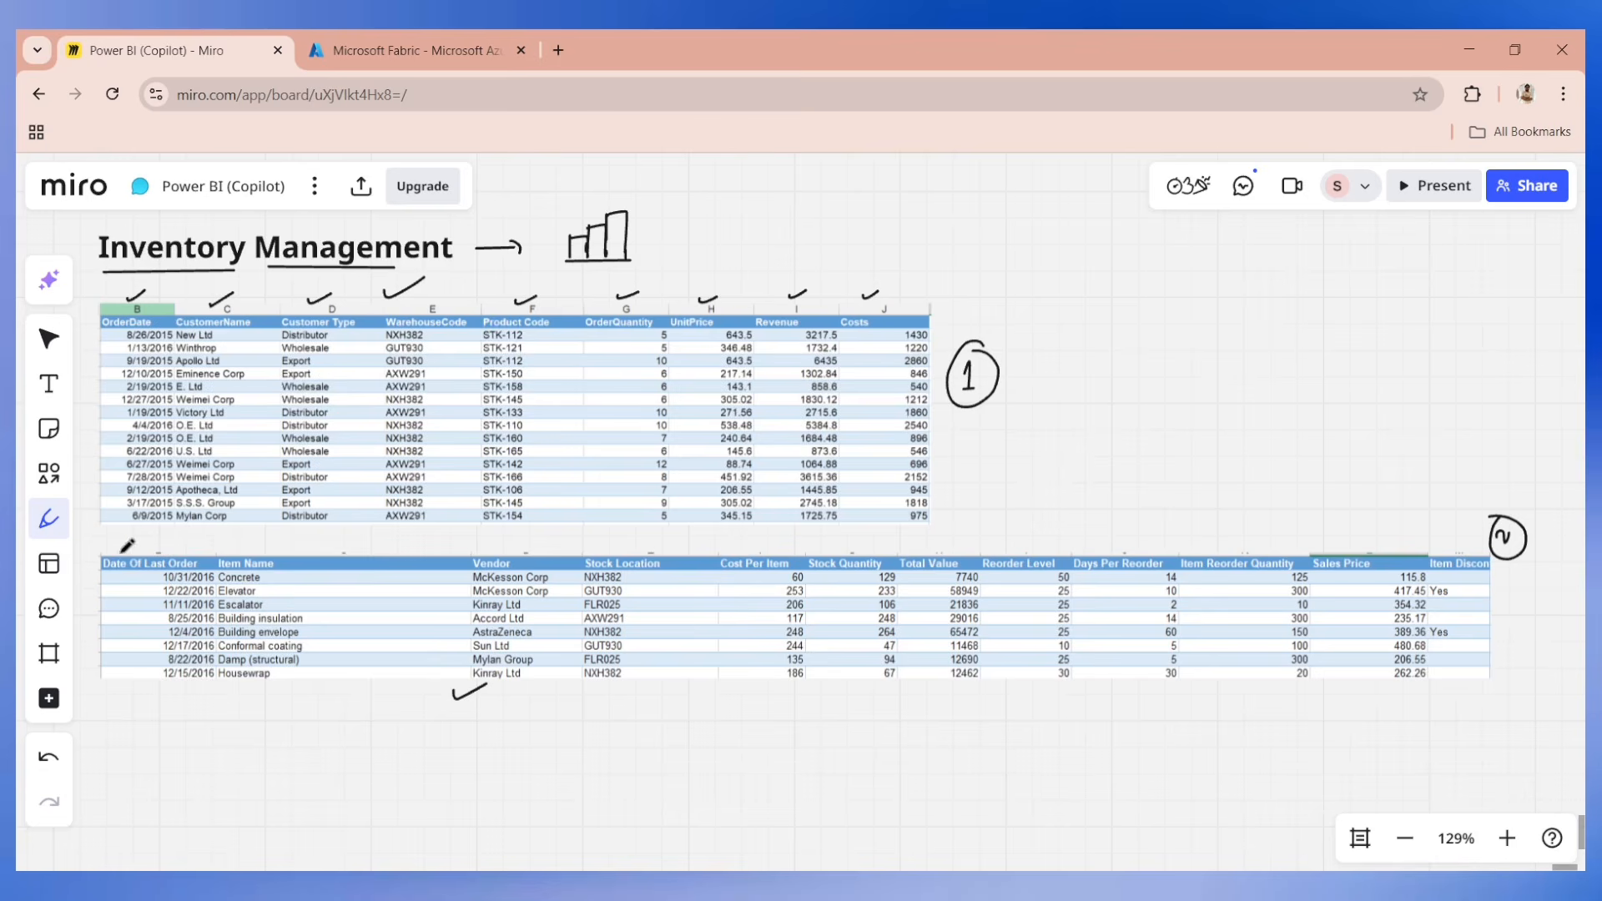
Draw a brace beside the second table and check marks above its column headers, starting with Date Of Last Order.
{"action": "mouse_move", "coordinate": [125, 545]}
{"action": "left_mouse_down"}
{"action": "mouse_move", "coordinate": [83, 621]}
{"action": "mouse_move", "coordinate": [104, 694]}
{"action": "left_mouse_up"}
{"action": "left_click_drag", "start_coordinate": [147, 548], "coordinate": [186, 540]}
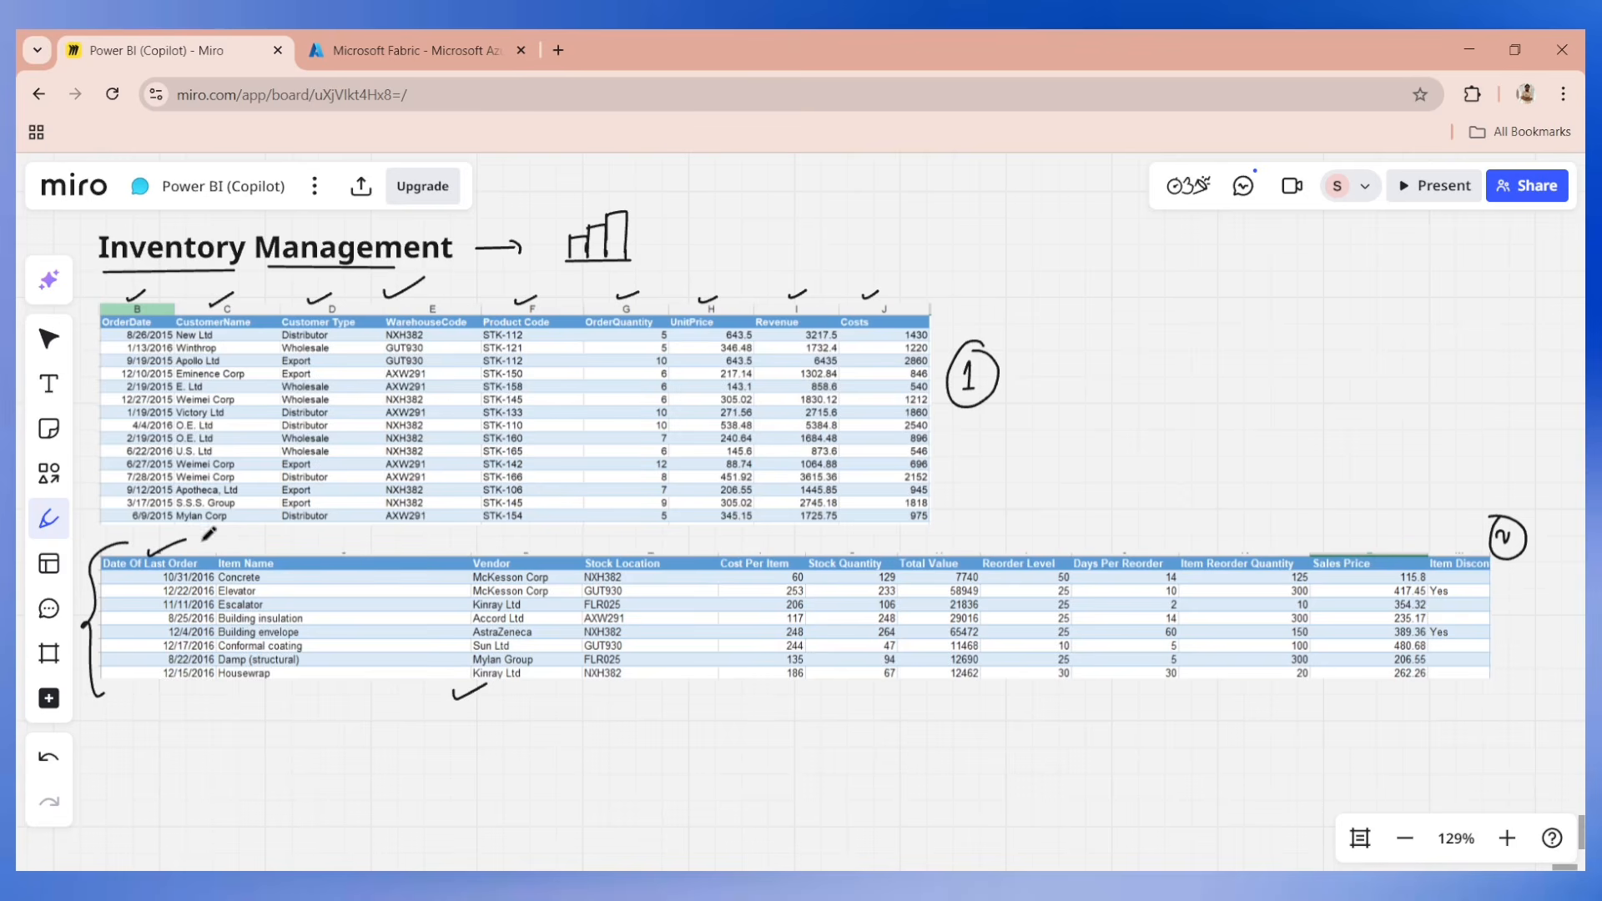
{"action": "left_click_drag", "start_coordinate": [282, 552], "coordinate": [317, 543]}
{"action": "left_click_drag", "start_coordinate": [499, 543], "coordinate": [519, 540]}
{"action": "left_click_drag", "start_coordinate": [622, 548], "coordinate": [643, 538]}
{"action": "left_click_drag", "start_coordinate": [745, 549], "coordinate": [1116, 539]}
Switch to the Microsoft Azure portal and show the signed-in account's details.
{"action": "left_click", "coordinate": [409, 50]}
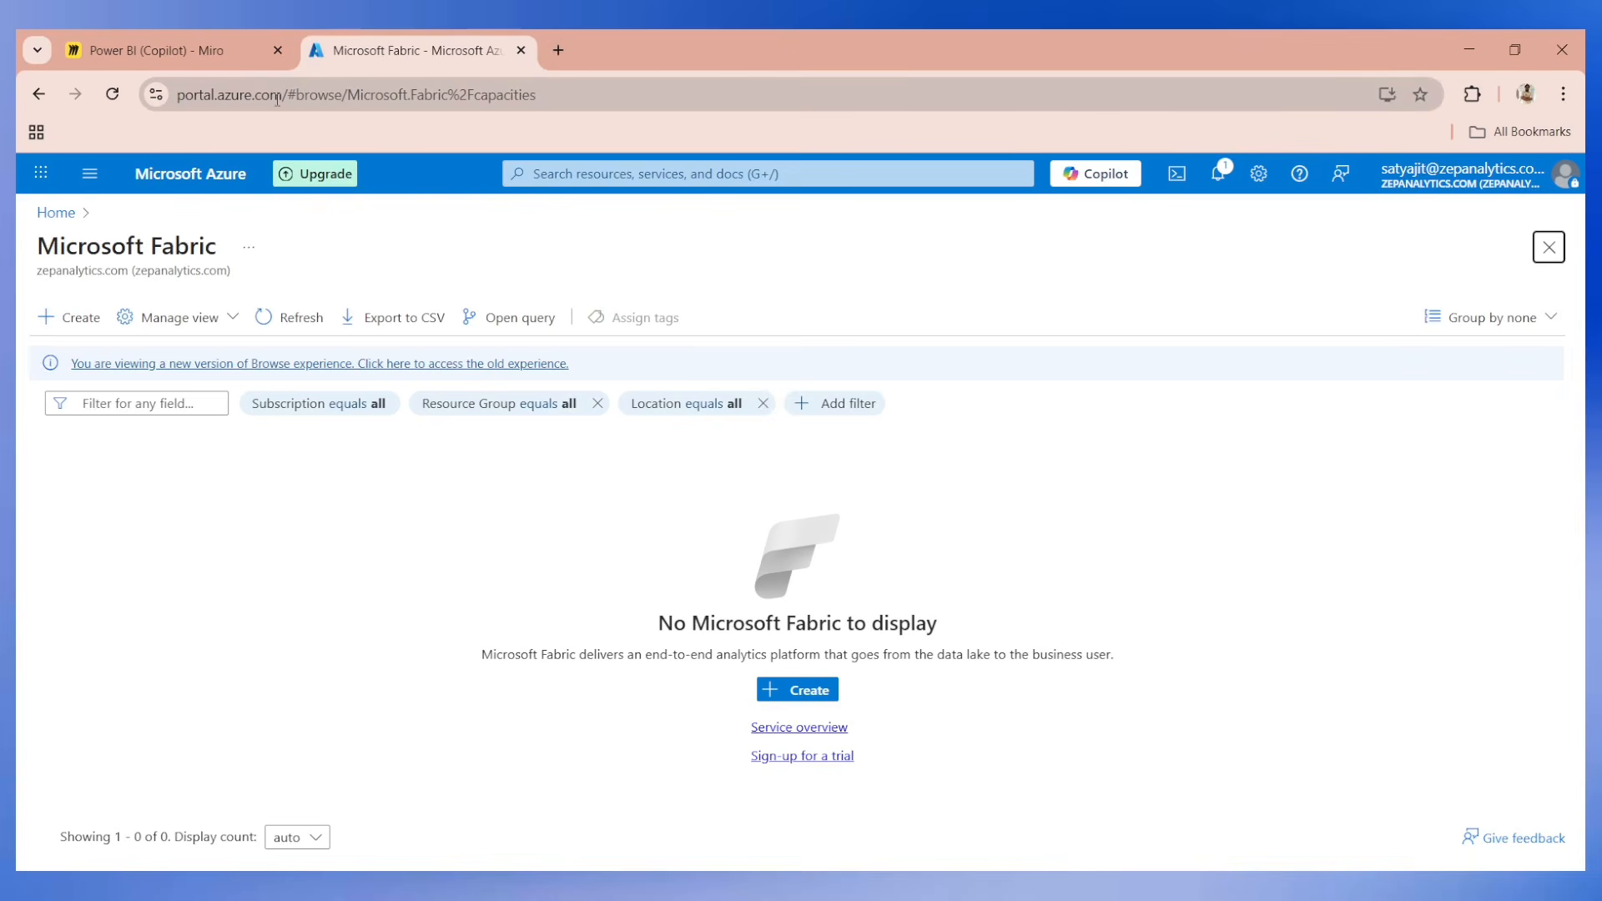
{"action": "left_click", "coordinate": [1462, 175]}
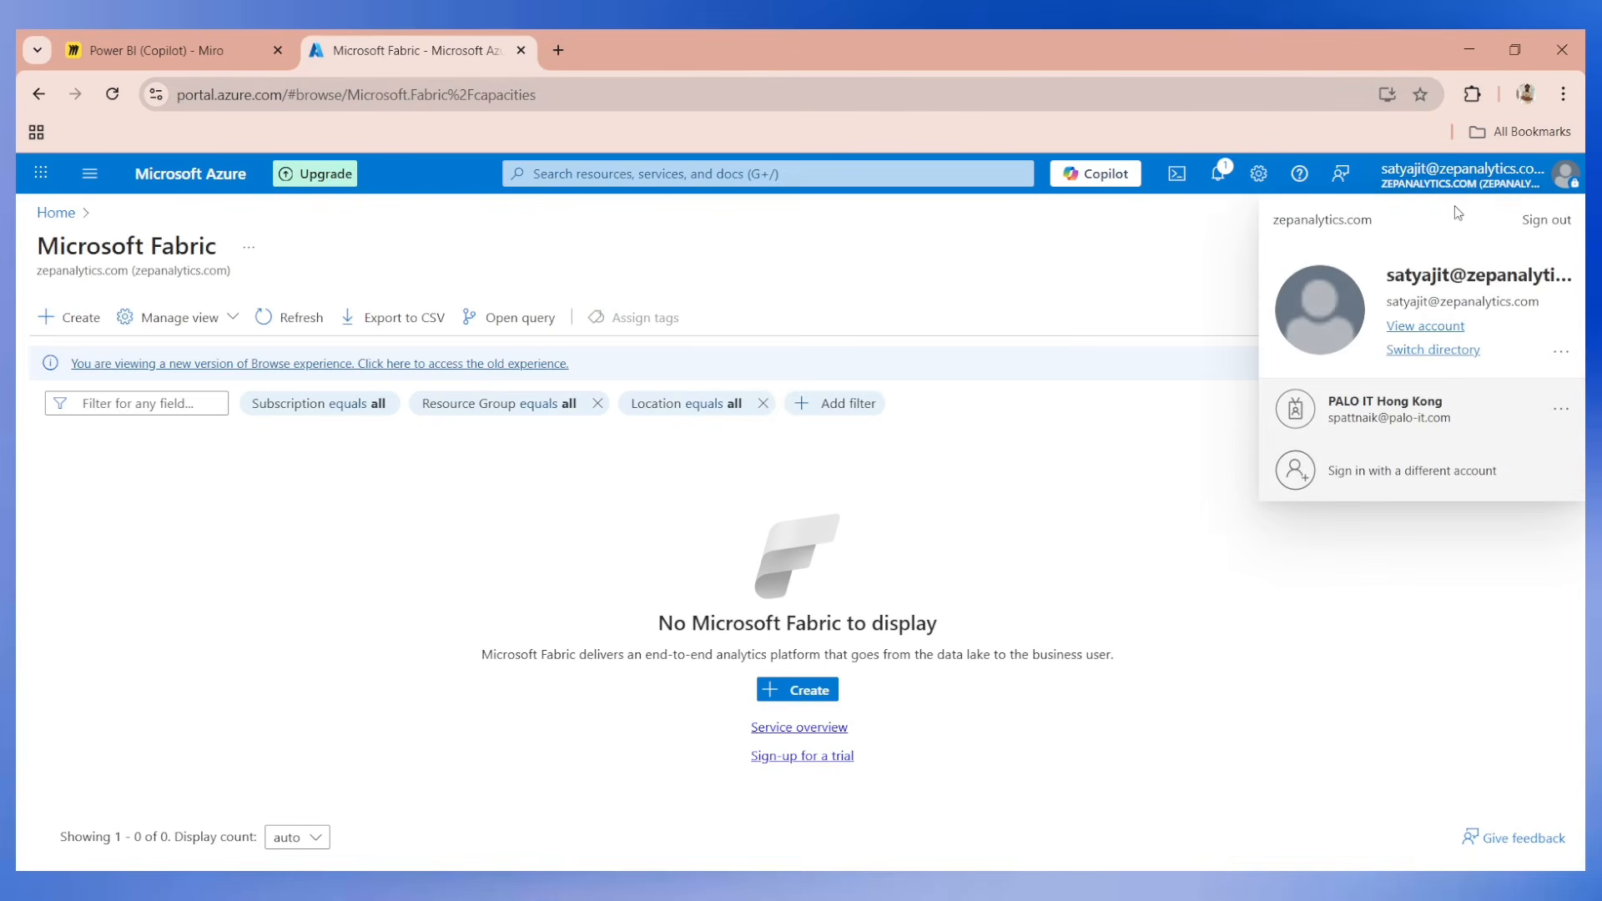
Open the GoDaddy website in a new browser tab and dismiss the currency notice.
{"action": "left_click", "coordinate": [558, 50]}
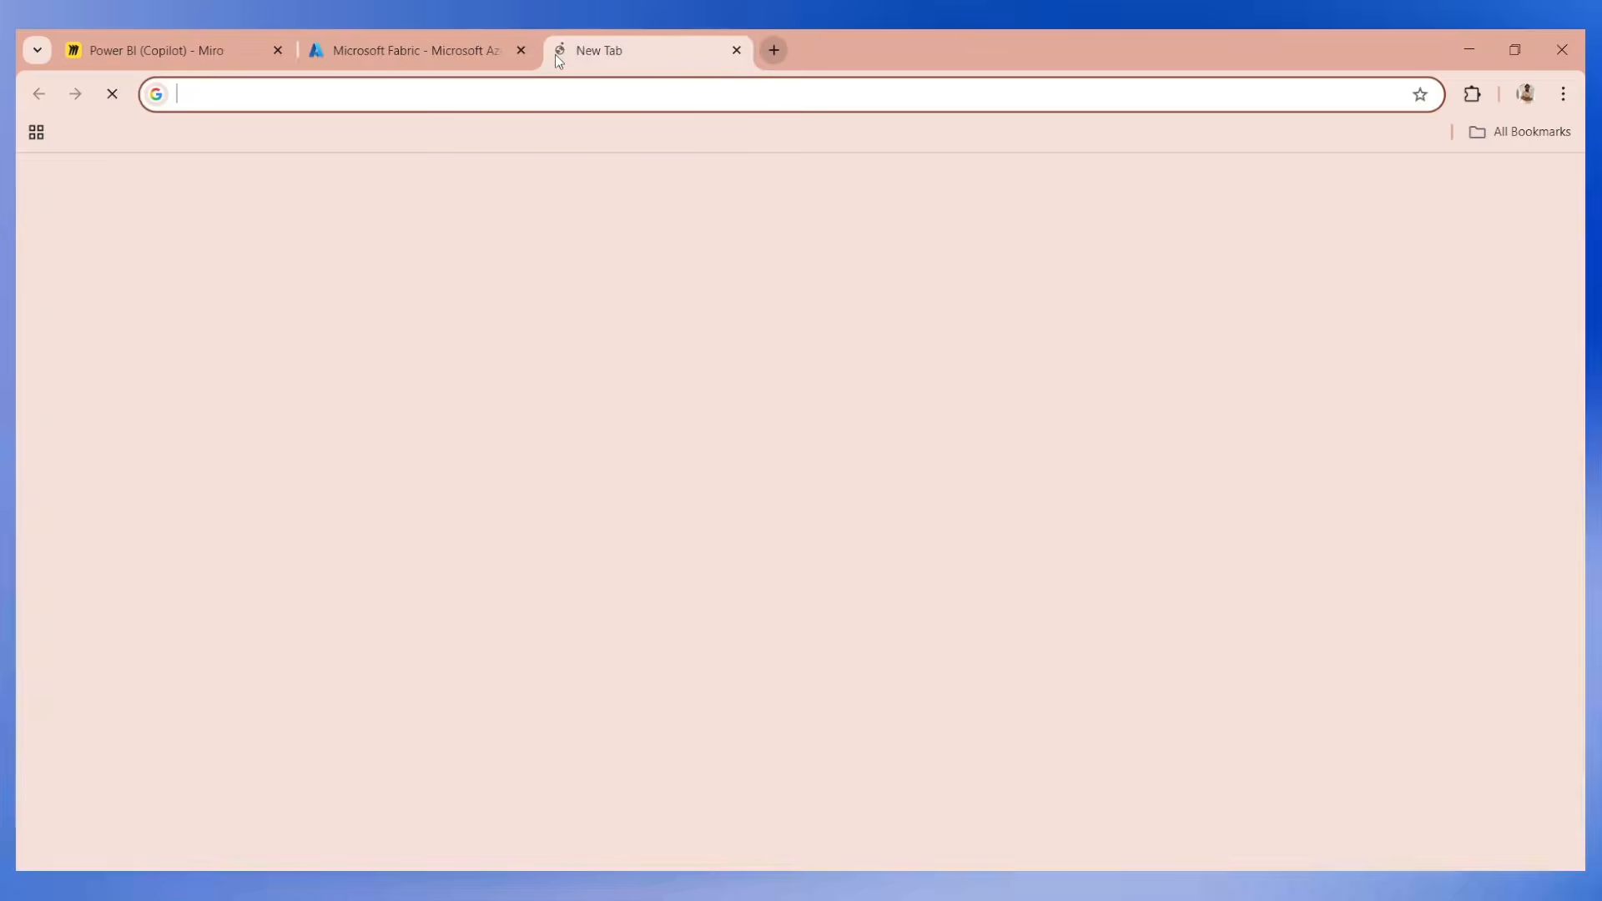
{"action": "type", "text": "godaddy.com/en-in"}
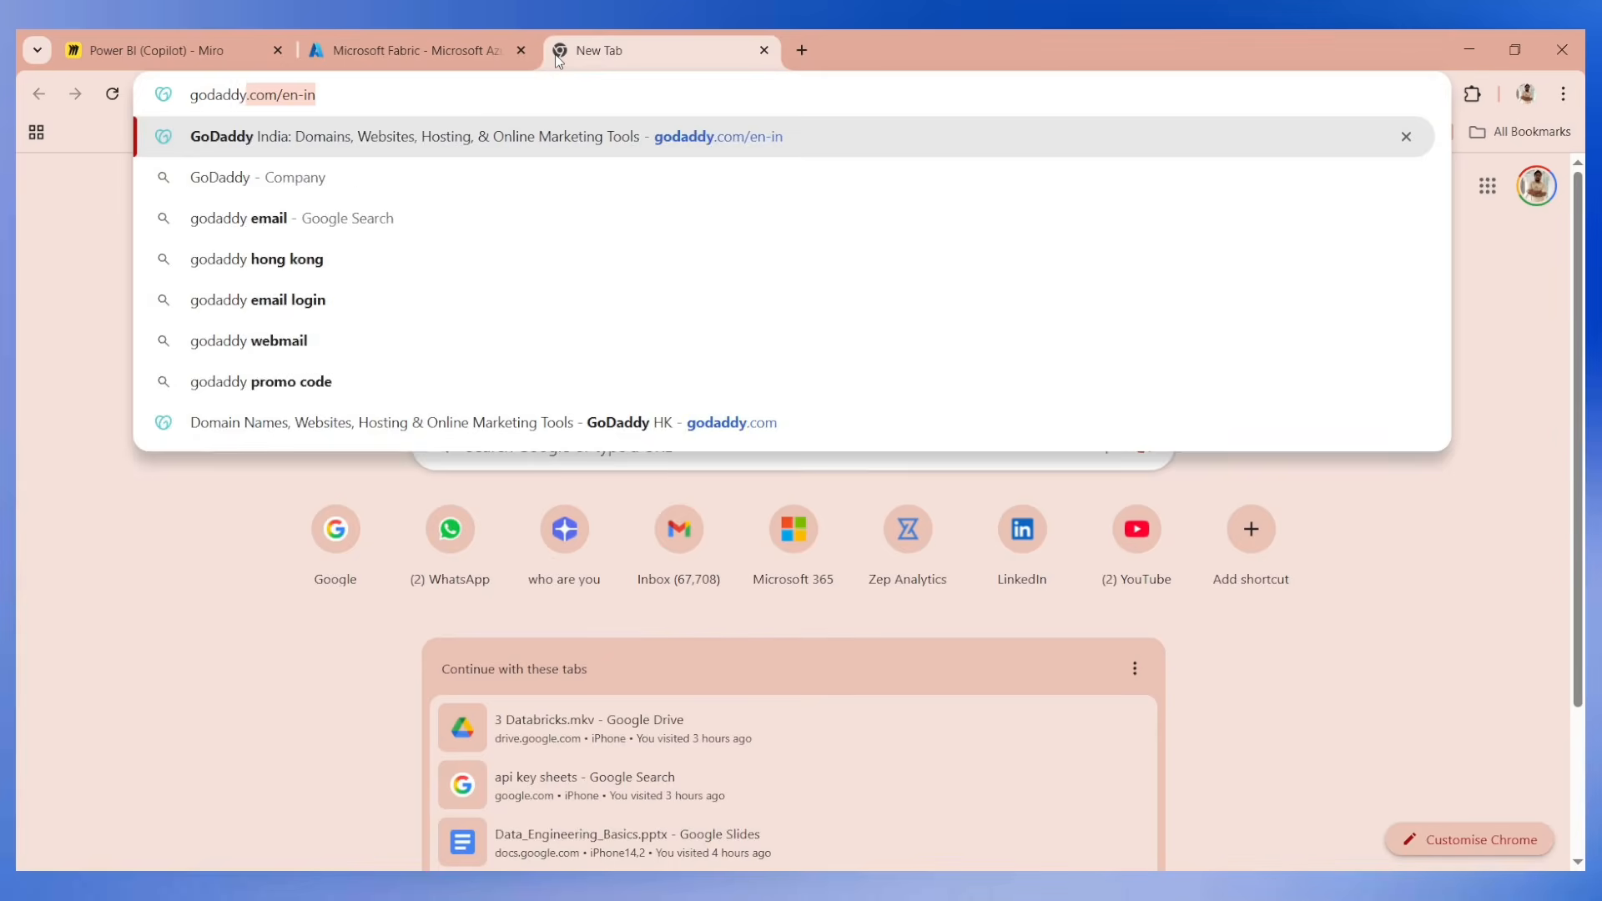
{"action": "key", "text": "Return"}
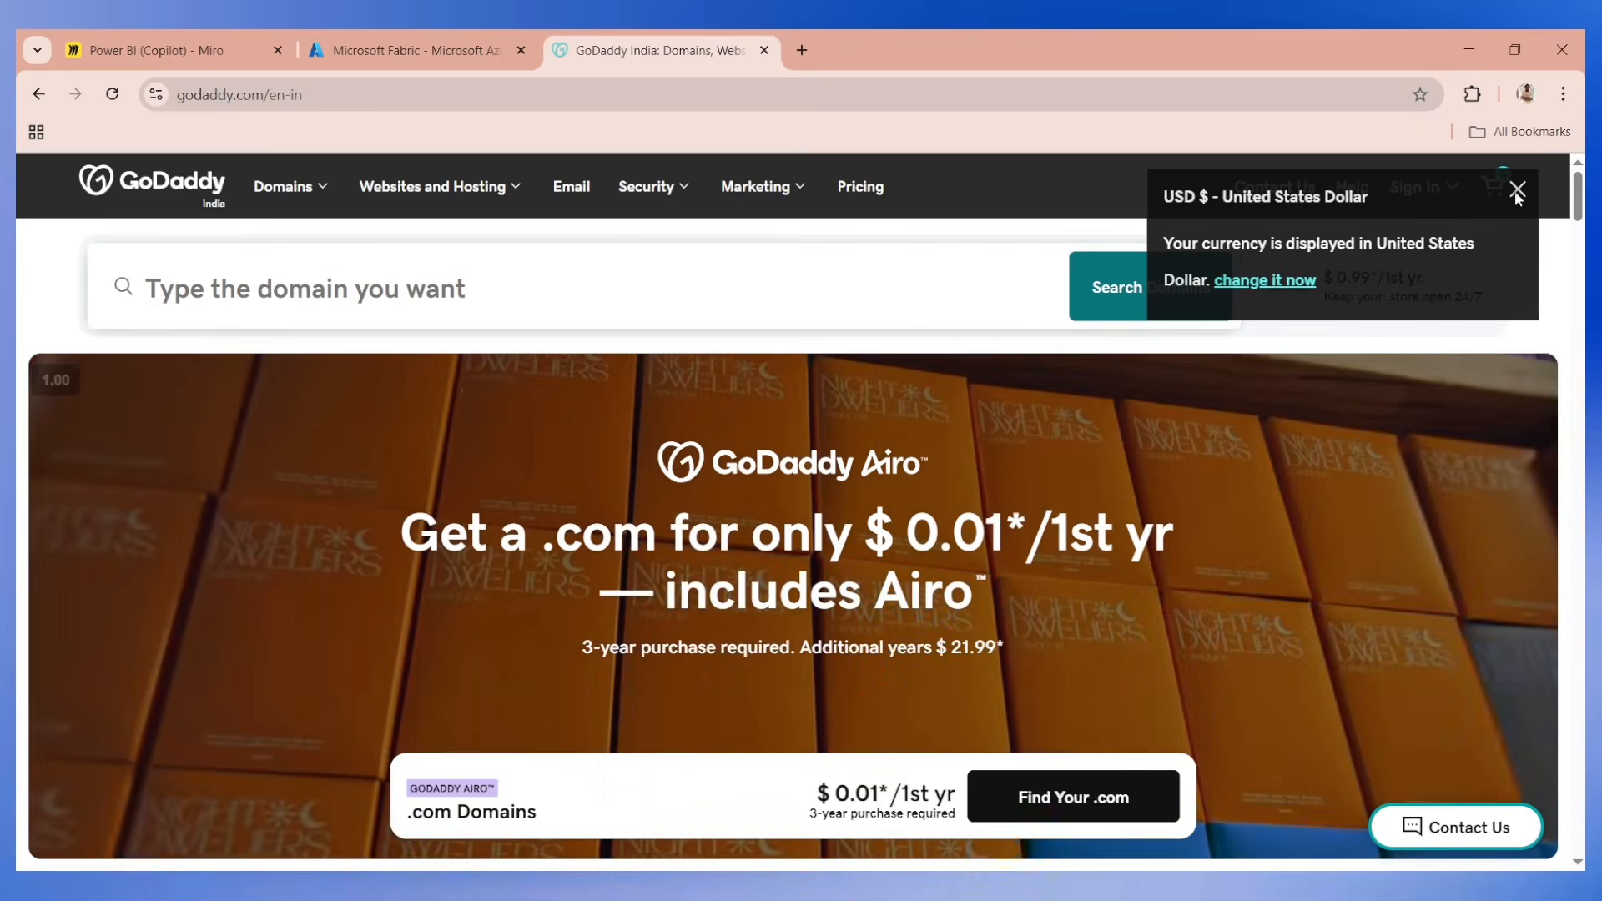
{"action": "left_click", "coordinate": [1517, 189]}
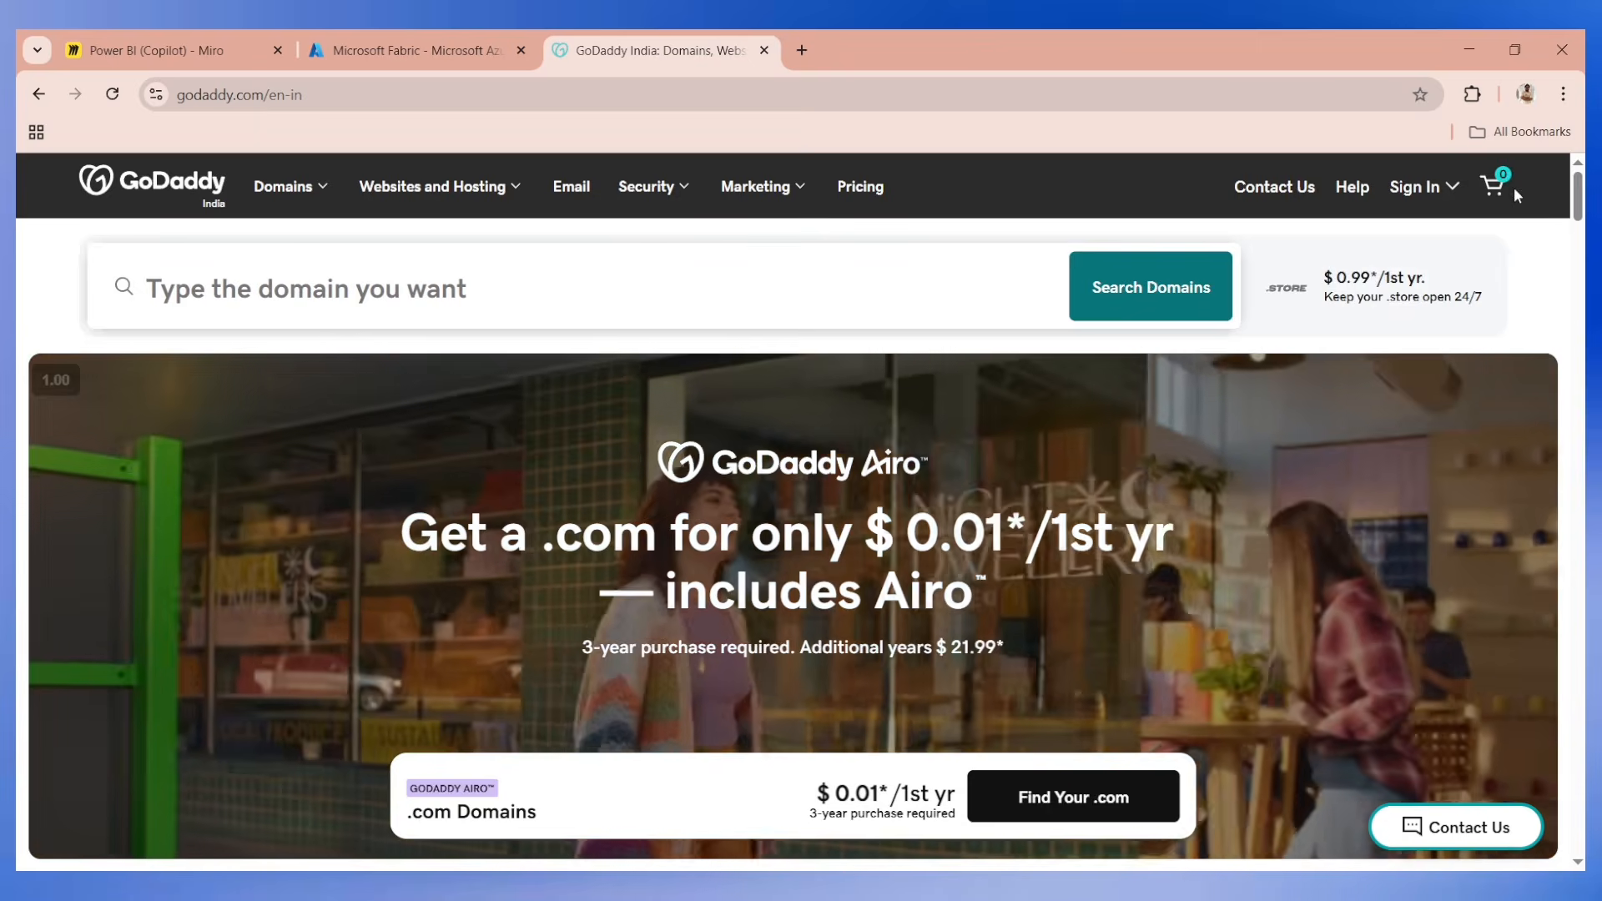
Search GoDaddy for a domain made of the person's full name.
{"action": "left_click", "coordinate": [627, 301]}
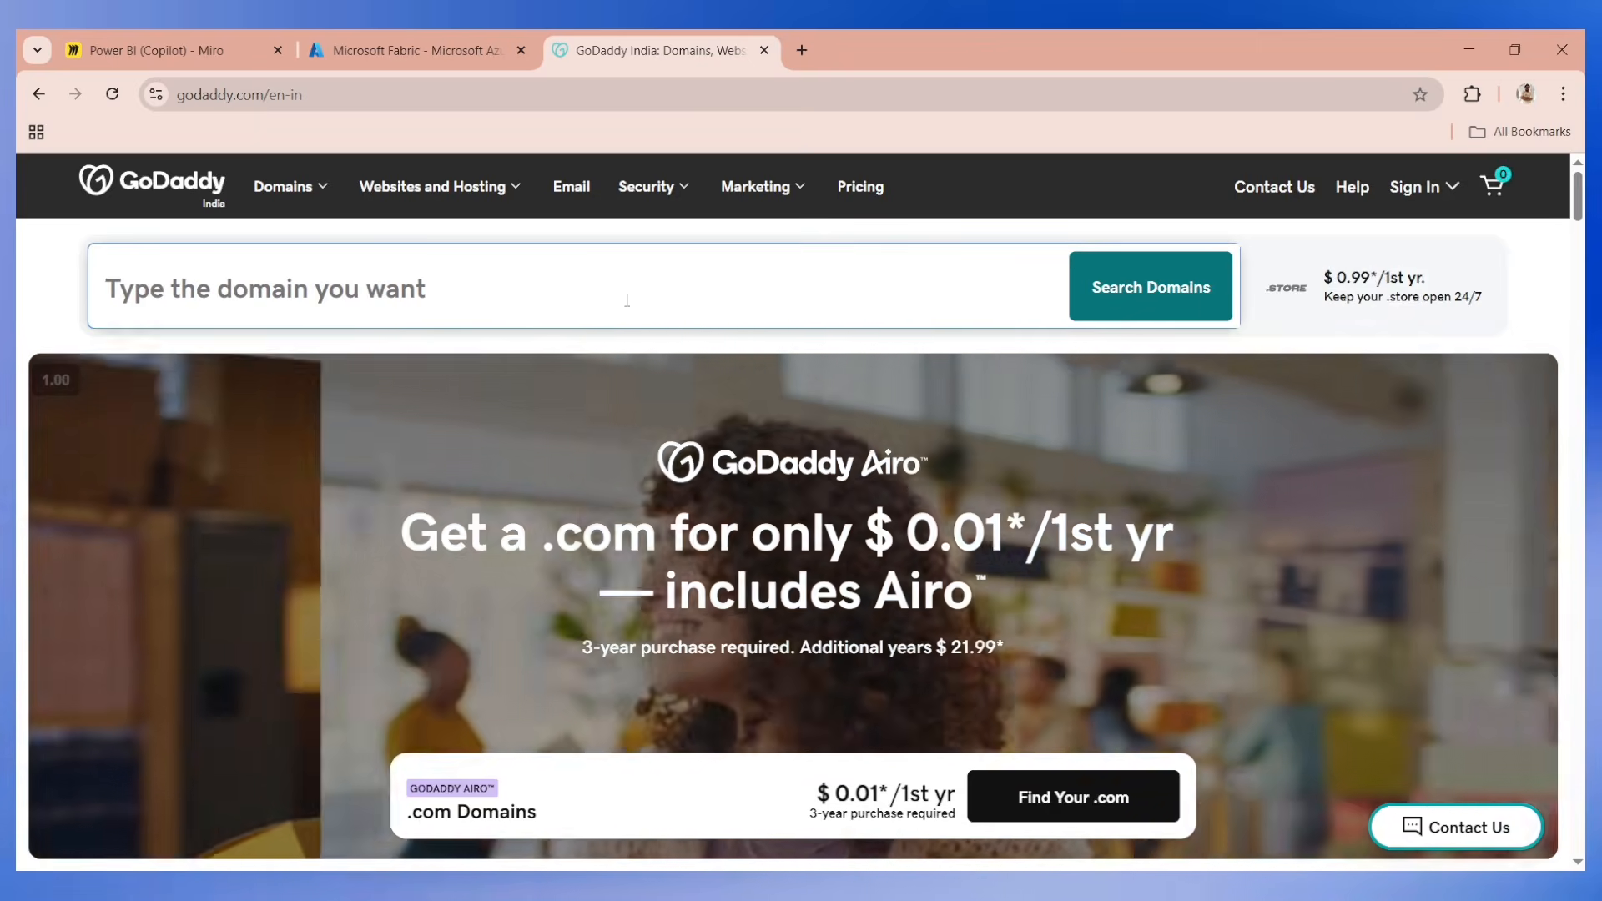
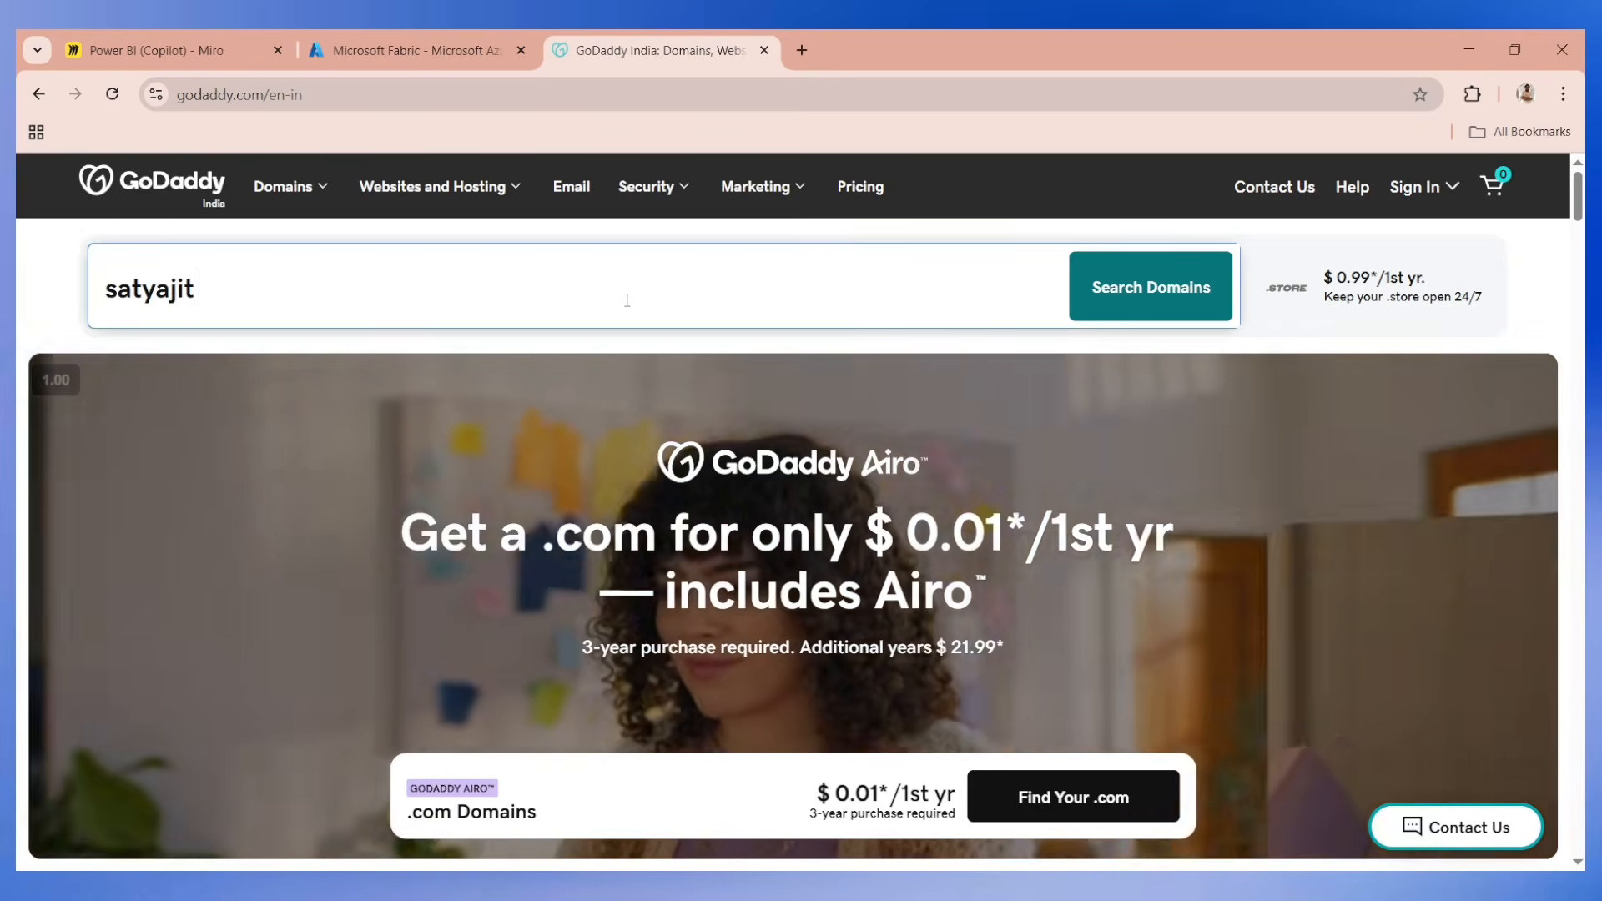
{"action": "key", "text": "Return"}
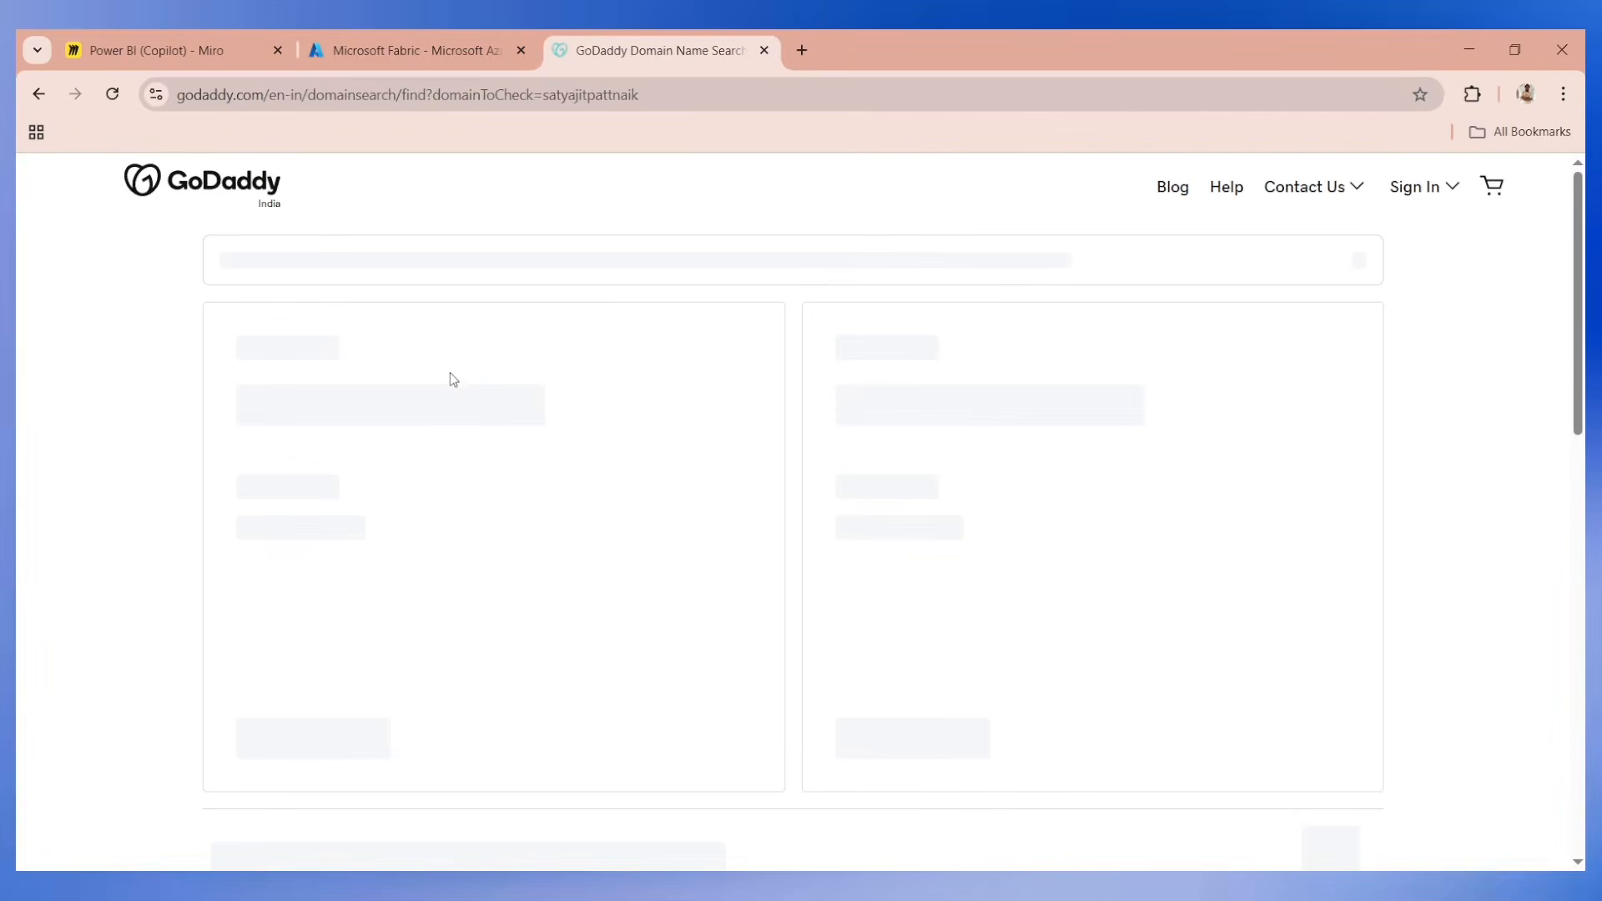
Examine the exact-match .com domain and its first-year price in the search results.
{"action": "scroll", "coordinate": [274, 515], "scroll_direction": "down", "scroll_amount": 1}
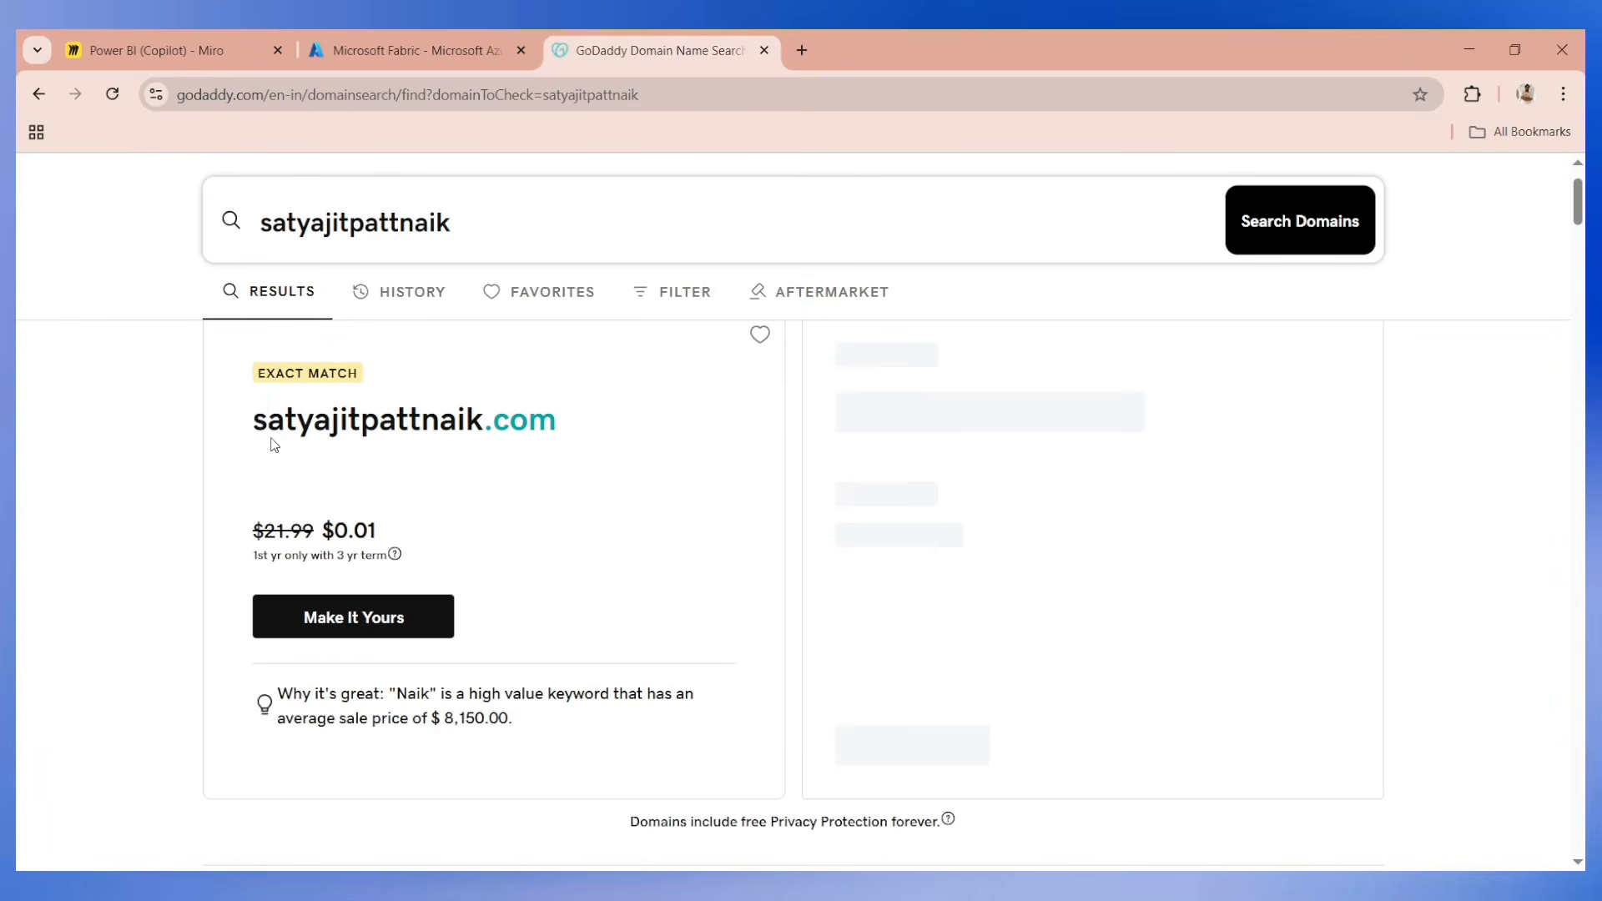
{"action": "left_click_drag", "start_coordinate": [254, 421], "coordinate": [620, 423]}
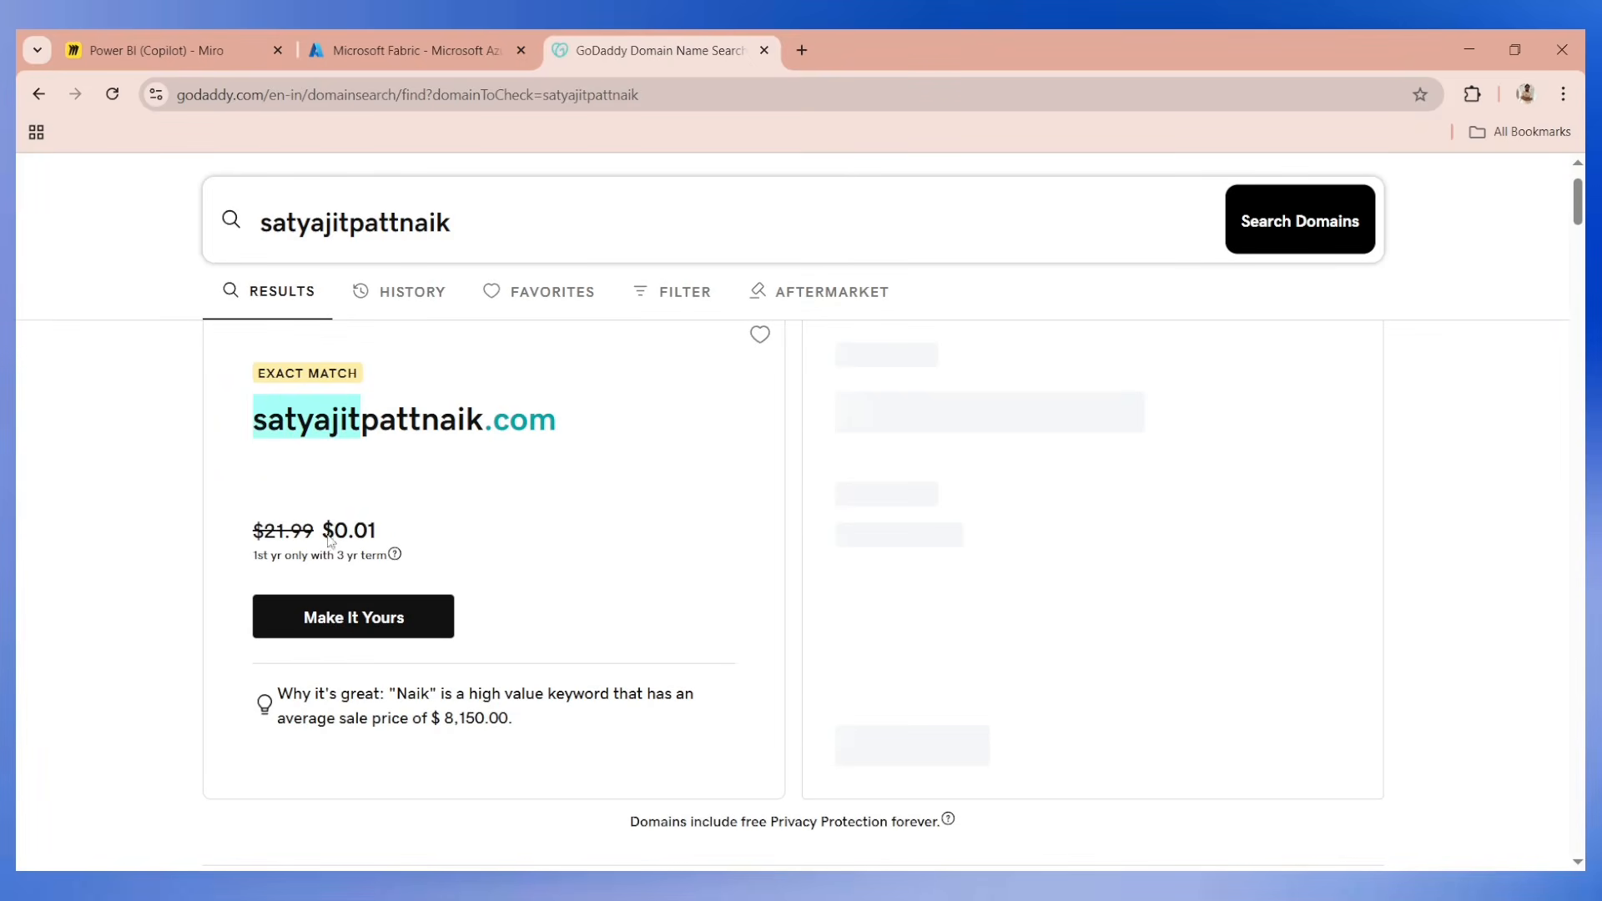
{"action": "left_click_drag", "start_coordinate": [322, 531], "coordinate": [377, 531]}
{"action": "scroll", "coordinate": [460, 546], "scroll_direction": "up", "scroll_amount": 2}
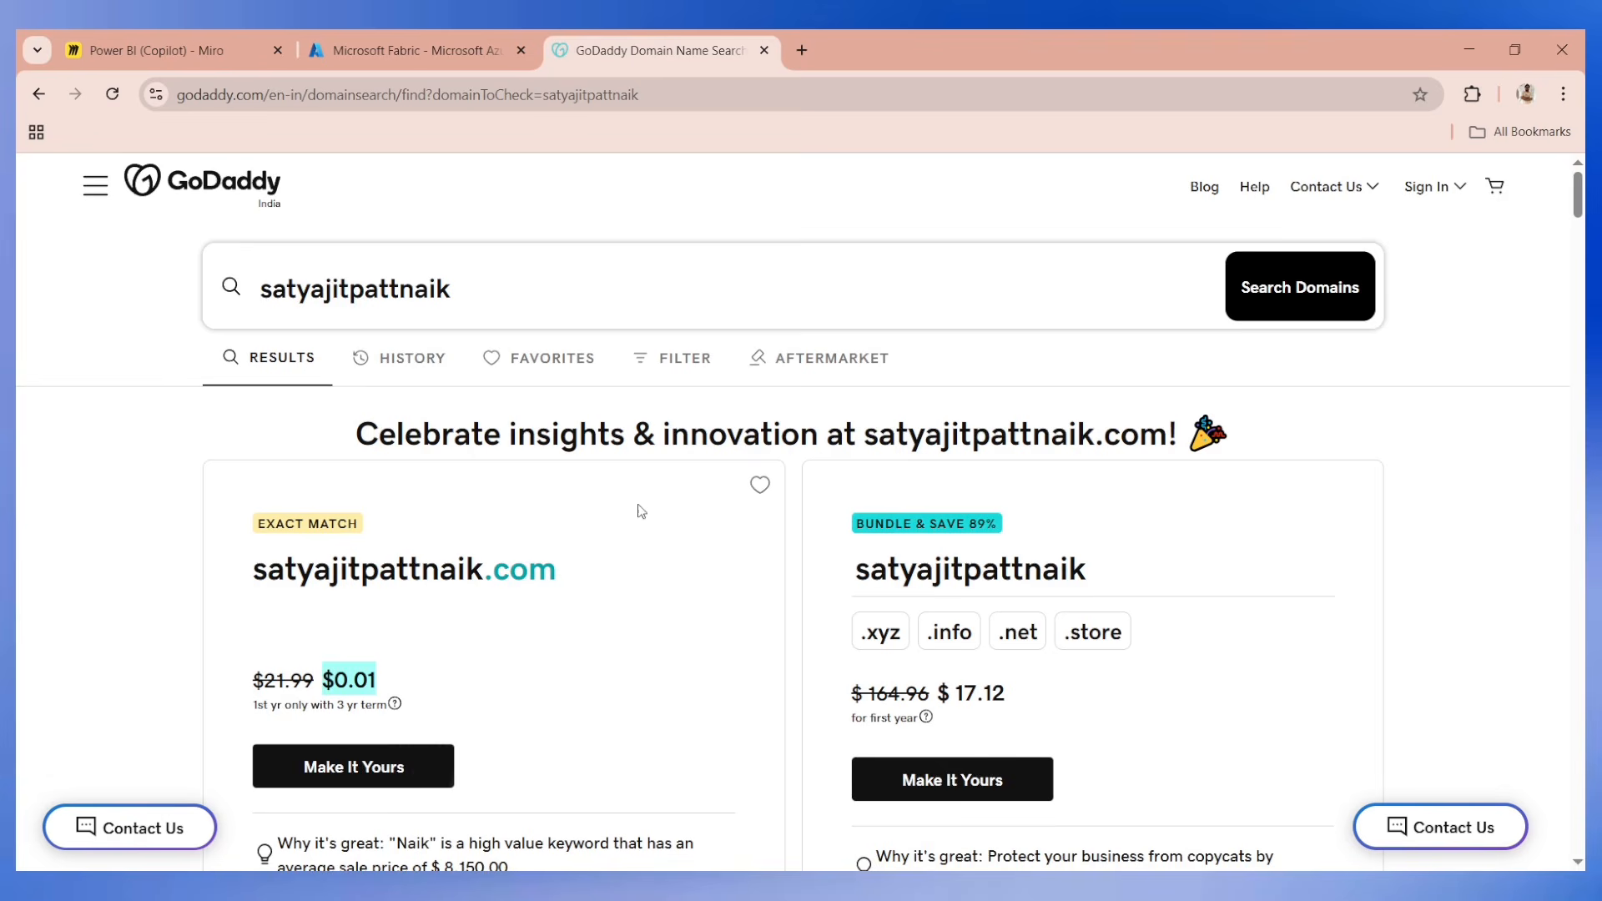
{"action": "left_click", "coordinate": [341, 682]}
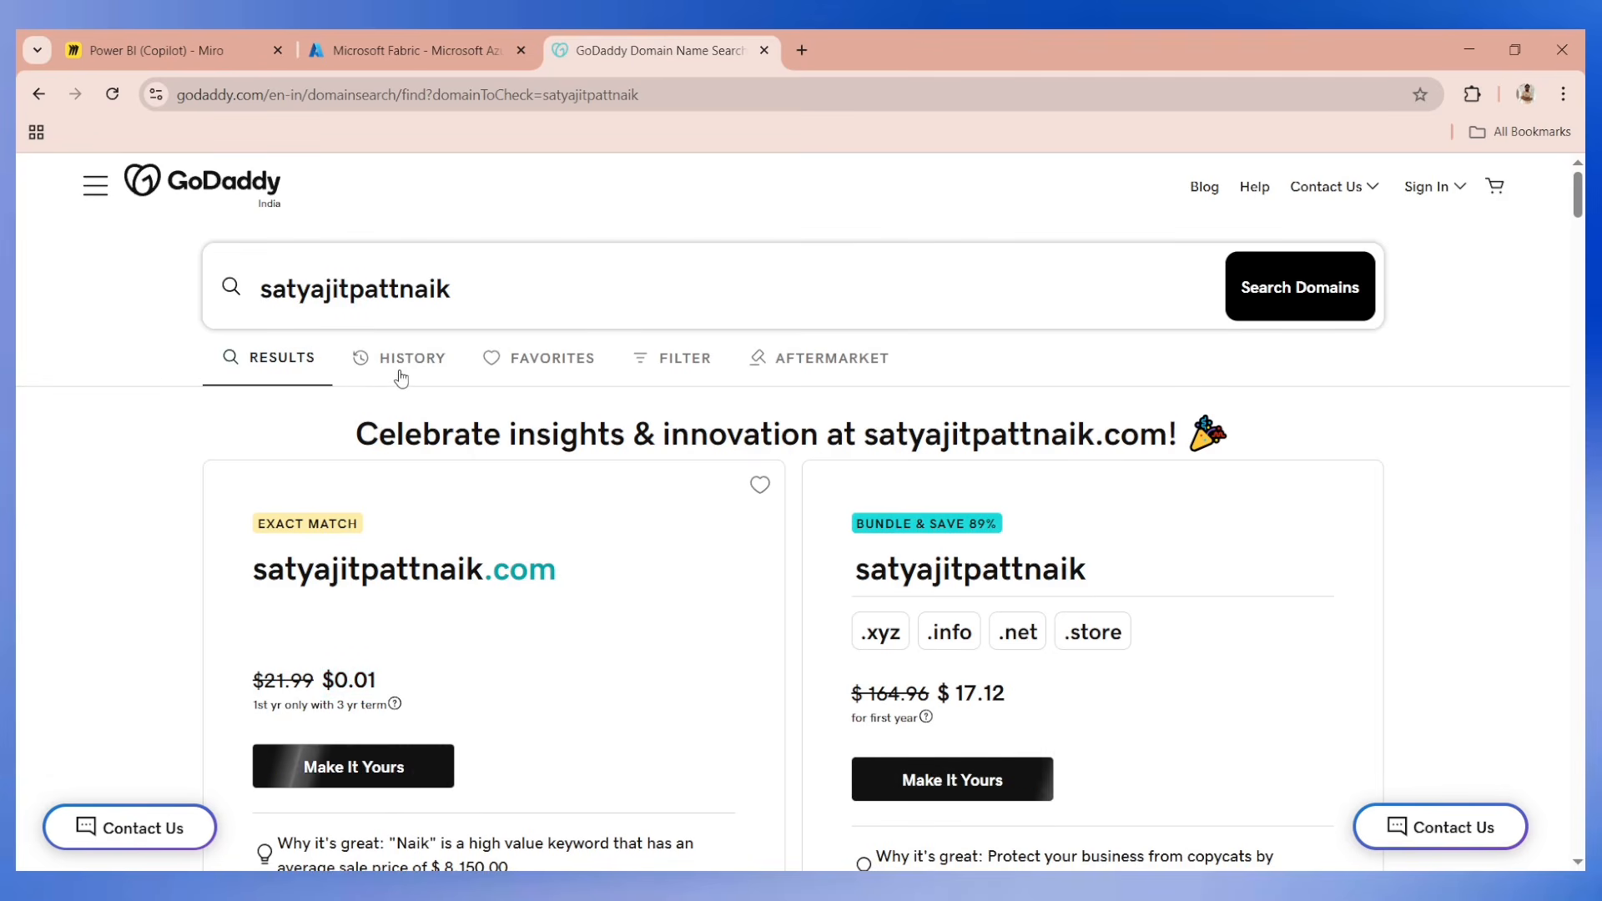
{"action": "scroll", "coordinate": [403, 464], "scroll_direction": "down", "scroll_amount": 1}
{"action": "scroll", "coordinate": [402, 464], "scroll_direction": "down", "scroll_amount": 1}
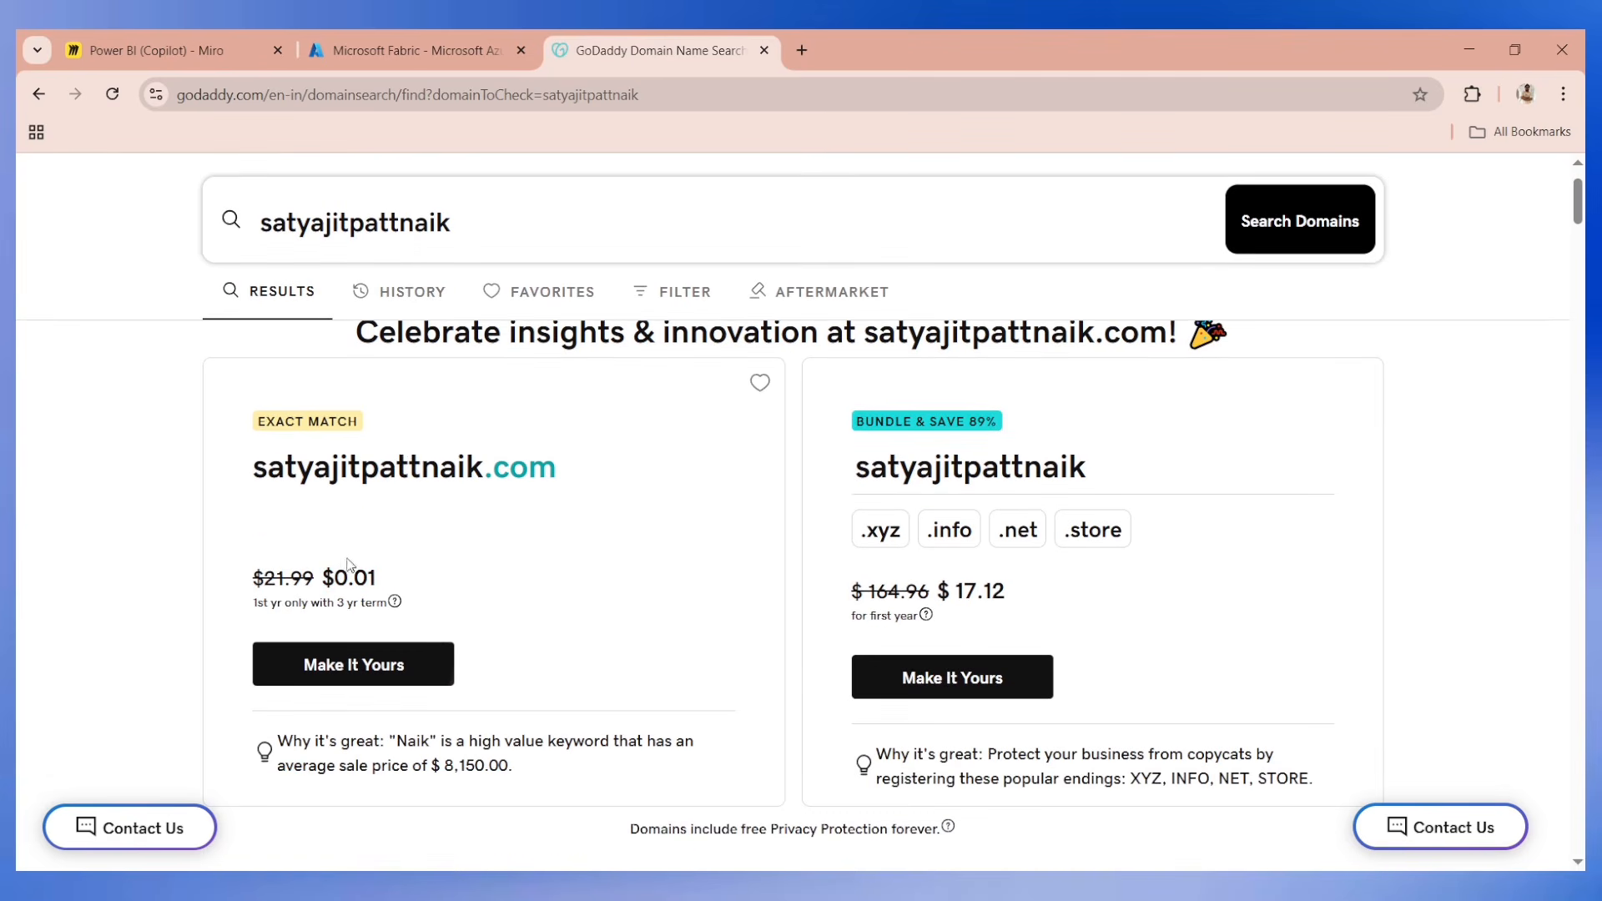
{"action": "triple_click", "coordinate": [348, 578]}
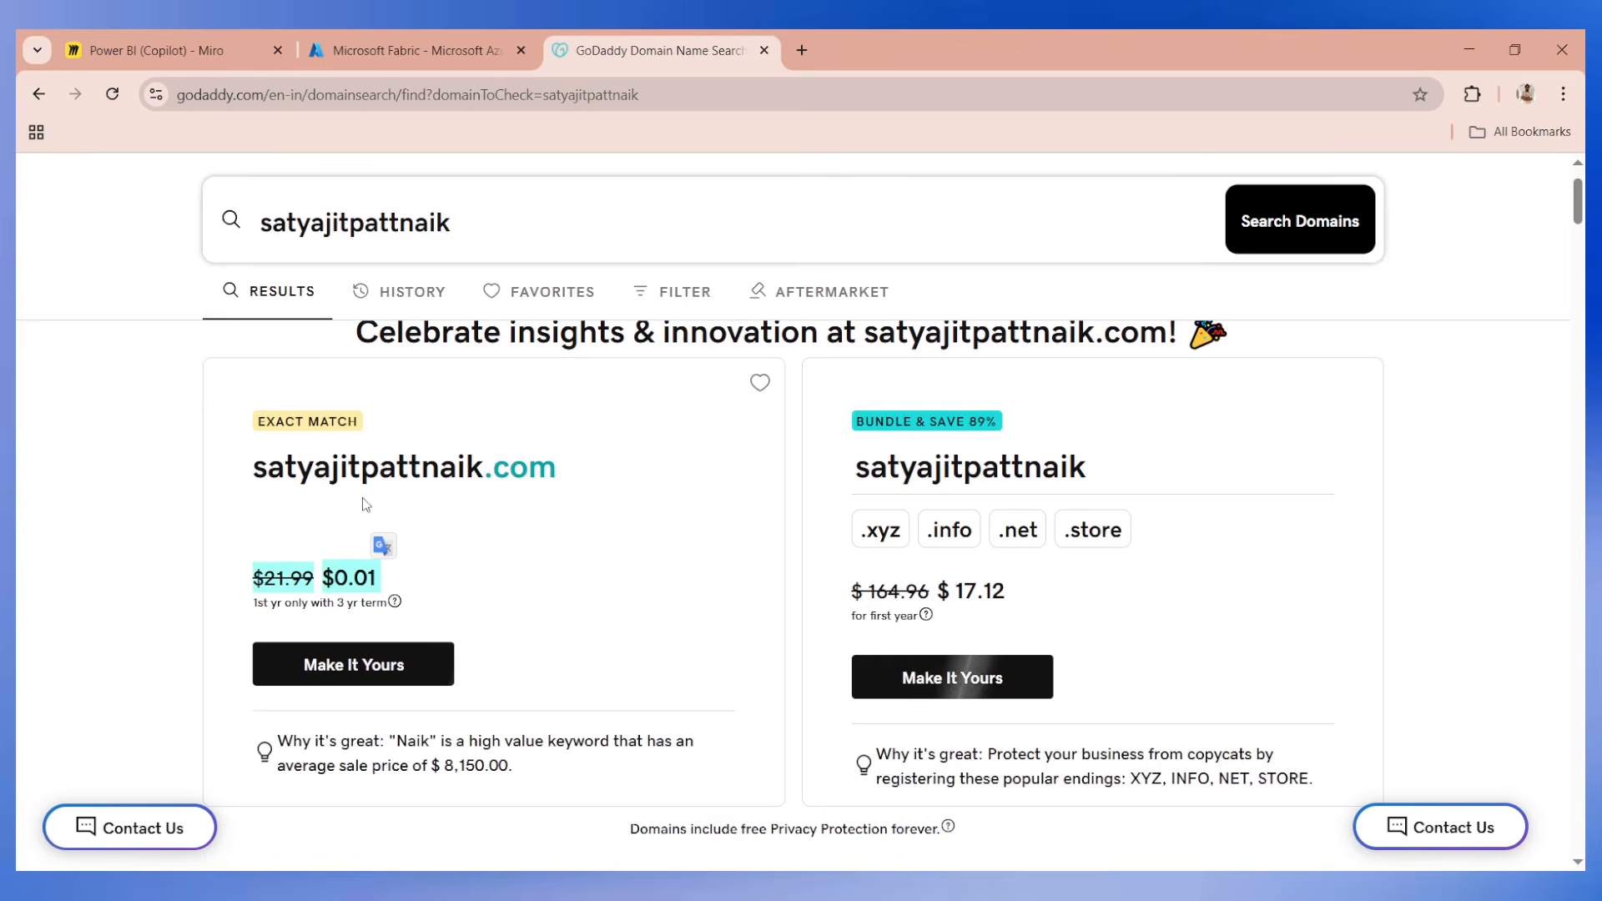
Highlight the exact-match .com domain name in the results and close the GoDaddy tab to return to the Azure portal.
{"action": "left_click_drag", "start_coordinate": [252, 467], "coordinate": [587, 474]}
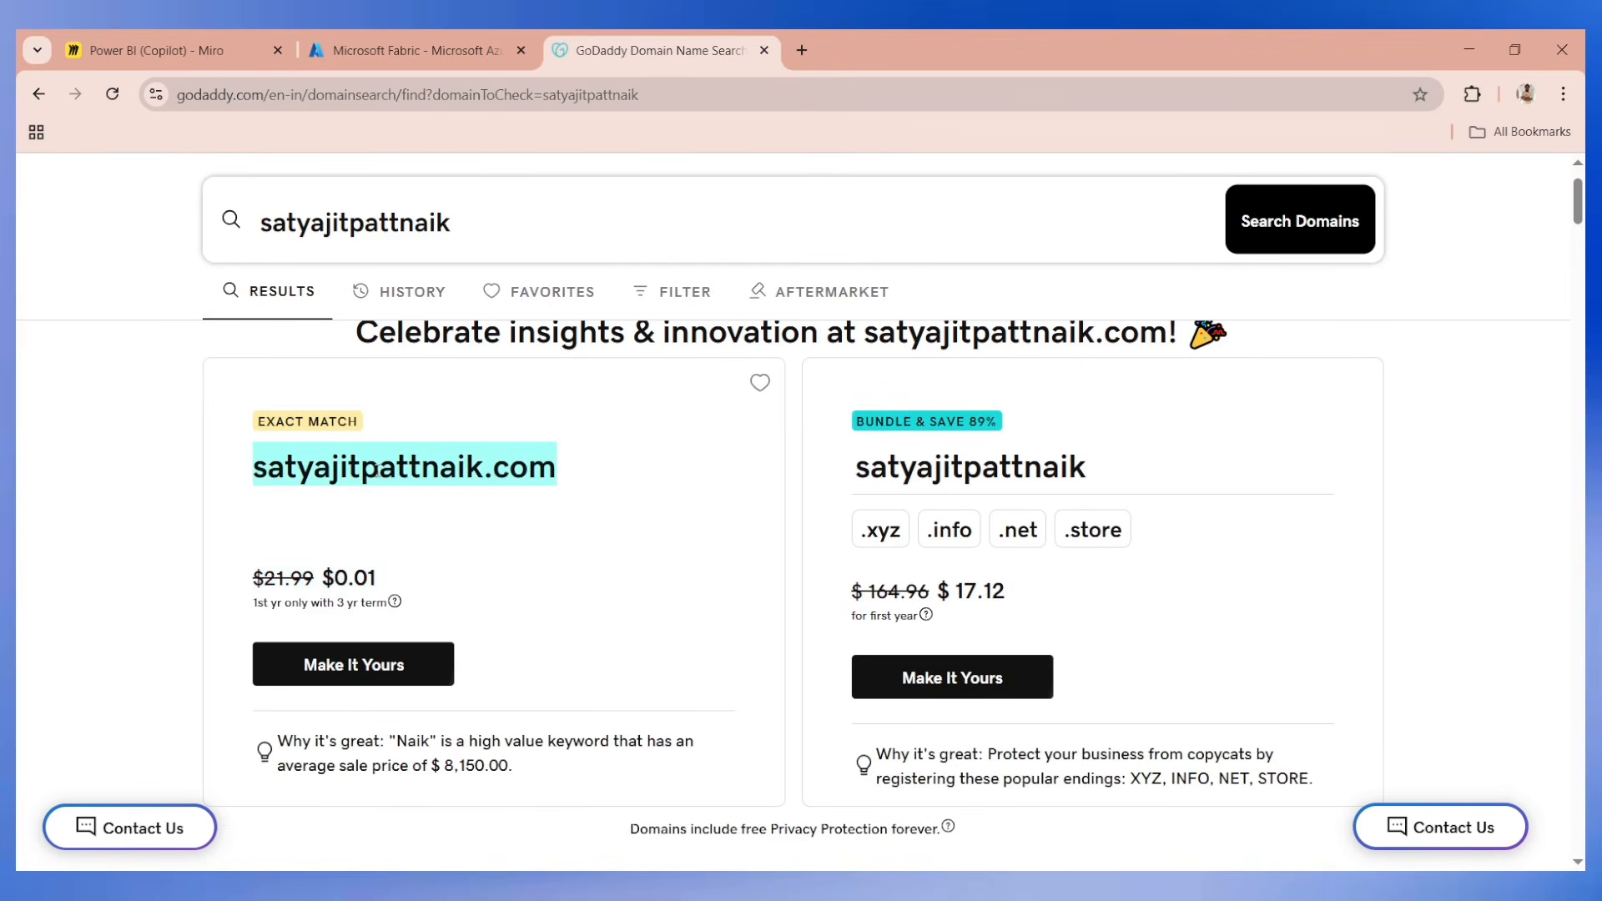
{"action": "left_click", "coordinate": [356, 503]}
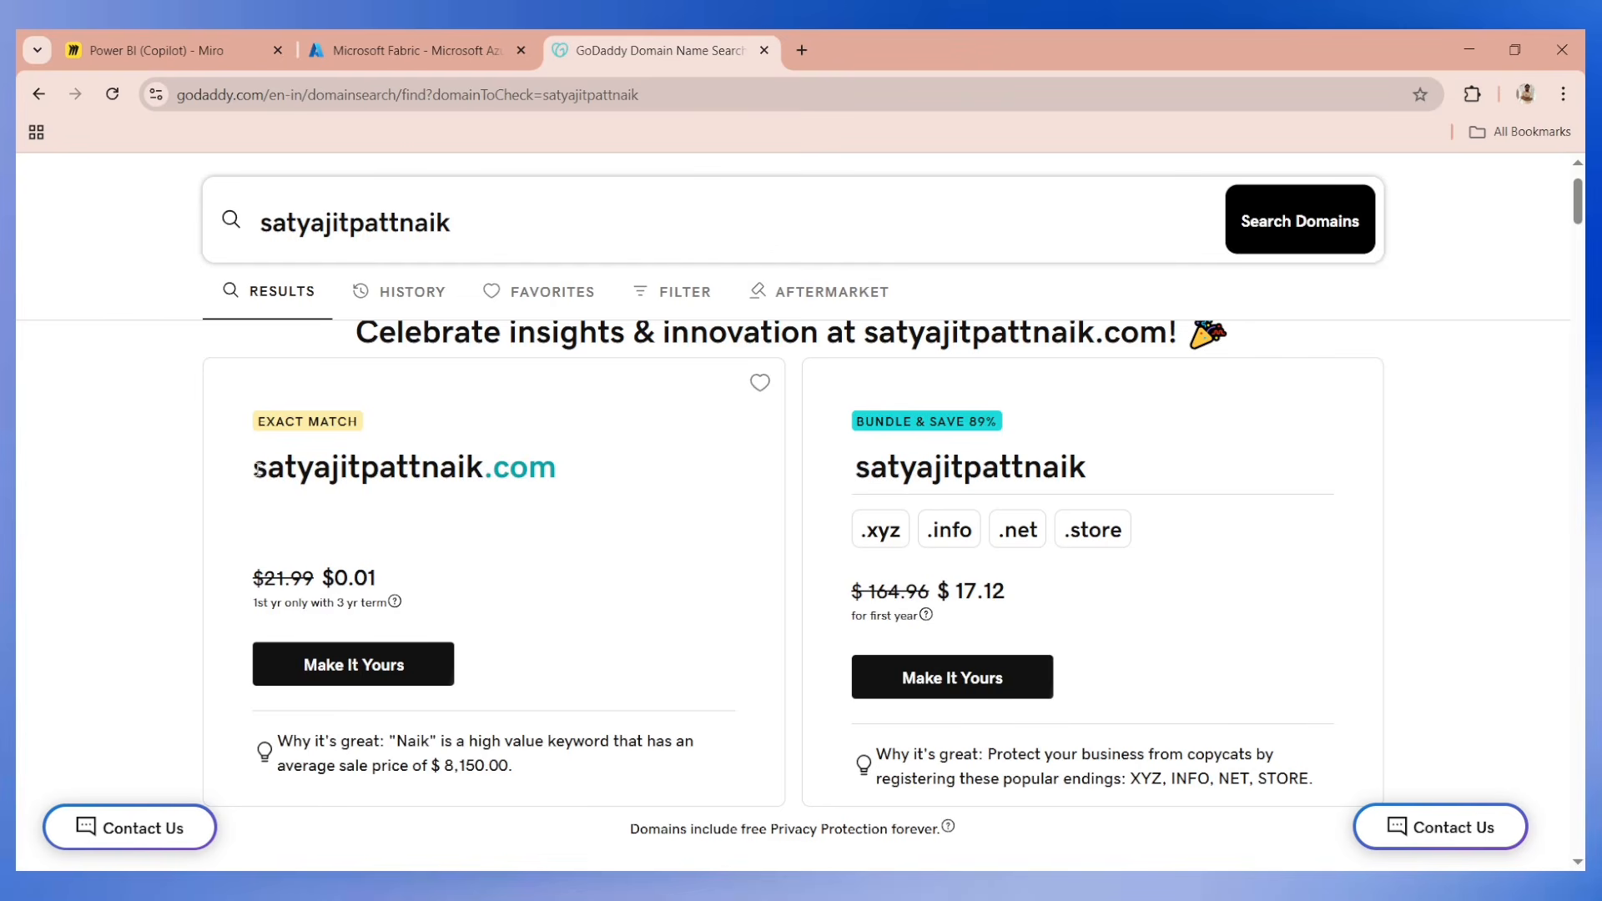
{"action": "left_click_drag", "start_coordinate": [255, 468], "coordinate": [554, 473]}
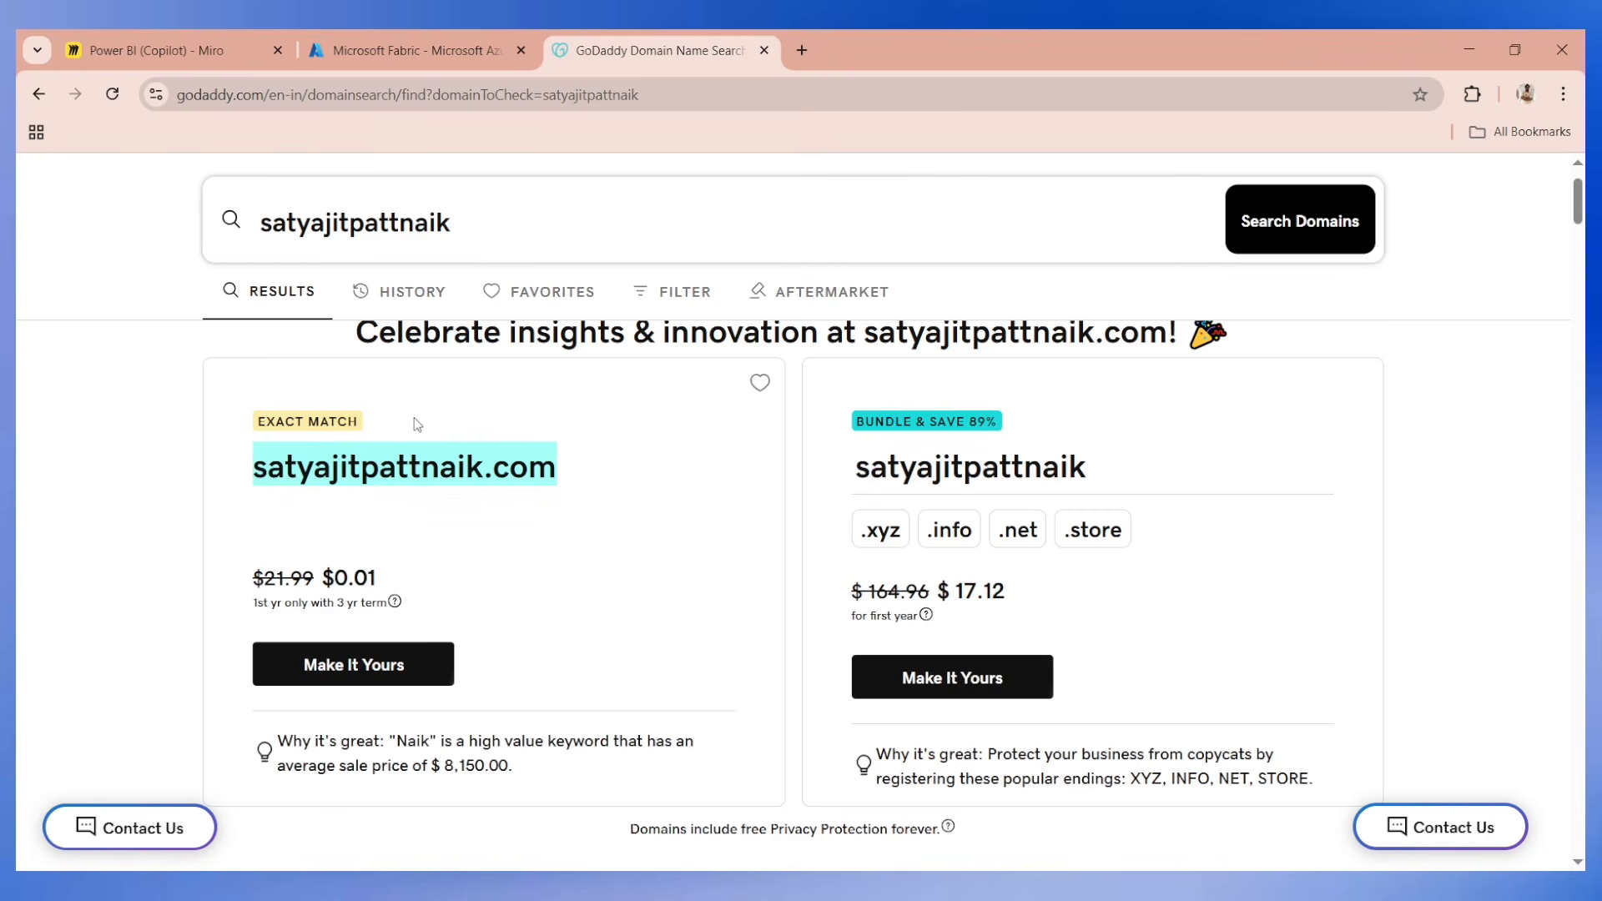
{"action": "double_click", "coordinate": [384, 472]}
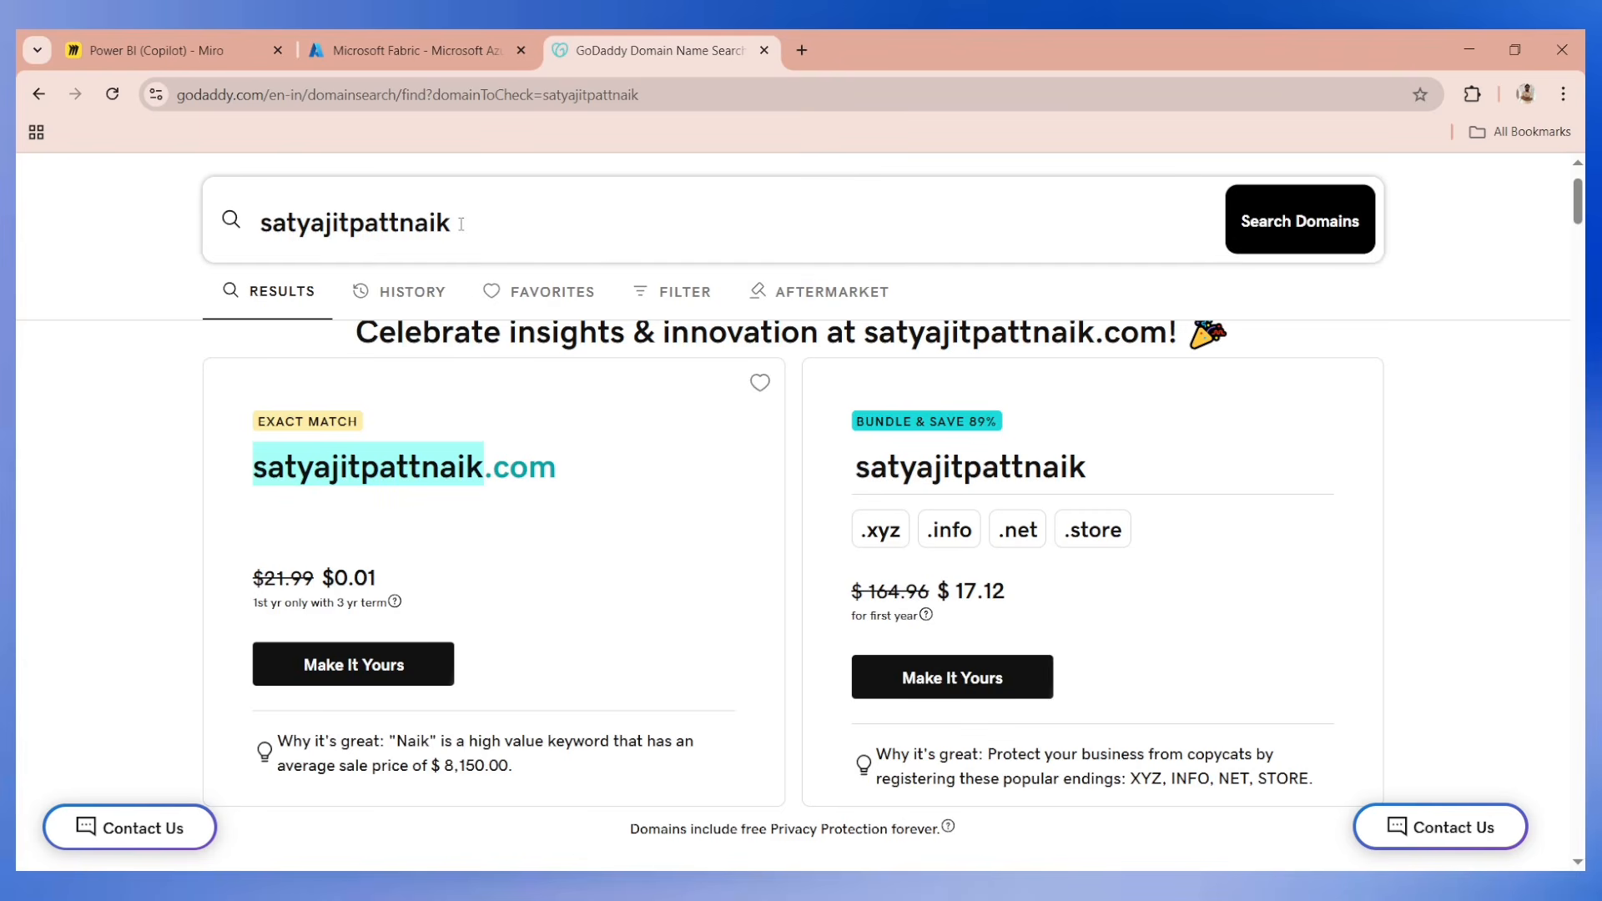
{"action": "left_click", "coordinate": [764, 50]}
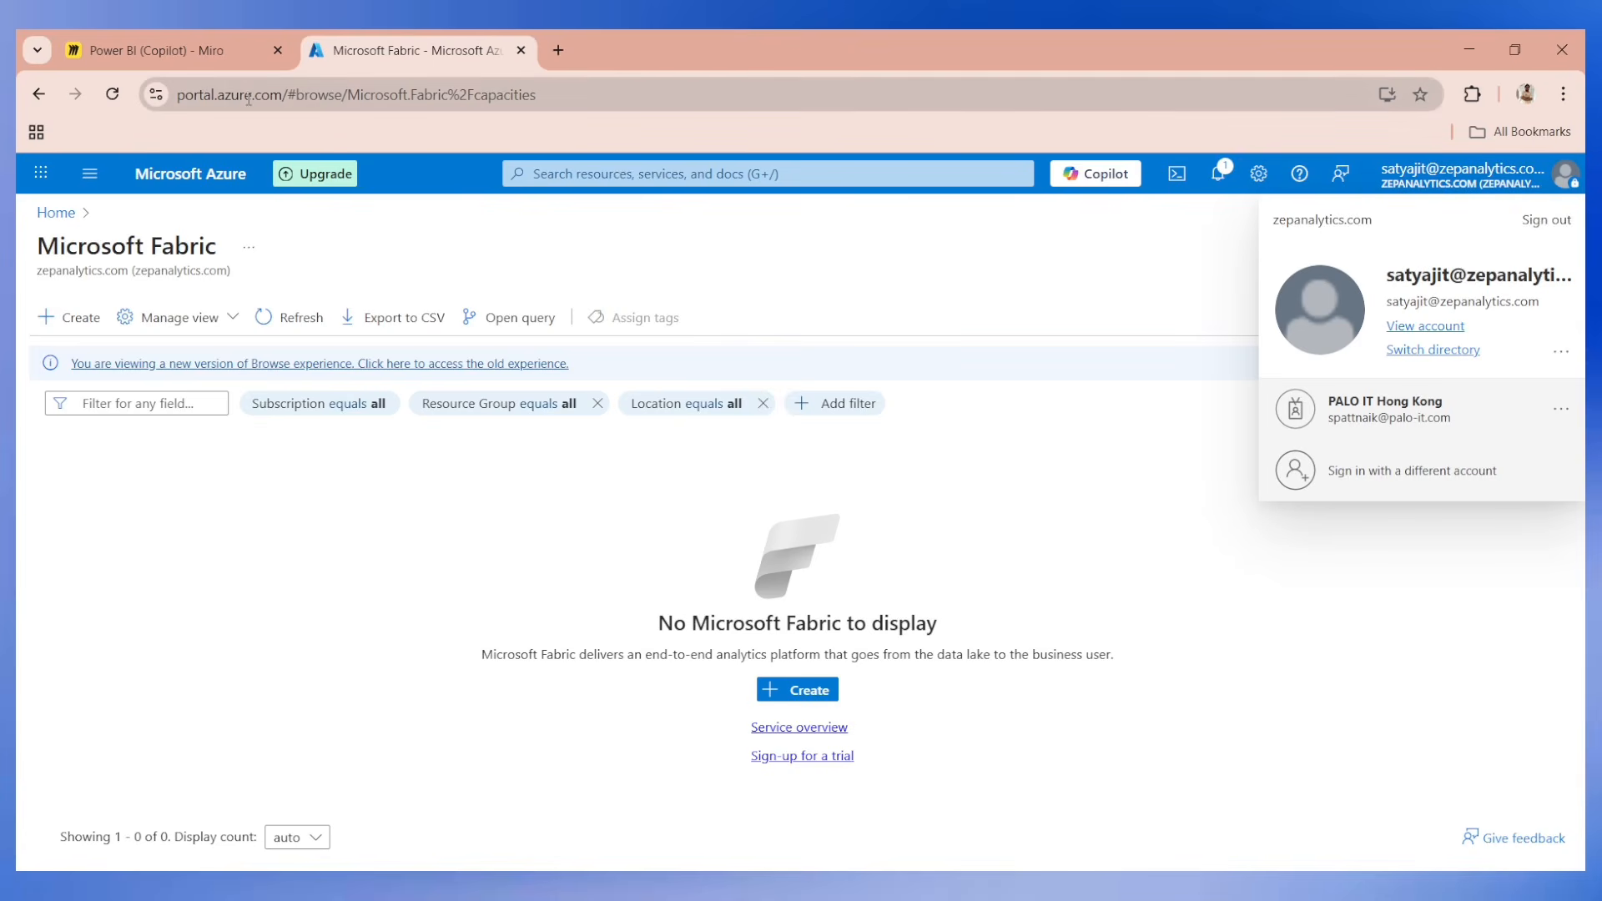
Start creating a new Fabric capacity from the Microsoft Fabric page in Azure.
{"action": "left_click", "coordinate": [593, 174]}
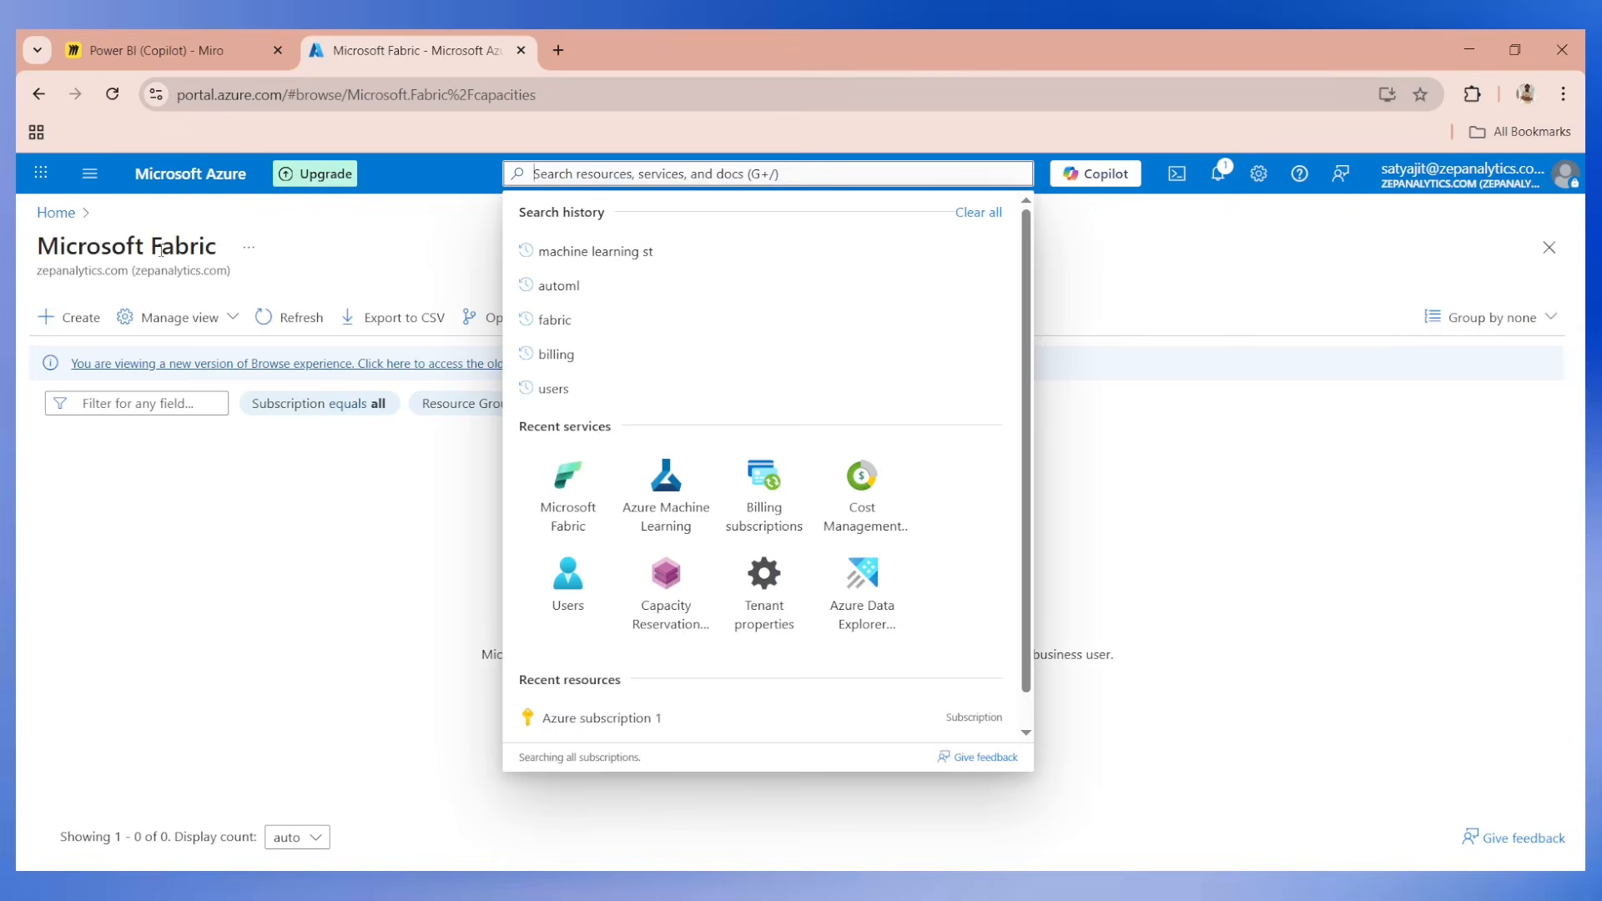
{"action": "left_click", "coordinate": [390, 451]}
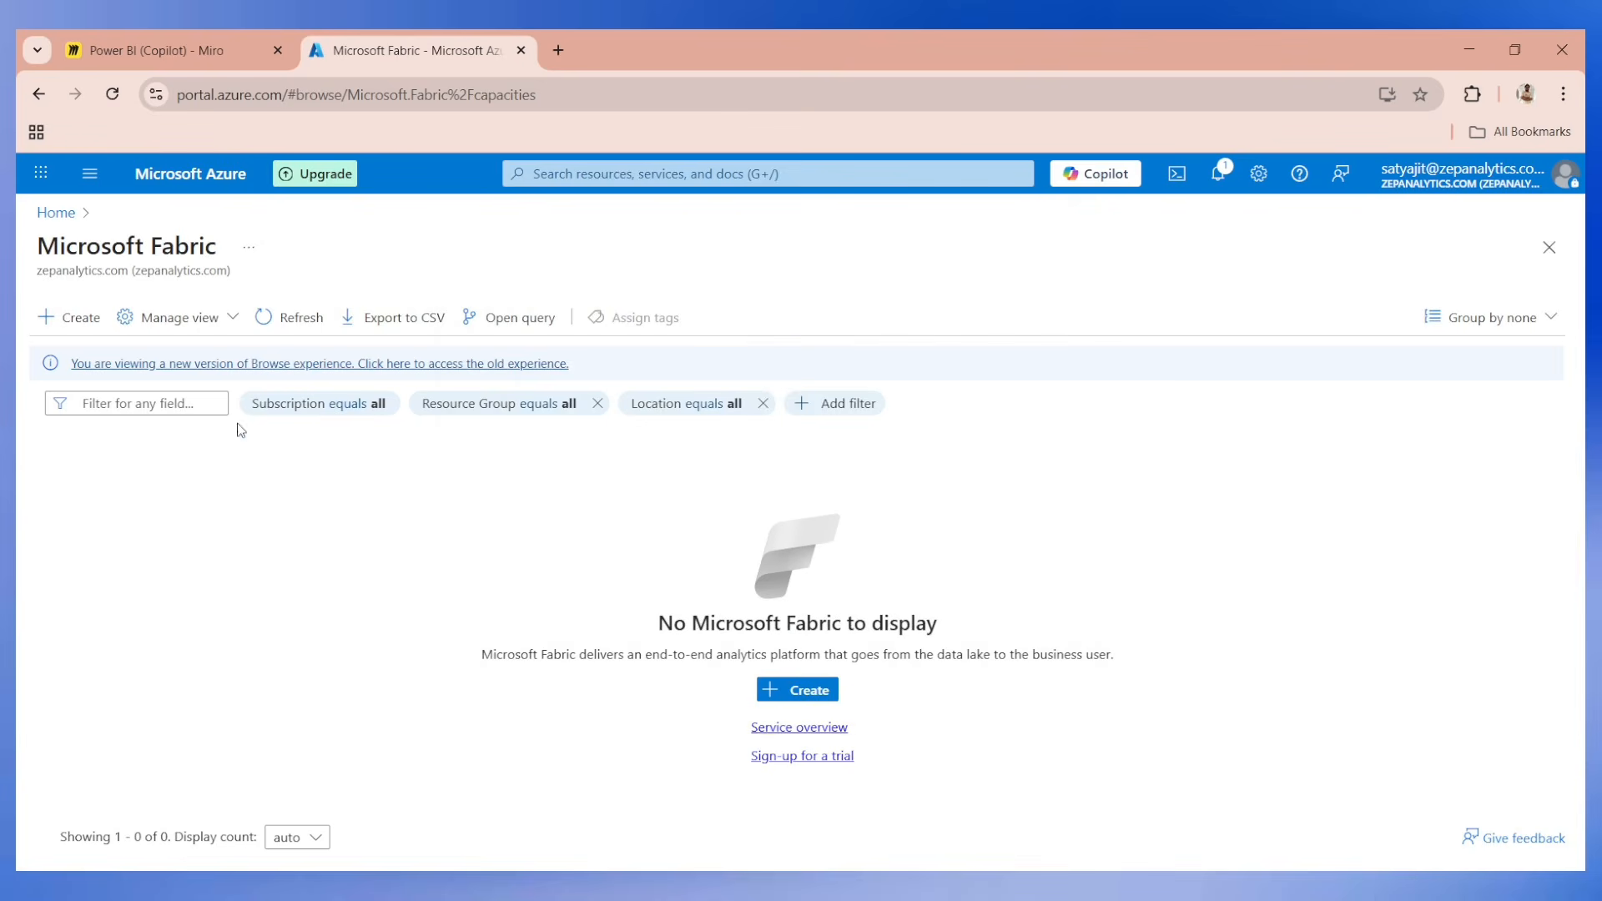
{"action": "left_click_drag", "start_coordinate": [40, 243], "coordinate": [217, 246]}
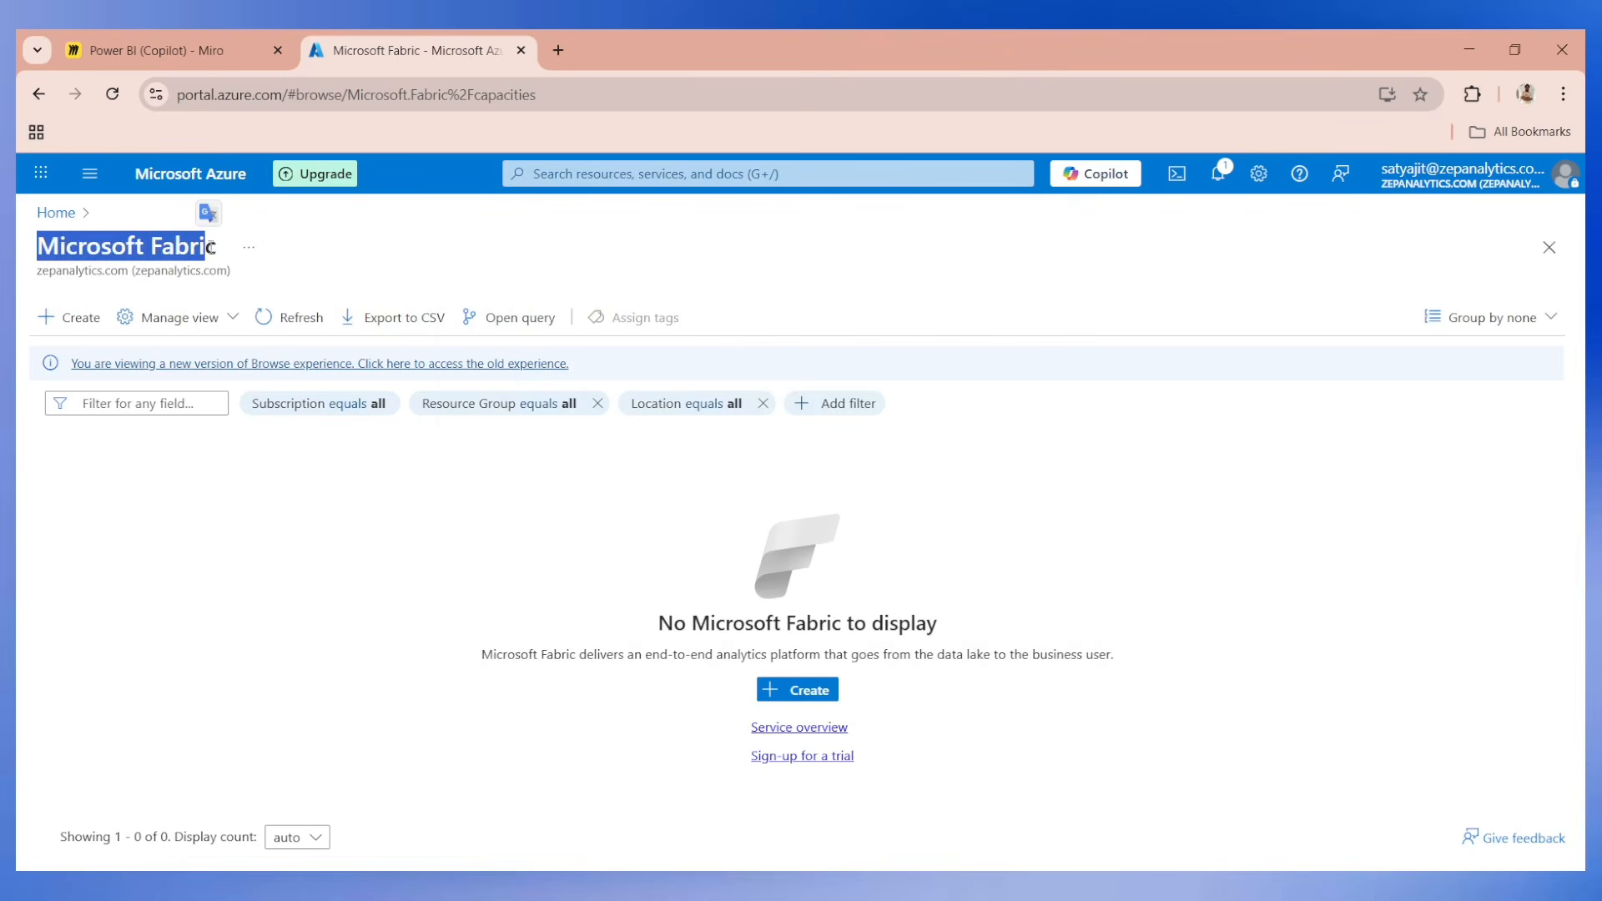
{"action": "left_click", "coordinate": [76, 317]}
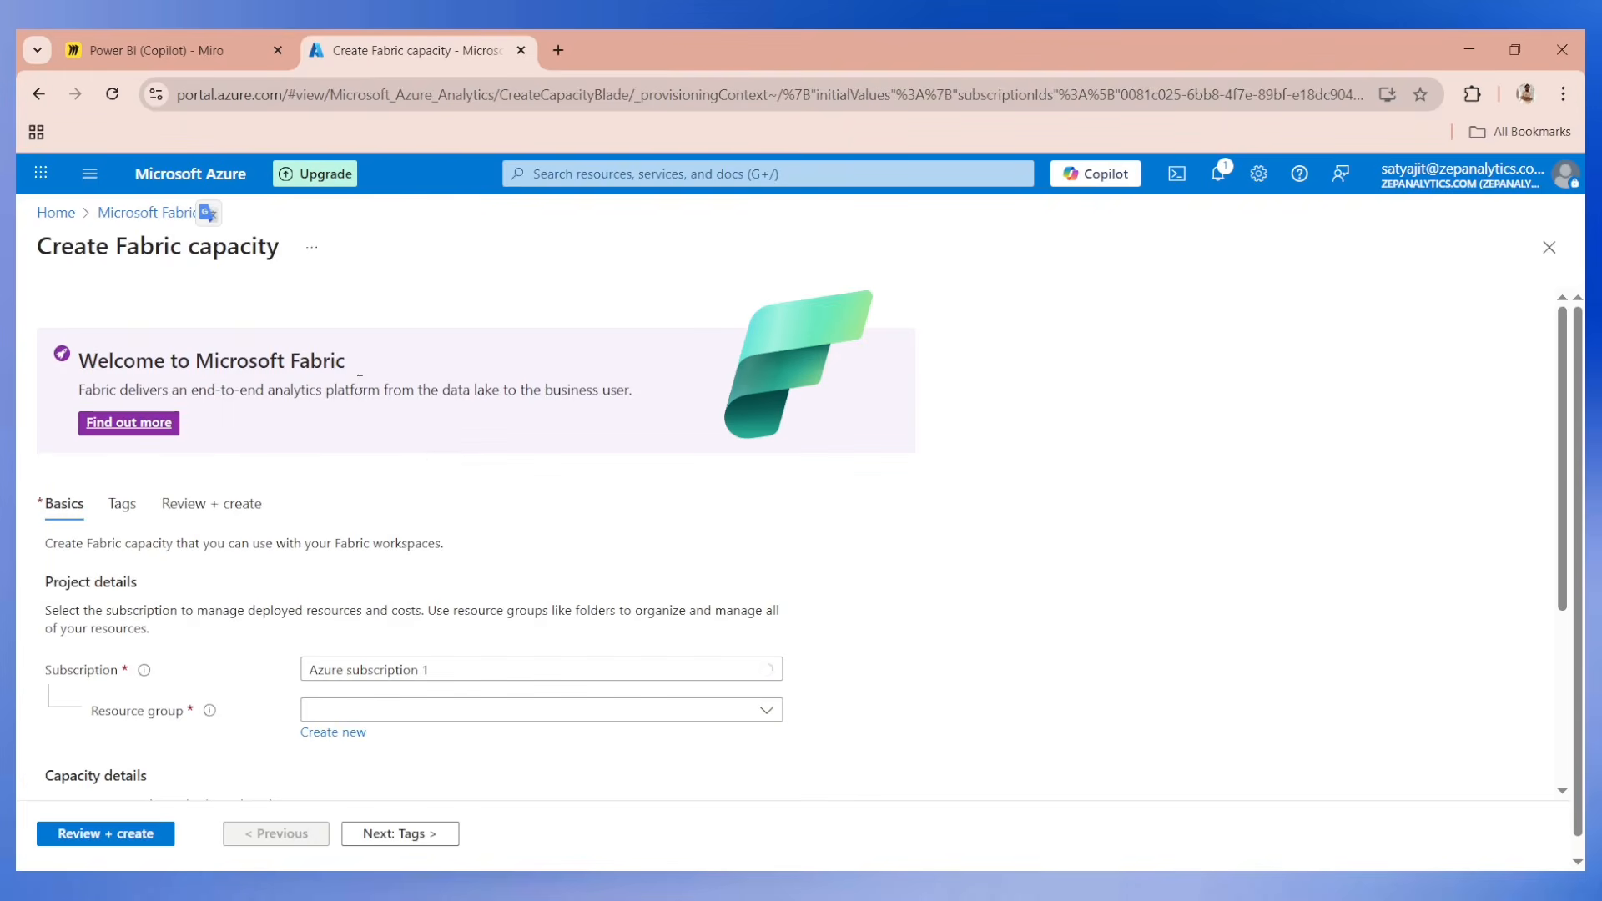
{"action": "scroll", "coordinate": [429, 454], "scroll_direction": "down", "scroll_amount": 3}
{"action": "left_click", "coordinate": [357, 383]}
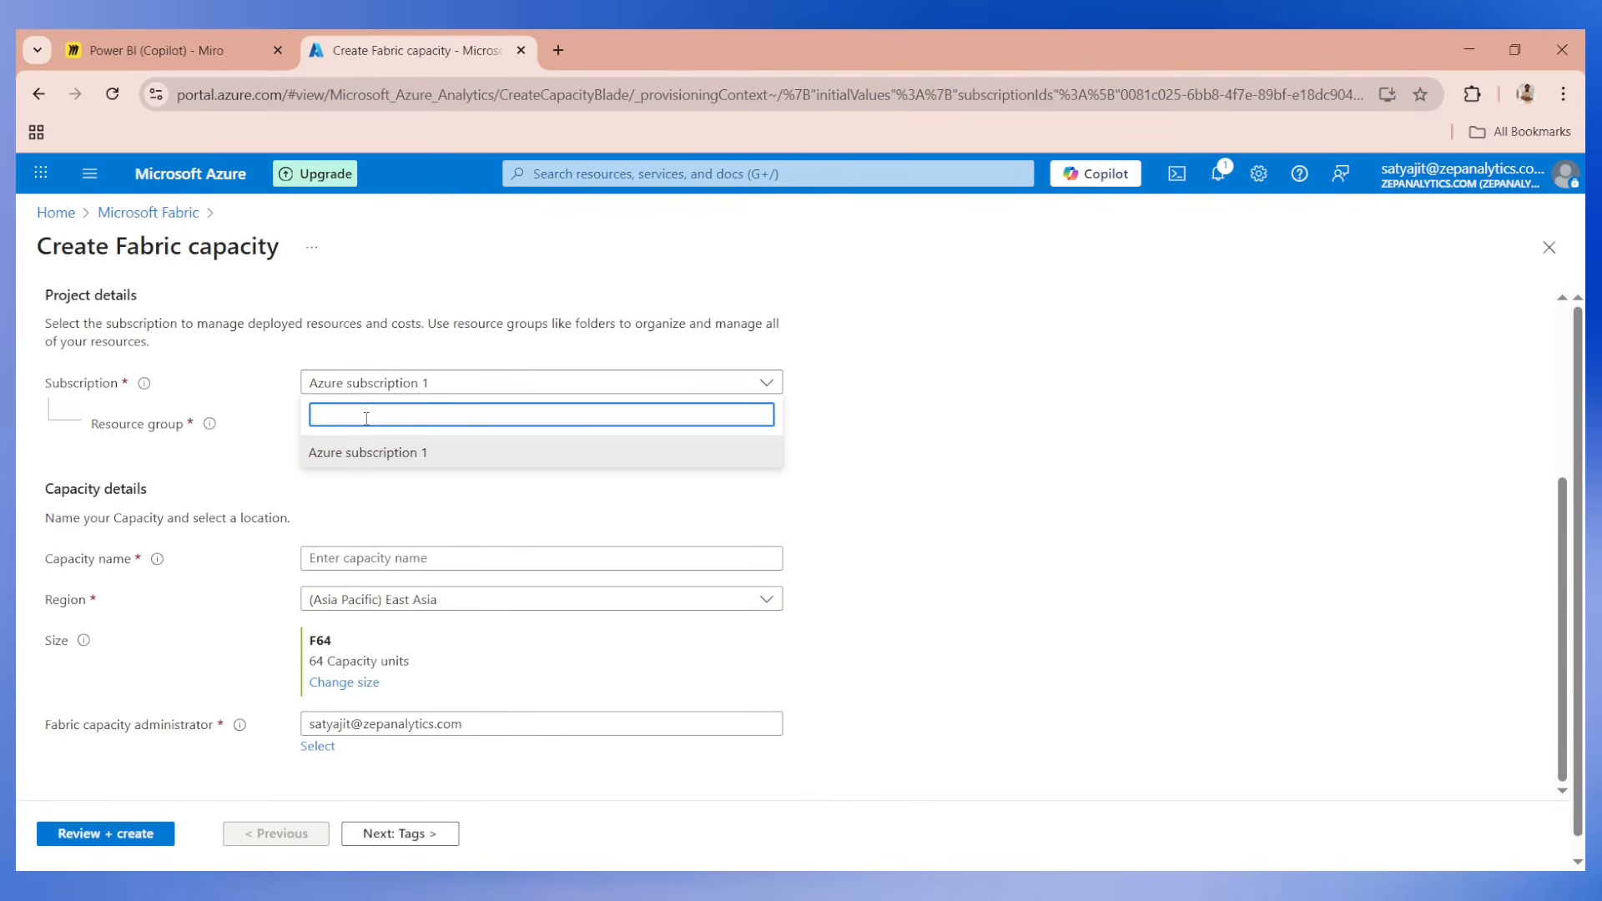
{"action": "type", "text": "test"}
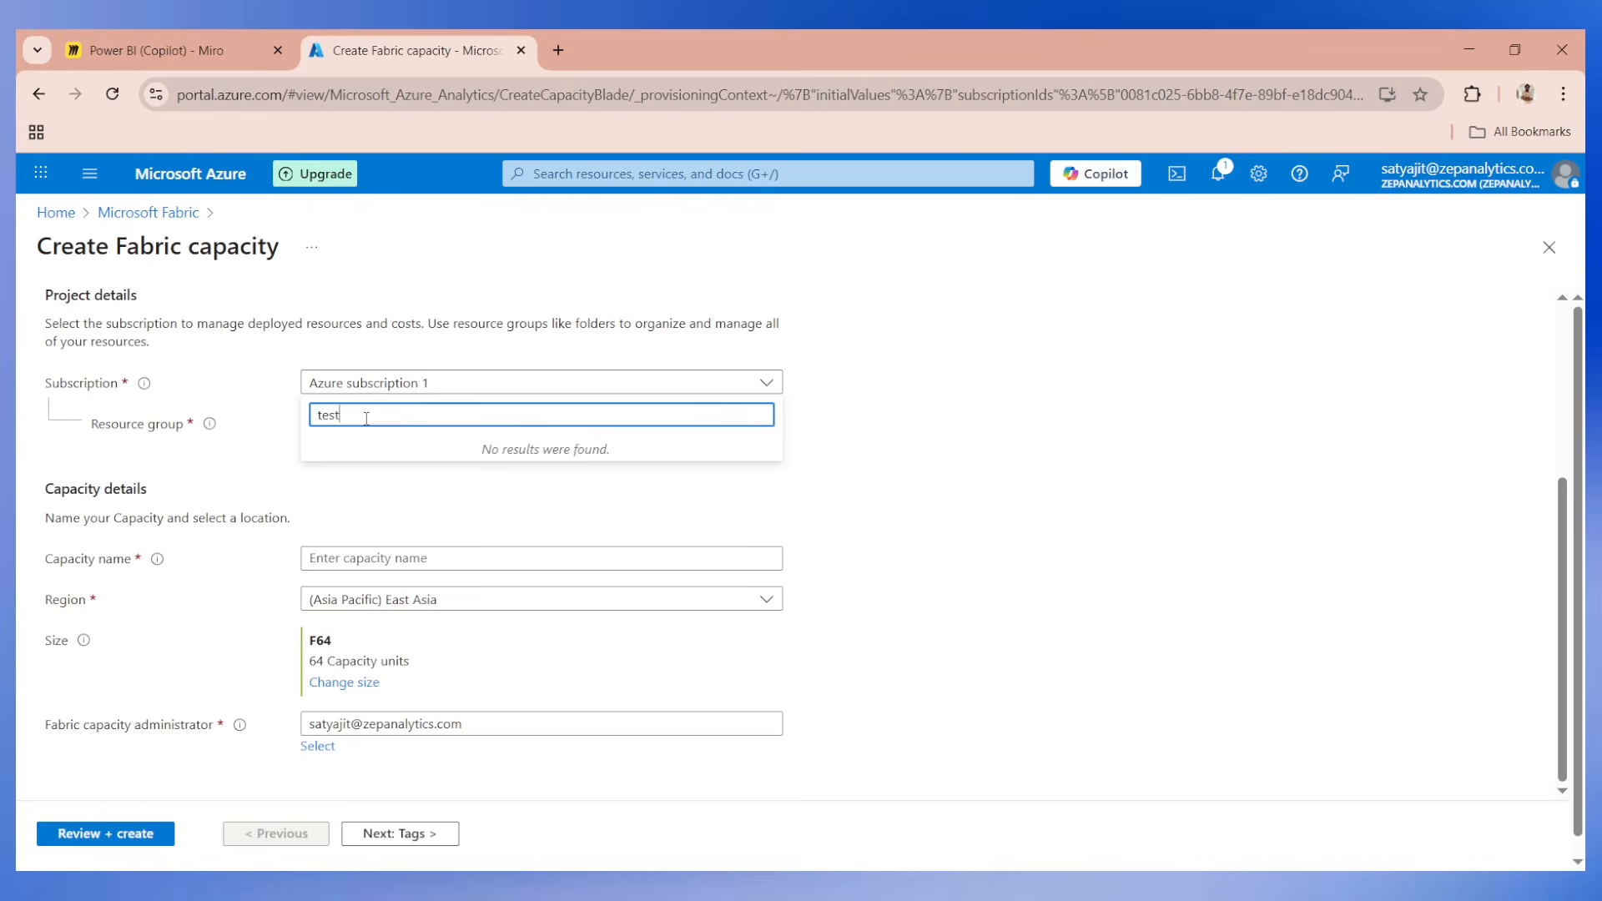
{"action": "type", "text": "new"}
{"action": "left_click", "coordinate": [389, 490]}
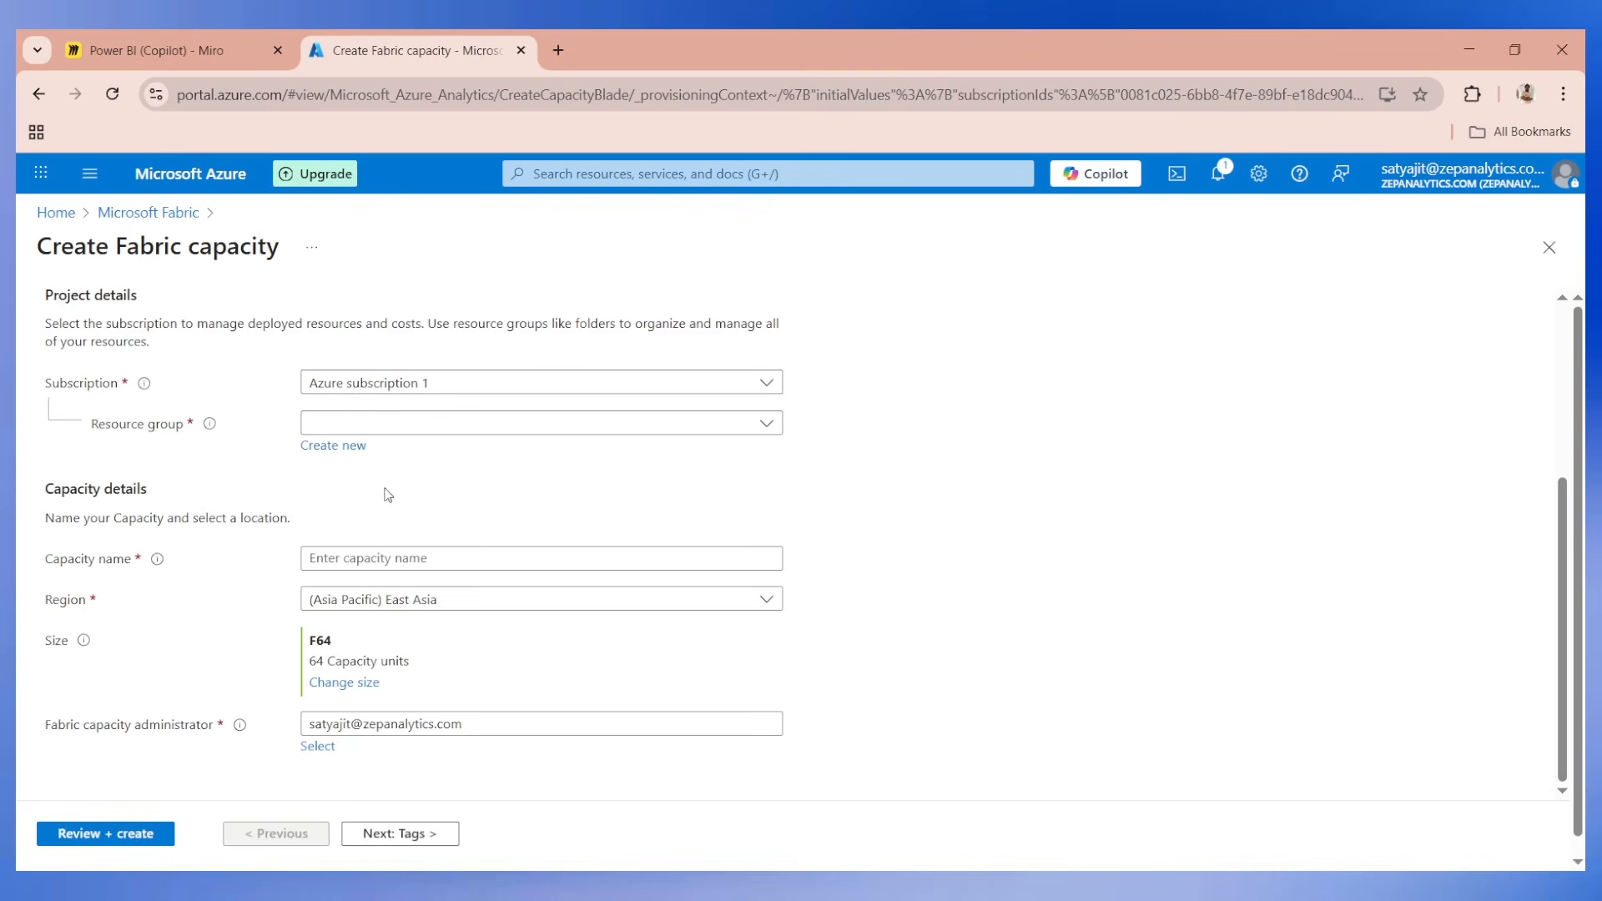
Create a new resource group named testnew for the Fabric capacity and name the capacity testnew.
{"action": "left_click", "coordinate": [333, 445]}
{"action": "type", "text": "test"}
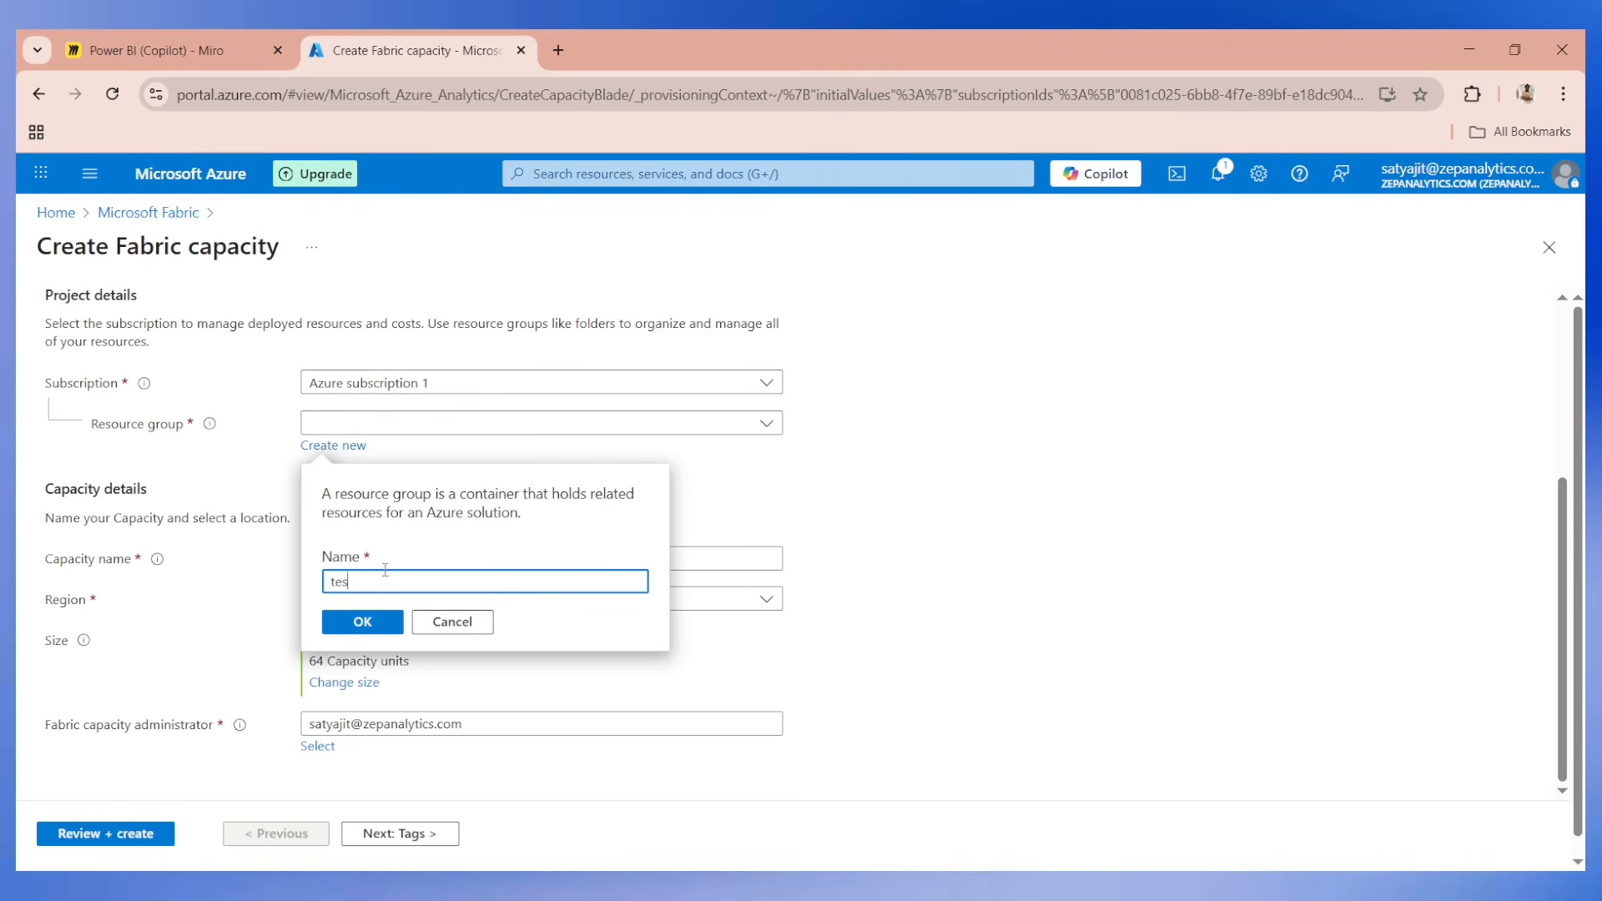
{"action": "left_click", "coordinate": [384, 622]}
{"action": "left_click", "coordinate": [382, 577]}
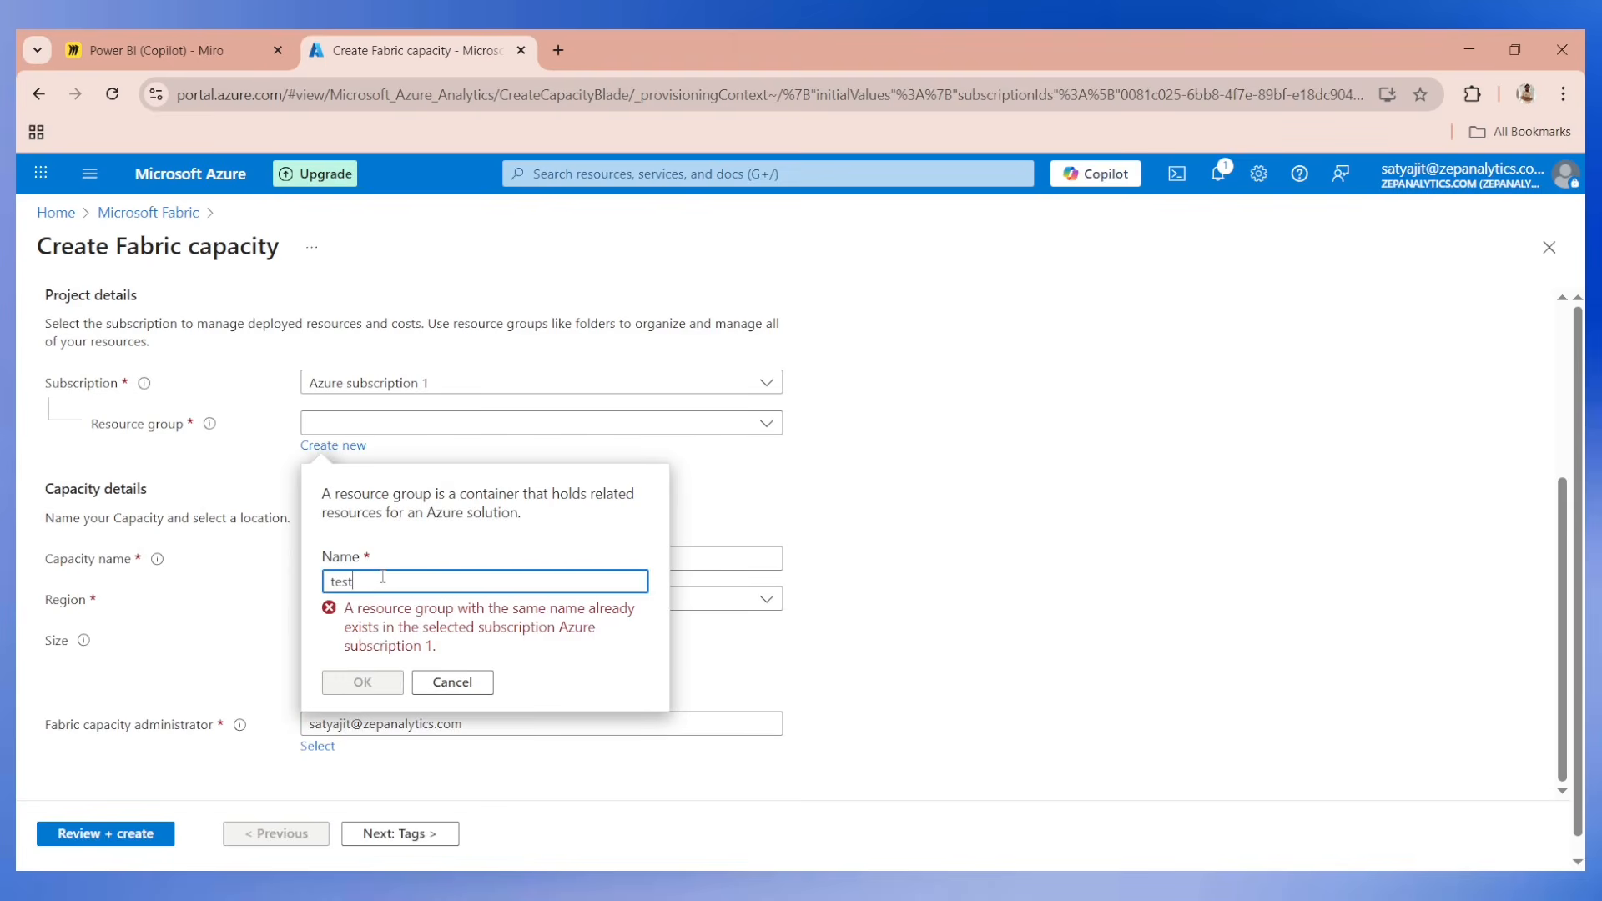
{"action": "type", "text": "new"}
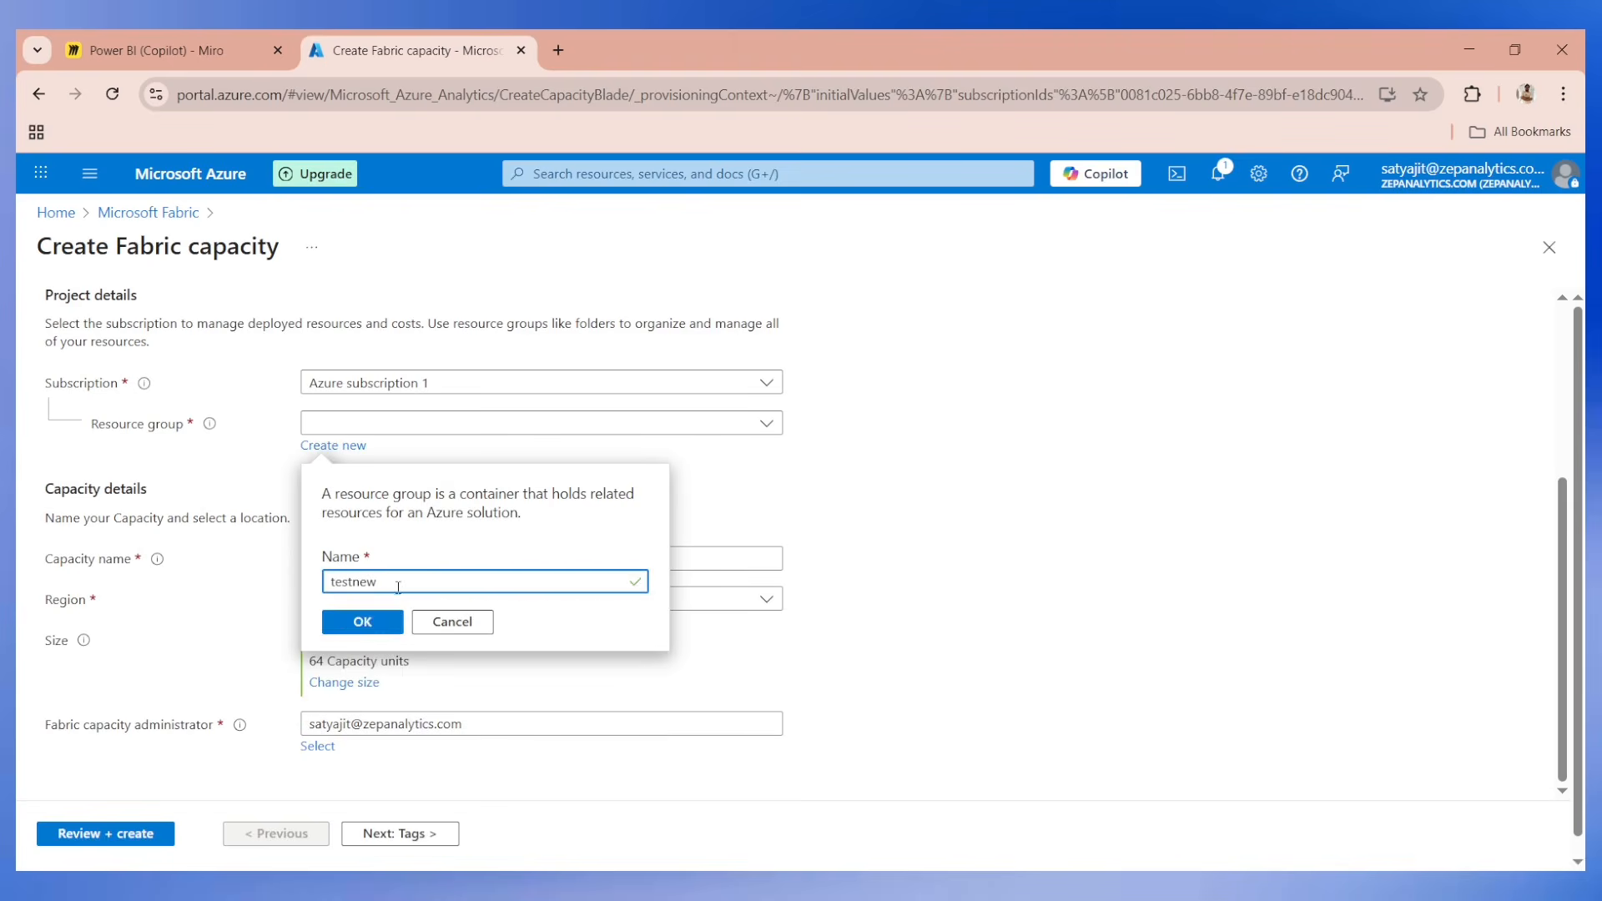
{"action": "left_click", "coordinate": [369, 619]}
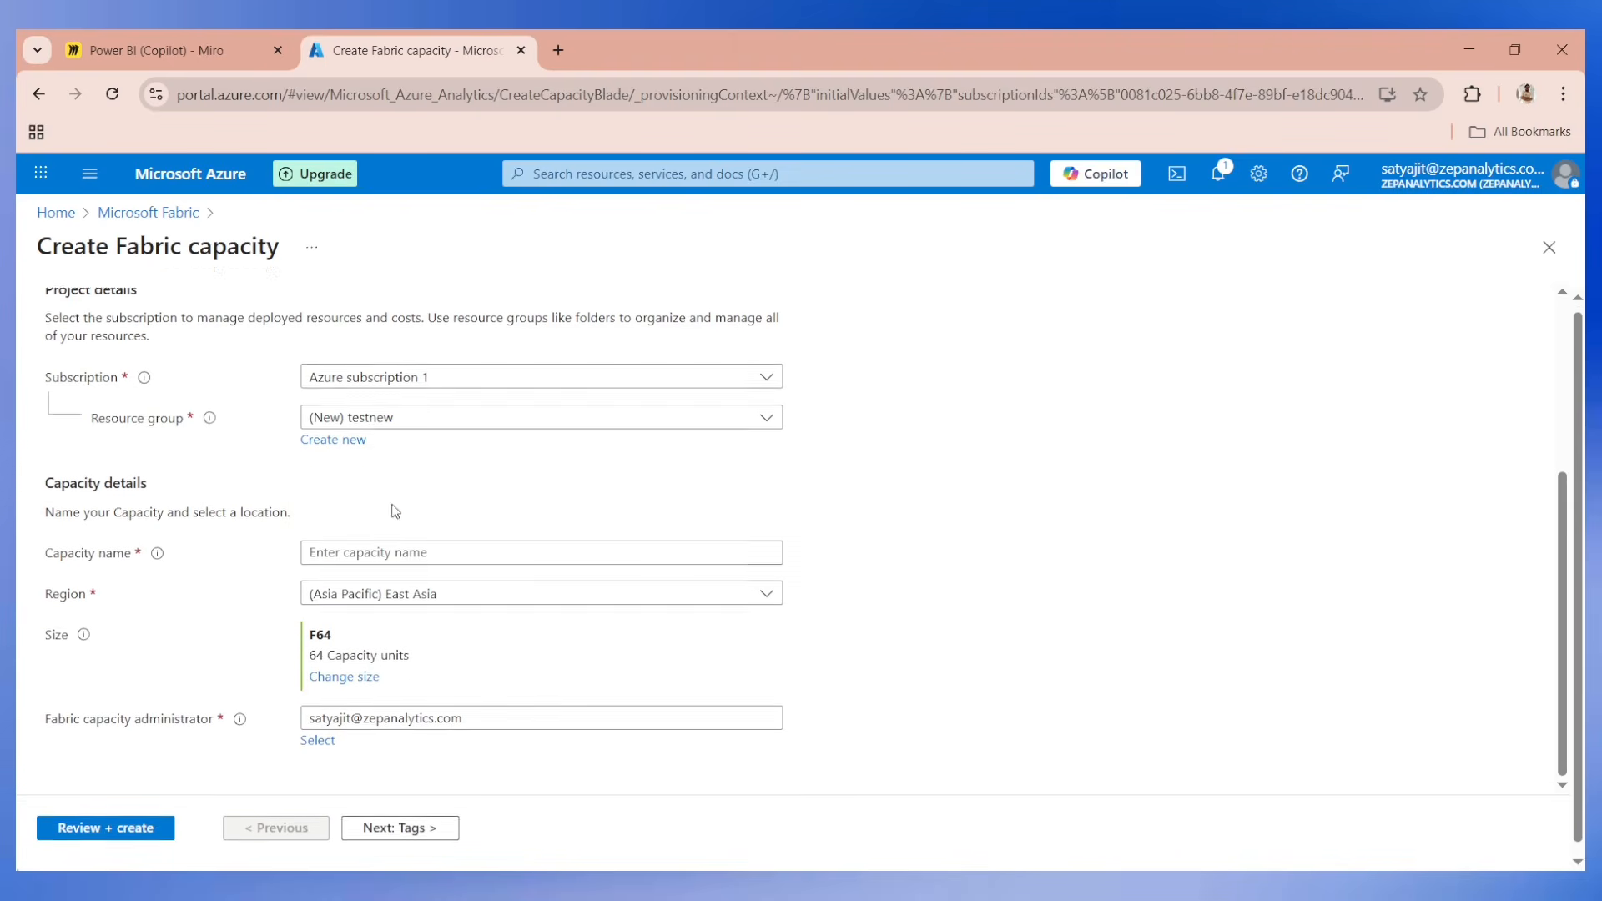
{"action": "left_click", "coordinate": [367, 540]}
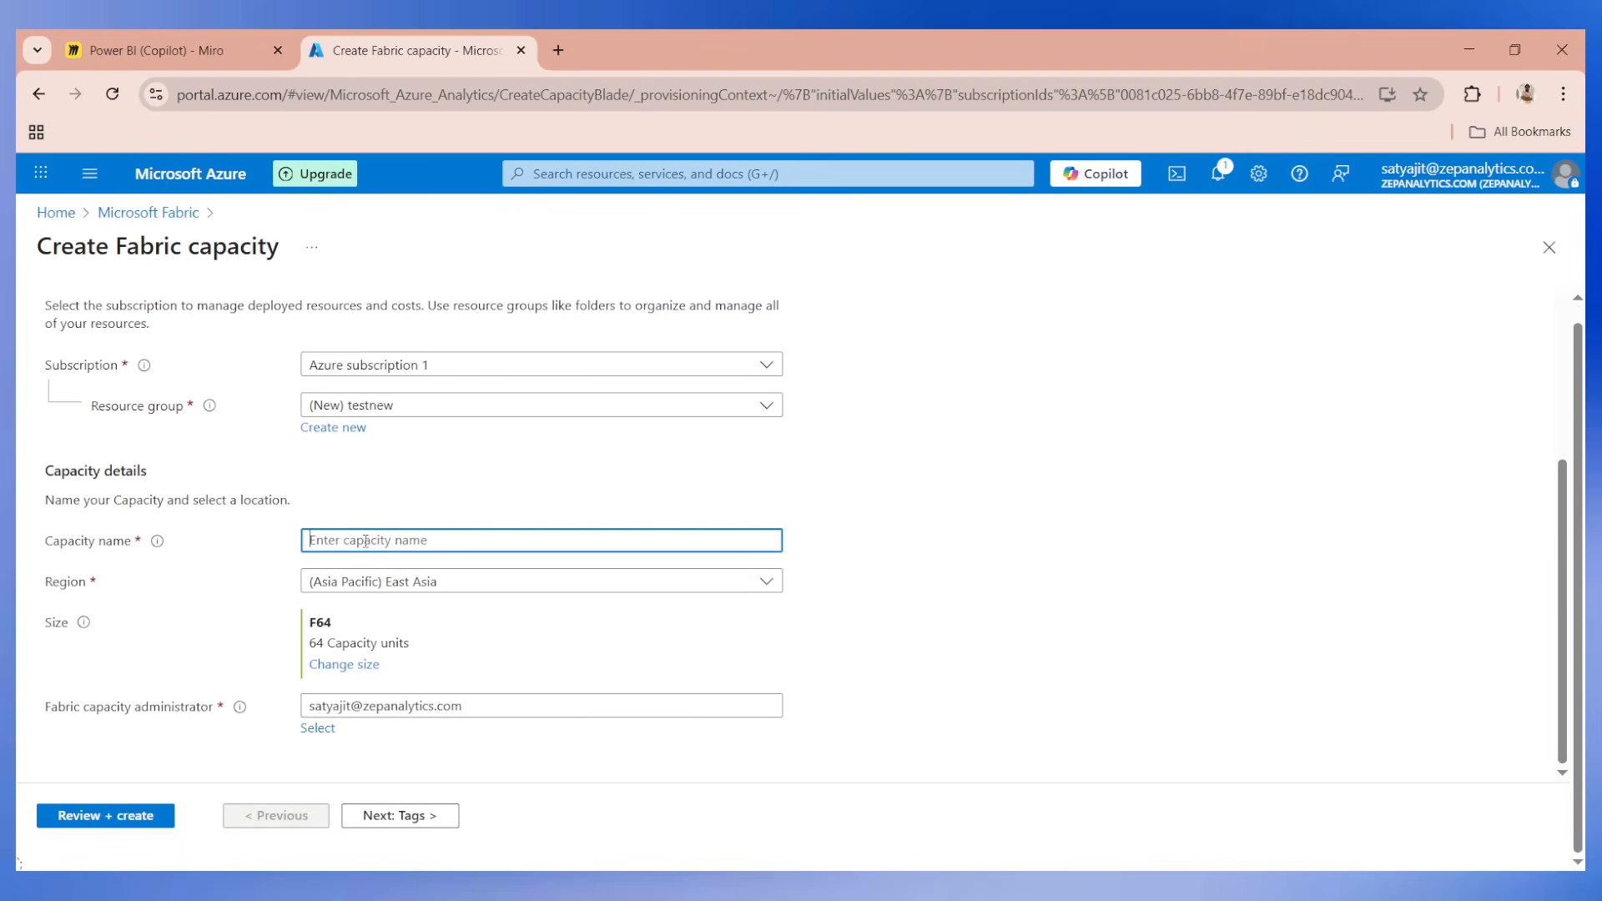
{"action": "type", "text": "testnew"}
Change the capacity size to F2 with 2 capacity units, then review and create the Fabric capacity.
{"action": "left_click", "coordinate": [334, 664]}
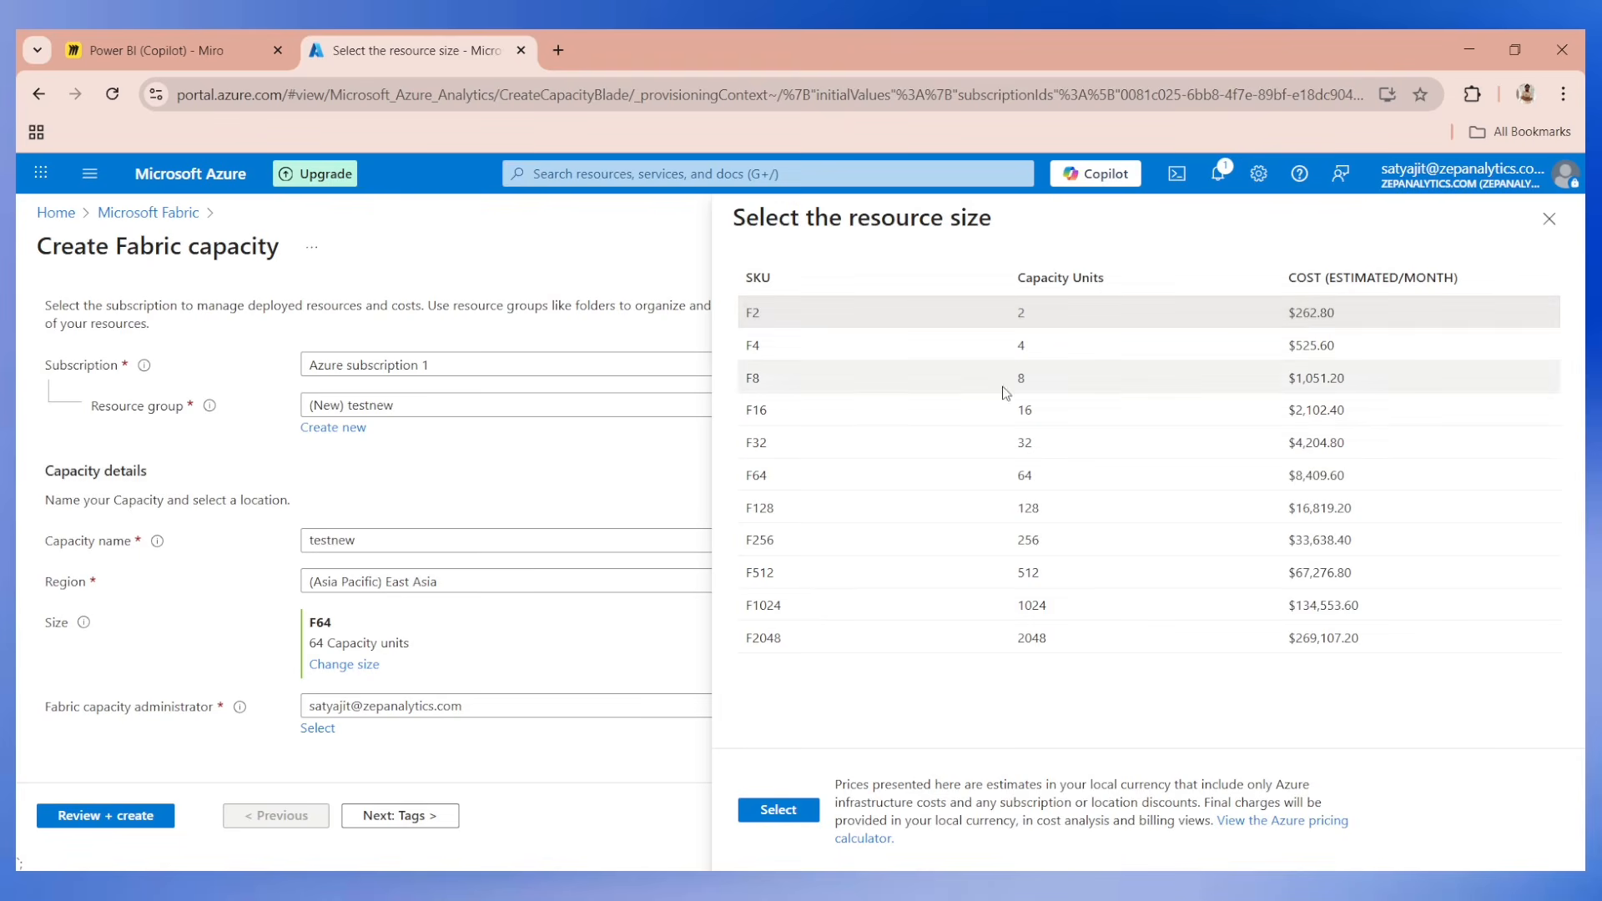
{"action": "double_click", "coordinate": [750, 313]}
{"action": "left_click_drag", "start_coordinate": [944, 321], "coordinate": [1338, 314]}
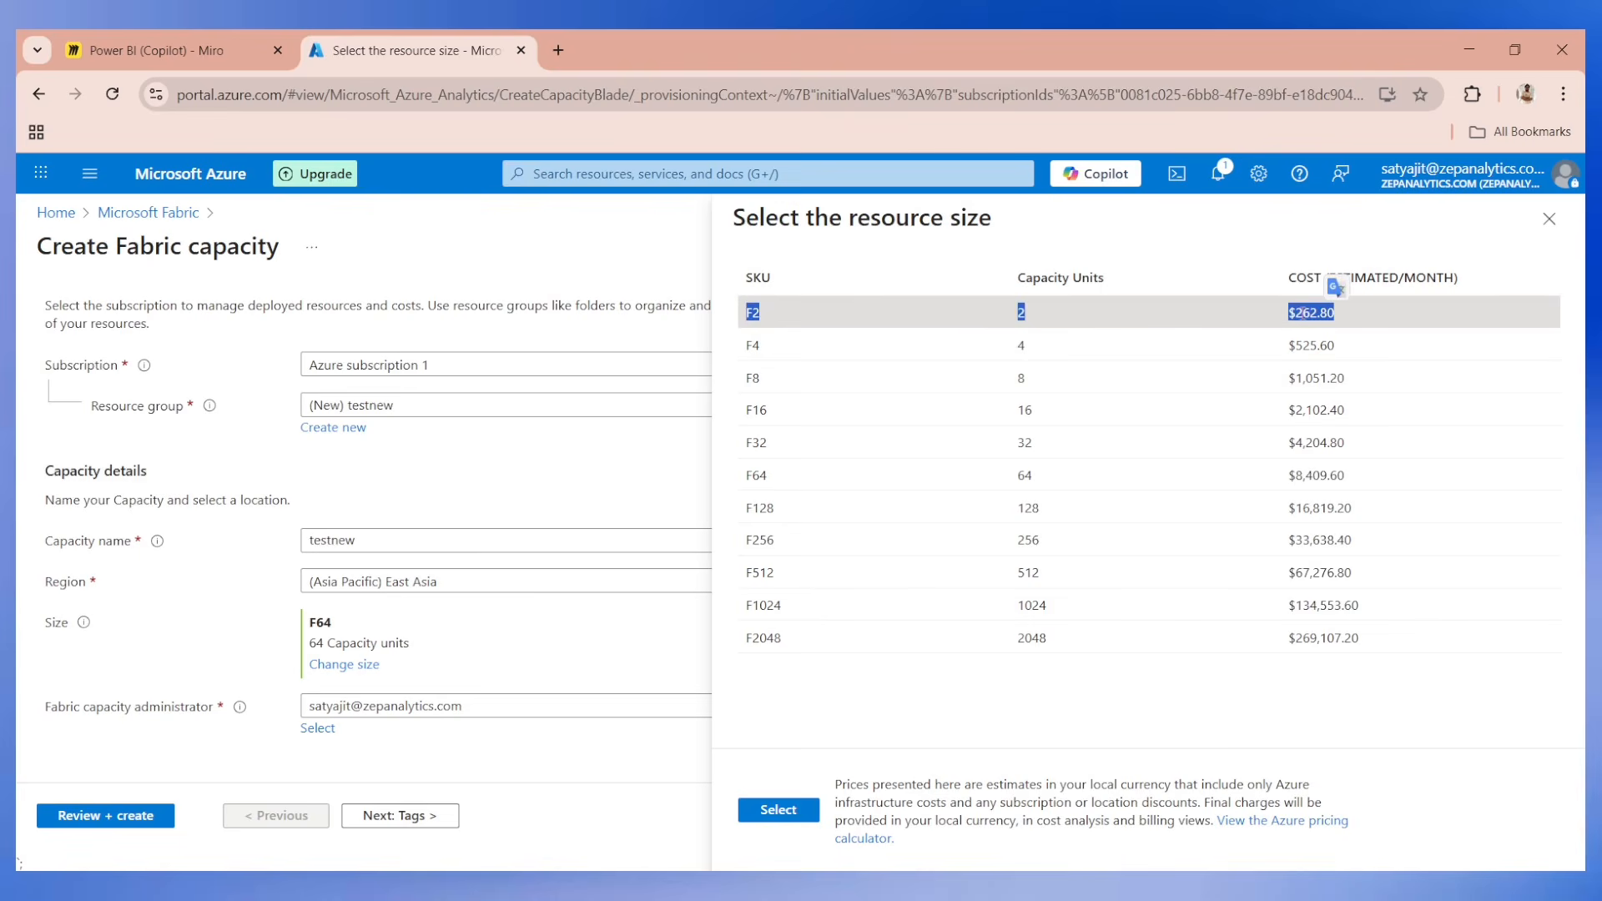
{"action": "left_click", "coordinate": [1299, 314]}
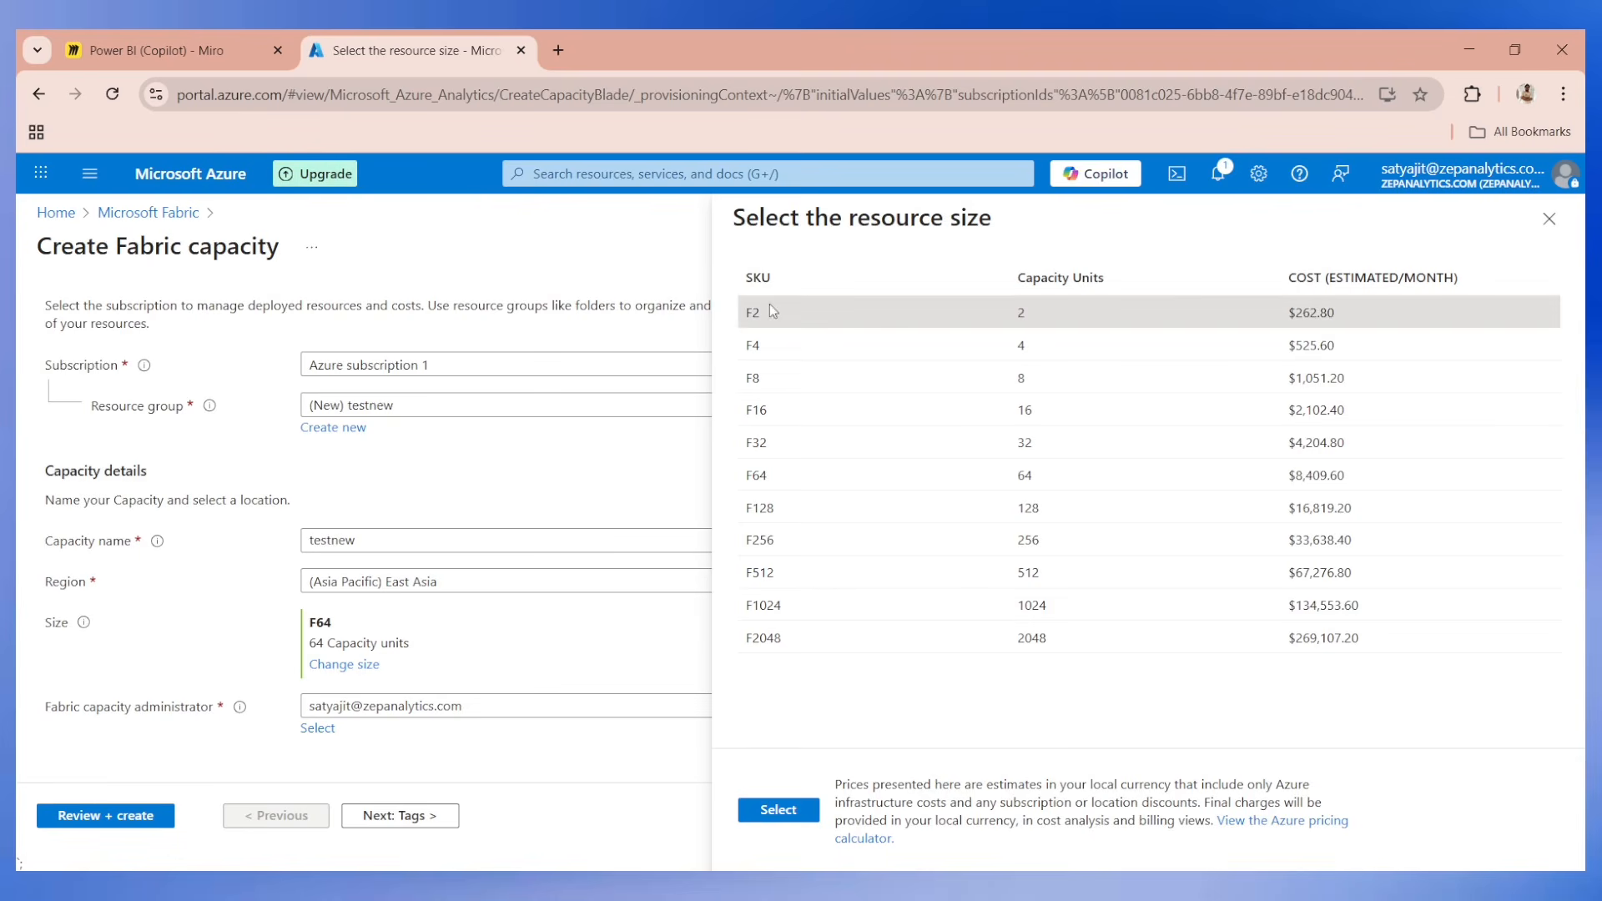
{"action": "left_click_drag", "start_coordinate": [749, 317], "coordinate": [1337, 312]}
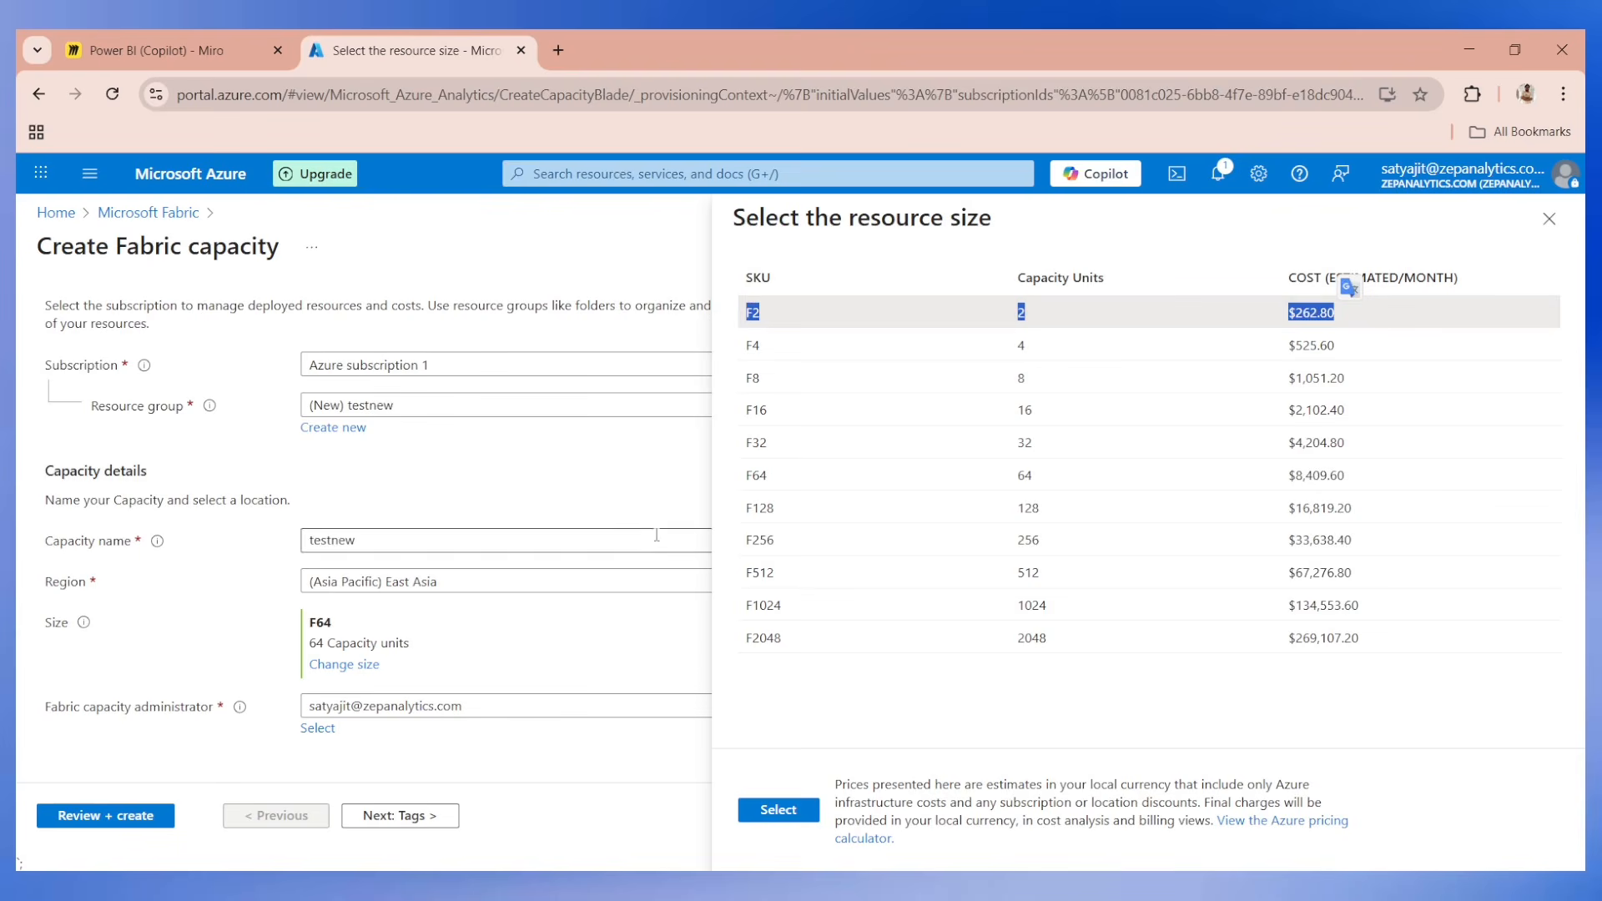
{"action": "left_click", "coordinate": [614, 491]}
{"action": "left_click", "coordinate": [776, 811]}
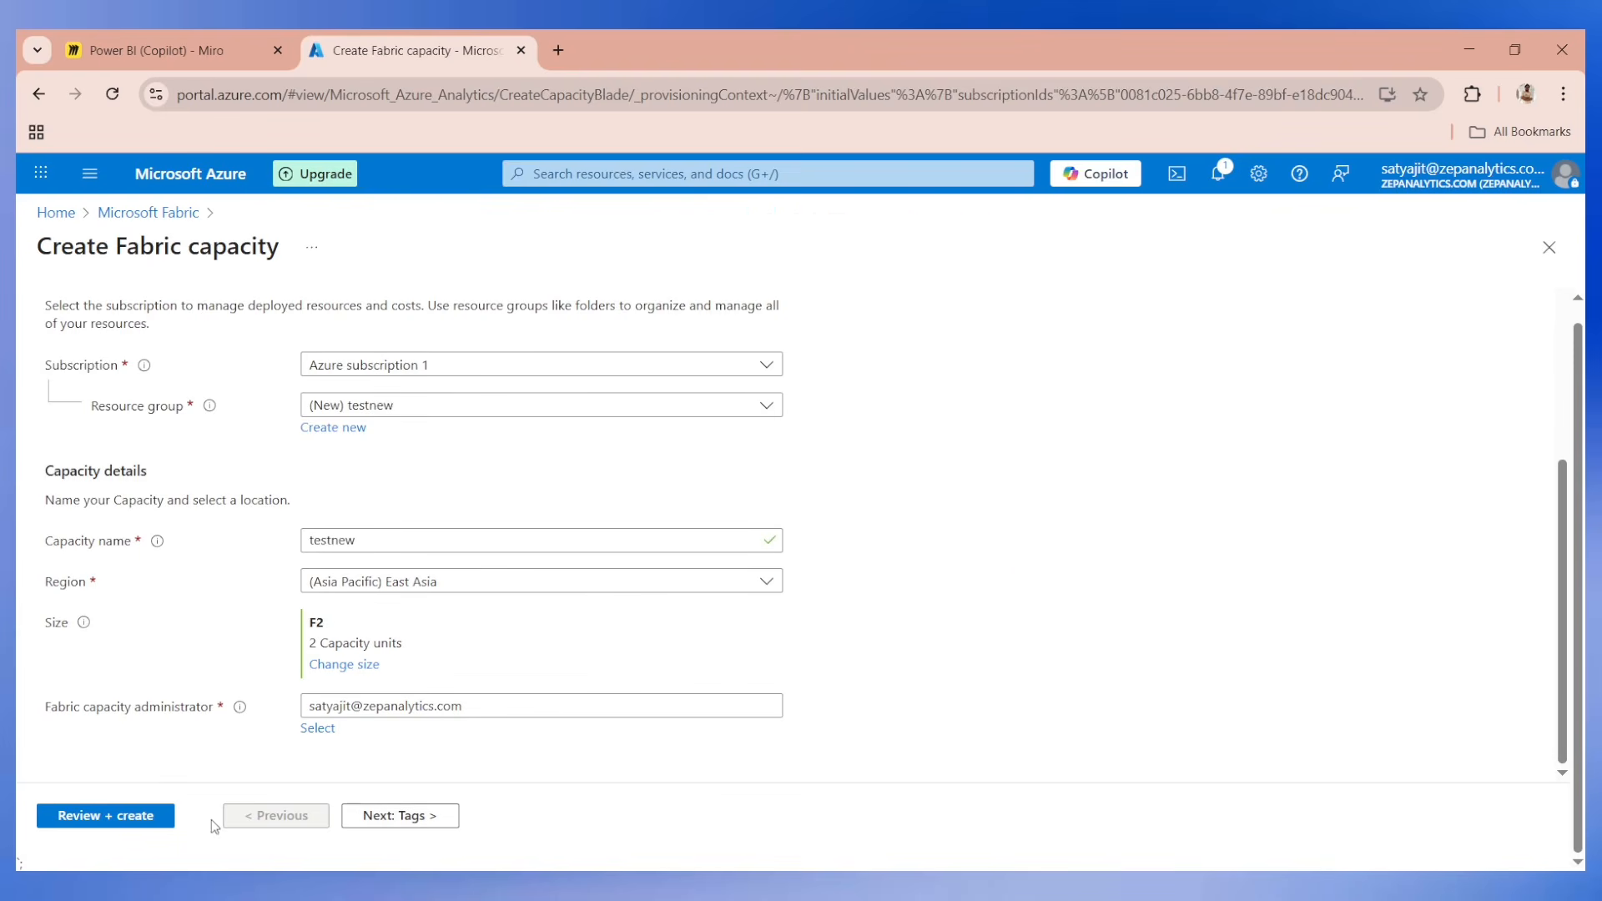
{"action": "left_click", "coordinate": [148, 820]}
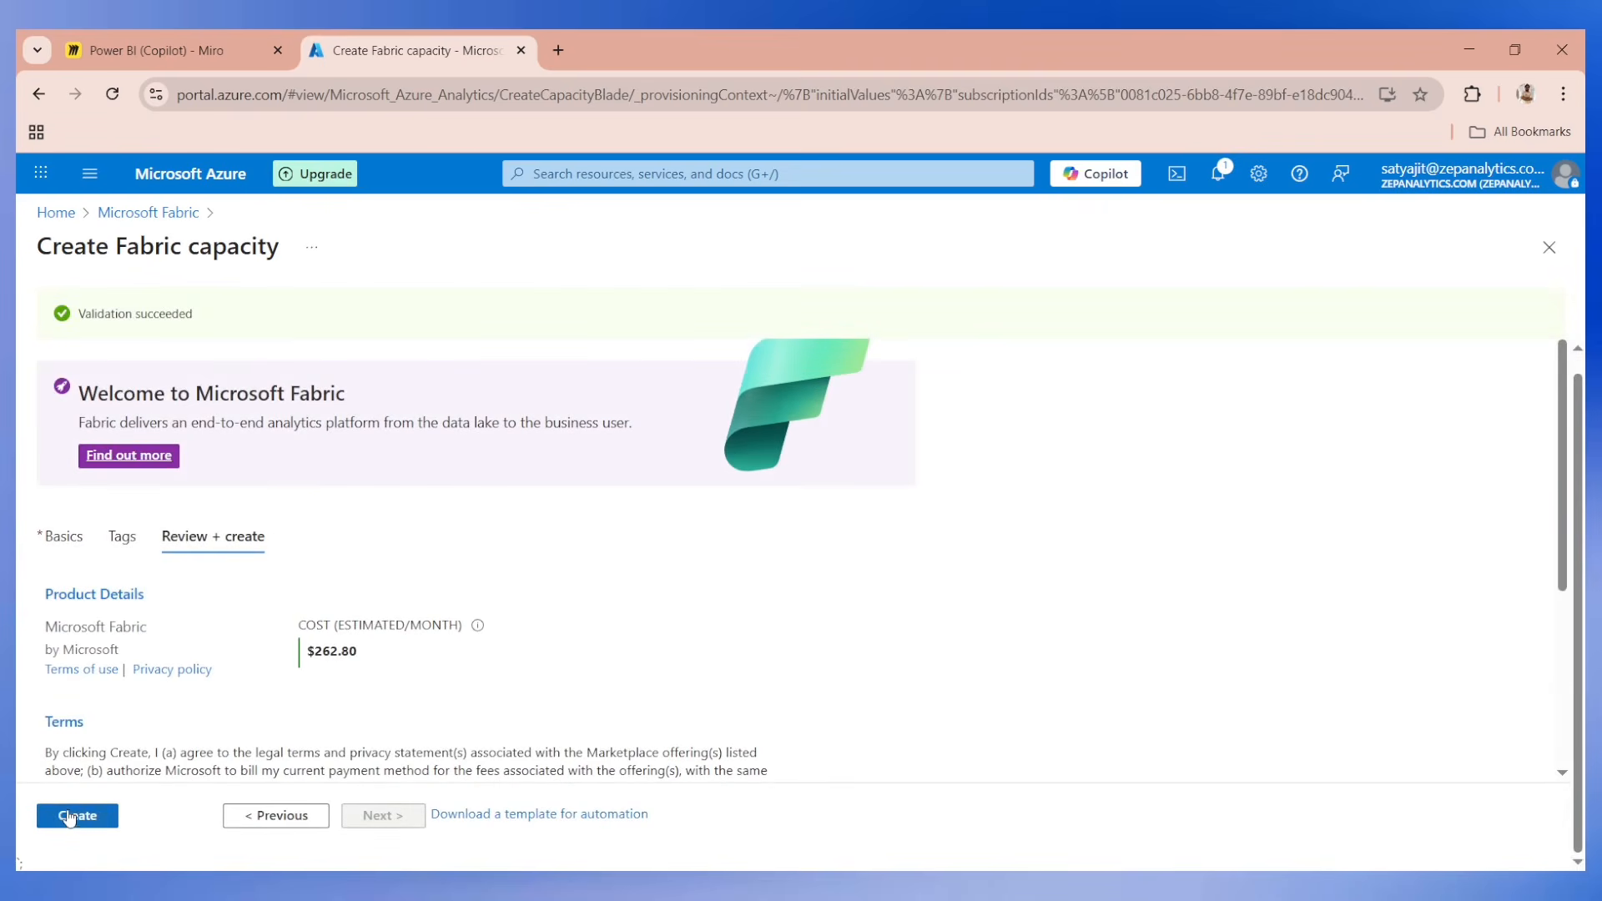
{"action": "left_click", "coordinate": [80, 825]}
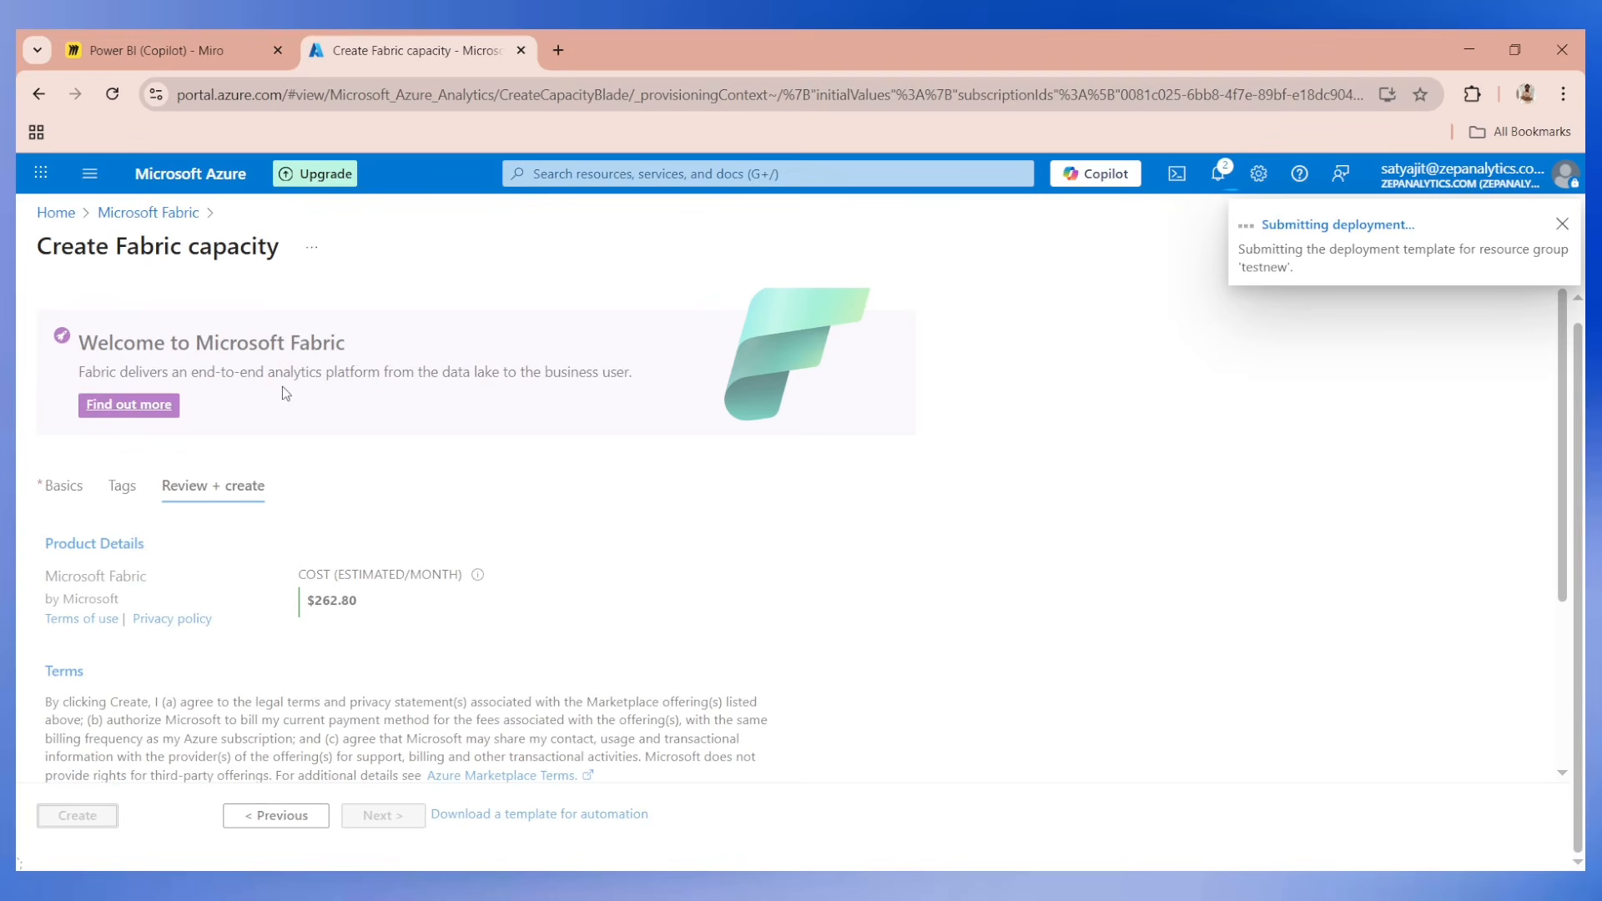
Open Microsoft Fabric in a new browser tab and sign in with the custom-domain account used in Azure.
{"action": "left_click", "coordinate": [558, 50]}
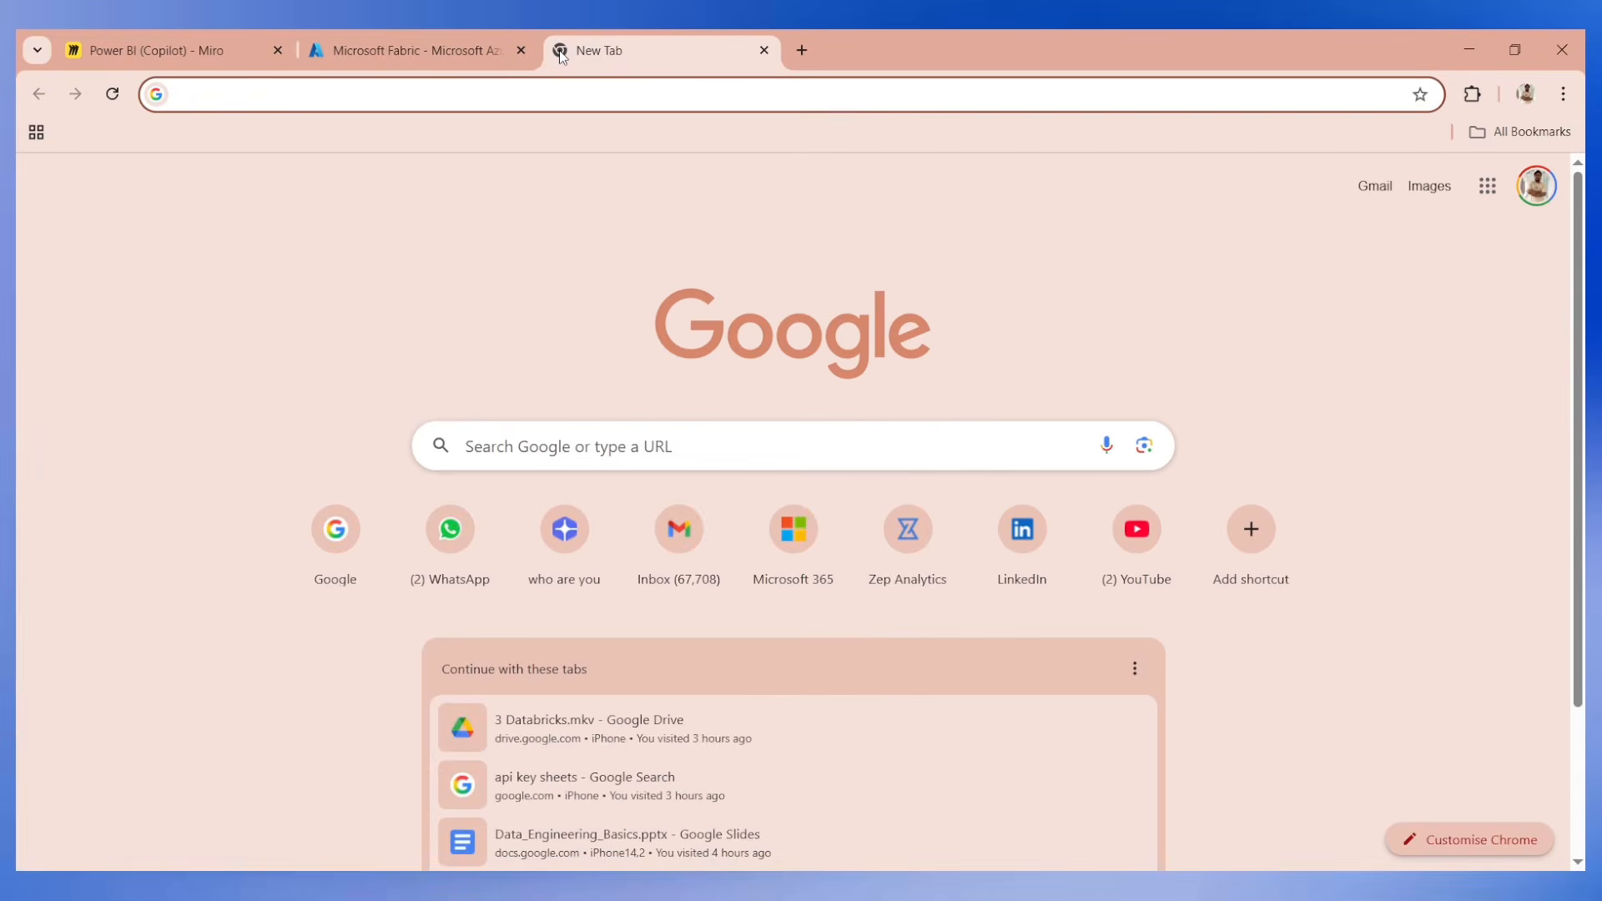
{"action": "type", "text": "fabric"}
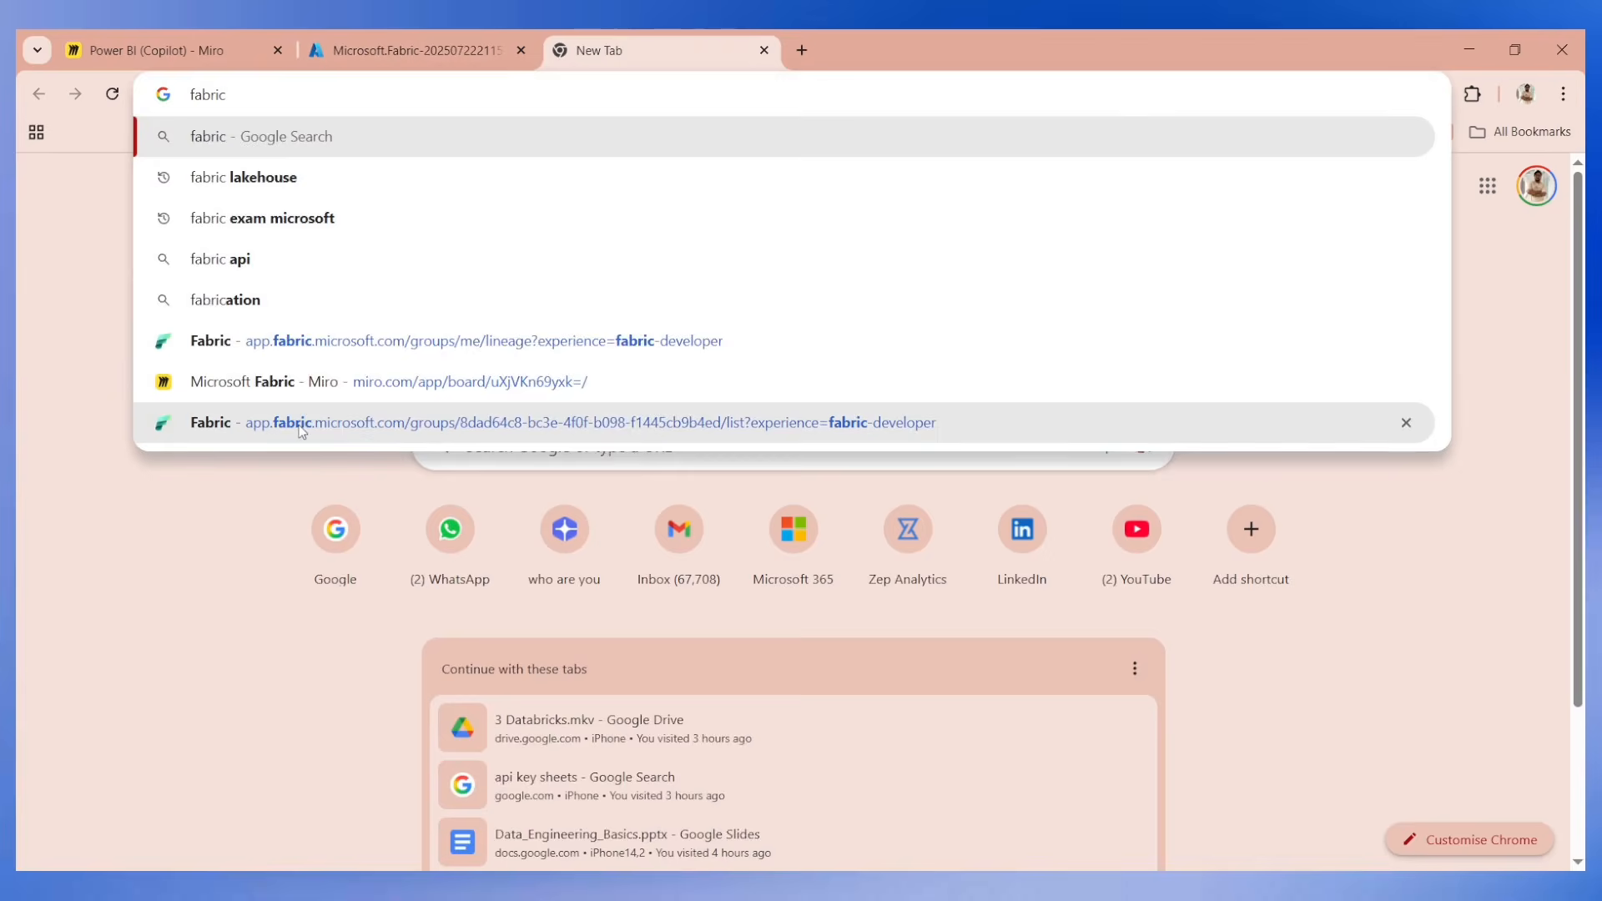
{"action": "left_click", "coordinate": [372, 422]}
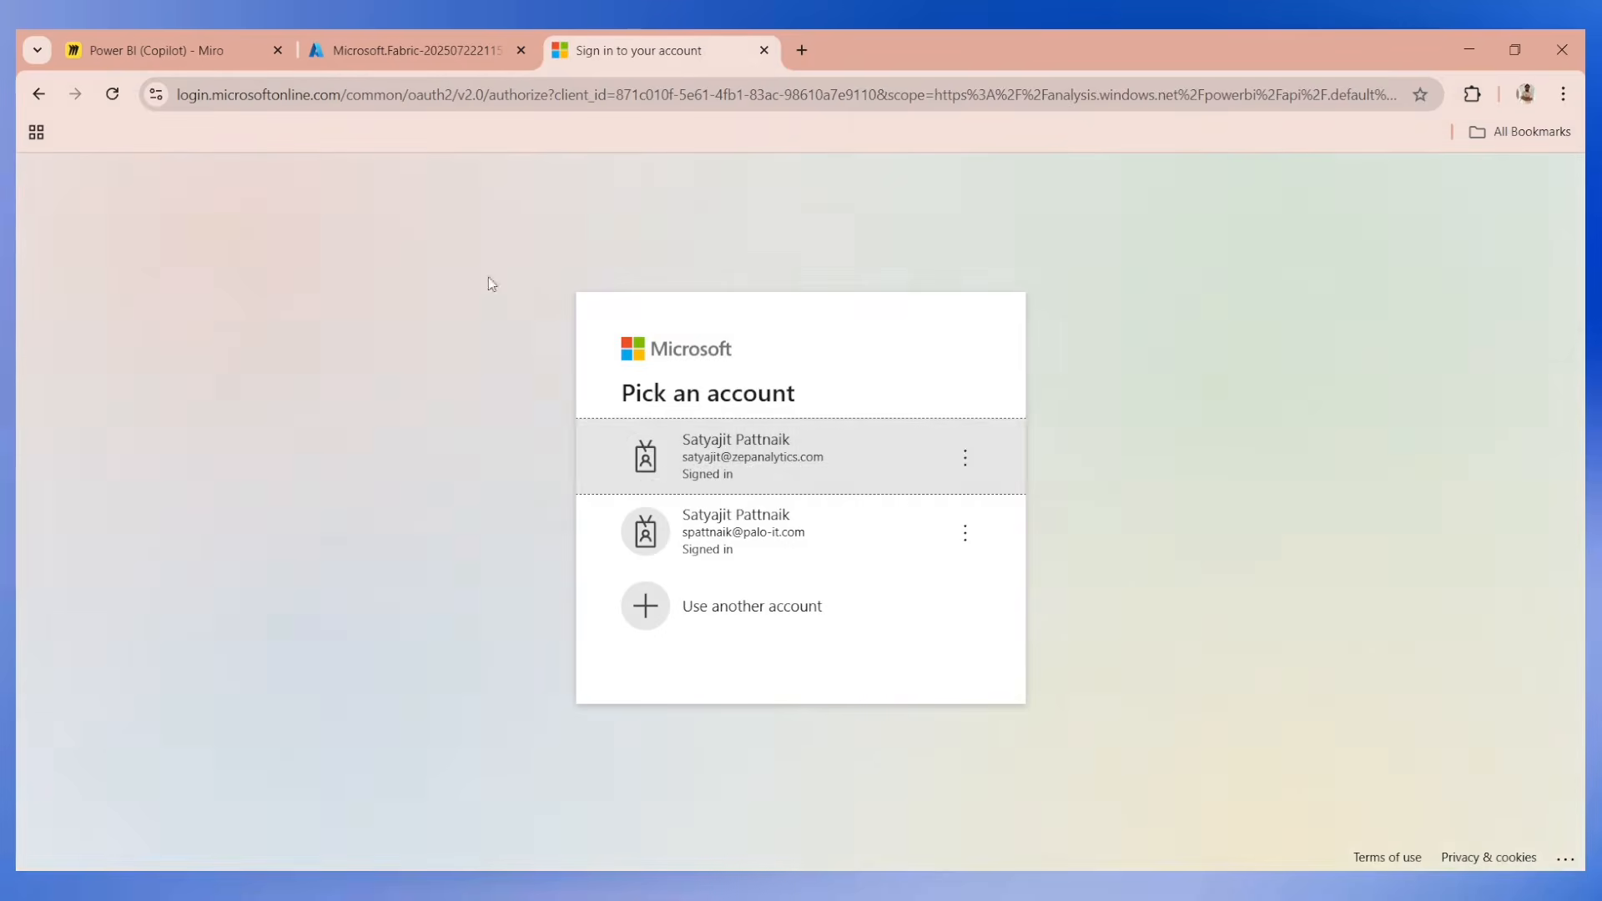
{"action": "left_click", "coordinate": [744, 470]}
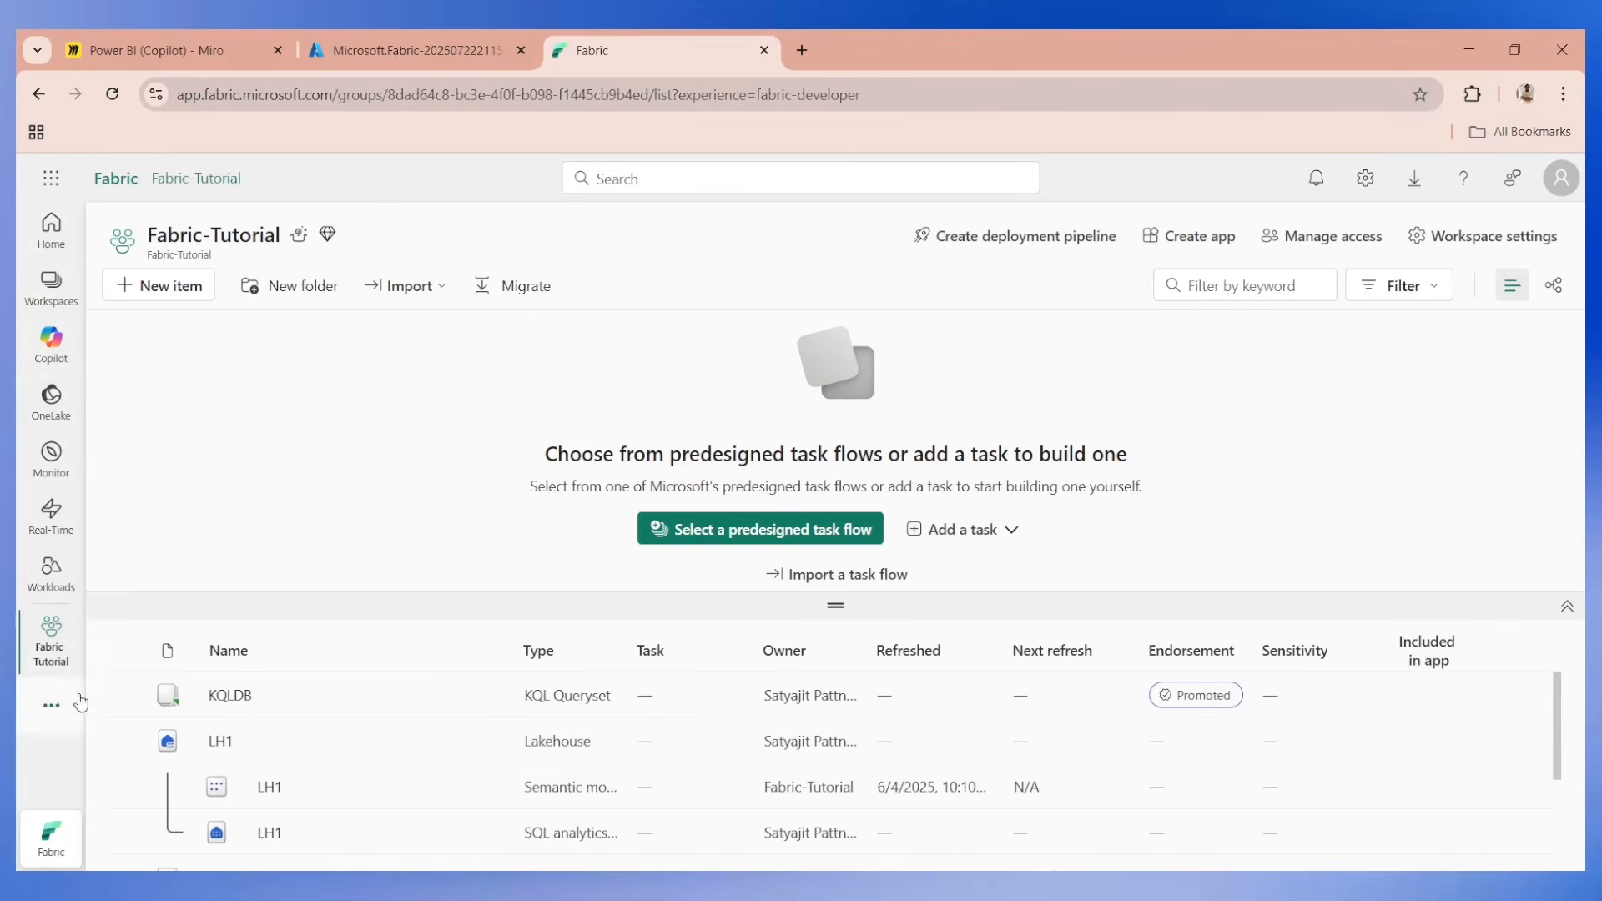
Open the tenant settings in the Fabric admin portal and filter them by "copilot".
{"action": "left_click", "coordinate": [1365, 178]}
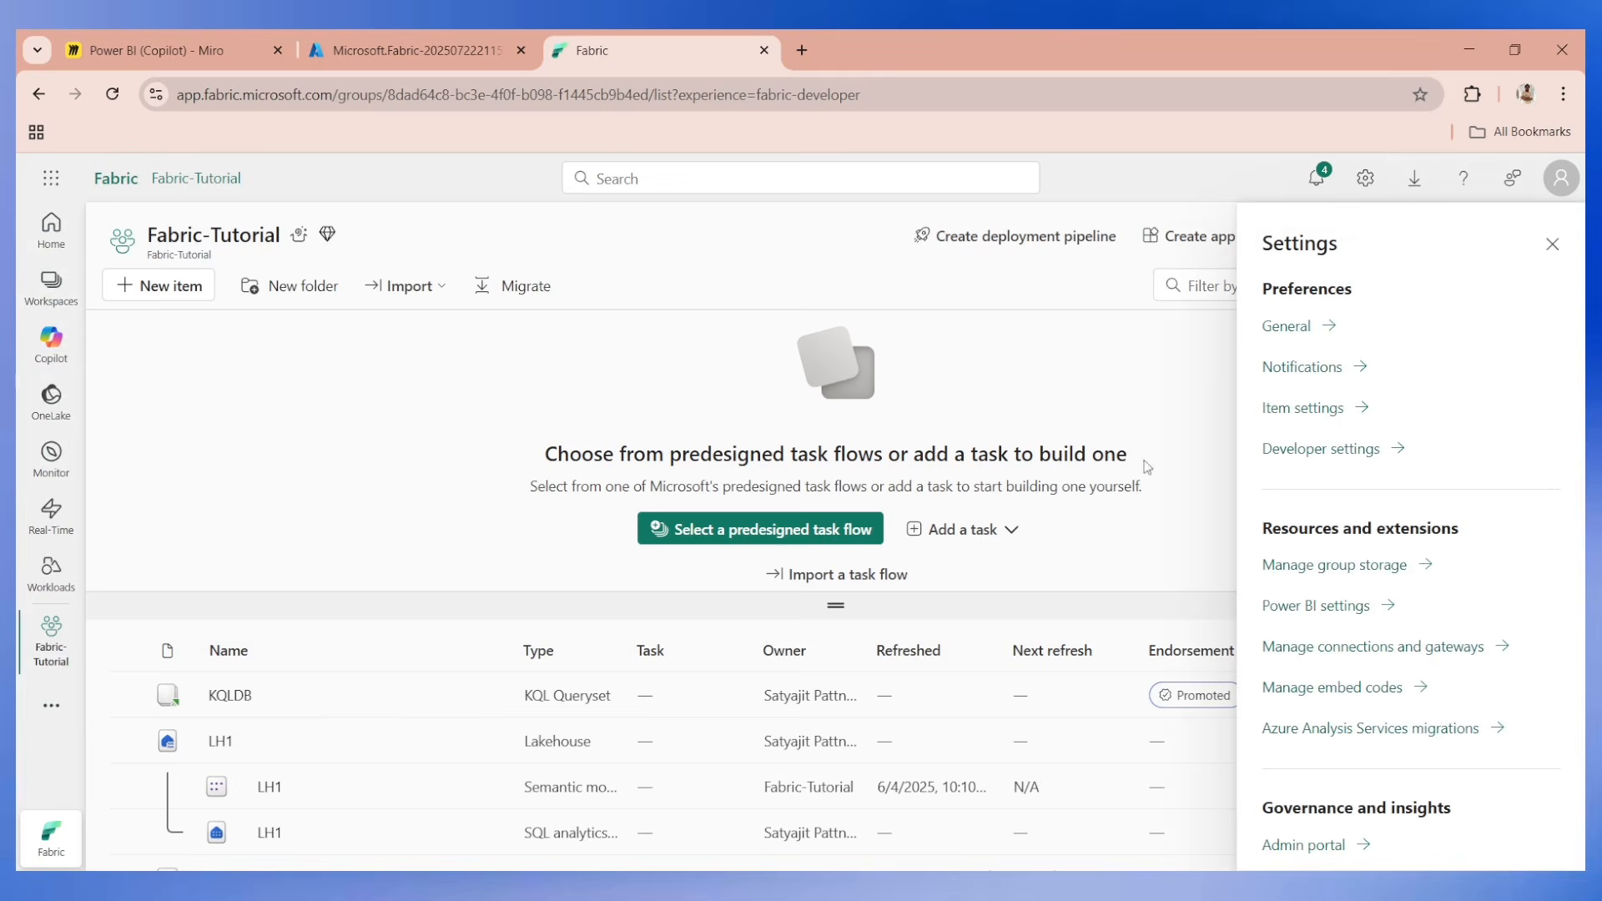
{"action": "left_click", "coordinate": [1302, 845]}
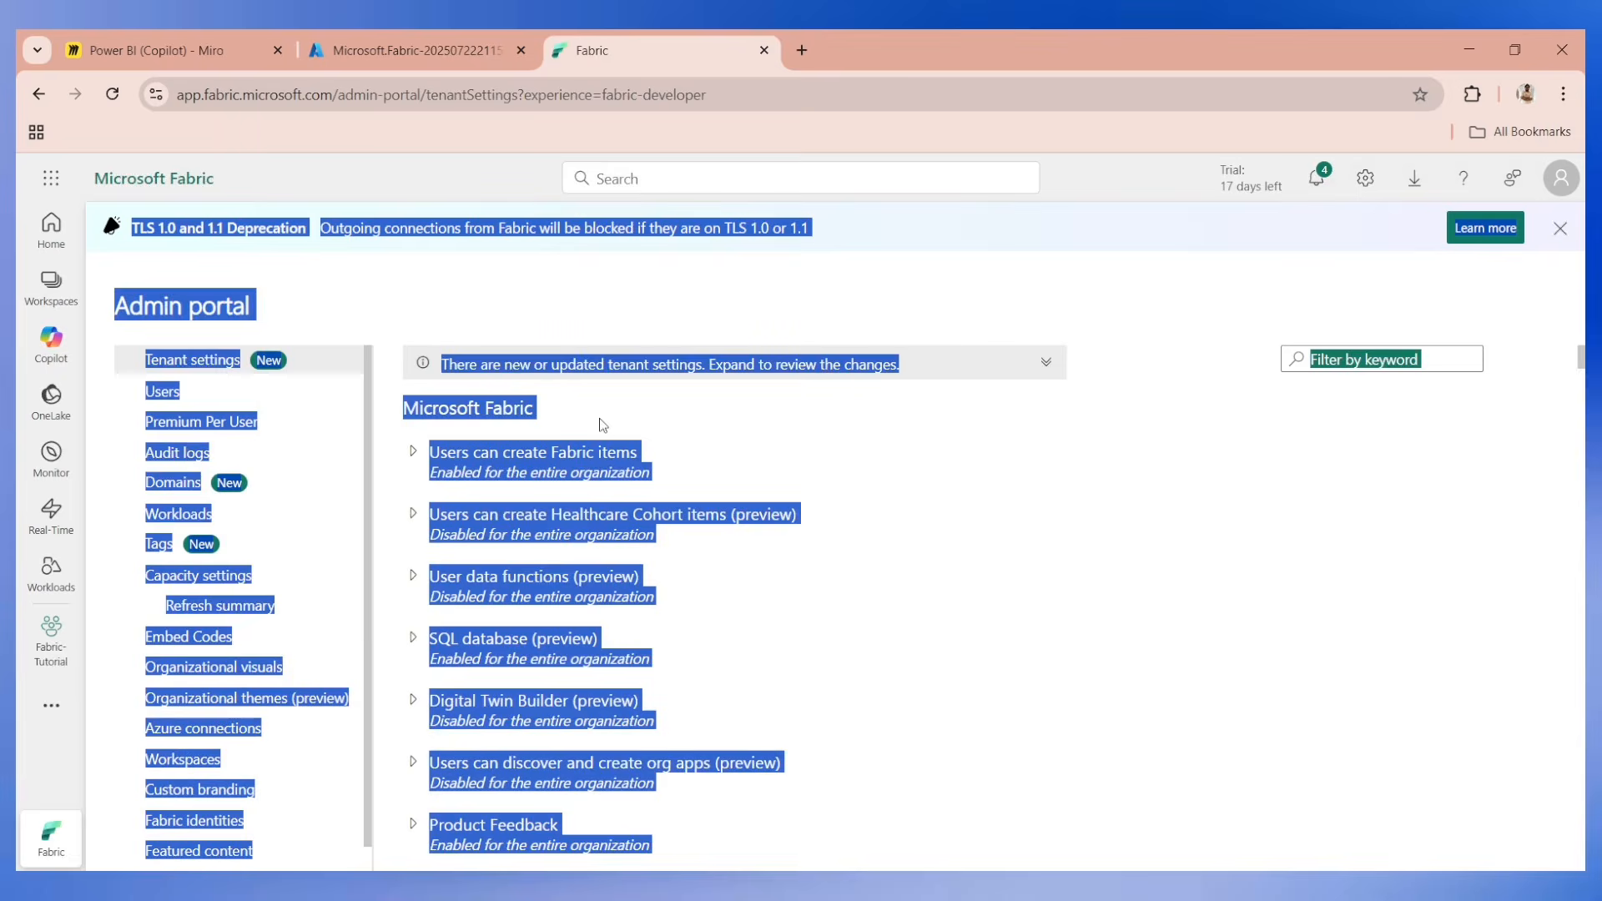
{"action": "left_click", "coordinate": [616, 407]}
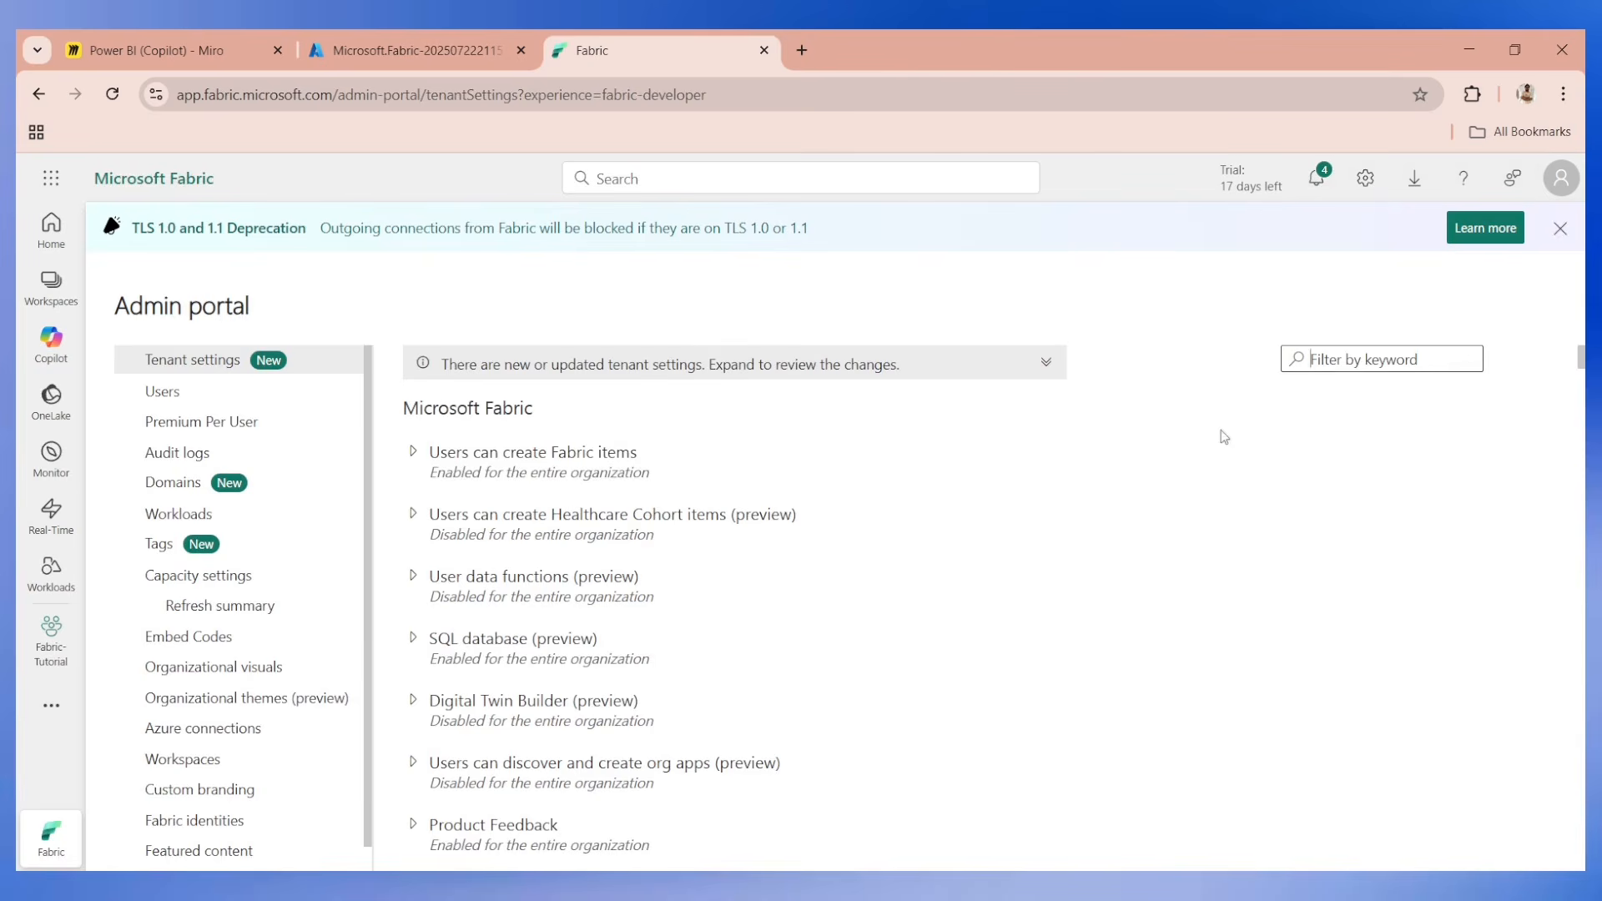
{"action": "type", "text": "copilot"}
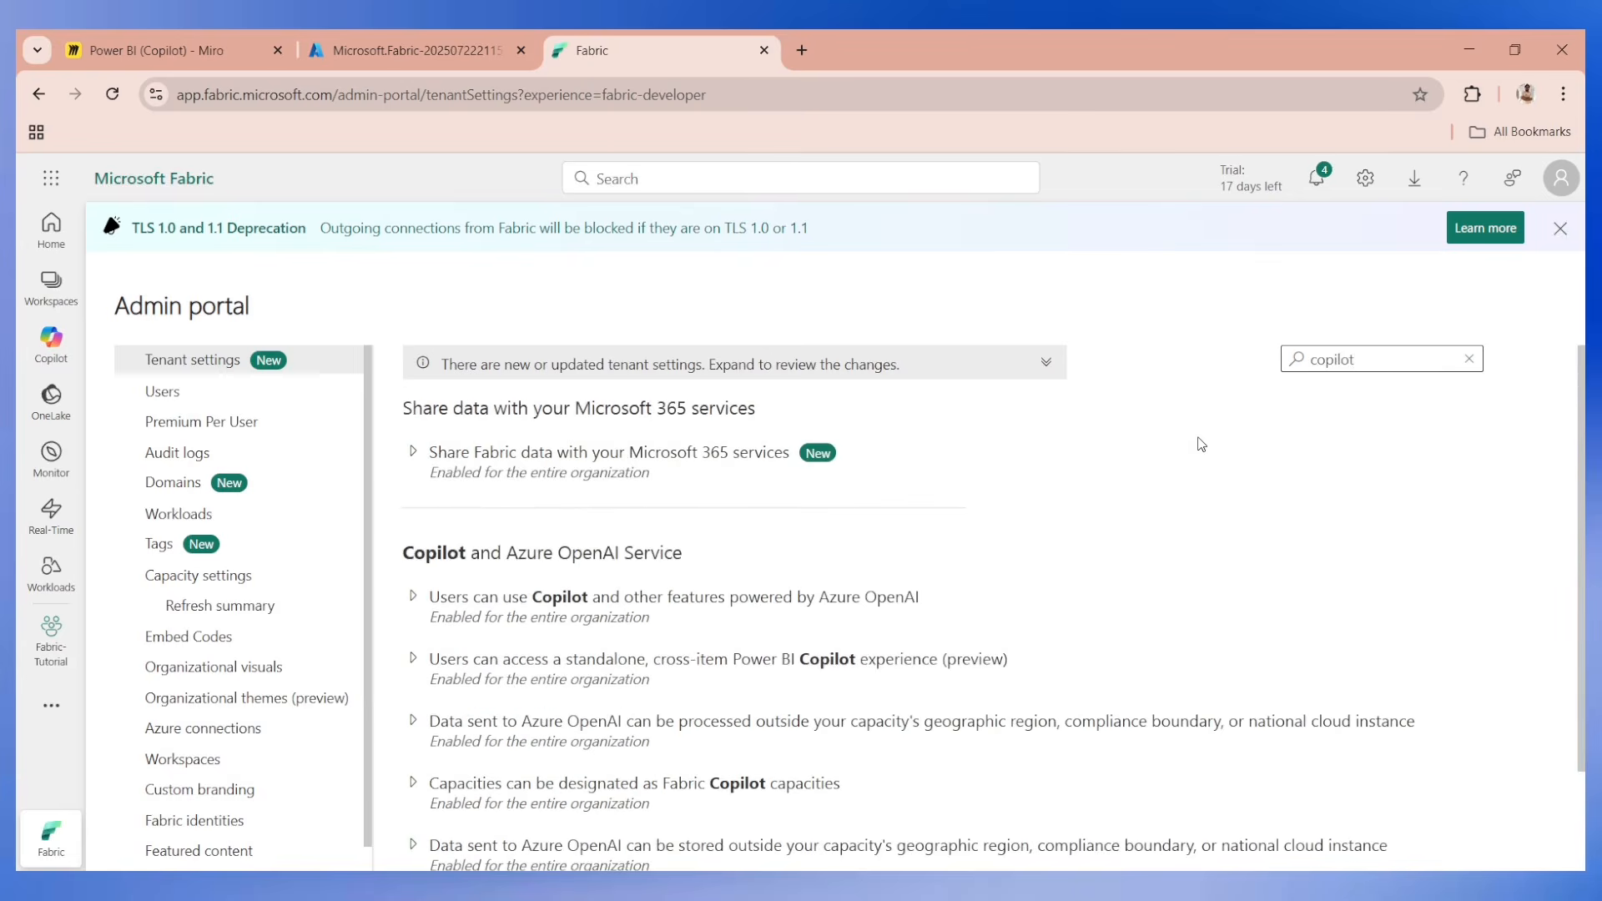
Expand and review the tenant settings for using Copilot features and for accessing the standalone Power BI Copilot experience.
{"action": "scroll", "coordinate": [522, 522], "scroll_direction": "down", "scroll_amount": 1}
{"action": "left_click", "coordinate": [414, 480]}
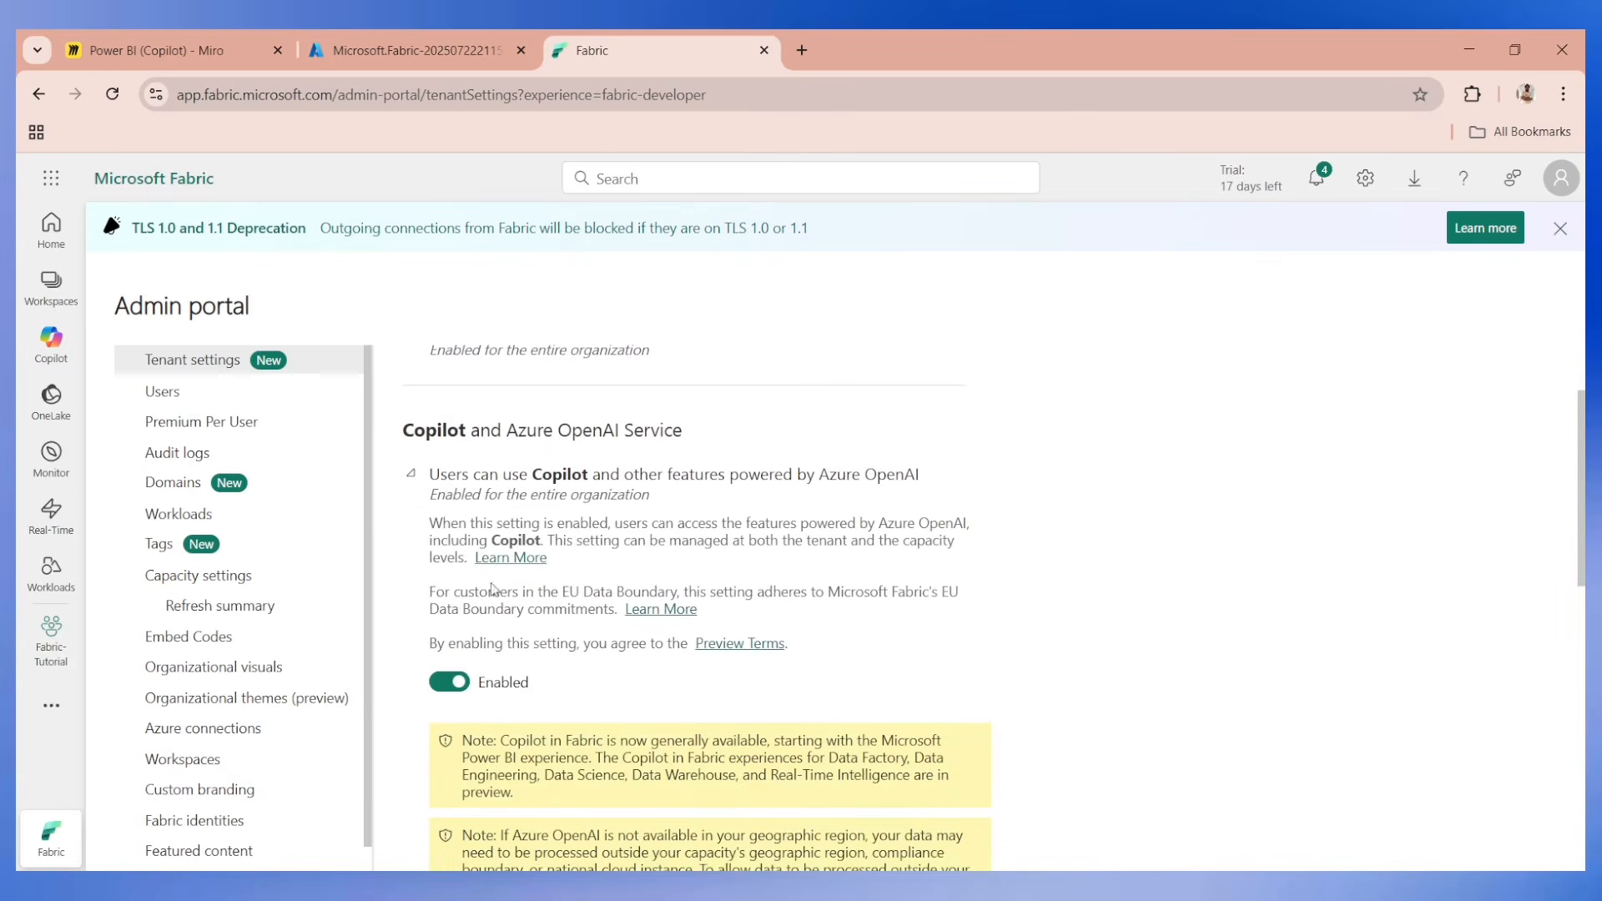
{"action": "scroll", "coordinate": [467, 705], "scroll_direction": "down", "scroll_amount": 4}
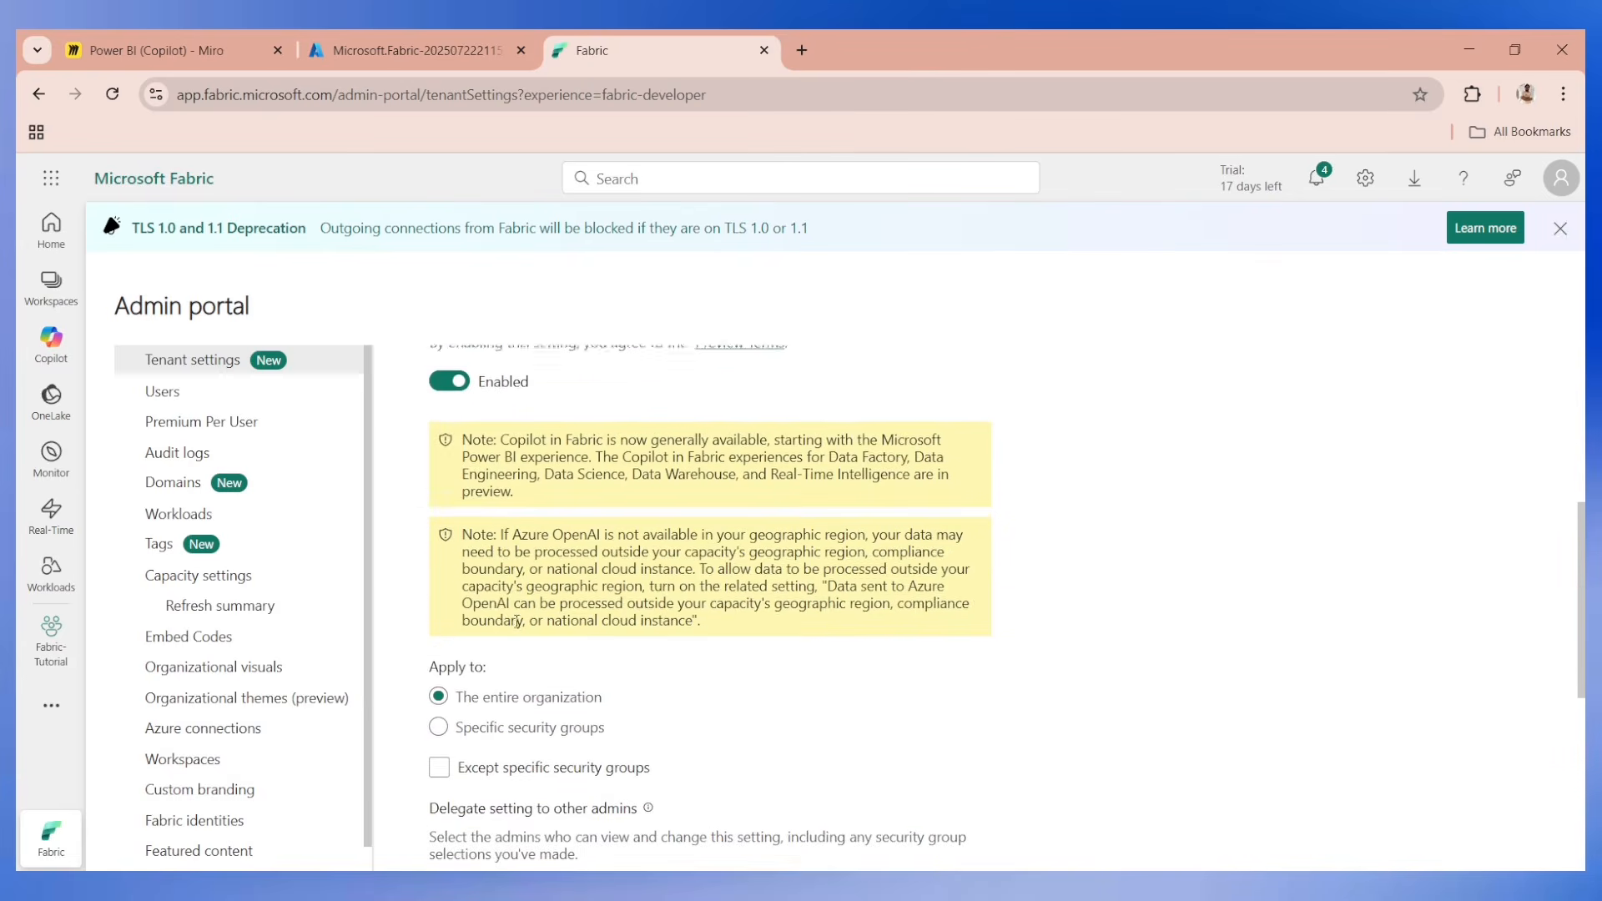
{"action": "scroll", "coordinate": [456, 703], "scroll_direction": "down", "scroll_amount": 5}
{"action": "left_click", "coordinate": [456, 704]}
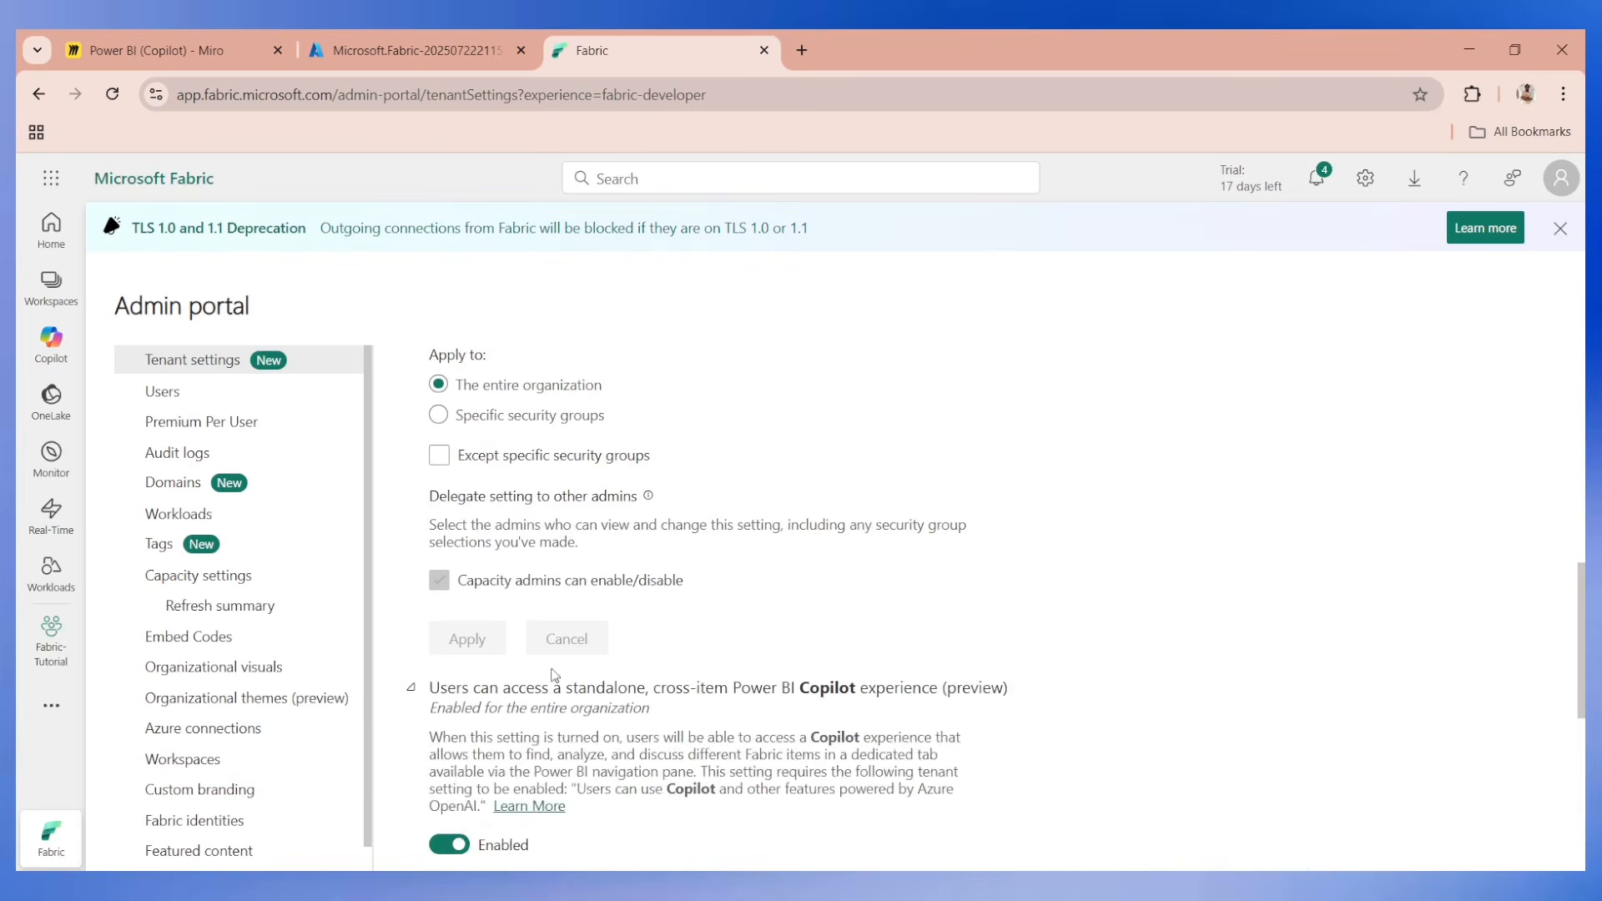
Expand and review the tenant settings for processing Azure OpenAI data outside the capacity's region and for designating Fabric Copilot capacities.
{"action": "scroll", "coordinate": [467, 667], "scroll_direction": "down", "scroll_amount": 7}
{"action": "left_click", "coordinate": [489, 611]}
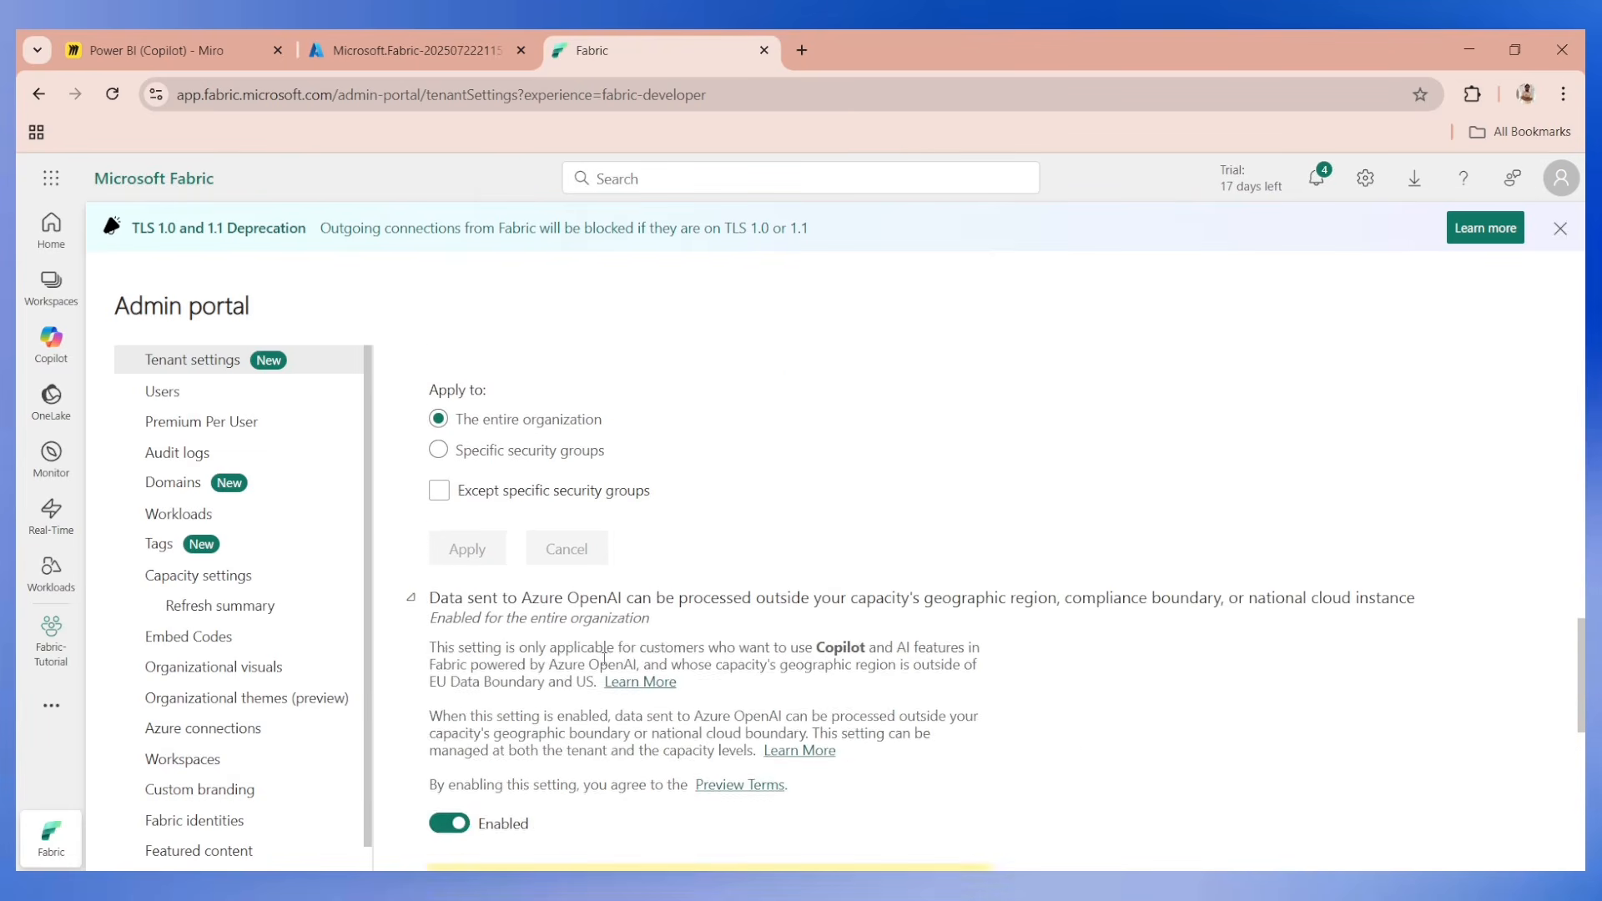
{"action": "scroll", "coordinate": [524, 624], "scroll_direction": "down", "scroll_amount": 1}
{"action": "scroll", "coordinate": [524, 624], "scroll_direction": "down", "scroll_amount": 6}
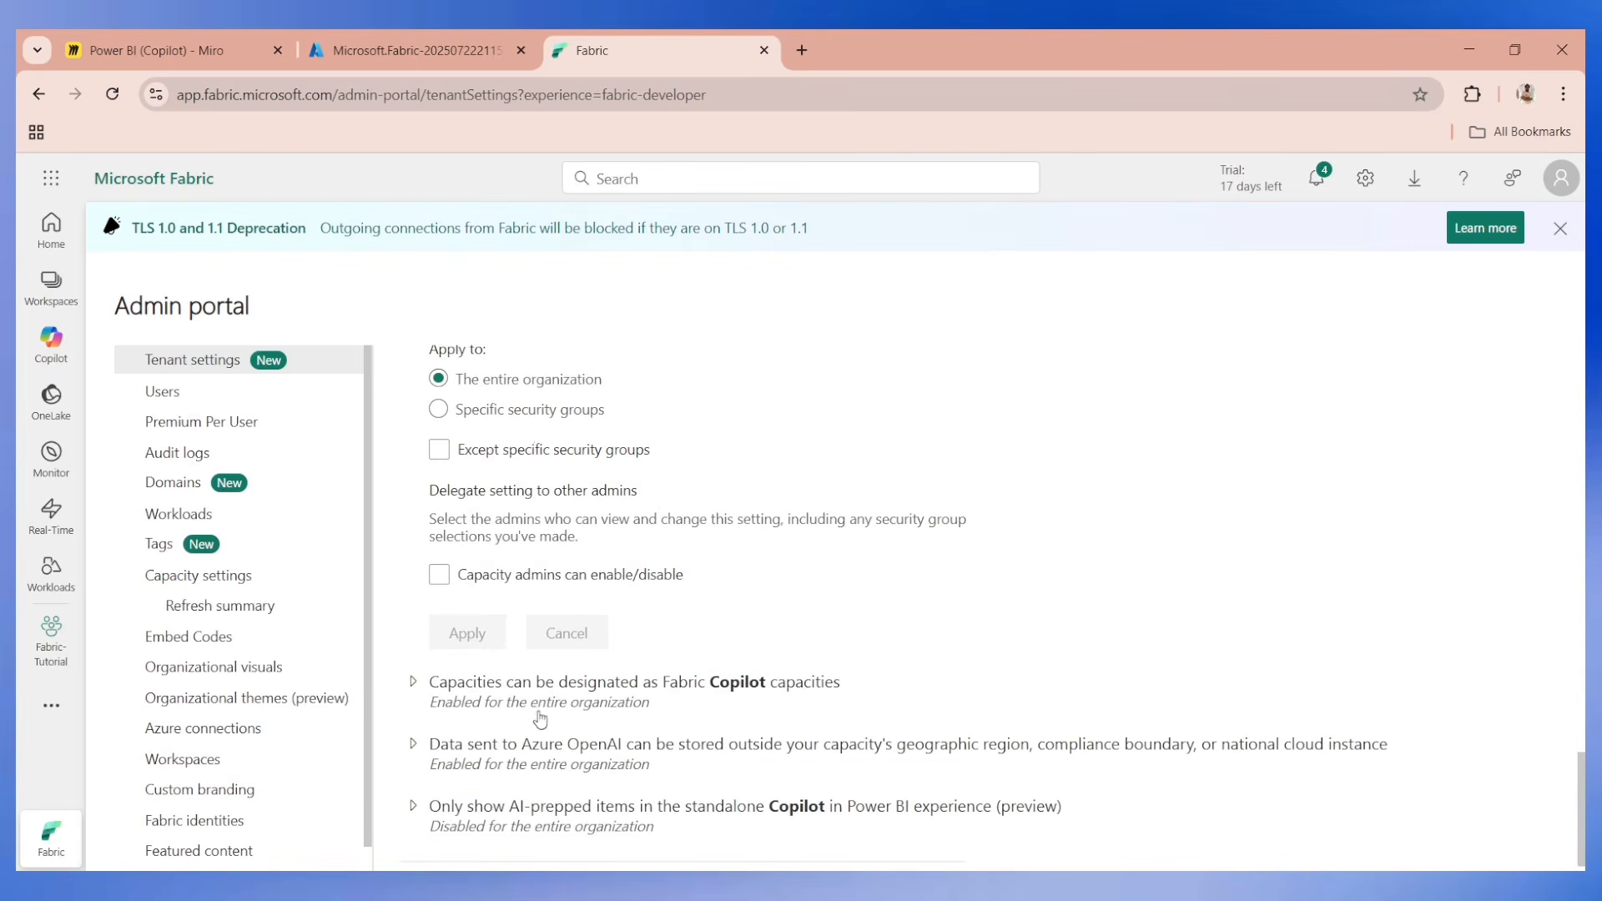
{"action": "scroll", "coordinate": [523, 707], "scroll_direction": "down", "scroll_amount": 1}
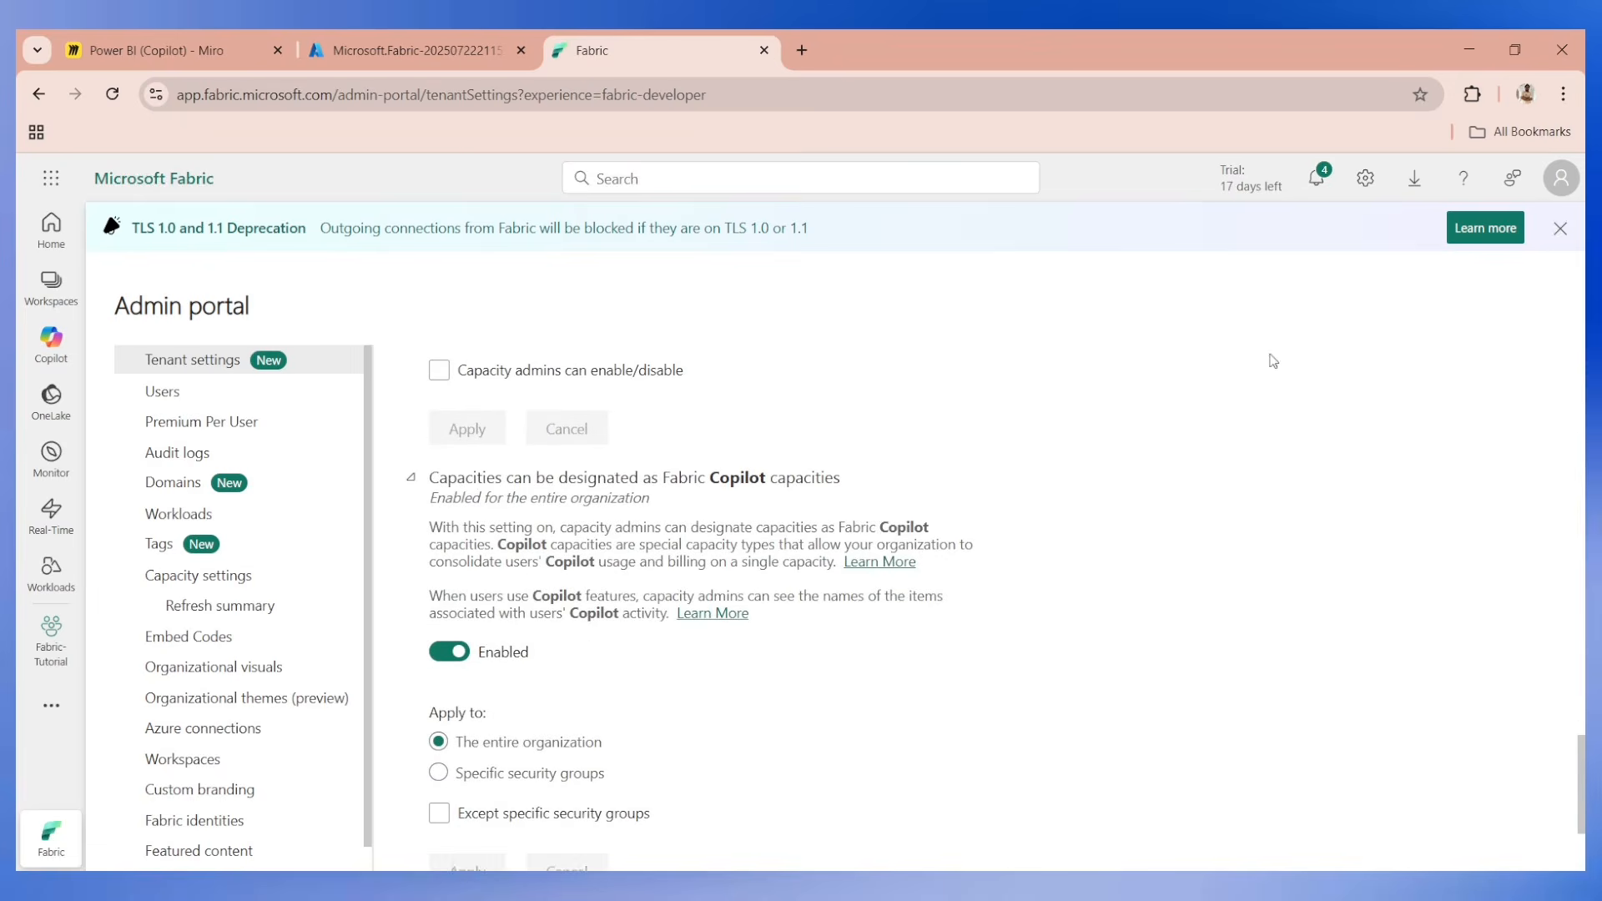
{"action": "left_click", "coordinate": [1560, 228]}
Open app.powerbi.com in the current browser tab and sign in with the custom-domain account.
{"action": "left_click", "coordinate": [672, 95]}
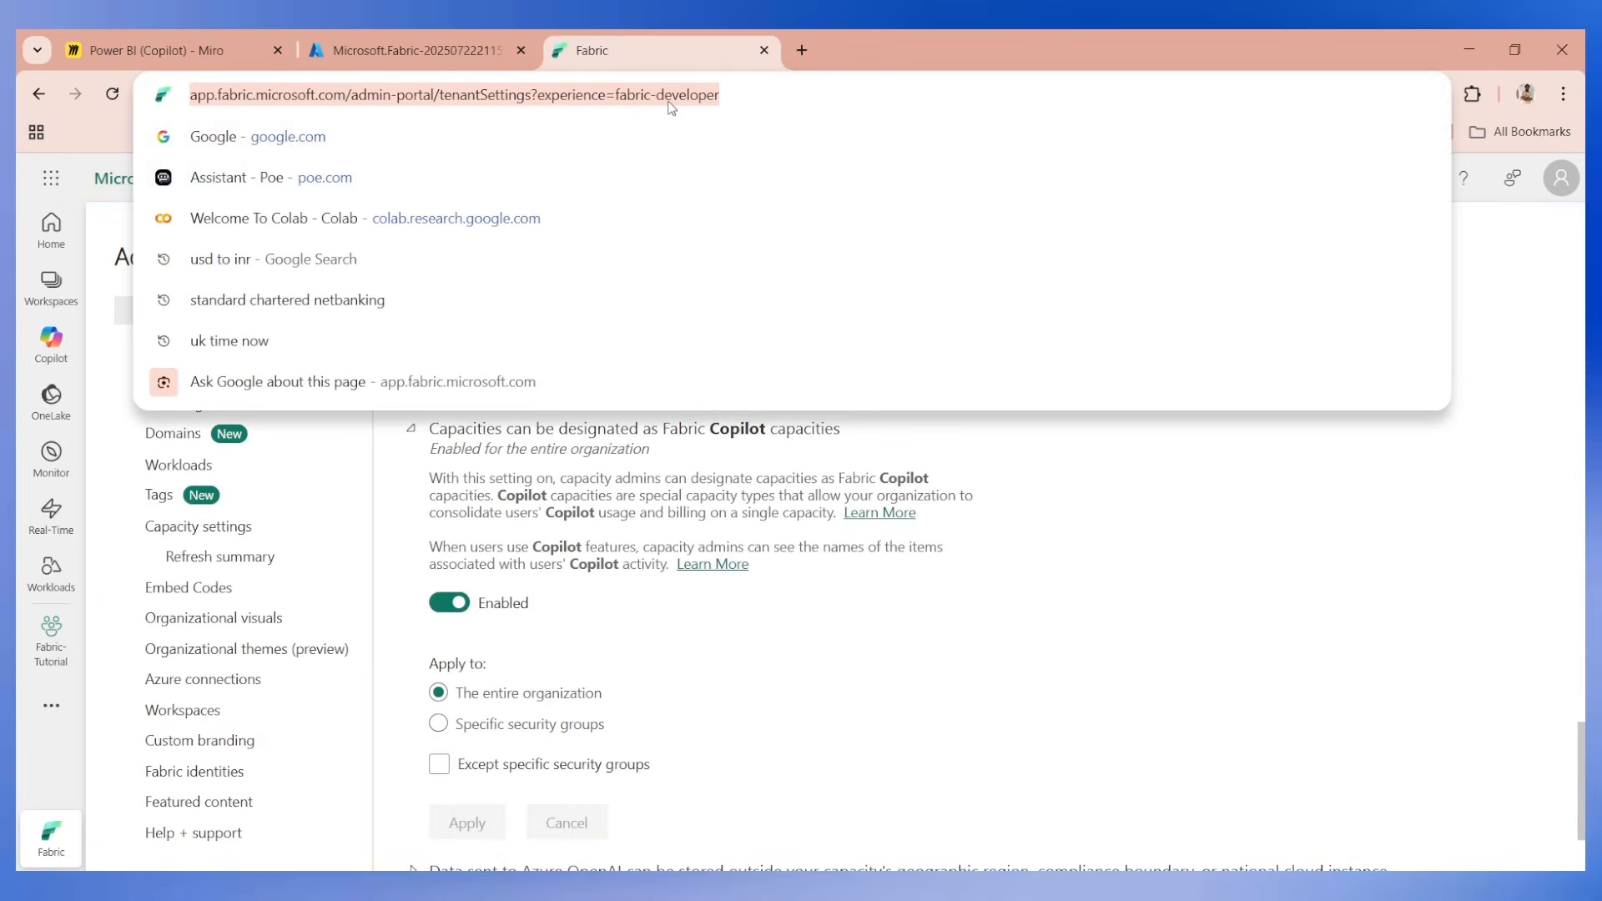
{"action": "type", "text": "app.power"}
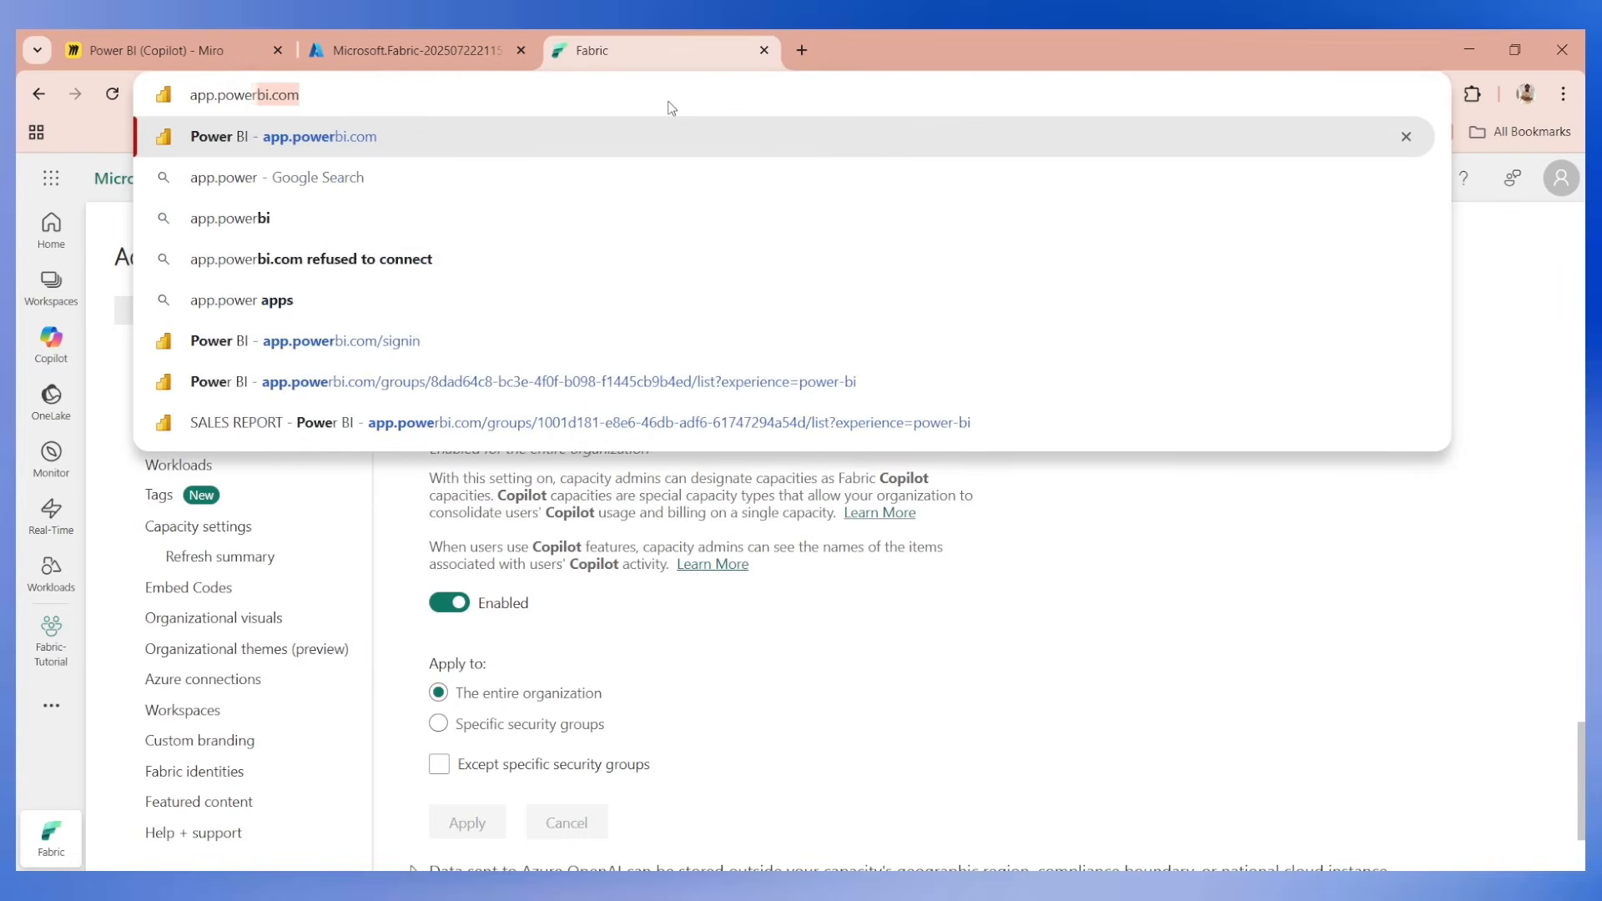
{"action": "key", "text": "Return"}
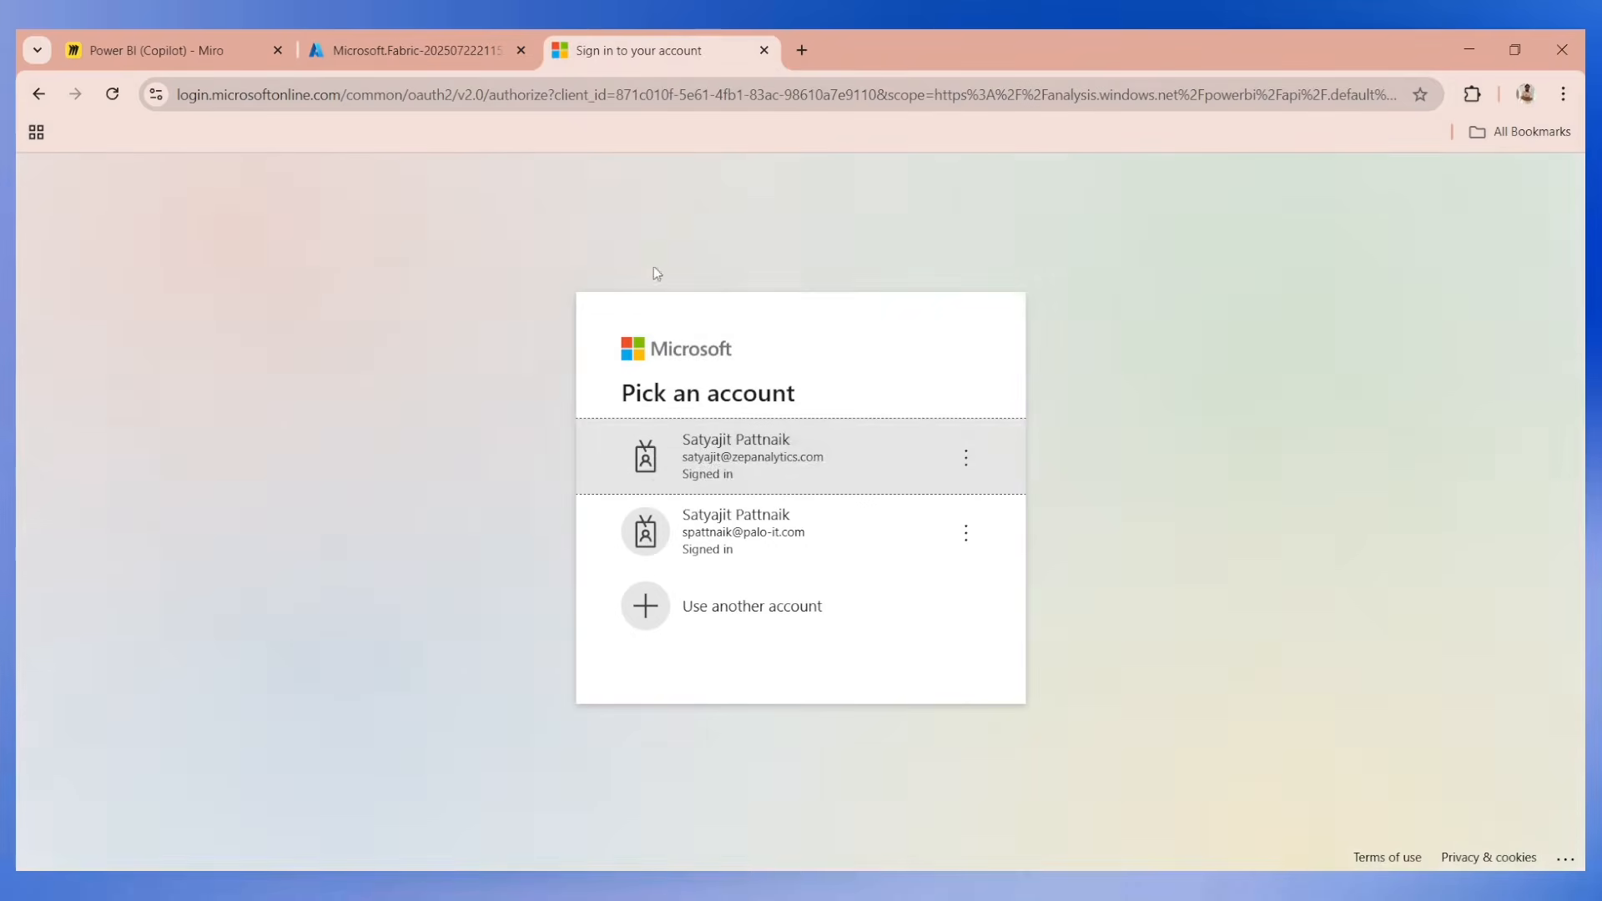
{"action": "left_click", "coordinate": [729, 451]}
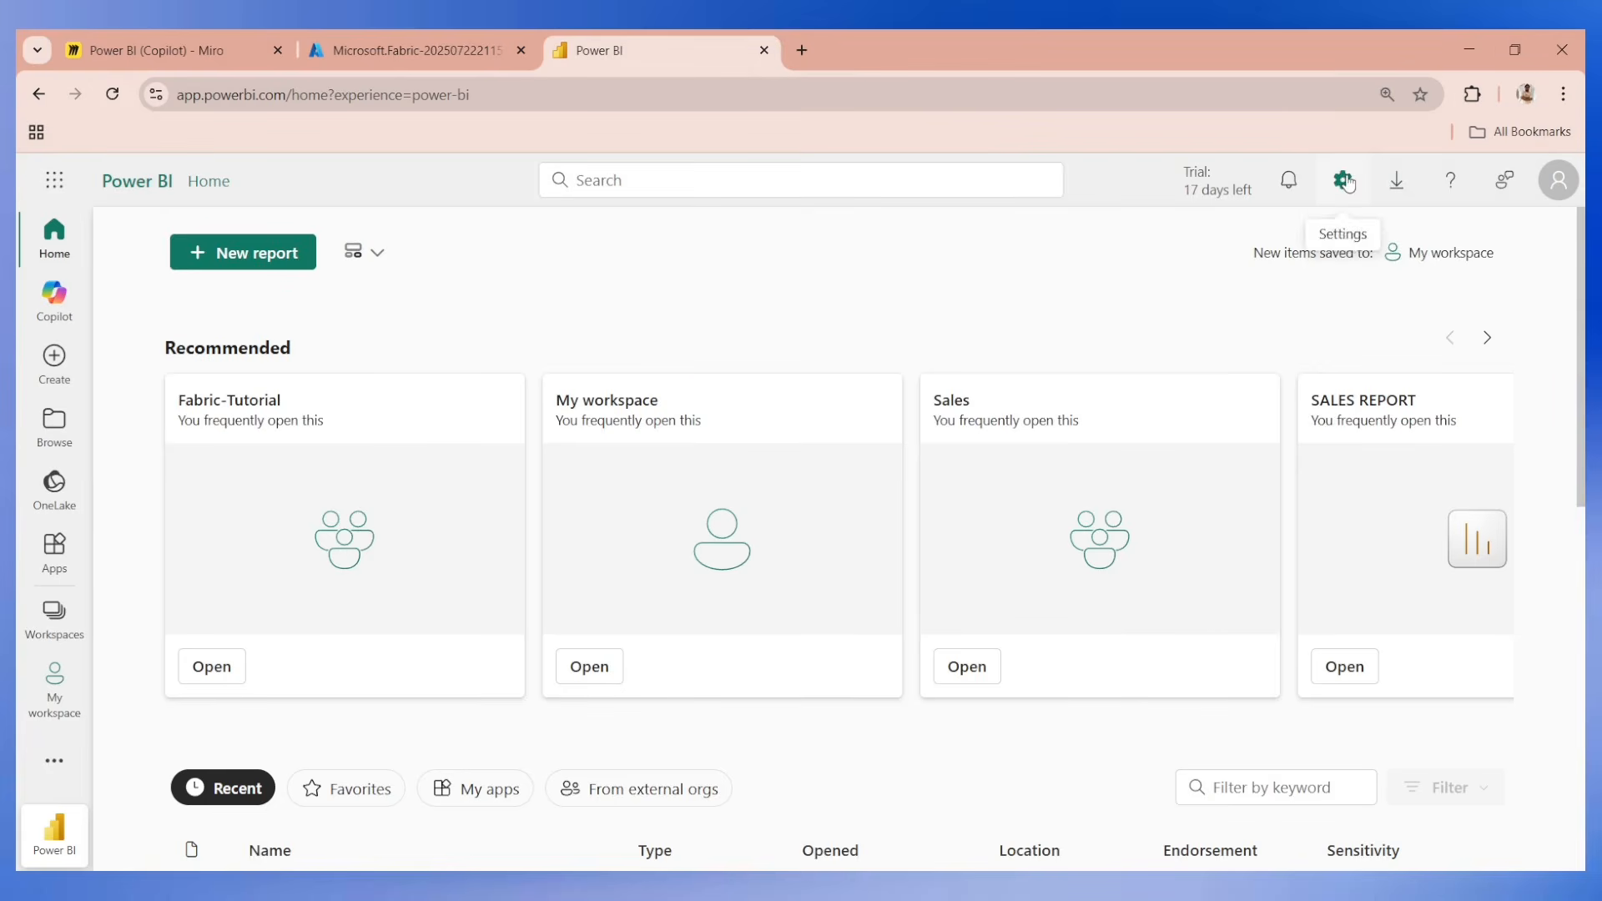
Filter the Power BI admin portal's tenant settings by "copilot" and review the setting for using Copilot features powered by Azure OpenAI.
{"action": "left_click", "coordinate": [1342, 179]}
{"action": "scroll", "coordinate": [1282, 818], "scroll_direction": "down", "scroll_amount": 2}
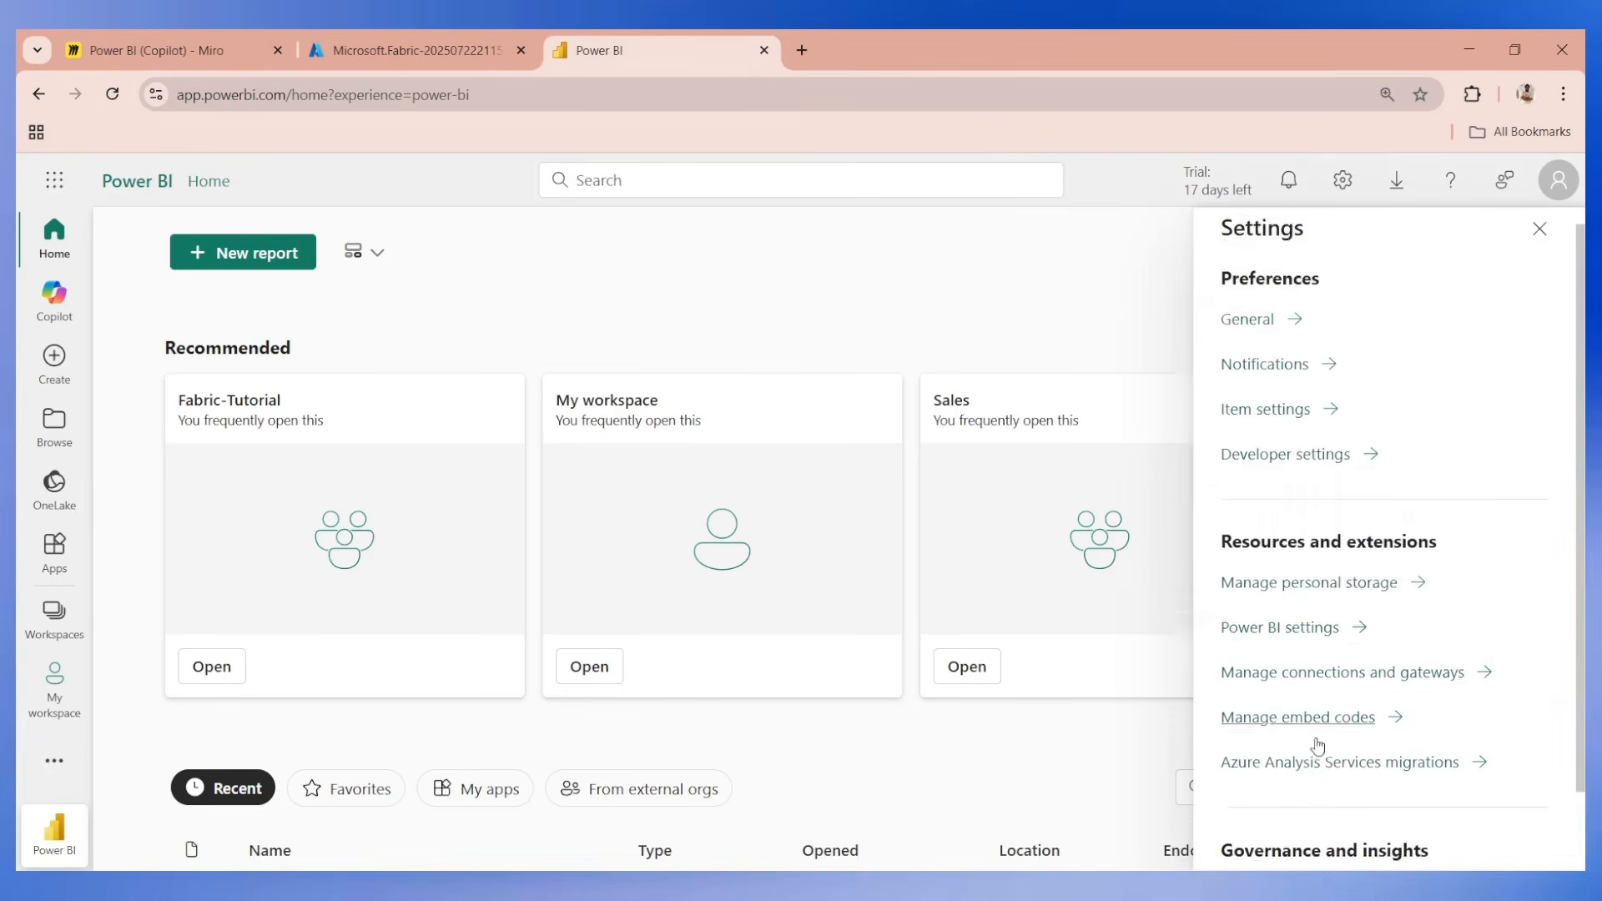
{"action": "left_click", "coordinate": [1266, 805]}
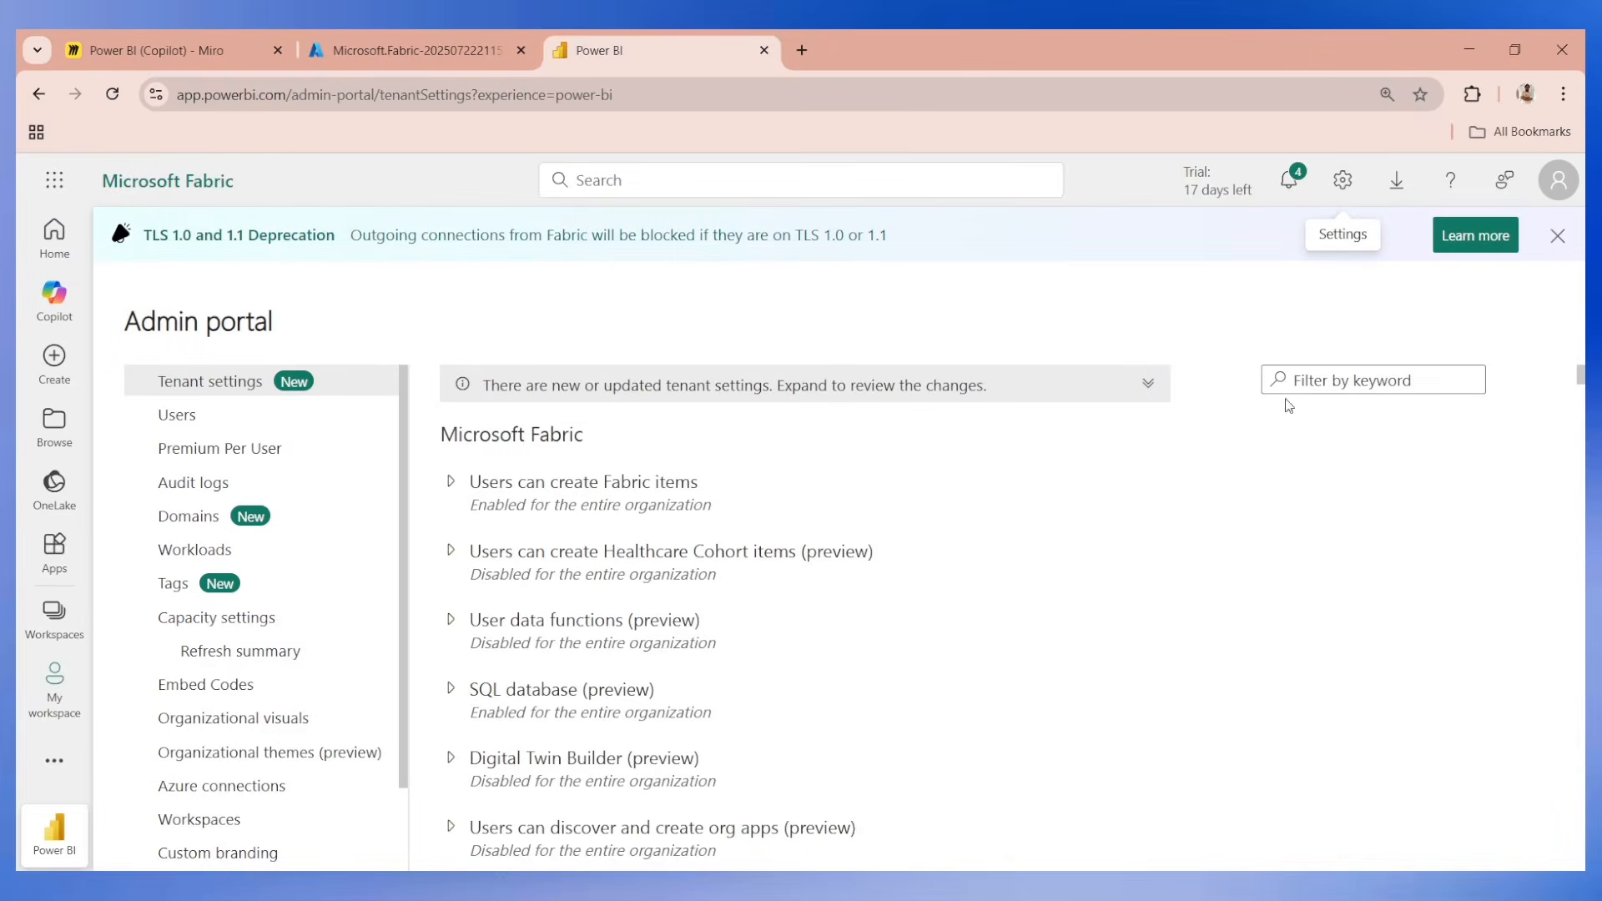
{"action": "left_click", "coordinate": [1288, 389]}
{"action": "type", "text": "copilo"}
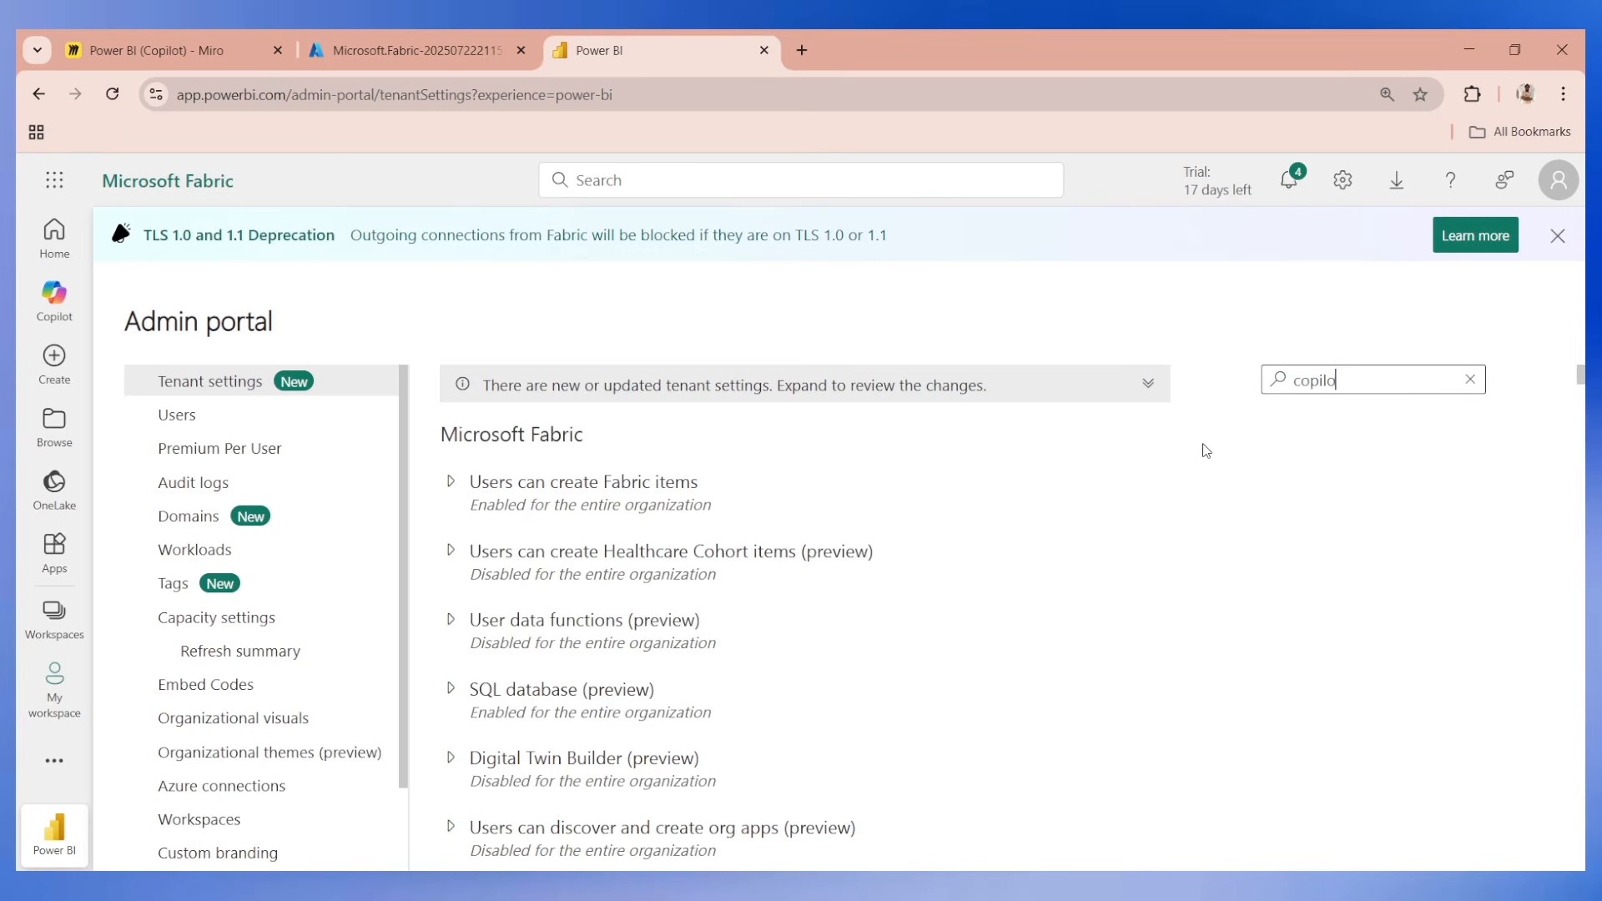
{"action": "type", "text": "t"}
{"action": "left_click", "coordinate": [483, 656]}
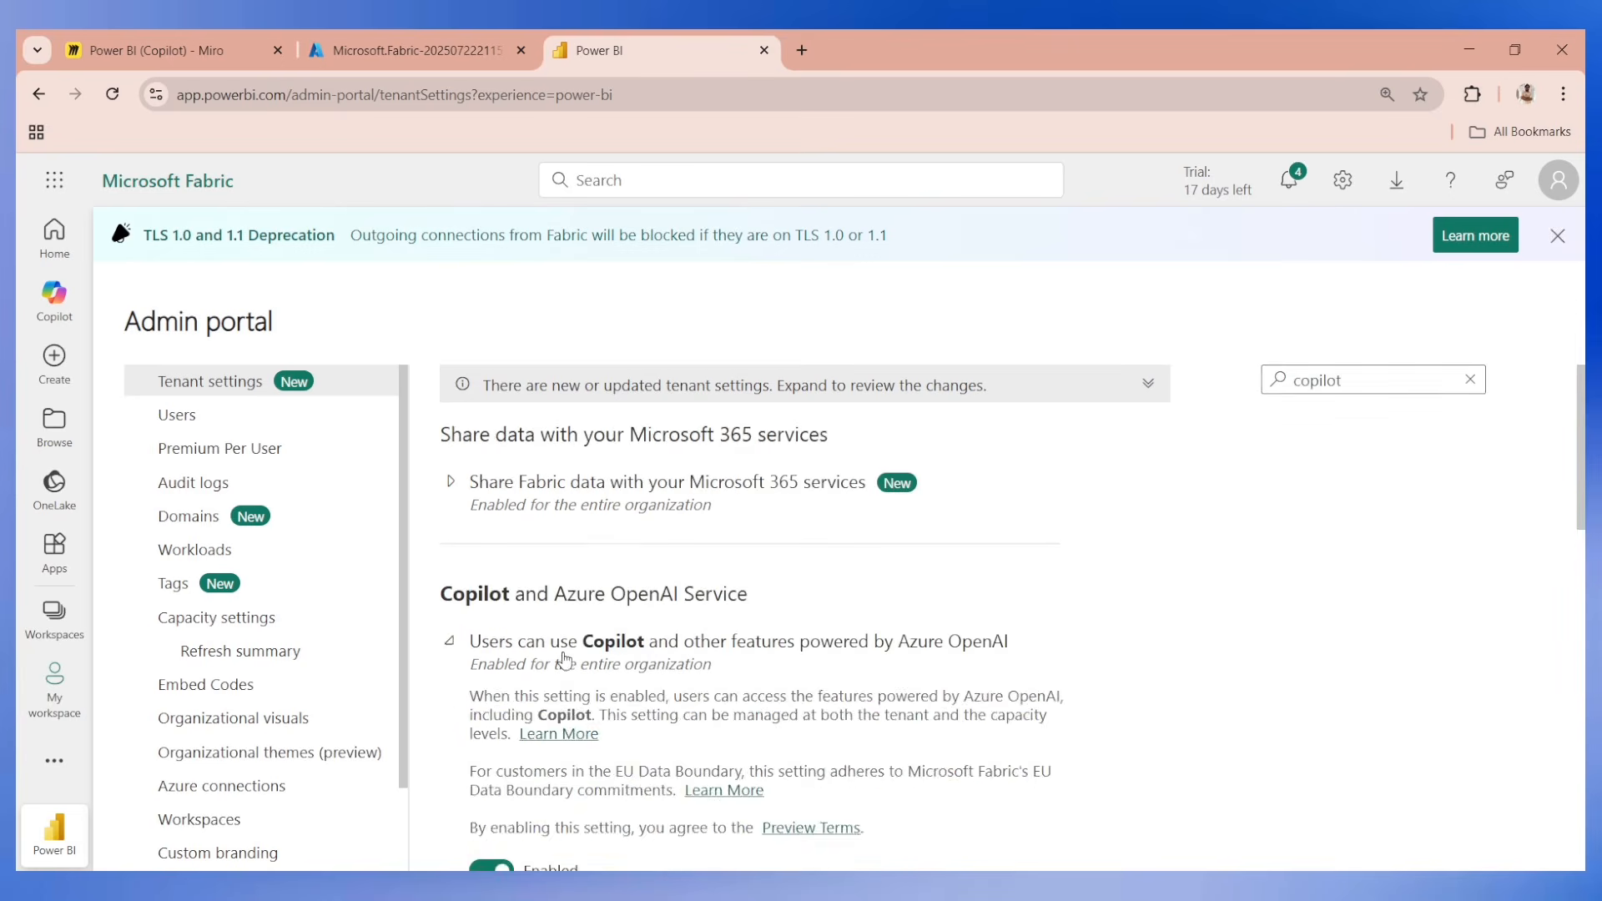
{"action": "scroll", "coordinate": [625, 594], "scroll_direction": "down", "scroll_amount": 4}
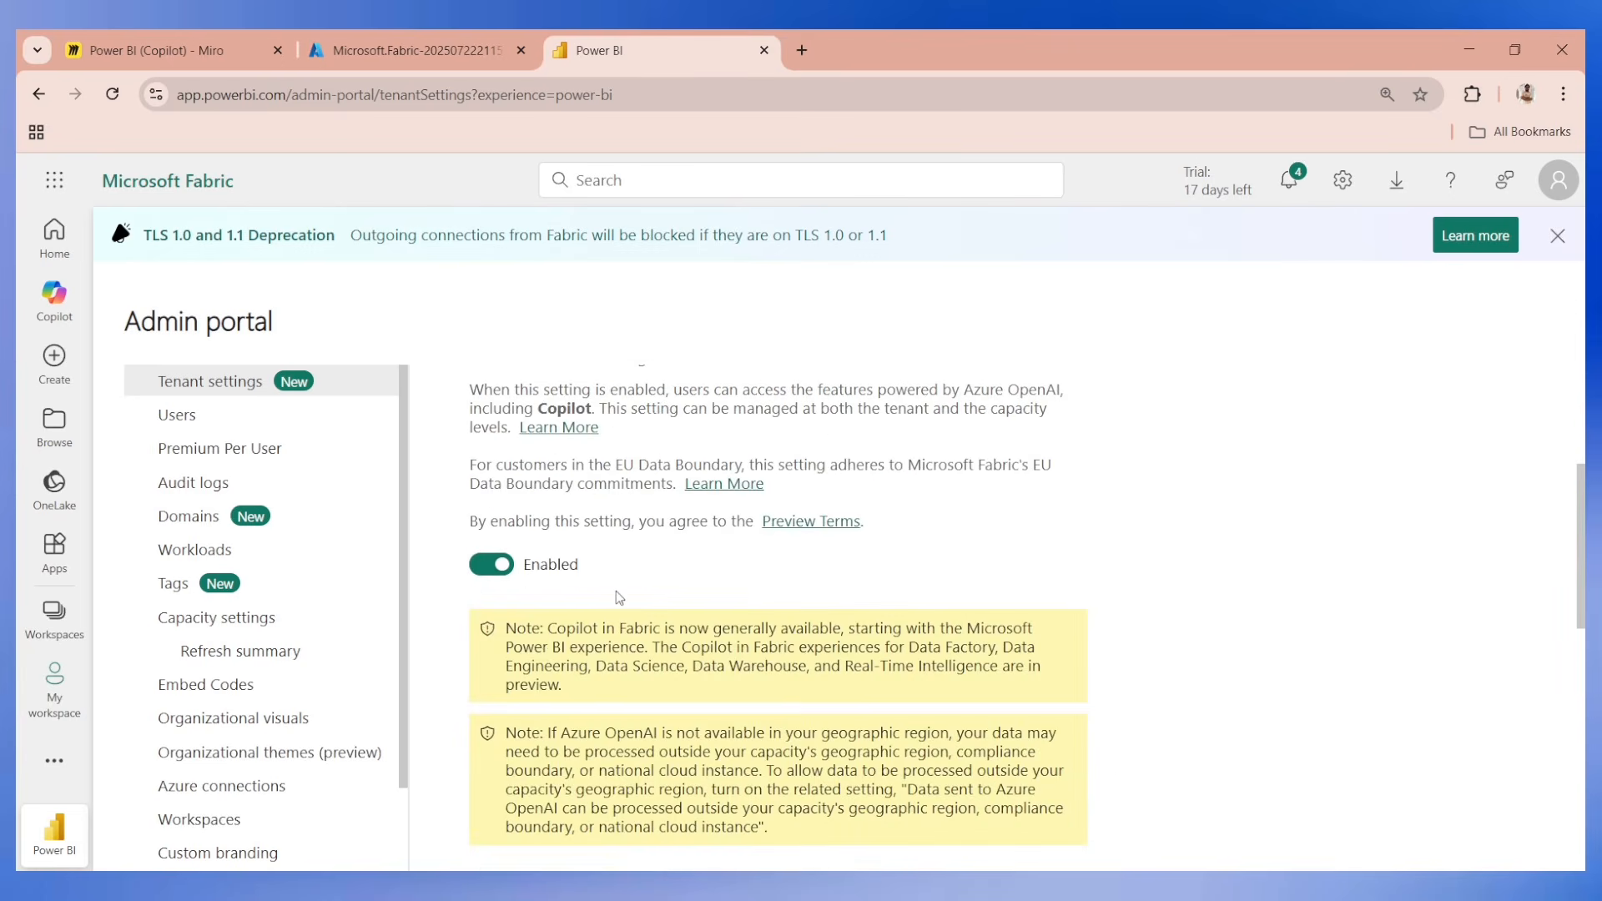
{"action": "left_click", "coordinate": [425, 54]}
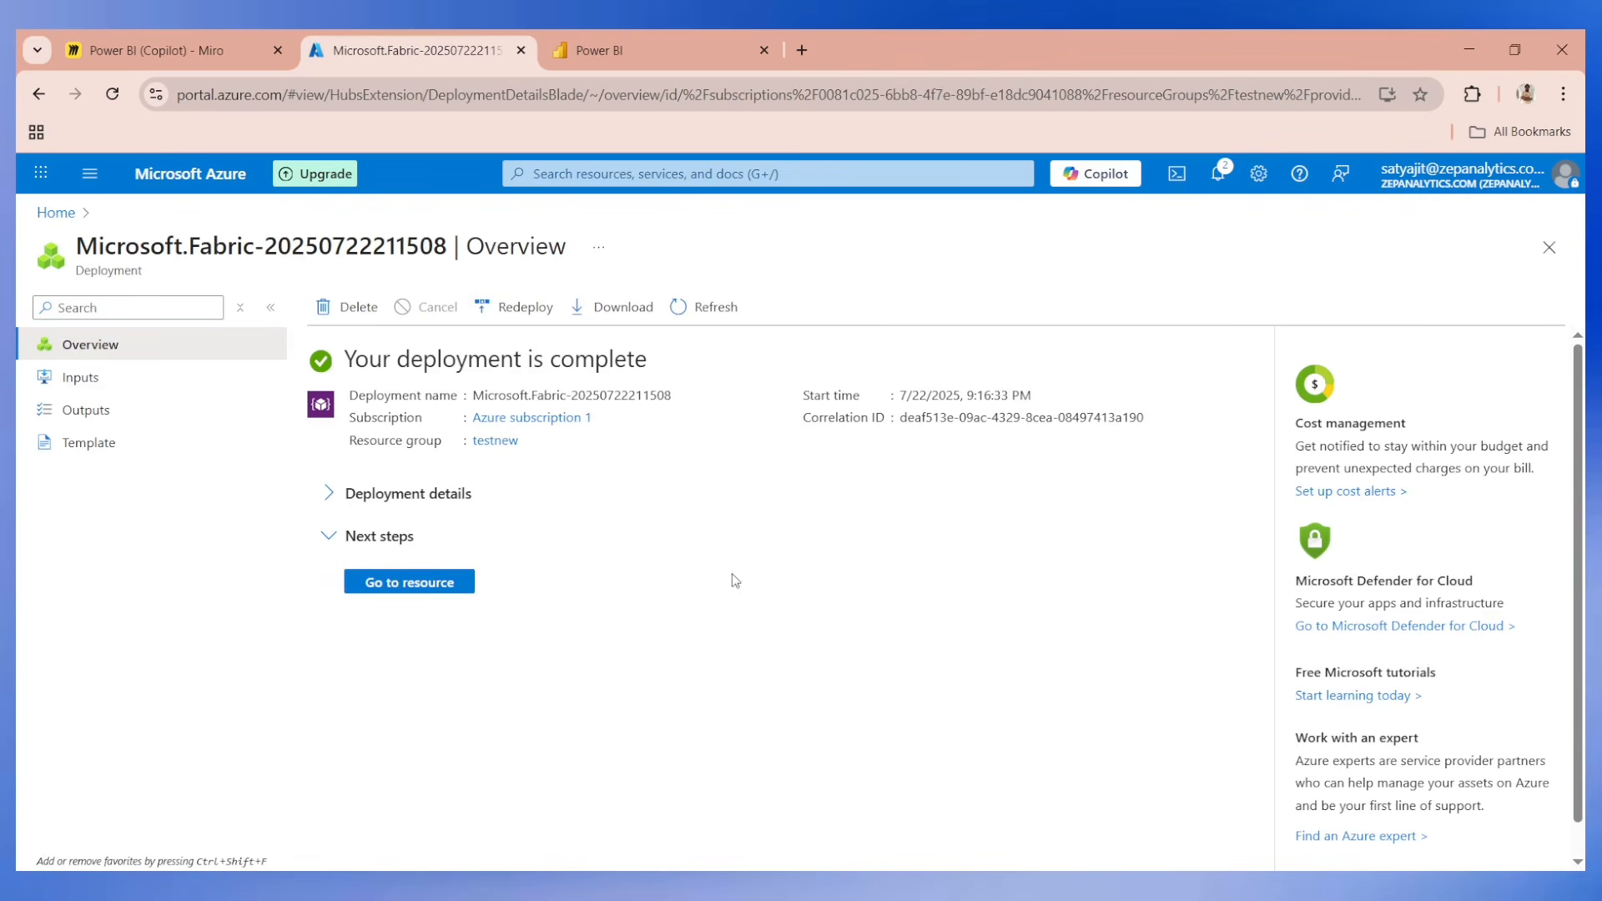
{"action": "left_click", "coordinate": [1549, 247]}
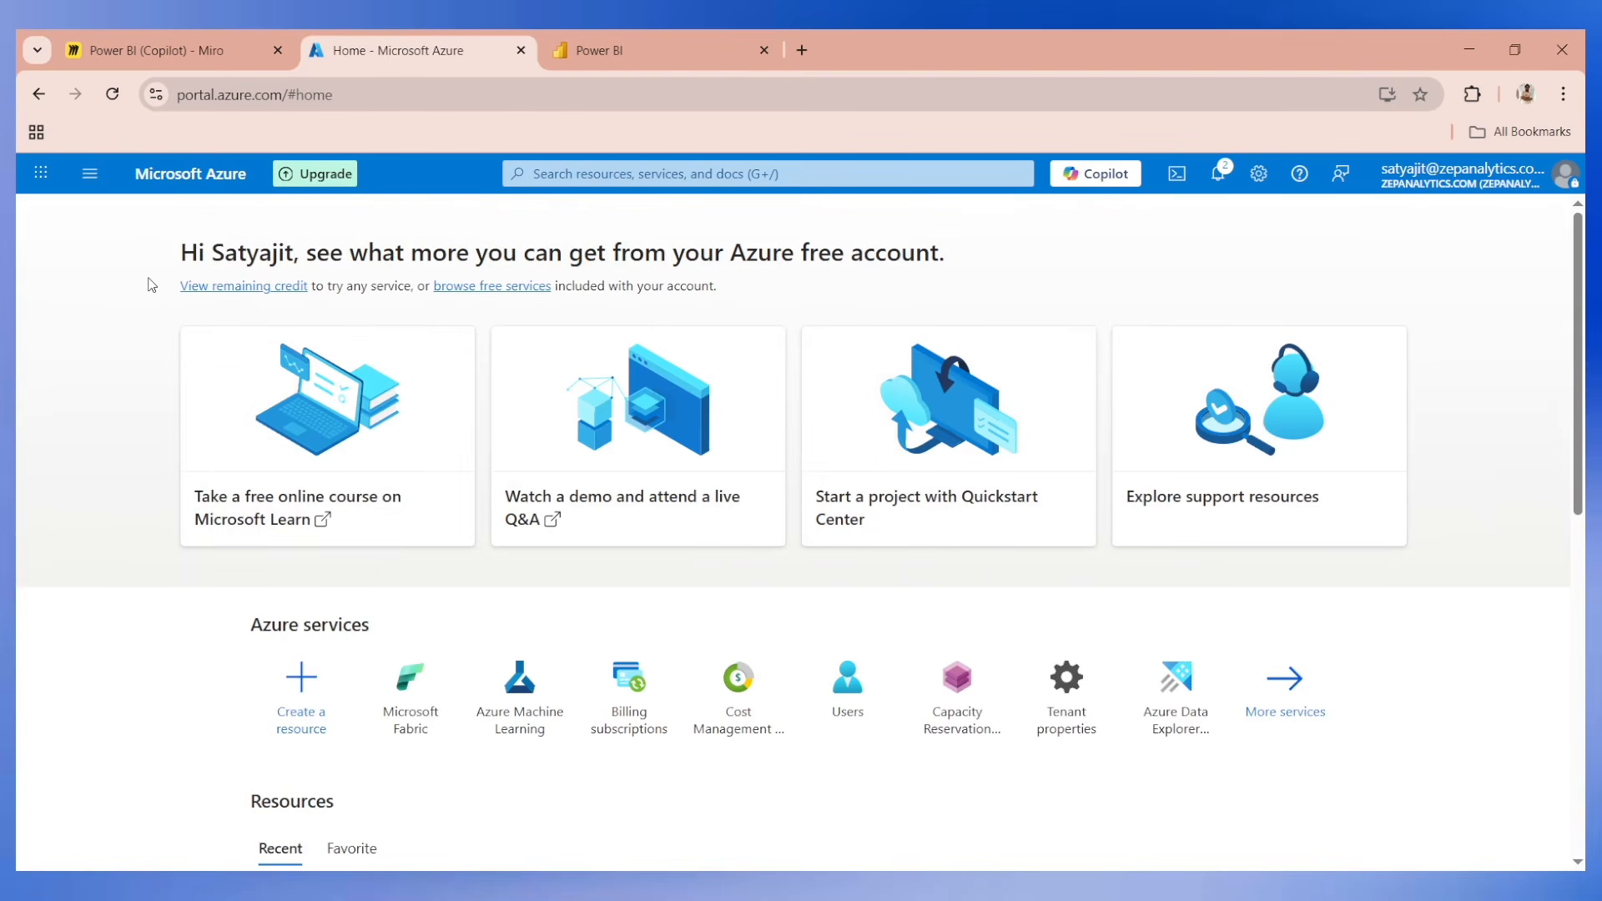
{"action": "key", "text": "alt+Left"}
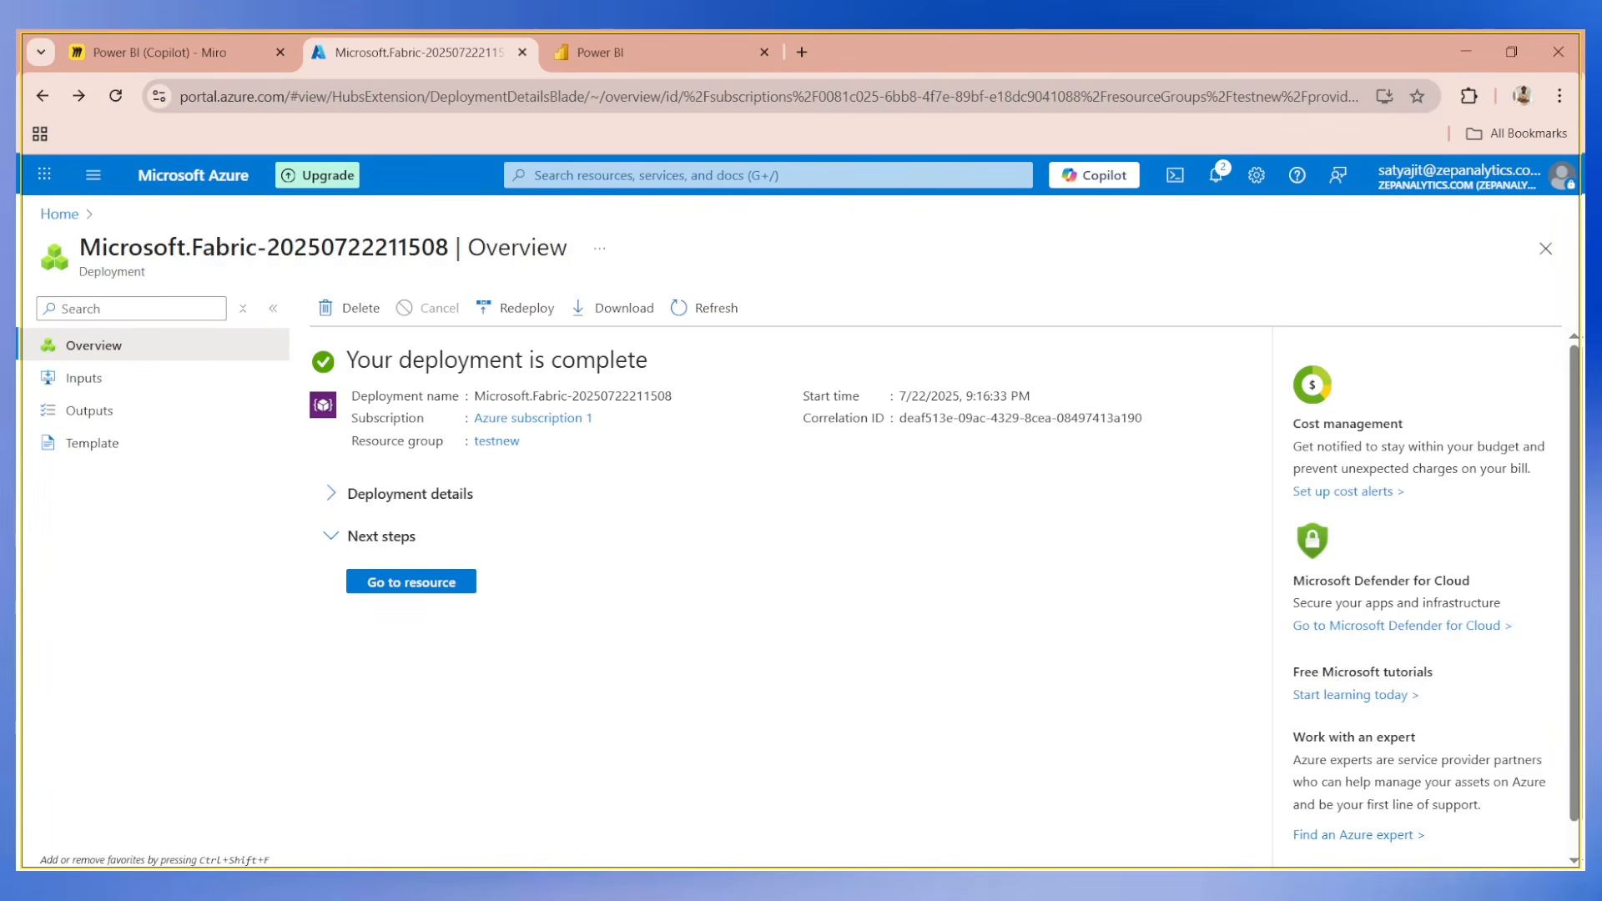
Launch Power BI Desktop, signing in with the custom-domain email address, and start a blank report.
{"action": "key", "text": "super"}
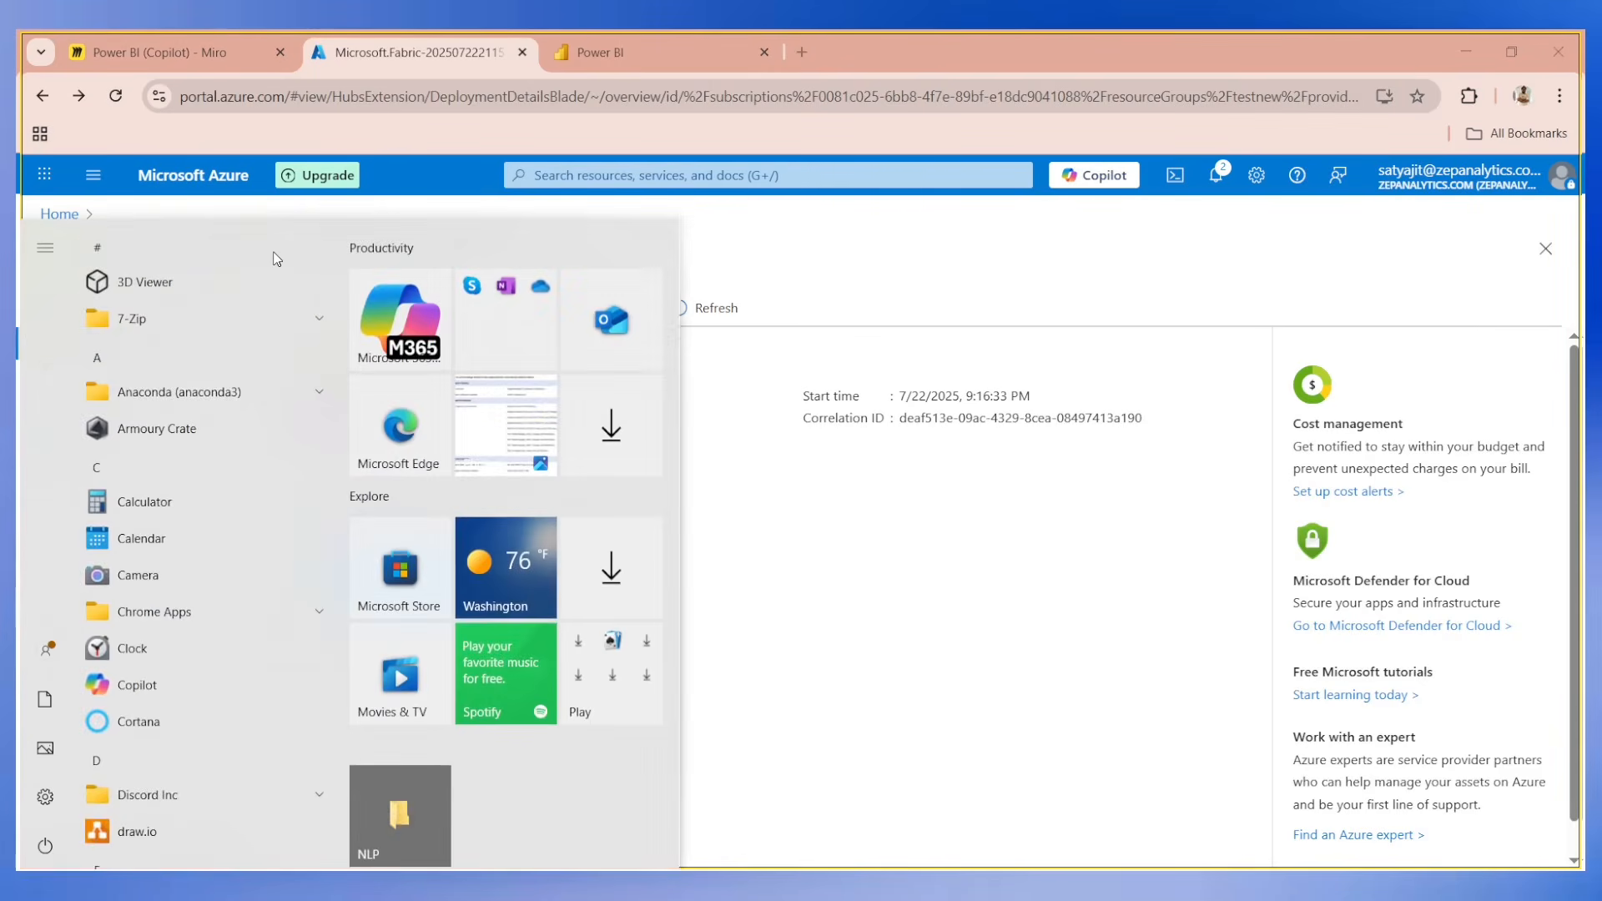
{"action": "type", "text": "power"}
{"action": "key", "text": "Return"}
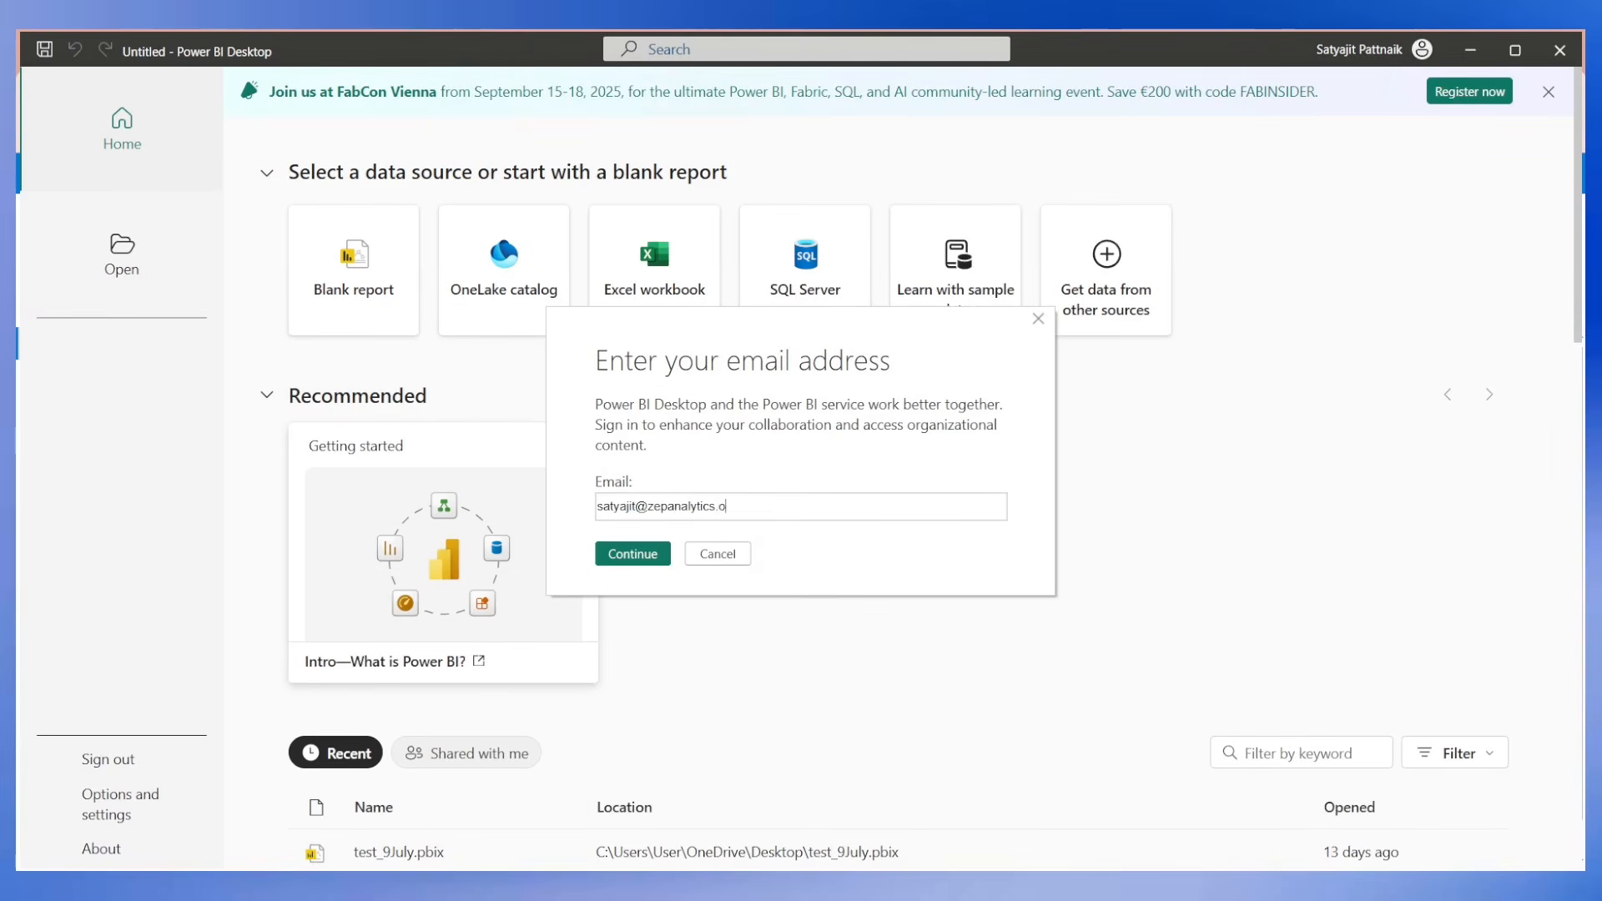
{"action": "type", "text": "rg"}
{"action": "key", "text": "Return"}
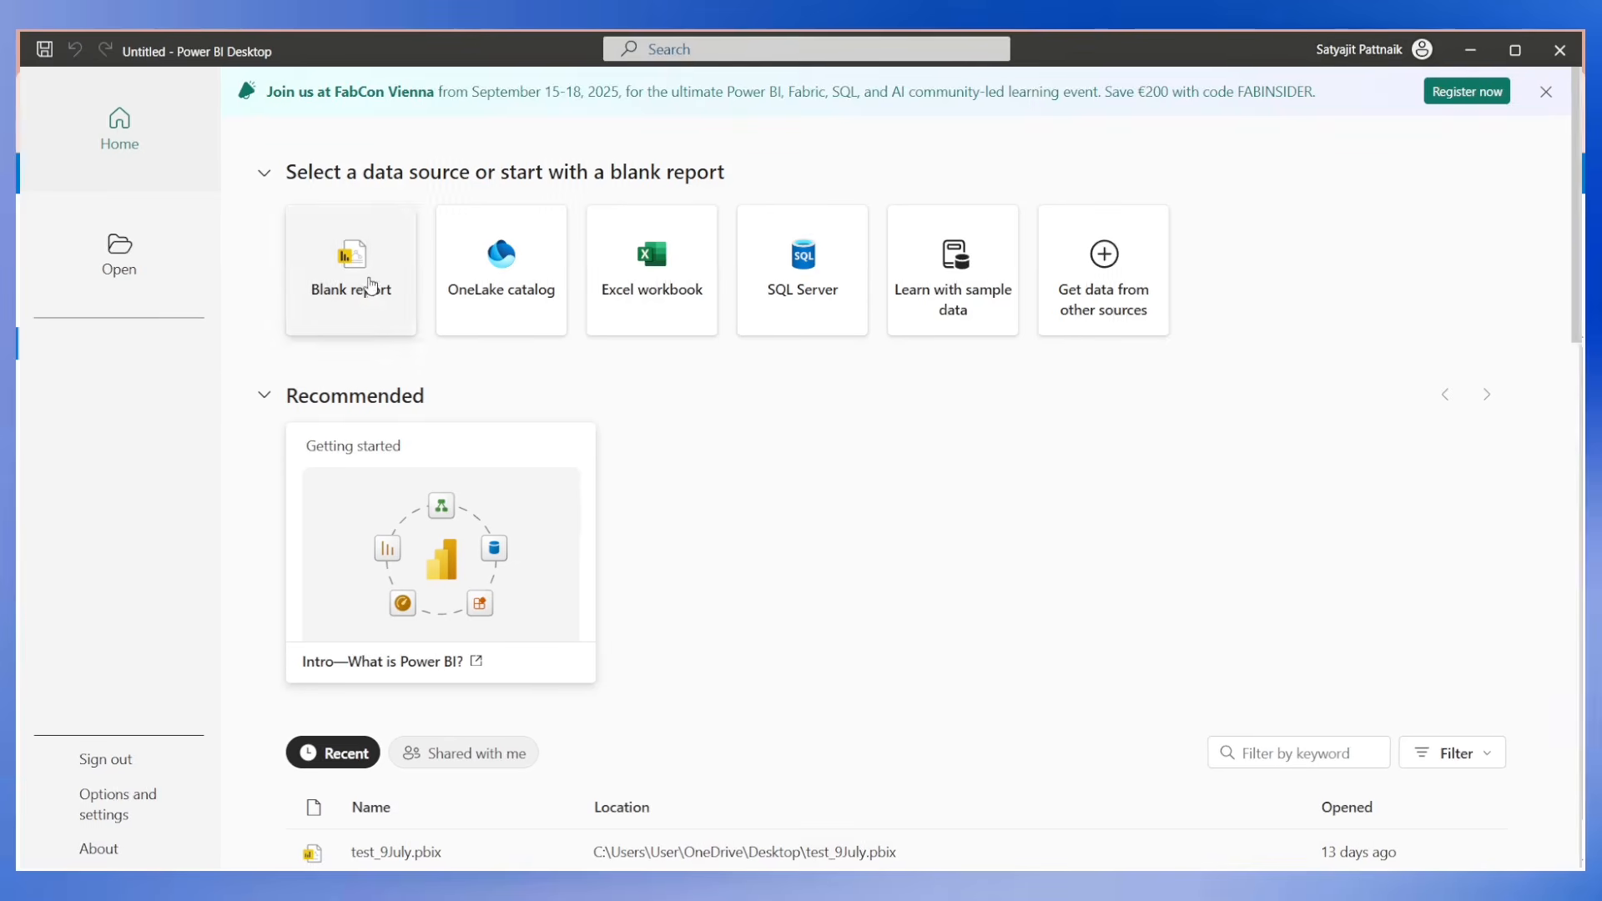
{"action": "left_click", "coordinate": [368, 286]}
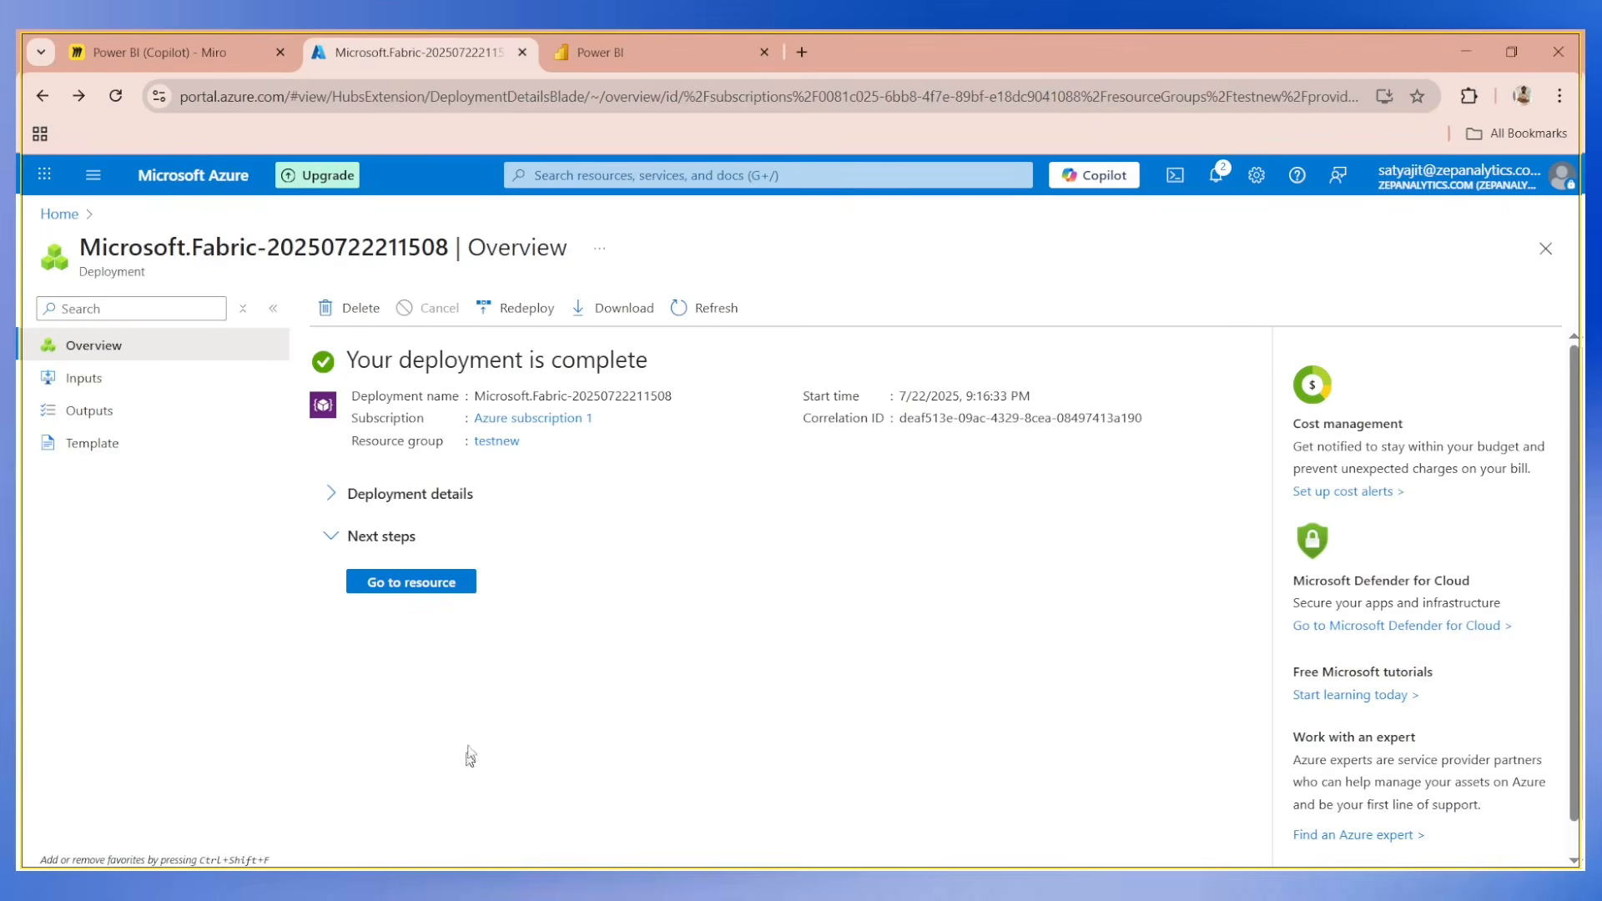
{"action": "left_click", "coordinate": [639, 57]}
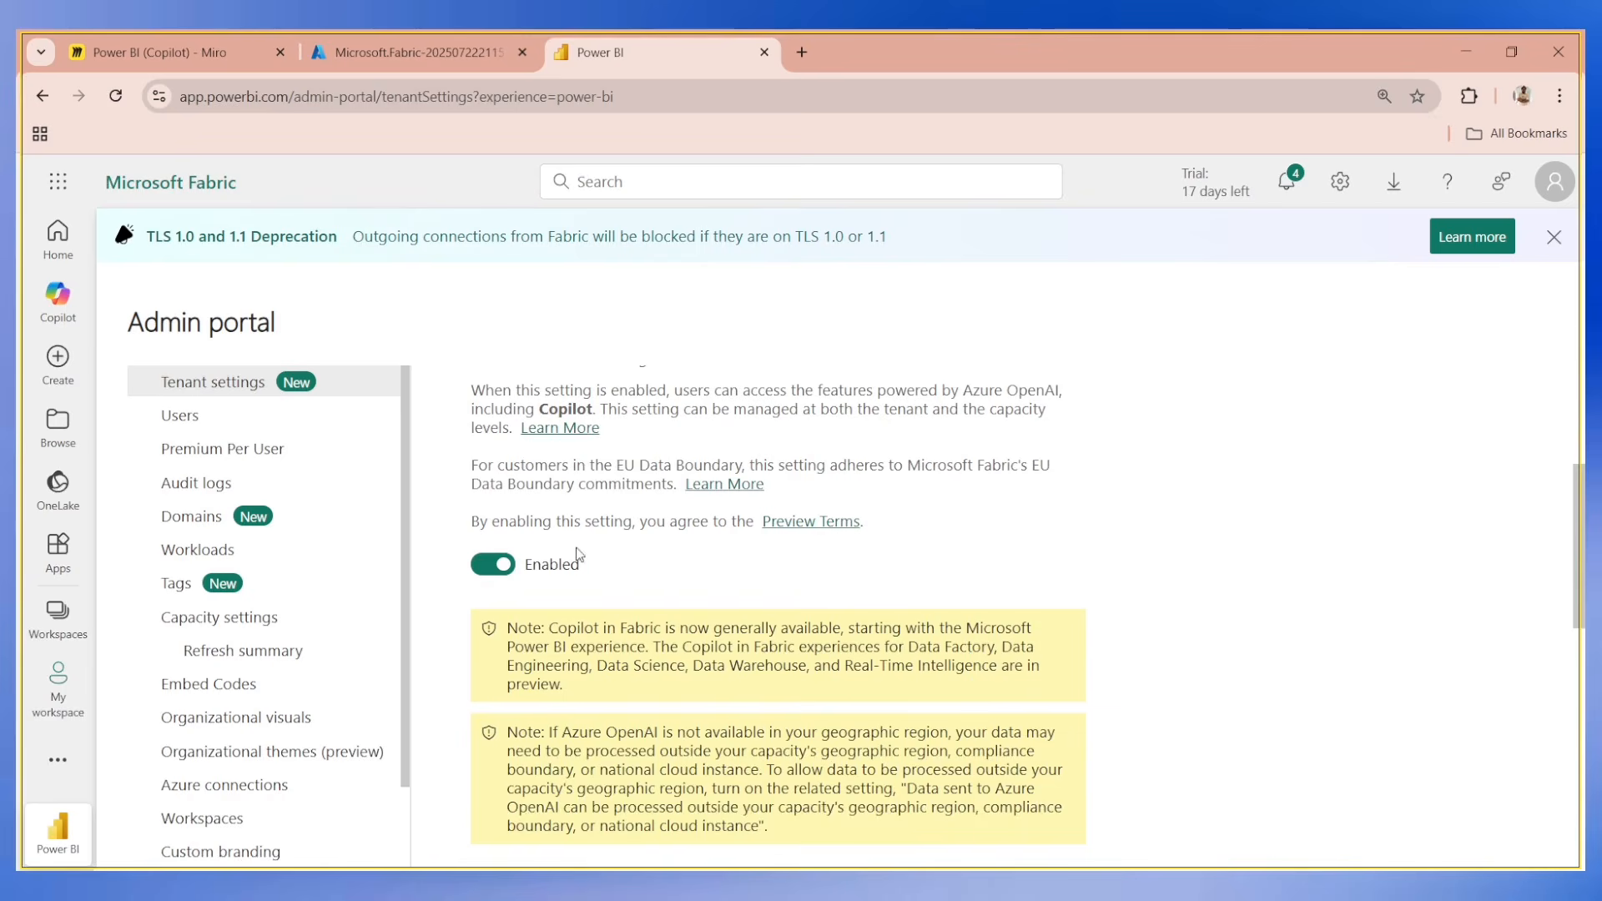
{"action": "scroll", "coordinate": [584, 547], "scroll_direction": "up", "scroll_amount": 1}
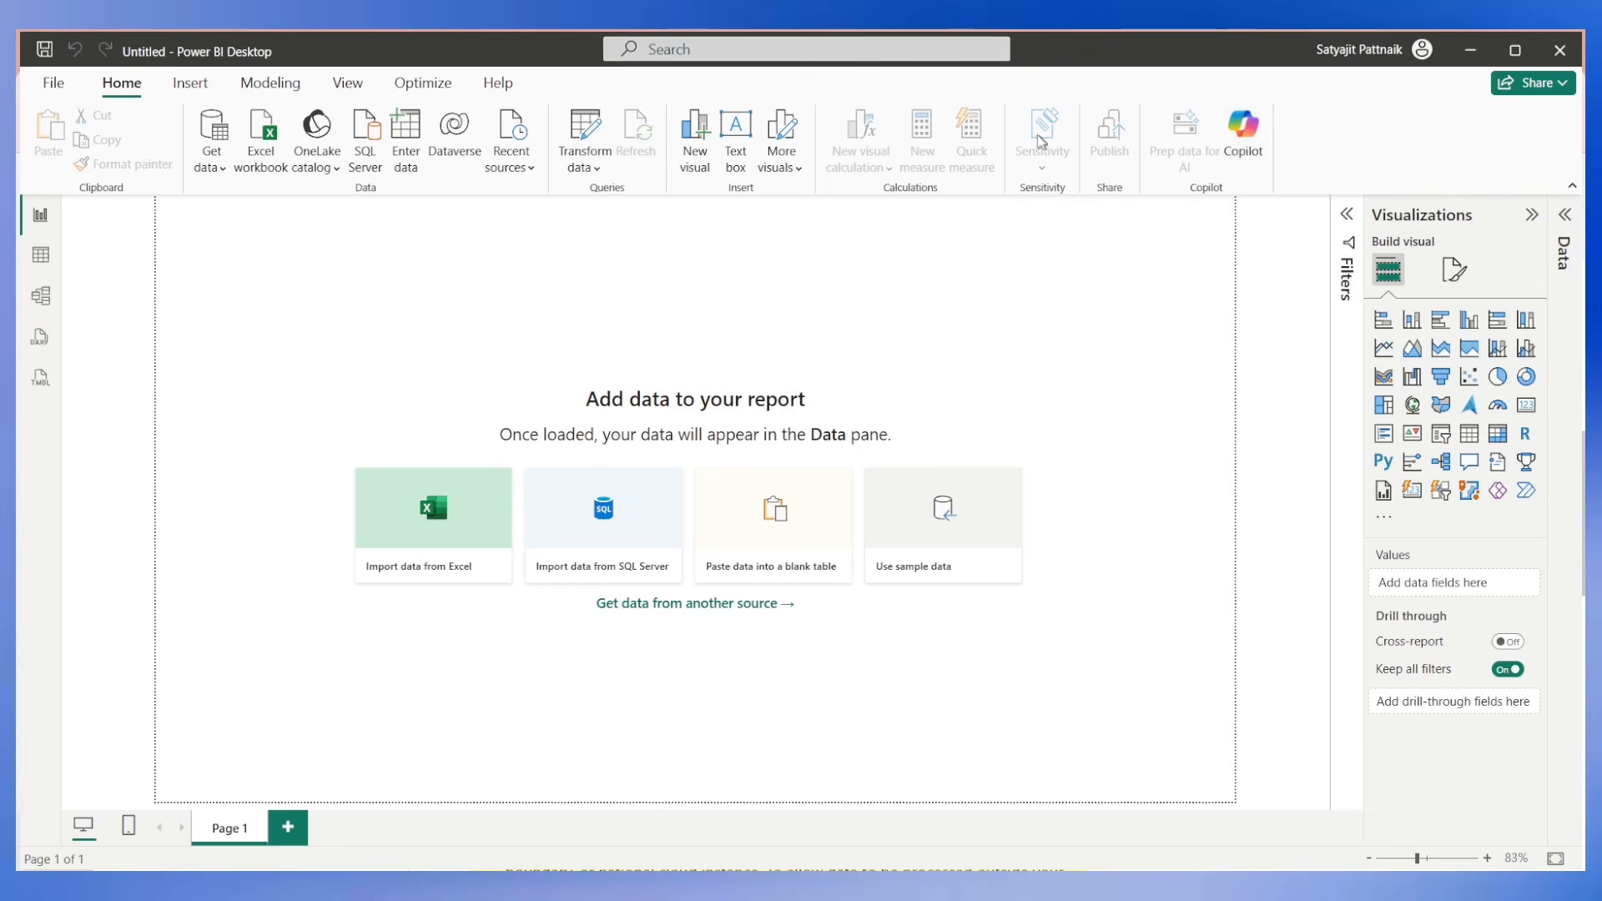
Open Copilot in the blank report, check which workspaces can be selected for it, and close the connection dialog.
{"action": "left_click", "coordinate": [1241, 142]}
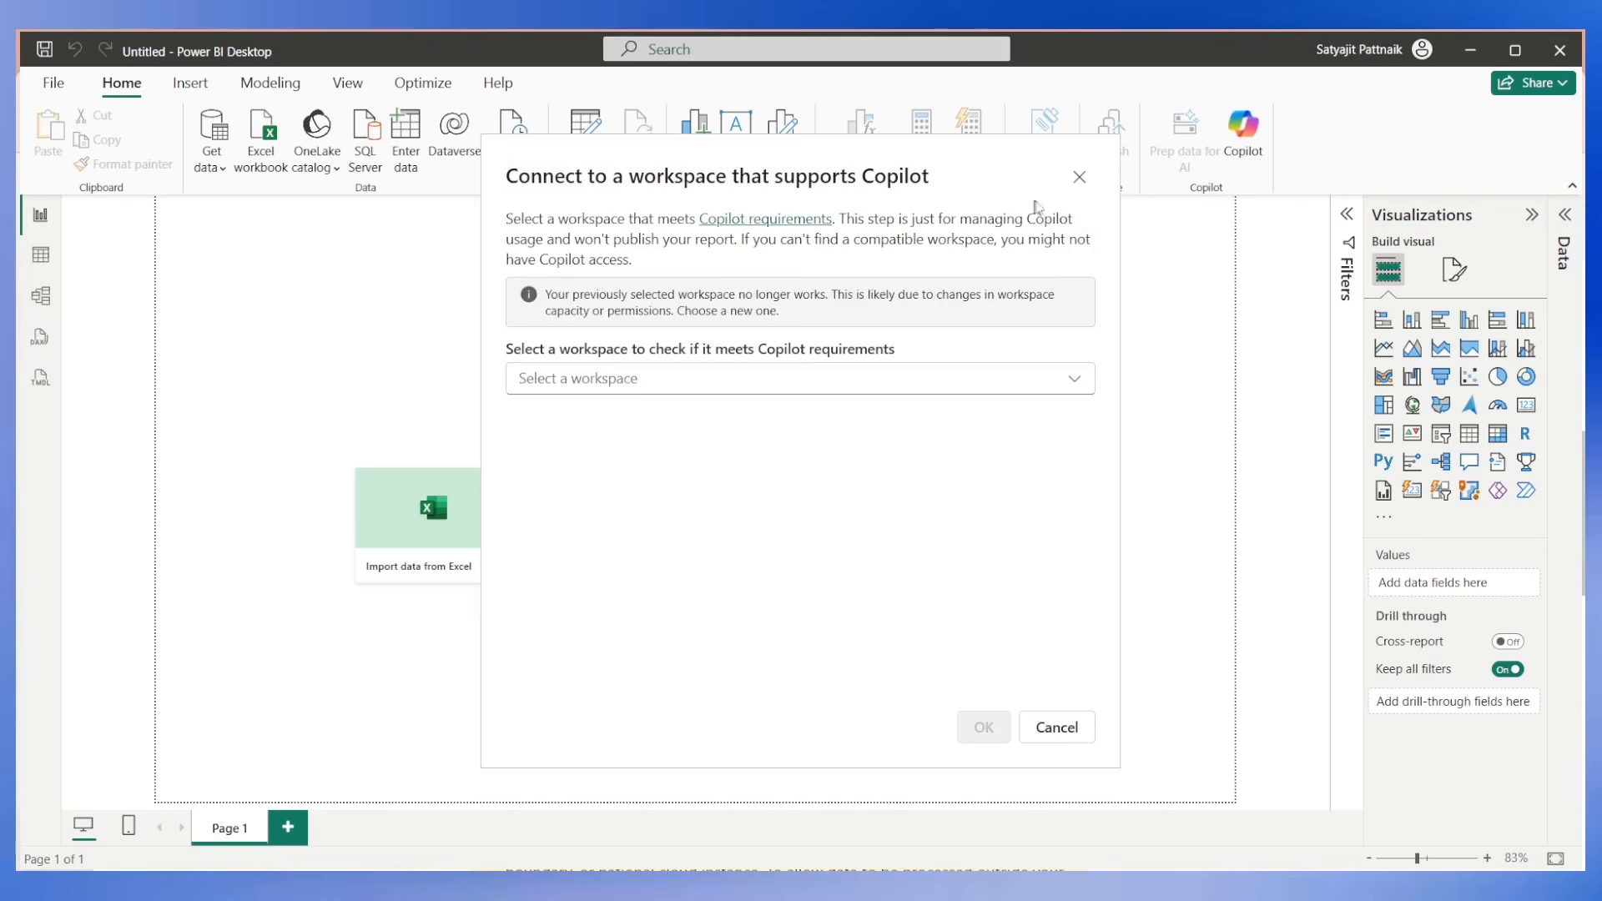
{"action": "left_click", "coordinate": [649, 385]}
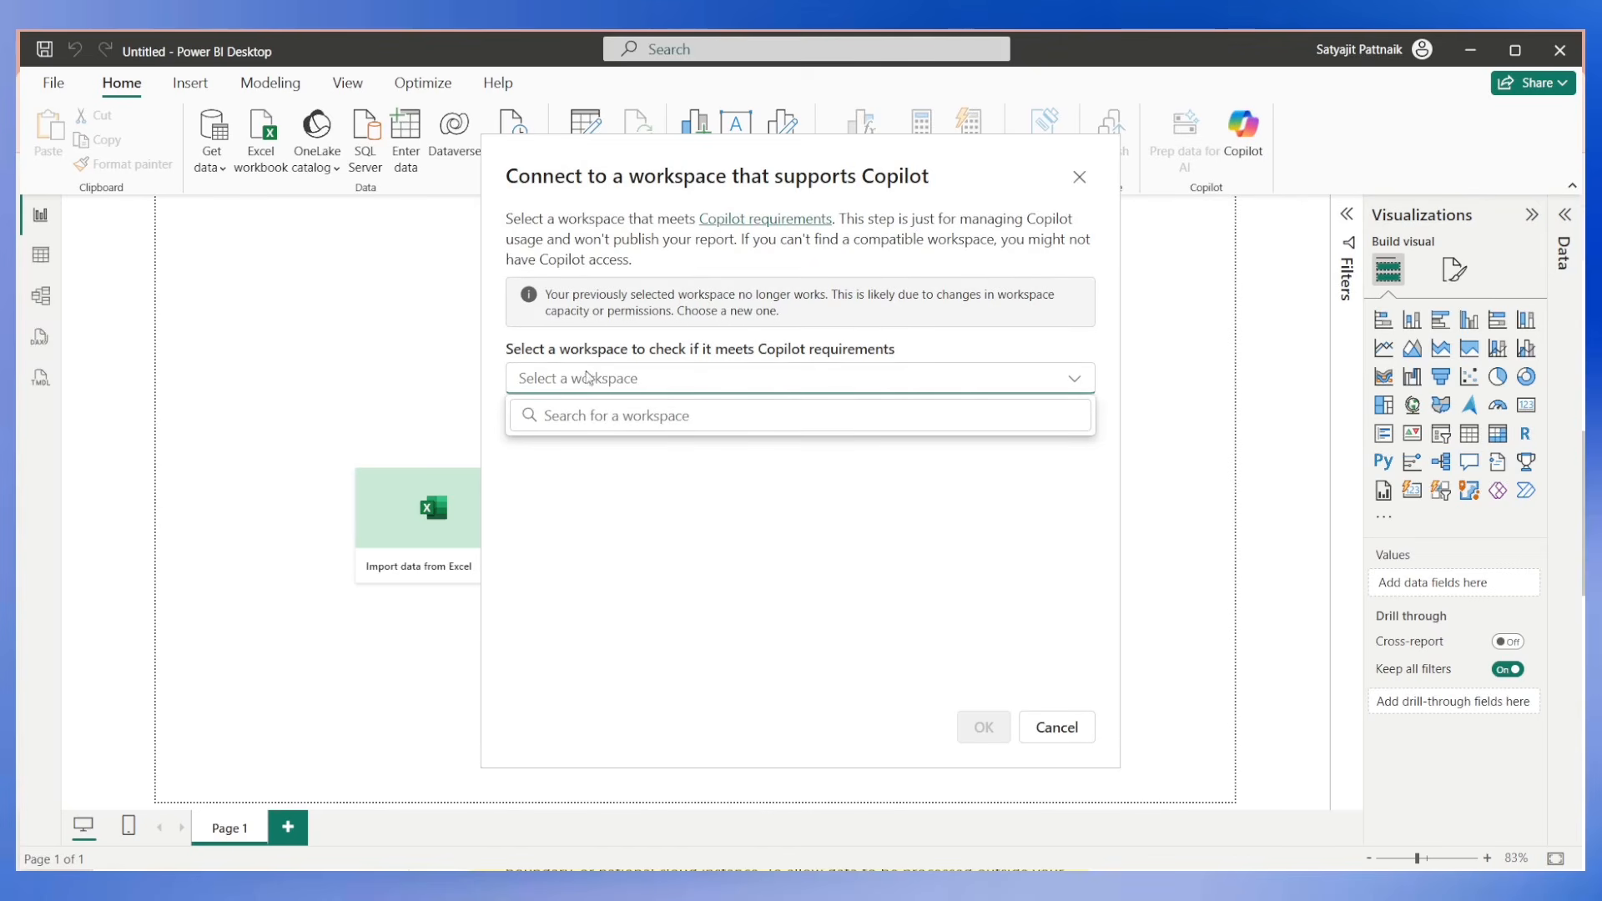
{"action": "left_click", "coordinate": [776, 313]}
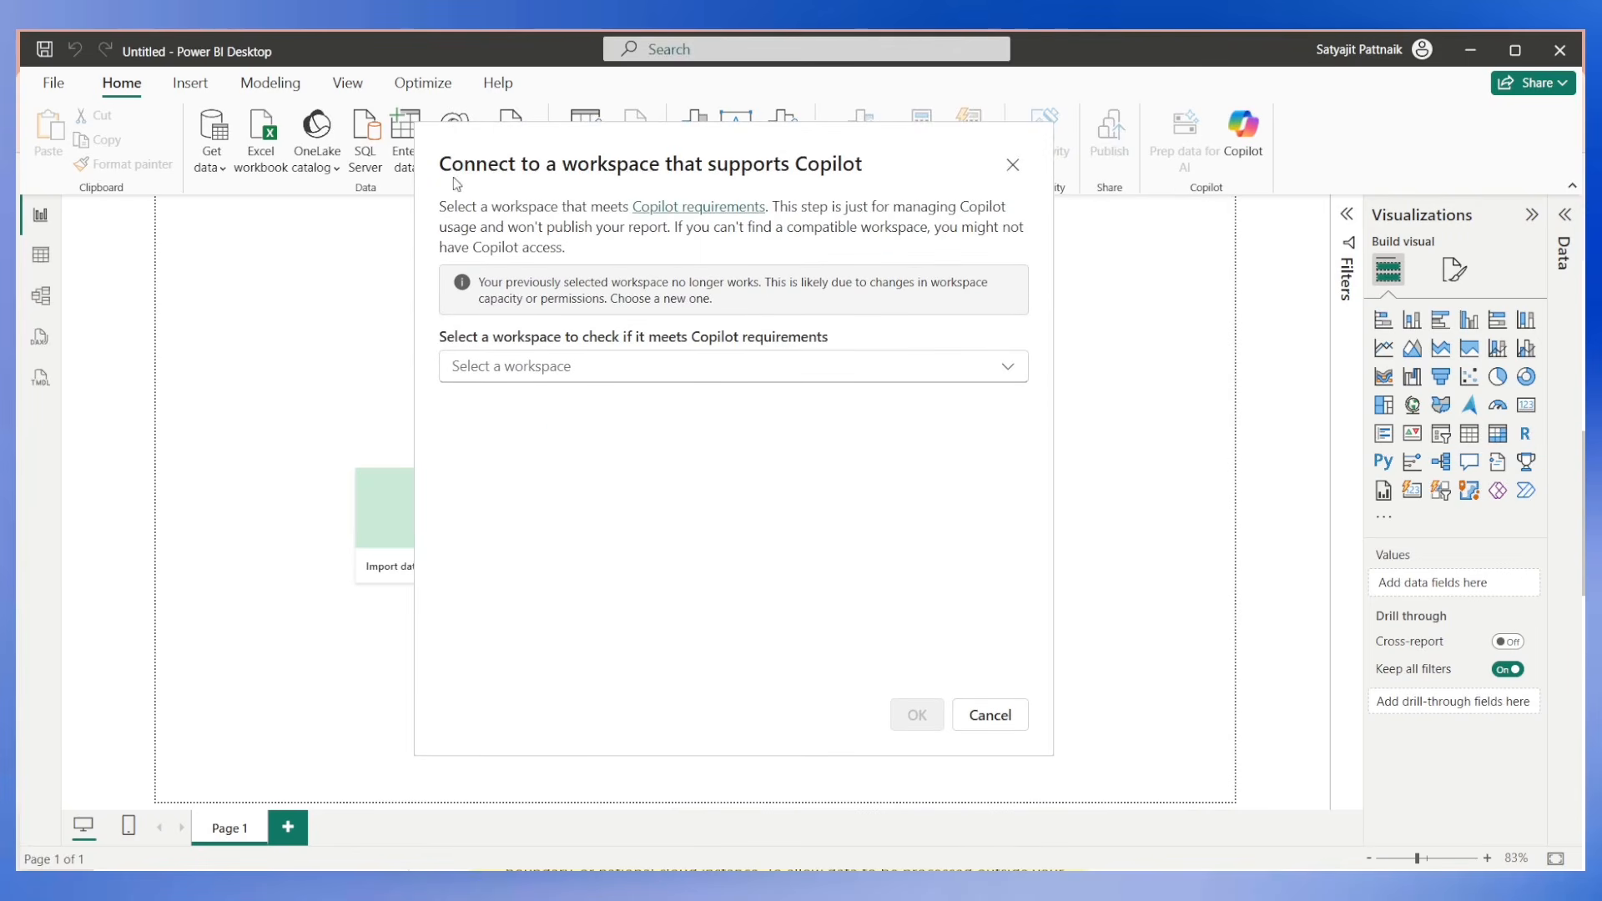
{"action": "left_click", "coordinate": [1012, 170]}
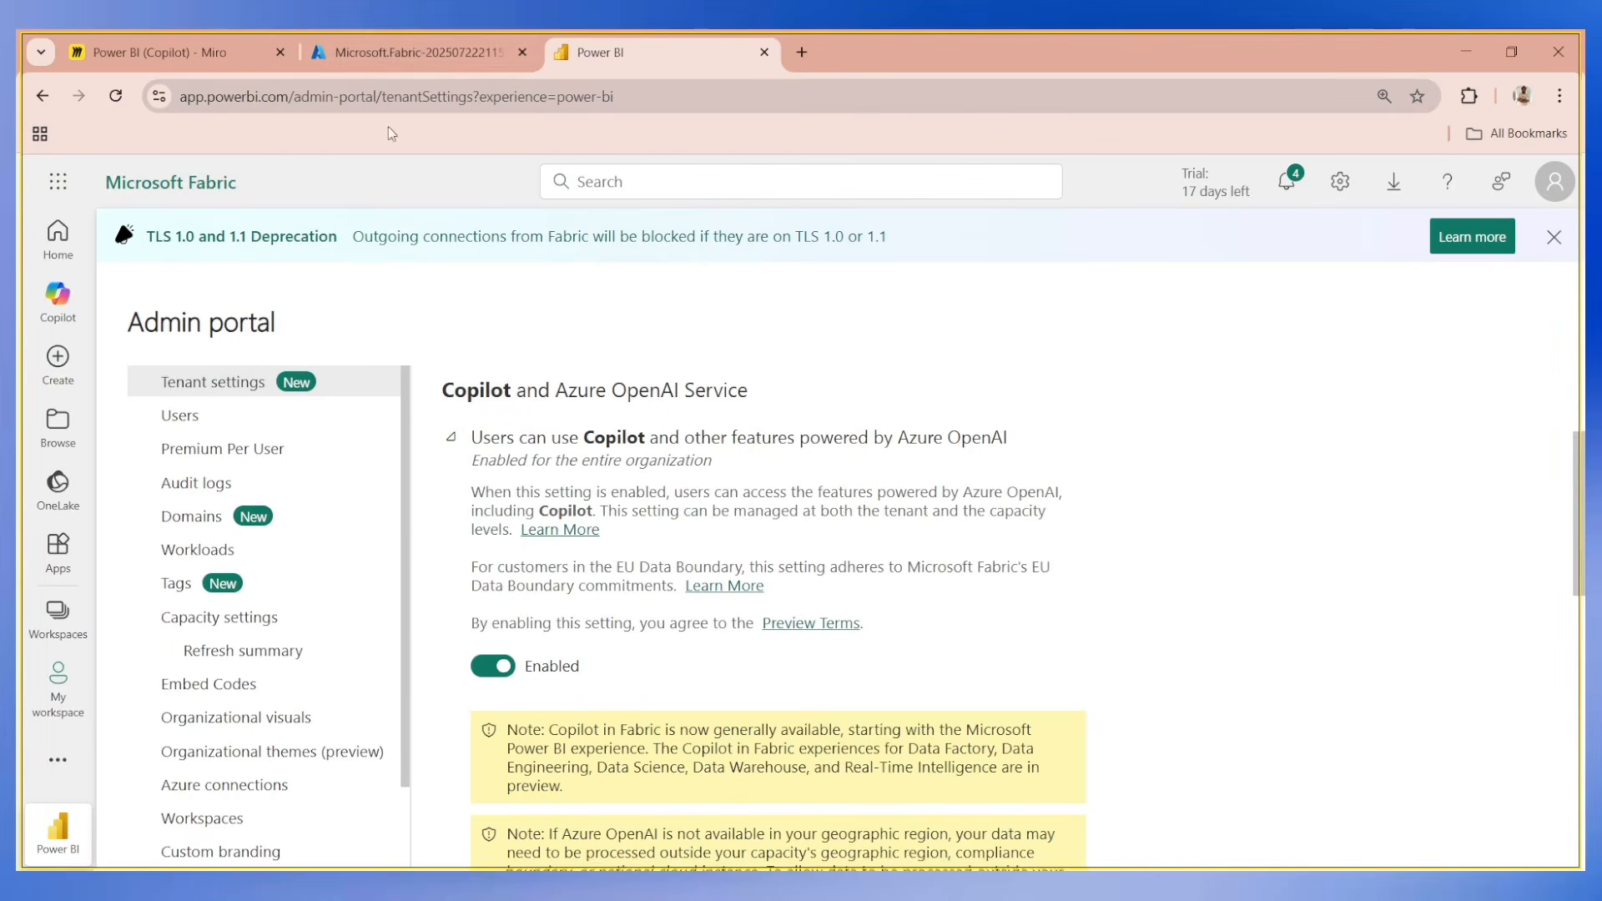
Switch to the browser and open Microsoft Fabric in the tab showing the Power BI admin portal.
{"action": "left_click", "coordinate": [442, 56]}
{"action": "left_click", "coordinate": [615, 55]}
{"action": "left_click", "coordinate": [606, 102]}
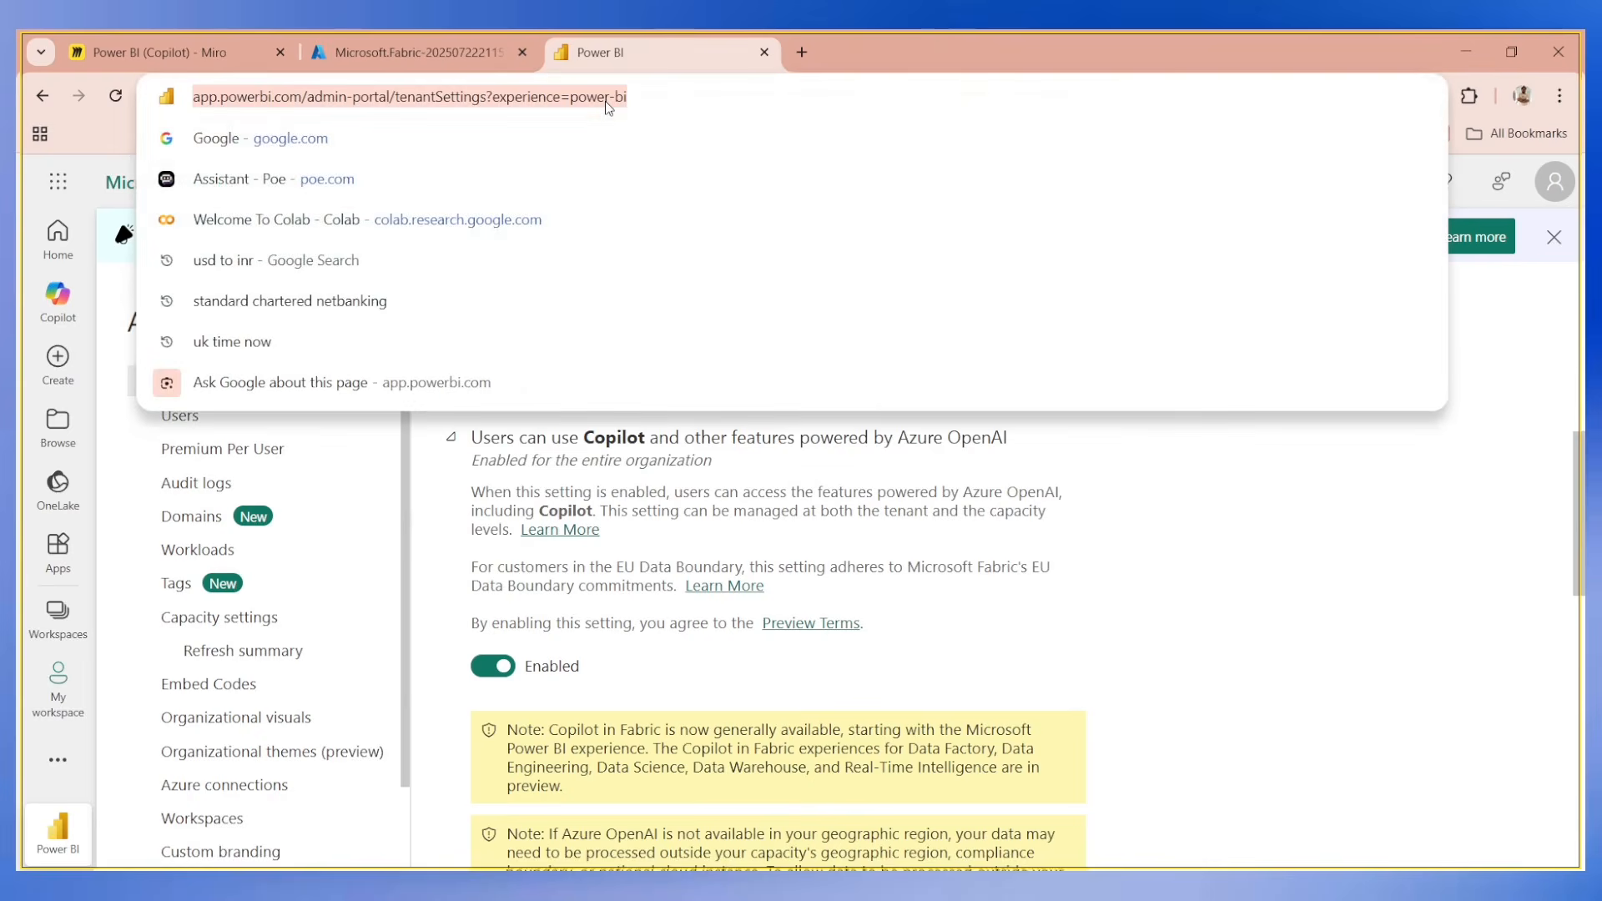
{"action": "type", "text": "app."}
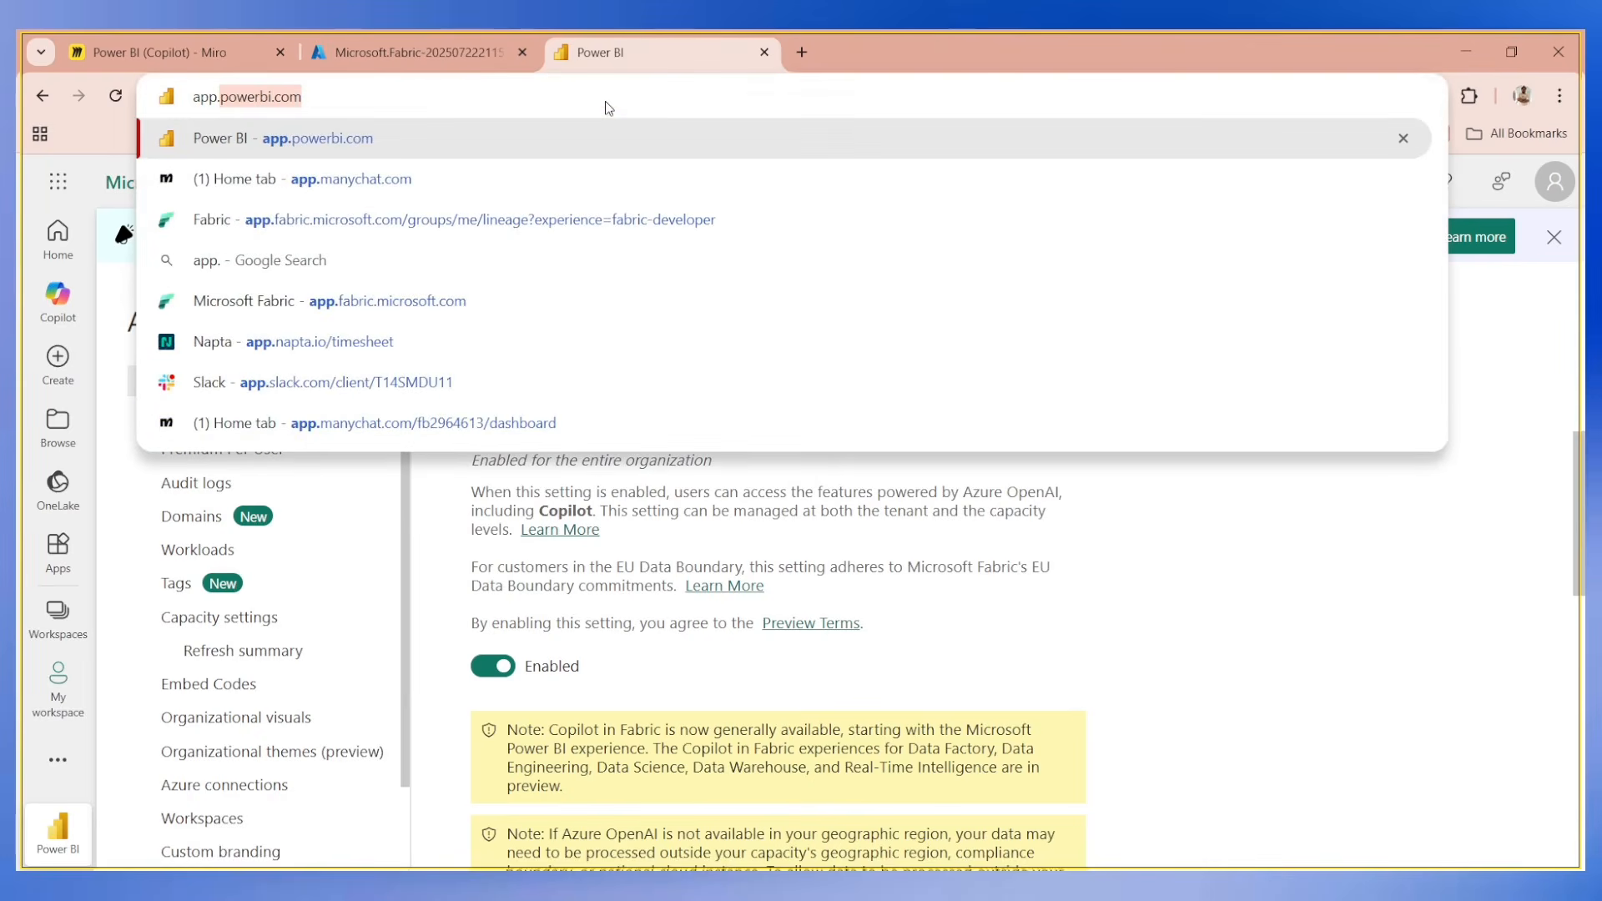
{"action": "type", "text": "fab"}
{"action": "key", "text": "Return"}
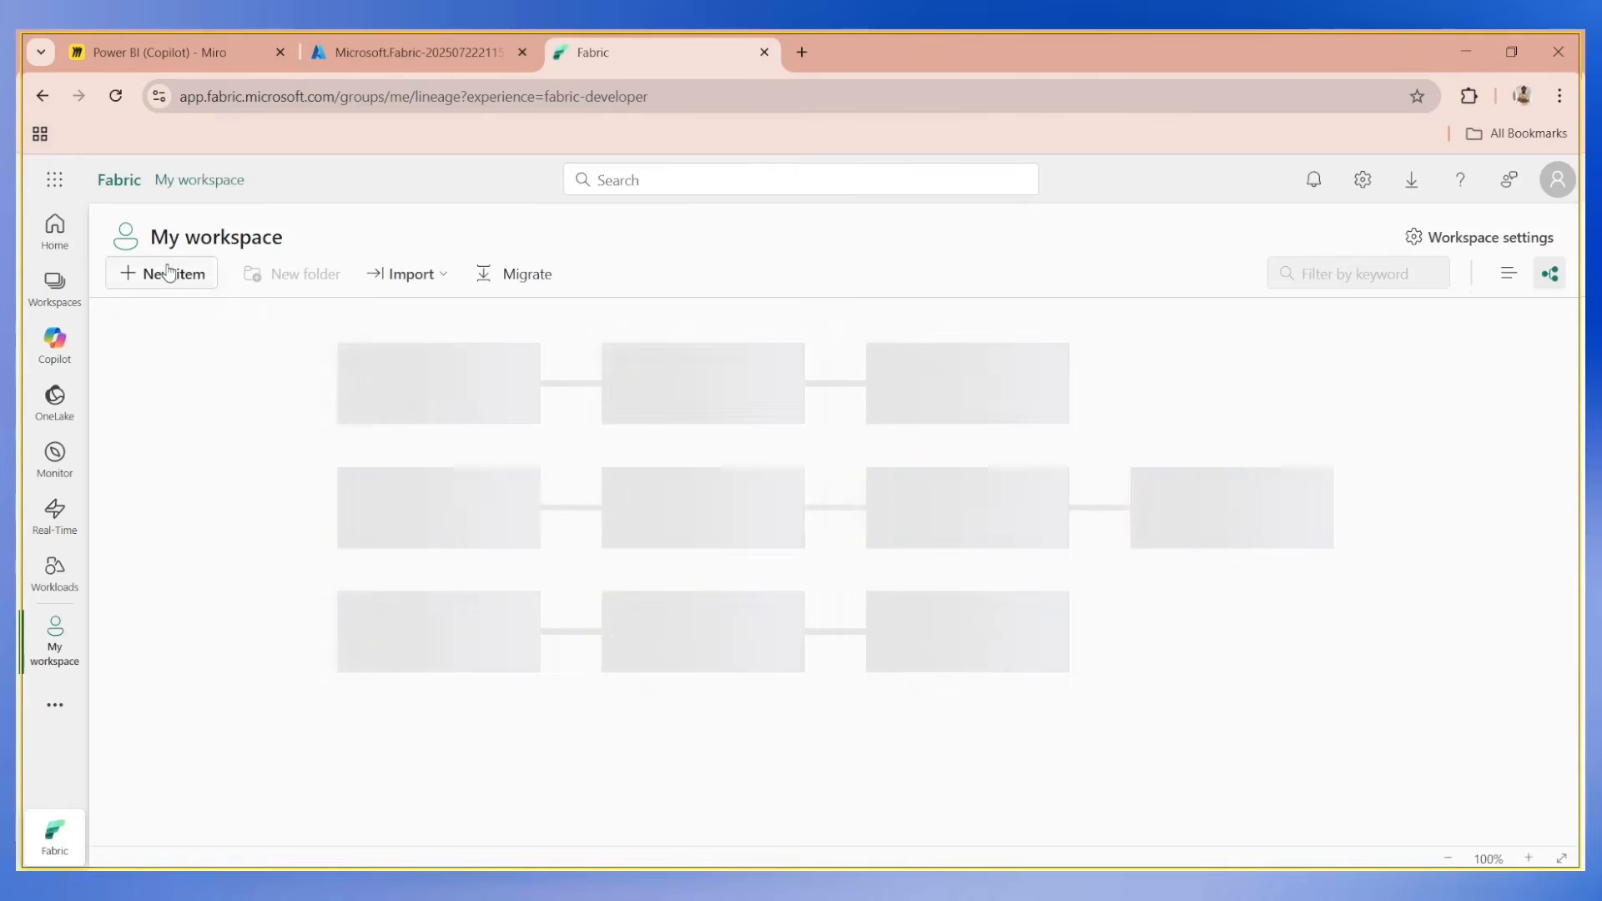
Start a new Fabric workspace named Fabric-testnew and enter Fabric-testnew as its description.
{"action": "left_click", "coordinate": [54, 286]}
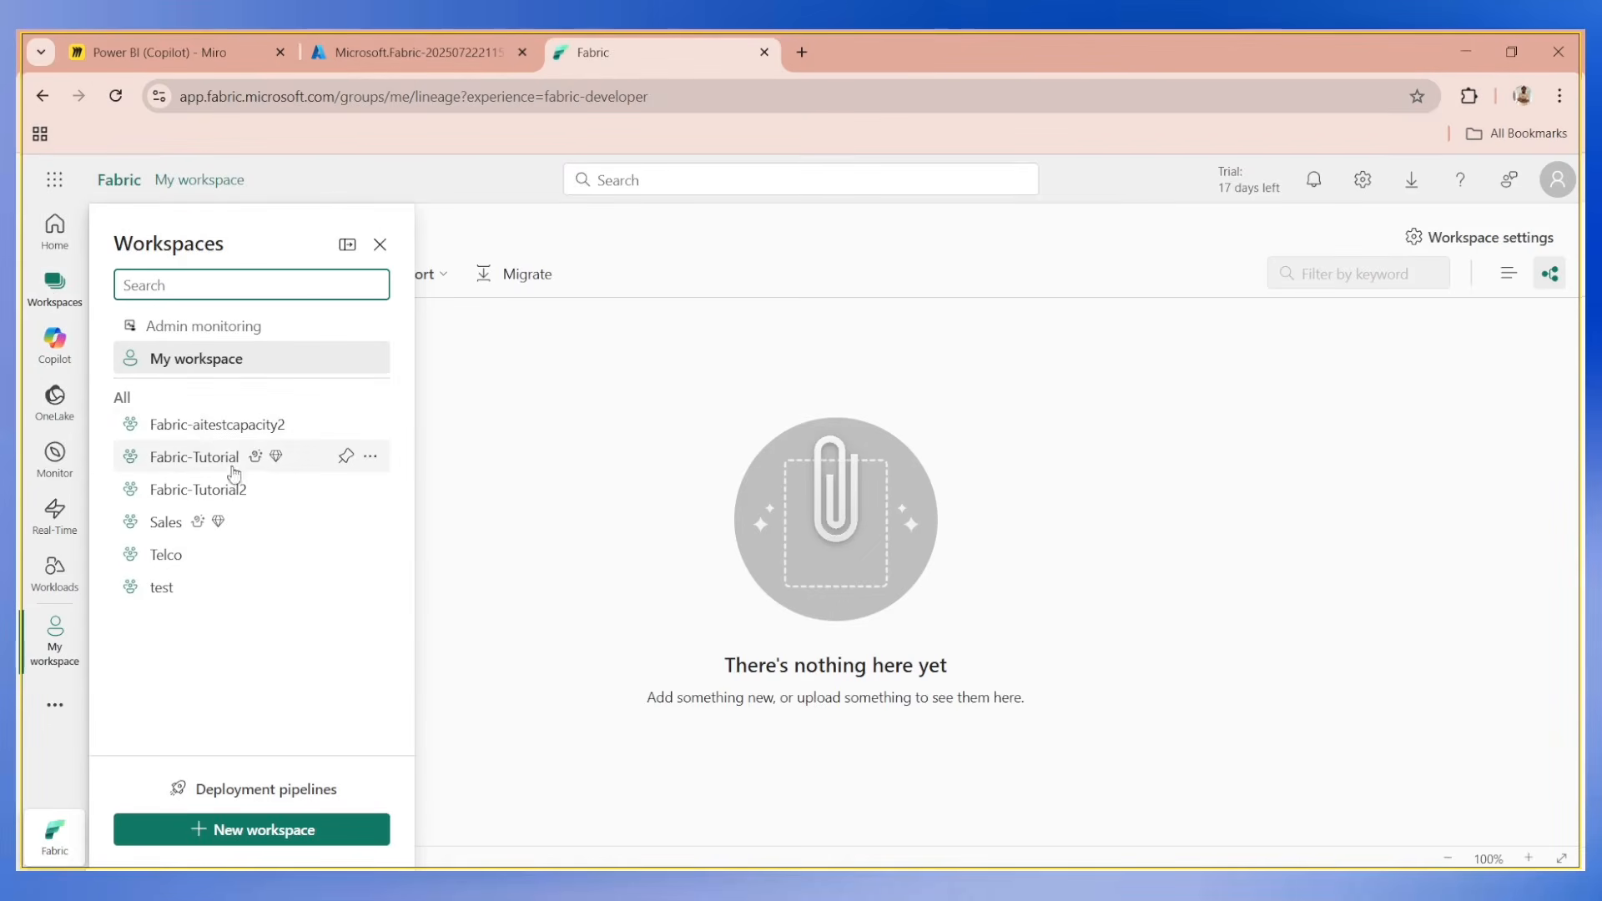
{"action": "left_click", "coordinate": [261, 829]}
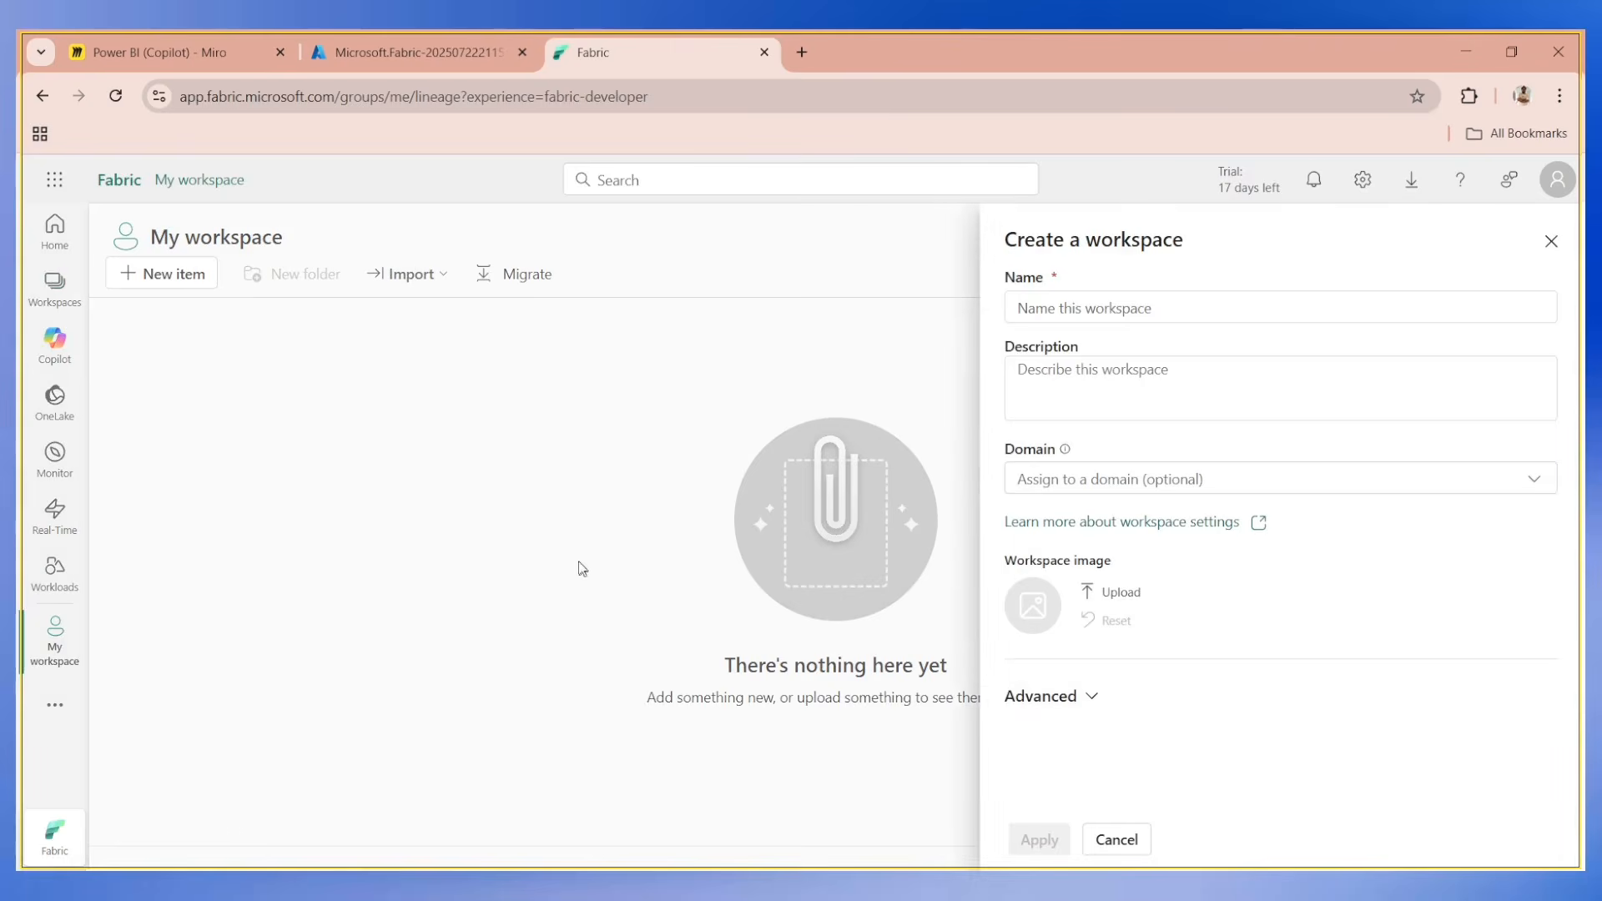
{"action": "type", "text": "Fabric-"}
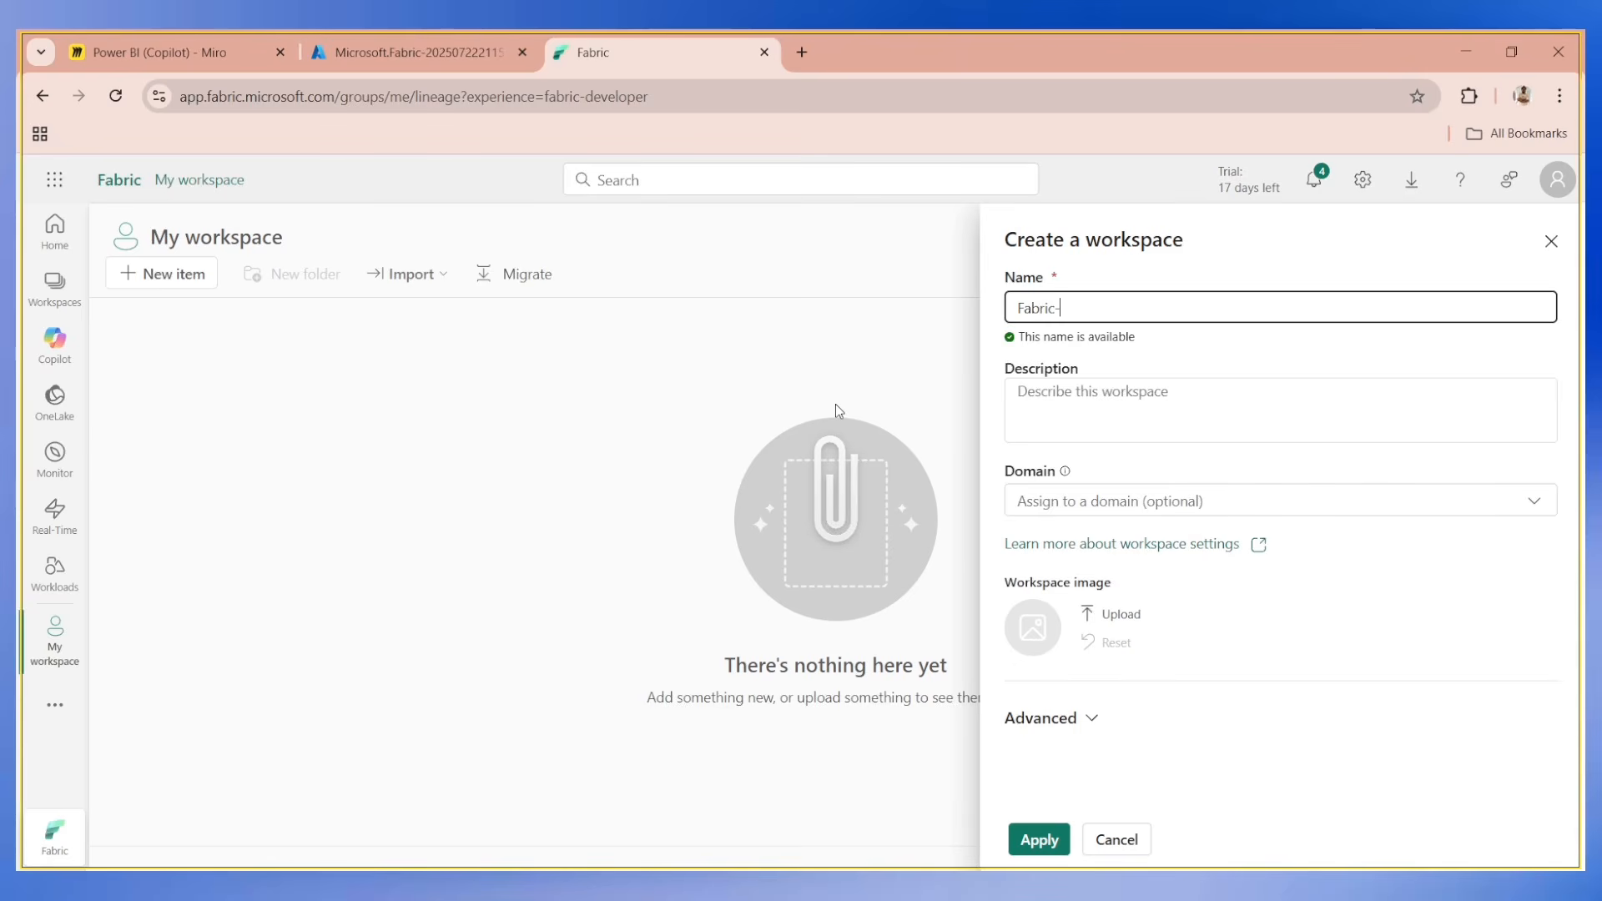
{"action": "type", "text": "testnew"}
{"action": "key", "text": "ctrl+shift+Left"}
{"action": "left_click", "coordinate": [1094, 434]}
{"action": "type", "text": "Fabric-testnew"}
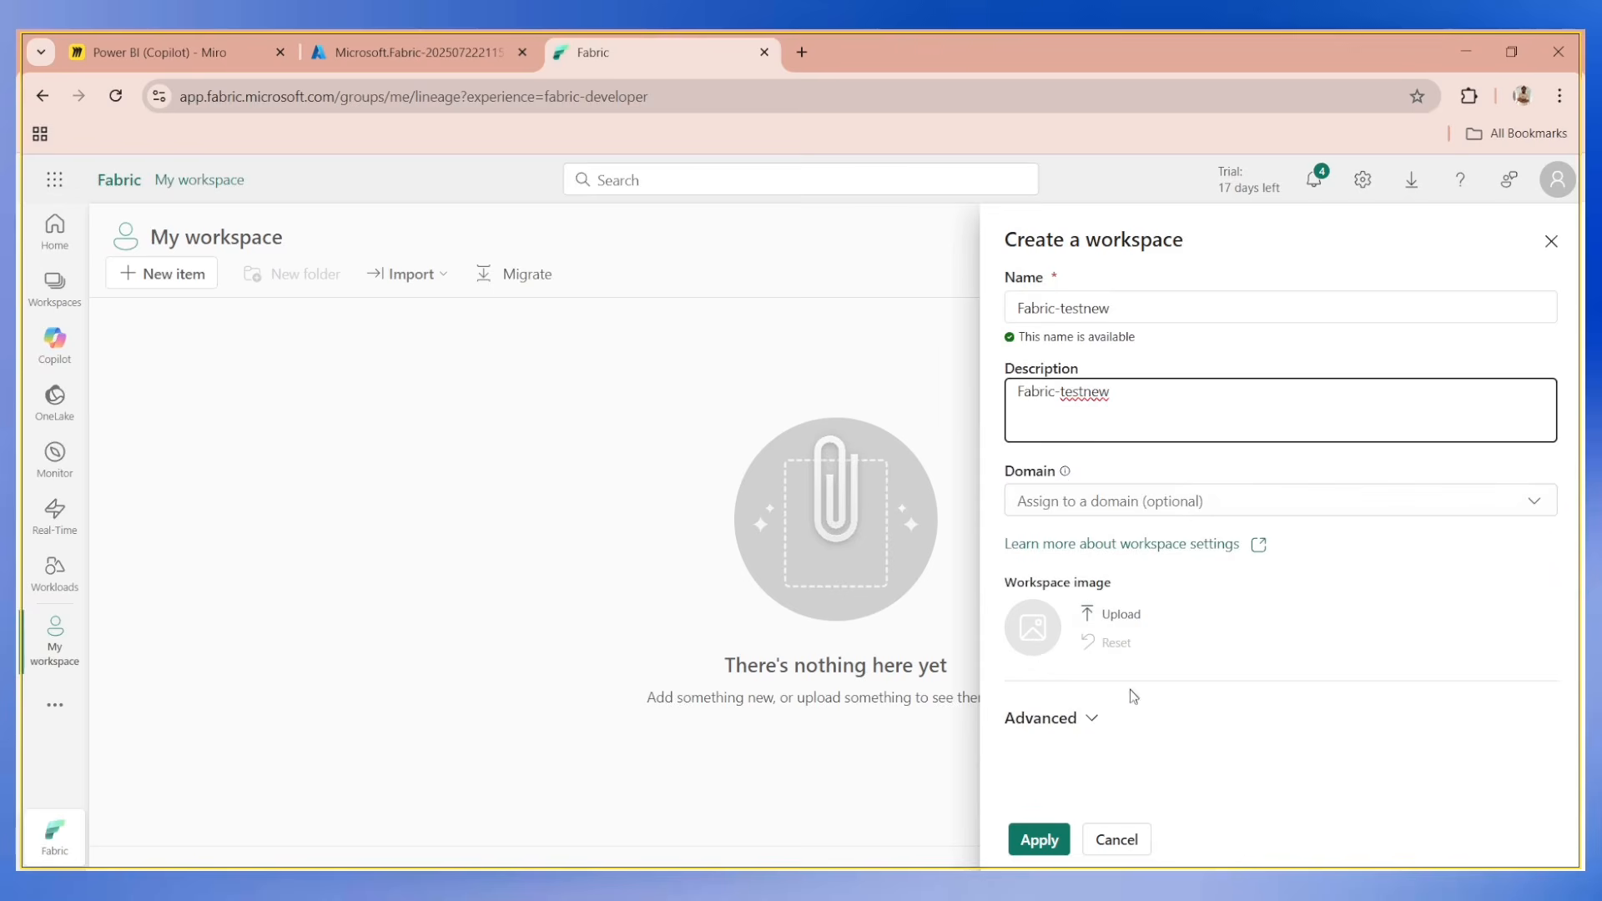
Expand the new workspace's advanced settings, review the license modes, and set the license mode to Fabric capacity.
{"action": "left_click", "coordinate": [1085, 718]}
{"action": "scroll", "coordinate": [1094, 626], "scroll_direction": "down", "scroll_amount": 5}
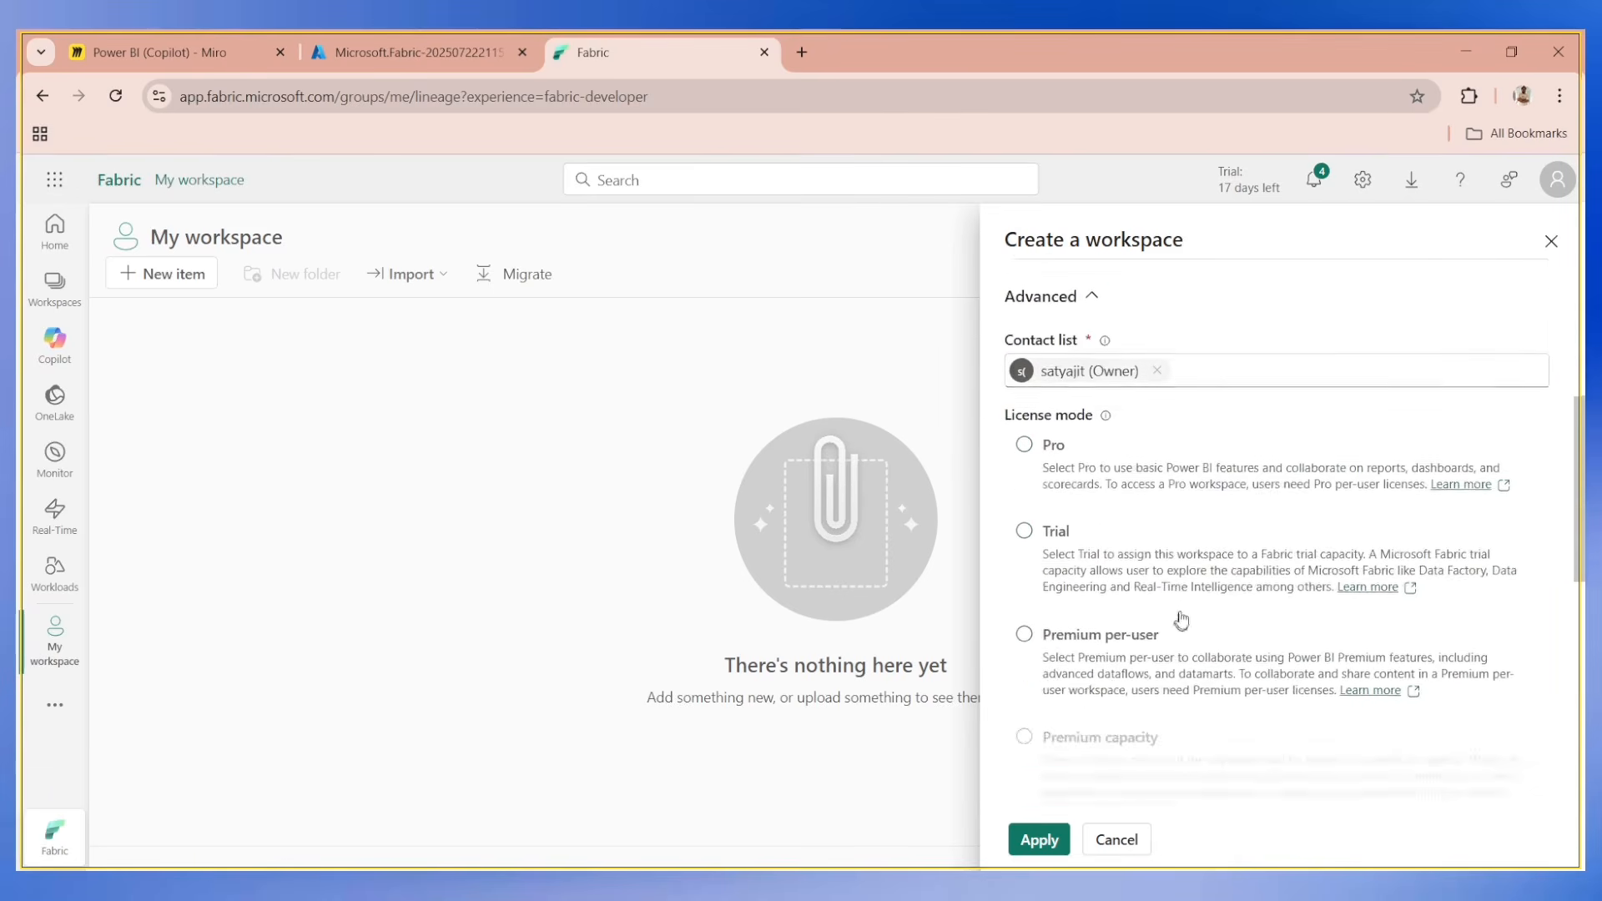
{"action": "scroll", "coordinate": [1165, 493], "scroll_direction": "up", "scroll_amount": 2}
{"action": "scroll", "coordinate": [1162, 501], "scroll_direction": "down", "scroll_amount": 4}
{"action": "scroll", "coordinate": [1109, 476], "scroll_direction": "up", "scroll_amount": 2}
{"action": "left_click", "coordinate": [1025, 359]}
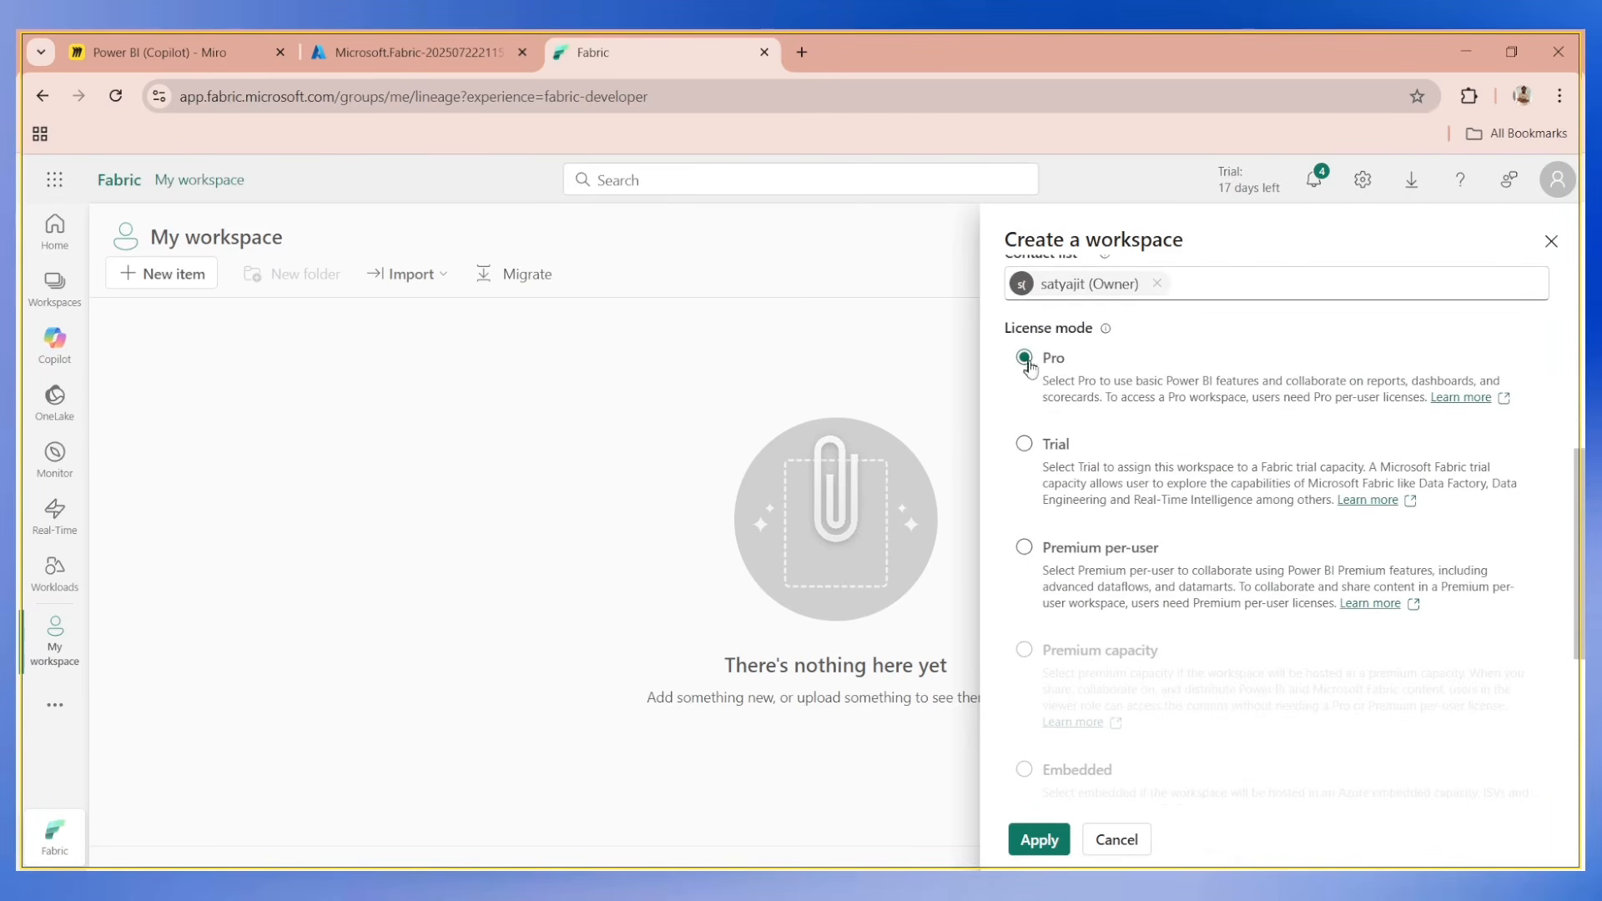
{"action": "scroll", "coordinate": [1180, 468], "scroll_direction": "down", "scroll_amount": 2}
{"action": "scroll", "coordinate": [1179, 500], "scroll_direction": "up", "scroll_amount": 2}
{"action": "scroll", "coordinate": [1154, 536], "scroll_direction": "down", "scroll_amount": 4}
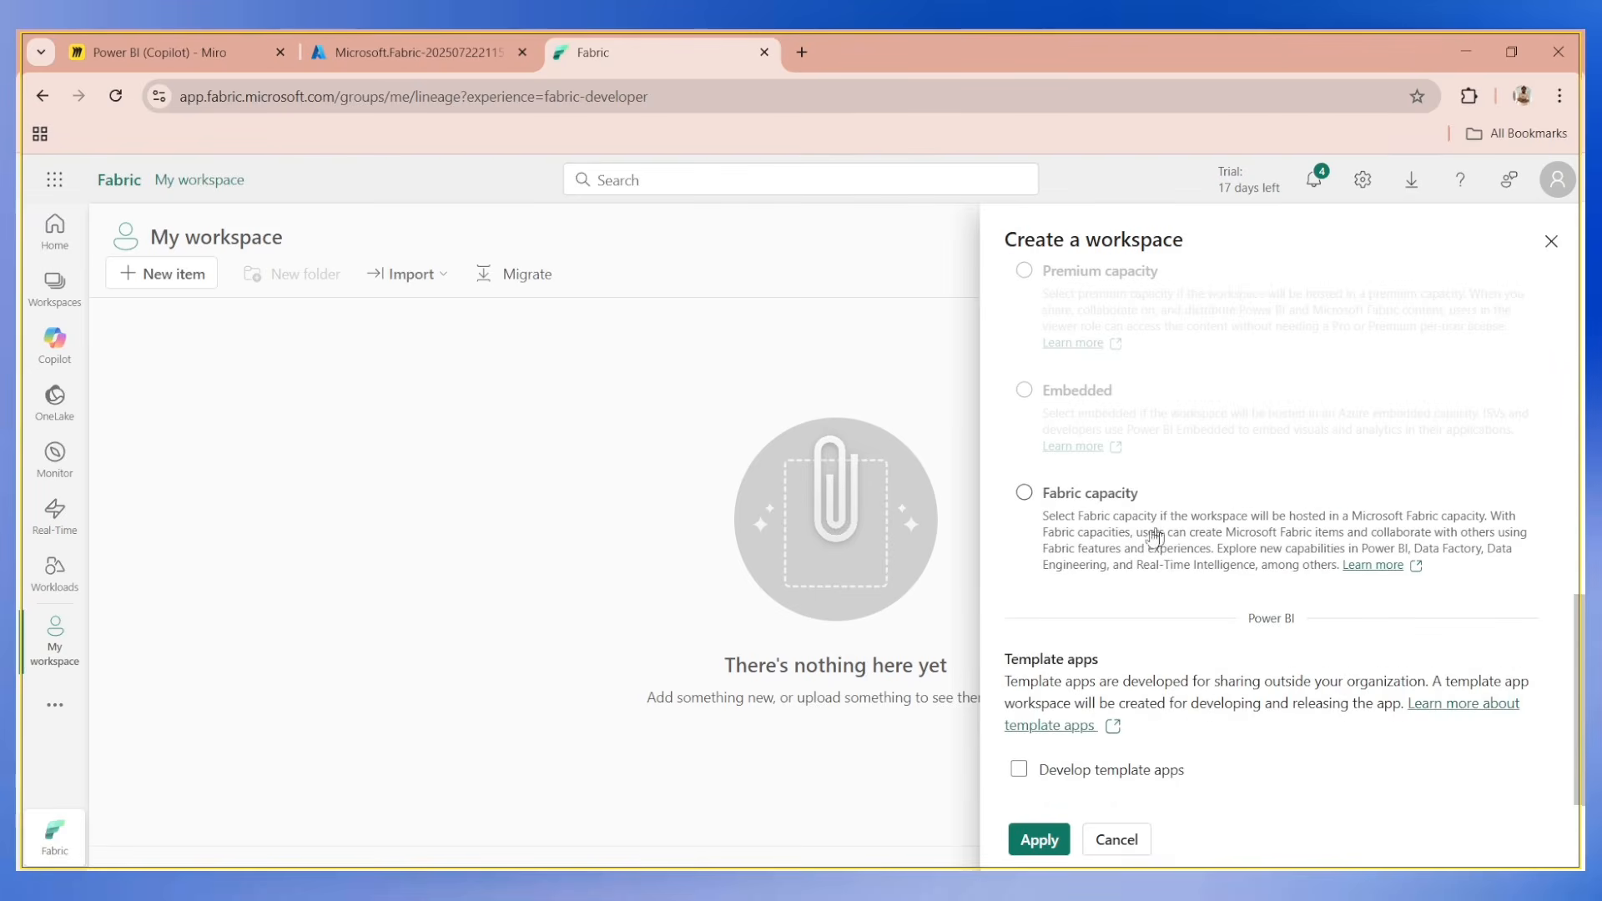
{"action": "scroll", "coordinate": [1151, 557], "scroll_direction": "up", "scroll_amount": 2}
{"action": "scroll", "coordinate": [1160, 596], "scroll_direction": "down", "scroll_amount": 2}
{"action": "left_click", "coordinate": [1024, 492]}
{"action": "scroll", "coordinate": [1164, 584], "scroll_direction": "down", "scroll_amount": 1}
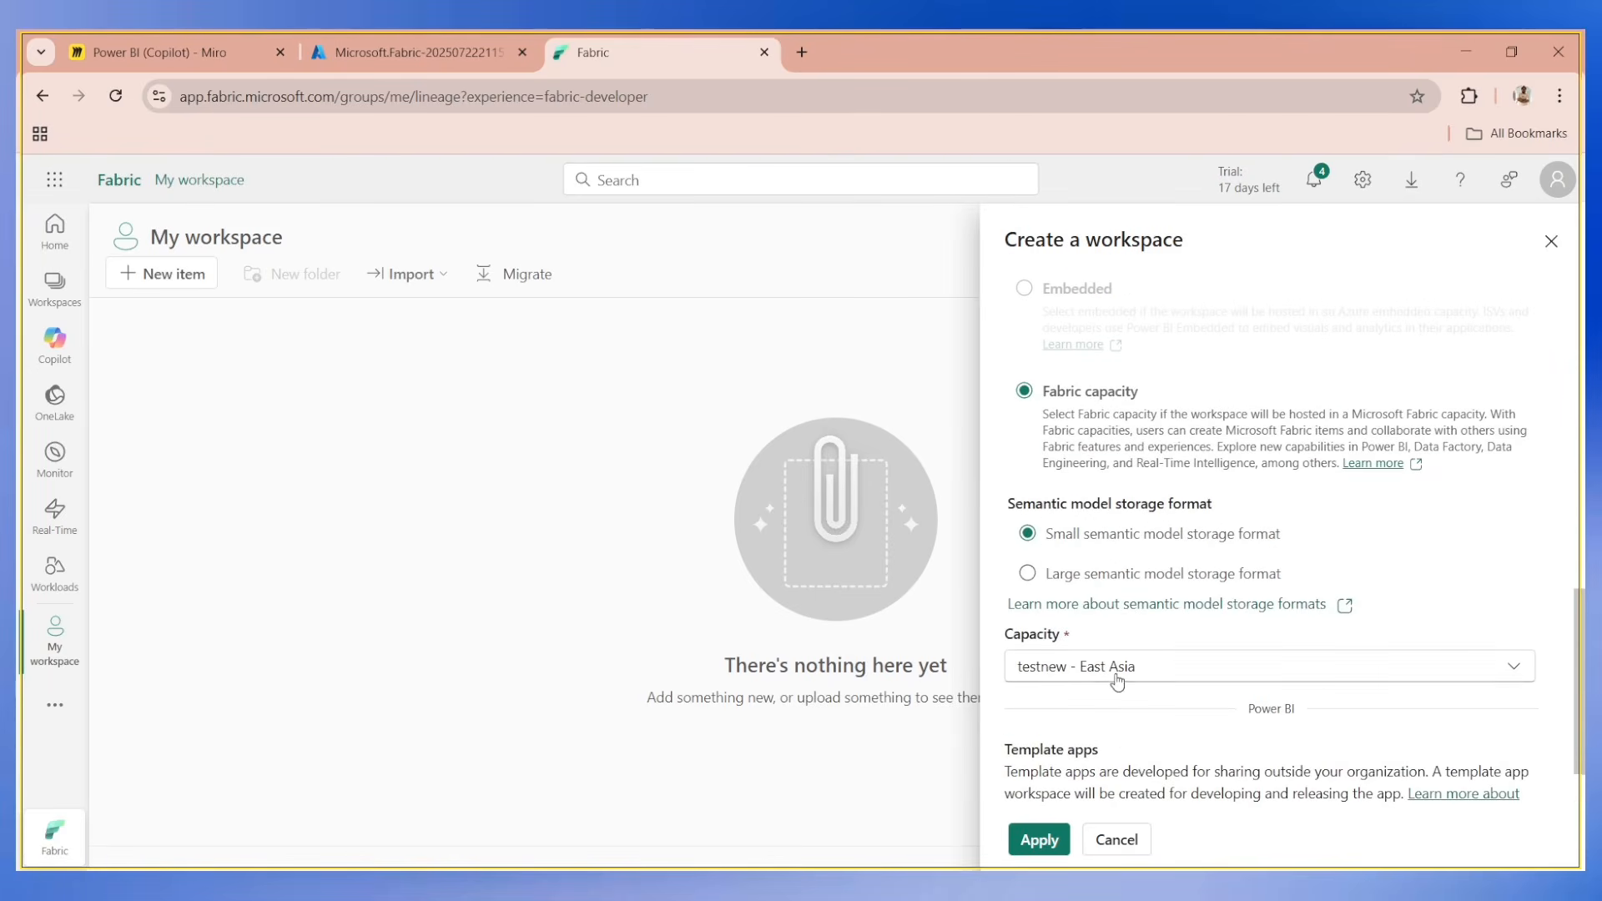
Assign the testnew - East Asia capacity to the workspace and create it.
{"action": "left_click", "coordinate": [1080, 677]}
{"action": "left_click", "coordinate": [1078, 705]}
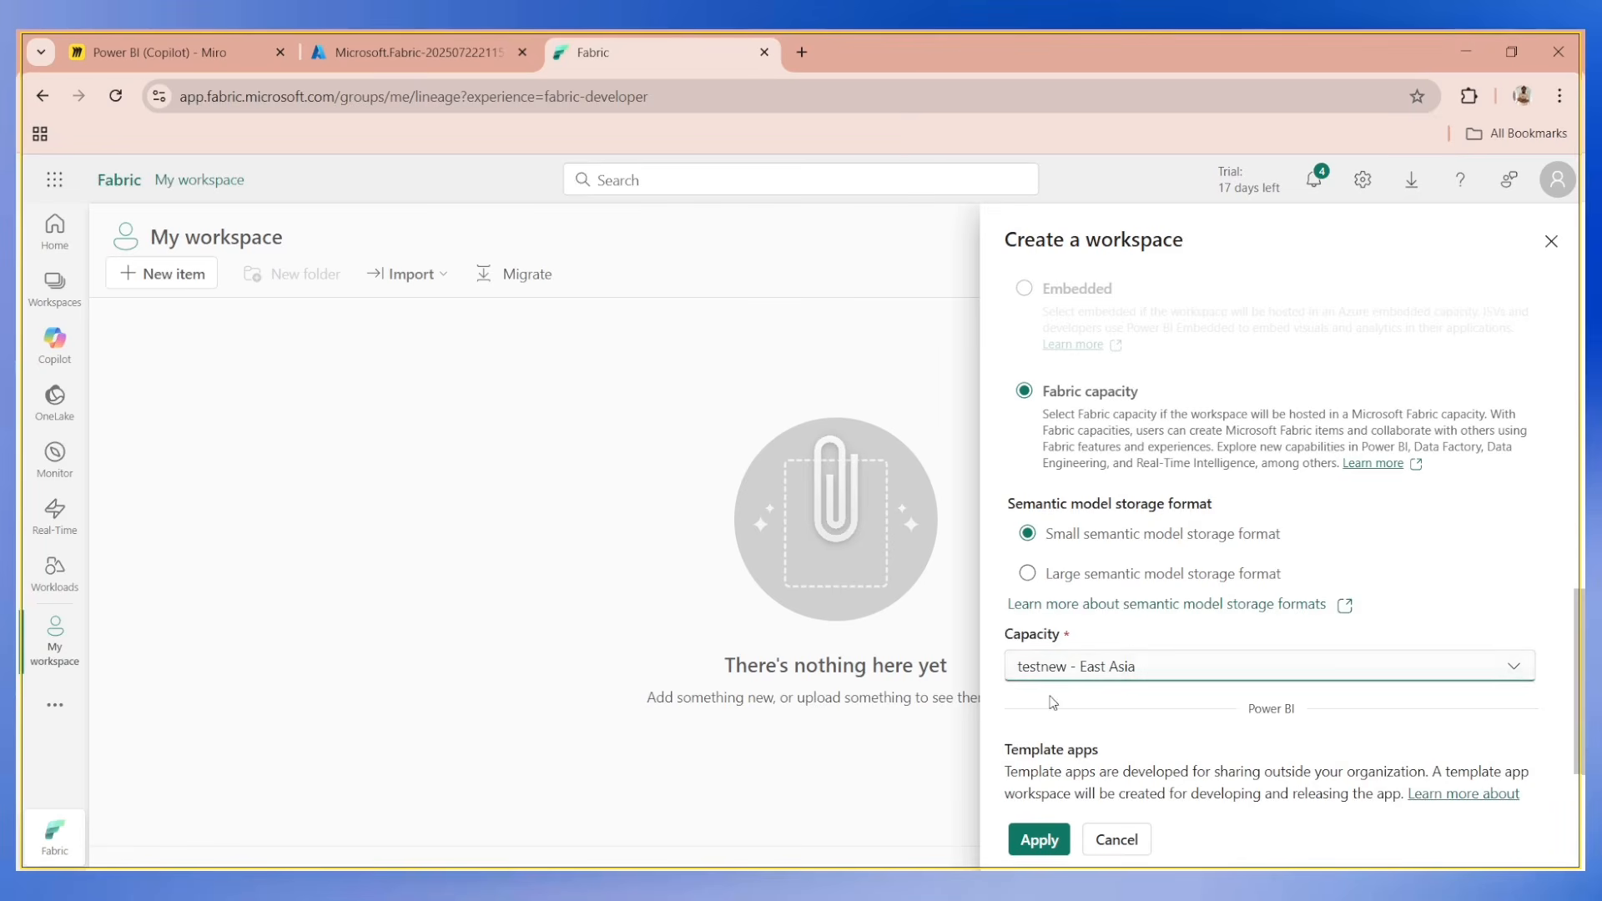
{"action": "left_click", "coordinate": [1039, 839]}
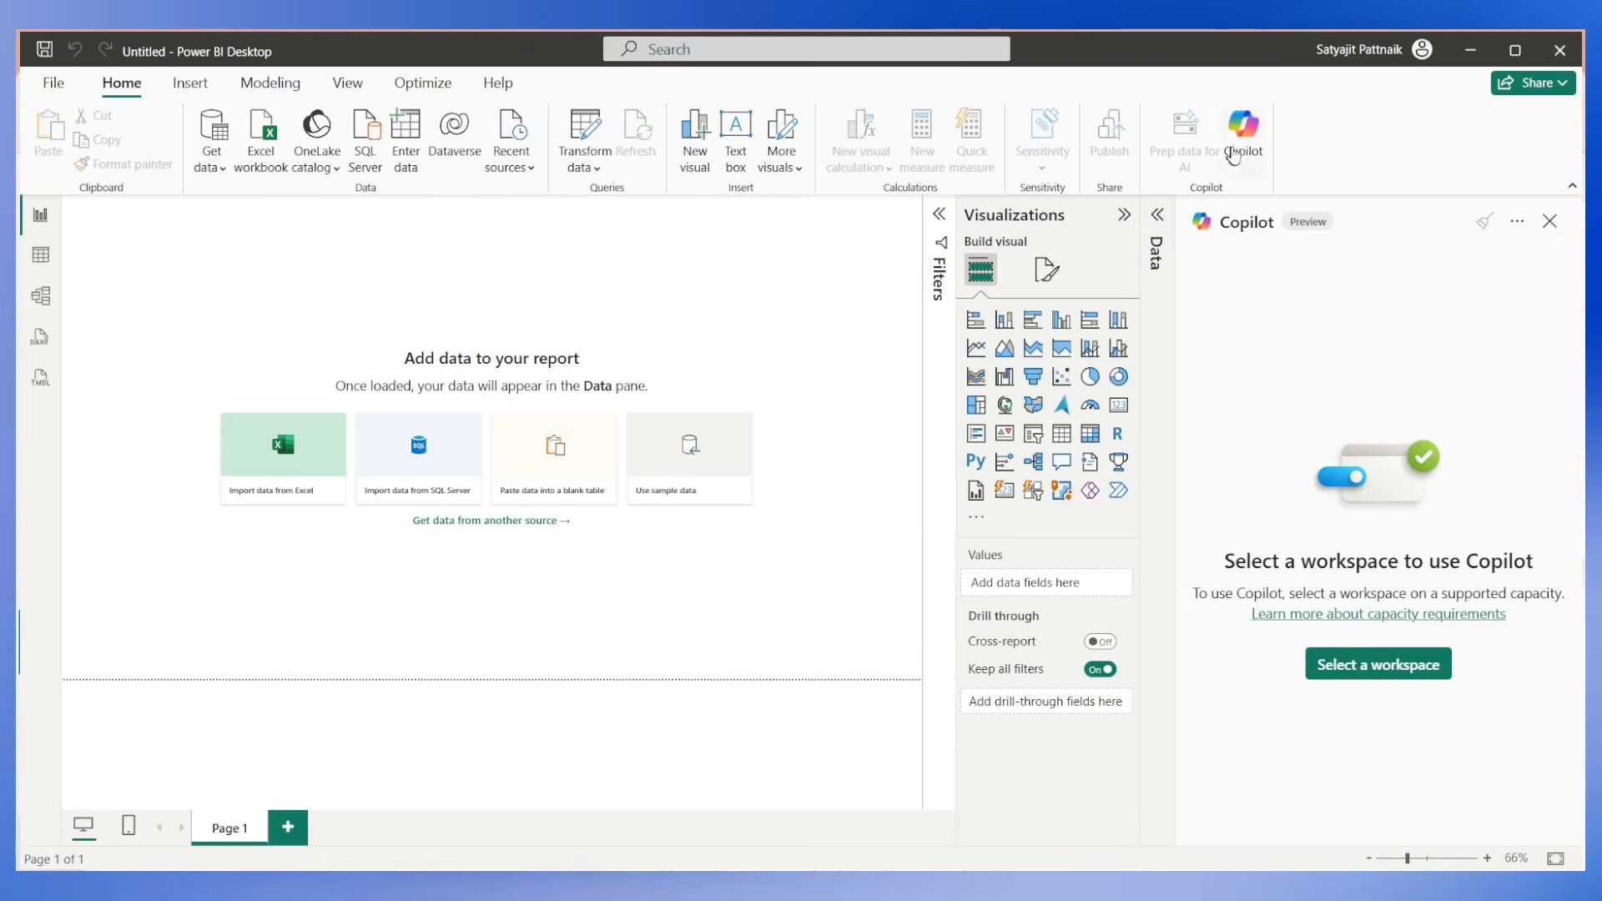
Switch to Power BI Desktop and connect Copilot to the Fabric-testnew workspace.
{"action": "left_click", "coordinate": [1233, 155]}
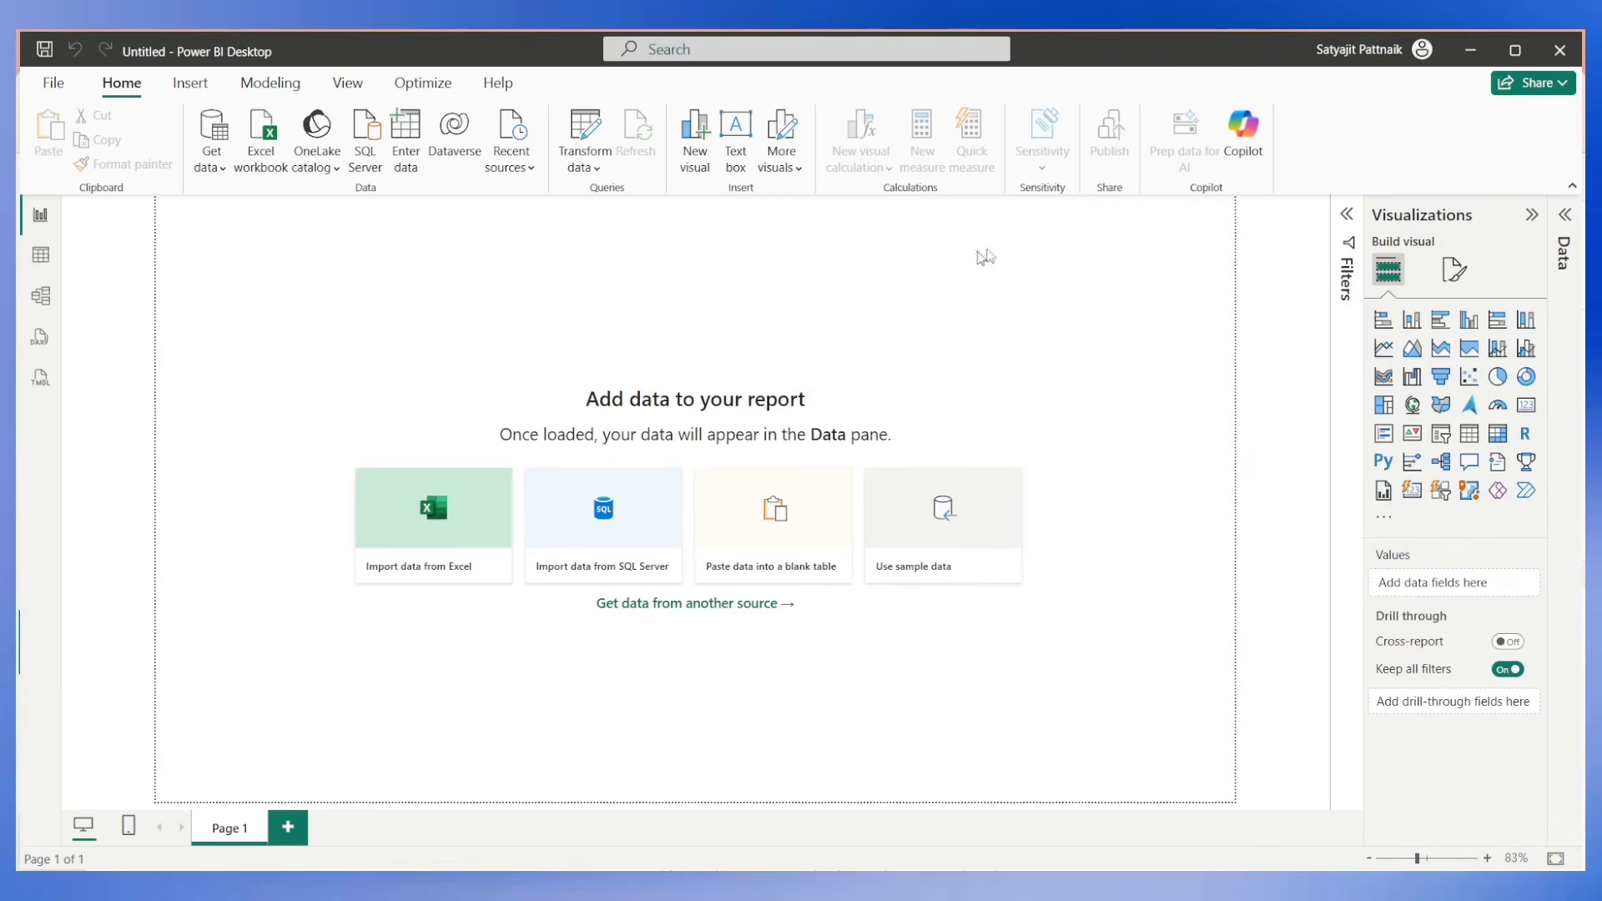
{"action": "left_click", "coordinate": [1243, 150]}
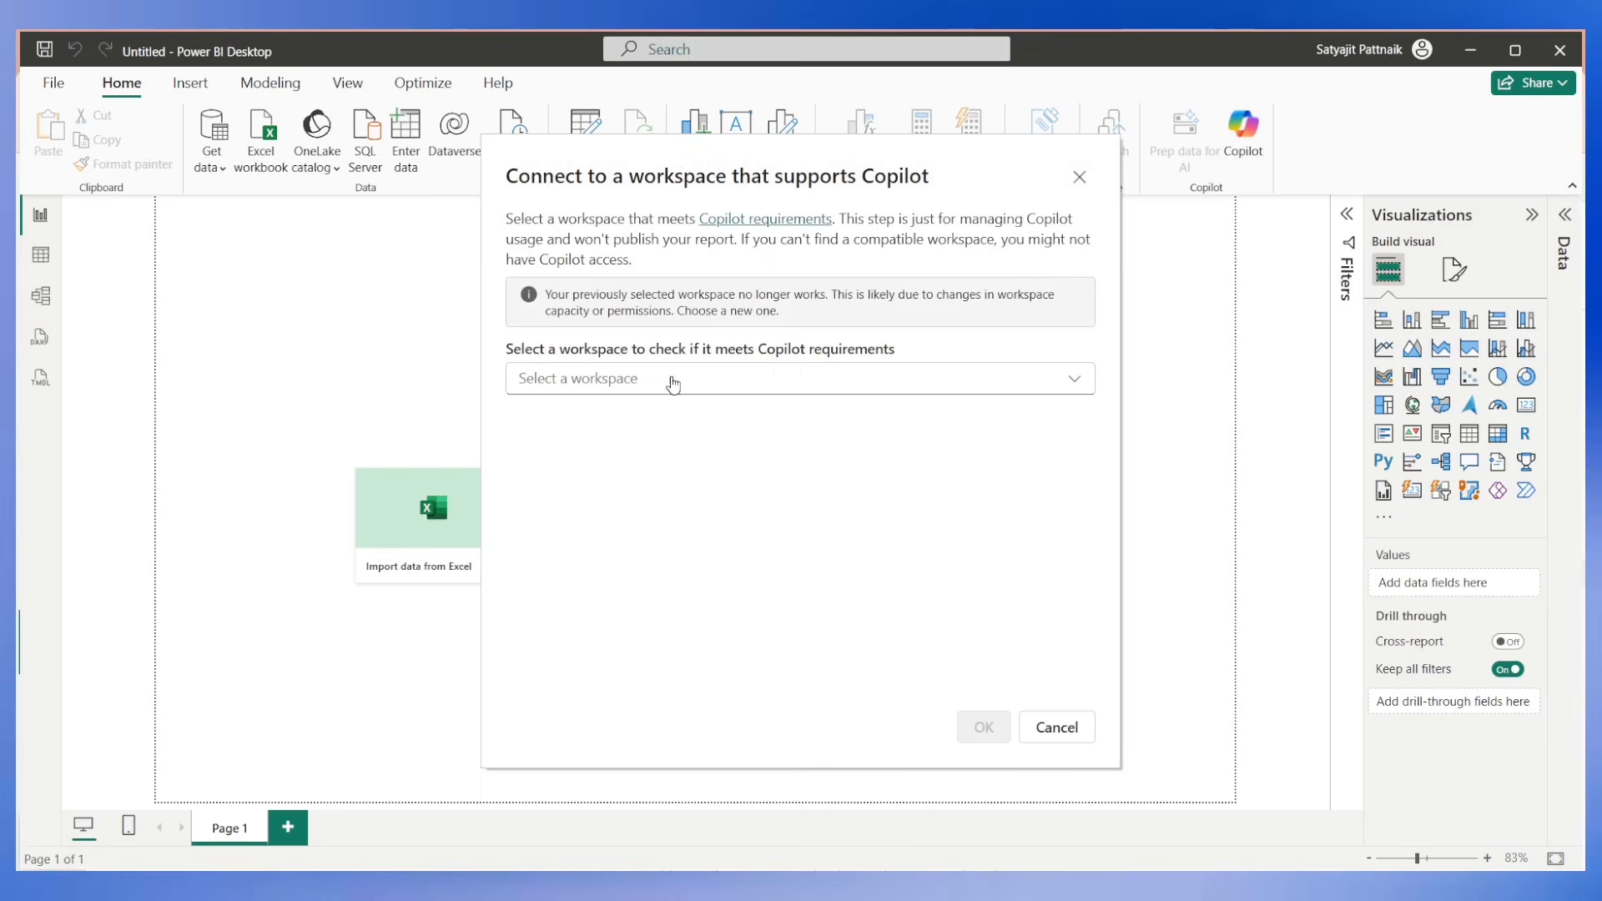
{"action": "left_click", "coordinate": [674, 383]}
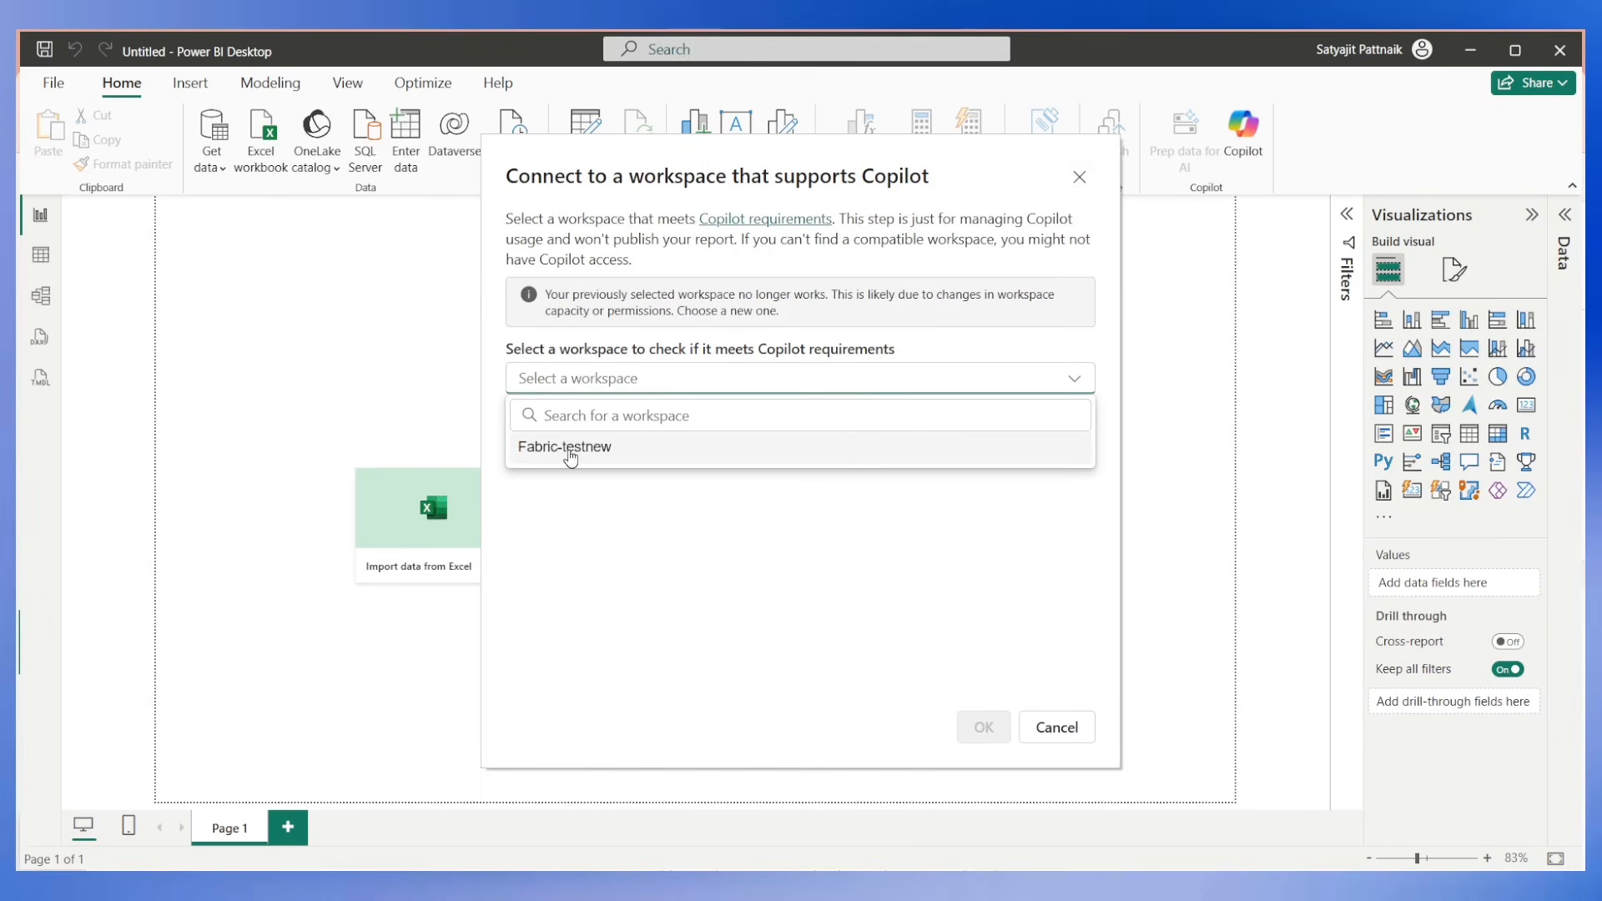
{"action": "left_click", "coordinate": [571, 448]}
{"action": "left_click", "coordinate": [978, 729]}
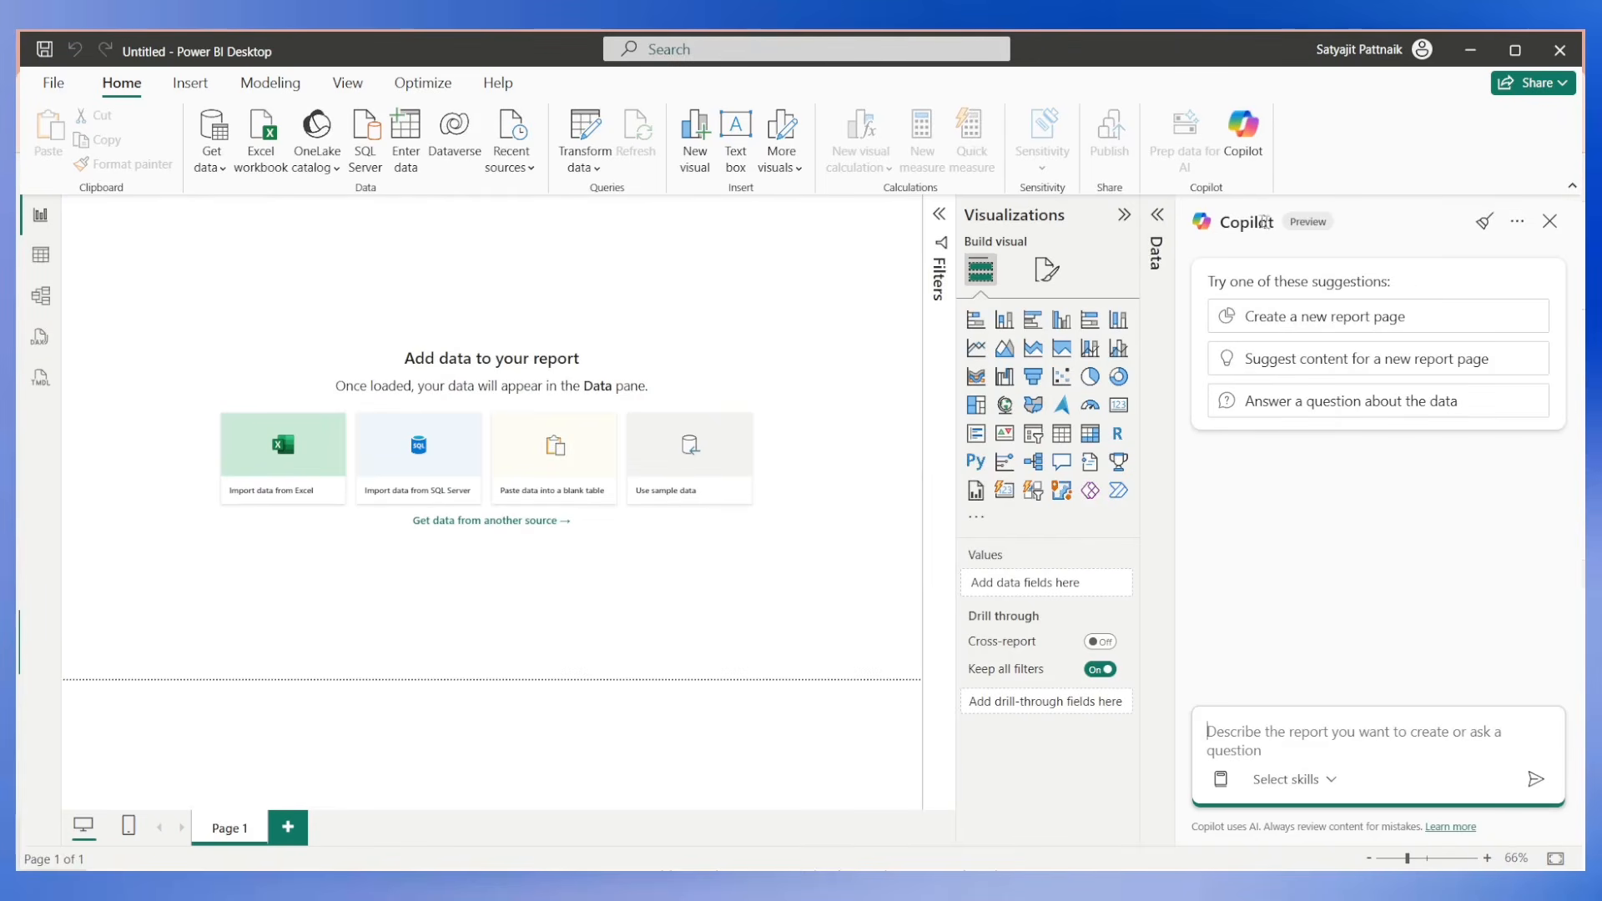
{"action": "left_click_drag", "start_coordinate": [1223, 221], "coordinate": [1275, 224]}
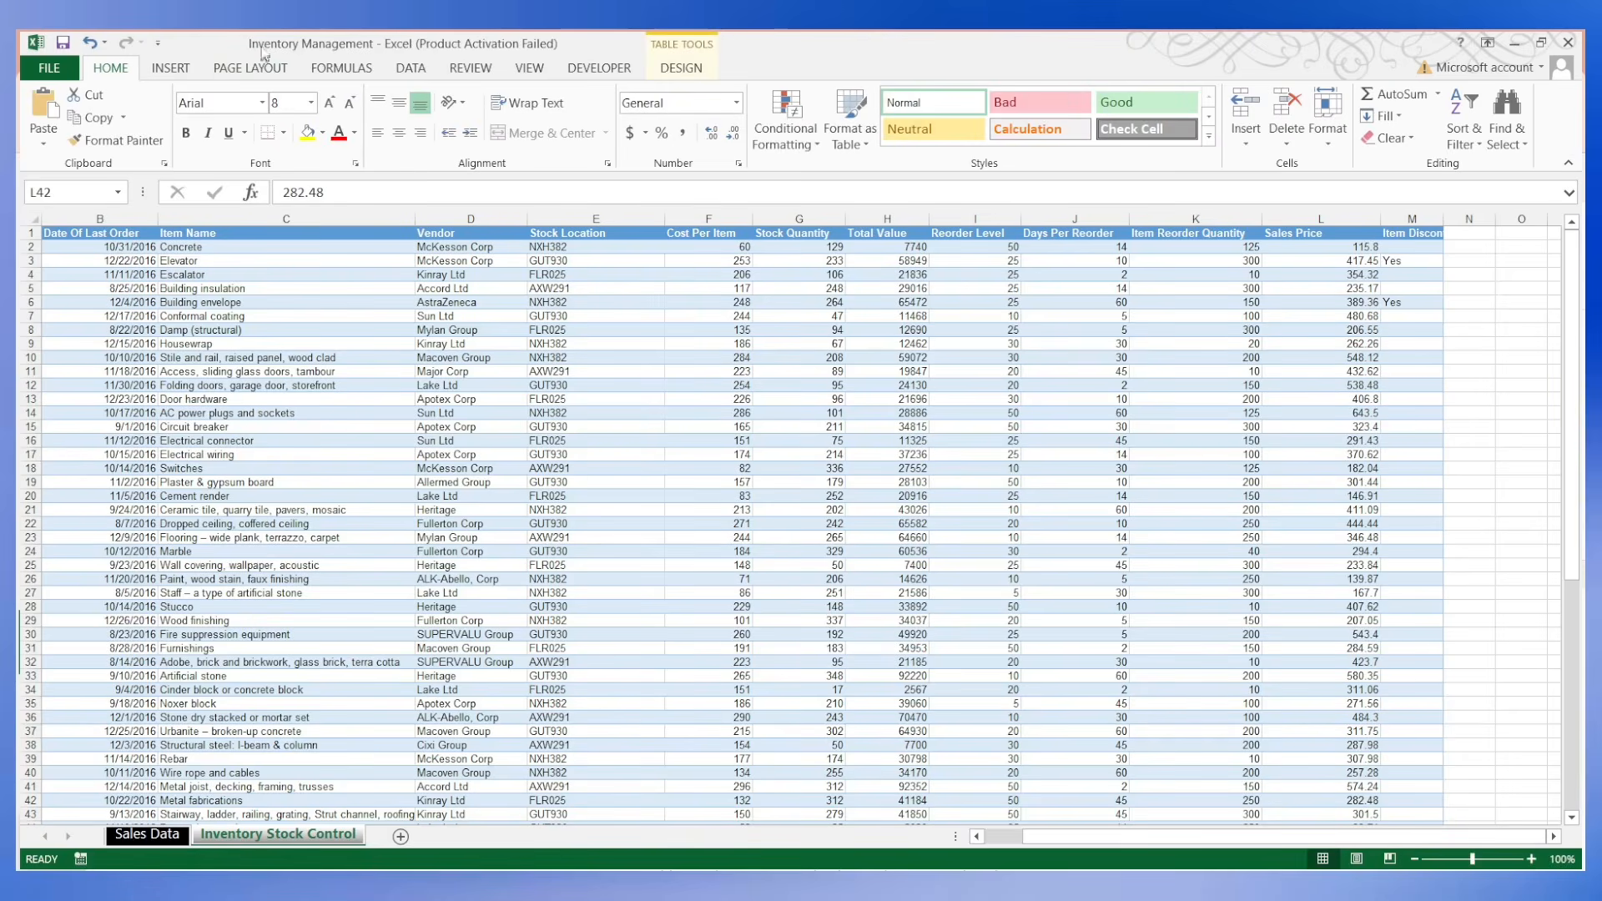
{"action": "left_click", "coordinate": [1515, 42]}
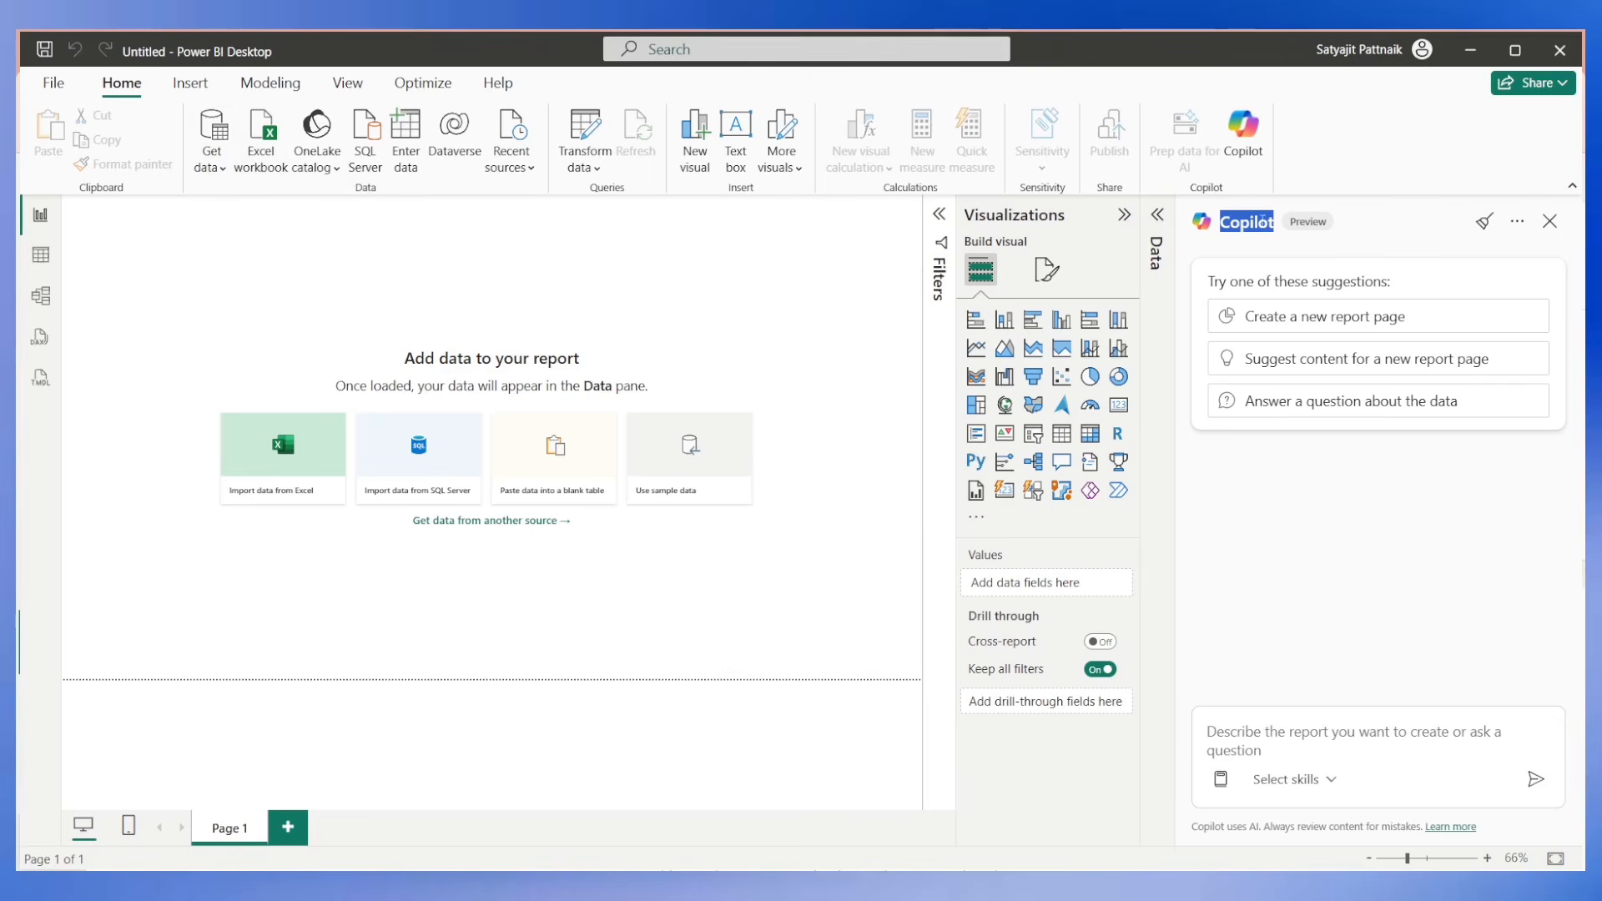
{"action": "double_click", "coordinate": [650, 312]}
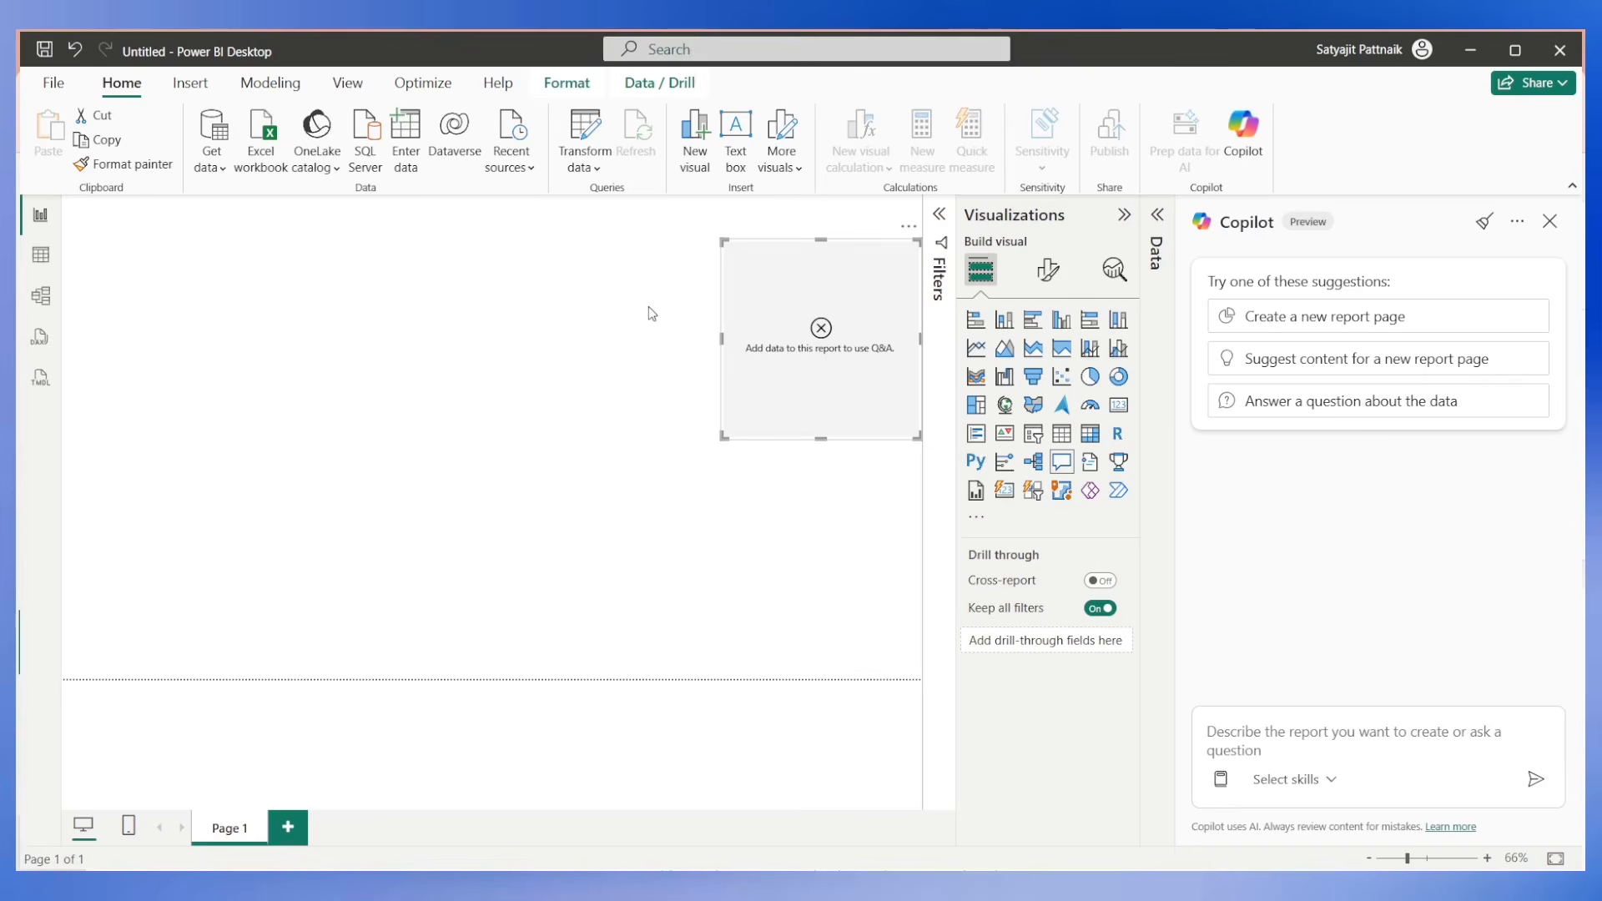
{"action": "left_click", "coordinate": [908, 226]}
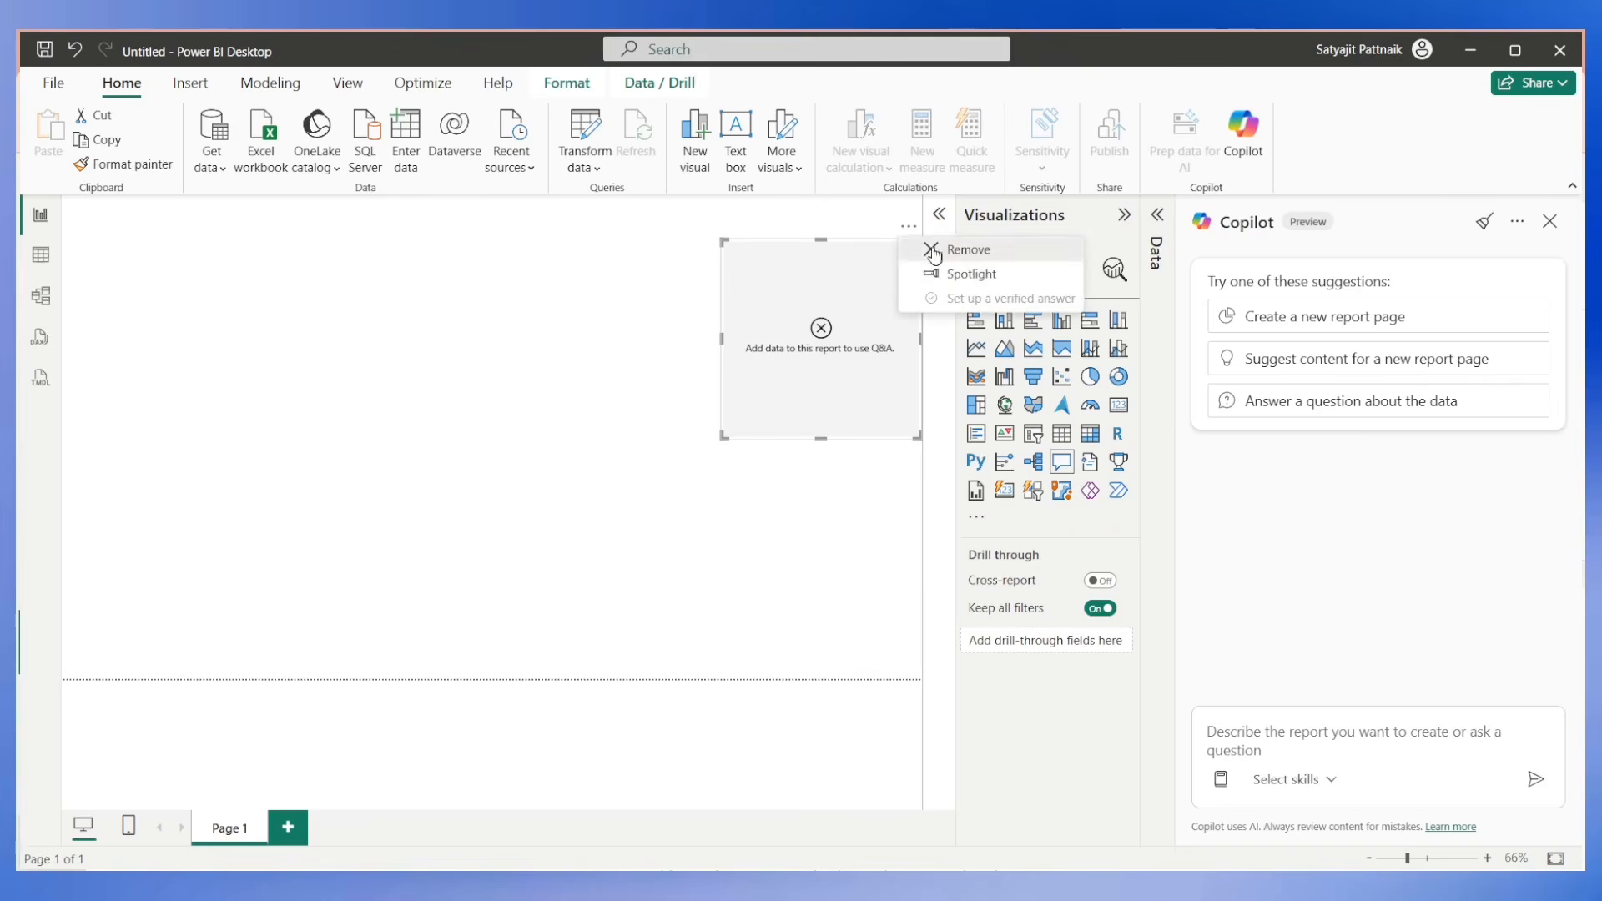
{"action": "left_click", "coordinate": [930, 247]}
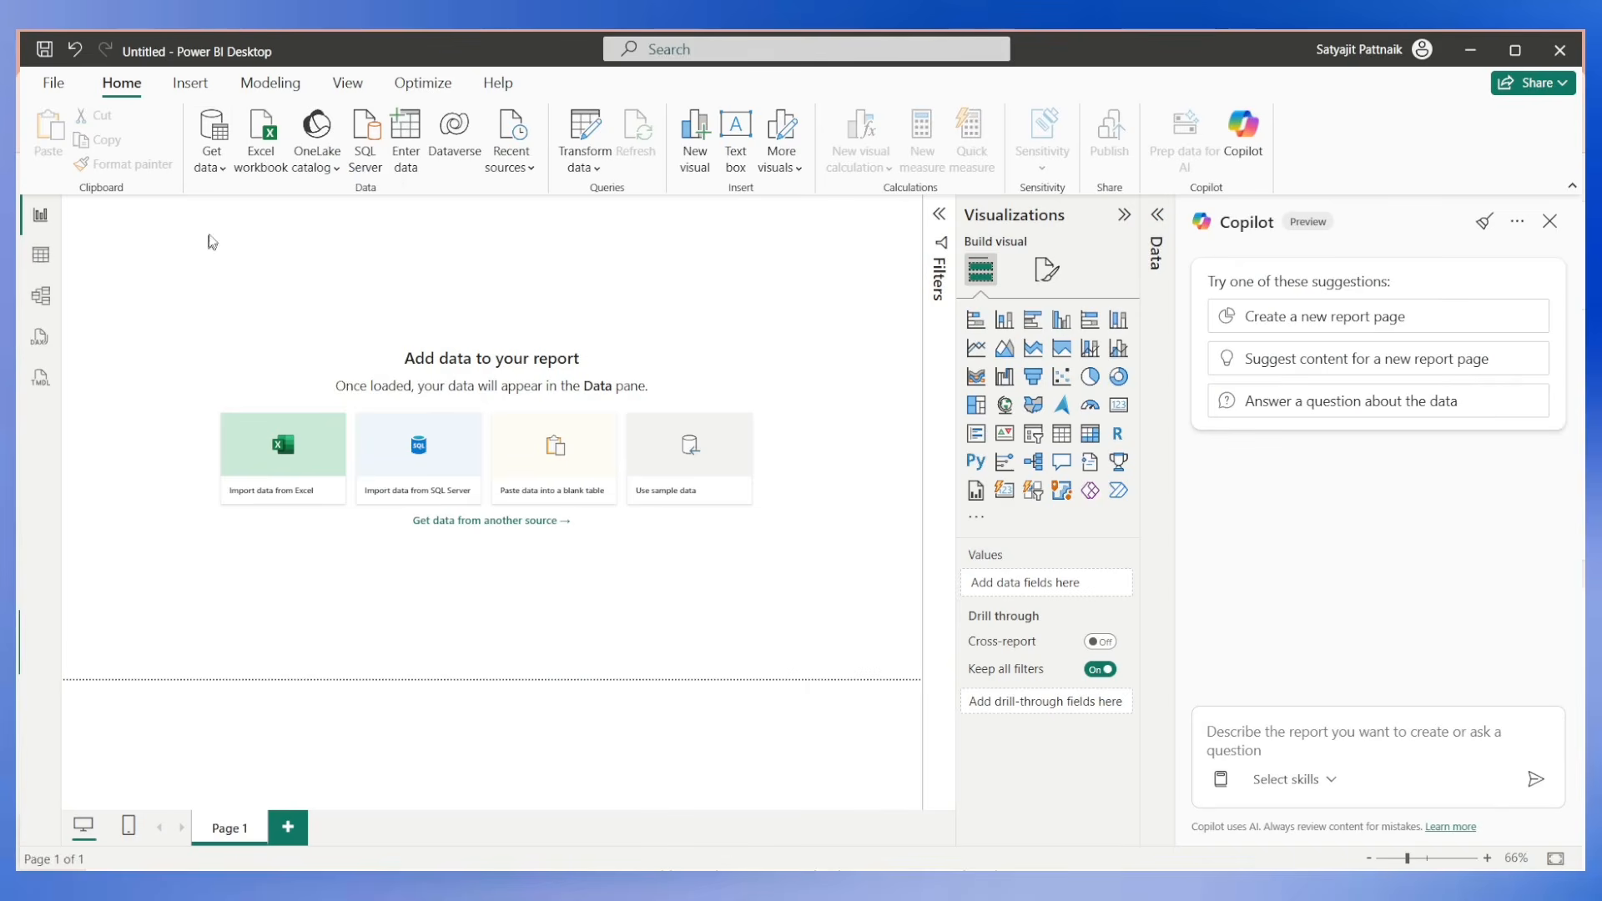
Open the Inventory Management Excel workbook from the Inventory Management Dashboard Zip folder as a data source.
{"action": "left_click", "coordinate": [209, 170]}
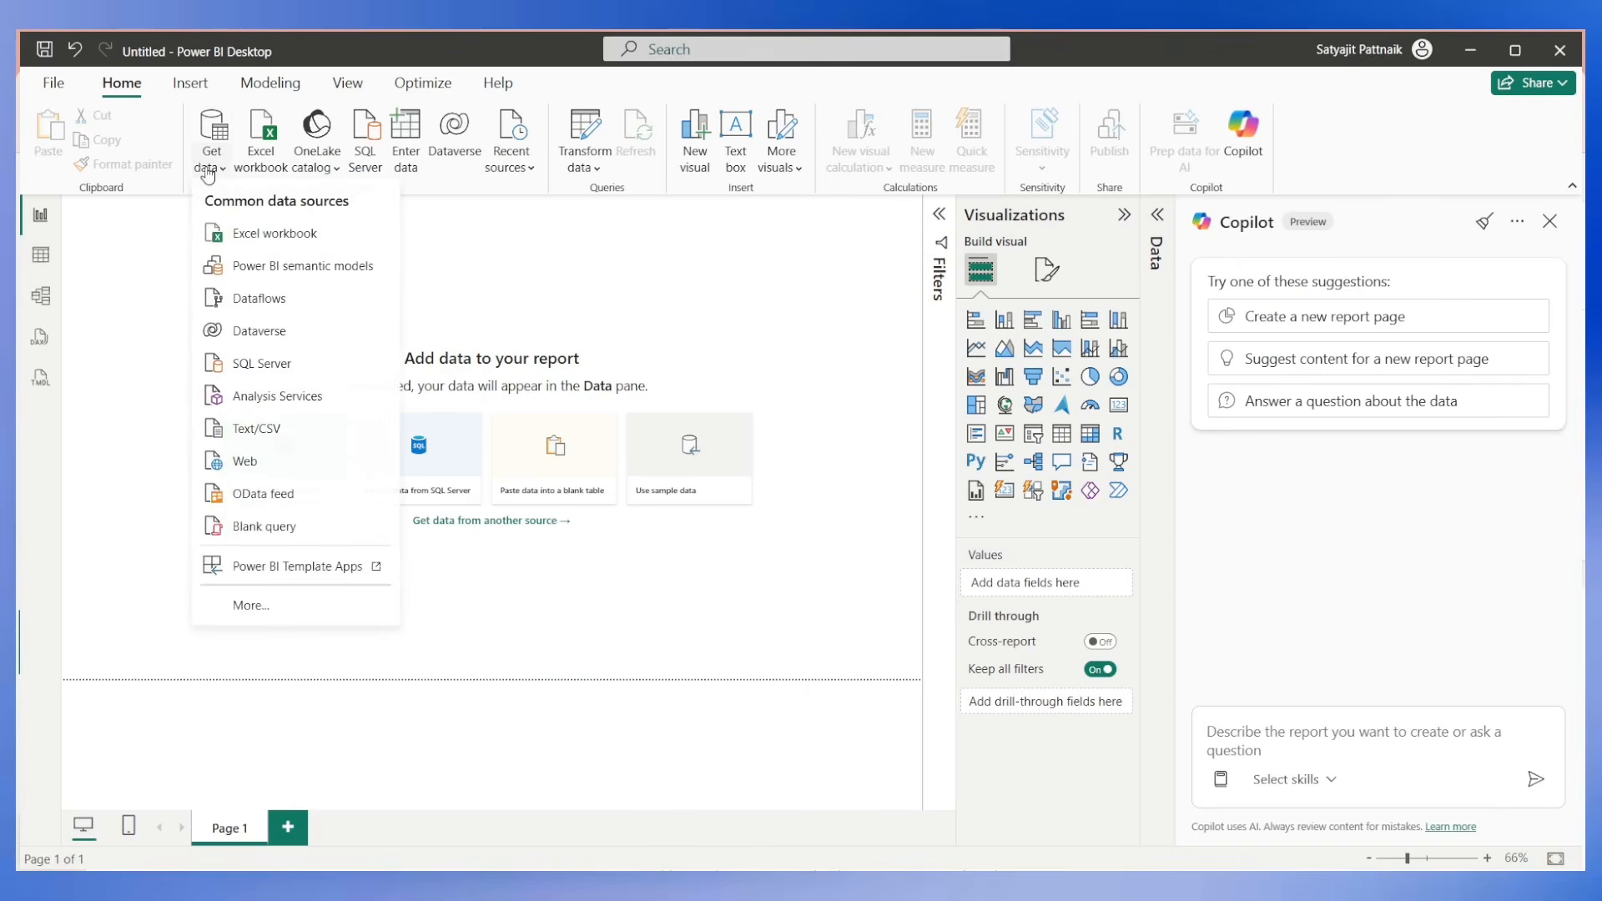
{"action": "left_click", "coordinate": [266, 171]}
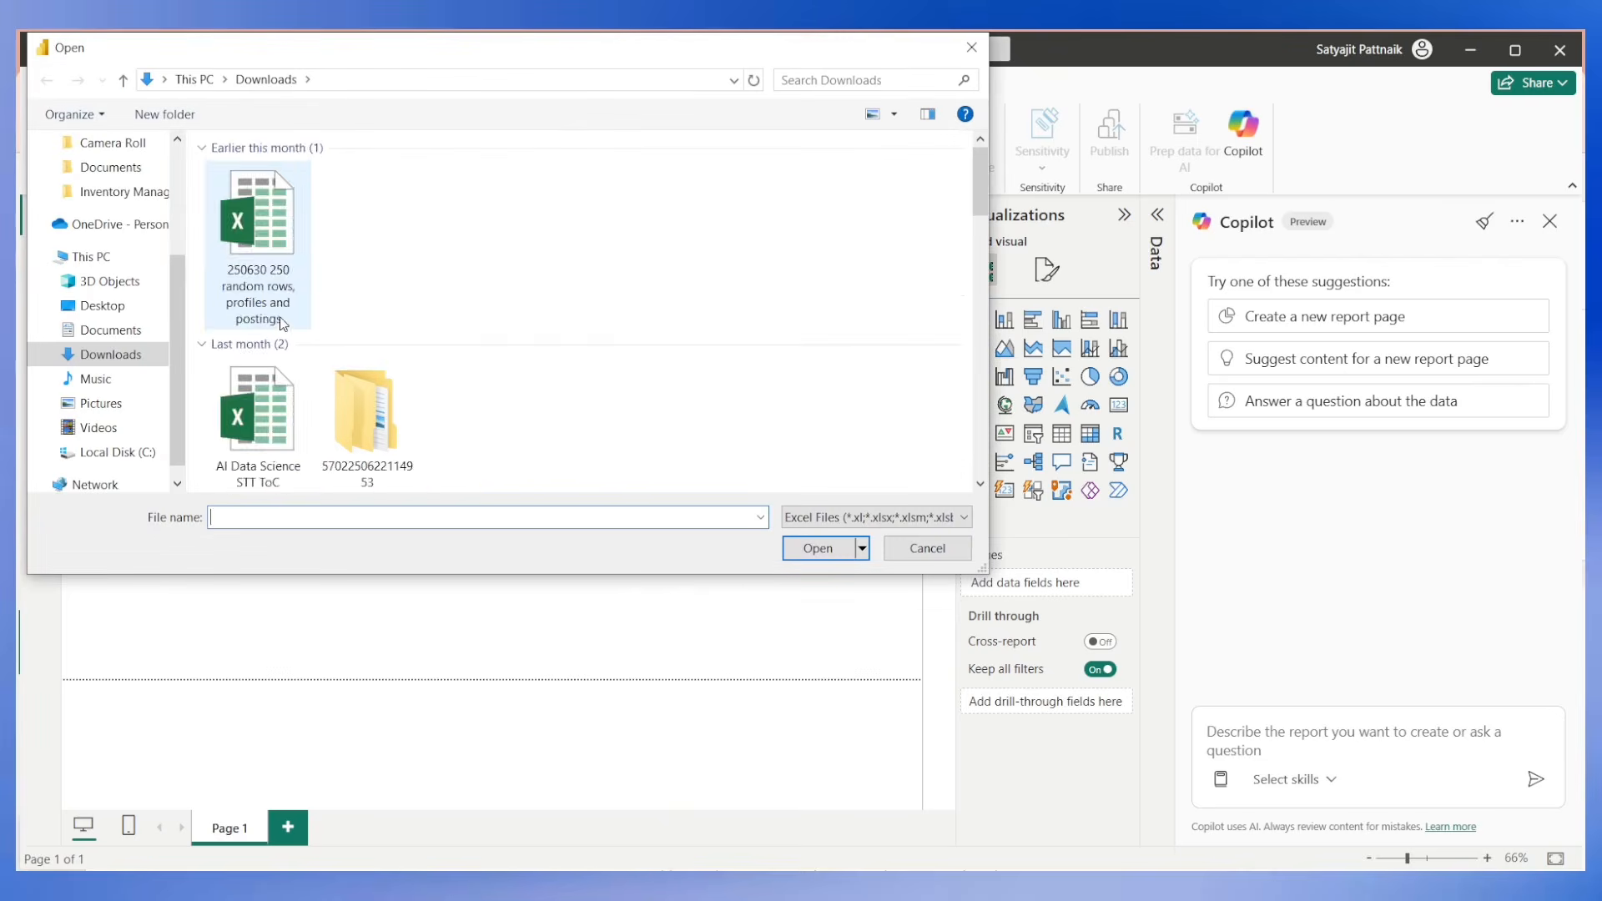
{"action": "left_click", "coordinate": [117, 192]}
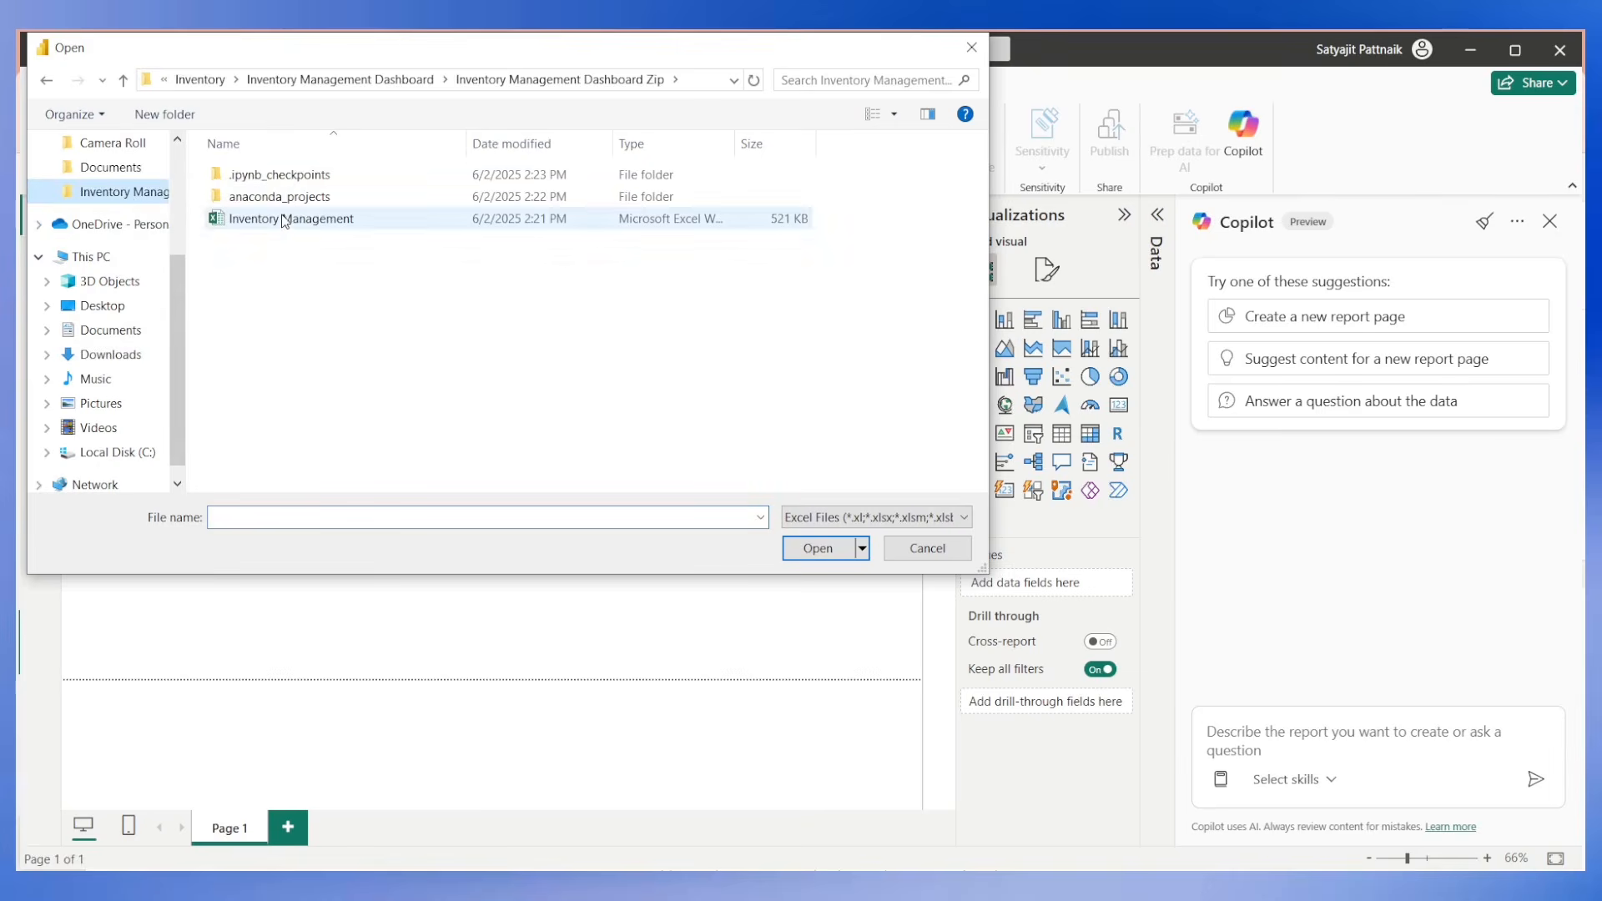
{"action": "left_click", "coordinate": [325, 221]}
{"action": "double_click", "coordinate": [326, 224]}
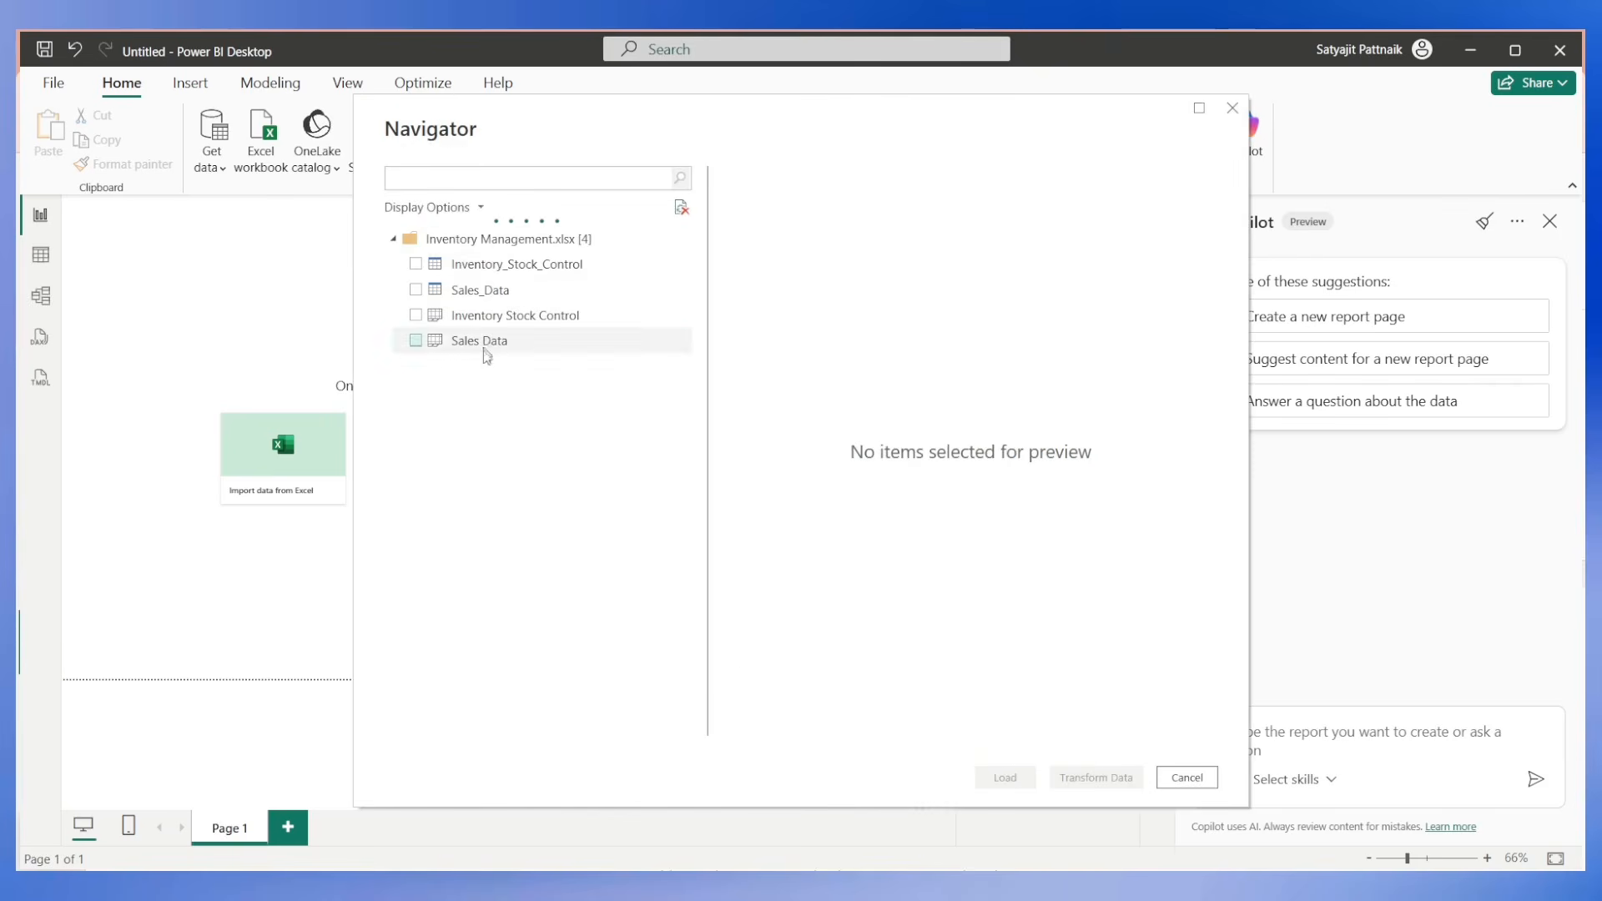
Load the Inventory_Stock_Control and Sales_Data tables from the workbook into the report.
{"action": "left_click", "coordinate": [415, 264]}
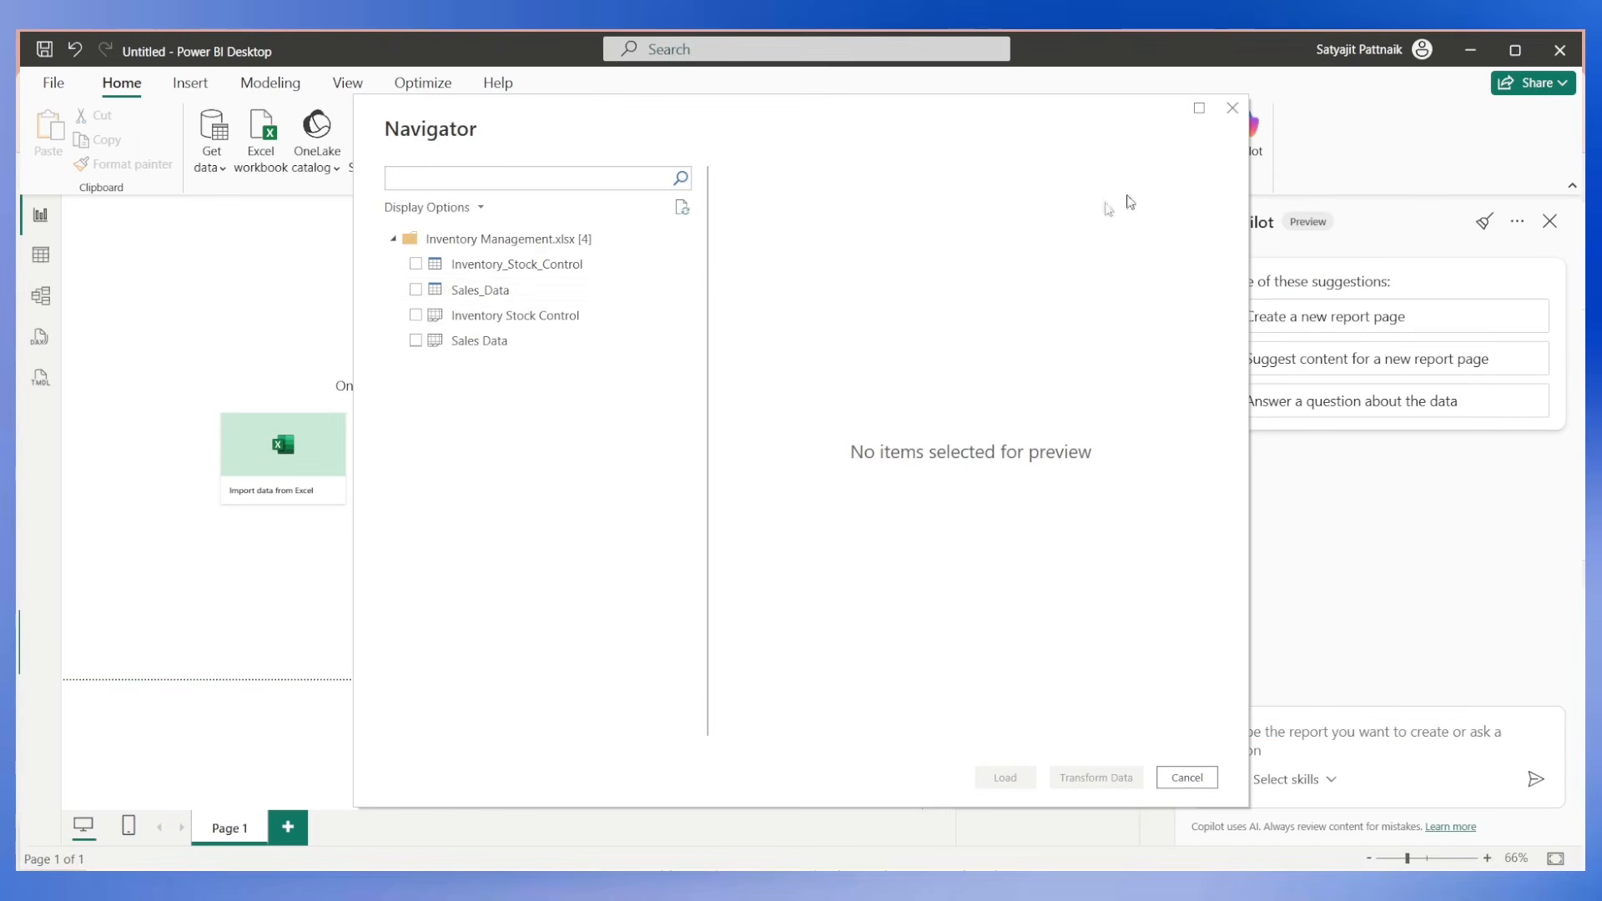
{"action": "left_click", "coordinate": [416, 264]}
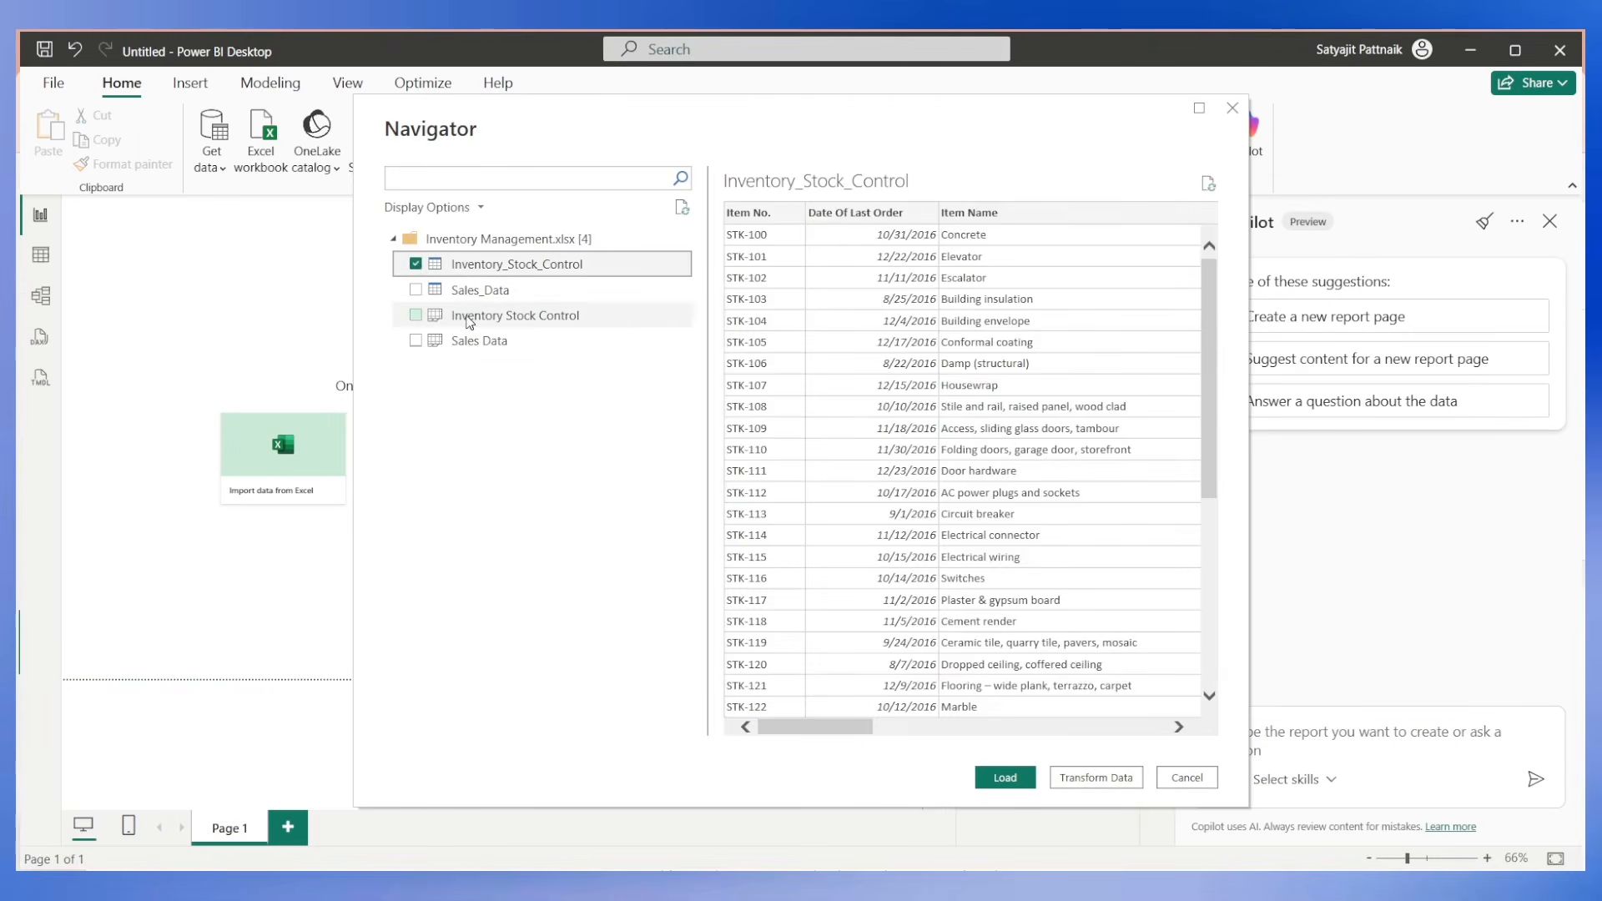
{"action": "left_click", "coordinate": [469, 317]}
{"action": "left_click", "coordinate": [477, 265]}
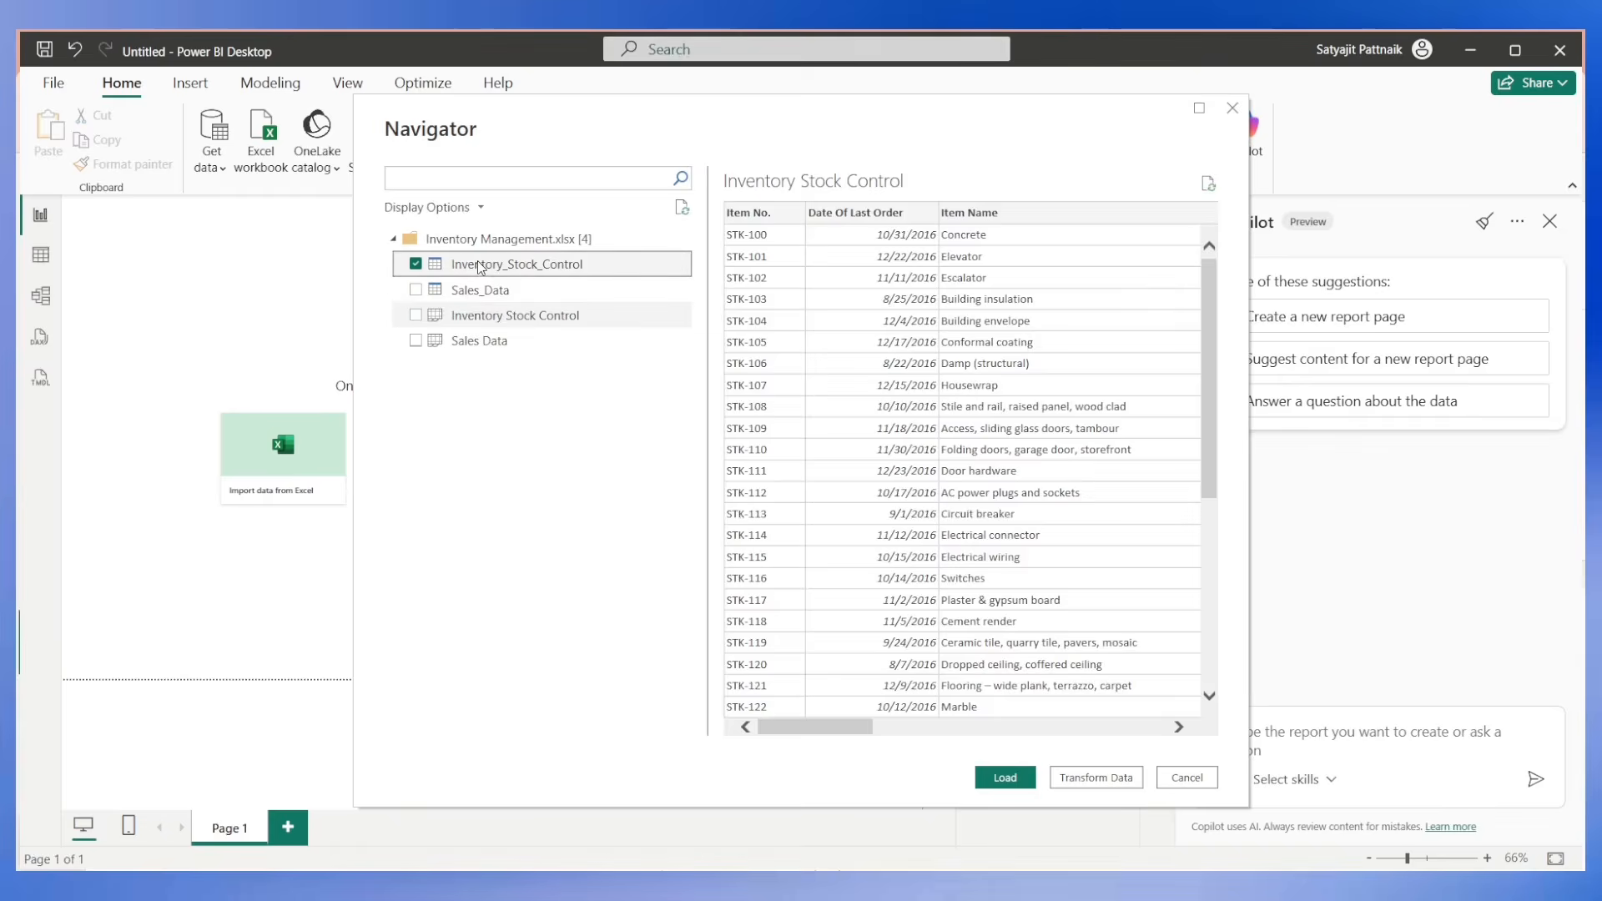
{"action": "left_click", "coordinate": [415, 289]}
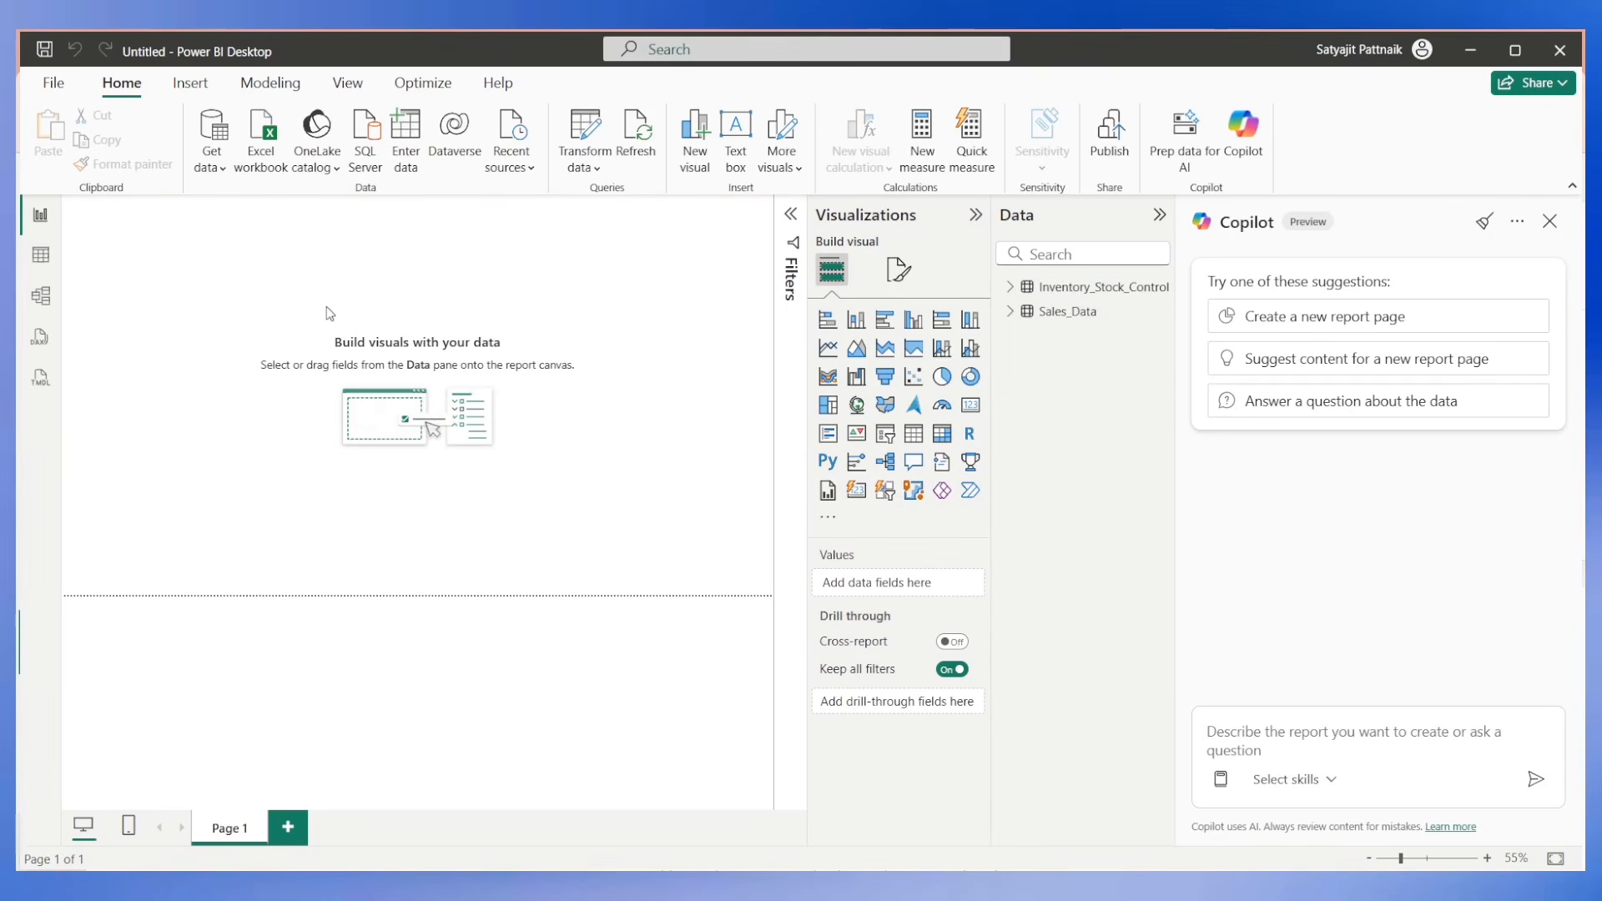
Expand the fields of Sales_Data and Inventory_Stock_Control and widen the field list so the full field names are readable.
{"action": "left_click", "coordinate": [976, 214]}
{"action": "left_click", "coordinate": [1159, 215]}
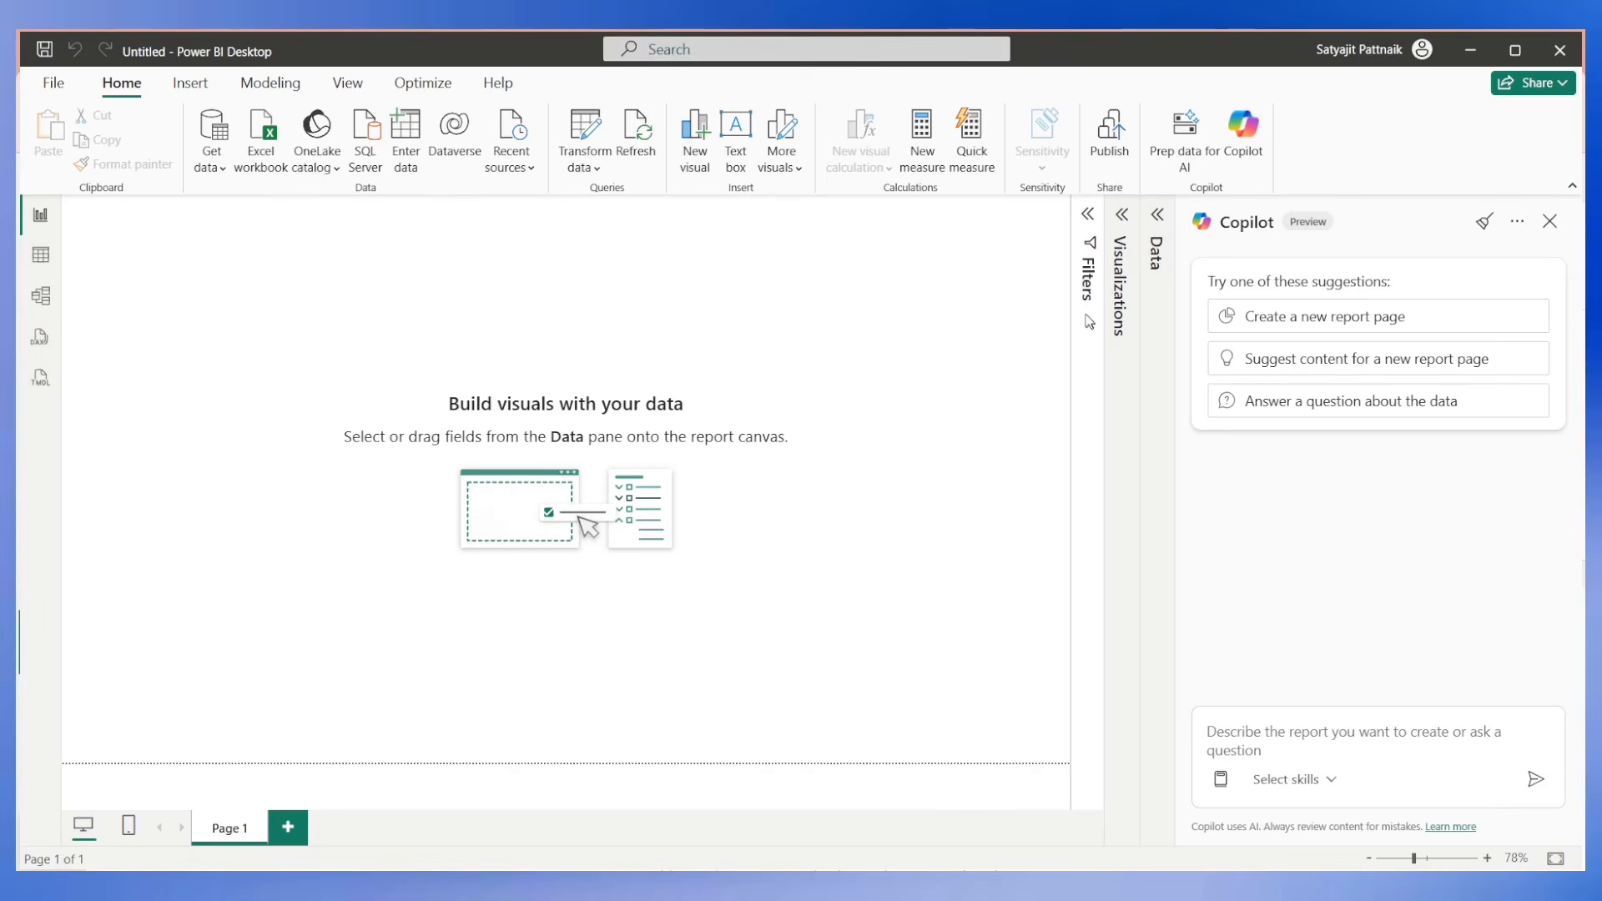
{"action": "left_click", "coordinate": [1157, 215]}
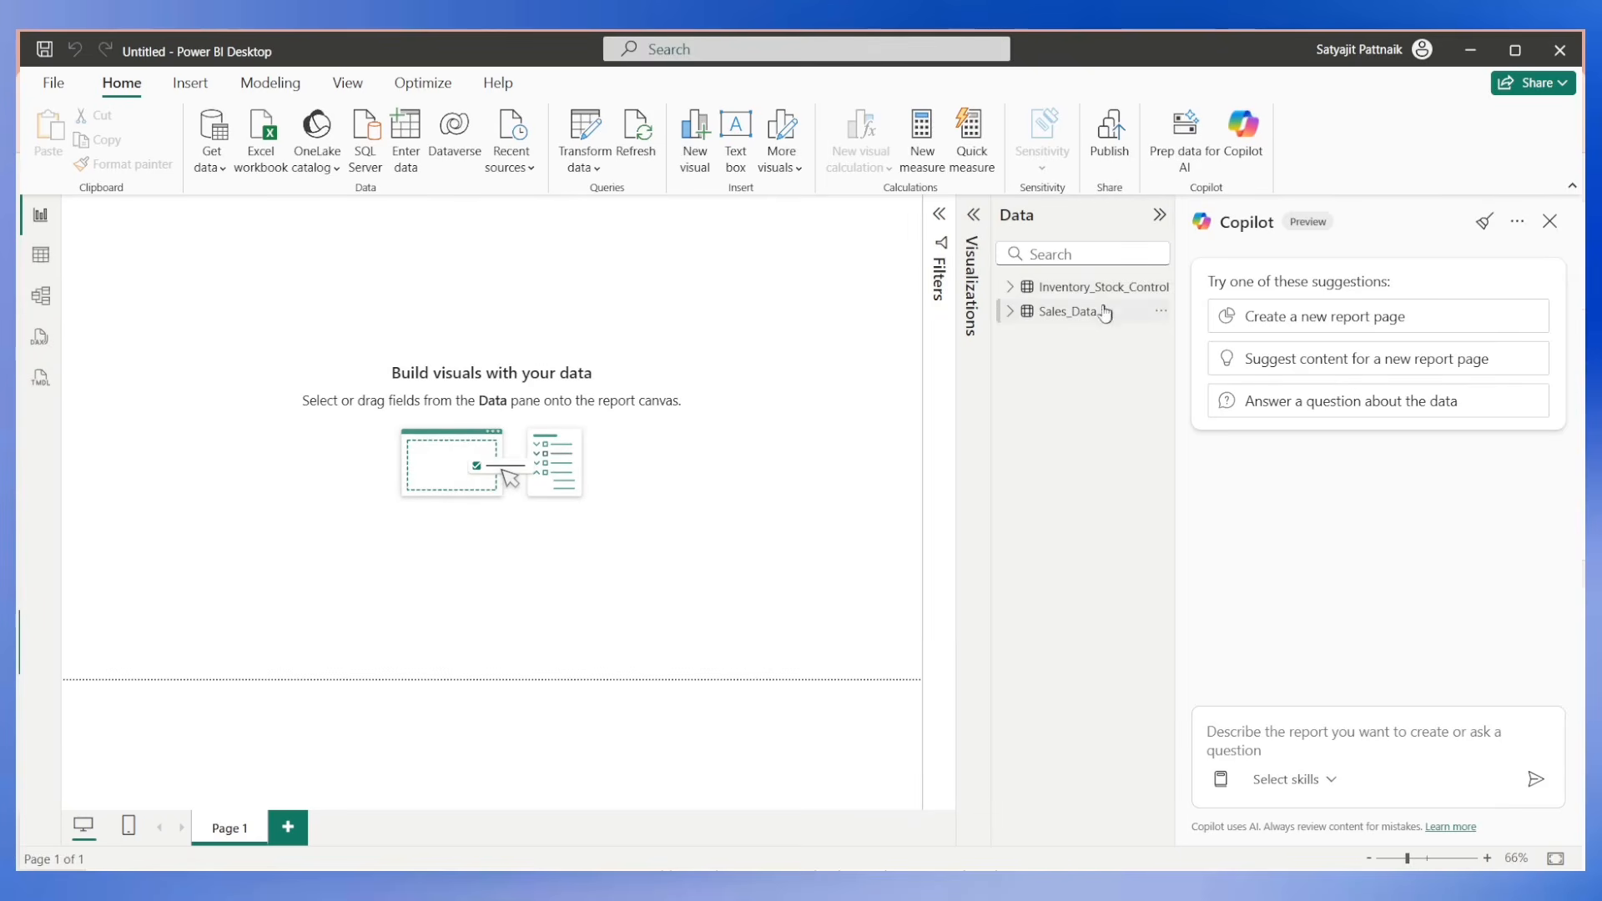
{"action": "left_click", "coordinate": [1010, 312]}
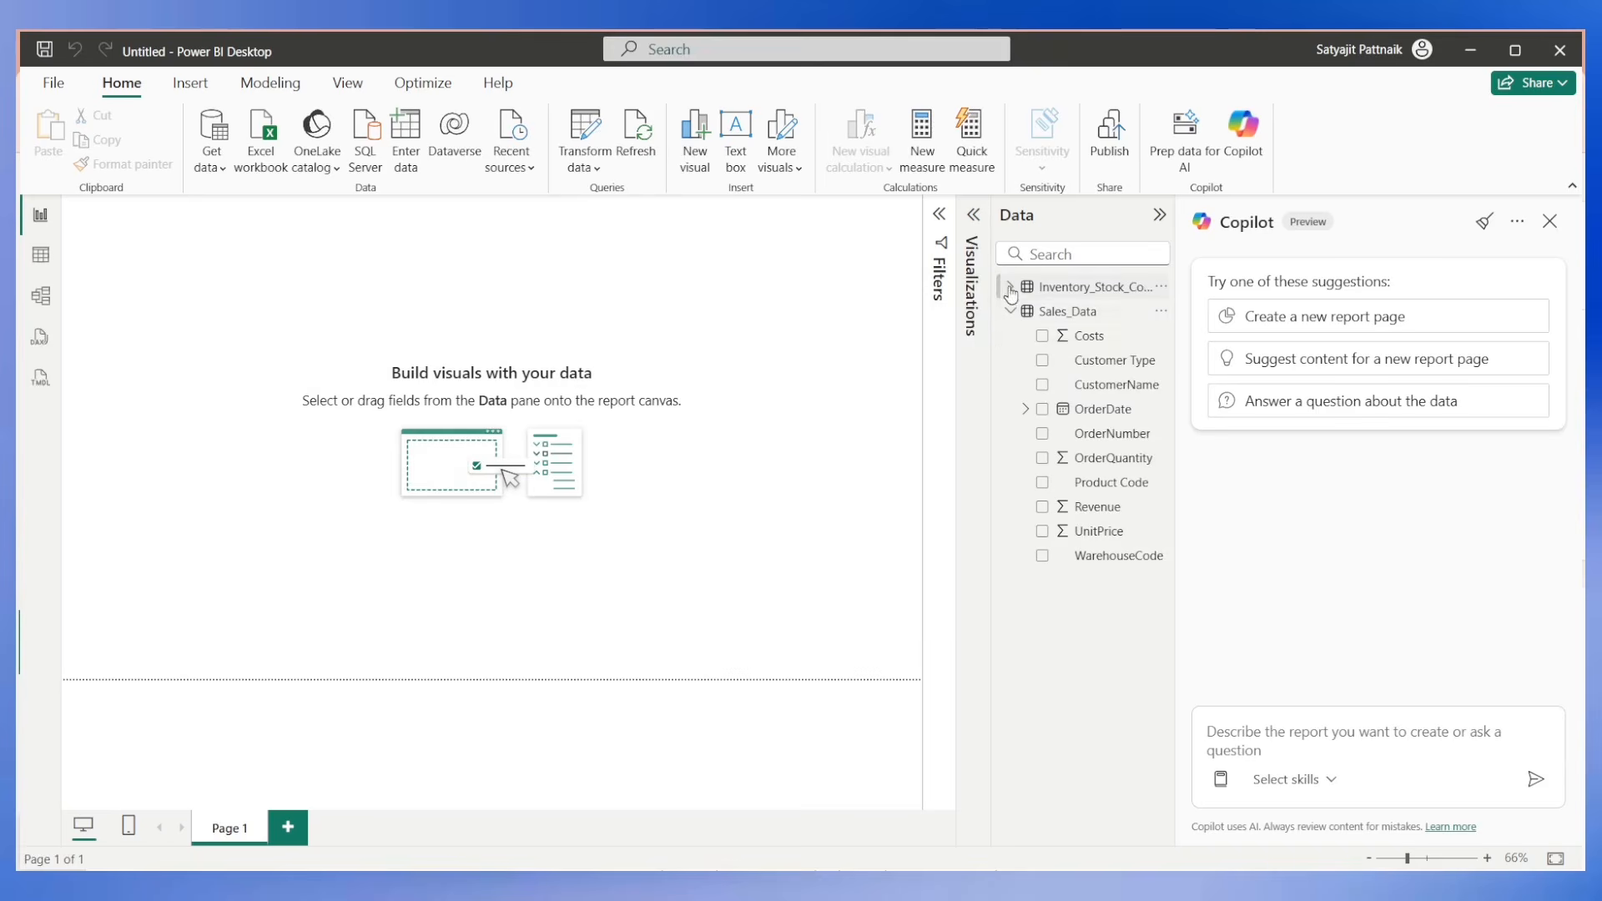
{"action": "left_click", "coordinate": [1010, 287]}
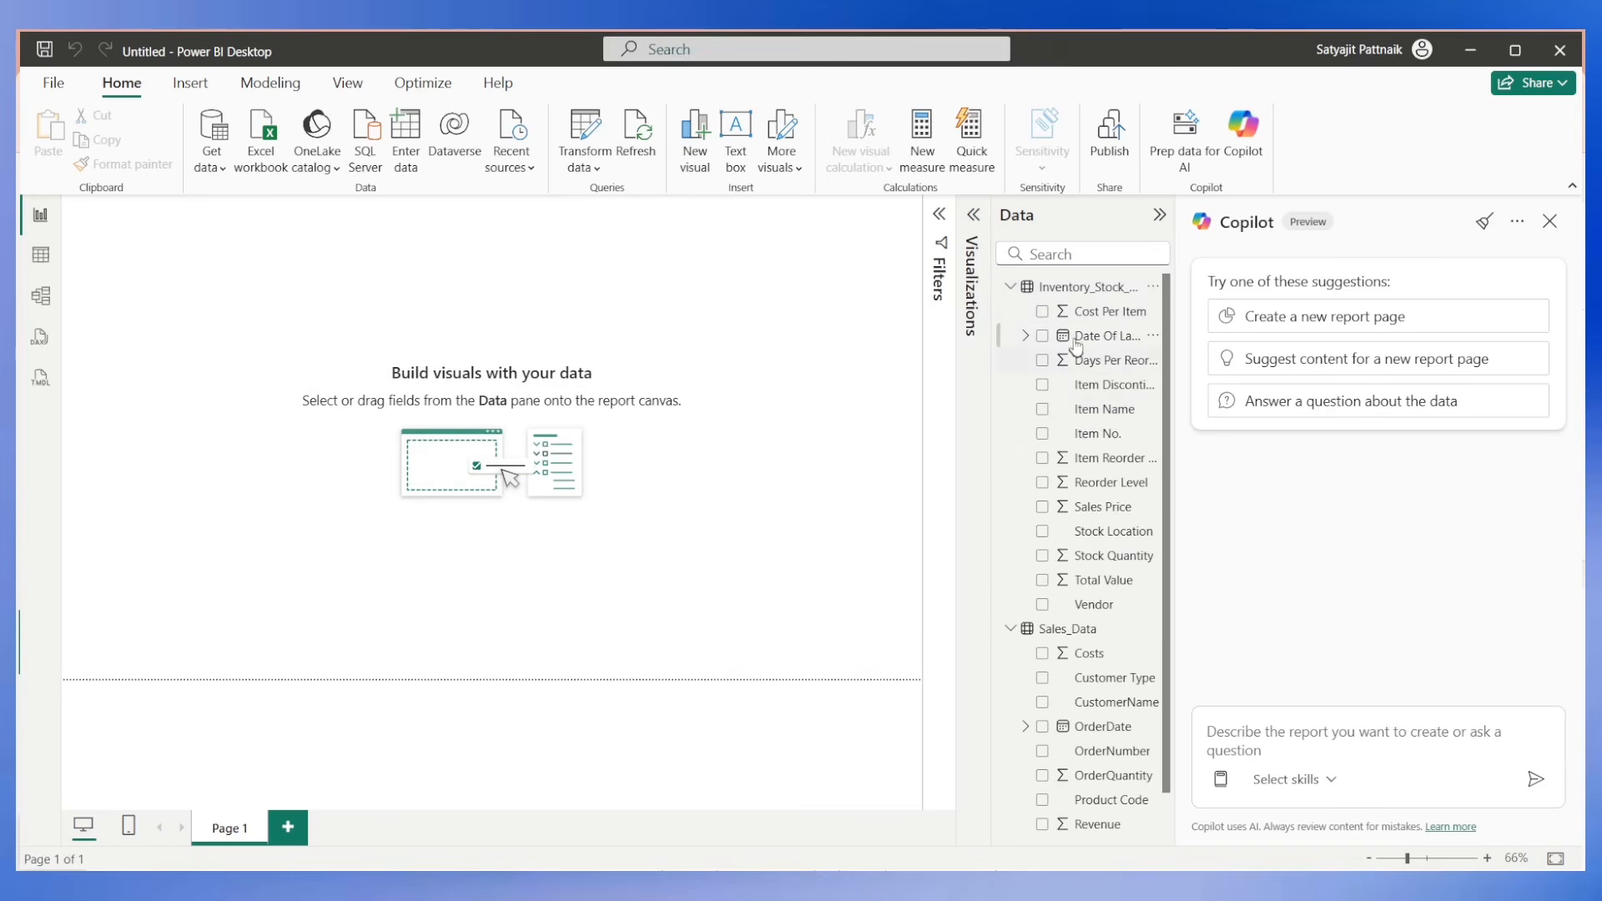
{"action": "left_click_drag", "start_coordinate": [1175, 309], "coordinate": [1256, 318]}
{"action": "left_click_drag", "start_coordinate": [1073, 317], "coordinate": [965, 328]}
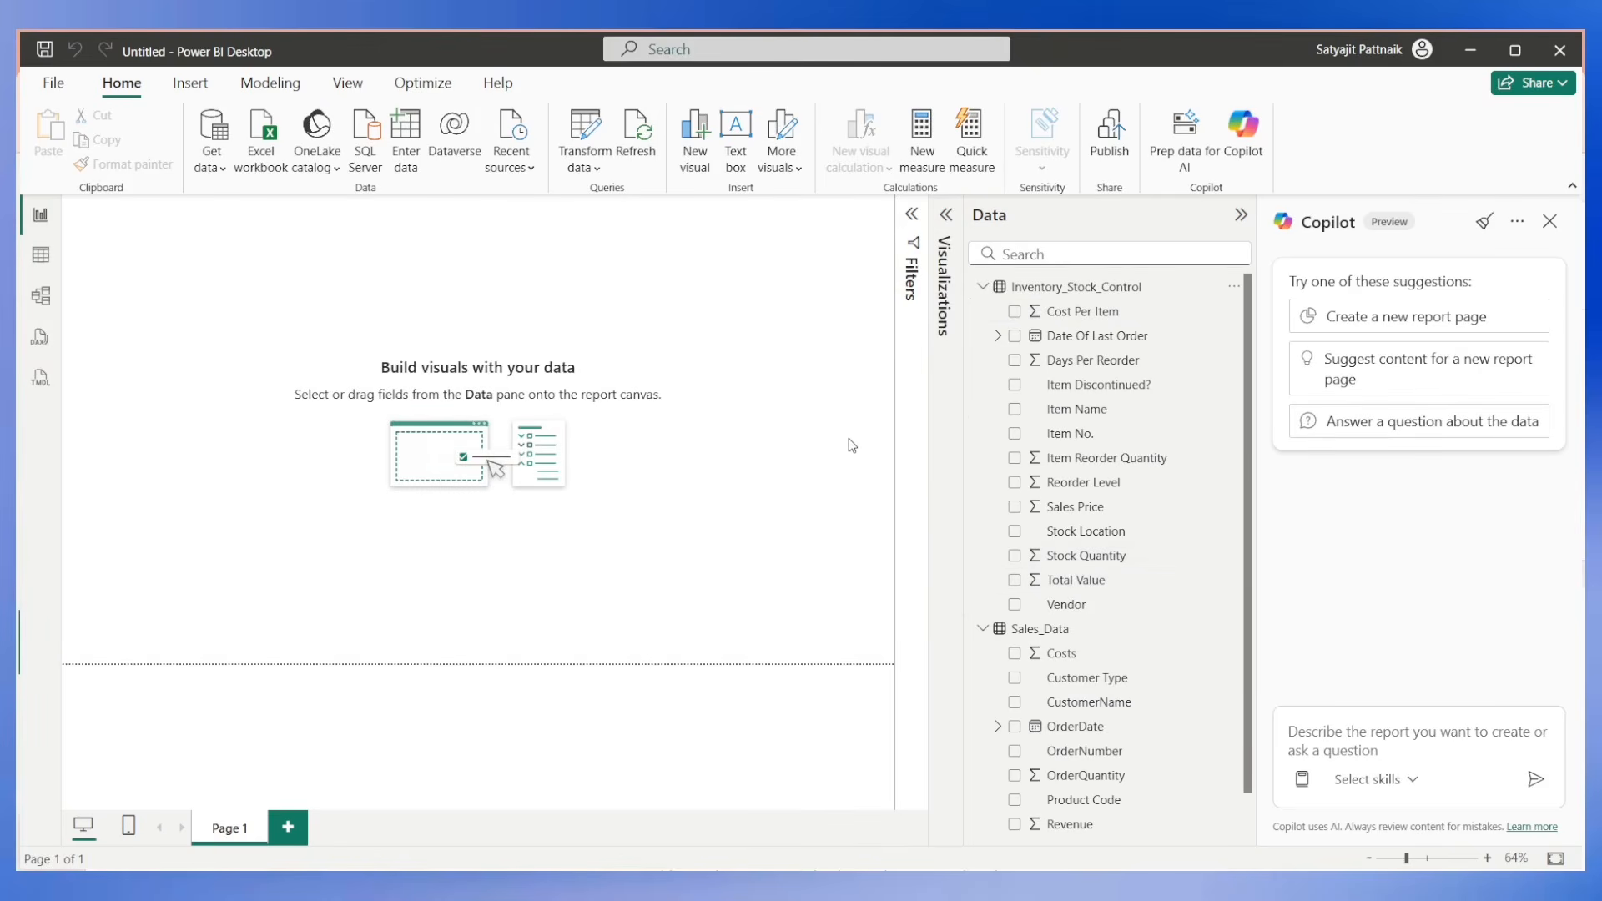
{"action": "left_click", "coordinate": [1085, 582]}
{"action": "left_click", "coordinate": [660, 342]}
{"action": "left_click", "coordinate": [1234, 287]}
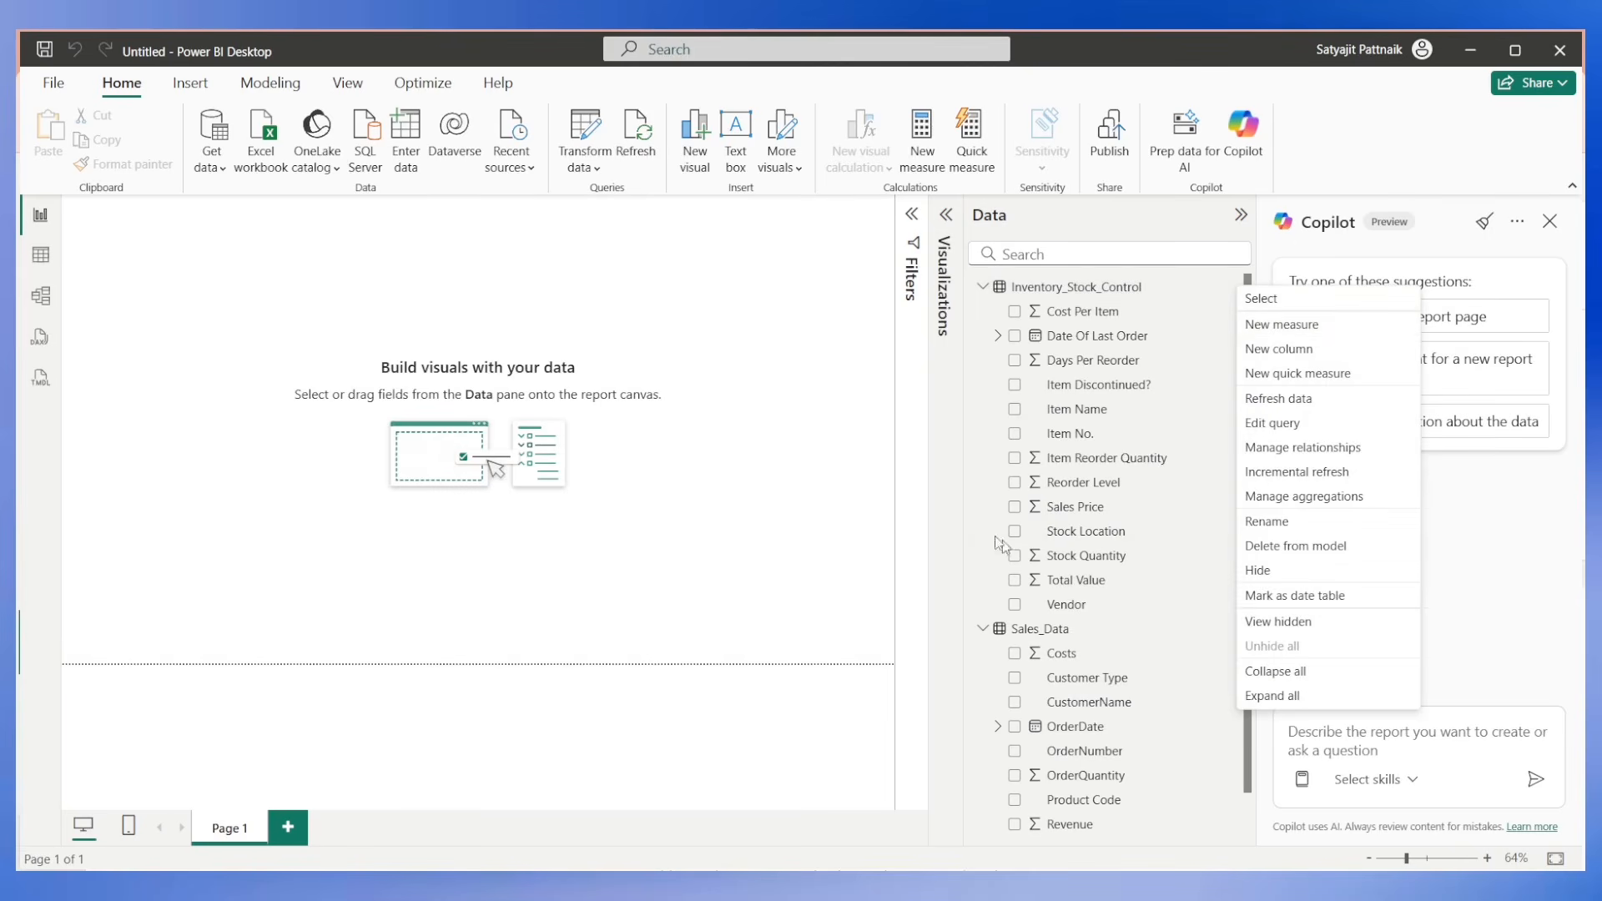
Add a resized card visual to the report page, showing the sum of Total Value from Inventory_Stock_Control.
{"action": "left_click", "coordinate": [945, 238]}
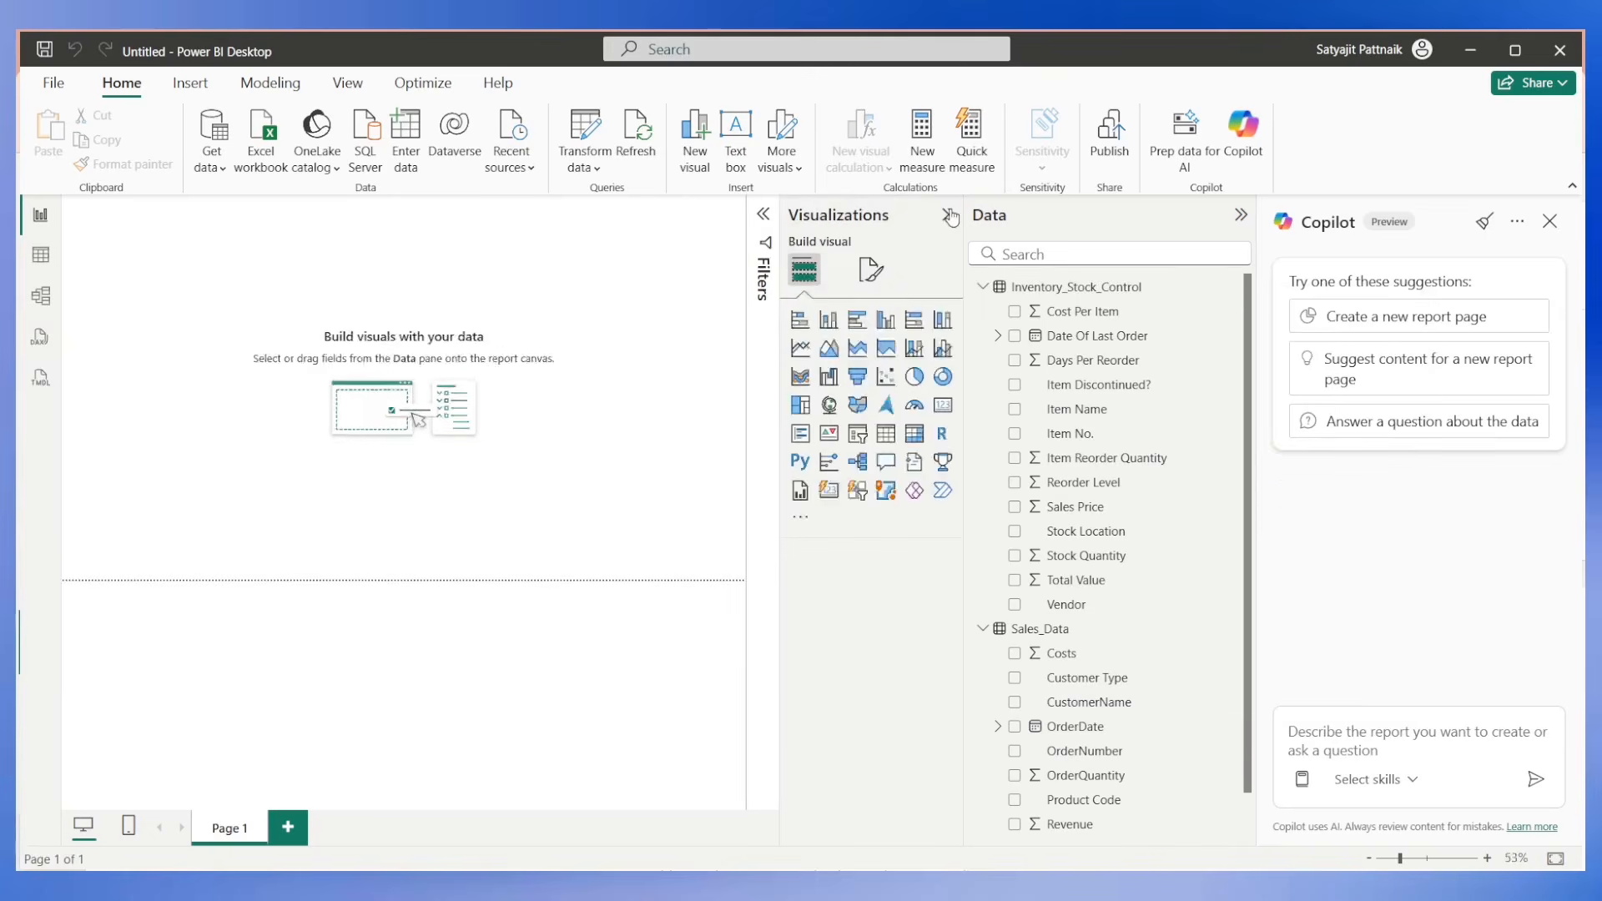
{"action": "left_click", "coordinate": [942, 409]}
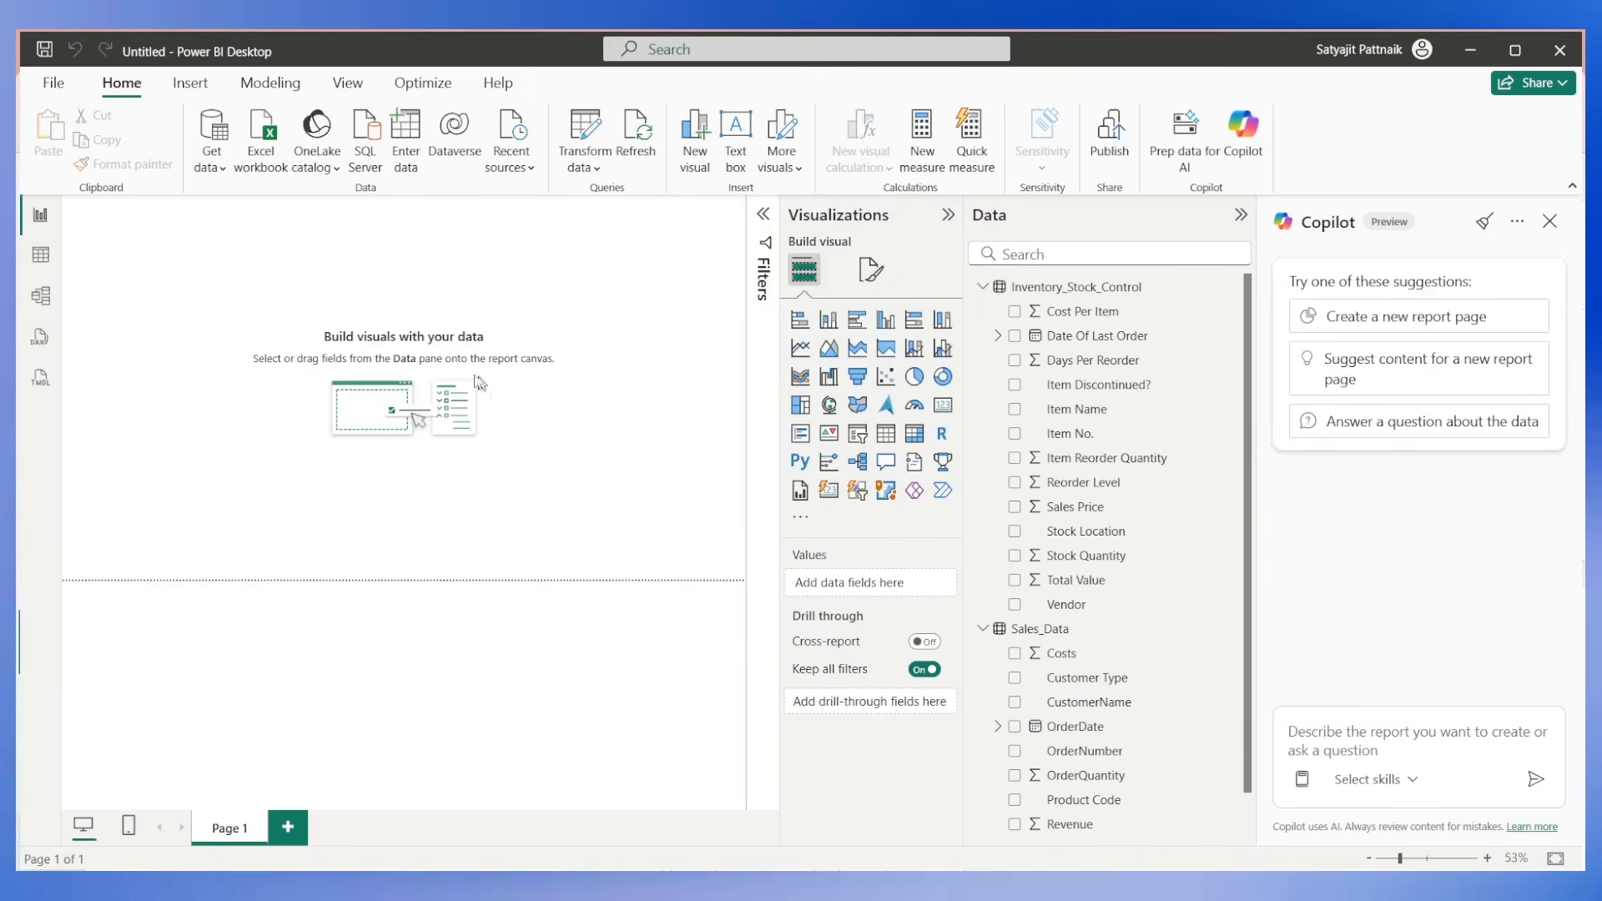
{"action": "left_click_drag", "start_coordinate": [147, 287], "coordinate": [428, 345]}
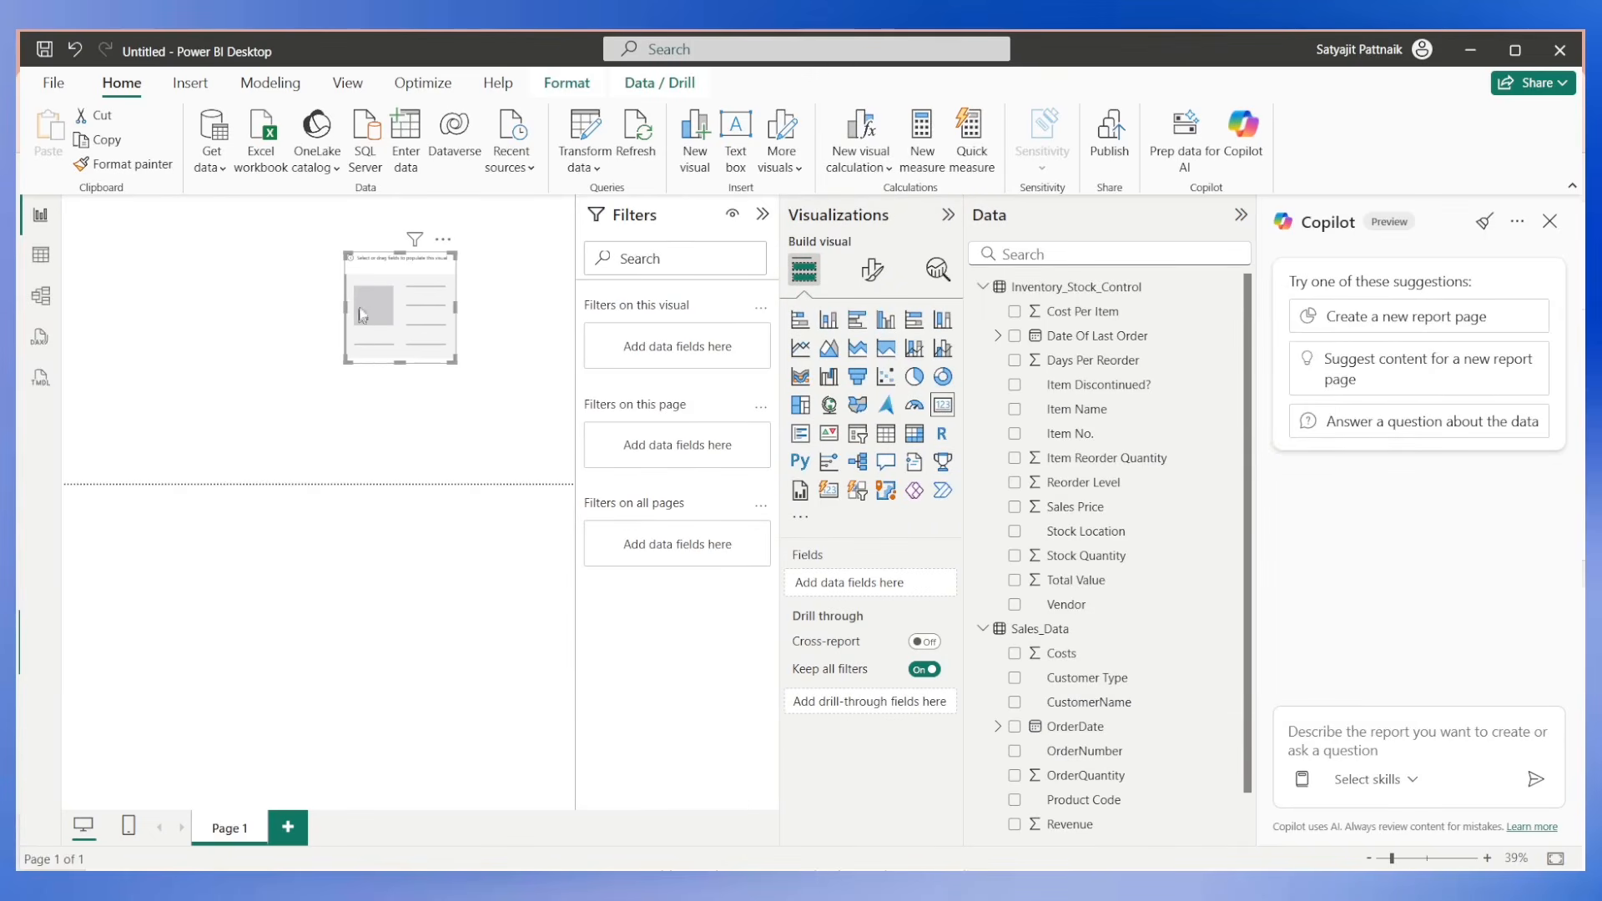
{"action": "left_click_drag", "start_coordinate": [345, 253], "coordinate": [299, 281]}
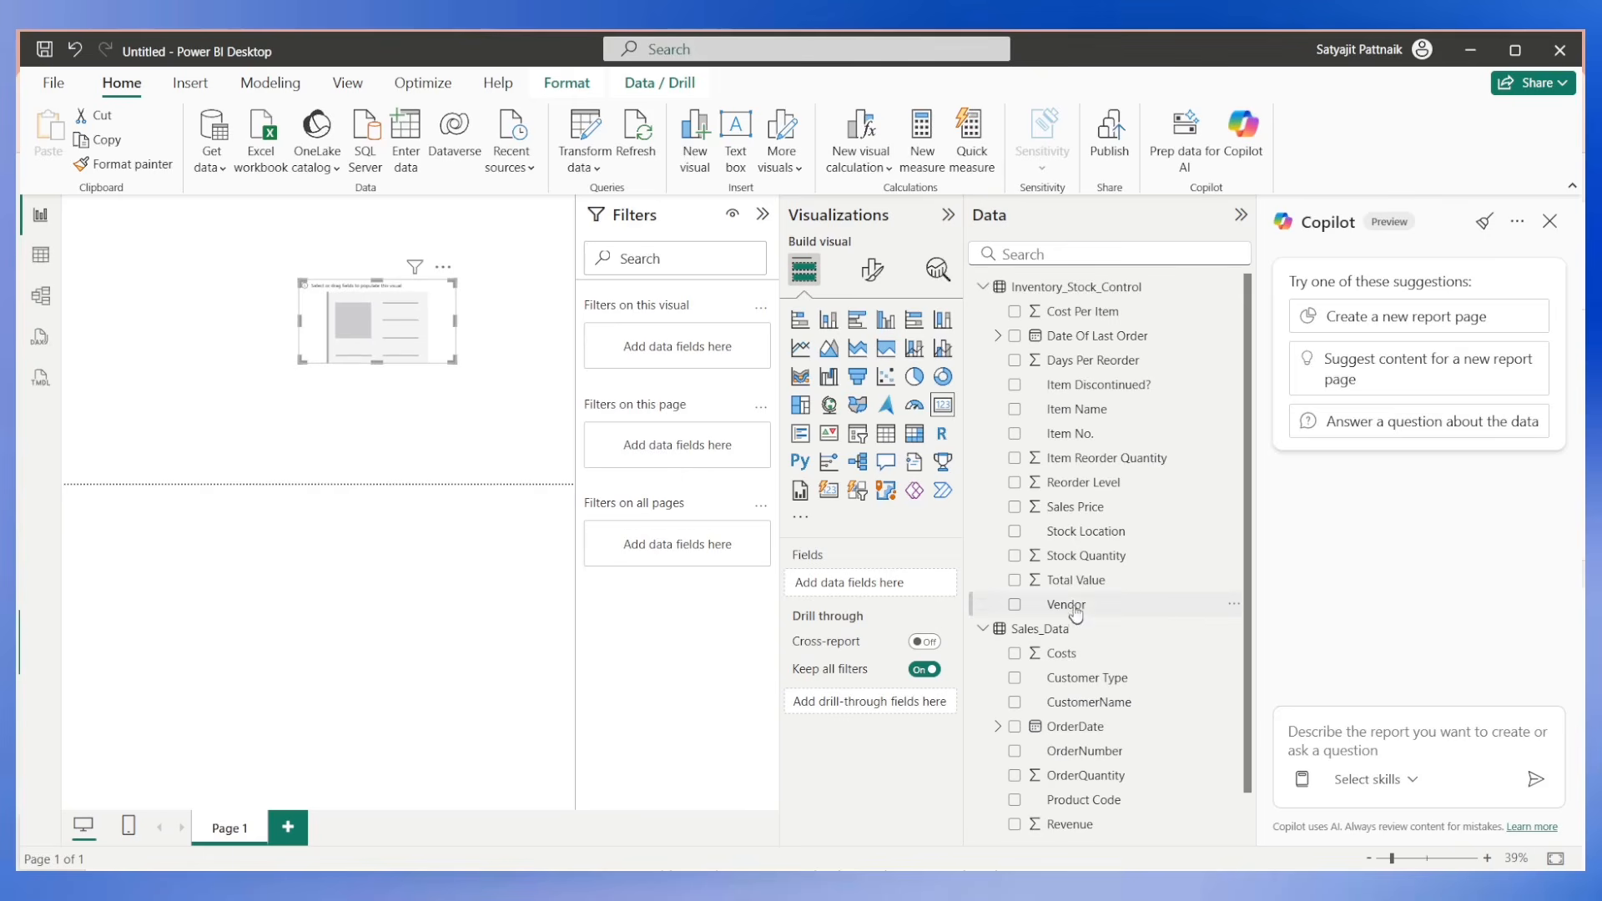
{"action": "left_click_drag", "start_coordinate": [1083, 582], "coordinate": [838, 584]}
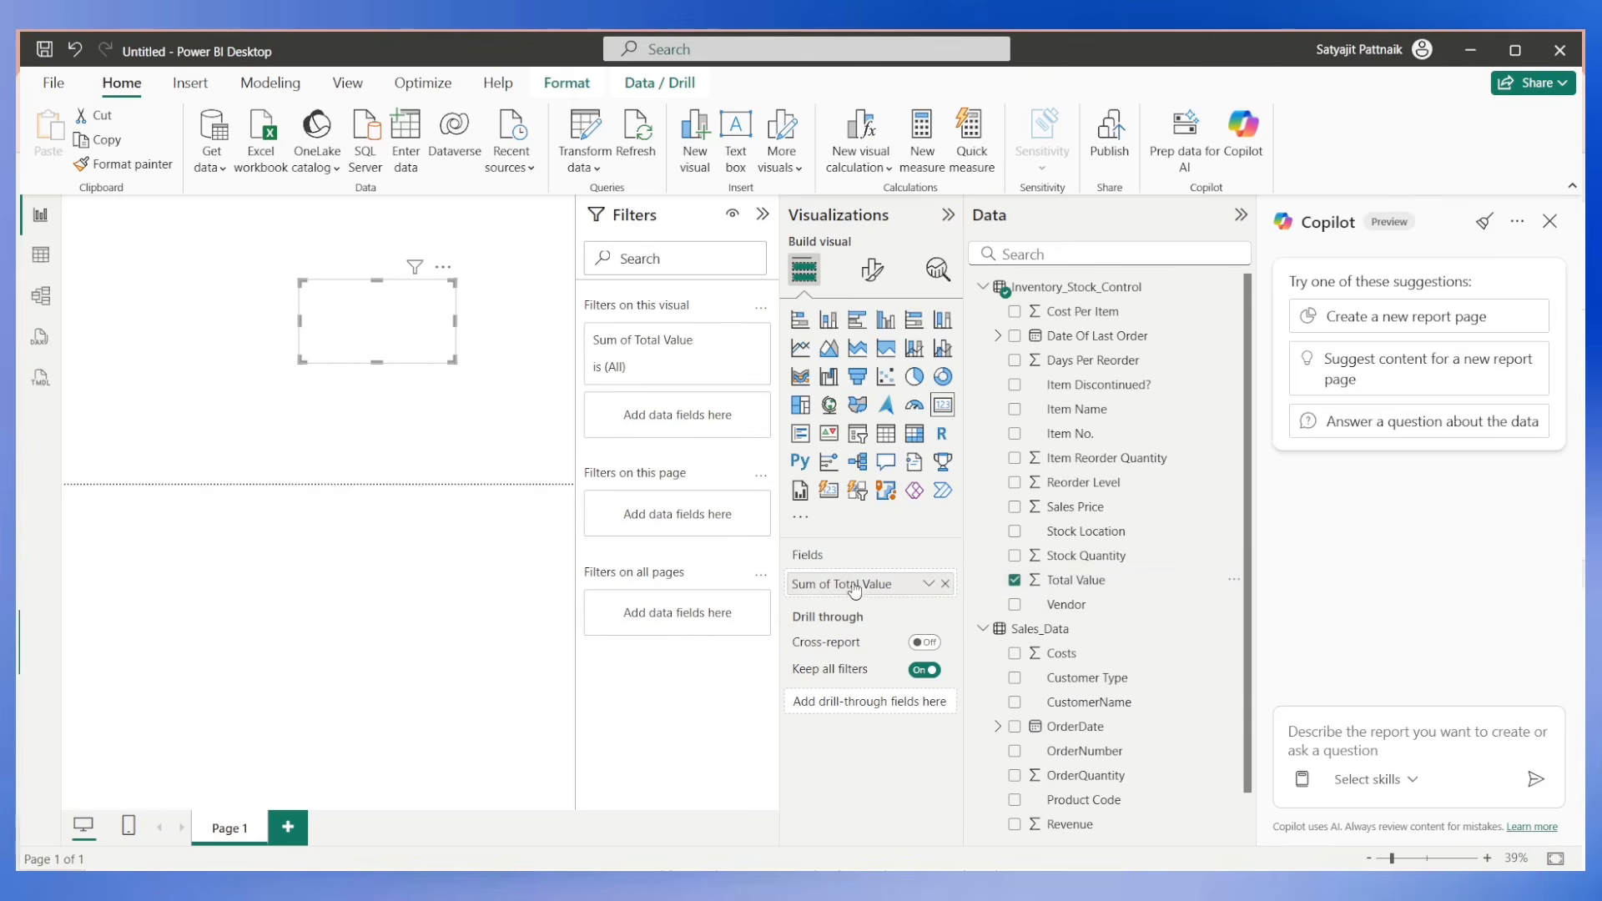
Move the Total Value card to the upper-left area of the page and set its callout value display units to None.
{"action": "left_click_drag", "start_coordinate": [301, 357], "coordinate": [153, 331]}
{"action": "left_click", "coordinate": [872, 269]}
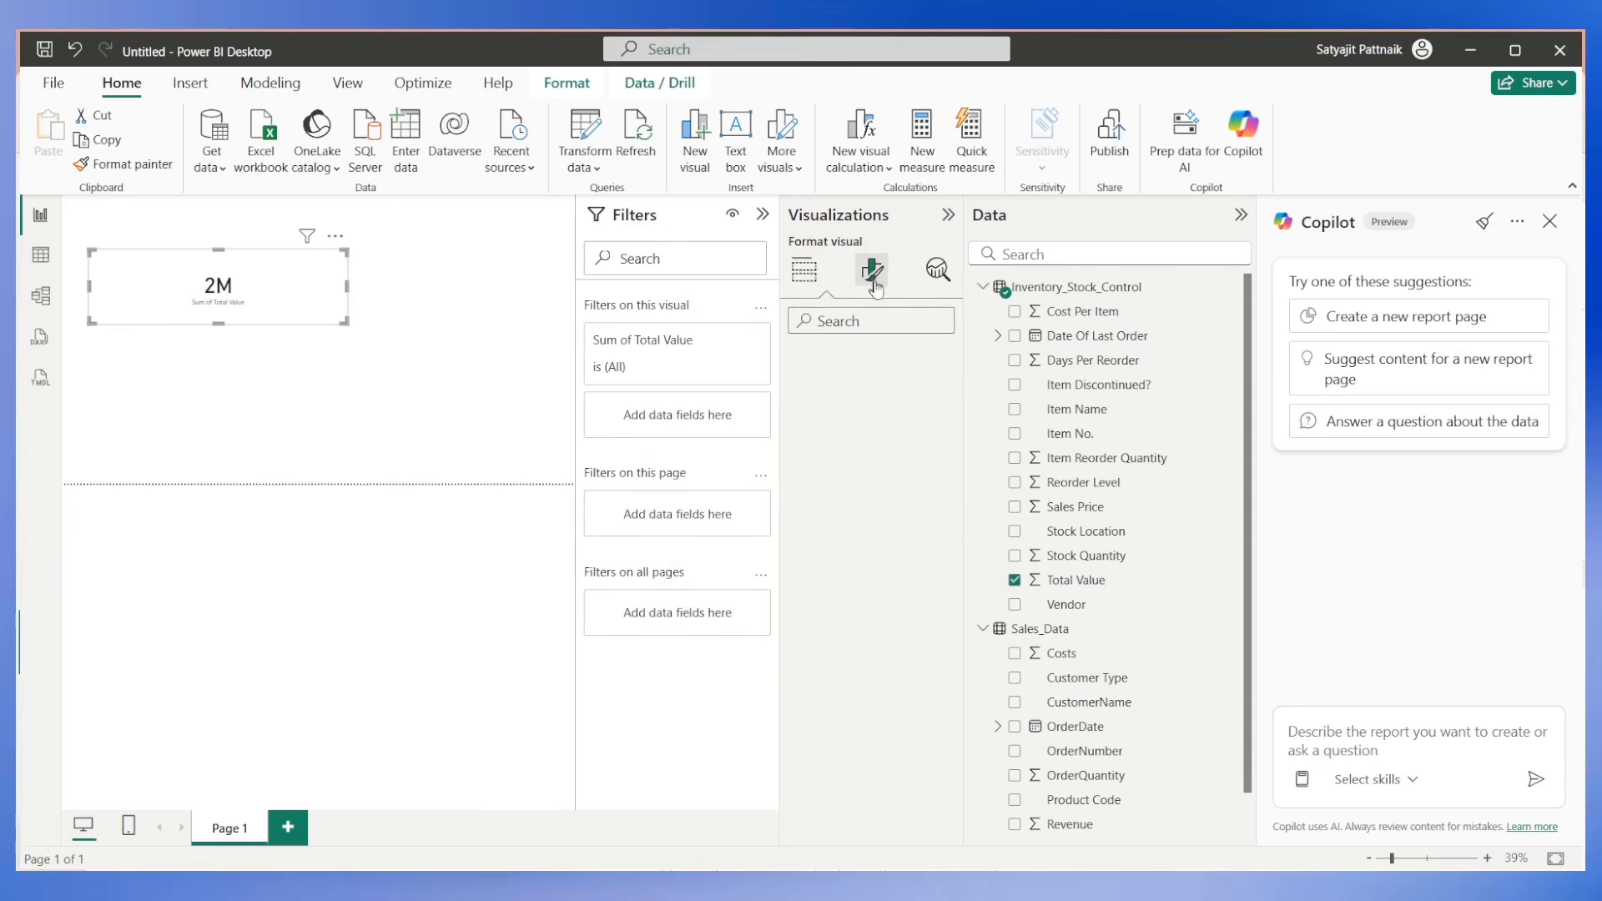
{"action": "left_click", "coordinate": [813, 413]}
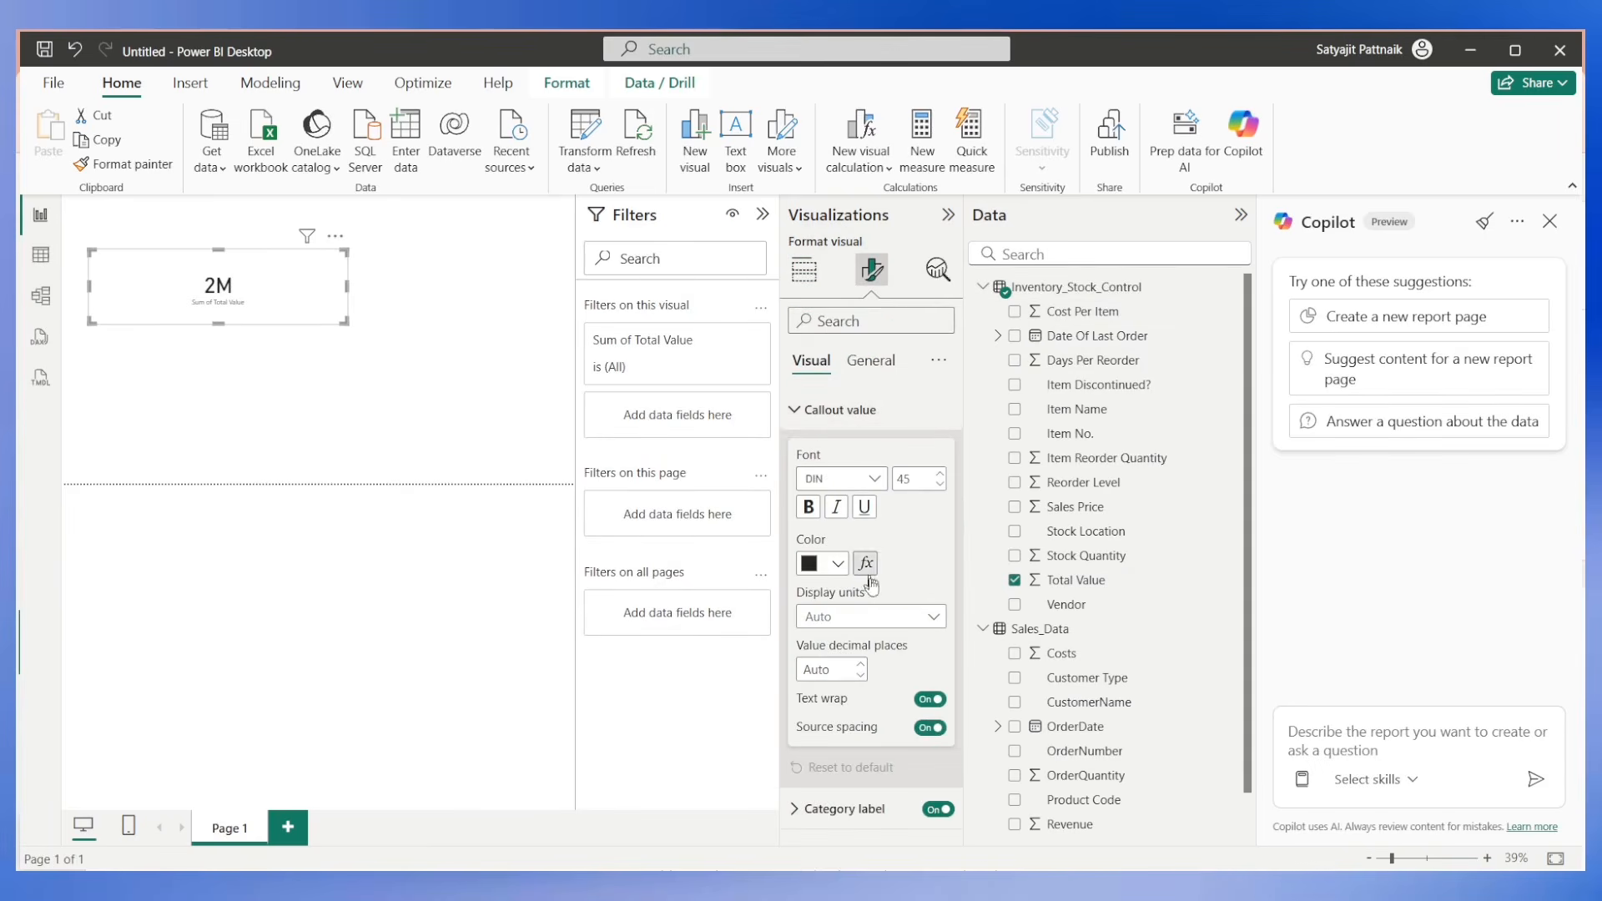
{"action": "left_click", "coordinate": [868, 616]}
{"action": "left_click", "coordinate": [859, 665]}
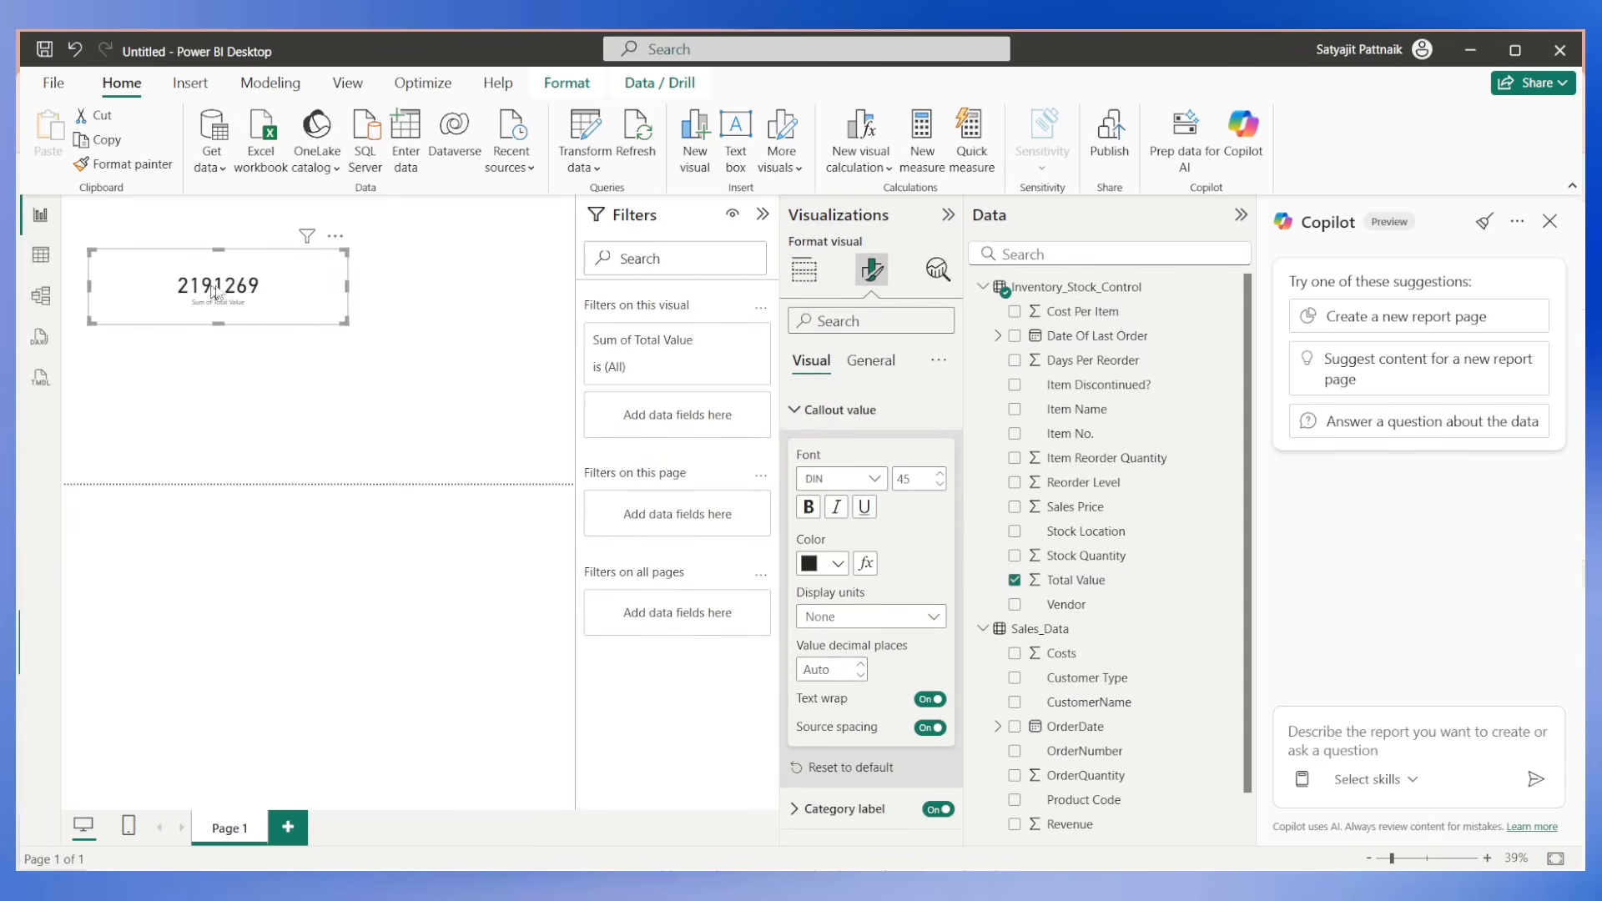
Shrink the Total Value card from its lower-right corner.
{"action": "double_click", "coordinate": [336, 329]}
{"action": "left_click", "coordinate": [341, 315]}
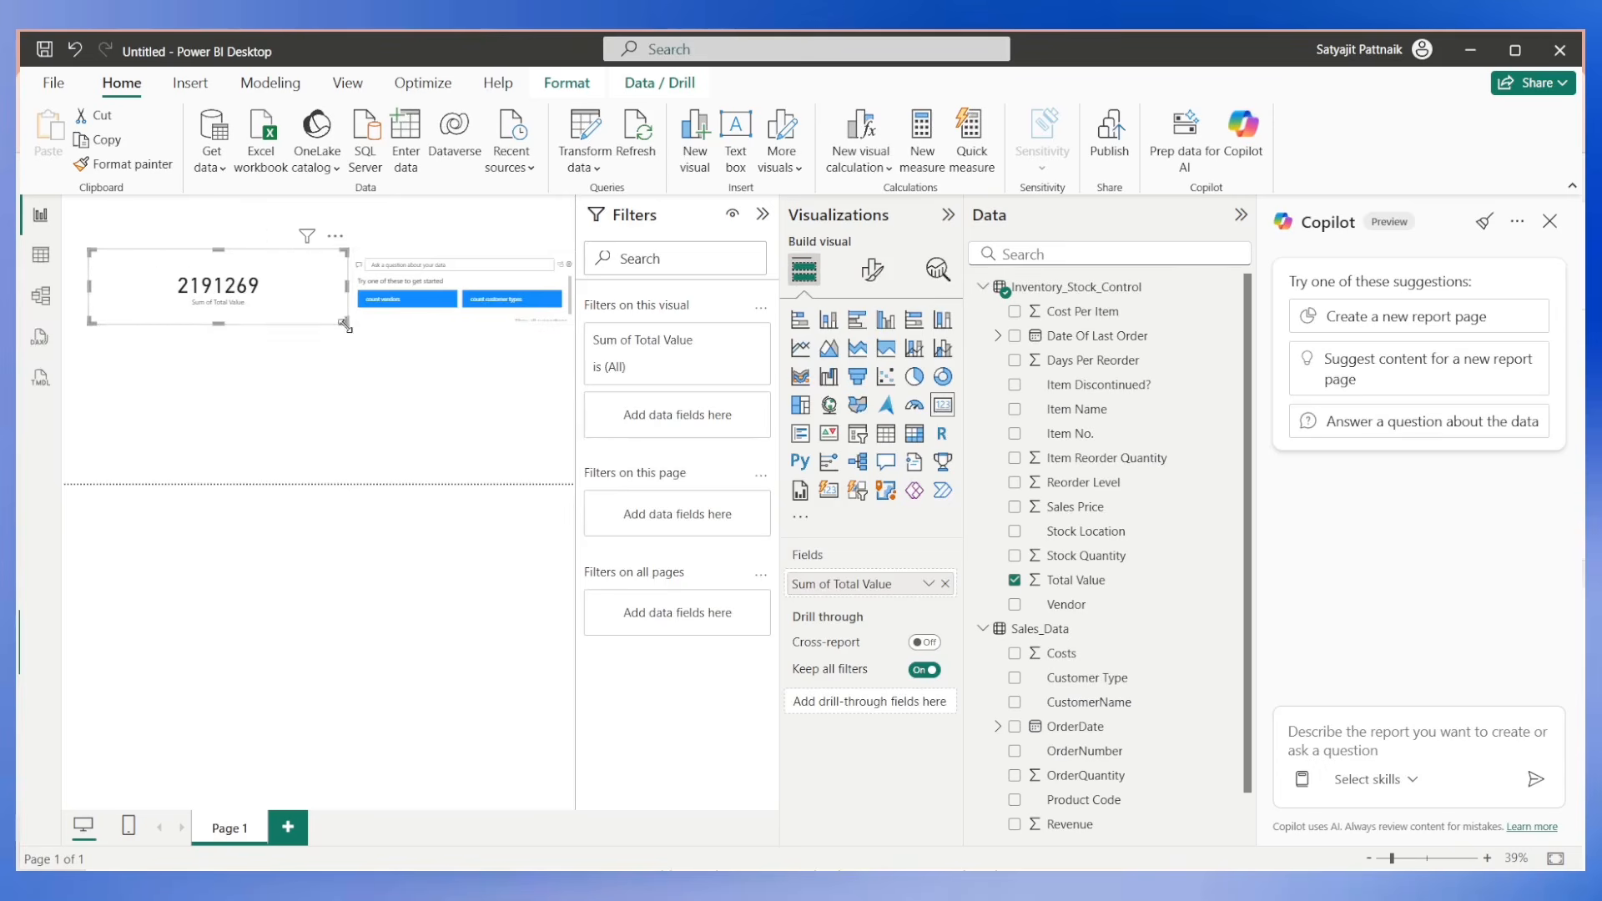
{"action": "left_click_drag", "start_coordinate": [345, 325], "coordinate": [284, 306]}
Collapse the Filters pane and remove the stray Q&A visual from the report page.
{"action": "left_click", "coordinate": [762, 214]}
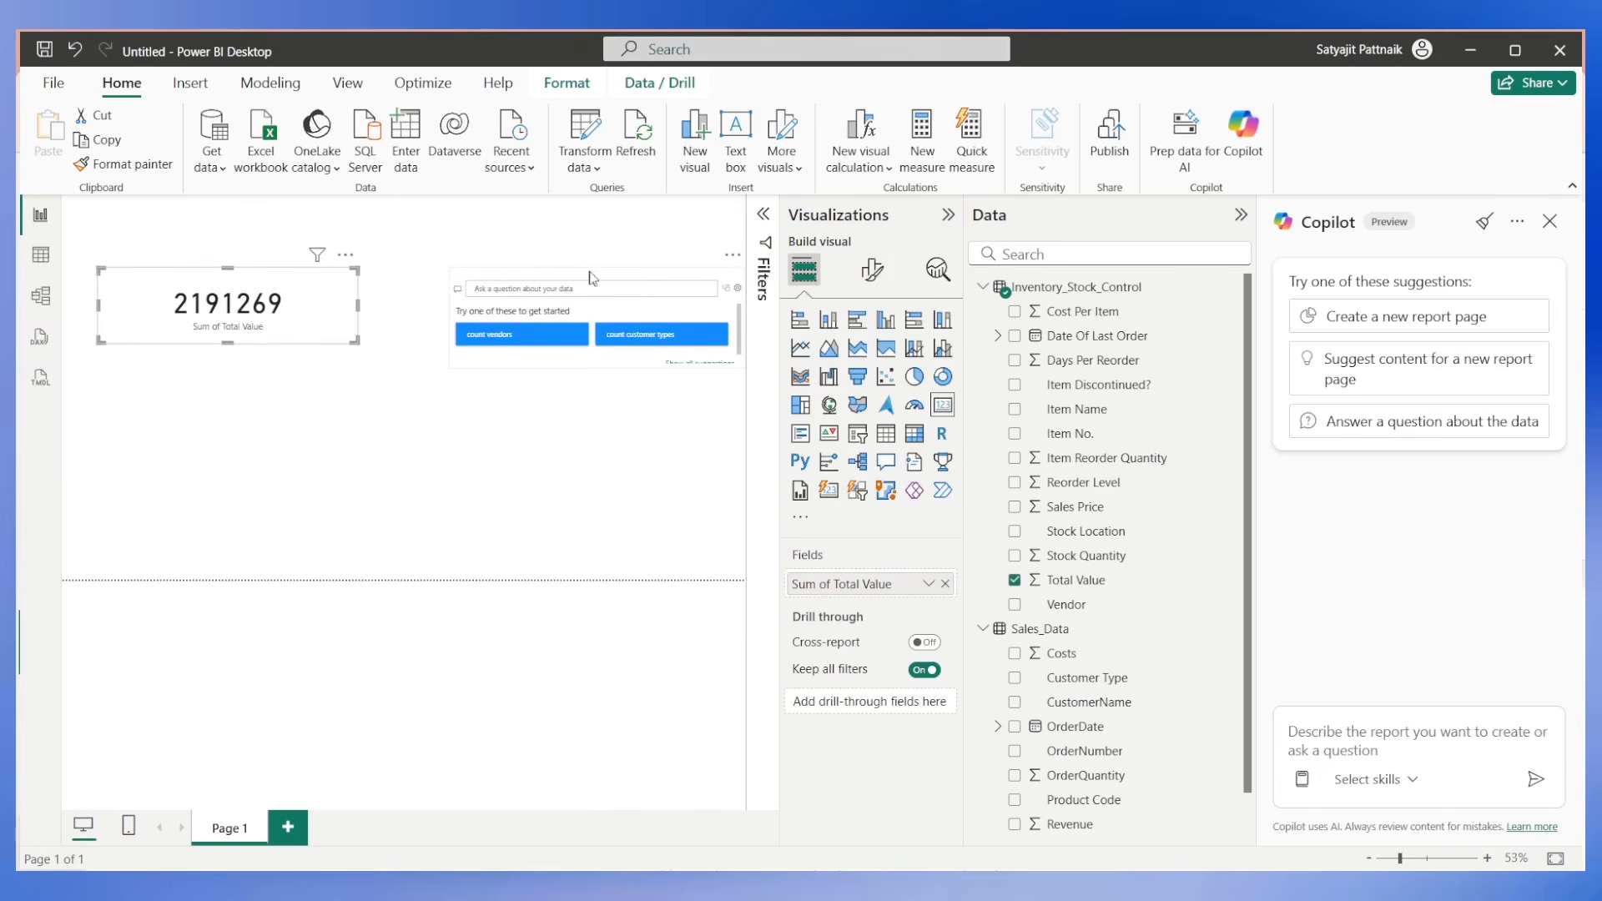
{"action": "left_click", "coordinate": [733, 254]}
{"action": "left_click", "coordinate": [799, 283]}
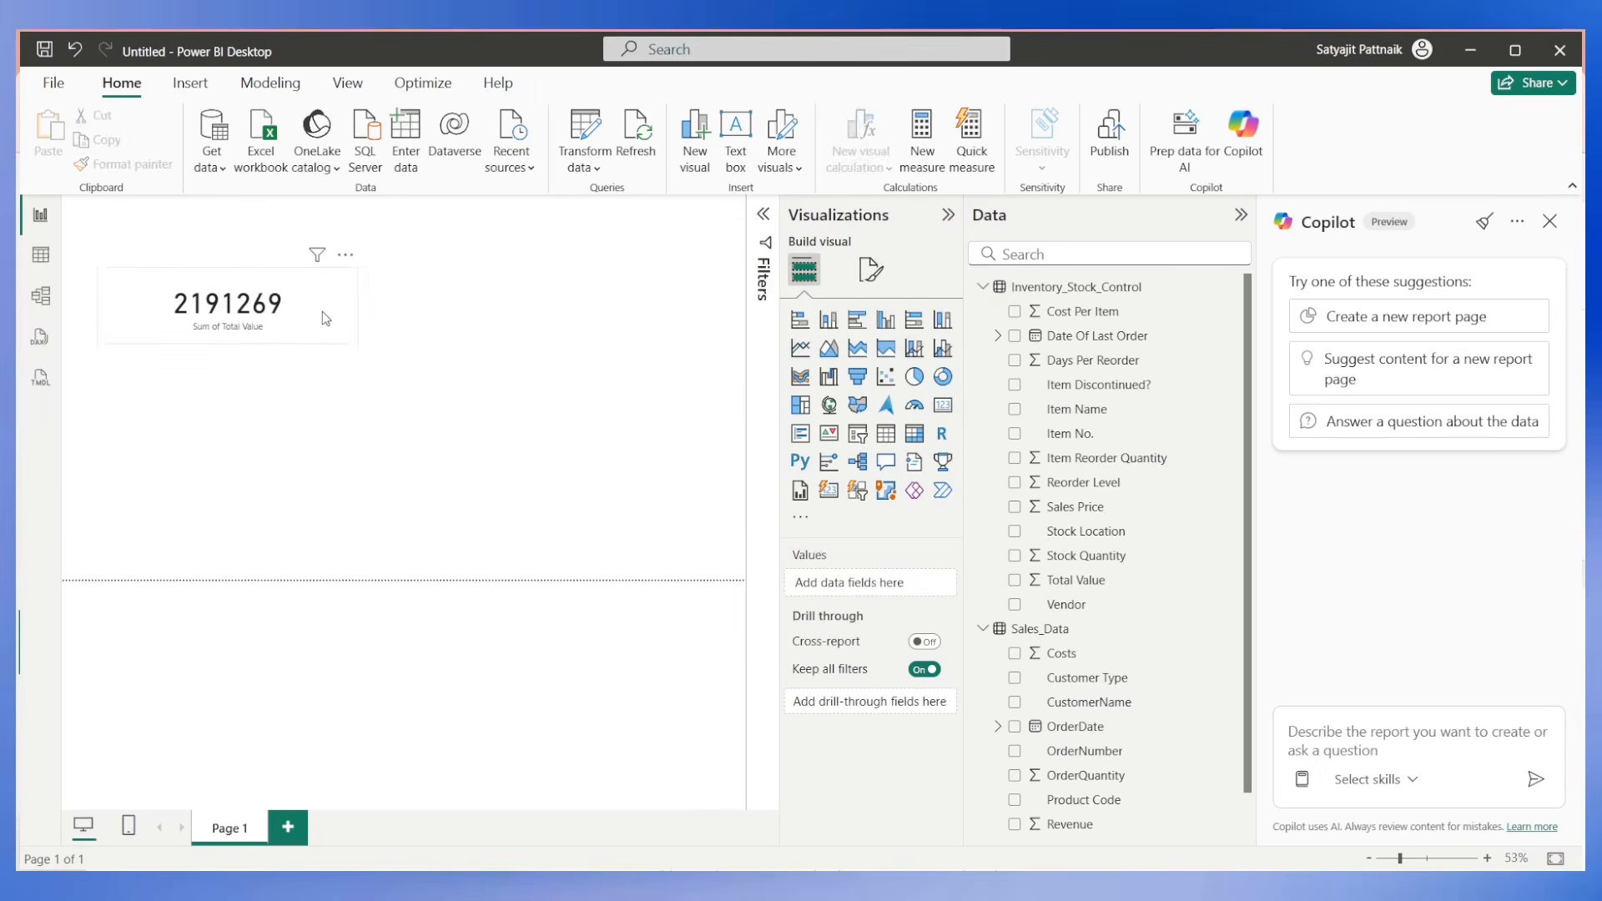
Duplicate the Total Value card, place the copy below the original, and clear the copy's field.
{"action": "left_click", "coordinate": [322, 312]}
{"action": "key", "text": "ctrl+c"}
{"action": "key", "text": "ctrl+v"}
{"action": "left_click_drag", "start_coordinate": [320, 323], "coordinate": [310, 429]}
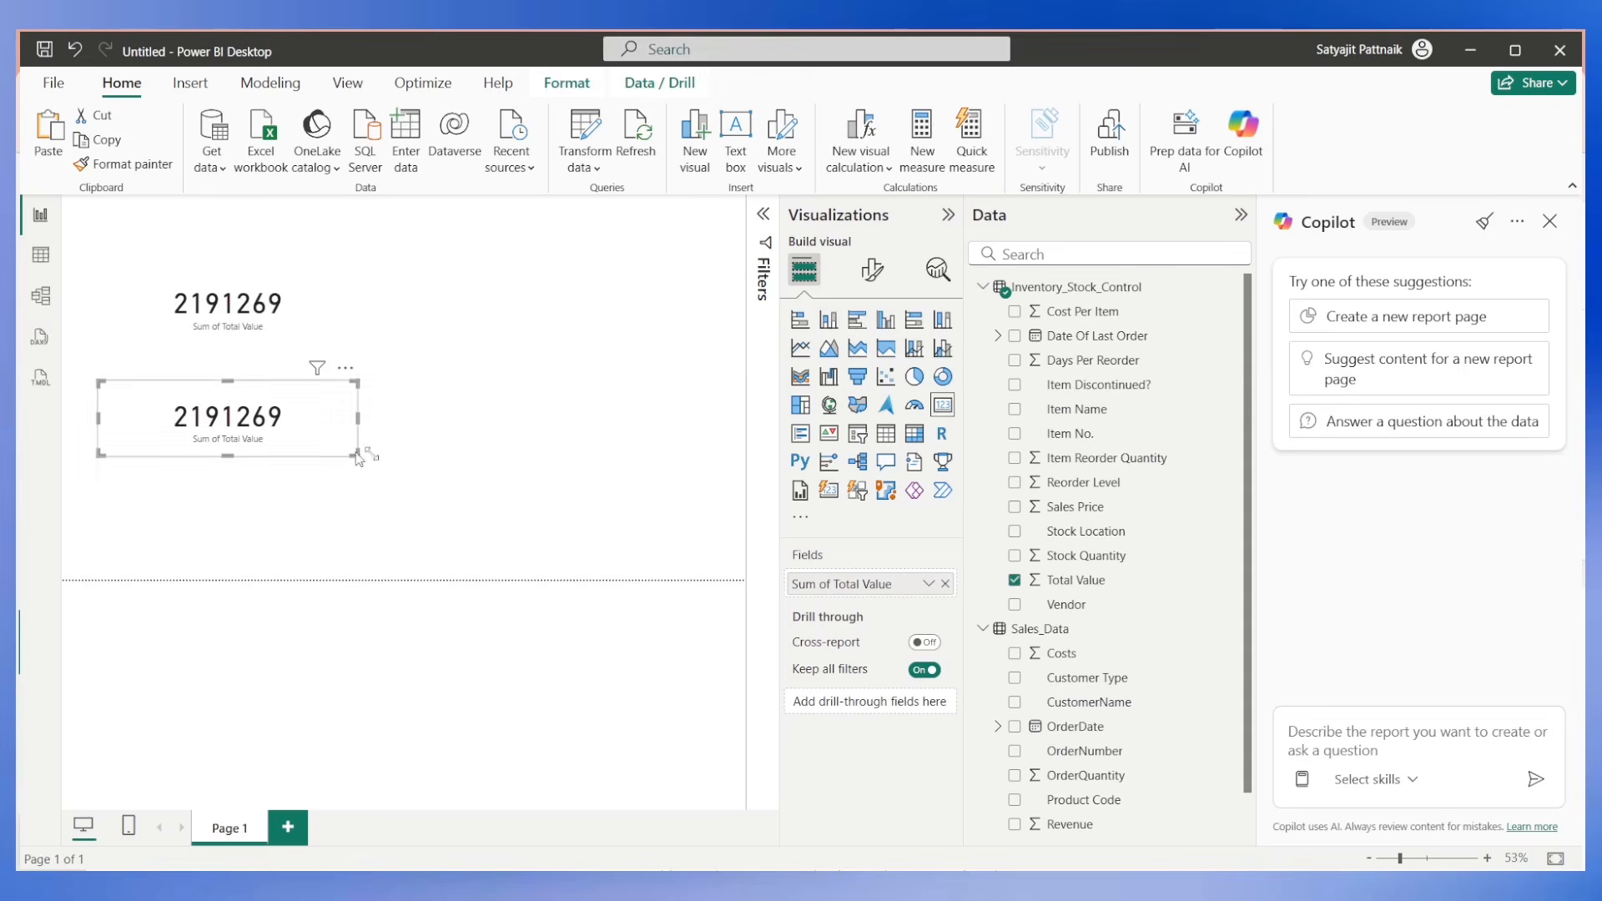
{"action": "left_click", "coordinate": [945, 584]}
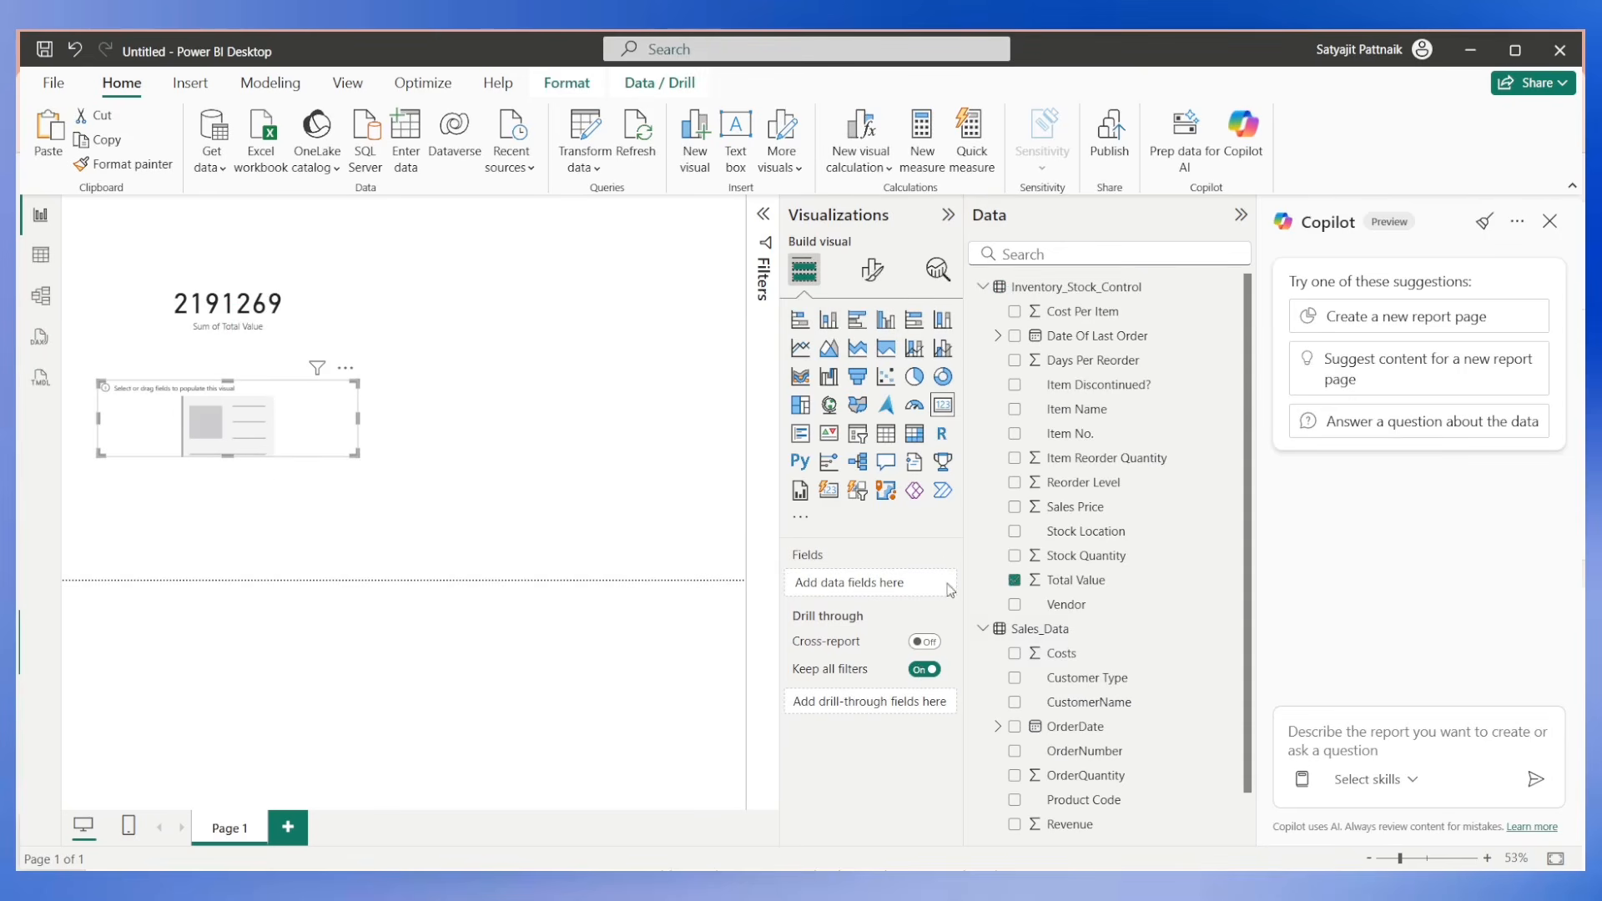
Create the measure Total Value (Agg) = SUM(Inventory_Stock_Control[Total Value]) in Inventory_Stock_Control and show it on the empty duplicate card.
{"action": "left_click", "coordinate": [1234, 287]}
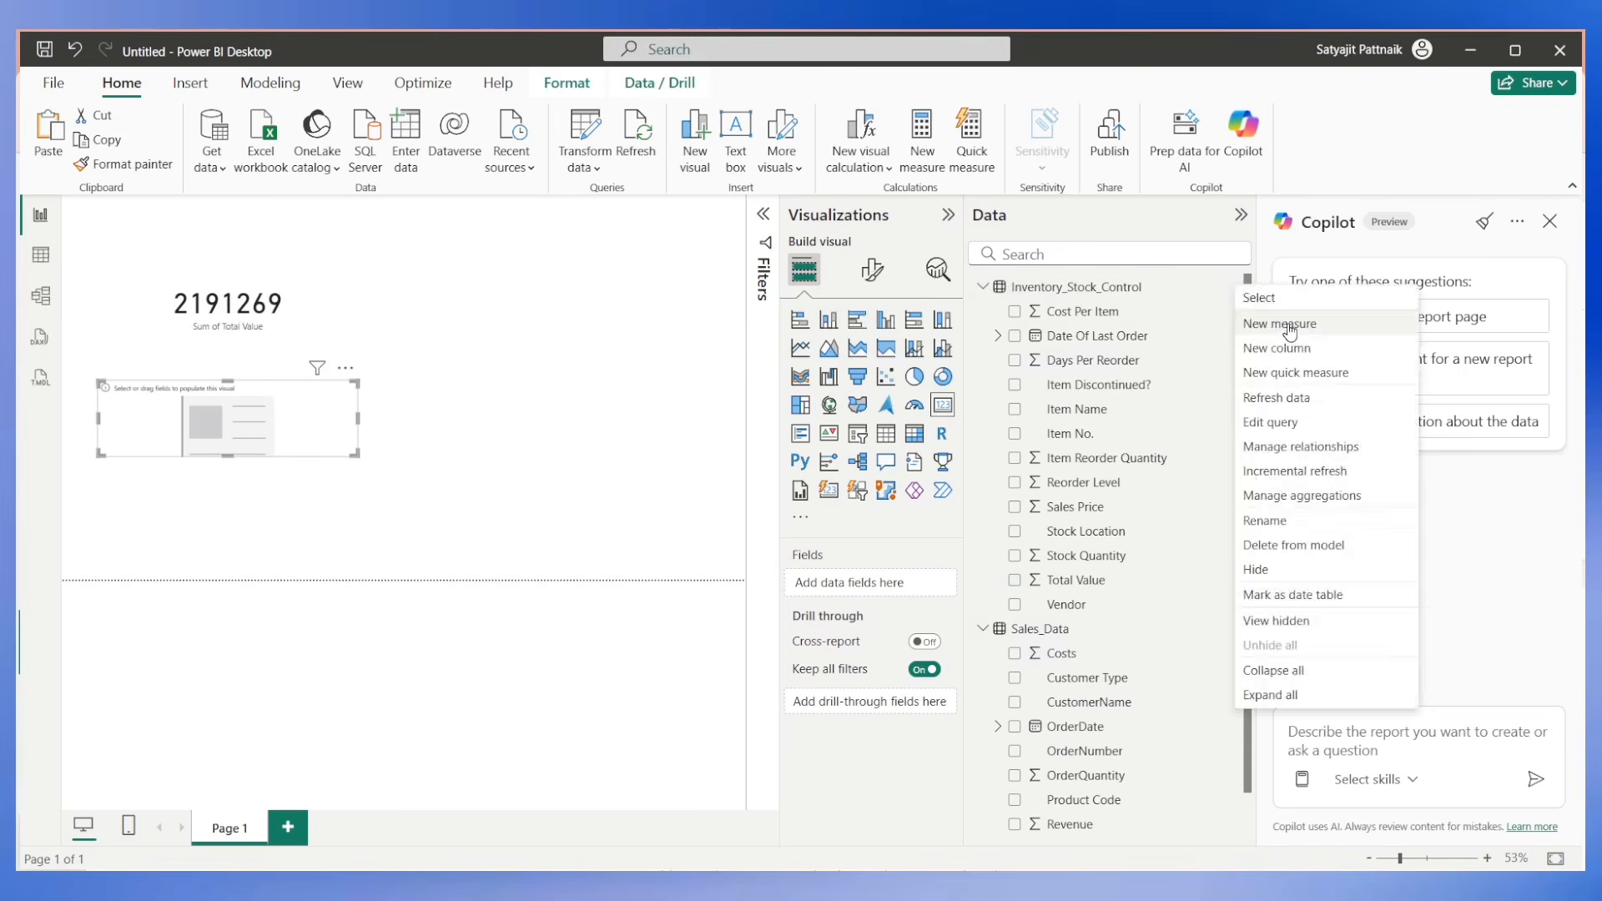
{"action": "left_click", "coordinate": [1289, 325]}
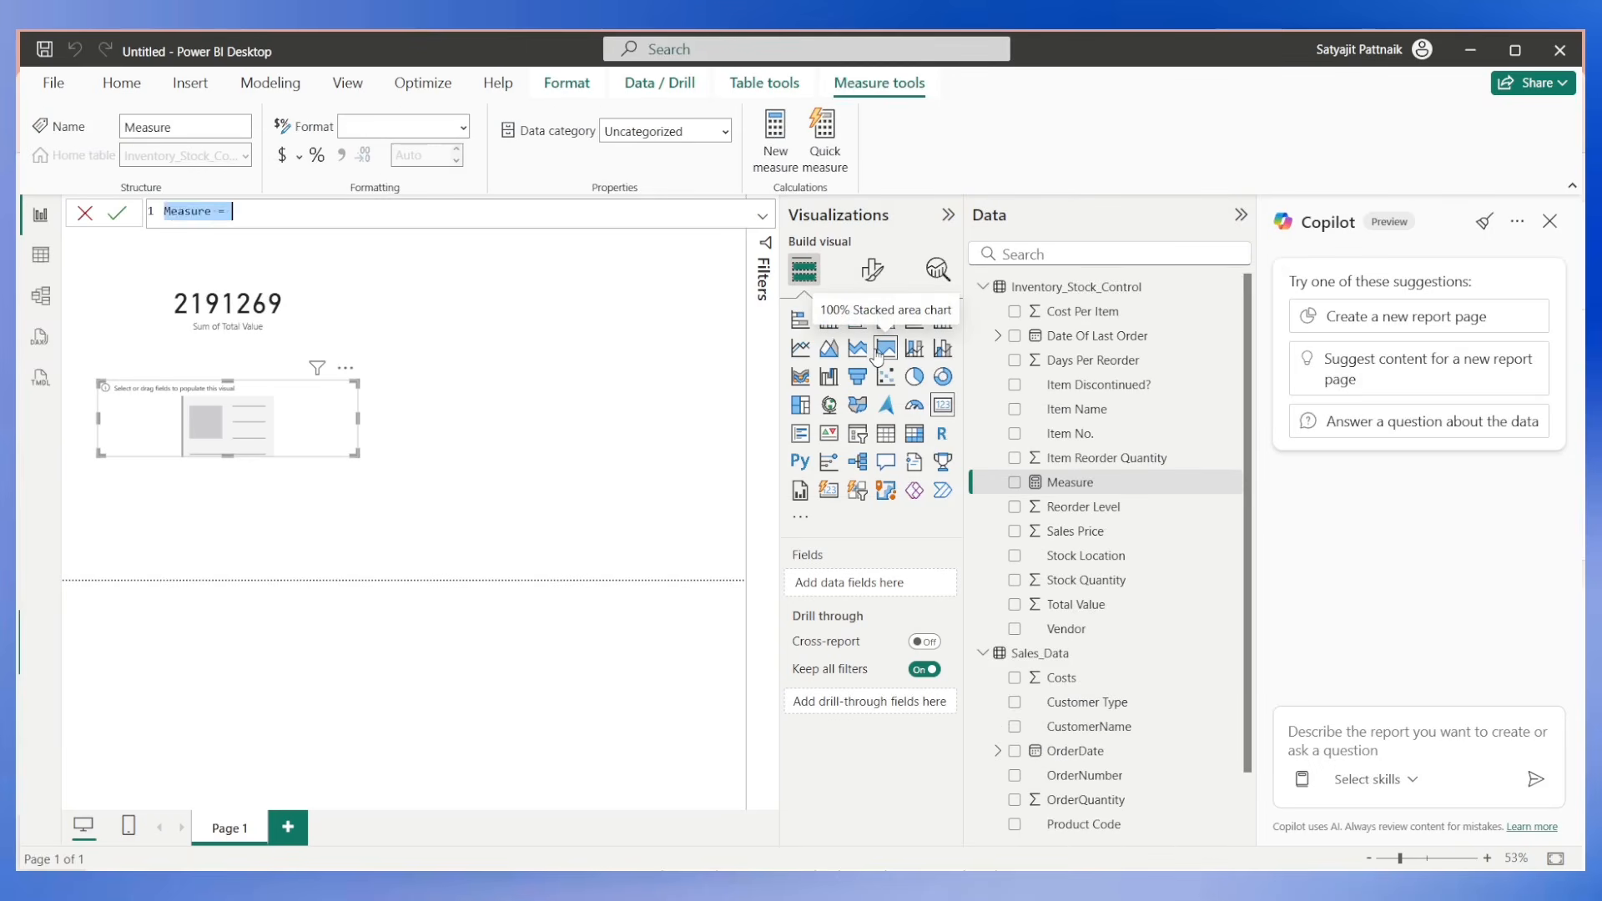
{"action": "type", "text": "Total Value (Agg)"}
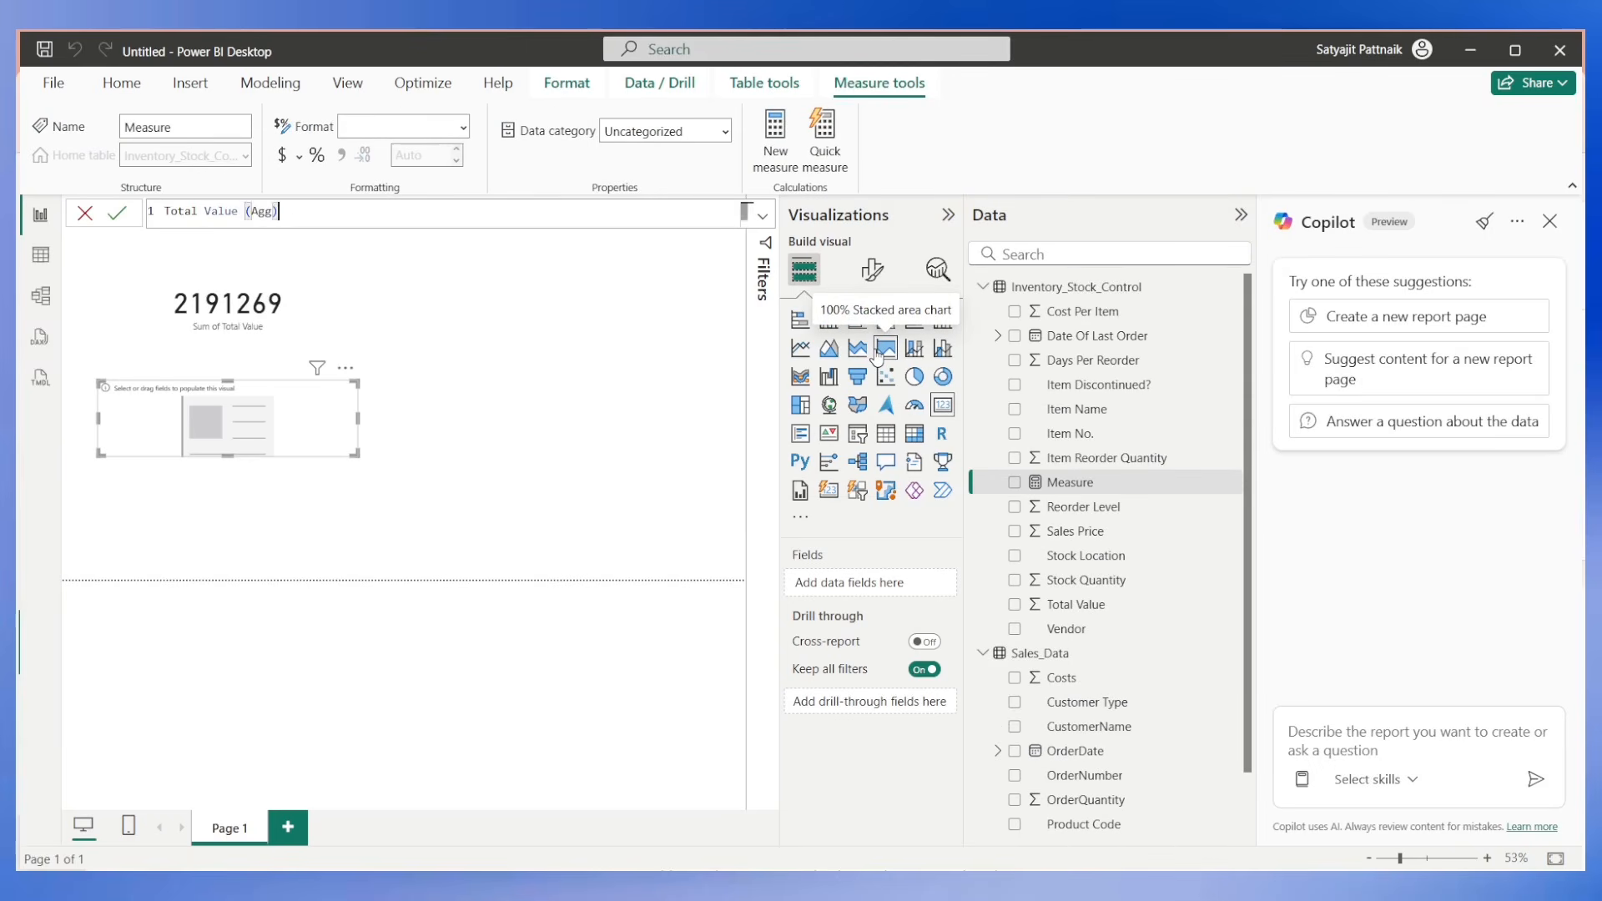
{"action": "type", "text": " = SUM(Inventory_Stock_Control[Total Value]"}
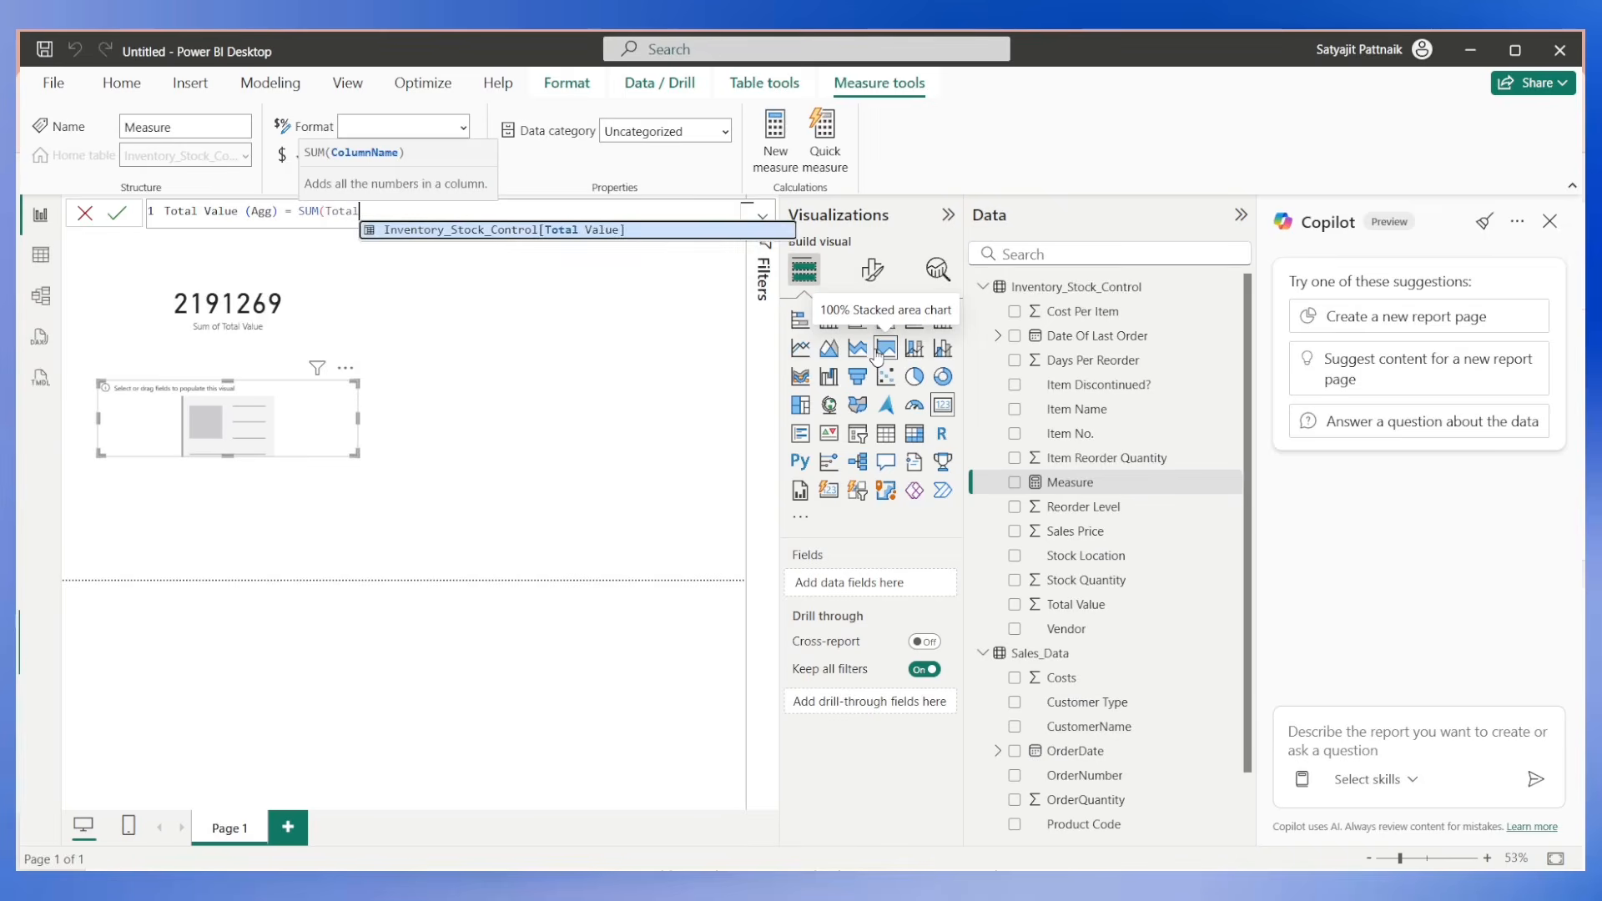
{"action": "key", "text": "Tab"}
{"action": "type", "text": ")"}
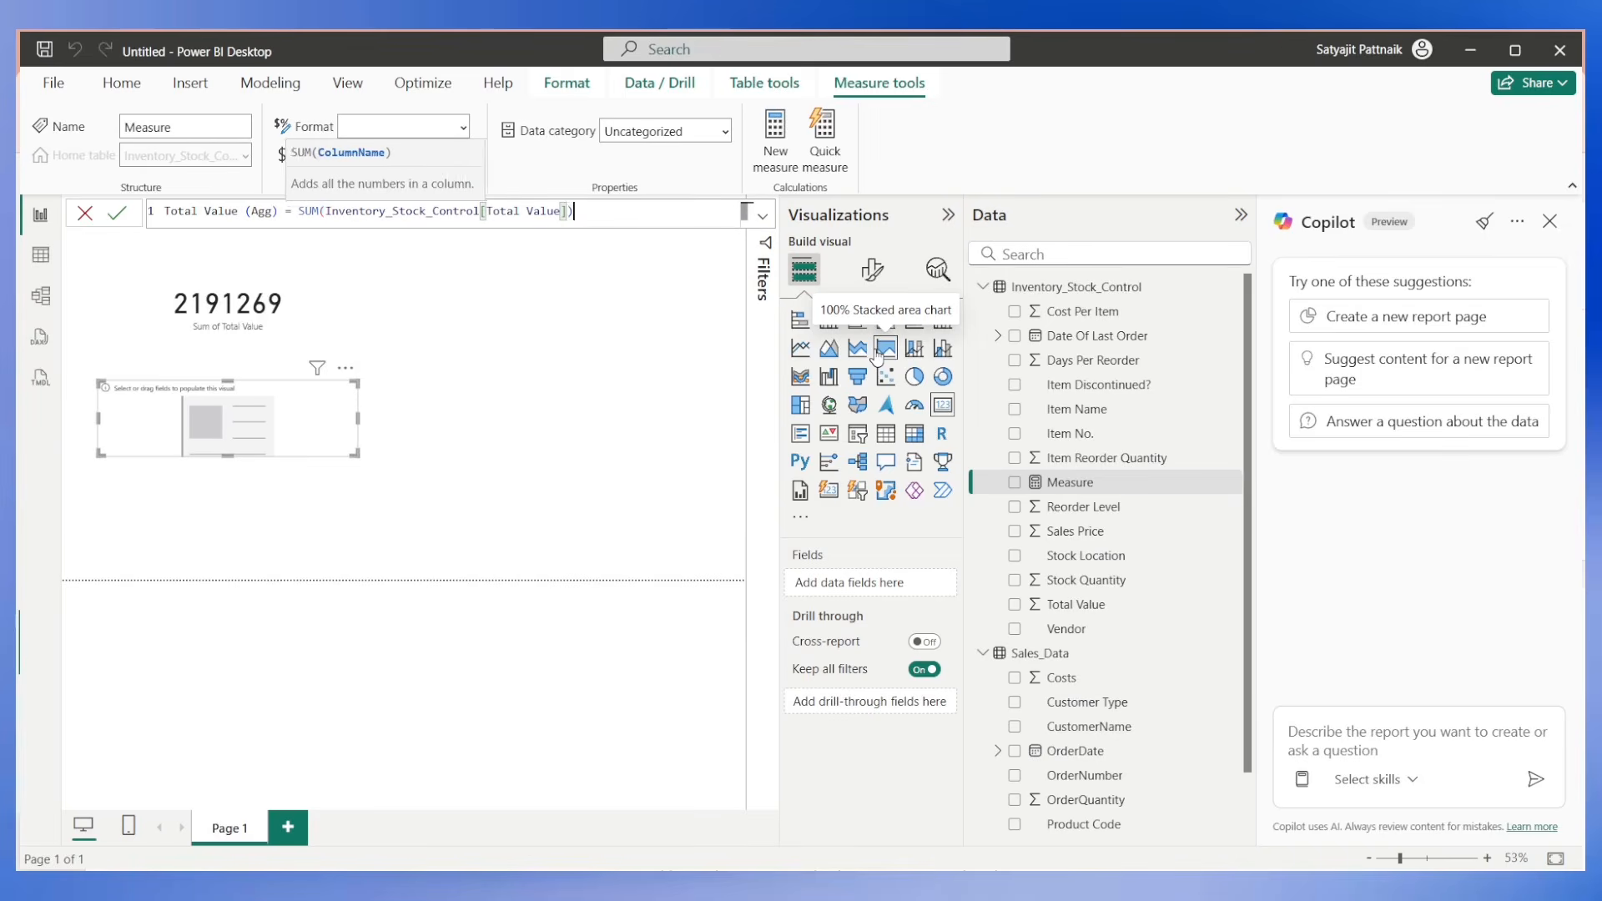
{"action": "left_click", "coordinate": [117, 214]}
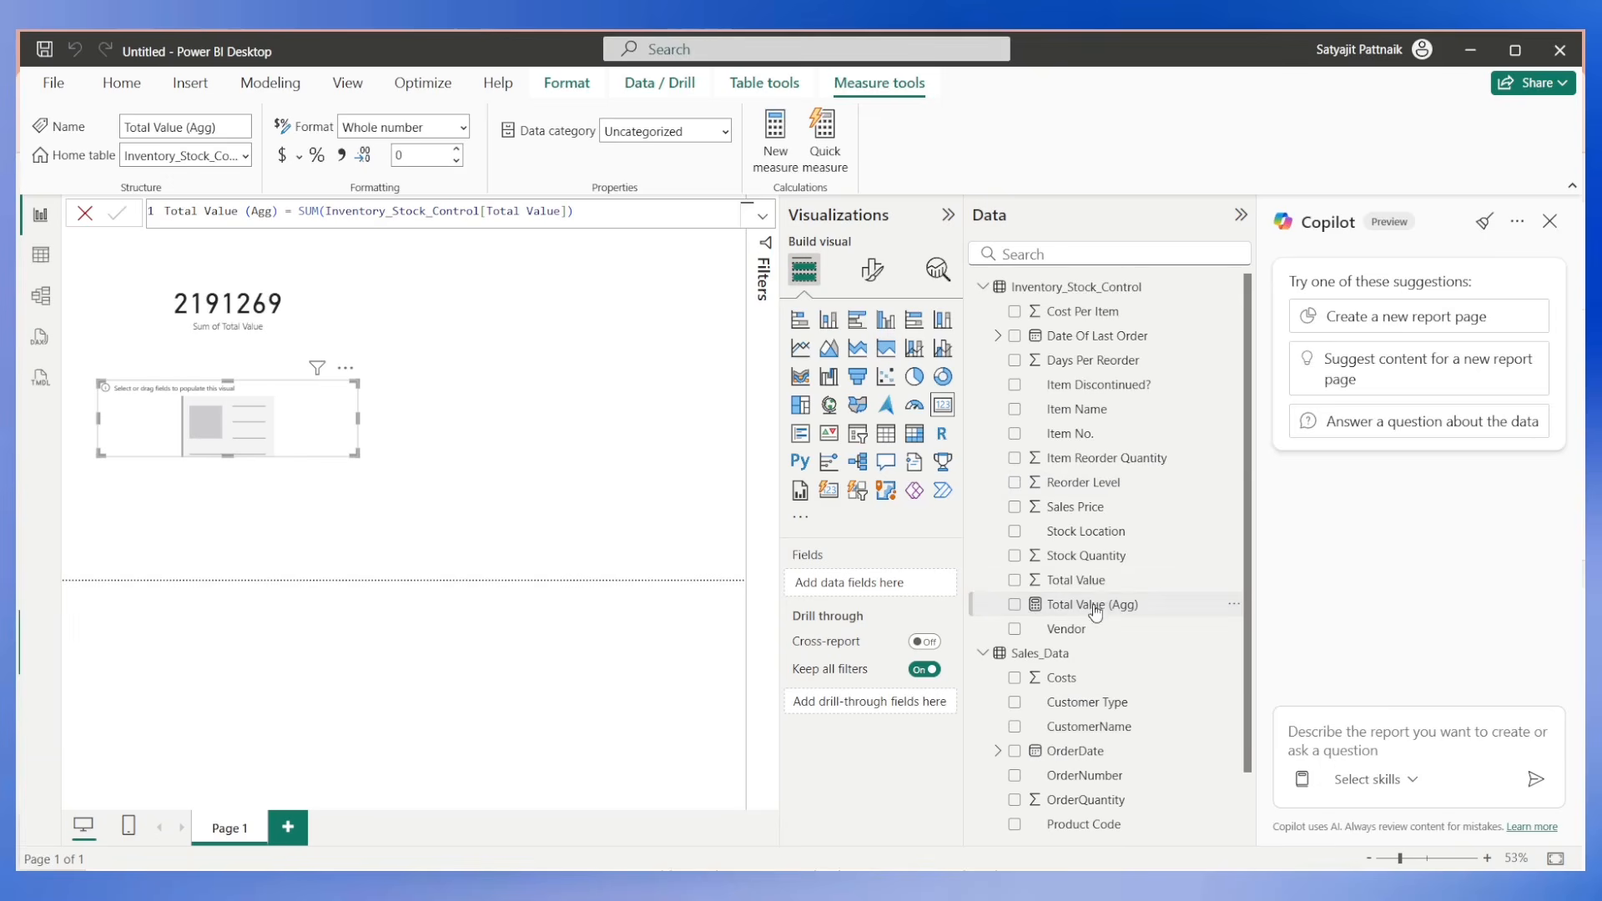
{"action": "left_click_drag", "start_coordinate": [1092, 606], "coordinate": [841, 582]}
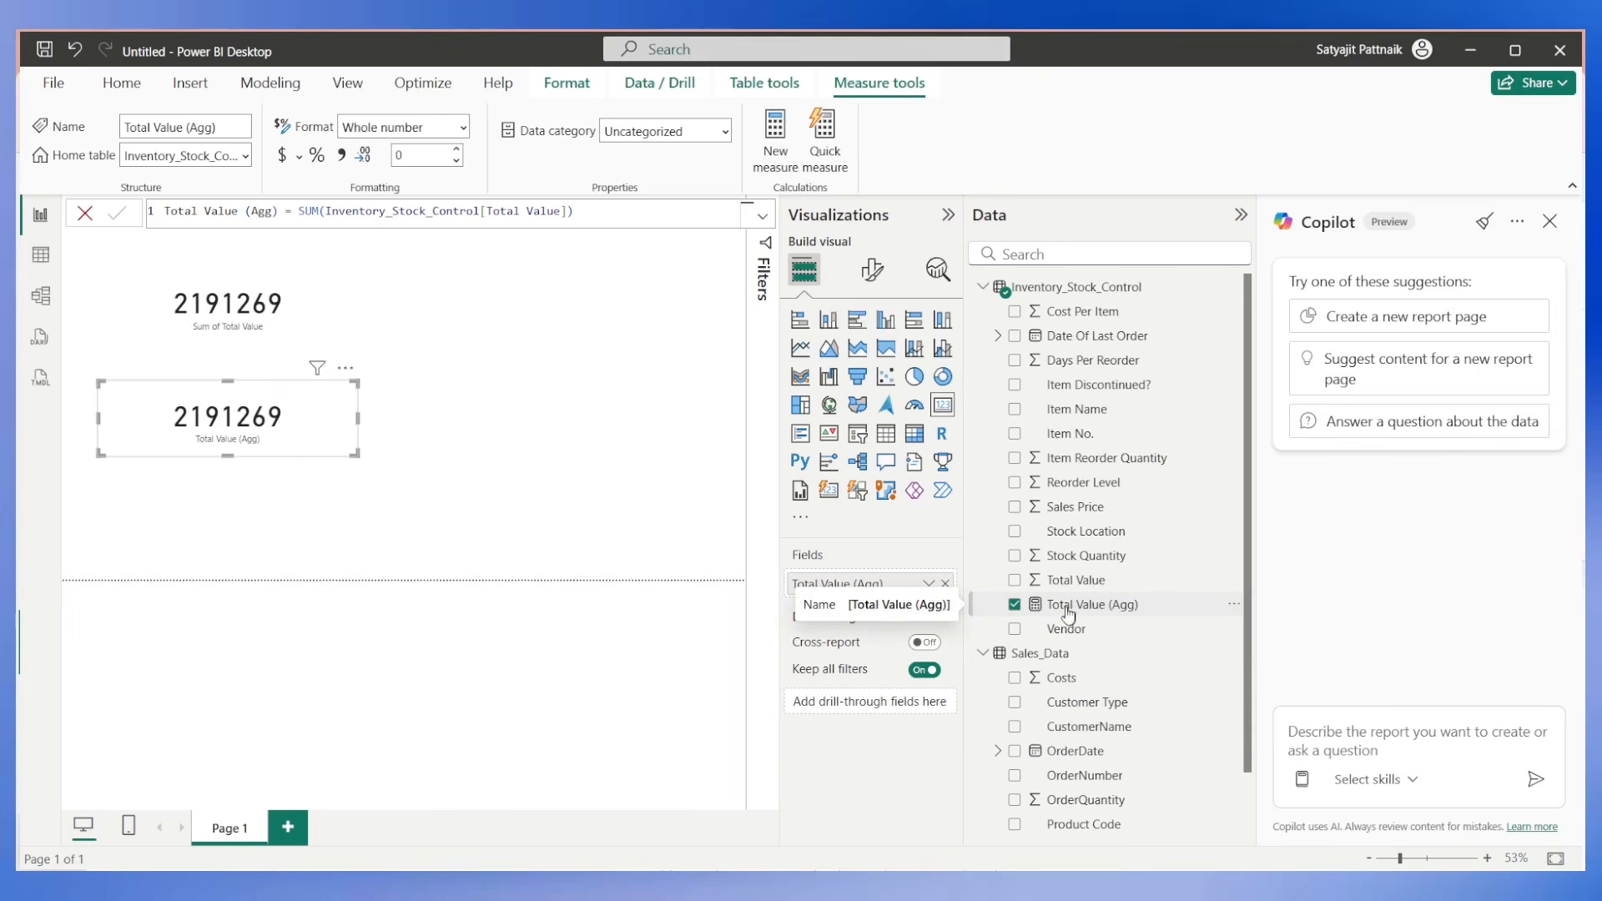
In DAX query view, ask Copilot "i want to have total value aggregated" and review the query it generates.
{"action": "left_click_drag", "start_coordinate": [245, 211], "coordinate": [555, 325]}
{"action": "left_click", "coordinate": [39, 338]}
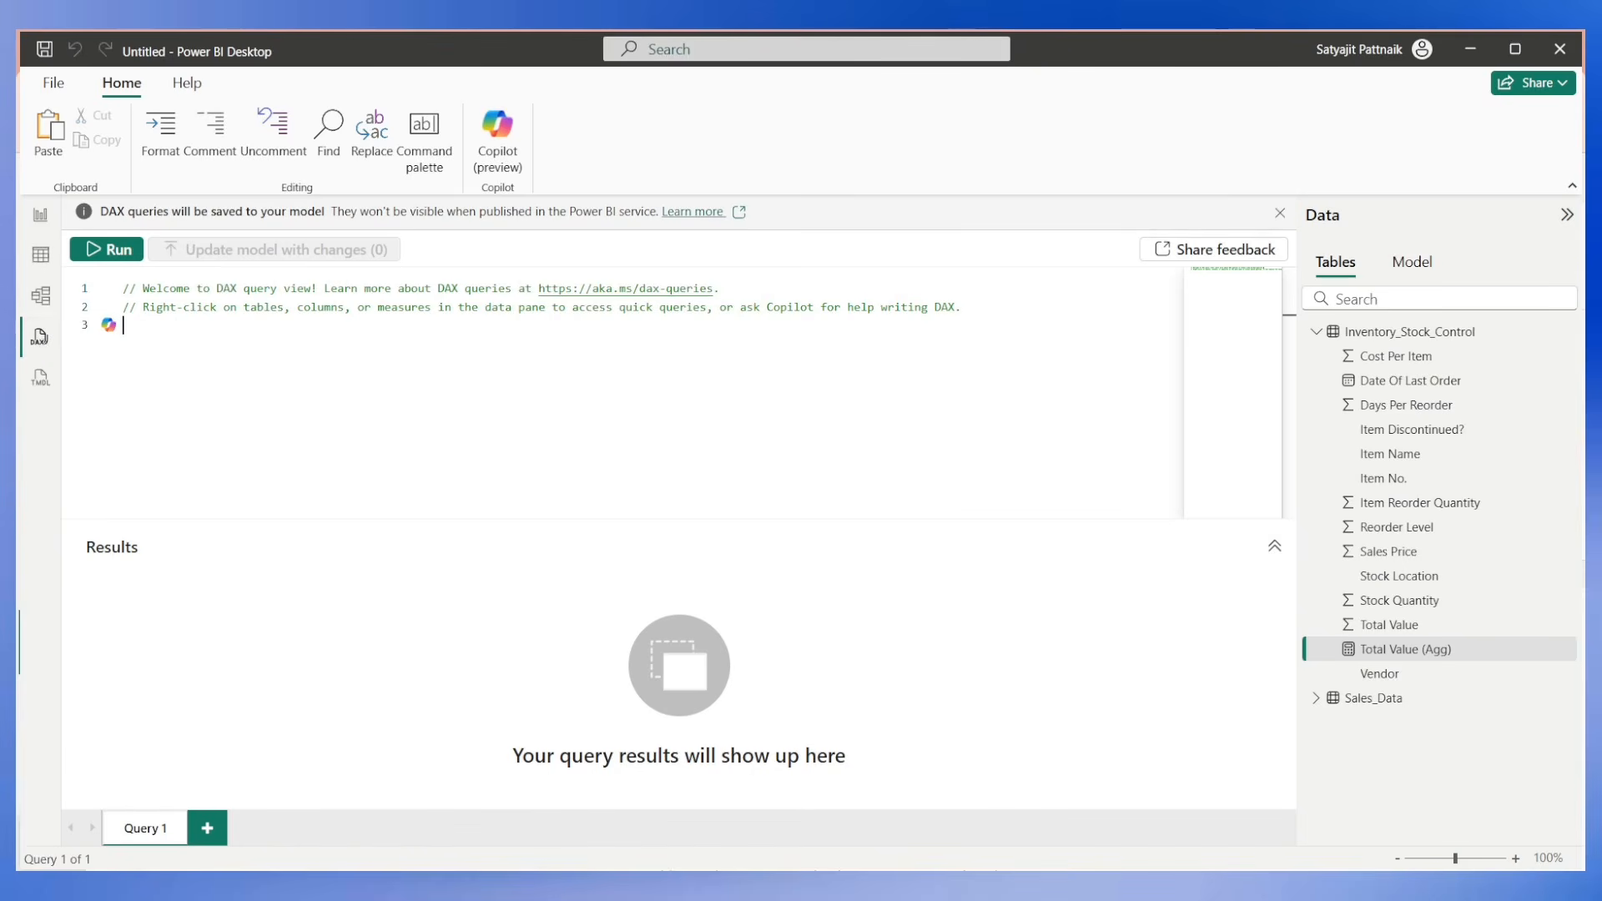
{"action": "left_click", "coordinate": [505, 159]}
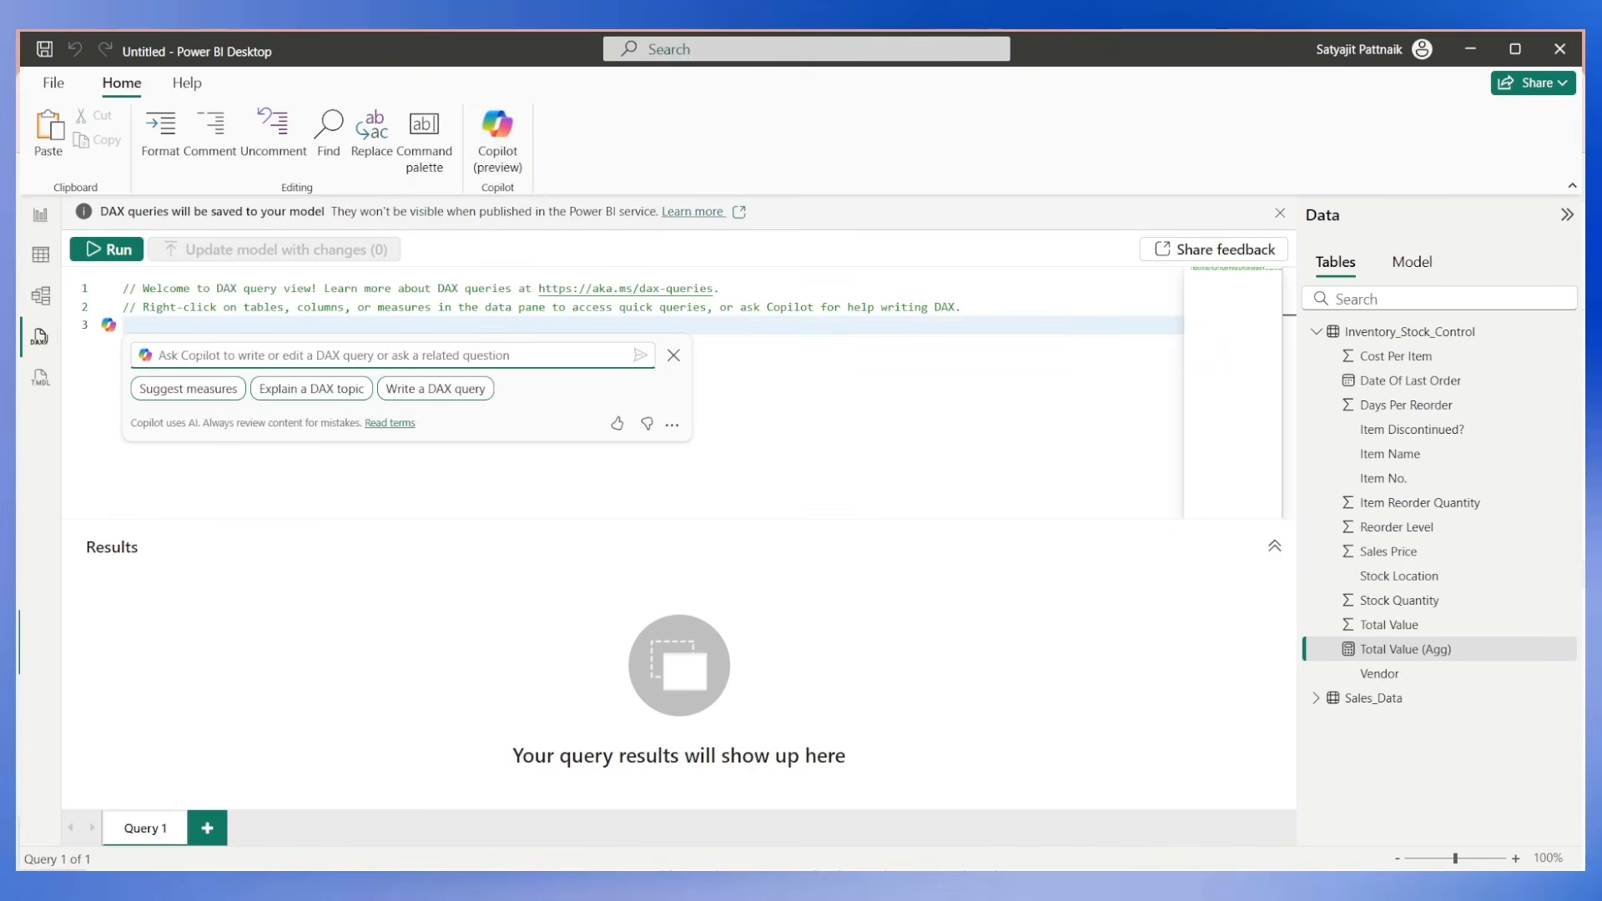
{"action": "type", "text": "tal value aggreg"}
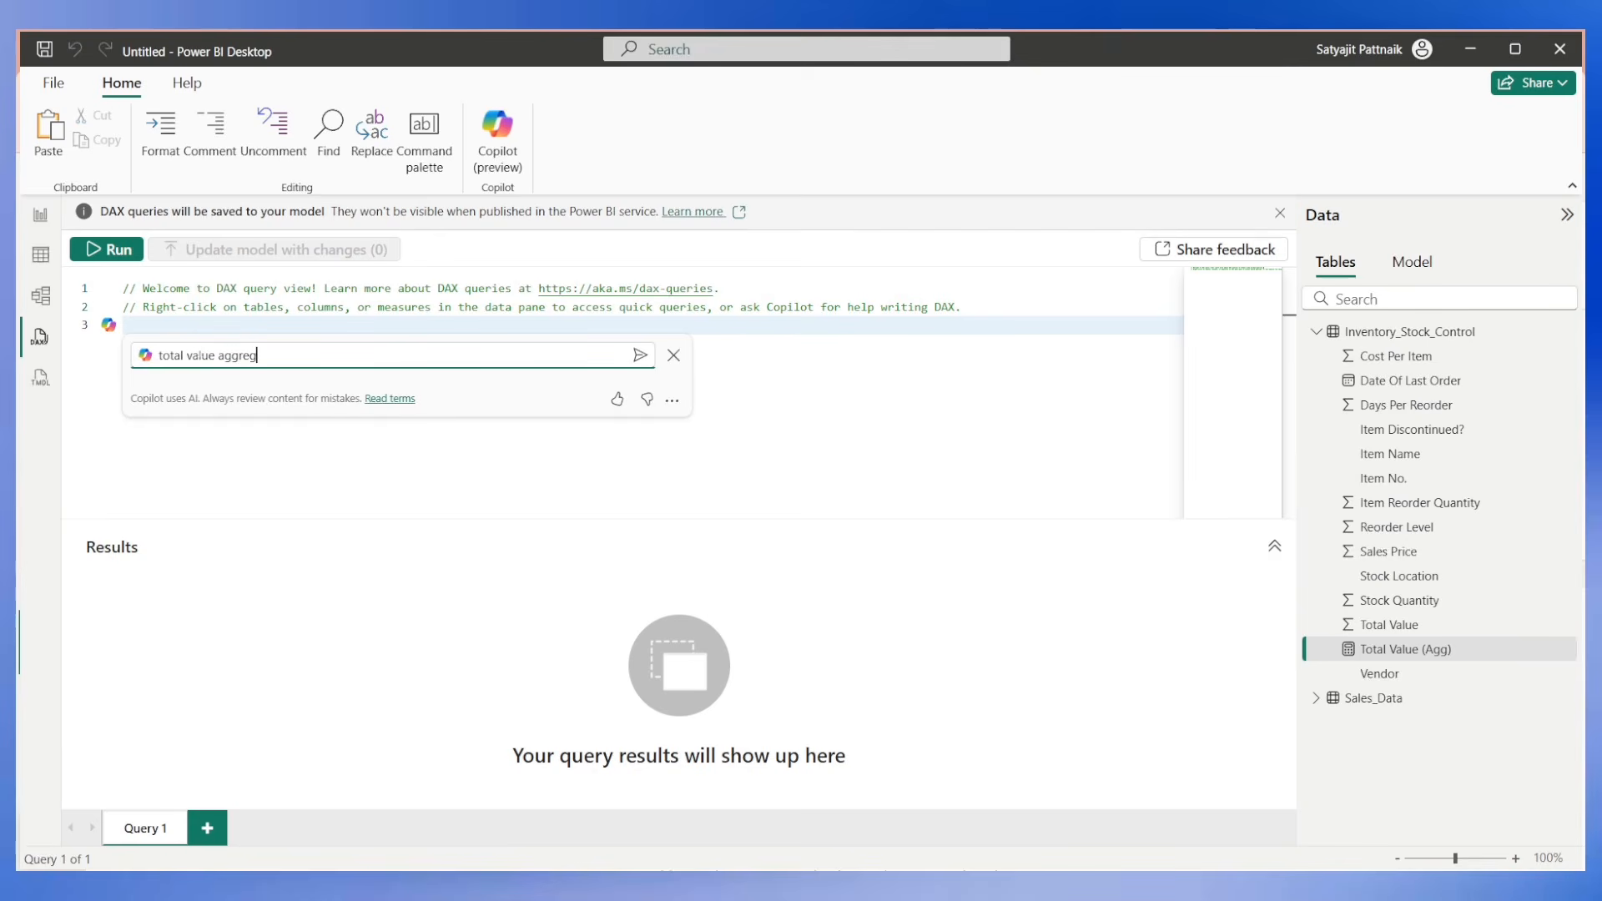
{"action": "type", "text": "i want to have"}
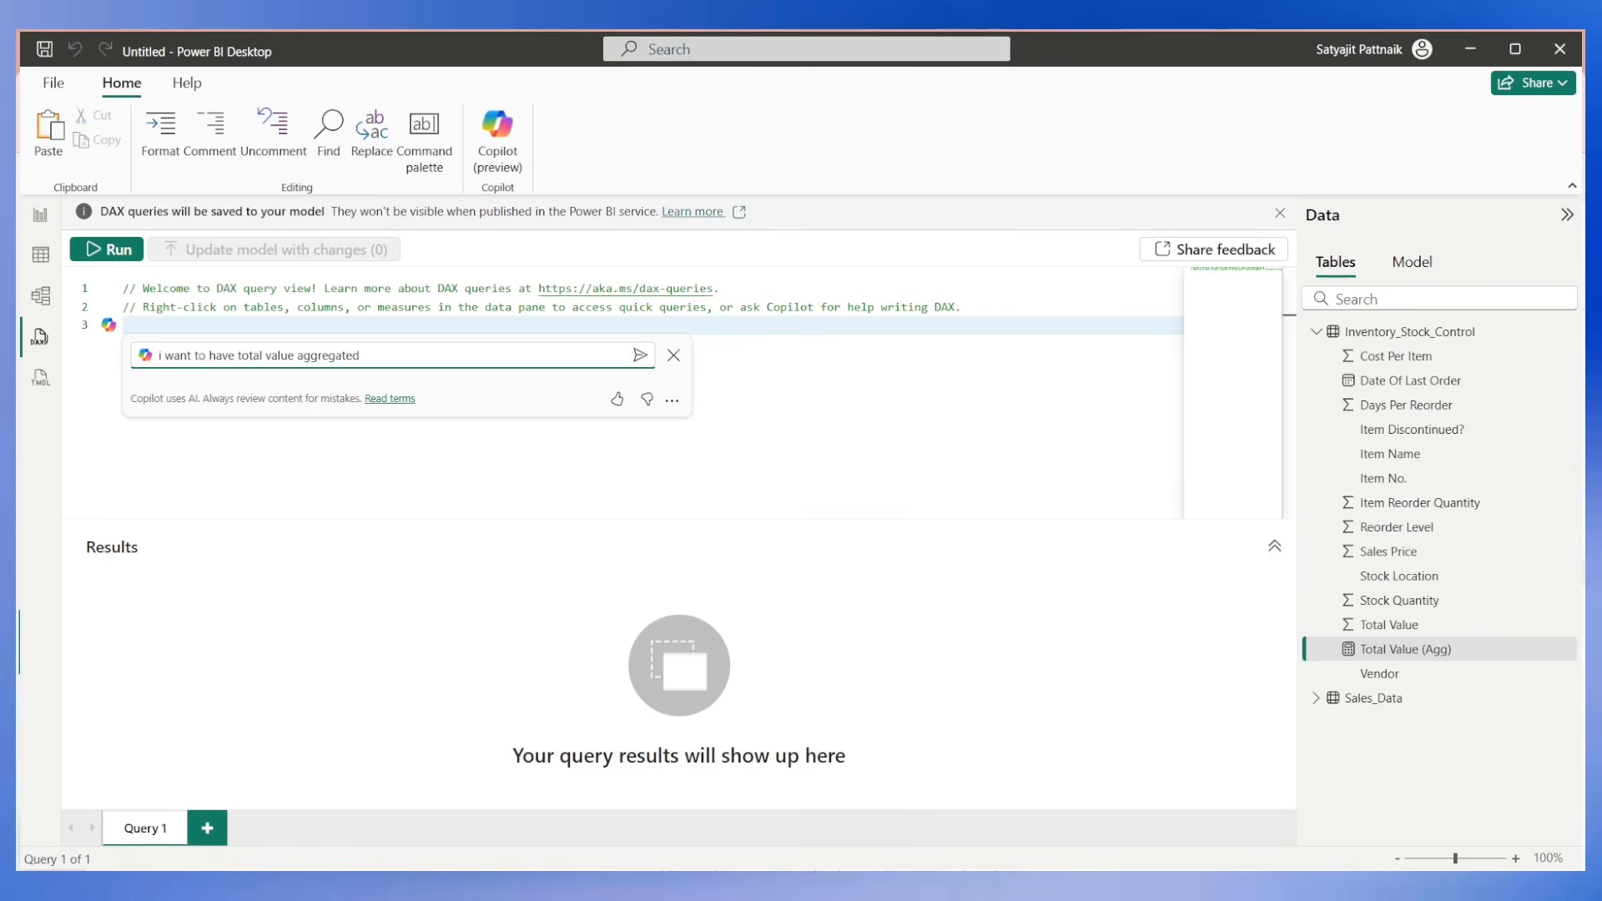
{"action": "key", "text": "Return"}
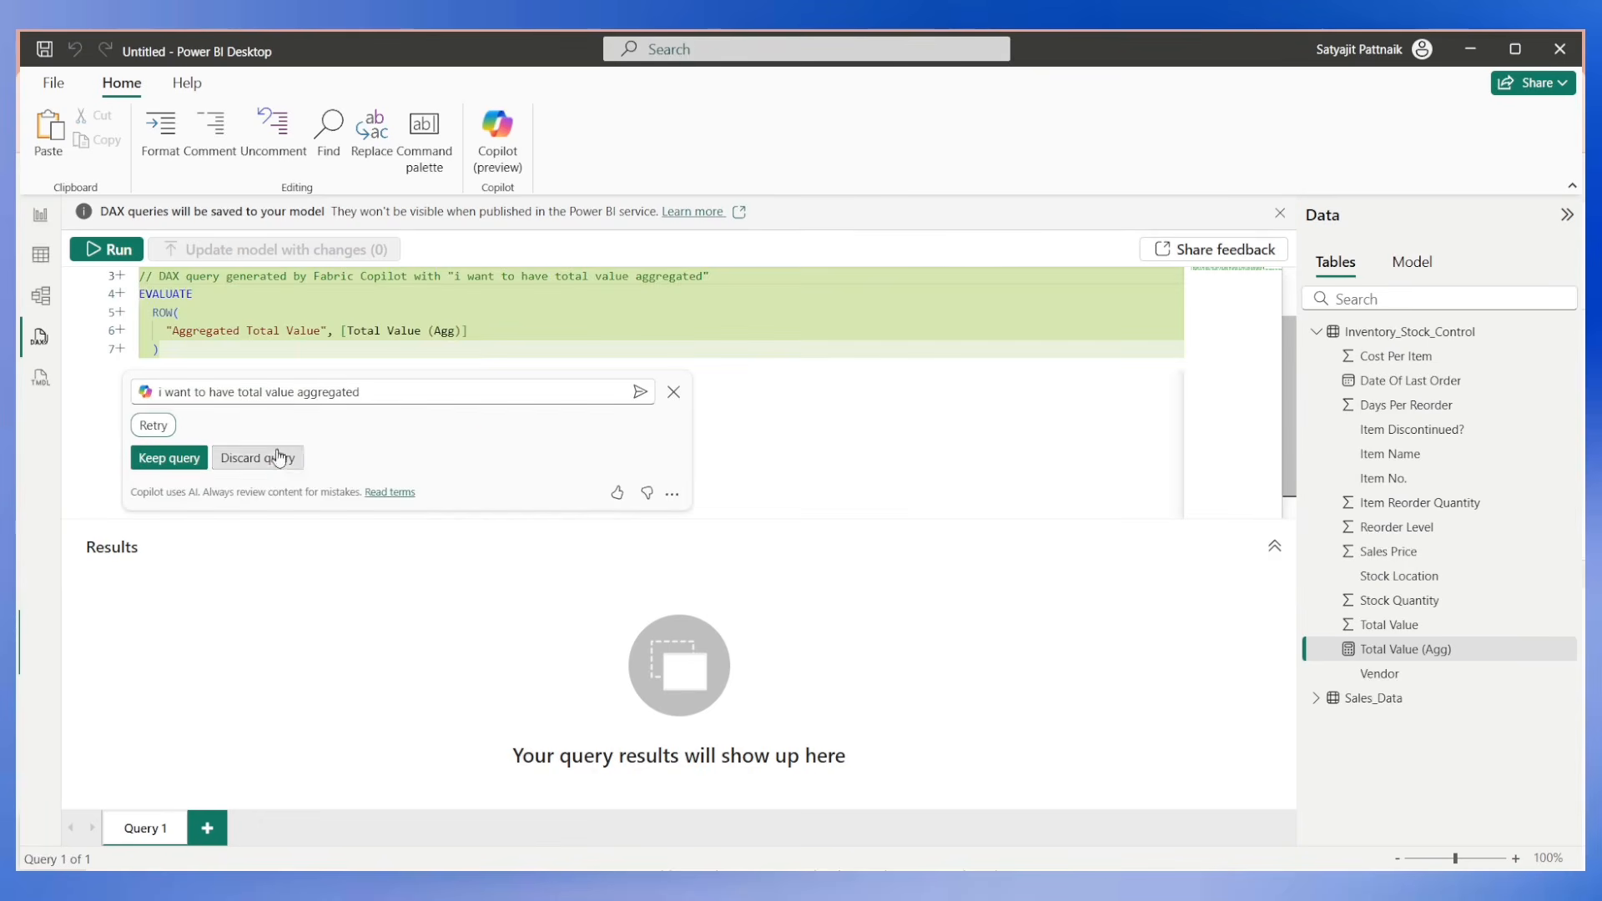
{"action": "scroll", "coordinate": [187, 411], "scroll_direction": "up", "scroll_amount": 1}
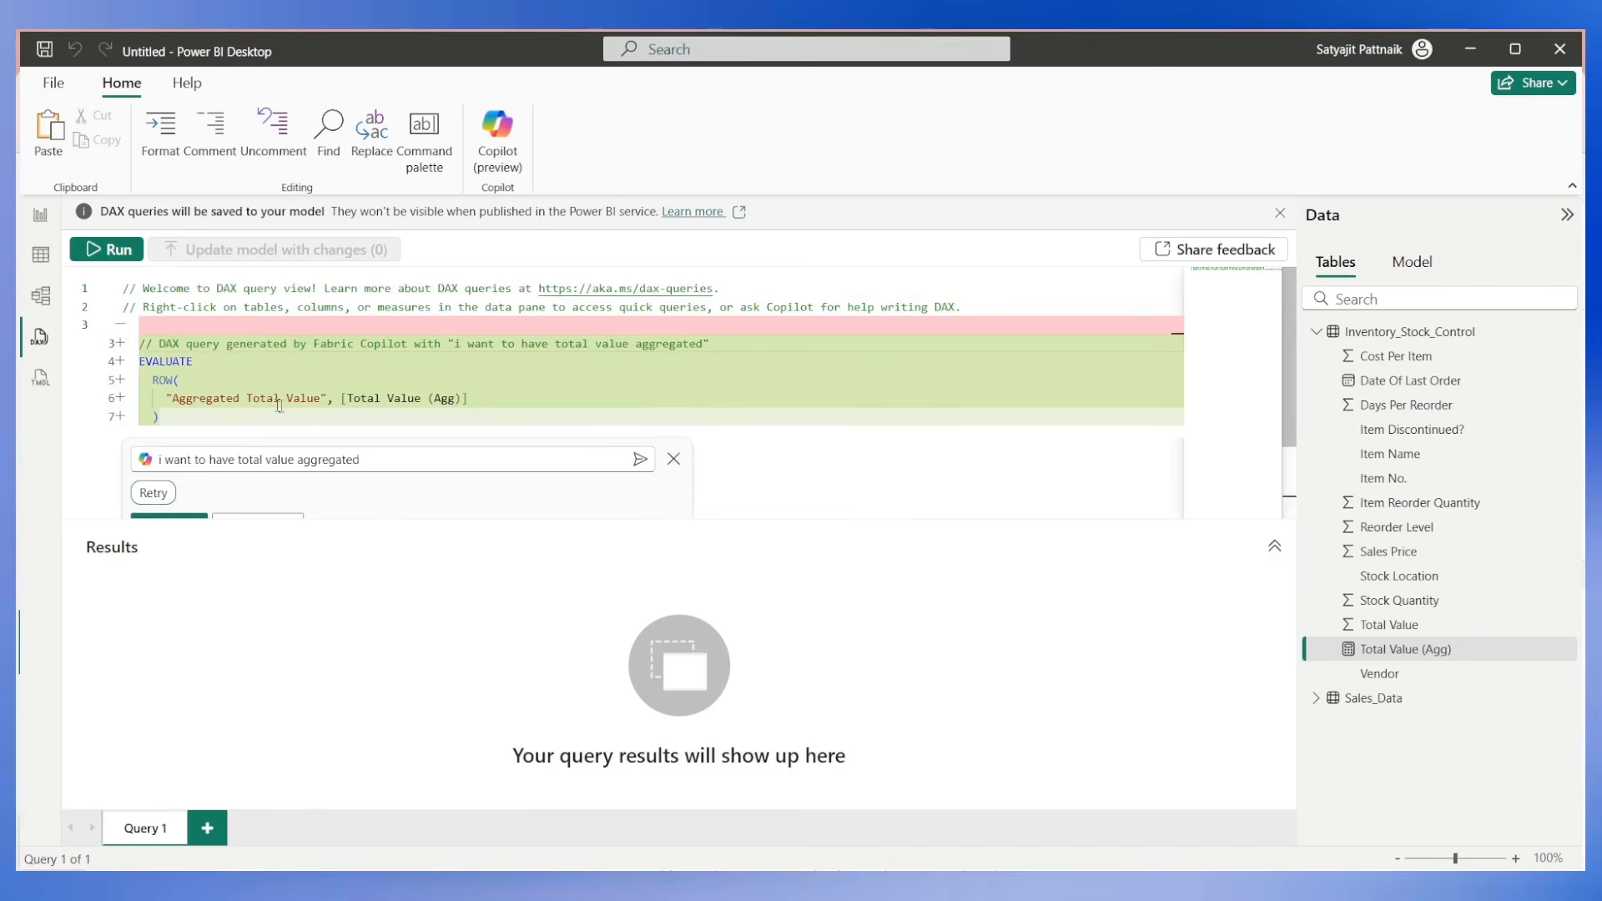
{"action": "left_click_drag", "start_coordinate": [347, 398], "coordinate": [442, 398]}
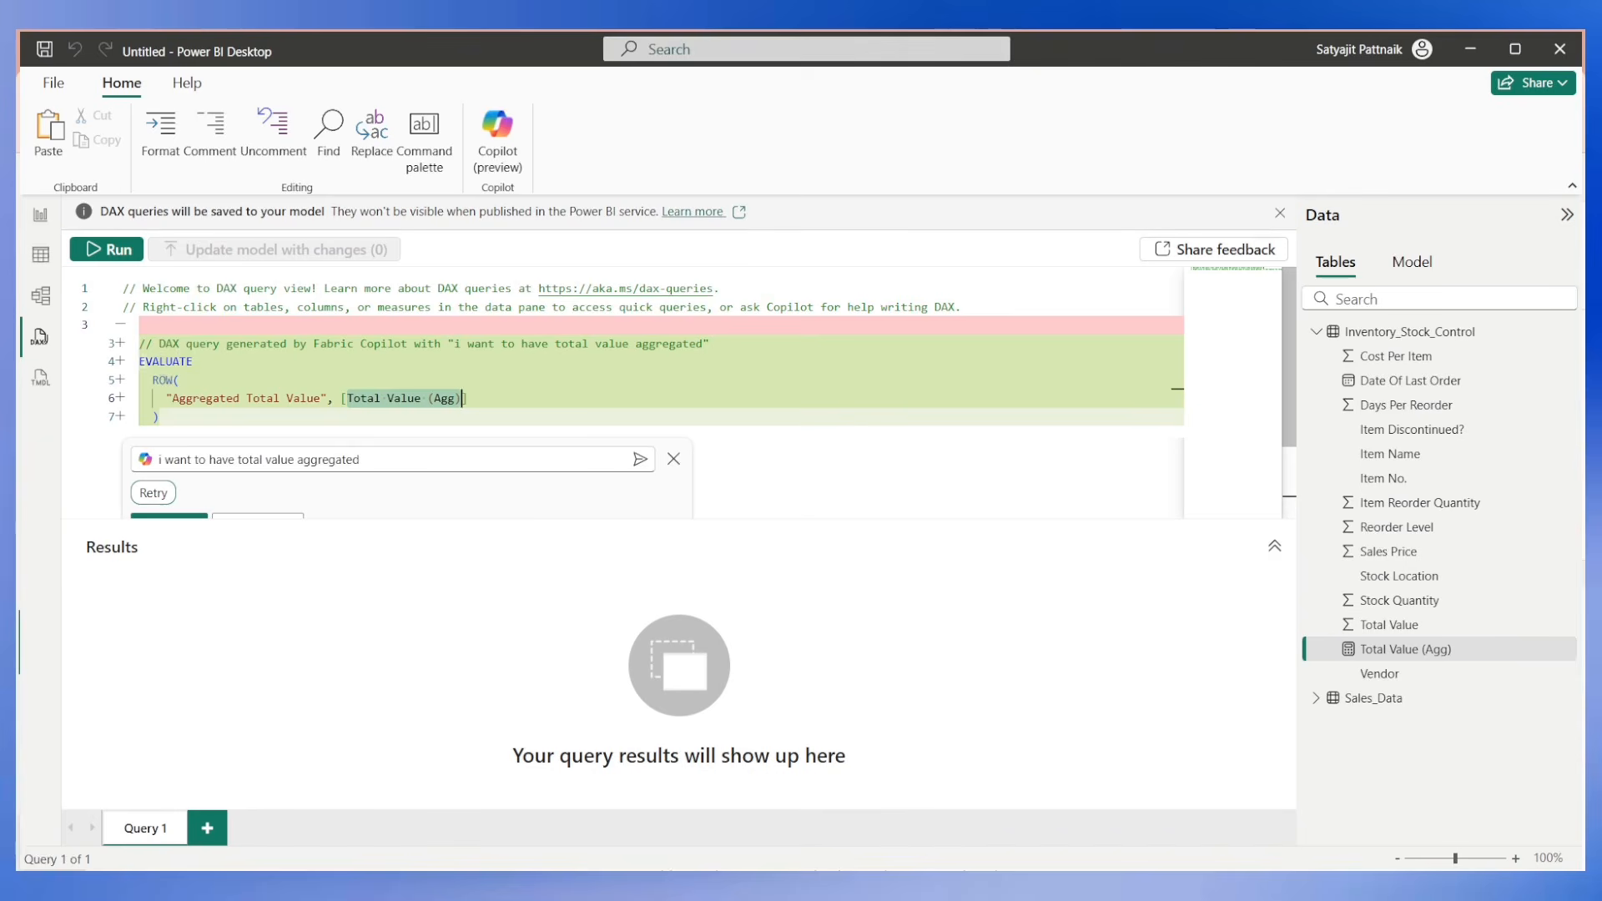
{"action": "left_click_drag", "start_coordinate": [139, 362], "coordinate": [159, 417]}
Return to the report and delete both the duplicate card and the Total Value (Agg) measure from the model.
{"action": "left_click", "coordinate": [45, 224]}
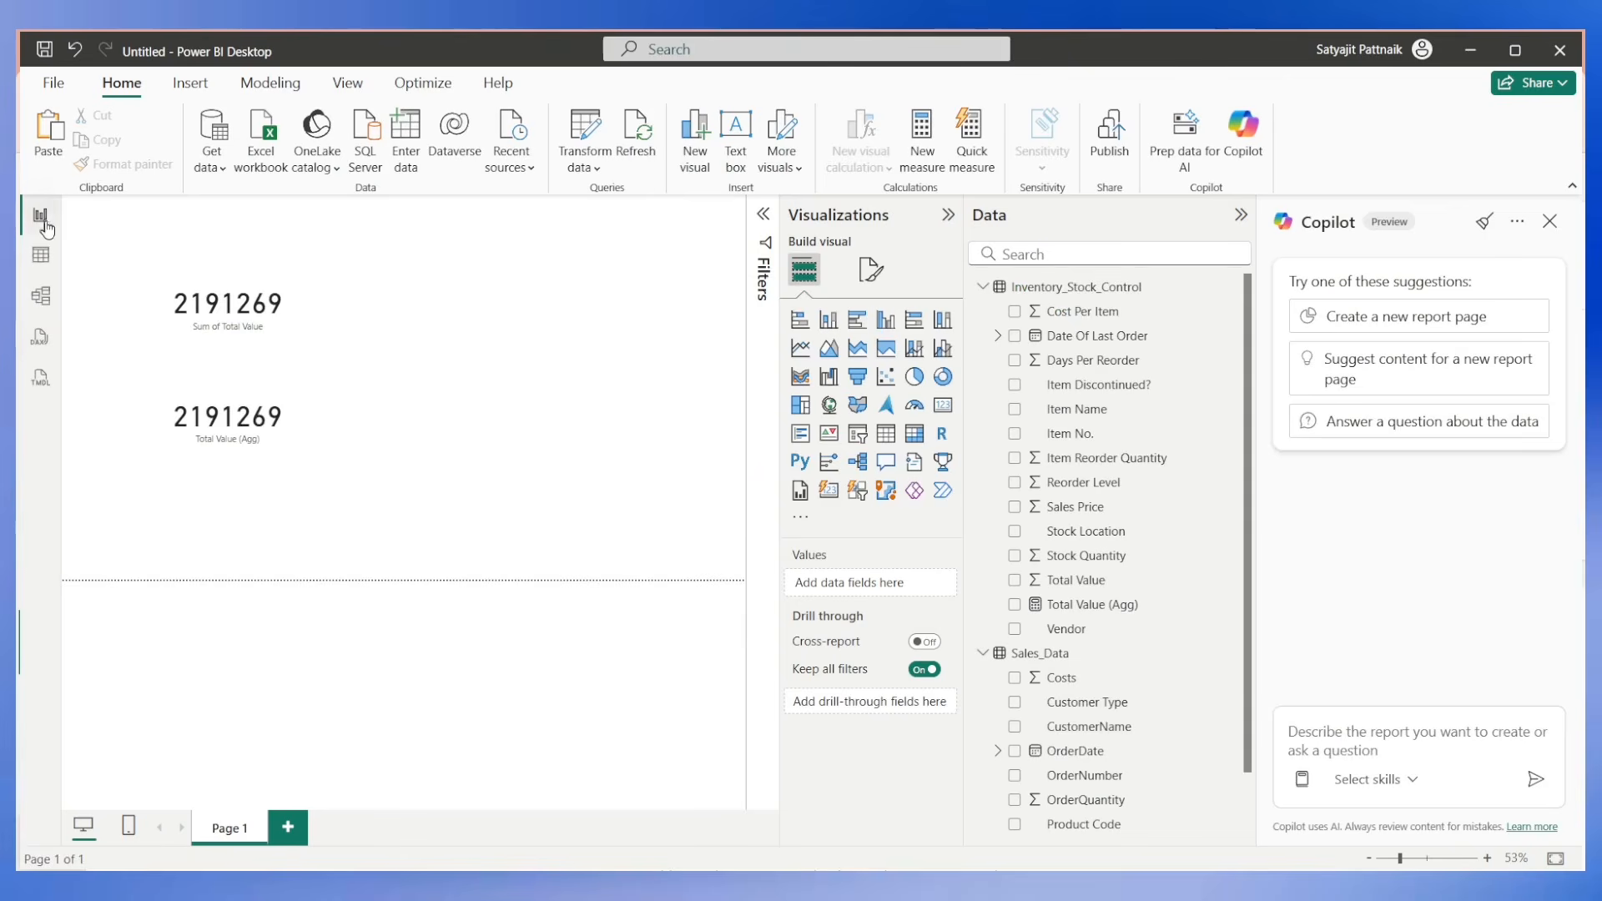
{"action": "left_click", "coordinate": [241, 428]}
{"action": "key", "text": "Delete"}
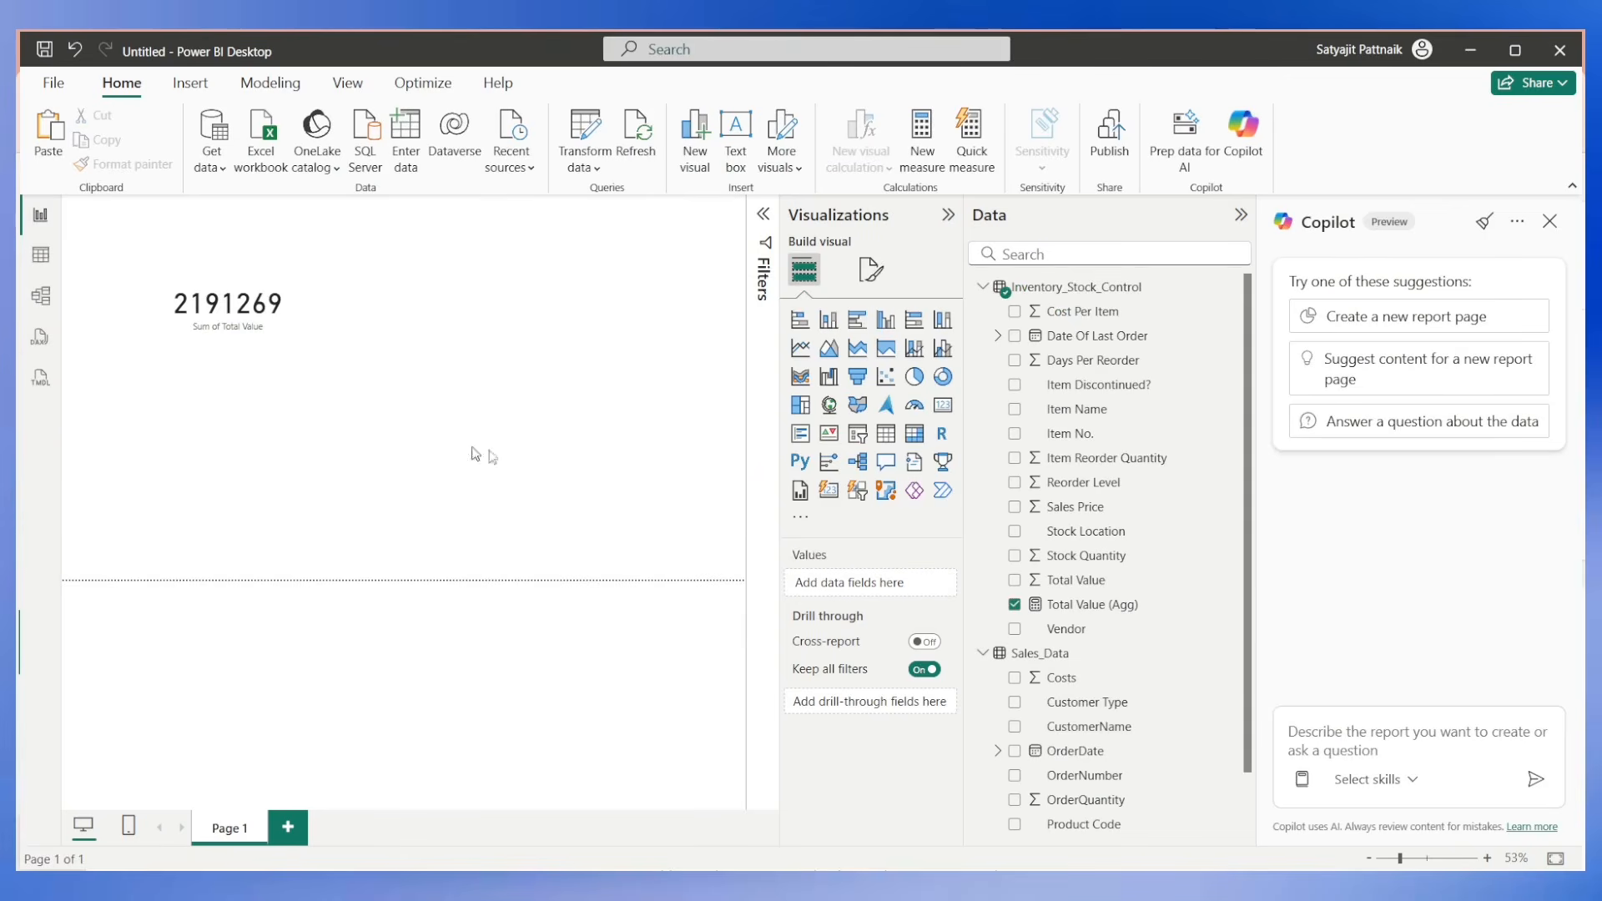
{"action": "right_click", "coordinate": [1093, 607]}
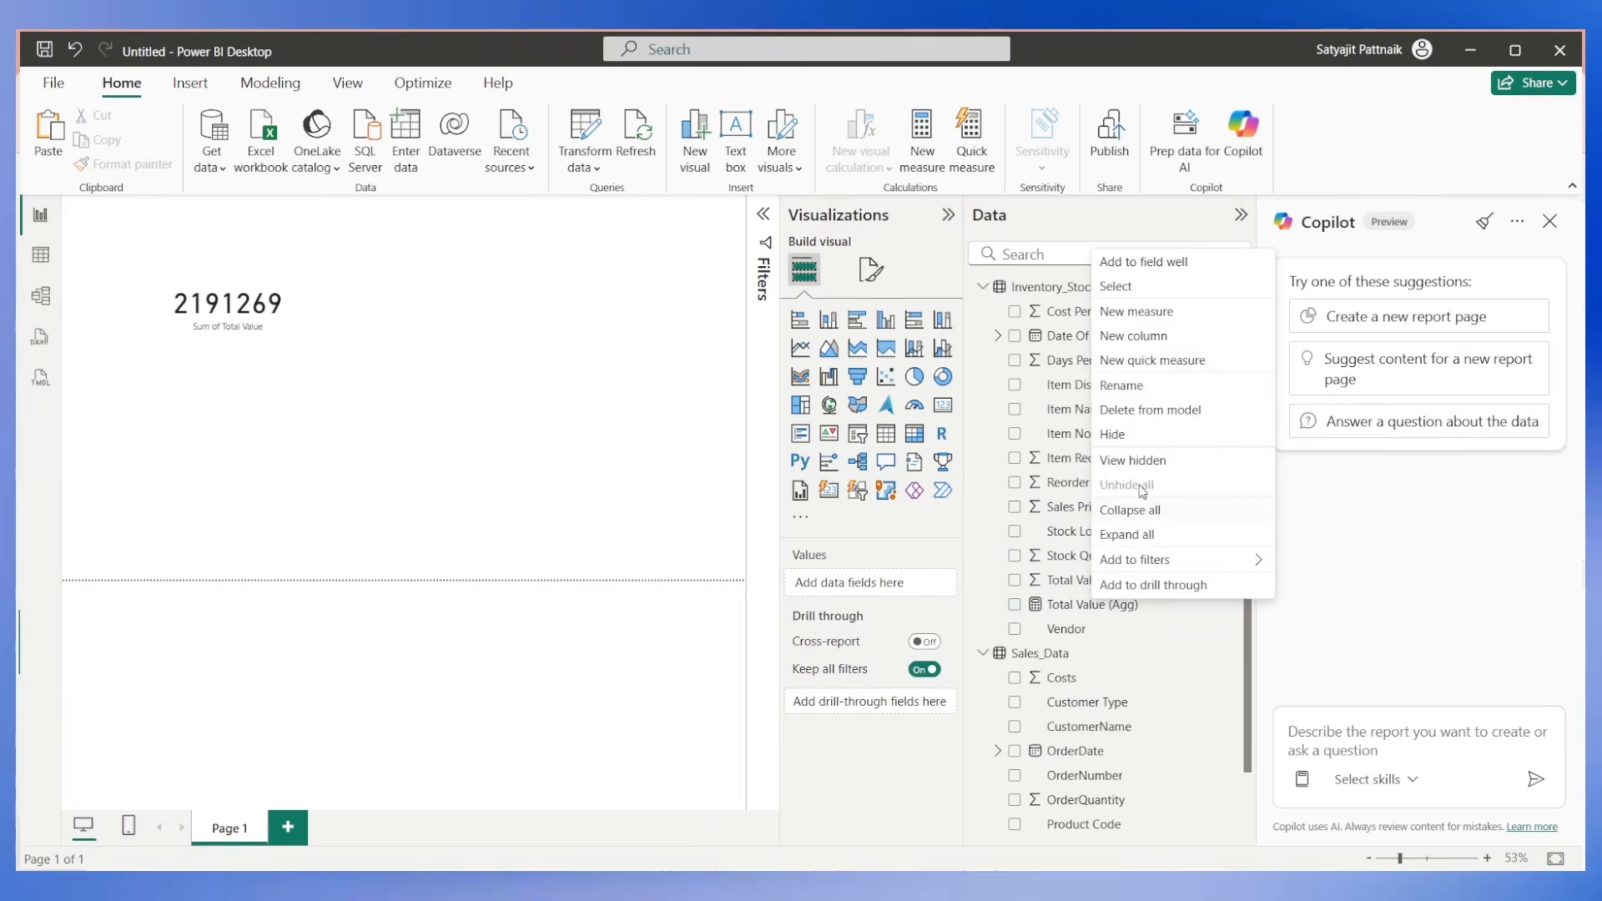
{"action": "left_click", "coordinate": [1136, 410]}
{"action": "left_click", "coordinate": [918, 507]}
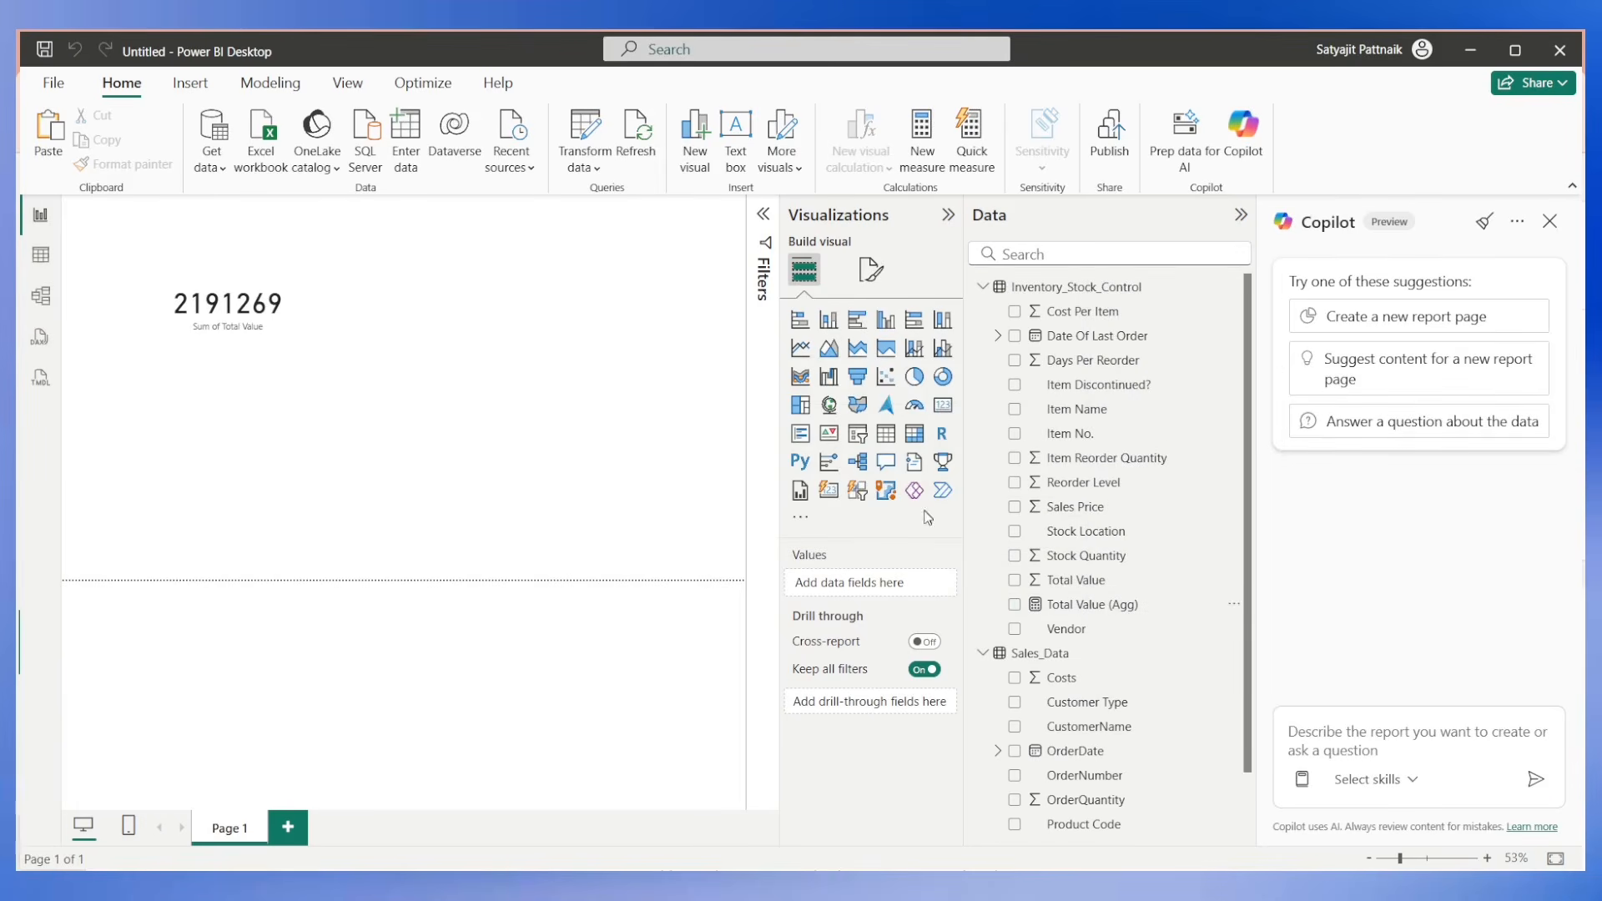
Resubmit the same Copilot prompt in DAX query view, then discard the generated query.
{"action": "left_click", "coordinate": [51, 341]}
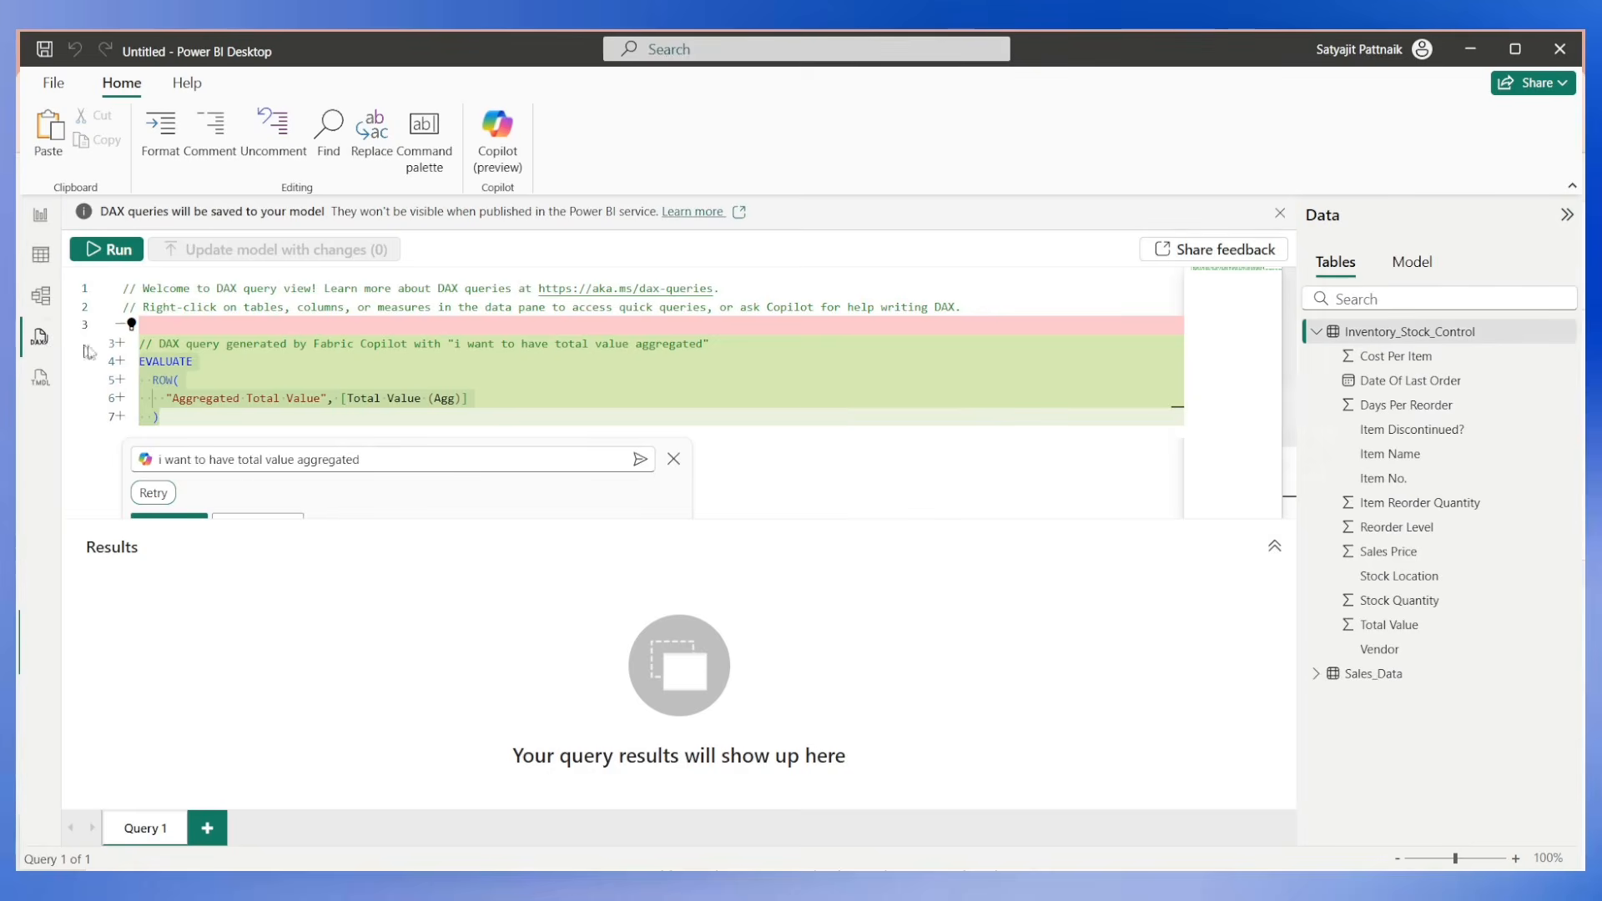
{"action": "left_click", "coordinate": [250, 458]}
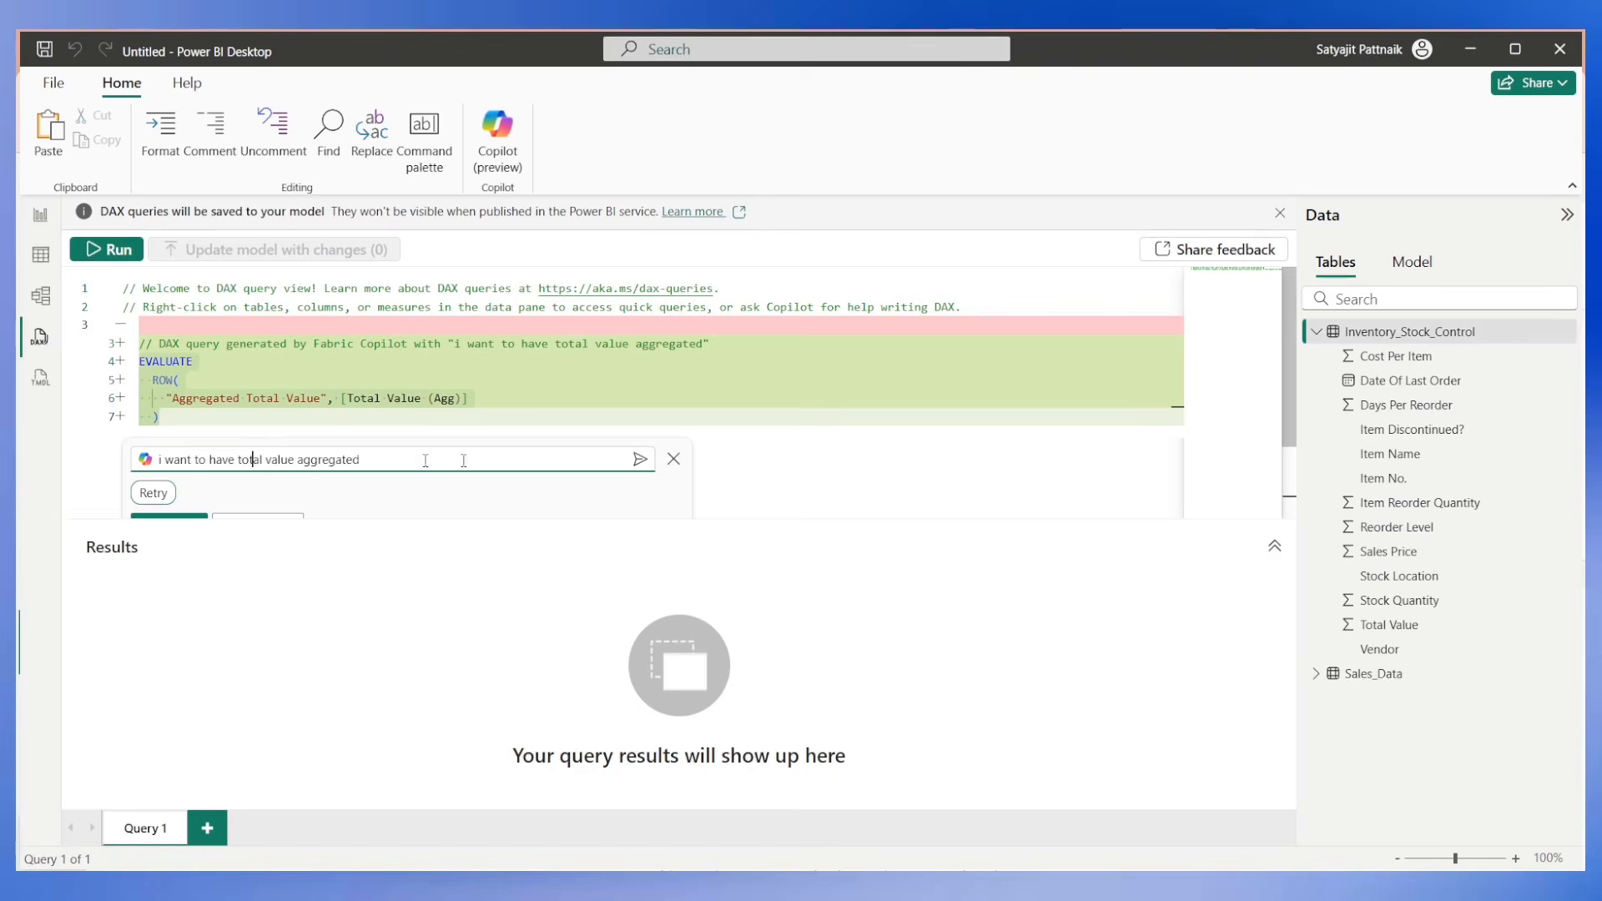
{"action": "left_click", "coordinate": [639, 459]}
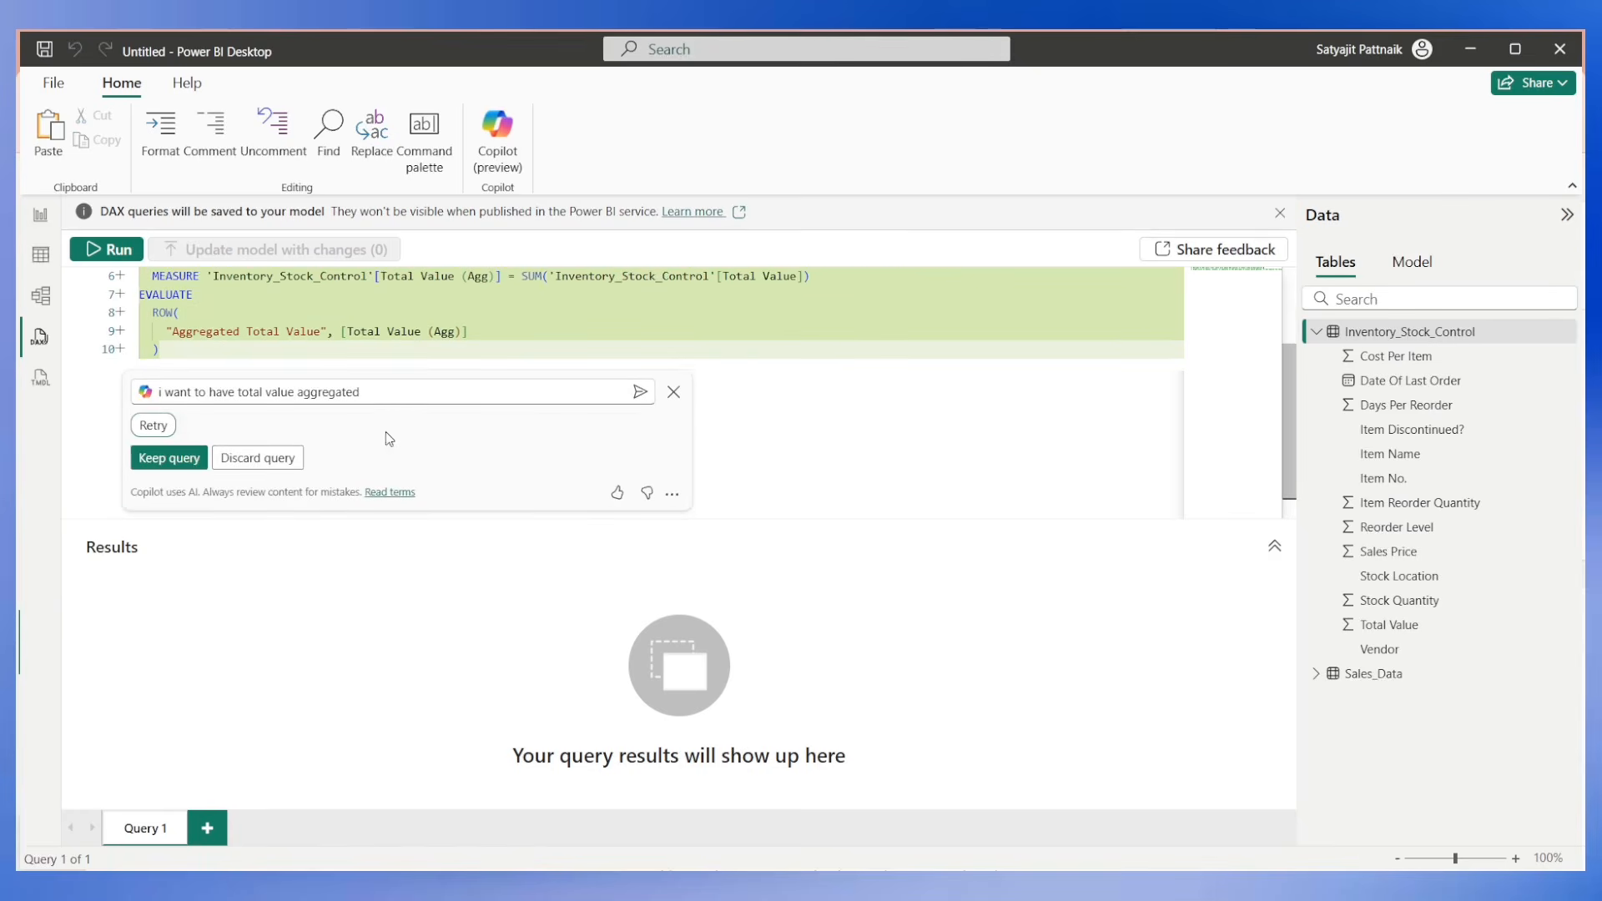
{"action": "left_click", "coordinate": [302, 331]}
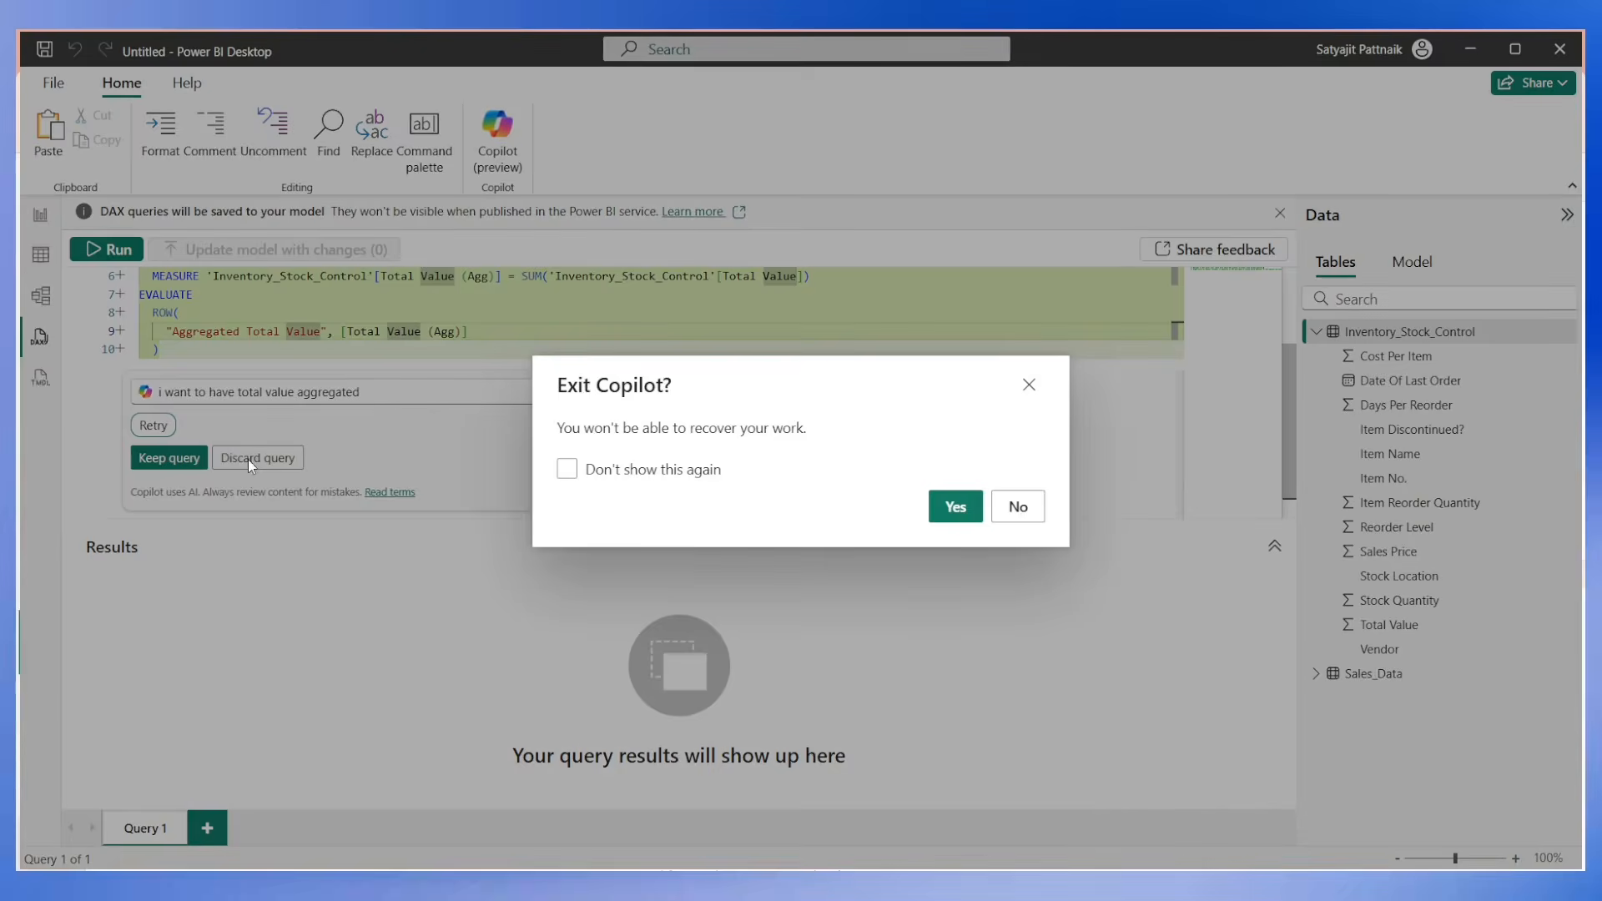
{"action": "left_click", "coordinate": [250, 457]}
{"action": "left_click", "coordinate": [941, 507]}
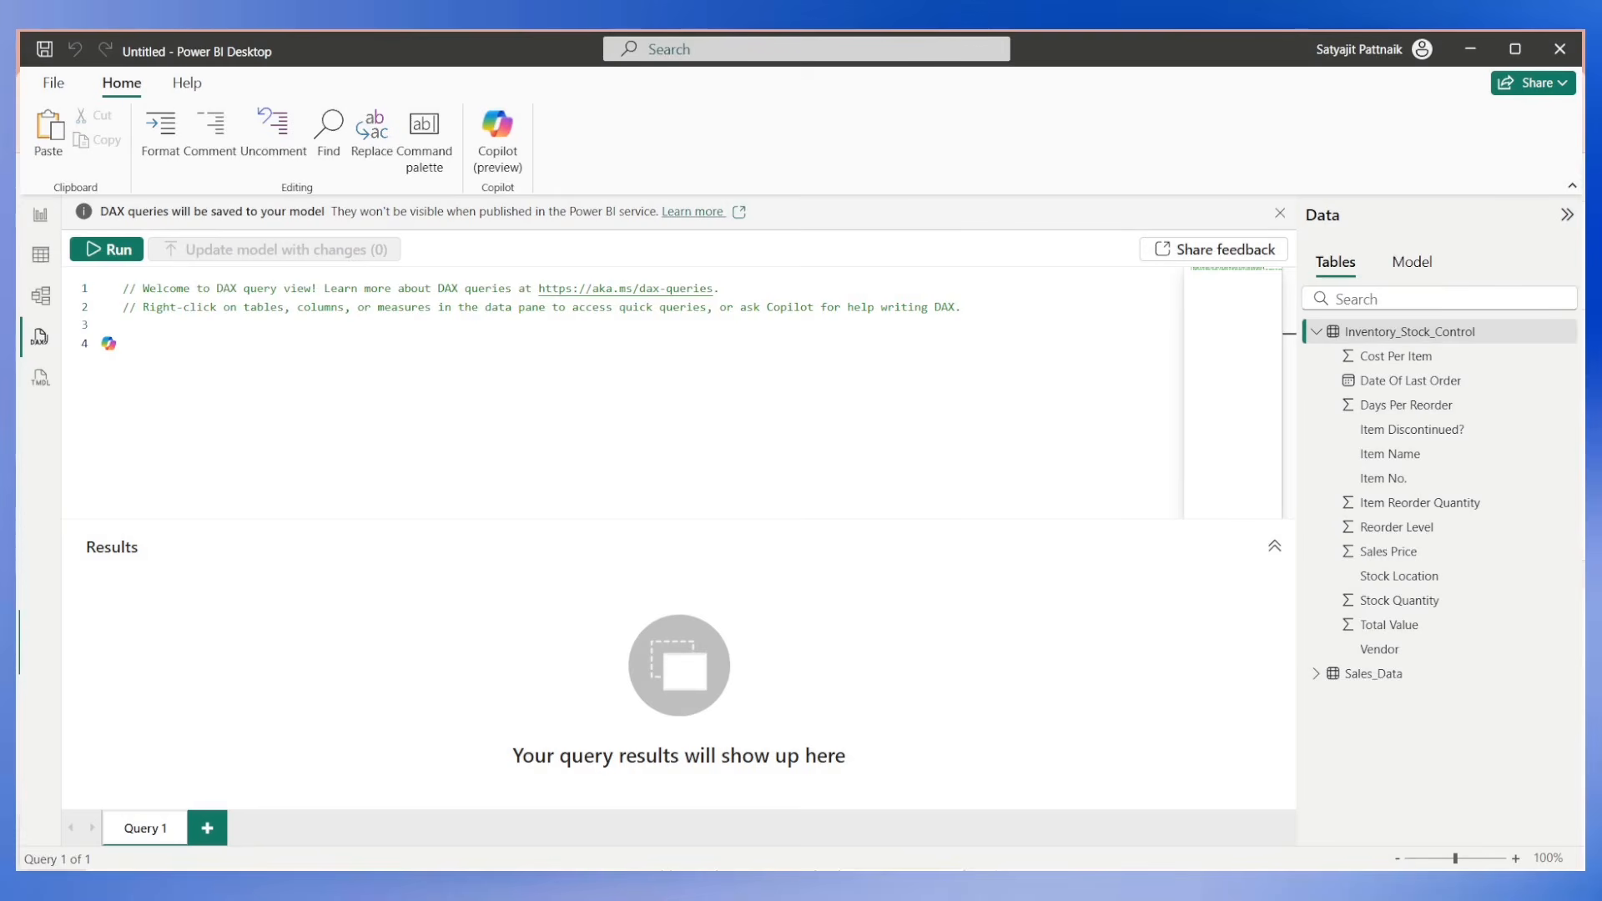
Ask Copilot in a fresh DAX query prompt "i want to have the total value aggregated".
{"action": "left_click", "coordinate": [497, 133]}
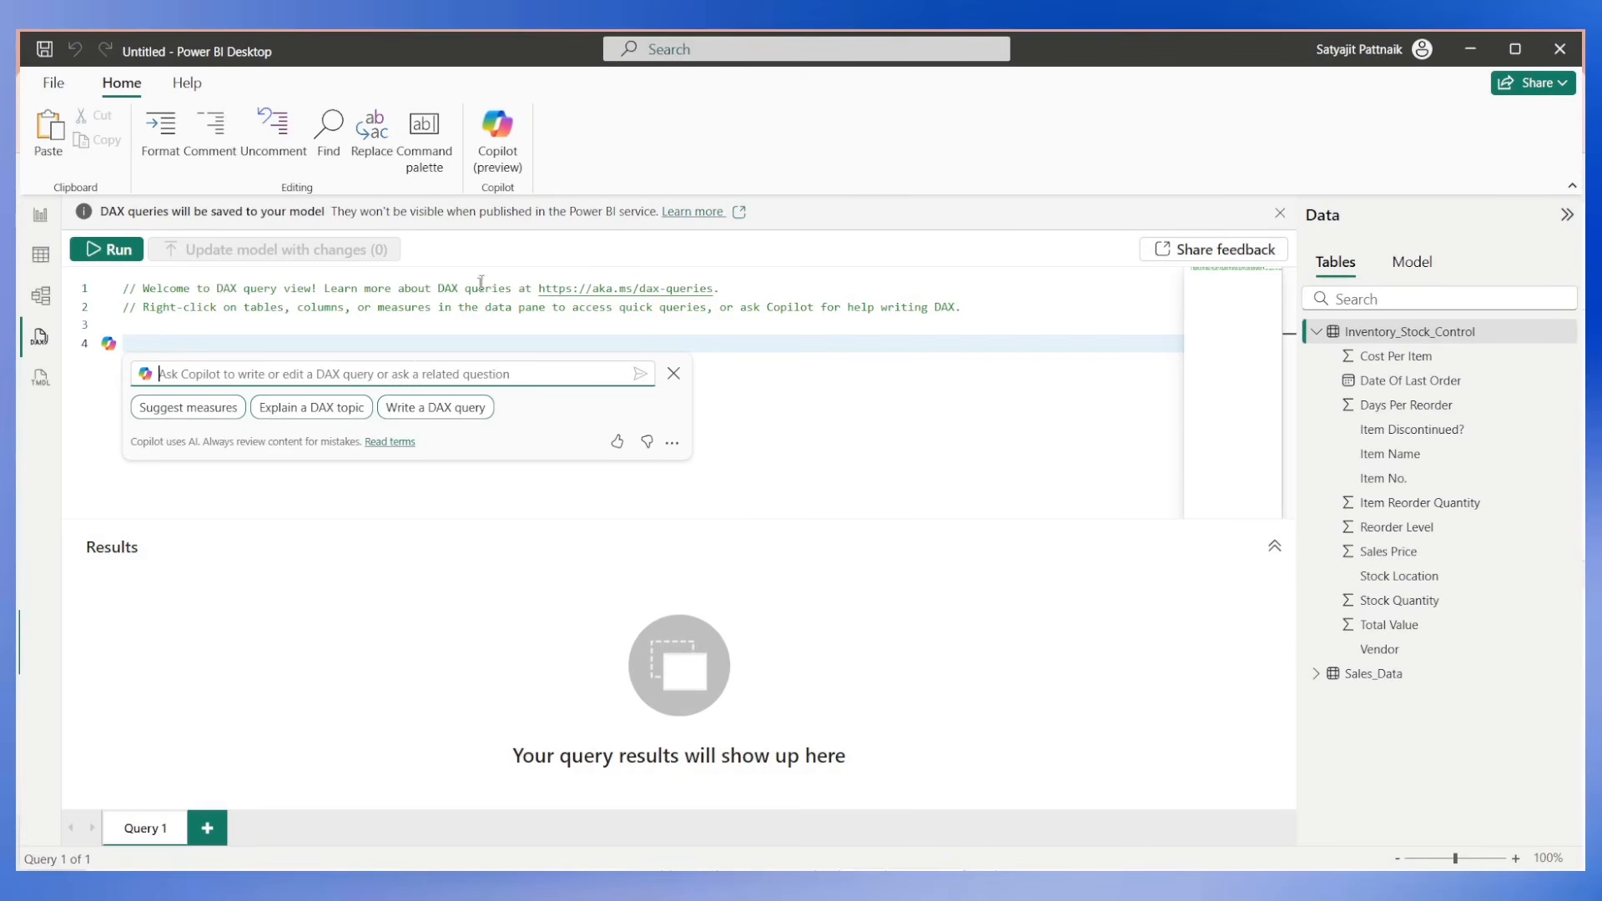
{"action": "type", "text": "i want to have the total value aggregated"}
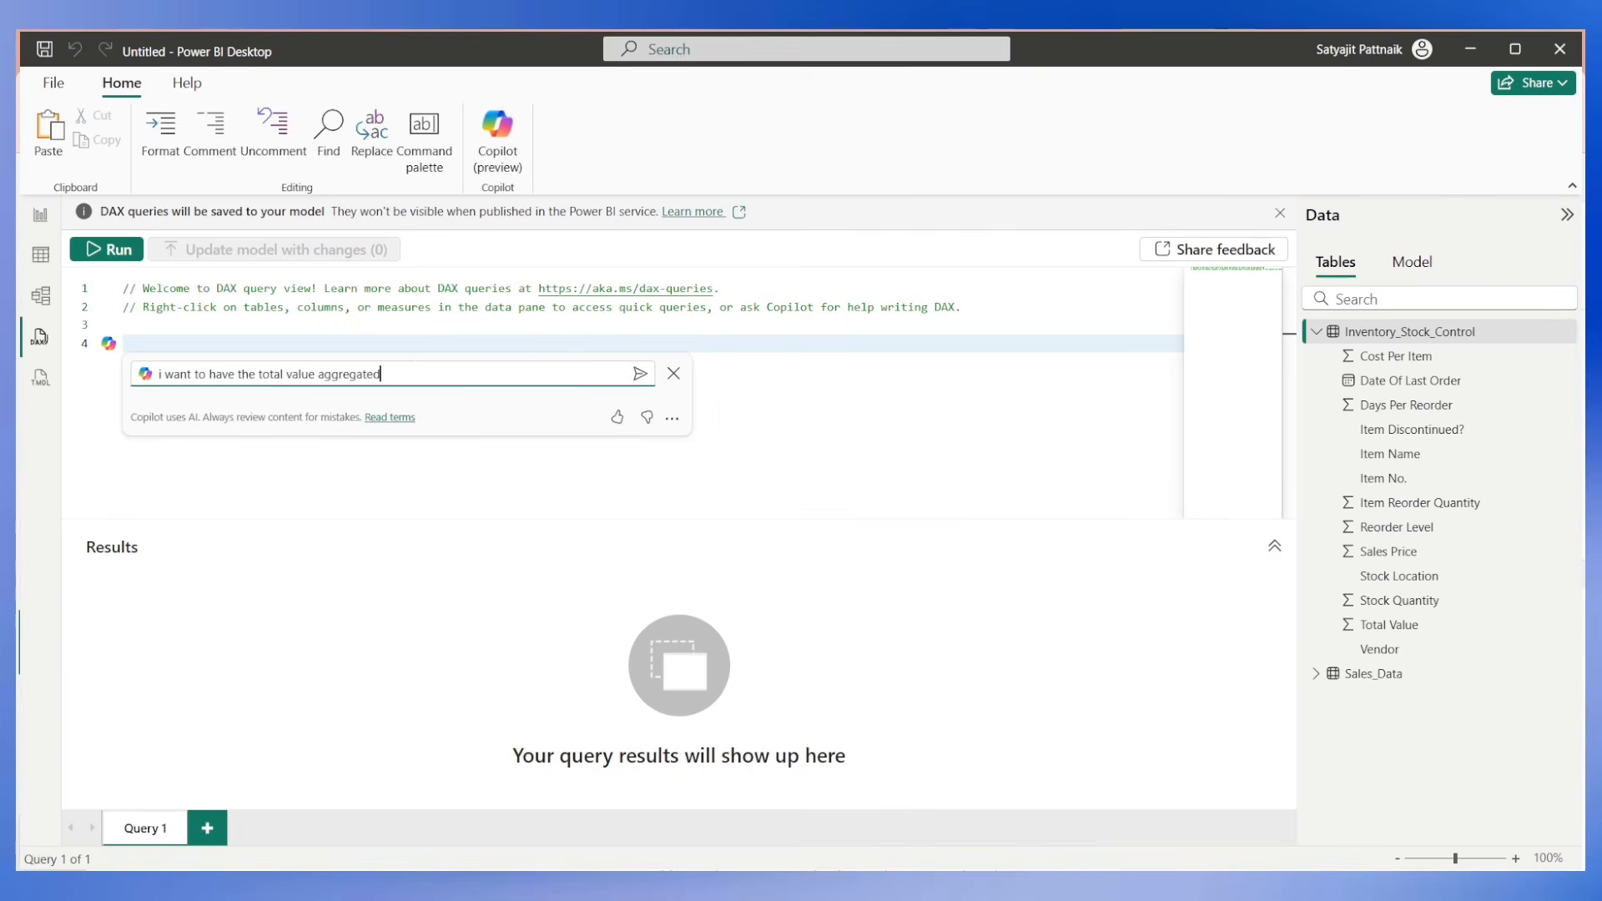
{"action": "key", "text": "Return"}
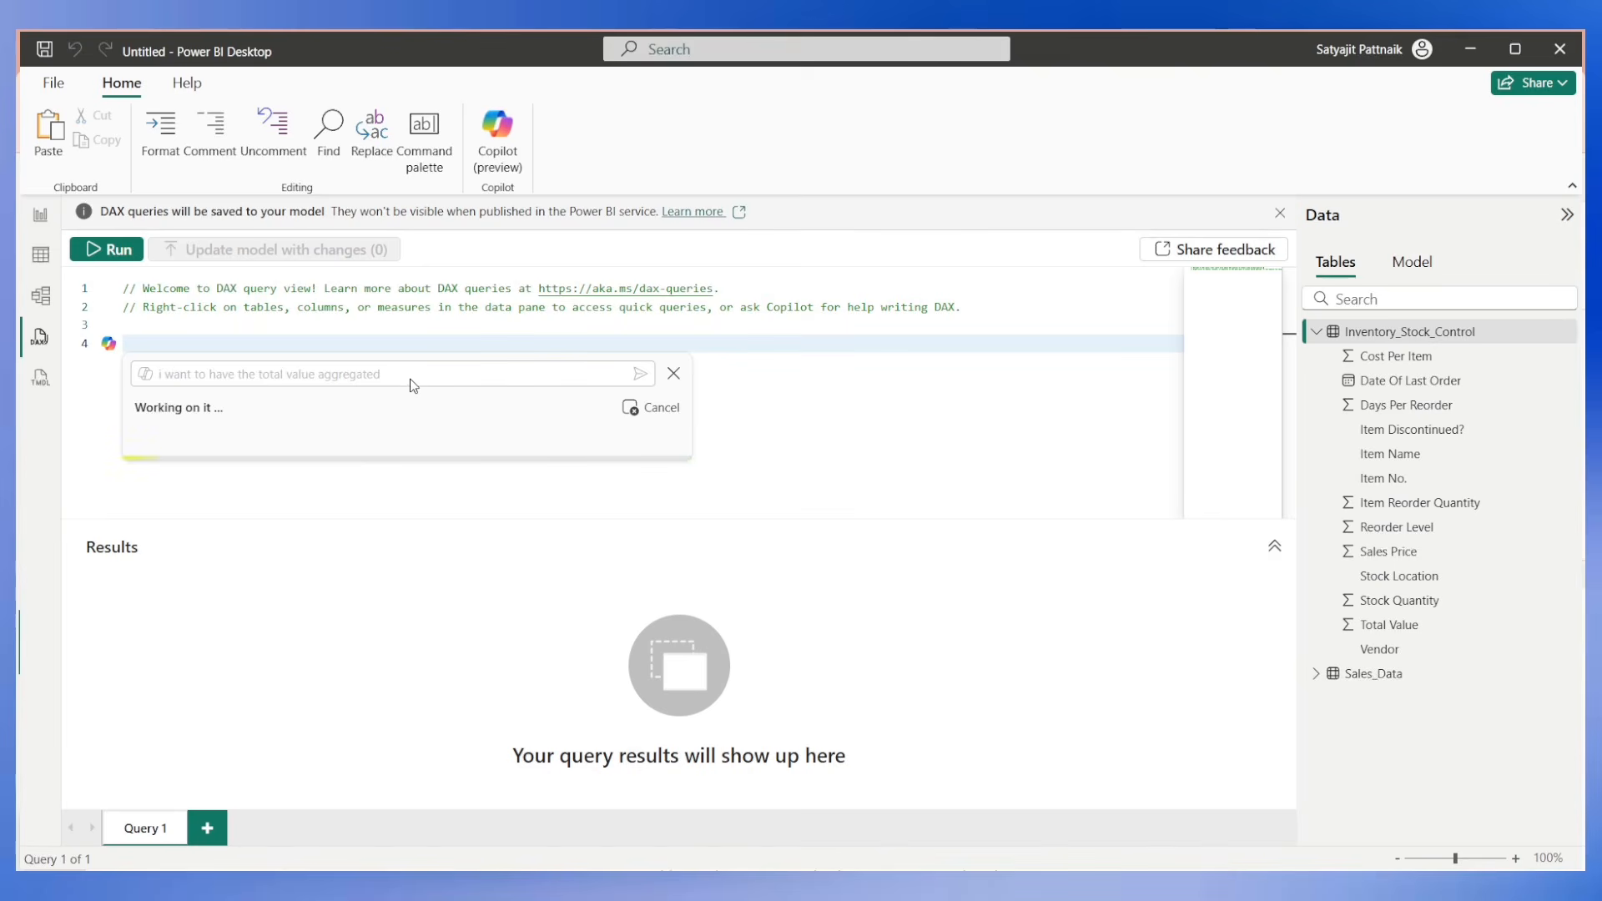
{"action": "left_click", "coordinate": [1390, 333]}
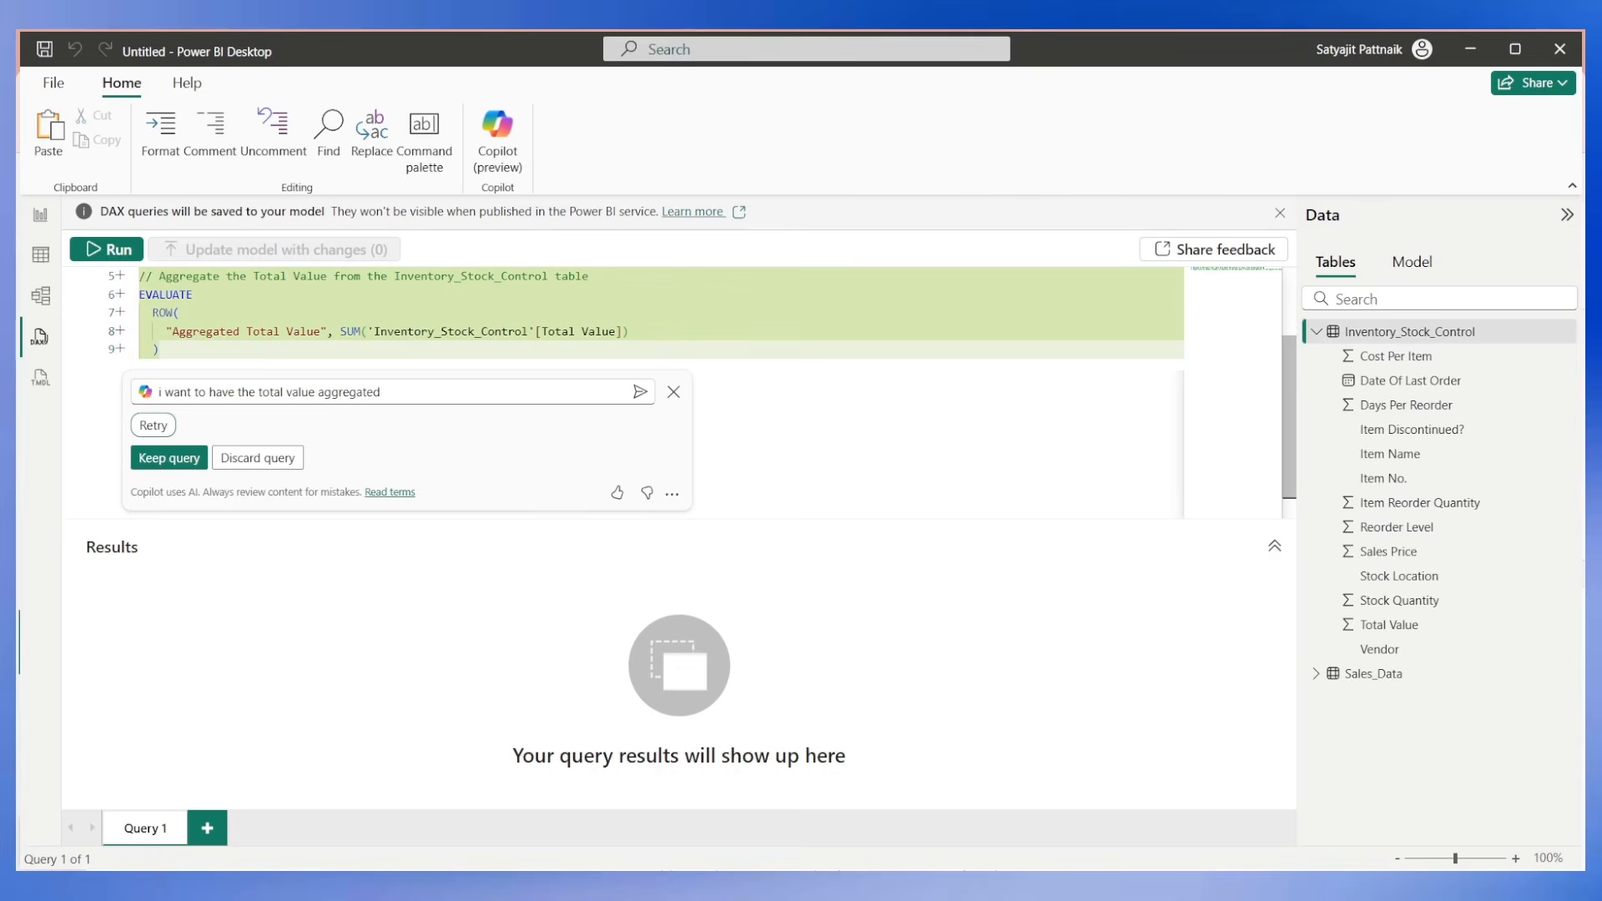
Keep the Copilot-generated Aggregated Total Value query and run it.
{"action": "left_click_drag", "start_coordinate": [171, 331], "coordinate": [616, 332]}
{"action": "left_click", "coordinate": [347, 331]}
{"action": "left_click", "coordinate": [190, 309]}
{"action": "left_click", "coordinate": [164, 460]}
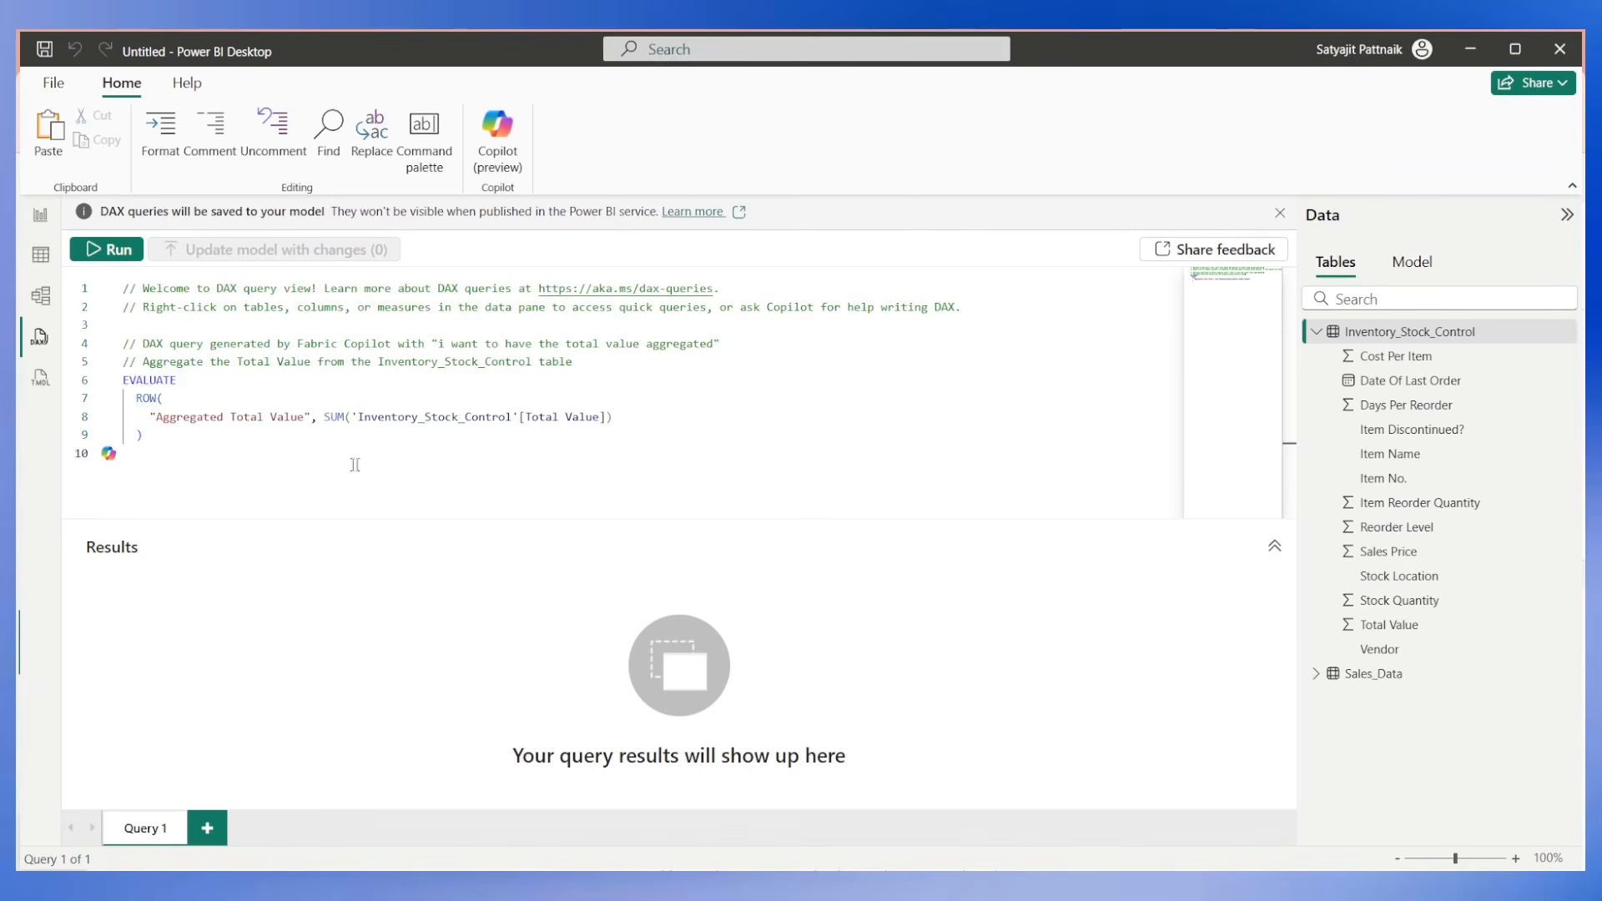
{"action": "left_click", "coordinate": [108, 253]}
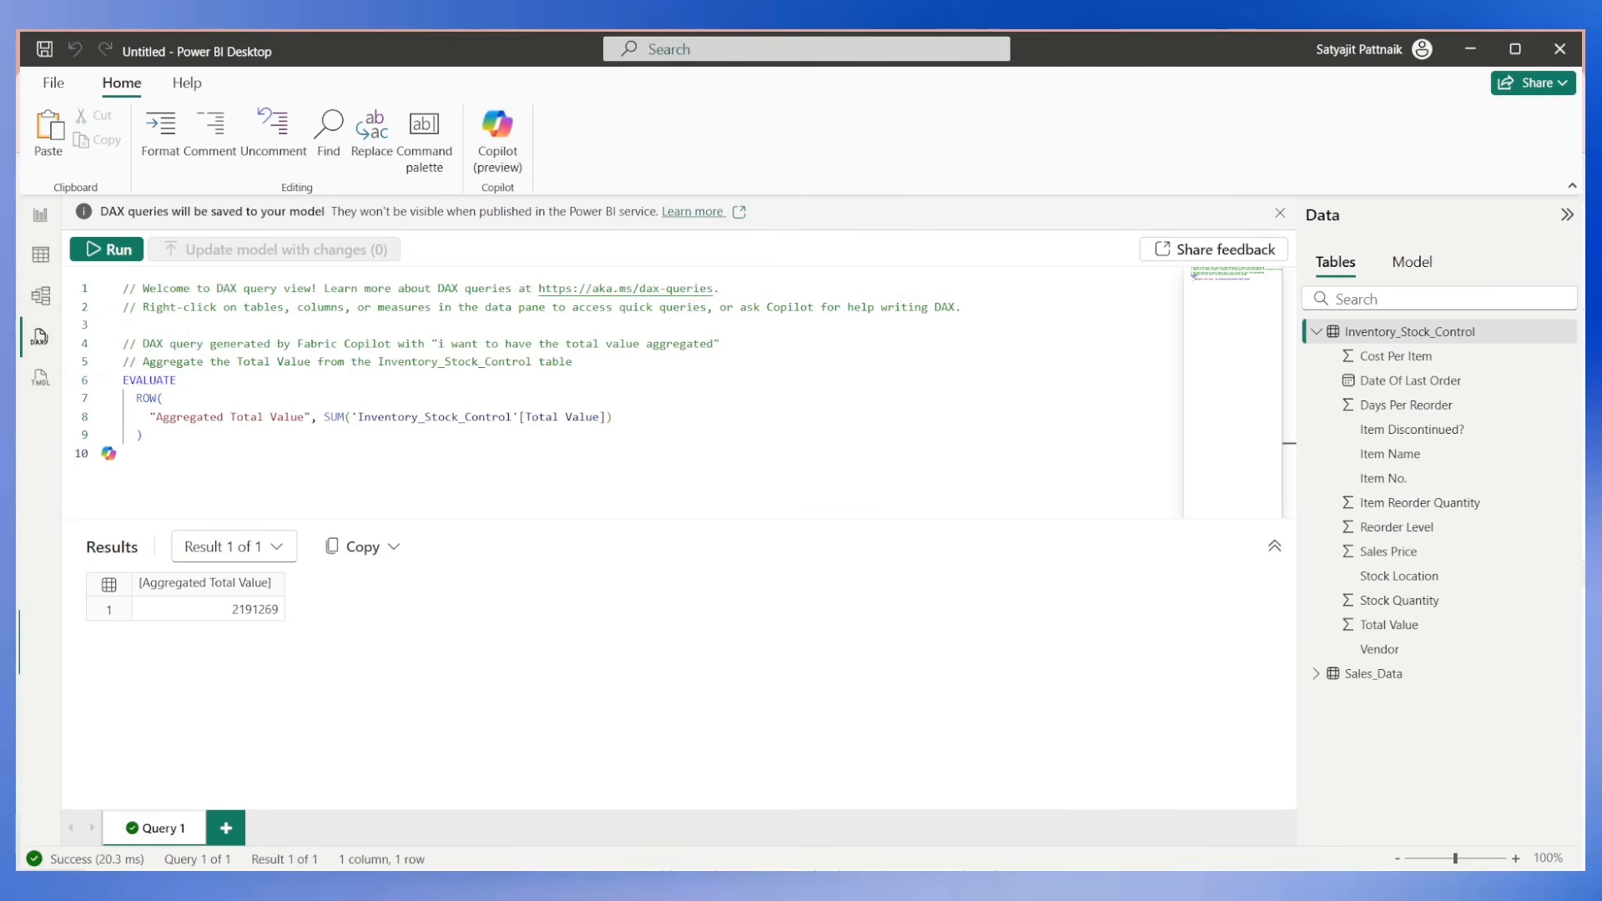
Return to the report, delete the Sum of Total Value card, and collapse the Visualizations and Data panes.
{"action": "left_click", "coordinate": [40, 215]}
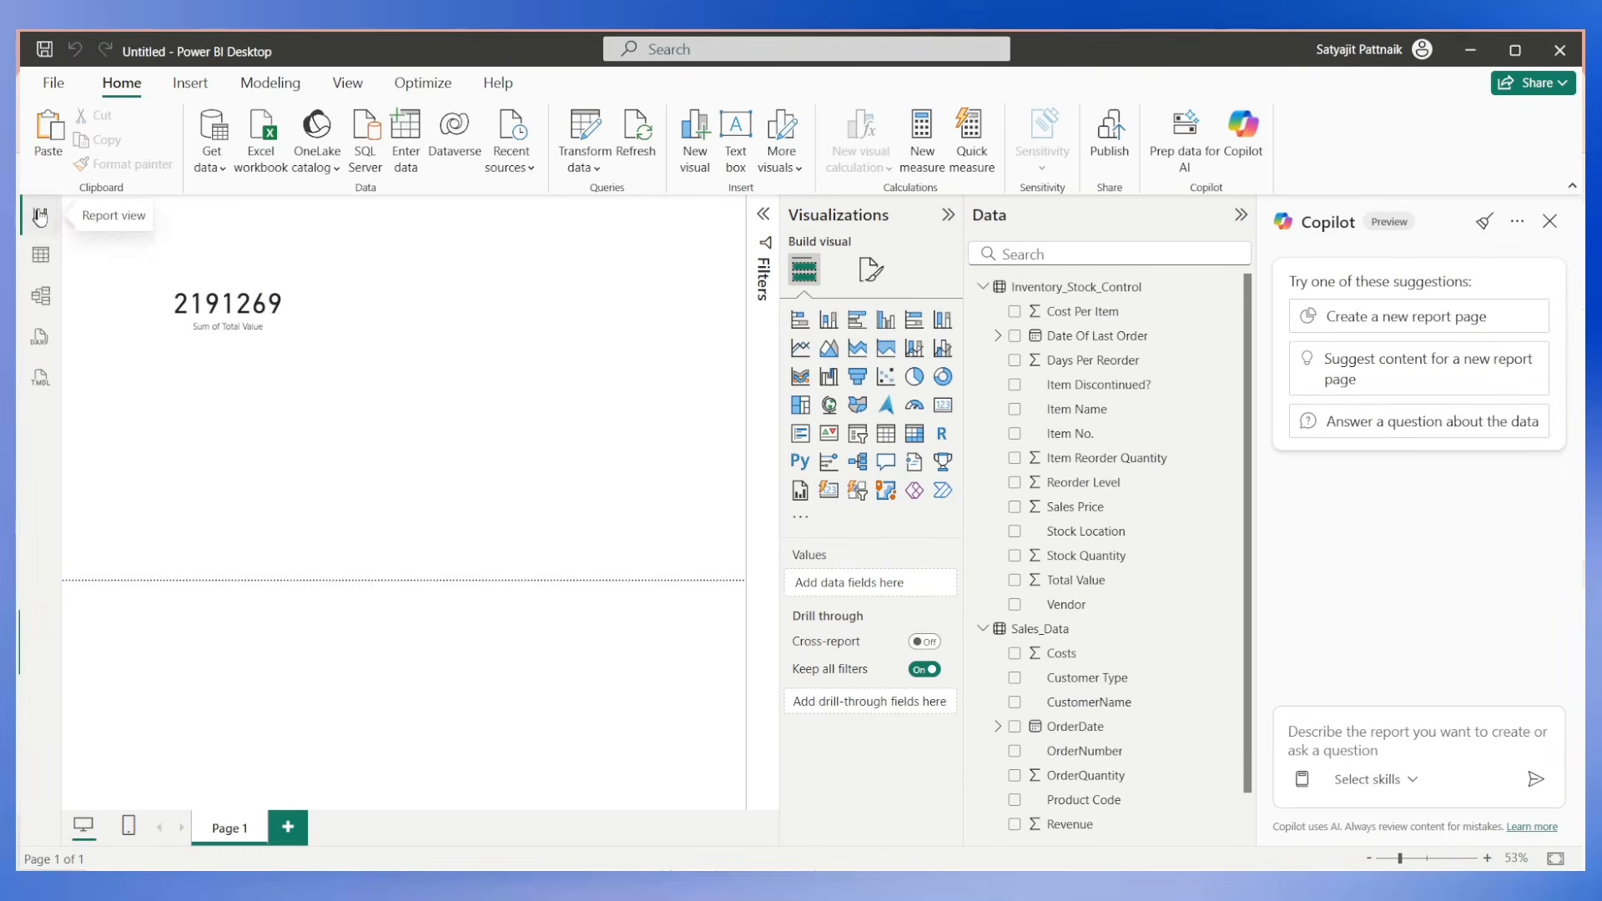
{"action": "left_click", "coordinate": [247, 317]}
{"action": "key", "text": "Delete"}
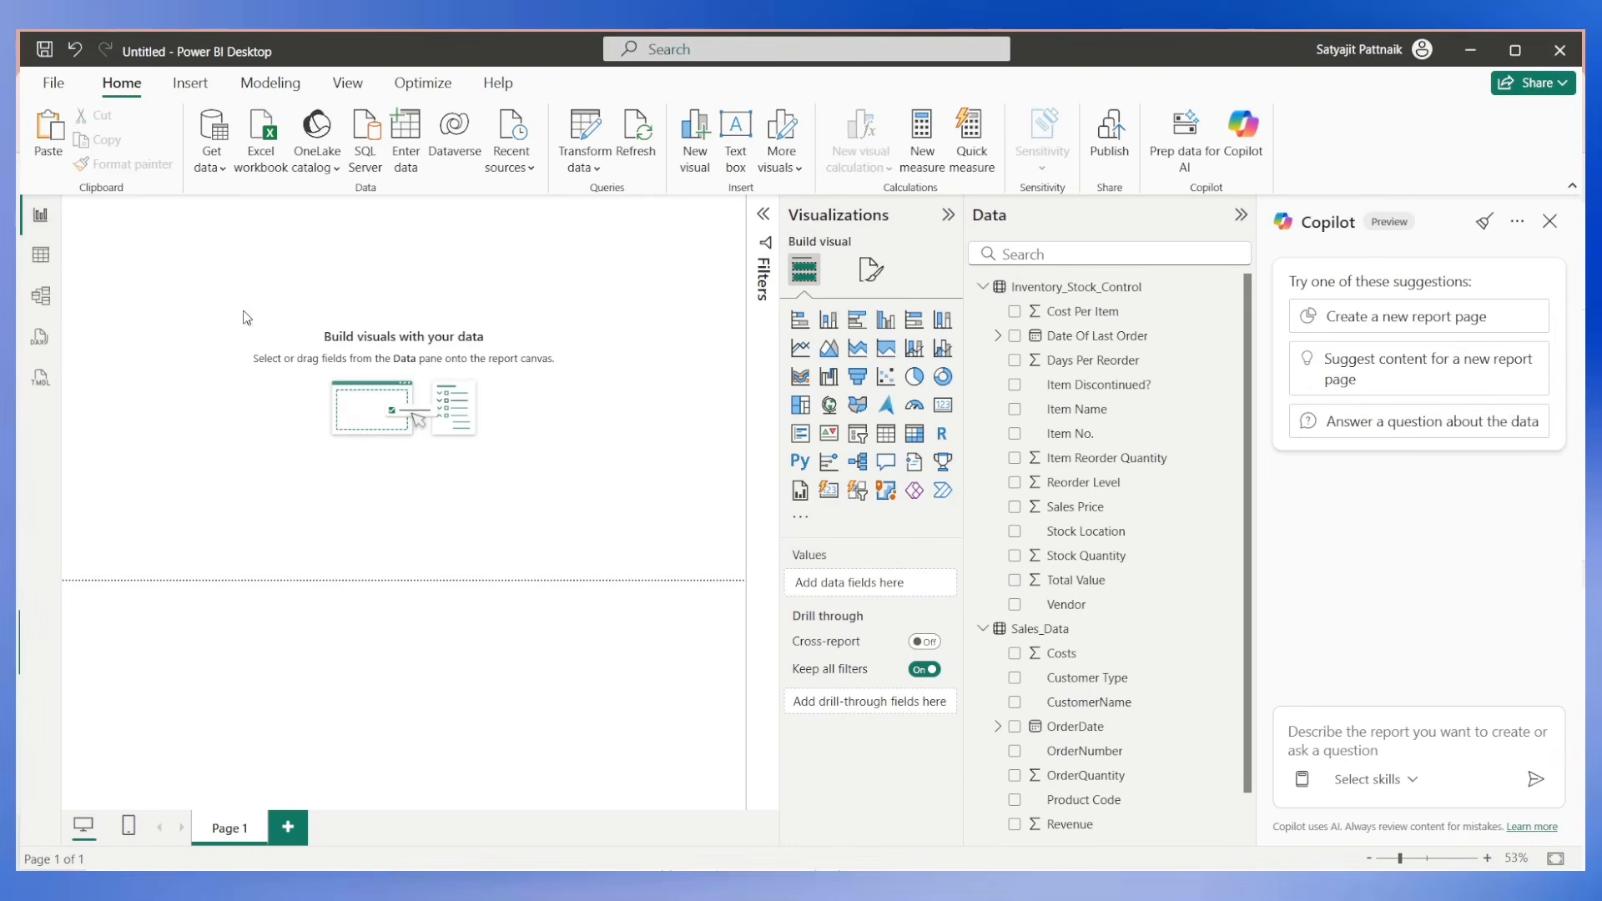
{"action": "left_click", "coordinate": [946, 215]}
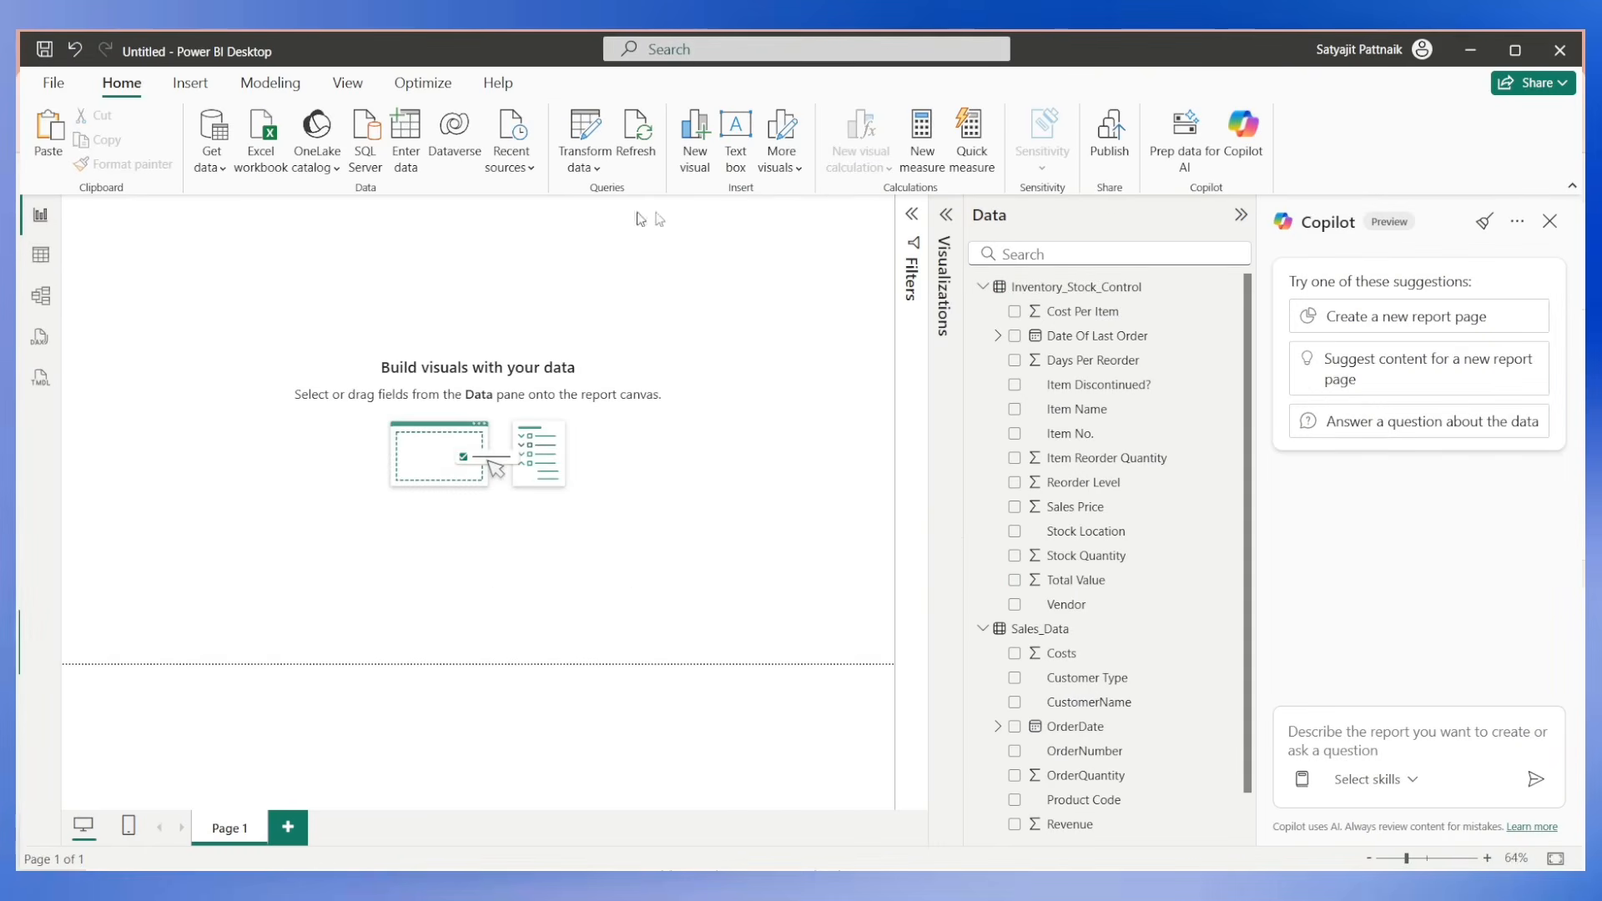
{"action": "left_click", "coordinate": [1241, 215]}
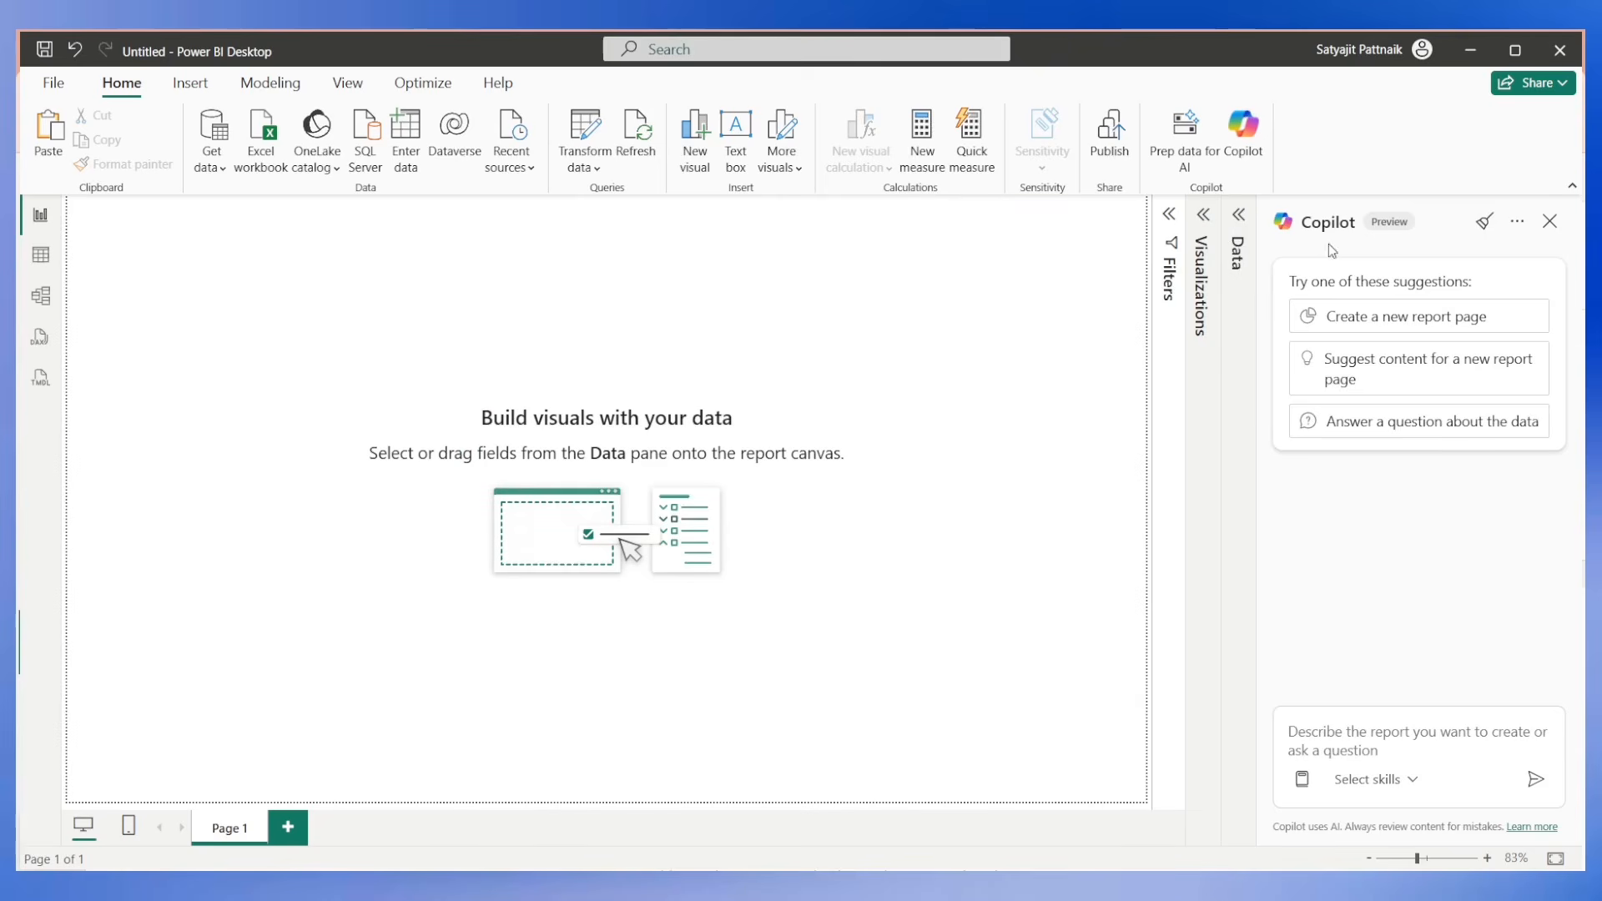
Have Copilot suggest content for a new report page and review the proposed outline.
{"action": "left_click", "coordinate": [1381, 381]}
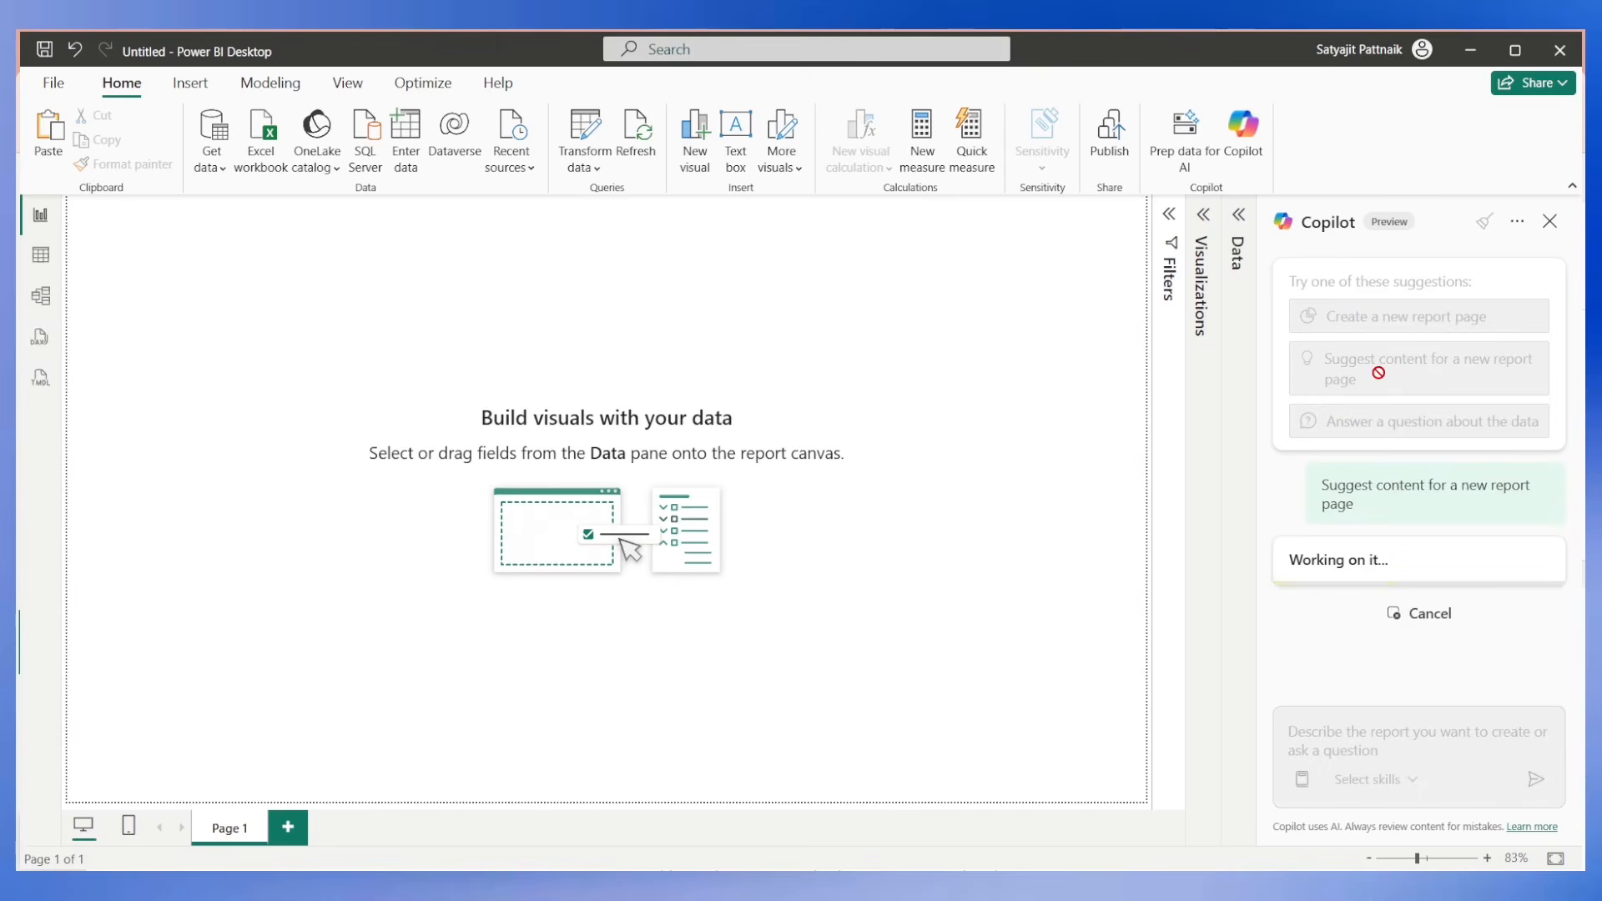
{"action": "left_click_drag", "start_coordinate": [1322, 484], "coordinate": [1362, 512]}
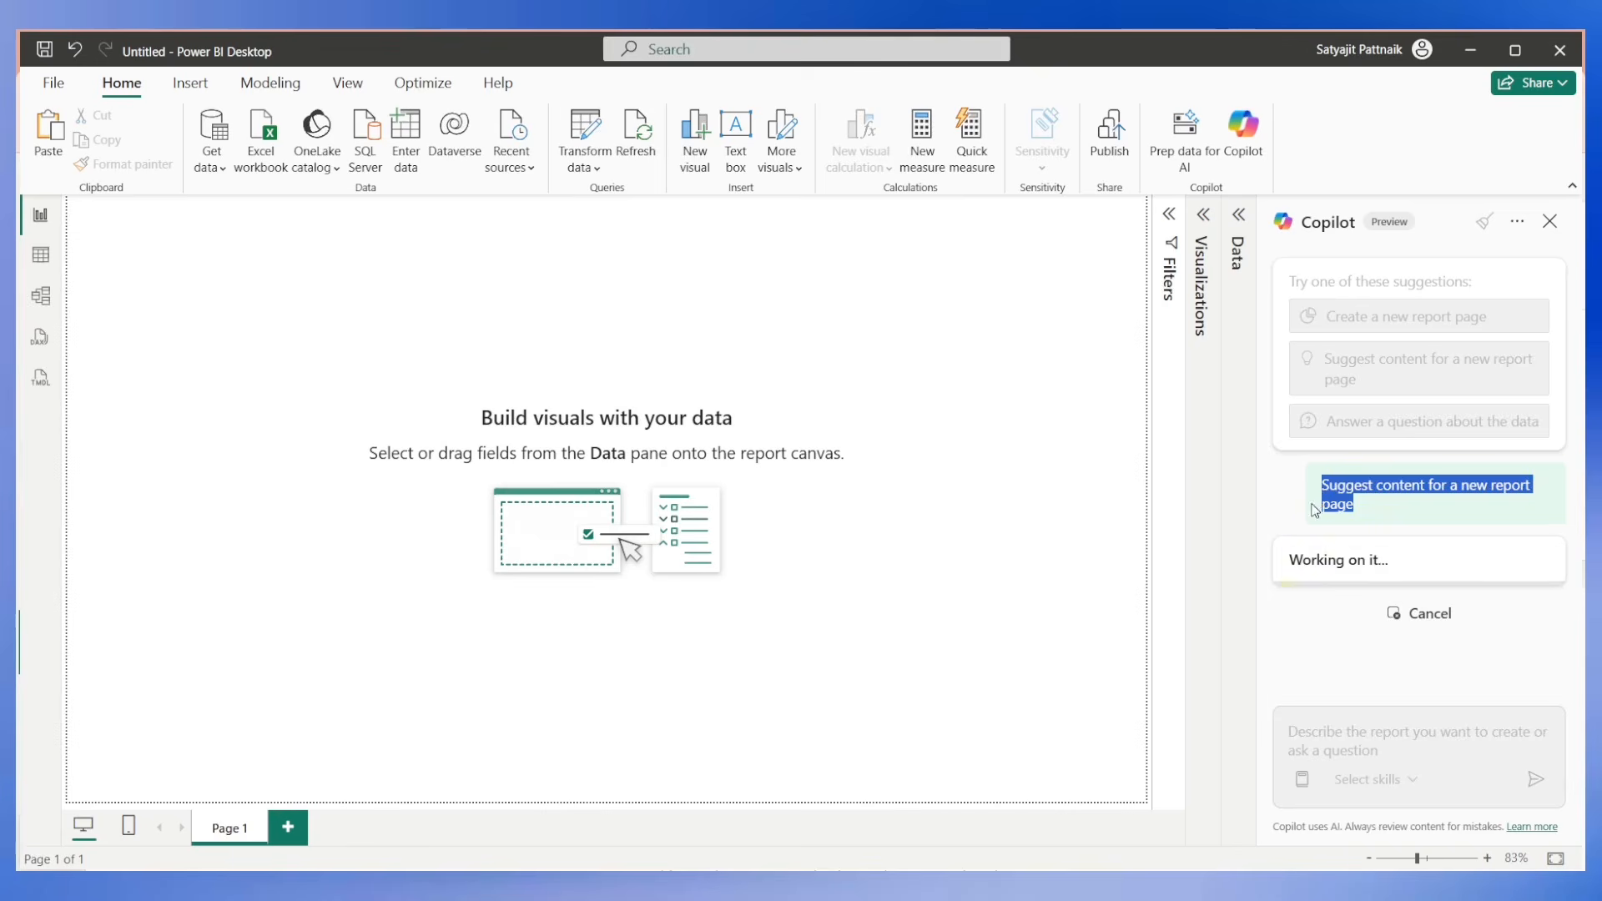
{"action": "scroll", "coordinate": [1401, 389], "scroll_direction": "up", "scroll_amount": 4}
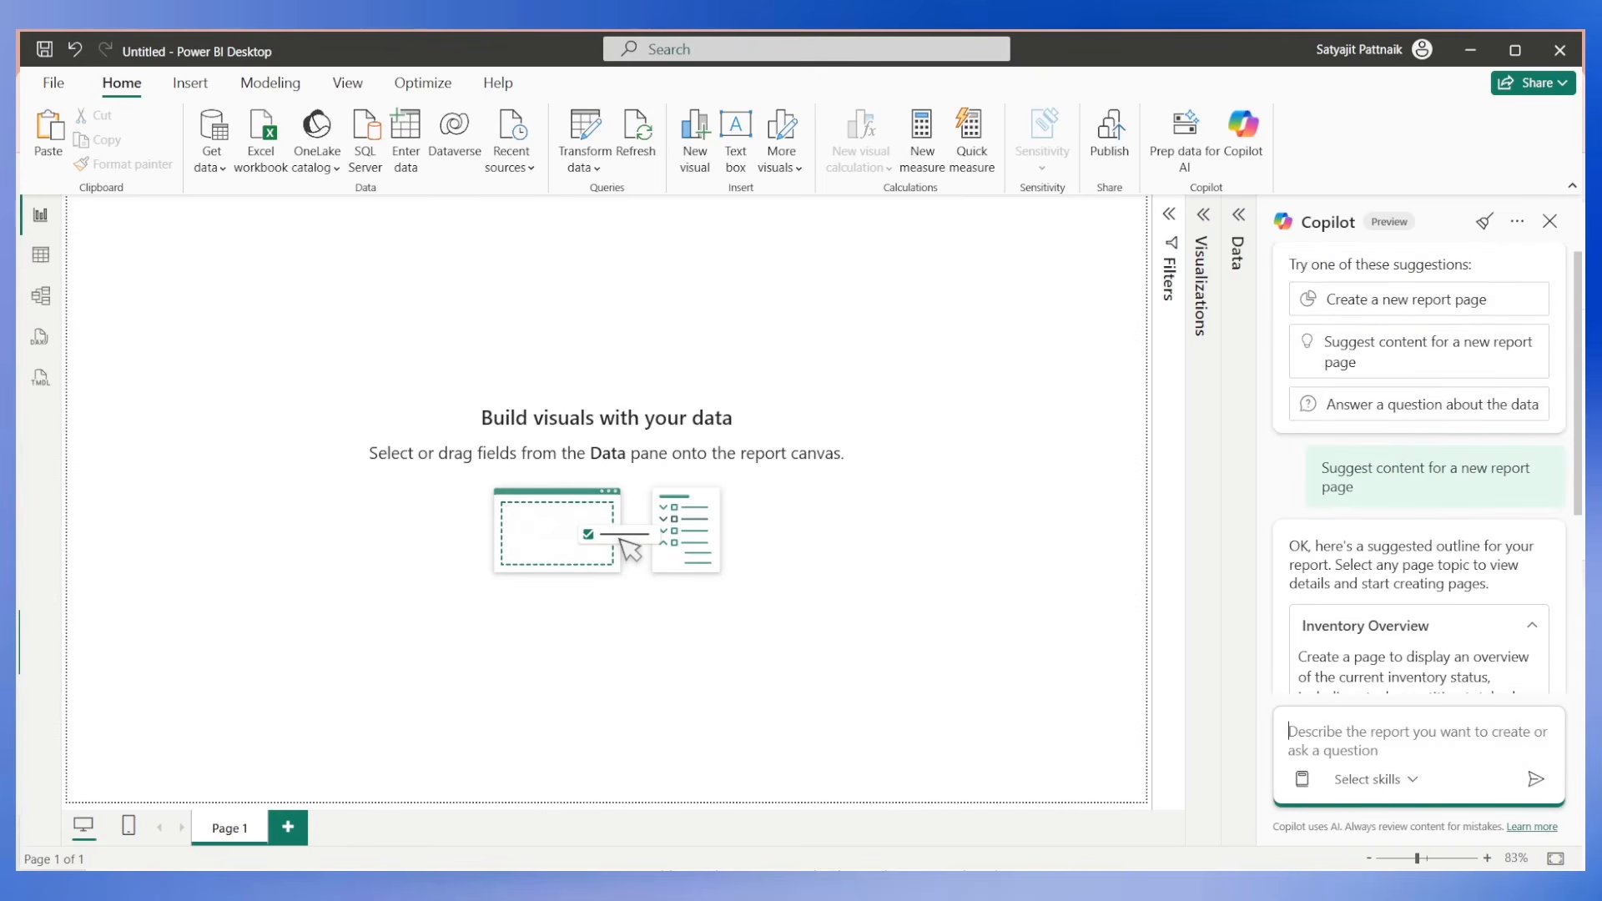
{"action": "scroll", "coordinate": [1341, 351], "scroll_direction": "down", "scroll_amount": 3}
{"action": "scroll", "coordinate": [1341, 351], "scroll_direction": "down", "scroll_amount": 1}
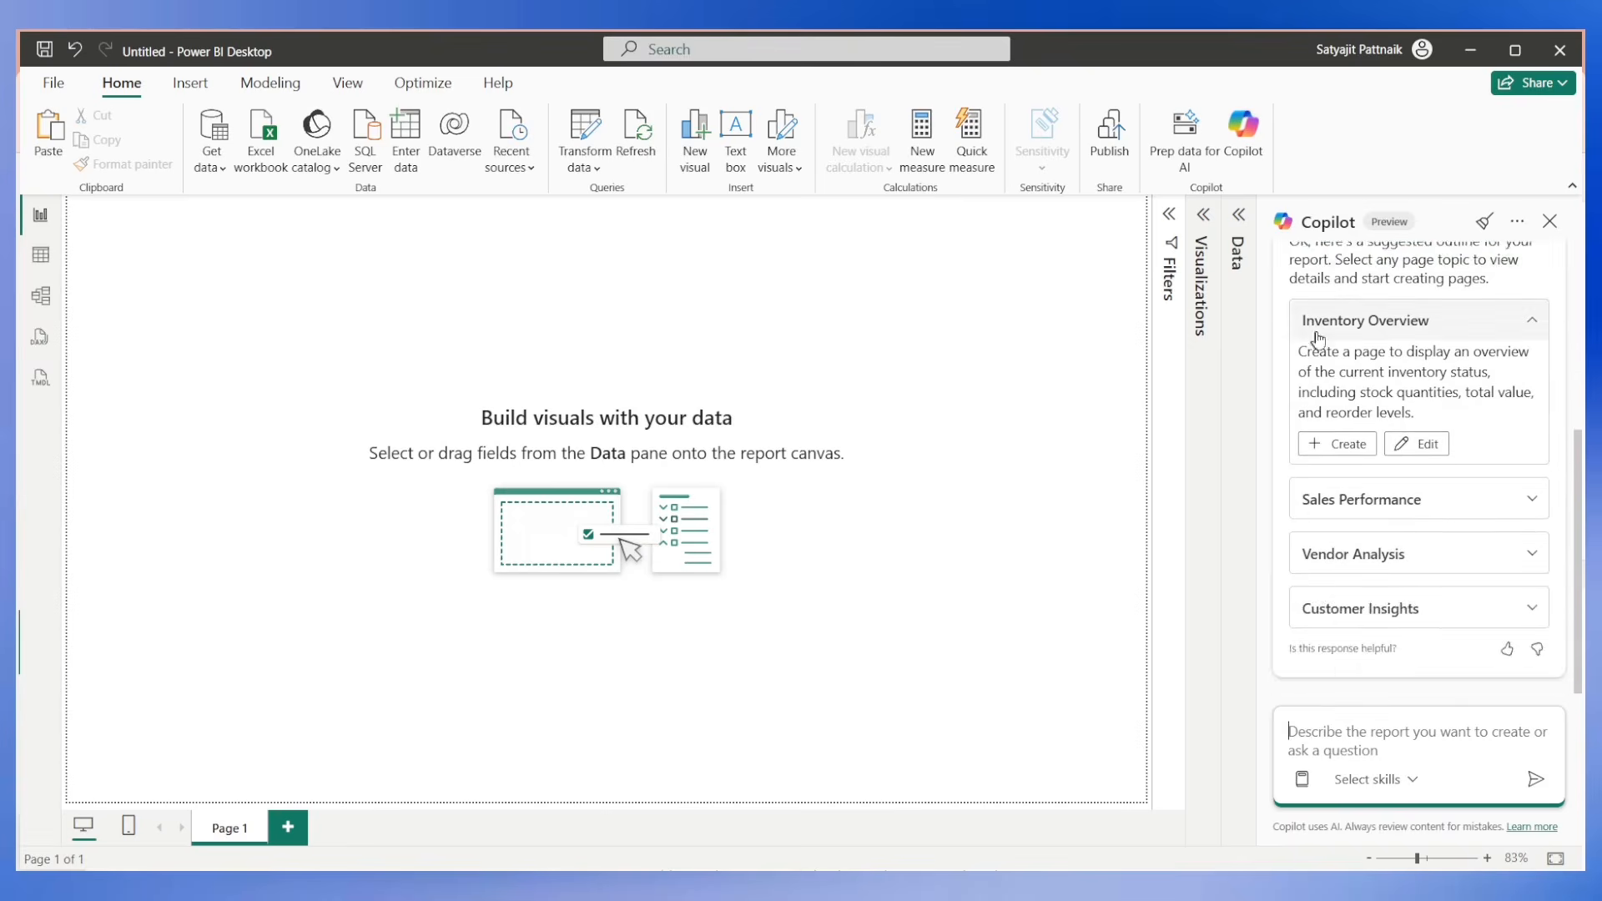
{"action": "scroll", "coordinate": [1342, 351], "scroll_direction": "up", "scroll_amount": 1}
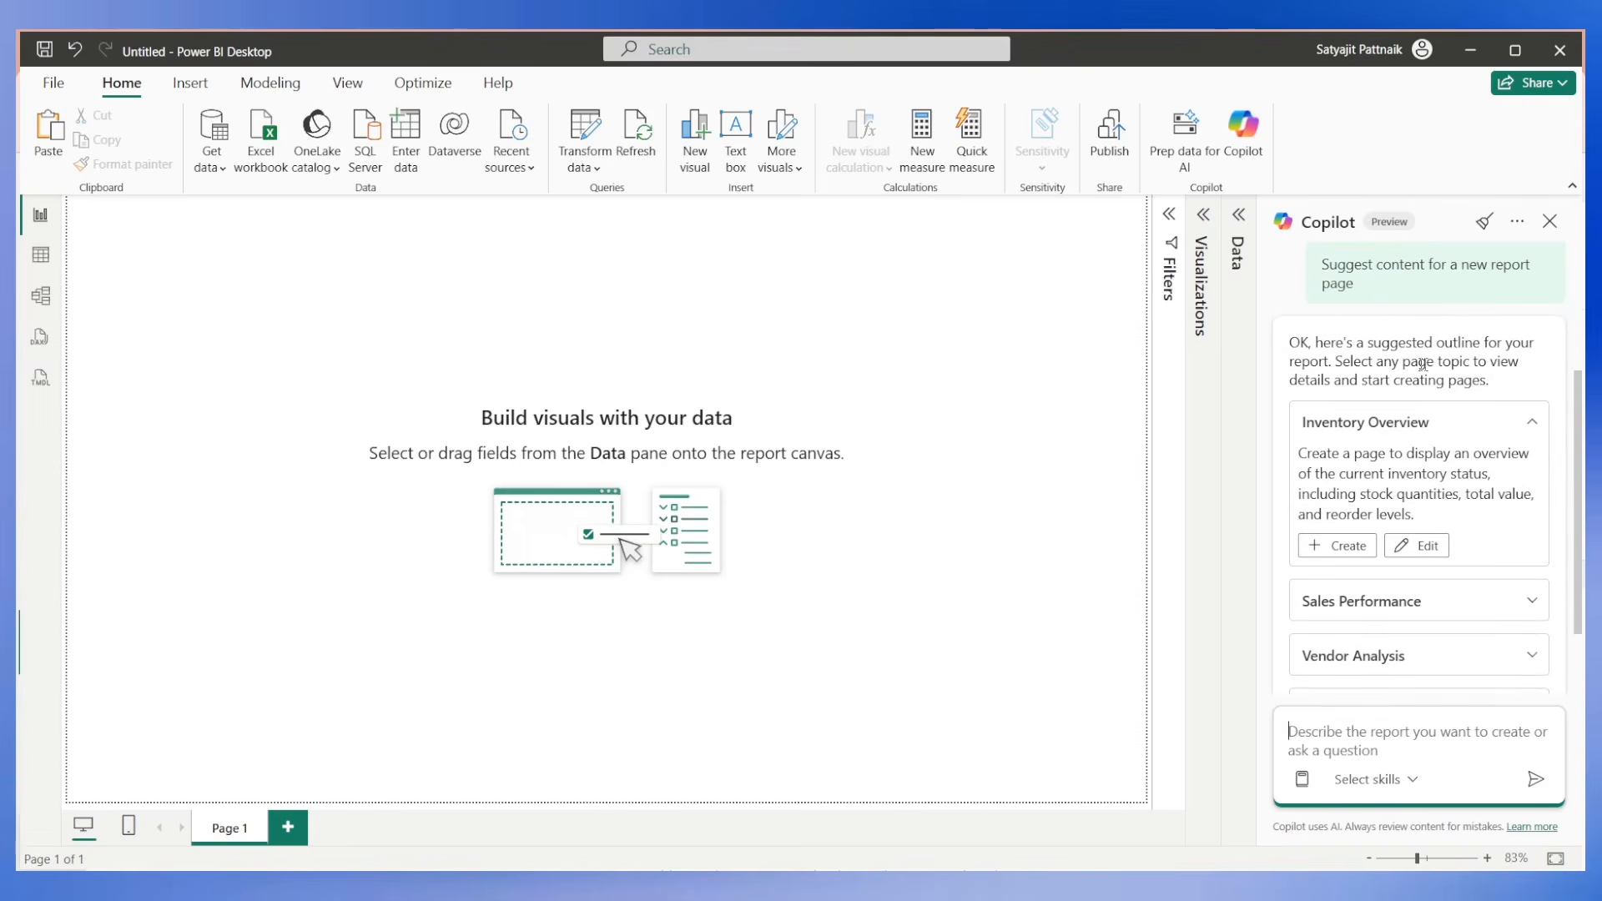
{"action": "scroll", "coordinate": [1348, 430], "scroll_direction": "down", "scroll_amount": 1}
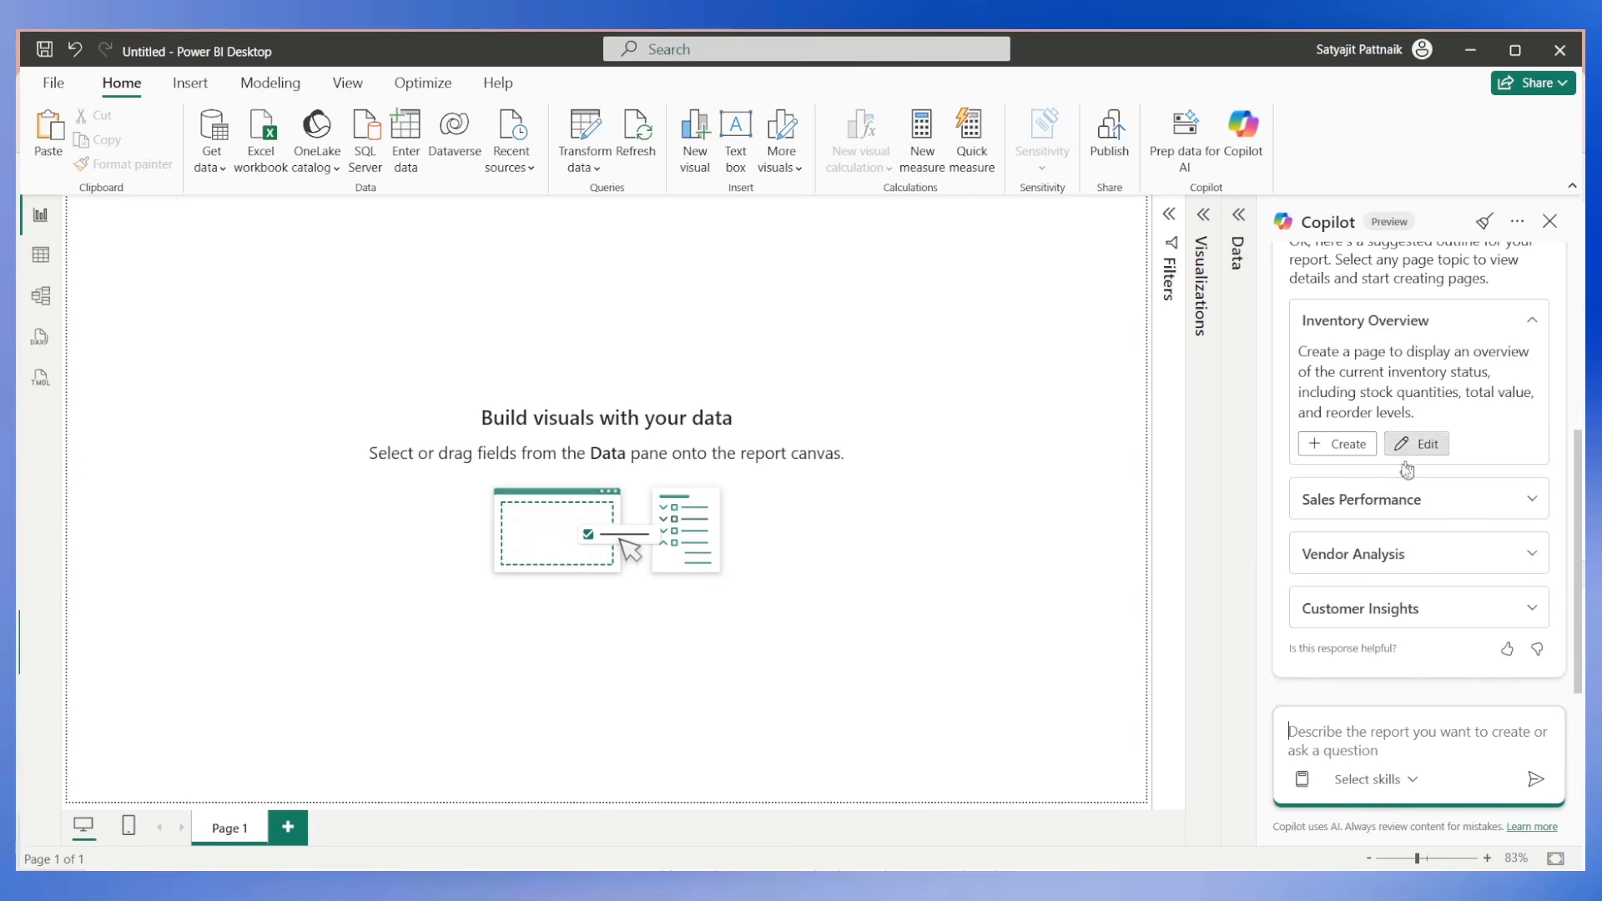
Review the description of Copilot's suggested Inventory Overview page and have Copilot create that page.
{"action": "left_click", "coordinate": [1304, 326]}
{"action": "left_click", "coordinate": [1373, 446]}
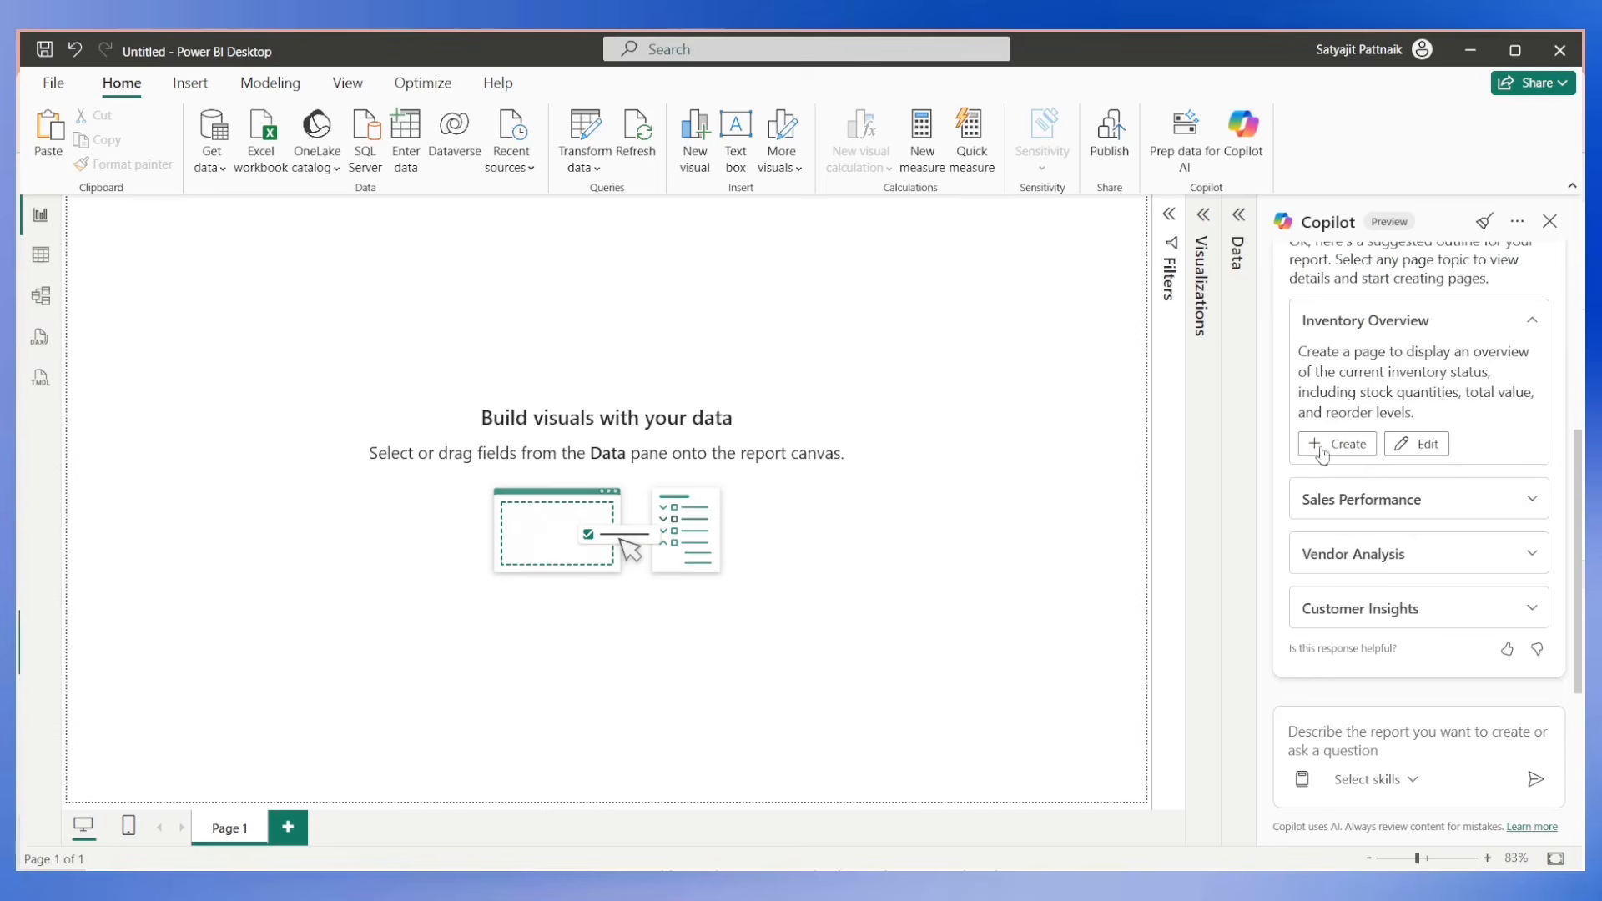
{"action": "left_click_drag", "start_coordinate": [1299, 351], "coordinate": [1439, 418]}
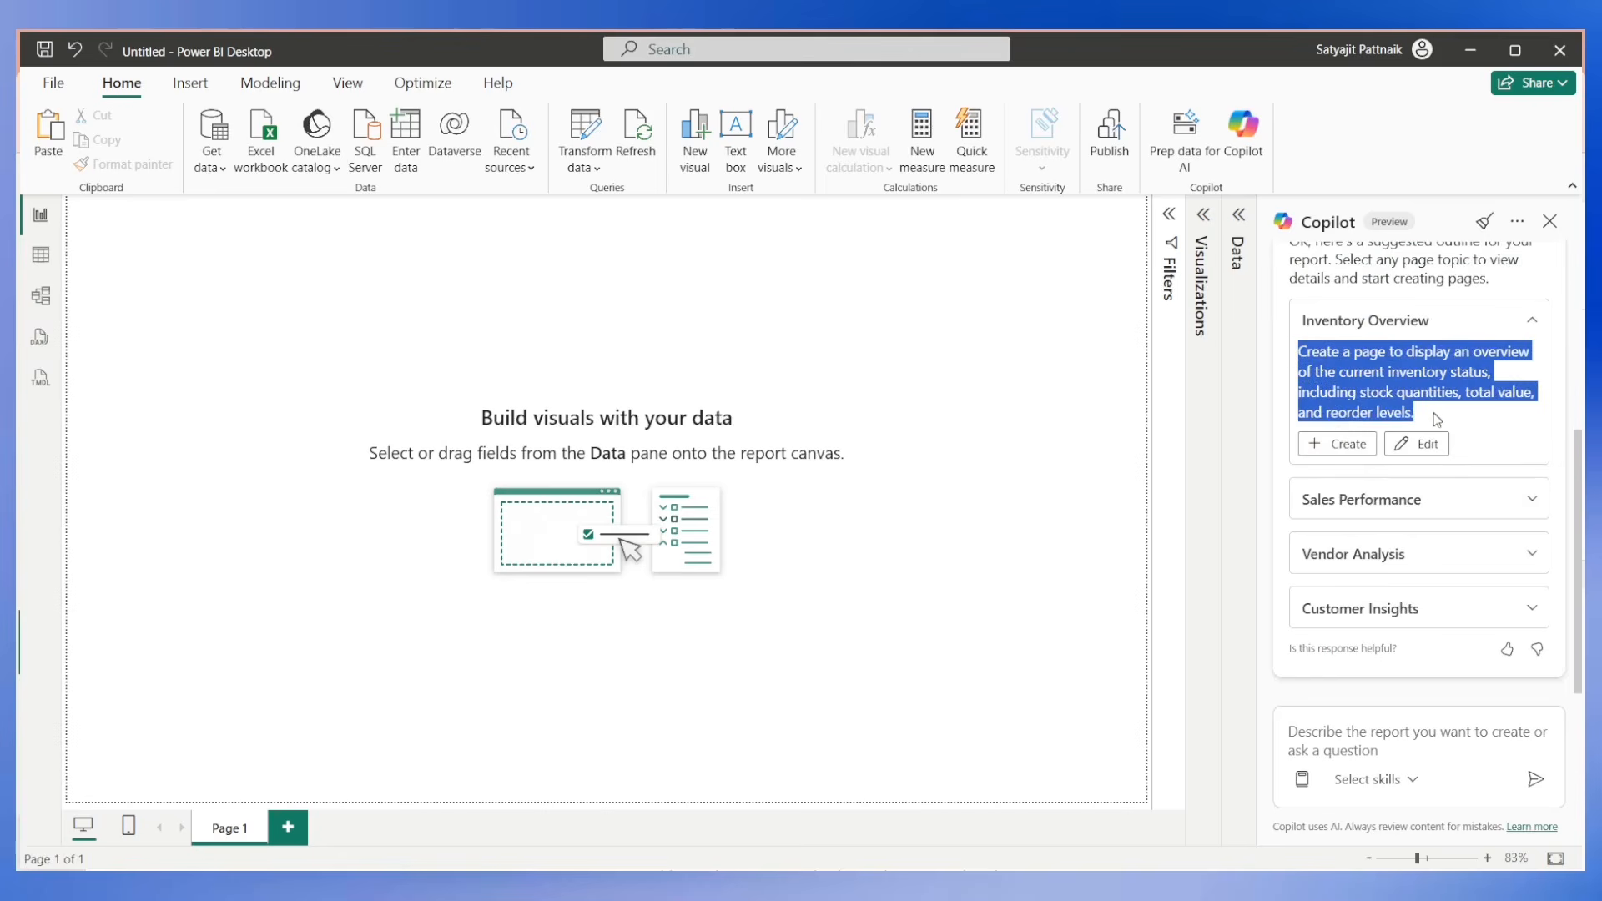
{"action": "left_click", "coordinate": [1354, 367]}
{"action": "left_click_drag", "start_coordinate": [1299, 351], "coordinate": [1437, 415]}
{"action": "left_click", "coordinate": [1428, 428]}
{"action": "left_click_drag", "start_coordinate": [1299, 351], "coordinate": [1449, 420]}
{"action": "left_click", "coordinate": [1337, 443]}
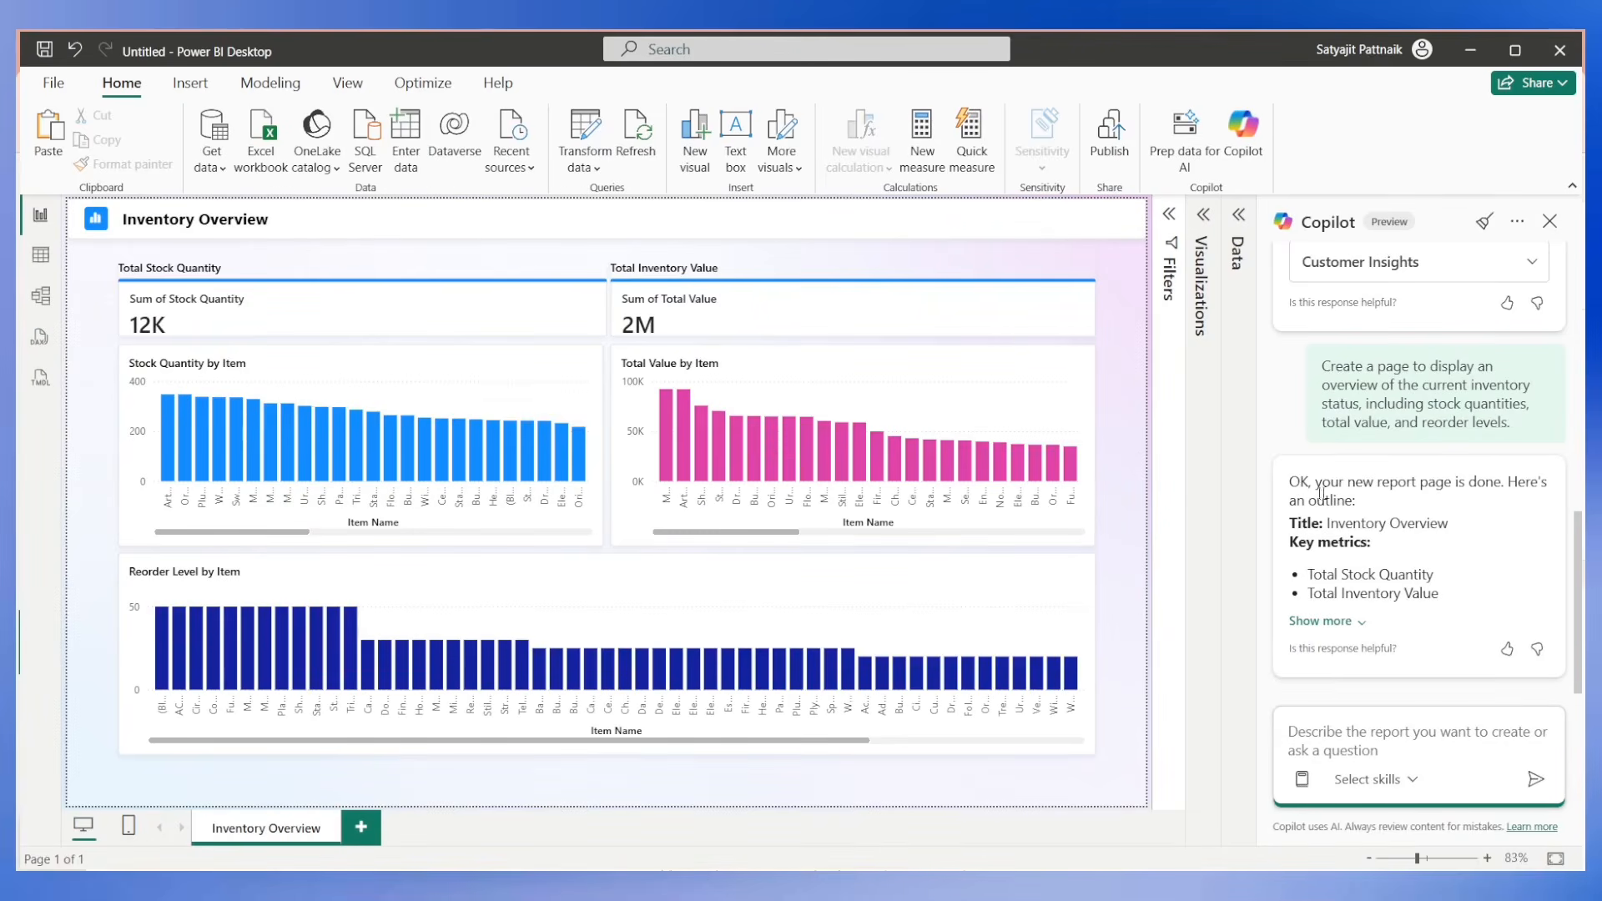
Copy the previous page-creation prompt into the Copilot prompt box and insert "(Inventory Overview - Page 2)" before "page to display".
{"action": "mouse_move", "coordinate": [769, 439]}
{"action": "left_click_drag", "start_coordinate": [1321, 366], "coordinate": [1520, 423]}
{"action": "key", "text": "ctrl+c"}
{"action": "left_click", "coordinate": [1410, 741]}
{"action": "key", "text": "ctrl+v"}
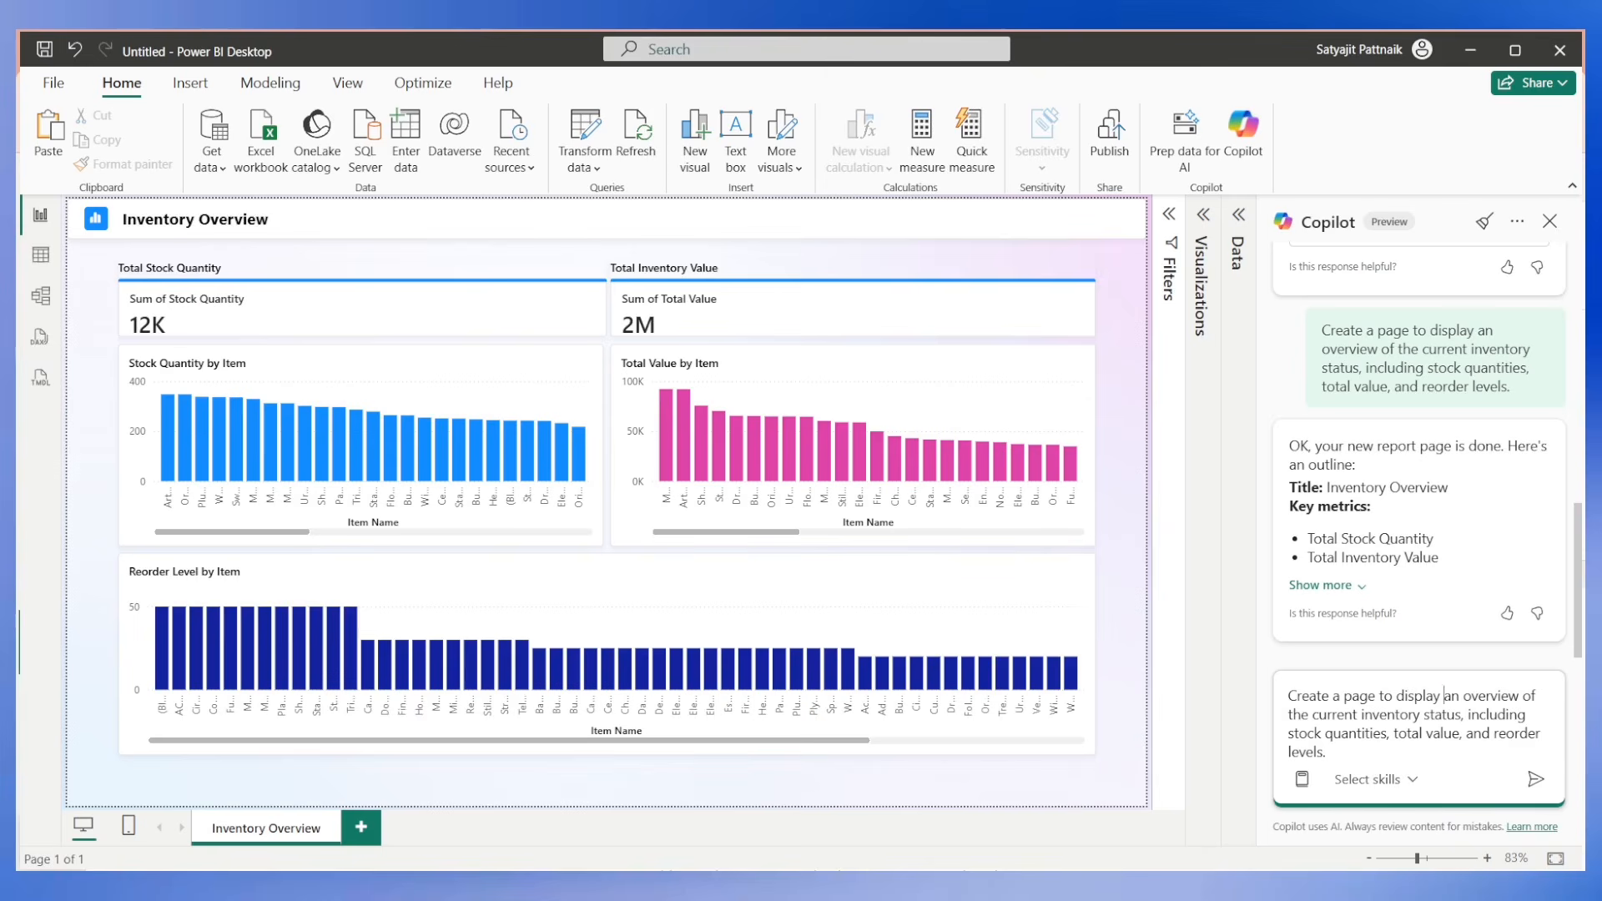
{"action": "key", "text": "ctrl+shift+End"}
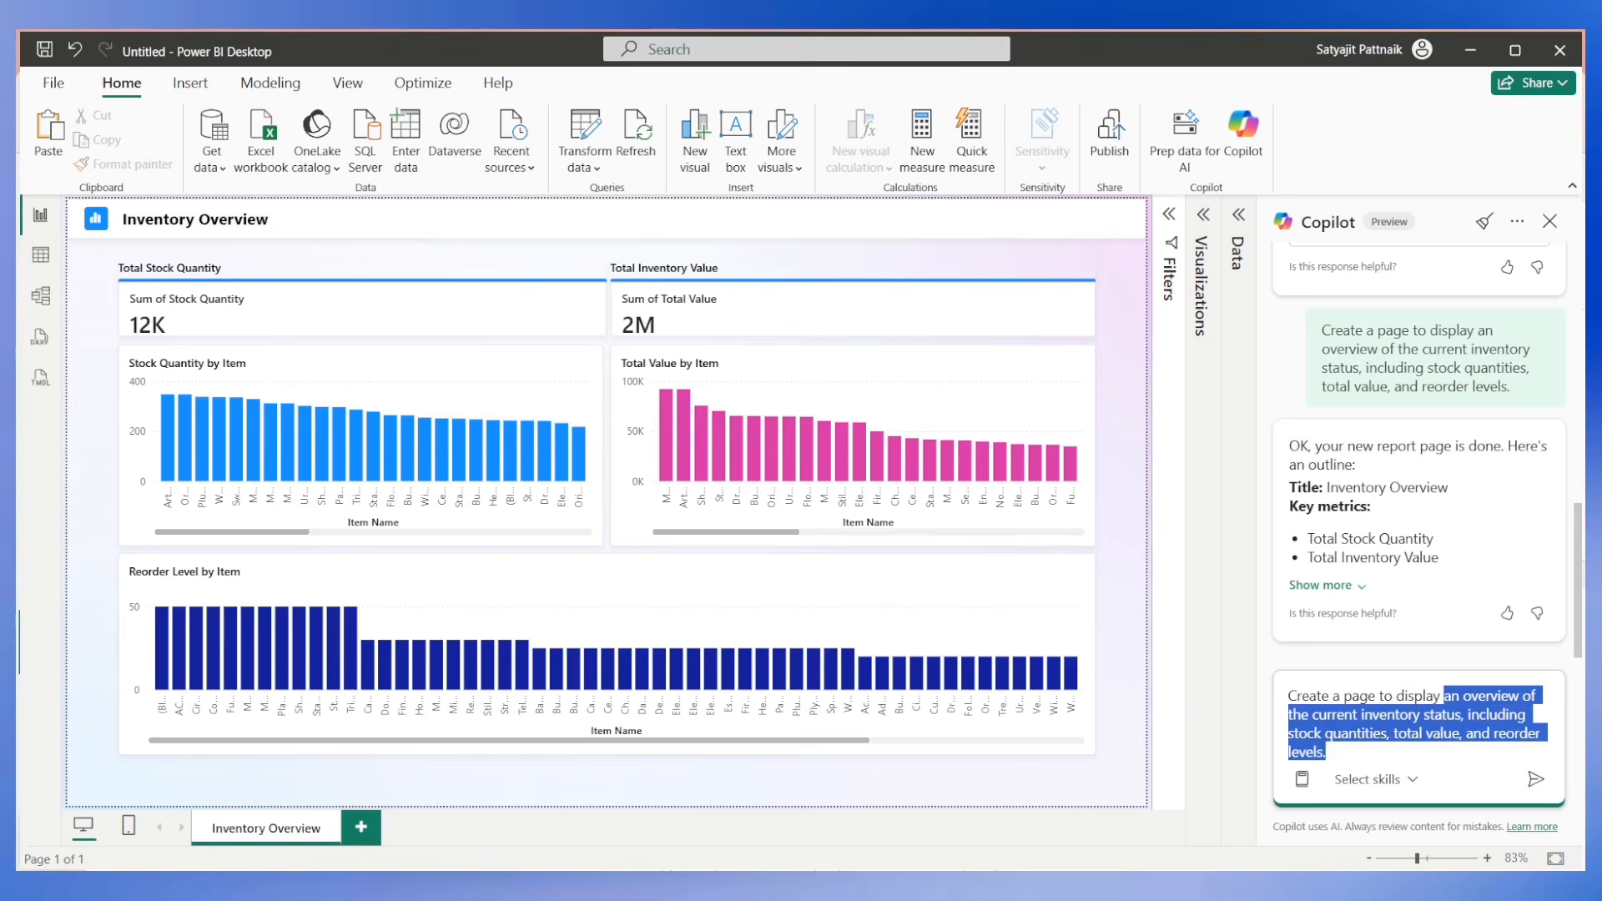
{"action": "left_click", "coordinate": [1344, 696]}
{"action": "type", "text": "Inven"}
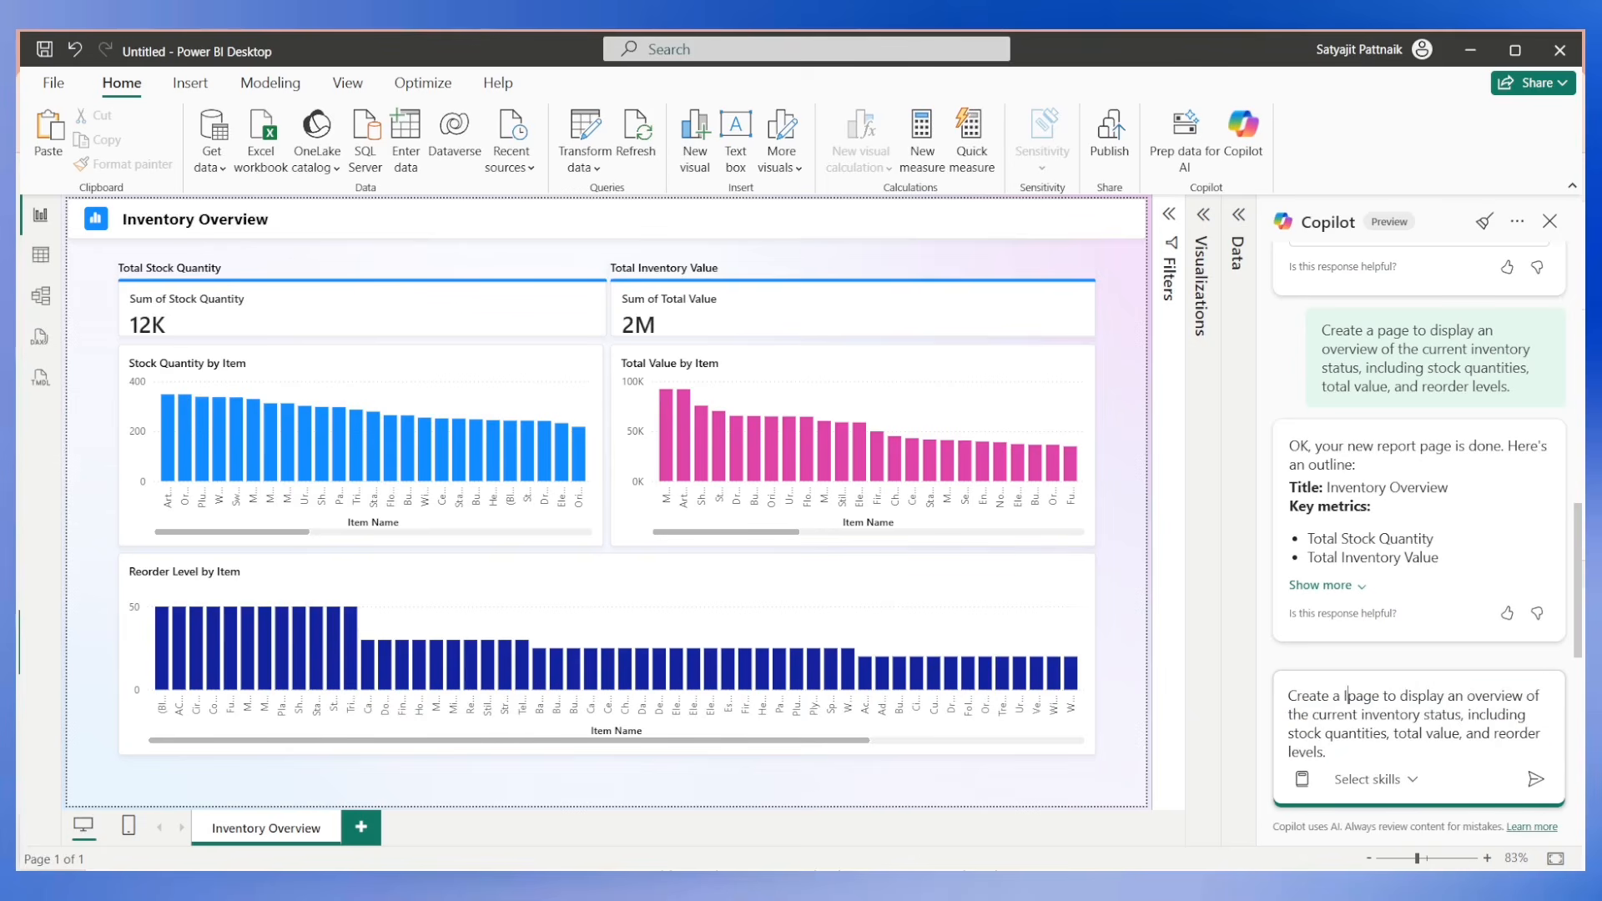
{"action": "type", "text": "tory Overview "}
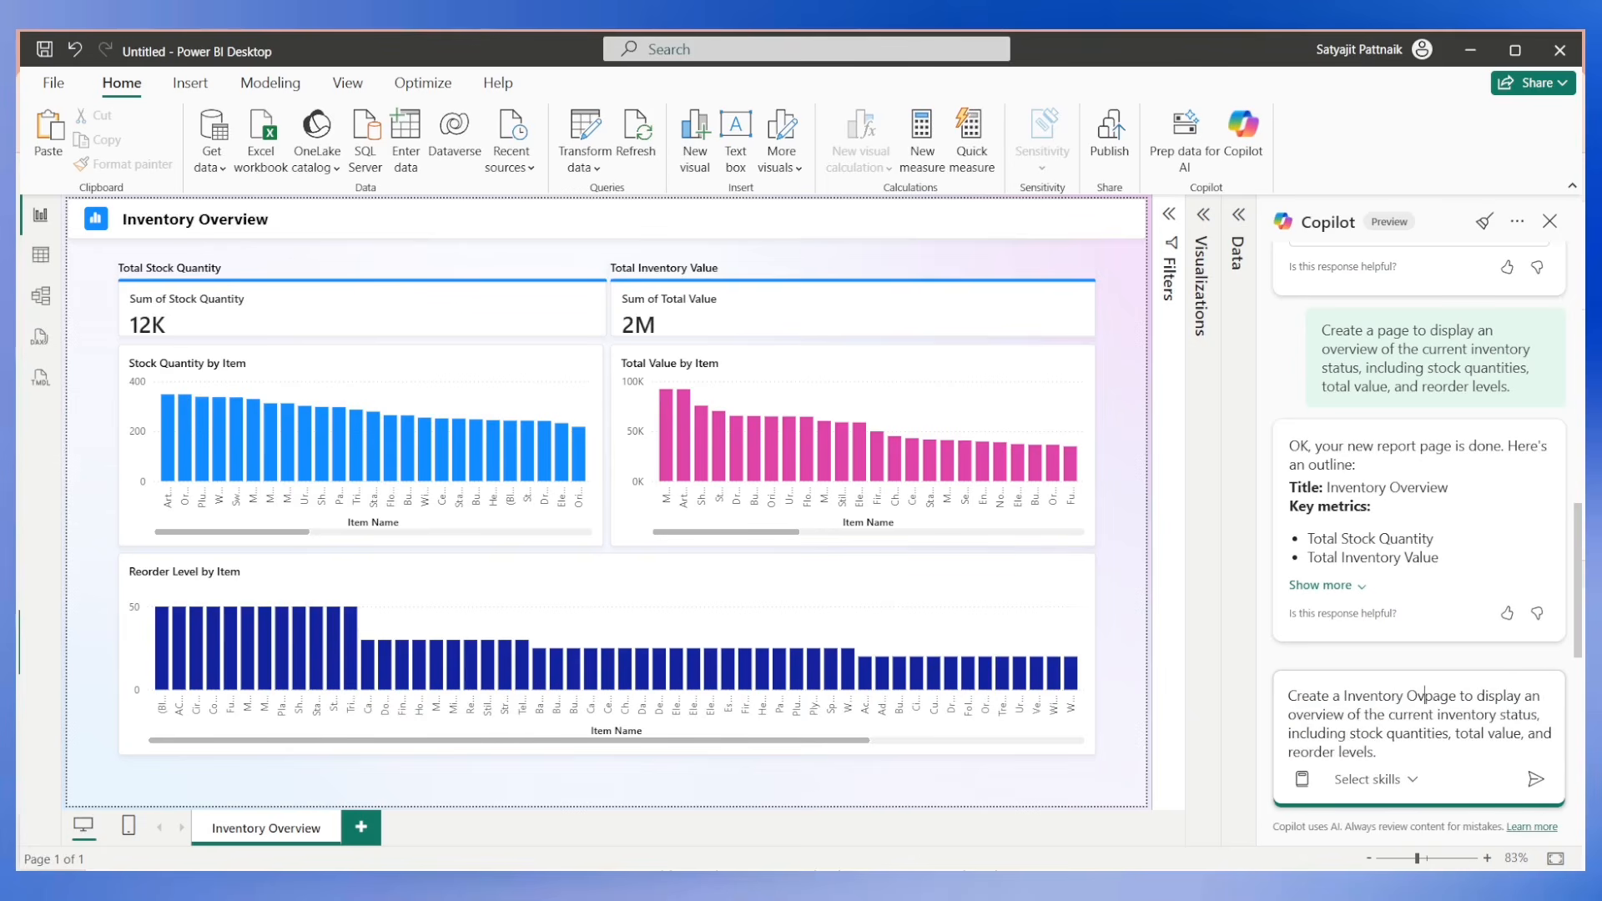
{"action": "type", "text": "- Page 2)"}
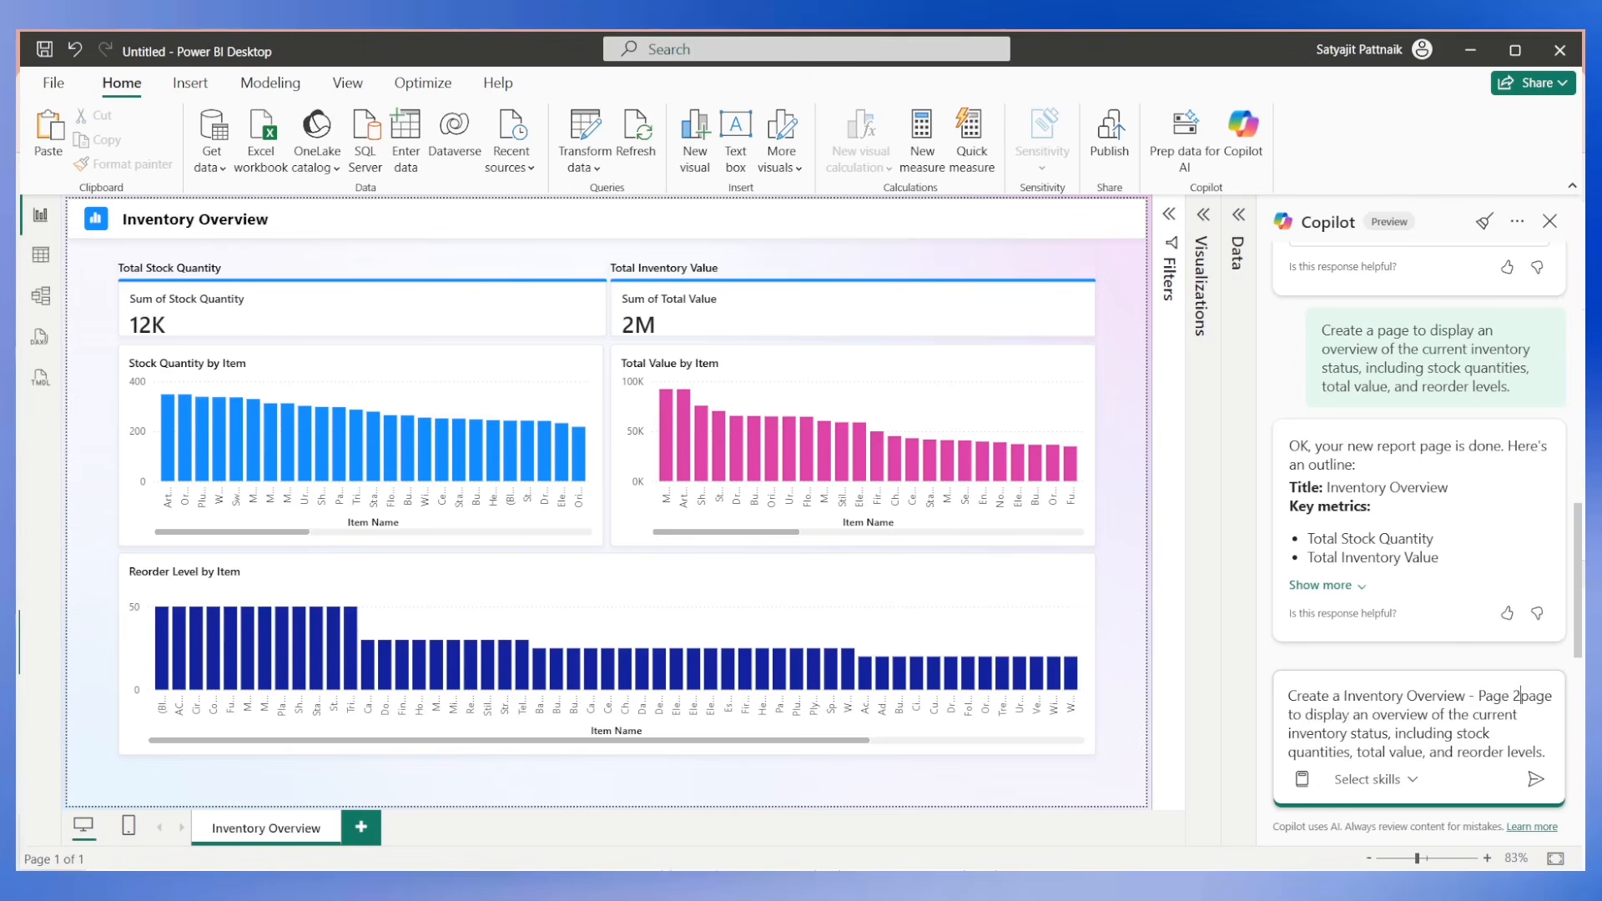
{"action": "left_click", "coordinate": [1345, 699]}
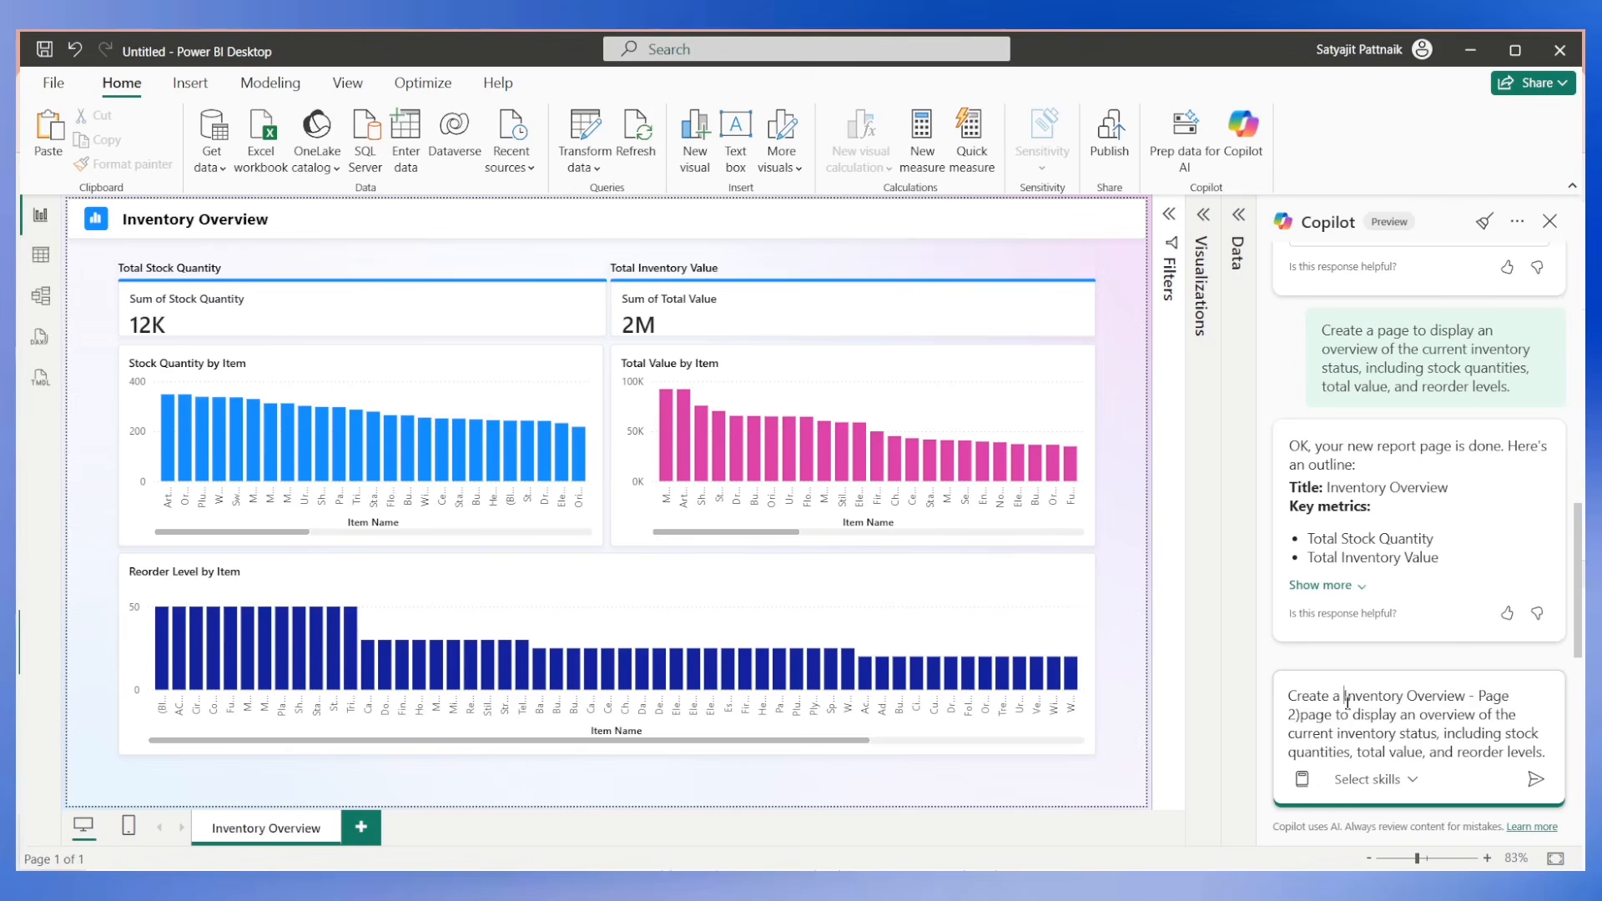
{"action": "type", "text": "("}
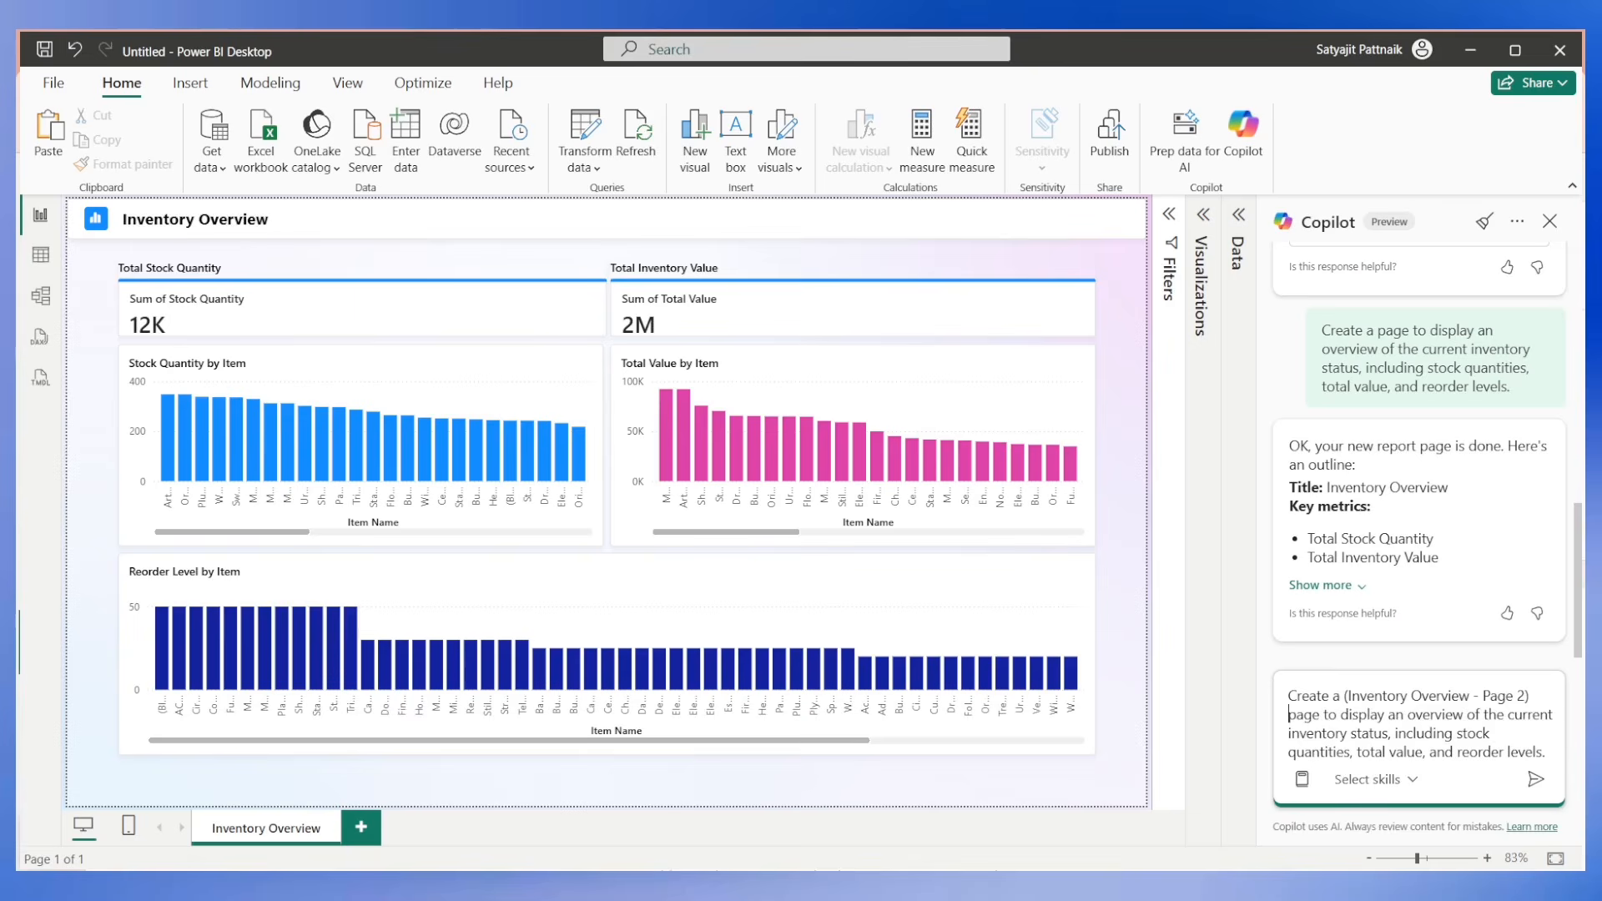
Replace the prompt text after "page to display" with "total revenue by date in a line chart, total quantity sold by warehouse in a pie chart".
{"action": "left_click_drag", "start_coordinate": [1390, 715], "coordinate": [1536, 772]}
{"action": "key", "text": "BackSpace"}
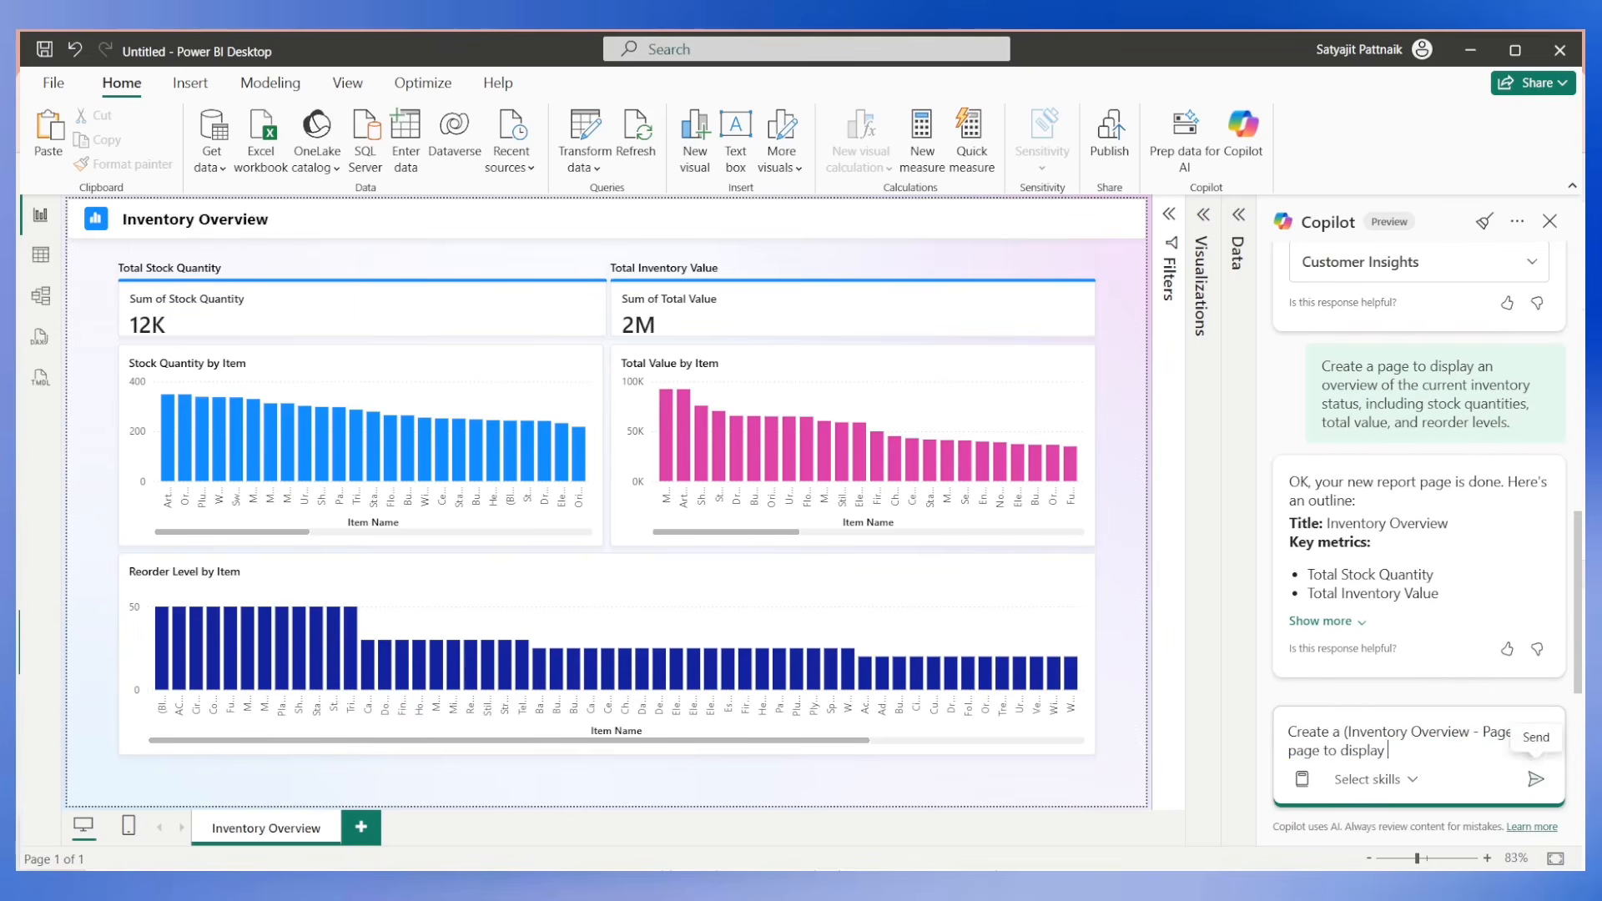
{"action": "type", "text": "total revenue by date,"}
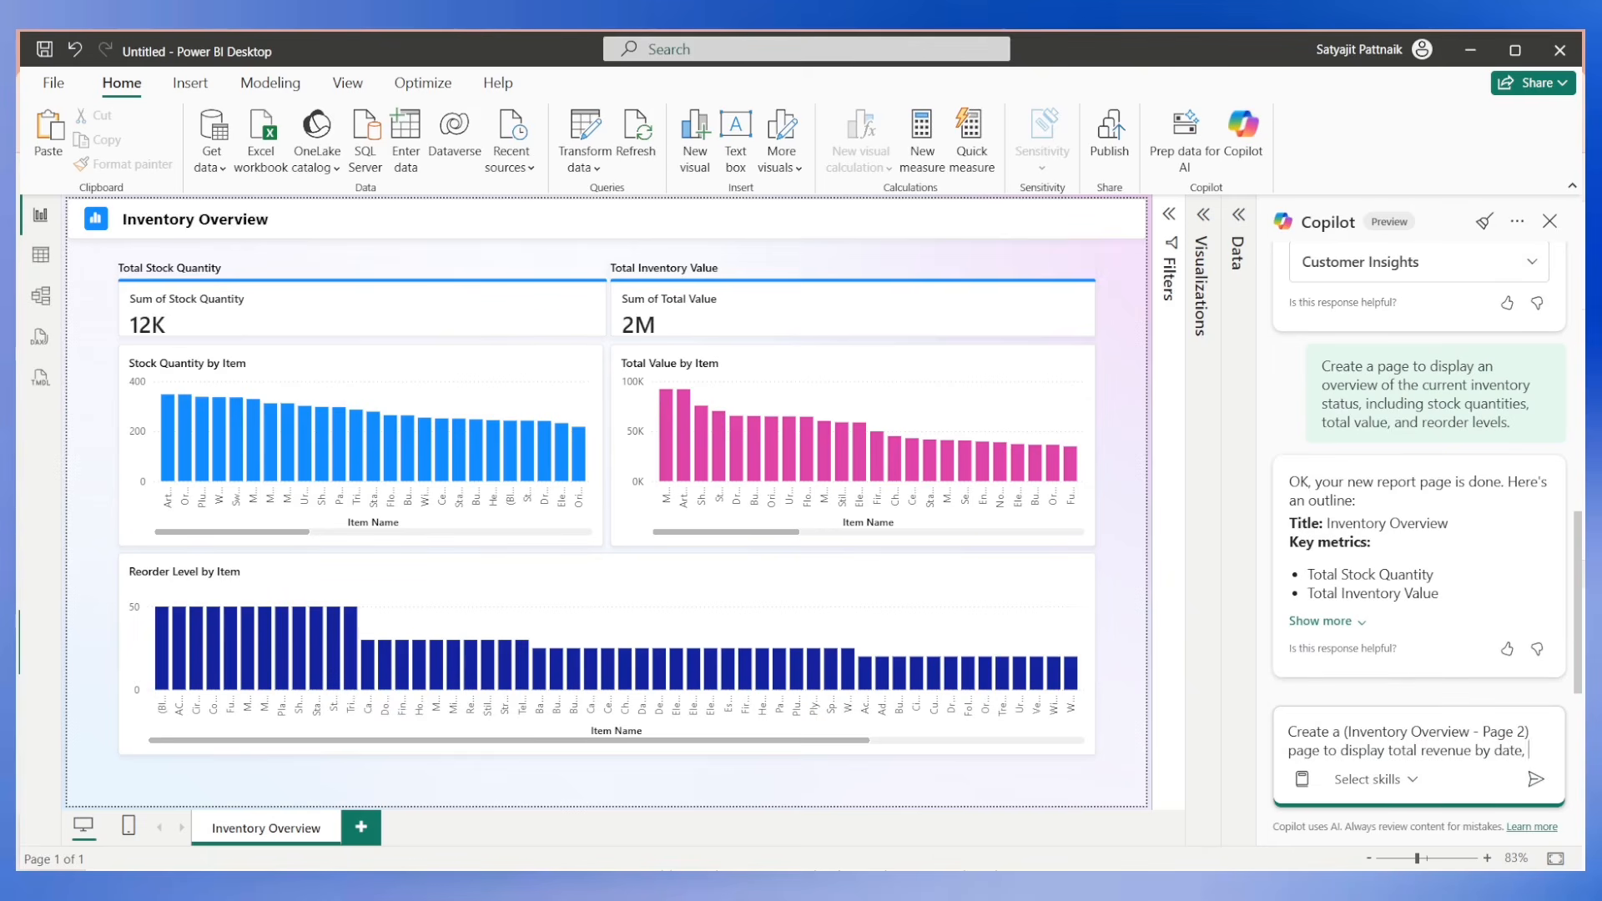
{"action": "type", "text": "tal qu"}
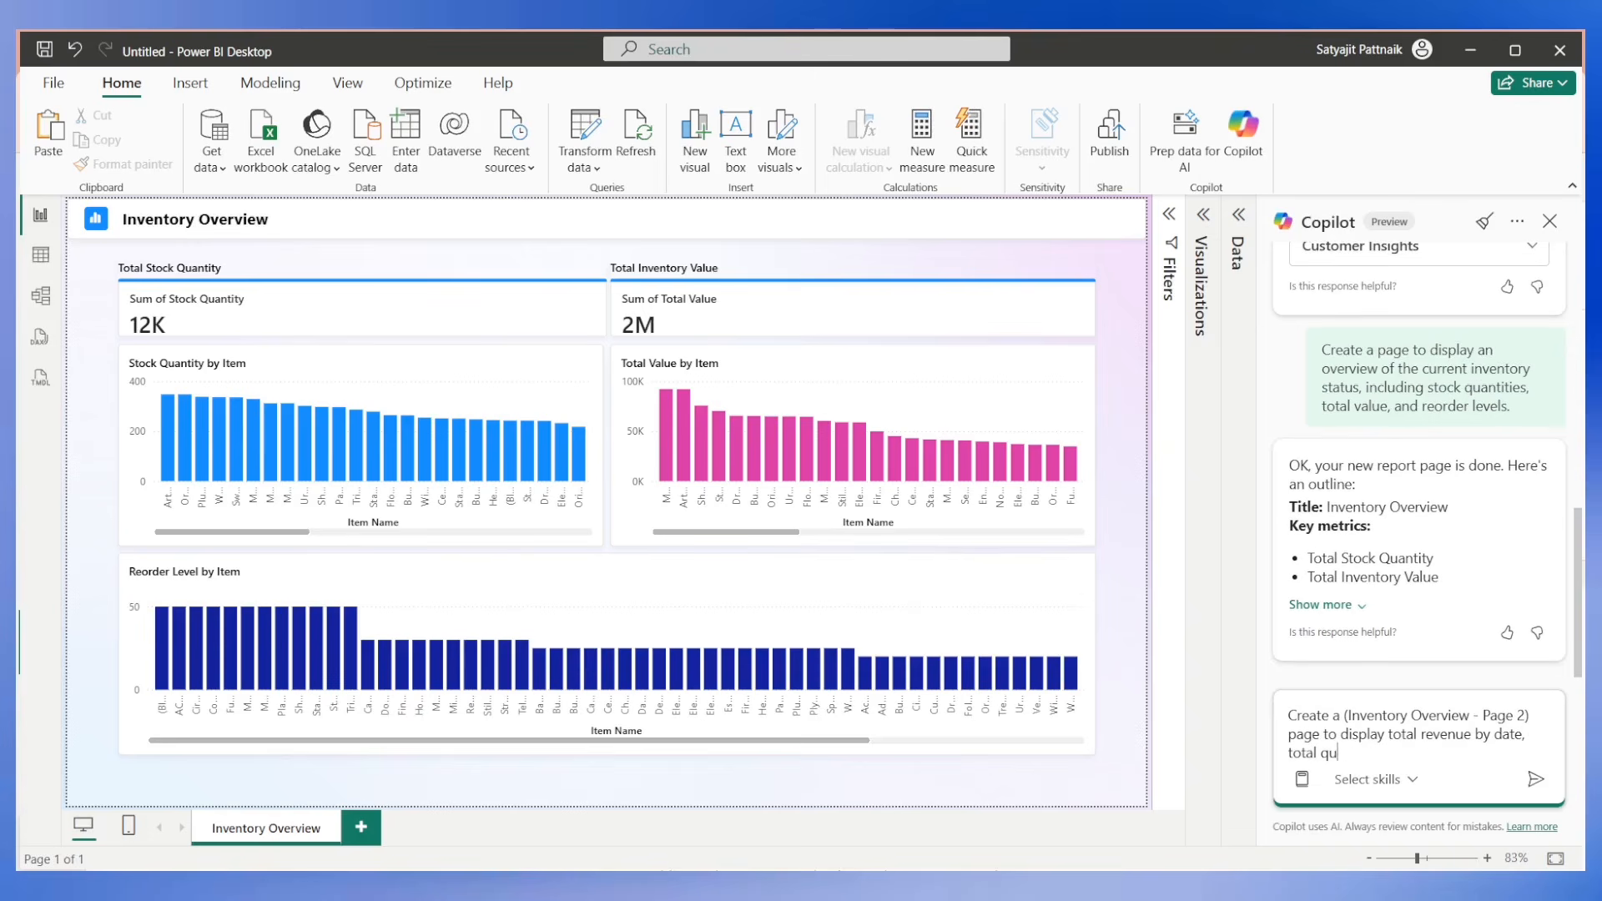
{"action": "type", "text": "antity sold by warehouse in a pie chart"}
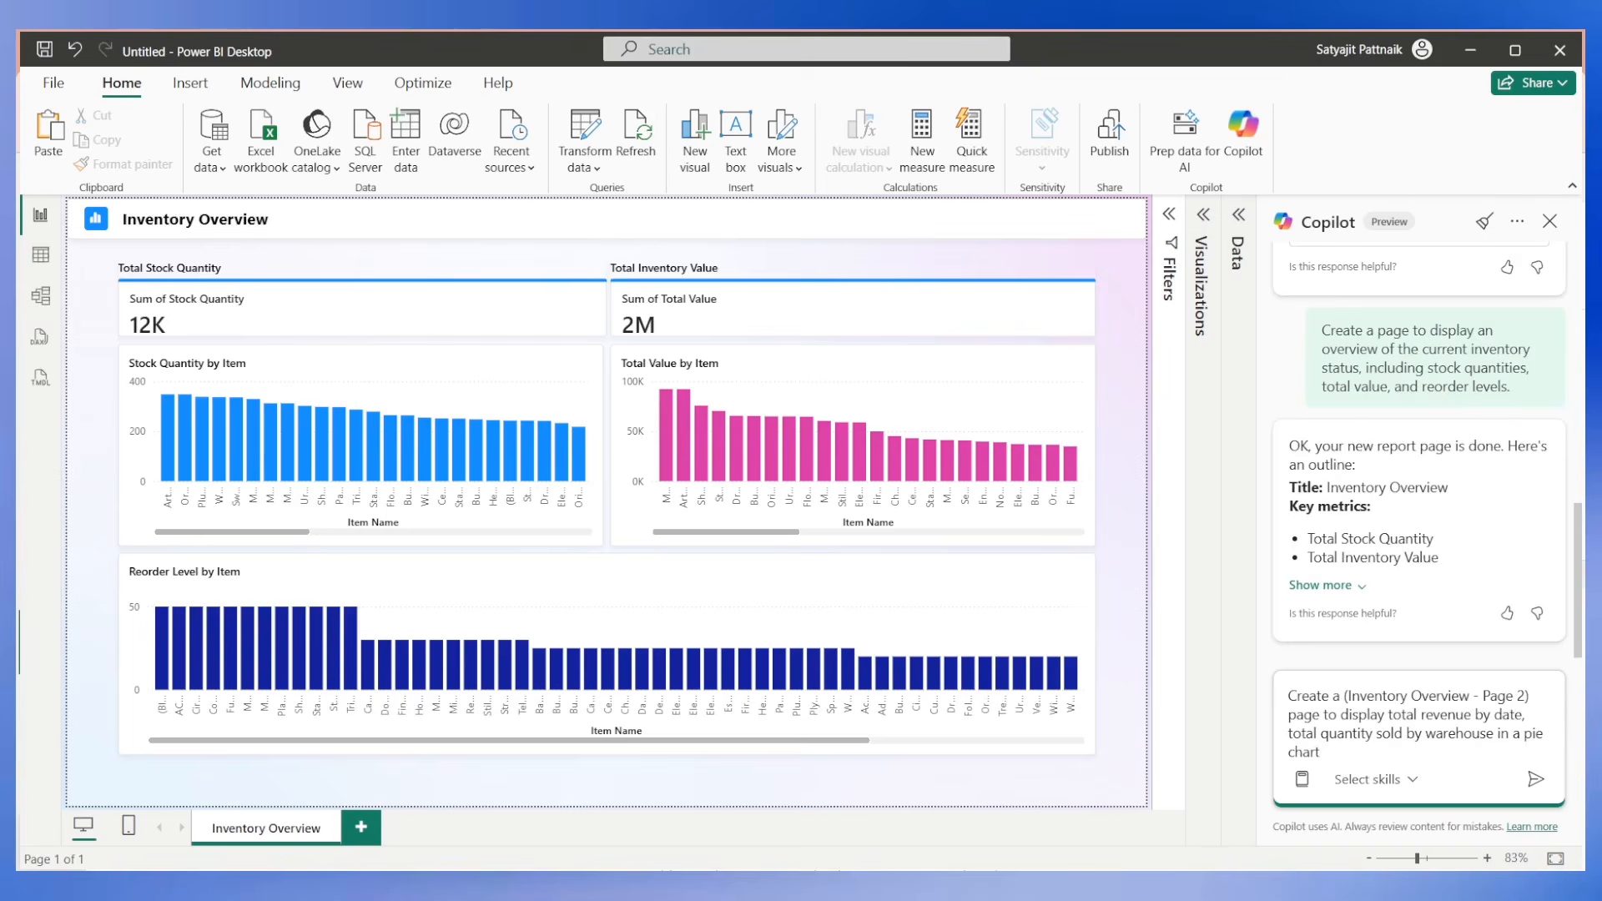
{"action": "type", "text": " in a line chart"}
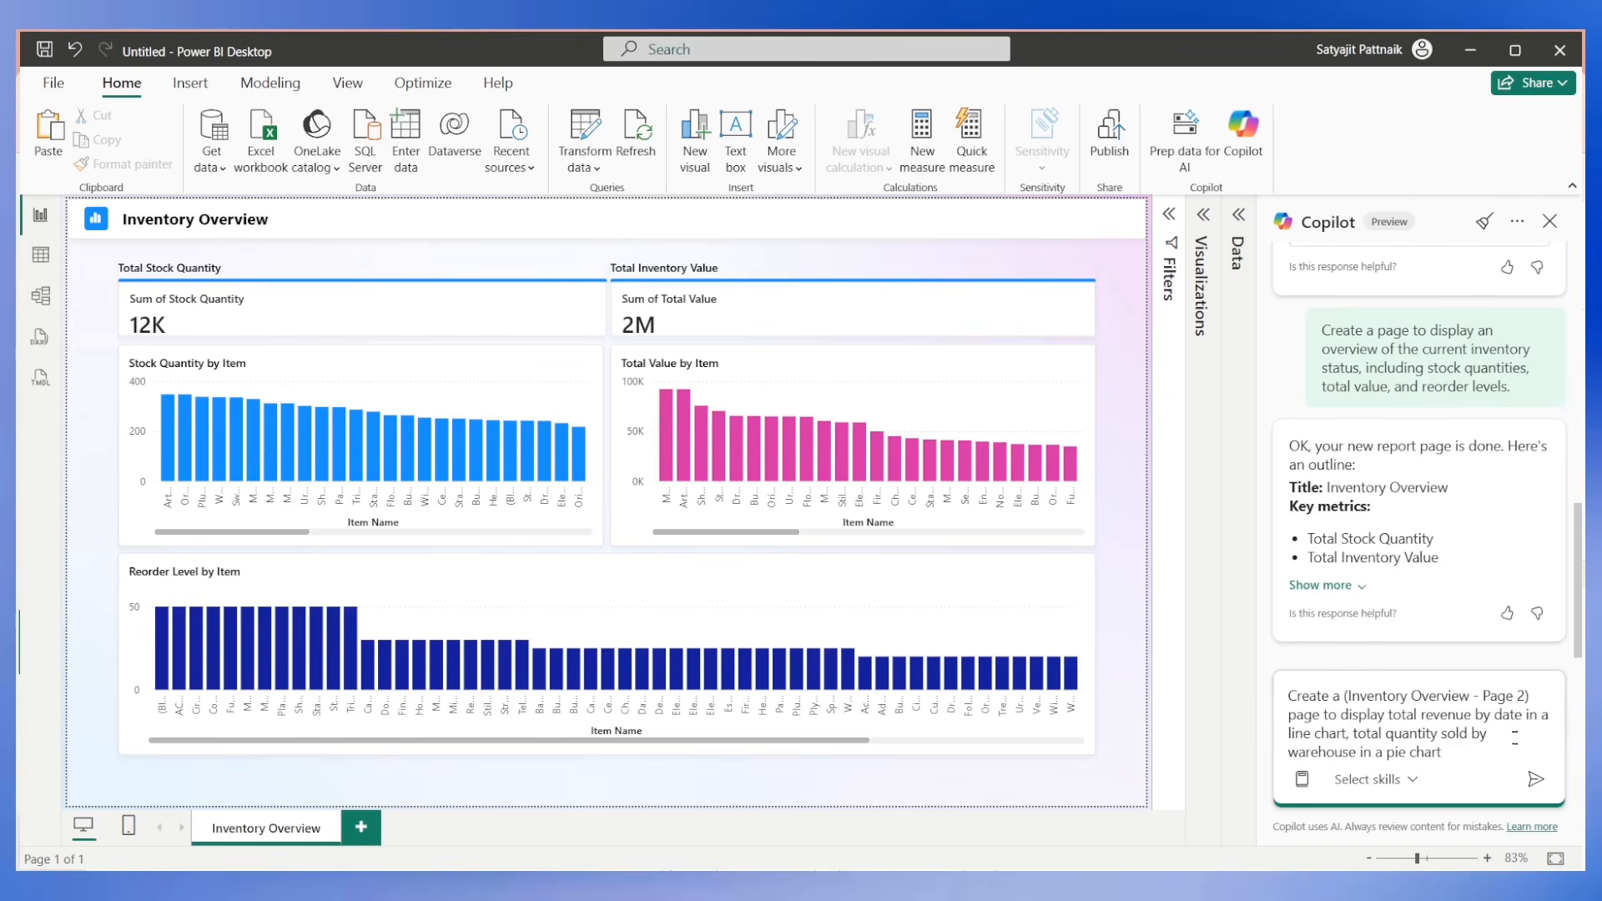
Extend the prompt with ", total profits per day, profit margins per day, total revenue by item name, and average units sold per month".
{"action": "left_click", "coordinate": [1443, 753]}
{"action": "type", "text": "total profits per day"}
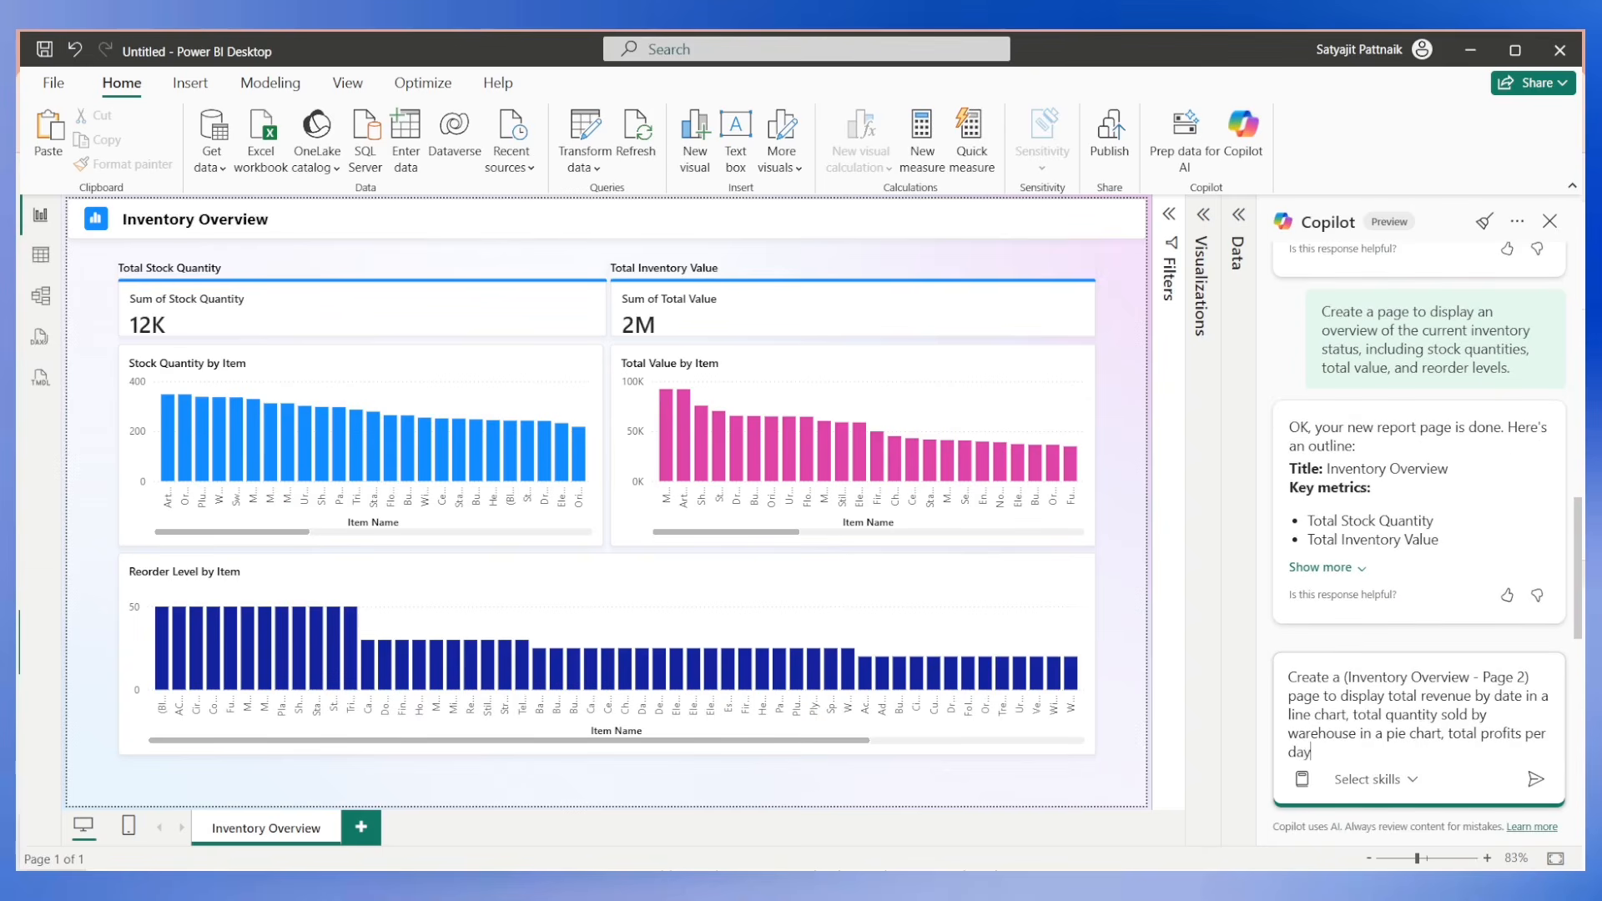
{"action": "type", "text": ", profit margins per day"}
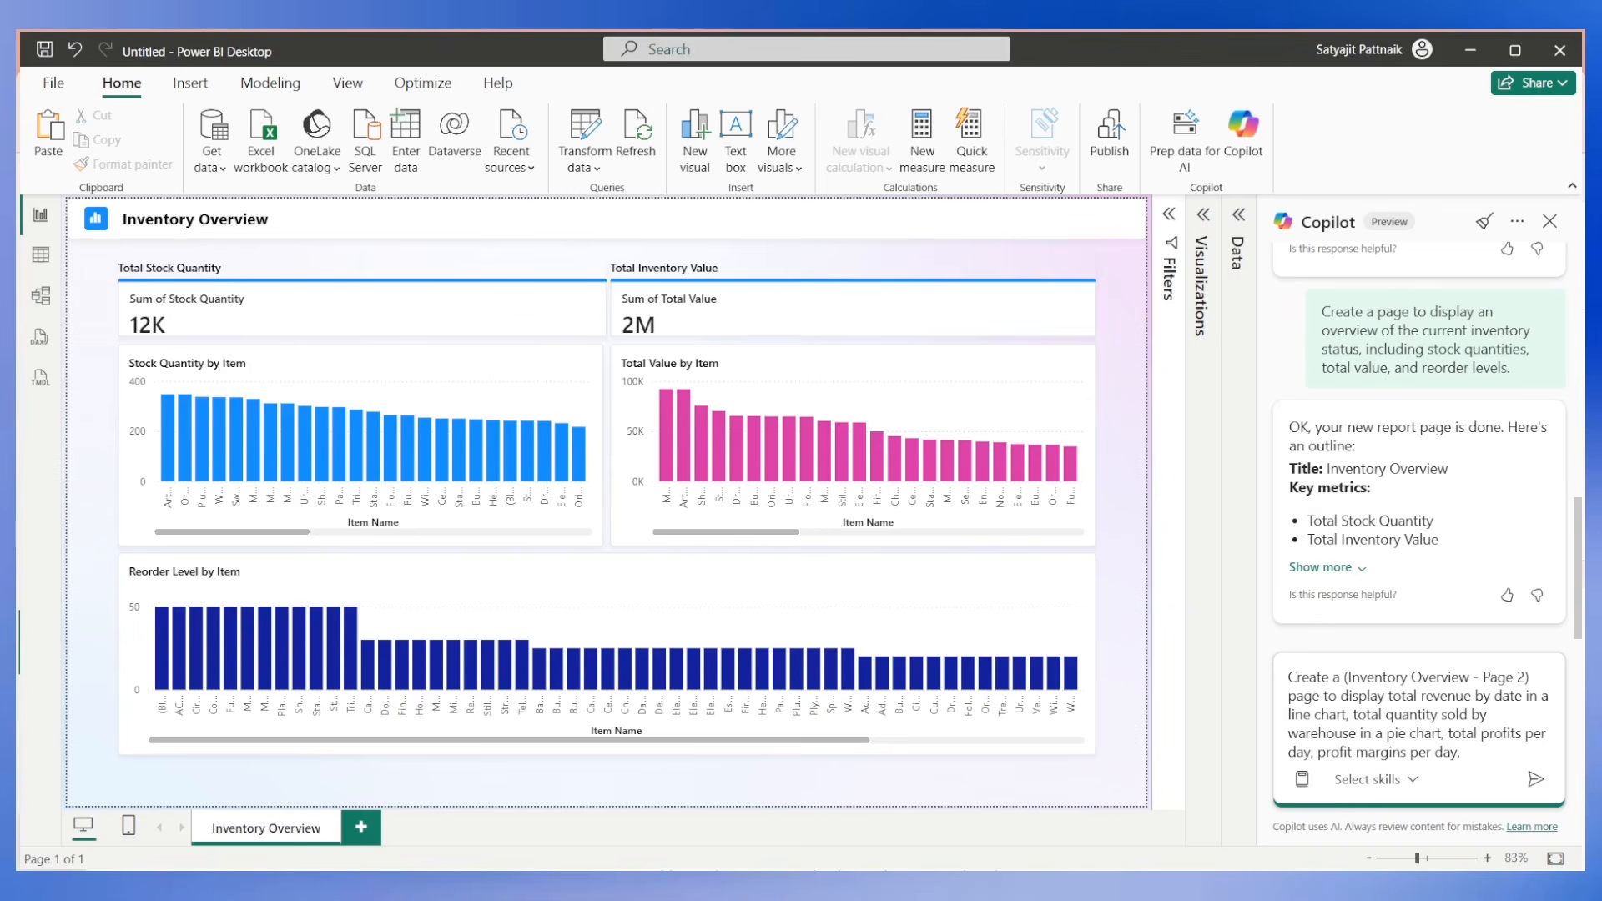
{"action": "type", "text": ", total revenue by item name"}
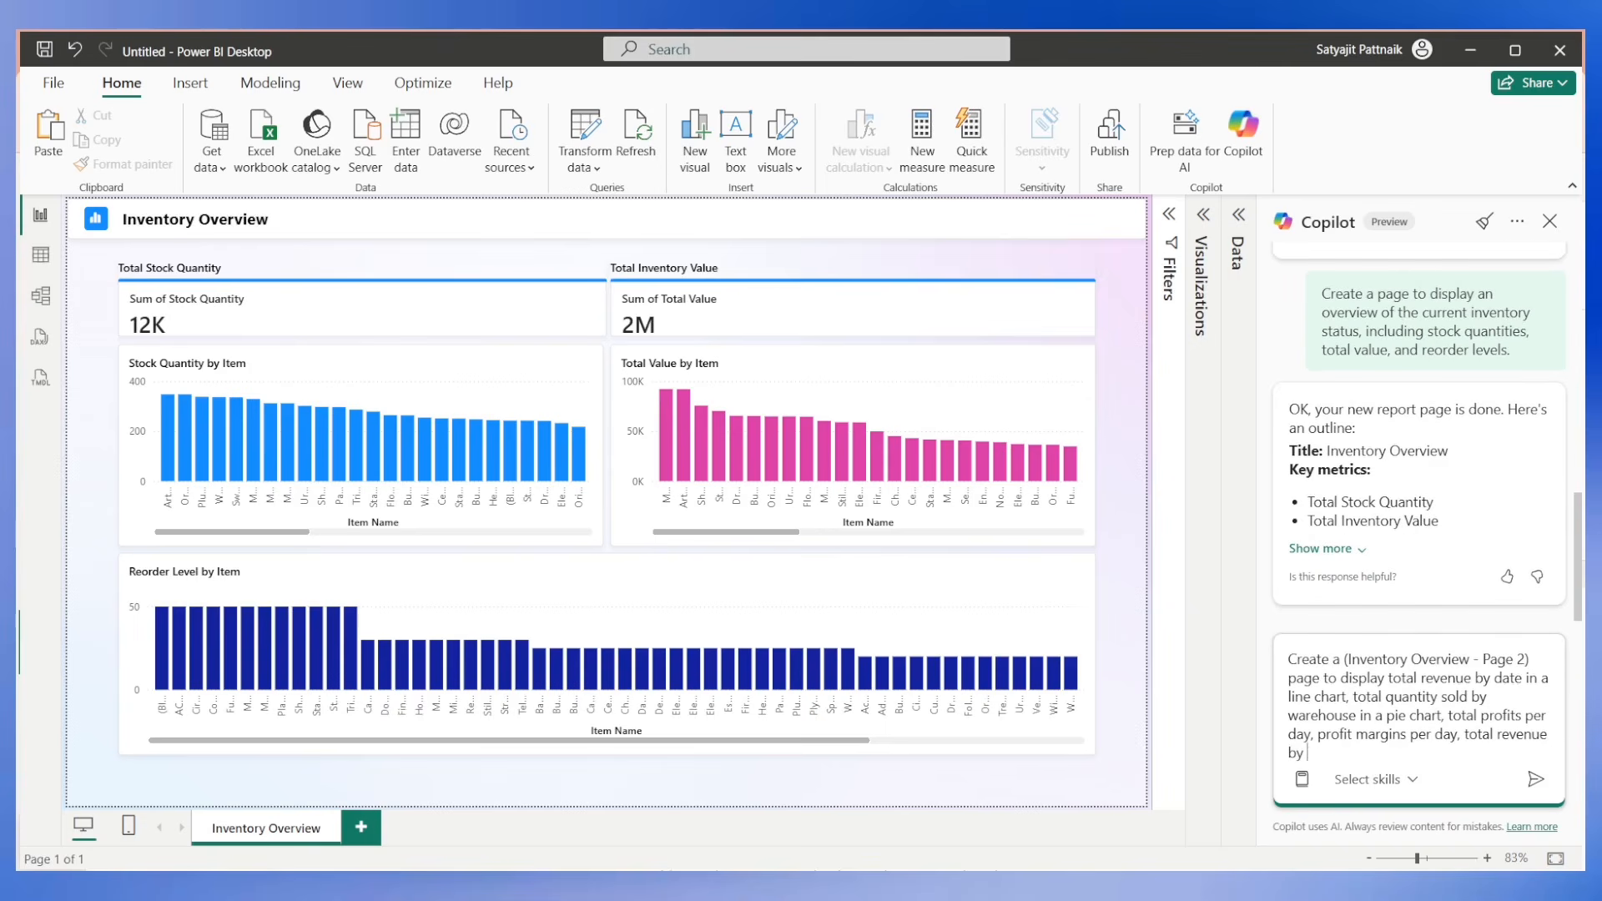
{"action": "type", "text": ", and average uni"}
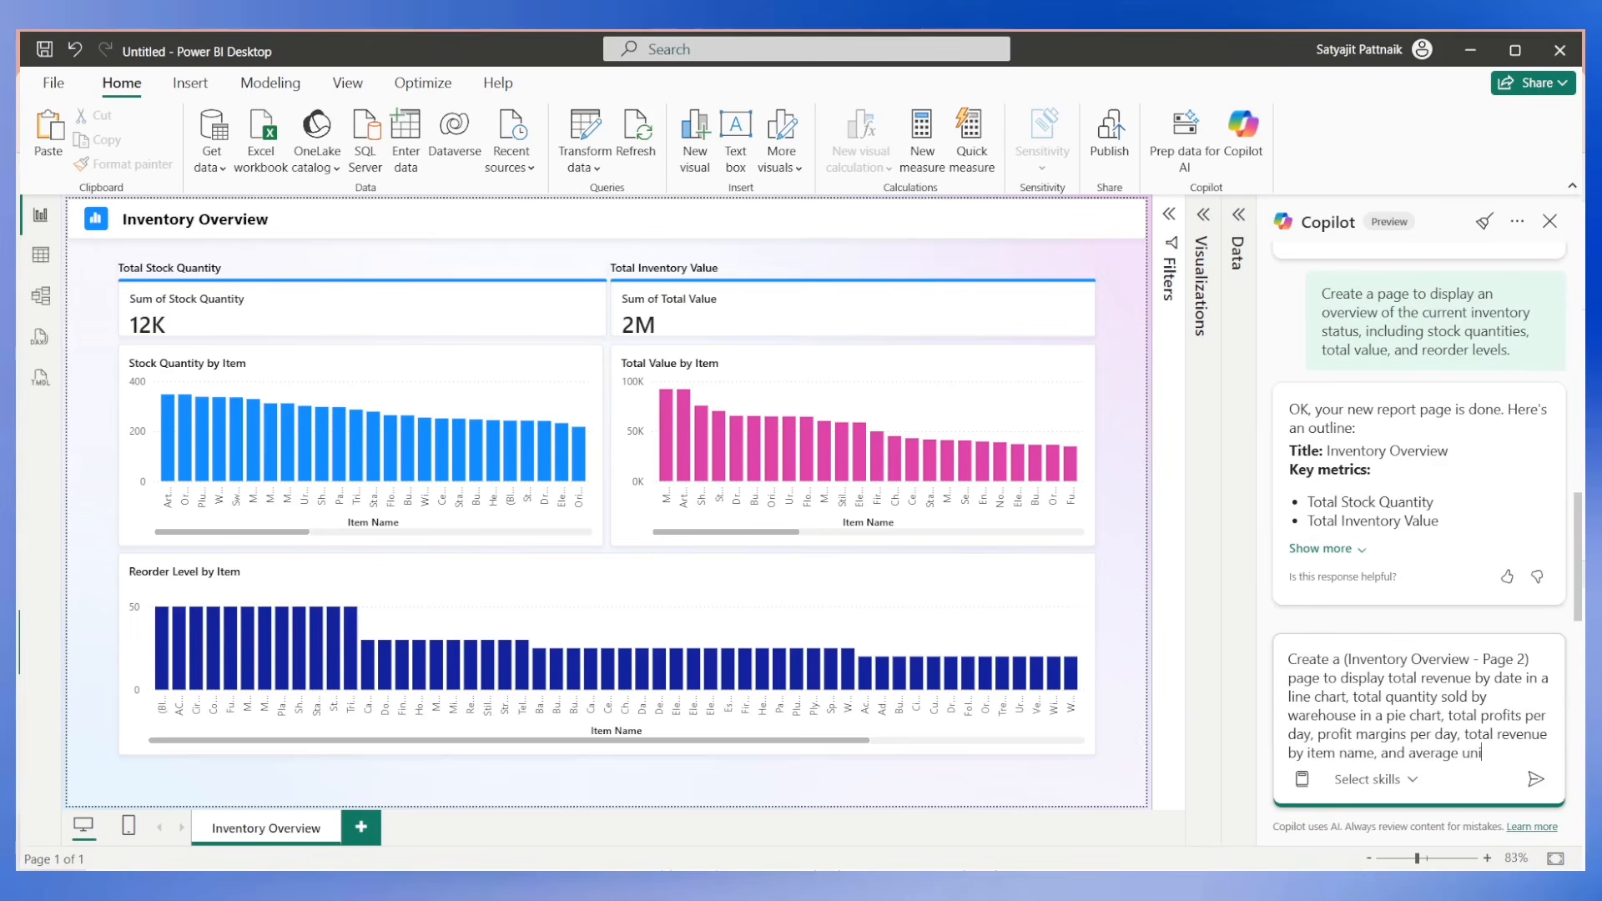
{"action": "type", "text": "ts sold per month "}
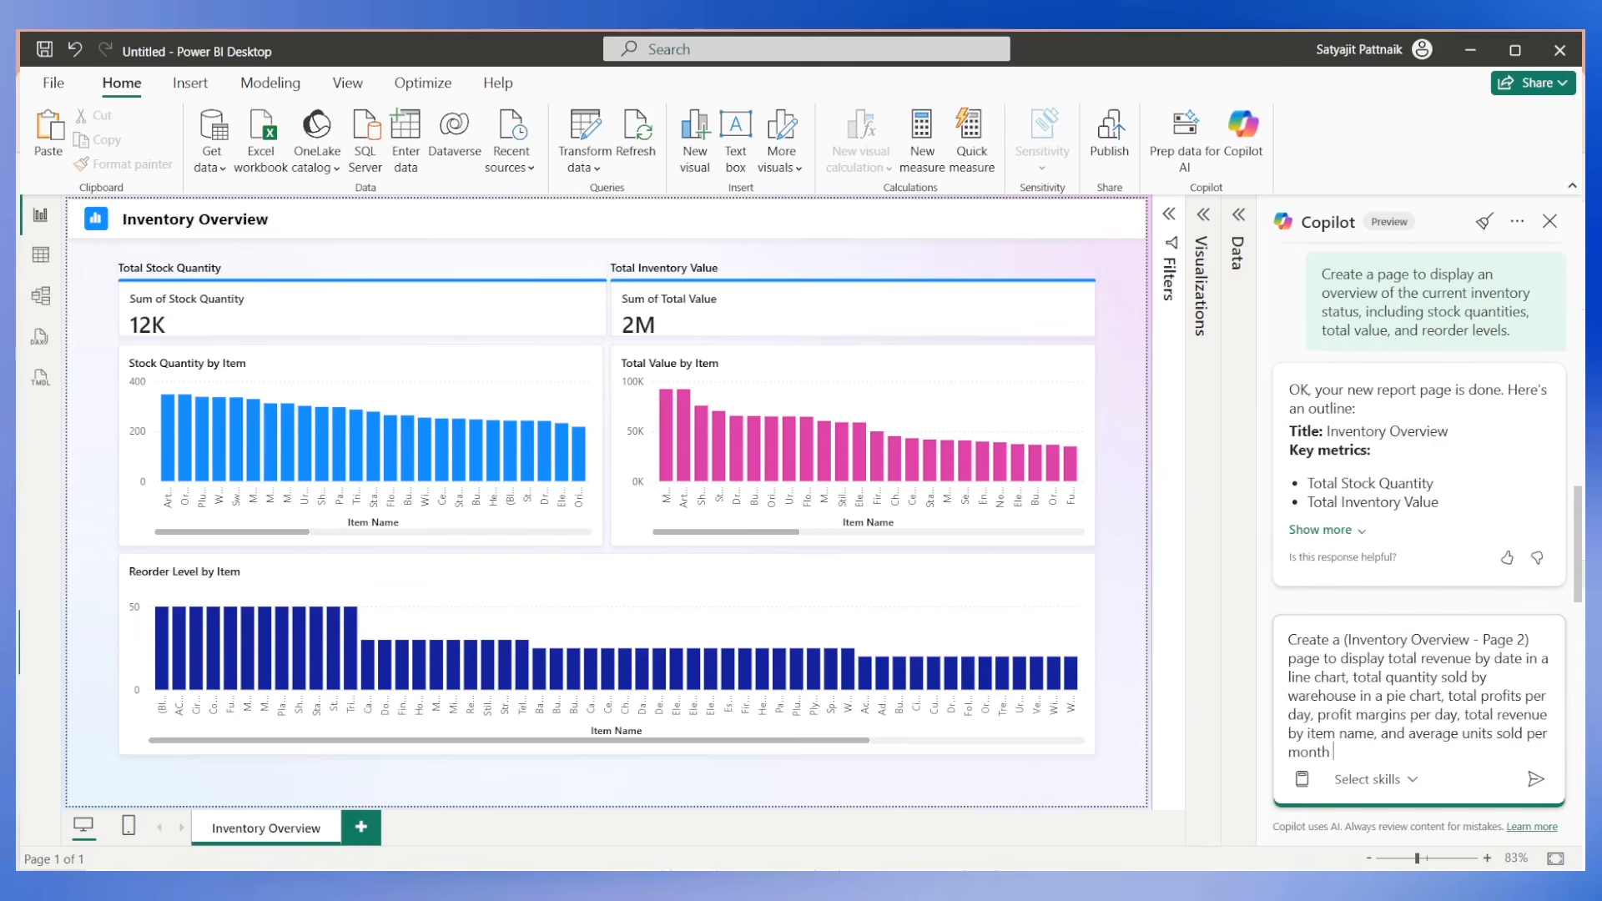
{"action": "type", "text": "by item name, make sure you ad"}
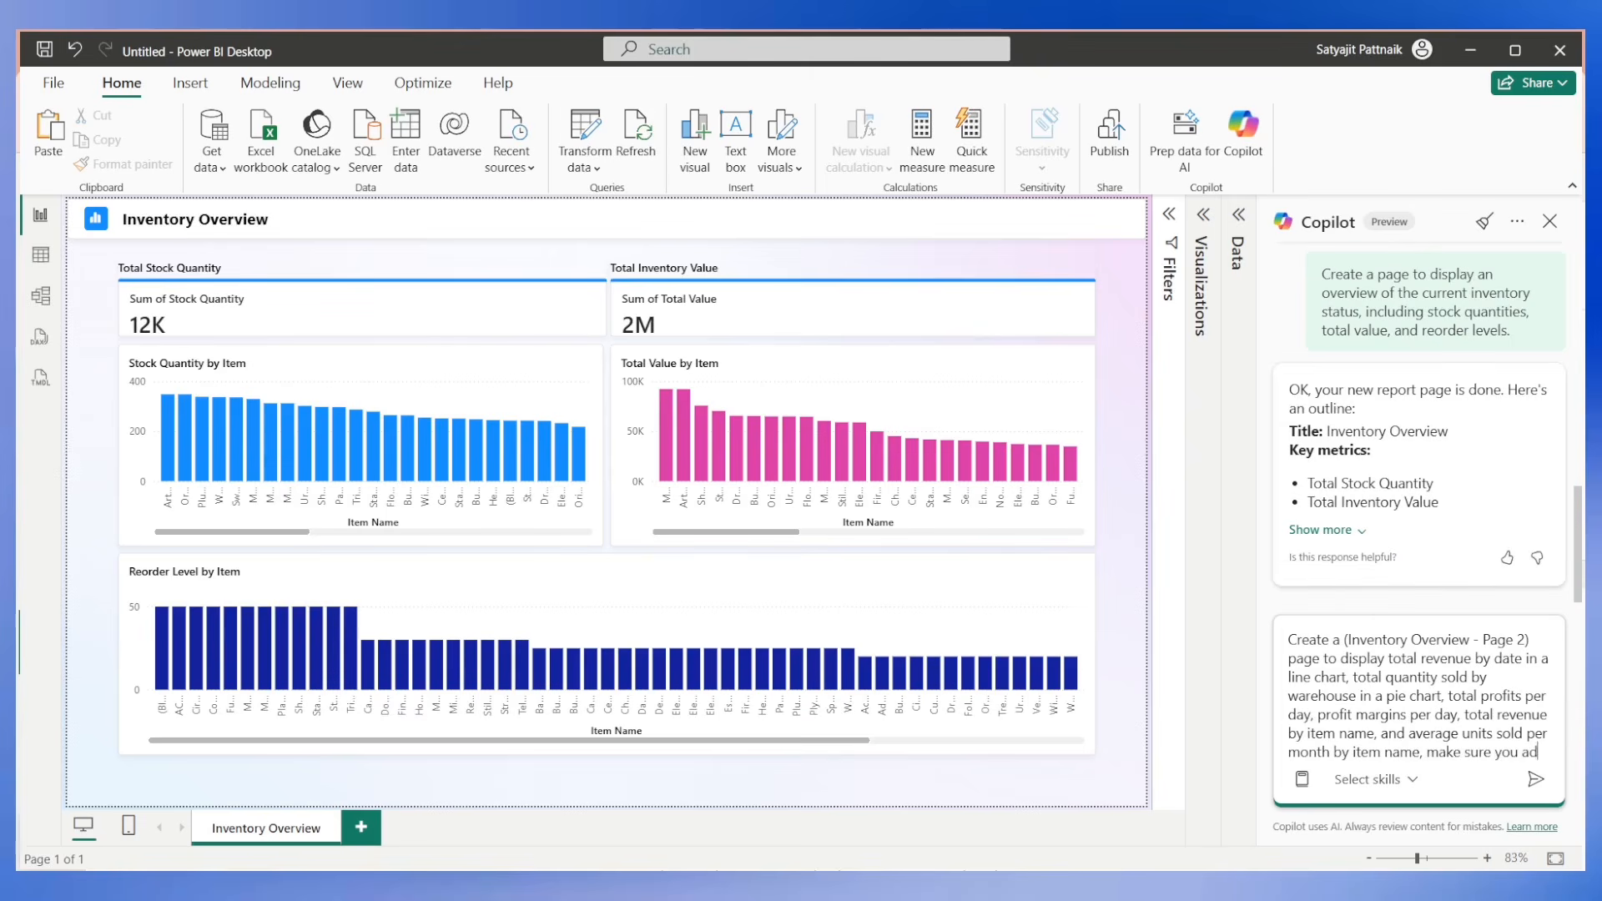
{"action": "type", "text": "d multipl"}
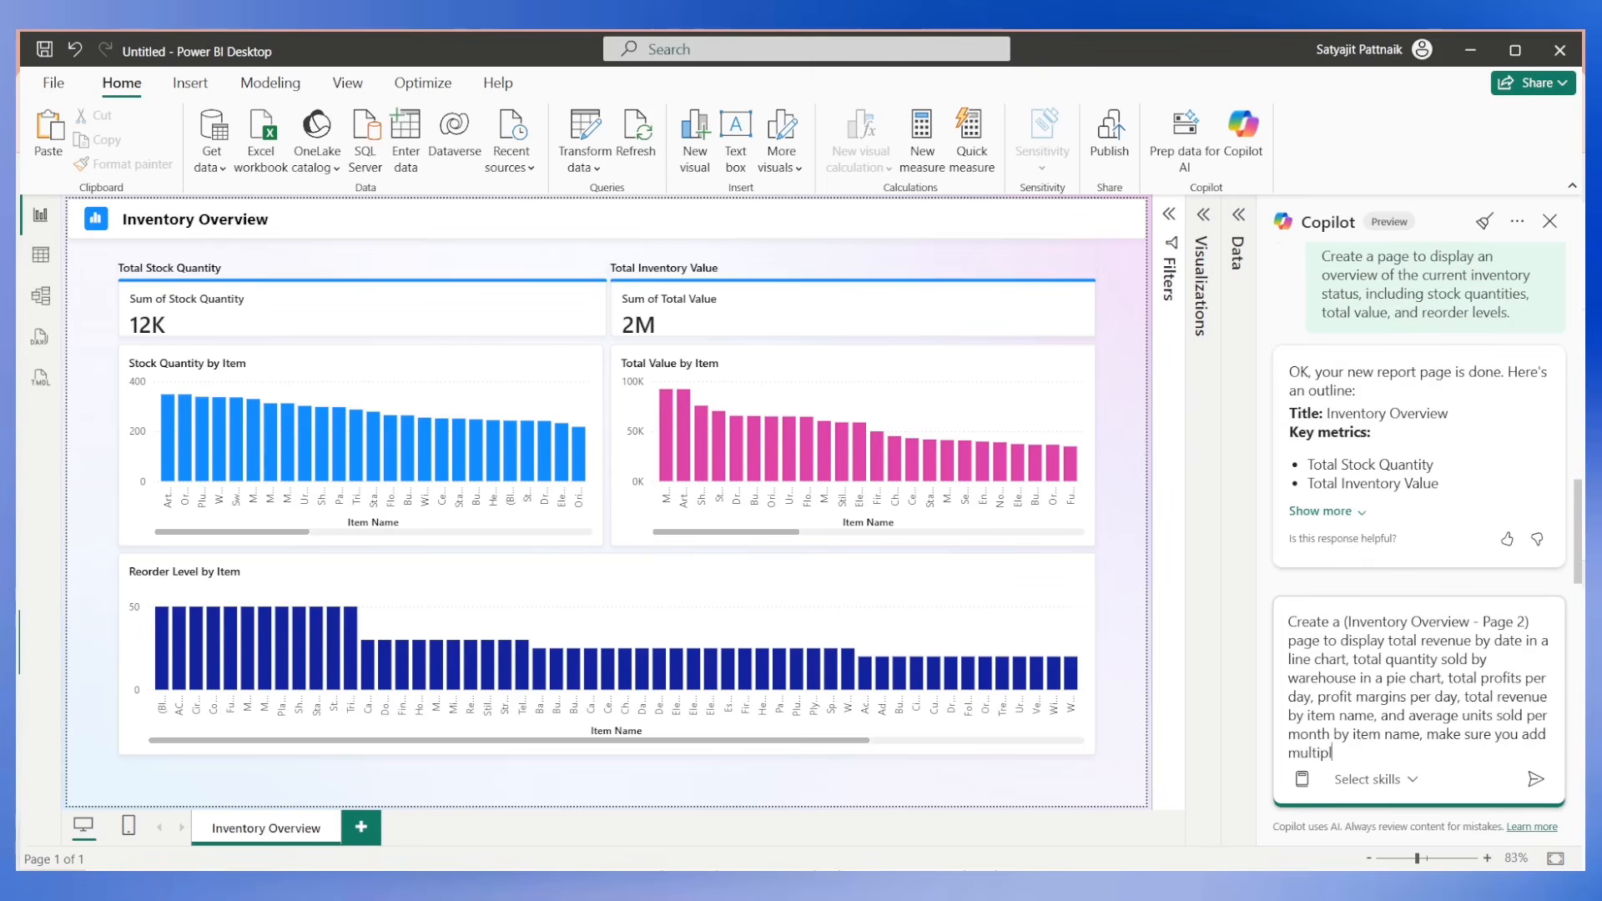
{"action": "type", "text": "e cards showing some values such as"}
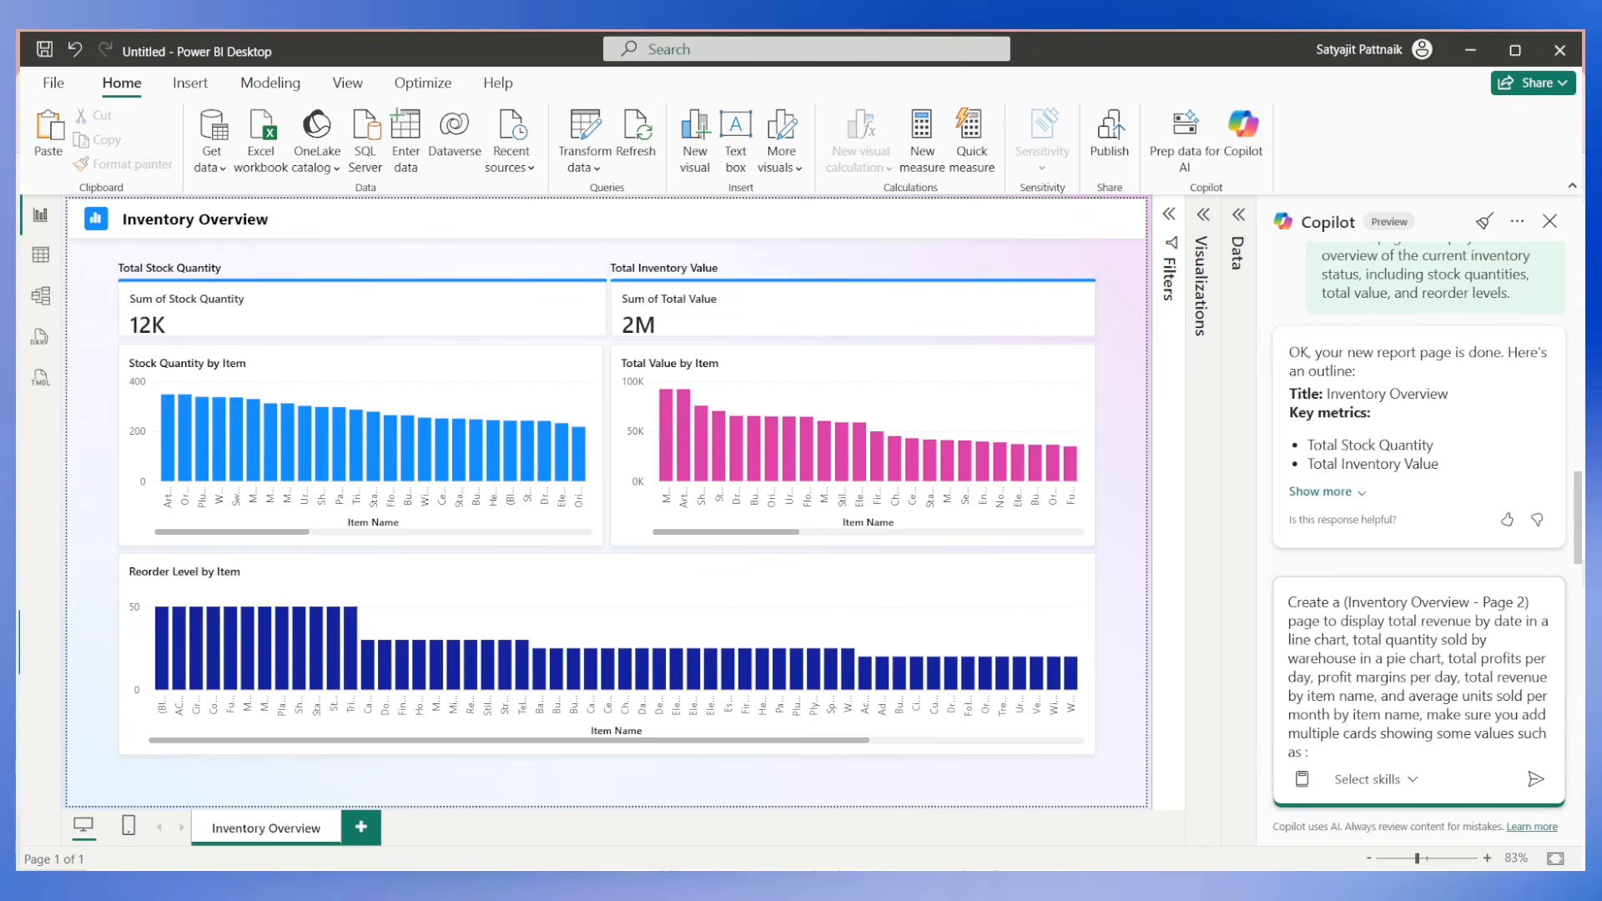
Finish the prompt with the card values ": Total Revenue, Total Profit, Profit Margin, Average Sales per day, Total Quantity Sold, and Total Customers".
{"action": "type", "text": ": Total Revenue, Total Profit, Profit M"}
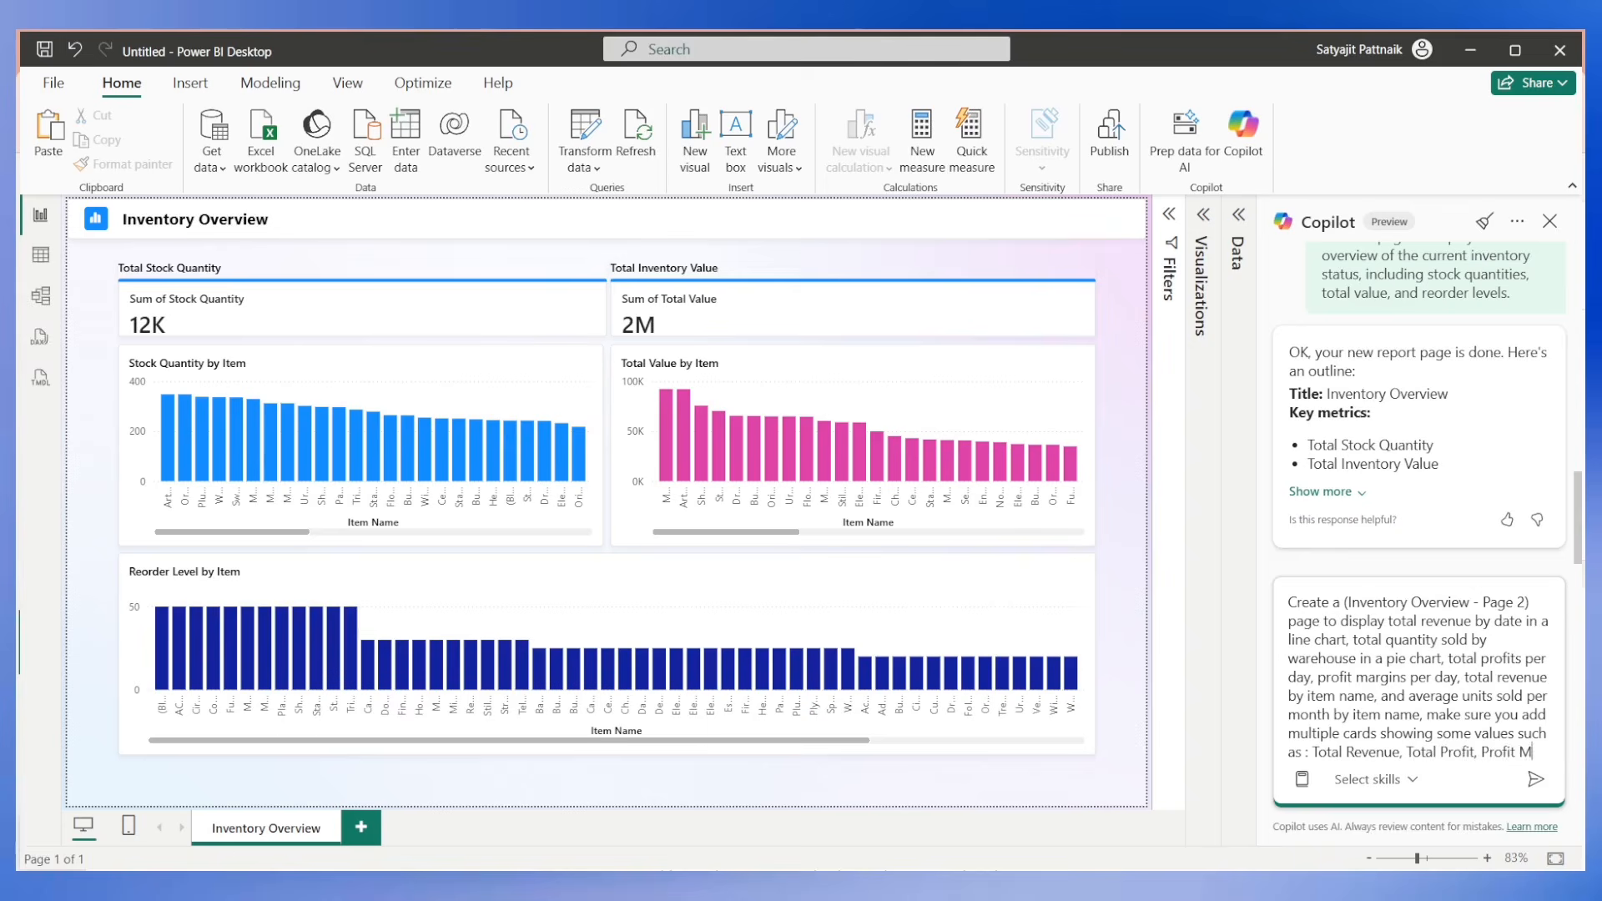
{"action": "type", "text": "argin, Av"}
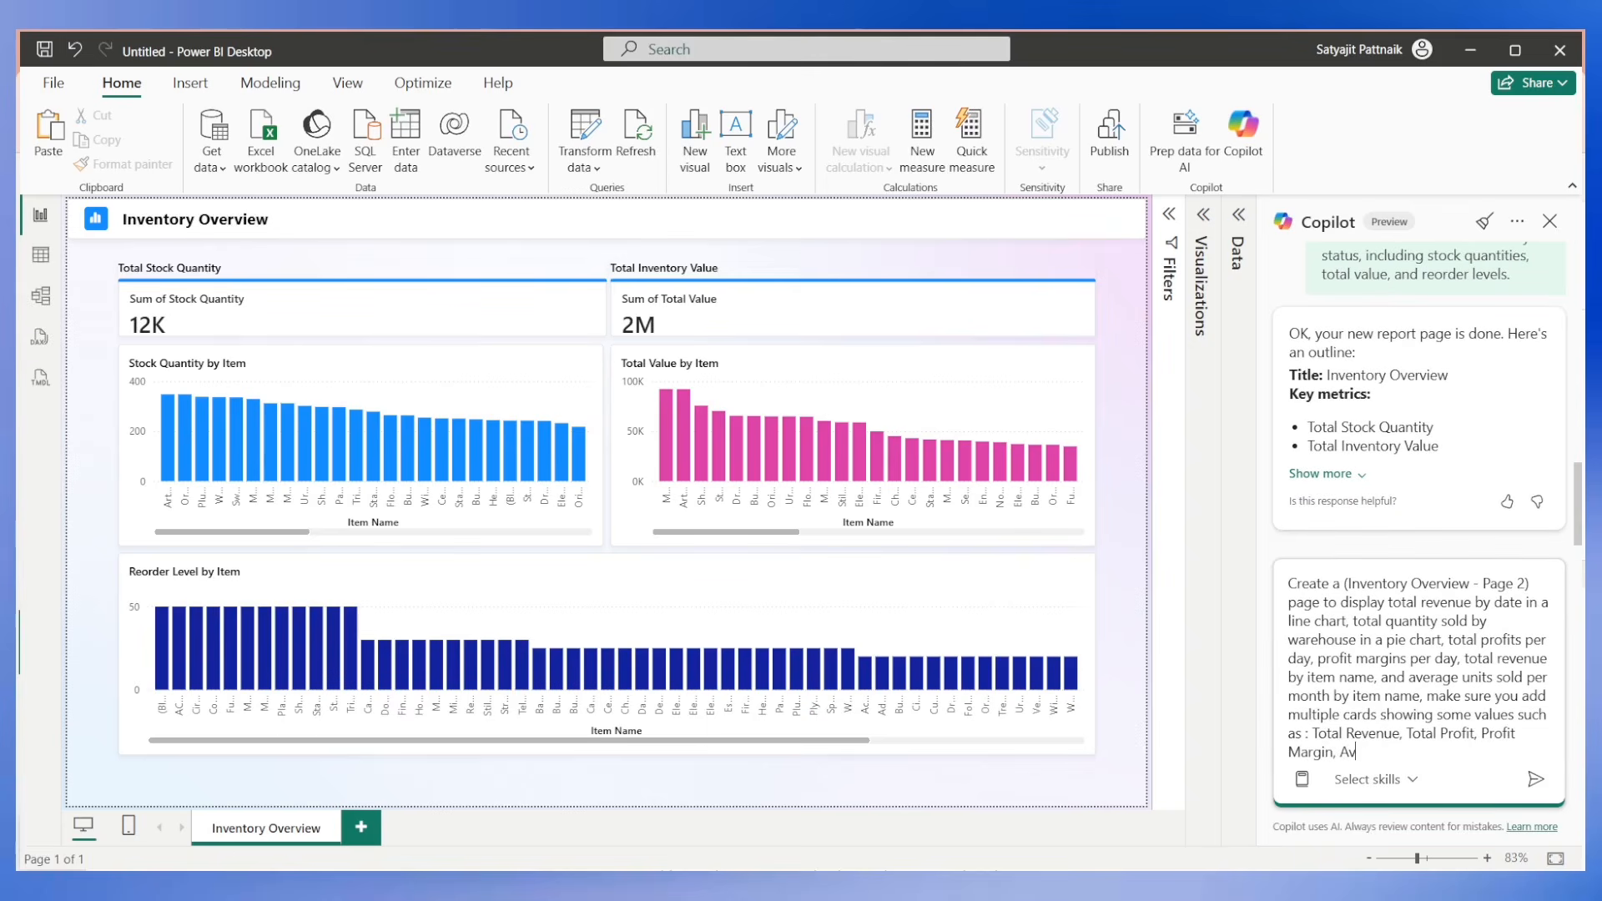
{"action": "type", "text": "erage Sales per day, Total Quan"}
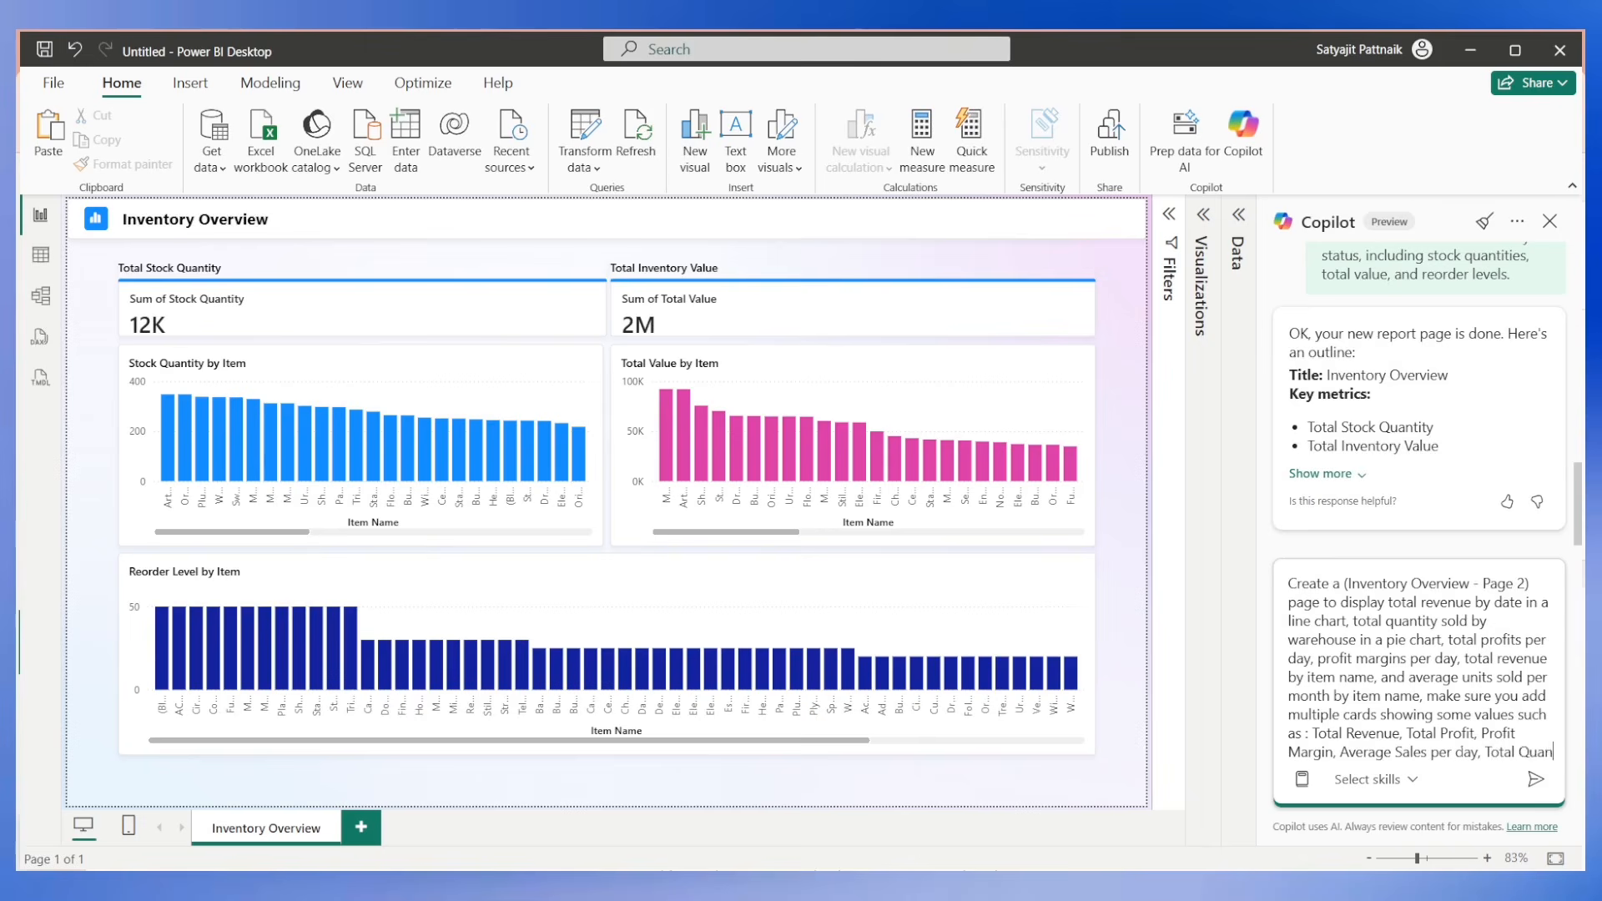
{"action": "type", "text": "tity Sold, an"}
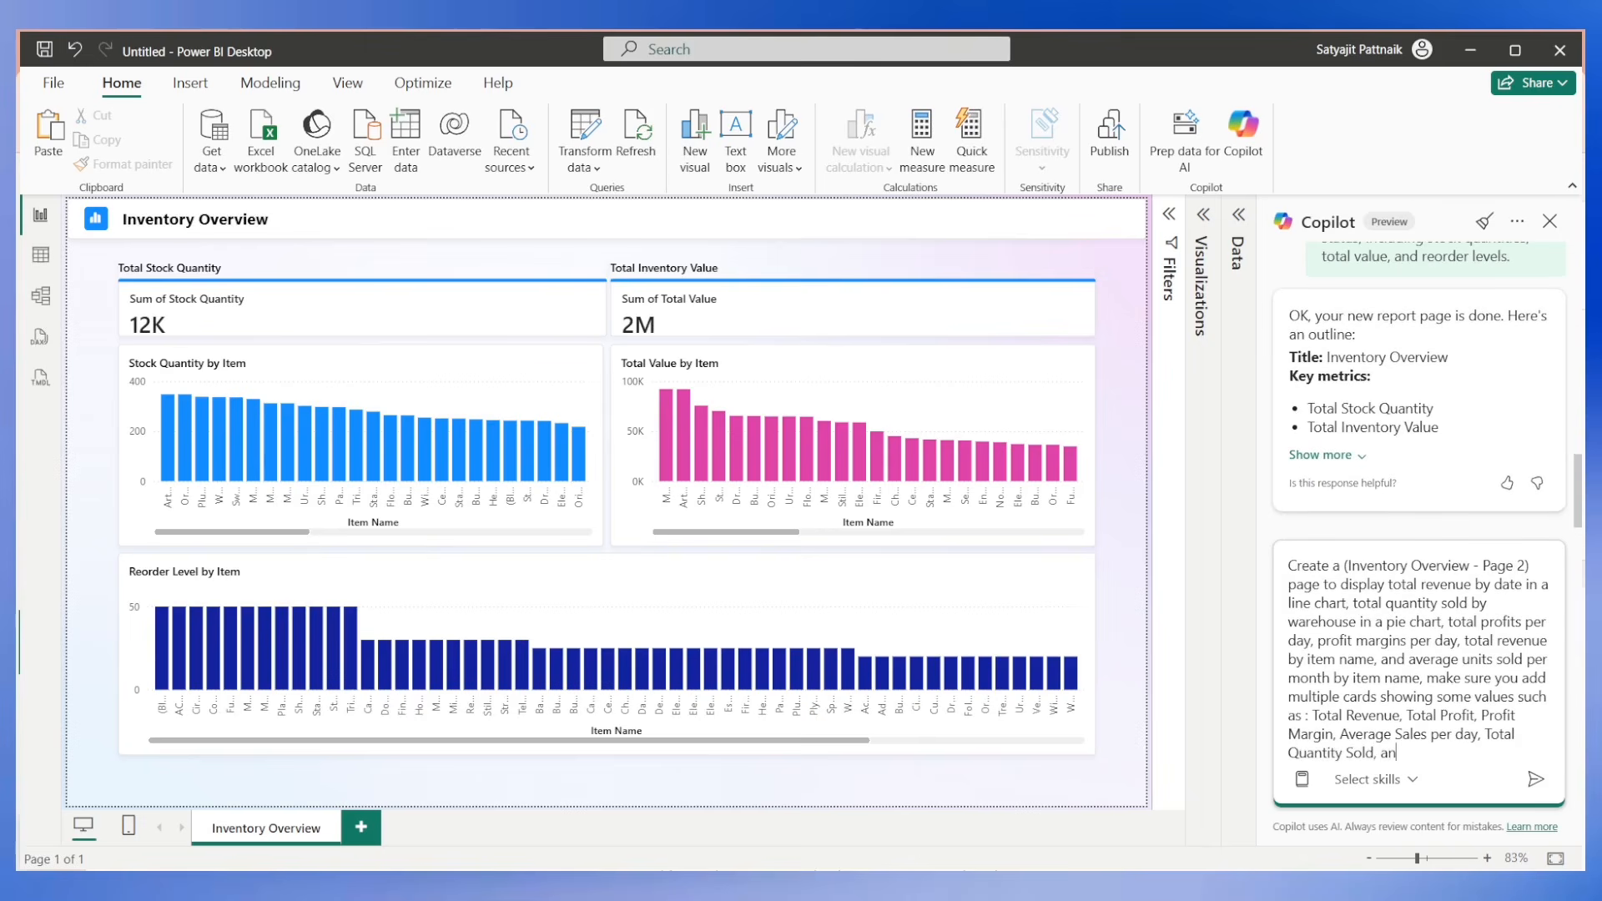
{"action": "type", "text": "d Total Customers"}
Put a copy of the whole prompt on the clipboard, keep its text in the prompt box, and submit it to Copilot.
{"action": "key", "text": "ctrl+a"}
{"action": "key", "text": "ctrl+x"}
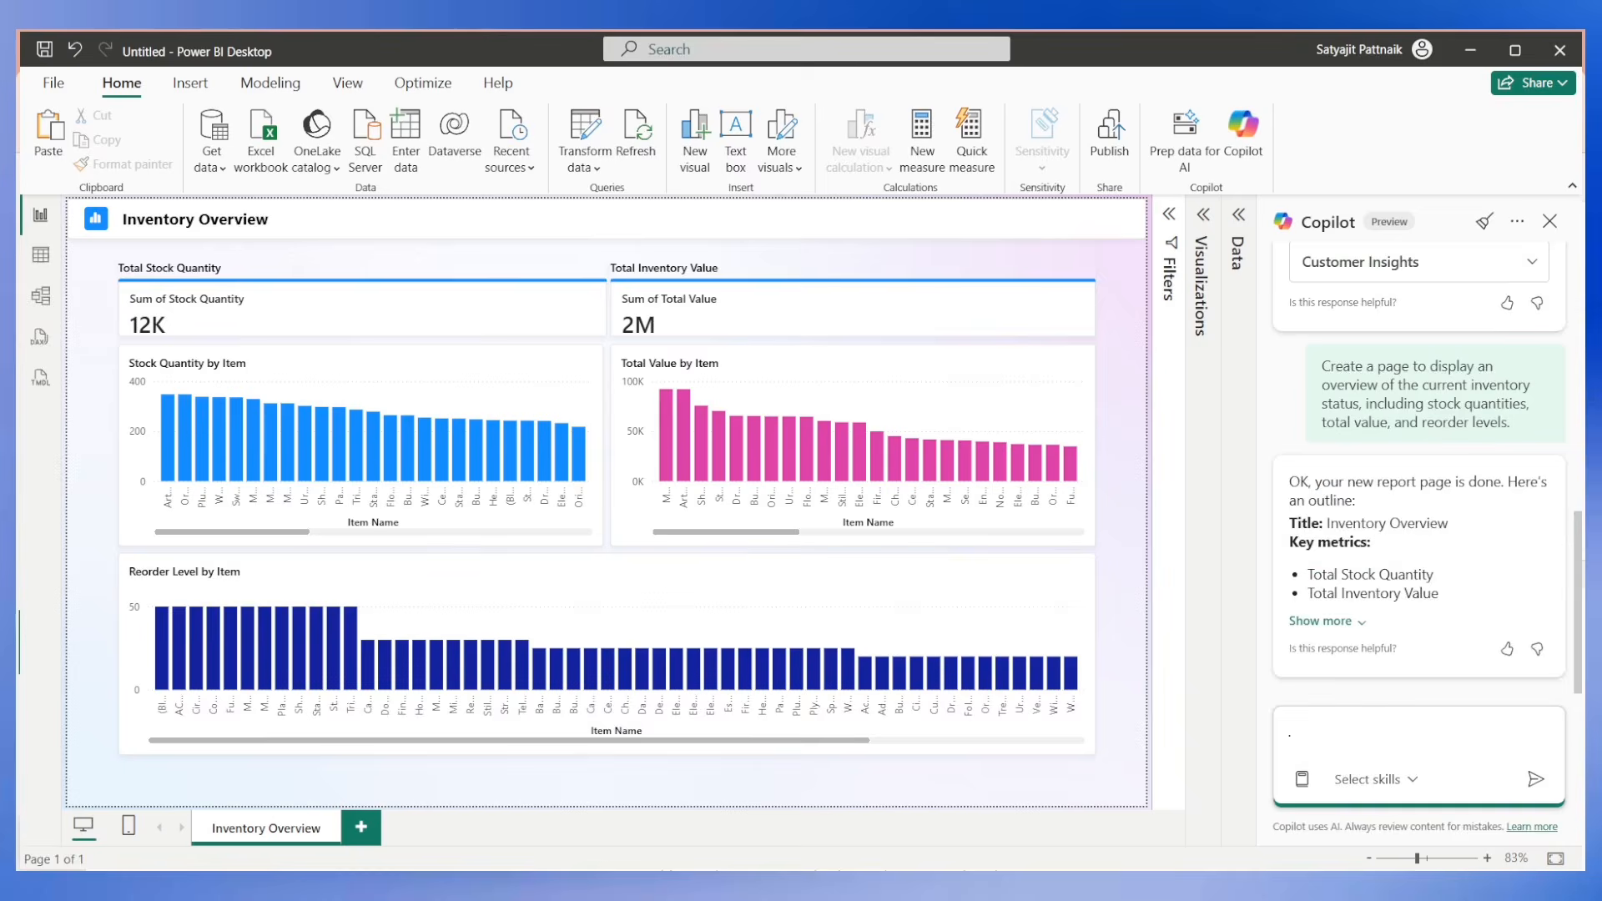
{"action": "key", "text": "ctrl+z"}
{"action": "key", "text": "Right"}
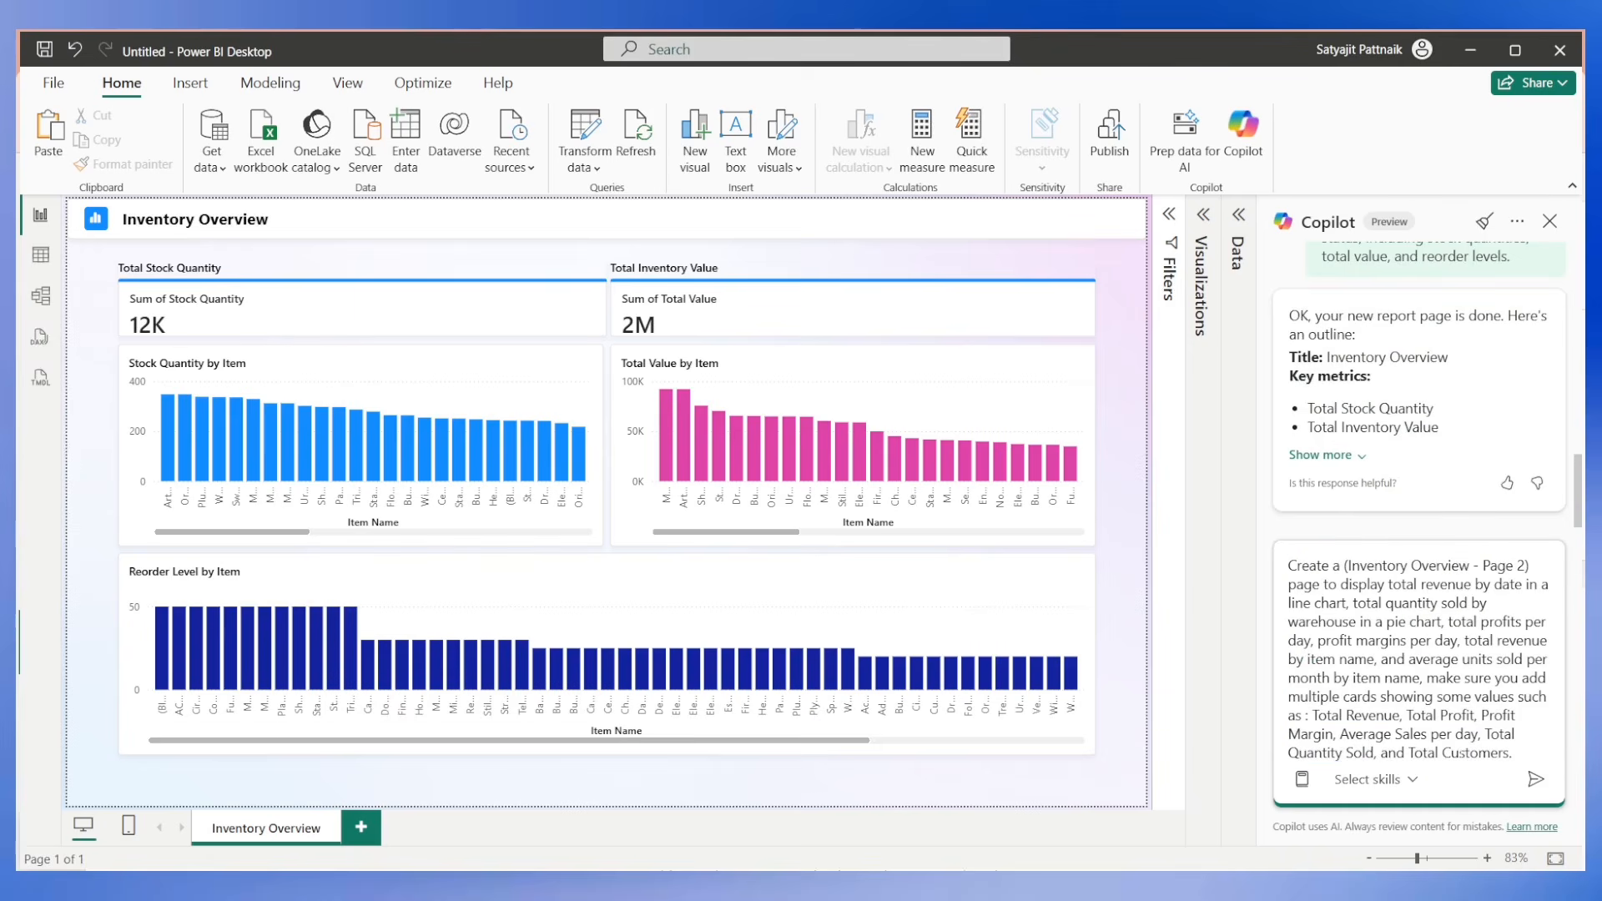
{"action": "key", "text": "Return"}
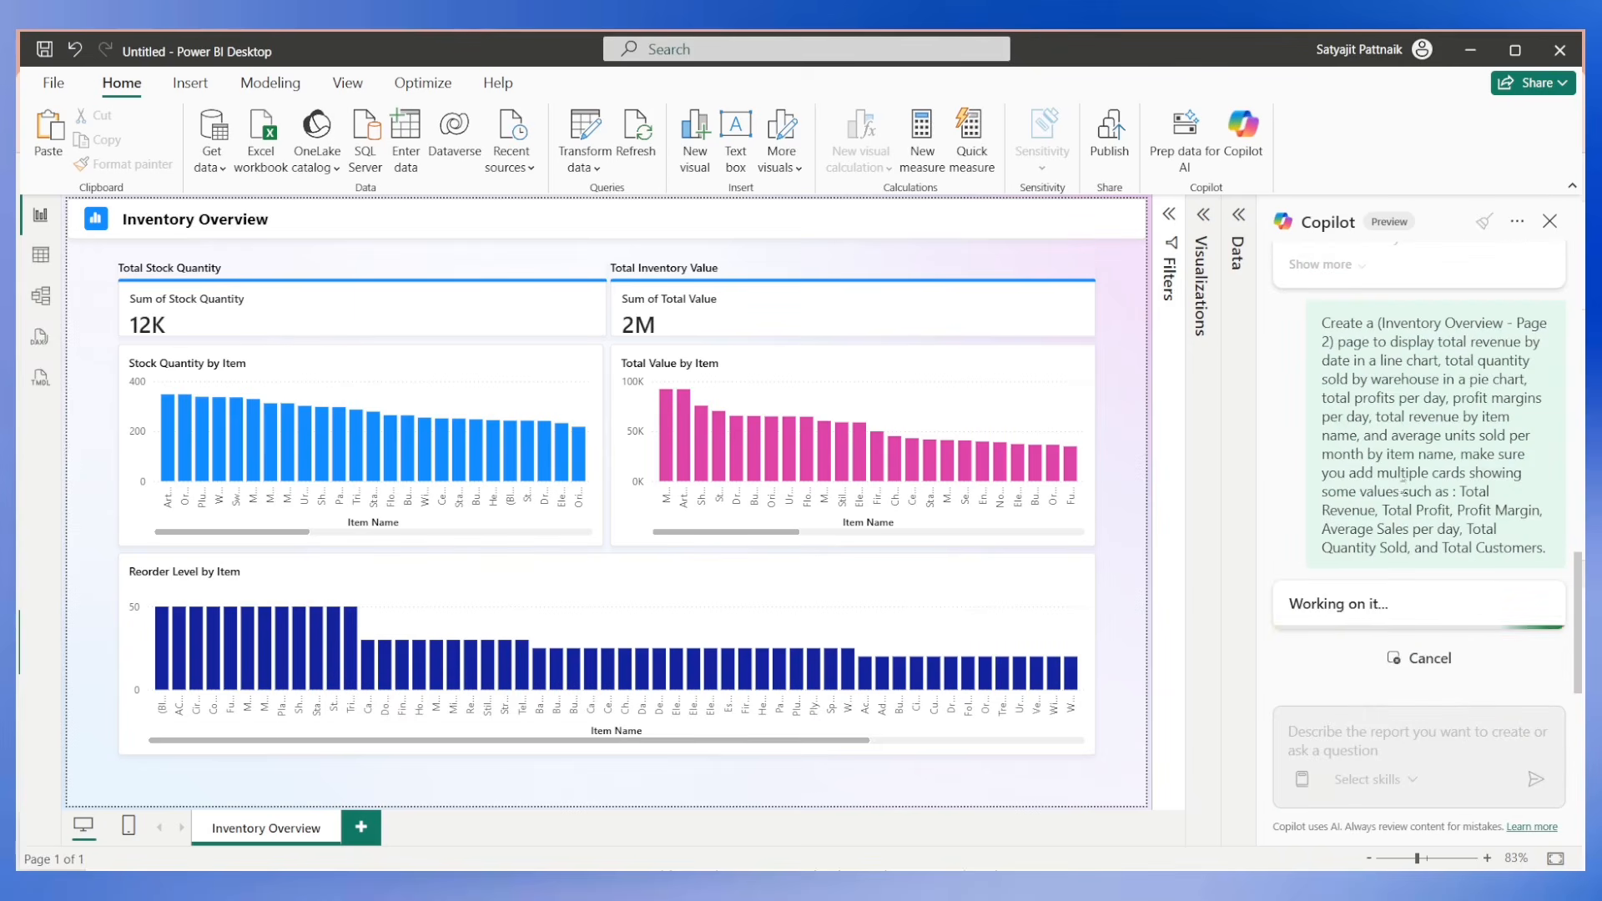
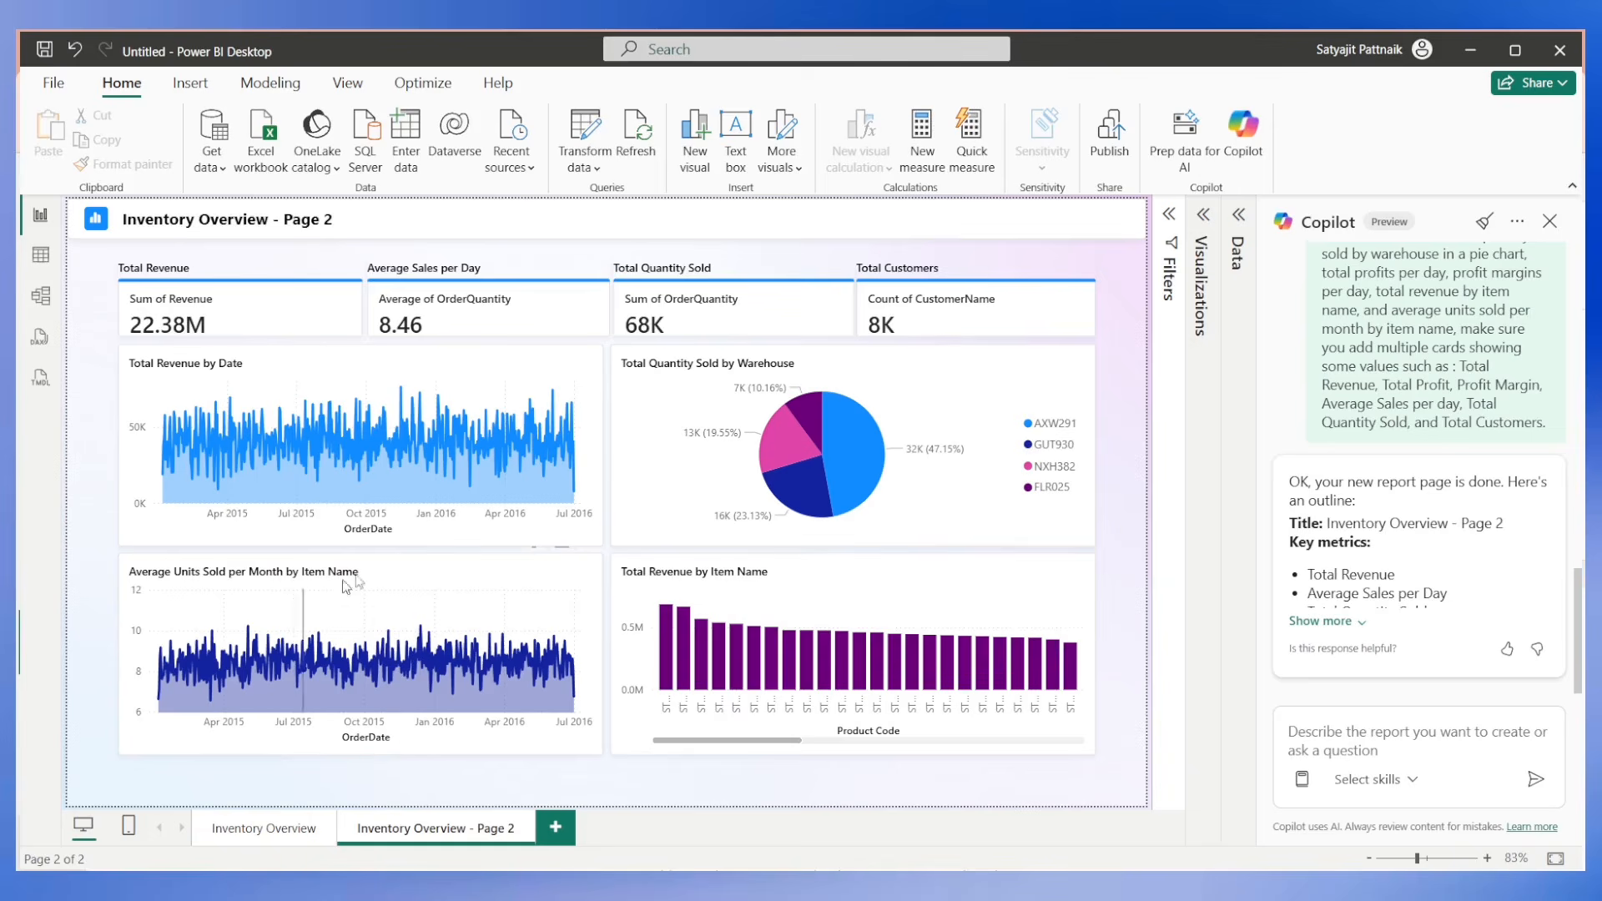
Compare the two report pages and delete the original Inventory Overview page.
{"action": "left_click", "coordinate": [272, 835]}
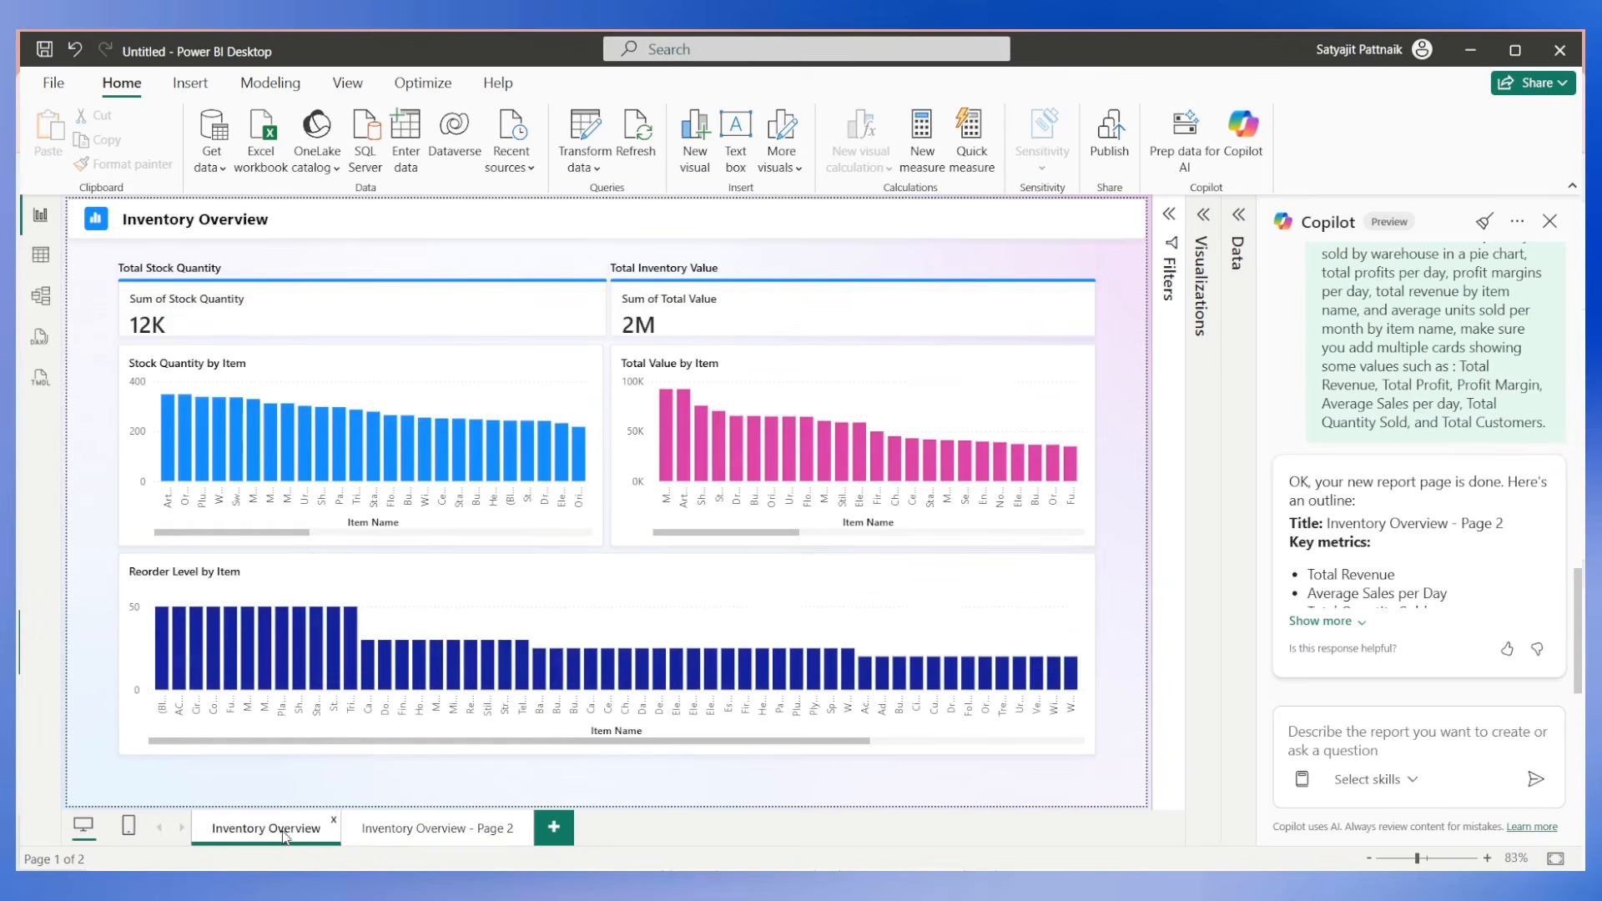
{"action": "left_click", "coordinate": [421, 835]}
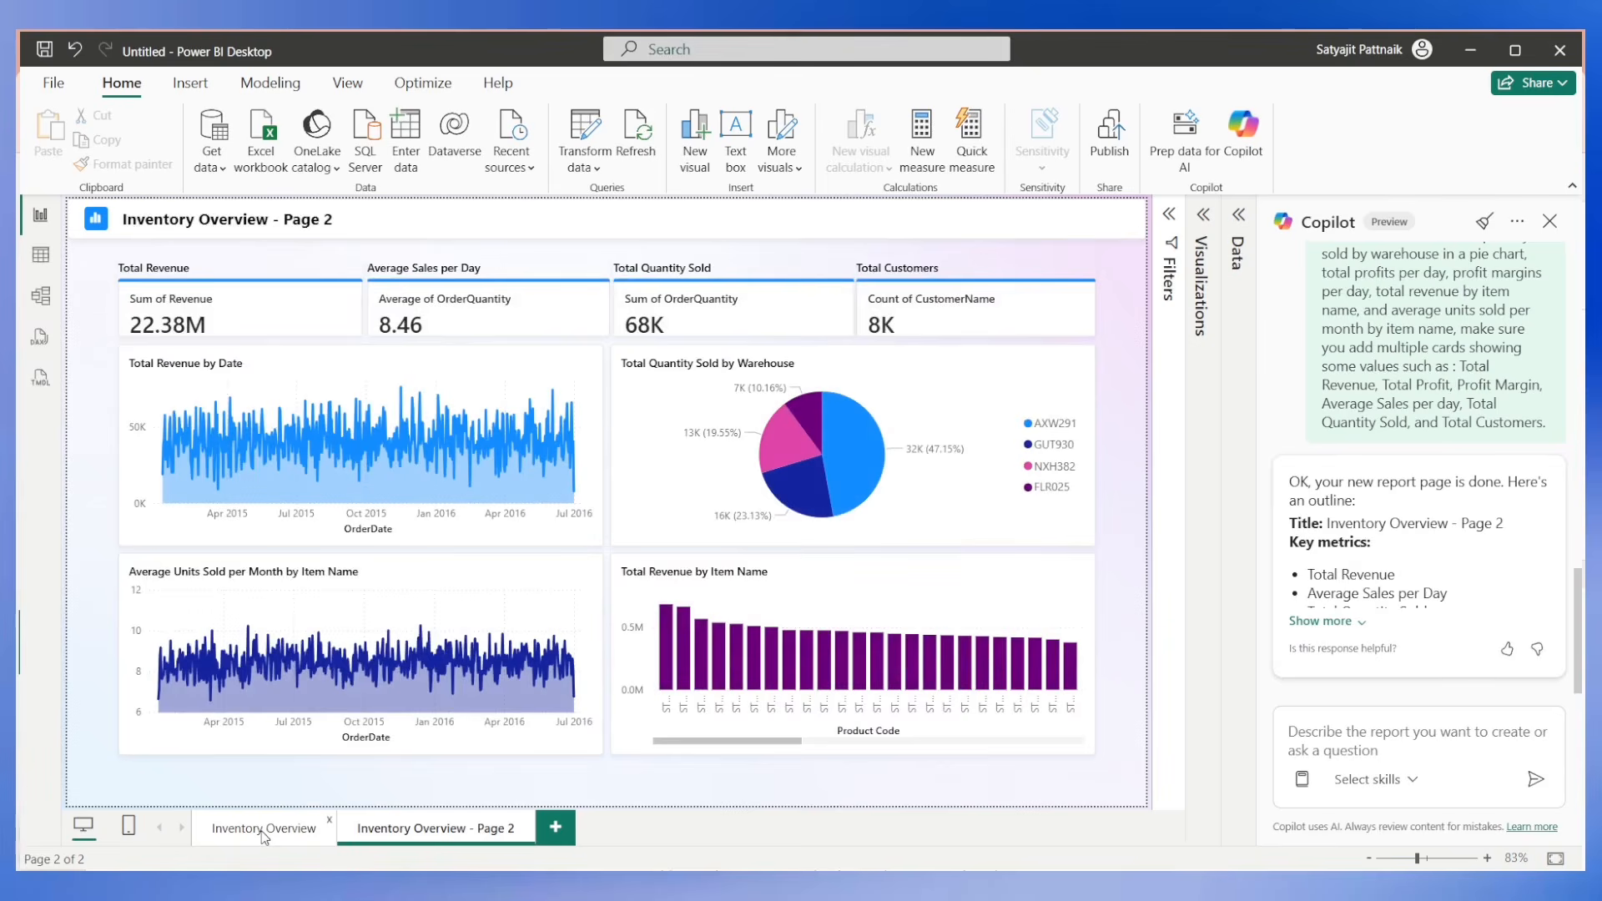
{"action": "left_click", "coordinate": [264, 831]}
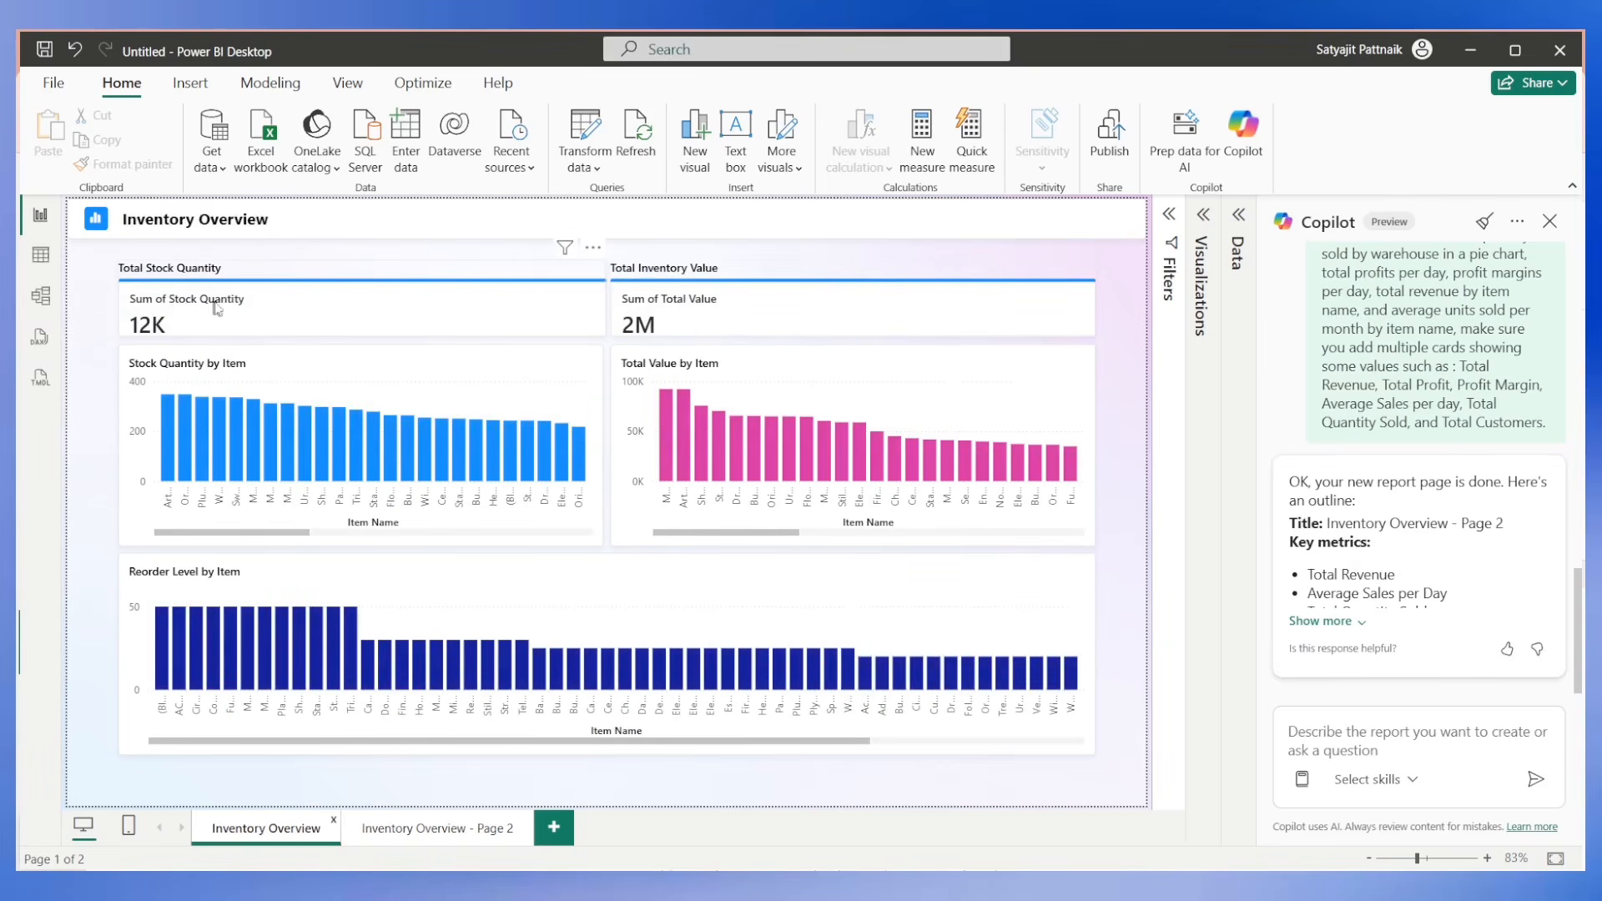
{"action": "left_click", "coordinate": [334, 826]}
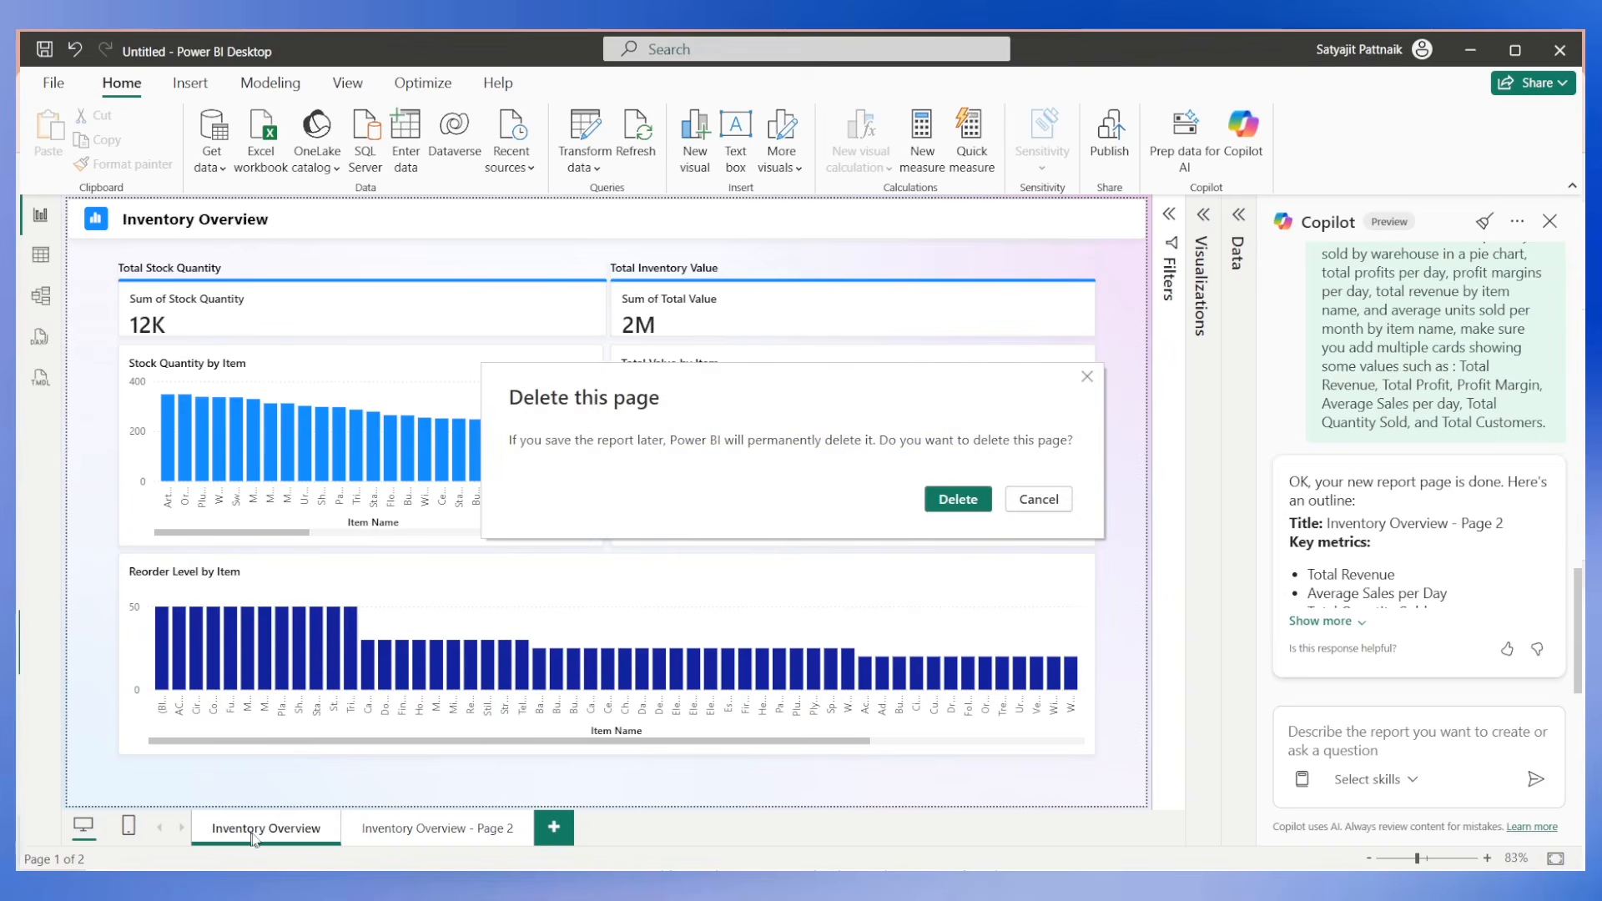
{"action": "left_click", "coordinate": [948, 500]}
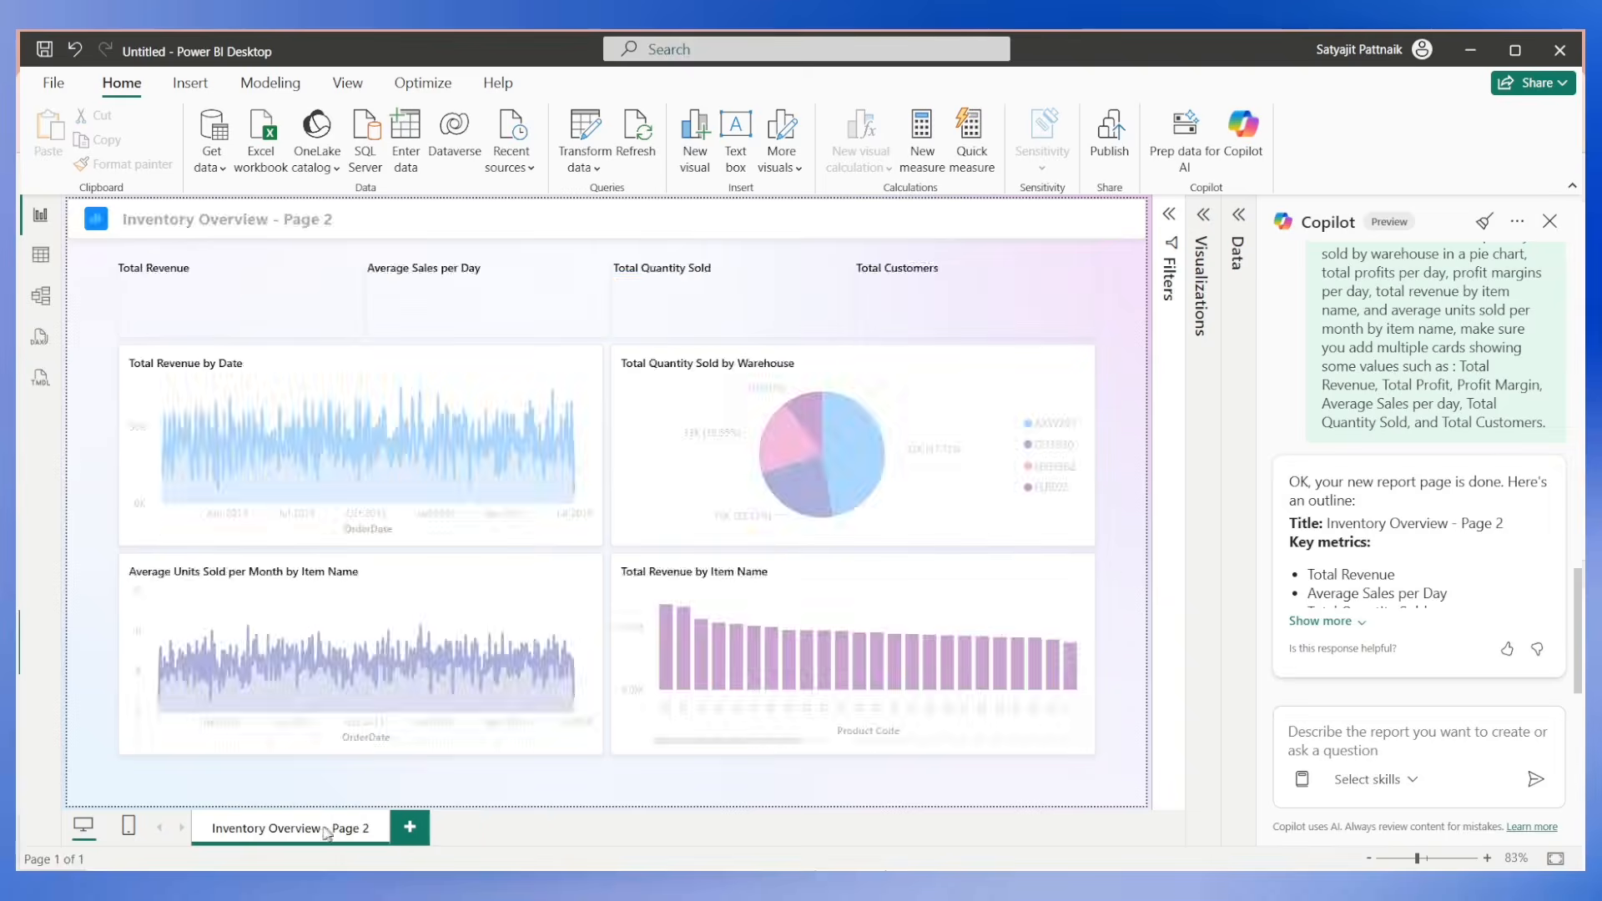
Remove the "- Page 2" suffix from the remaining page's tab name so that it reads Inventory Overview.
{"action": "left_click_drag", "start_coordinate": [333, 827], "coordinate": [381, 831]}
{"action": "key", "text": "BackSpace"}
{"action": "key", "text": "BackSpace"}
{"action": "key", "text": "BackSpace"}
{"action": "key", "text": "BackSpace"}
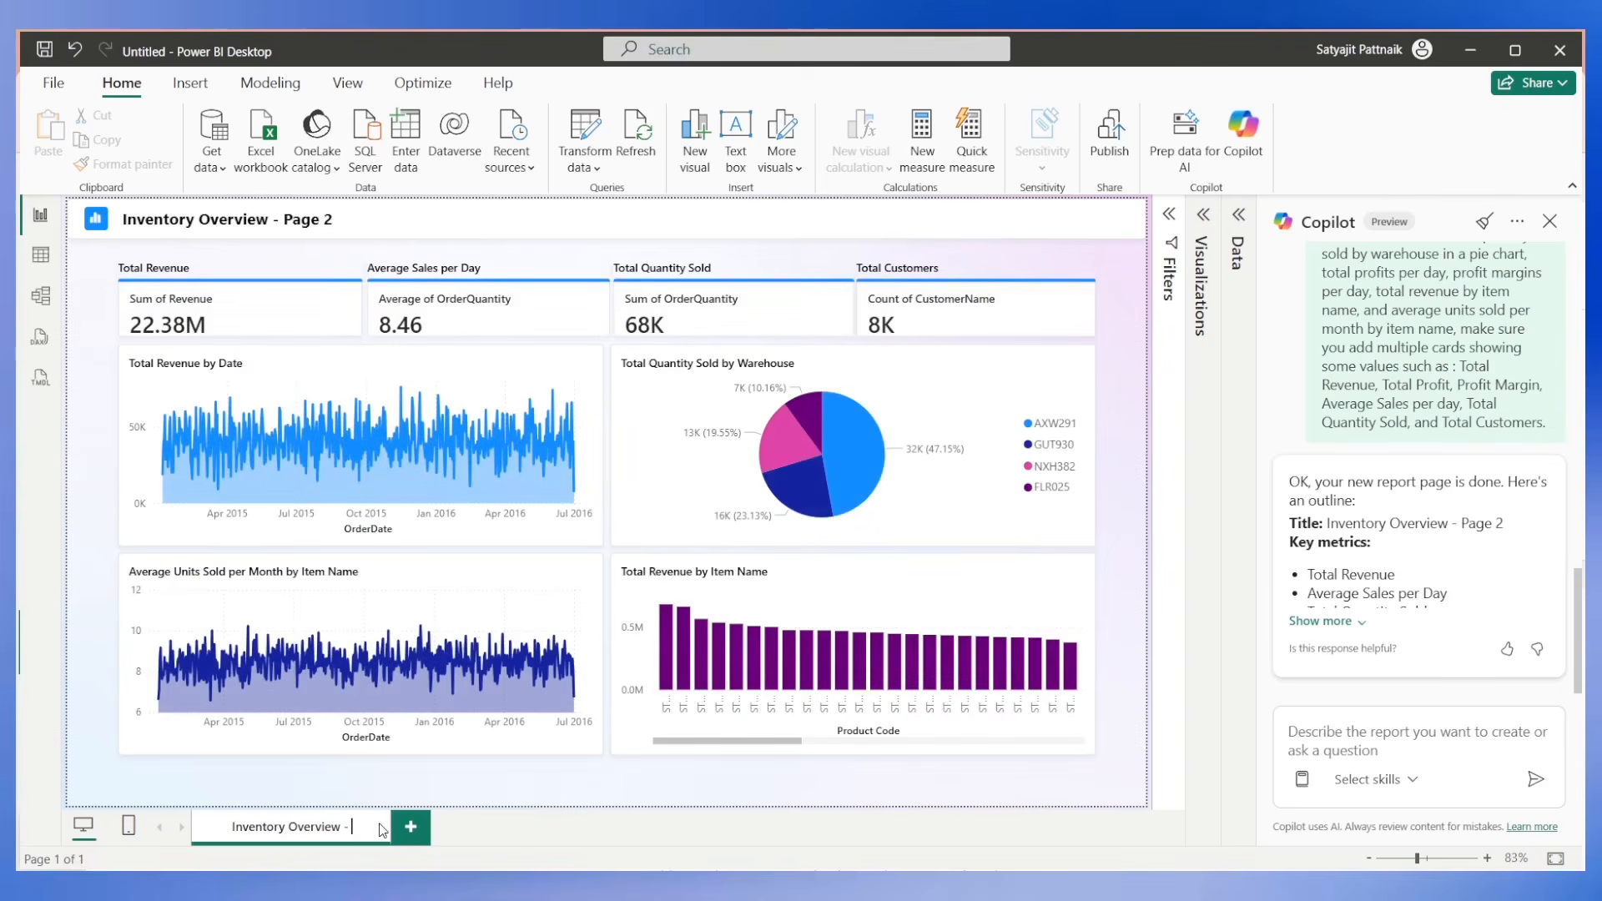
{"action": "key", "text": "Return"}
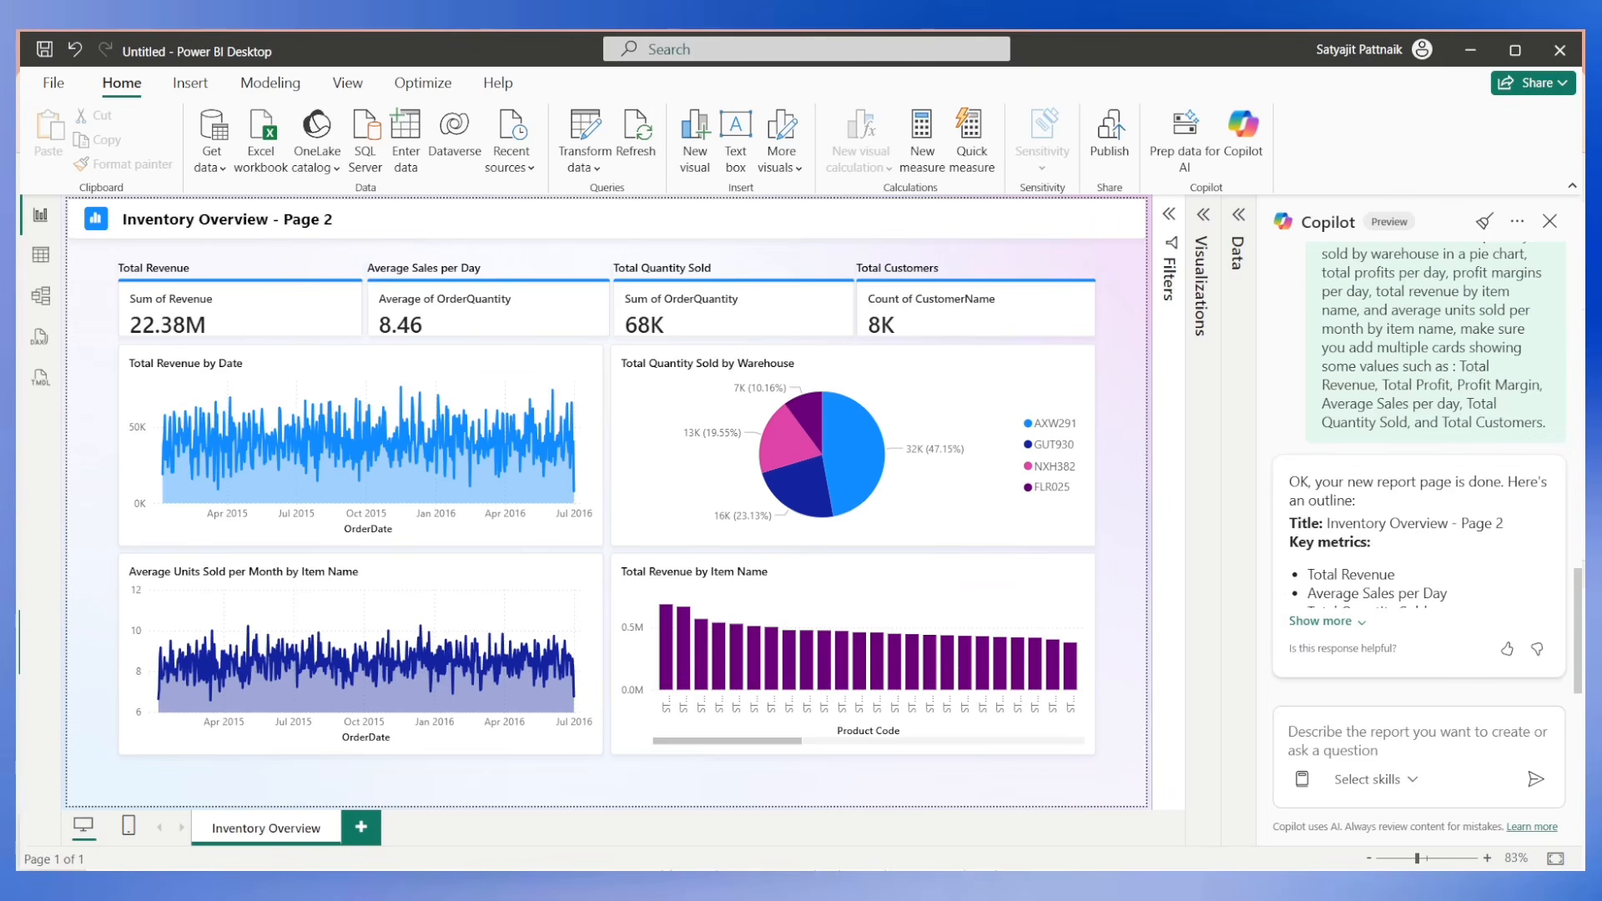
Rename the remaining report page as Sales Overview.
{"action": "double_click", "coordinate": [303, 830]}
{"action": "key", "text": "ctrl+a"}
{"action": "type", "text": "Sales Overview"}
{"action": "key", "text": "Return"}
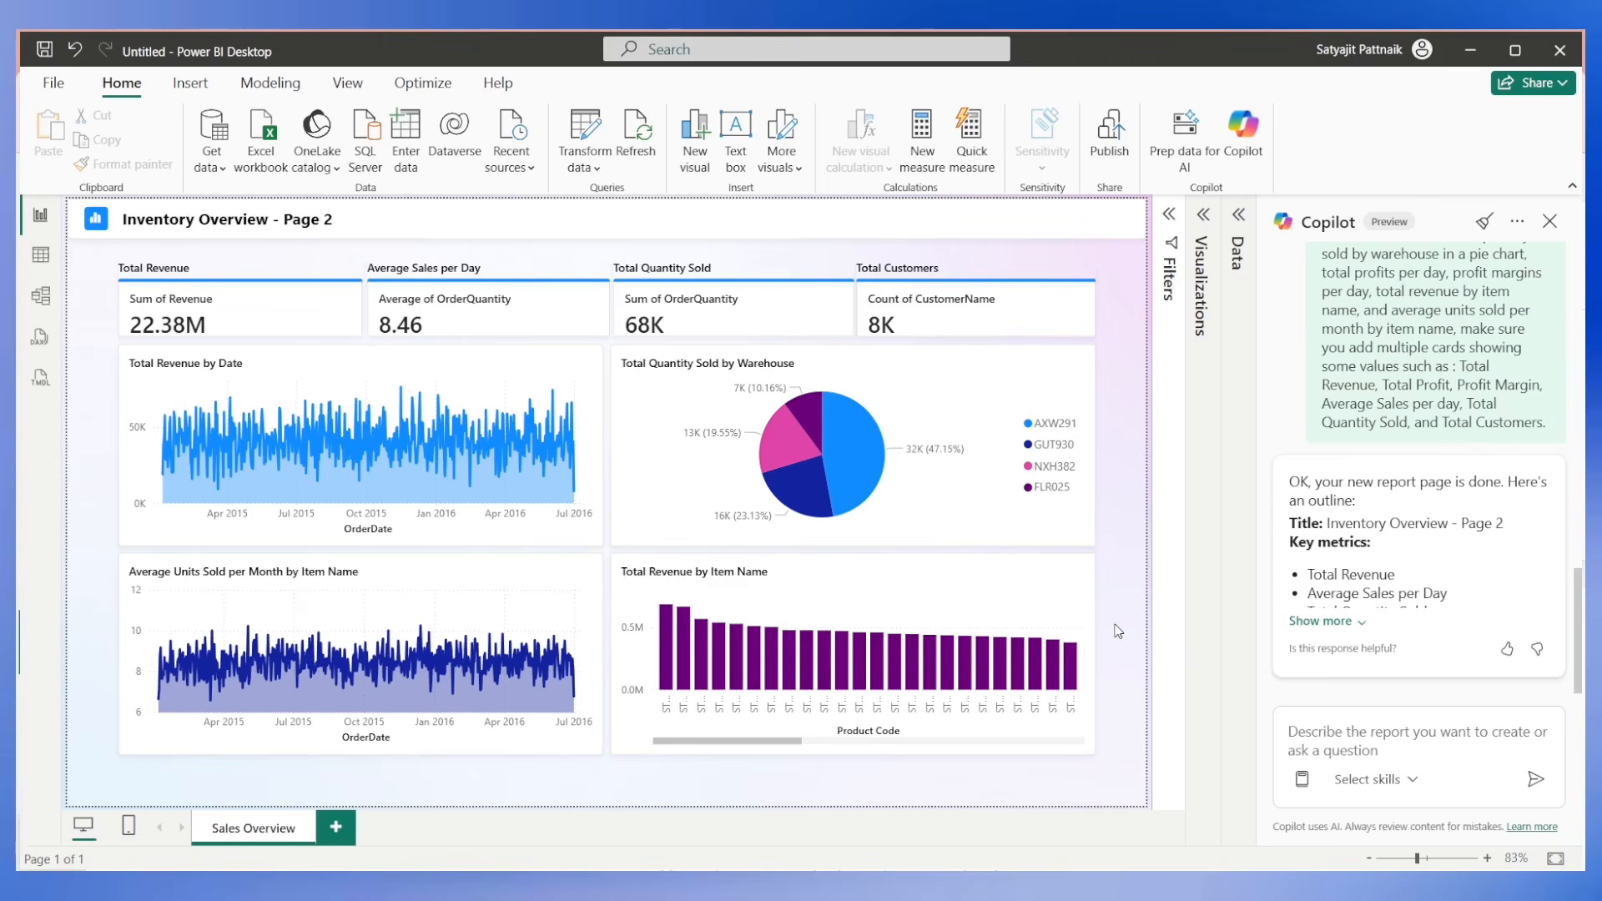
Copy the suggested Inventory Overview prompt from the Copilot chat history into the prompt box.
{"action": "scroll", "coordinate": [1418, 501], "scroll_direction": "up", "scroll_amount": 3}
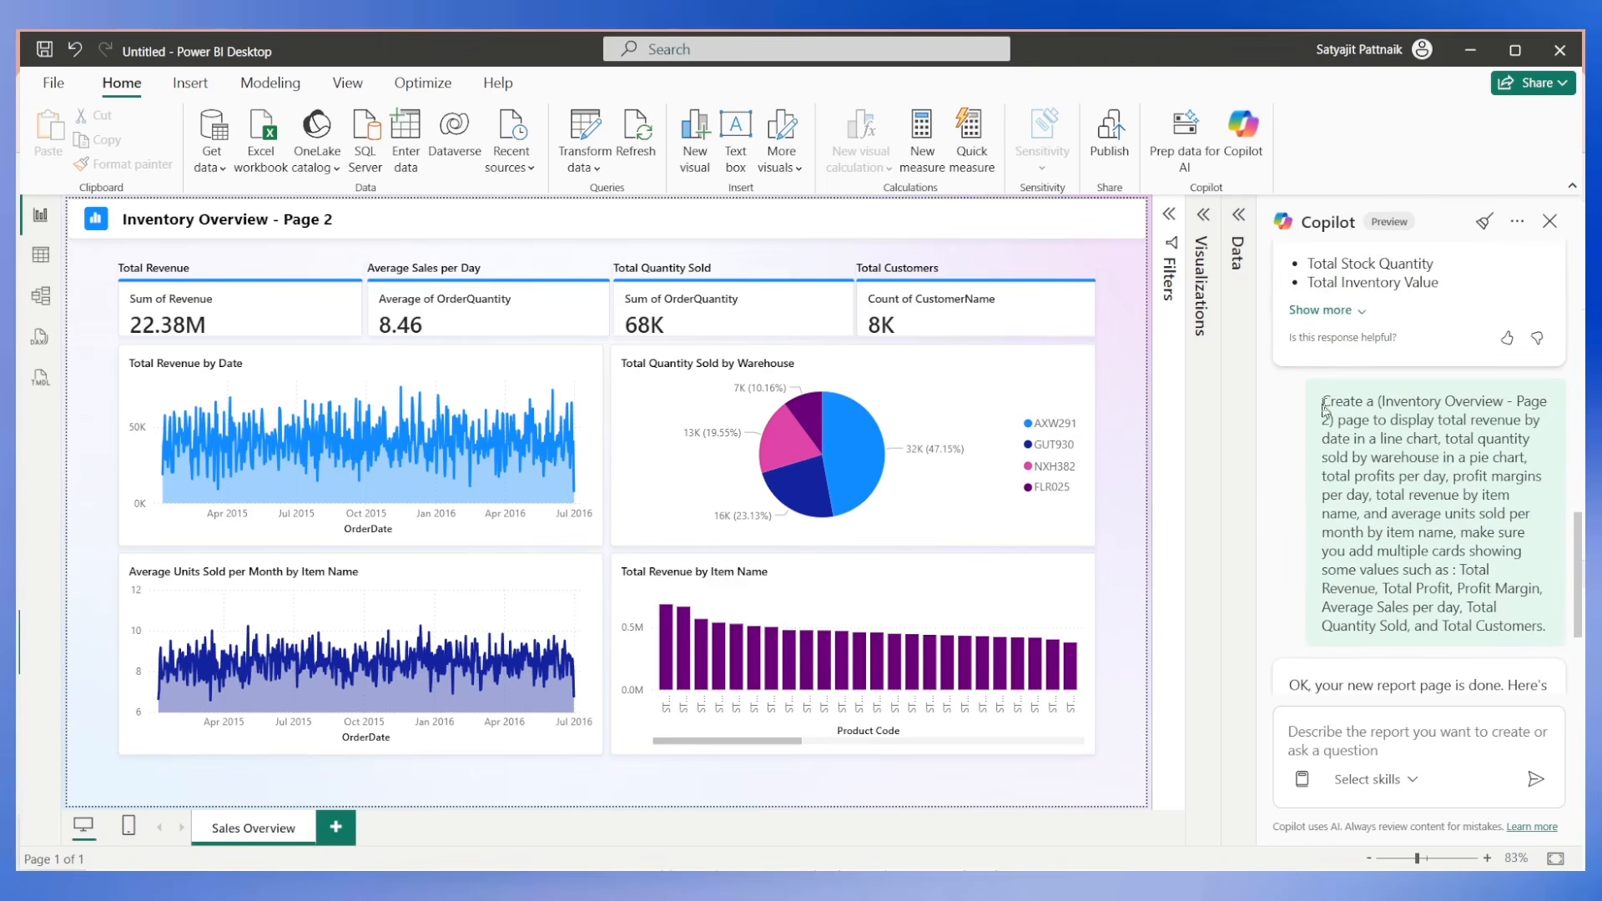
{"action": "left_click_drag", "start_coordinate": [1323, 398], "coordinate": [1545, 583]}
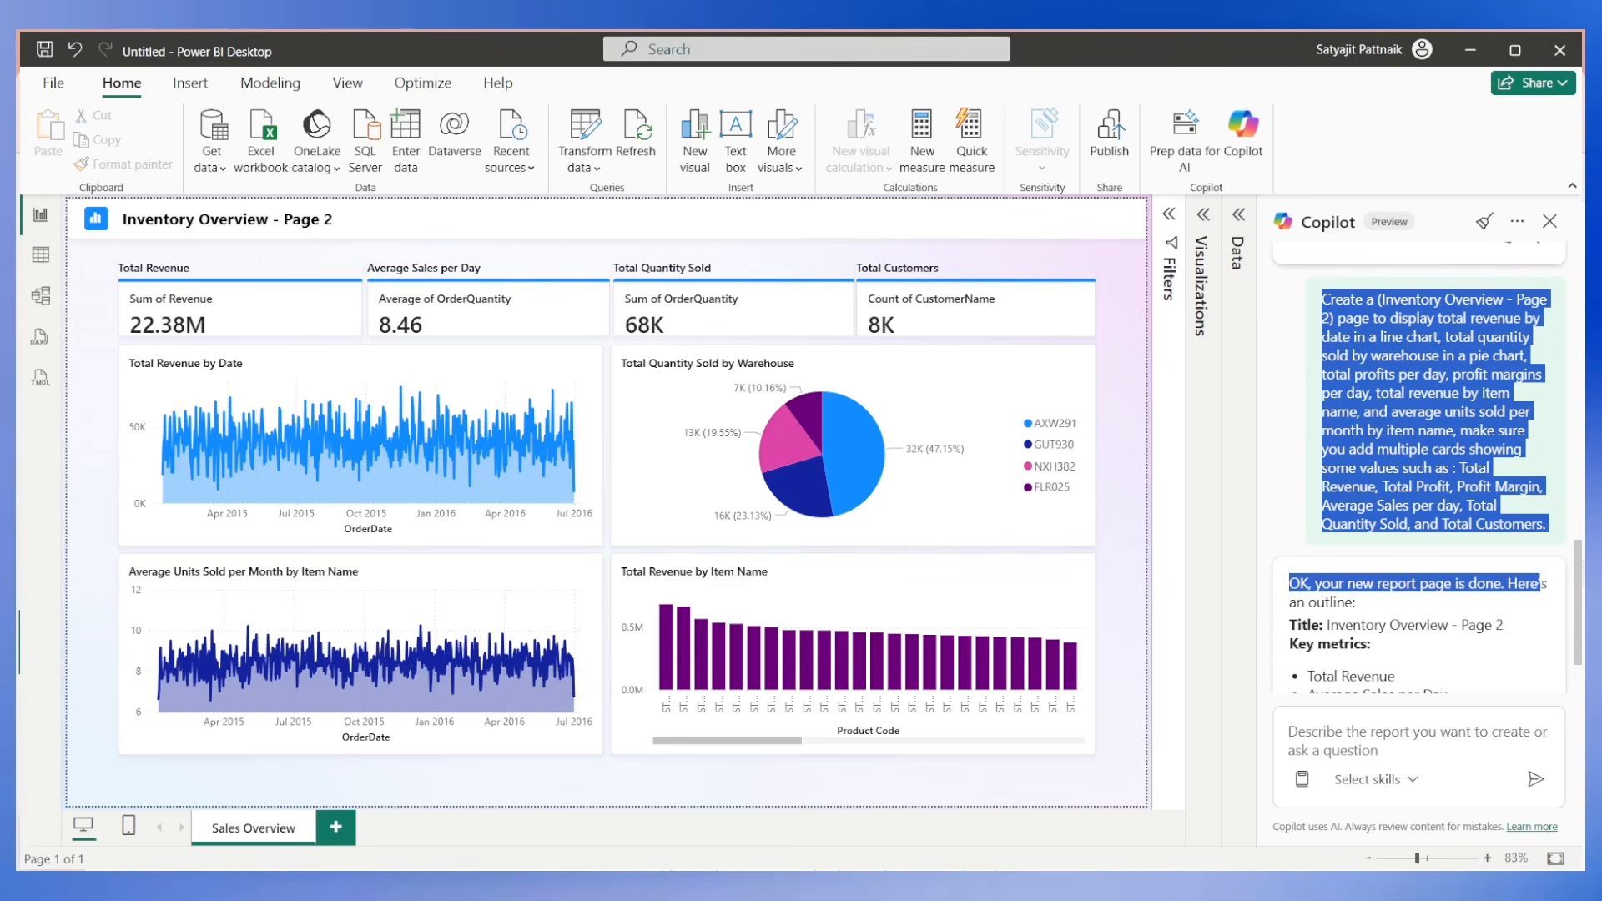
{"action": "scroll", "coordinate": [1418, 468], "scroll_direction": "up", "scroll_amount": 10}
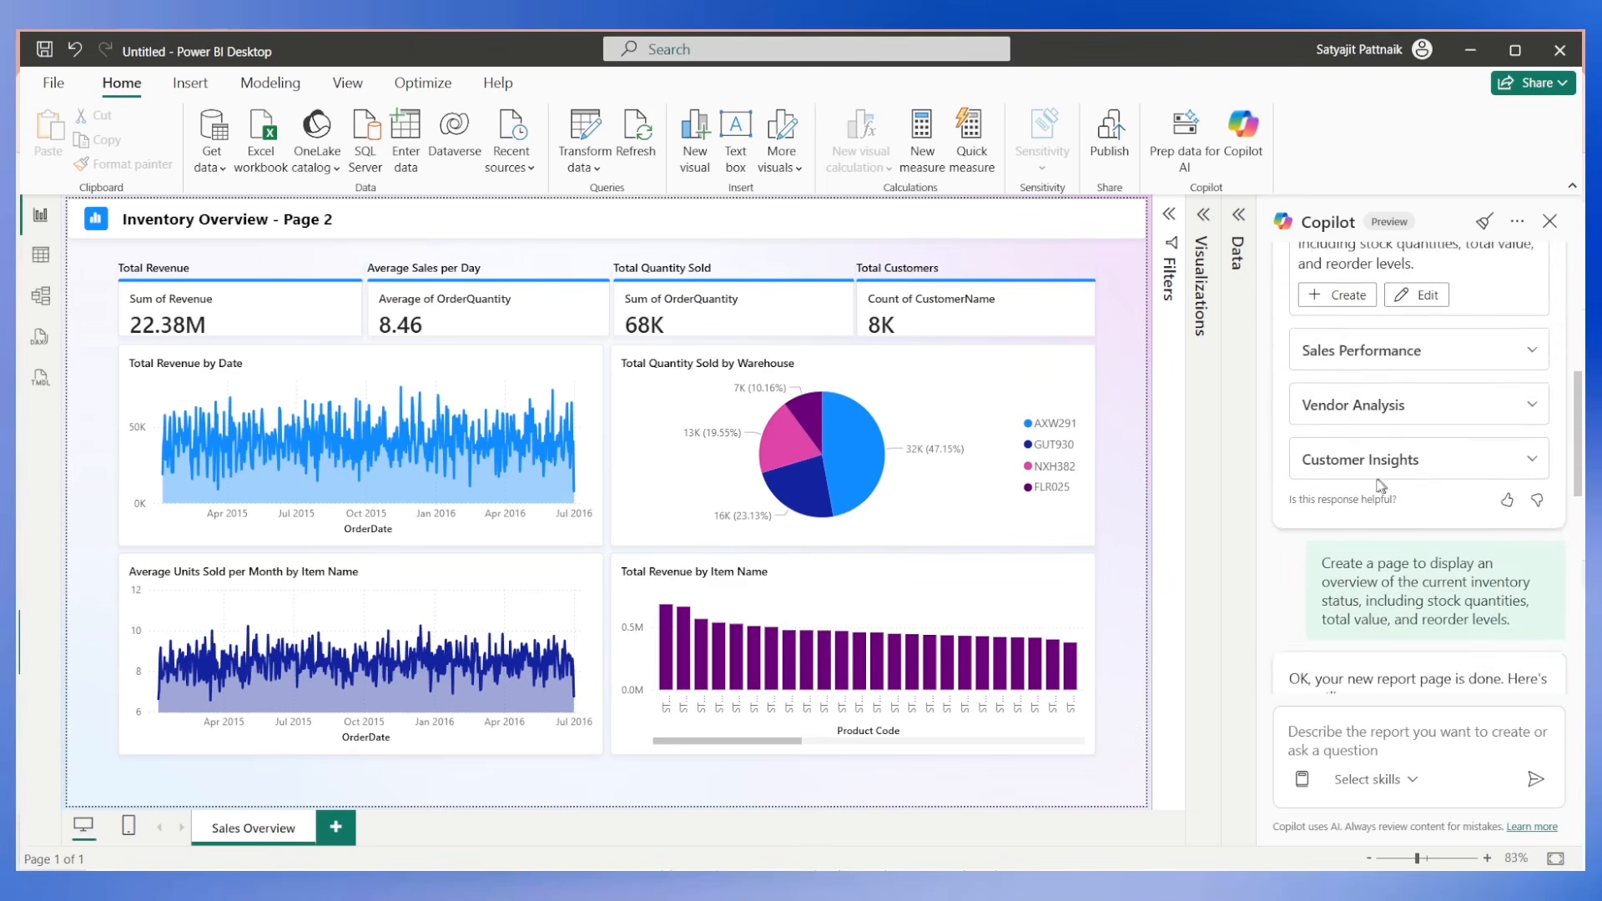
{"action": "left_click_drag", "start_coordinate": [1299, 305], "coordinate": [1428, 367]}
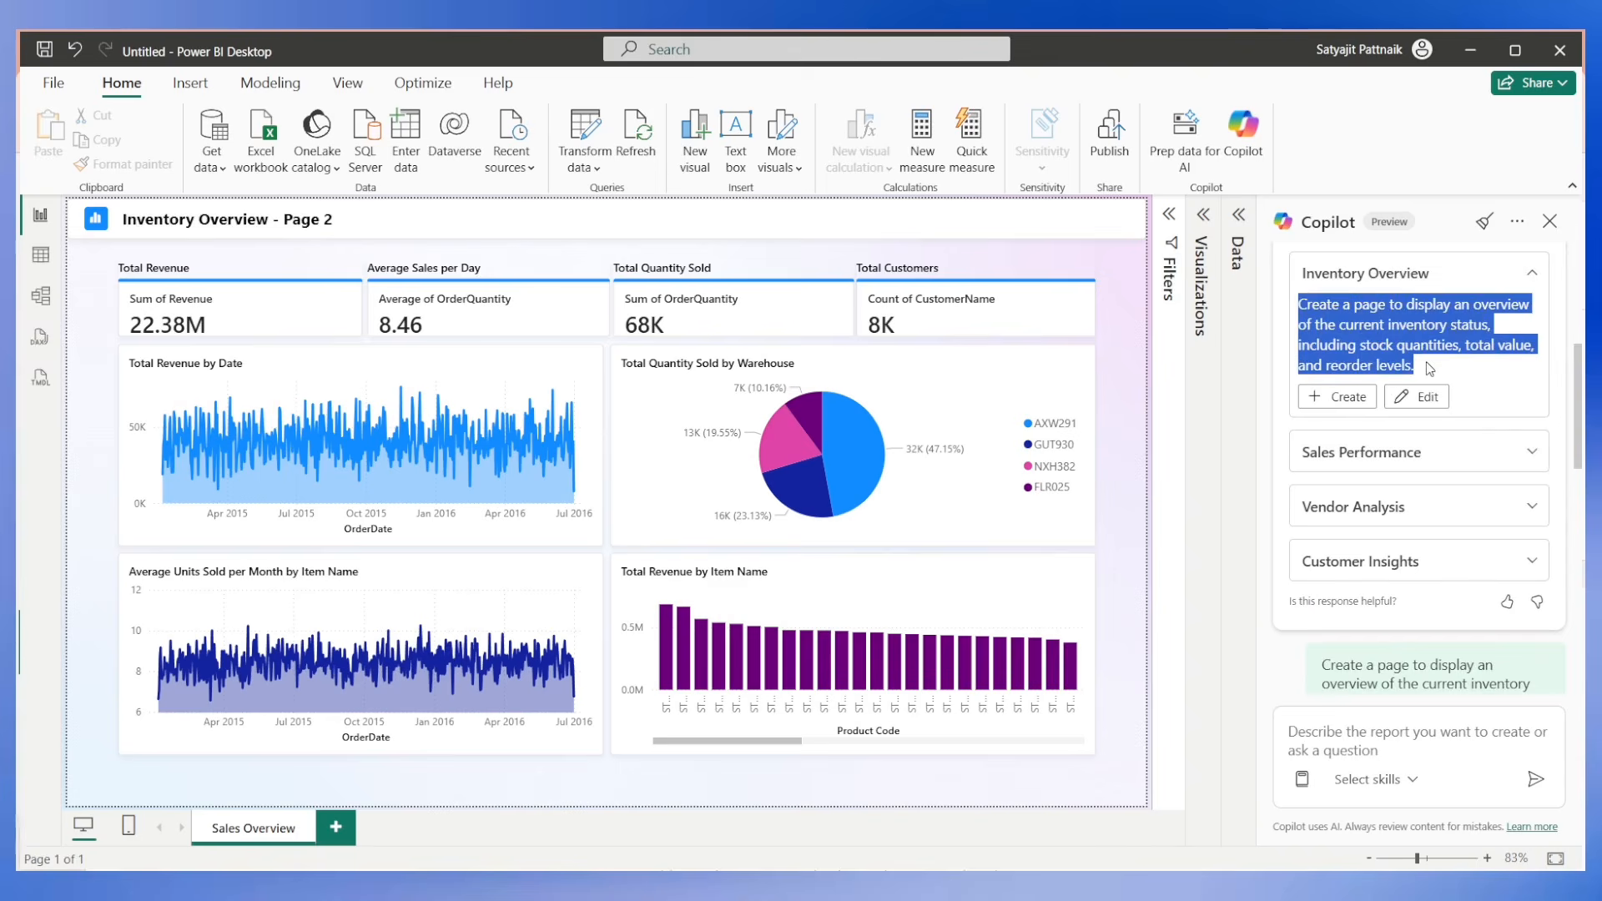
{"action": "left_click", "coordinate": [1395, 739]}
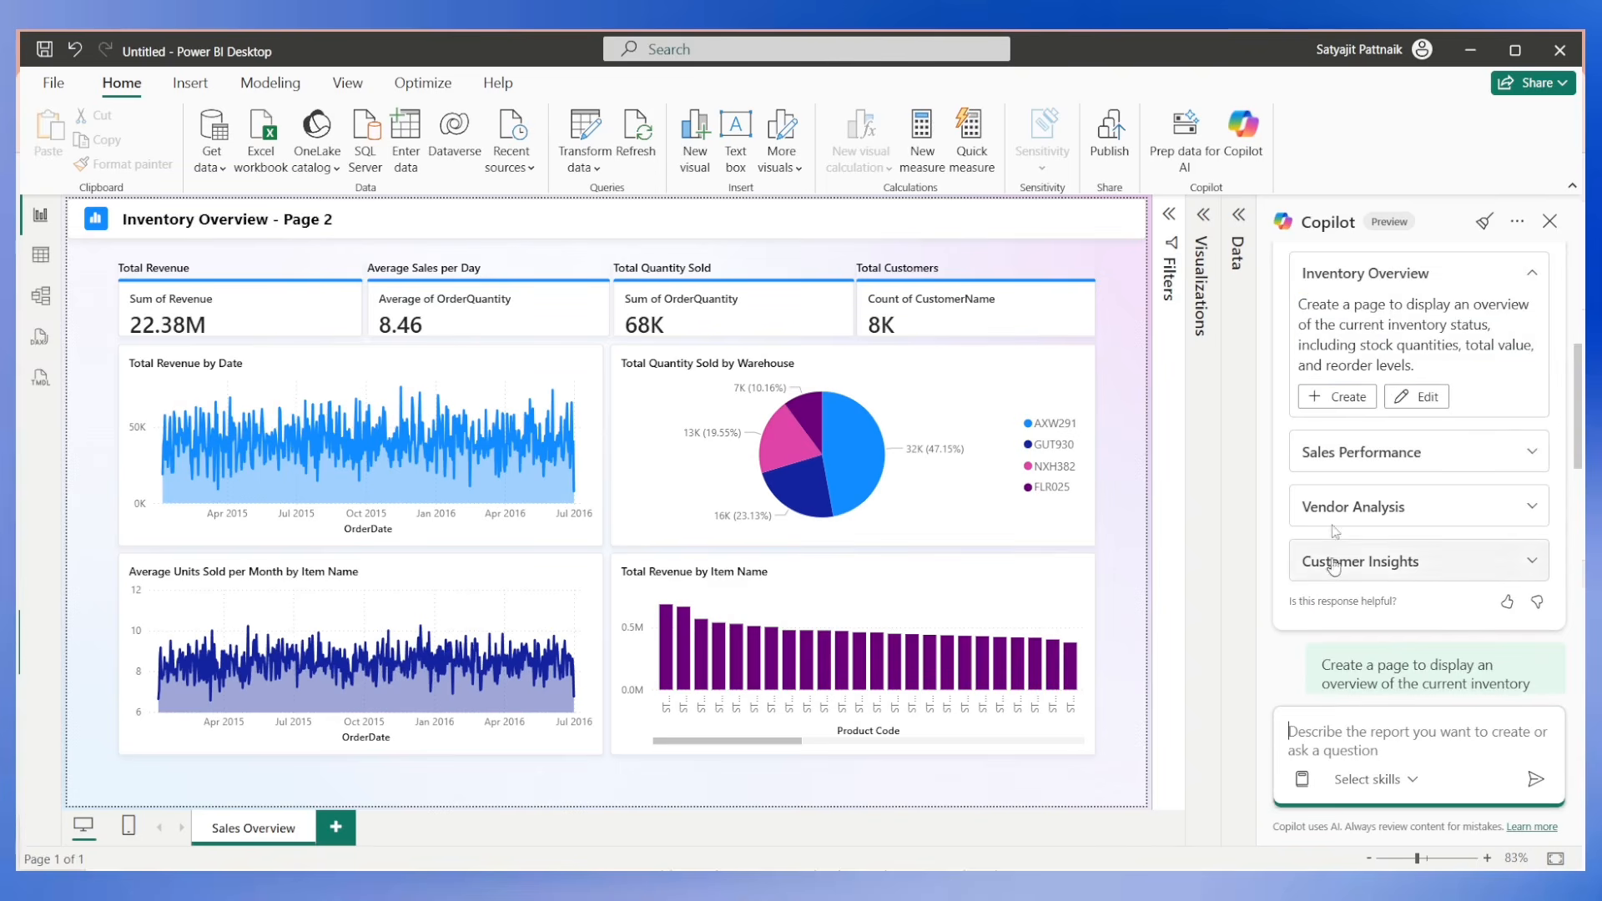
{"action": "left_click_drag", "start_coordinate": [1299, 305], "coordinate": [1424, 367]}
{"action": "key", "text": "ctrl+c"}
{"action": "left_click", "coordinate": [1350, 737]}
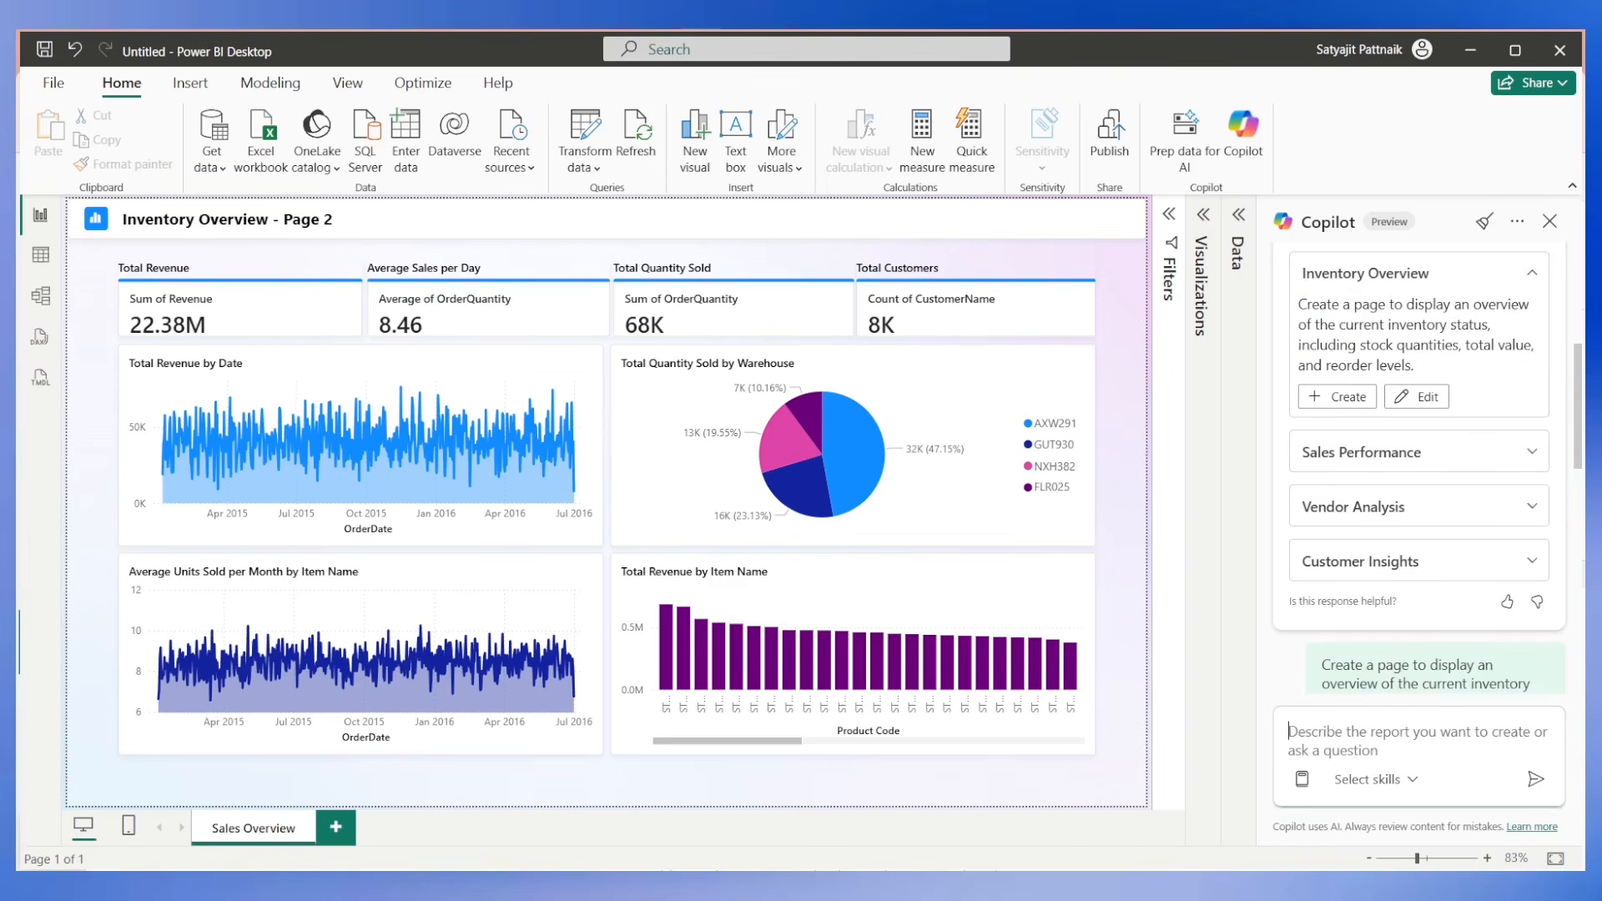
{"action": "key", "text": "ctrl+v"}
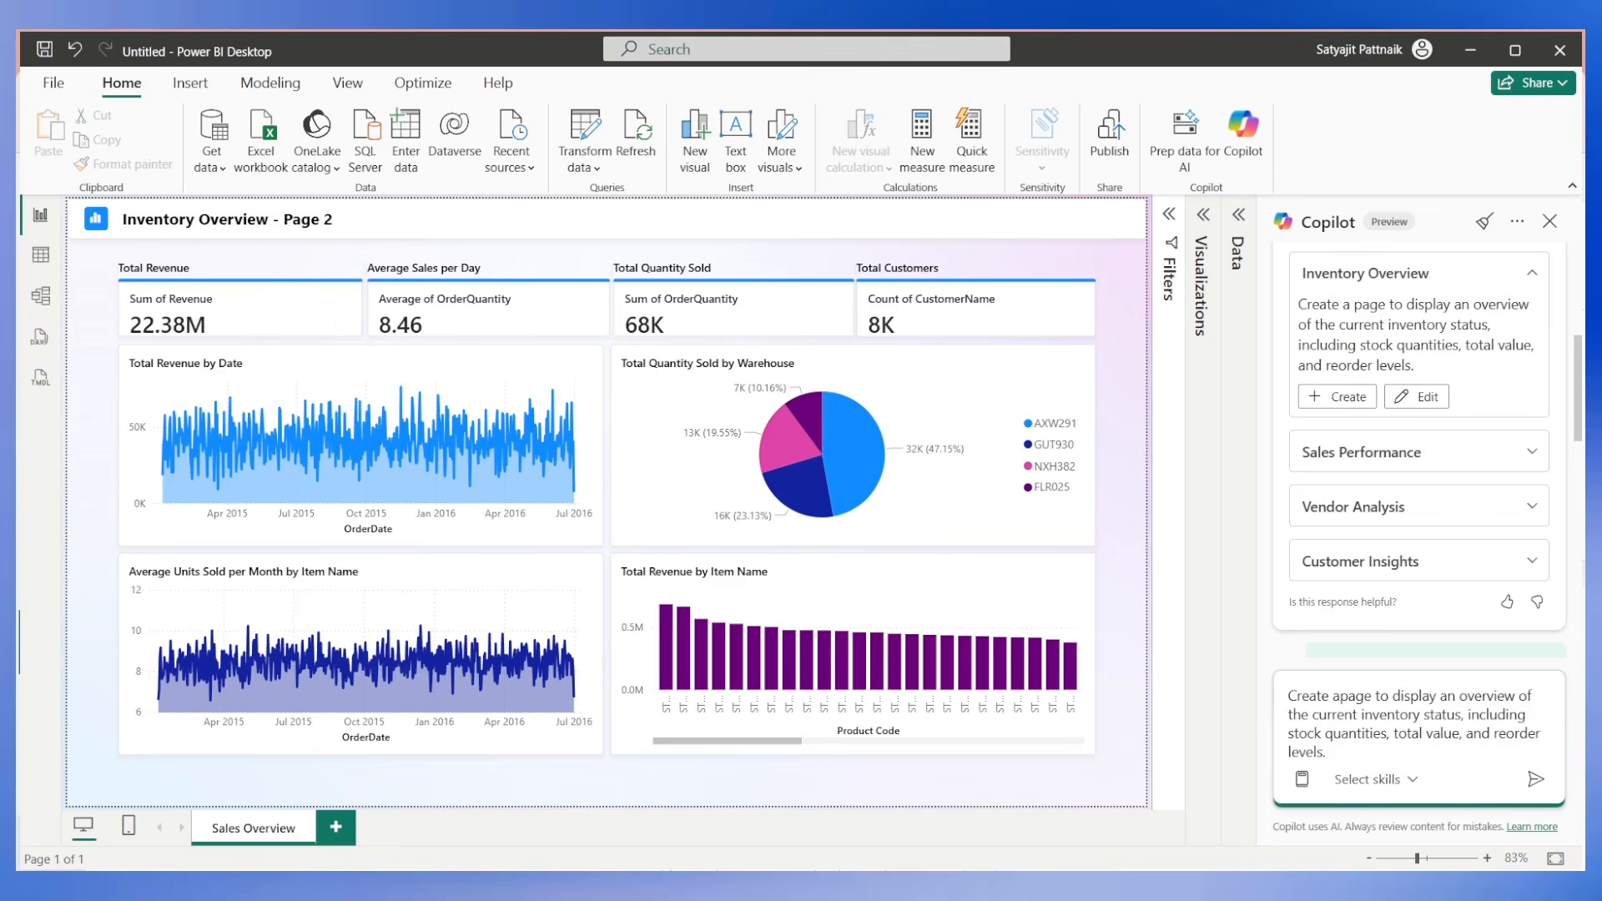
Change "a page" in the prompt to "an Inventory Overview page".
{"action": "key", "text": "BackSpace"}
{"action": "type", "text": "n Inventory Overview"}
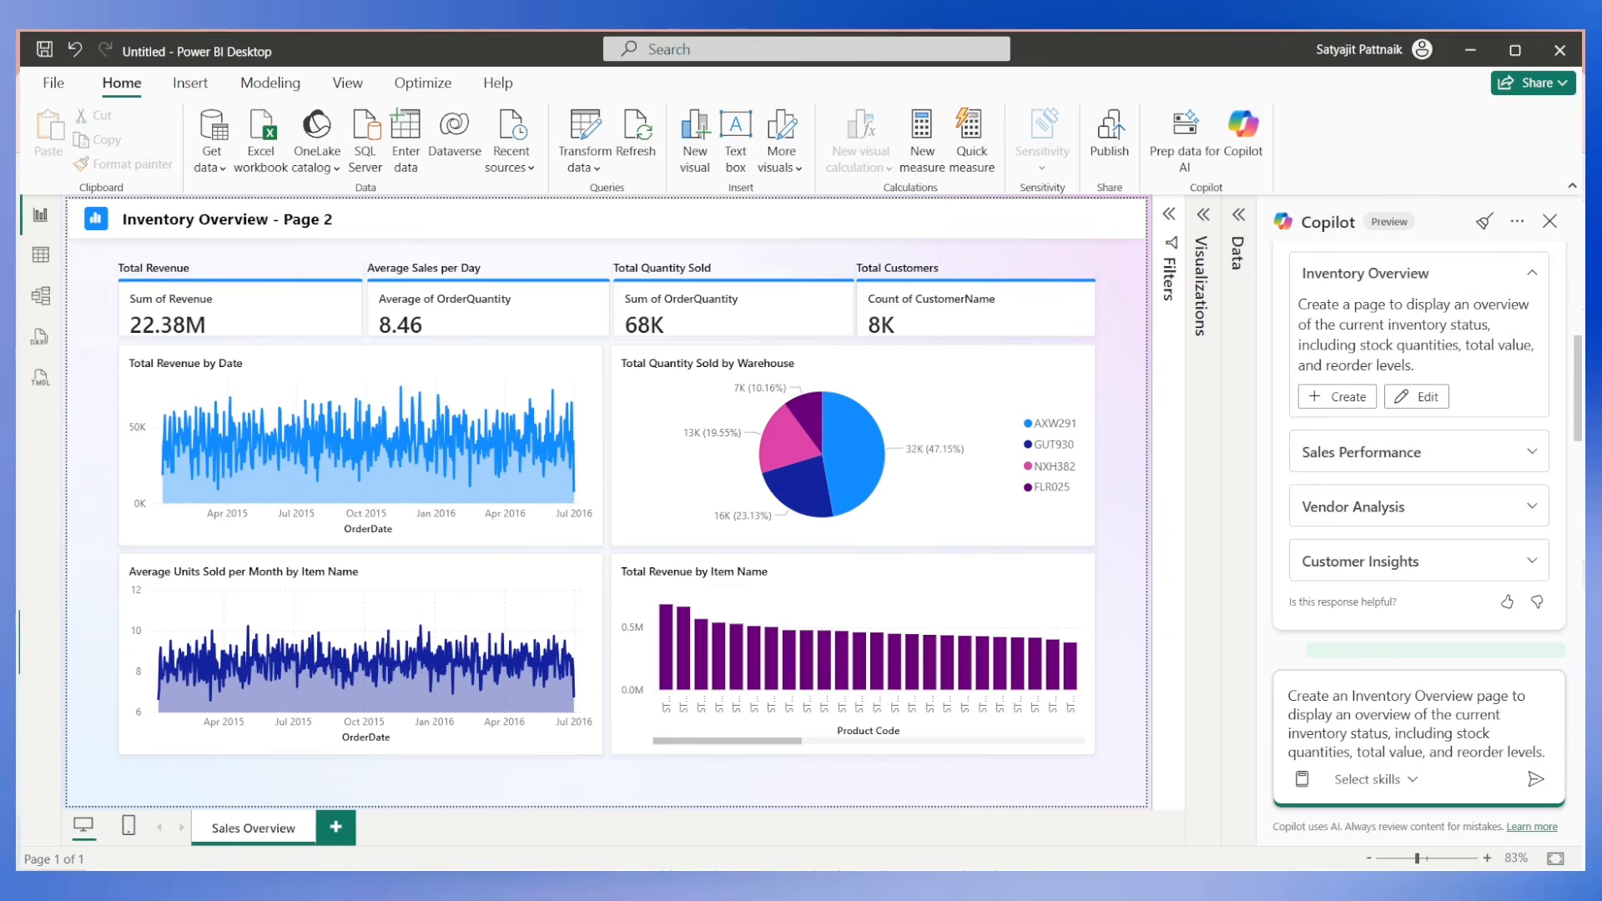
Append "Also show some cards with Inventory value, re-order products, decommissioned products," to the prompt.
{"action": "type", "text": "Also show"}
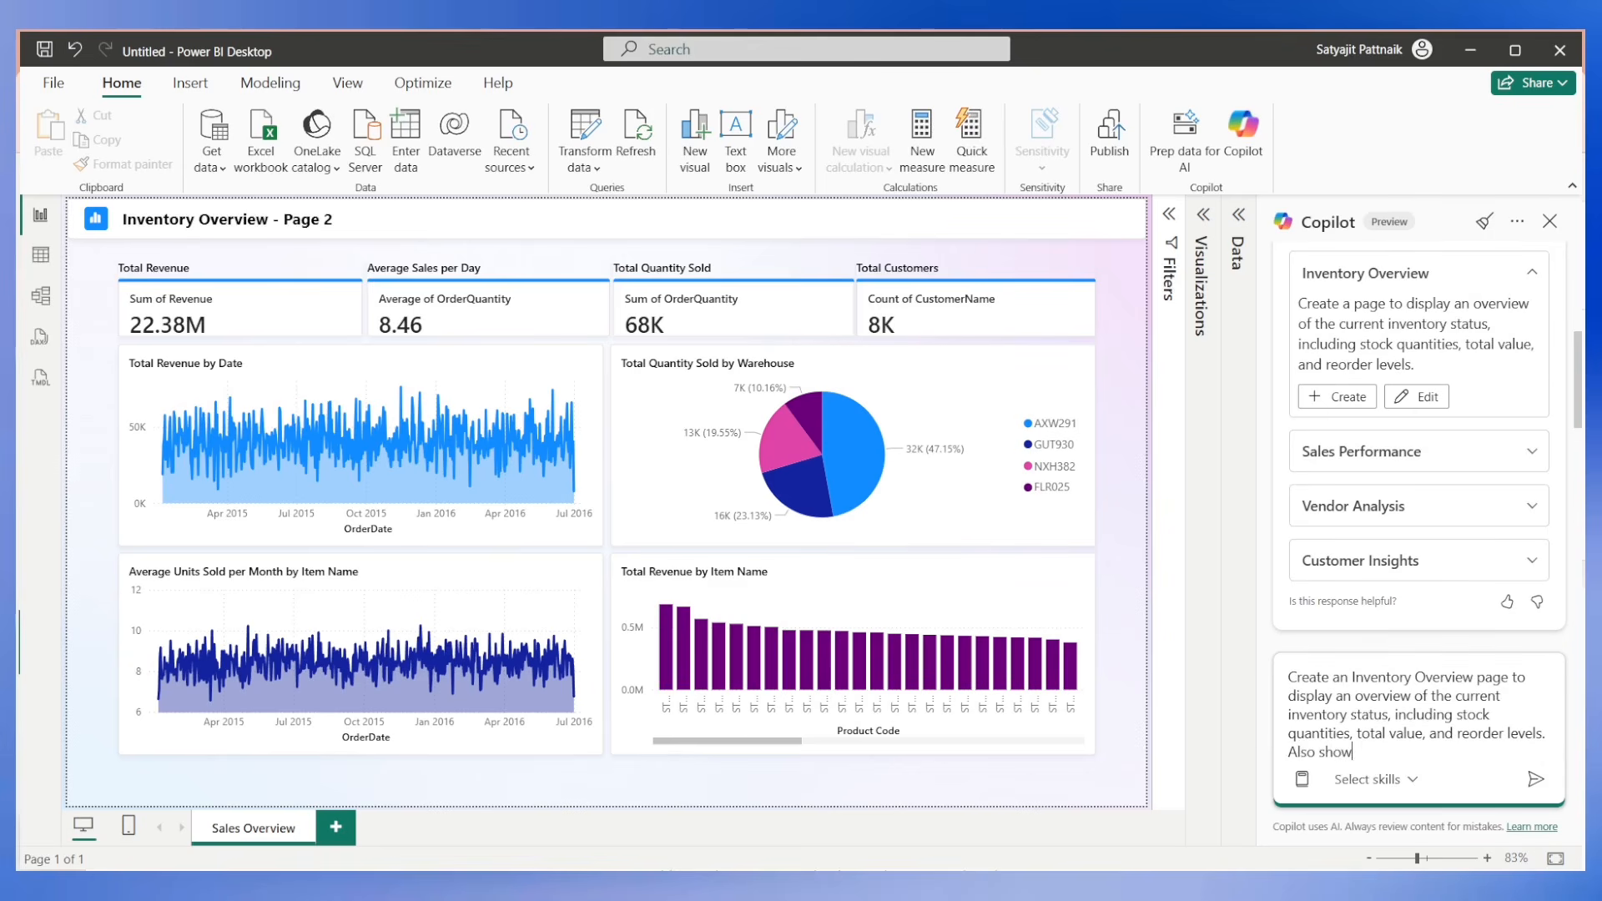
{"action": "type", "text": " some cards with Inventory value"}
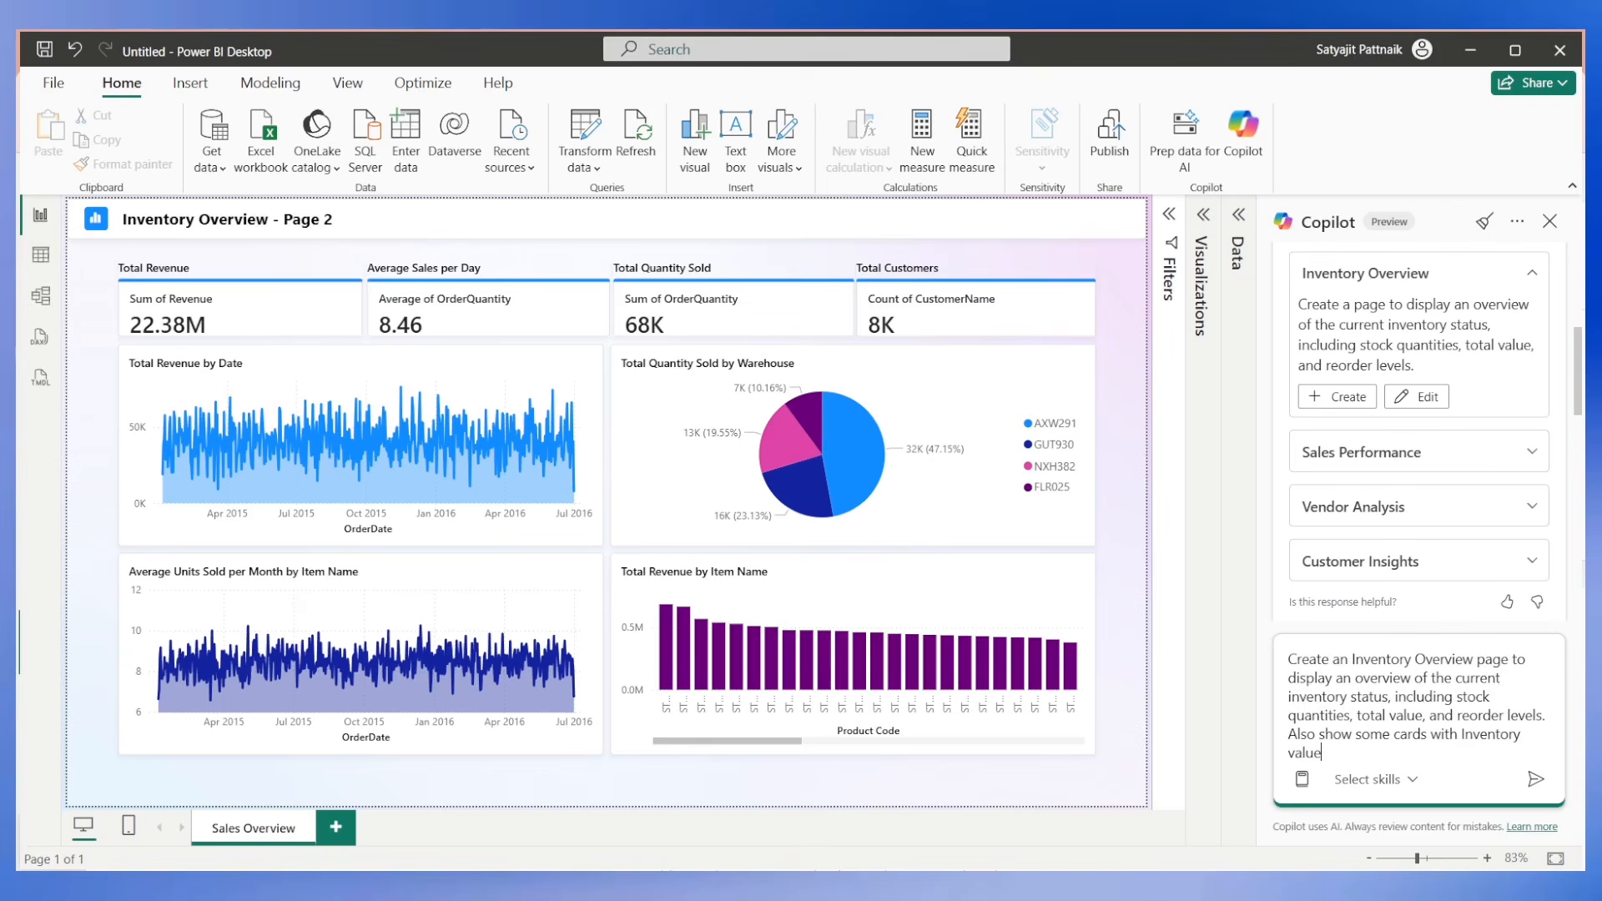
{"action": "type", "text": ", re-order products, decommi"}
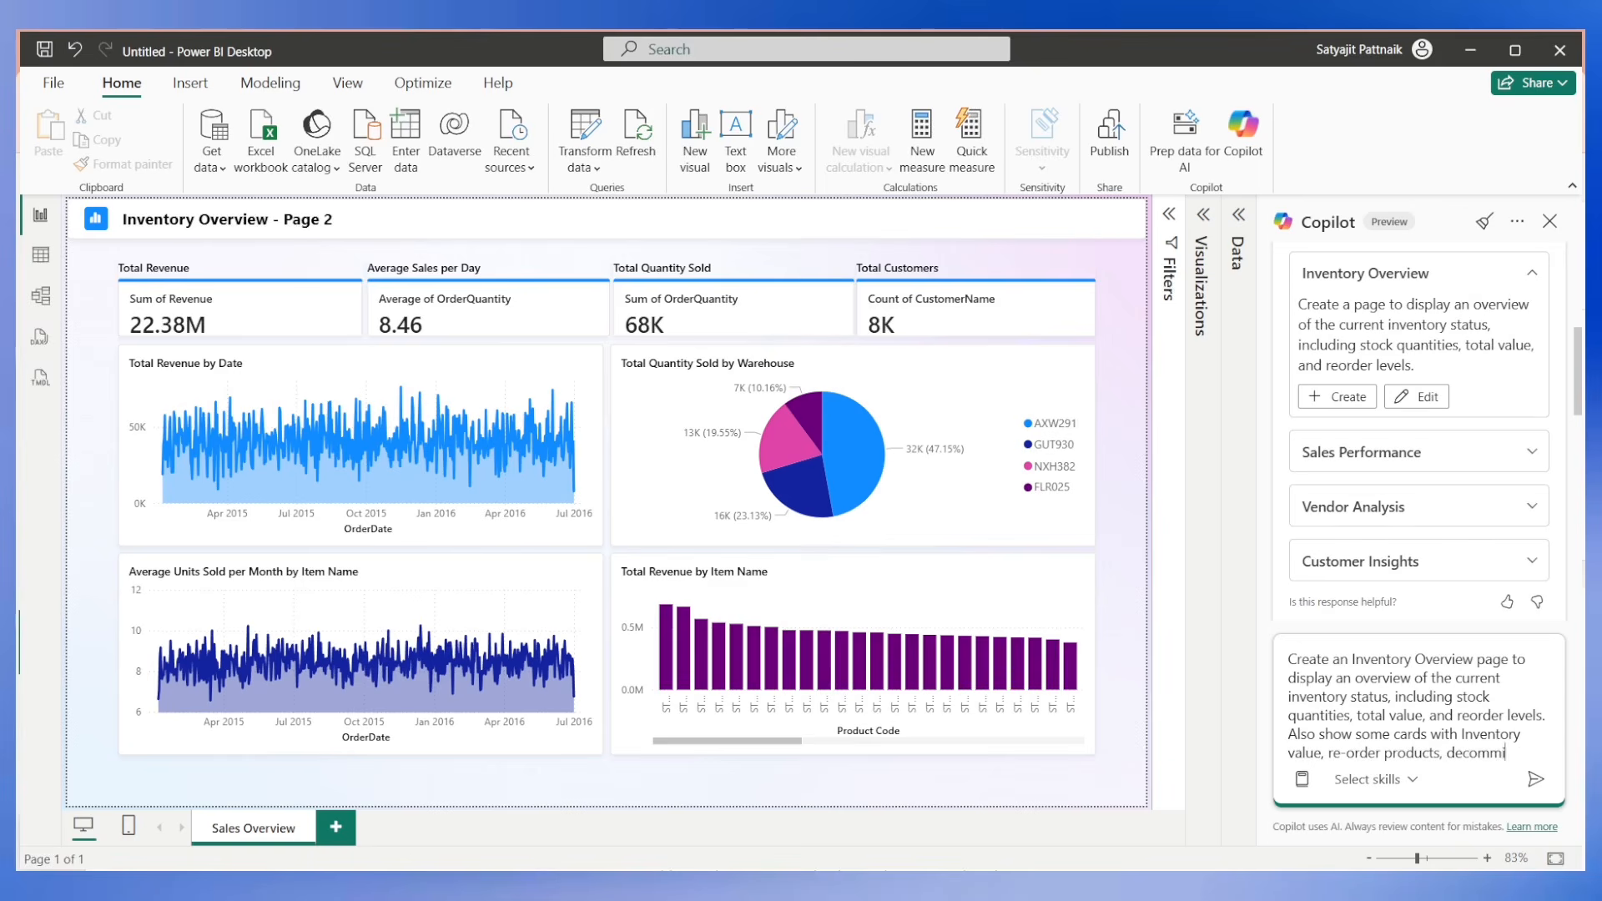
{"action": "type", "text": "ssioned products,"}
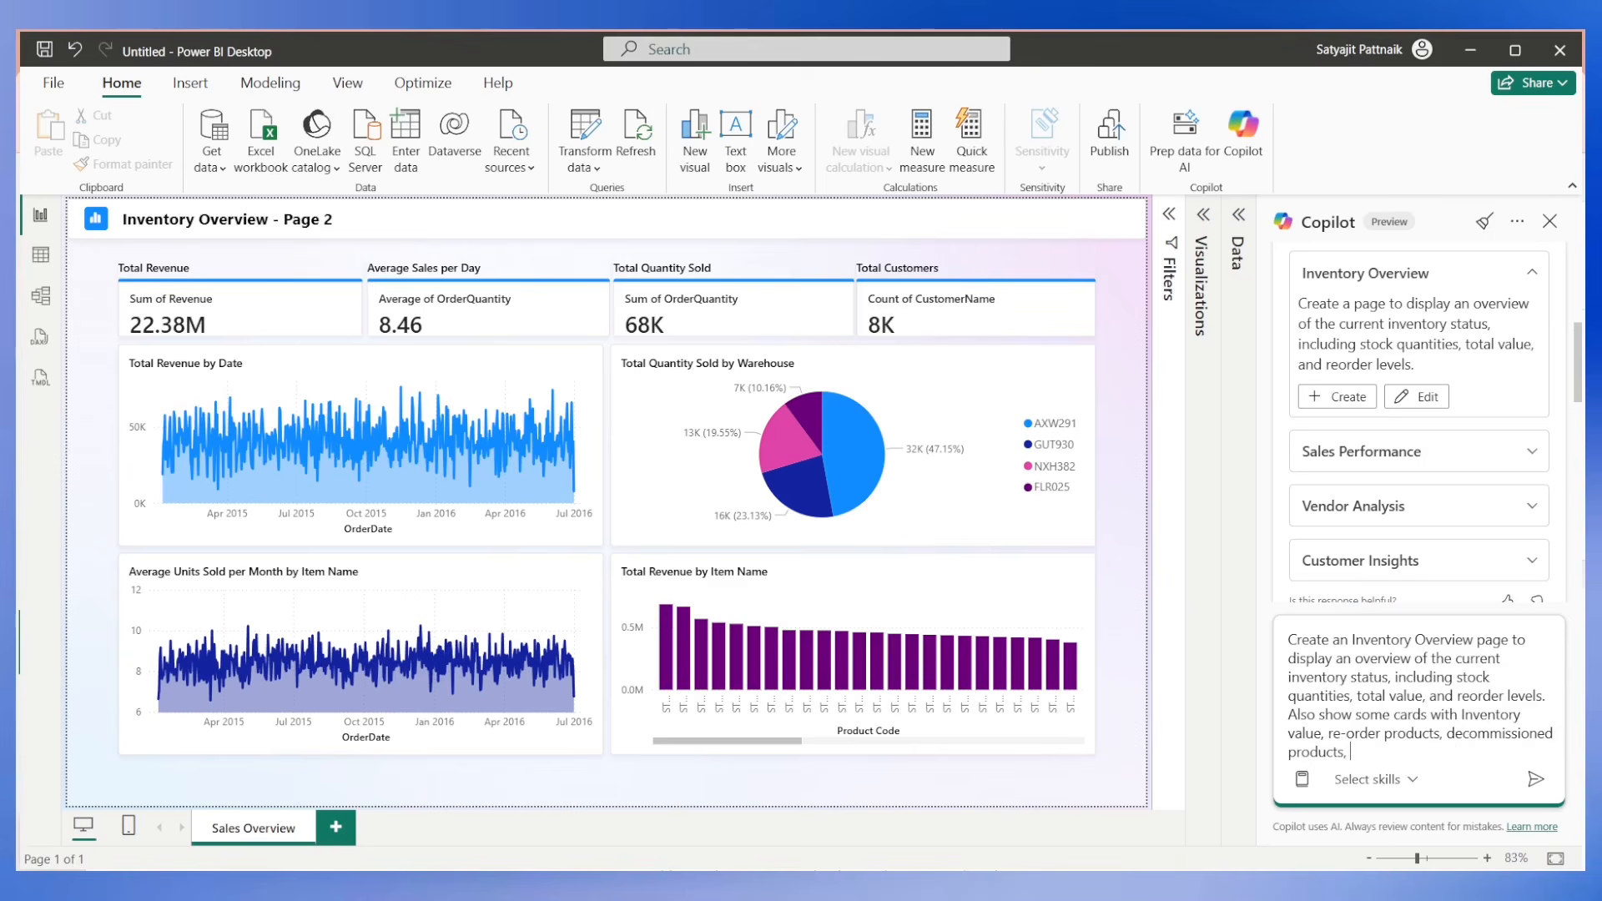
Finish the card list with "inventory re-stocking costs, total vendors" and submit the prompt to Copilot.
{"action": "type", "text": "tory re-stocking costs, "}
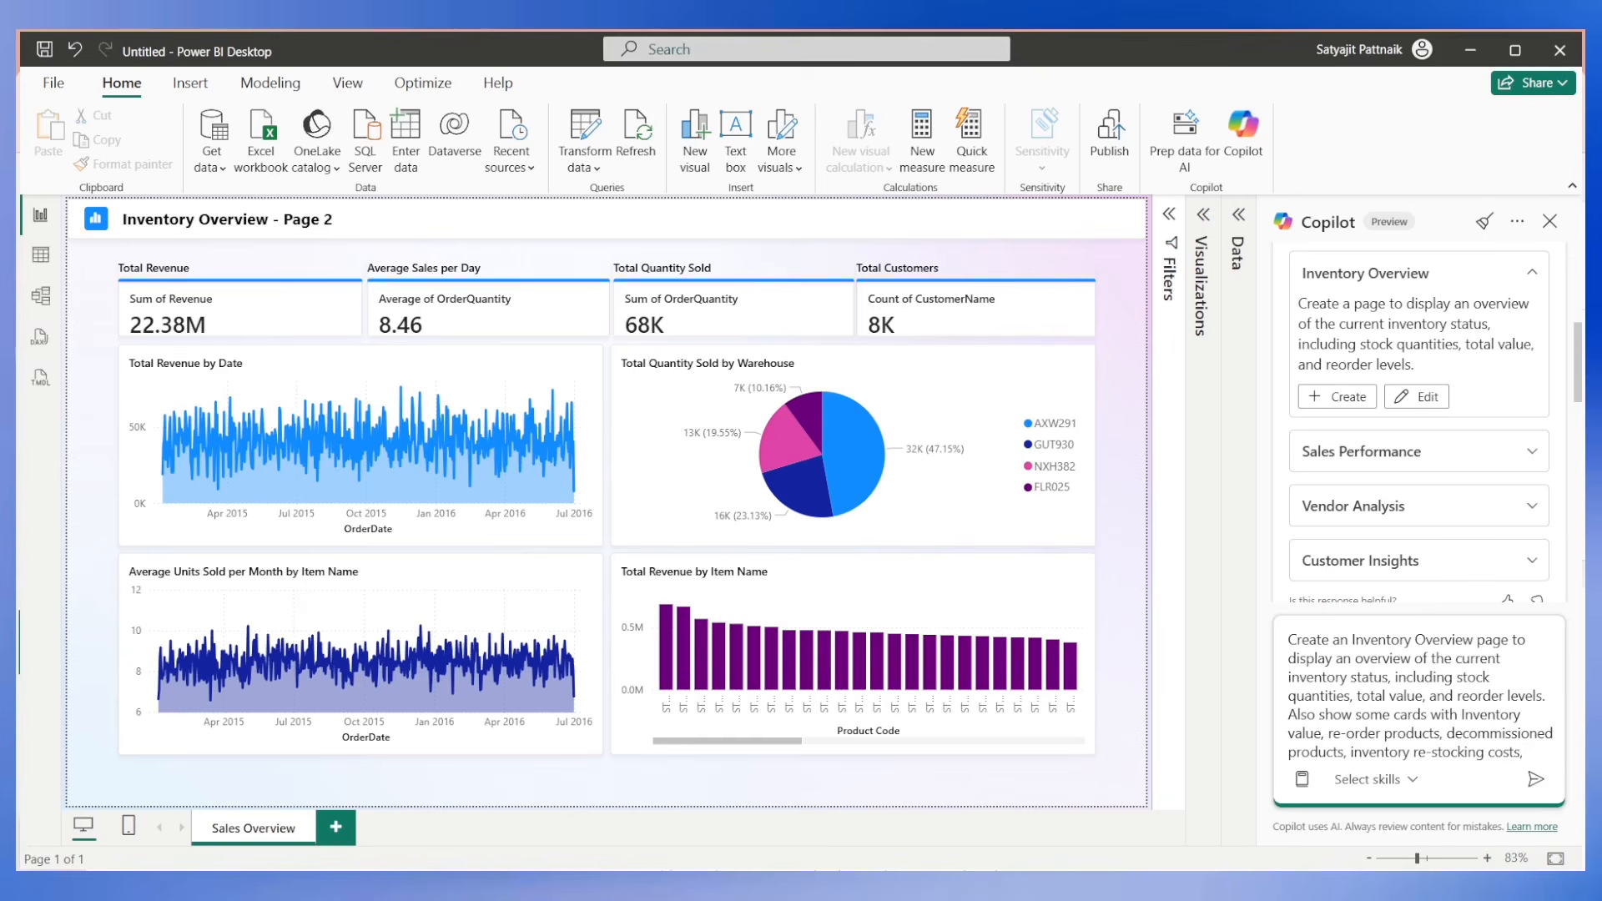
{"action": "type", "text": "total vendors and"}
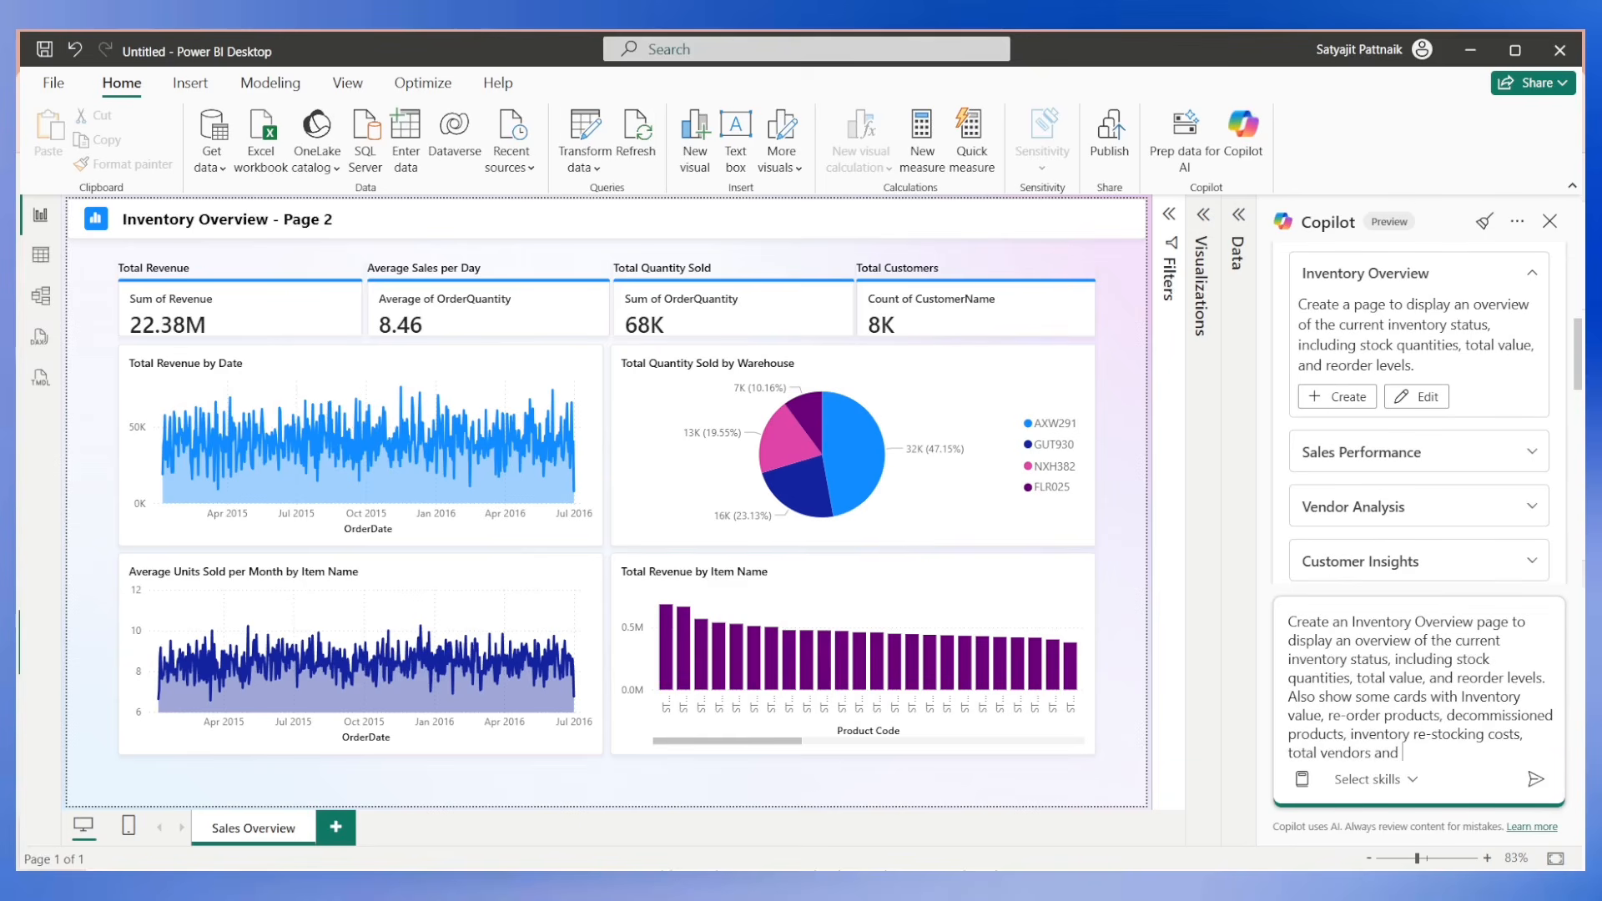
{"action": "key", "text": "BackSpace"}
{"action": "key", "text": "BackSpace"}
{"action": "key", "text": "BackSpace"}
{"action": "key", "text": "BackSpace"}
{"action": "left_click", "coordinate": [1535, 778]}
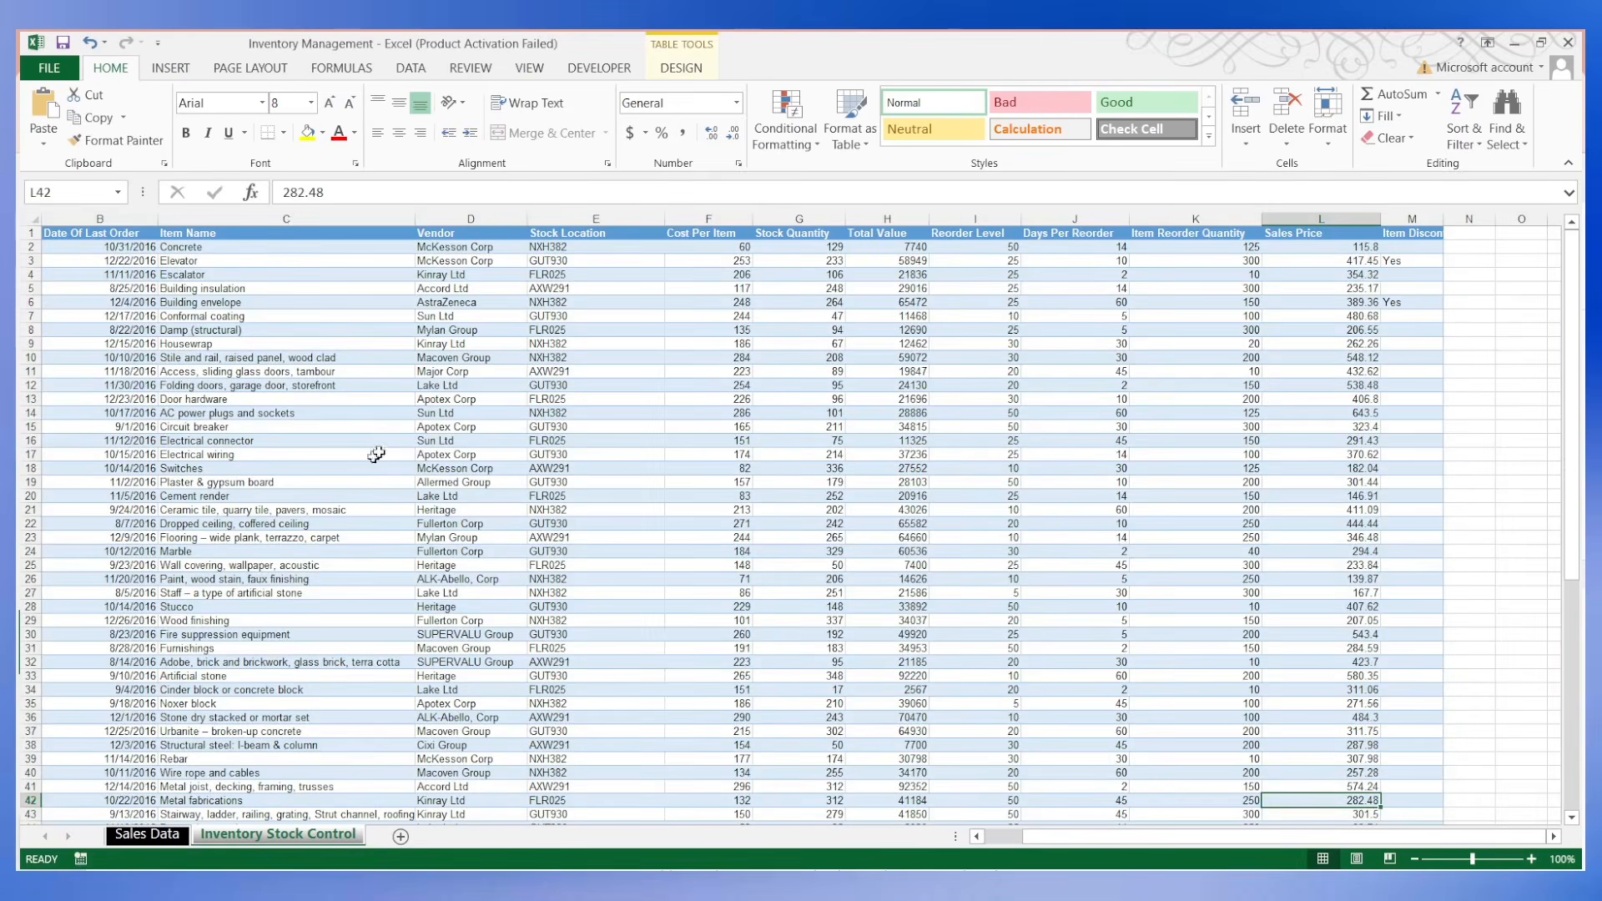
Check the Sales Data and Inventory Stock Control sheets in Excel, and review the Sales Overview and Inventory Overview pages in Power BI Desktop.
{"action": "left_click", "coordinate": [146, 834]}
{"action": "left_click", "coordinate": [278, 835]}
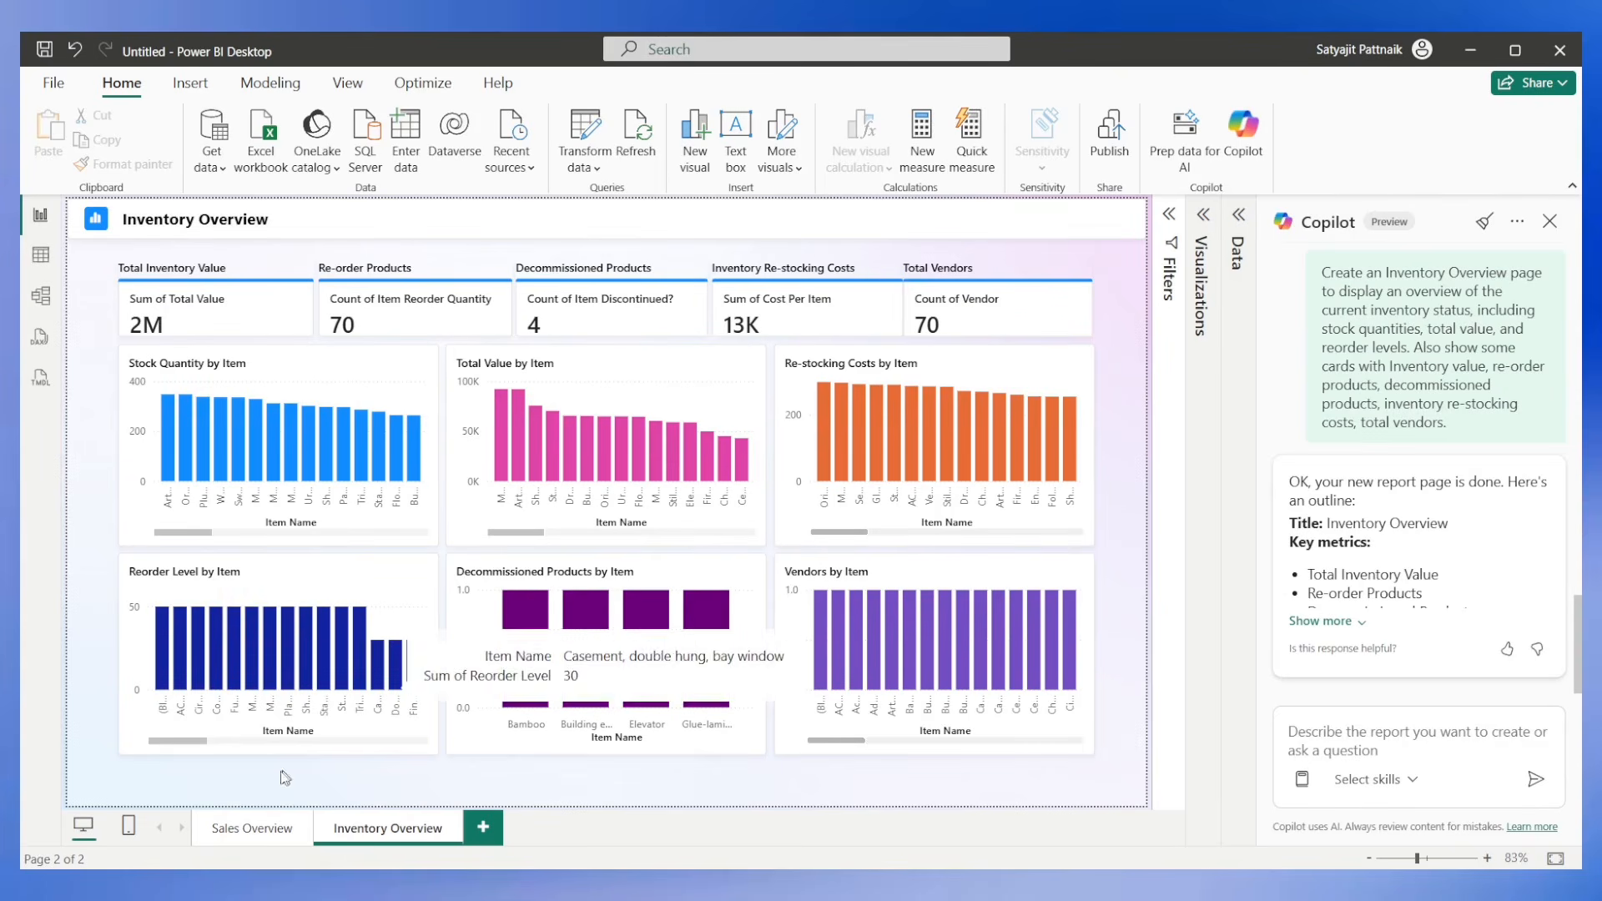
{"action": "left_click", "coordinate": [255, 829]}
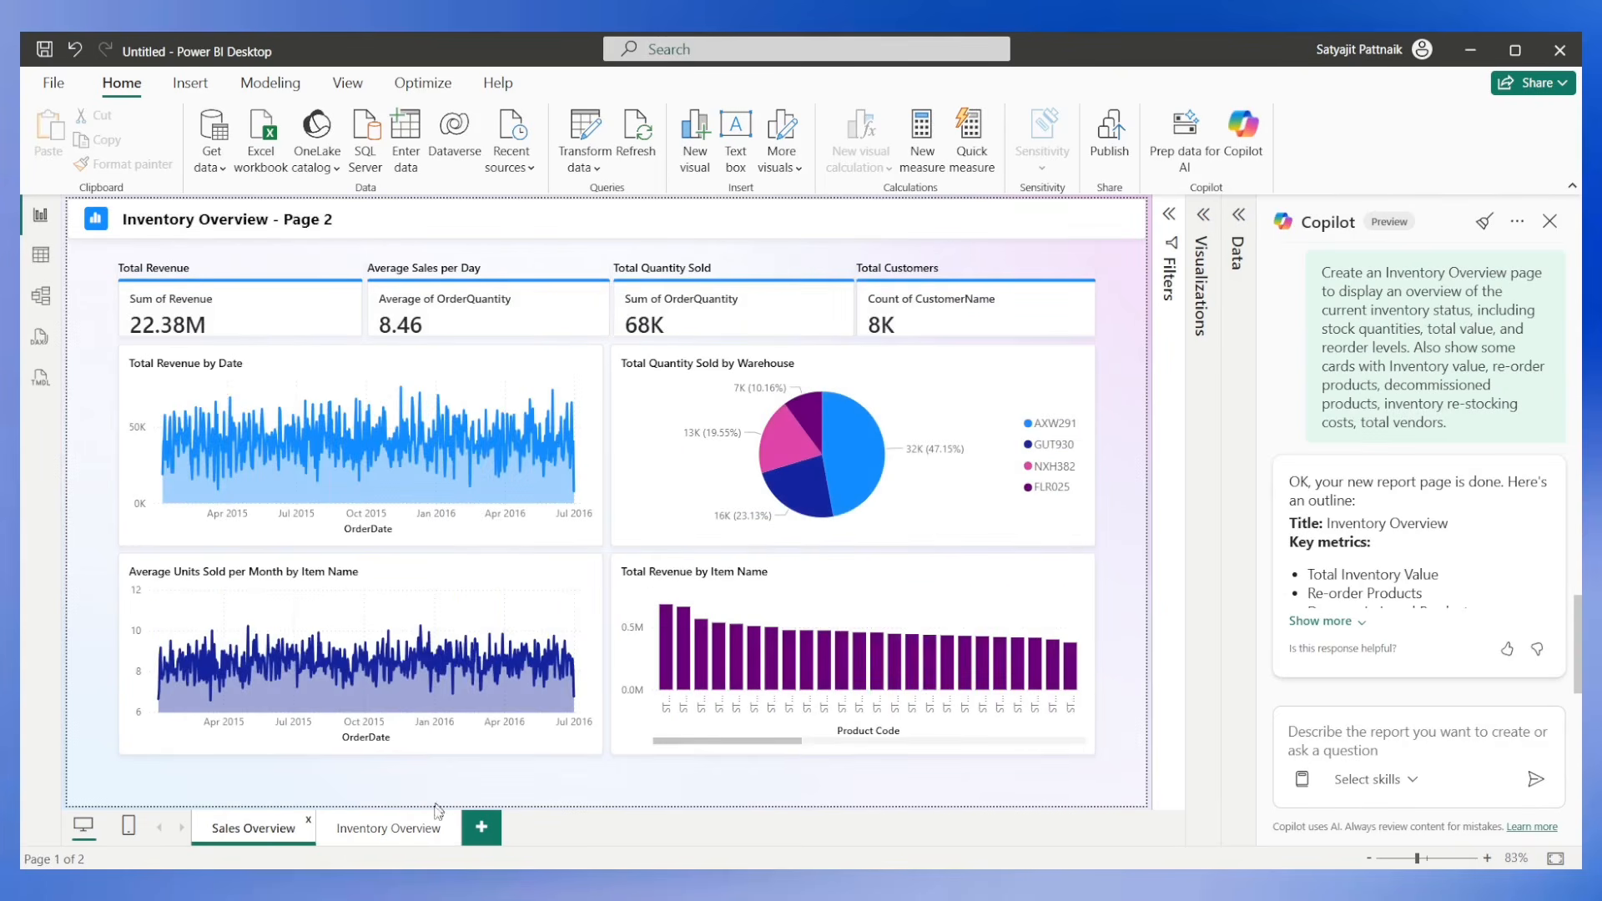
{"action": "left_click", "coordinate": [406, 830]}
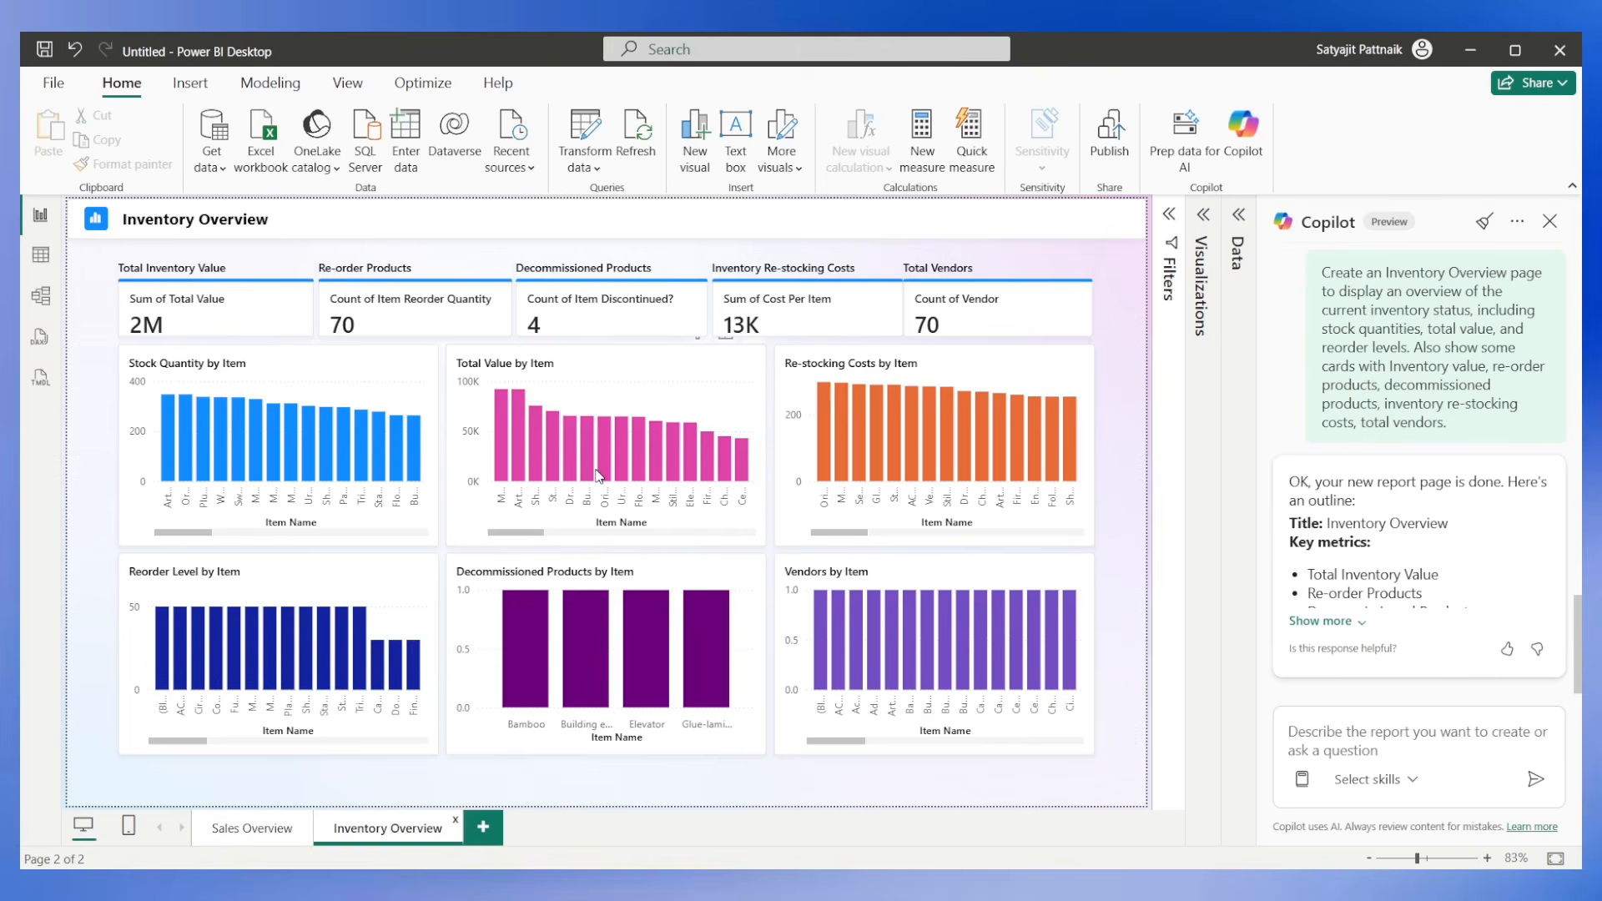
{"action": "mouse_move", "coordinate": [730, 494]}
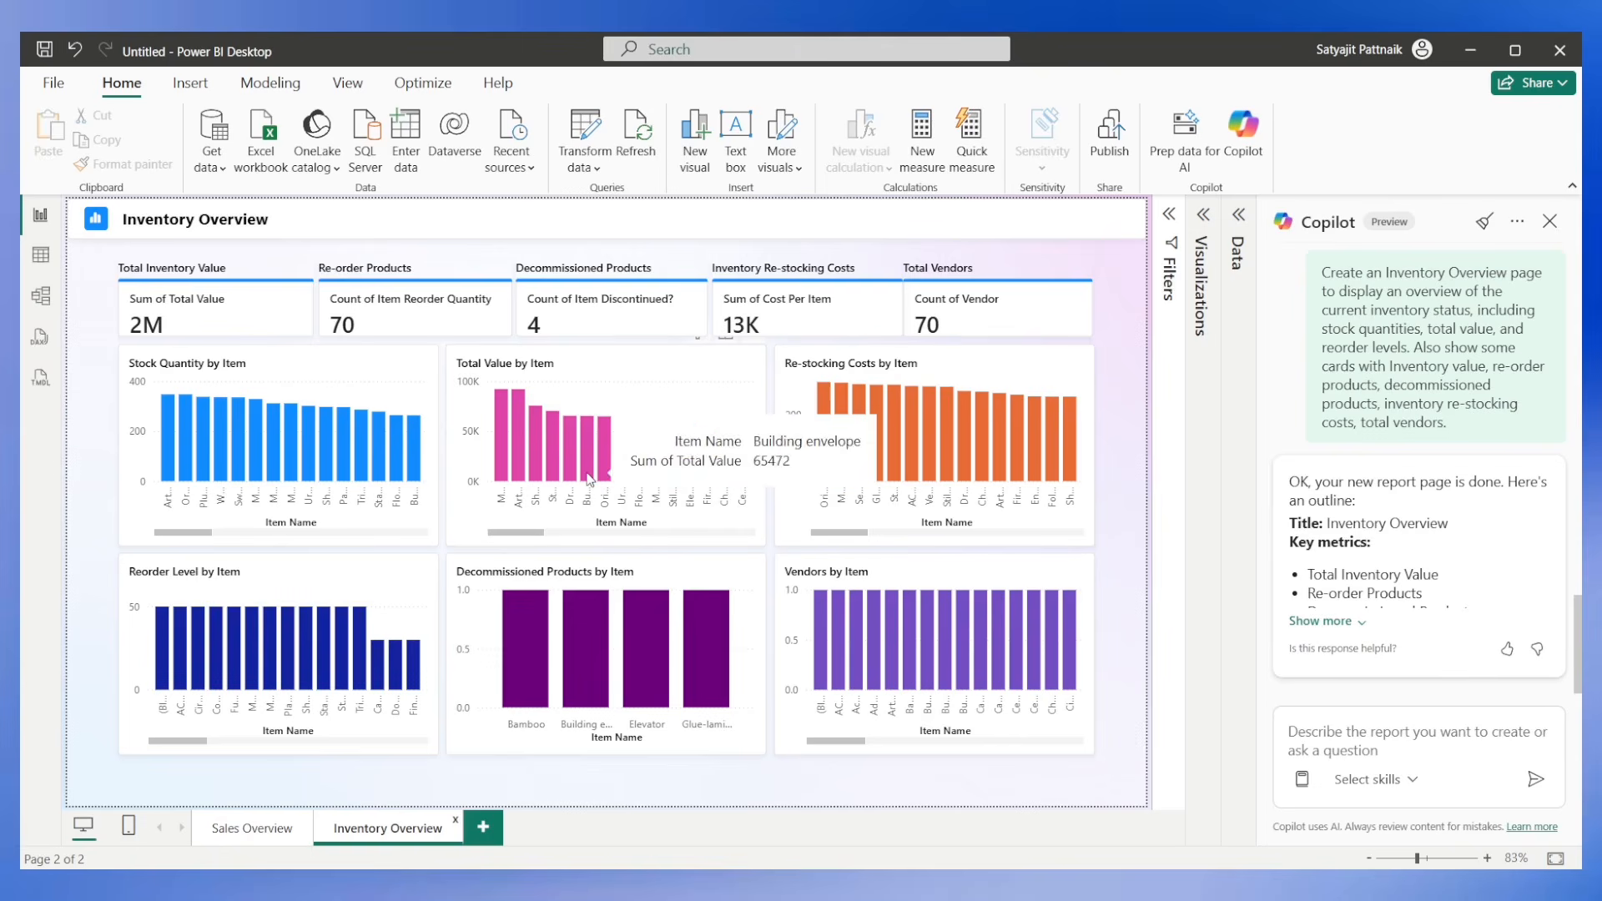
Copy the last submitted prompt into the prompt box and reduce it to "Edit the Inventory Overview page".
{"action": "left_click", "coordinate": [1335, 742]}
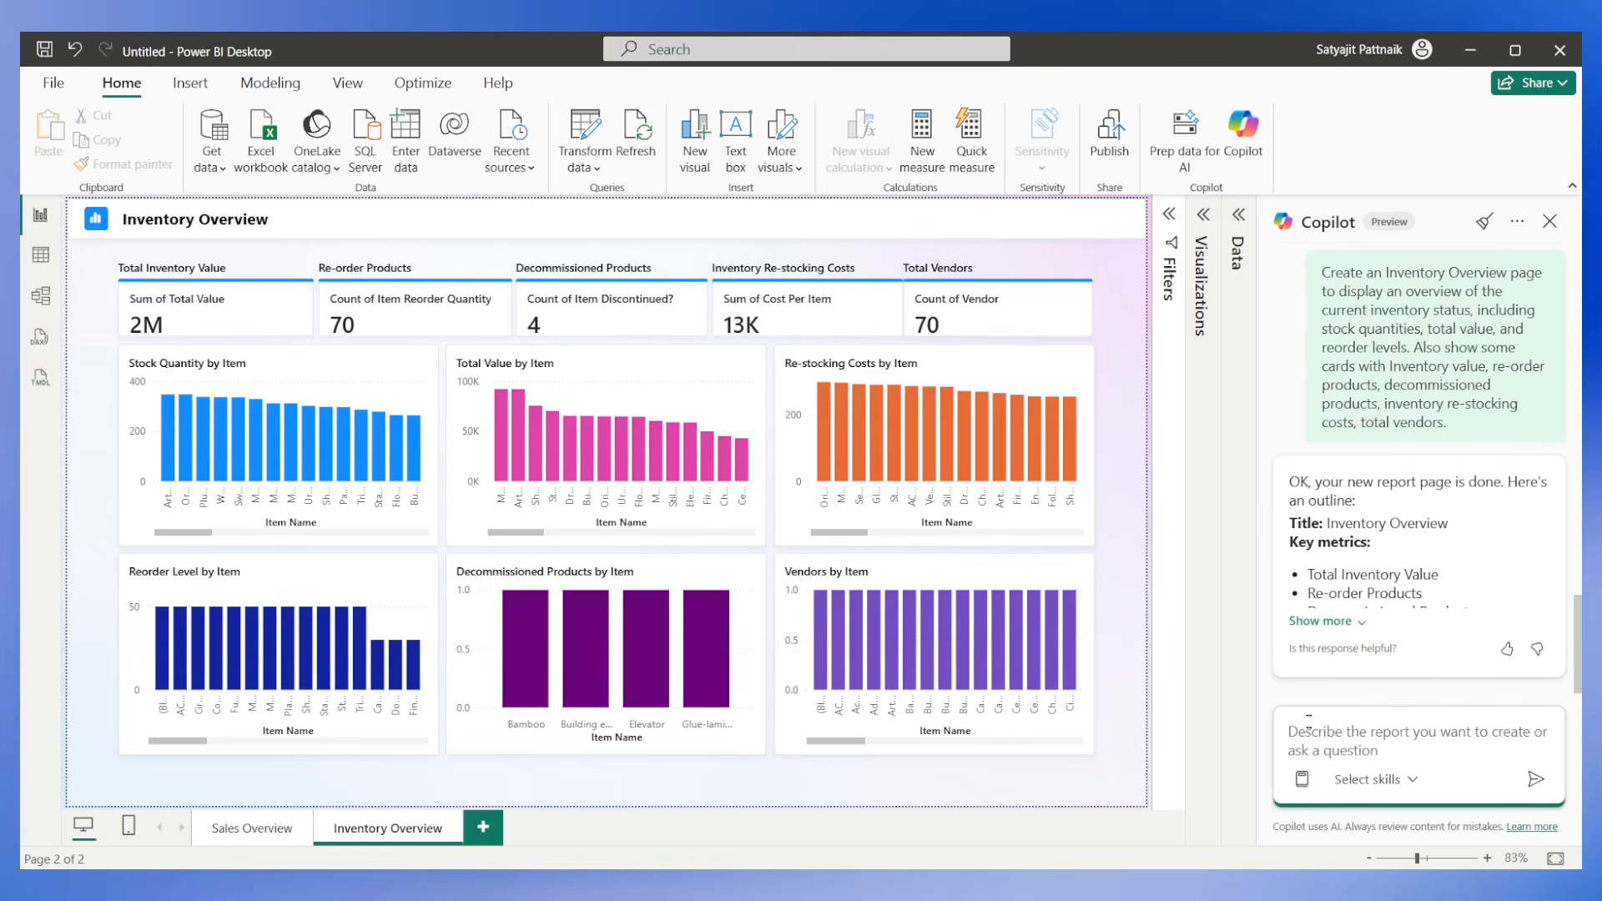
{"action": "scroll", "coordinate": [1419, 468], "scroll_direction": "up", "scroll_amount": 1}
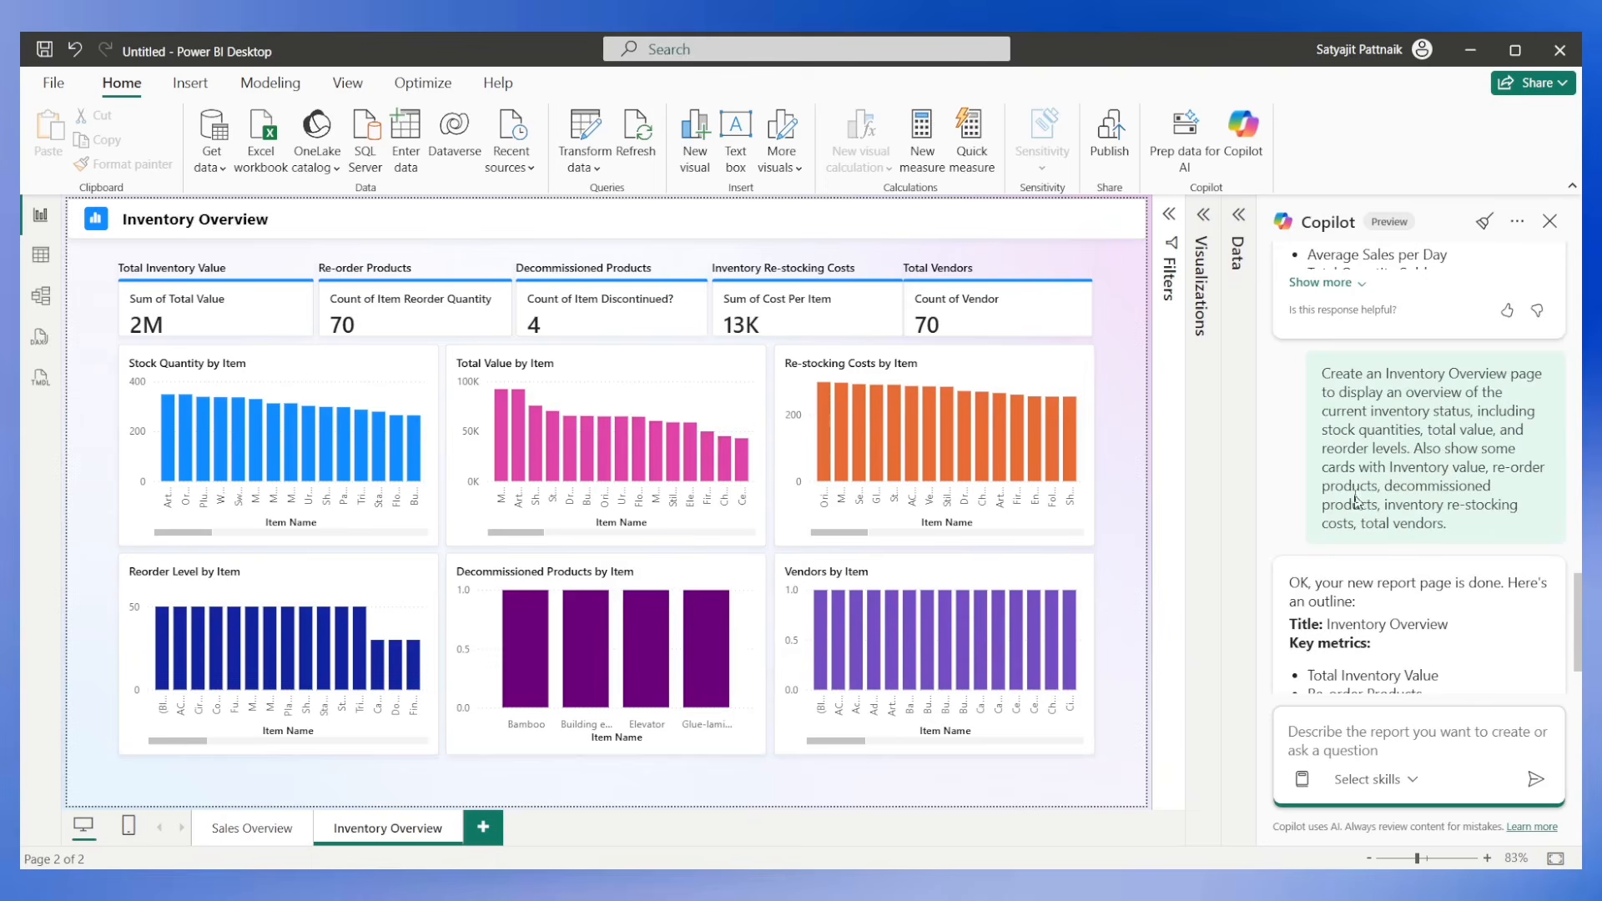
{"action": "left_click_drag", "start_coordinate": [1321, 373], "coordinate": [1464, 528]}
{"action": "key", "text": "ctrl+c"}
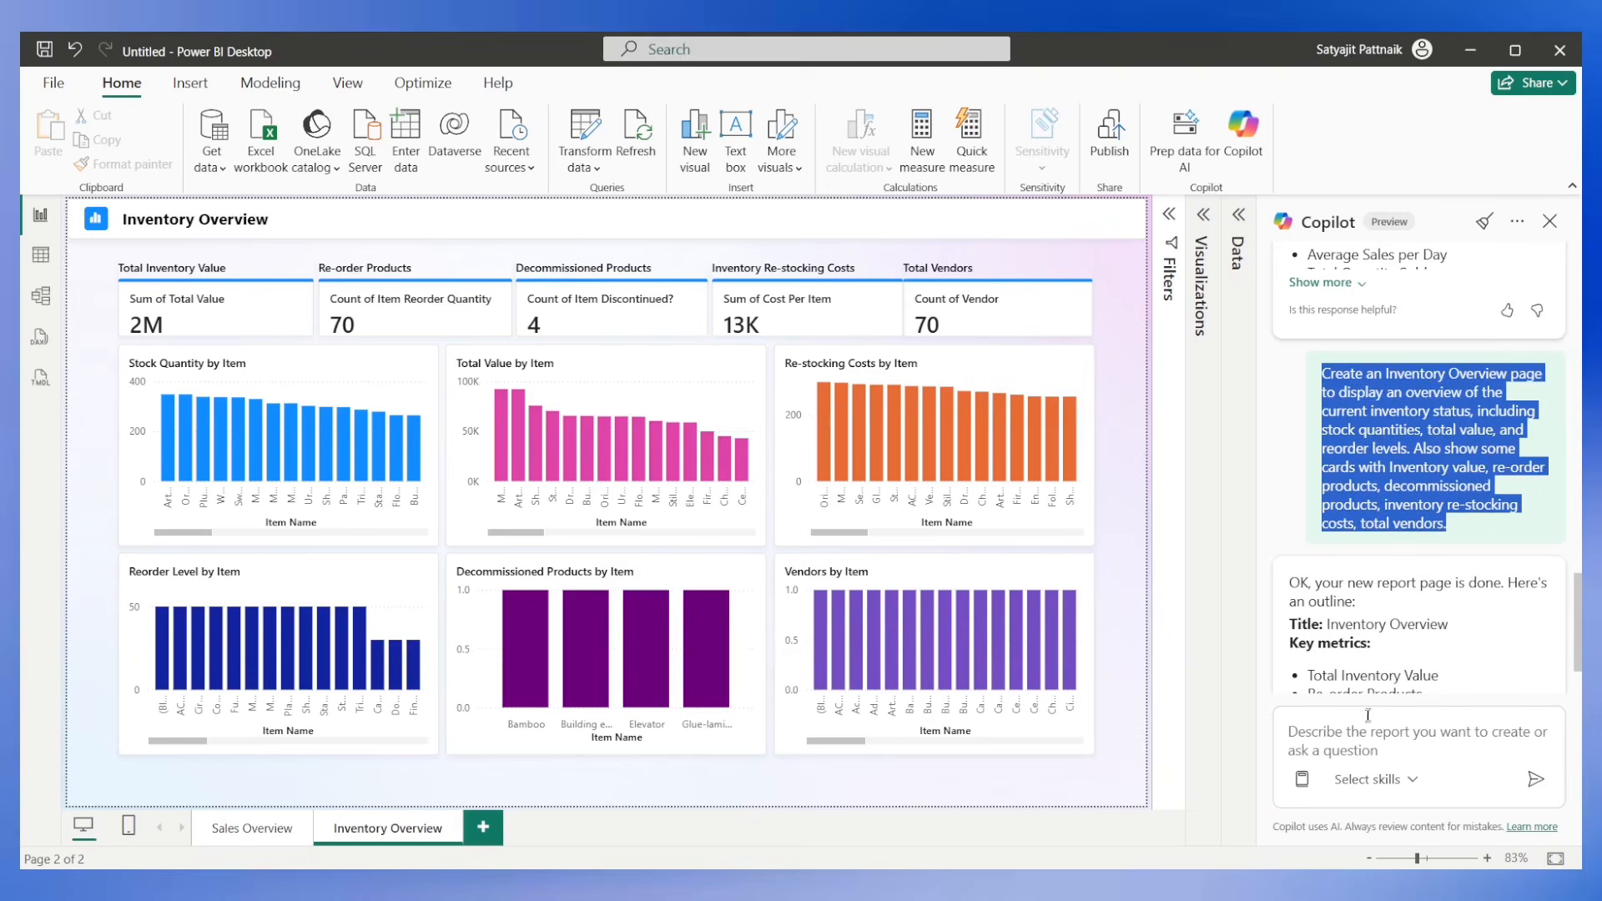
{"action": "left_click", "coordinate": [1360, 743]}
{"action": "key", "text": "ctrl+v"}
{"action": "left_click_drag", "start_coordinate": [1353, 622], "coordinate": [1228, 630]}
{"action": "type", "text": "Edit the"}
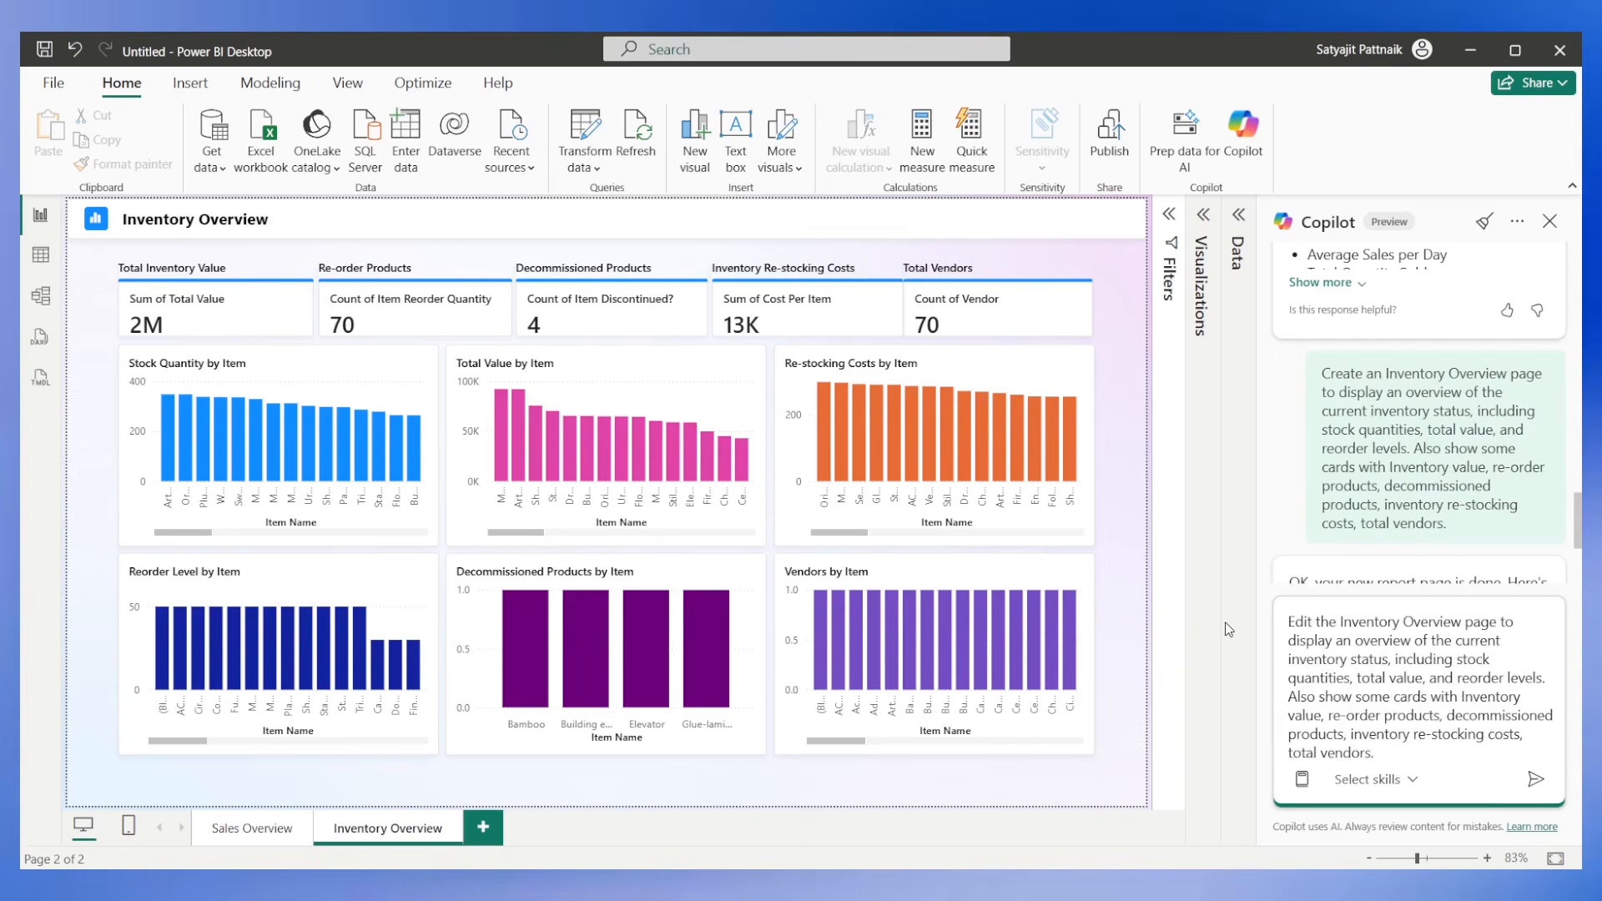
{"action": "left_click_drag", "start_coordinate": [1505, 621], "coordinate": [1373, 753]}
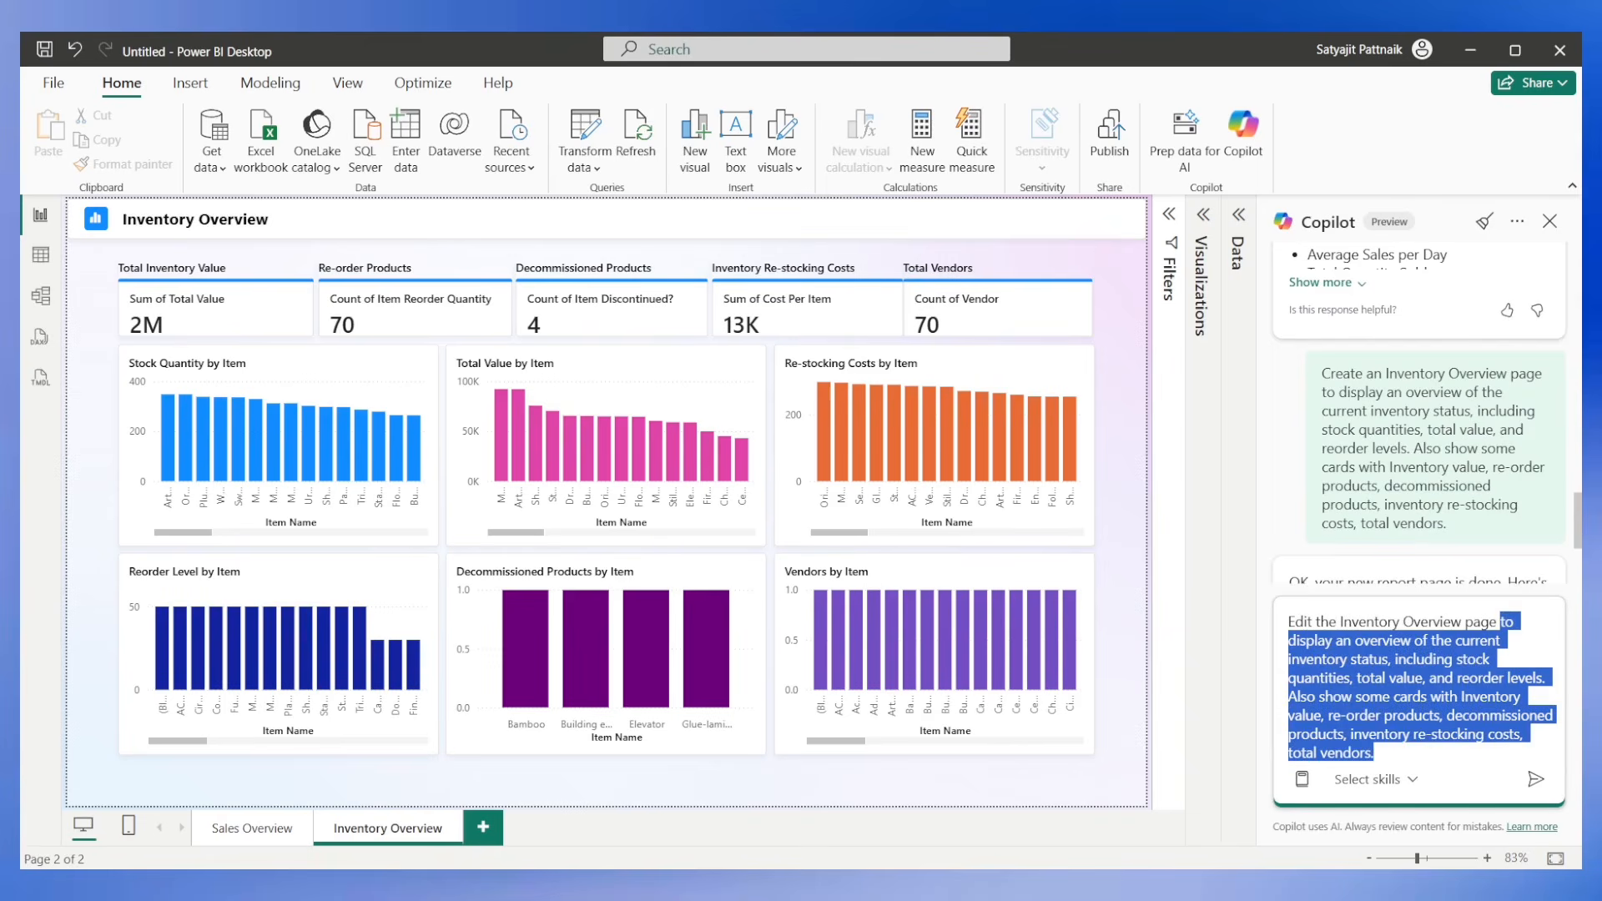
{"action": "key", "text": "BackSpace"}
Extend the prompt with ", especially the total value by item chart, and replace it with inventory value by warehouse and make a pie chart of it." and submit it.
{"action": "type", "text": ", especially "}
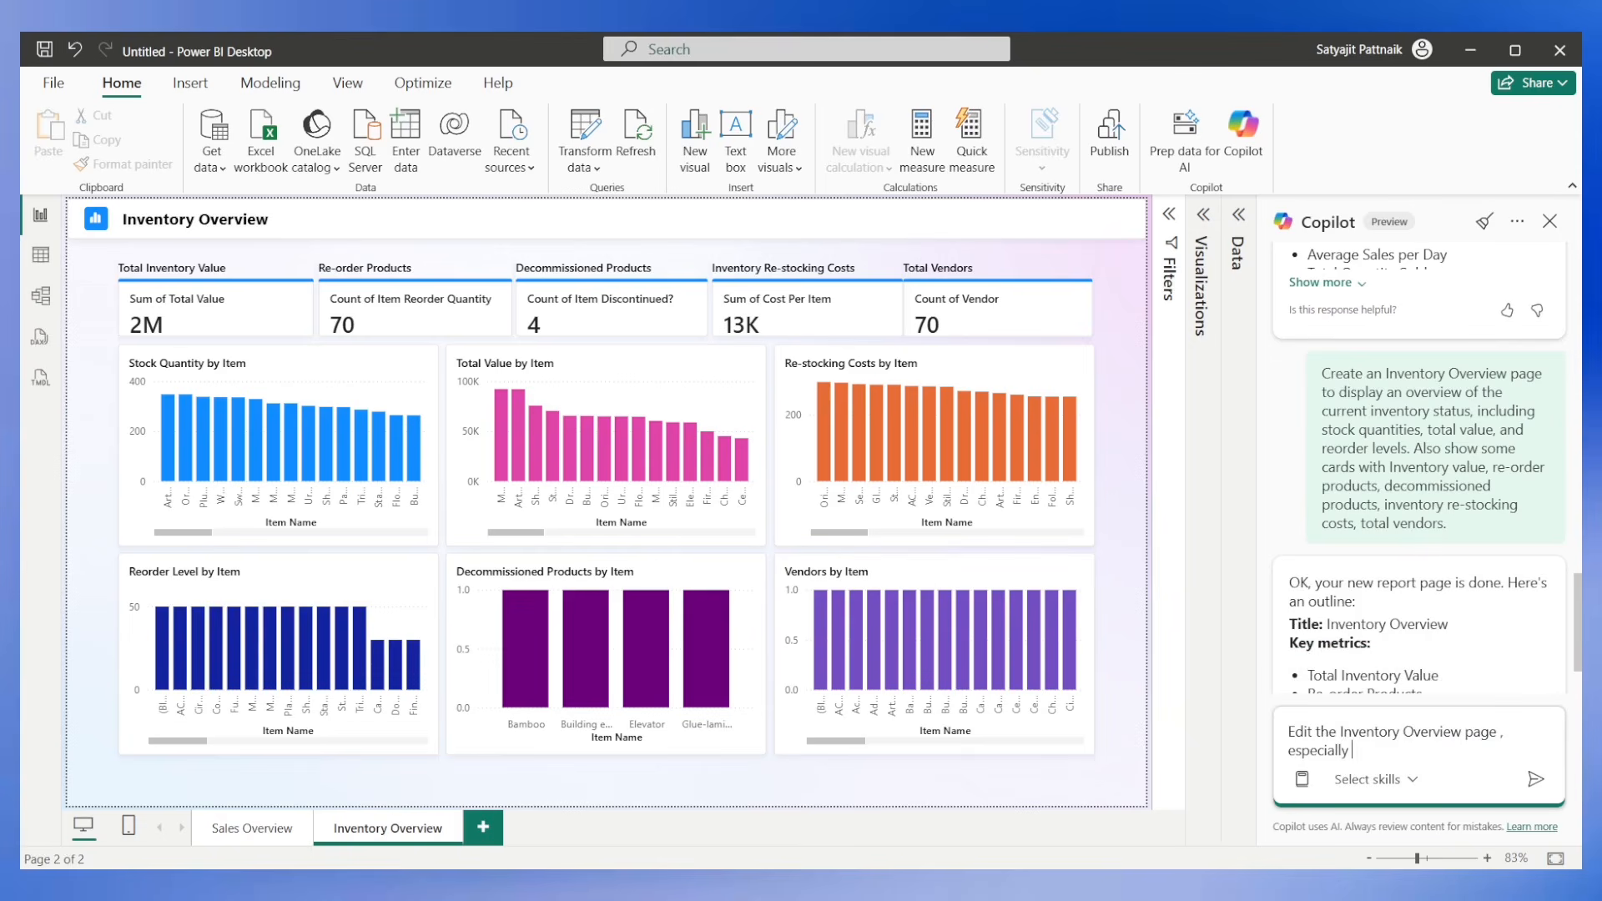
{"action": "type", "text": "the total value by item chart"}
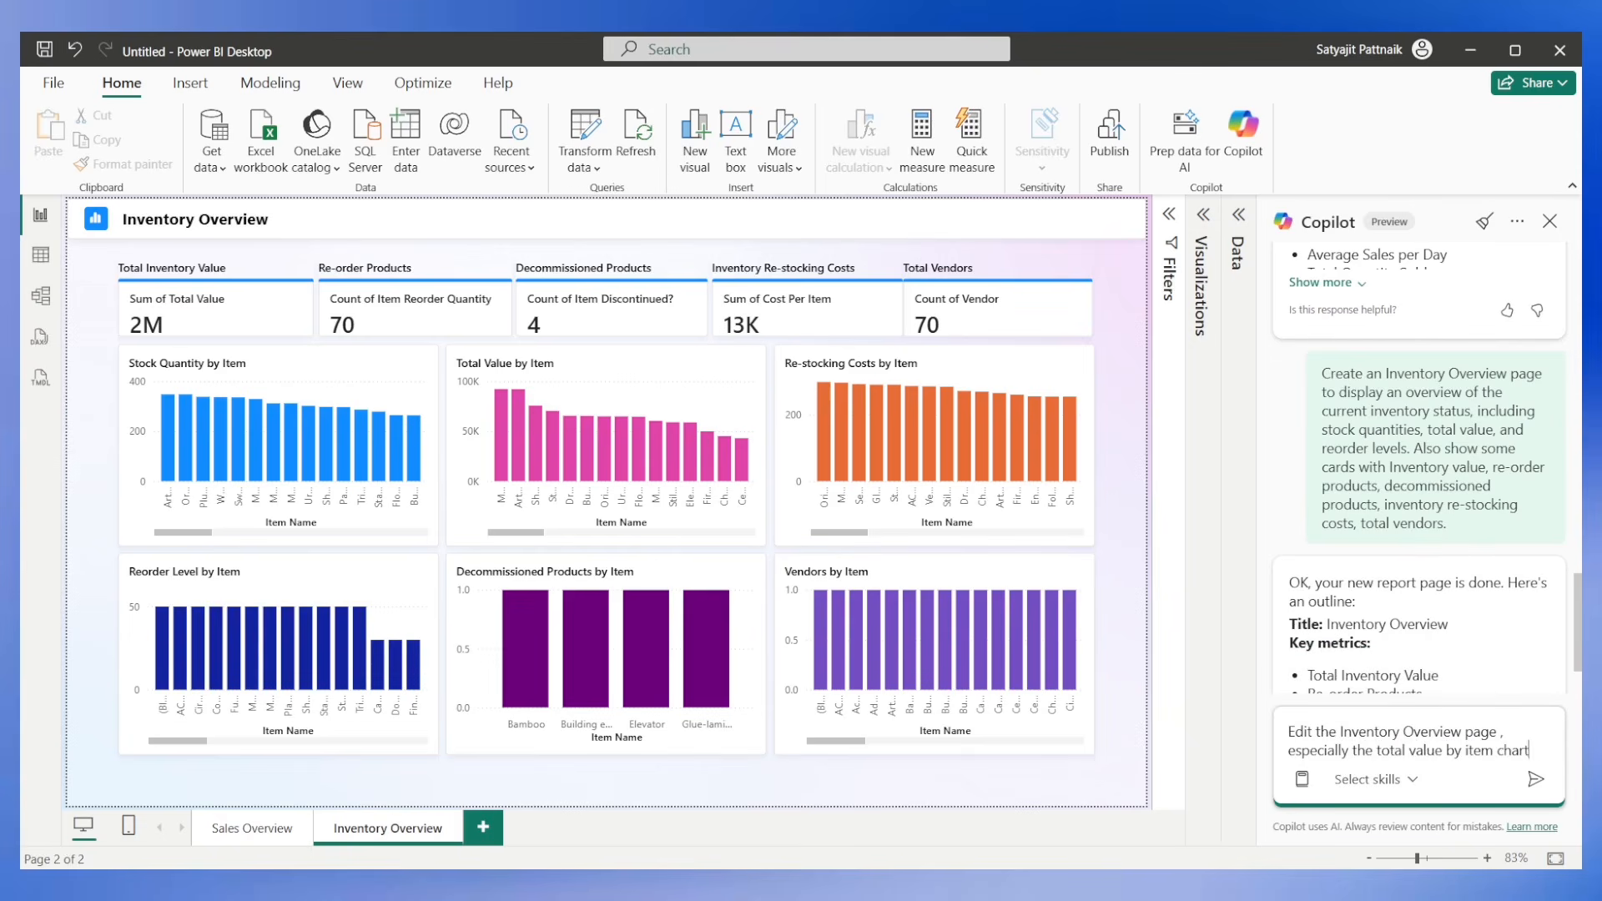
{"action": "type", "text": ", and replace it with"}
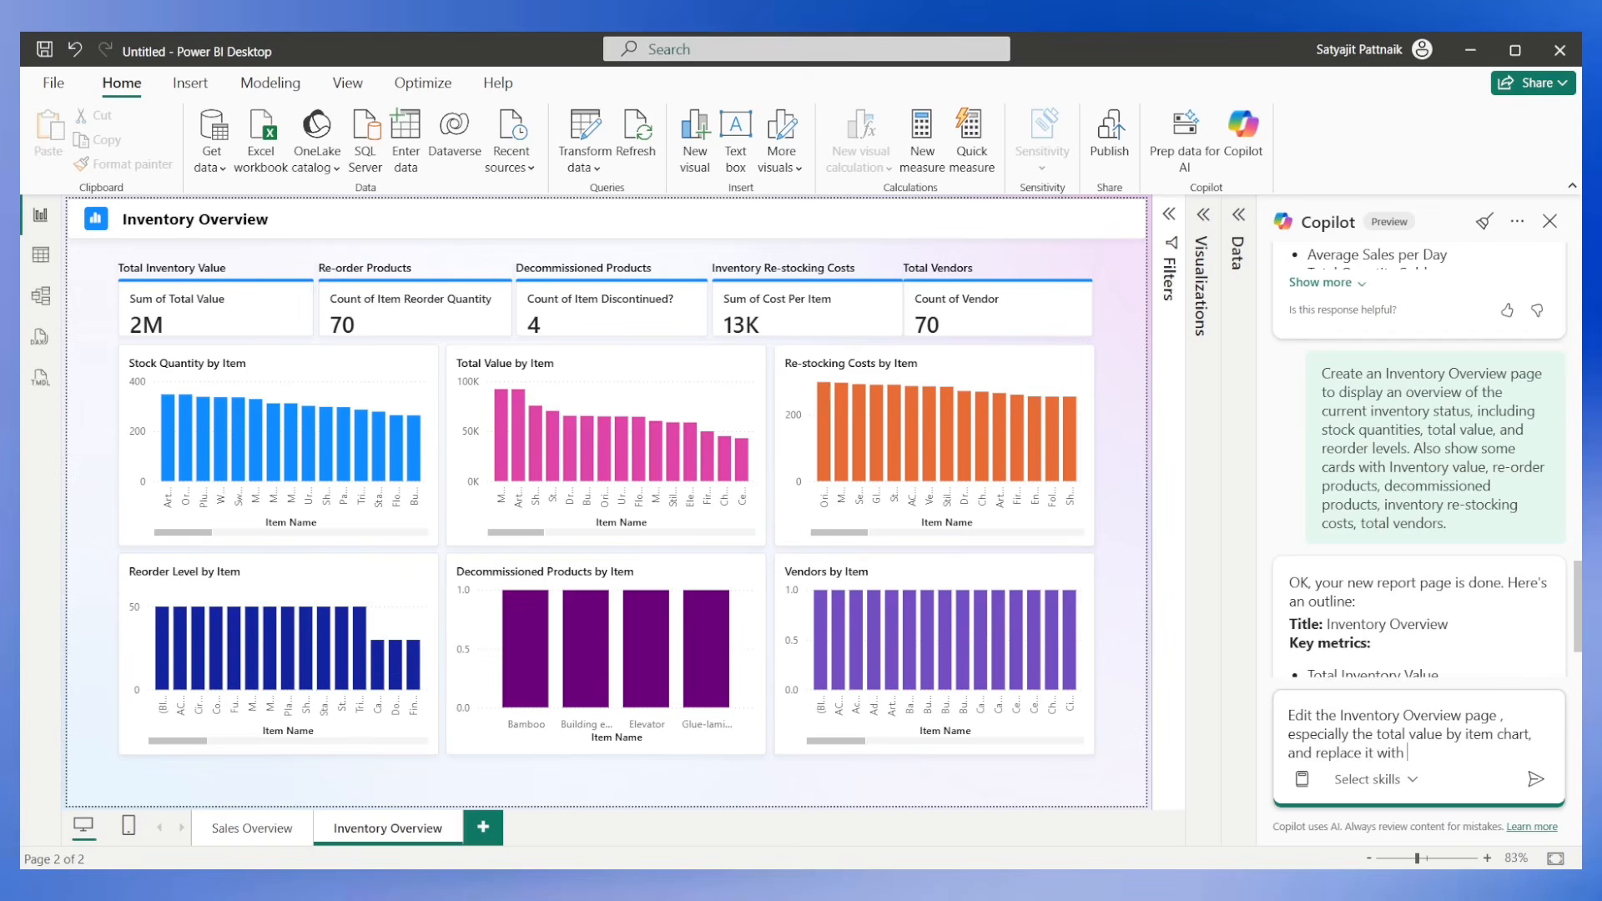
{"action": "type", "text": " inventory value by warehouse and"}
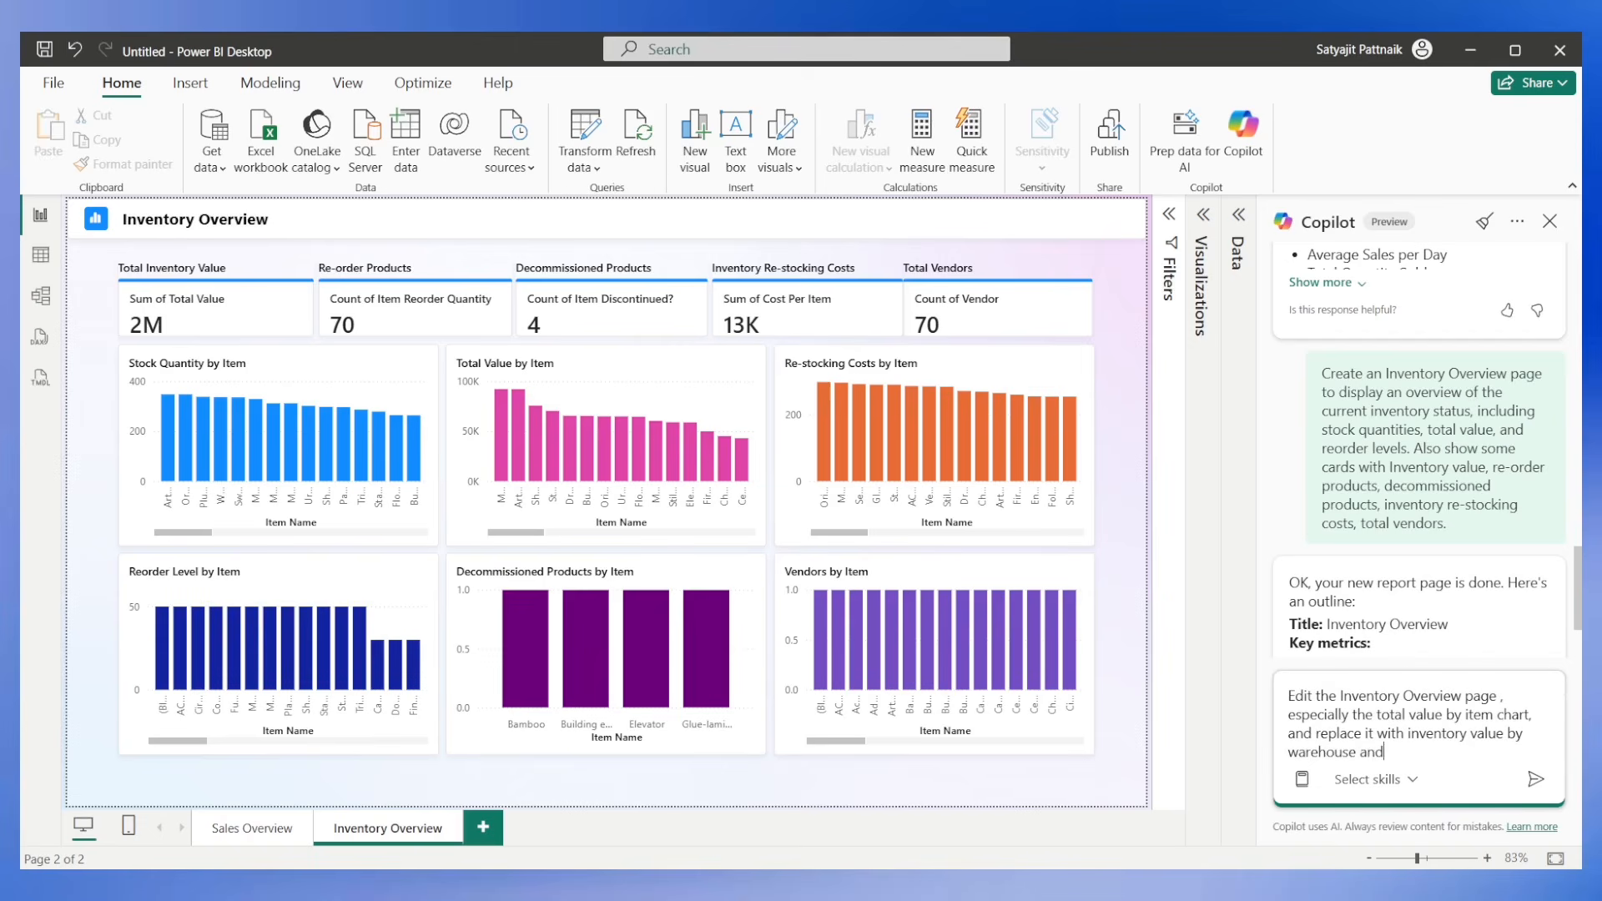
{"action": "type", "text": " make a pie chart of it."}
{"action": "key", "text": "Return"}
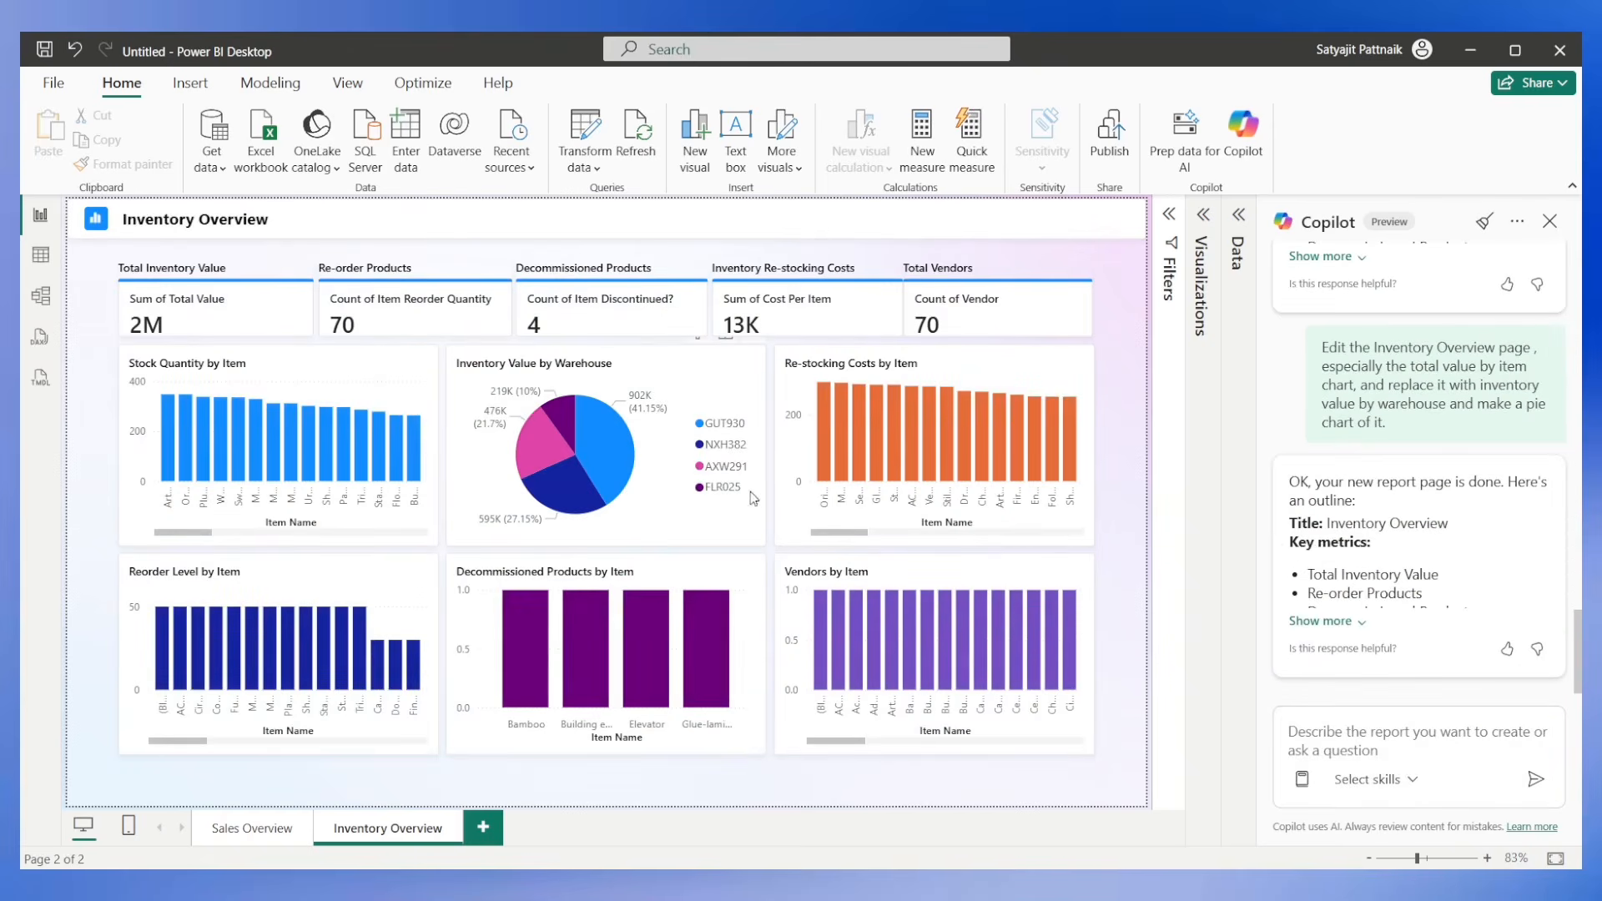
Find the suggested report outline earlier in the Copilot chat and load its Vendor Analysis page prompt for editing.
{"action": "mouse_move", "coordinate": [584, 430]}
{"action": "left_click_drag", "start_coordinate": [1324, 348], "coordinate": [1408, 434]}
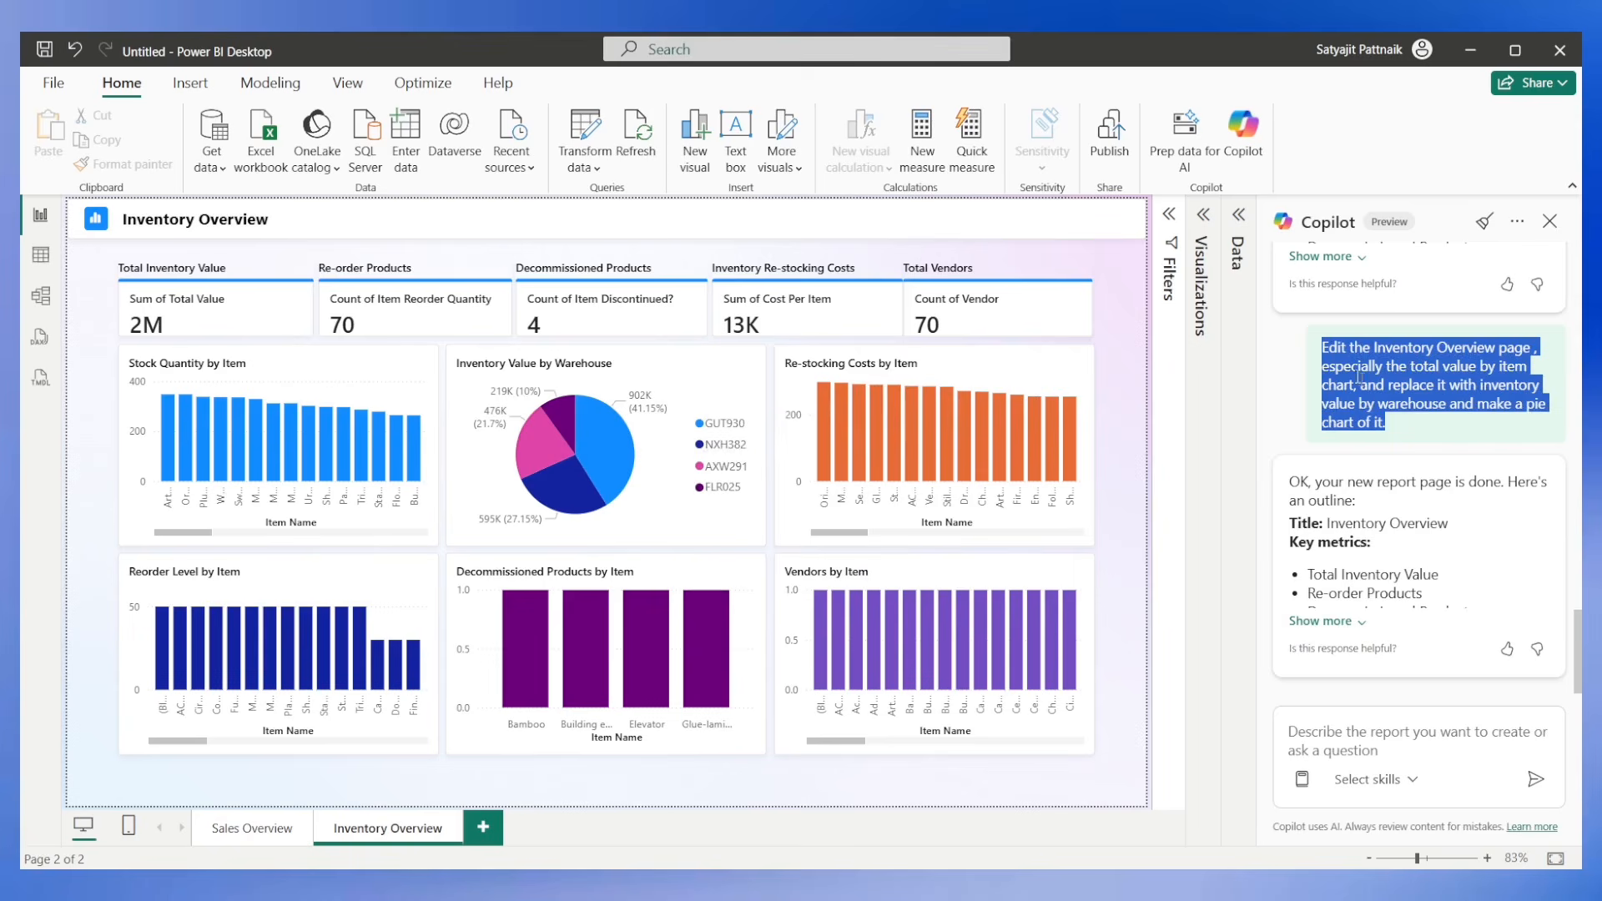
{"action": "scroll", "coordinate": [1325, 391], "scroll_direction": "up", "scroll_amount": 10}
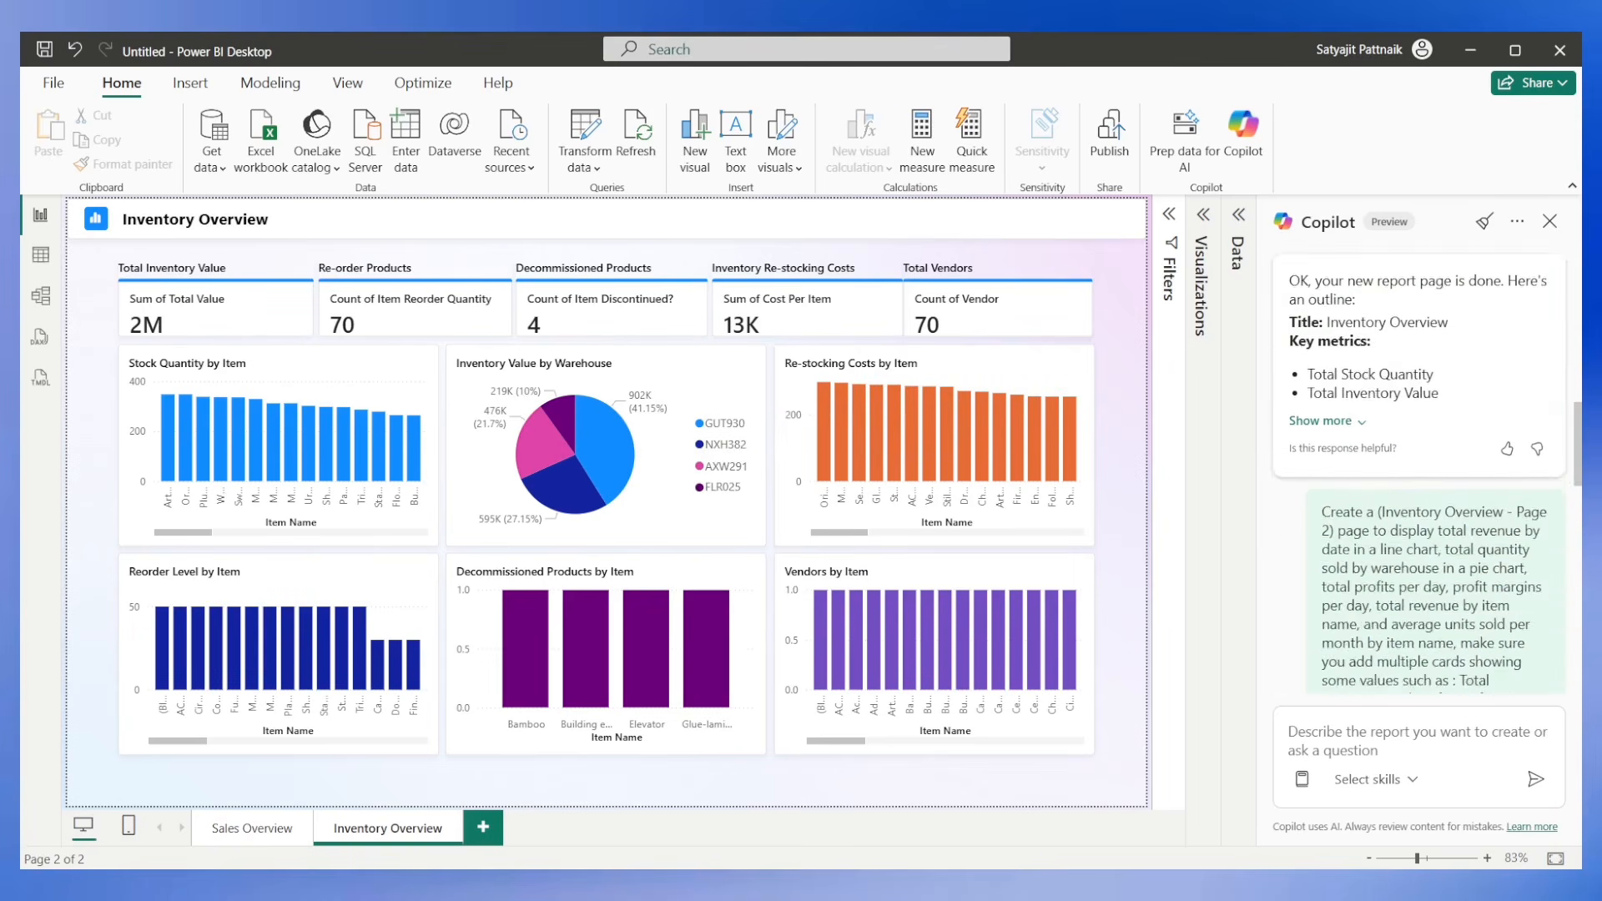
{"action": "scroll", "coordinate": [1418, 467], "scroll_direction": "up", "scroll_amount": 4}
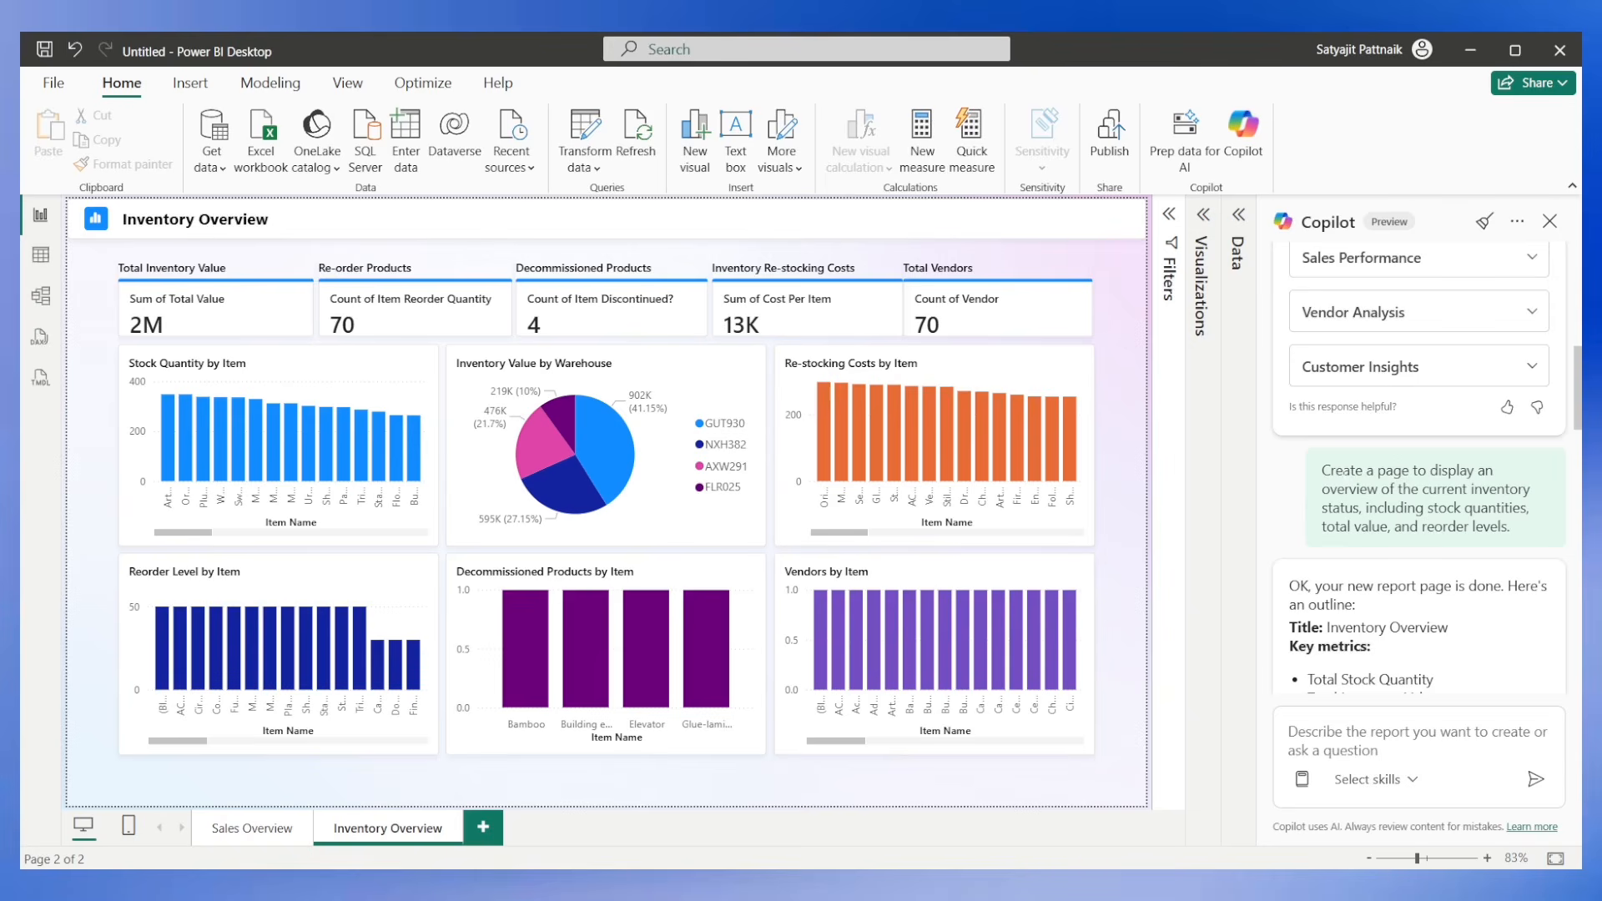
{"action": "scroll", "coordinate": [1290, 406], "scroll_direction": "down", "scroll_amount": 1}
{"action": "scroll", "coordinate": [1291, 406], "scroll_direction": "up", "scroll_amount": 4}
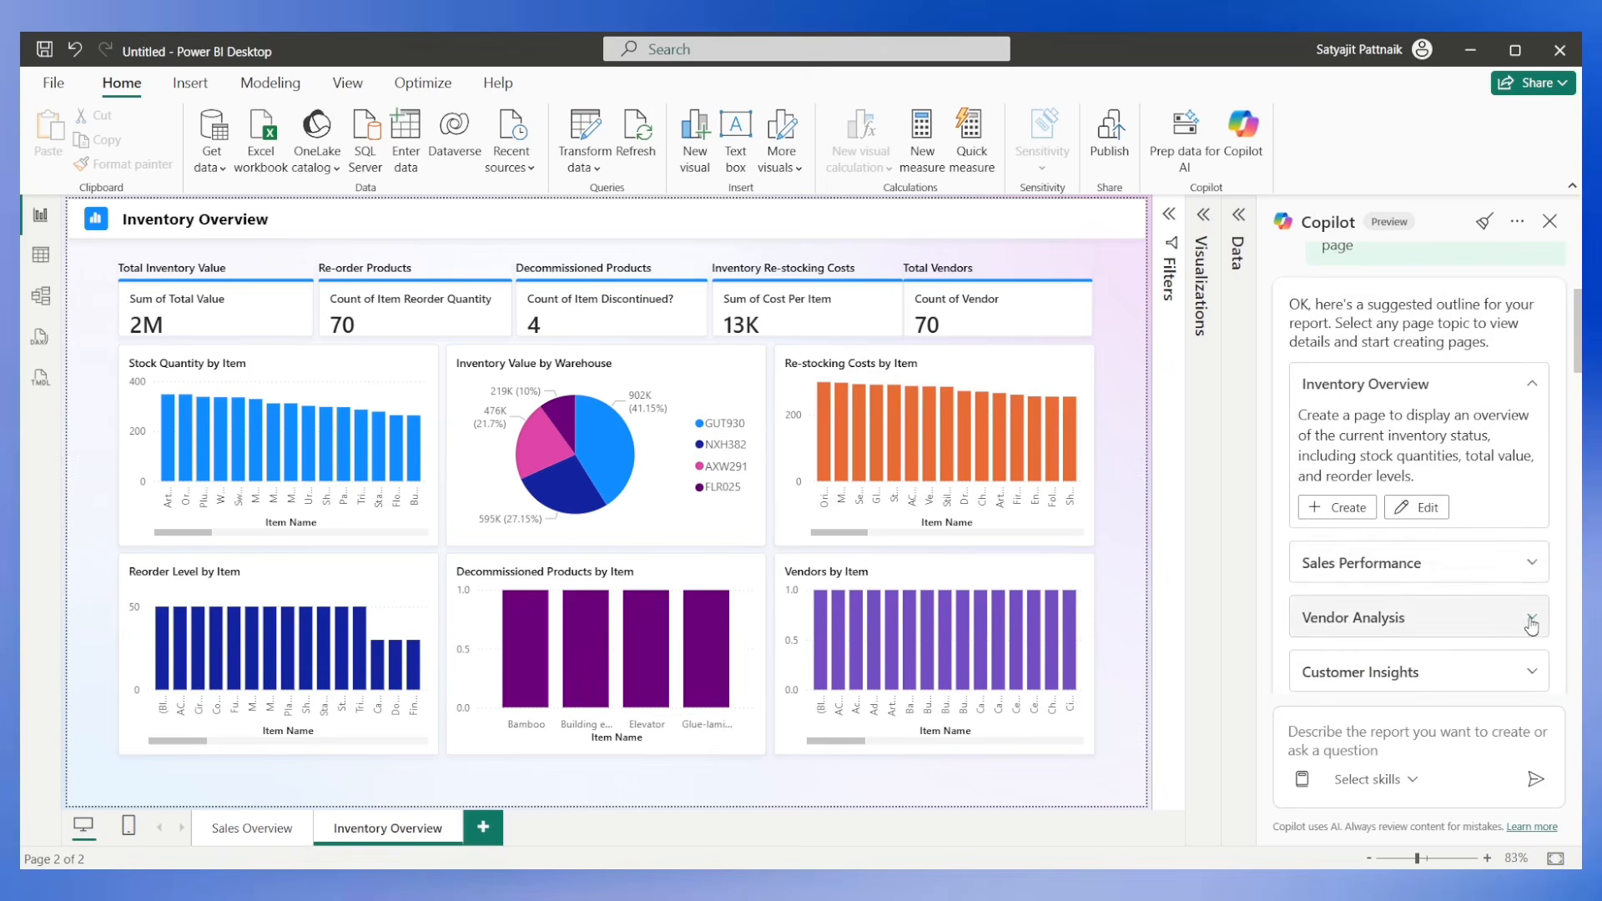
{"action": "left_click", "coordinate": [1531, 619]}
{"action": "scroll", "coordinate": [1413, 545], "scroll_direction": "down", "scroll_amount": 4}
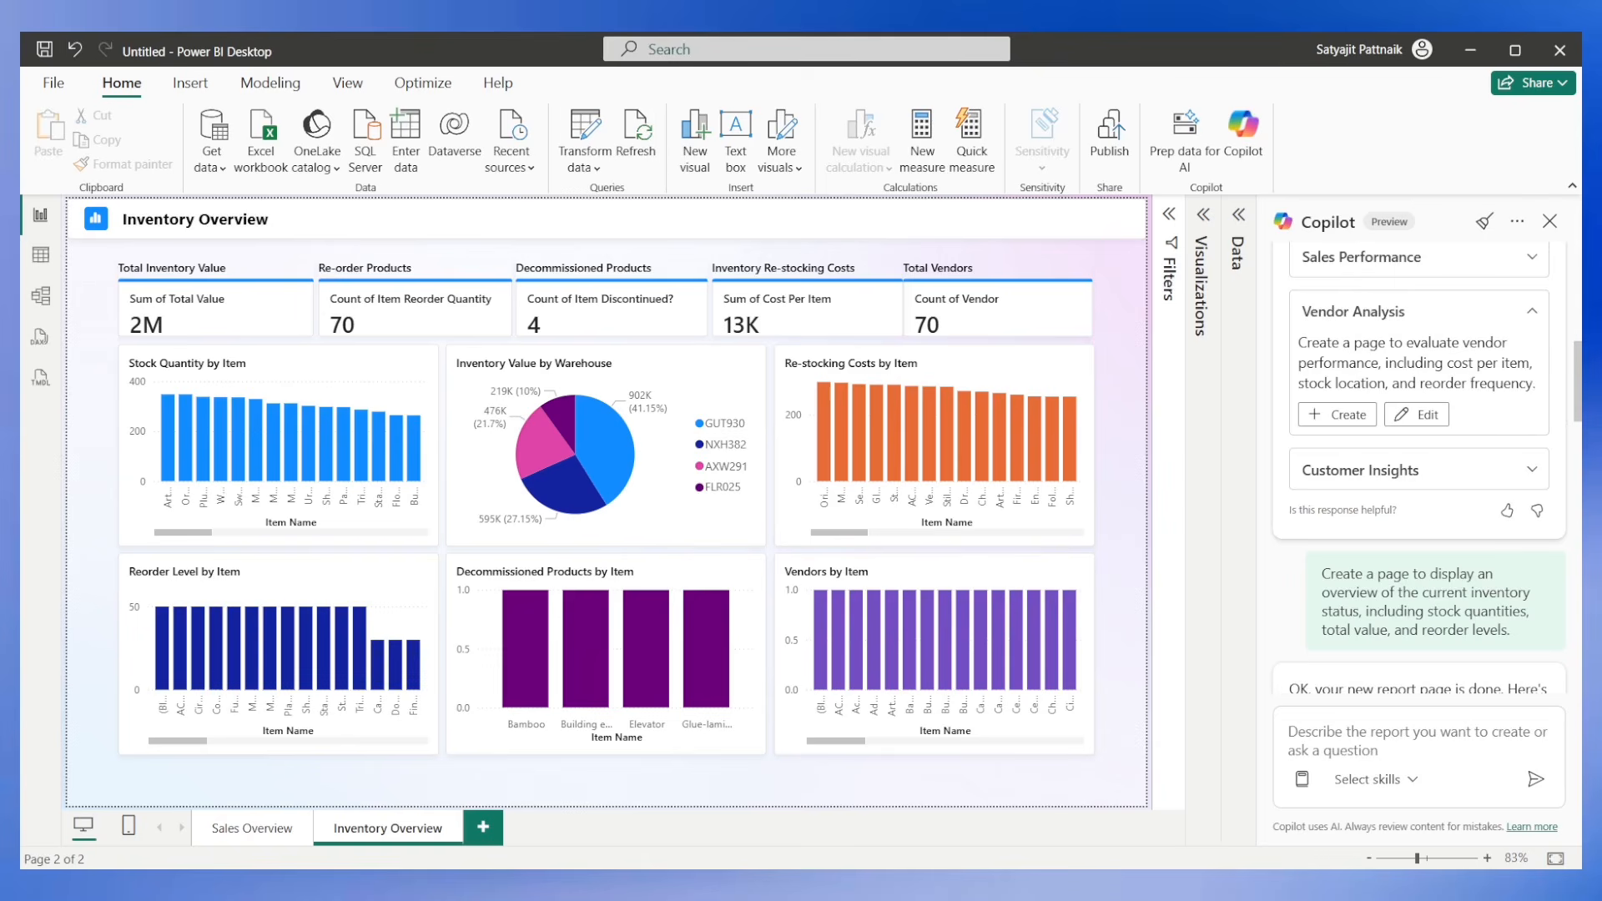
{"action": "left_click", "coordinate": [1418, 415]}
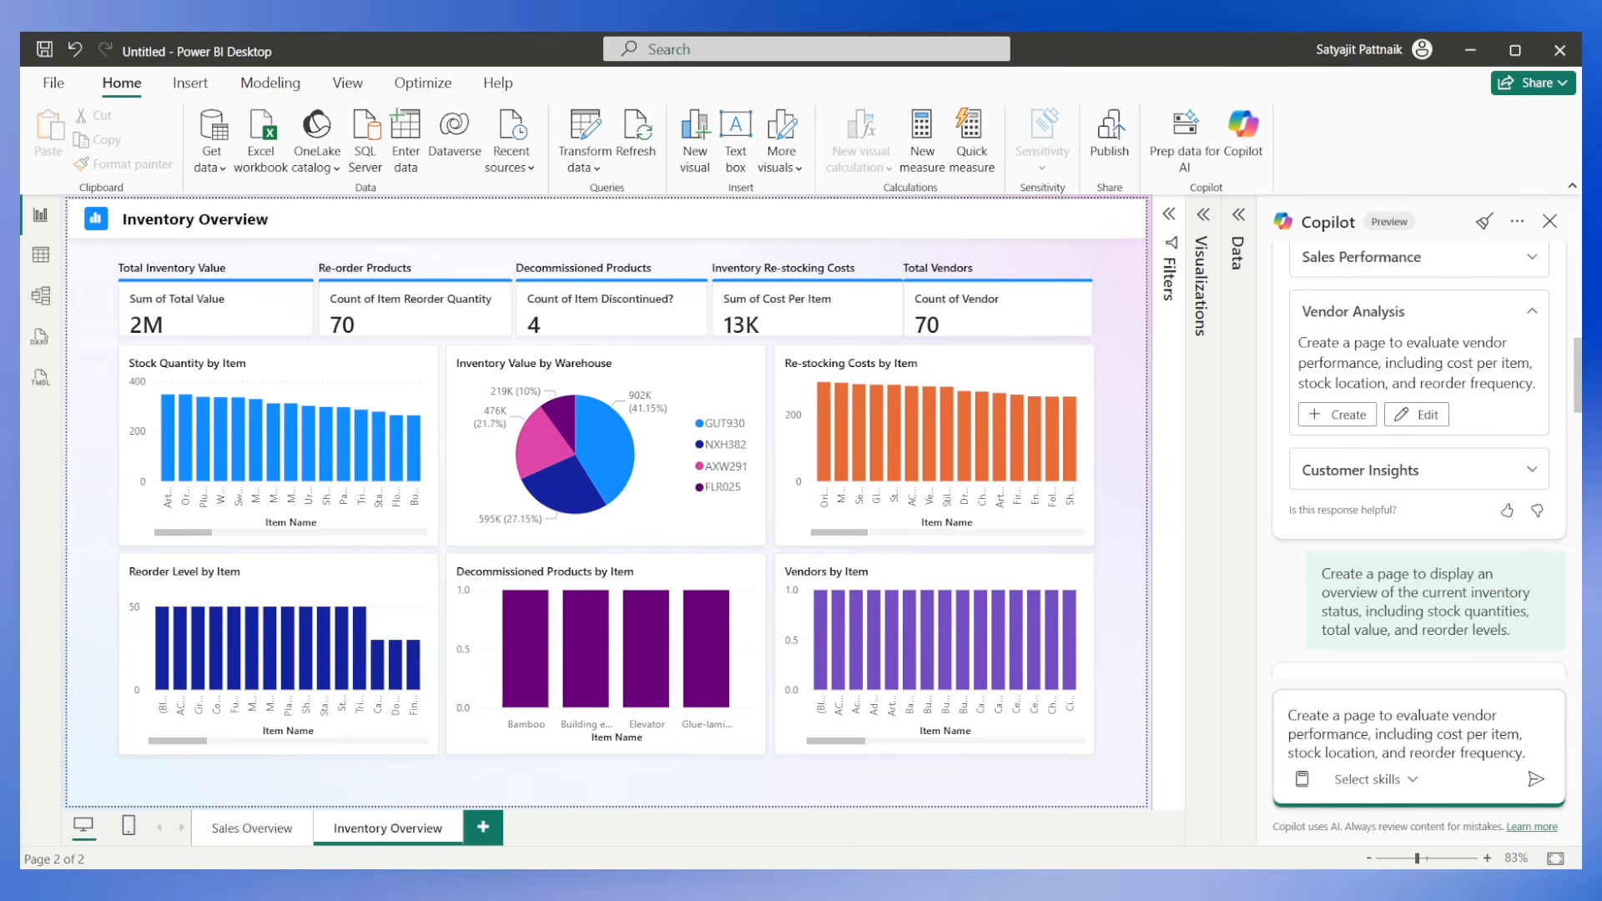
Append "Add a slicer for Vendor on left side of the page." to the vendor prompt and submit it.
{"action": "type", "text": "Add a "}
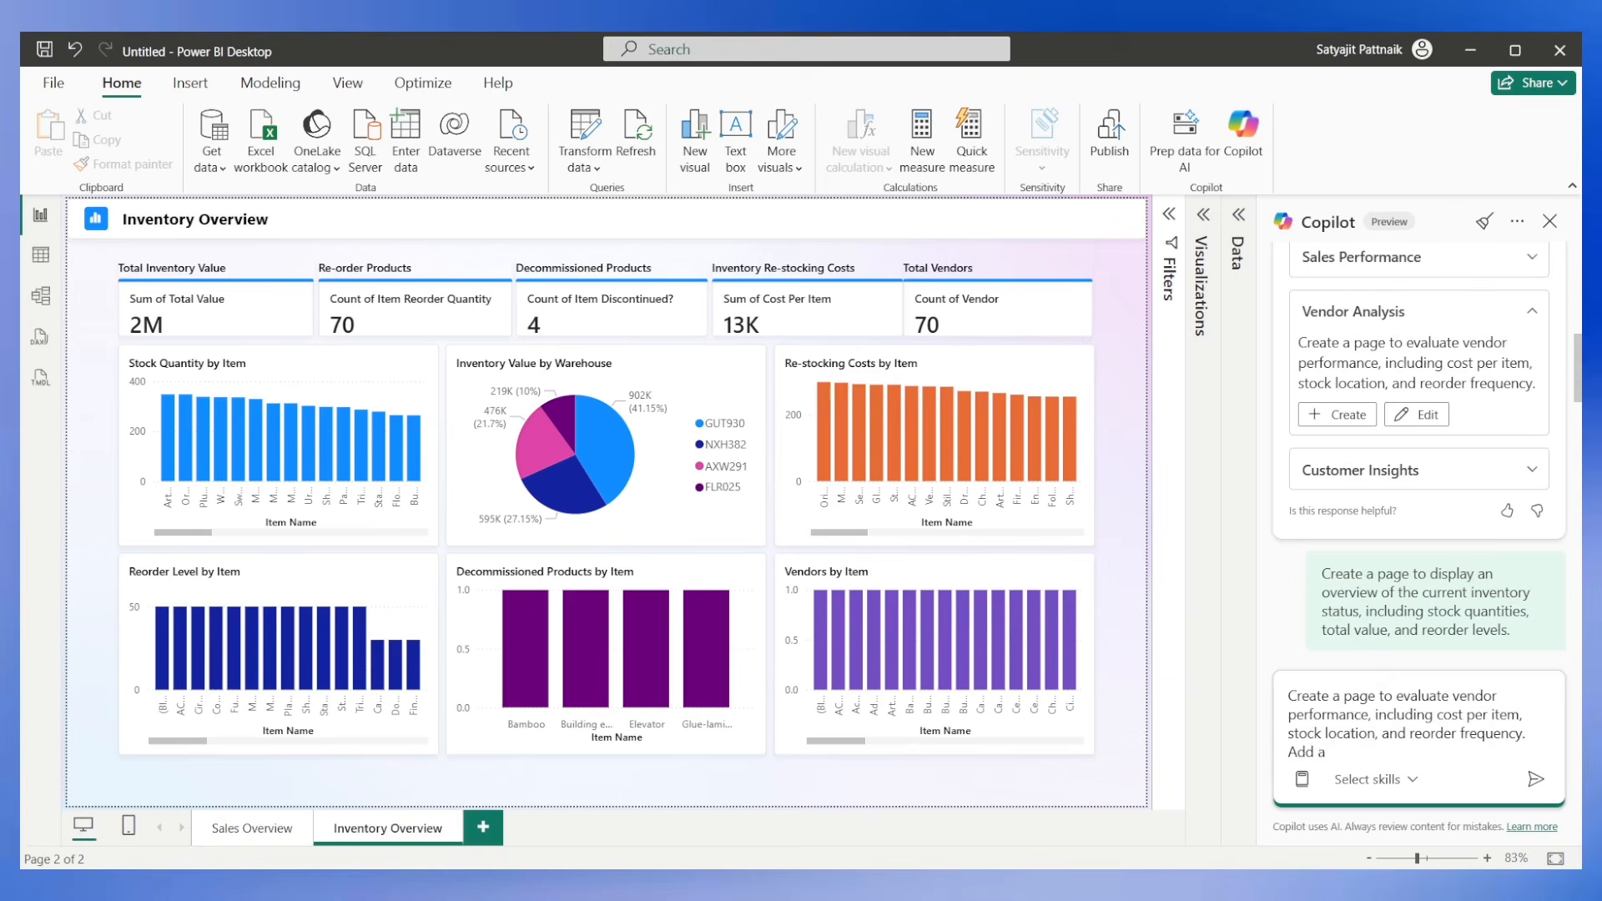
{"action": "type", "text": "slicer for Vendo"}
{"action": "key", "text": "ctrl+BackSpace"}
{"action": "type", "text": "Vendor on left side of"}
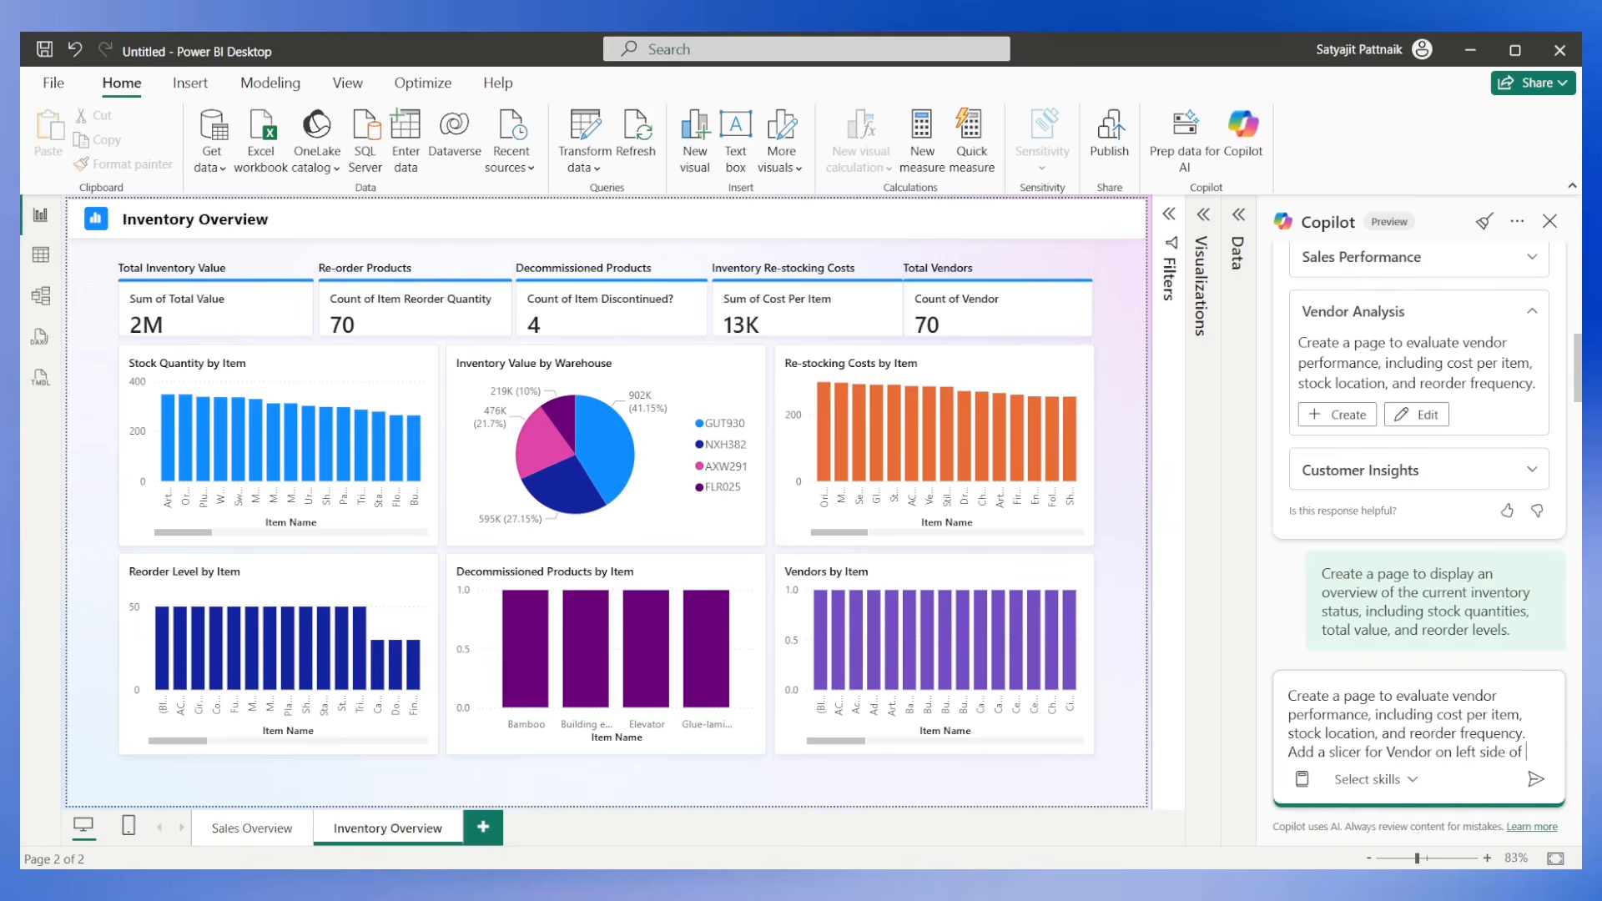
{"action": "type", "text": " the page."}
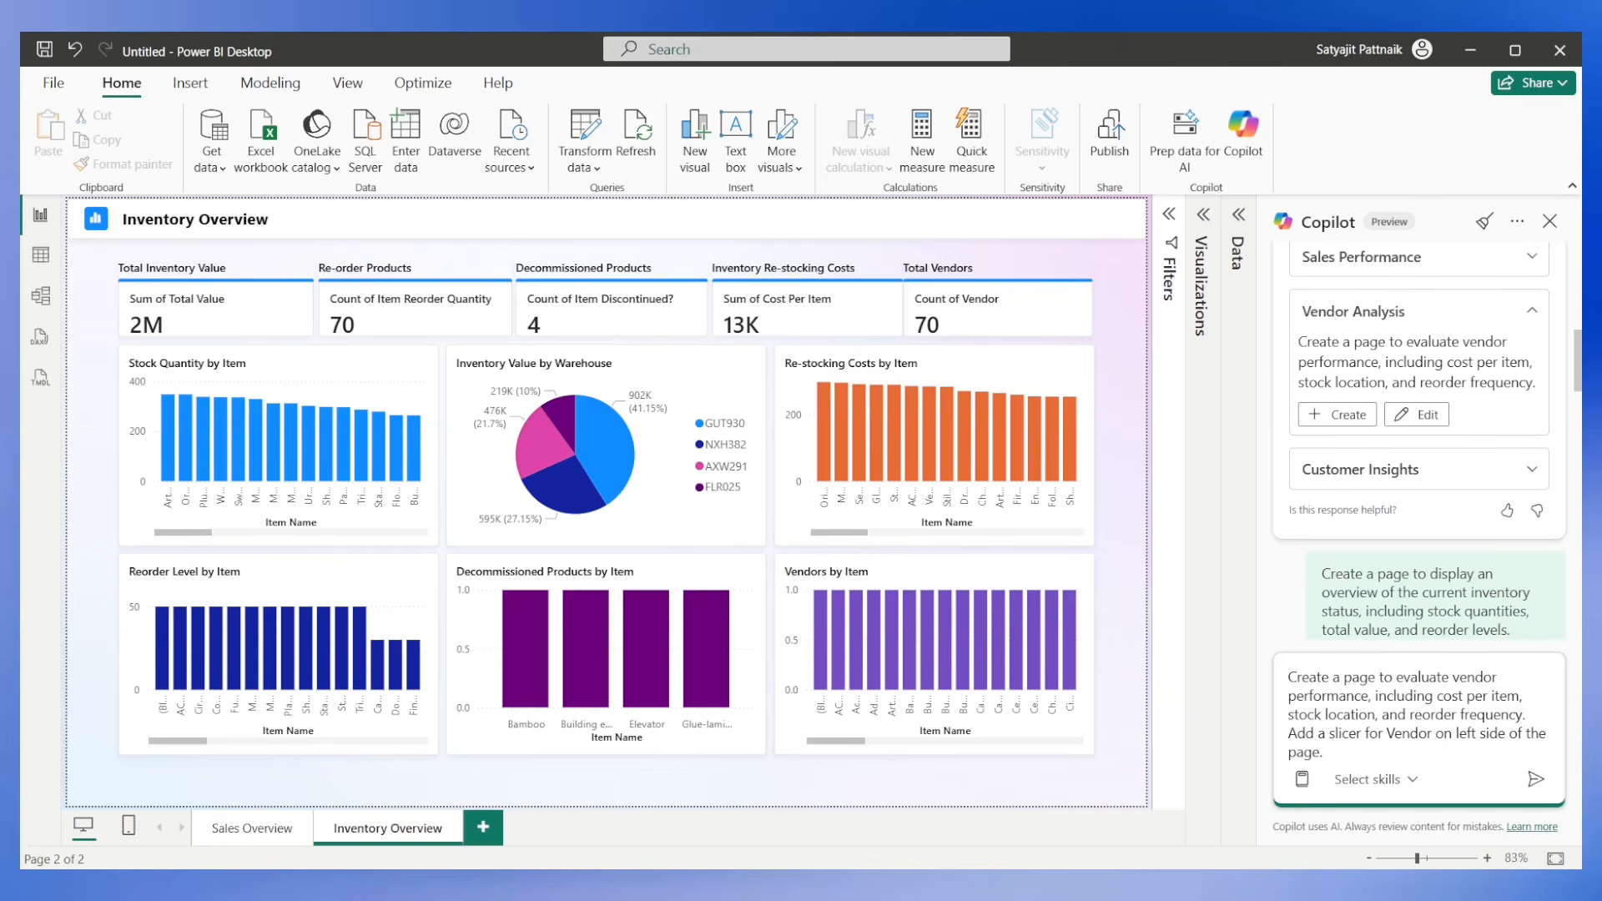
{"action": "left_click", "coordinate": [1536, 778]}
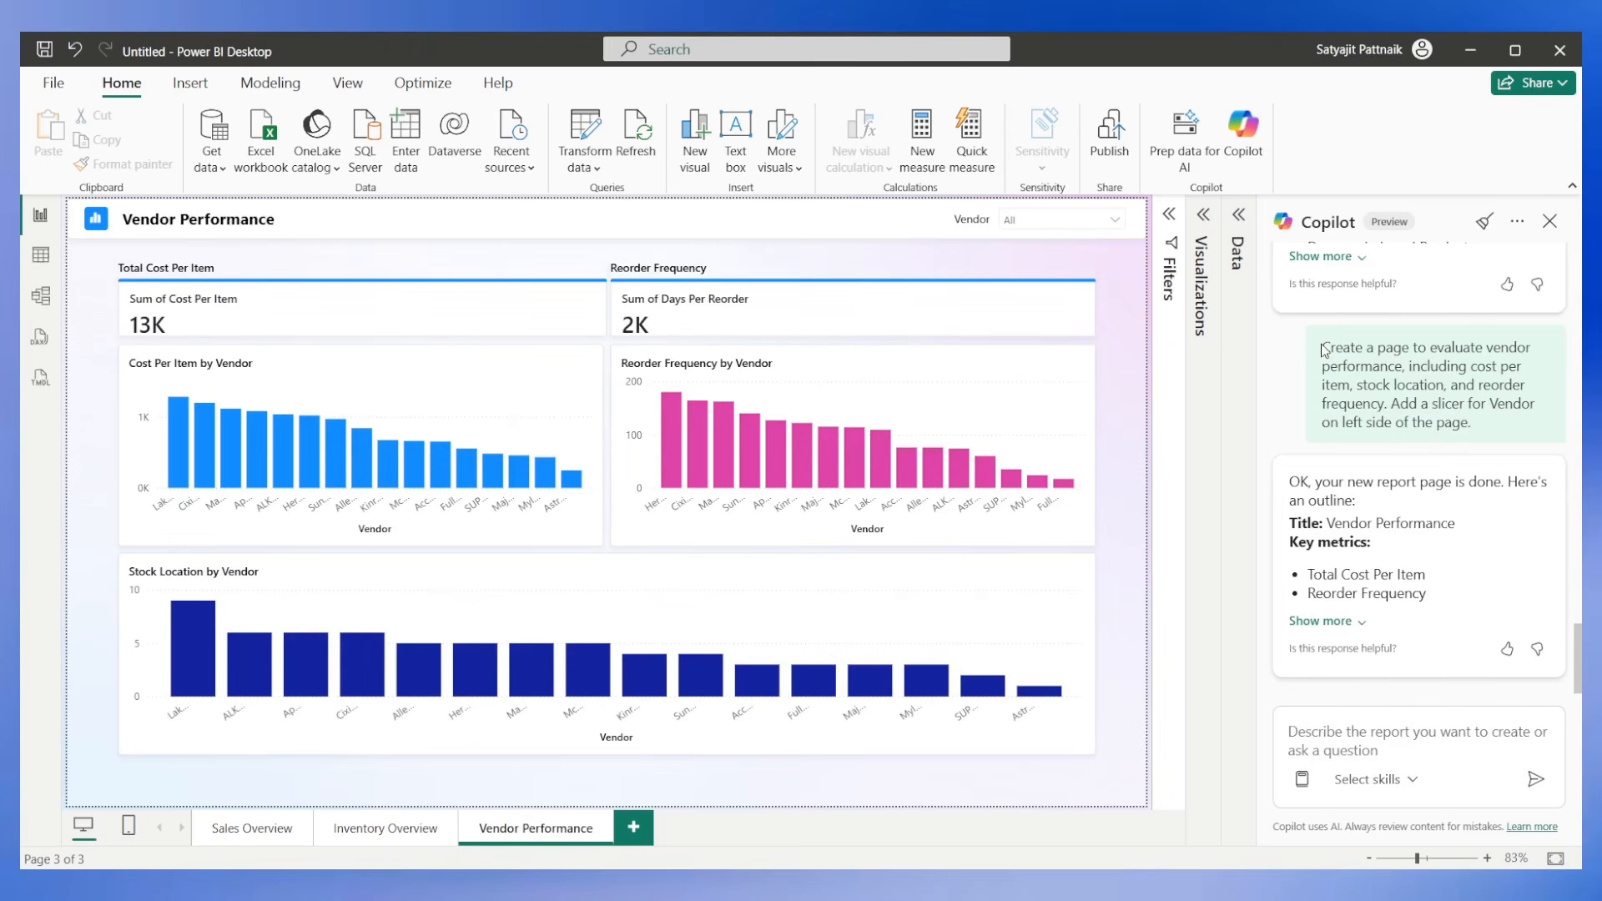
Copy the submitted prompt, reword it to "Edit the Vendor Performance page add a slicer for Vendor on left side of the page." and submit it.
{"action": "left_click_drag", "start_coordinate": [1321, 345], "coordinate": [1484, 430]}
{"action": "key", "text": "ctrl+c"}
{"action": "left_click", "coordinate": [1372, 732]}
{"action": "key", "text": "ctrl+v"}
{"action": "left_click_drag", "start_coordinate": [1337, 678], "coordinate": [1259, 675]}
{"action": "type", "text": "Edit the "}
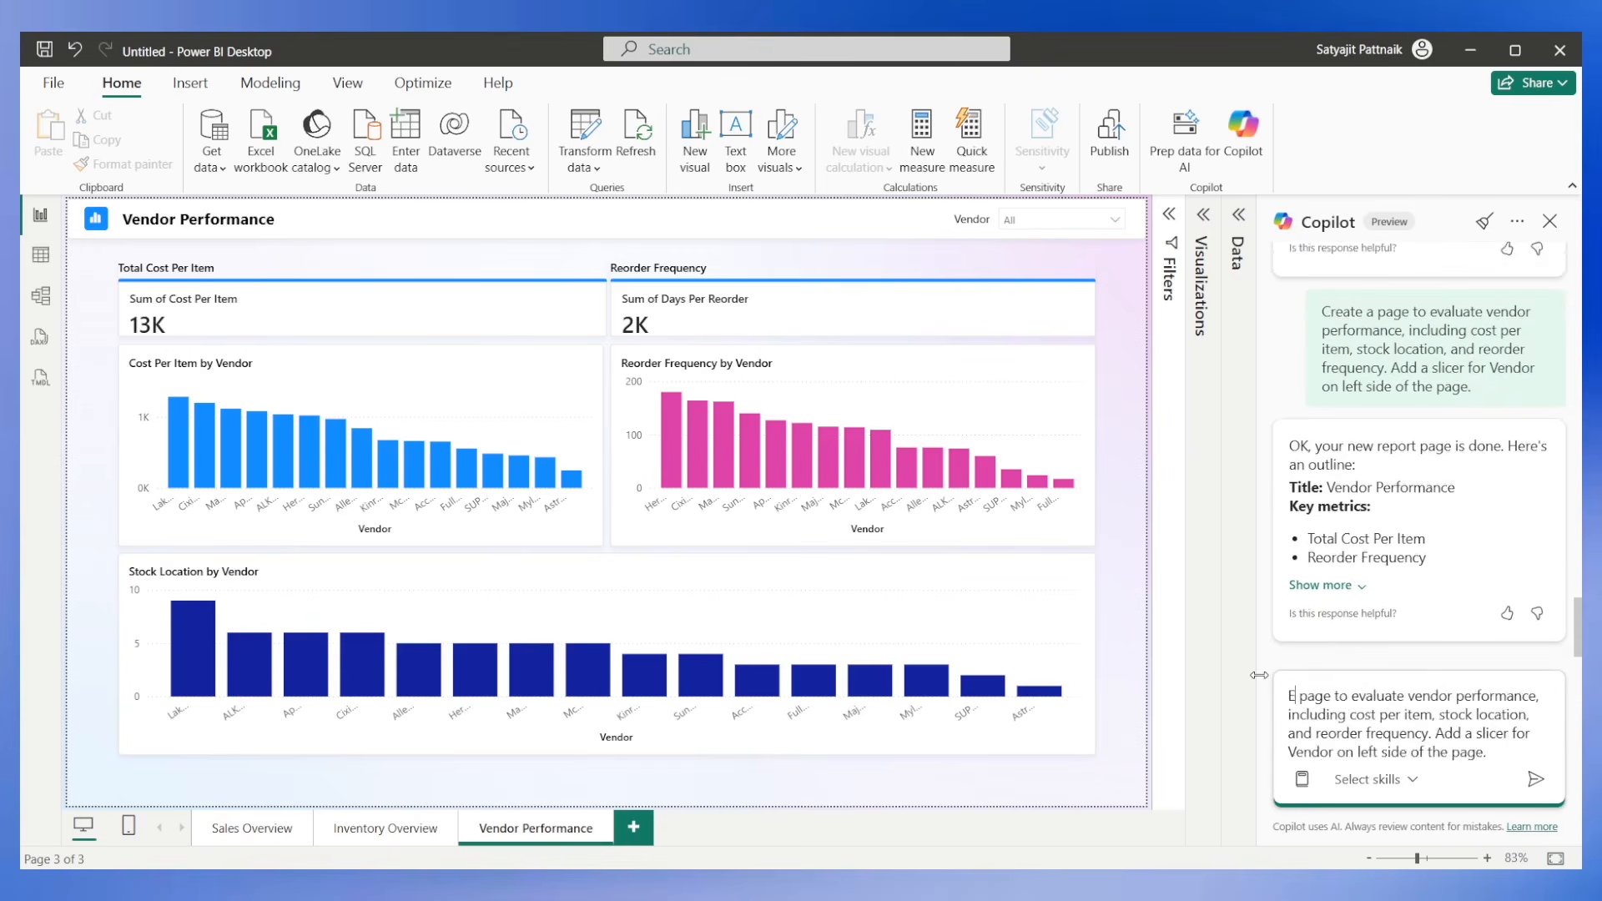
{"action": "type", "text": "Vendor Performa"}
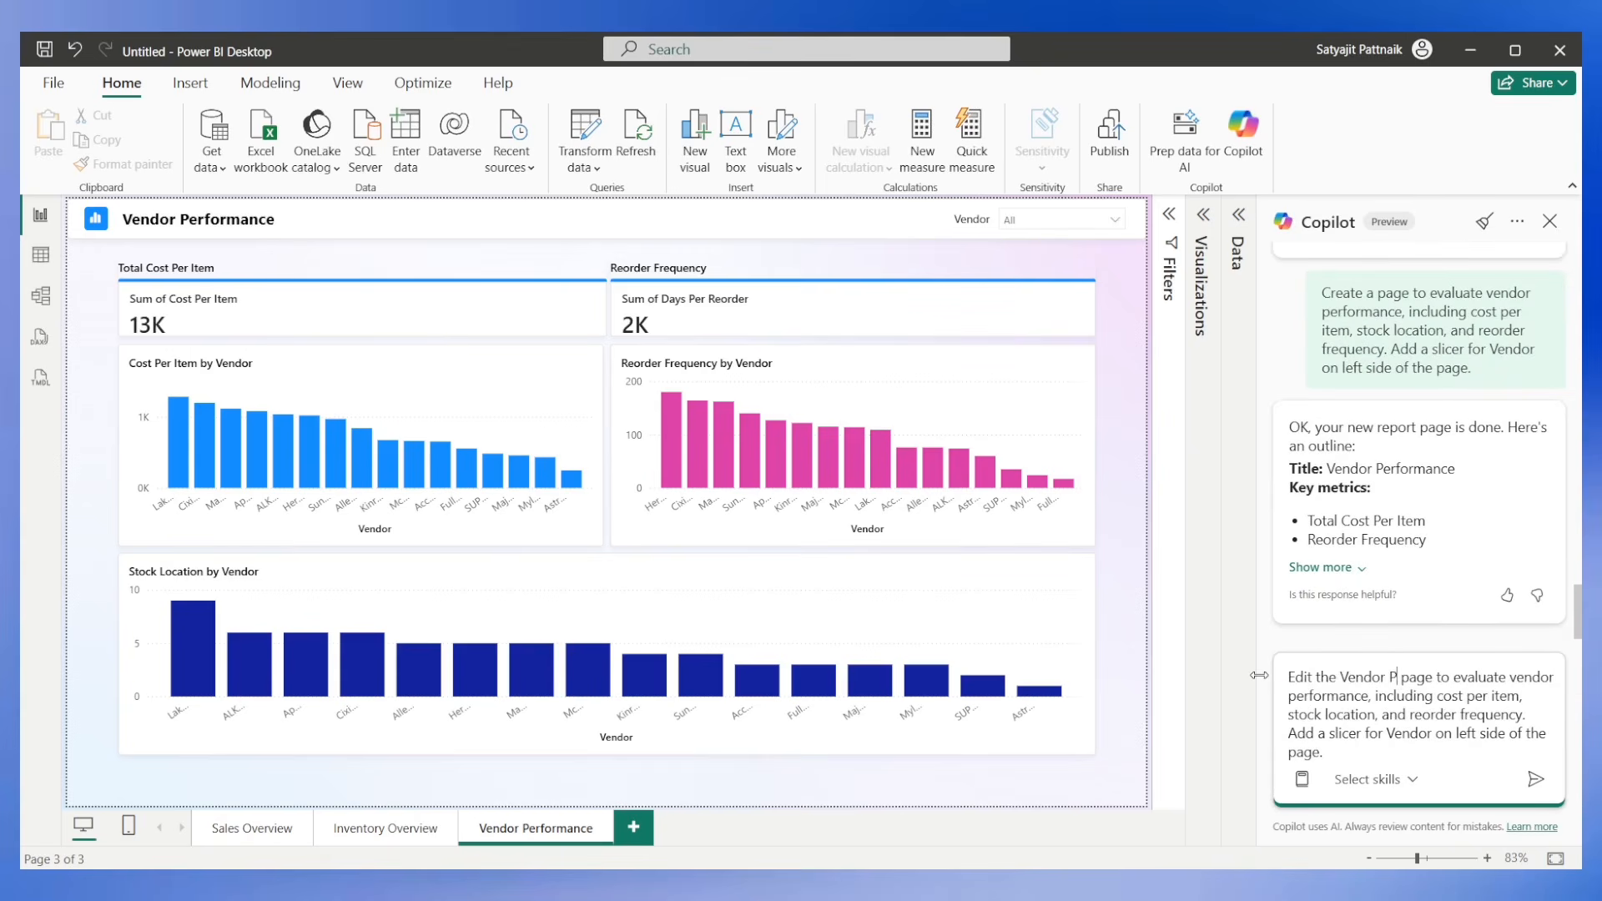
{"action": "type", "text": "nce"}
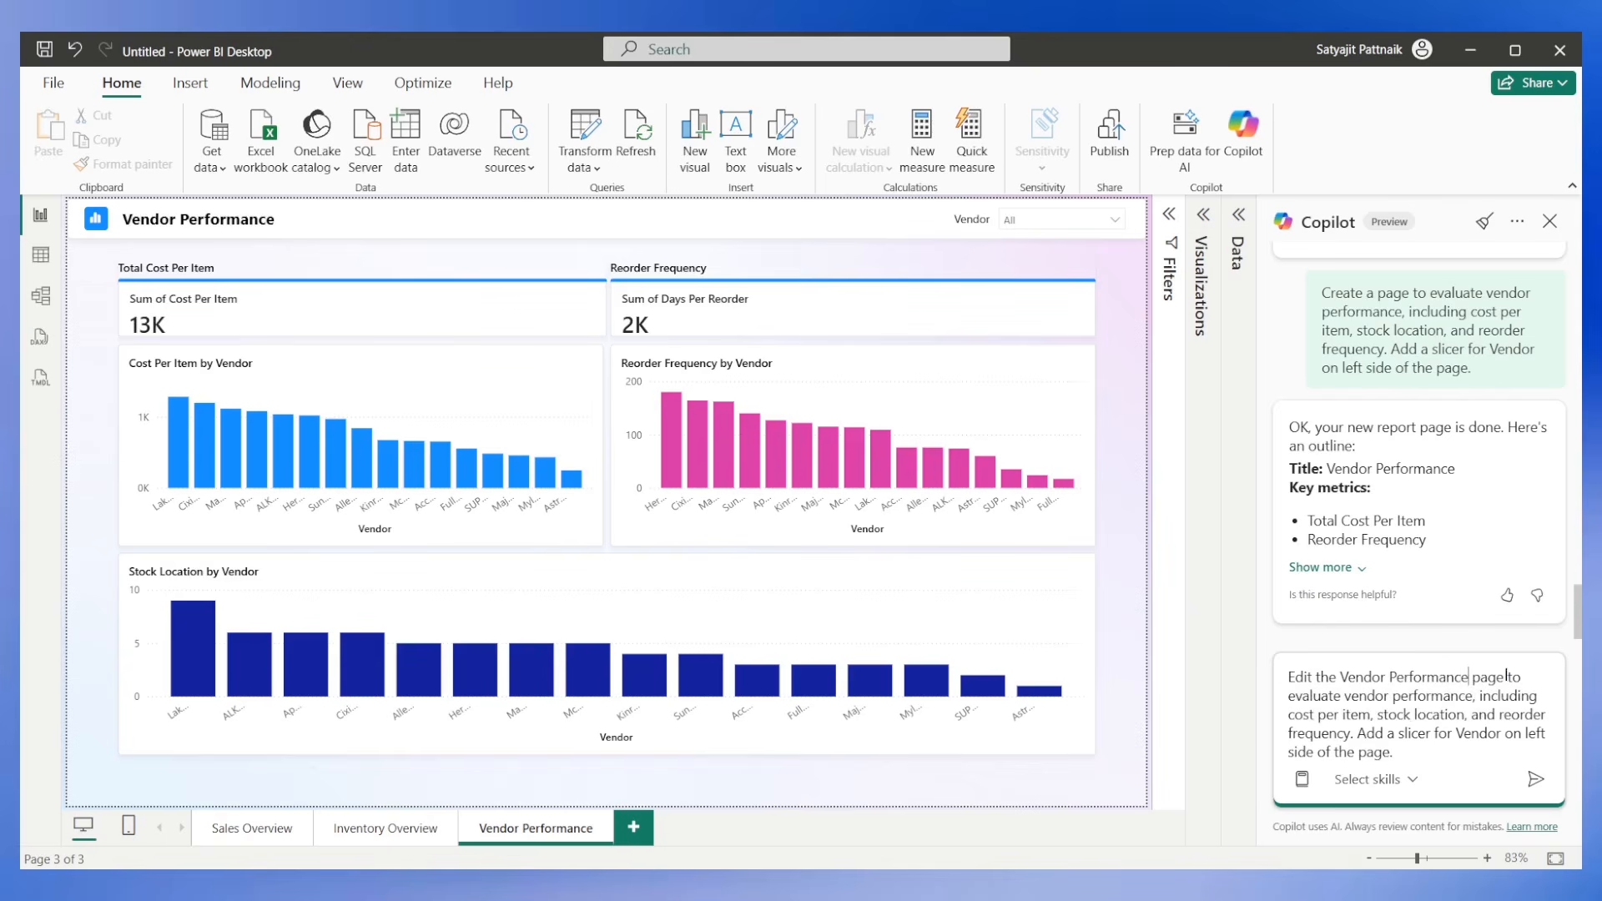
{"action": "left_click_drag", "start_coordinate": [1507, 676], "coordinate": [1375, 734]}
{"action": "type", "text": "ance page add"}
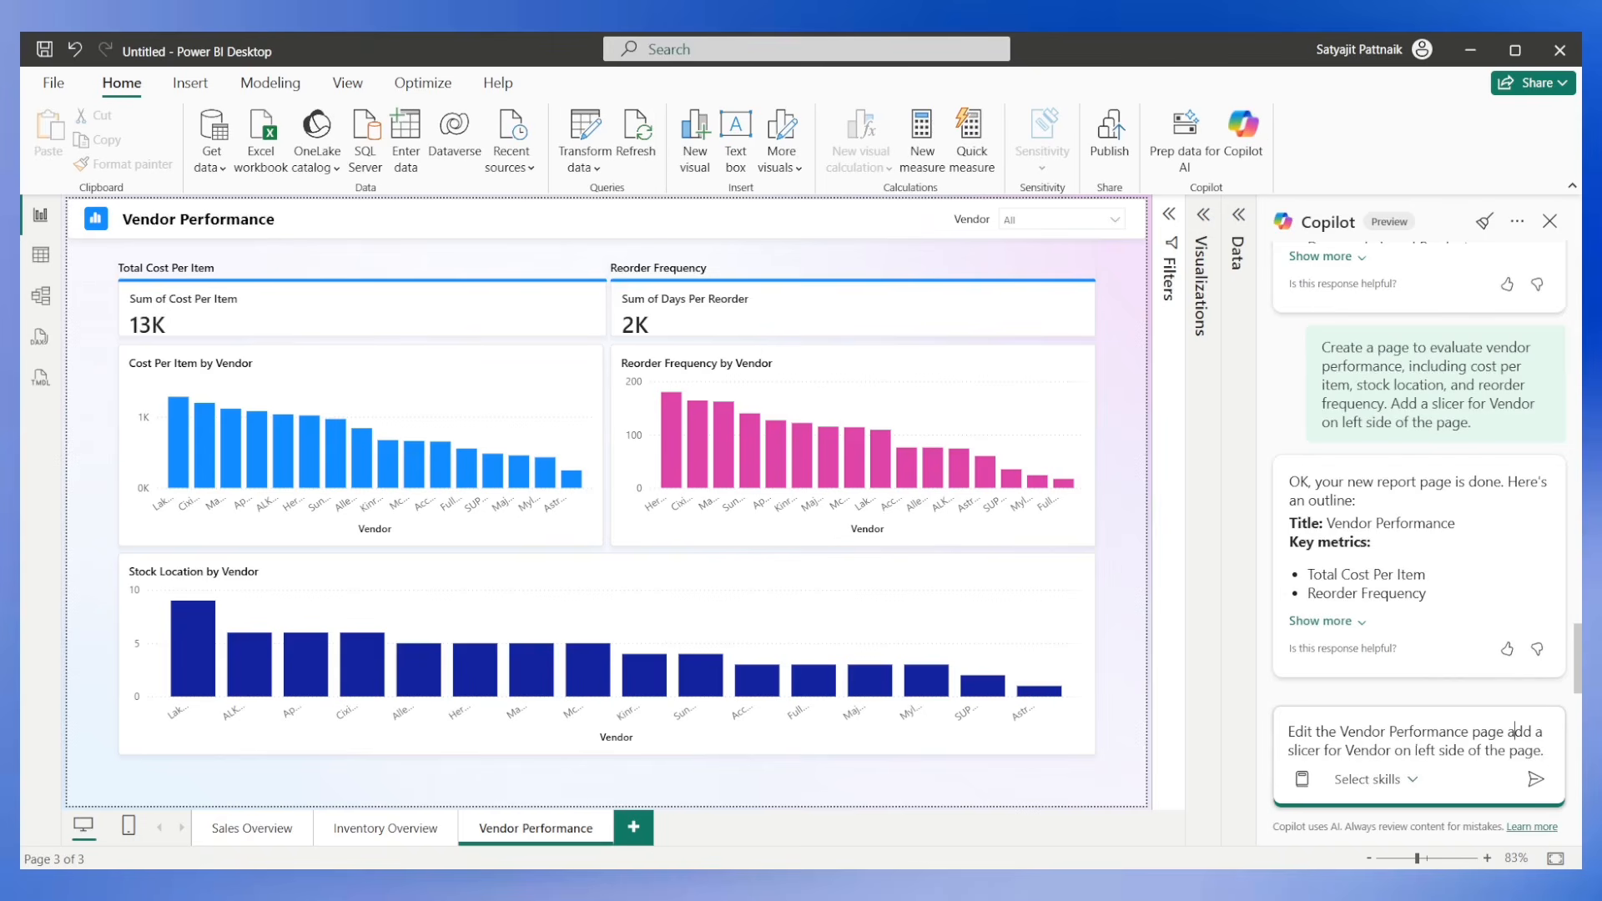
{"action": "left_click", "coordinate": [1535, 778]}
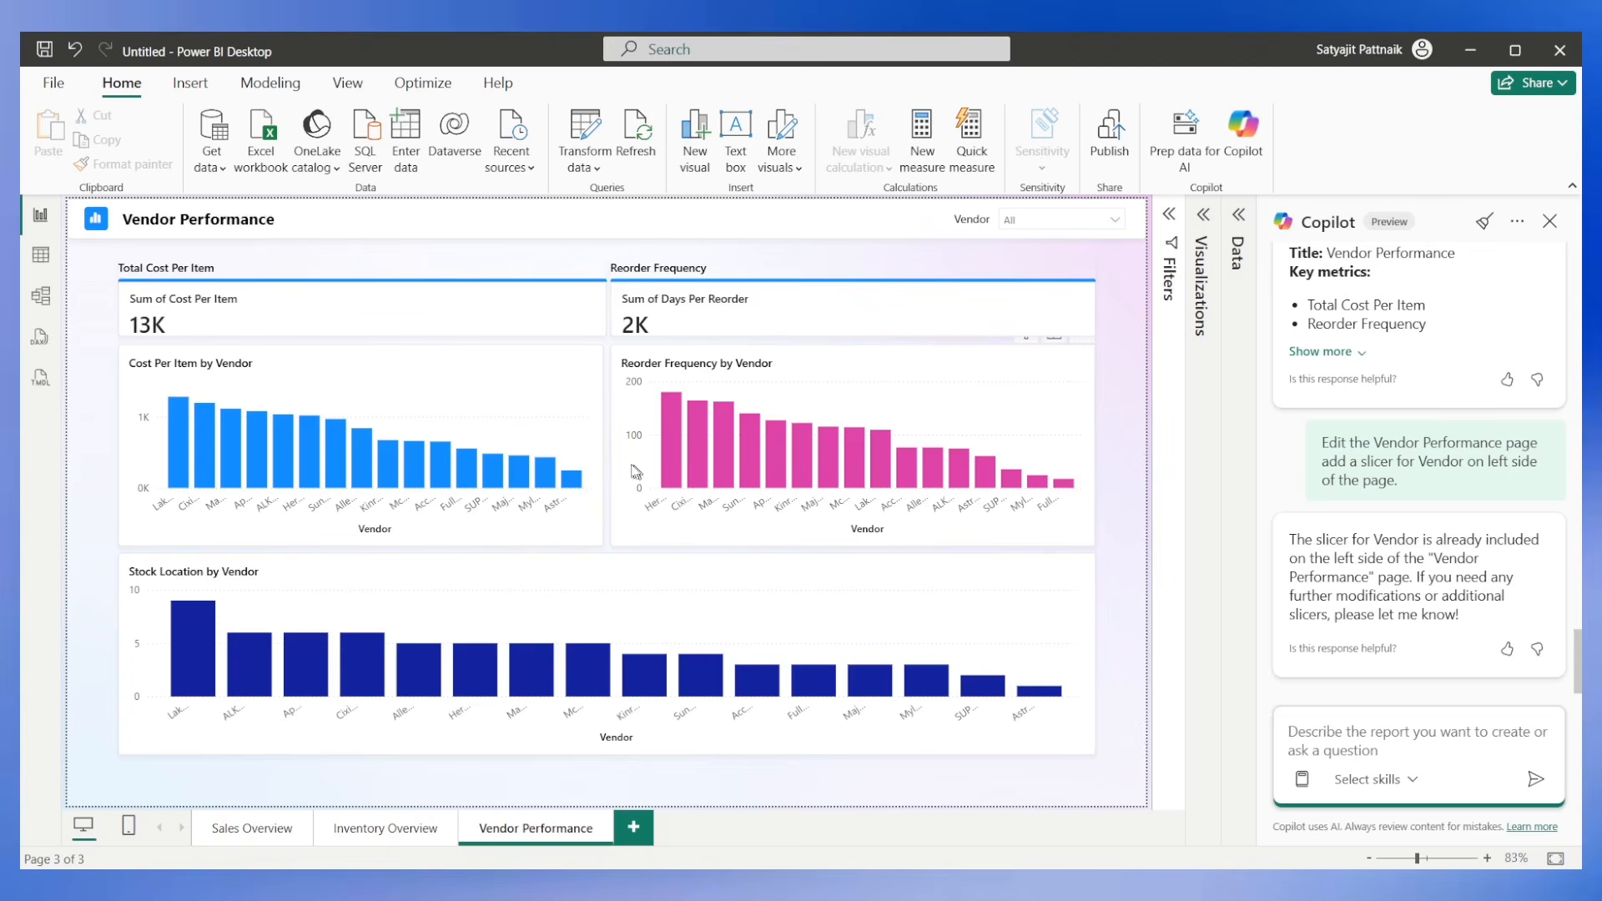
Check the Vendor slicer and send Copilot "The slicer is on top right, can i have it on left side of the dashboard".
{"action": "left_click", "coordinate": [1035, 220]}
{"action": "left_click", "coordinate": [1344, 741]}
{"action": "type", "text": "The slicer is on top right, can i have it on left side of th"}
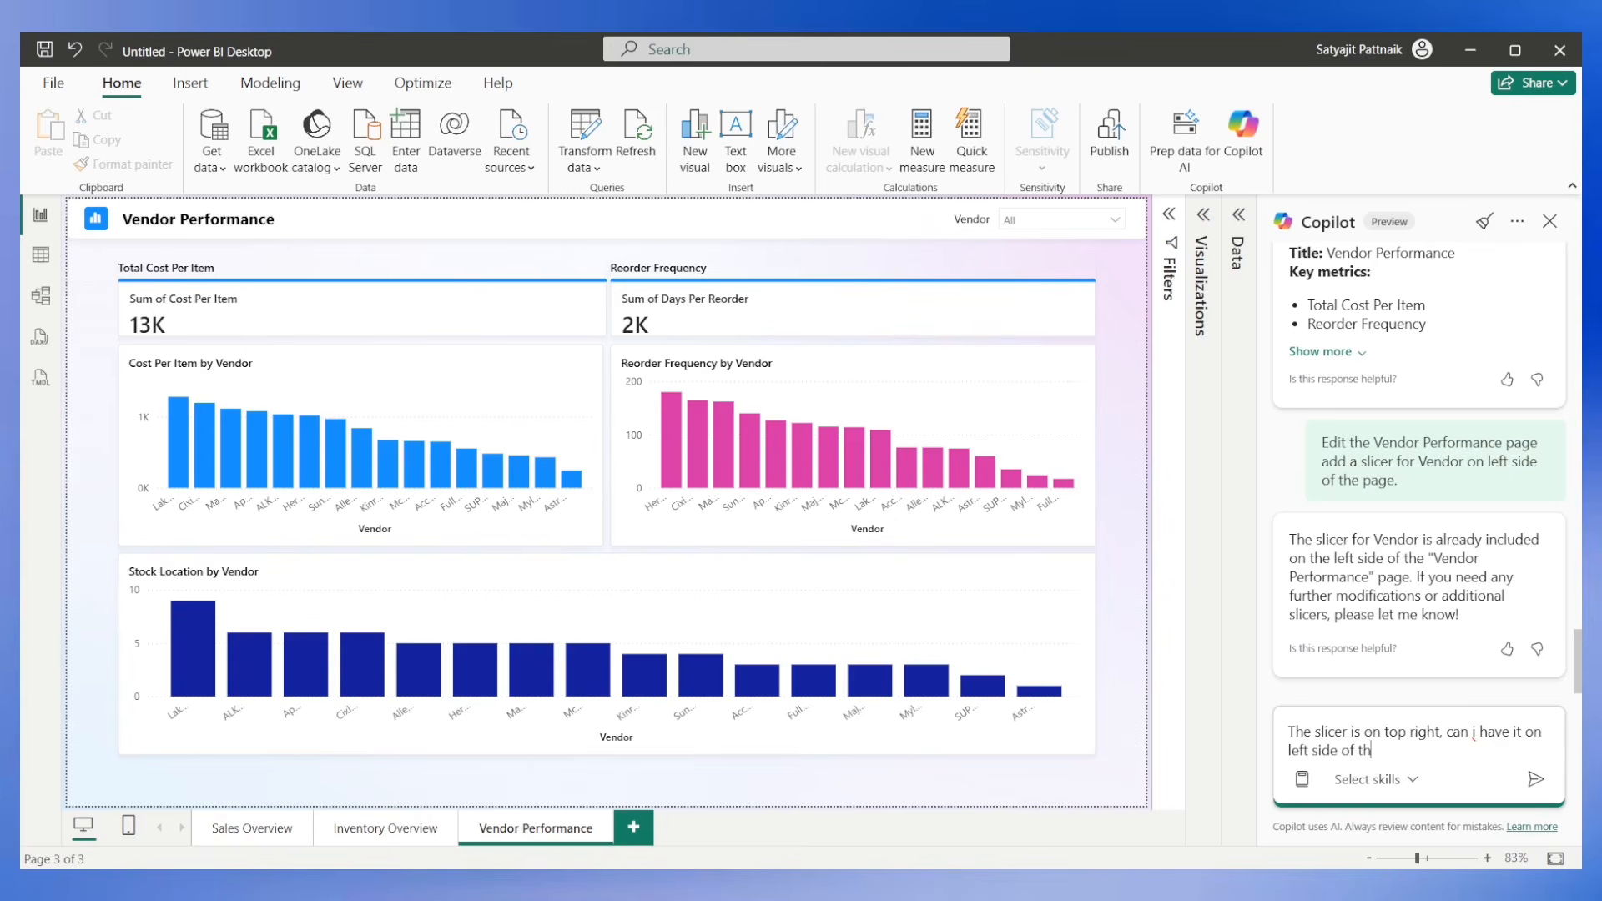
{"action": "type", "text": "e dashboard"}
{"action": "key", "text": "Return"}
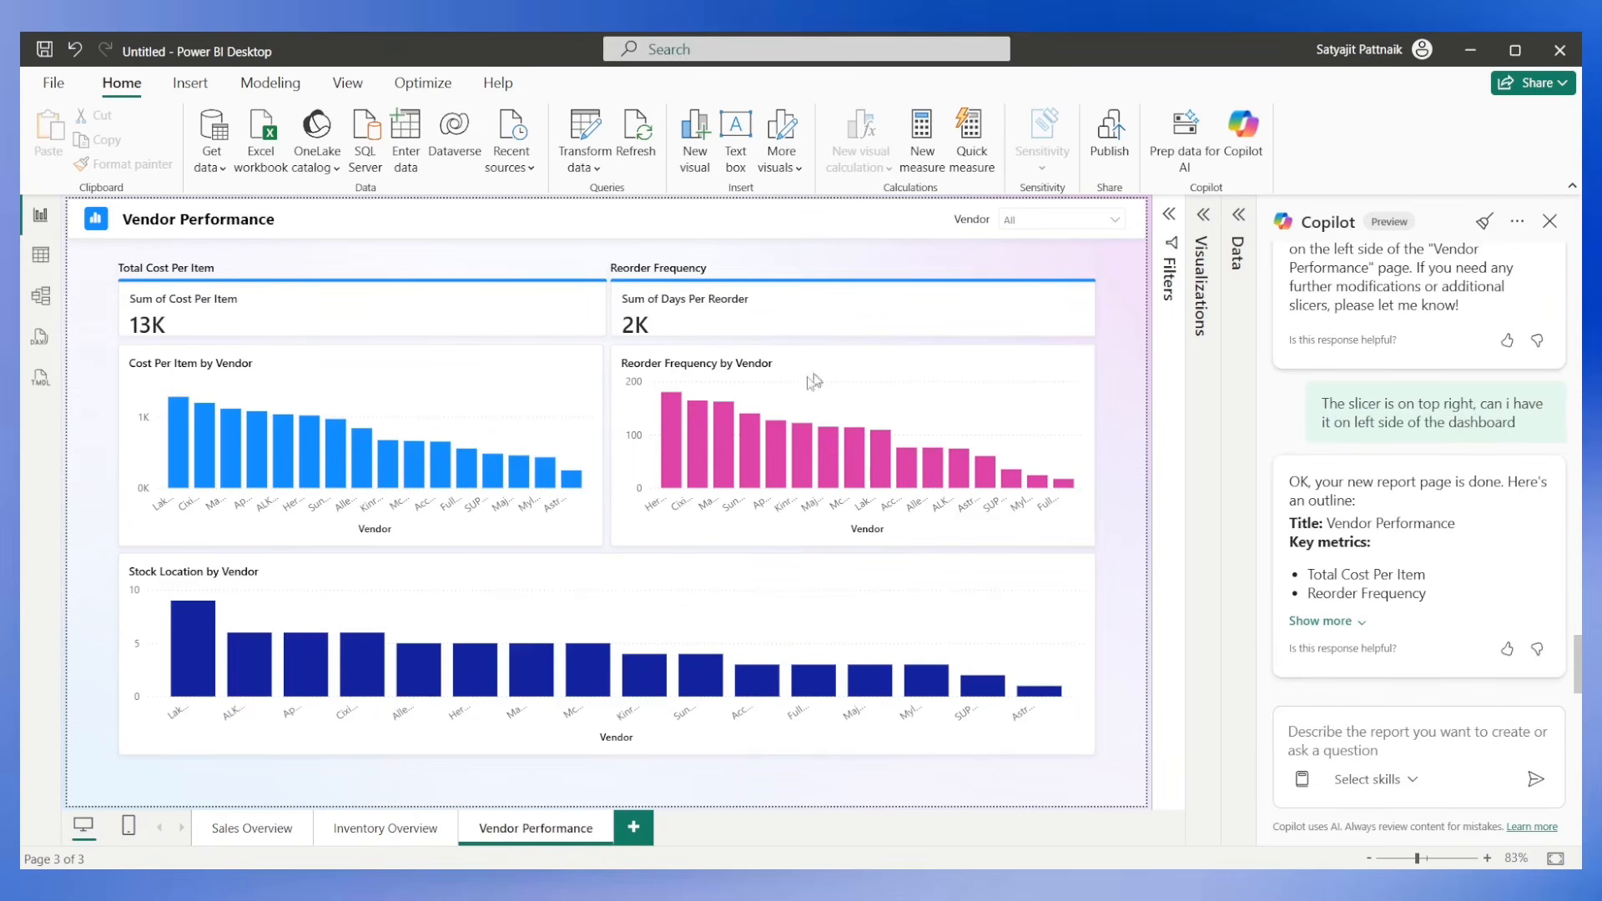
Send Copilot the request "Please change the graph types, because everything as bar chart doesn't look good.".
{"action": "left_click", "coordinate": [1307, 746]}
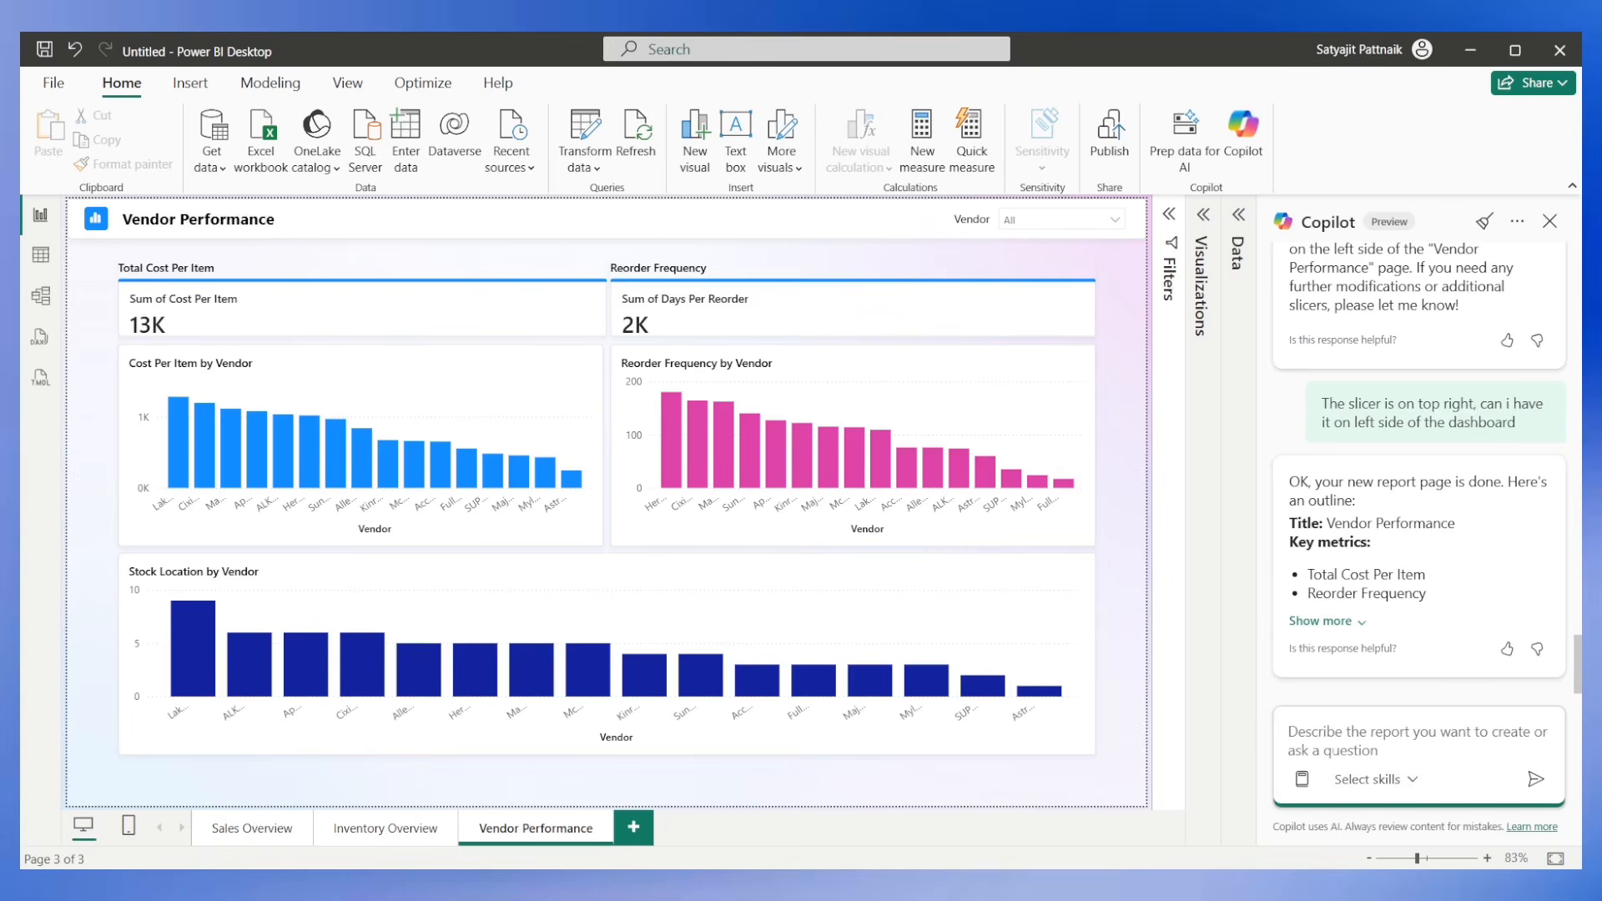
{"action": "type", "text": "Please change the graph types,"}
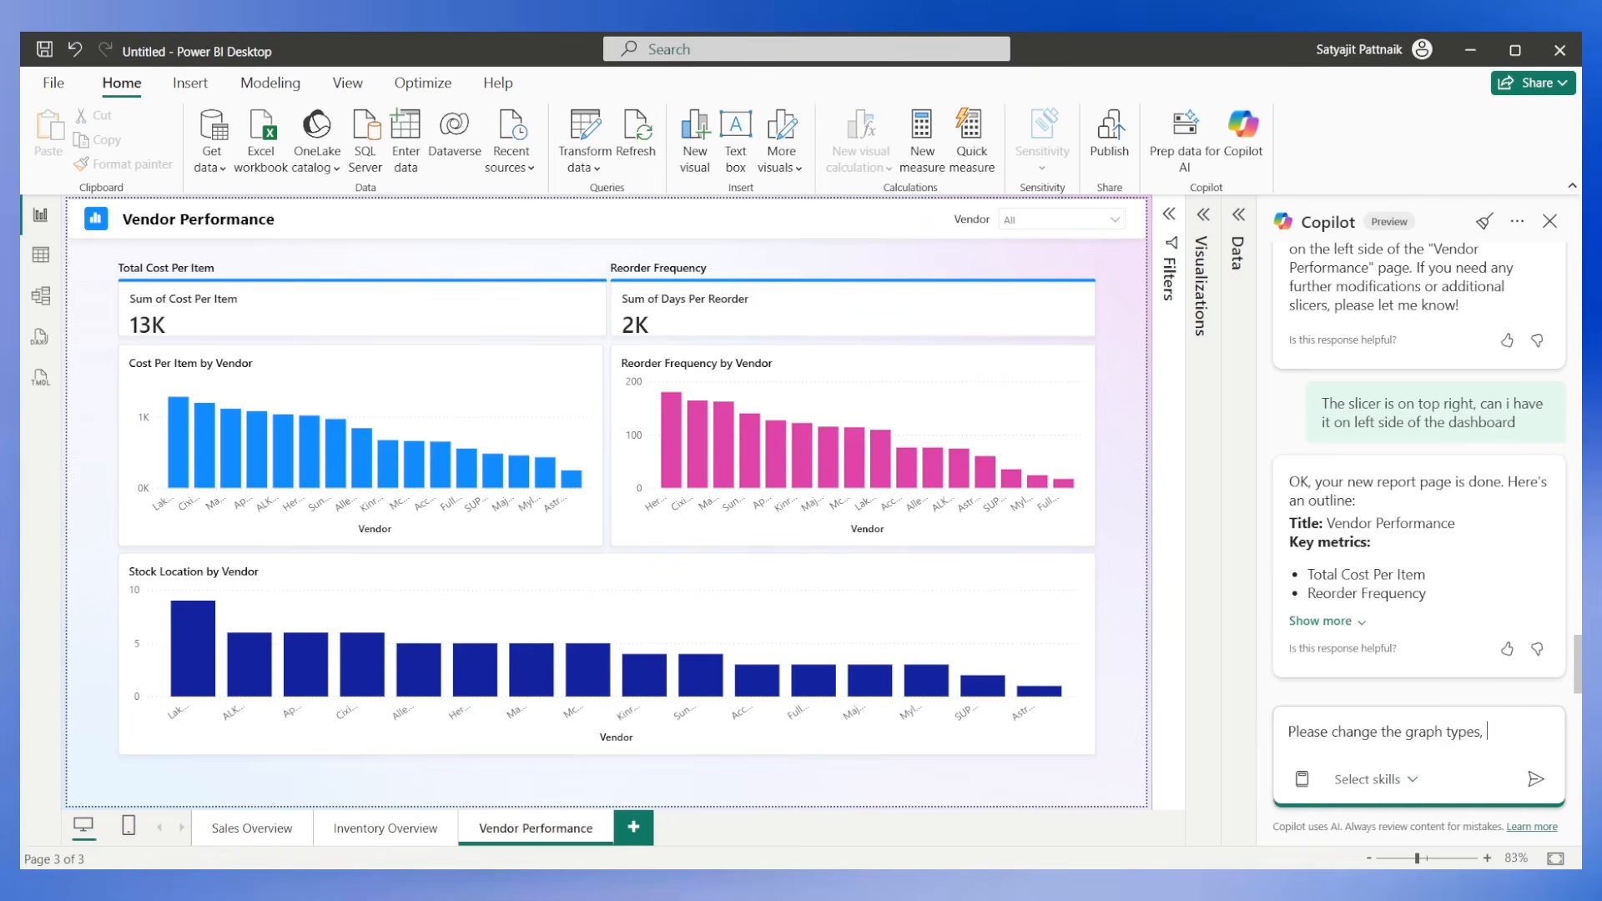
{"action": "type", "text": "verything as bar chart doesn't look good."}
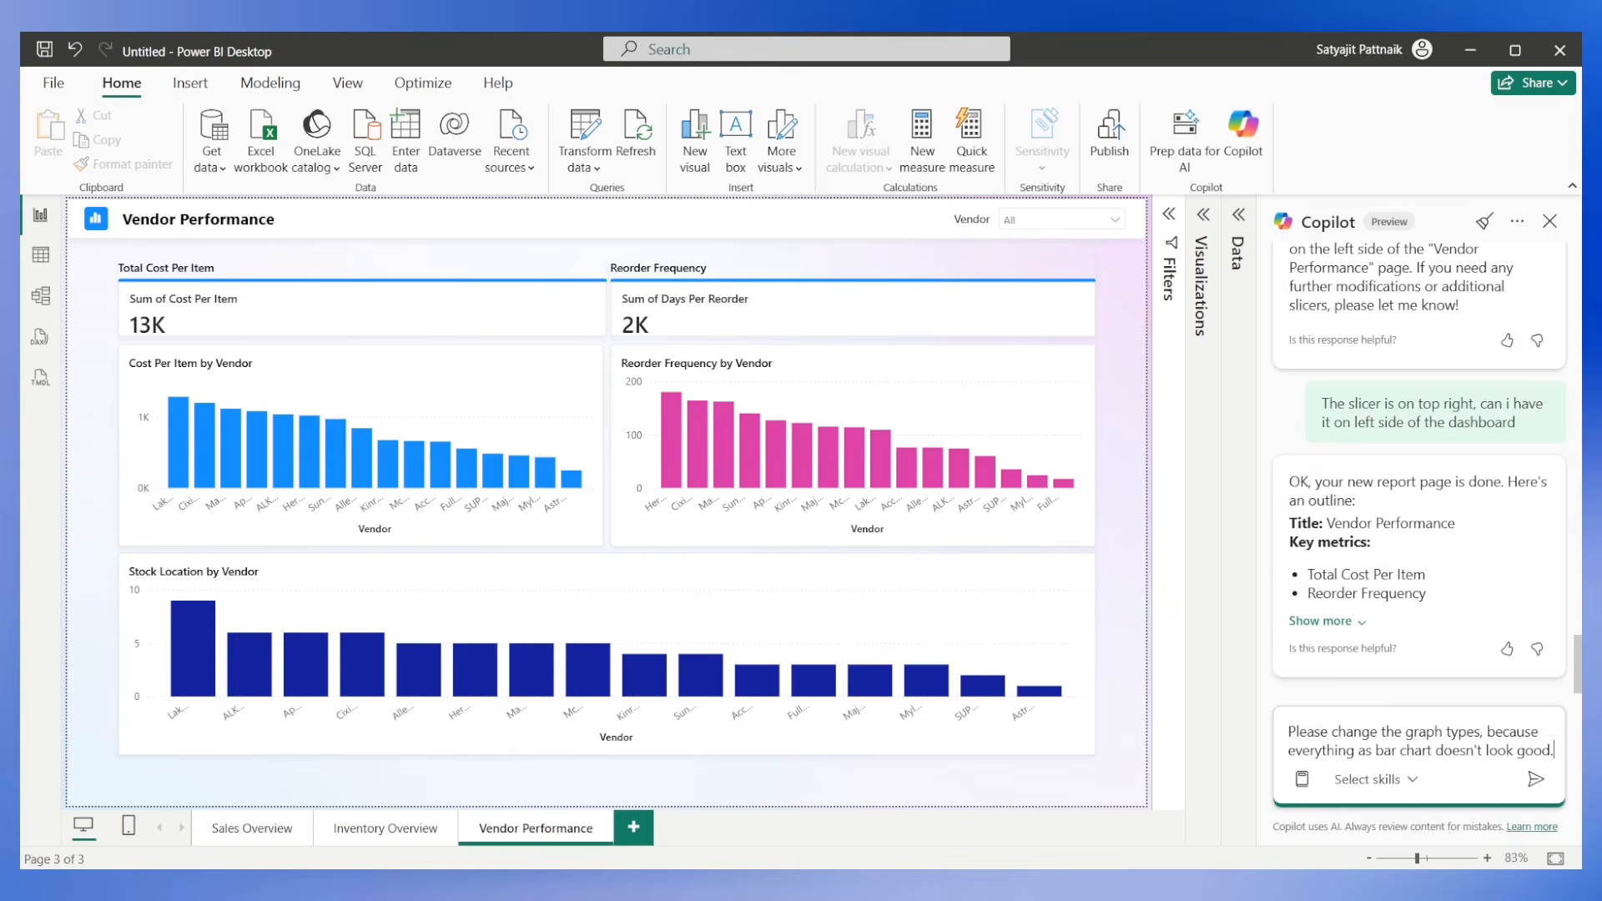
{"action": "key", "text": "Return"}
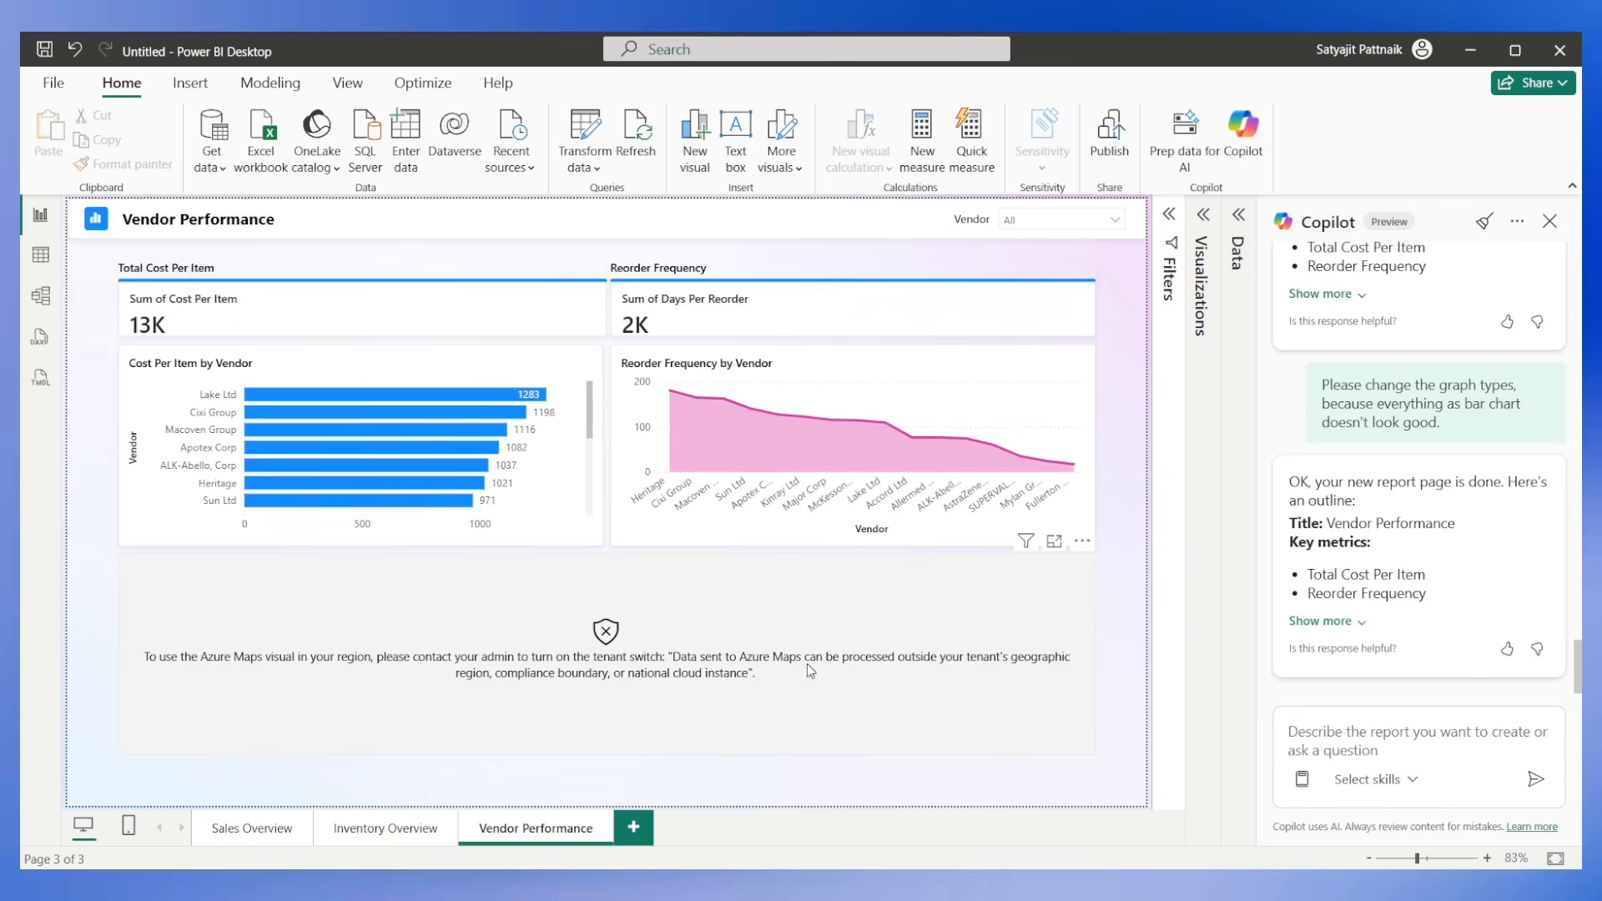
Switch from the blocked Azure Maps visual to Chrome and search Google for "how to enable azure maps in power bi".
{"action": "left_click_drag", "start_coordinate": [147, 663], "coordinate": [150, 662]}
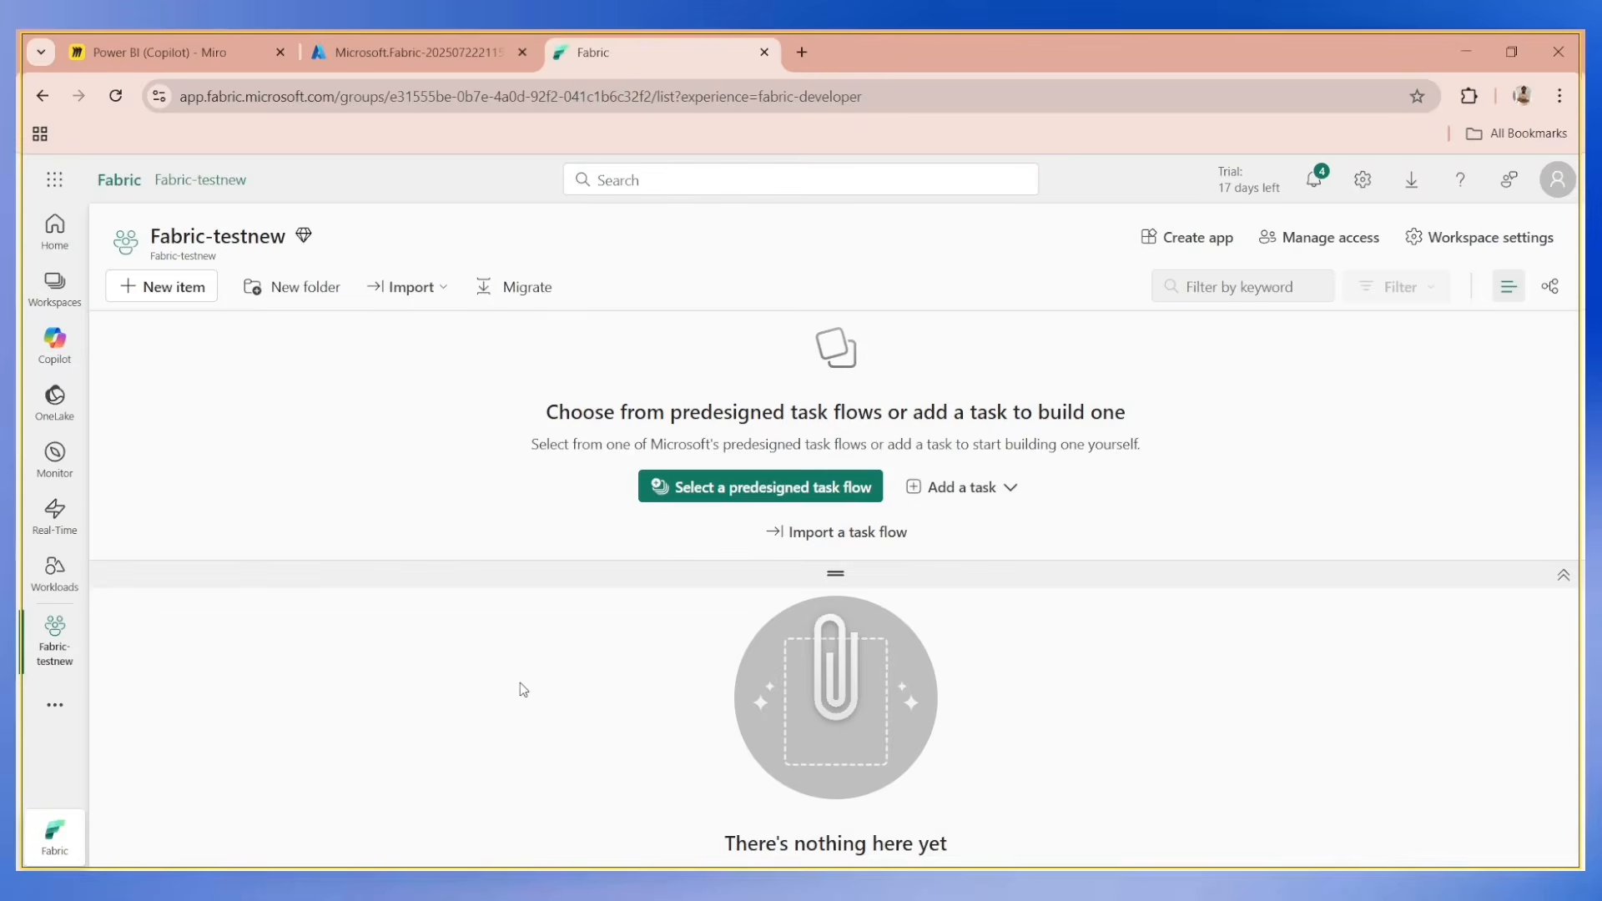
{"action": "key", "text": "ctrl+t"}
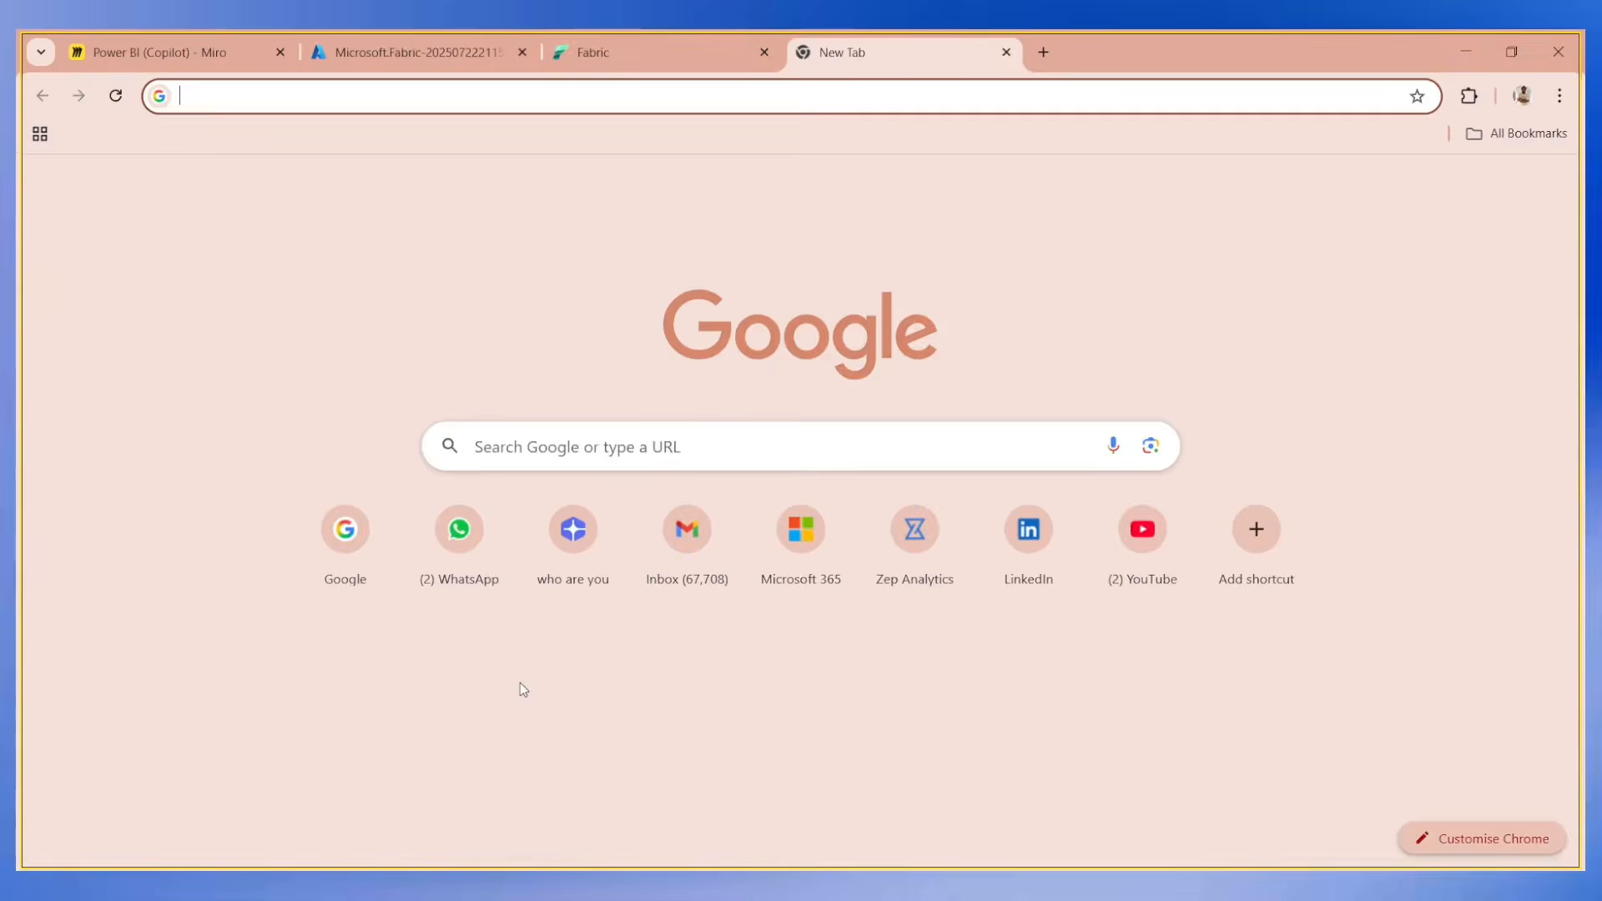
{"action": "type", "text": "goog"}
{"action": "key", "text": "Return"}
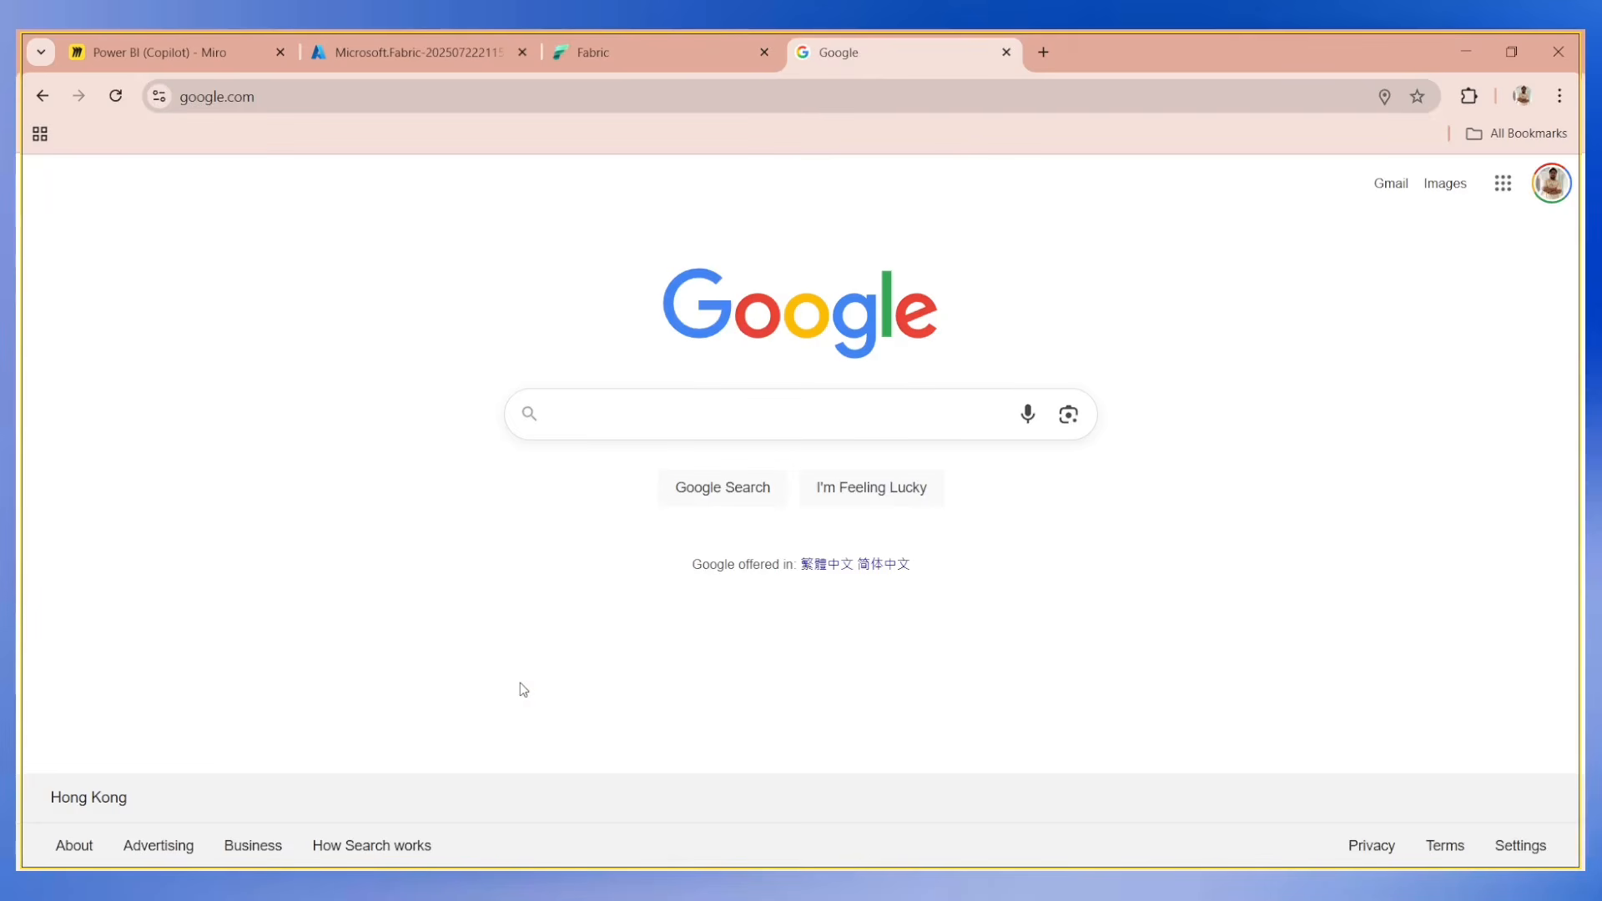
{"action": "type", "text": "h"}
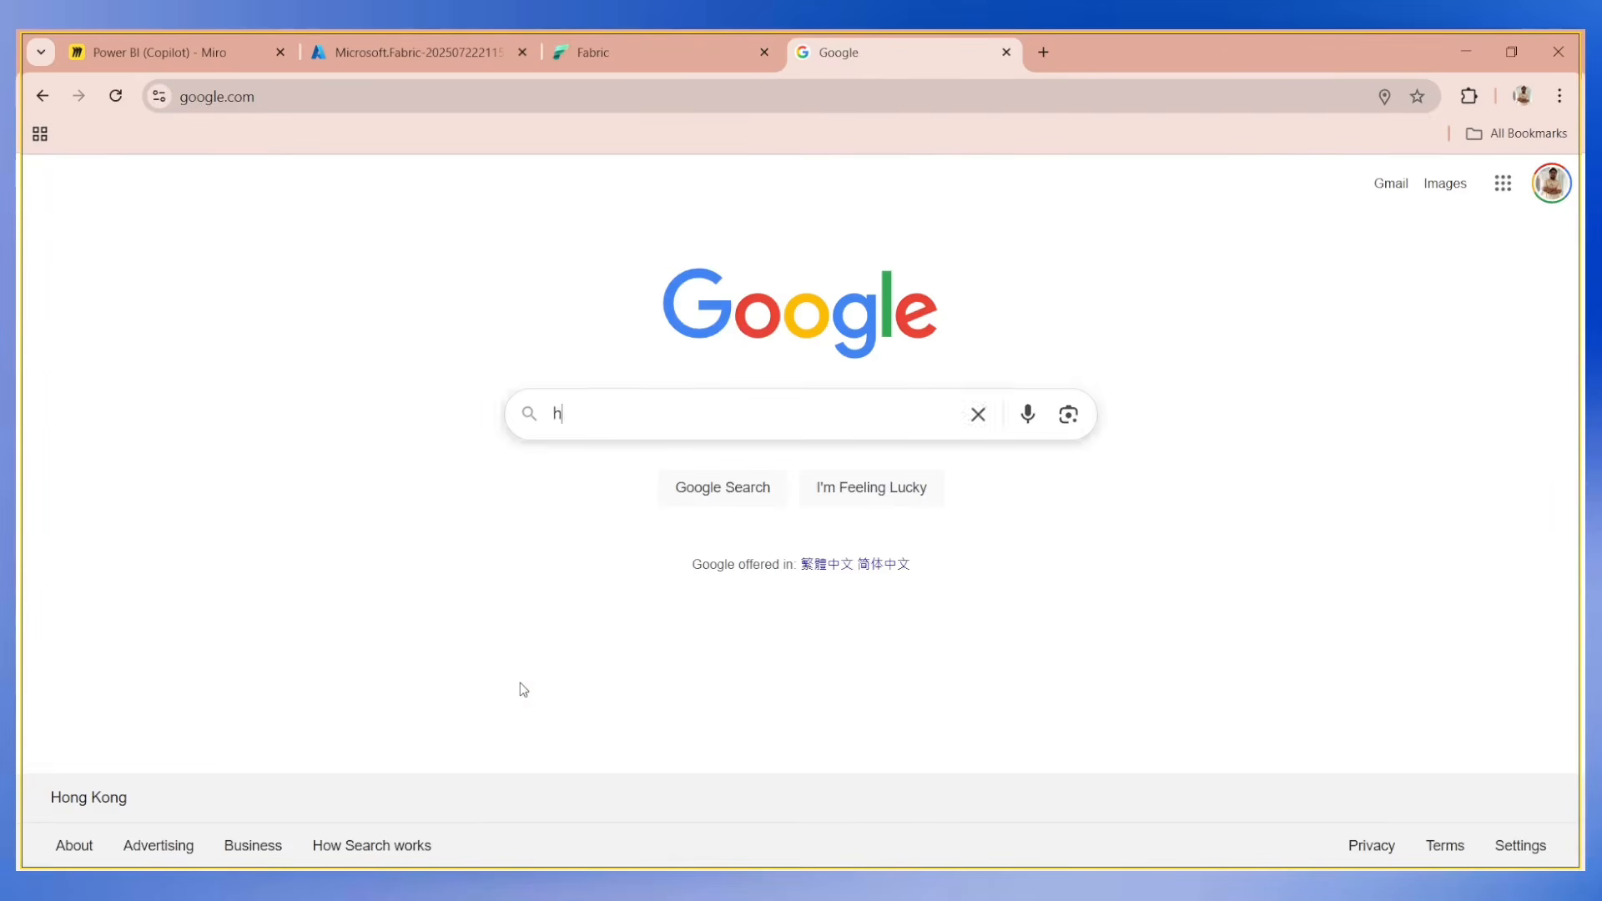
{"action": "type", "text": "ow to enable azure "}
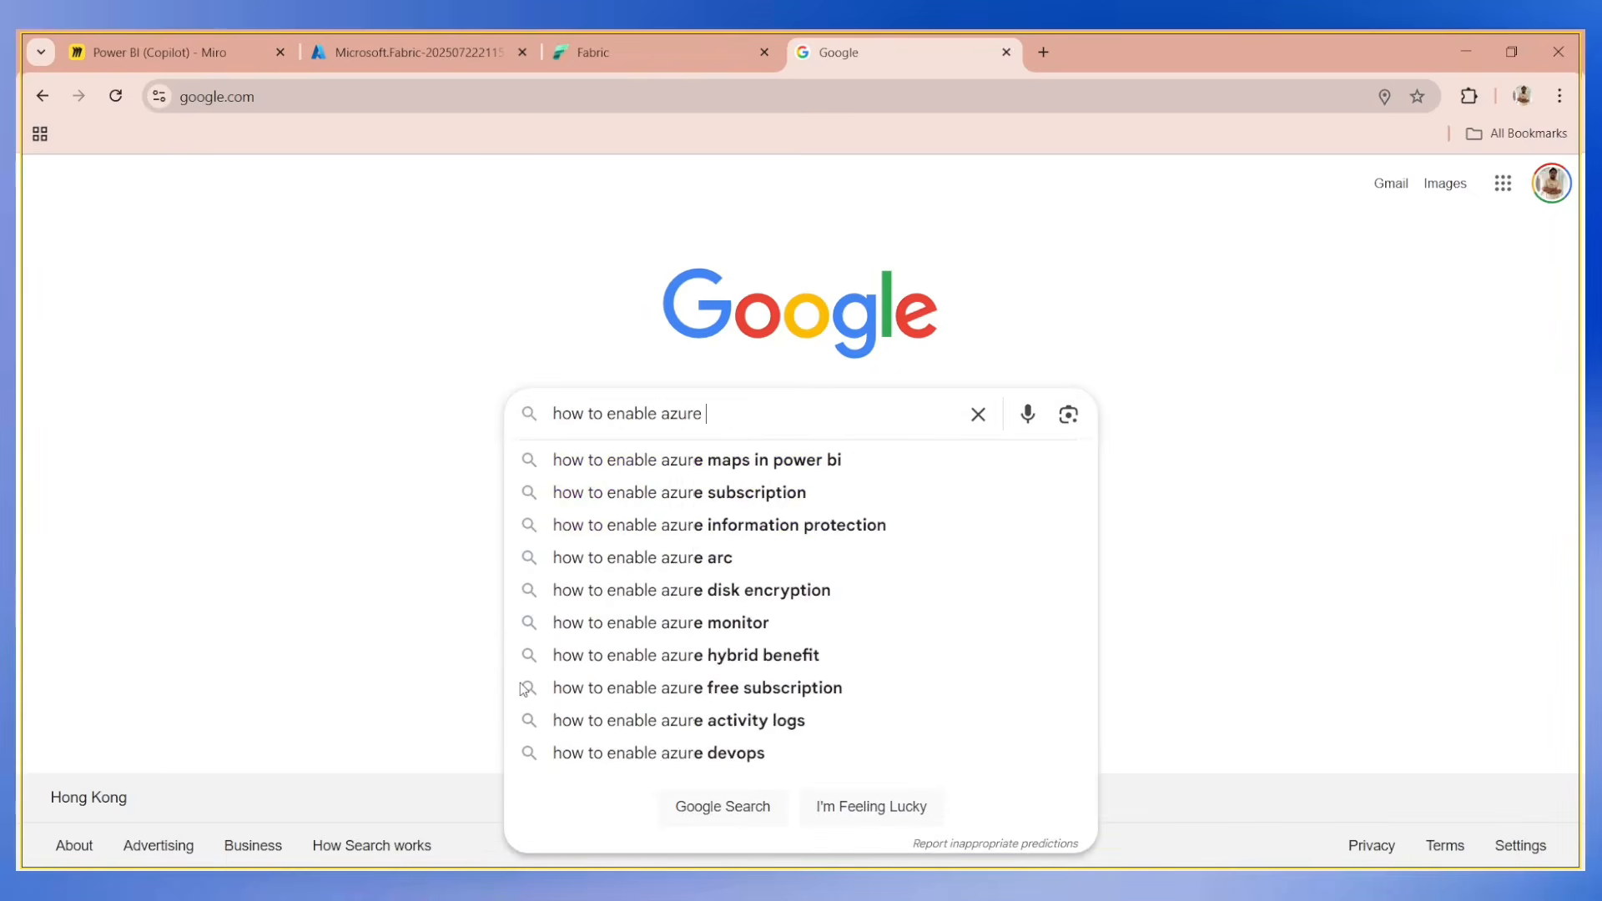
{"action": "type", "text": "maps in power bi"}
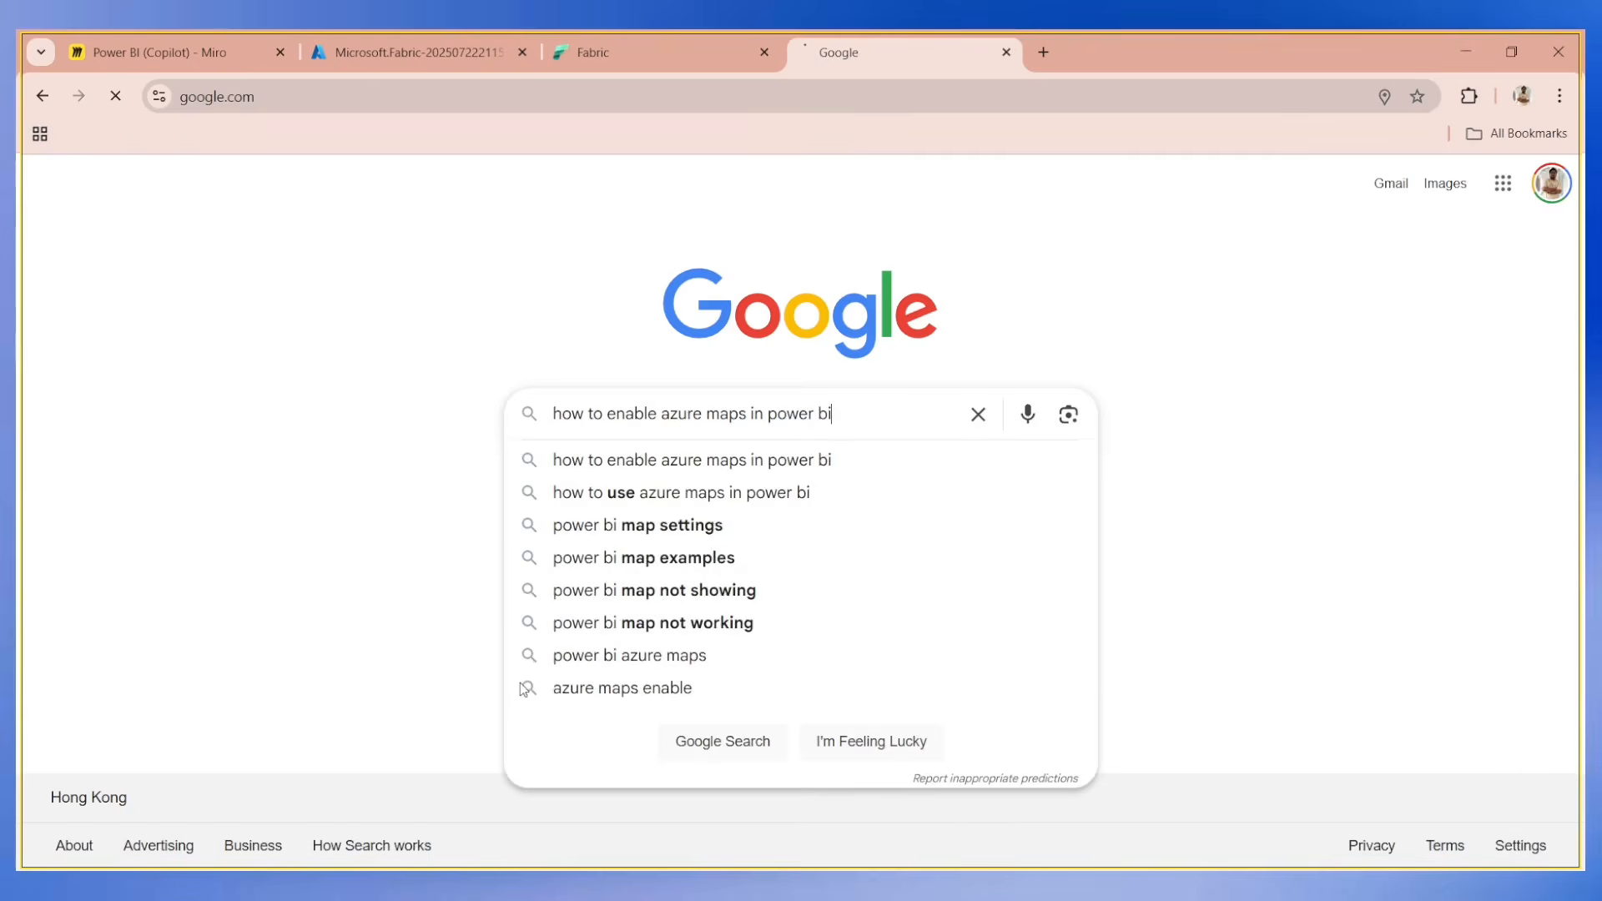
{"action": "key", "text": "Return"}
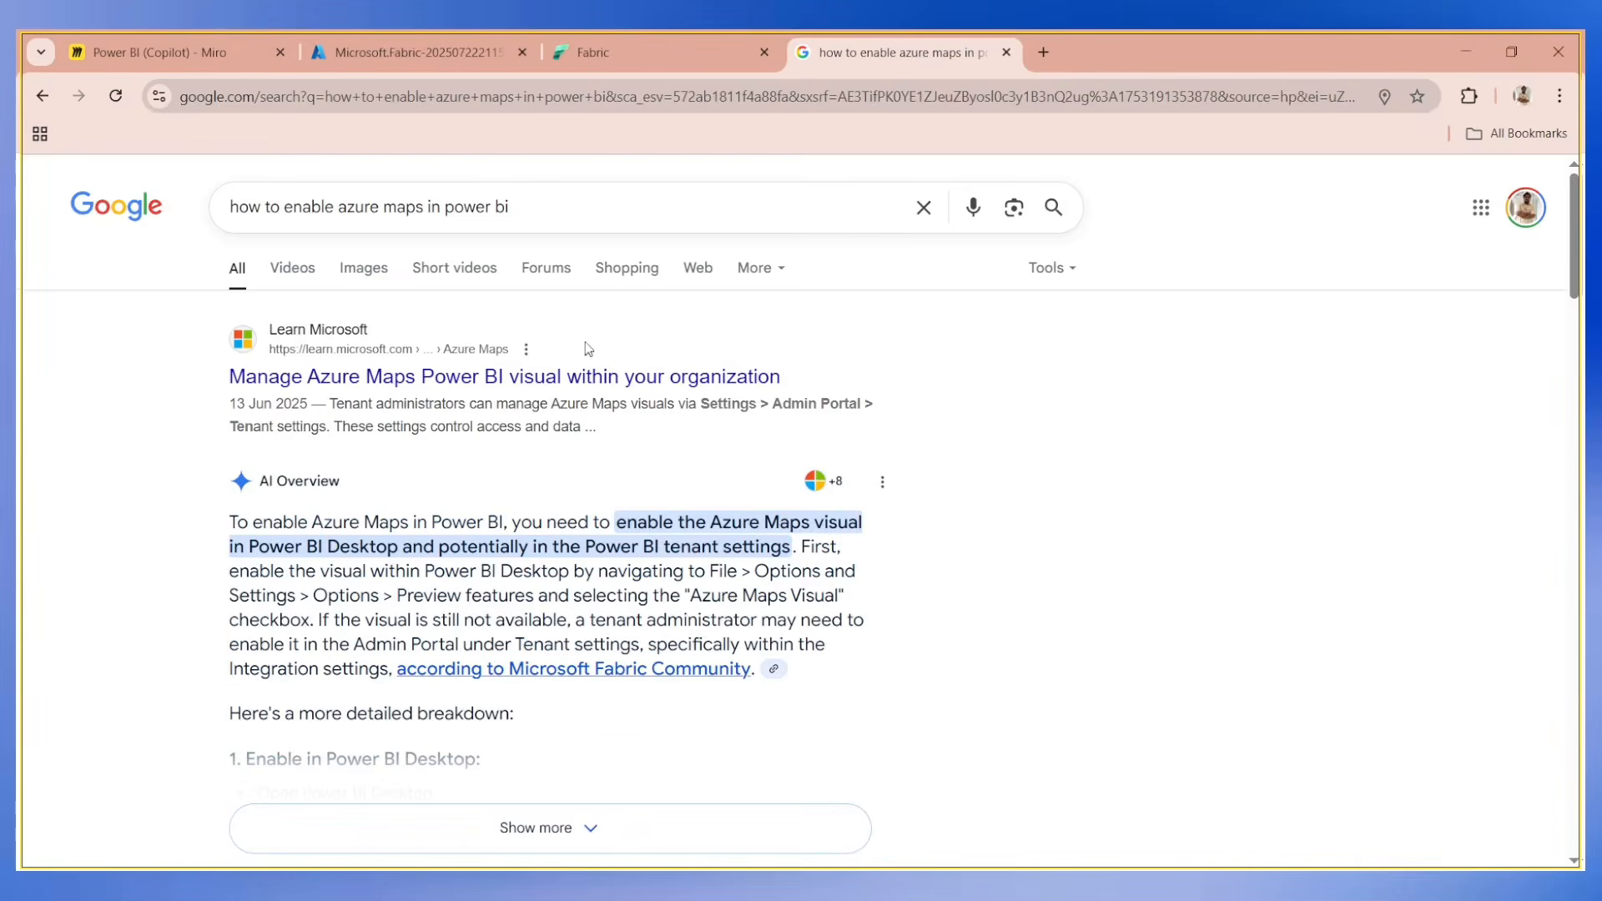
Open the Power BI service in a new browser tab, sign in with the first listed account, and return to the search results.
{"action": "key", "text": "ctrl+t"}
{"action": "type", "text": "app.p"}
{"action": "key", "text": "Return"}
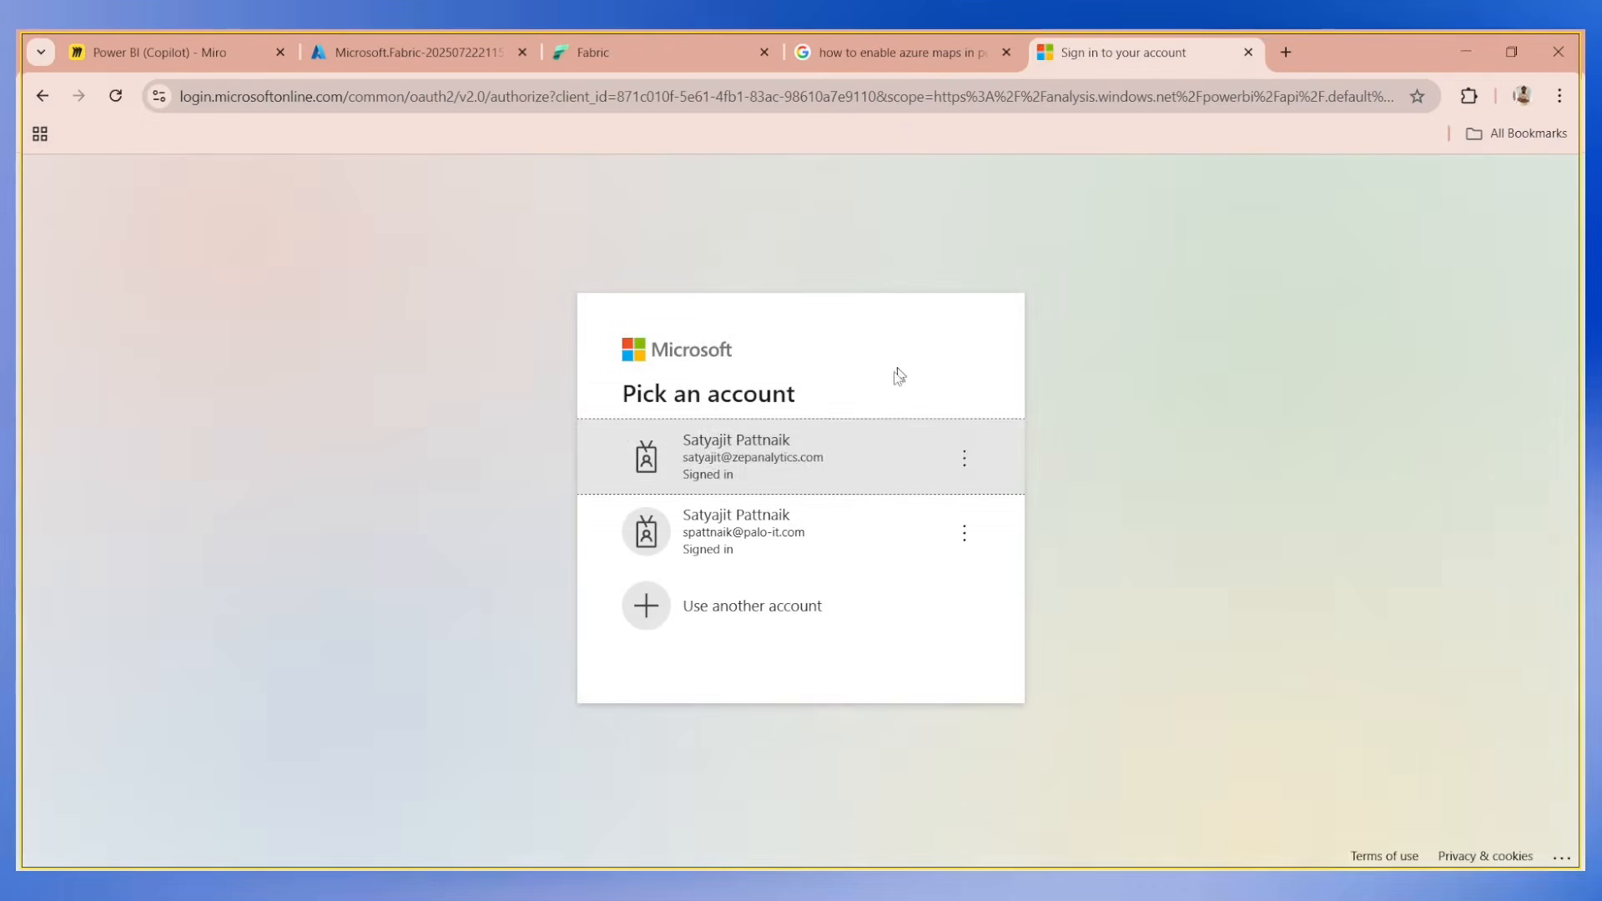
{"action": "left_click", "coordinate": [818, 465]}
{"action": "left_click", "coordinate": [938, 56]}
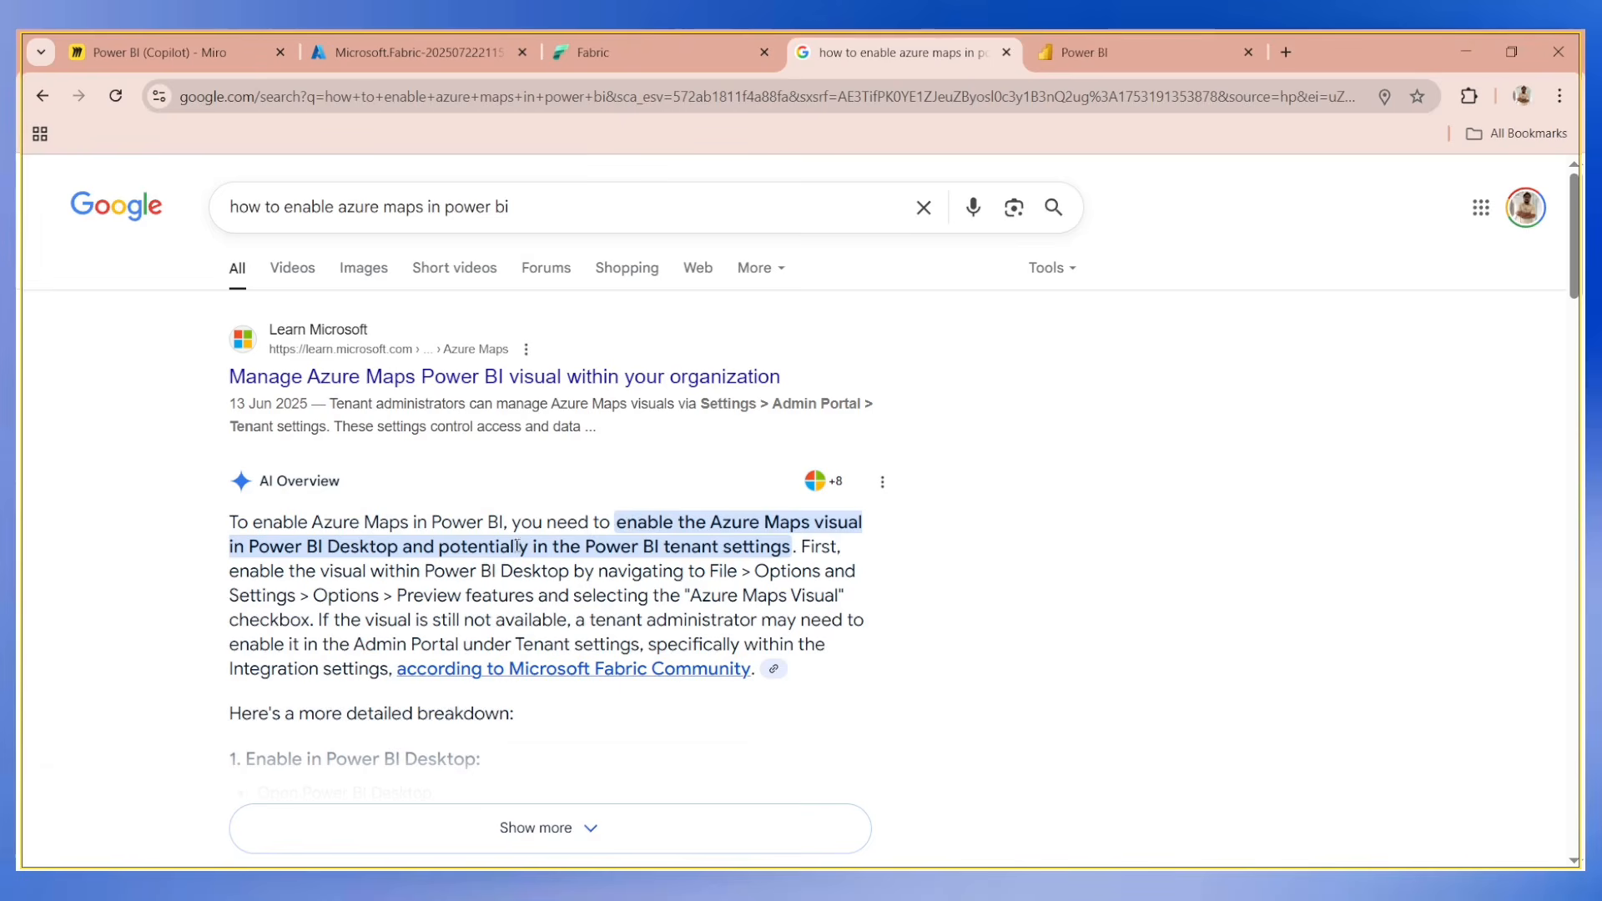
Highlight "tenant settings" in the search answer, switch to Power BI Desktop, and open the global Preview features options.
{"action": "left_click_drag", "start_coordinate": [664, 547], "coordinate": [790, 546]}
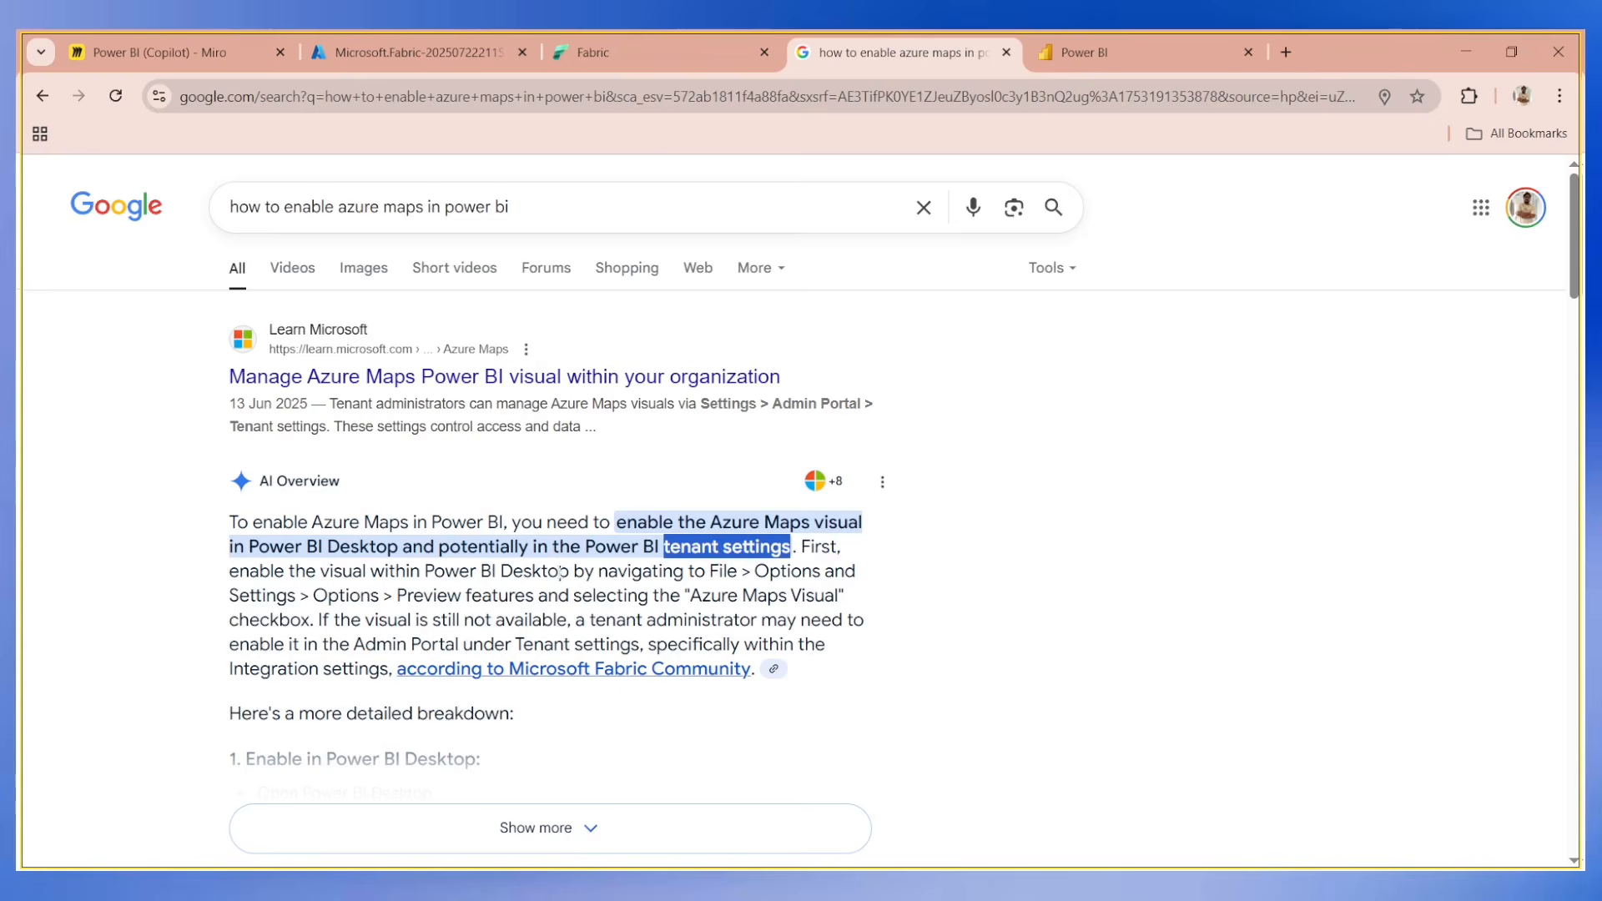
{"action": "key", "text": "alt+Tab"}
{"action": "left_click", "coordinate": [53, 83]}
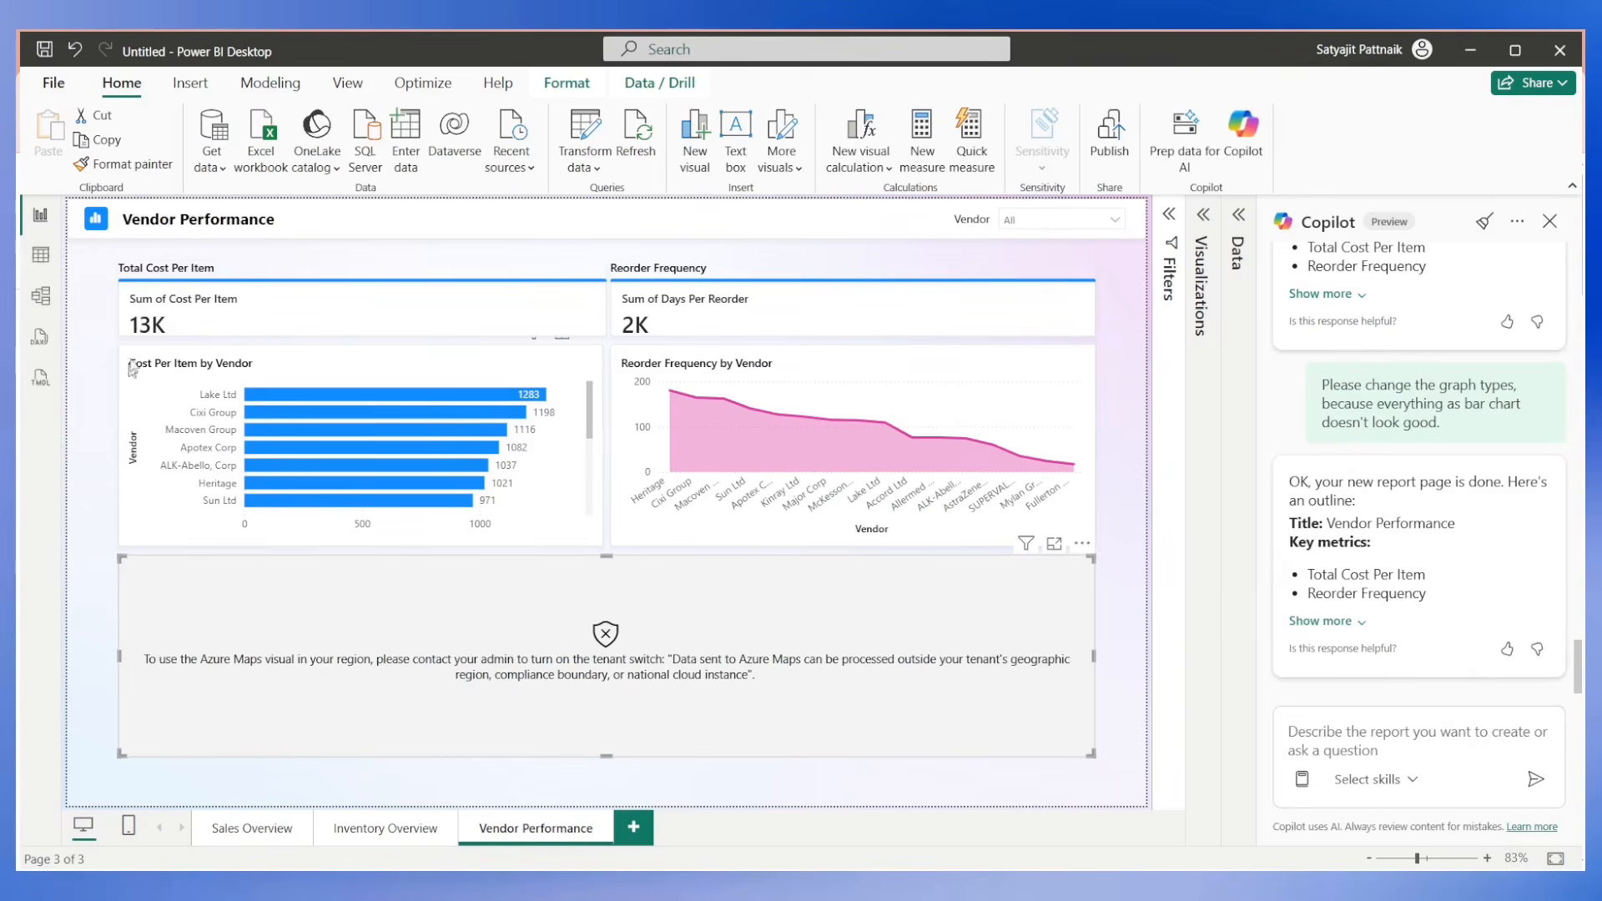
{"action": "left_click", "coordinate": [53, 83]}
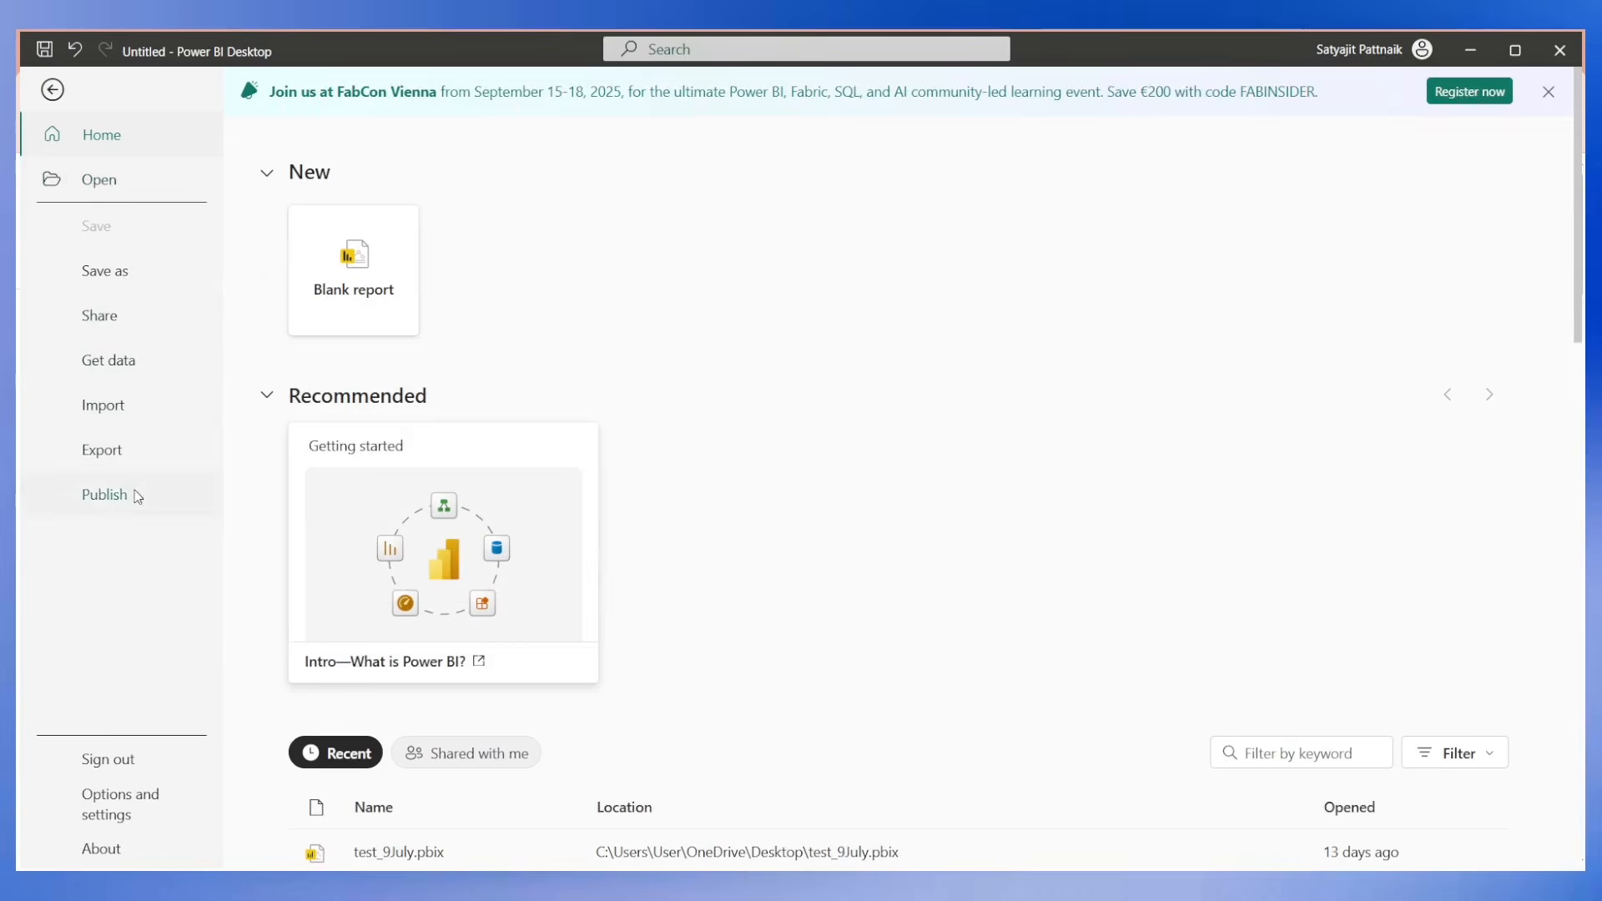
{"action": "left_click", "coordinate": [123, 806]}
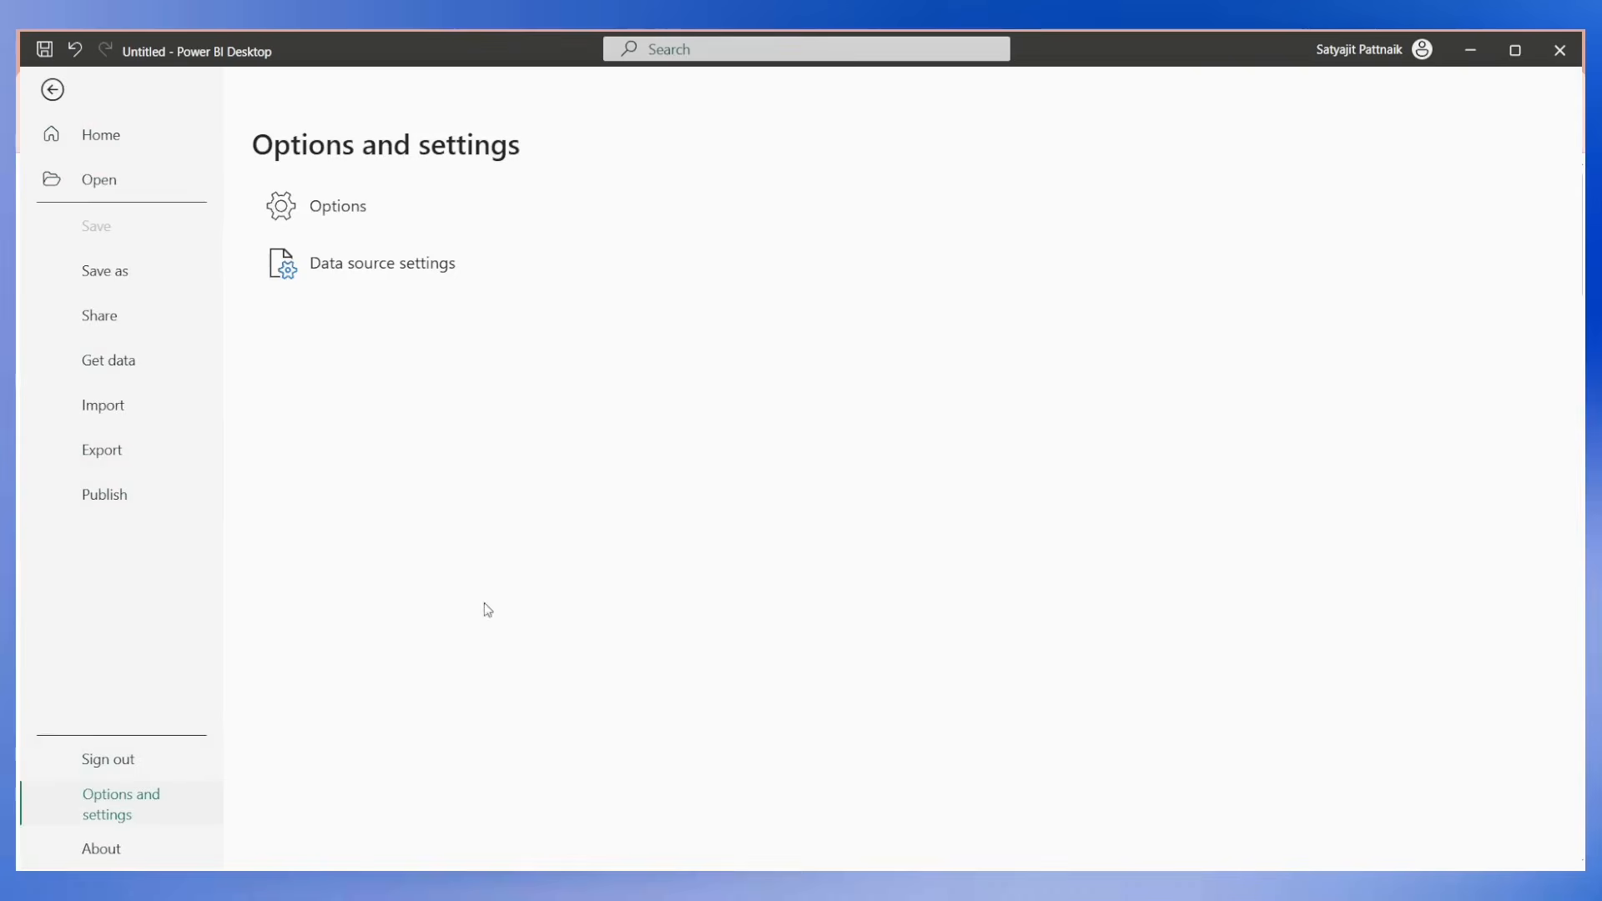
{"action": "left_click", "coordinate": [328, 212]}
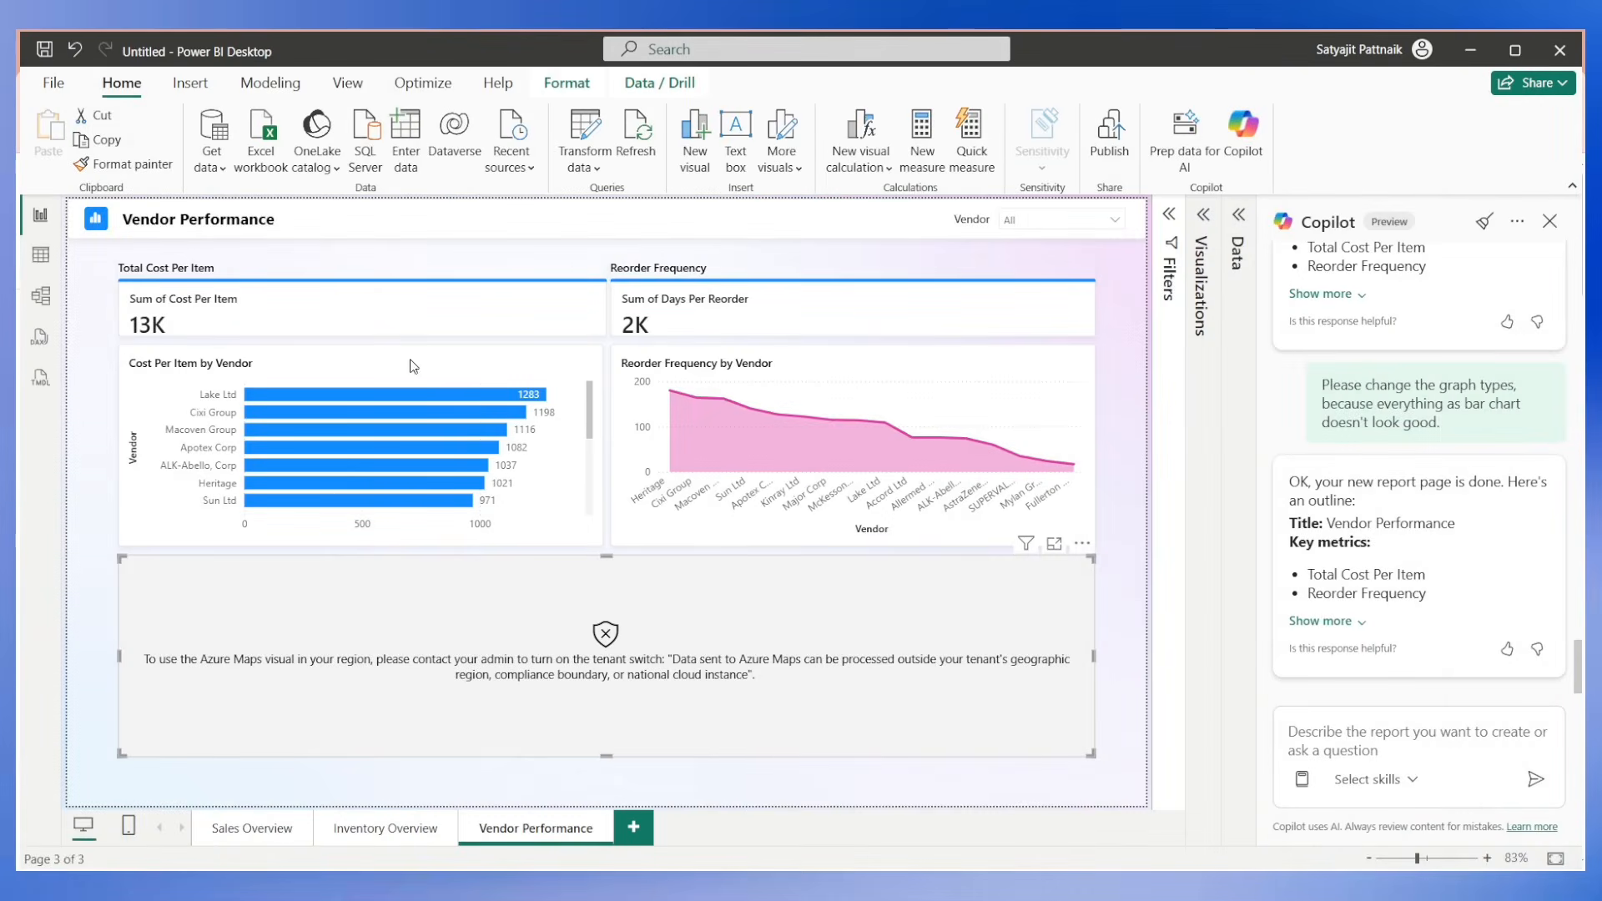
{"action": "left_click", "coordinate": [538, 776]}
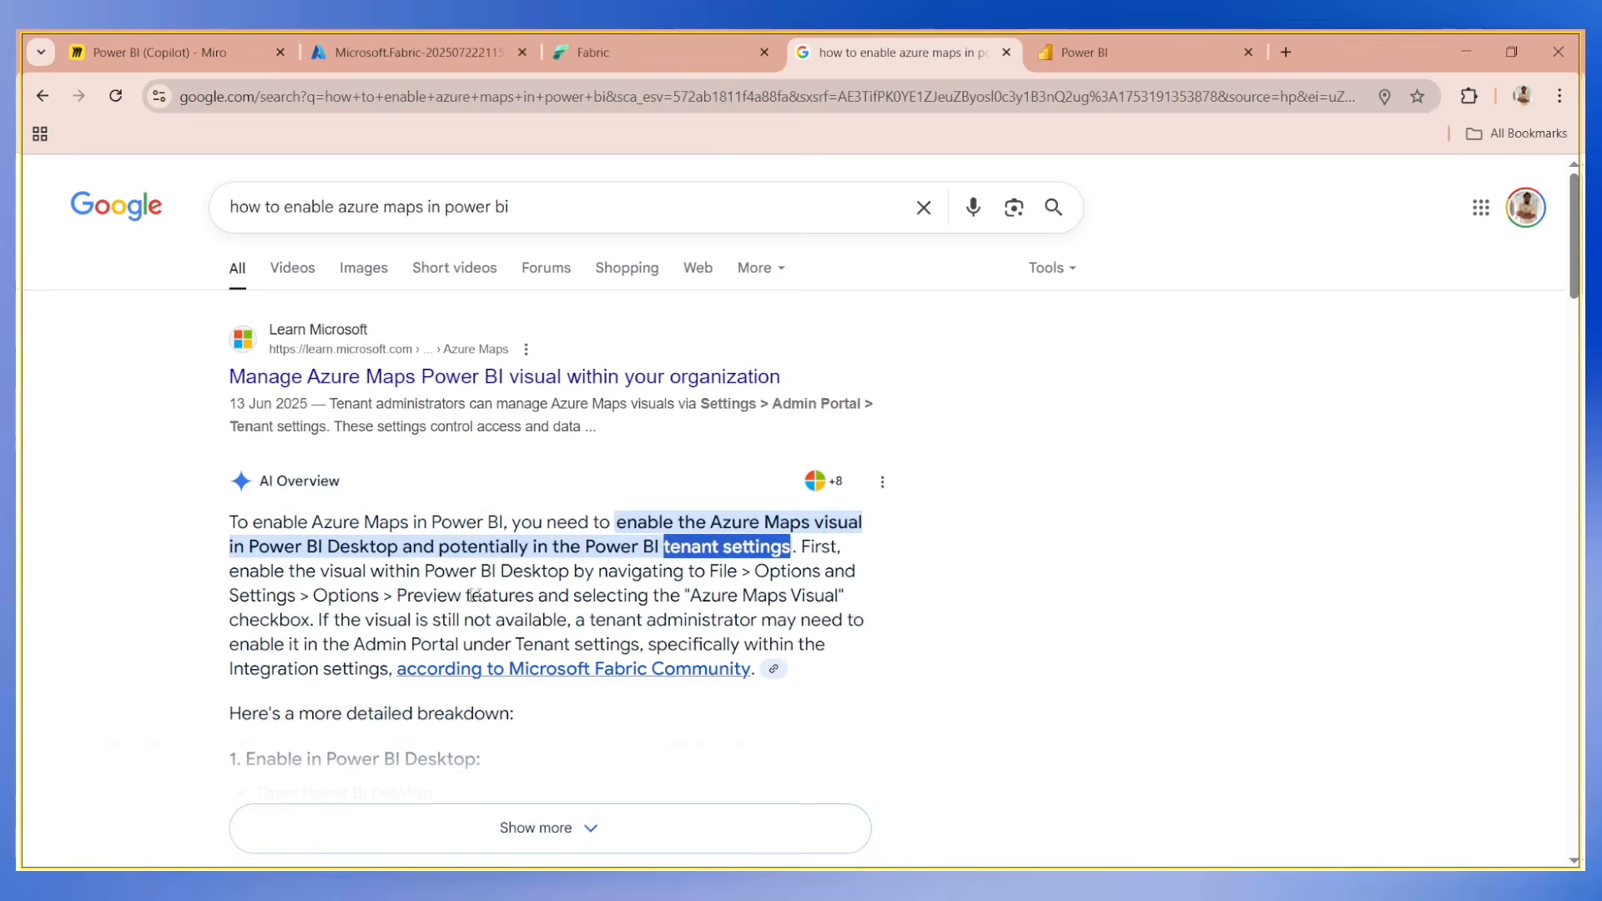
{"action": "key", "text": "alt+Tab"}
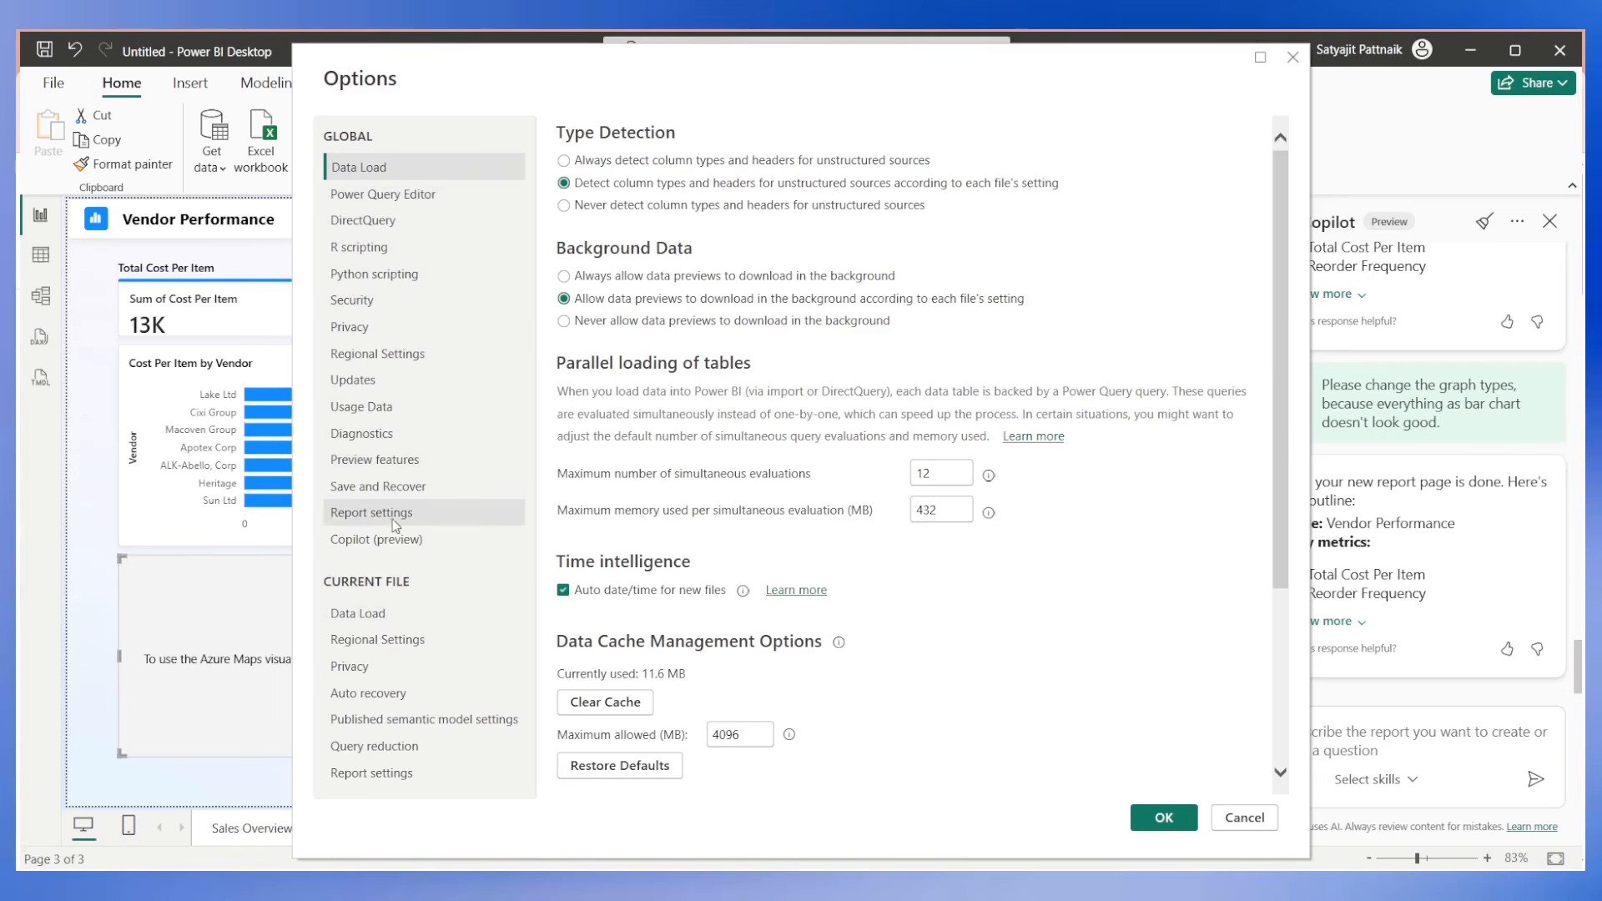
{"action": "left_click", "coordinate": [384, 460]}
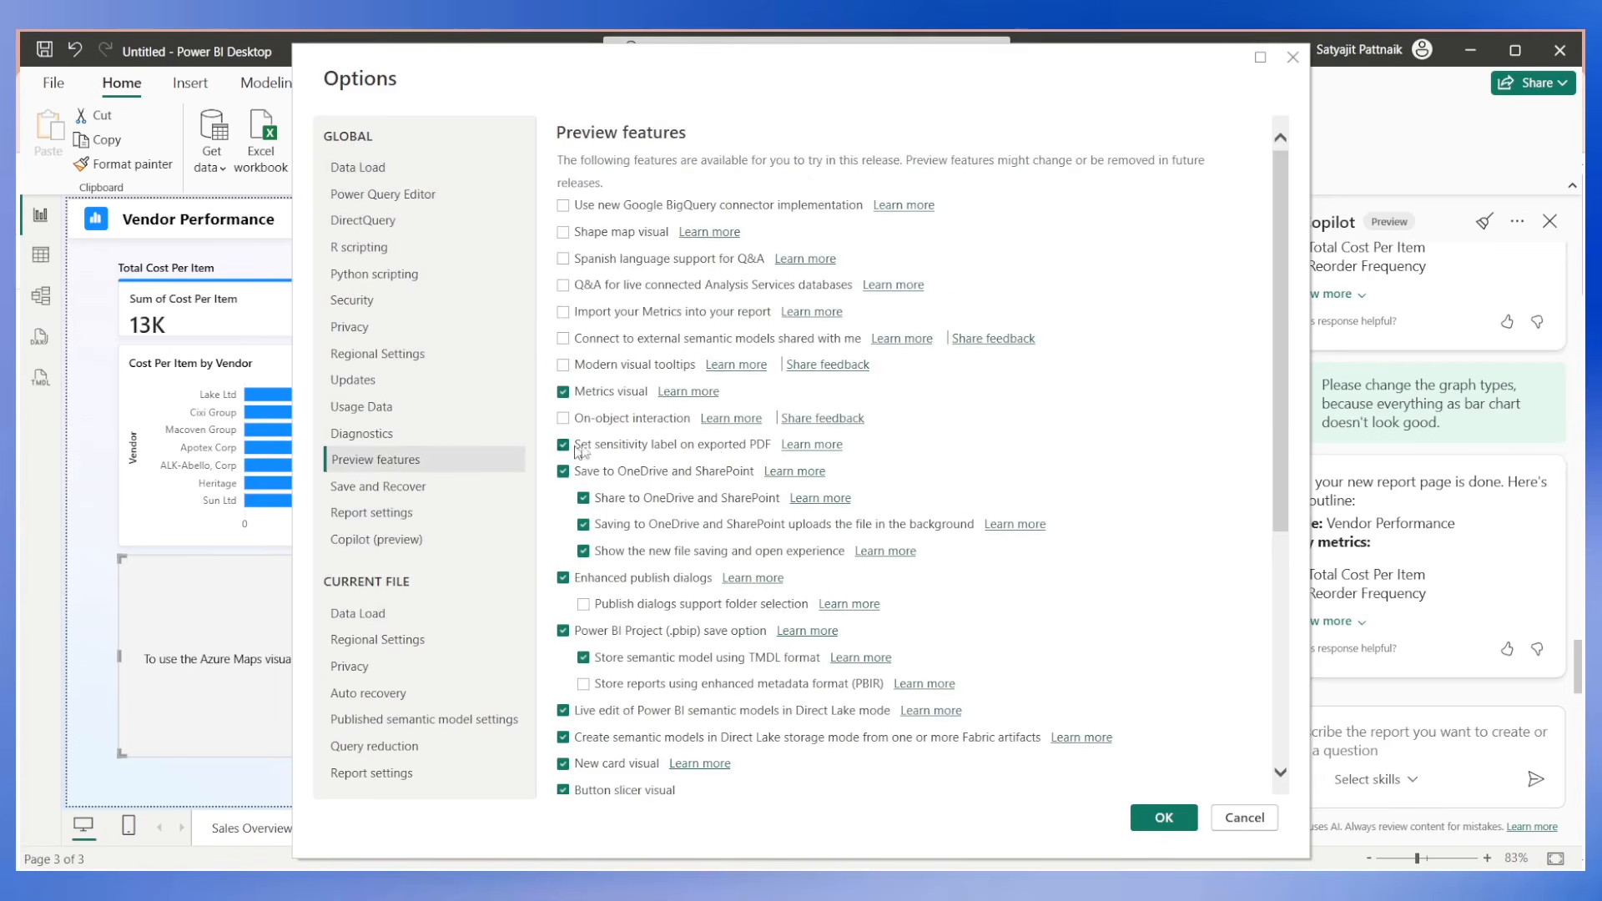
Look through the Preview features list for the Azure Maps Visual option, comparing it with the instructions in the Google results.
{"action": "key", "text": "alt+Tab"}
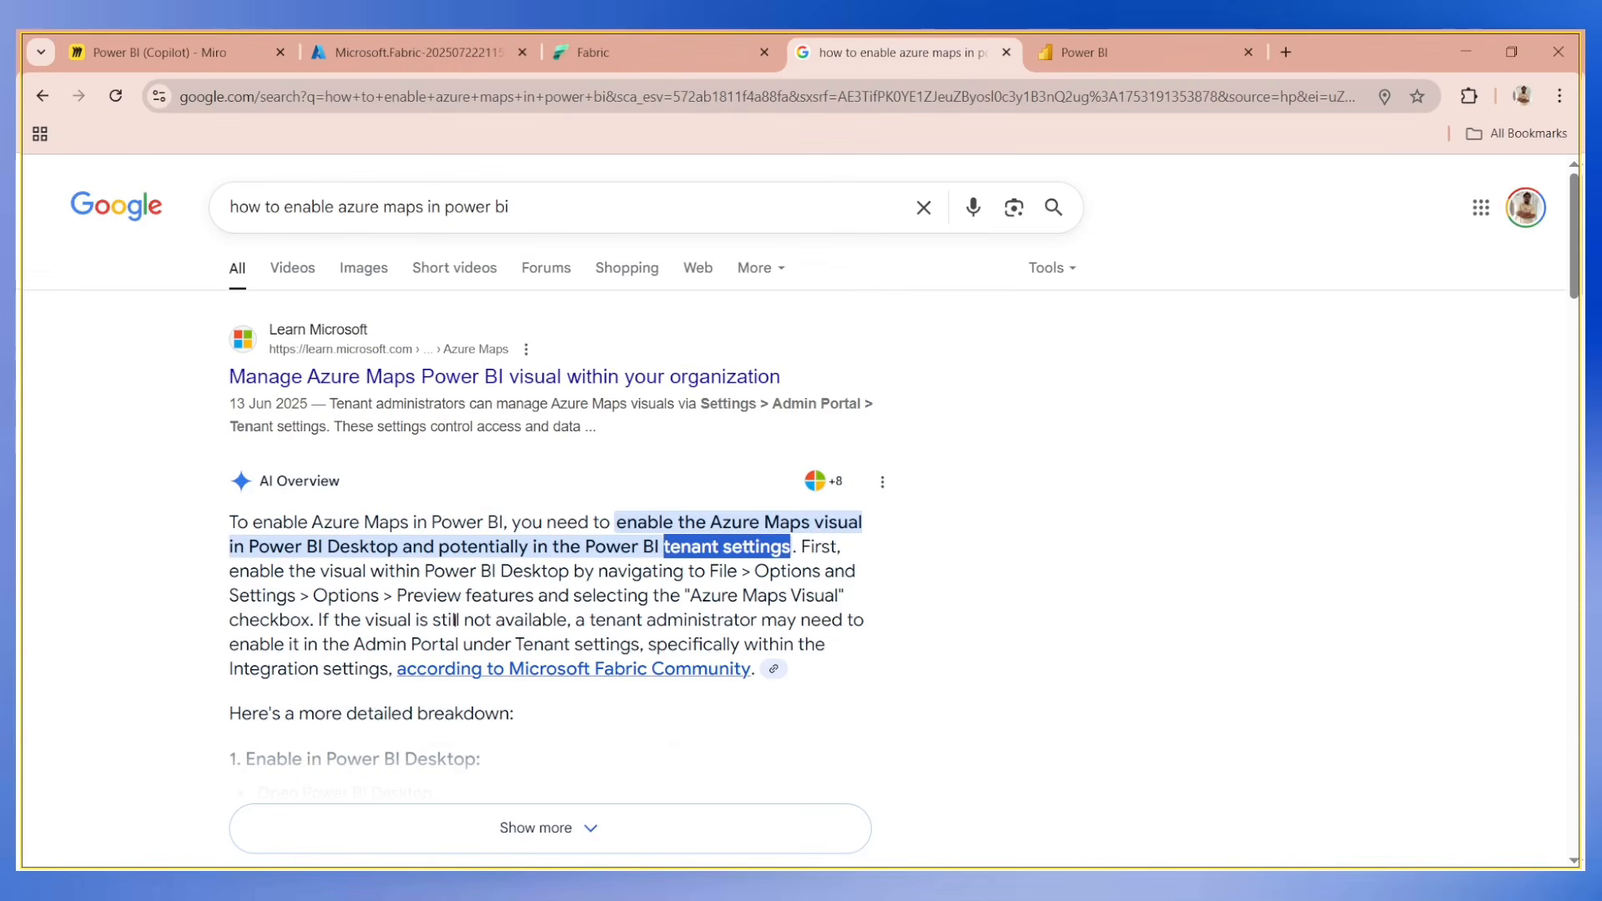
{"action": "key", "text": "alt+Tab"}
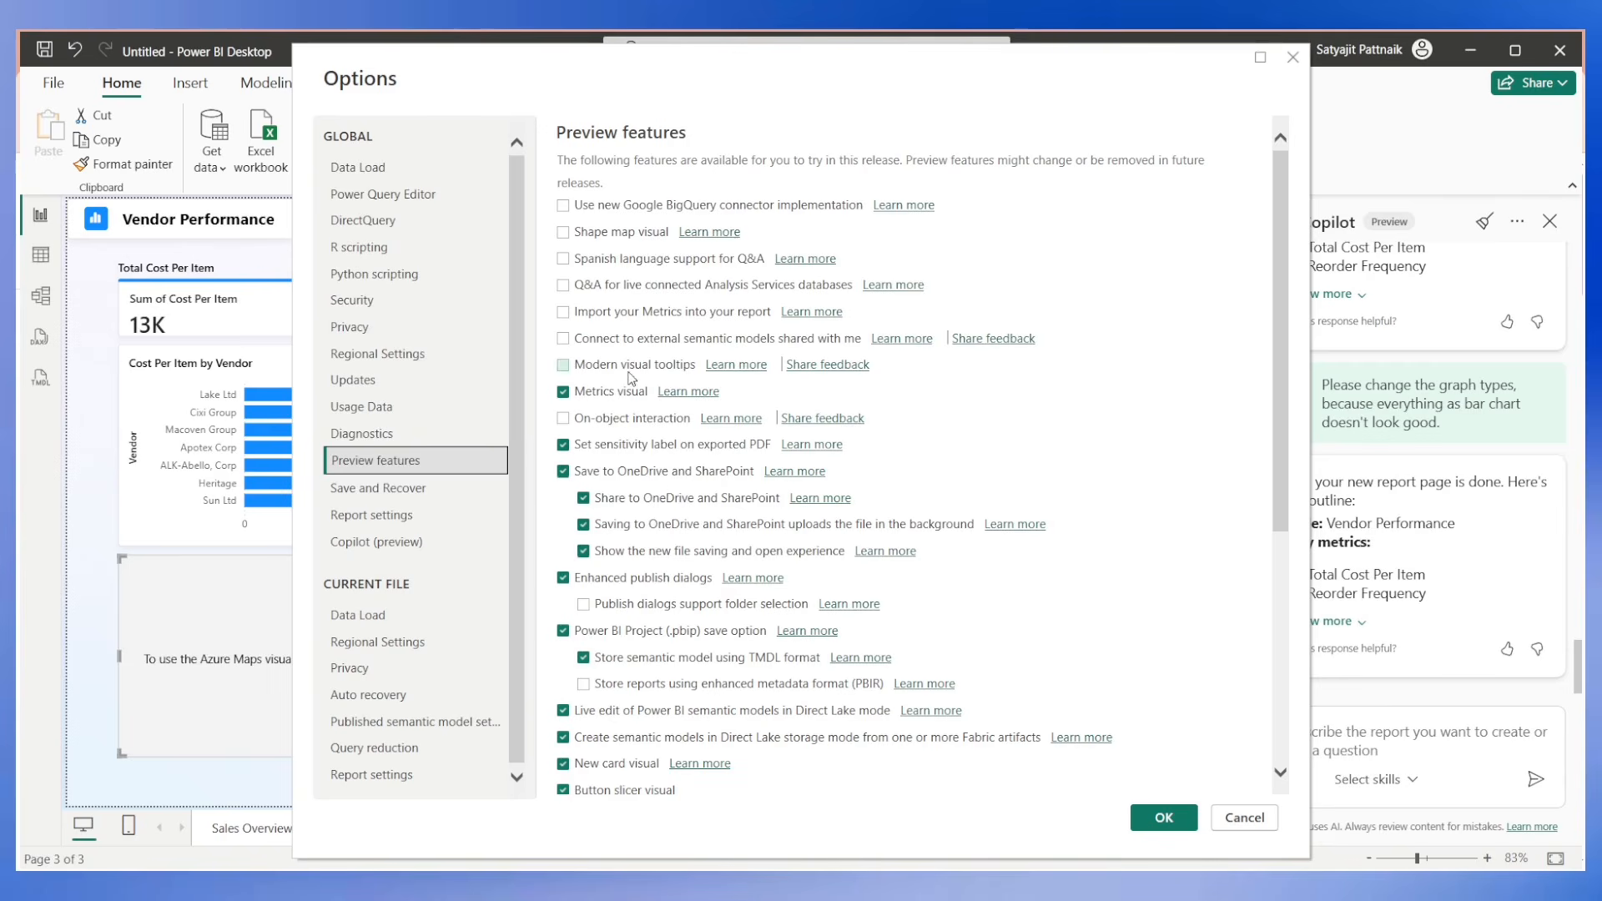
{"action": "scroll", "coordinate": [741, 551], "scroll_direction": "down", "scroll_amount": 5}
{"action": "scroll", "coordinate": [738, 549], "scroll_direction": "up", "scroll_amount": 5}
{"action": "scroll", "coordinate": [628, 467], "scroll_direction": "down", "scroll_amount": 5}
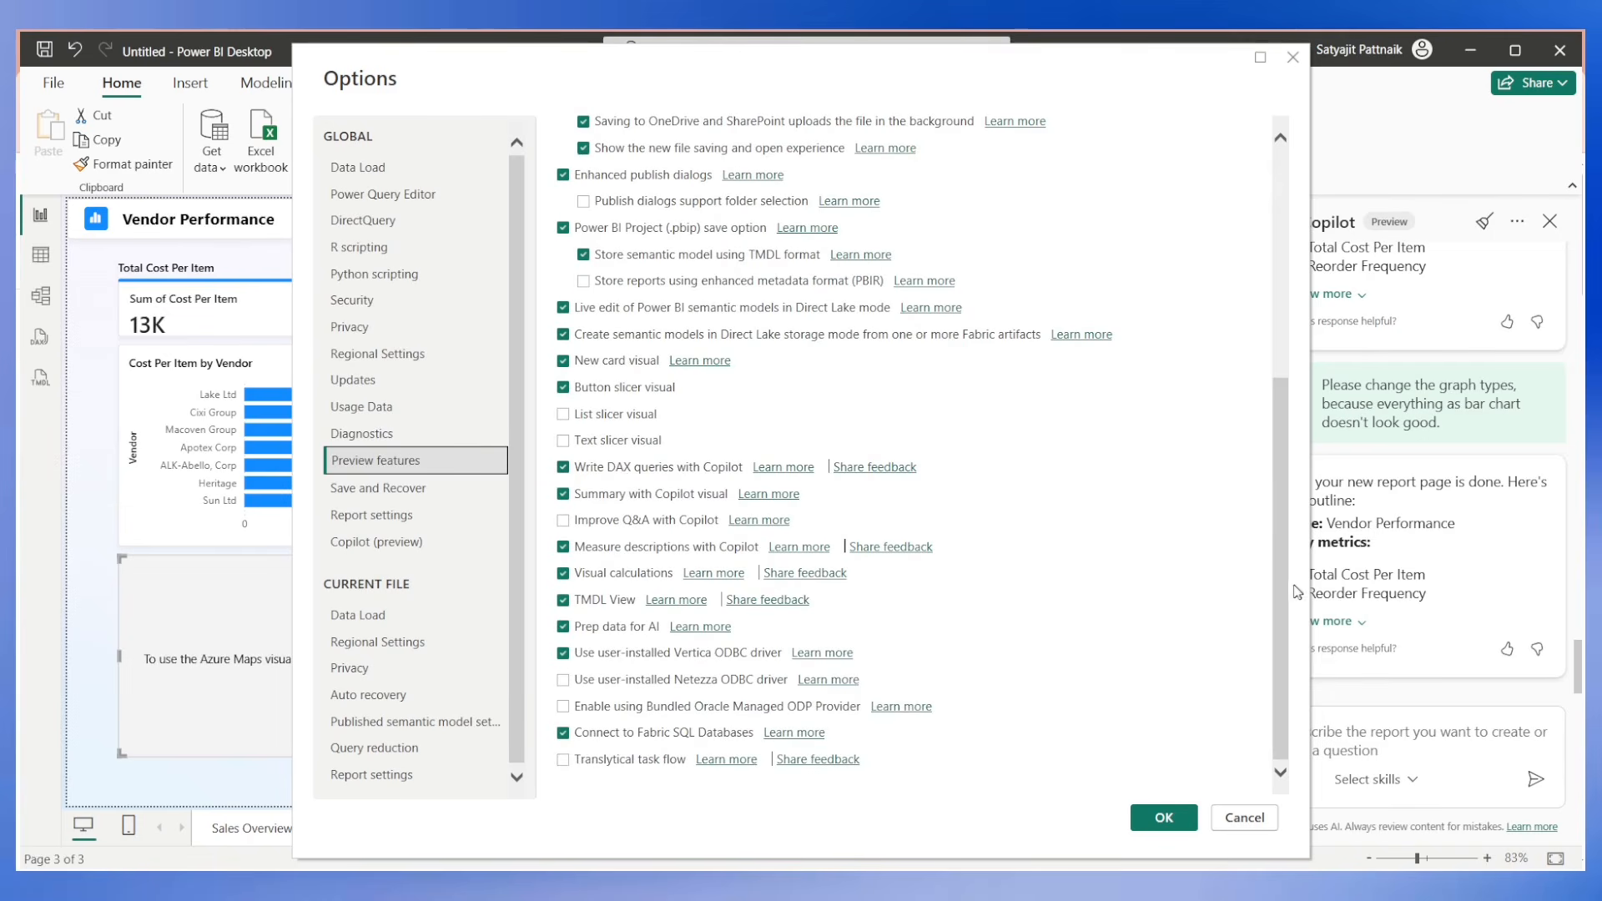
{"action": "left_click_drag", "start_coordinate": [1289, 584], "coordinate": [1283, 346]}
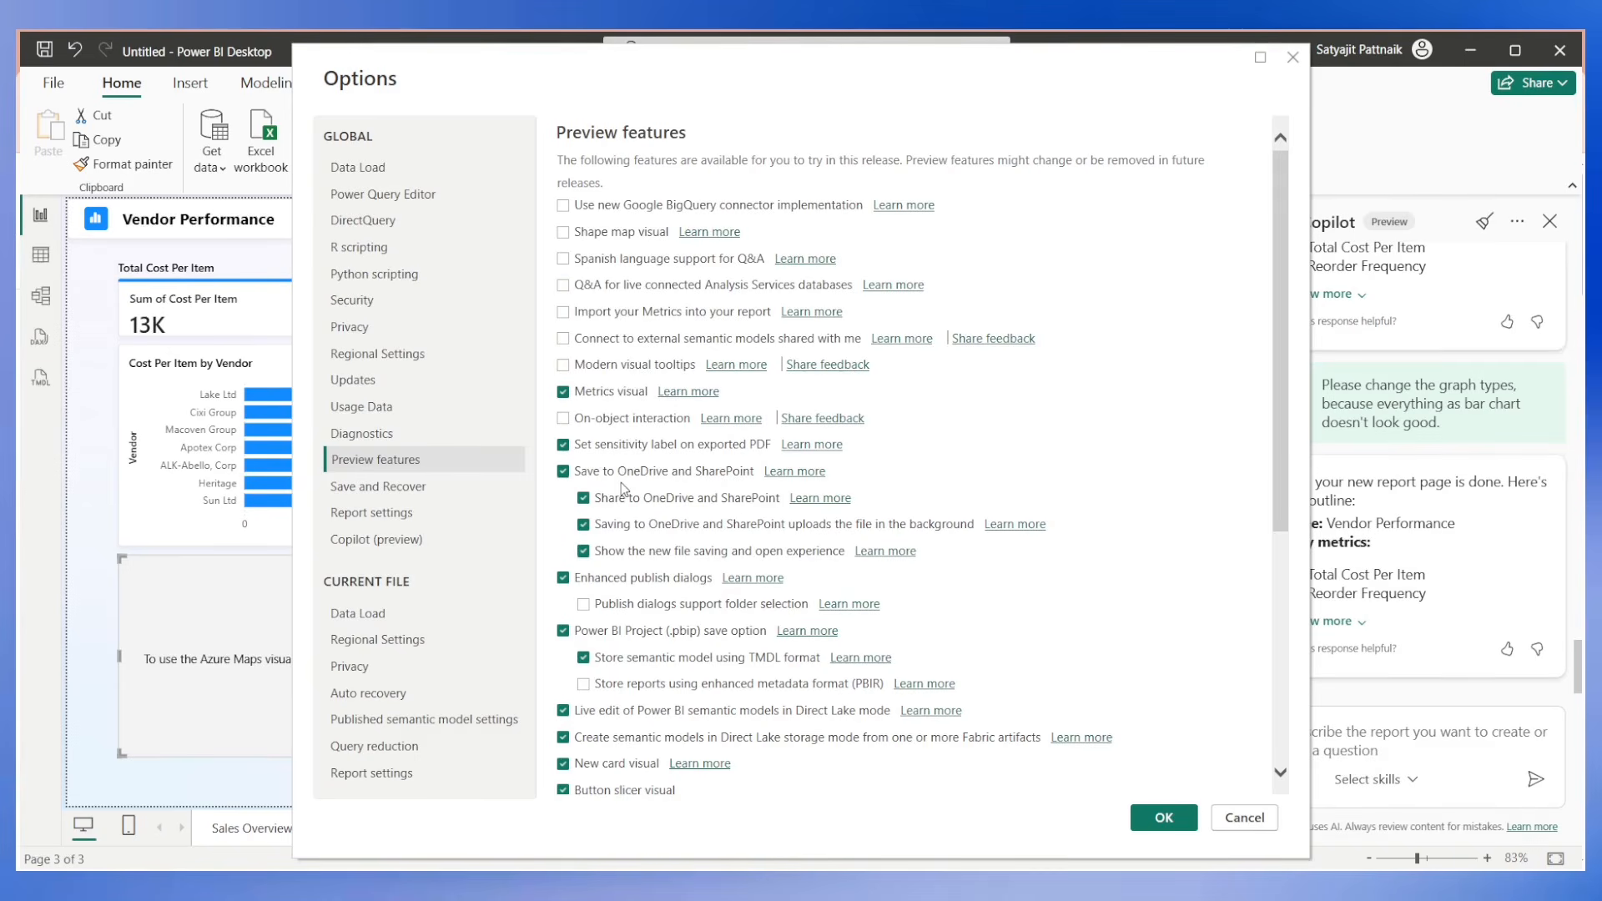
{"action": "scroll", "coordinate": [697, 546], "scroll_direction": "down", "scroll_amount": 5}
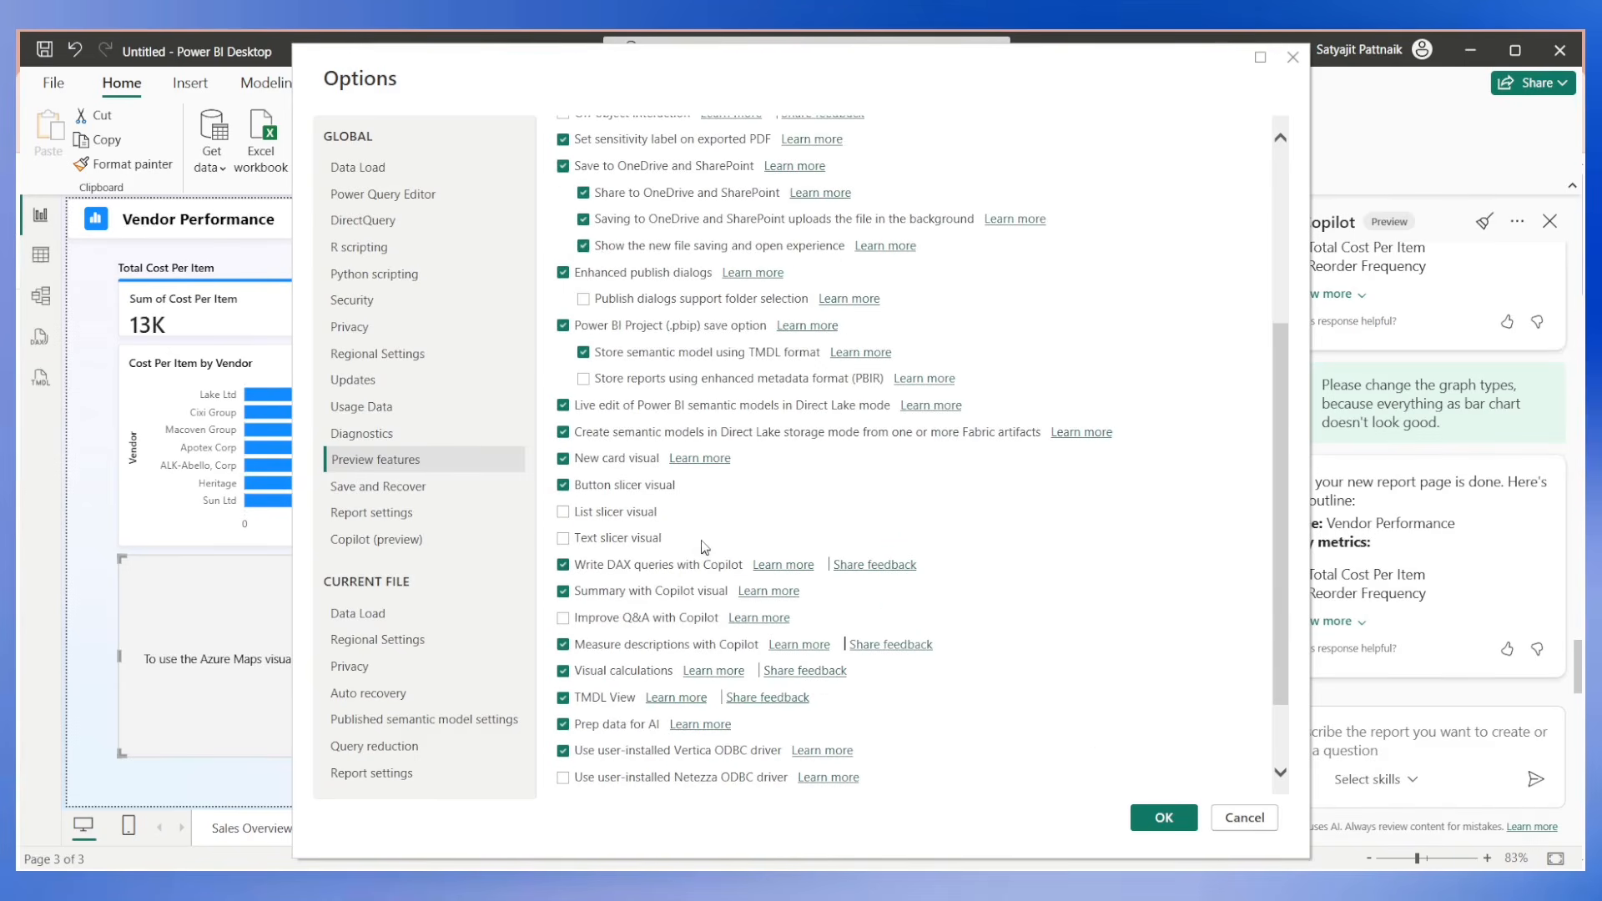
{"action": "scroll", "coordinate": [704, 529], "scroll_direction": "down", "scroll_amount": 2}
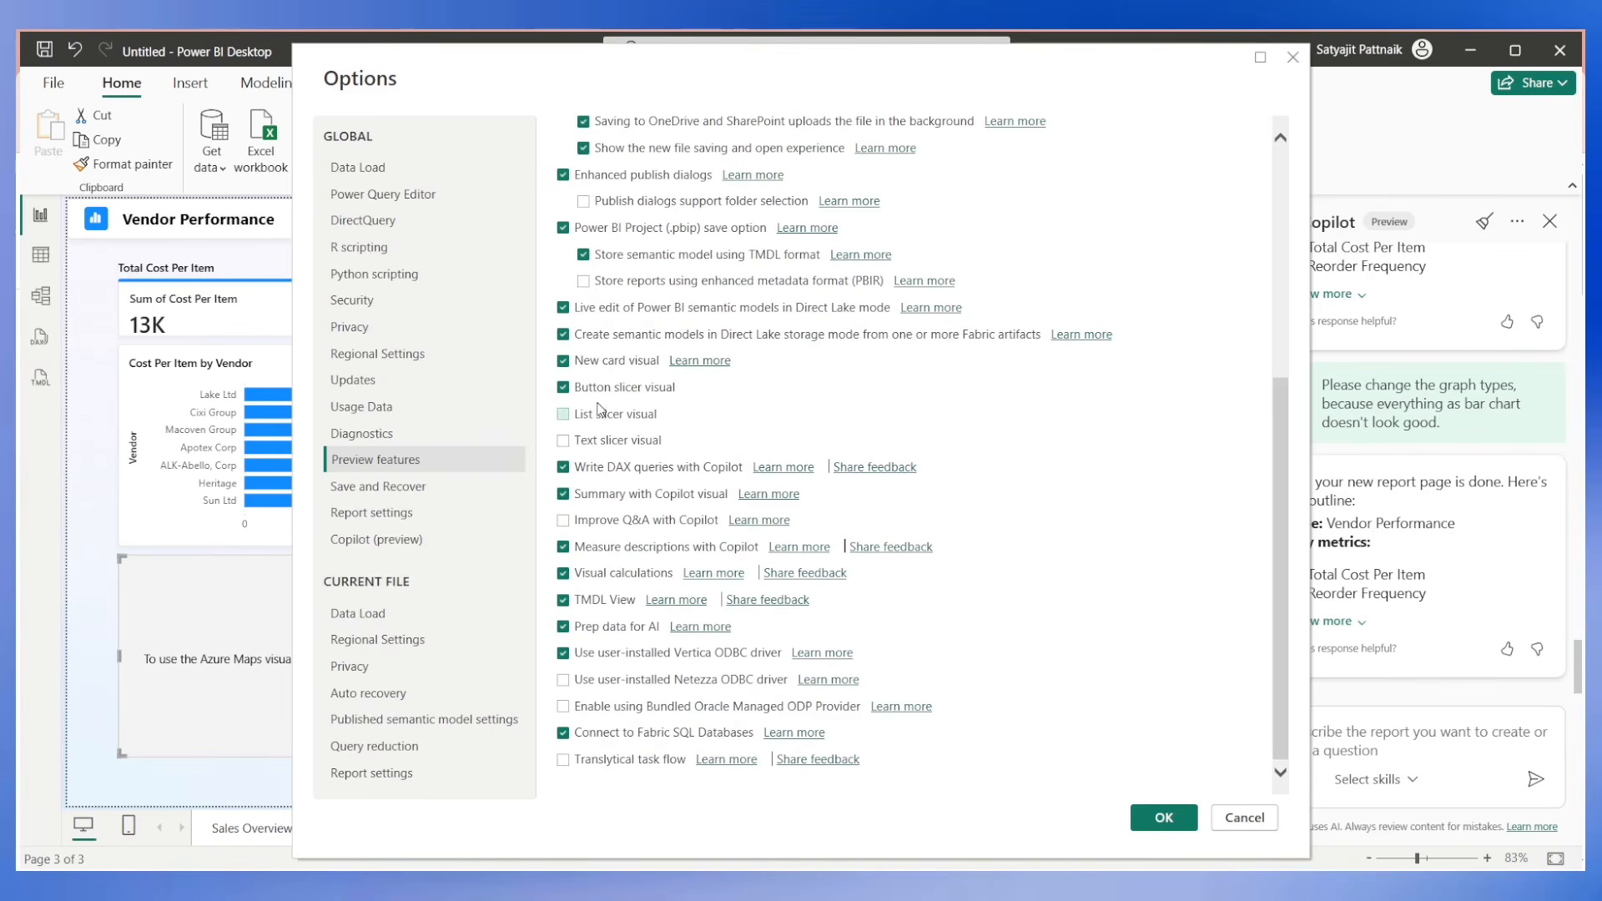
{"action": "scroll", "coordinate": [601, 411], "scroll_direction": "up", "scroll_amount": 2}
{"action": "scroll", "coordinate": [603, 415], "scroll_direction": "up", "scroll_amount": 2}
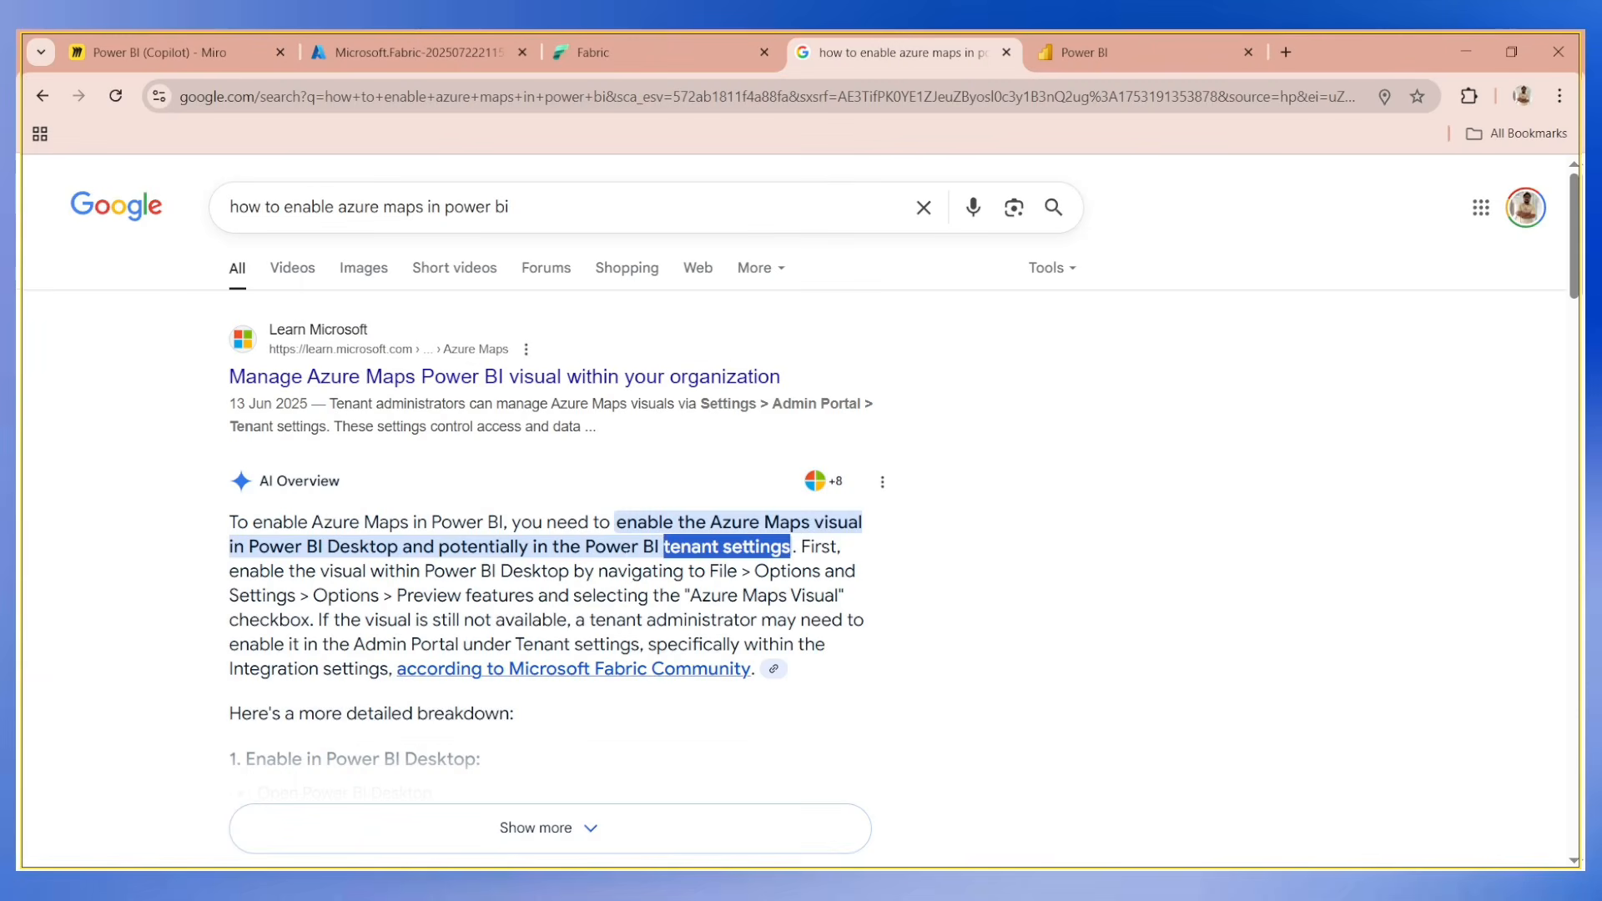
{"action": "left_click", "coordinate": [751, 594]}
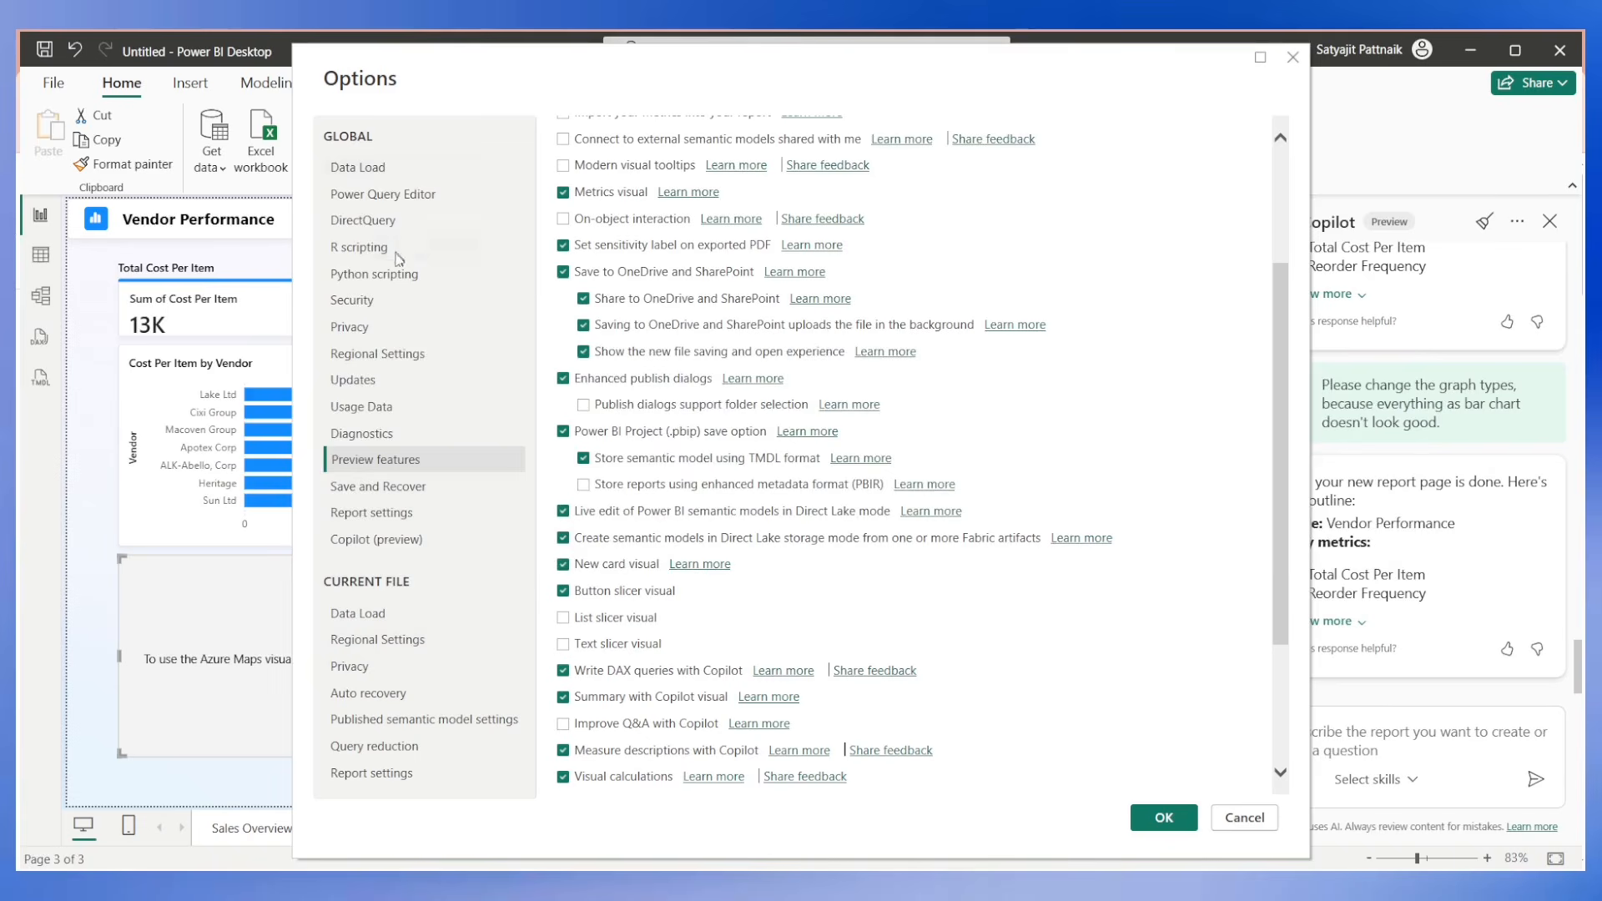
Check the global Data Load, Power Query Editor, Regional Settings, Report settings and Copilot (preview) options for an Azure Maps setting.
{"action": "scroll", "coordinate": [1116, 295], "scroll_direction": "up", "scroll_amount": 3}
{"action": "left_click", "coordinate": [405, 168]}
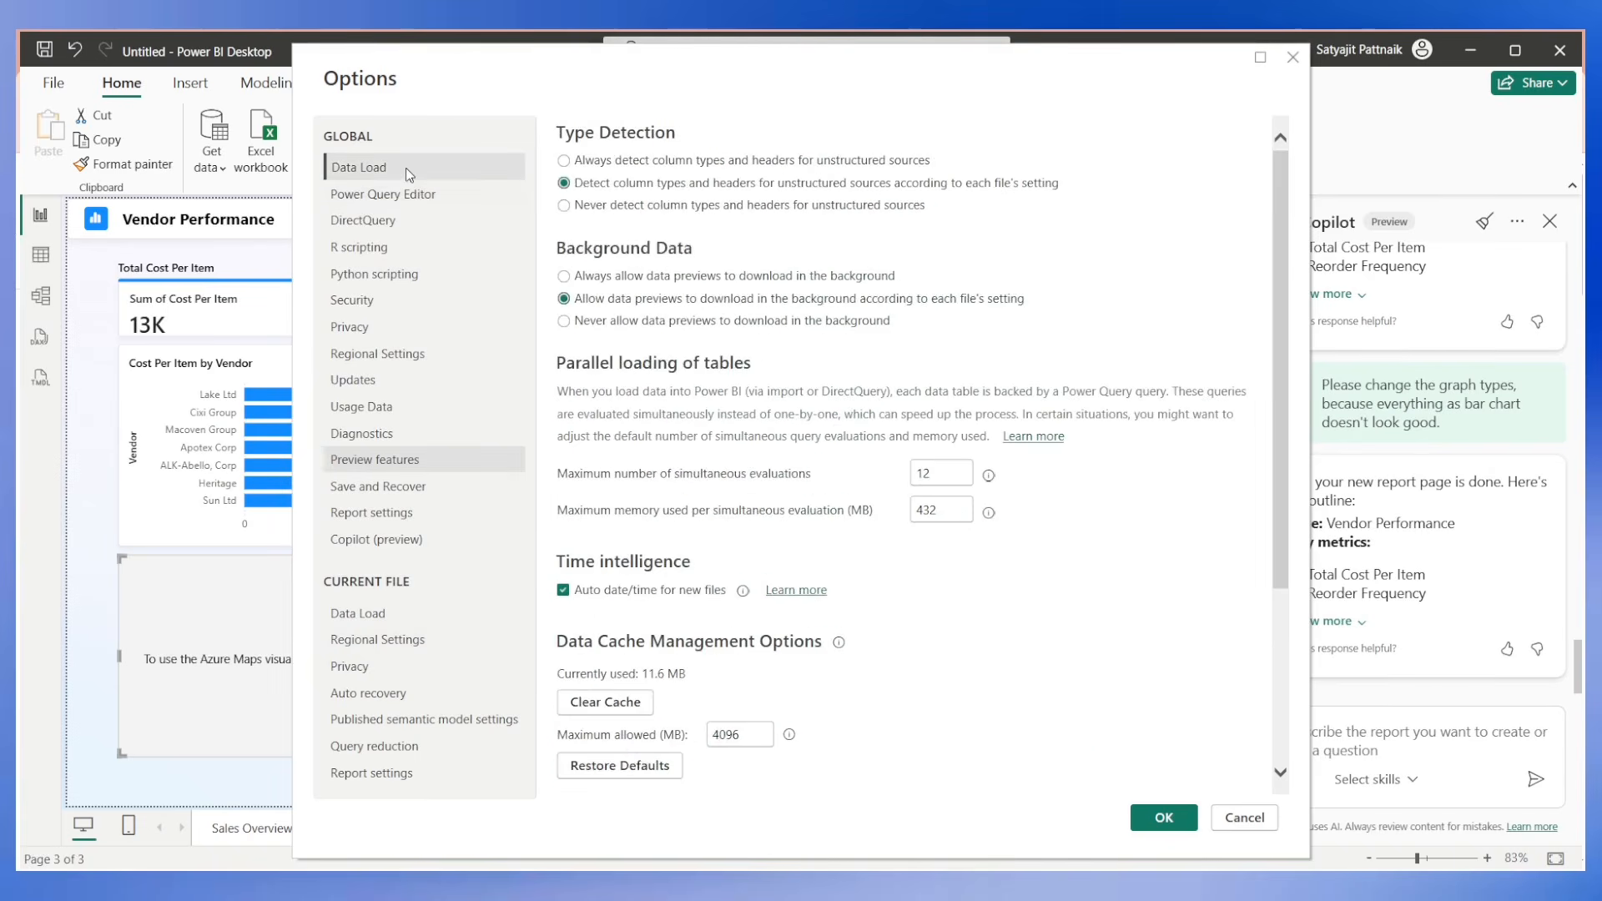
{"action": "left_click", "coordinate": [409, 193]}
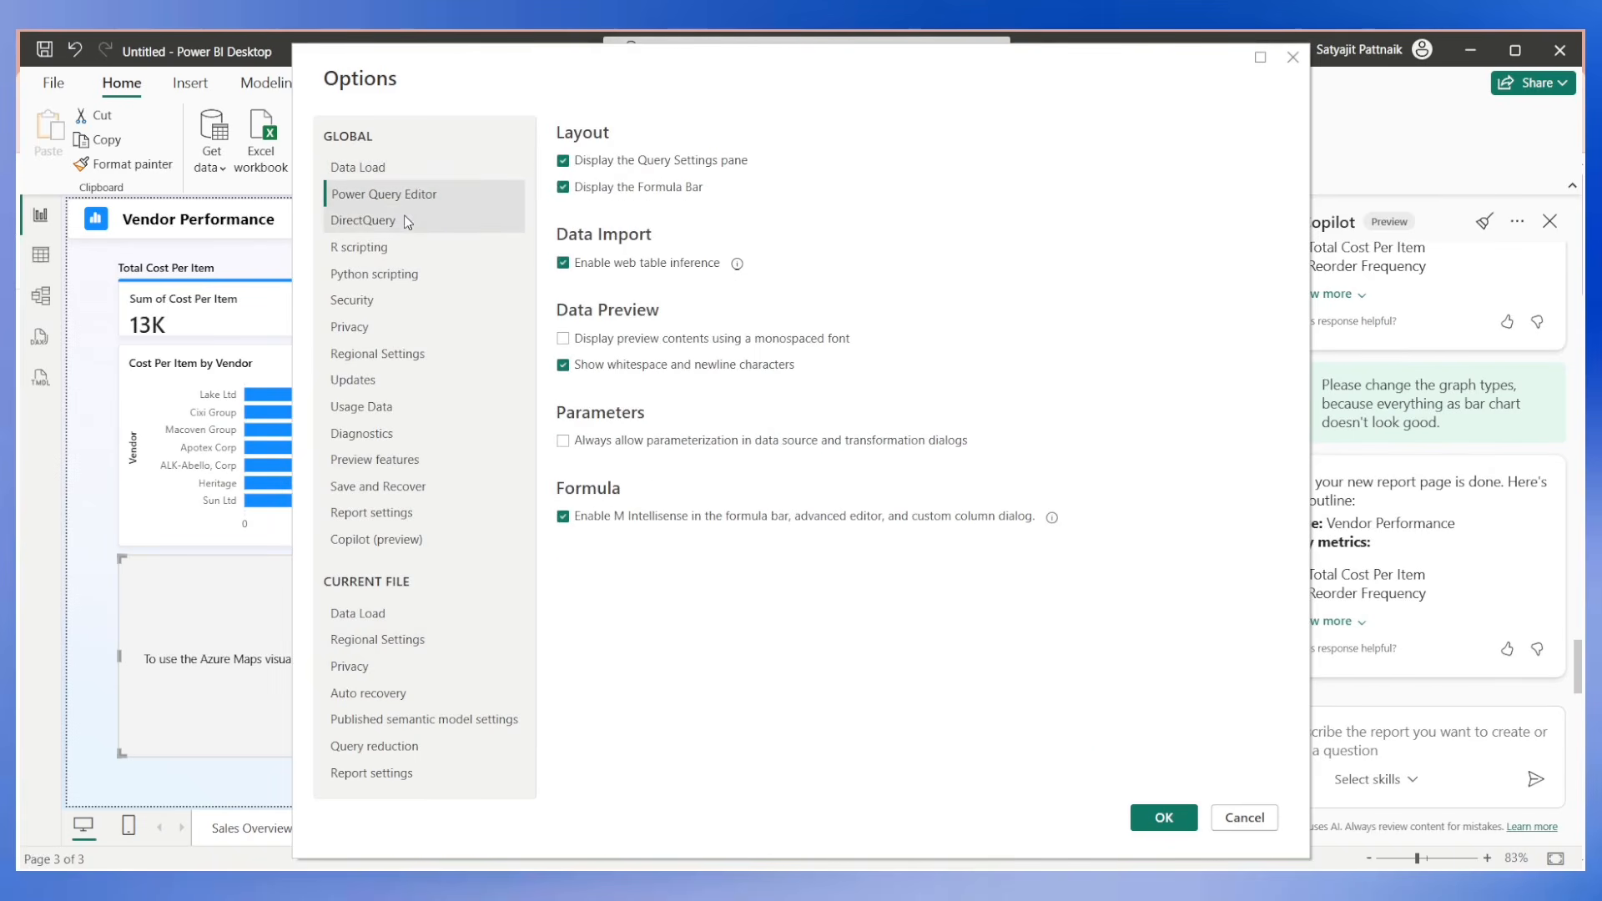
{"action": "left_click", "coordinate": [388, 357]}
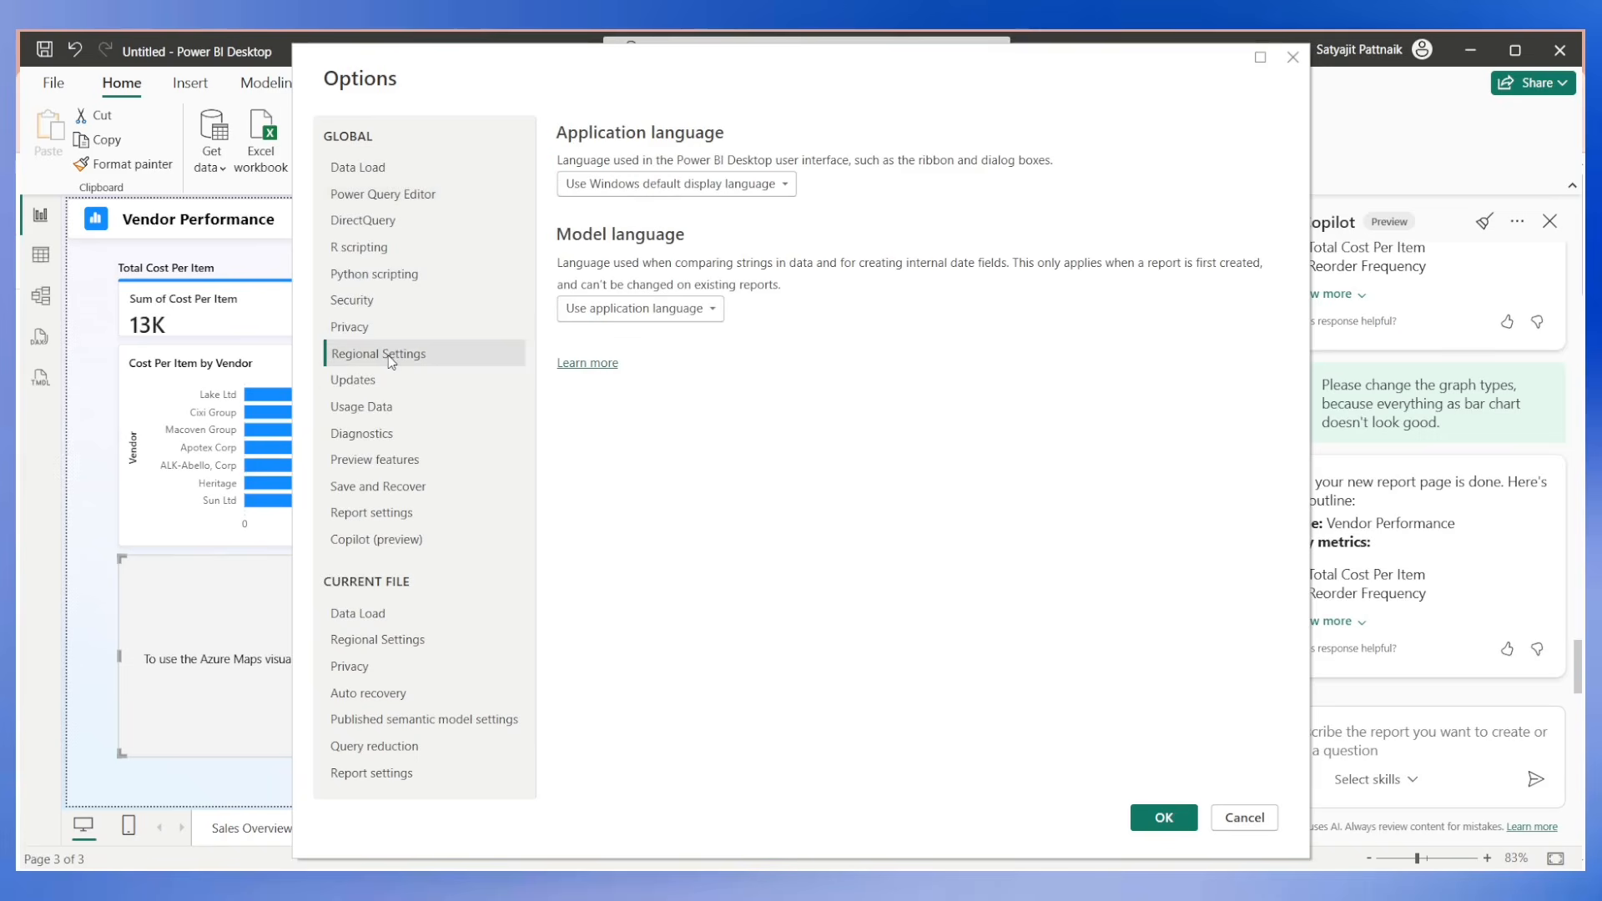
{"action": "left_click", "coordinate": [380, 514]}
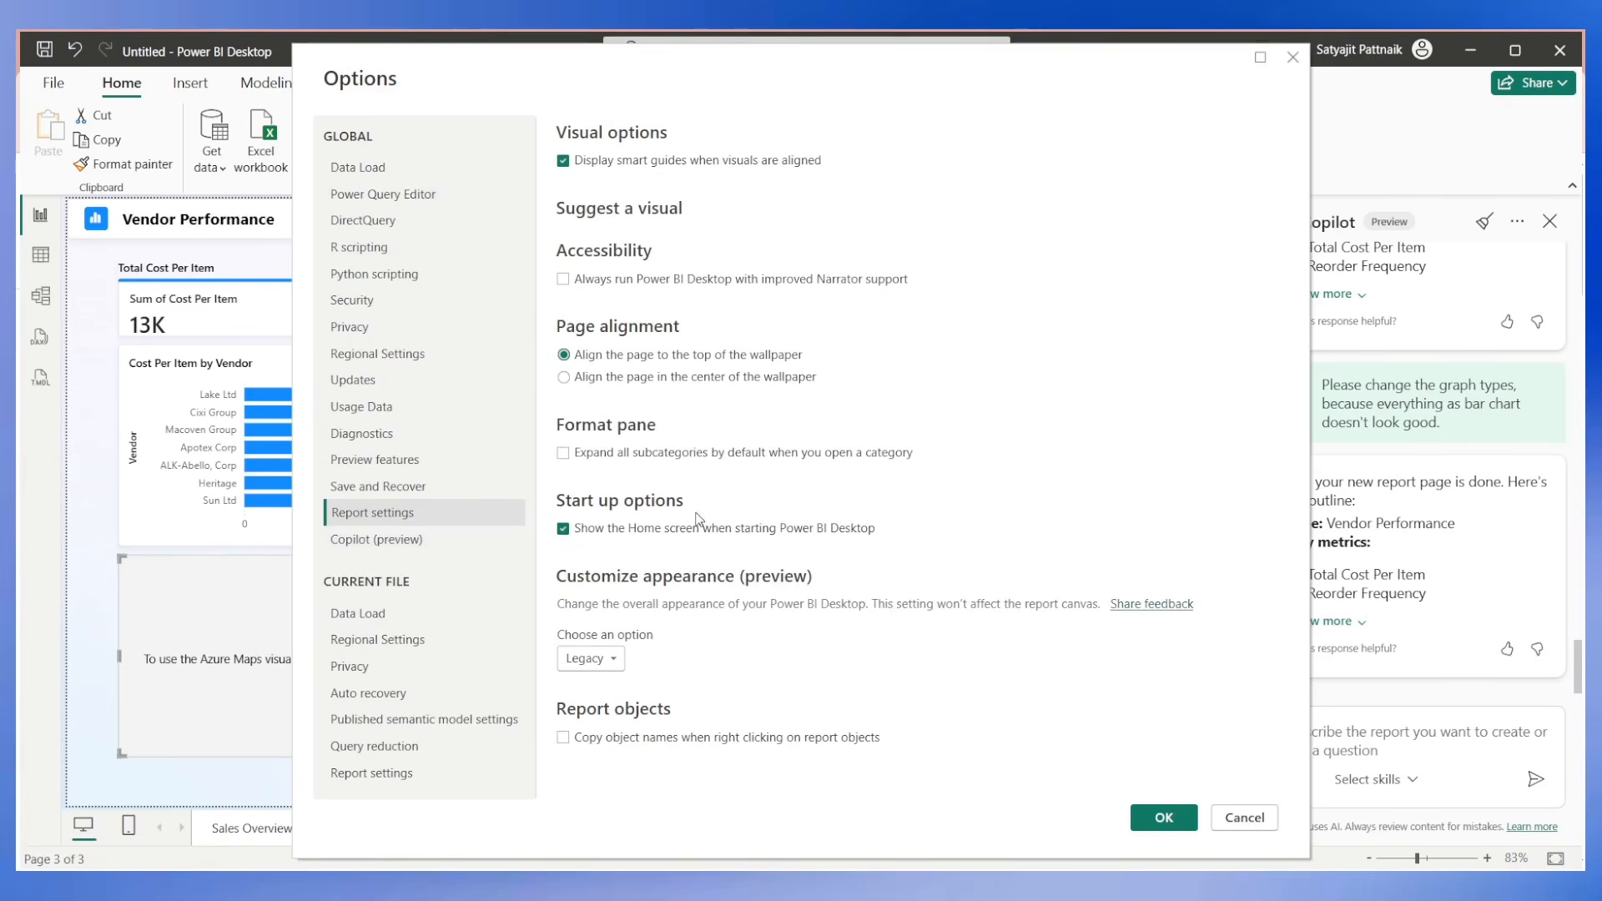
{"action": "left_click", "coordinate": [388, 538]}
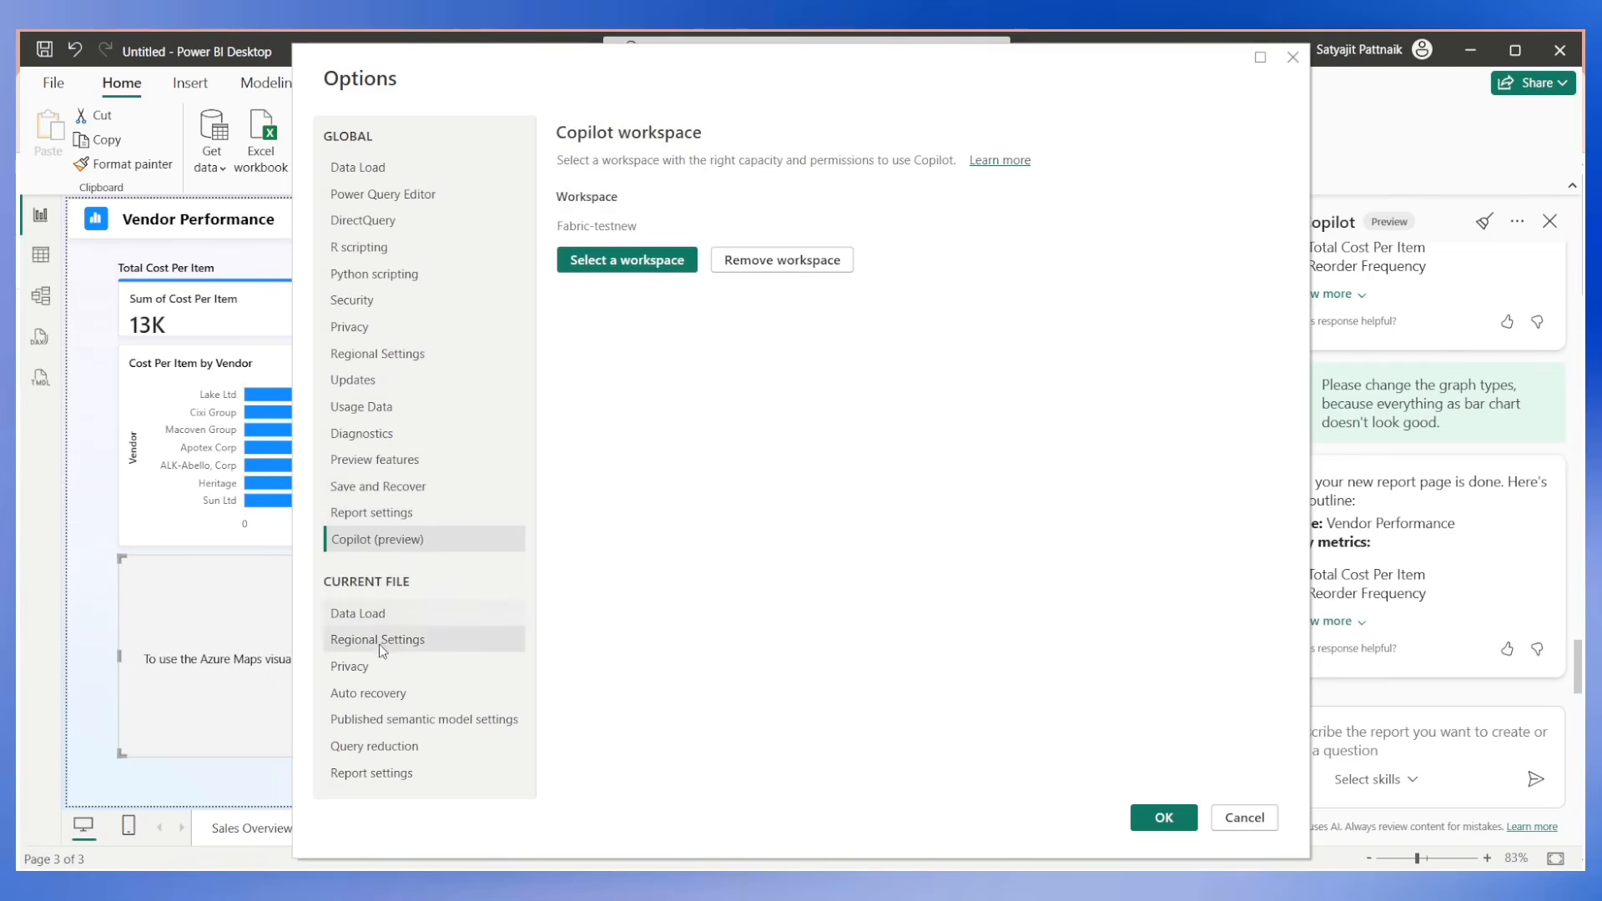
Return to the Preview features options and recheck the whole list for the Azure Maps Visual entry.
{"action": "left_click", "coordinate": [378, 459]}
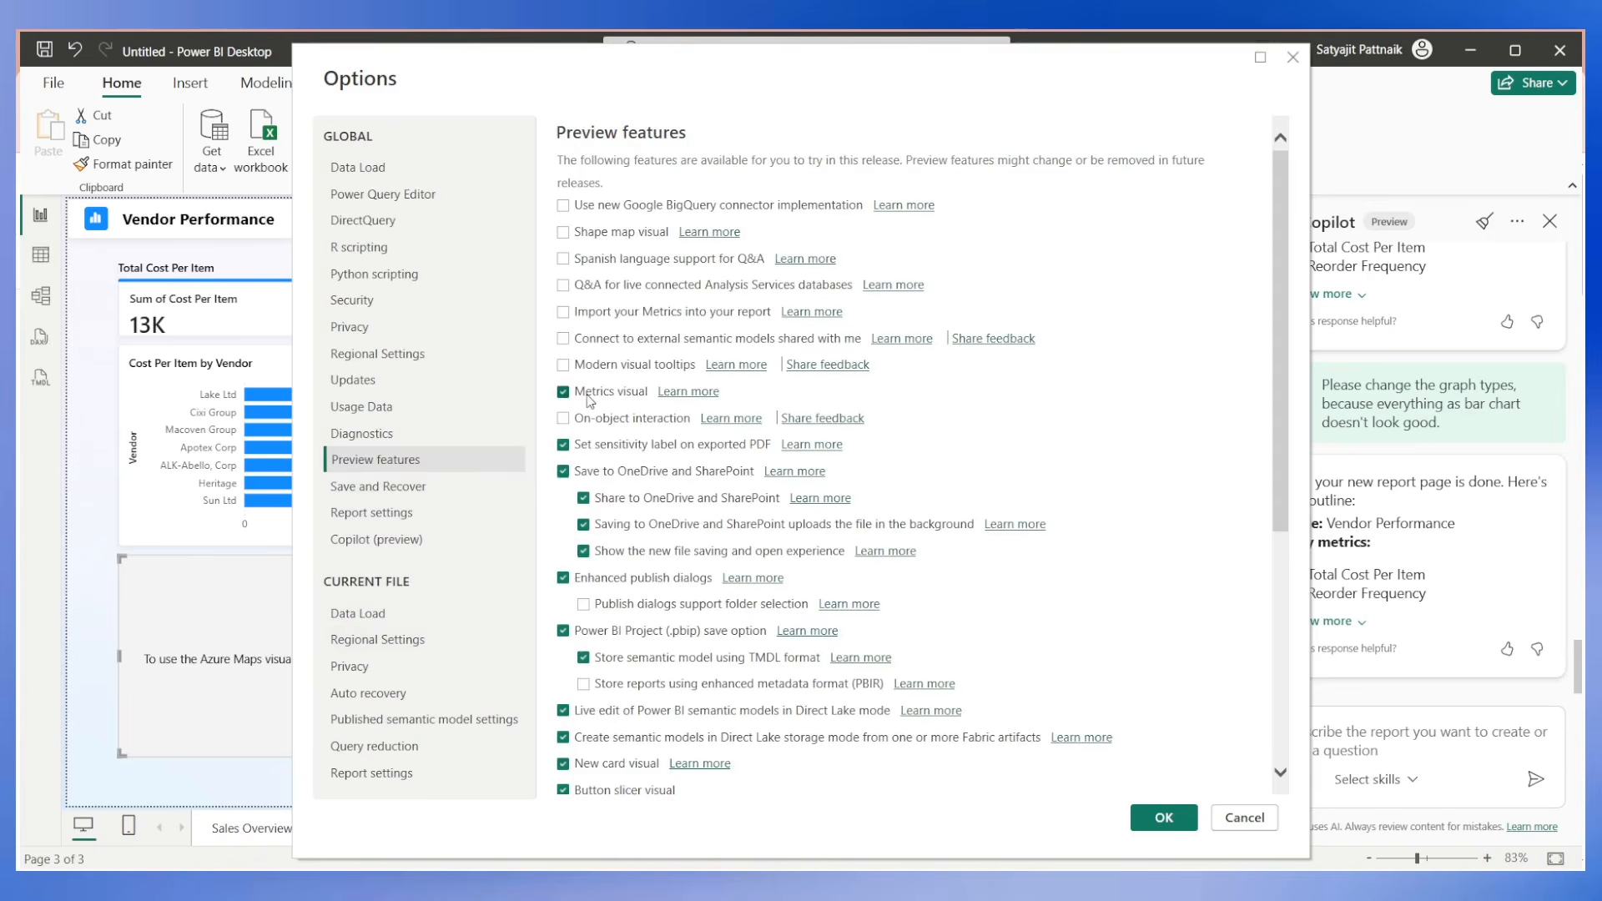
{"action": "scroll", "coordinate": [643, 353], "scroll_direction": "down", "scroll_amount": 5}
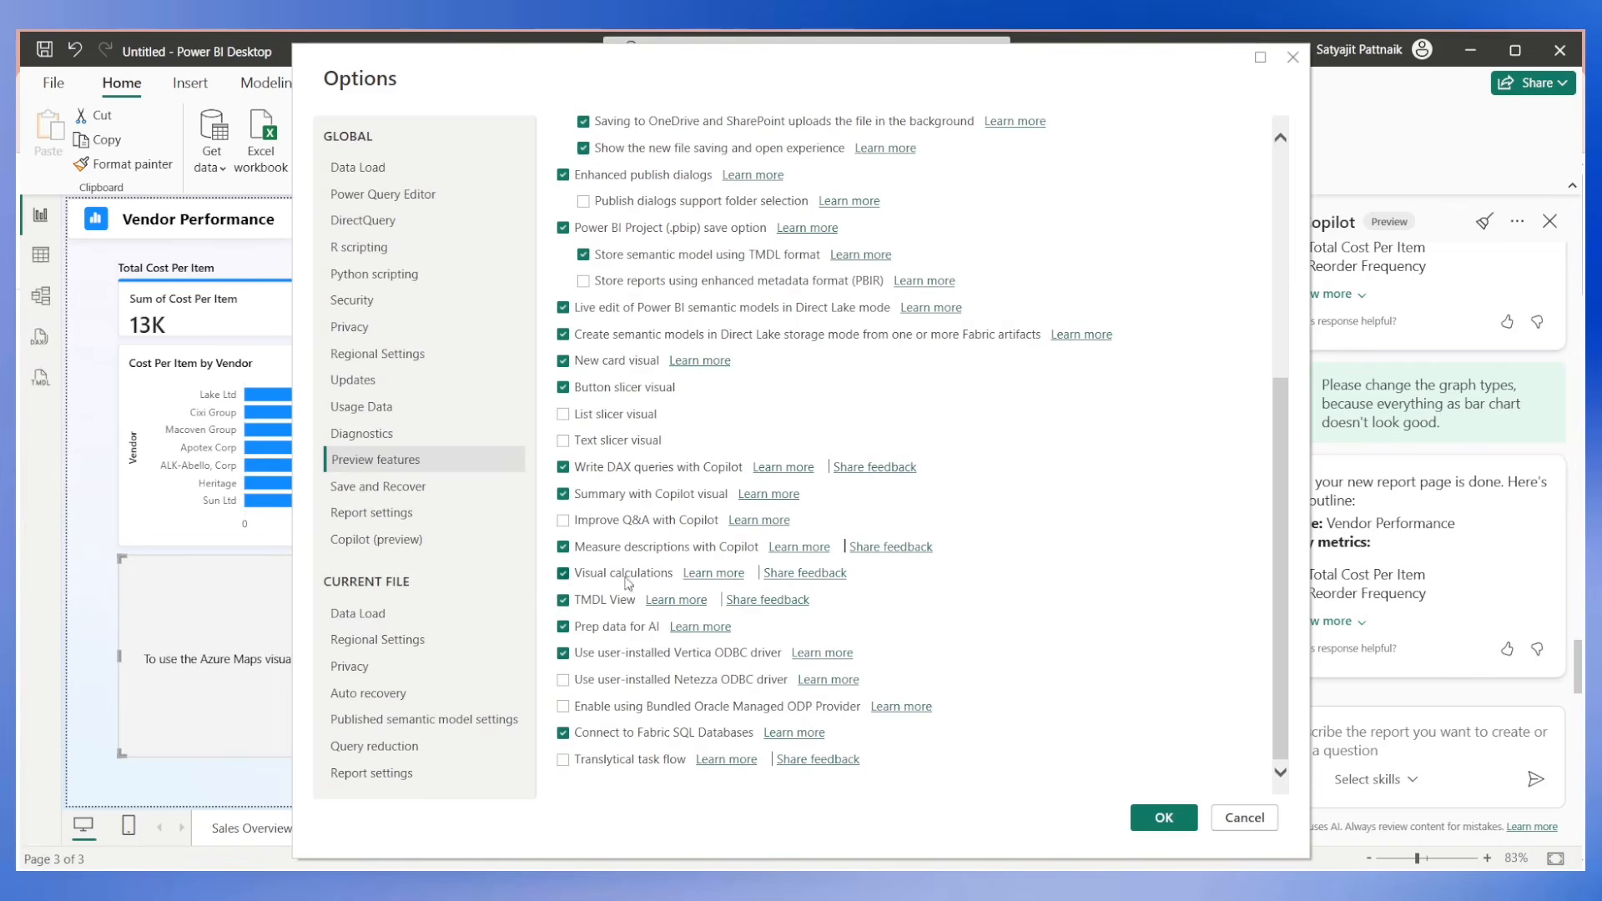
{"action": "scroll", "coordinate": [621, 518], "scroll_direction": "up", "scroll_amount": 3}
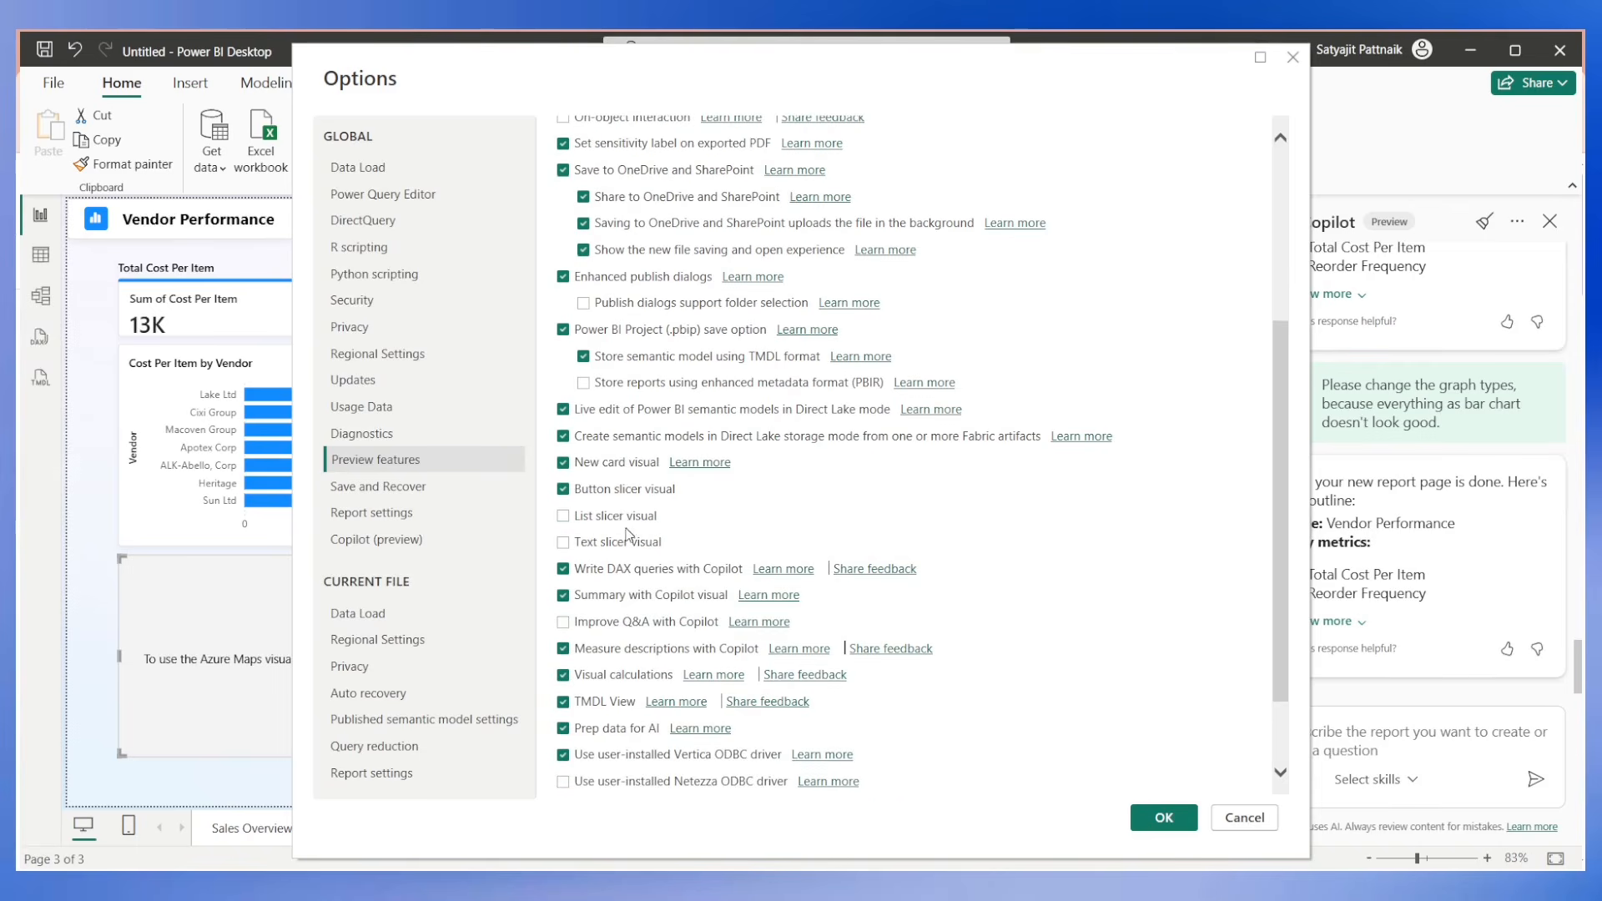
{"action": "scroll", "coordinate": [627, 534], "scroll_direction": "up", "scroll_amount": 9}
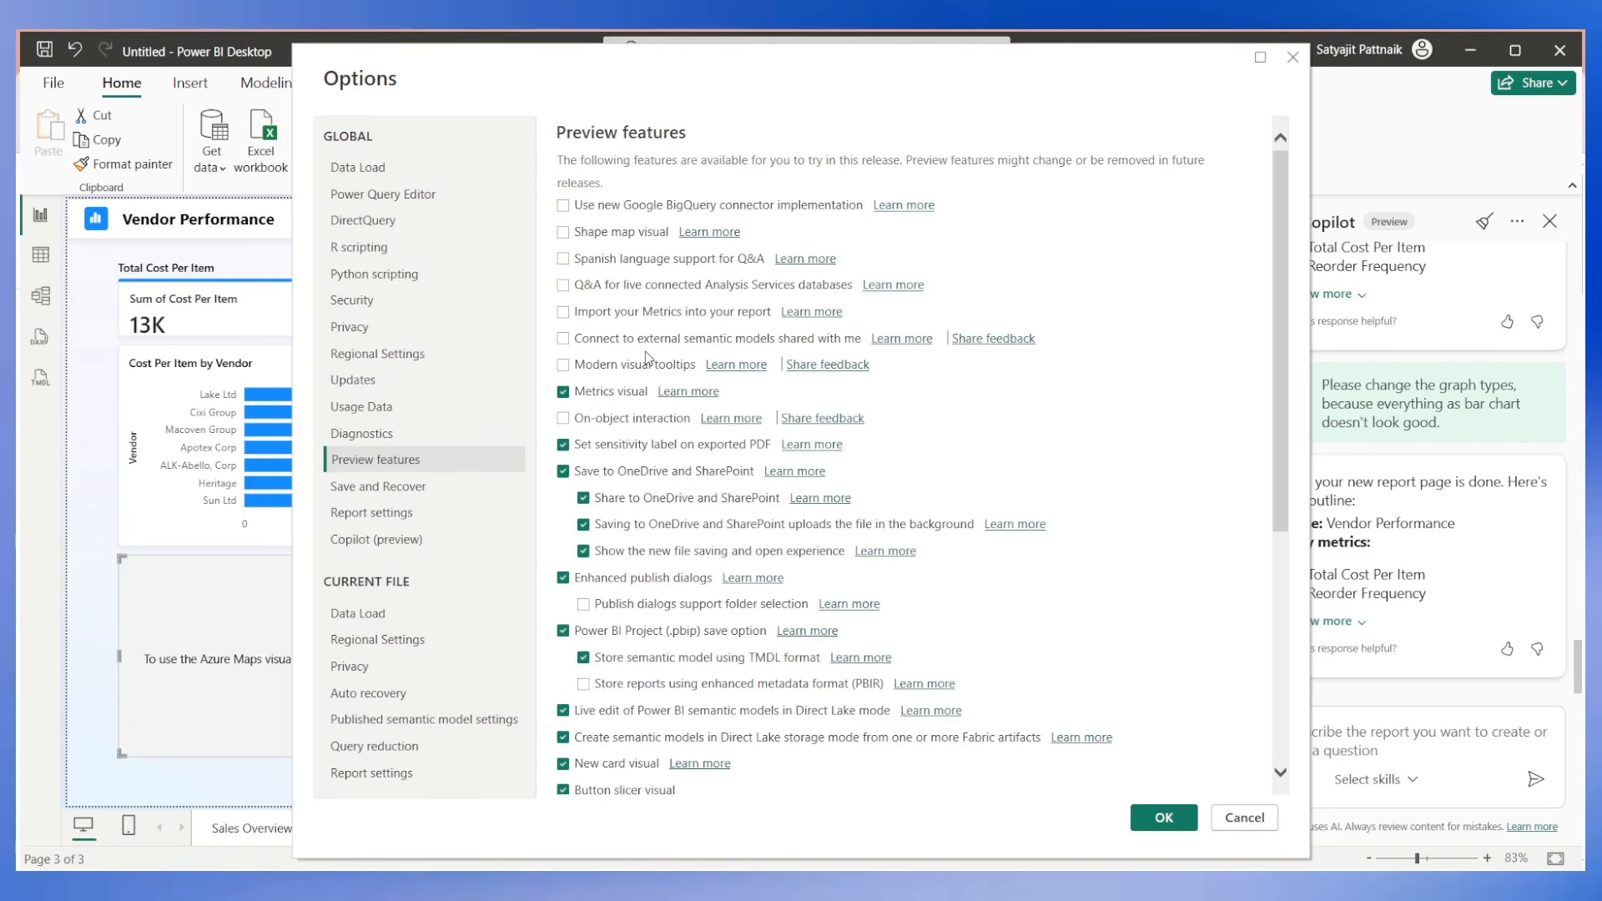
{"action": "scroll", "coordinate": [647, 354], "scroll_direction": "down", "scroll_amount": 5}
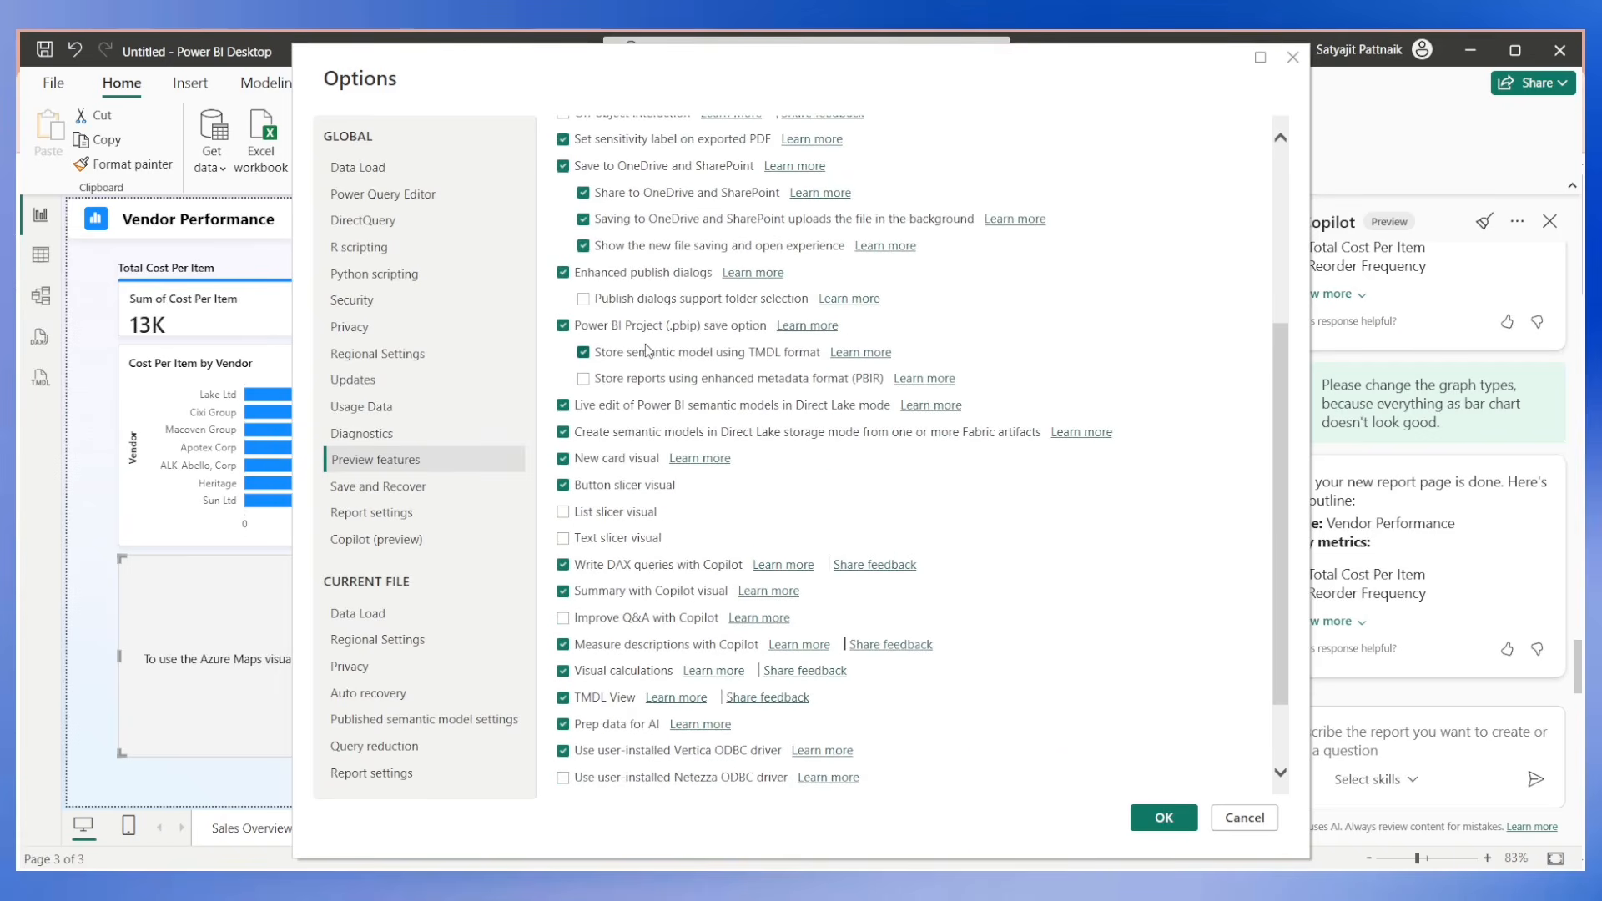
Switch to Chrome, copy the query "how to enable azure maps in power bi", and submit it to the Poe assistant at poe.com in a new tab.
{"action": "key", "text": "alt+Tab"}
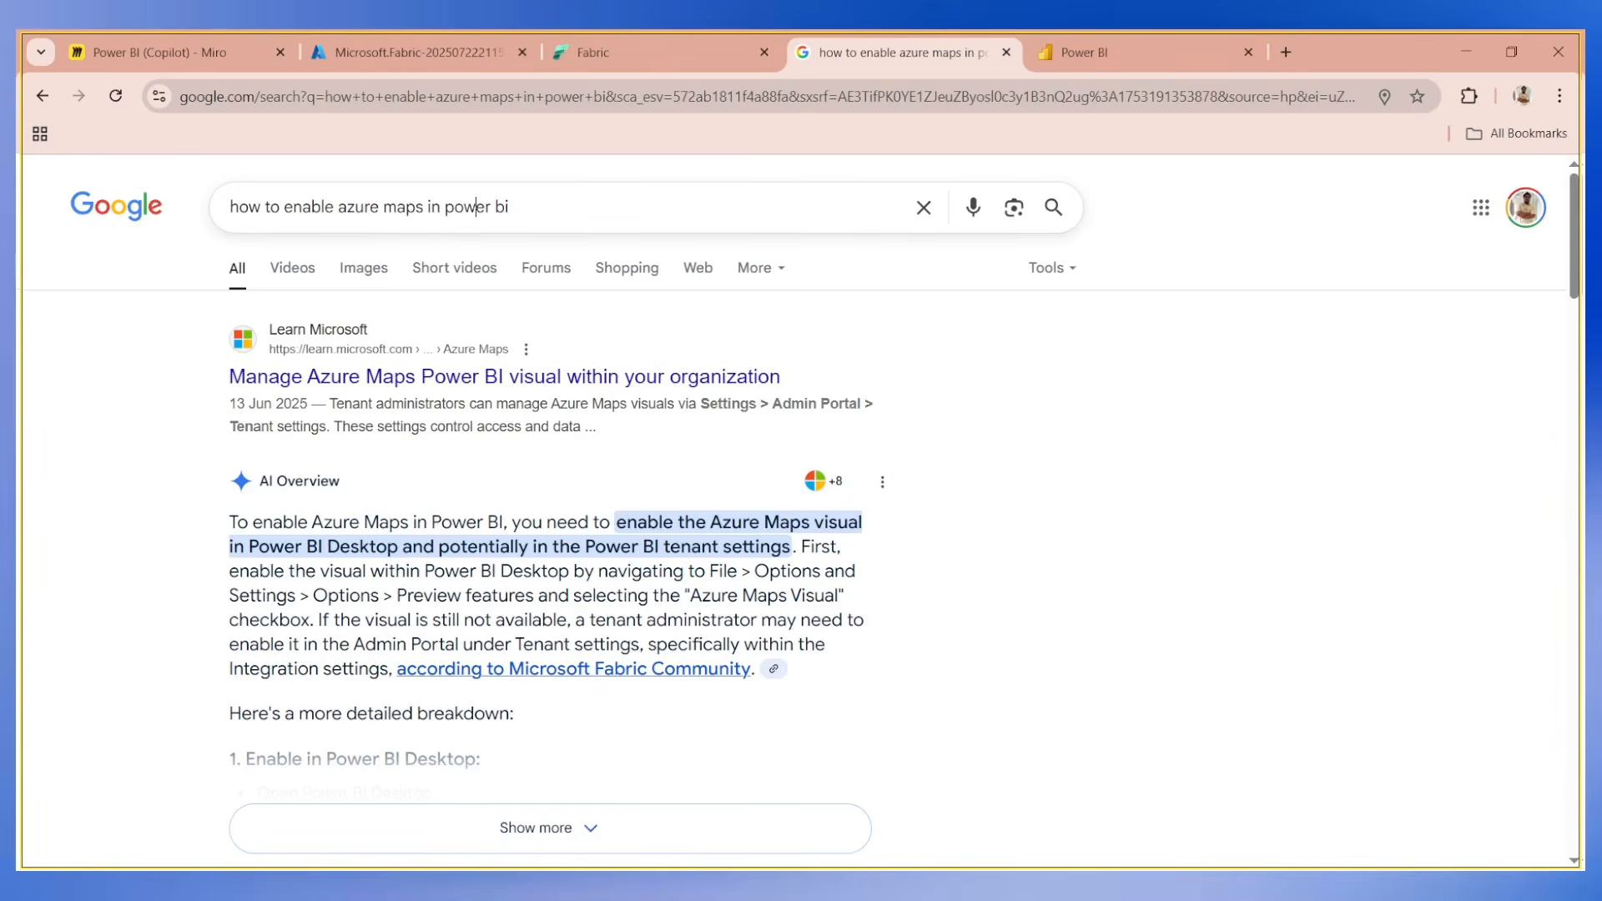
{"action": "left_click", "coordinate": [474, 207]}
{"action": "key", "text": "ctrl+t"}
{"action": "type", "text": "poe.com"}
{"action": "key", "text": "Return"}
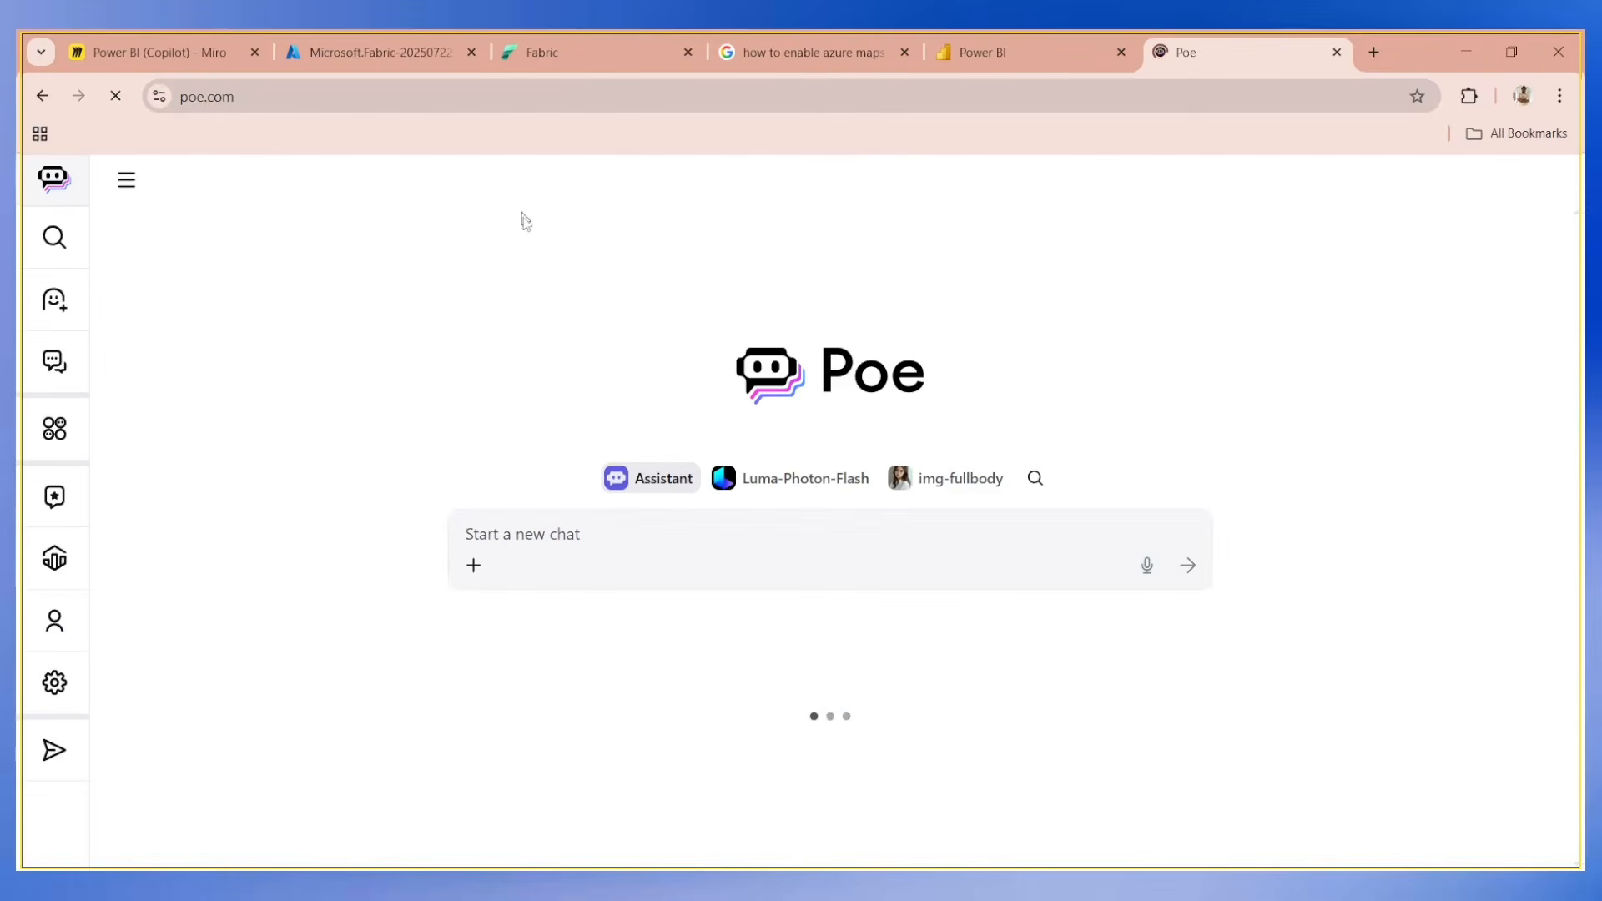
{"action": "type", "text": "how to enable azure maps in power bi"}
{"action": "key", "text": "Return"}
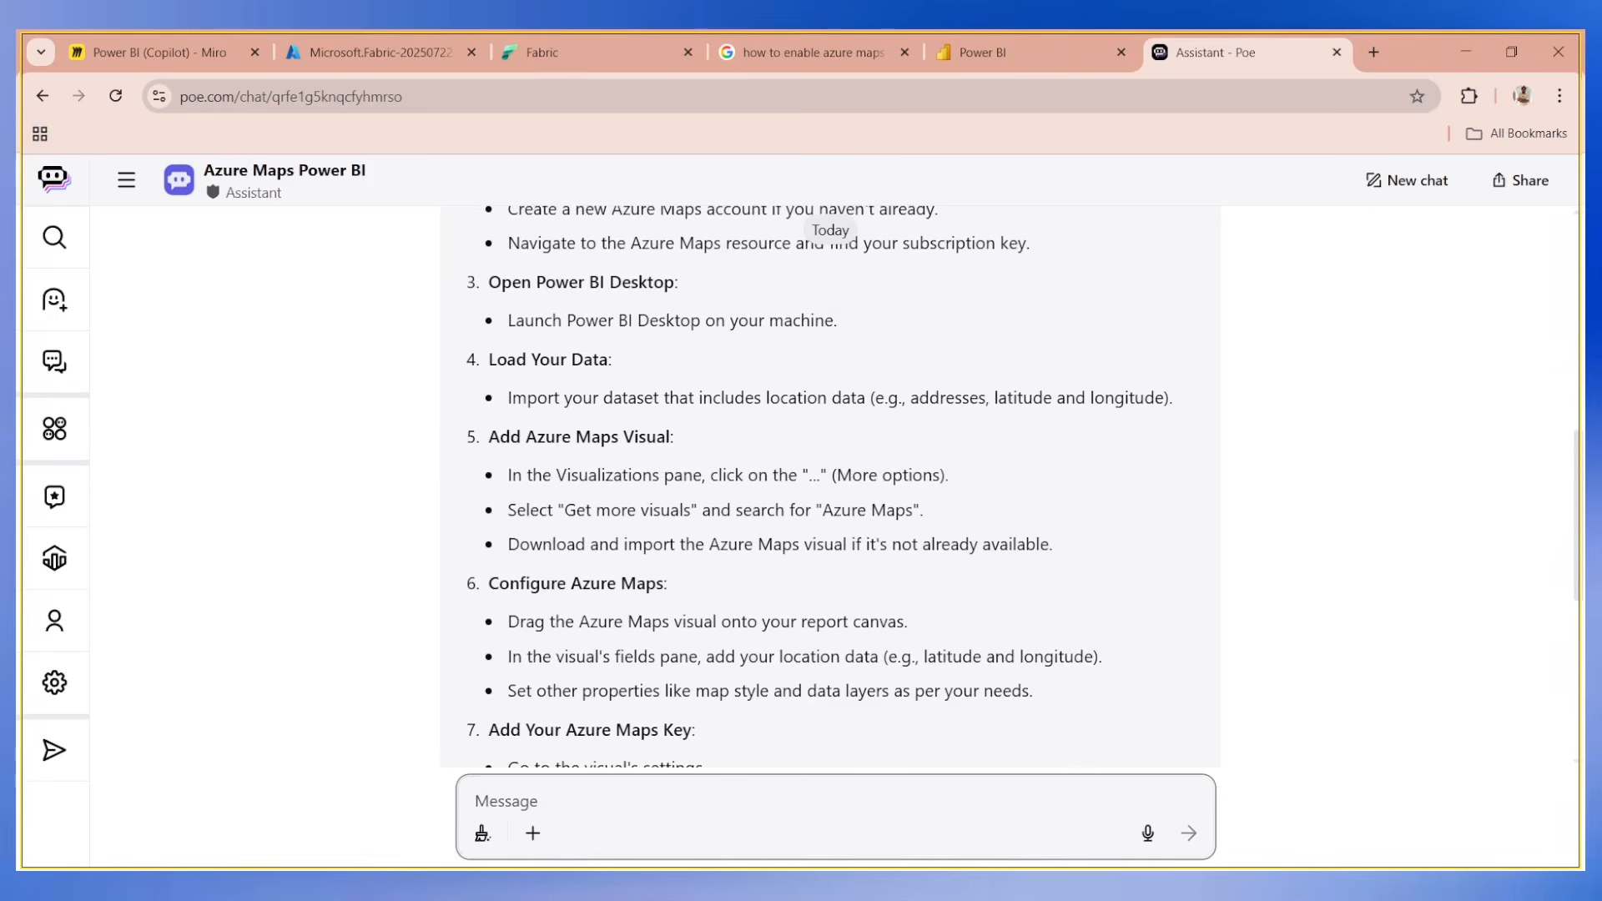
Ask the Poe assistant the follow-up question "how to enable azure maps on power bi desktop".
{"action": "type", "text": "how to enabl"}
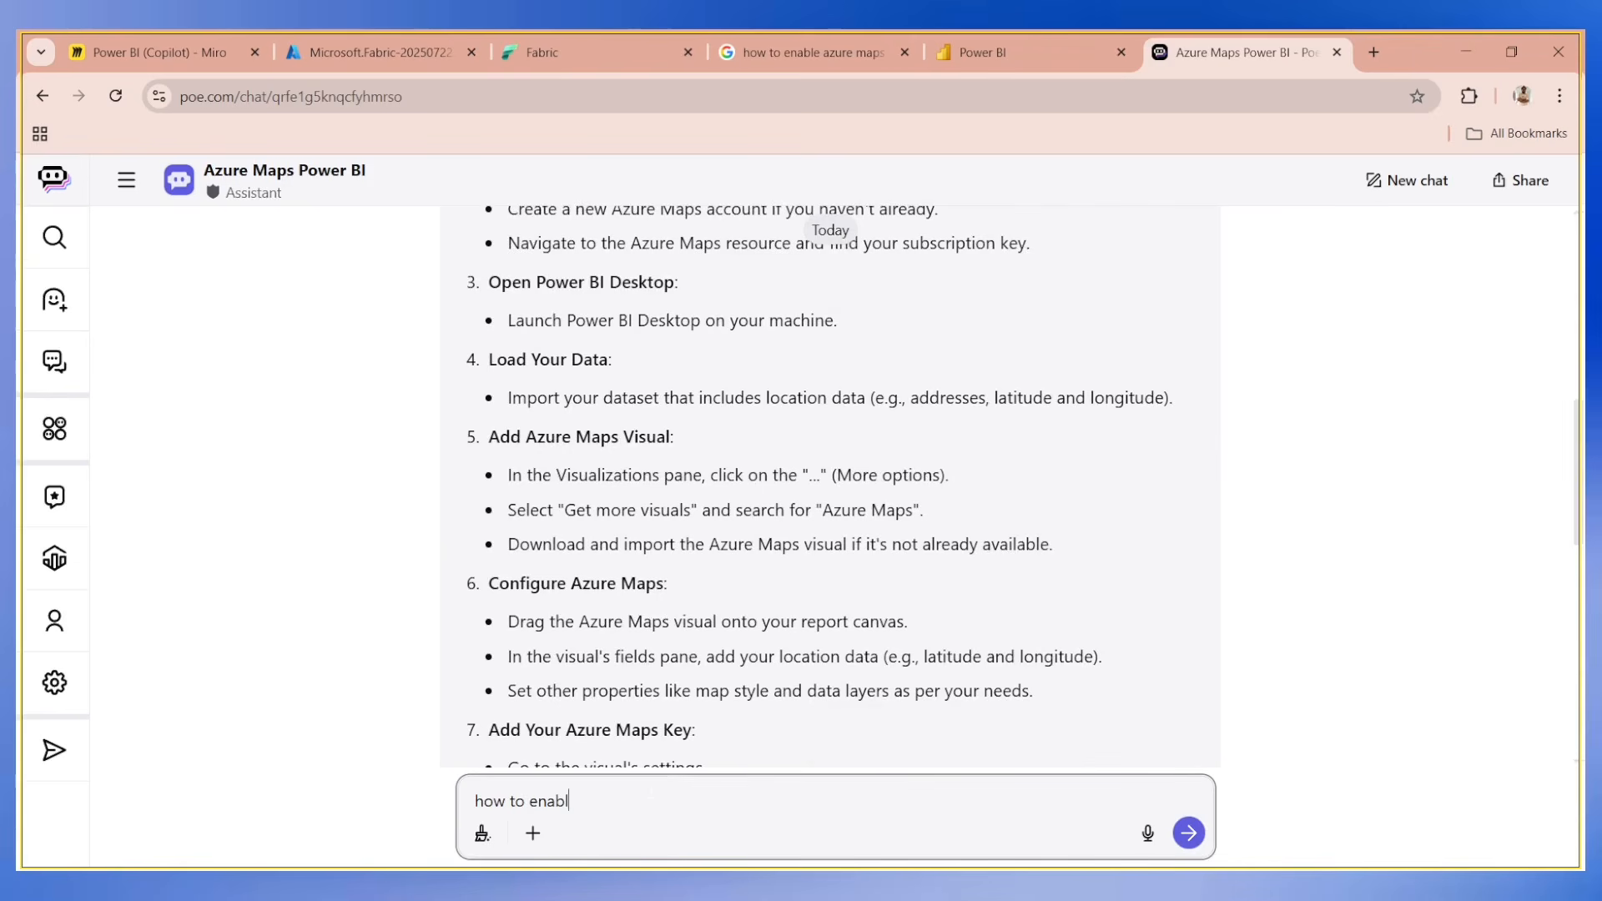
{"action": "type", "text": "e azure maps on pow"}
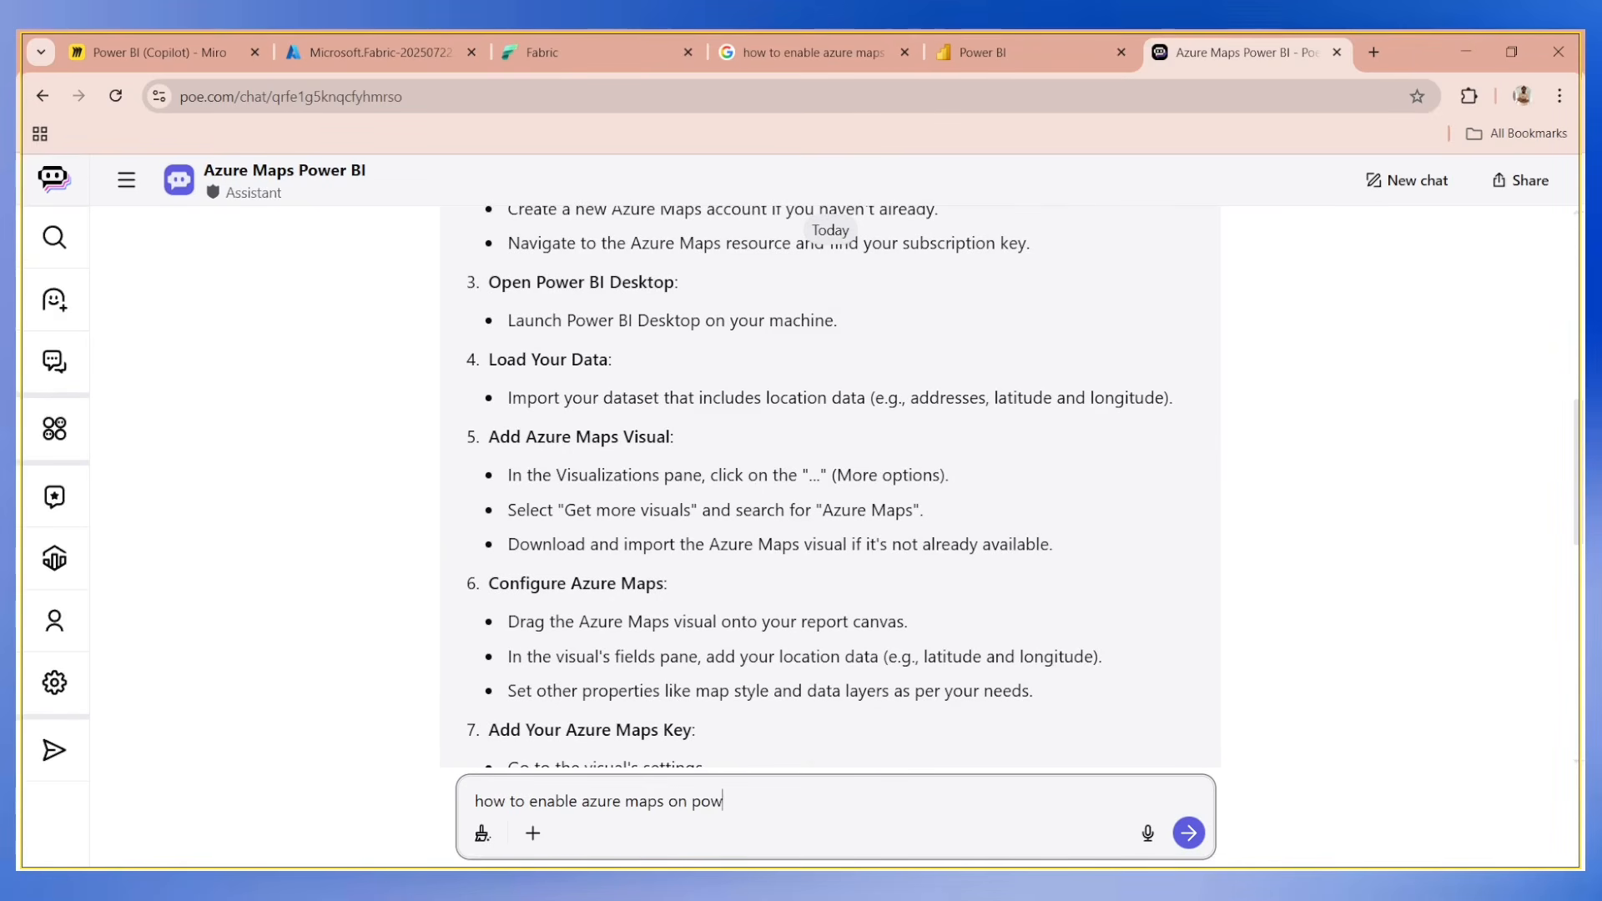
{"action": "type", "text": "er bi desktop"}
{"action": "key", "text": "Return"}
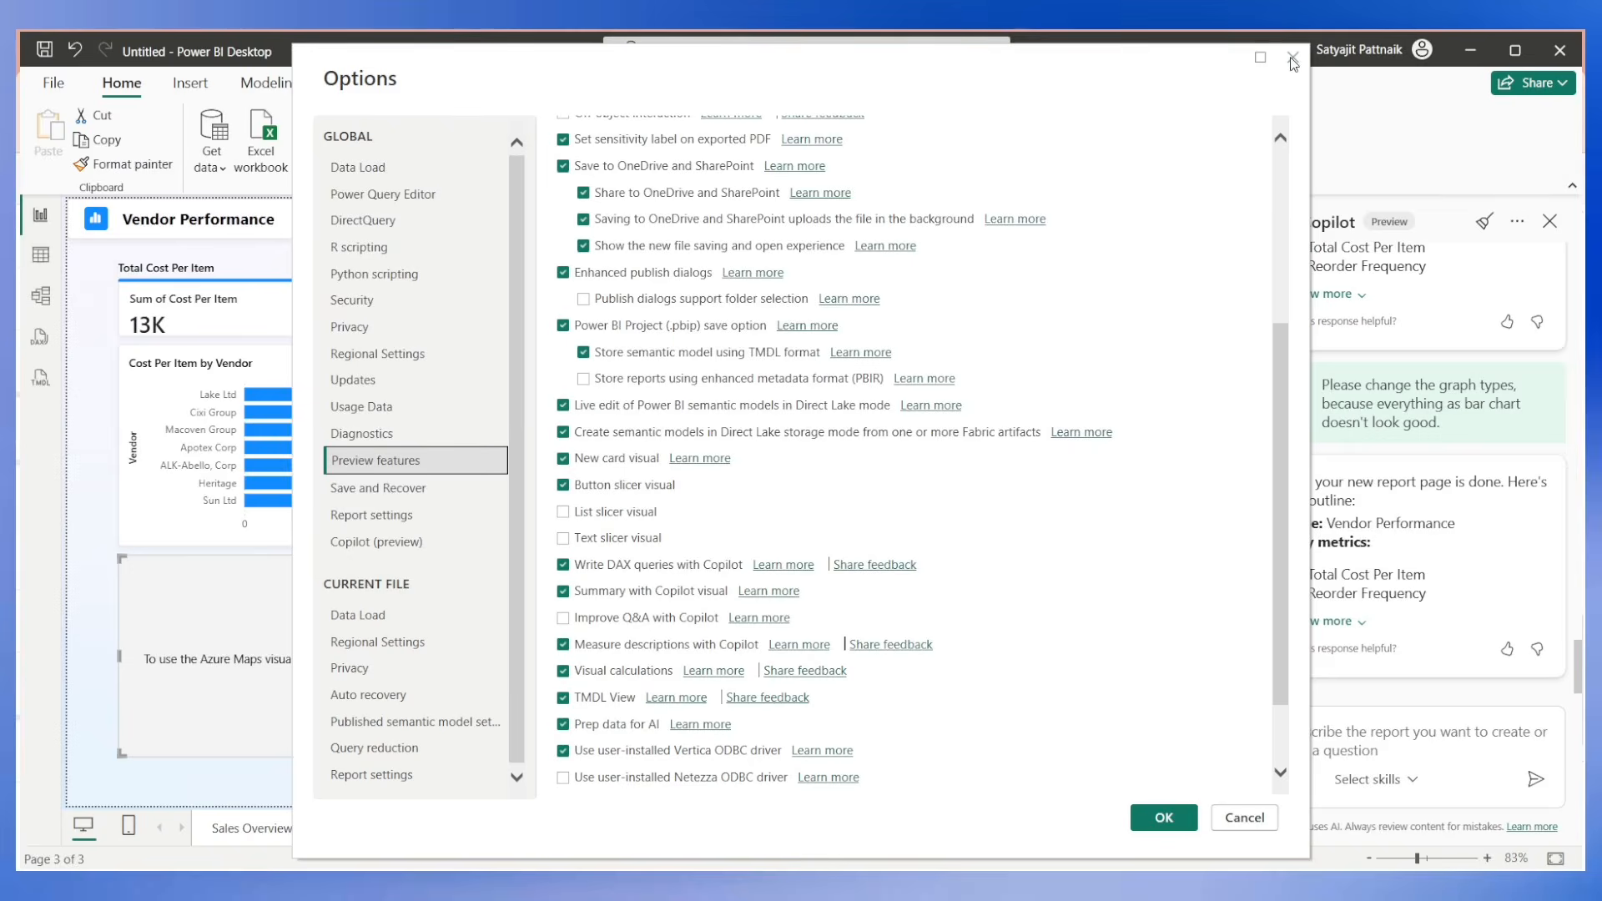
Close Power BI Desktop's Options dialog and send Copilot "I can't see the azure maps on the screen", asking how to enable them.
{"action": "left_click", "coordinate": [1294, 67]}
{"action": "left_click", "coordinate": [1368, 747]}
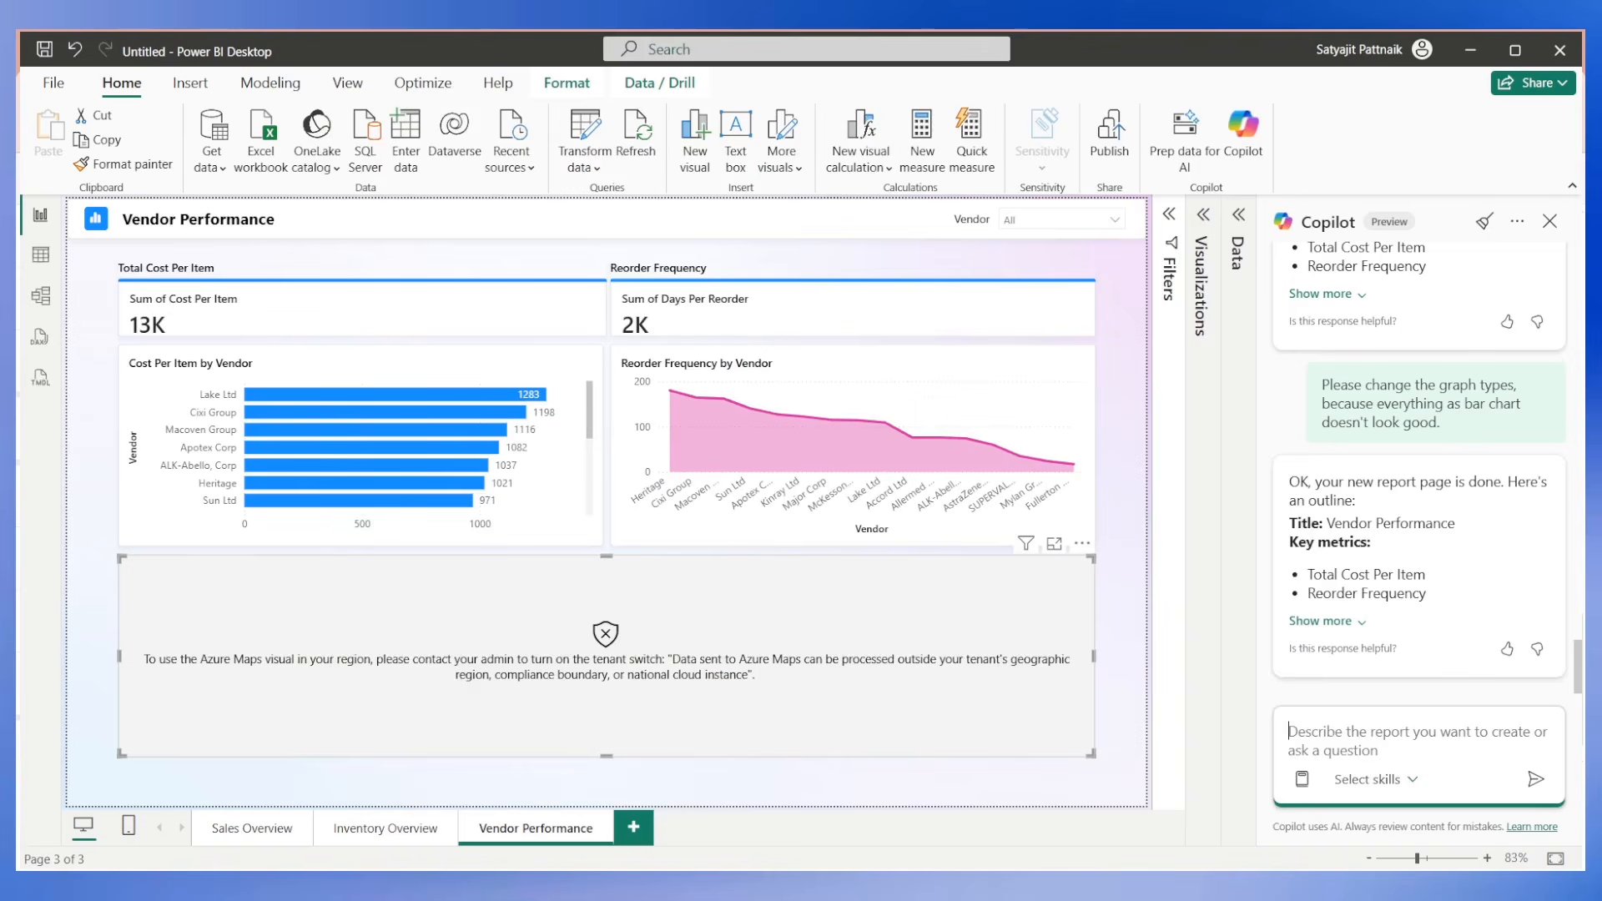
{"action": "type", "text": "I"}
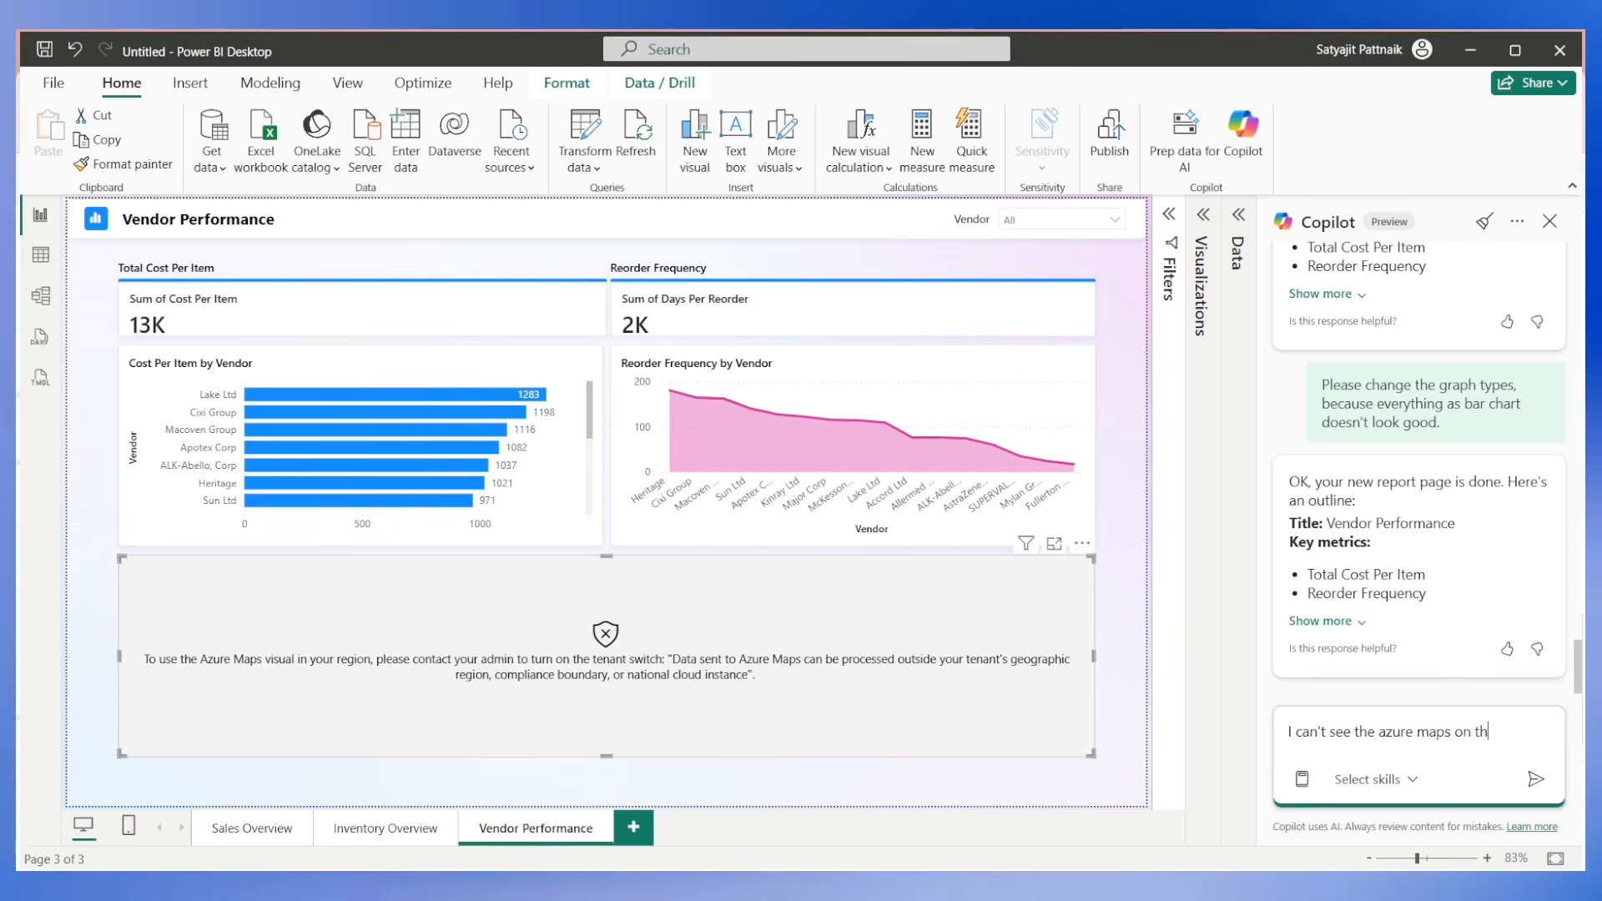
{"action": "type", "text": "can't see the azure maps on the screen, how to enable it?"}
{"action": "key", "text": "Return"}
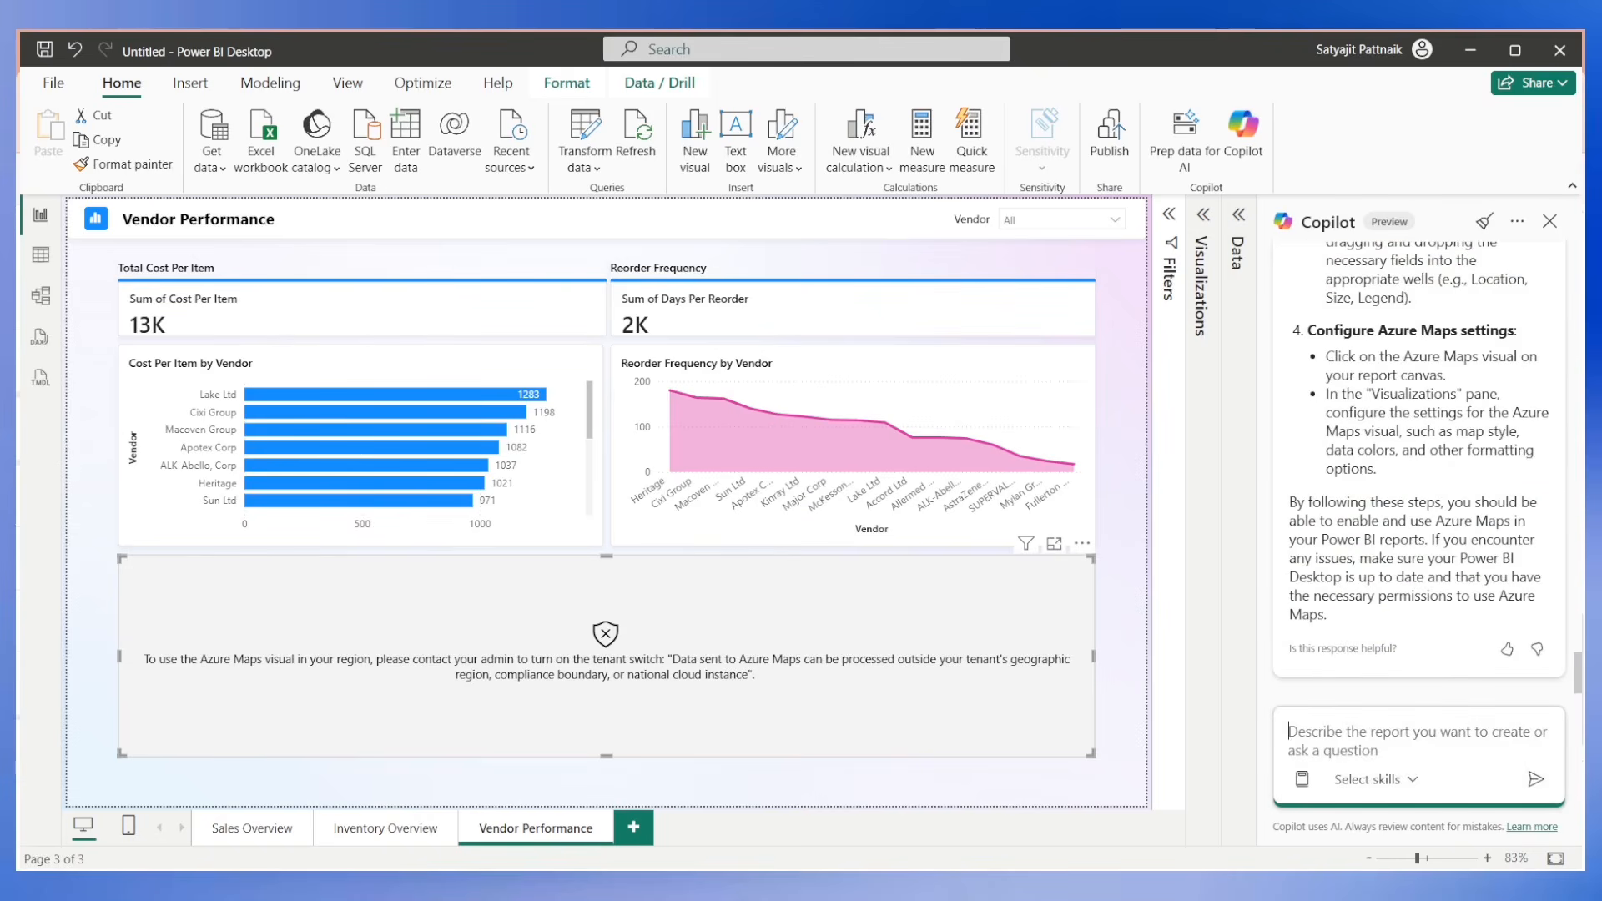
Review Copilot's instructions for enabling Azure Maps, highlighting the "Azure Maps visual" option name in its reply.
{"action": "scroll", "coordinate": [1289, 442], "scroll_direction": "up", "scroll_amount": 8}
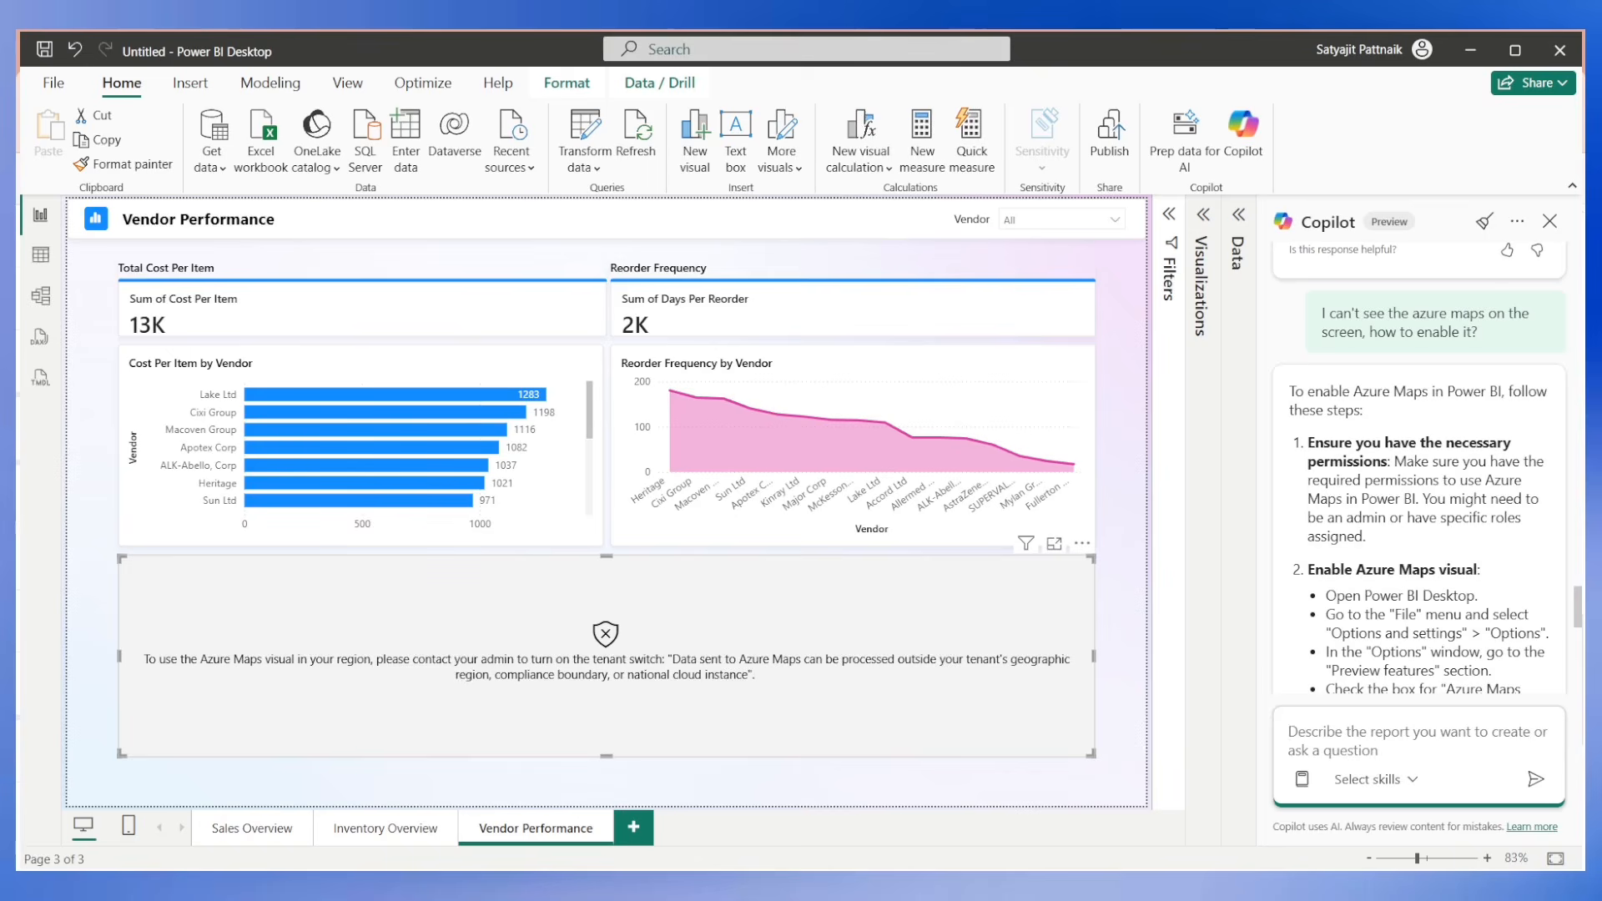
{"action": "scroll", "coordinate": [1409, 517], "scroll_direction": "down", "scroll_amount": 2}
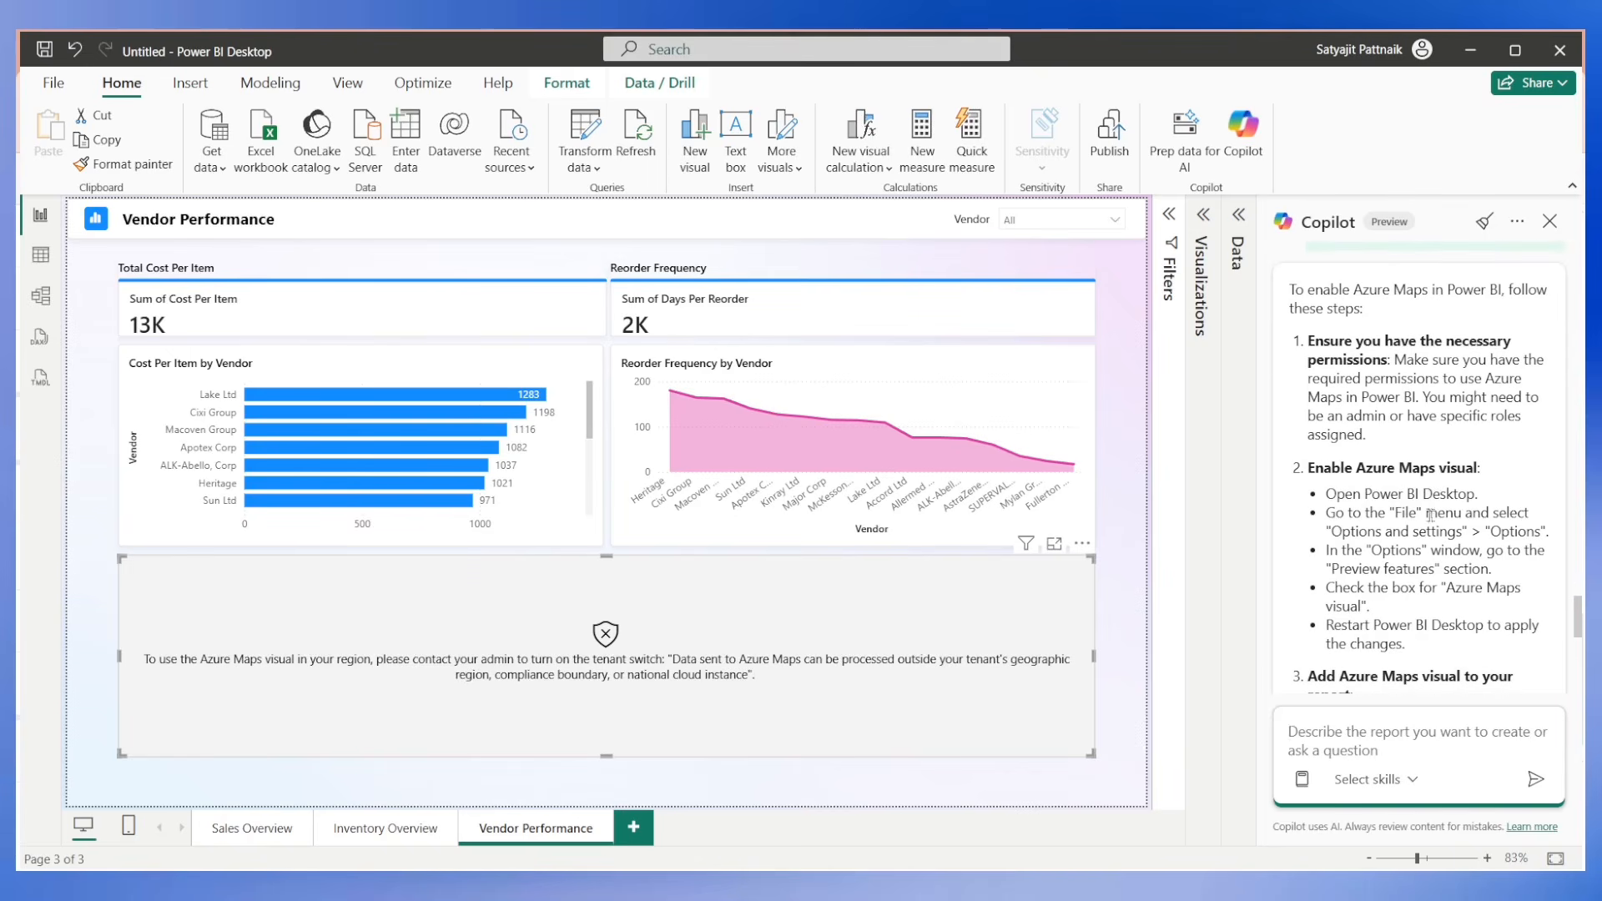
{"action": "left_click_drag", "start_coordinate": [1519, 532], "coordinate": [1515, 533]}
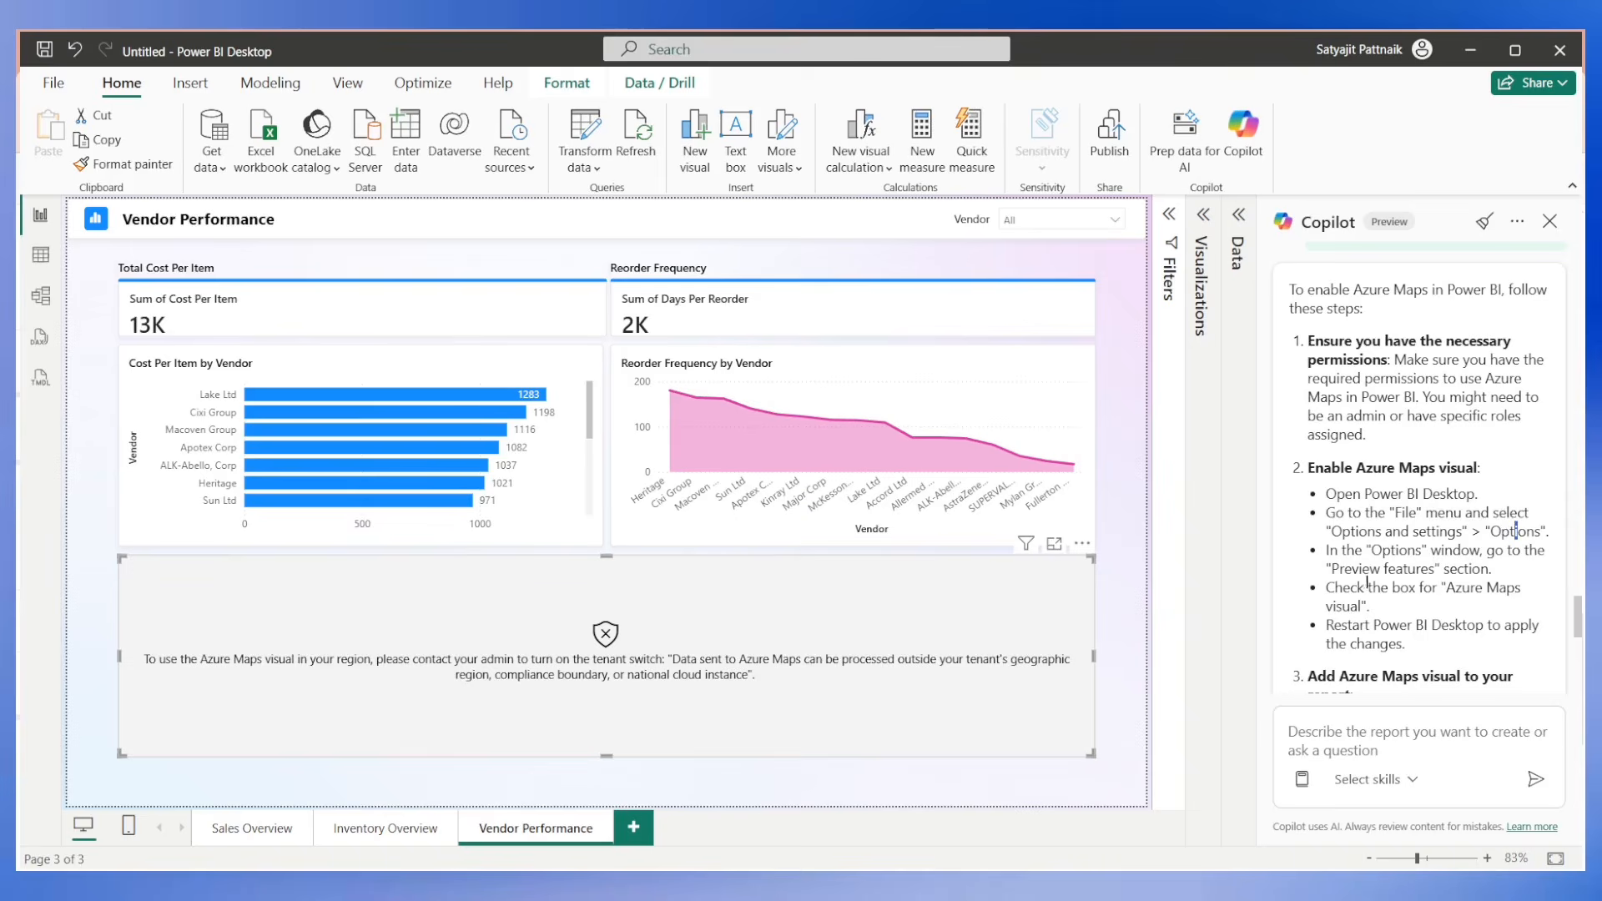
{"action": "left_click_drag", "start_coordinate": [1386, 570], "coordinate": [1369, 607]}
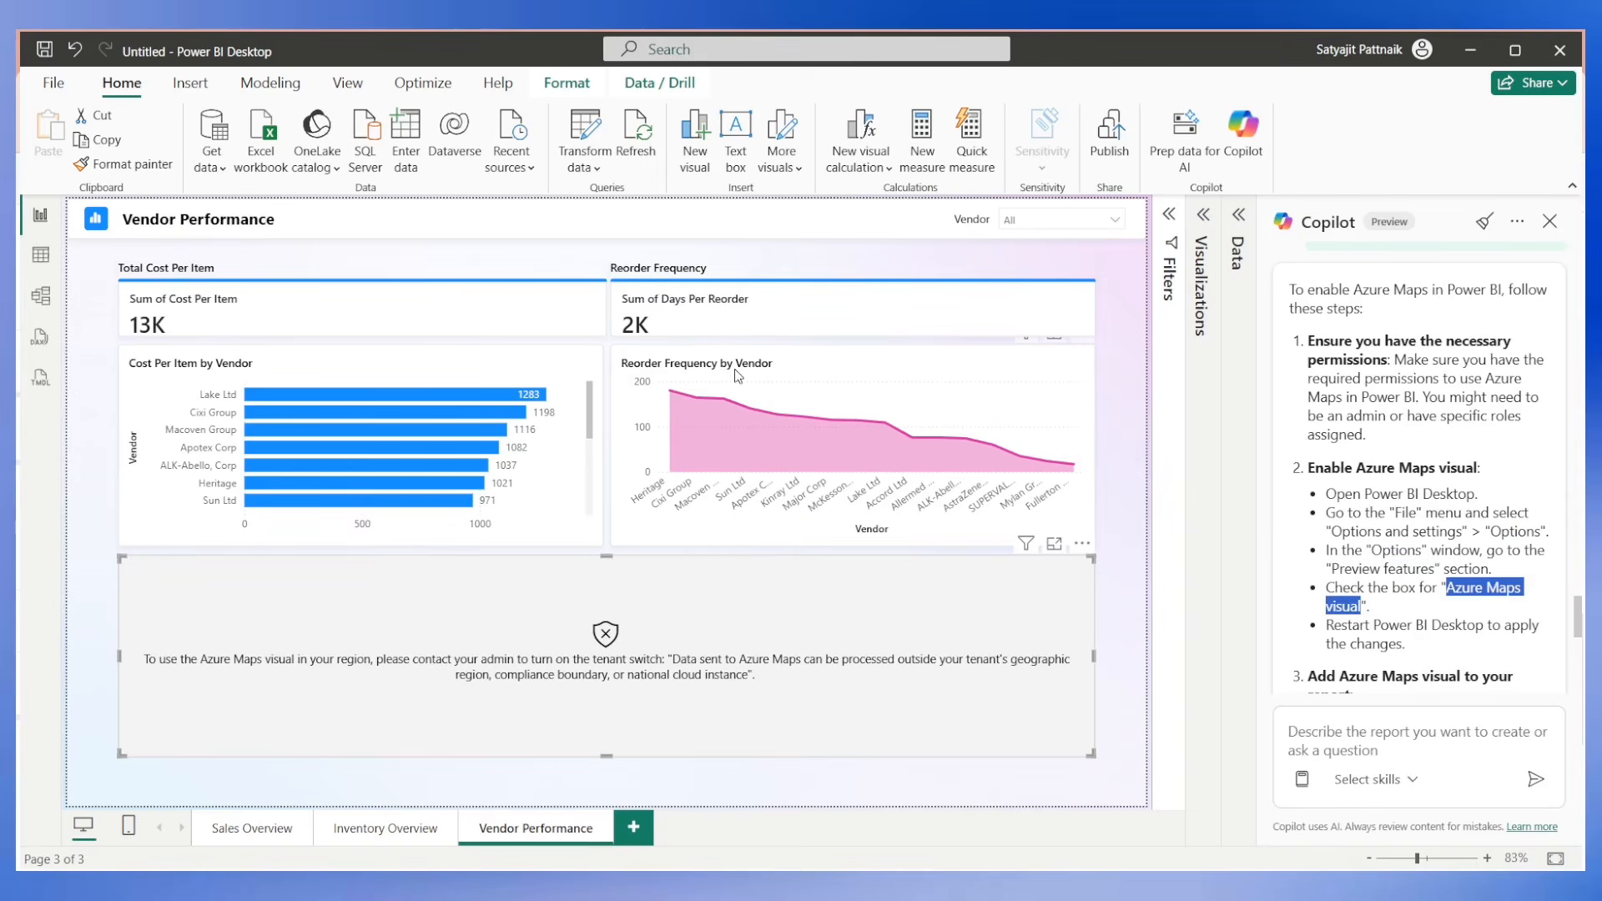
Look through all Preview features in the global Options for the "Azure Maps visual" checkbox, then cancel the dialog.
{"action": "left_click", "coordinate": [55, 86]}
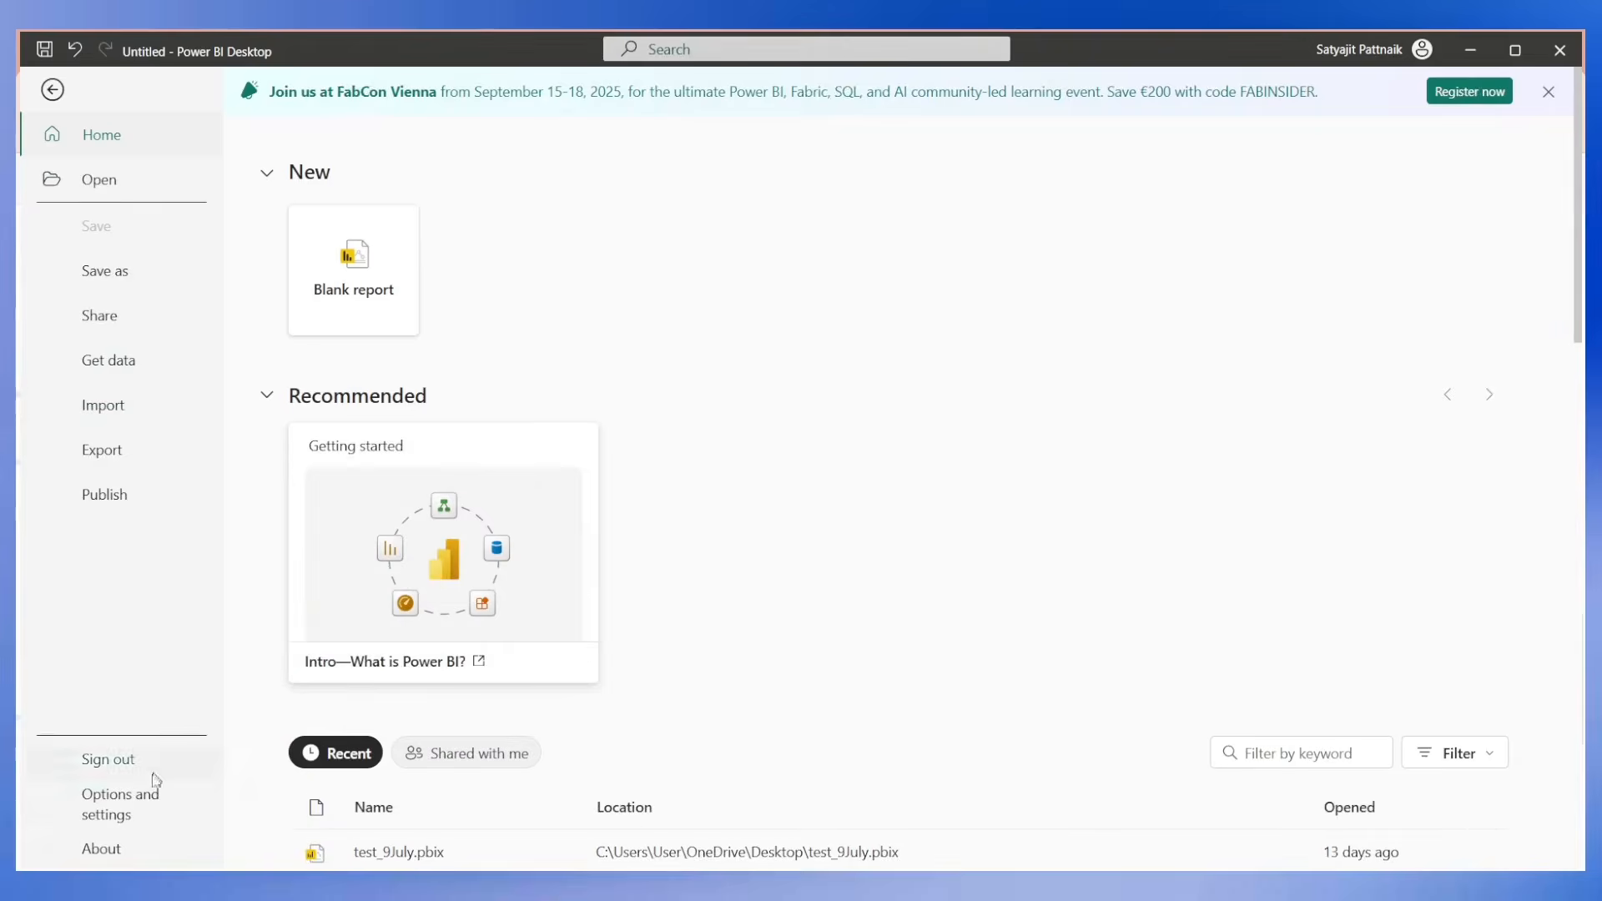
{"action": "left_click", "coordinate": [124, 801]}
{"action": "left_click", "coordinate": [337, 205]}
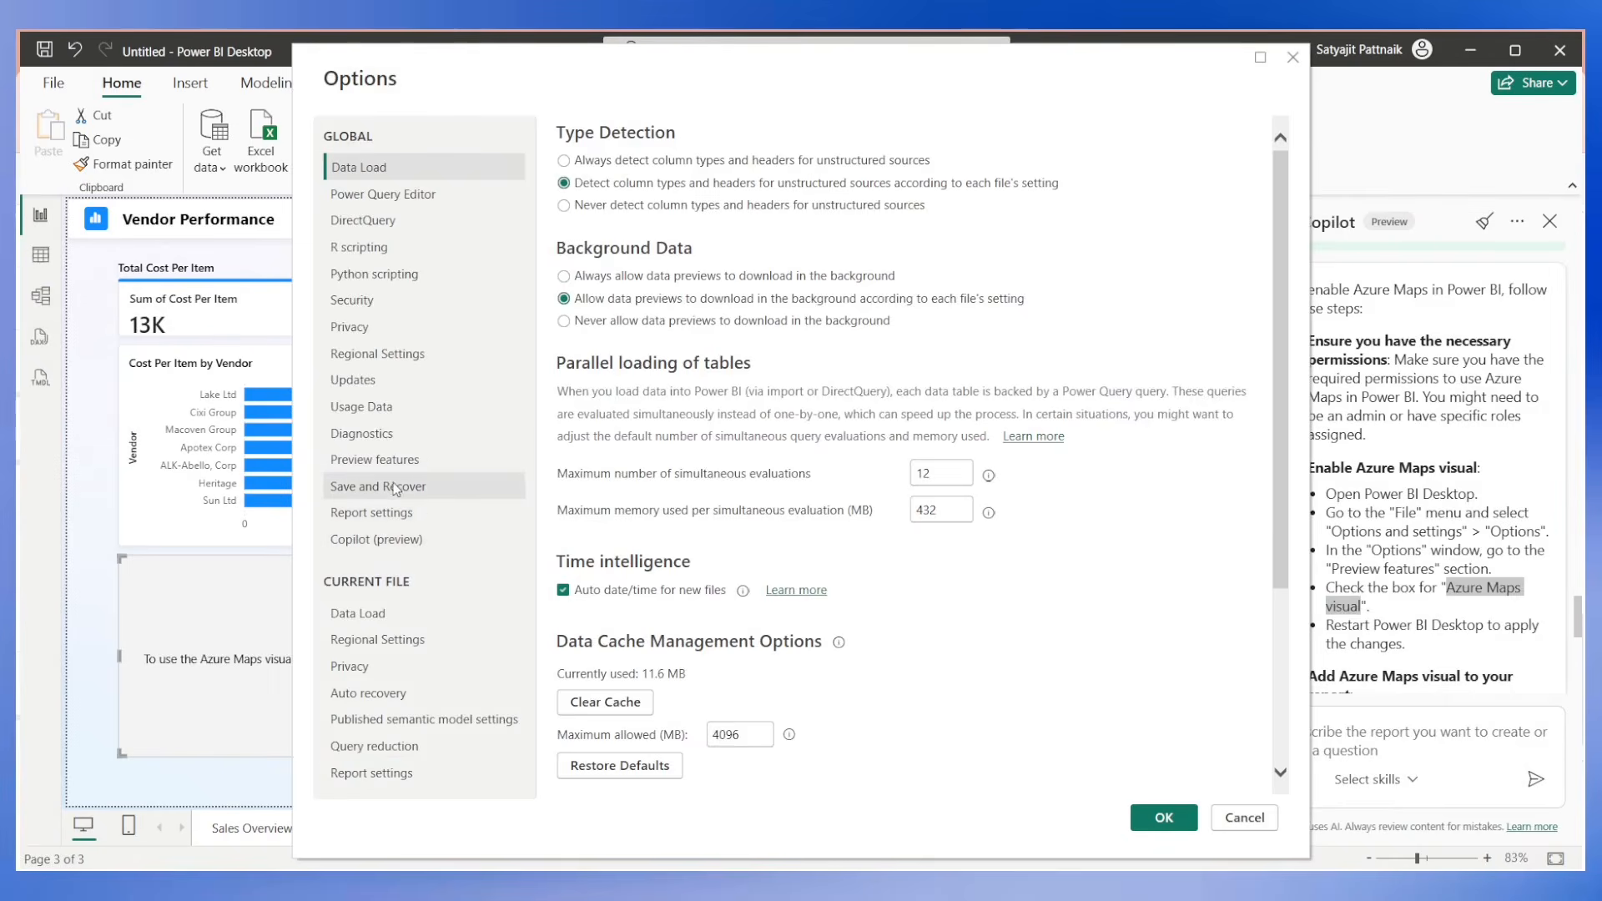
{"action": "left_click", "coordinate": [392, 461]}
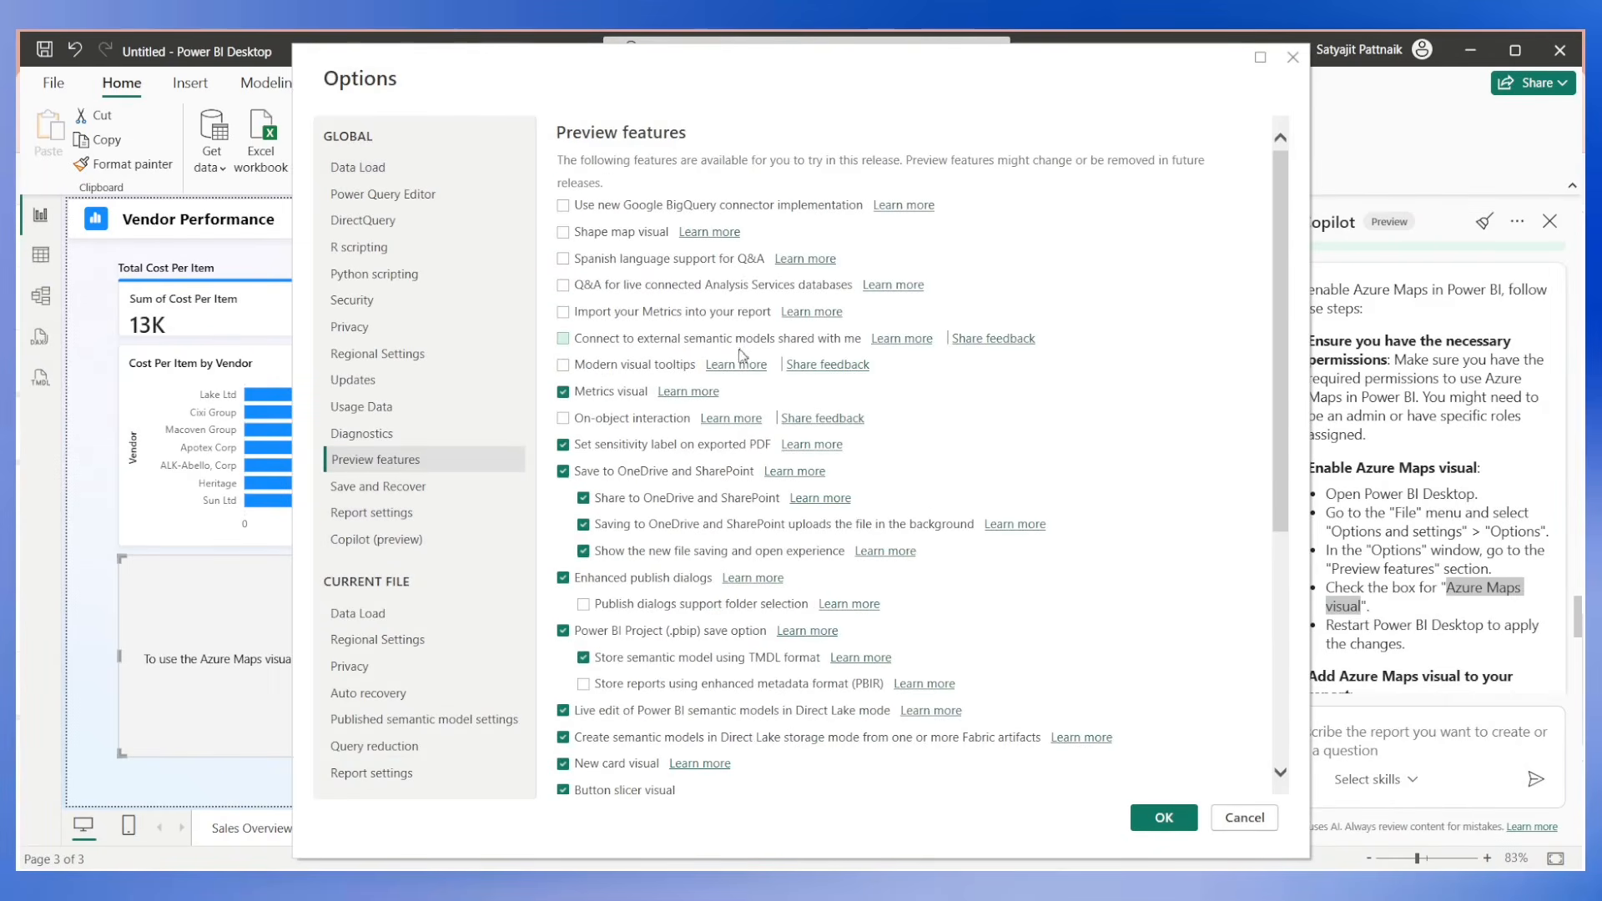
{"action": "scroll", "coordinate": [620, 408], "scroll_direction": "down", "scroll_amount": 3}
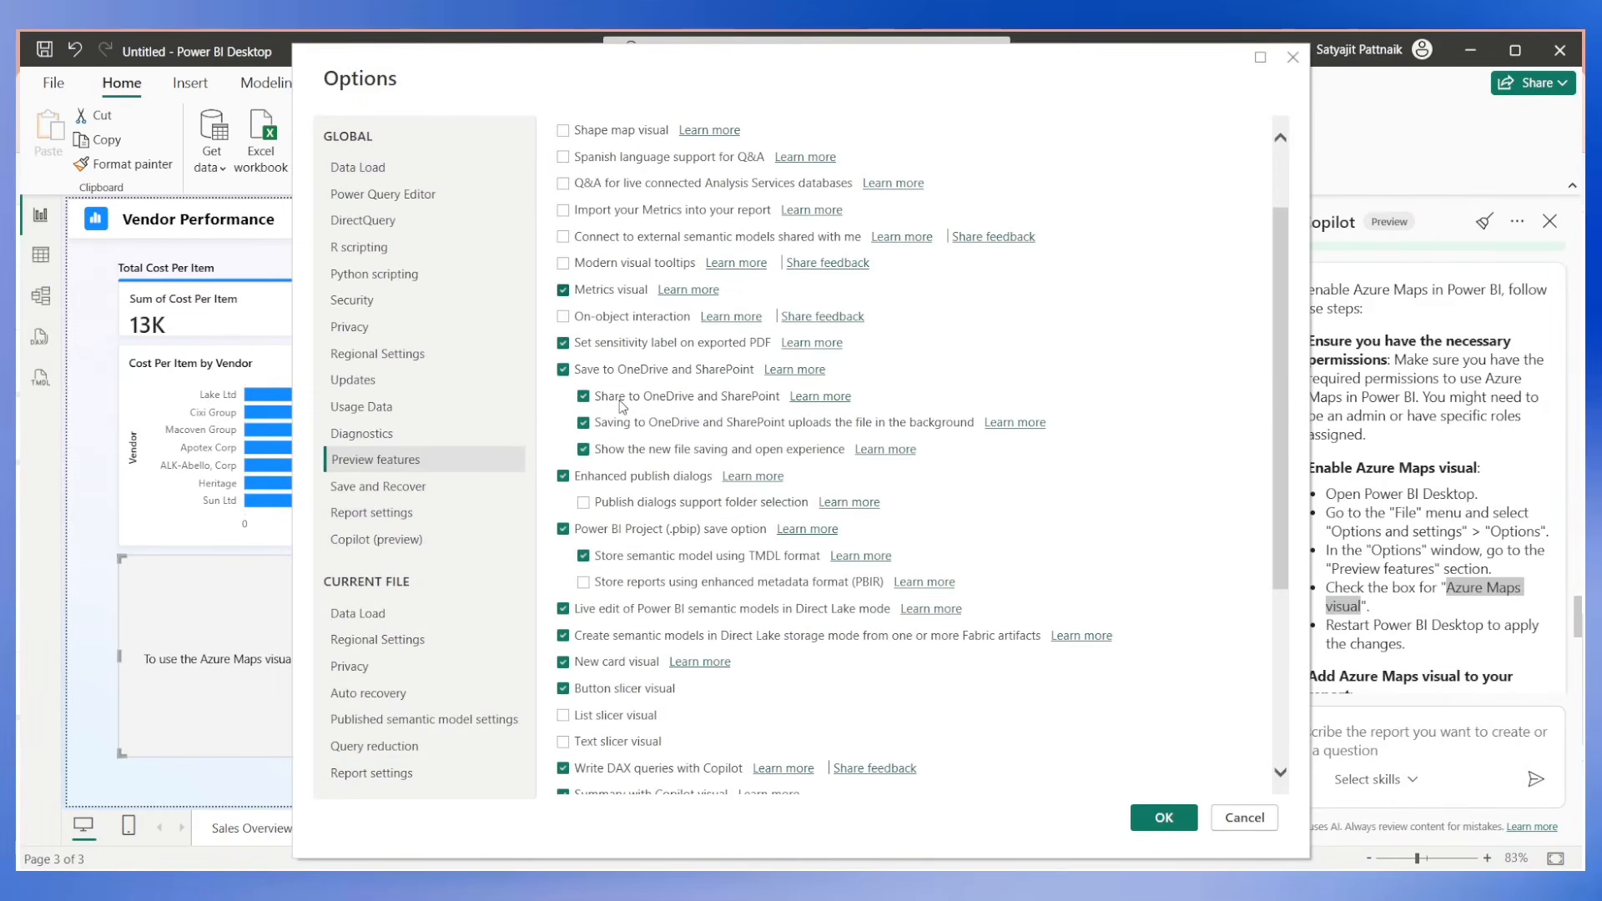
{"action": "scroll", "coordinate": [619, 407], "scroll_direction": "down", "scroll_amount": 6}
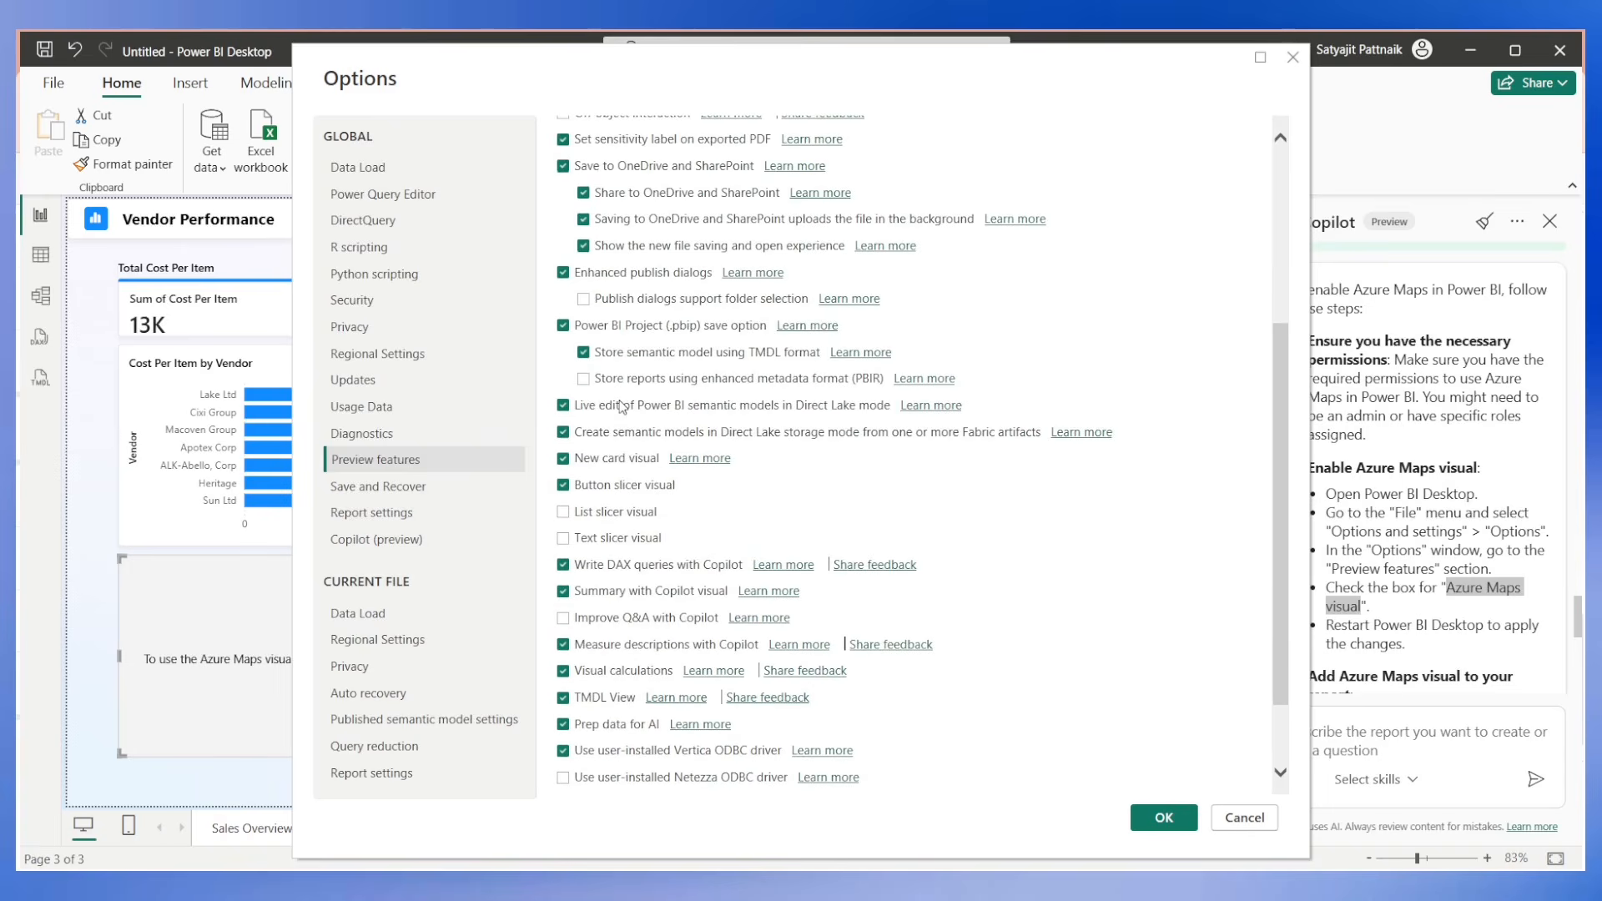
{"action": "scroll", "coordinate": [620, 407], "scroll_direction": "down", "scroll_amount": 3}
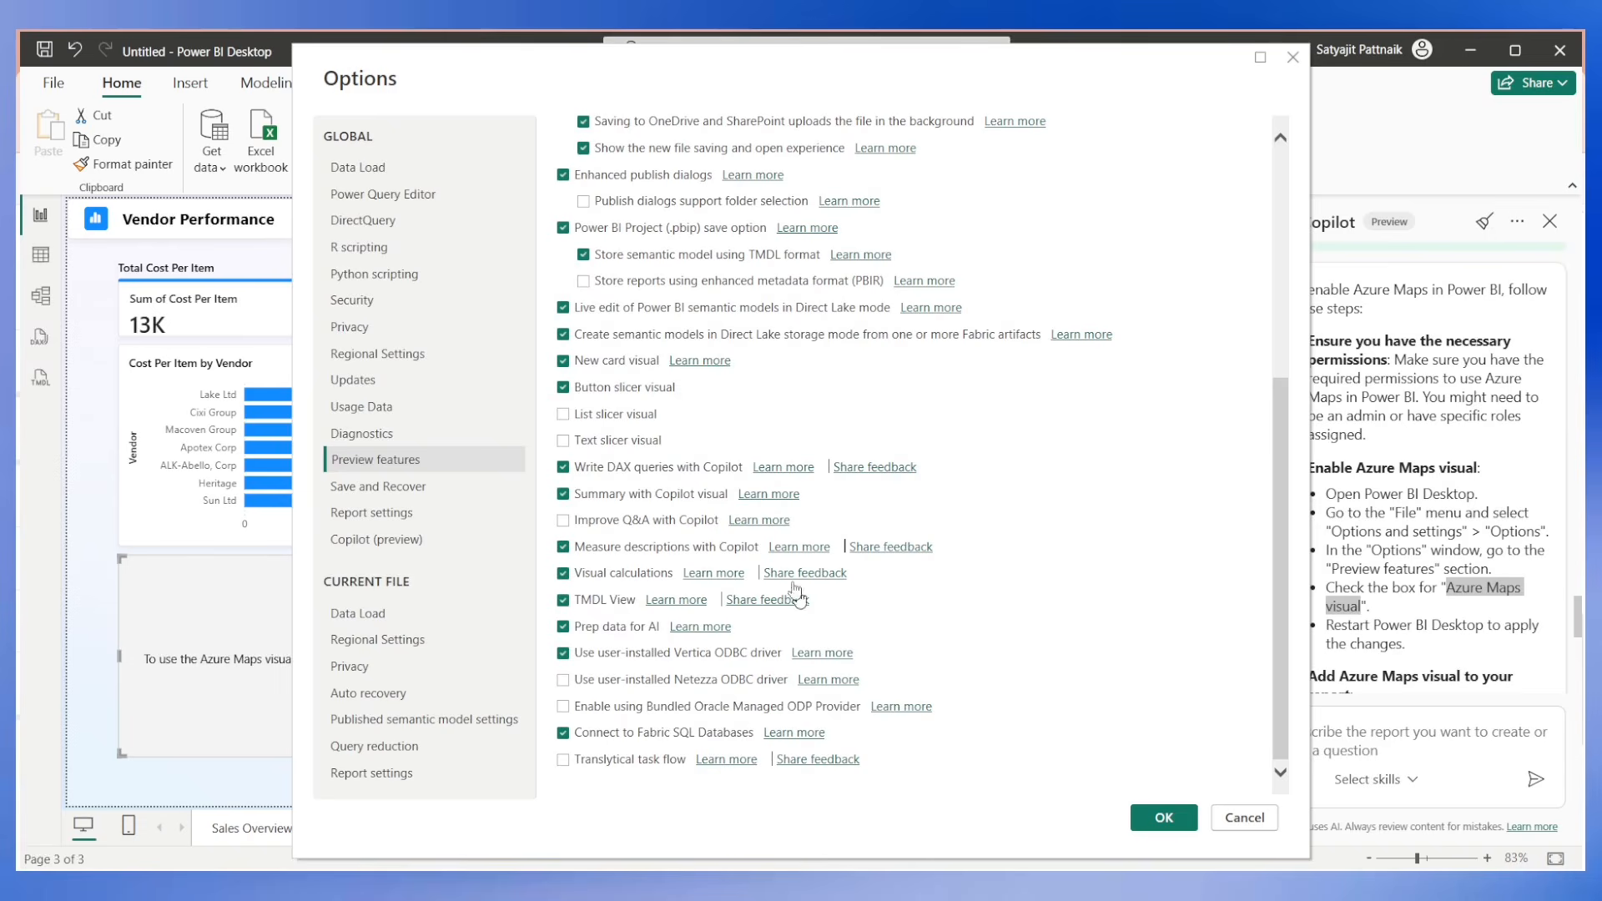
{"action": "scroll", "coordinate": [697, 365], "scroll_direction": "up", "scroll_amount": 10}
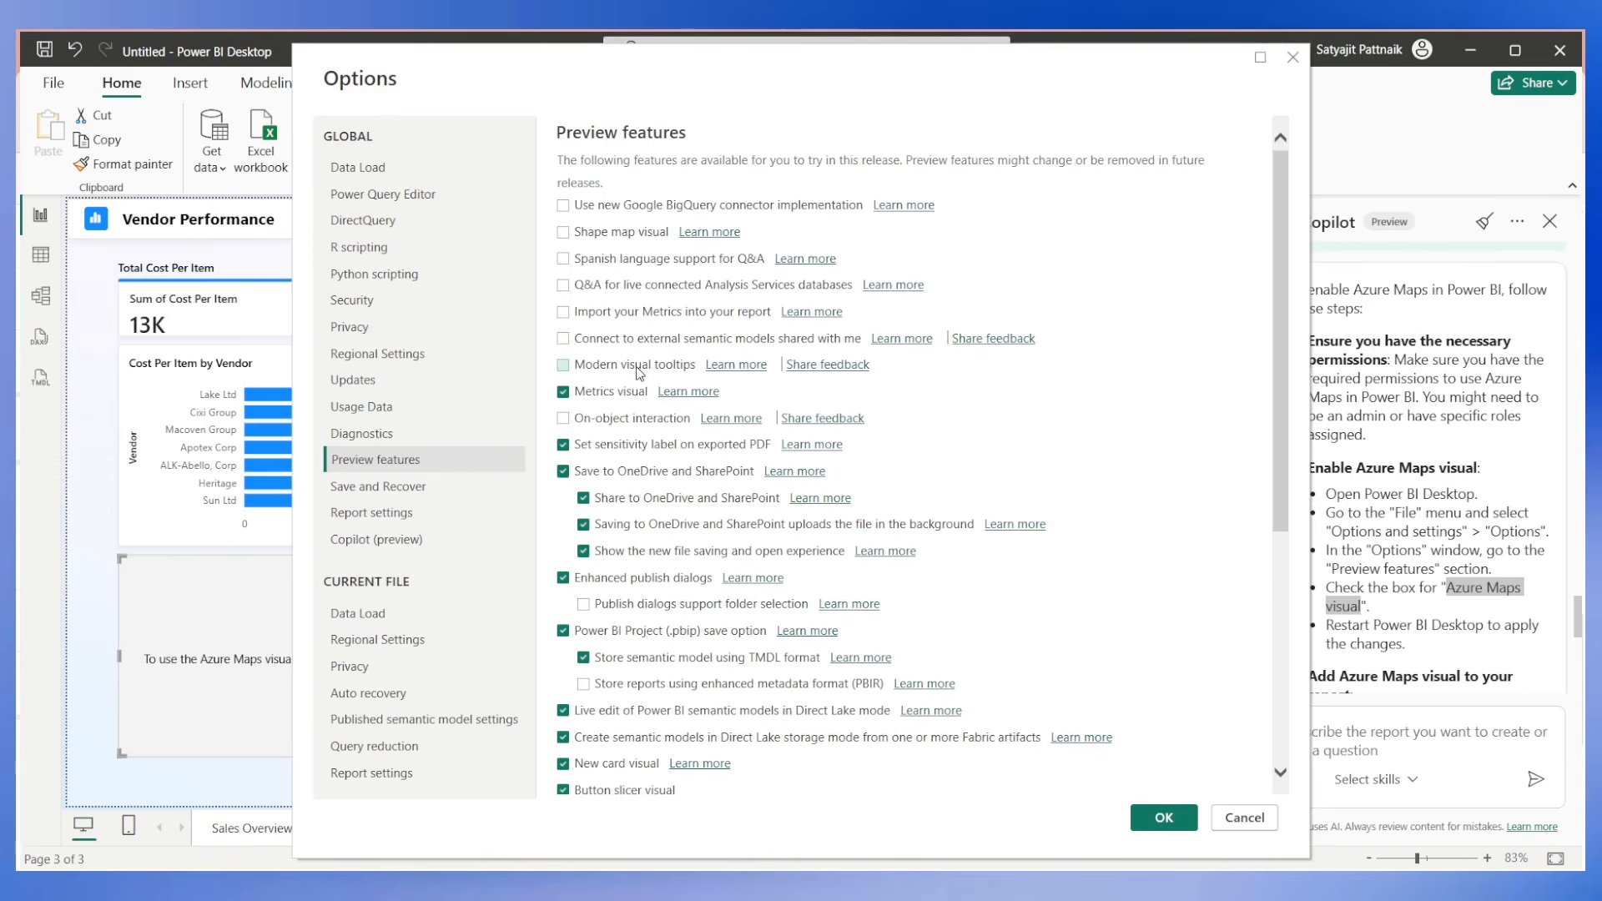
{"action": "scroll", "coordinate": [641, 382], "scroll_direction": "down", "scroll_amount": 2}
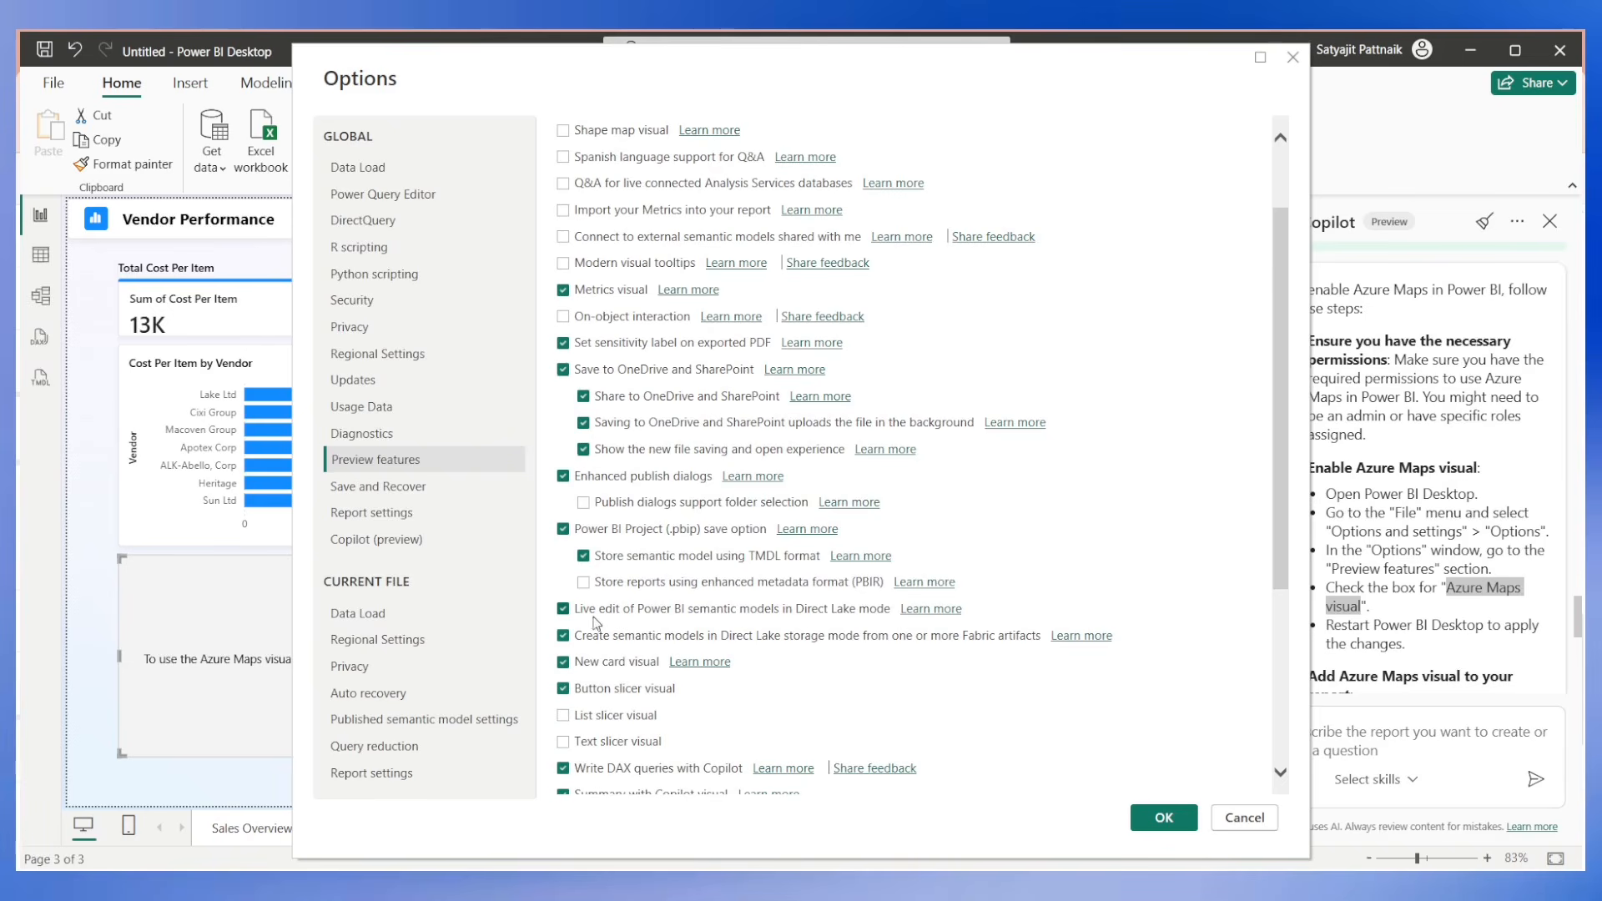
{"action": "scroll", "coordinate": [639, 638], "scroll_direction": "down", "scroll_amount": 2}
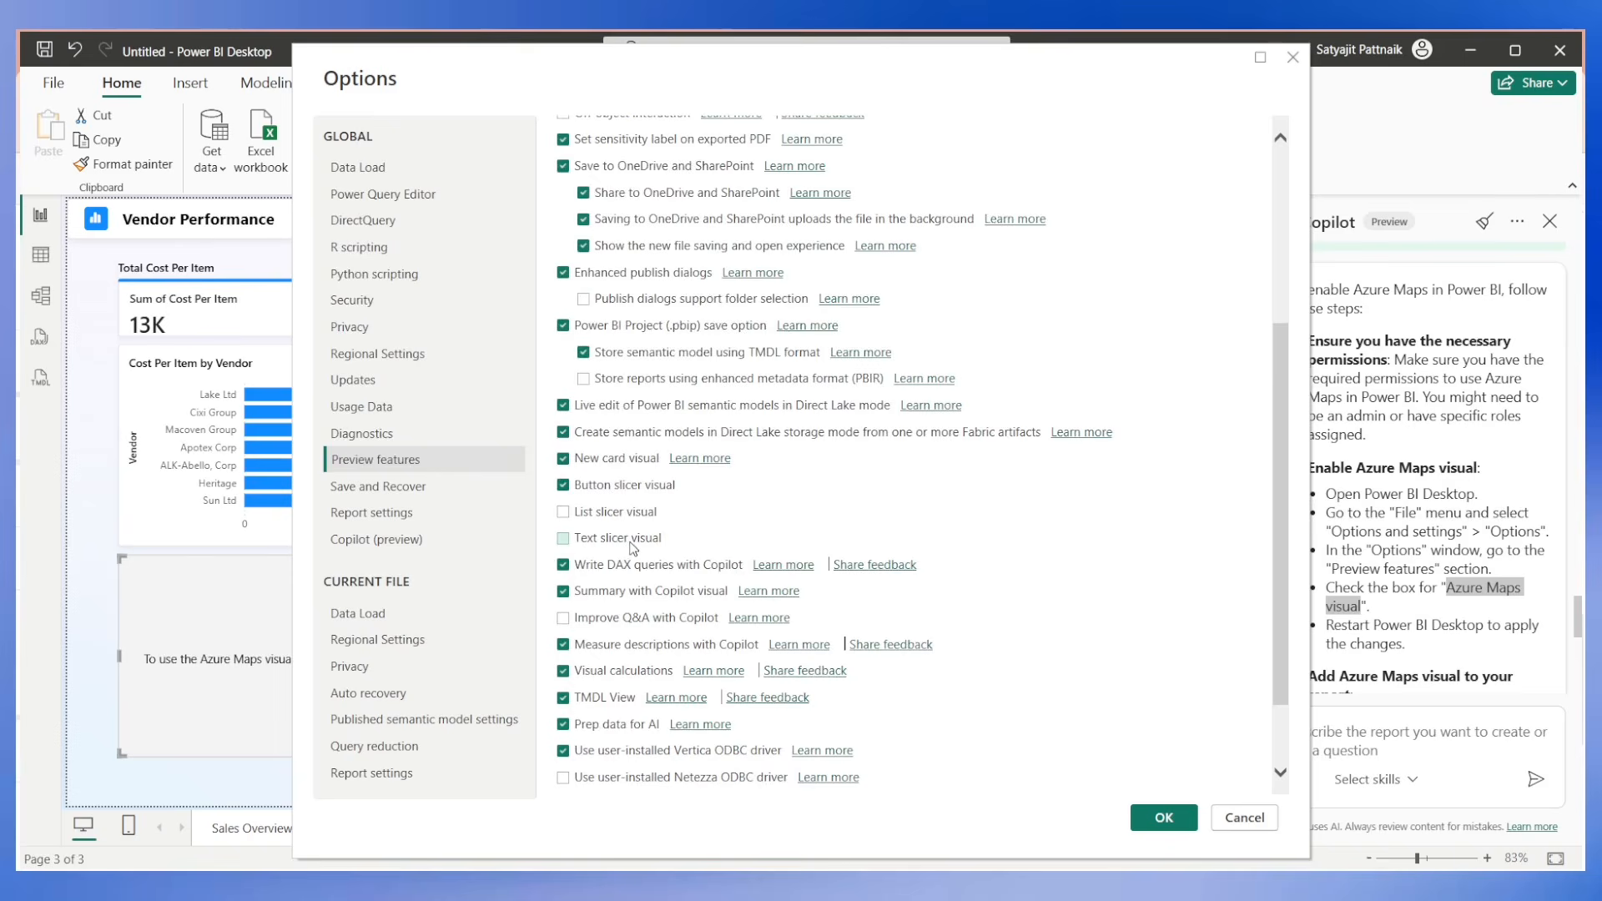
{"action": "scroll", "coordinate": [633, 549], "scroll_direction": "down", "scroll_amount": 1}
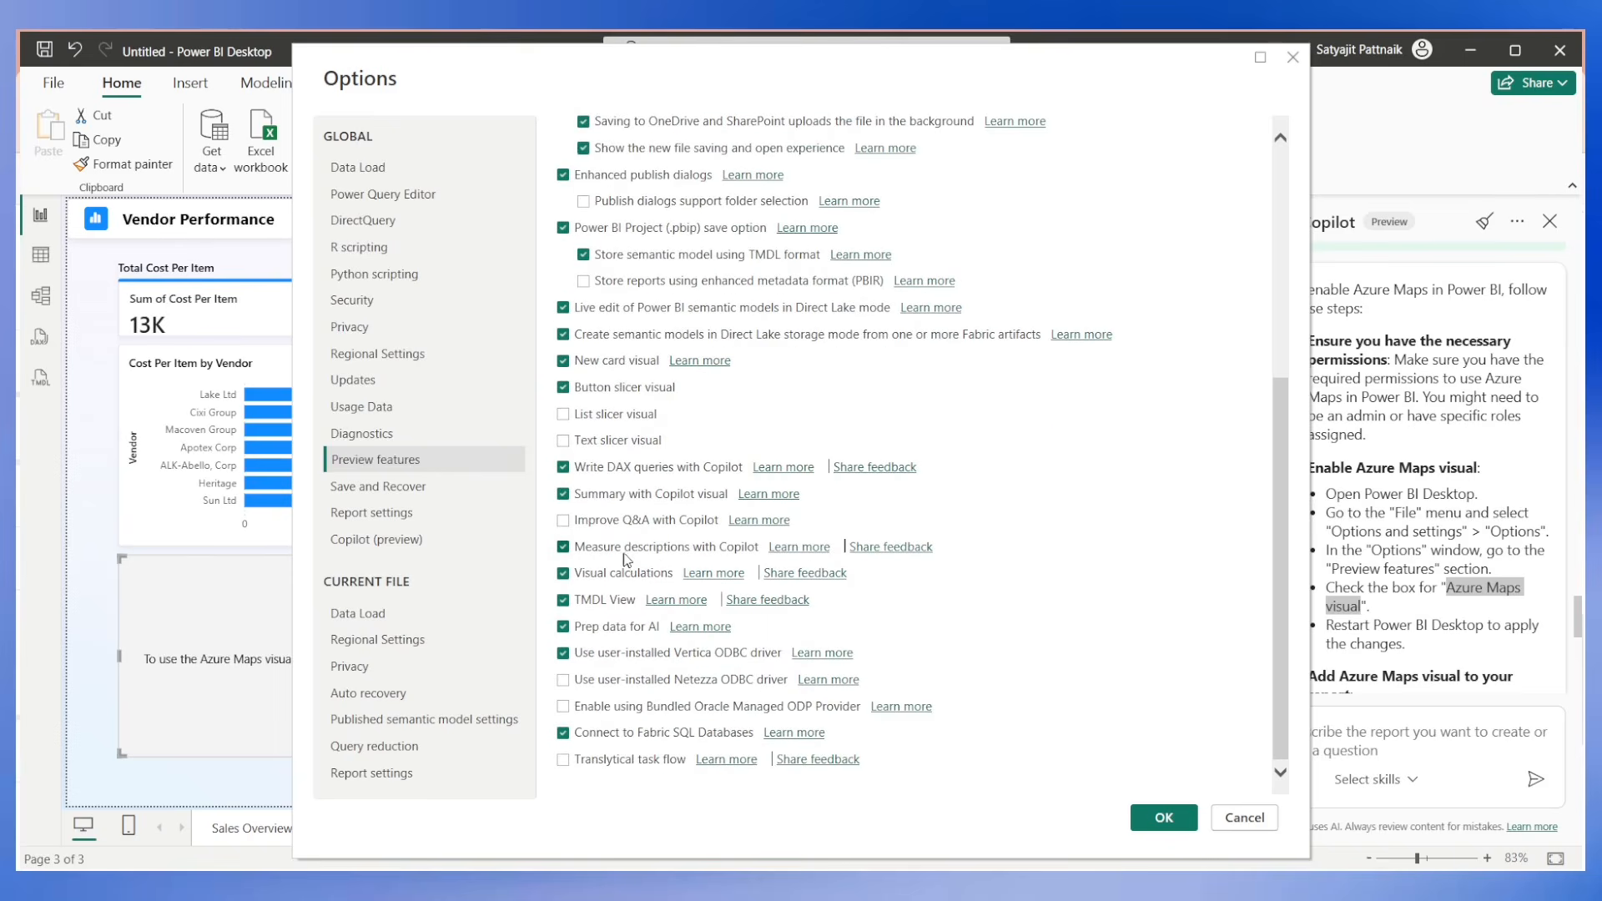
{"action": "left_click", "coordinate": [1243, 819]}
Send Copilot the request "change the azure maps visual to something else.".
{"action": "left_click", "coordinate": [1418, 740]}
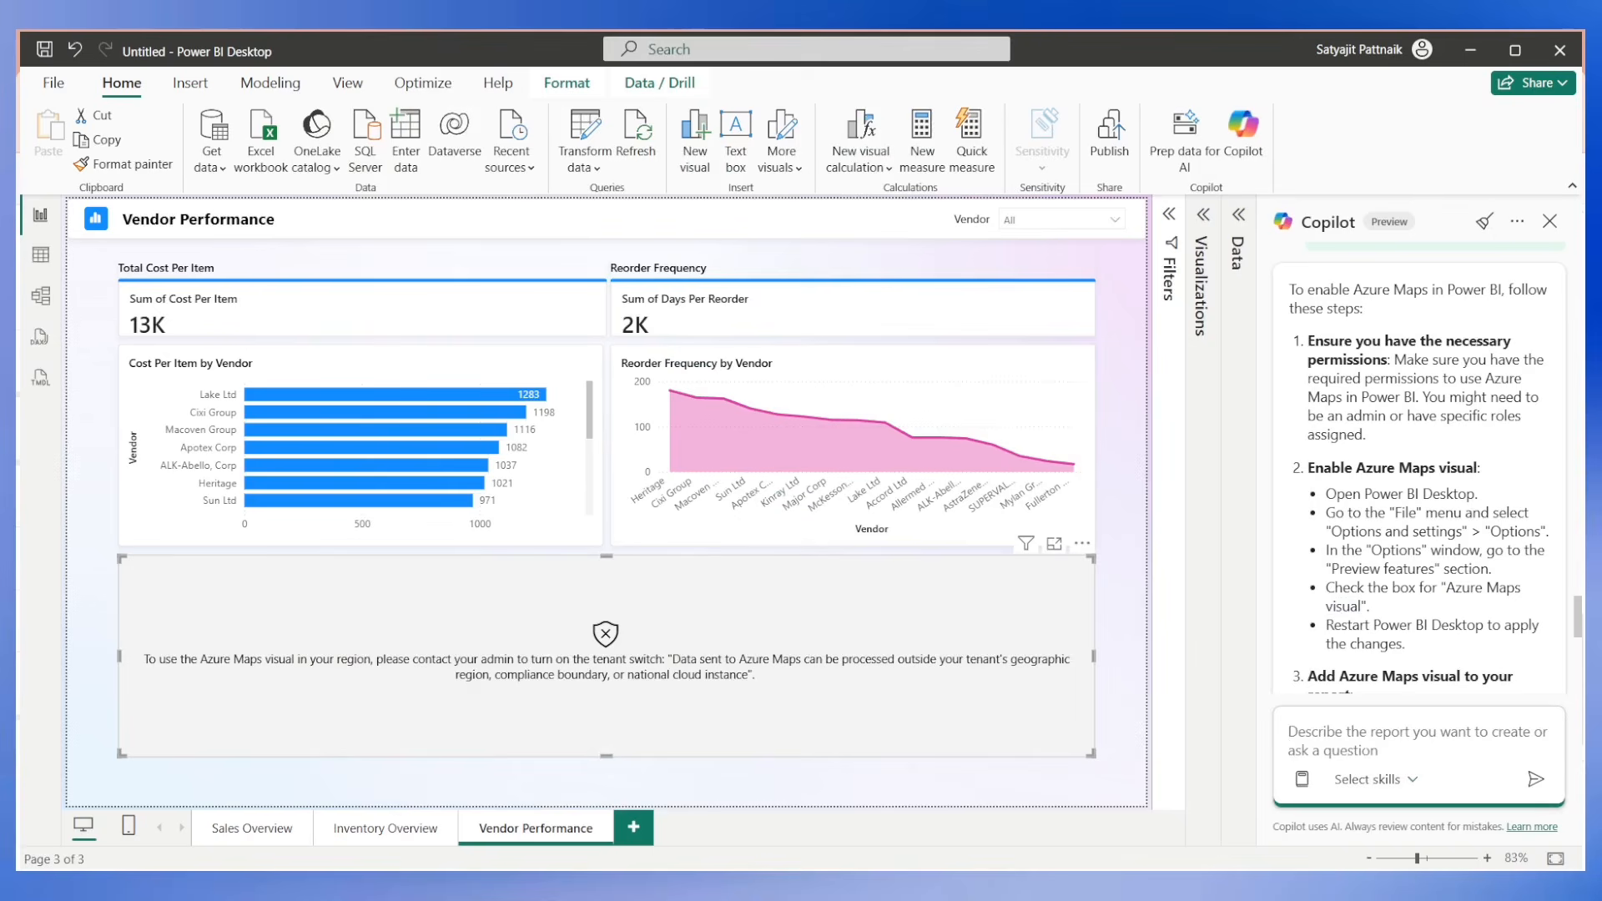
{"action": "type", "text": "change the azure maps visua"}
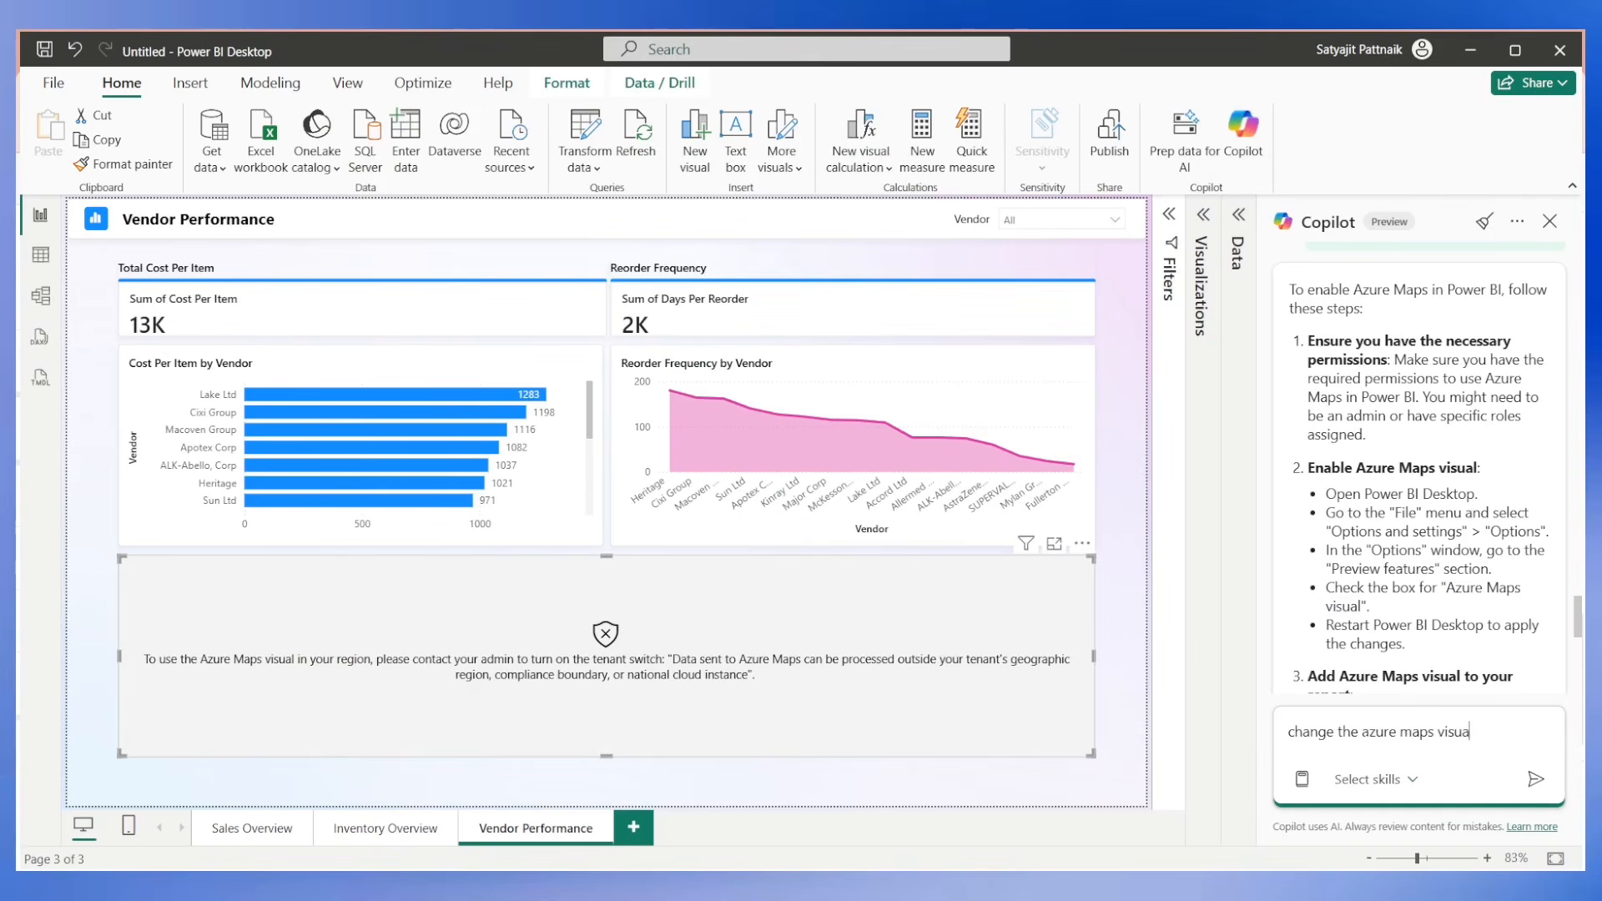
{"action": "type", "text": "l to something else."}
{"action": "key", "text": "Return"}
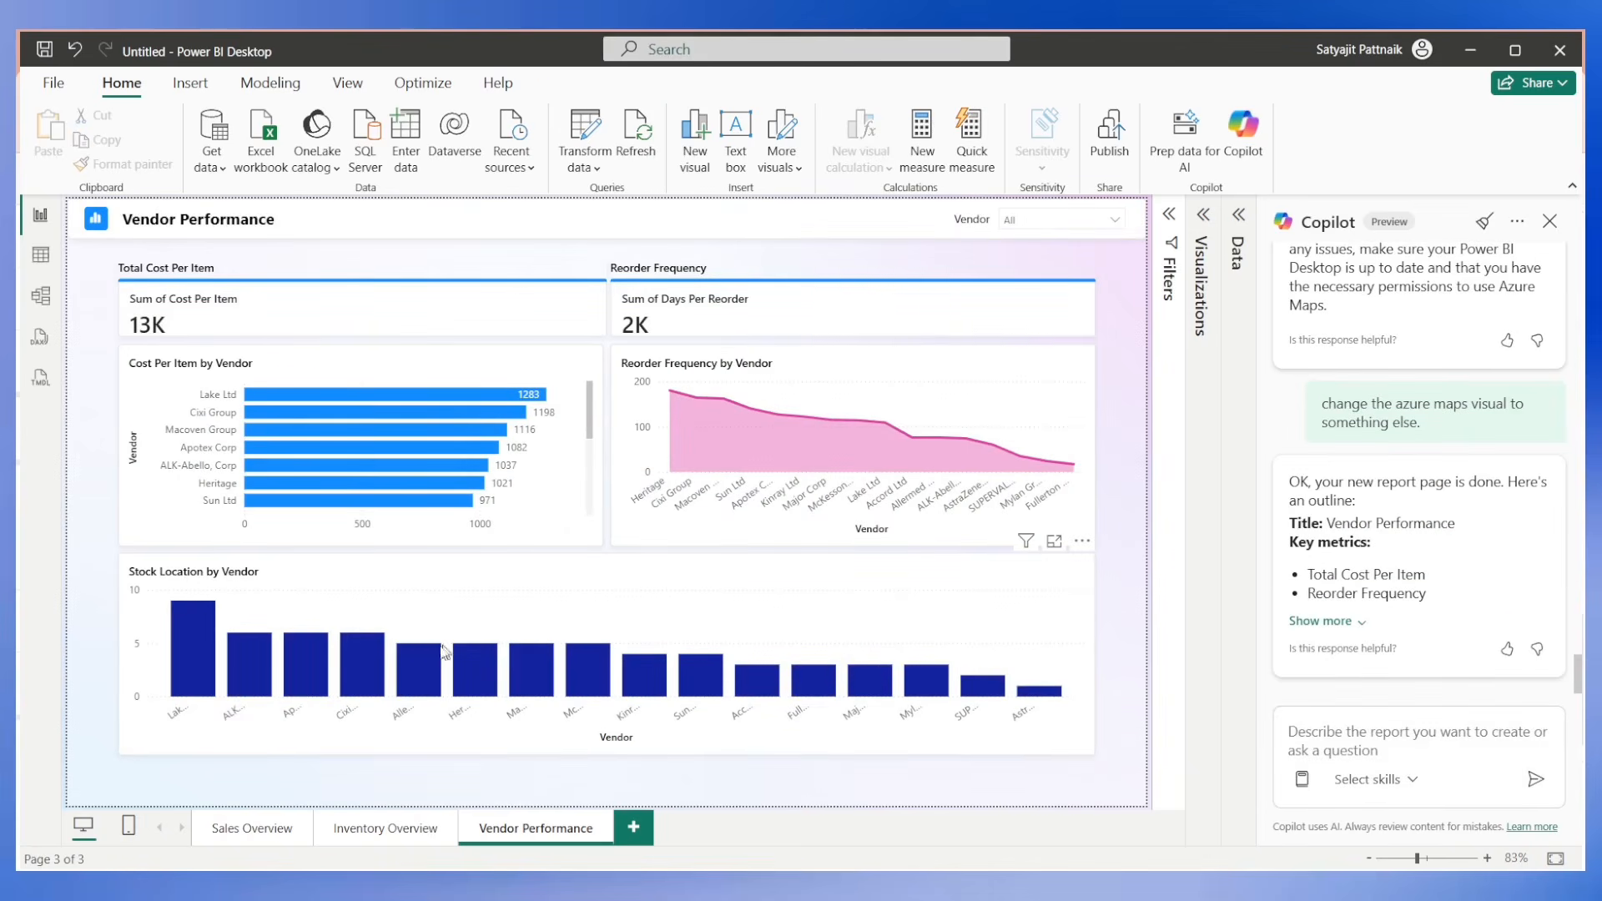
Ask Copilot "can u limit the bottom stock location by vendor to only 5 top vendors?" and read its reply.
{"action": "left_click", "coordinate": [1307, 750]}
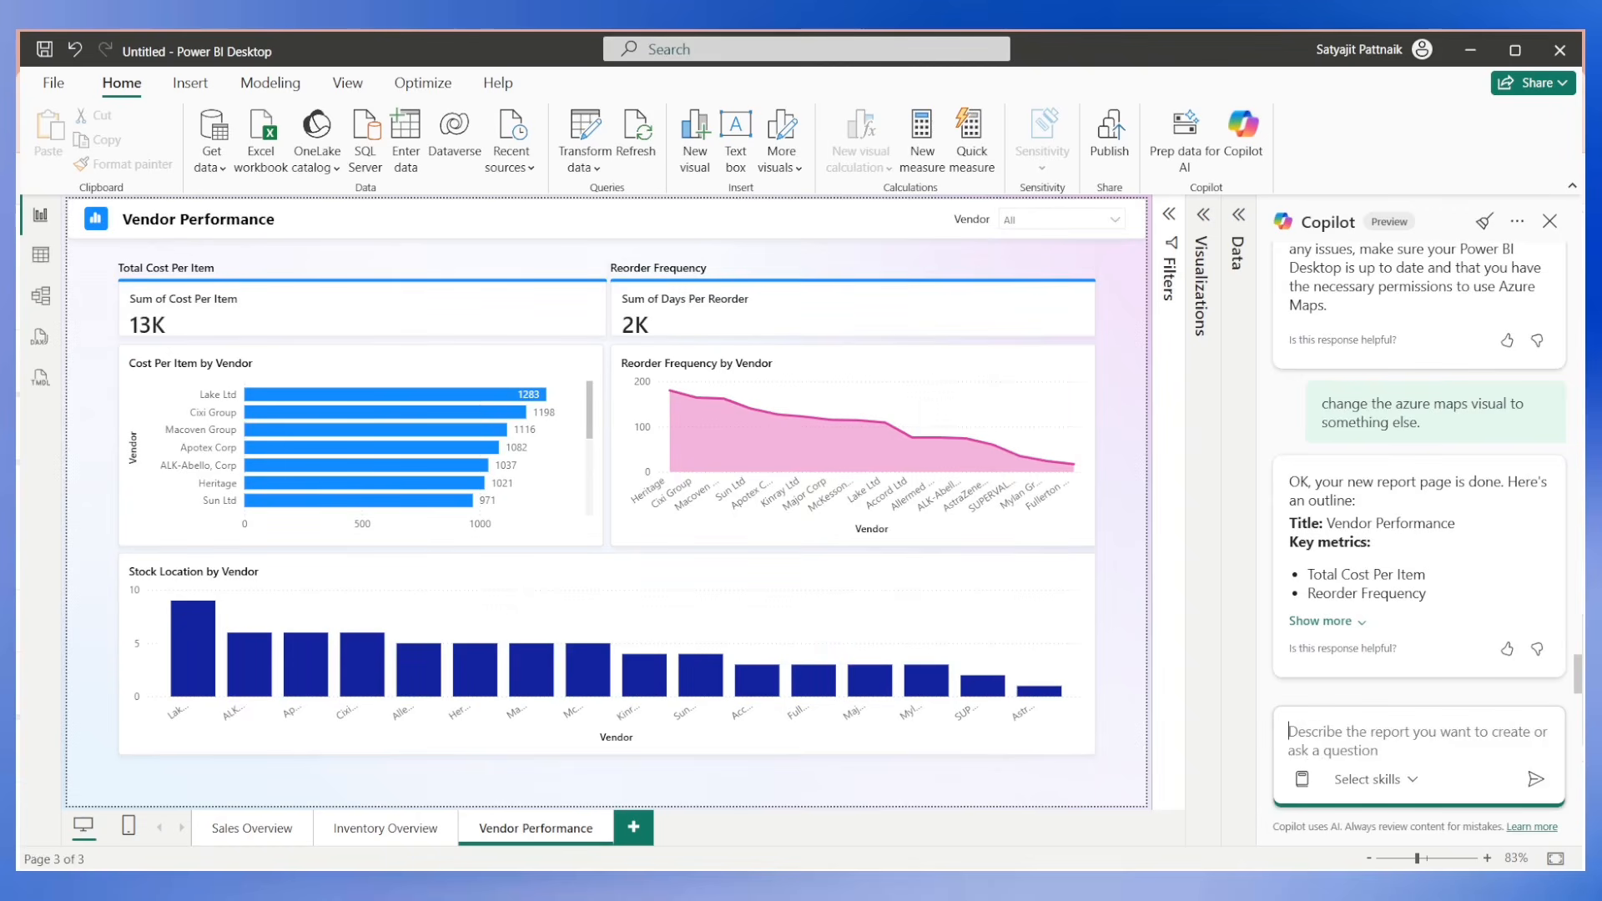
{"action": "type", "text": "can u limit the"}
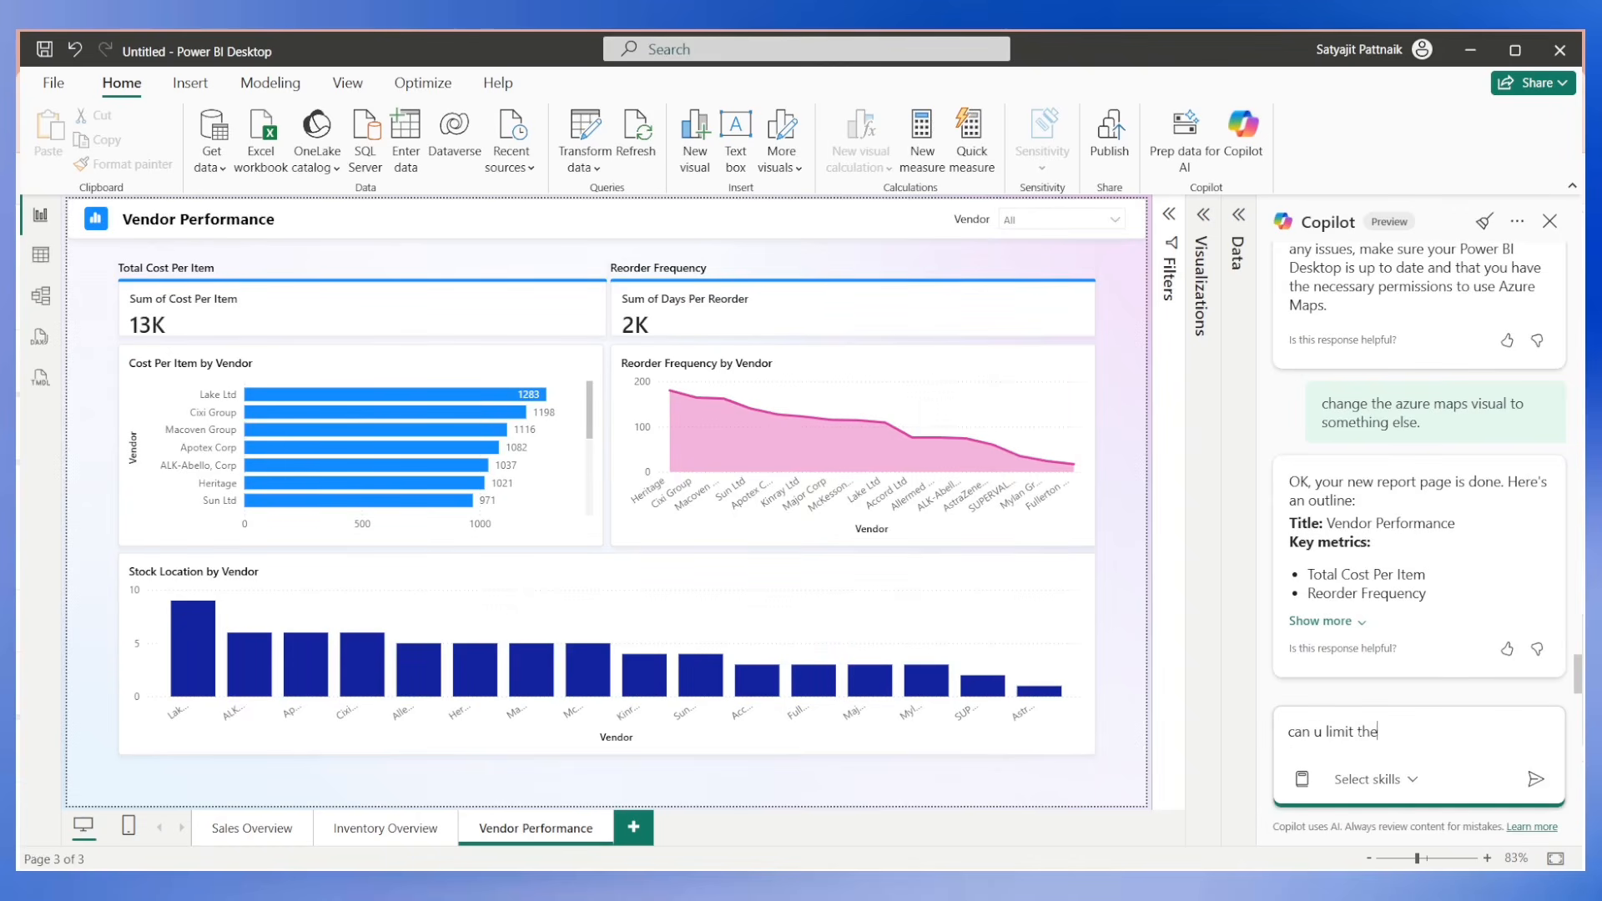
{"action": "type", "text": " bottom stock location by vendor to only 5 top vendor"}
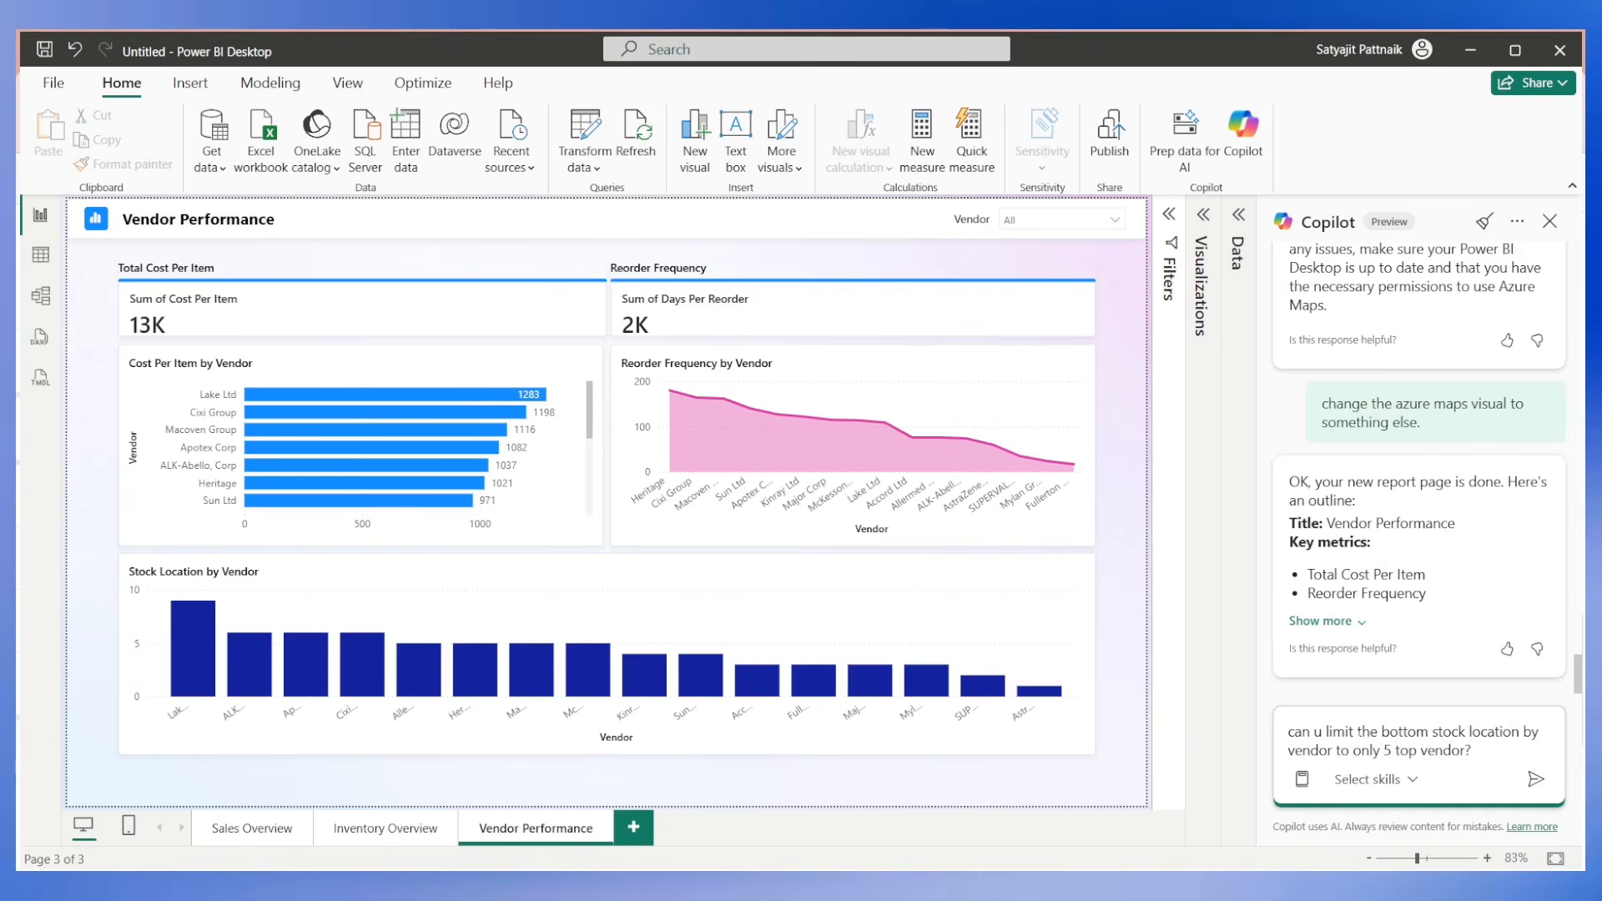
{"action": "type", "text": "?"}
{"action": "key", "text": "Return"}
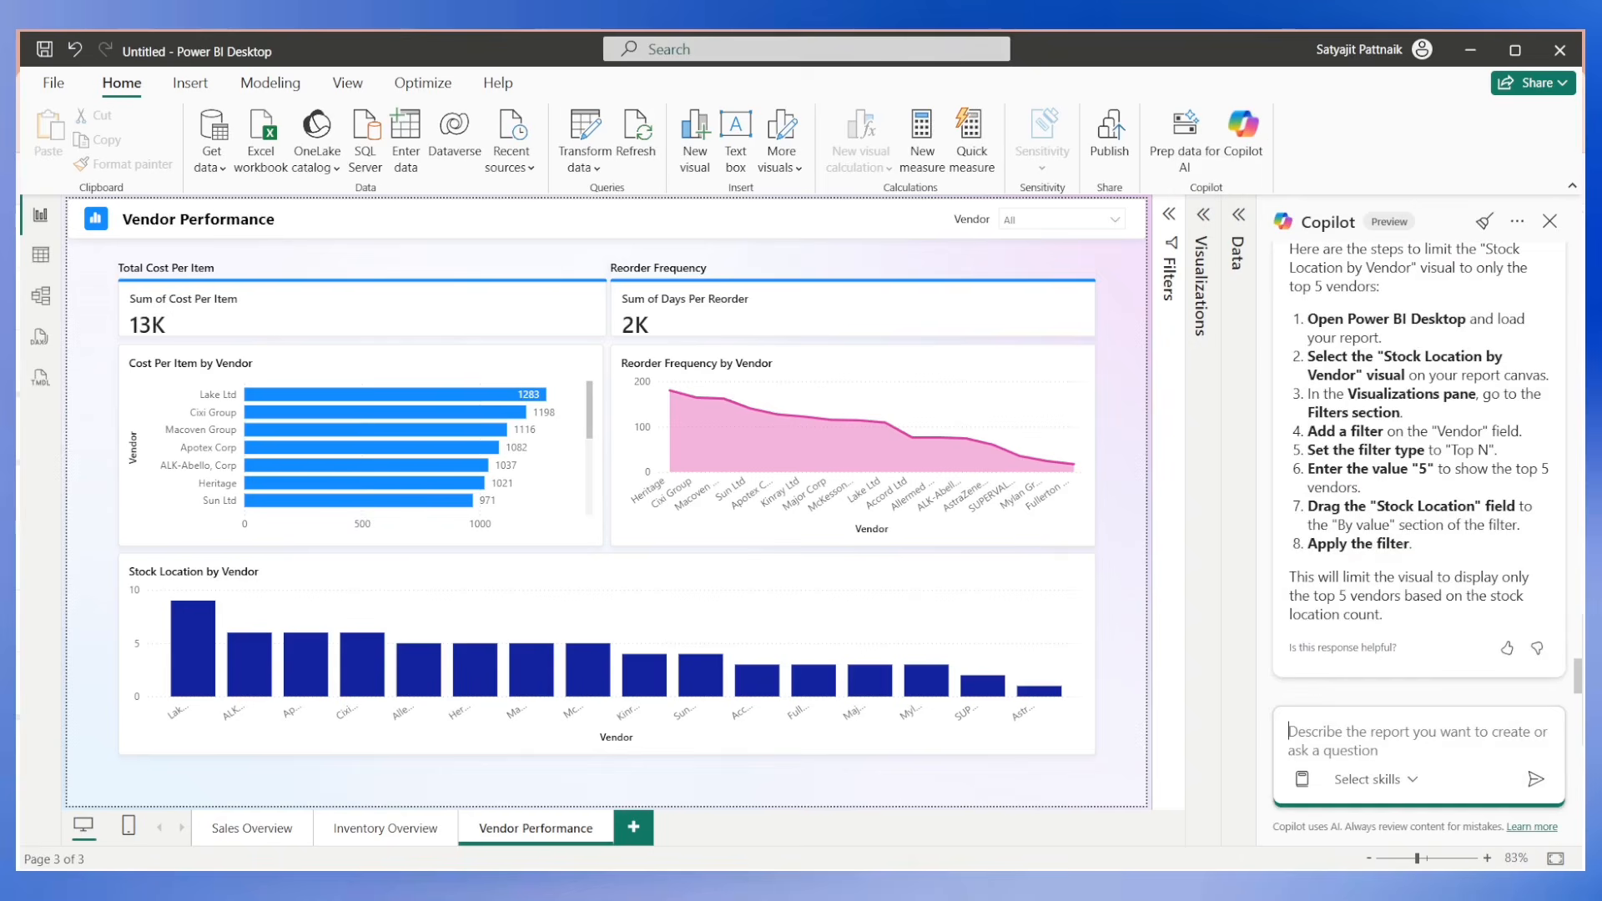
{"action": "scroll", "coordinate": [1385, 543], "scroll_direction": "up", "scroll_amount": 3}
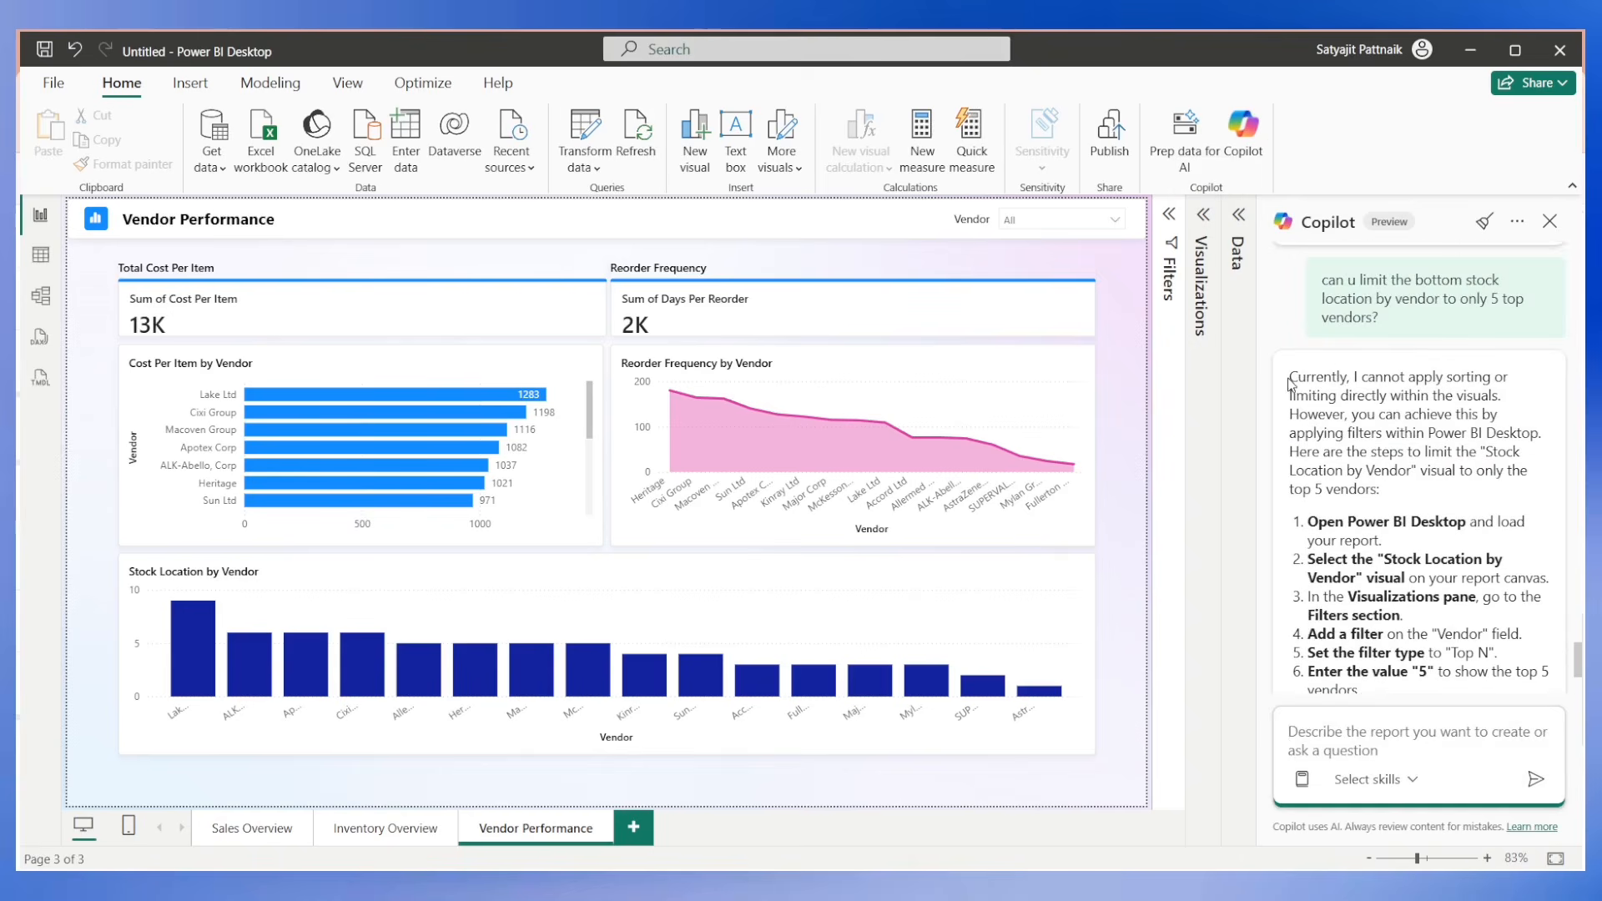
{"action": "left_click_drag", "start_coordinate": [1291, 384], "coordinate": [1423, 451]}
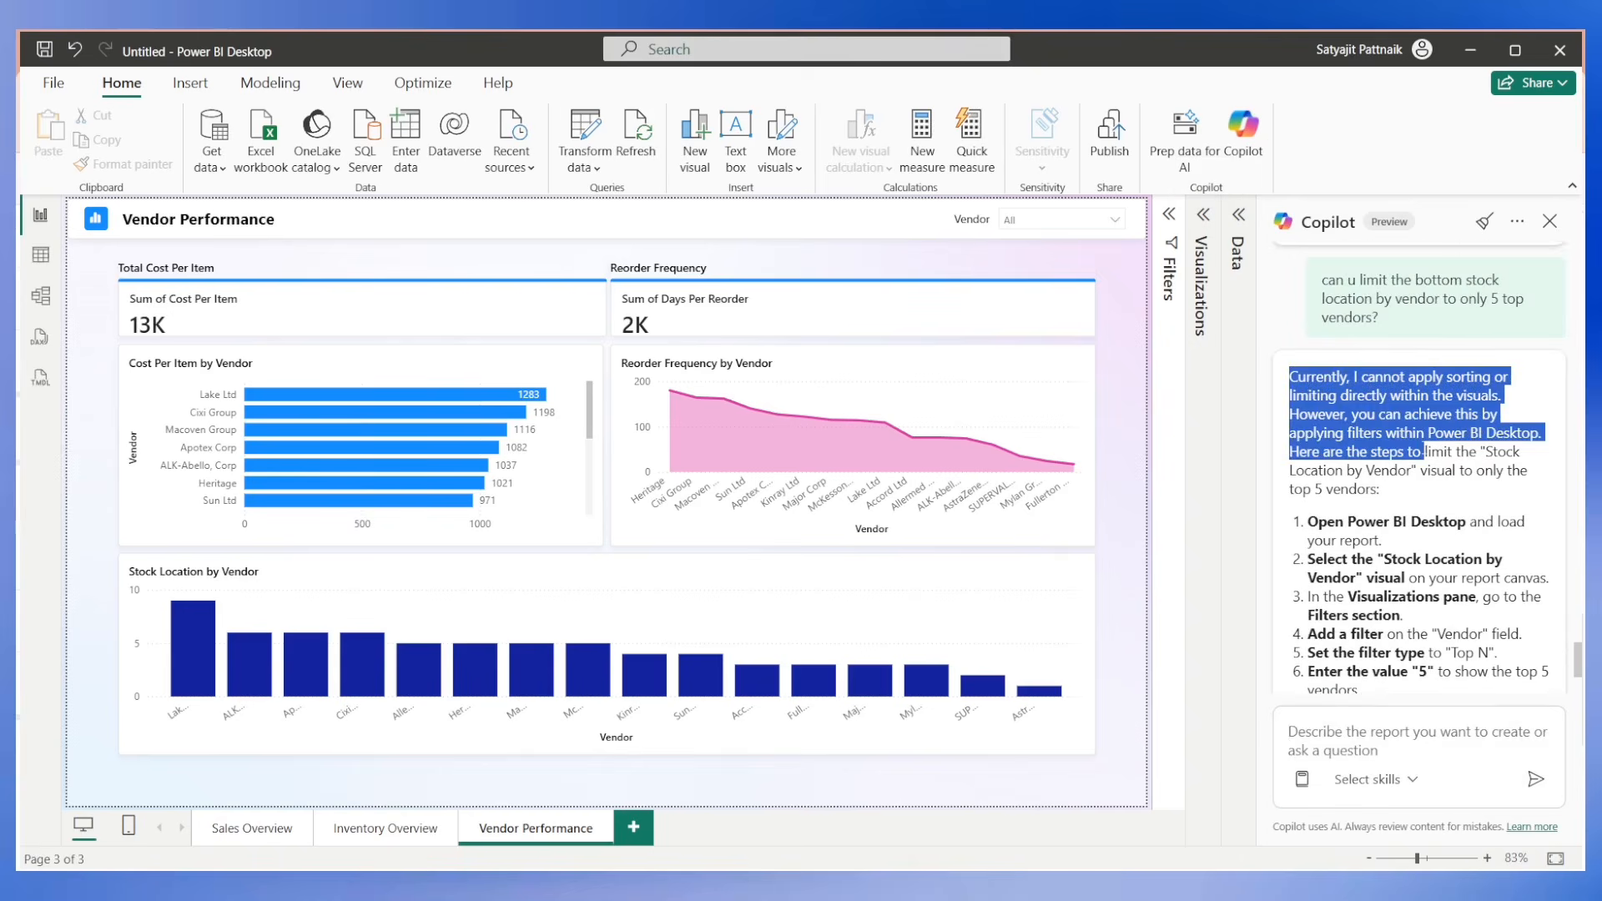
Set the Vendor filter of the Stock Location by Vendor chart to the Top N filter type.
{"action": "left_click", "coordinate": [964, 561]}
{"action": "left_click", "coordinate": [1164, 249]}
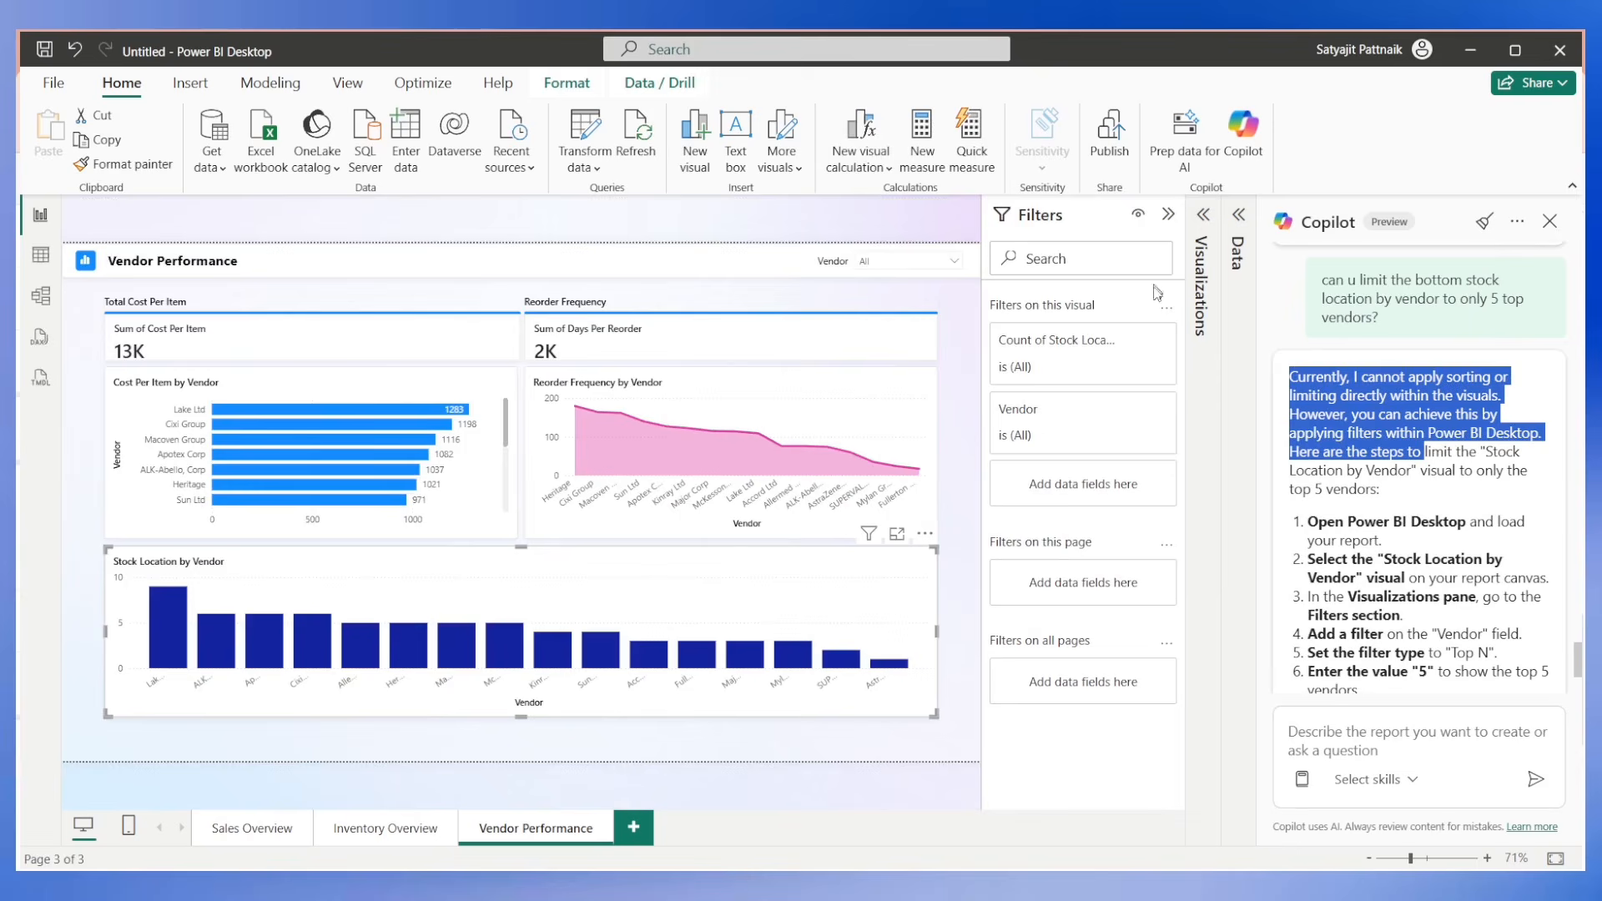
{"action": "left_click", "coordinate": [1131, 413]}
{"action": "left_click", "coordinate": [1096, 493]}
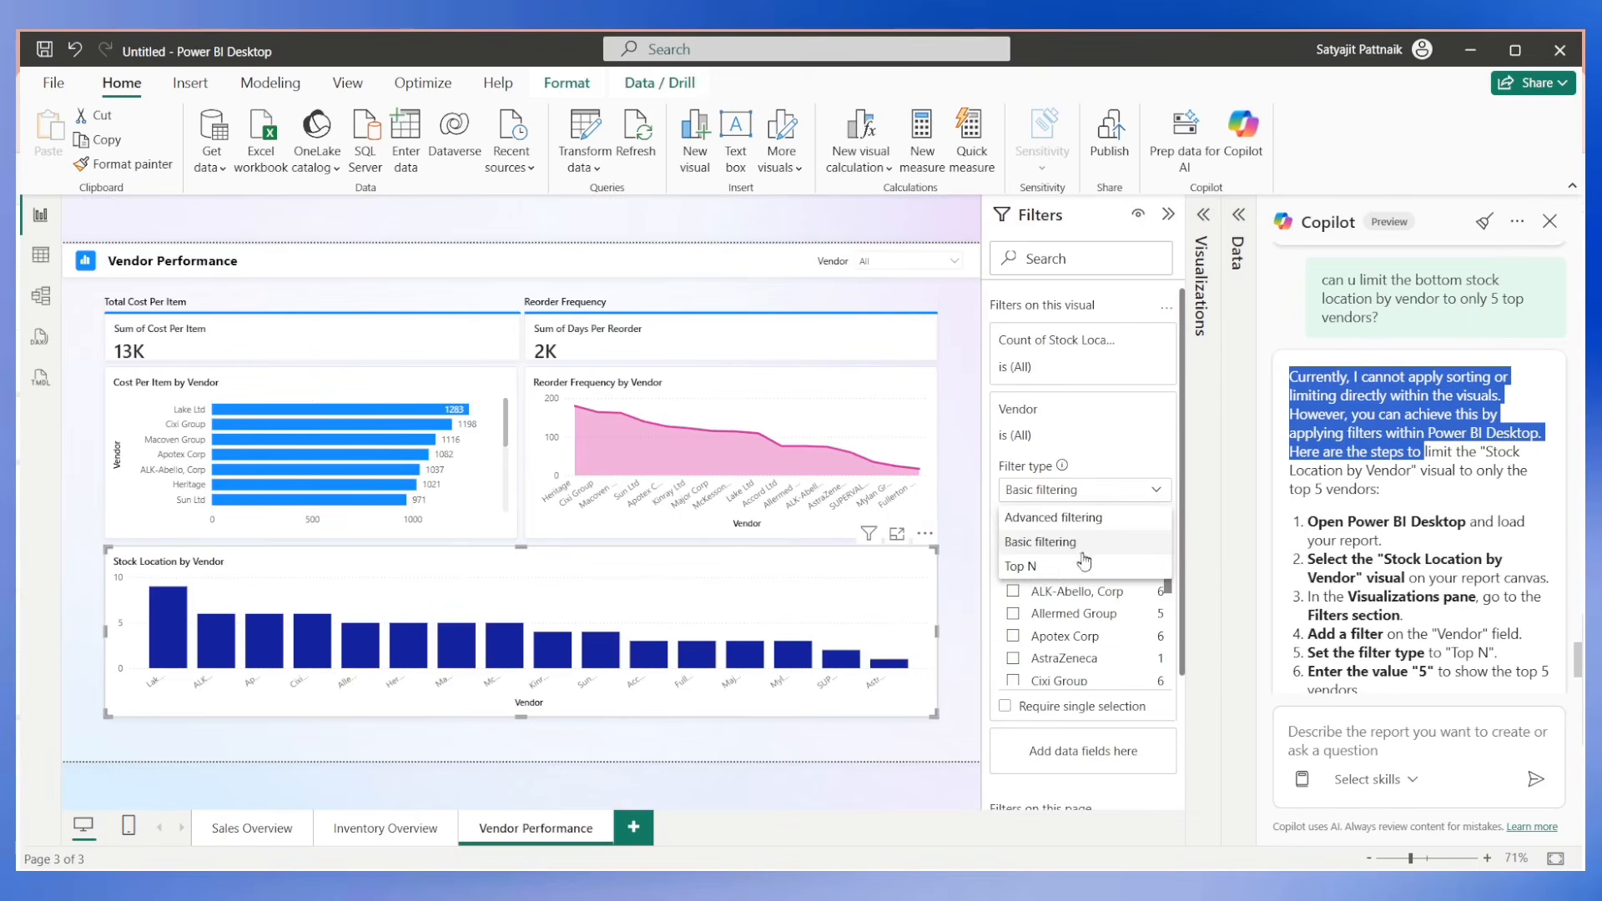
{"action": "left_click", "coordinate": [1043, 568]}
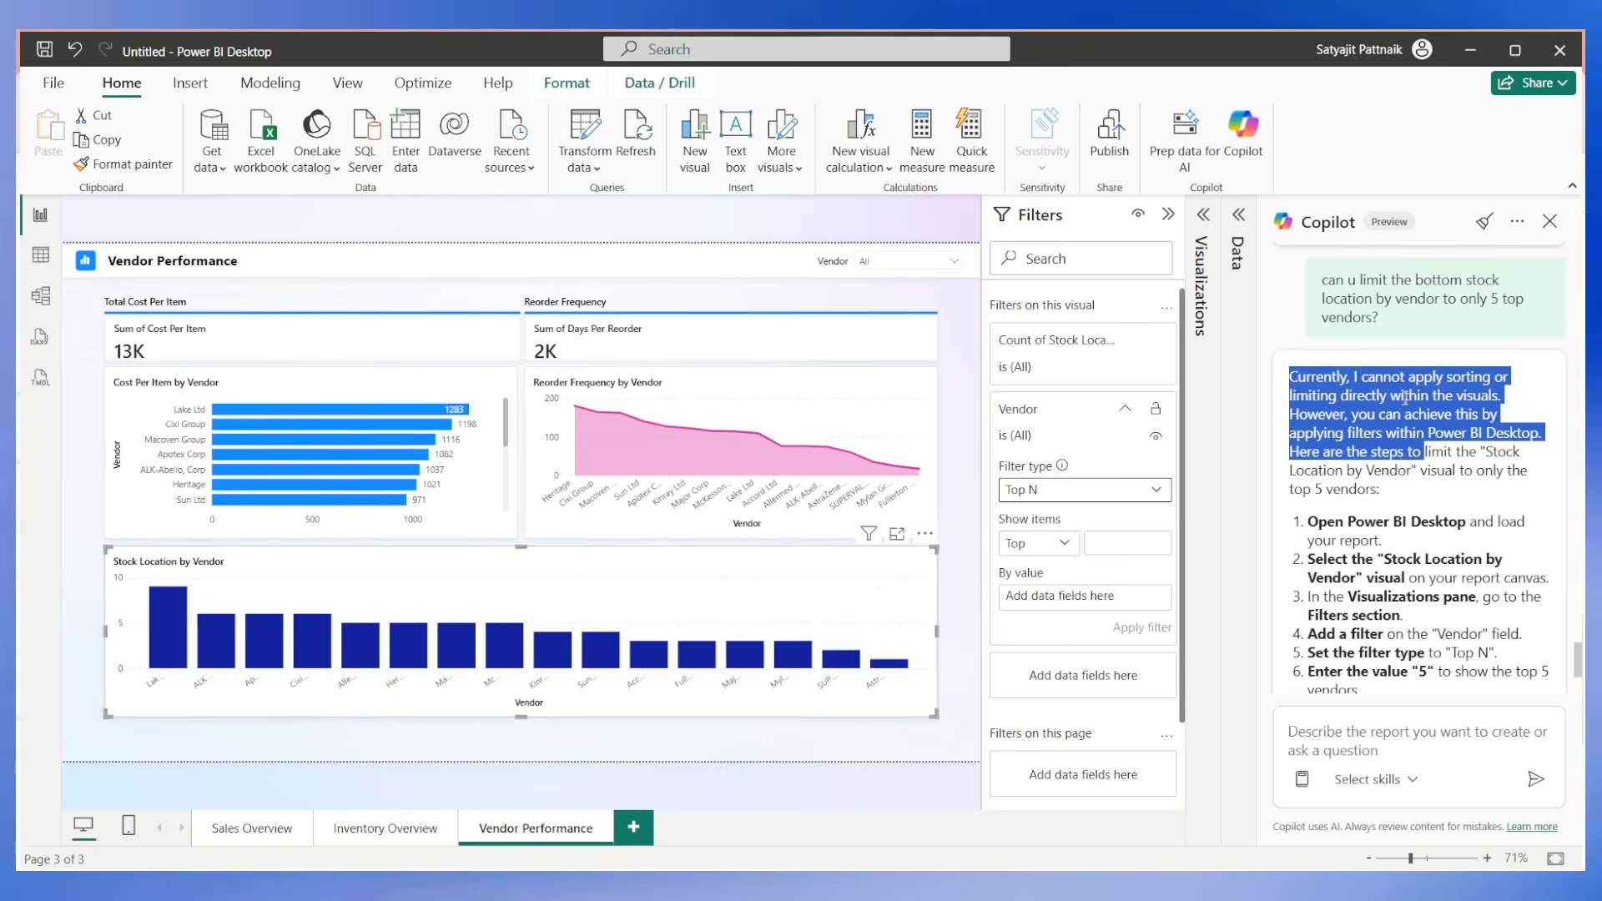
Use Stock Location as the Vendor filter's By value field for the Stock Location by Vendor chart, aggregated as Count.
{"action": "left_click", "coordinate": [1238, 215]}
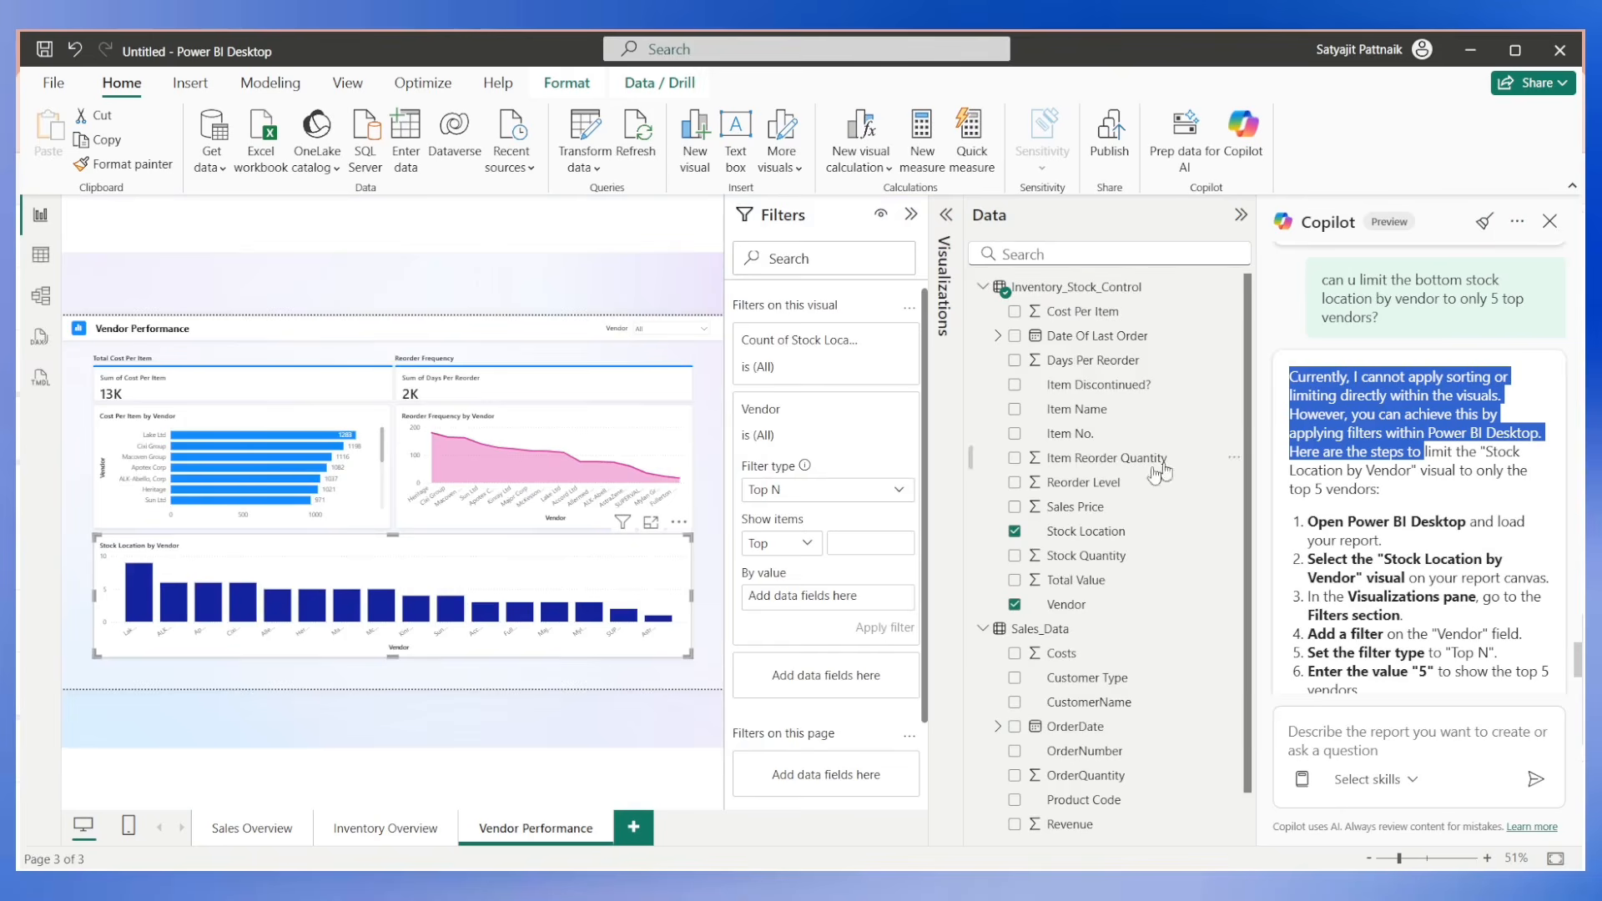
{"action": "left_click", "coordinate": [683, 703]}
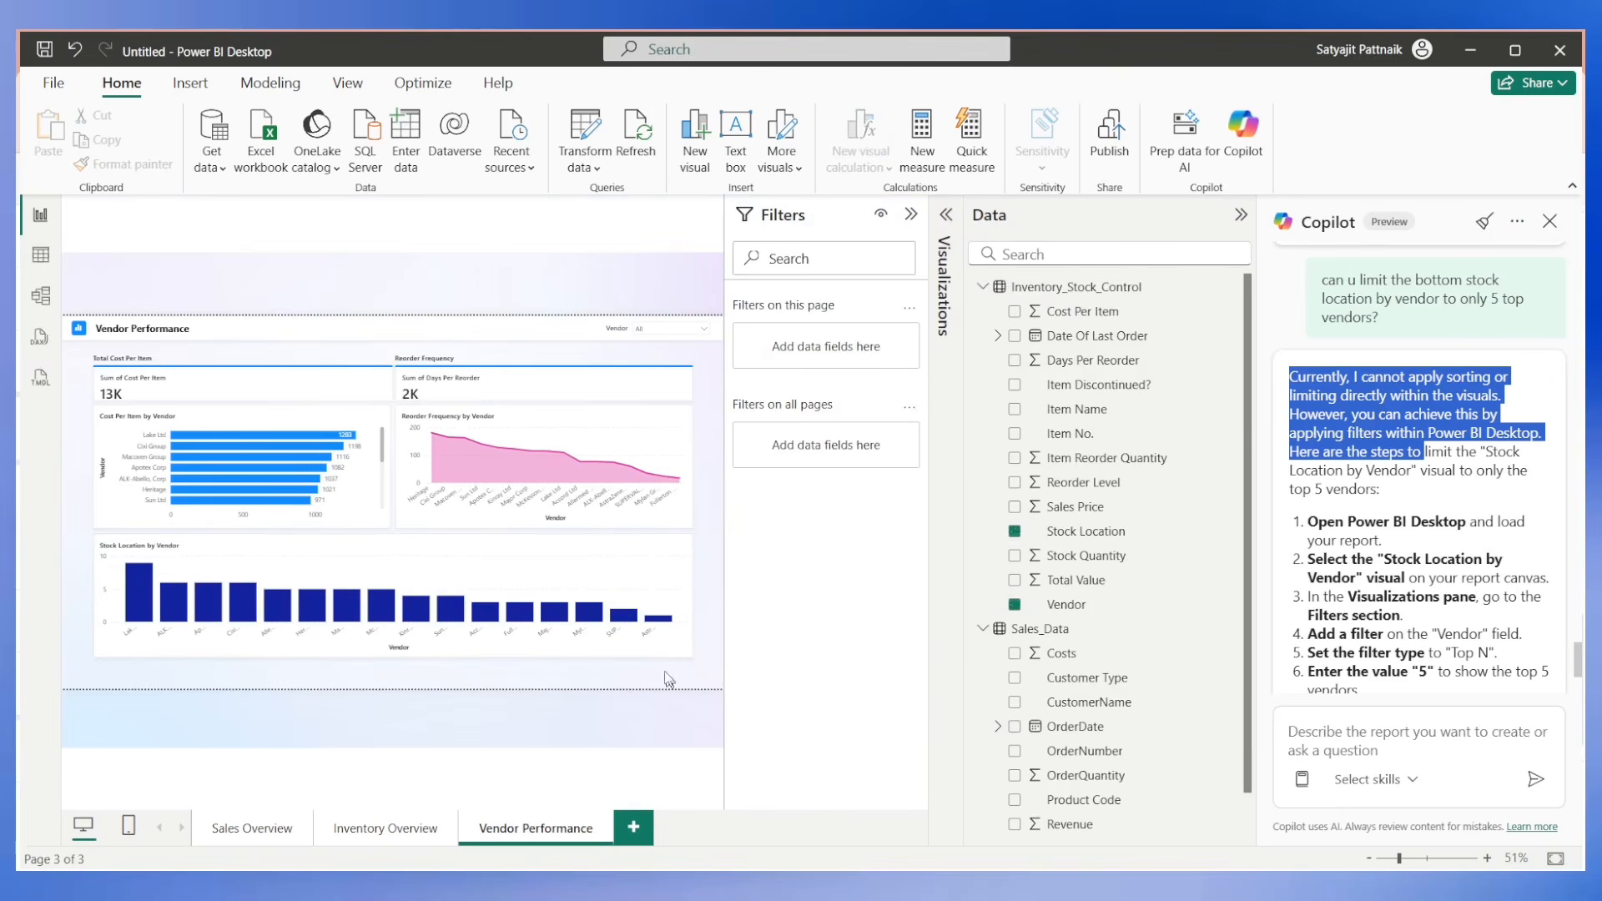
{"action": "left_click", "coordinate": [633, 587]}
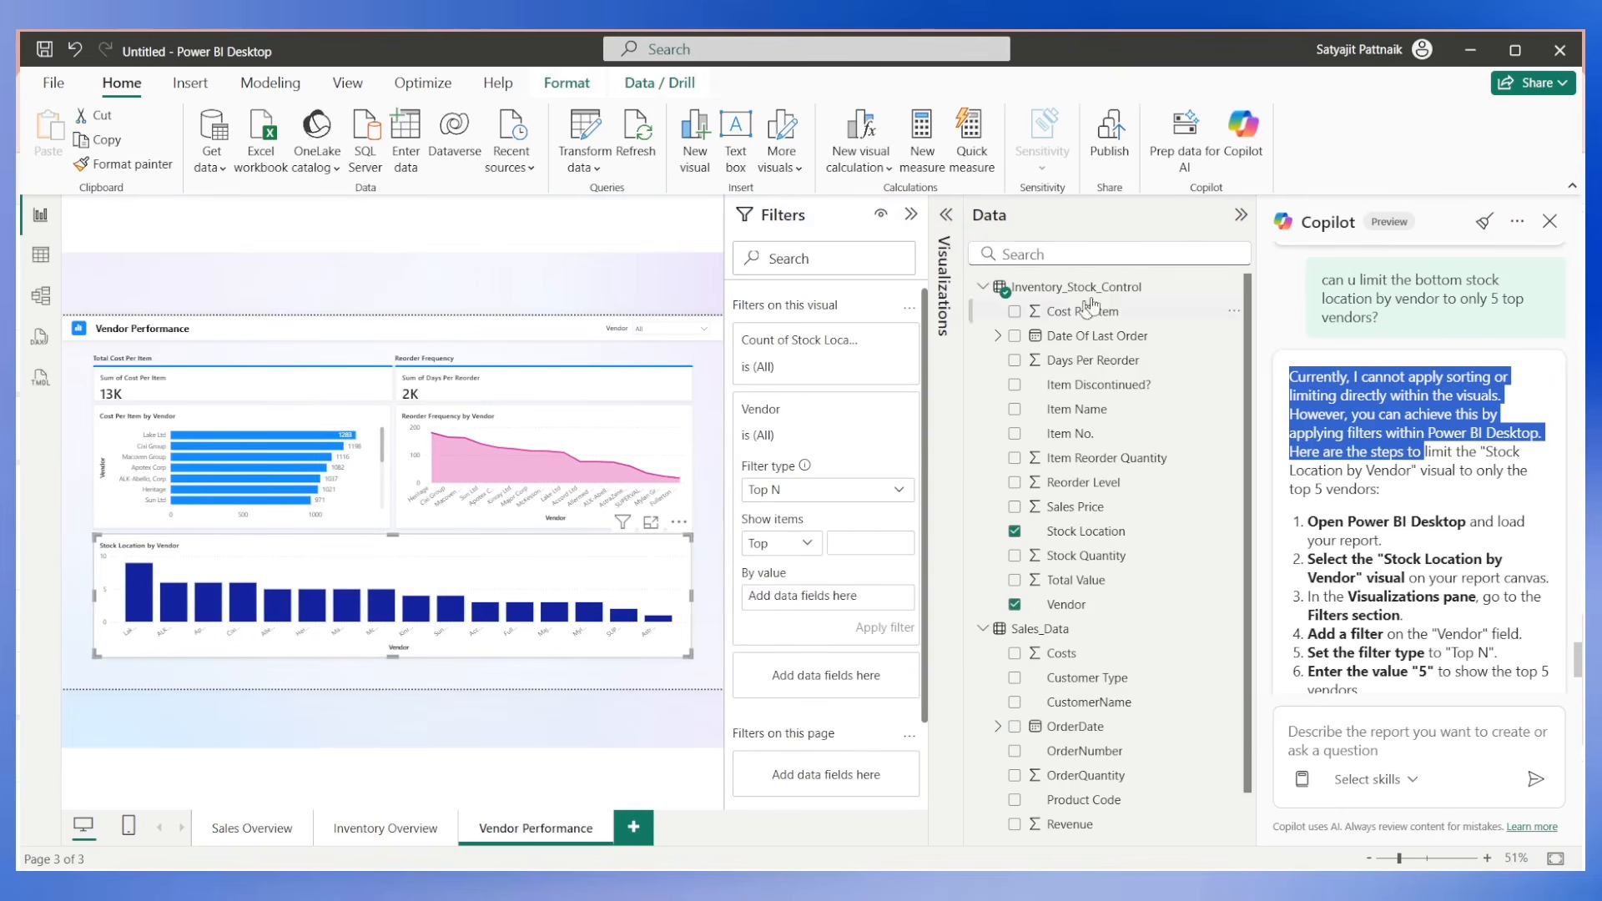
{"action": "left_click", "coordinate": [945, 219]}
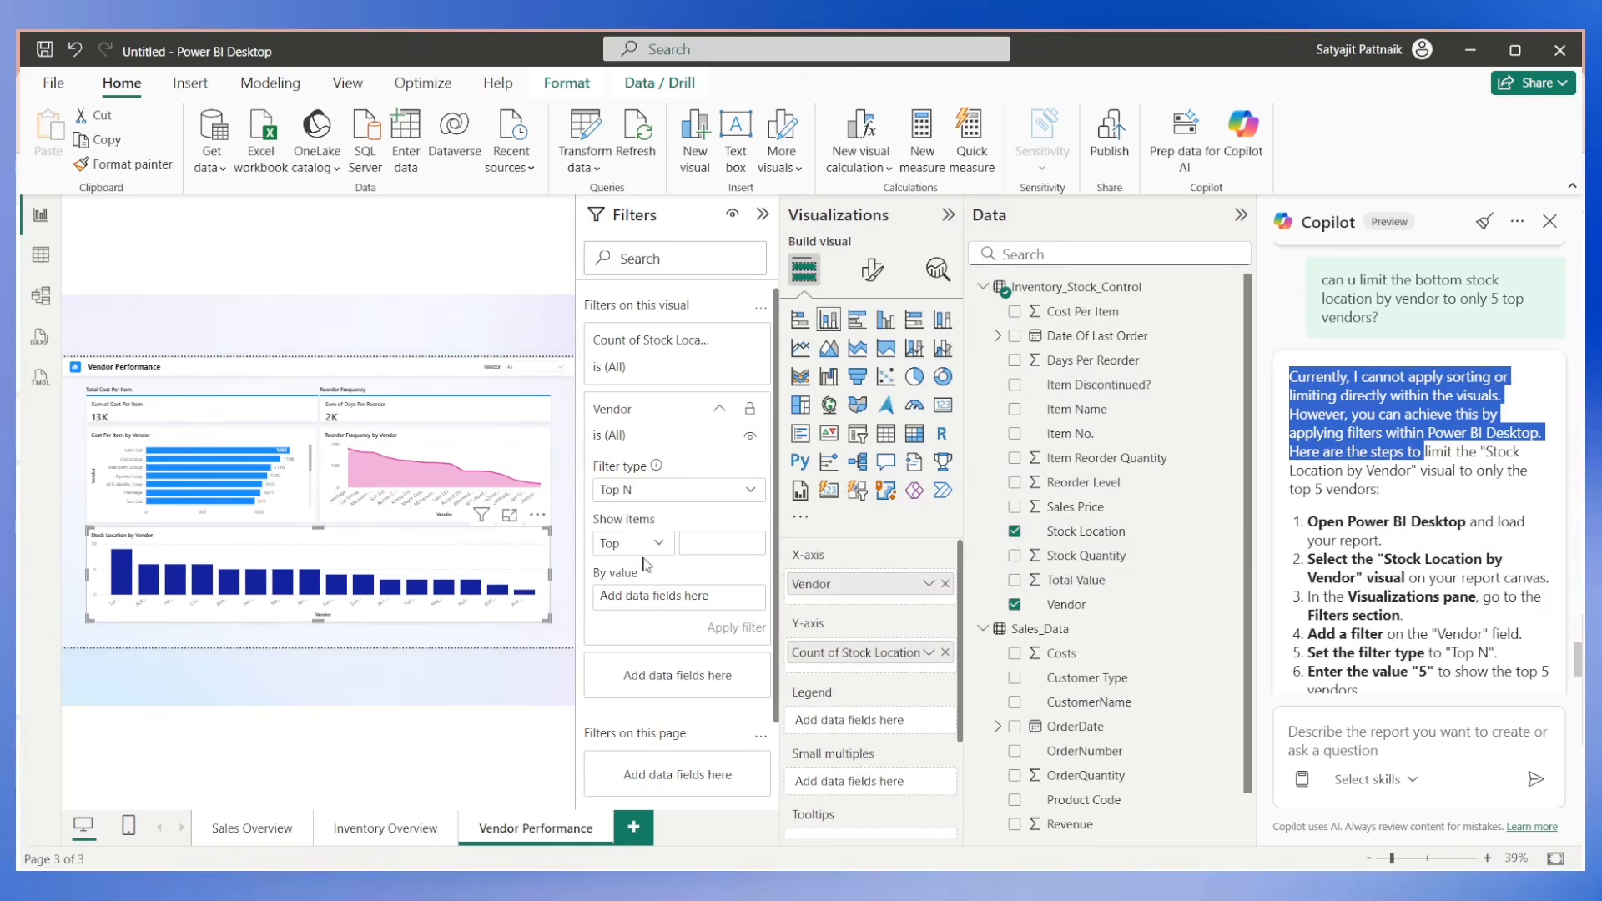
{"action": "left_click_drag", "start_coordinate": [1066, 534], "coordinate": [672, 602]}
{"action": "left_click", "coordinate": [736, 597]}
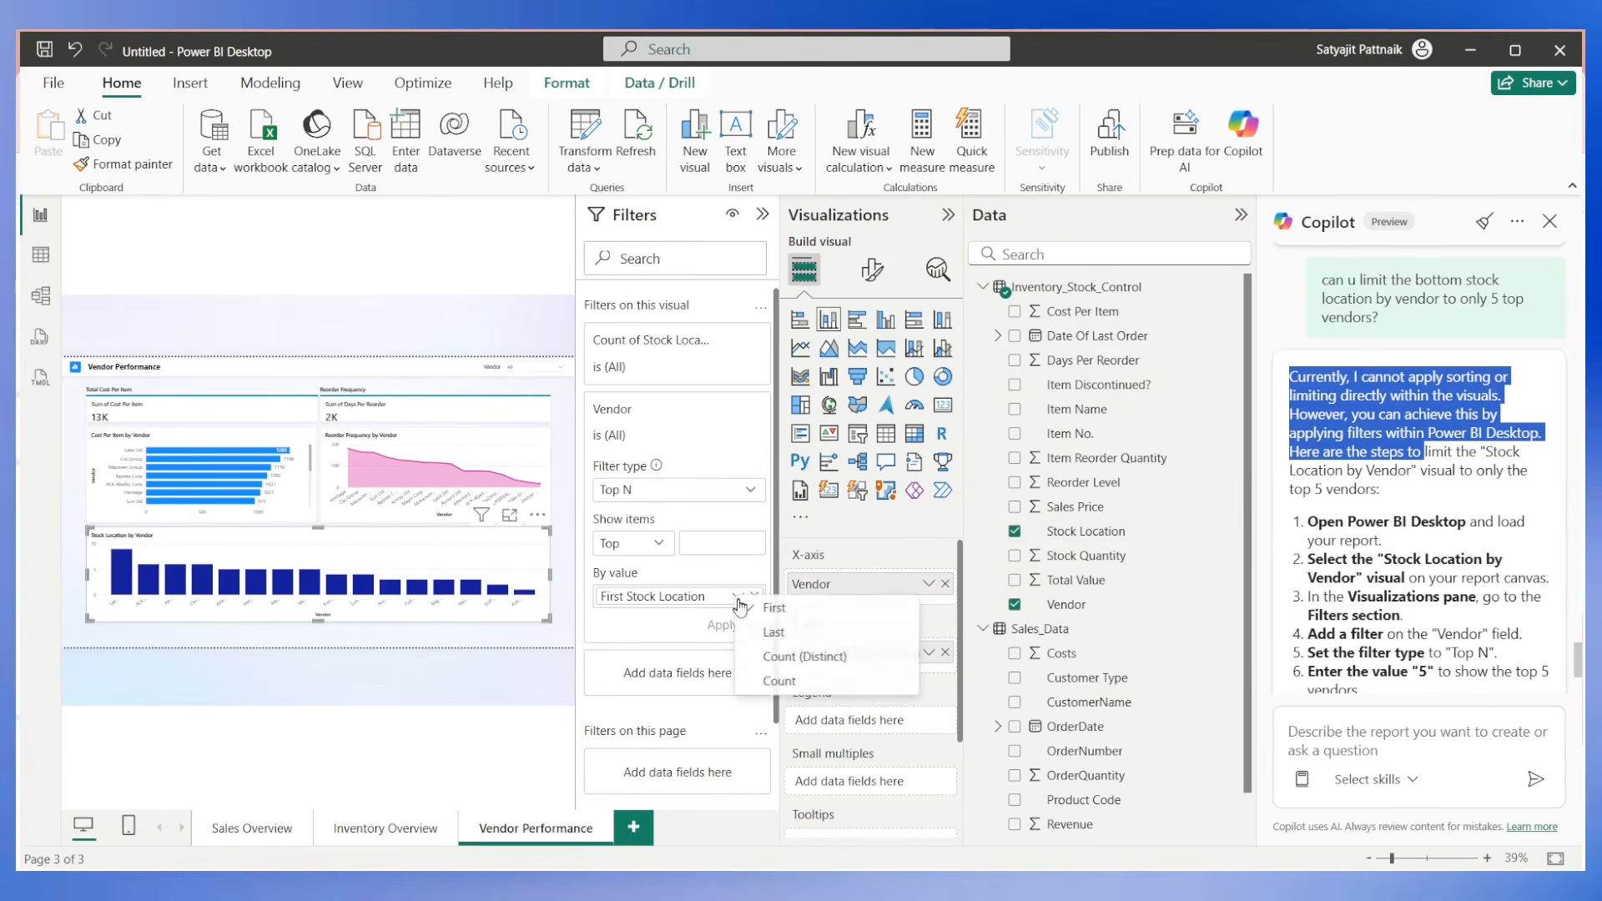
{"action": "left_click", "coordinate": [780, 681]}
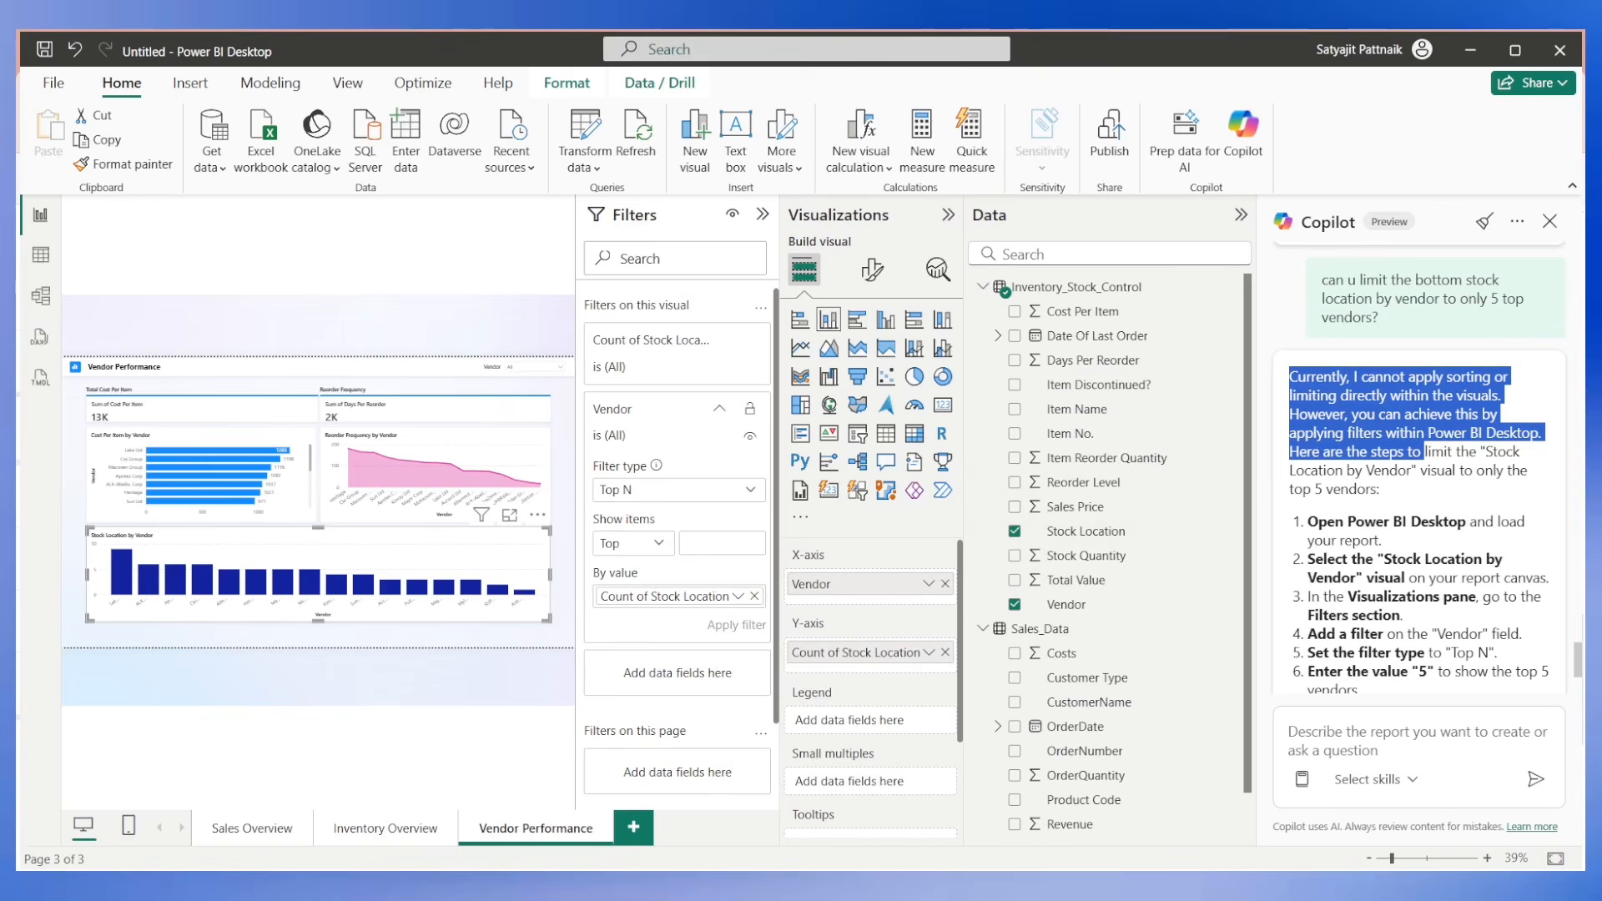
Set the Vendor filter to show the top 5 items, apply it, and collapse the Data and Filters panes.
{"action": "left_click", "coordinate": [720, 543]}
{"action": "type", "text": "5"}
{"action": "left_click", "coordinate": [725, 628]}
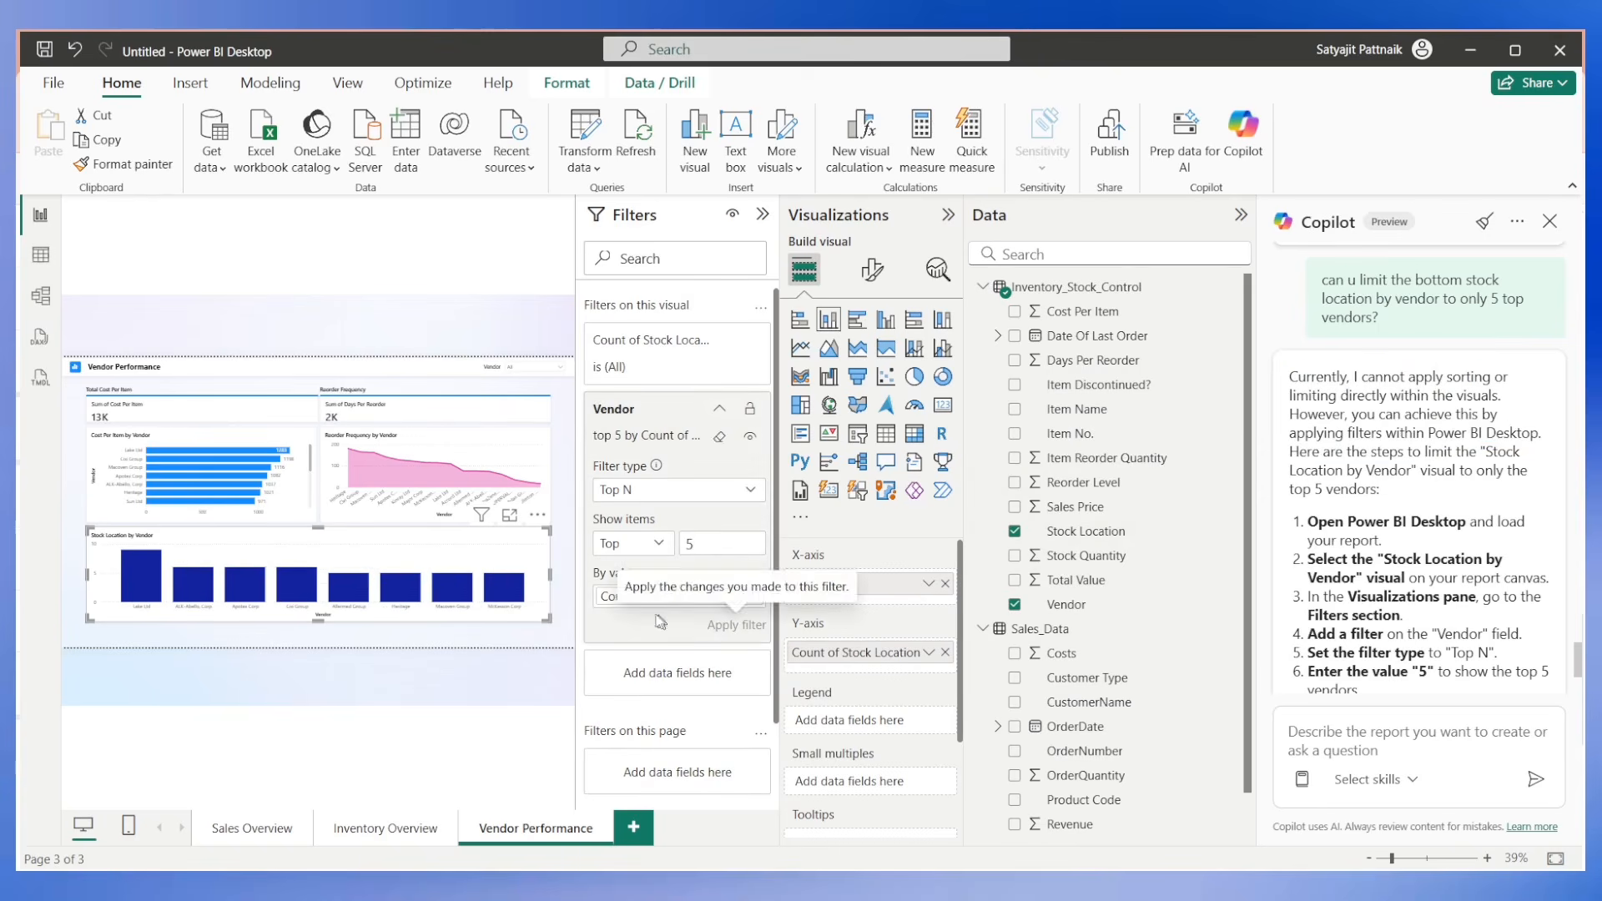
{"action": "left_click", "coordinate": [1240, 216]}
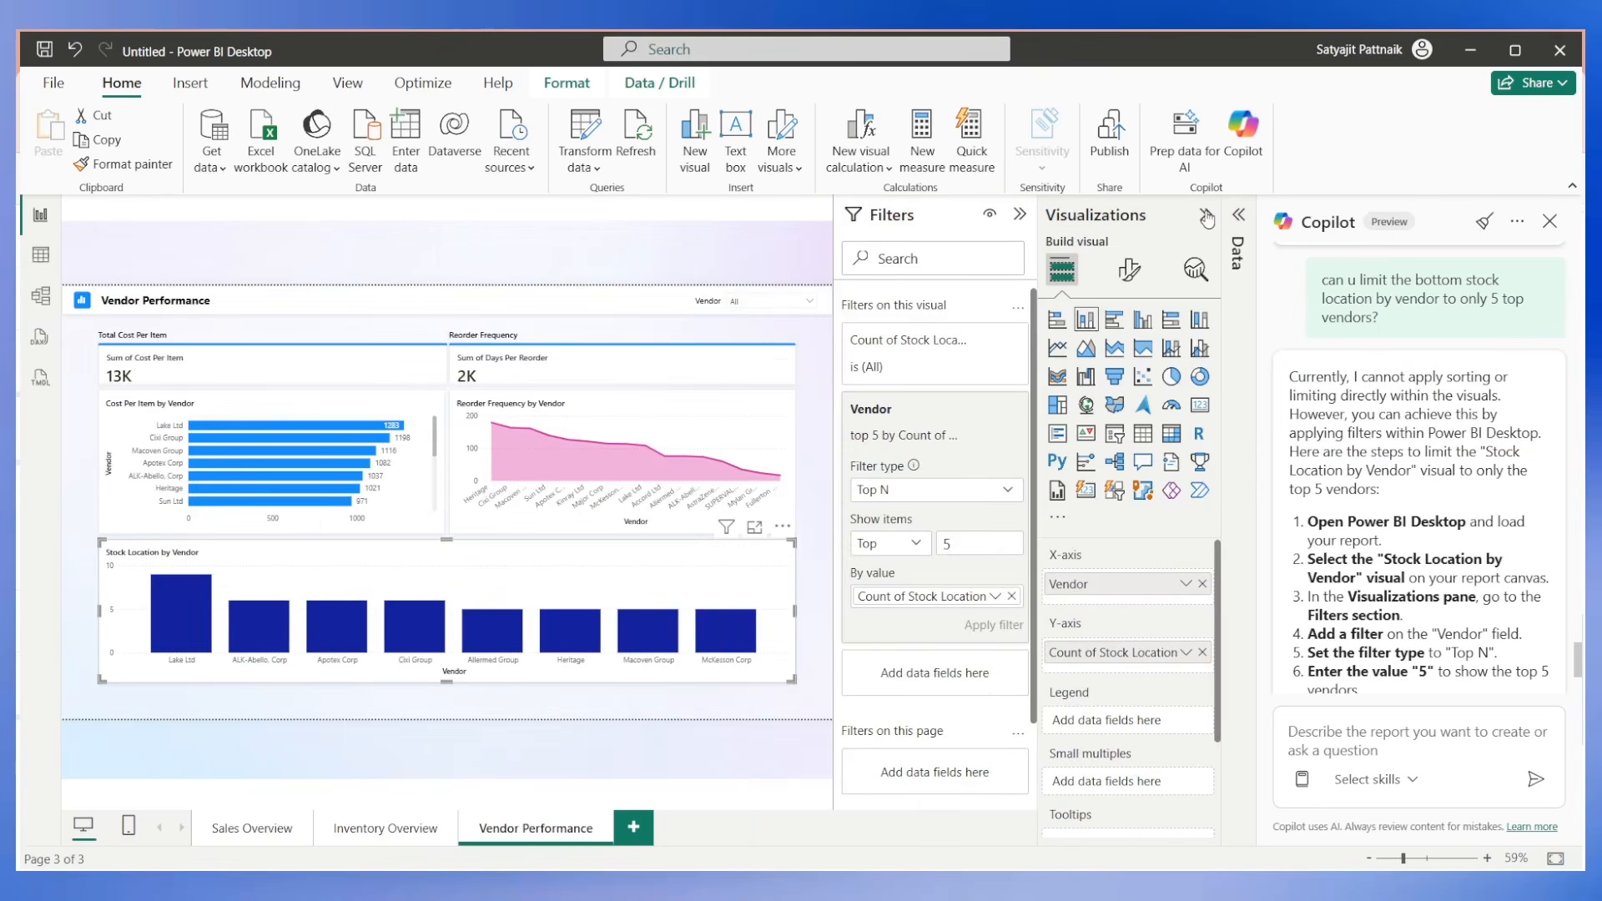
{"action": "left_click", "coordinate": [1020, 215]}
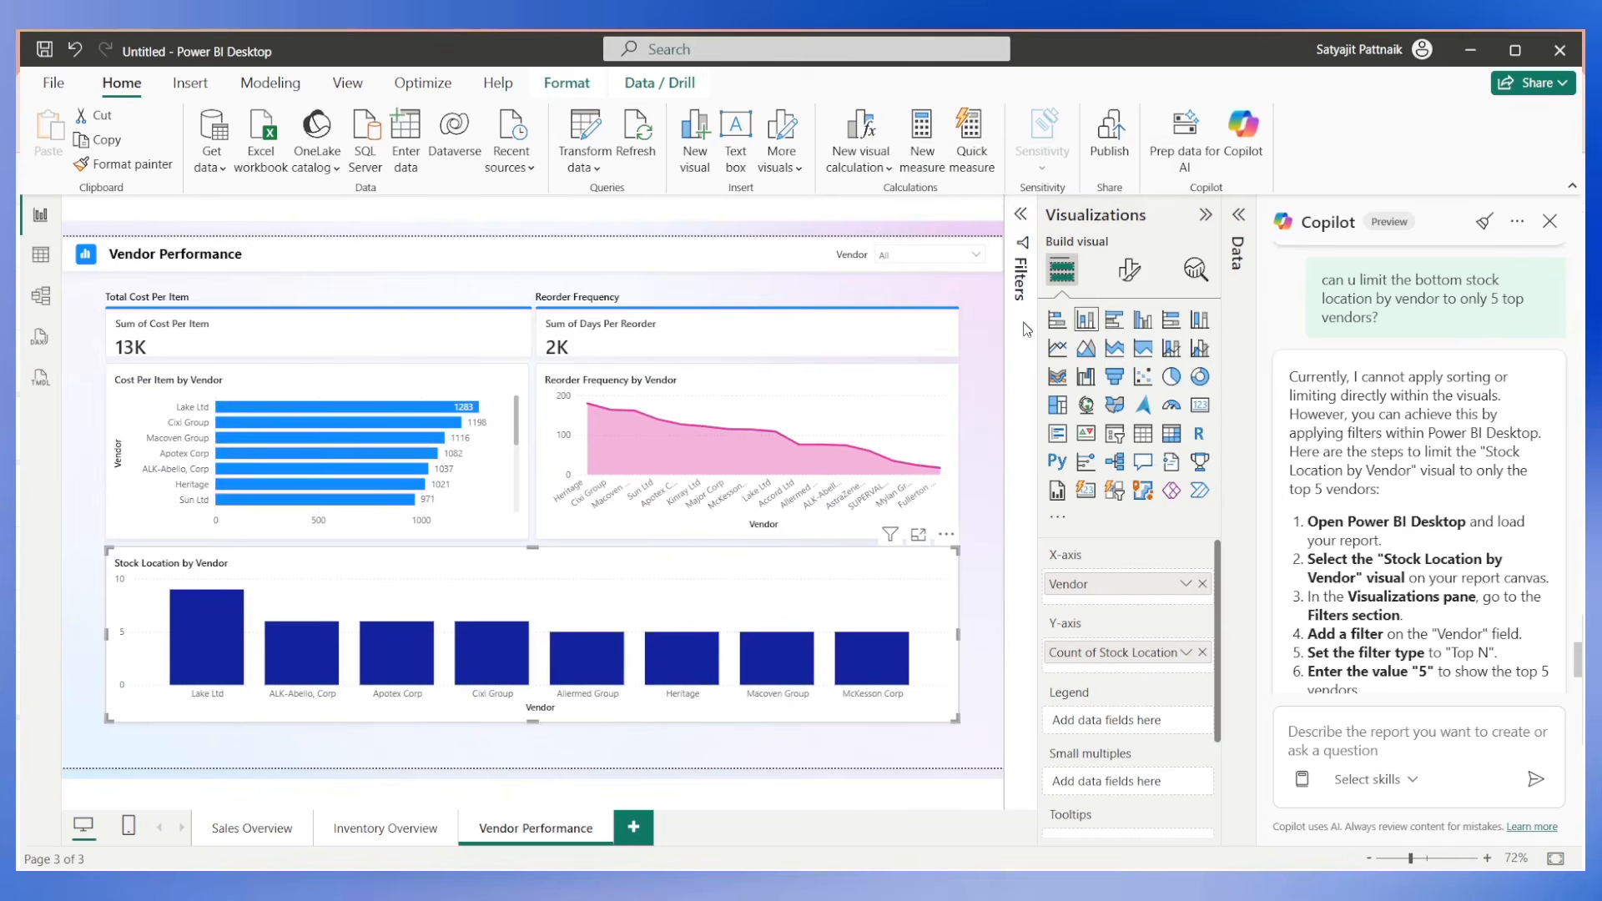
Create the Customer Insights page from Copilot's suggested report outline.
{"action": "left_click", "coordinate": [983, 399]}
{"action": "scroll", "coordinate": [1425, 478], "scroll_direction": "down", "scroll_amount": 3}
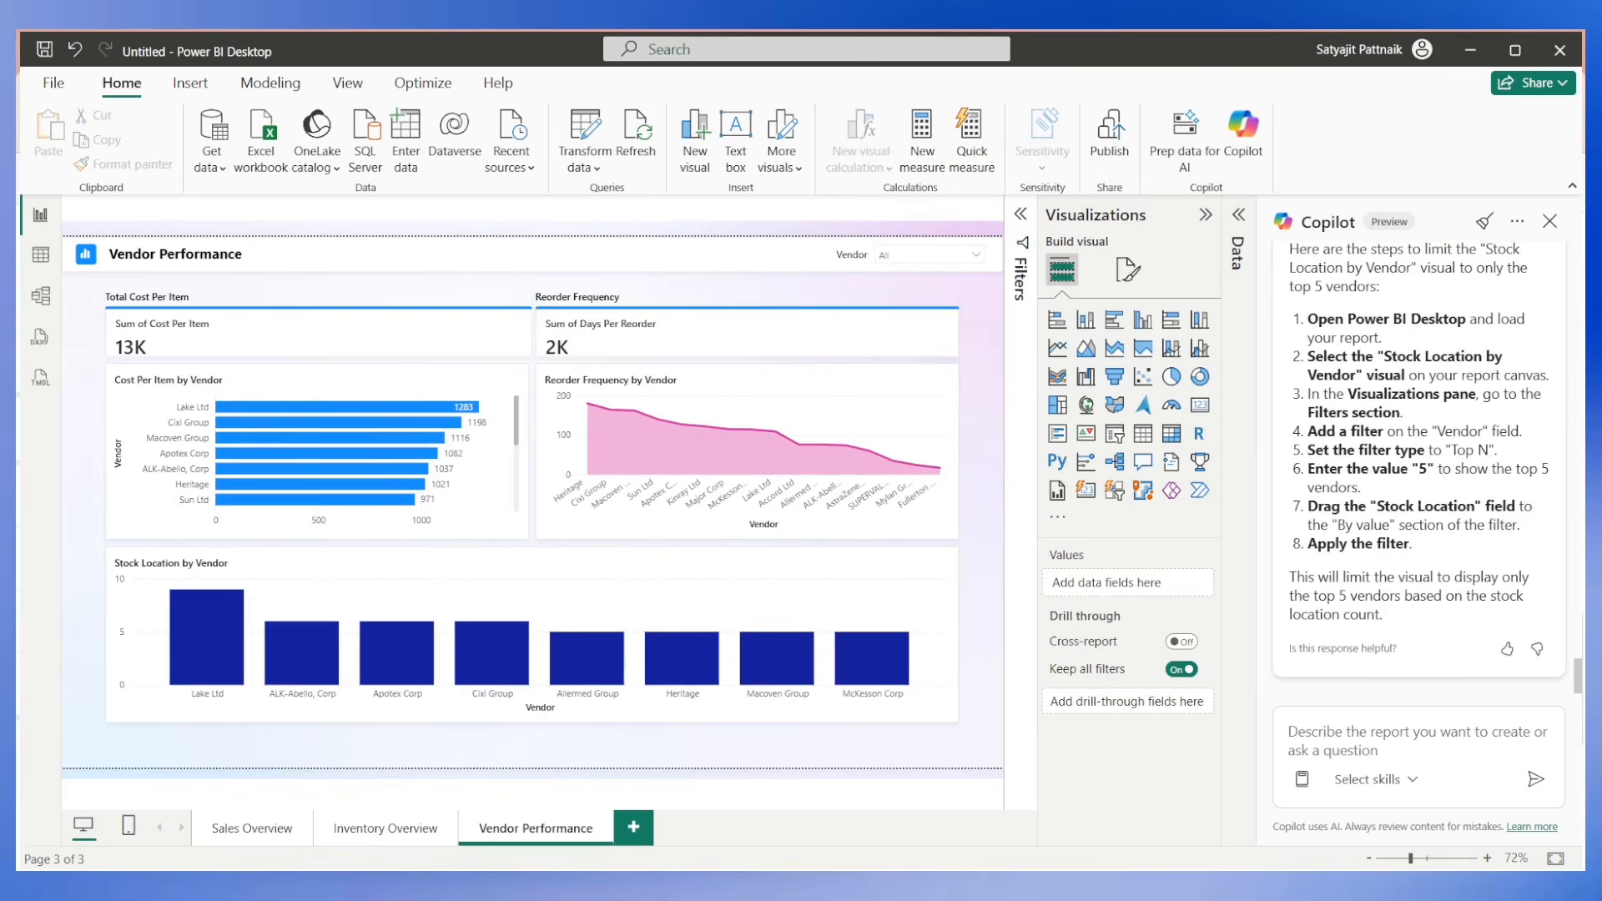
{"action": "scroll", "coordinate": [1425, 478], "scroll_direction": "up", "scroll_amount": 10}
{"action": "scroll", "coordinate": [1579, 278], "scroll_direction": "up", "scroll_amount": 15}
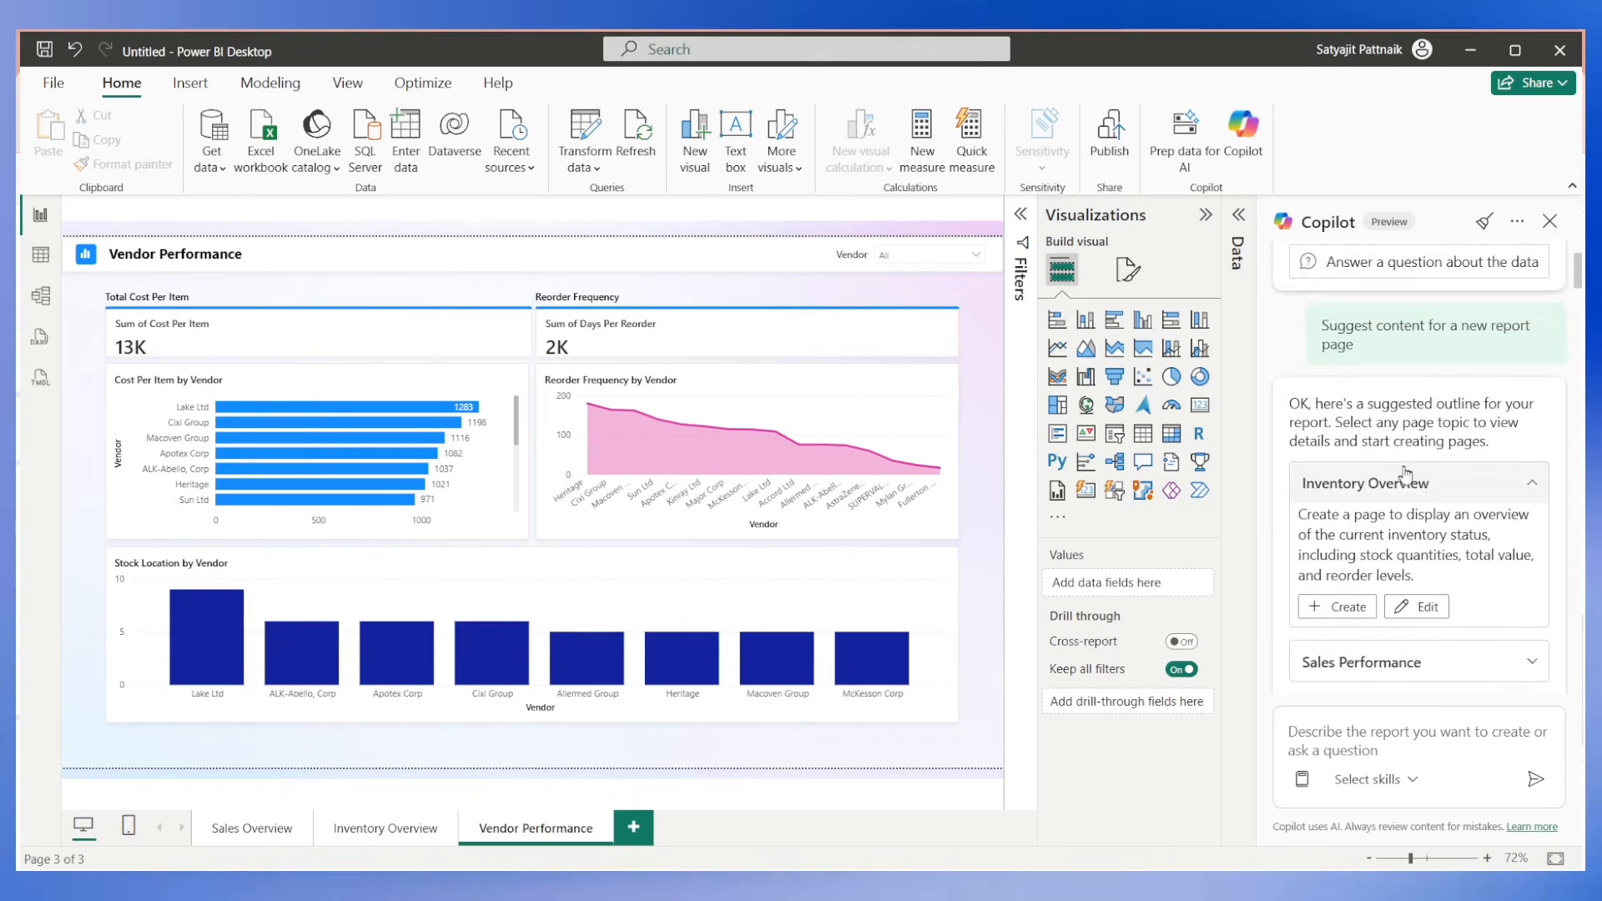
{"action": "scroll", "coordinate": [1412, 472], "scroll_direction": "down", "scroll_amount": 3}
{"action": "scroll", "coordinate": [1377, 488], "scroll_direction": "down", "scroll_amount": 1}
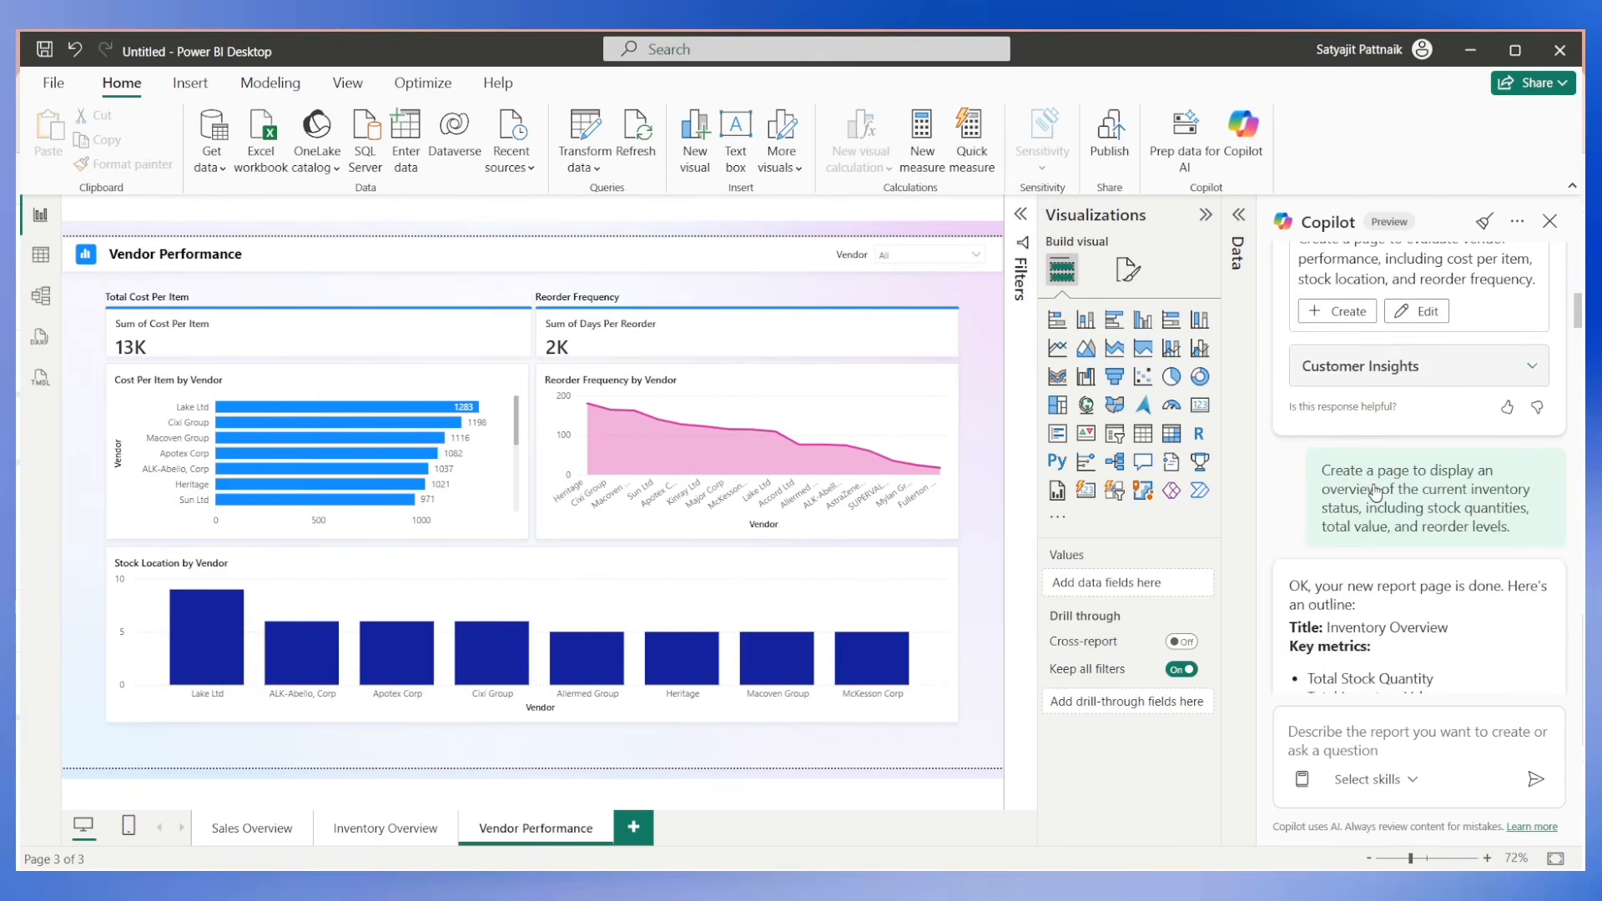
{"action": "left_click", "coordinate": [1525, 367]}
{"action": "left_click", "coordinate": [1362, 490]}
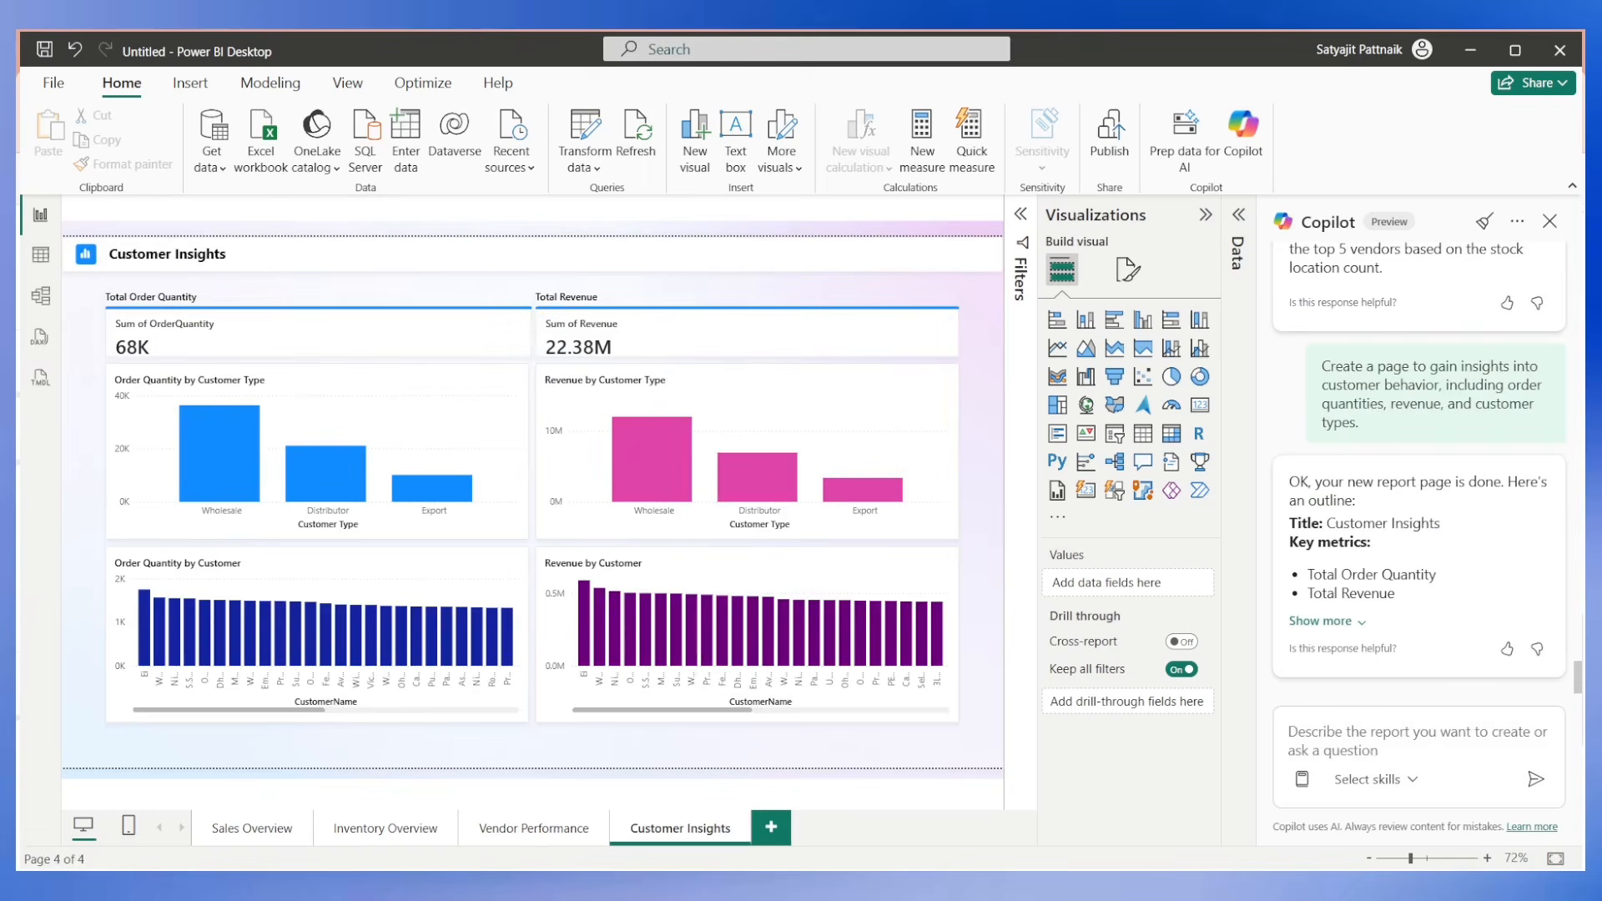
Ask Copilot to create a home page with a background image and 4 navigation buttons to Sales Overview, Inventory Overview, Vendor Performance and Customer Insights.
{"action": "type", "text": "Create a home page with a background i"}
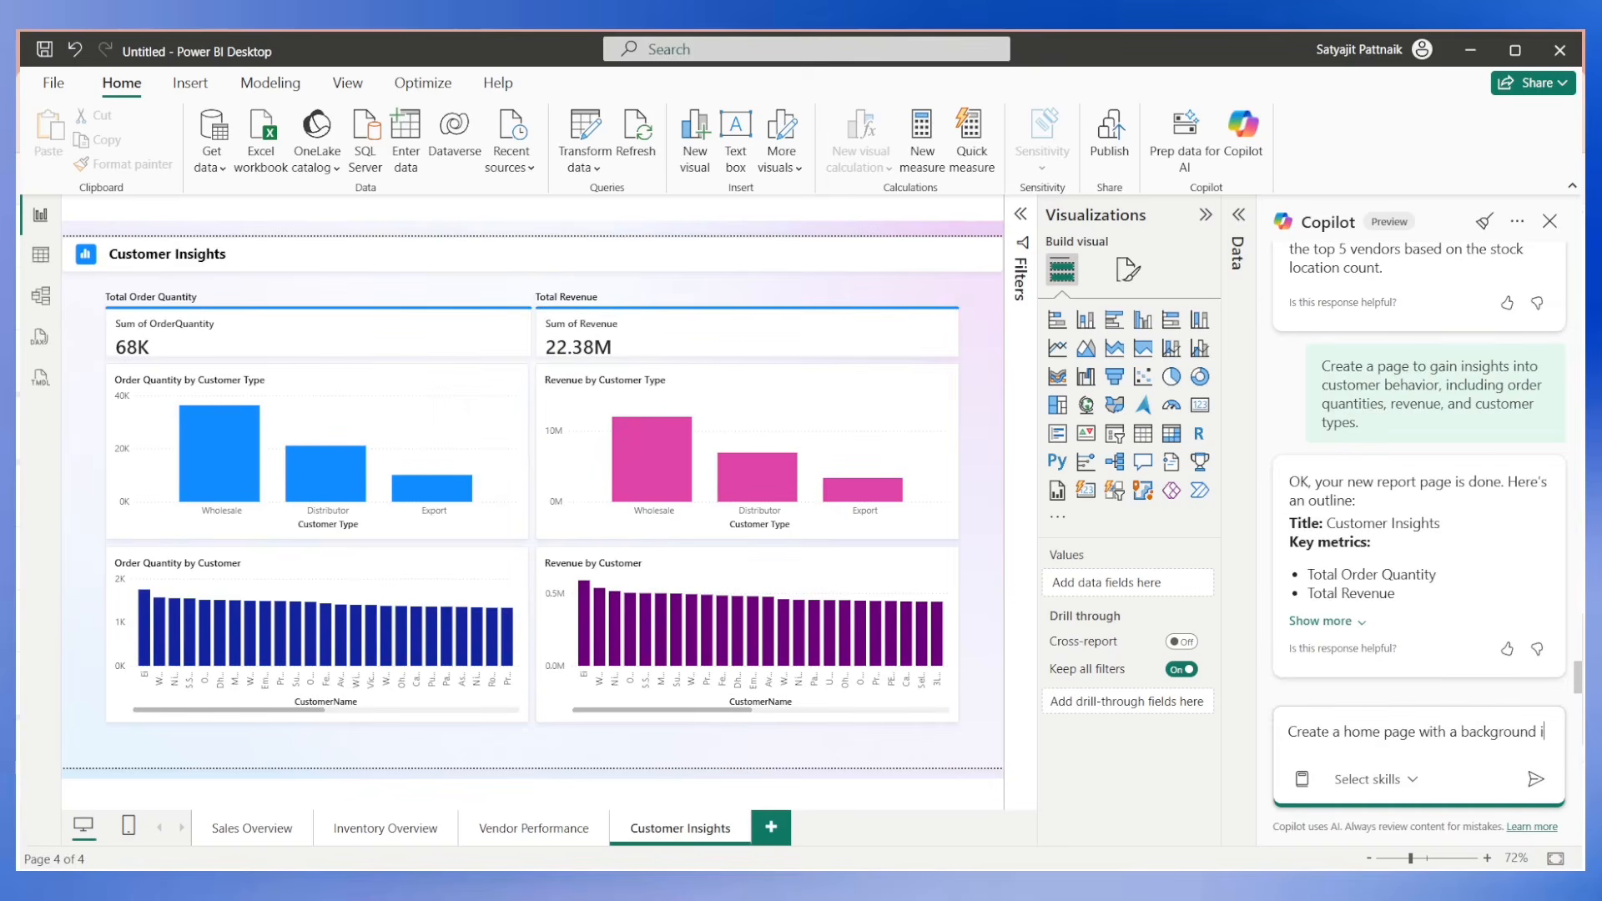
{"action": "type", "text": "mage, and 4 buttons to navigate to the"}
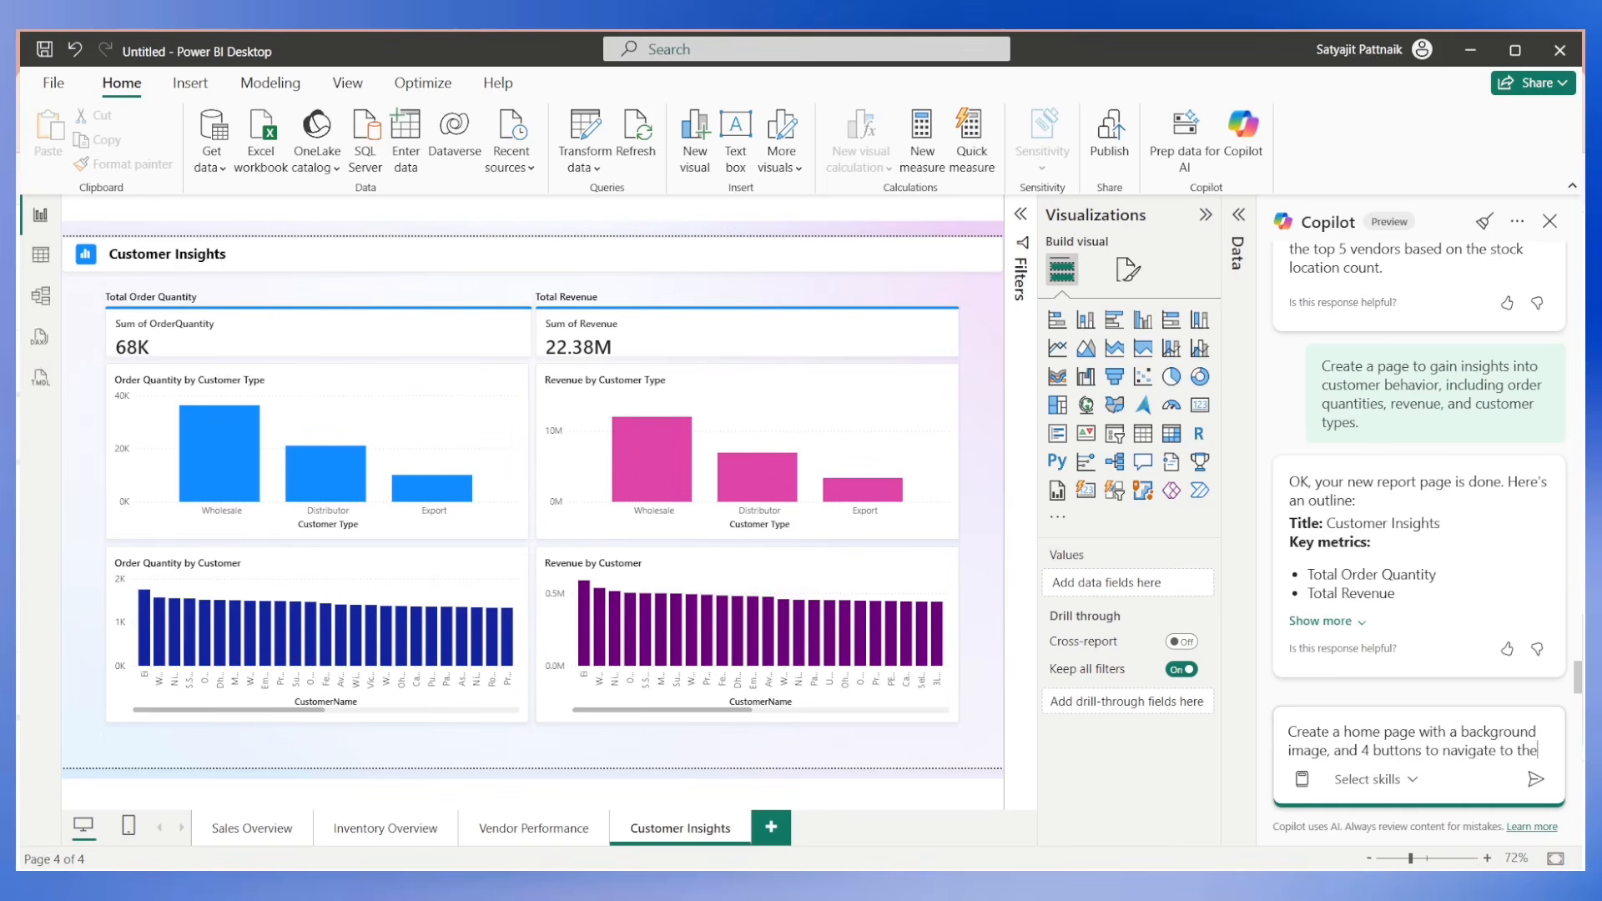
{"action": "type", "text": "se pages i.e. Sales Overview, Inventory"}
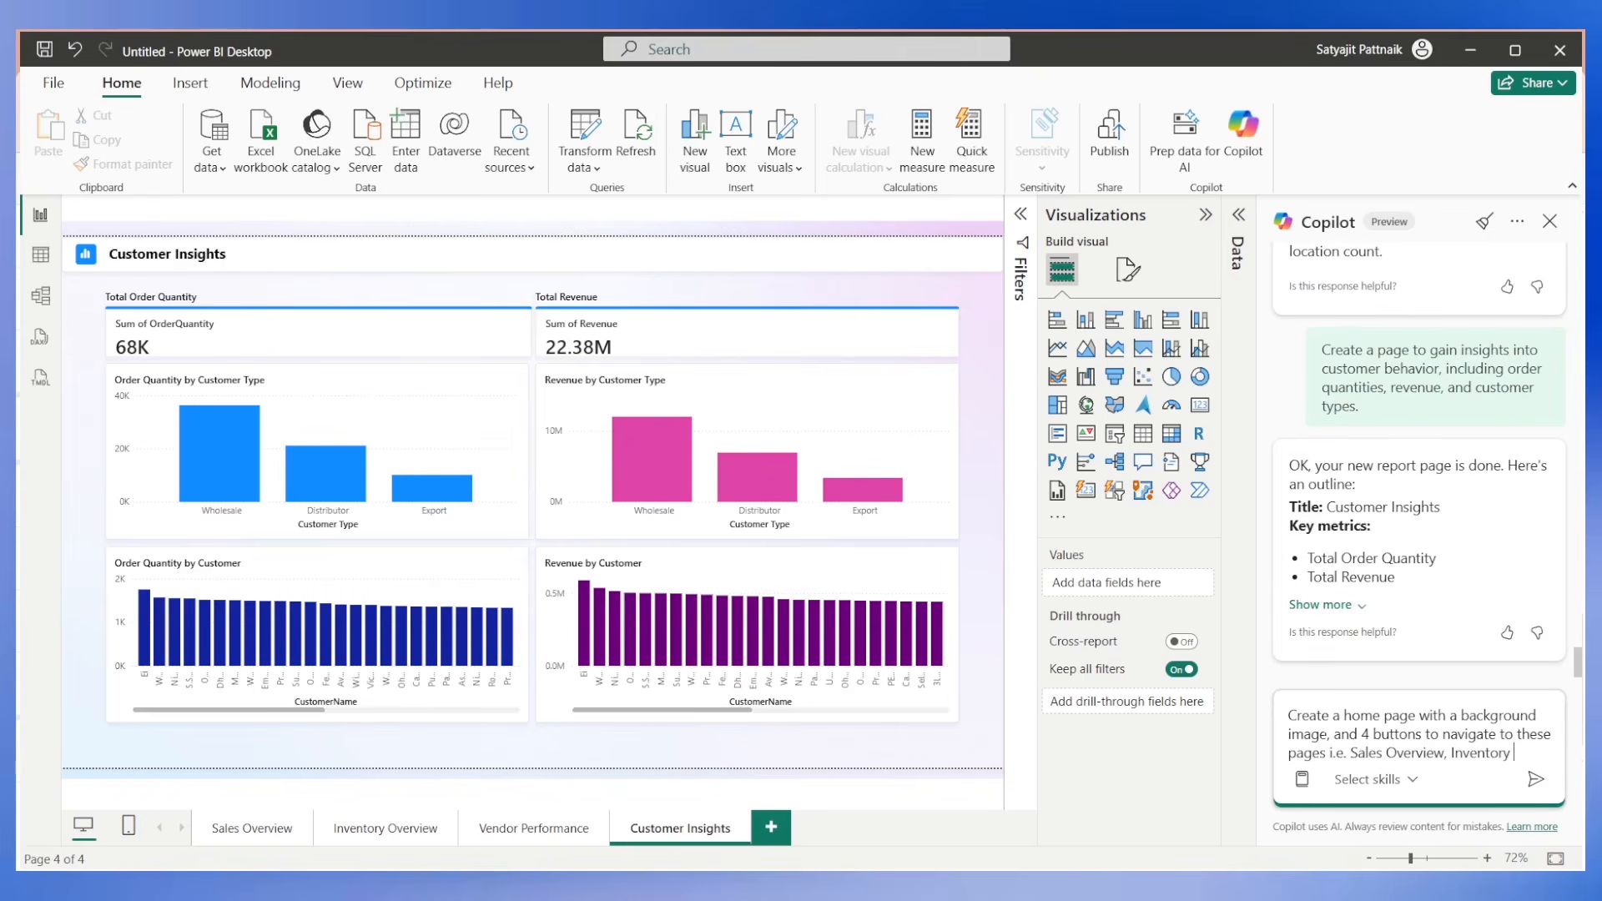
{"action": "type", "text": "ew, Vendor Performance"}
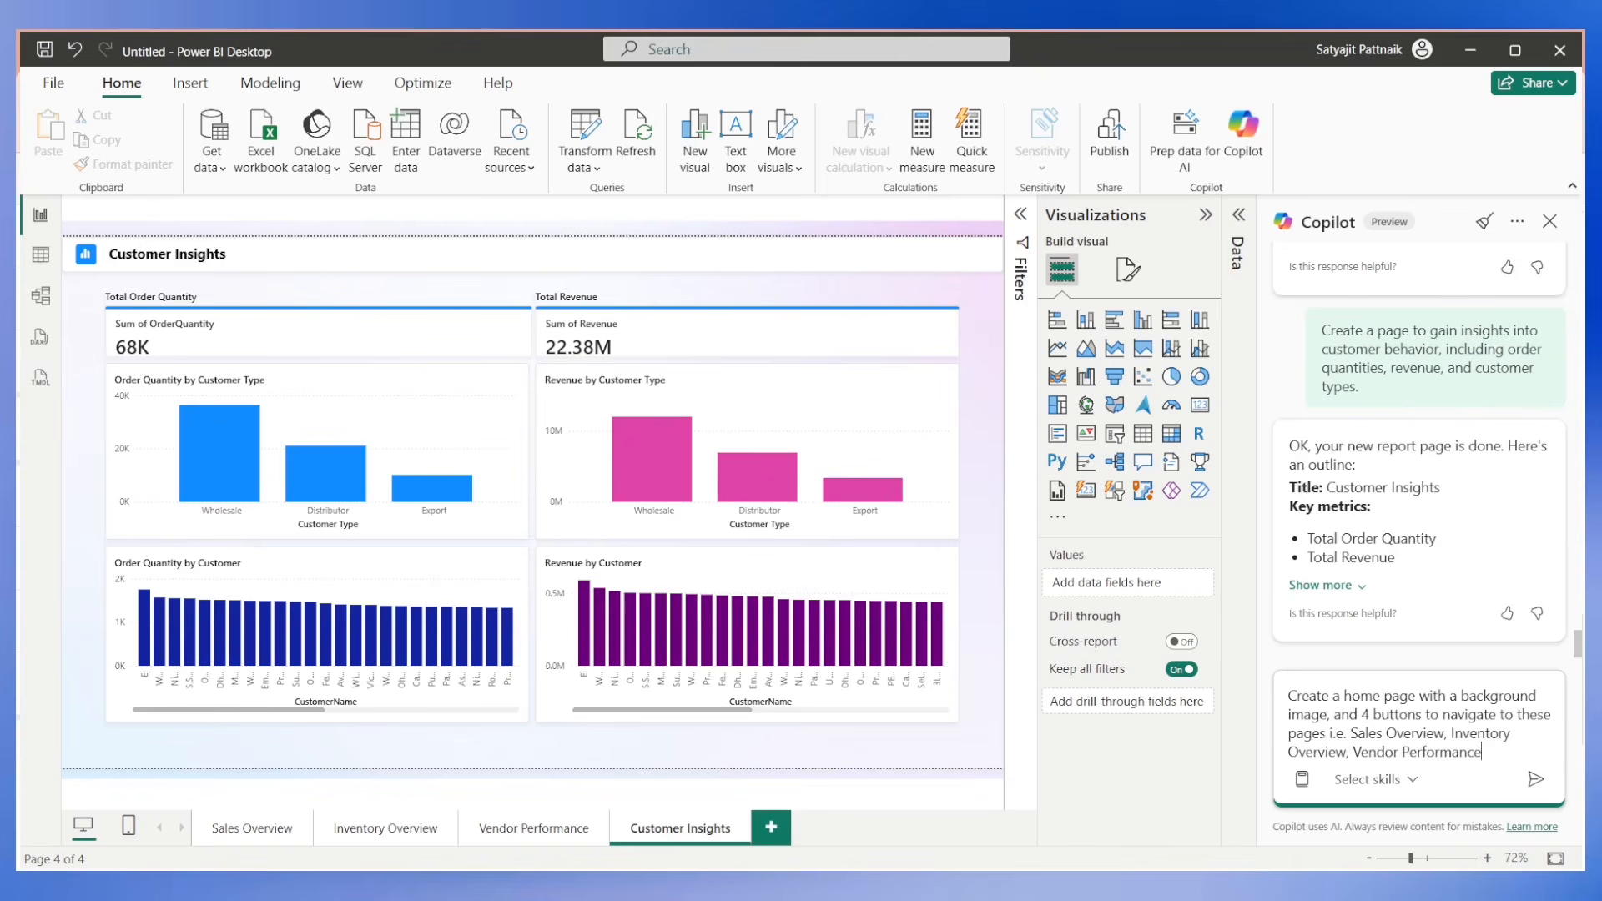
{"action": "type", "text": " and Customer Insights."}
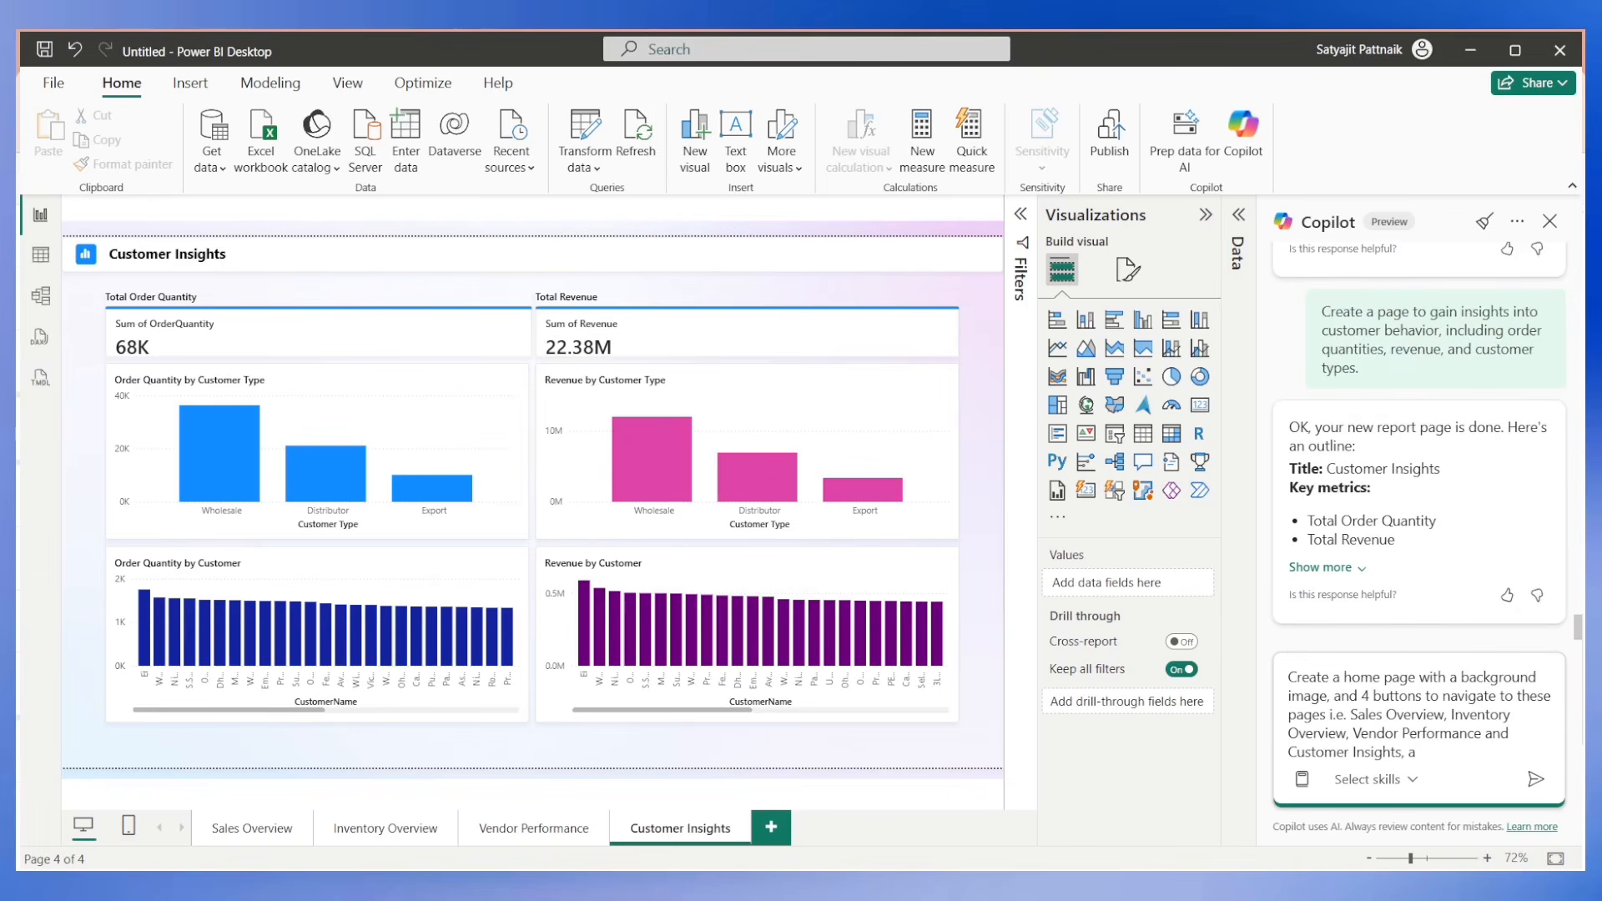
{"action": "key", "text": "Return"}
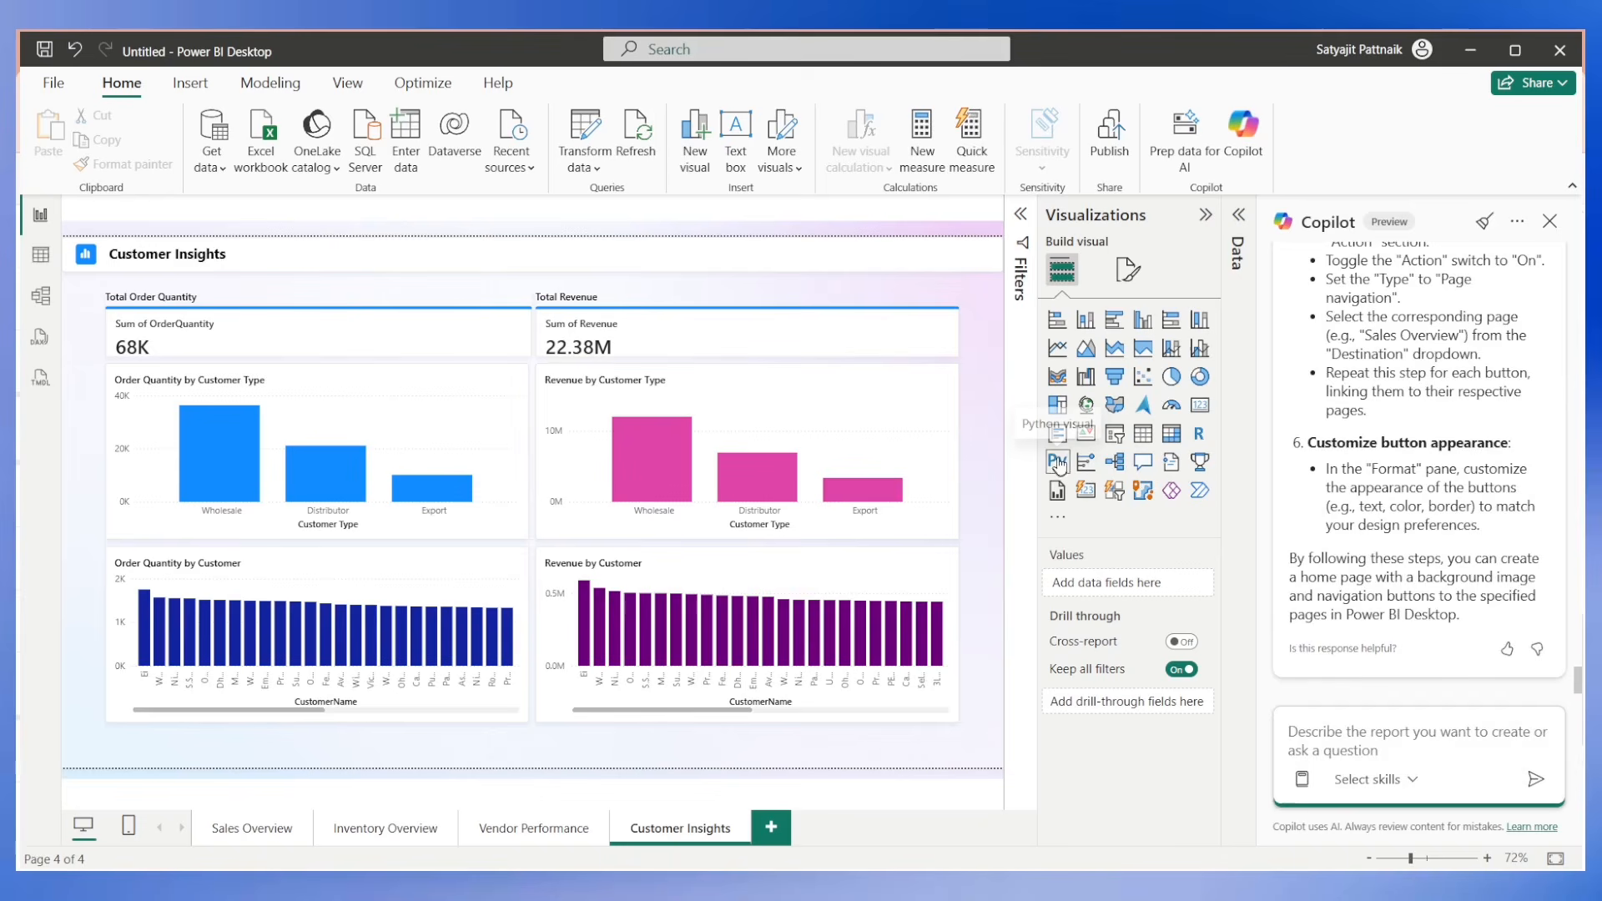
Copy the home page request from the Copilot conversation into the message box for reuse.
{"action": "scroll", "coordinate": [1368, 494], "scroll_direction": "up", "scroll_amount": 4}
{"action": "scroll", "coordinate": [1369, 494], "scroll_direction": "up", "scroll_amount": 8}
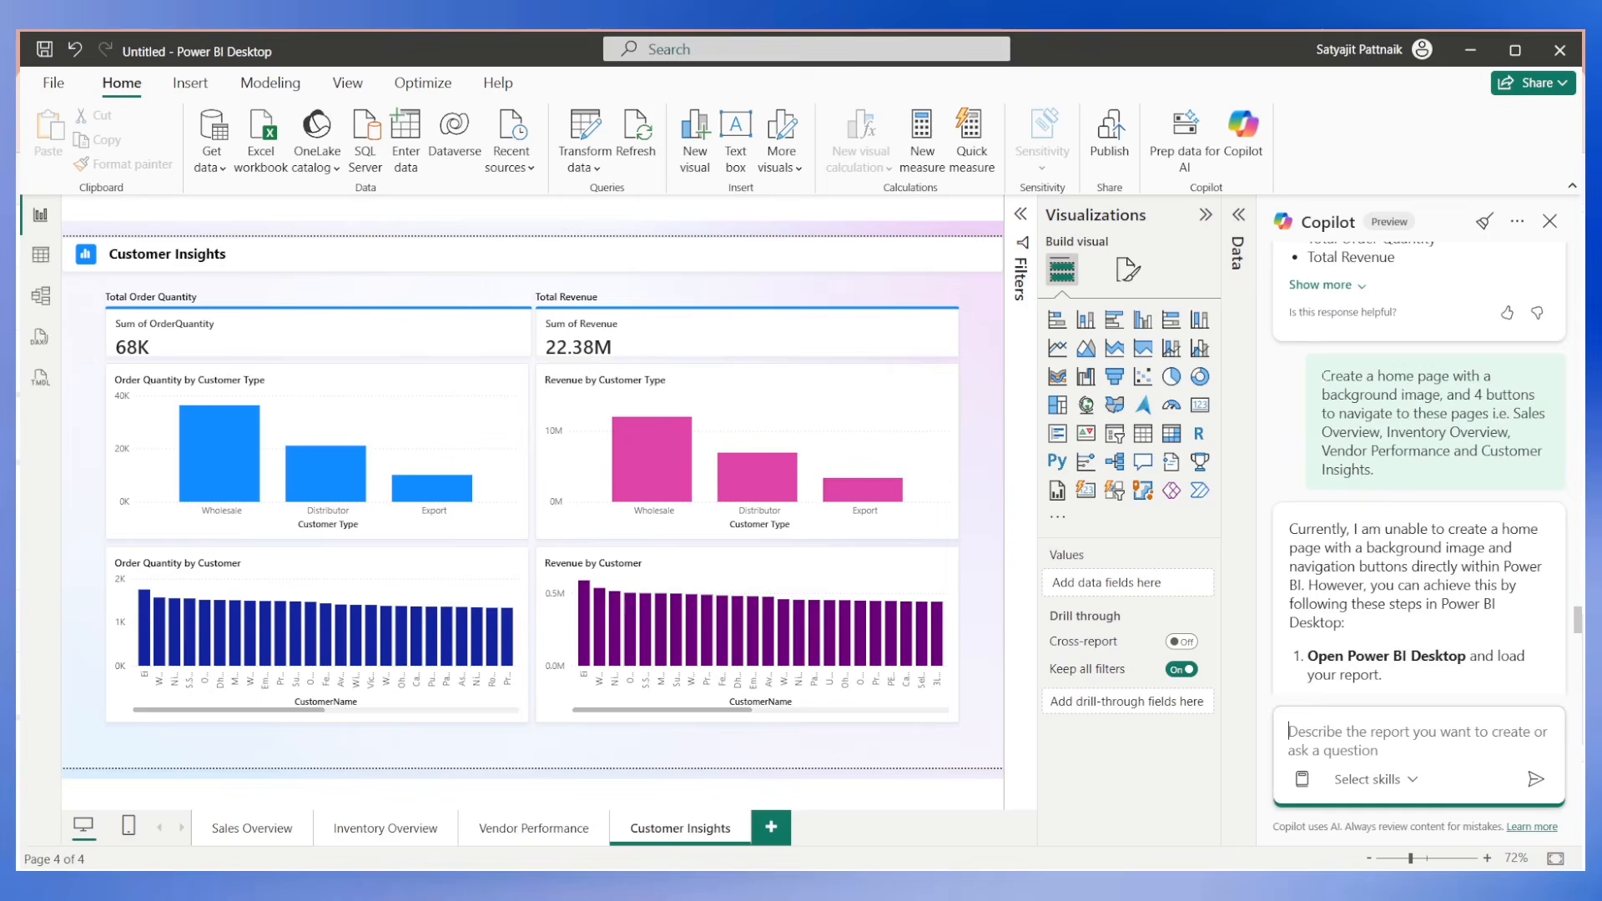
{"action": "left_click_drag", "start_coordinate": [1322, 375], "coordinate": [1391, 472]}
{"action": "key", "text": "ctrl+c"}
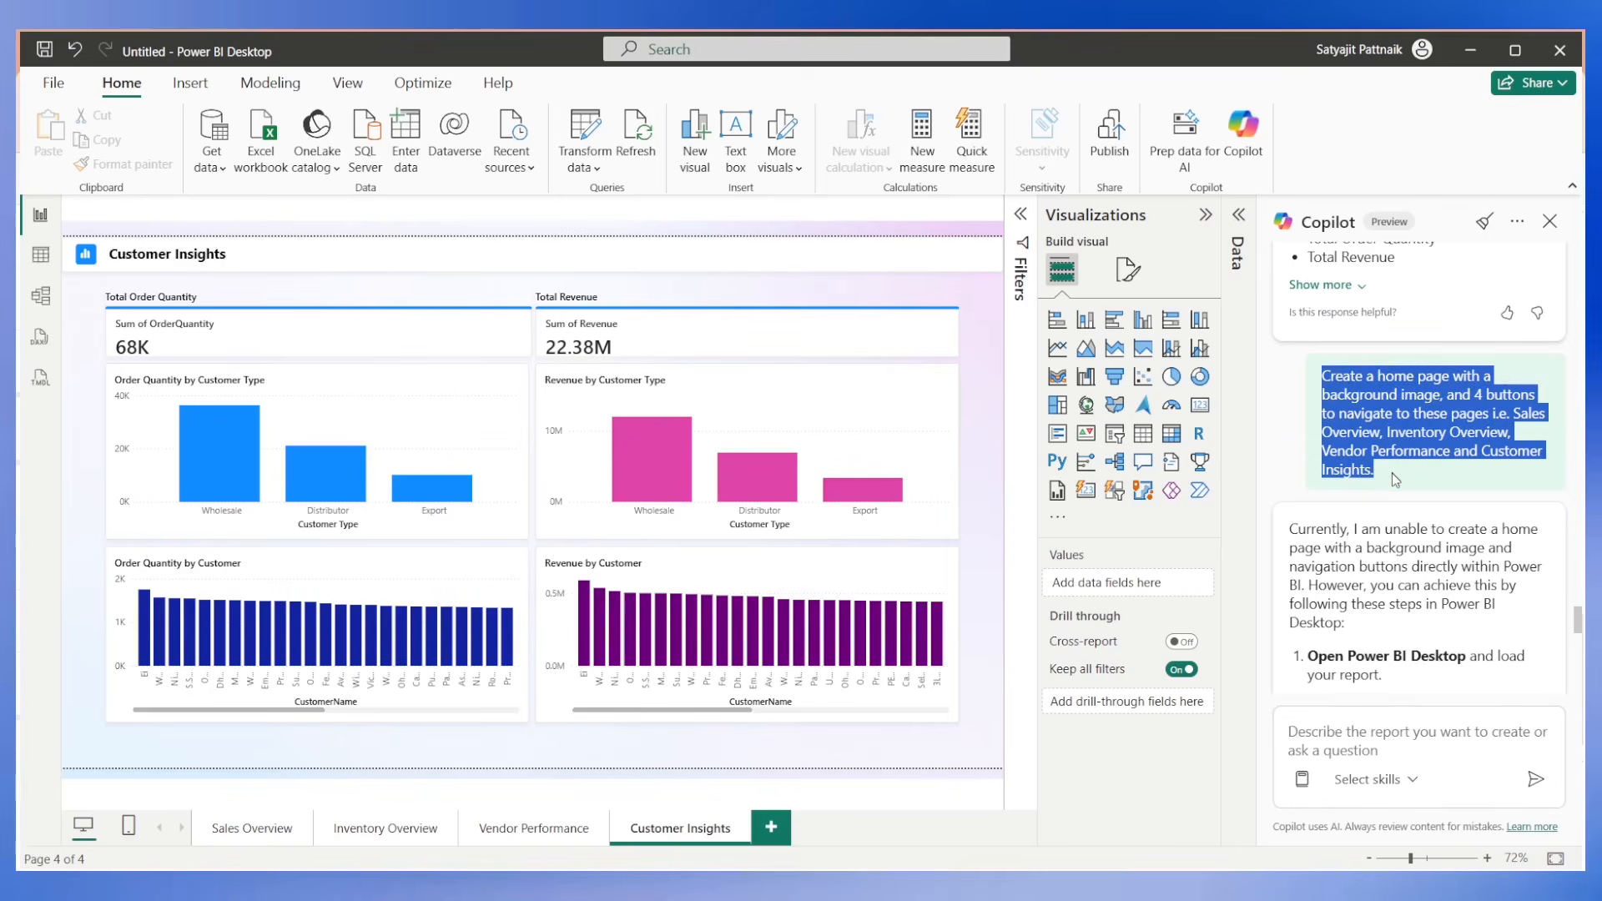
{"action": "left_click", "coordinate": [1363, 753]}
{"action": "key", "text": "ctrl+v"}
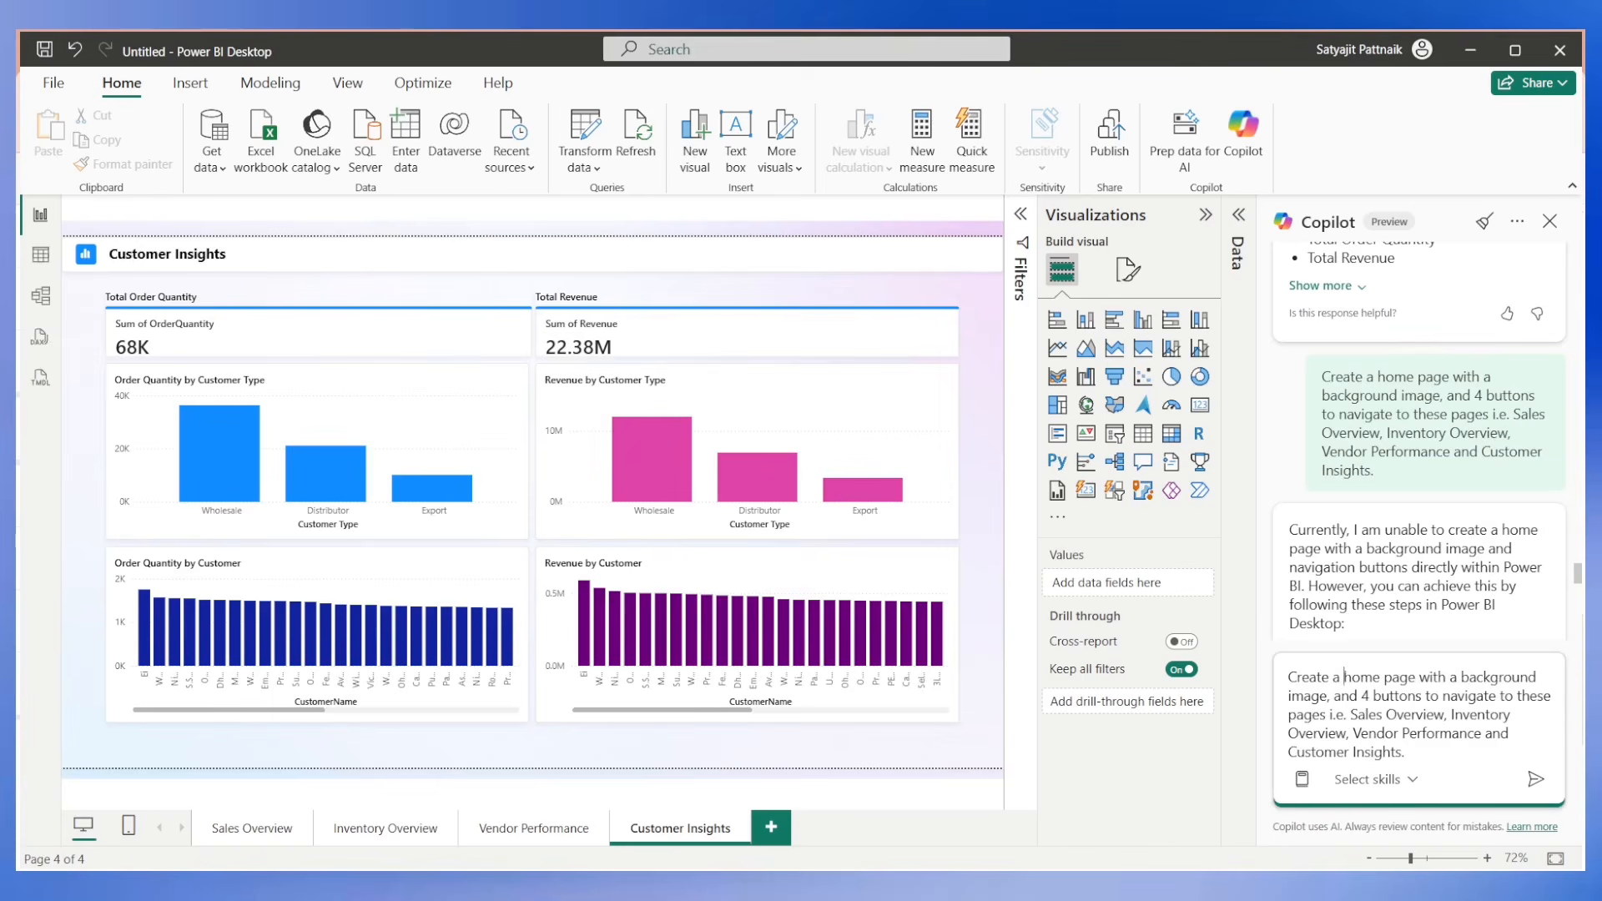
Reword the prompt to request a new page named "Home" with the 4 navigation buttons, without the background image, and send it.
{"action": "type", "text": "new page named"}
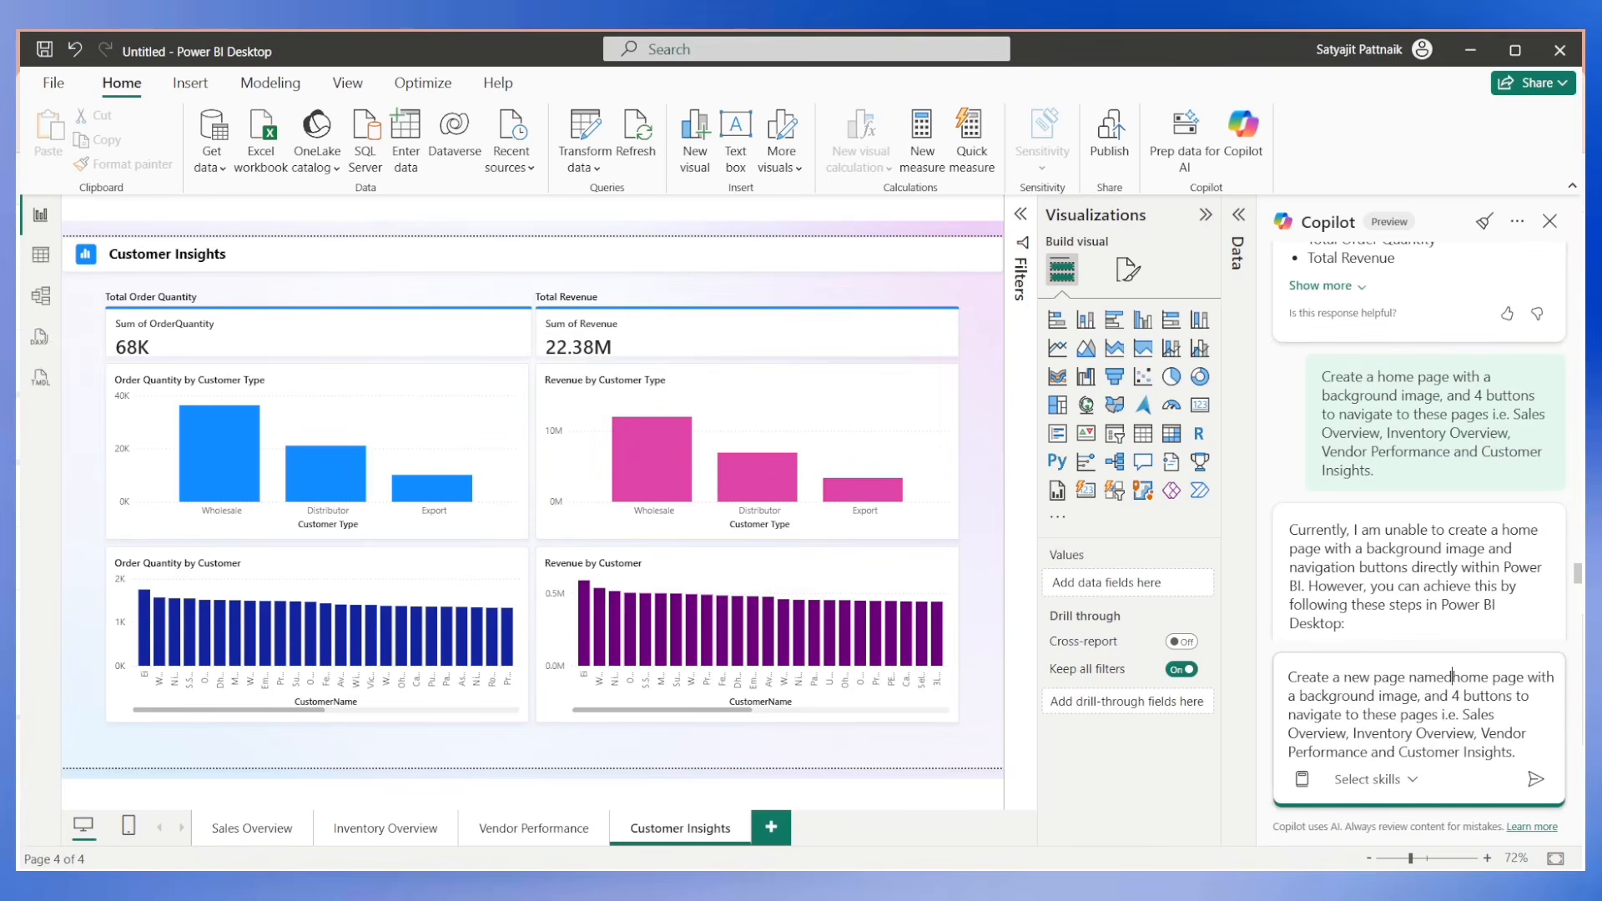
{"action": "type", "text": " \""}
{"action": "key", "text": "Delete"}
{"action": "key", "text": "Delete"}
{"action": "key", "text": "Delete"}
{"action": "key", "text": "Delete"}
{"action": "key", "text": "Delete"}
{"action": "key", "text": "Delete"}
{"action": "key", "text": "Delete"}
{"action": "key", "text": "Delete"}
{"action": "key", "text": "Delete"}
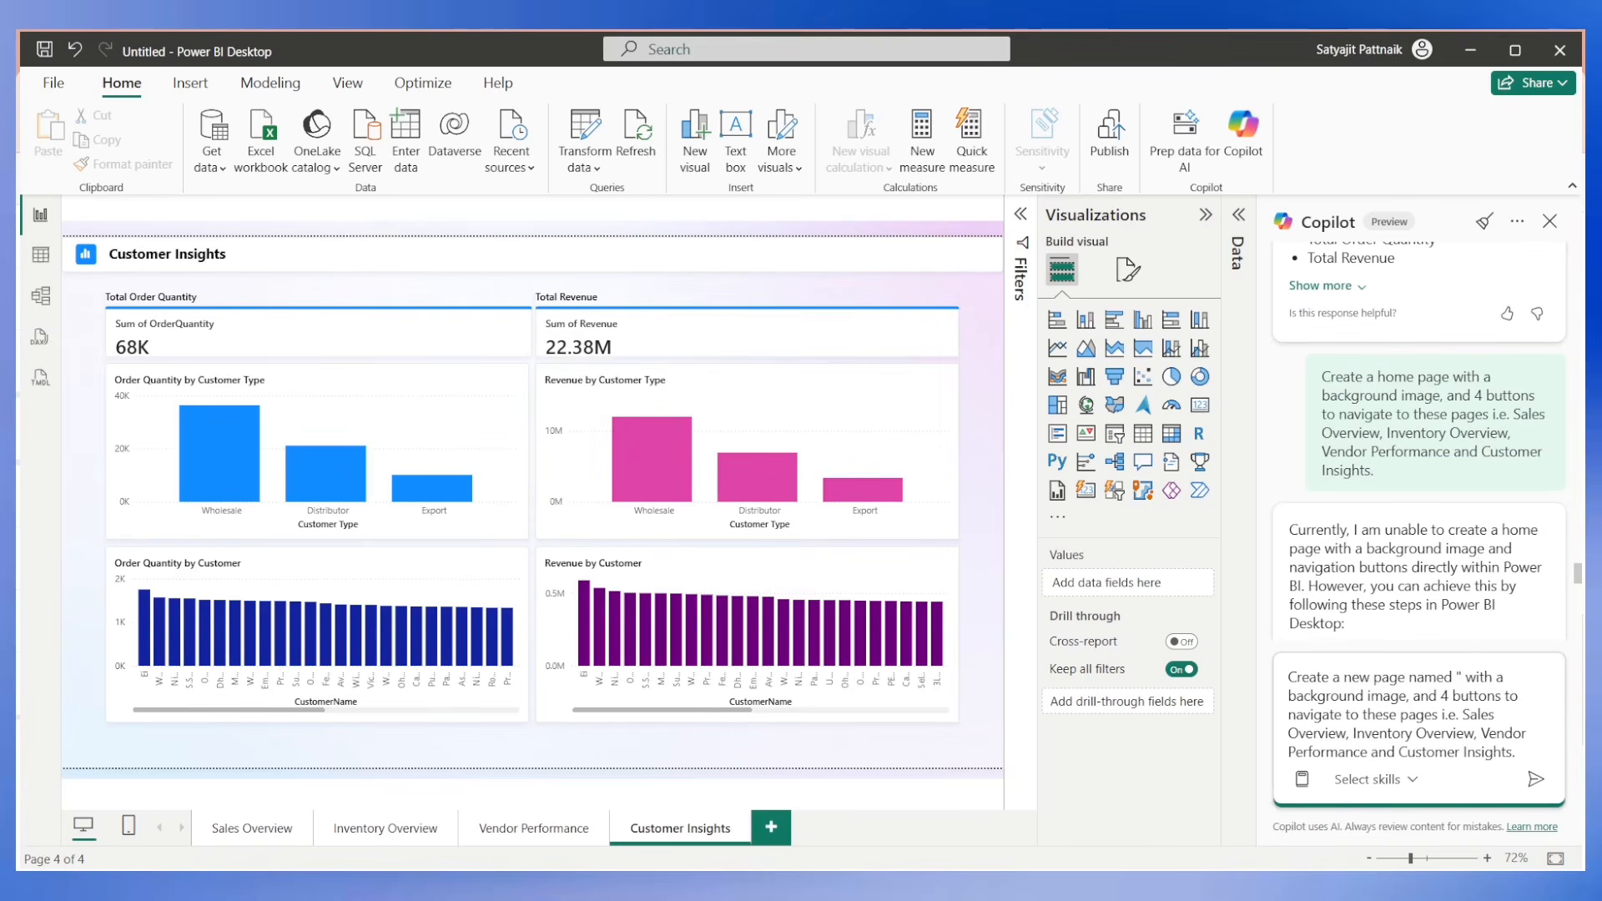
{"action": "type", "text": "Home\""}
{"action": "left_click_drag", "start_coordinate": [1509, 678], "coordinate": [1440, 696]}
{"action": "type", "text": "with"}
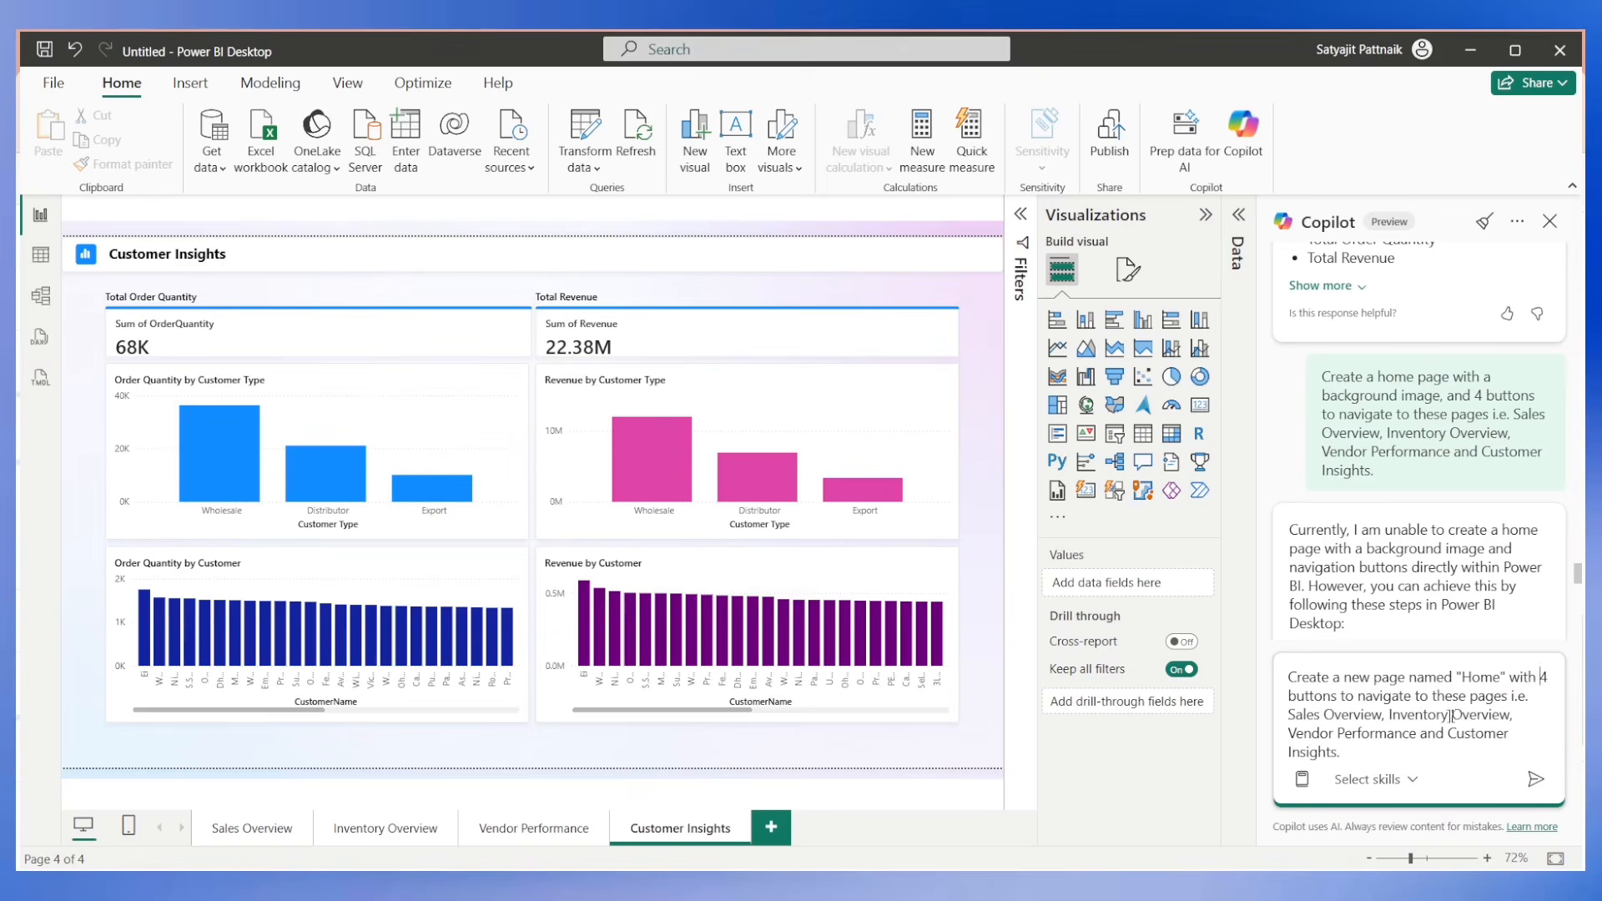
{"action": "left_click", "coordinate": [1536, 779]}
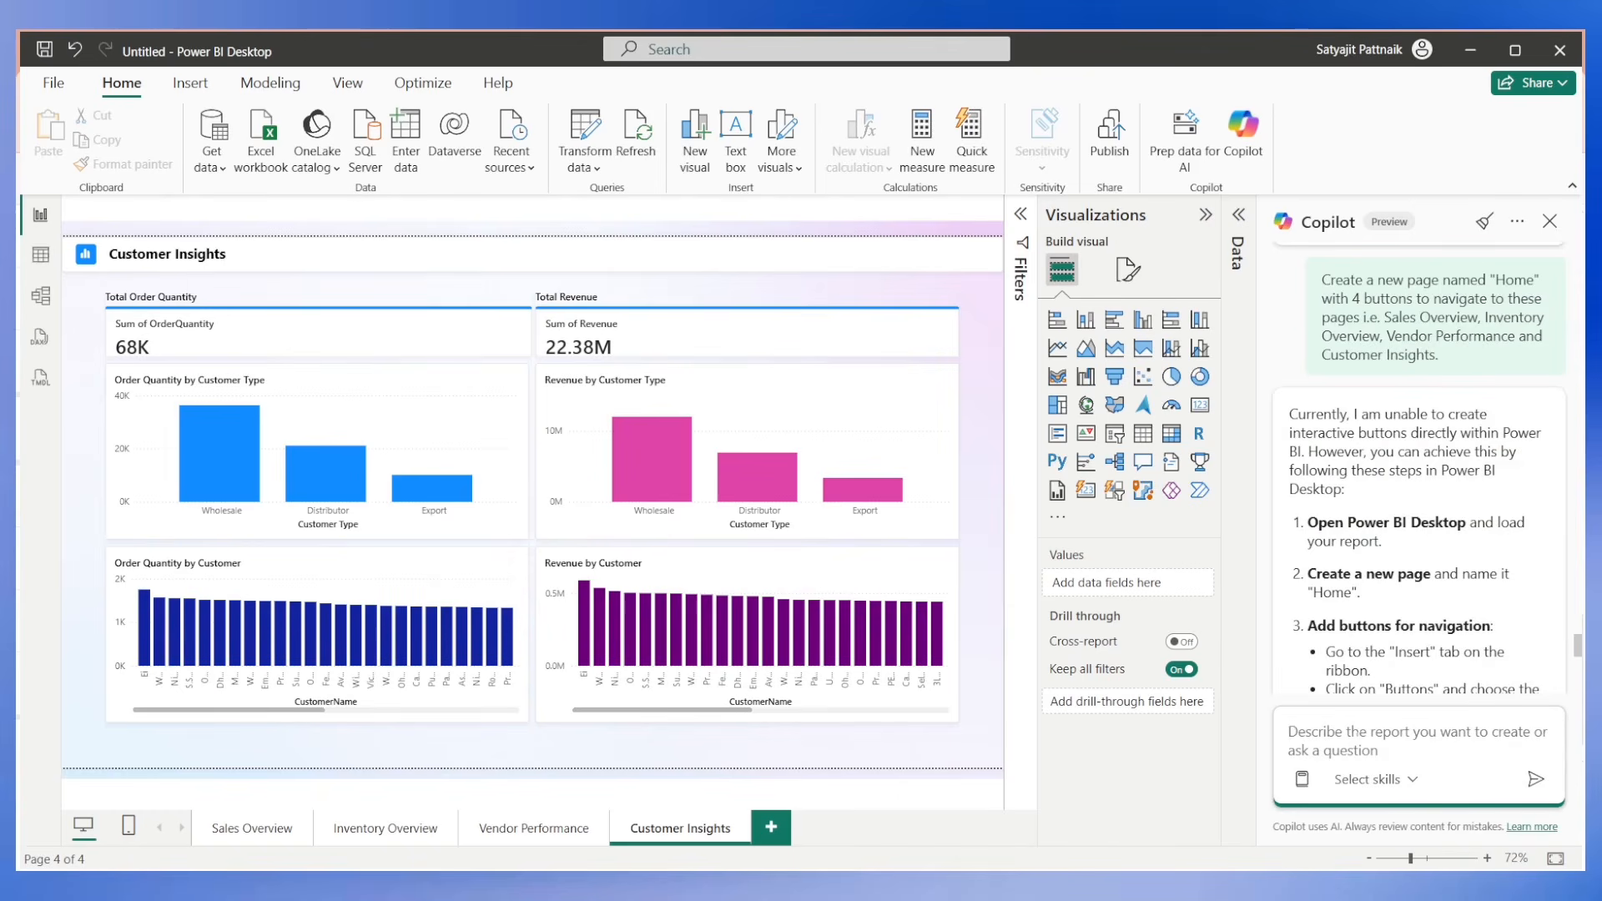
Ask Copilot "can you add back buttons in all of these pages?", read its reply and close Copilot.
{"action": "type", "text": "can"}
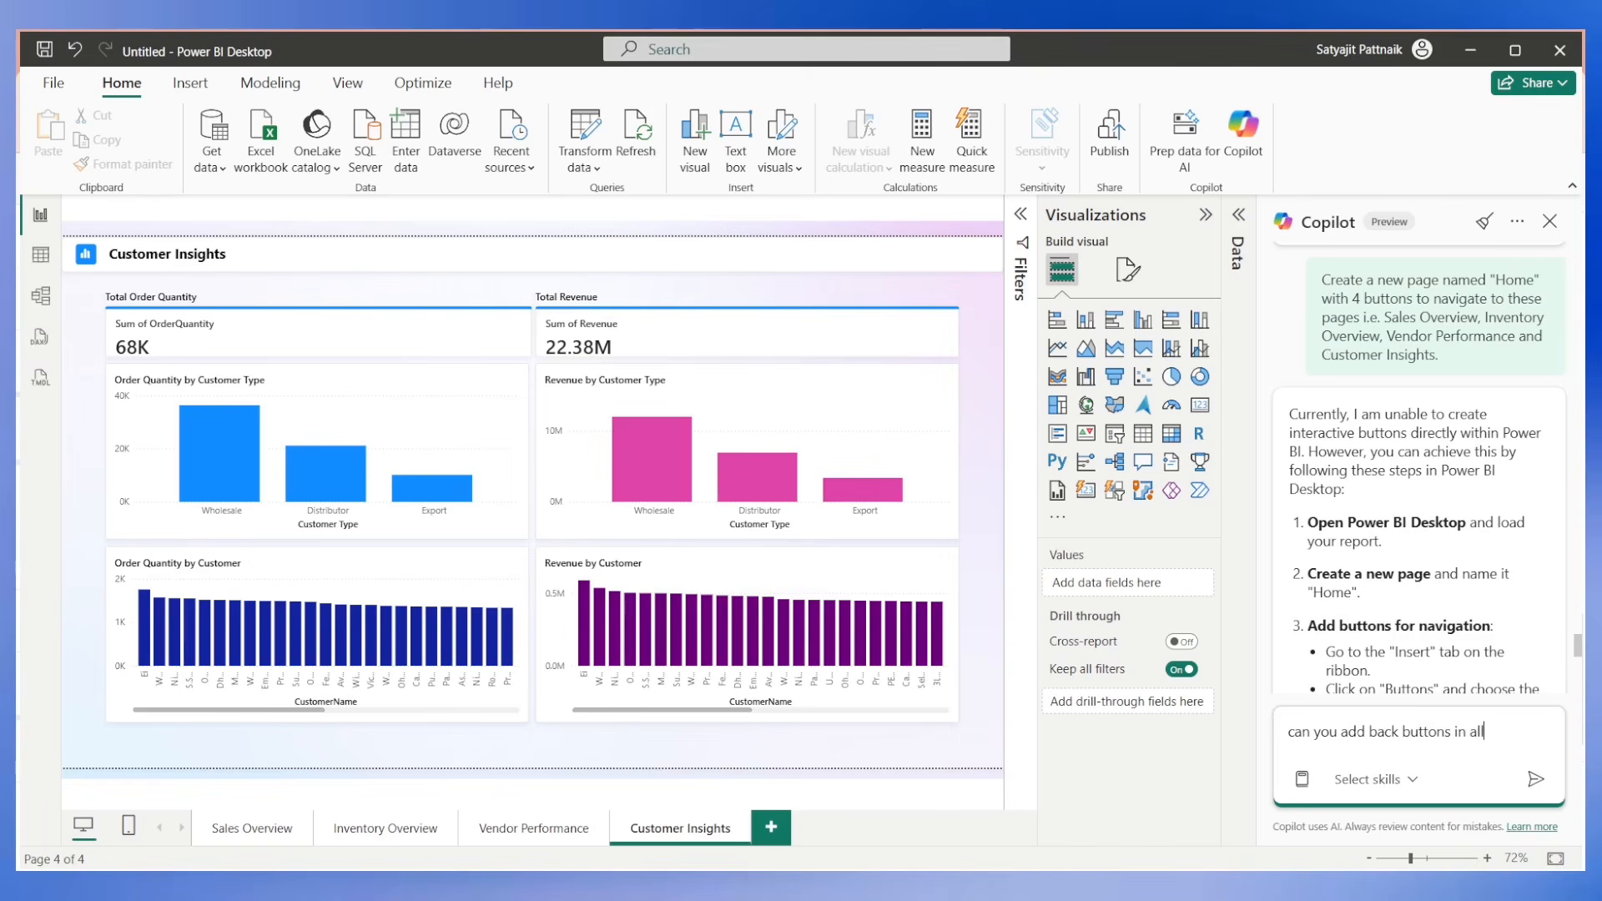
{"action": "type", "text": "you add back buttons in all of these pages?"}
{"action": "key", "text": "Return"}
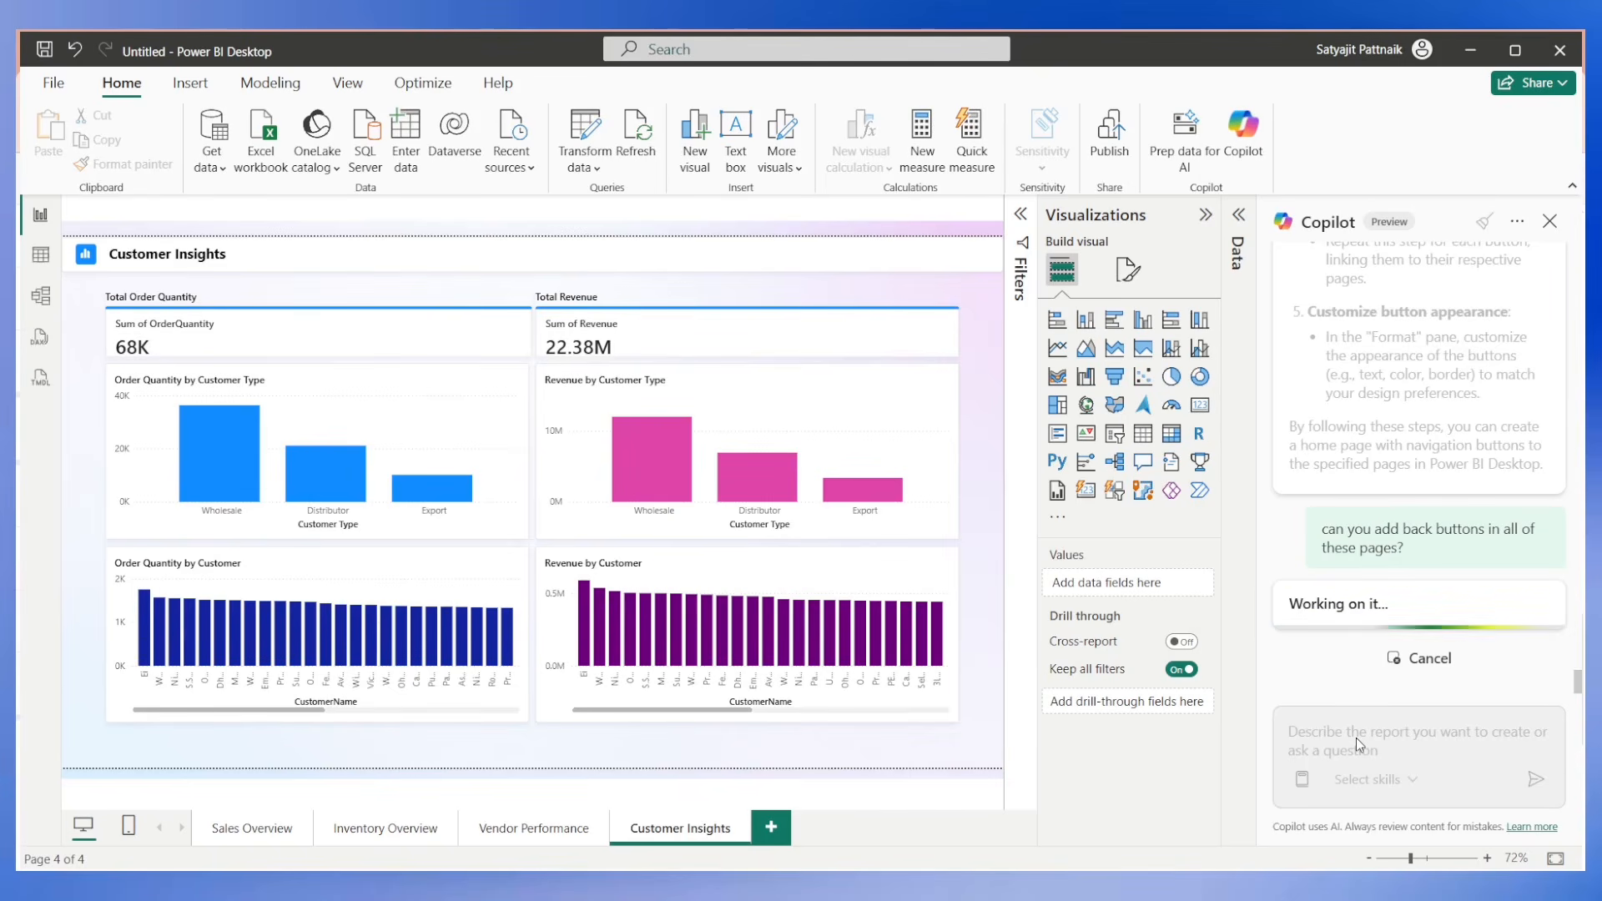
{"action": "scroll", "coordinate": [1423, 598], "scroll_direction": "up", "scroll_amount": 10}
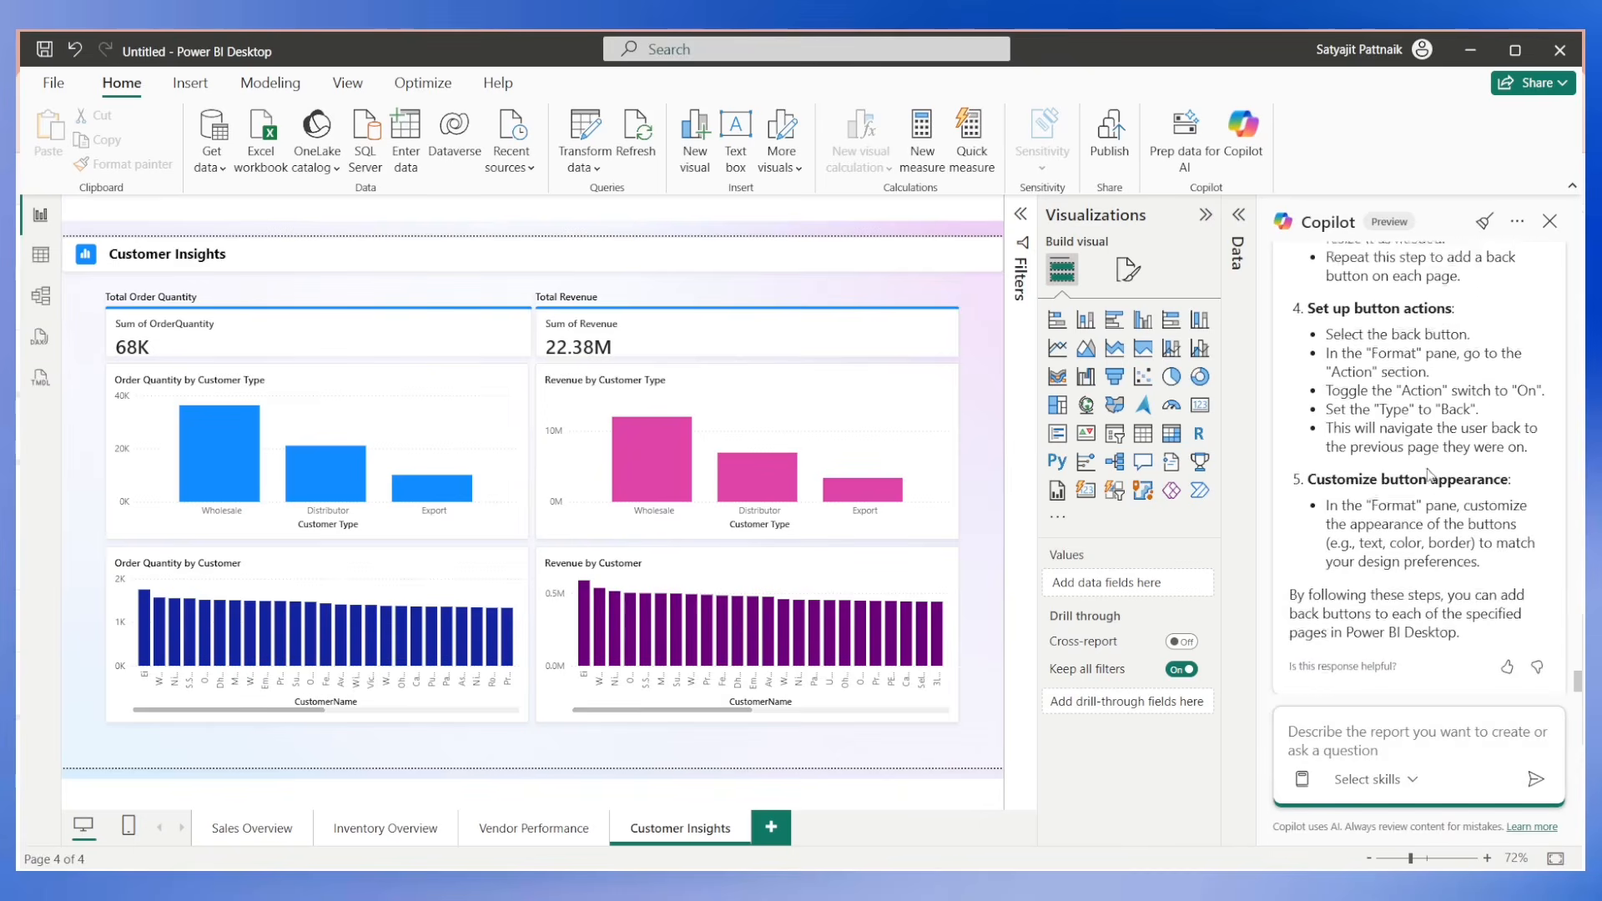
{"action": "scroll", "coordinate": [1422, 485], "scroll_direction": "down", "scroll_amount": 5}
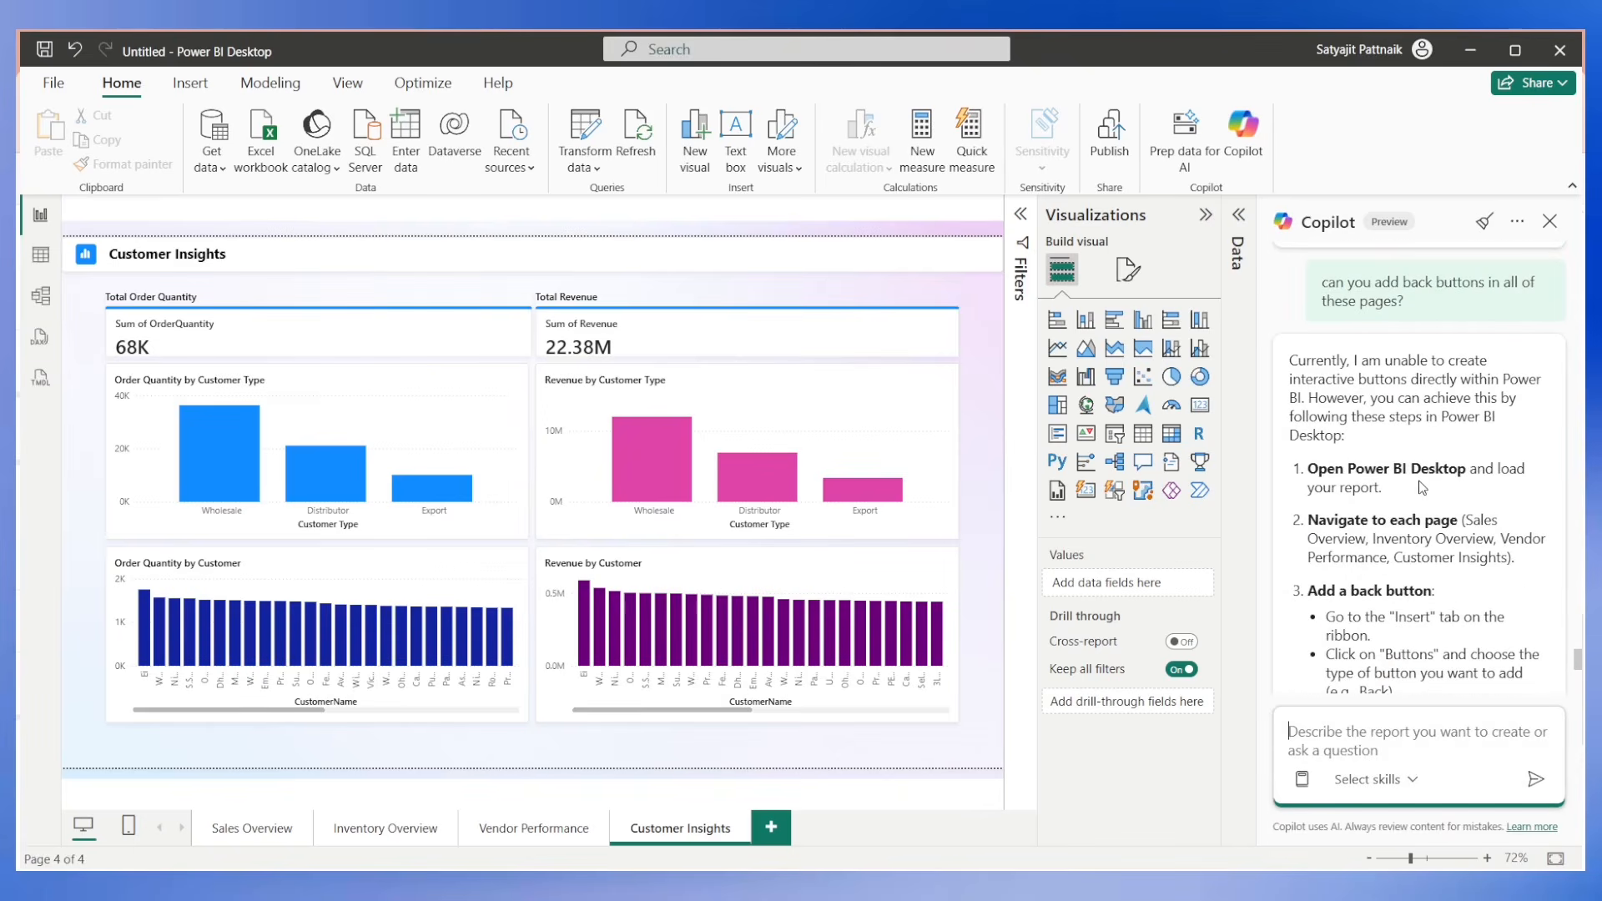
{"action": "left_click", "coordinate": [1550, 221]}
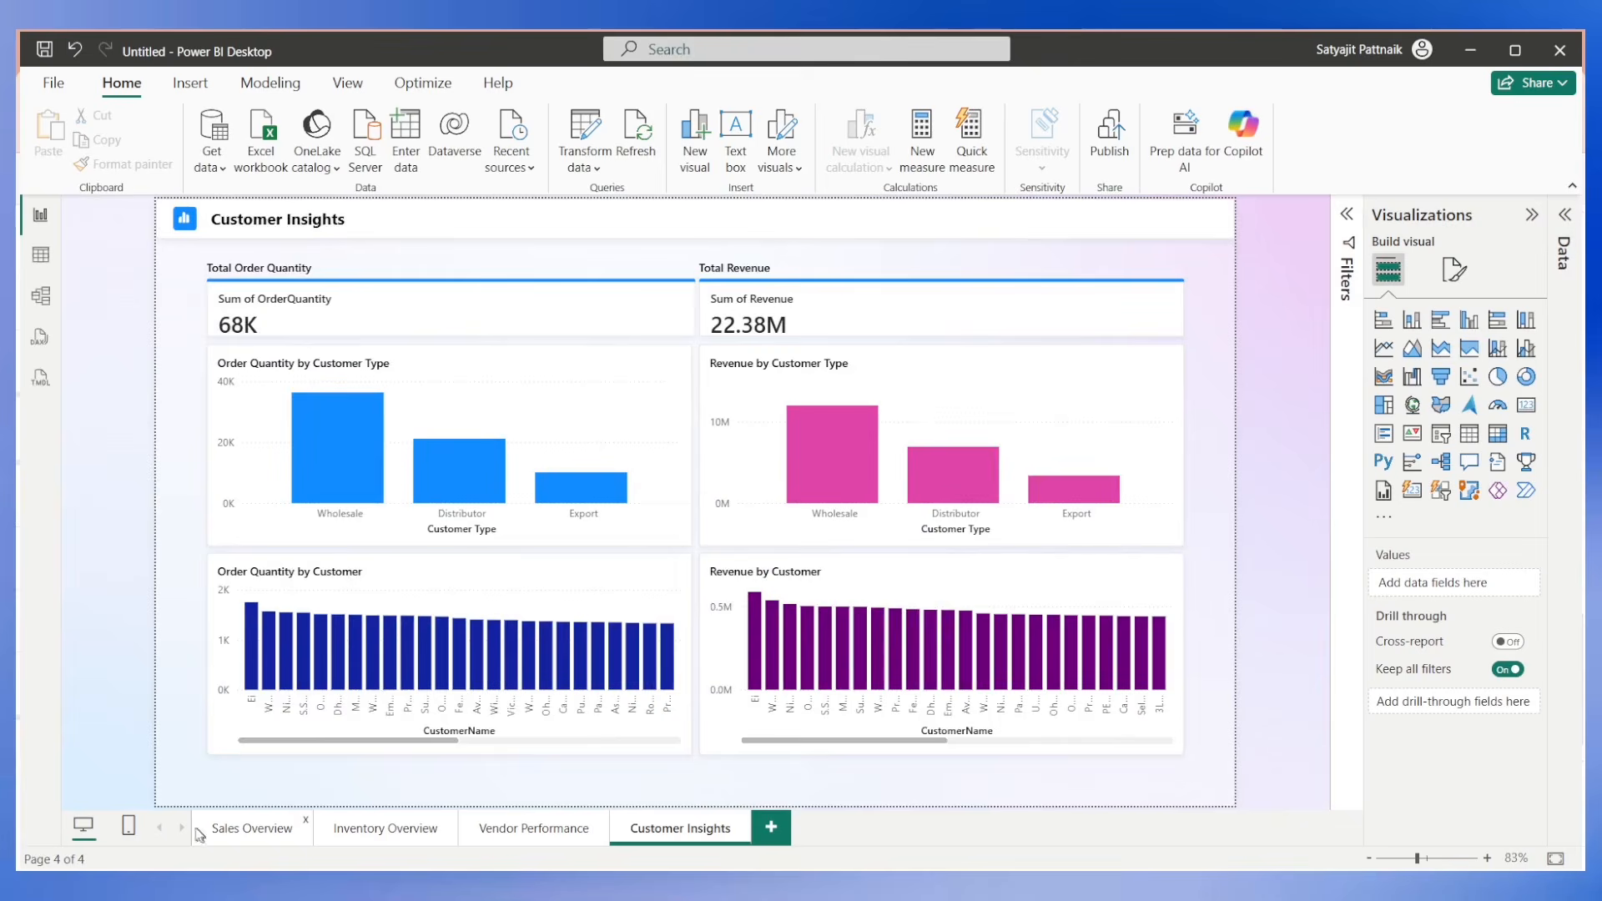
Add a new blank report page and move it to the front, before Sales Overview.
{"action": "left_click", "coordinate": [254, 828]}
{"action": "left_click", "coordinate": [771, 827]}
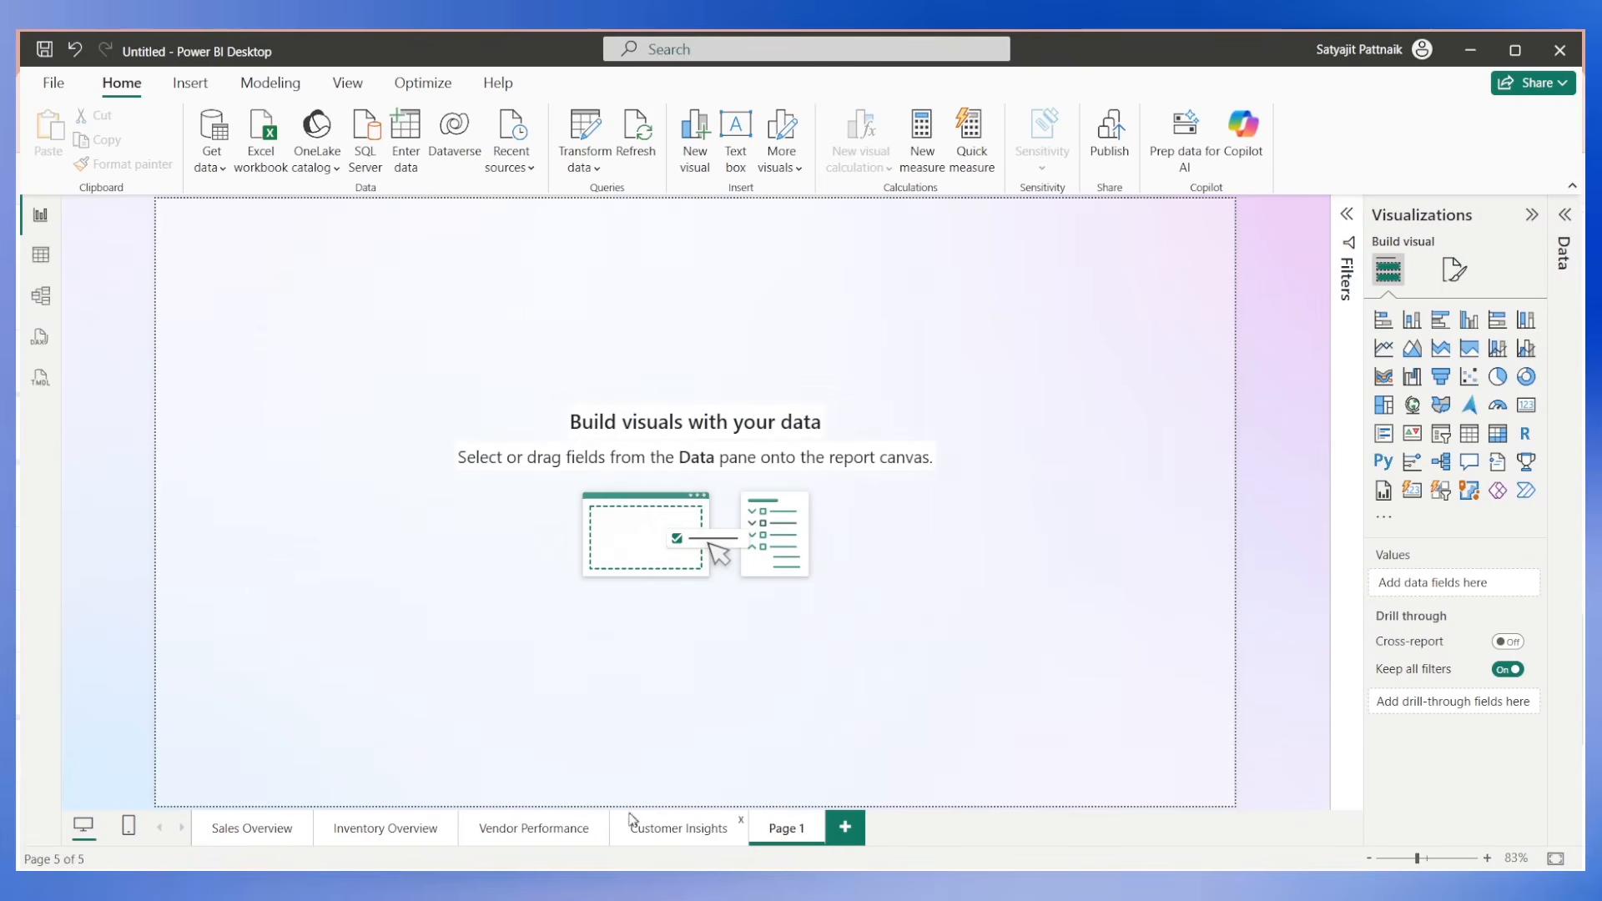
{"action": "left_click", "coordinate": [254, 832]}
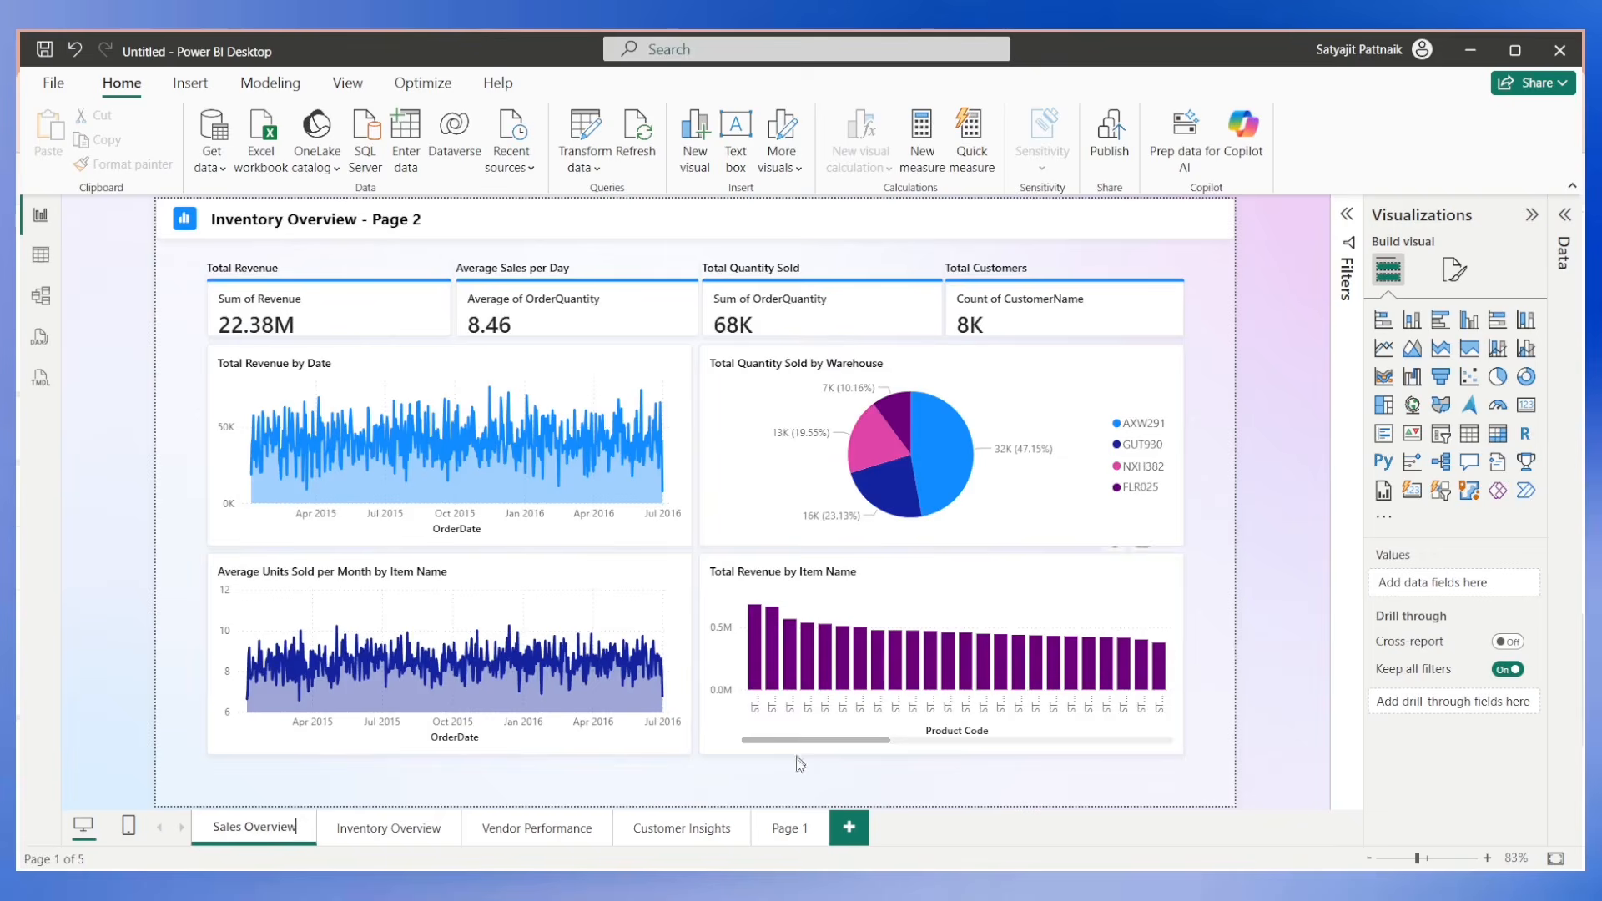
{"action": "left_click", "coordinate": [782, 837]}
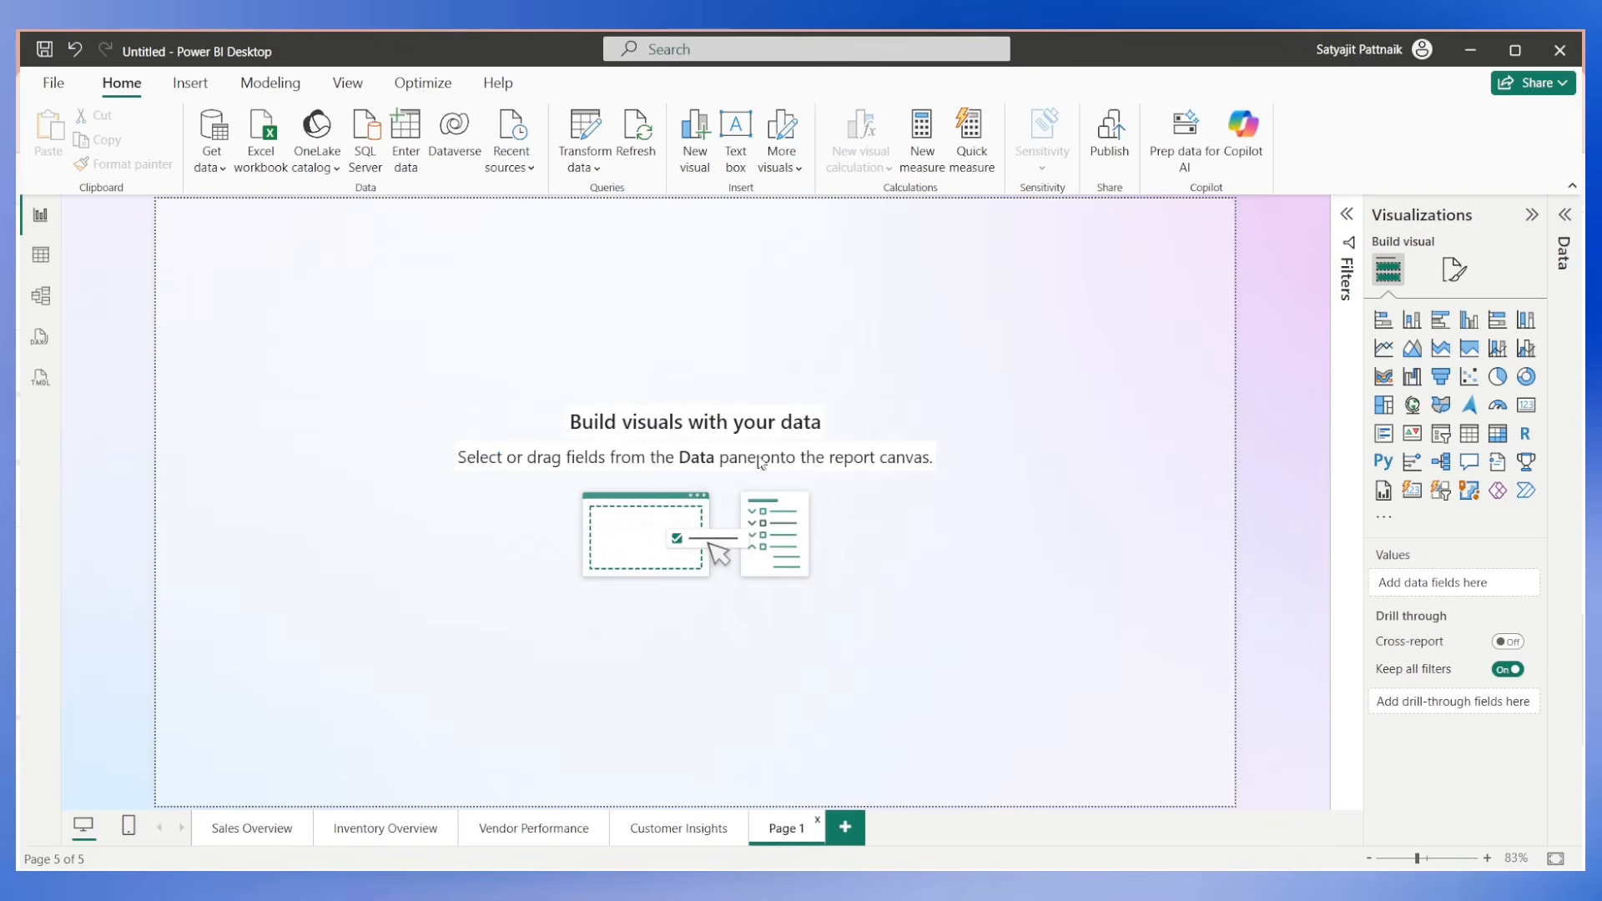
{"action": "left_click", "coordinate": [275, 829]}
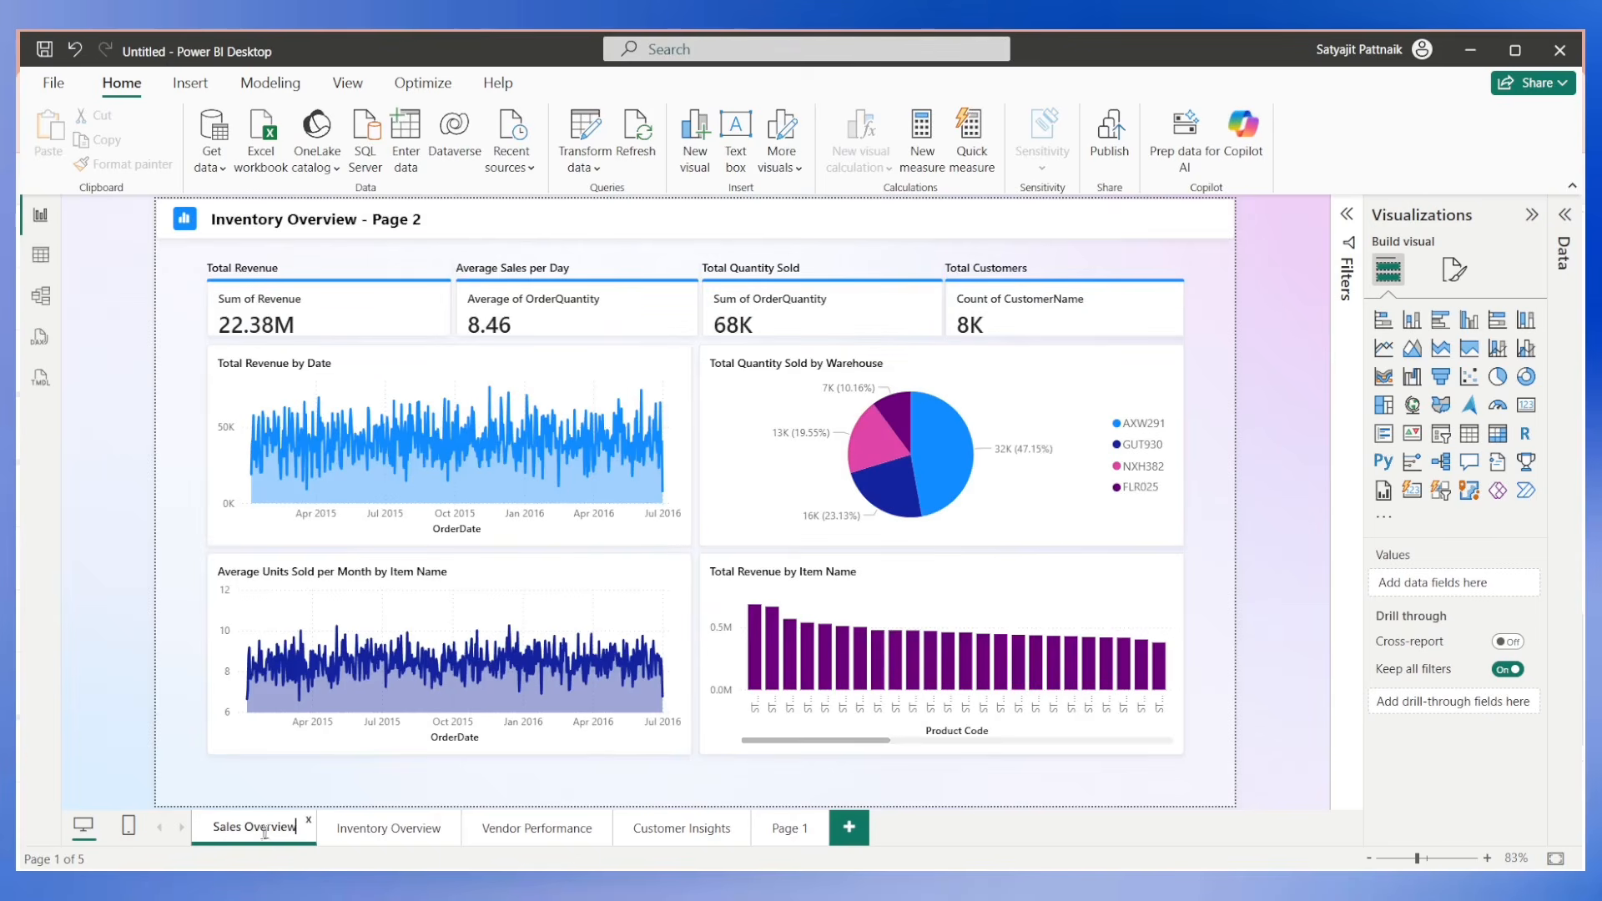
{"action": "left_click_drag", "start_coordinate": [789, 828], "coordinate": [243, 846]}
{"action": "left_click", "coordinate": [240, 837]}
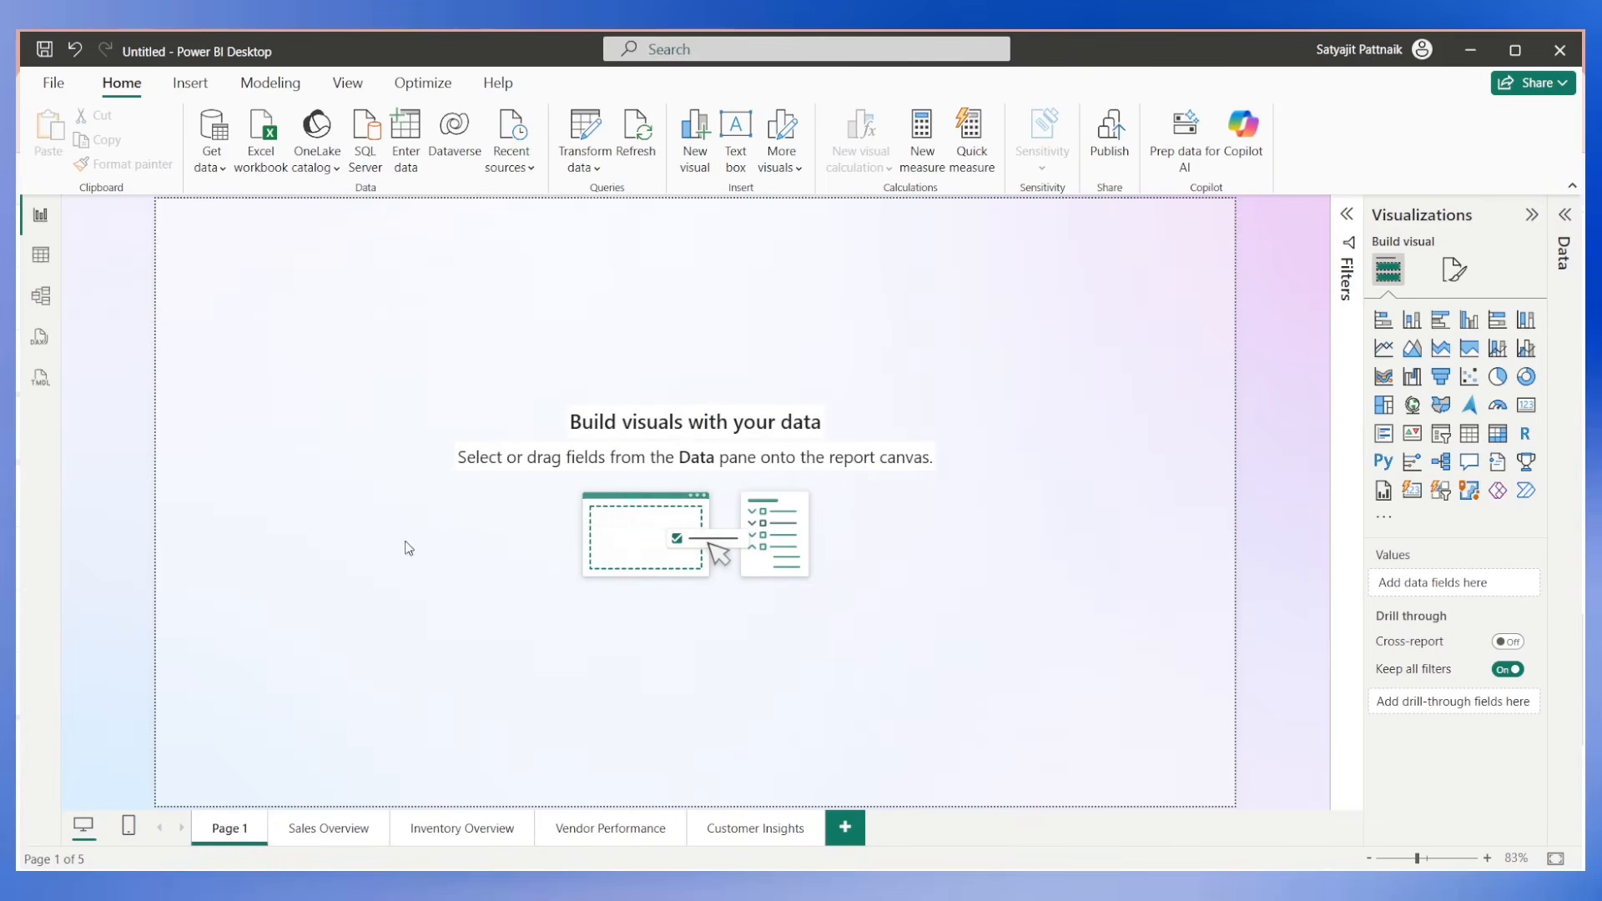
Copy the title text box from the Sales Overview page onto Page 1 and change its text to "Home Page".
{"action": "left_click", "coordinate": [331, 826]}
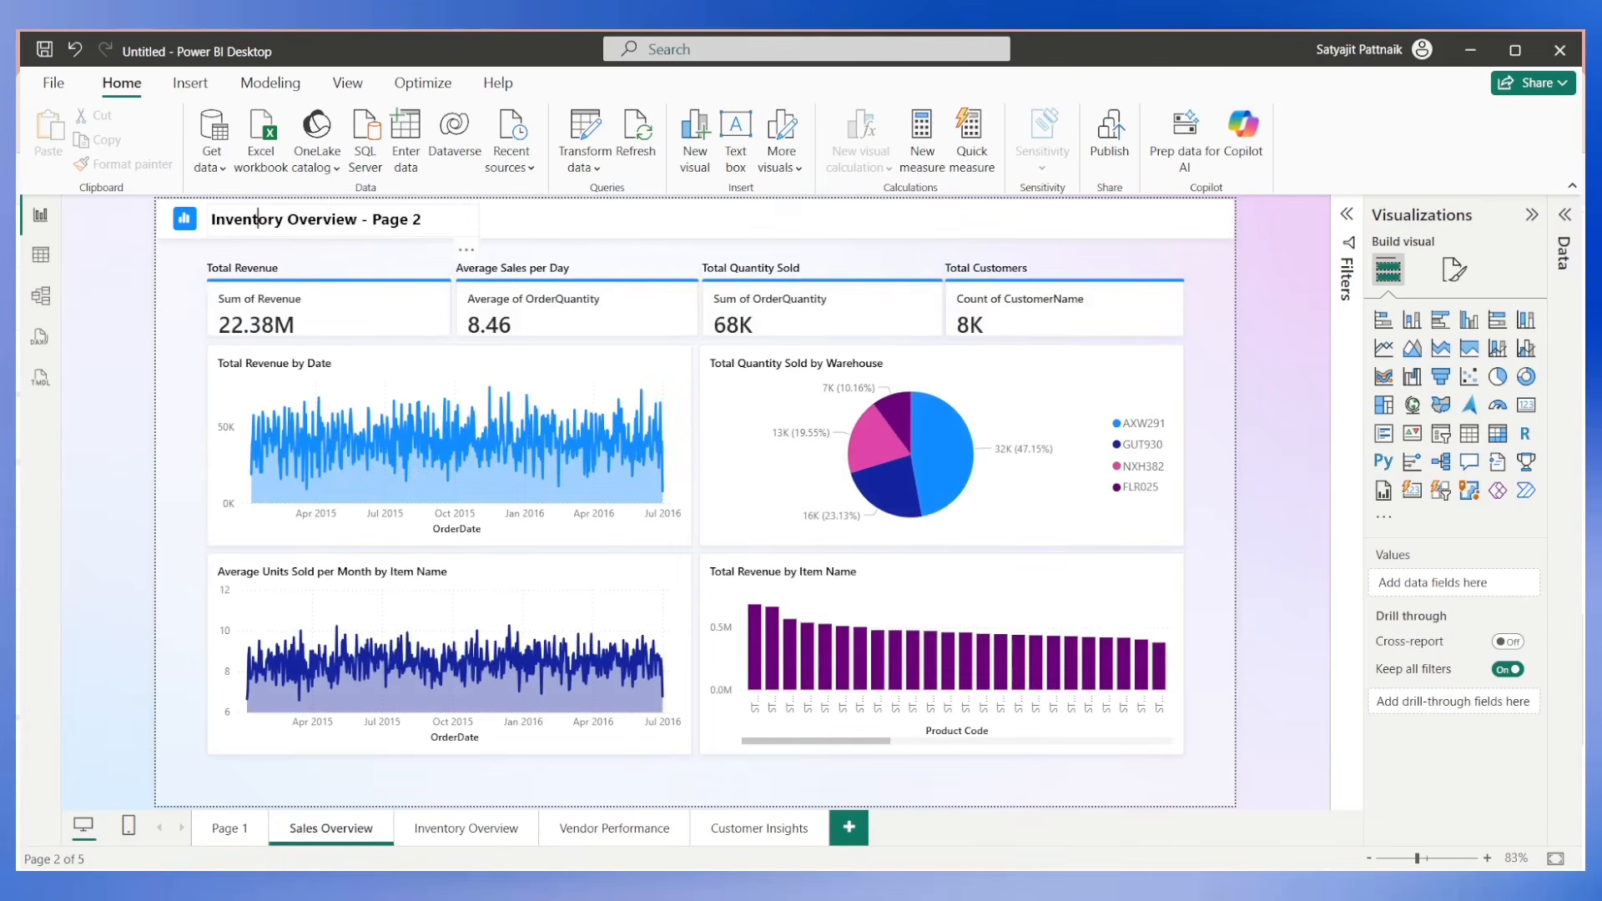
{"action": "left_click", "coordinate": [318, 222]}
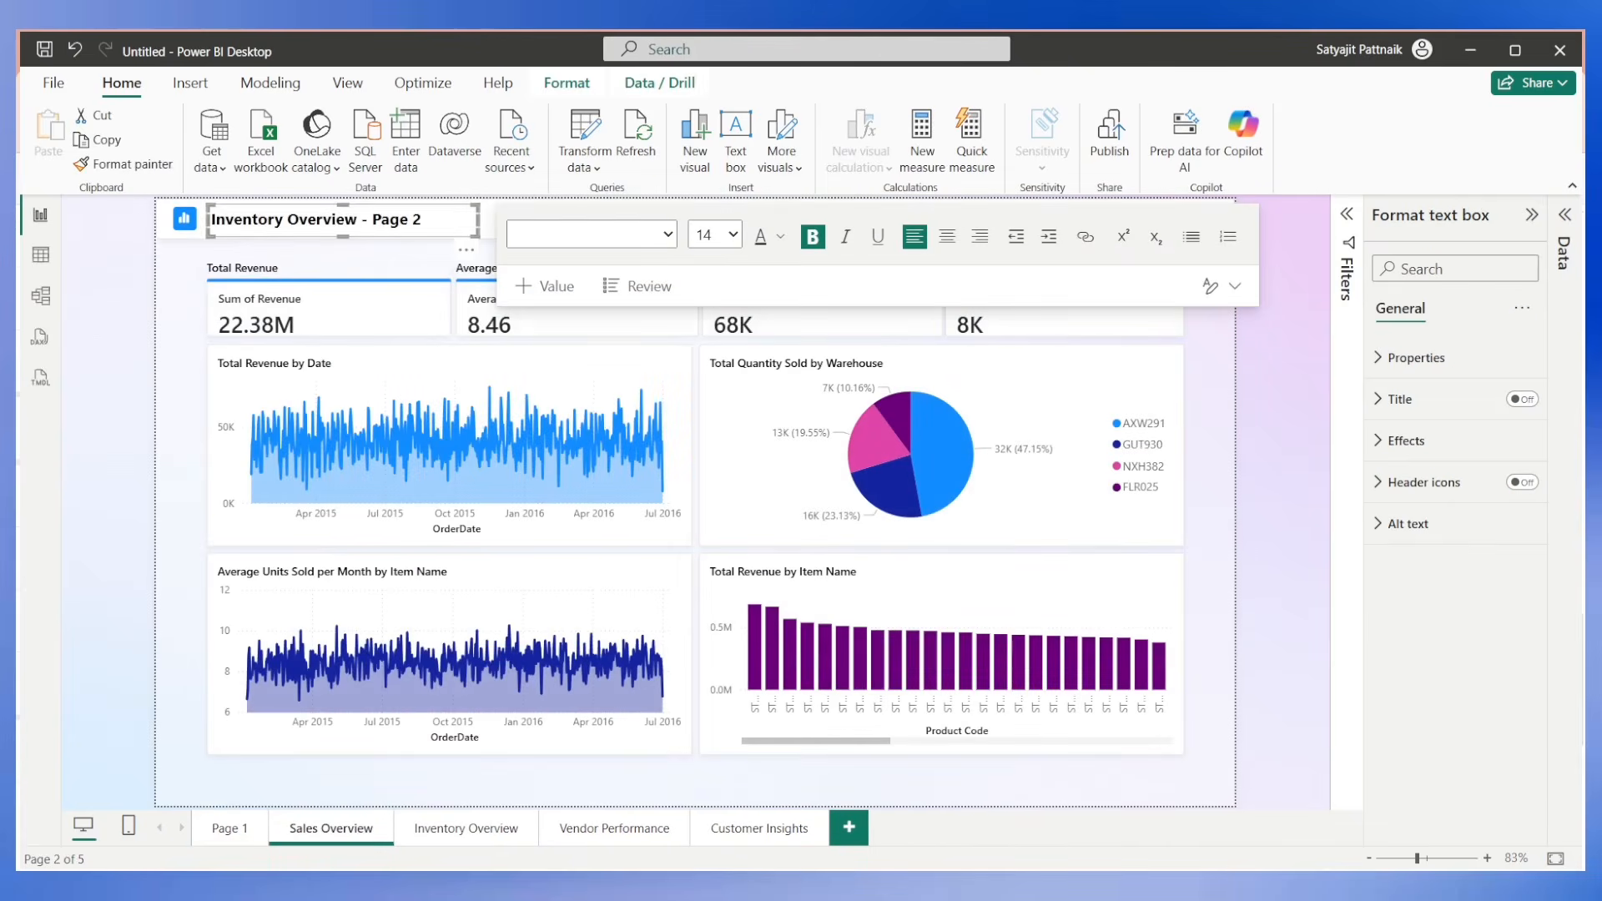
{"action": "left_click", "coordinate": [465, 250]}
{"action": "left_click", "coordinate": [242, 826]}
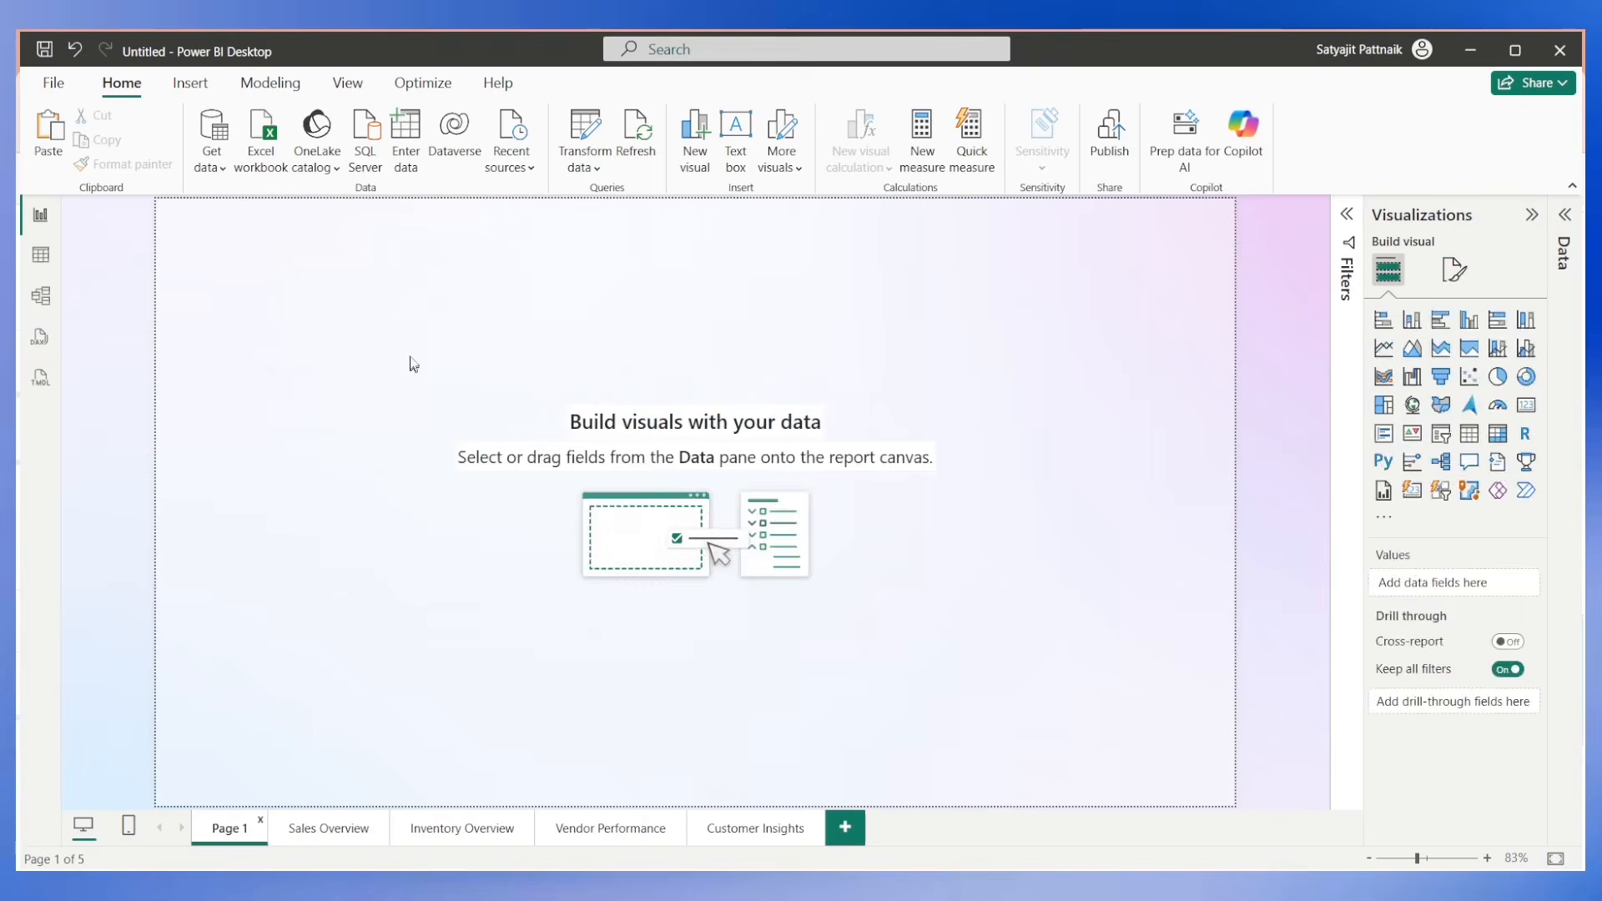
{"action": "key", "text": "ctrl+v"}
{"action": "key", "text": "ctrl+a"}
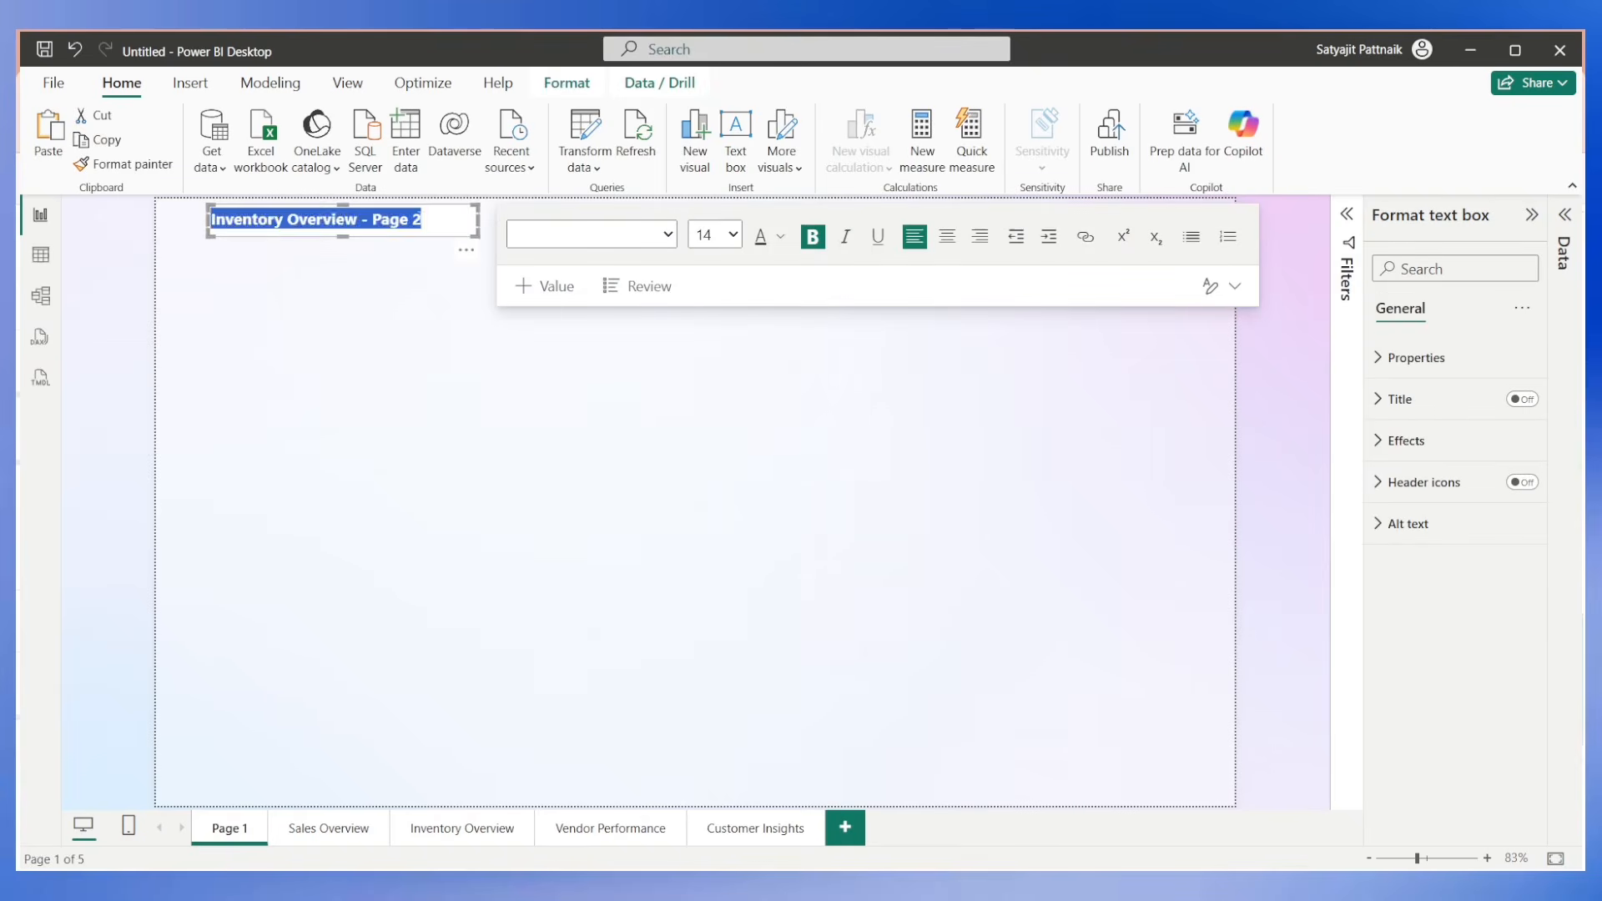
{"action": "type", "text": "Home Page"}
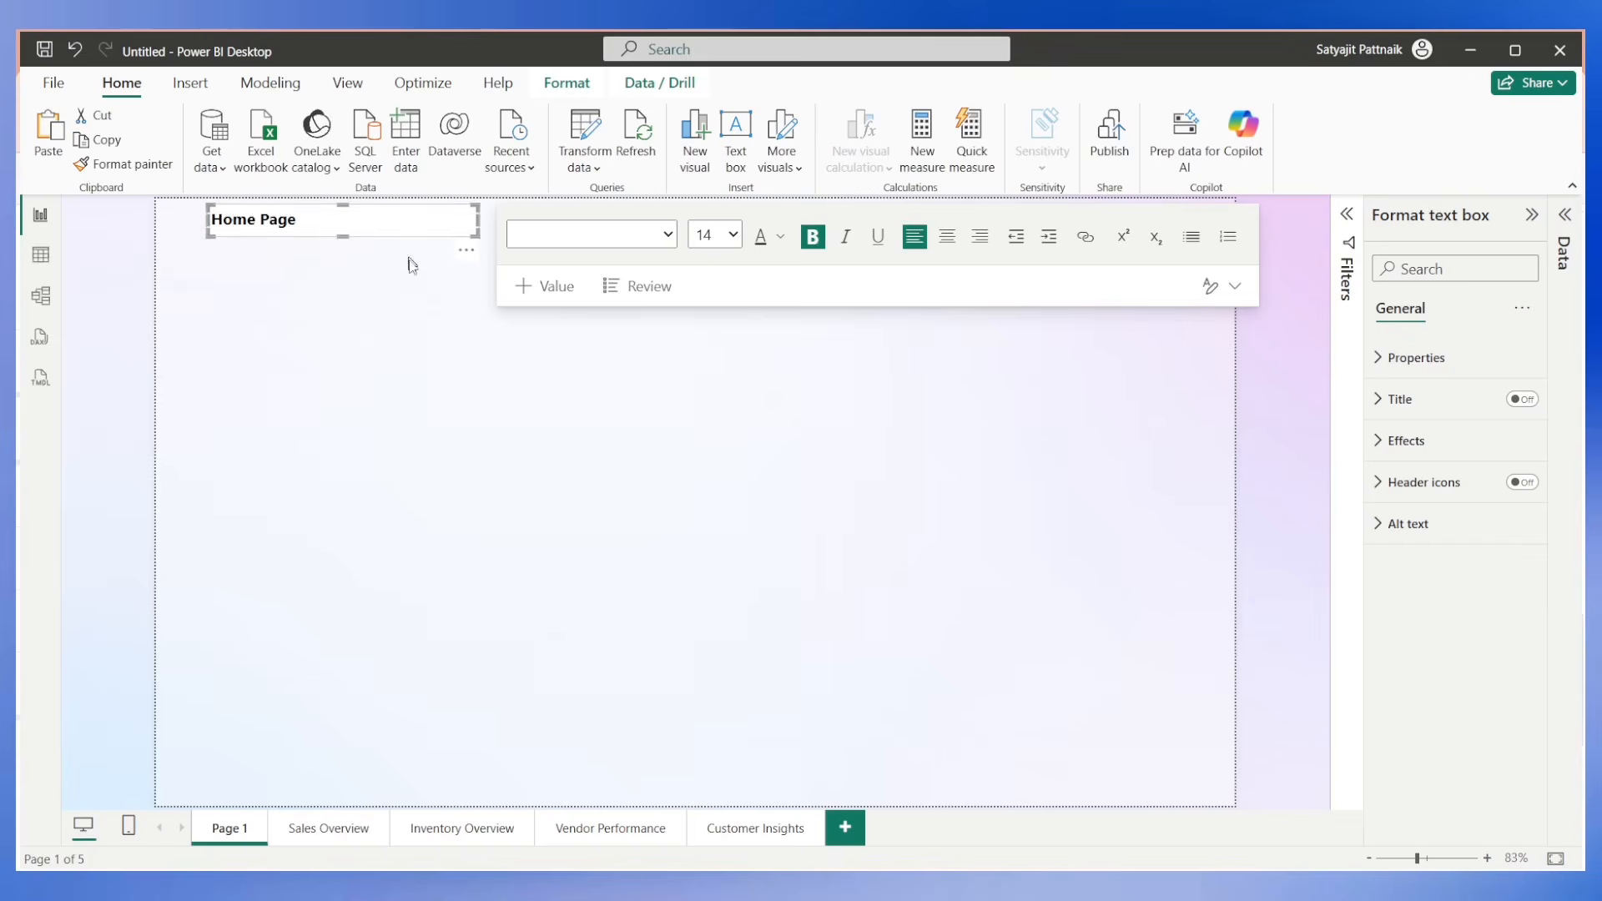
{"action": "left_click", "coordinate": [420, 434]}
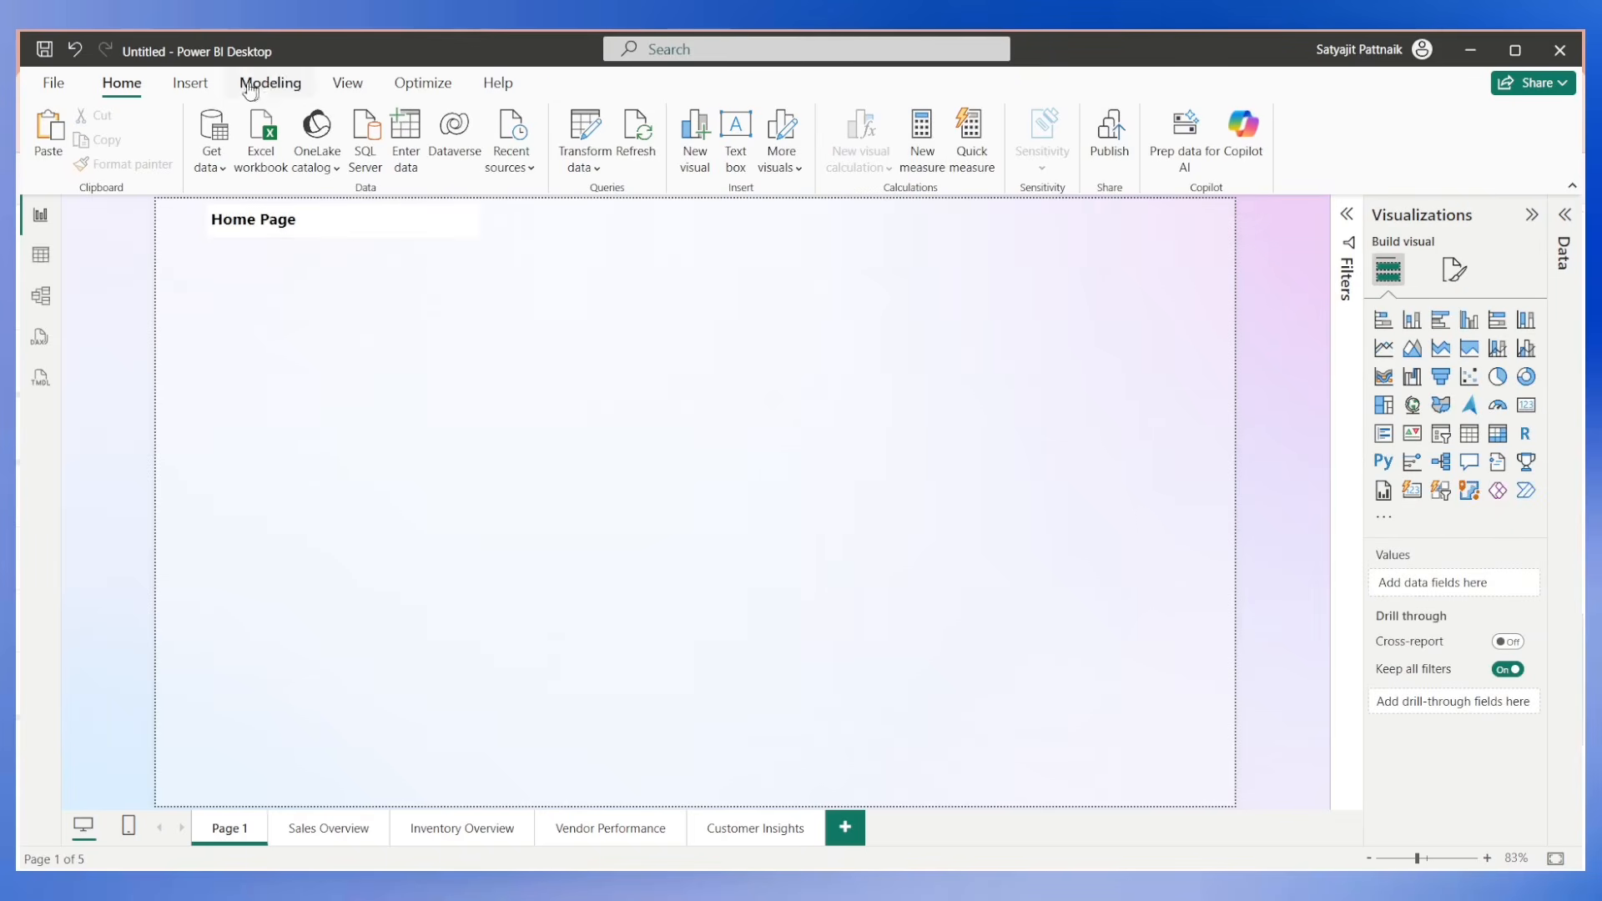
Insert a blank button on Page 1.
{"action": "left_click", "coordinate": [190, 83]}
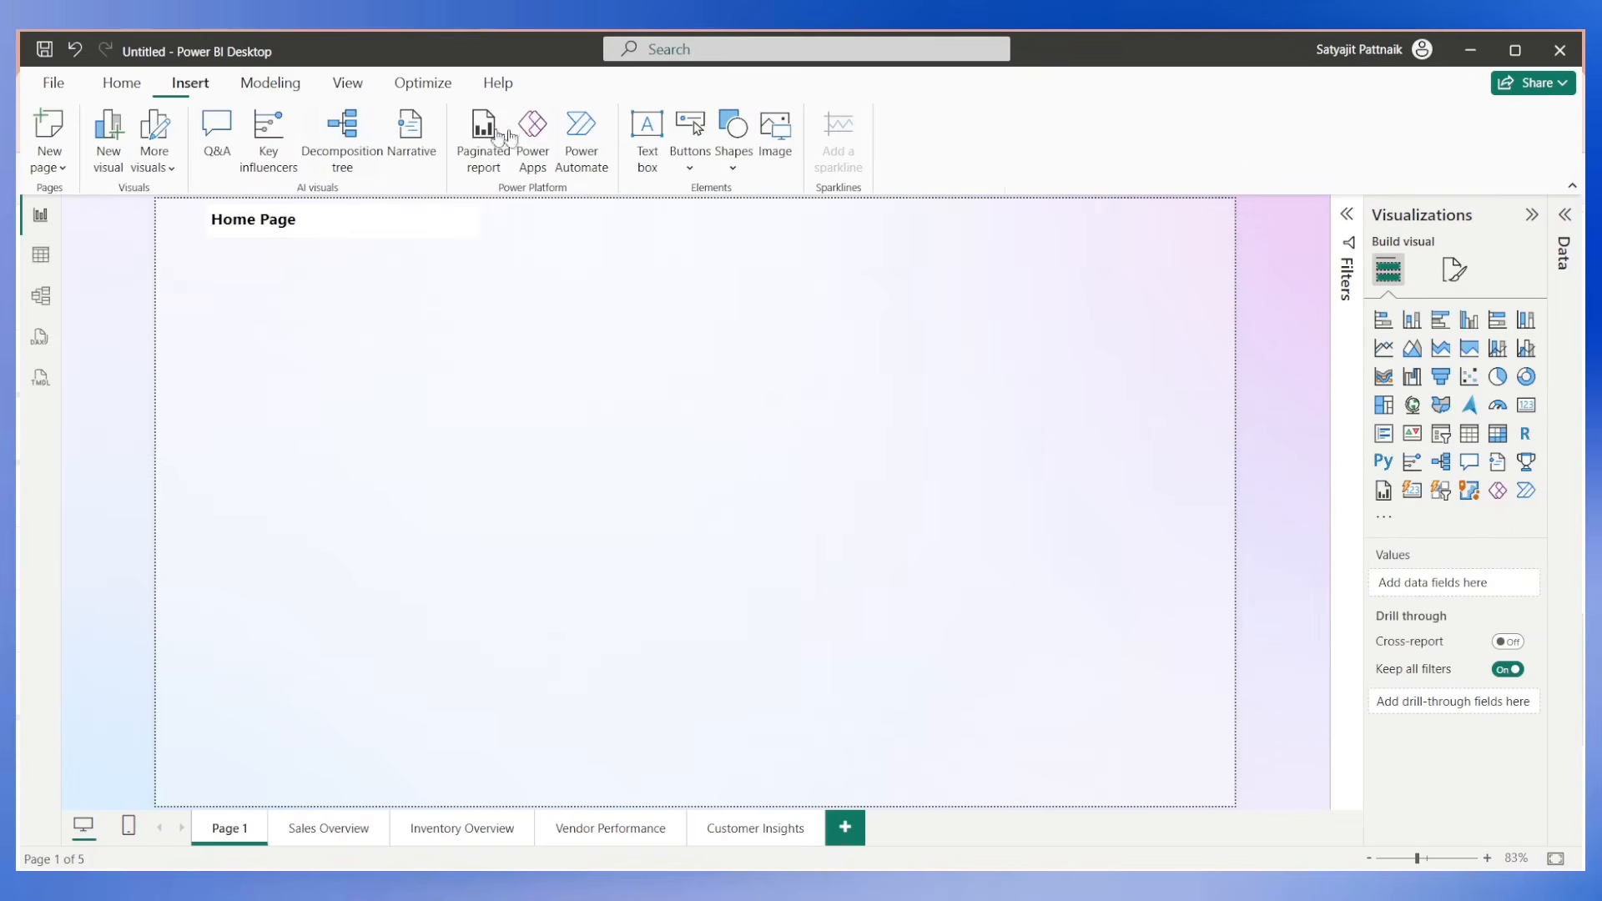
{"action": "left_click", "coordinate": [690, 142]}
{"action": "left_click", "coordinate": [740, 469]}
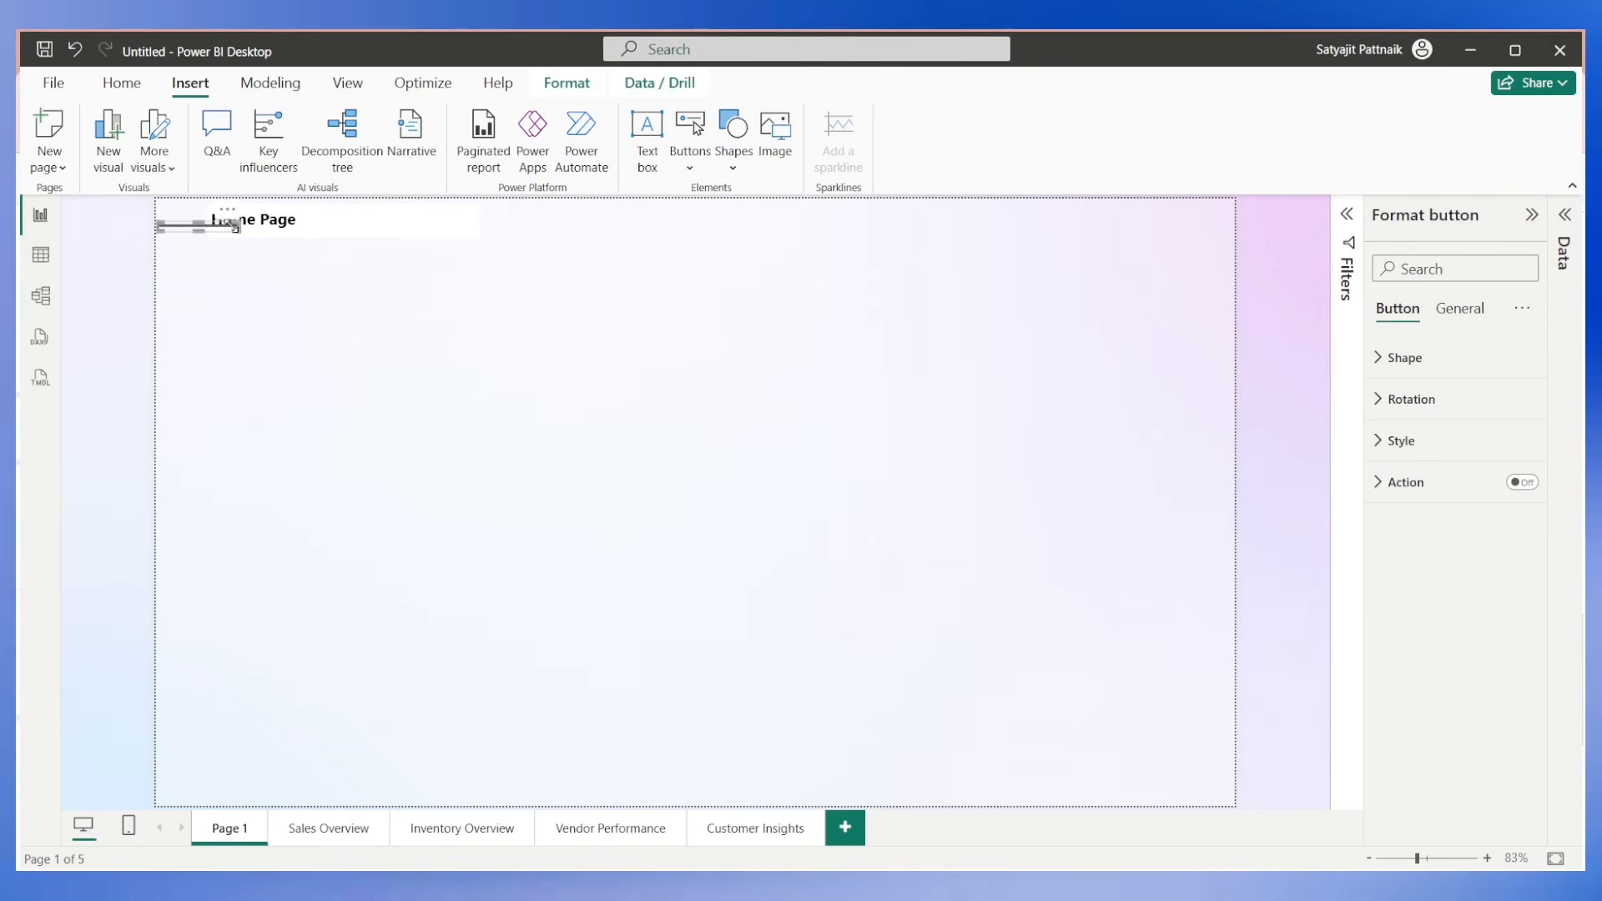
Place the blank button below the title as a larger rectangle and duplicate it into an aligned vertical column of four buttons.
{"action": "left_click_drag", "start_coordinate": [201, 224], "coordinate": [352, 562]}
{"action": "key", "text": "ctrl+v"}
{"action": "key", "text": "ctrl+v"}
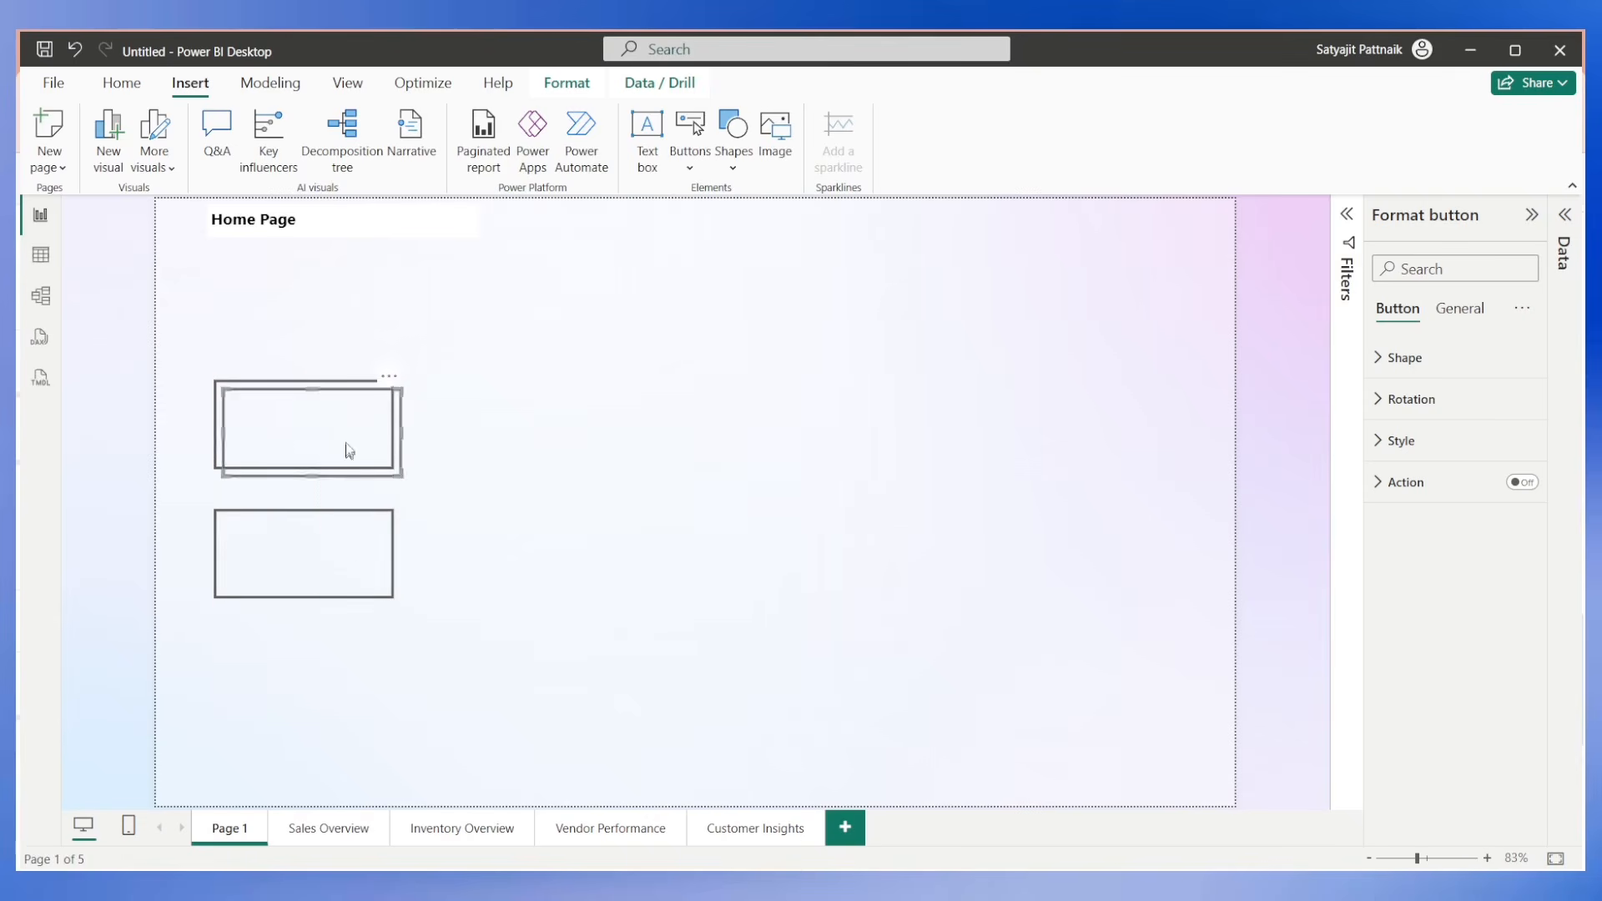
{"action": "left_click_drag", "start_coordinate": [347, 451], "coordinate": [310, 372]}
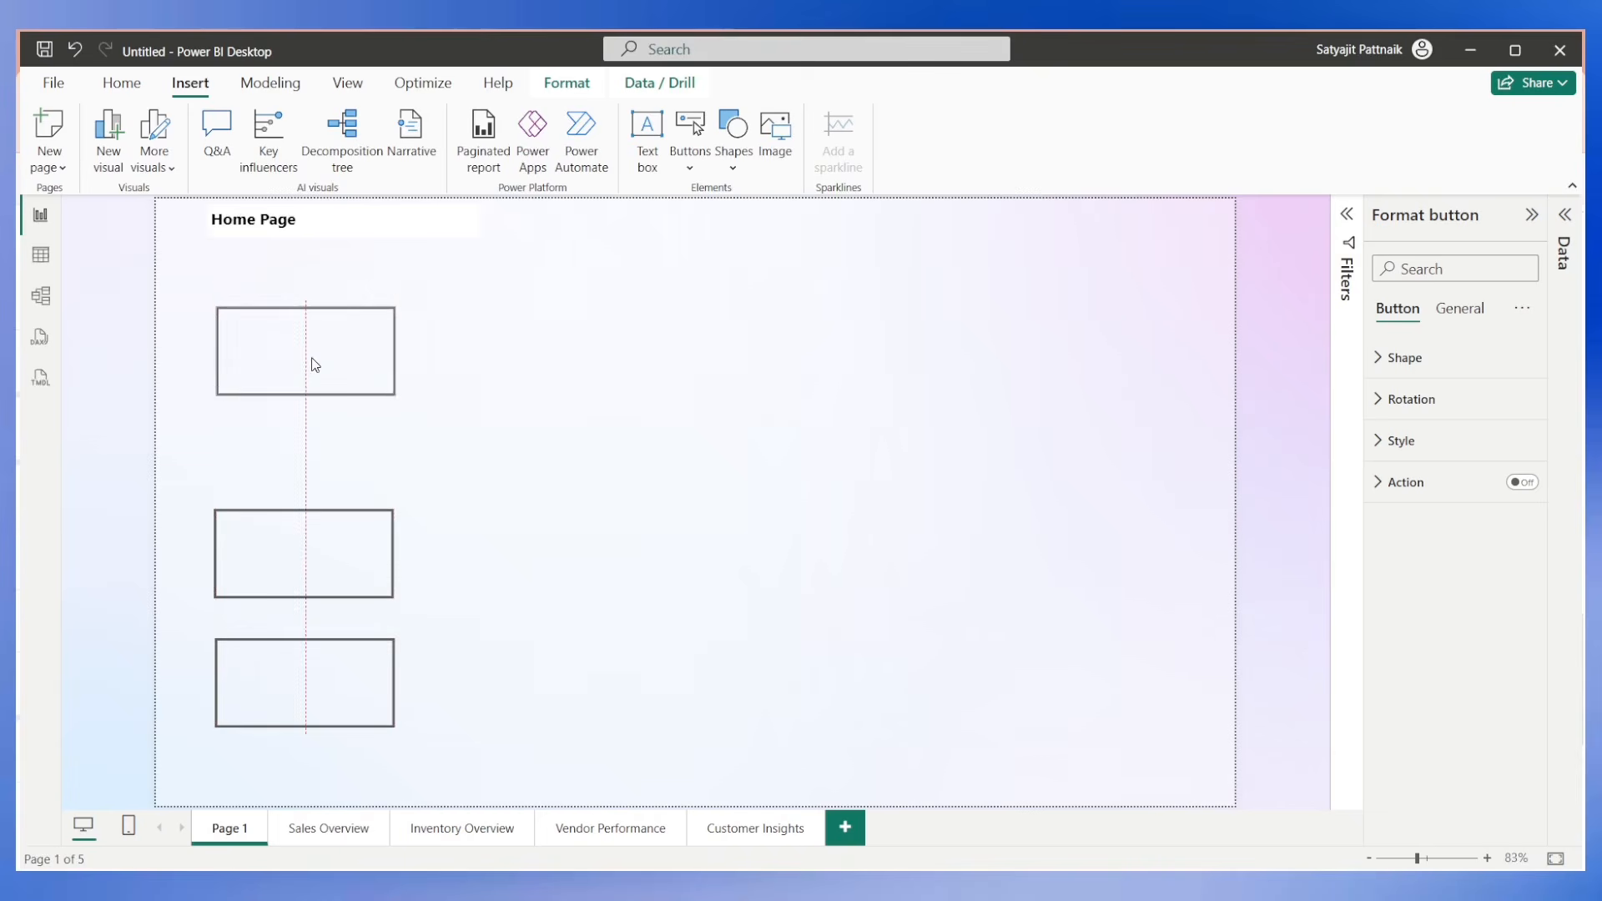
{"action": "left_click_drag", "start_coordinate": [328, 538], "coordinate": [327, 477]}
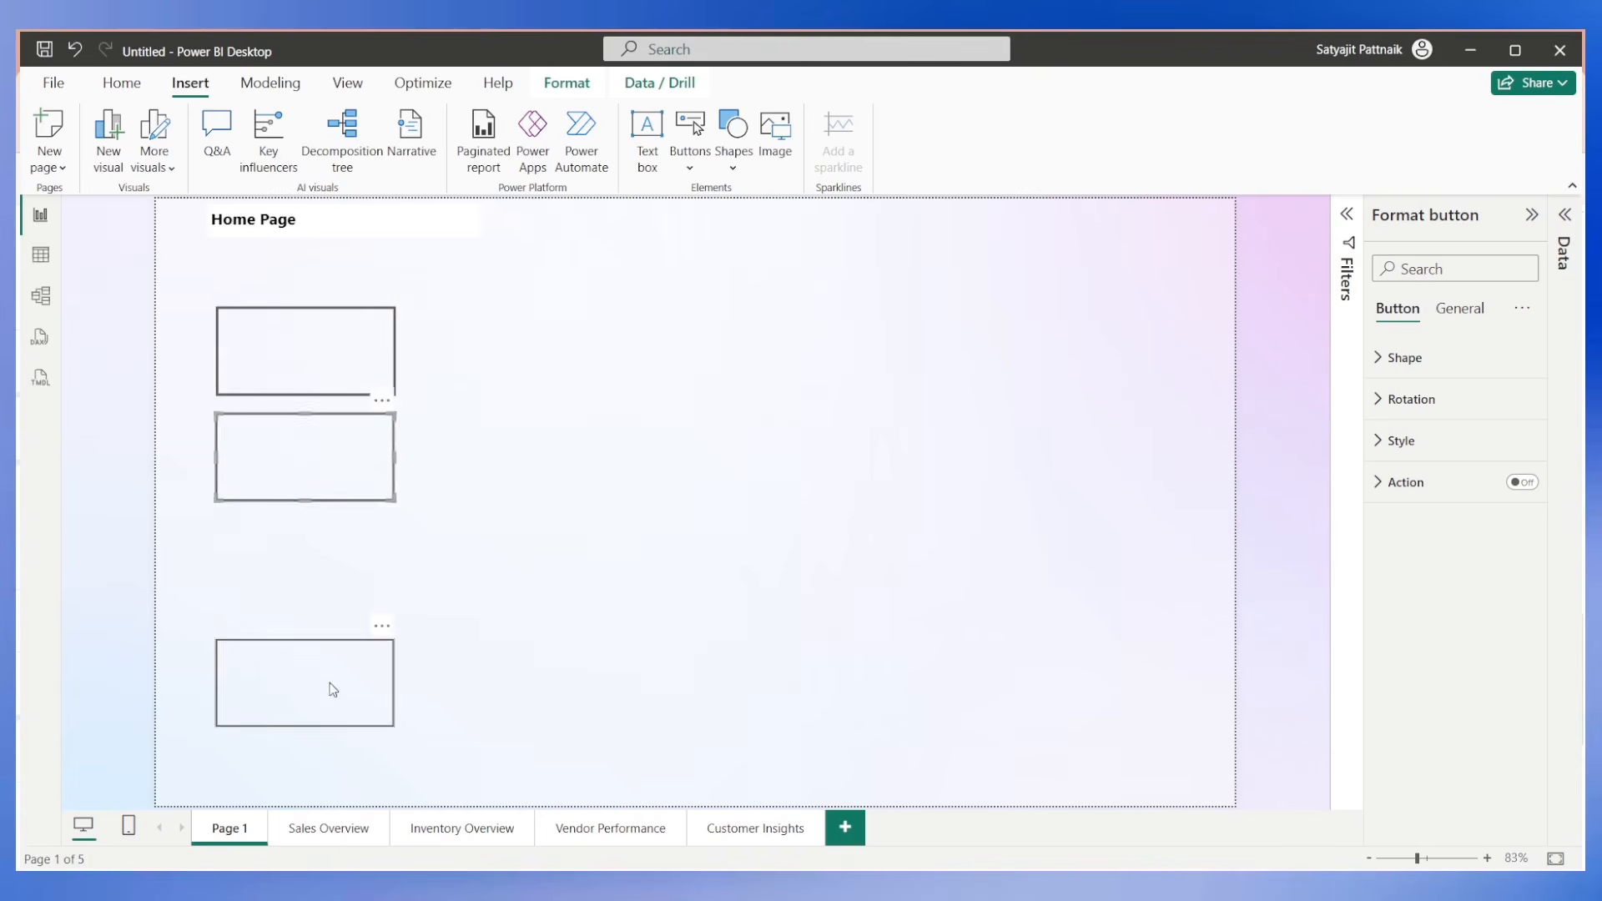
{"action": "mouse_move", "coordinate": [328, 687]}
{"action": "left_mouse_down"}
{"action": "mouse_move", "coordinate": [340, 565]}
{"action": "mouse_move", "coordinate": [326, 566]}
{"action": "mouse_move", "coordinate": [333, 678]}
{"action": "left_mouse_up"}
{"action": "key", "text": "ctrl+c"}
{"action": "key", "text": "ctrl+v"}
{"action": "left_click", "coordinate": [480, 552]}
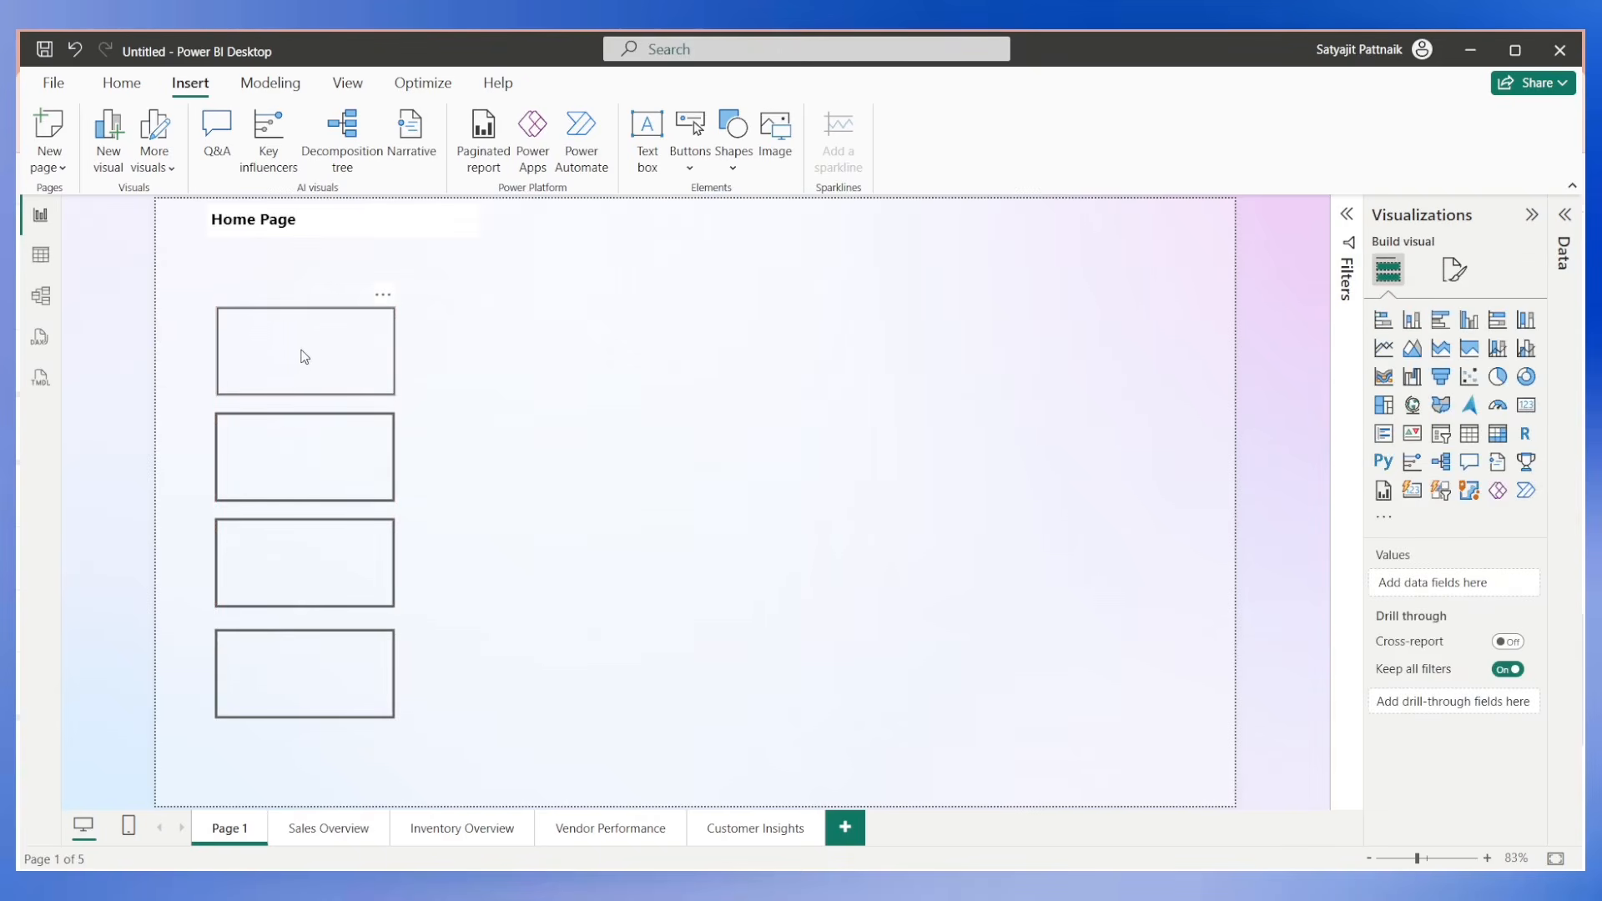
Turn on the first button's action and set it to Page navigation with Sales Overview as the destination.
{"action": "left_click", "coordinate": [317, 353]}
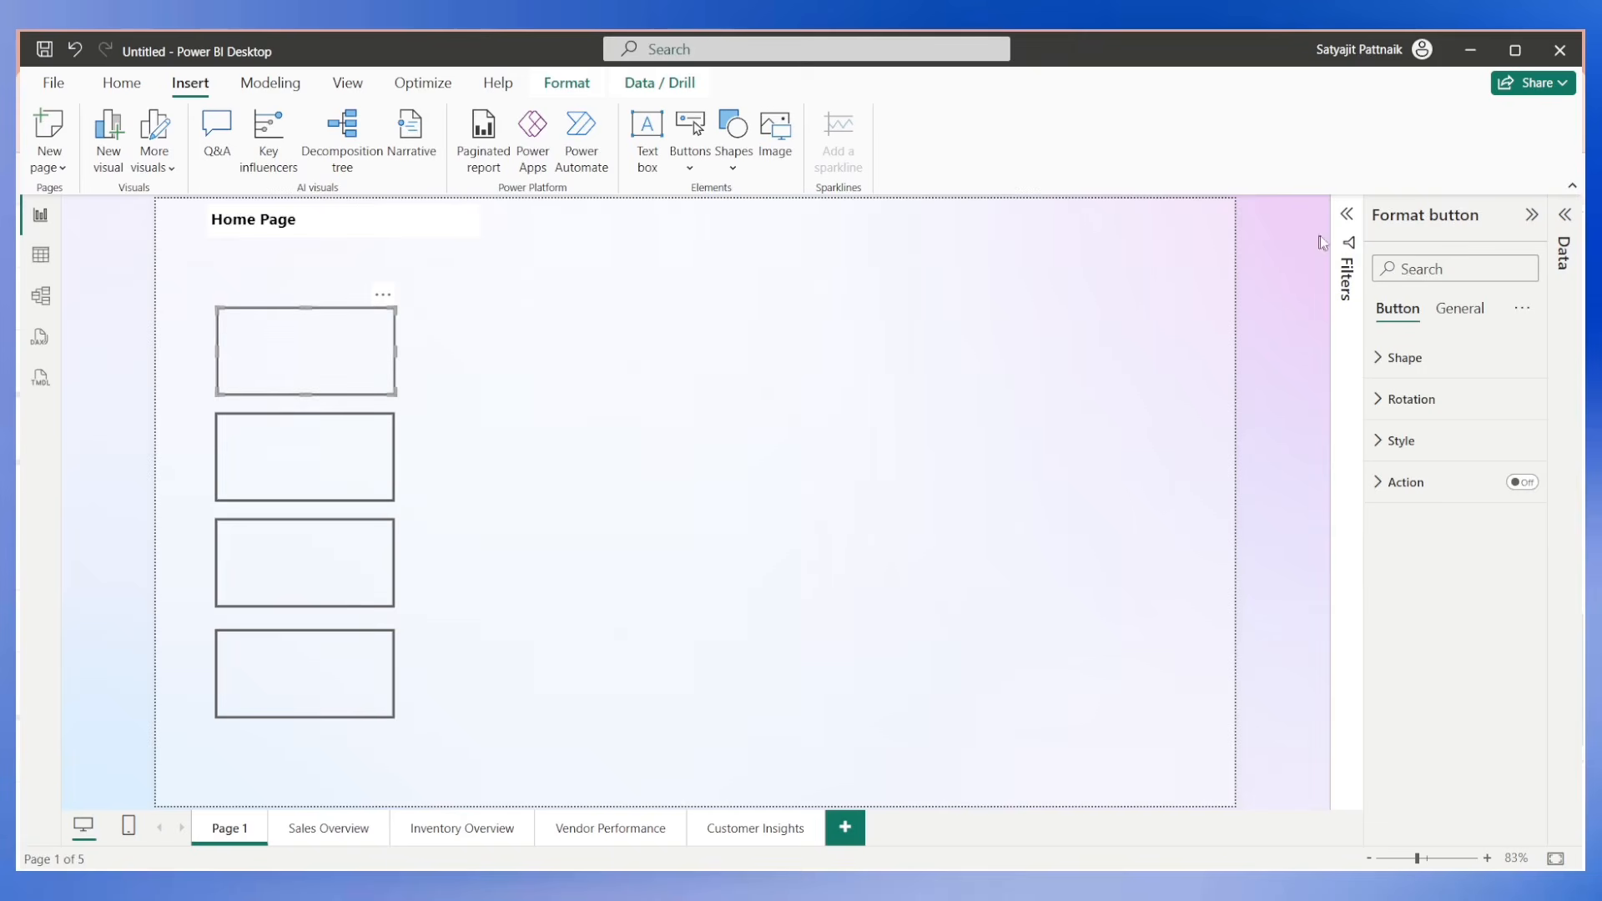
{"action": "left_click", "coordinate": [1520, 482]}
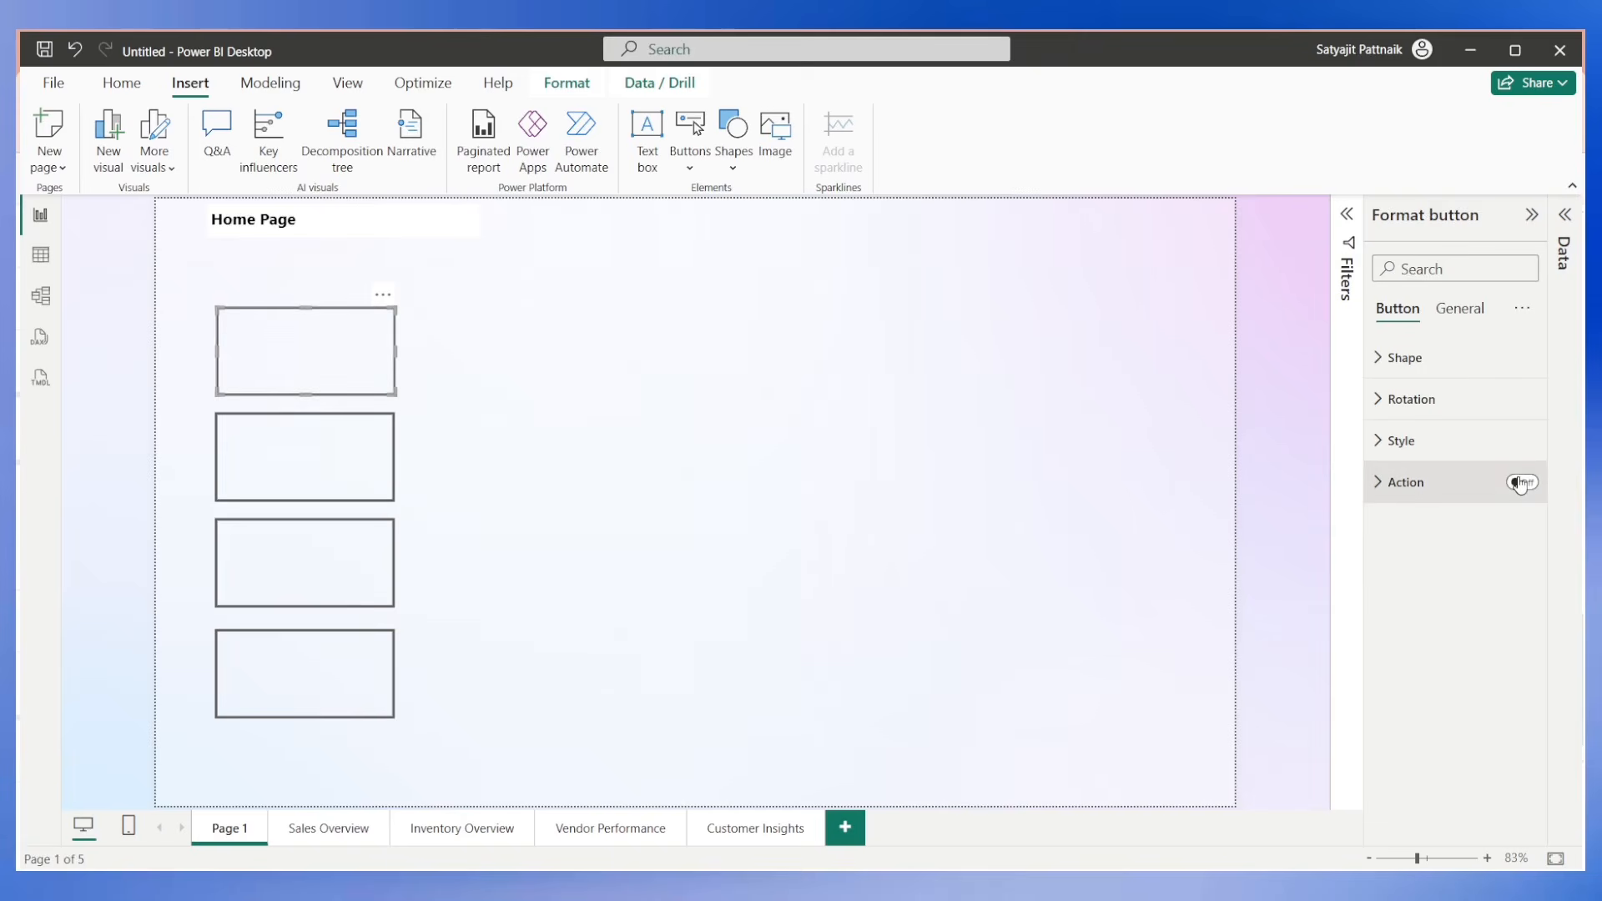
{"action": "left_click", "coordinate": [1378, 484]}
{"action": "left_click", "coordinate": [1428, 584]}
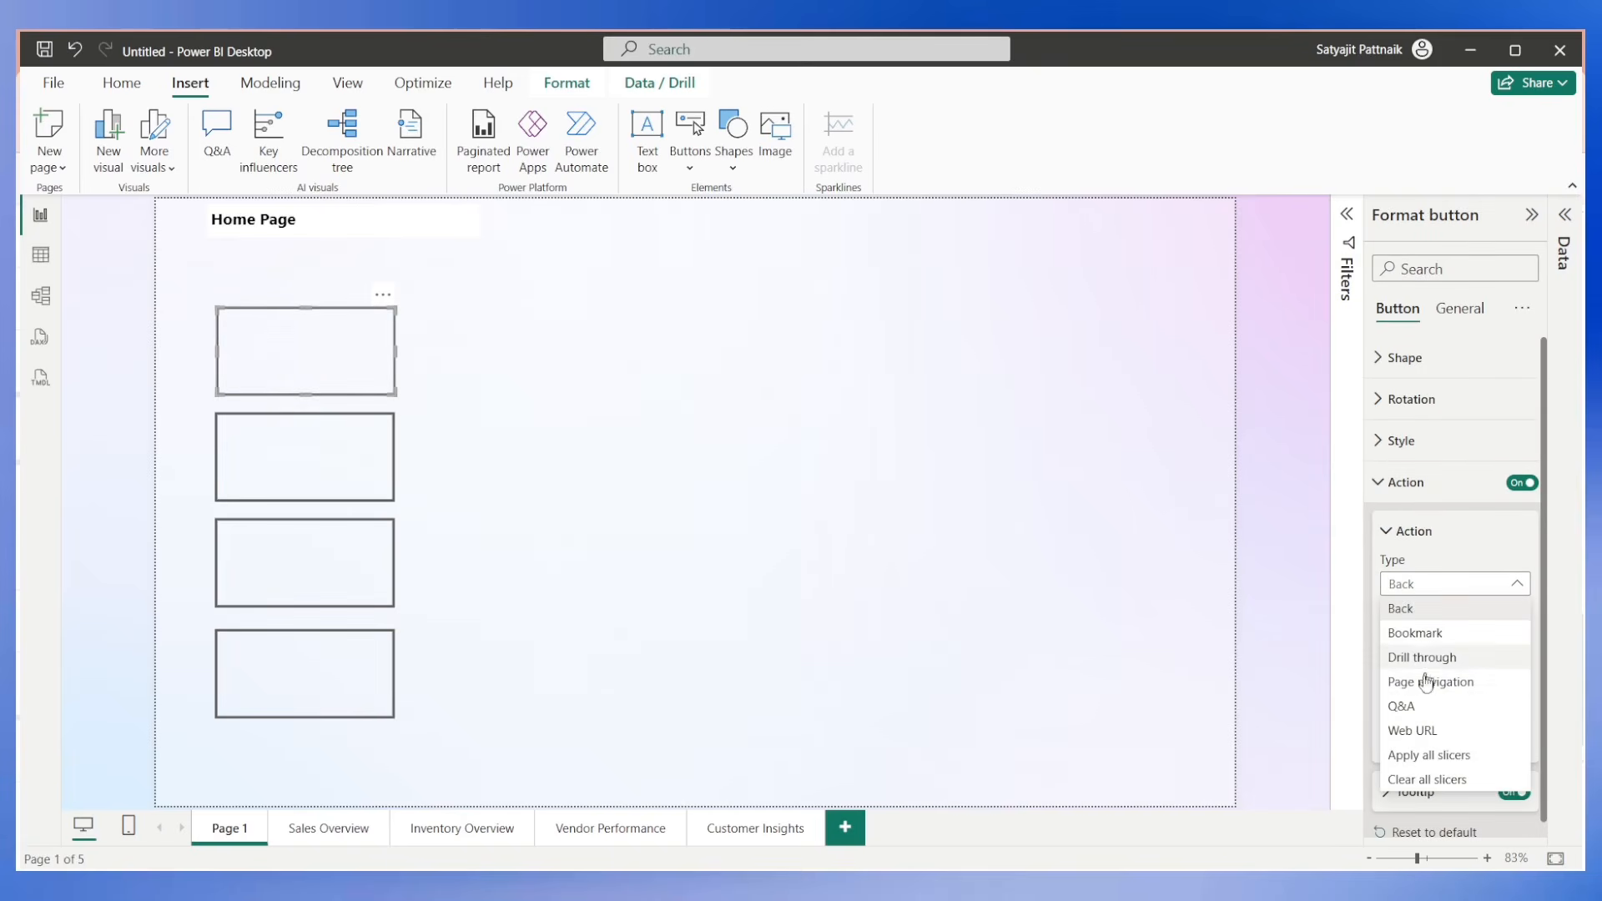
{"action": "left_click", "coordinate": [1427, 683]}
{"action": "left_click", "coordinate": [1425, 692]}
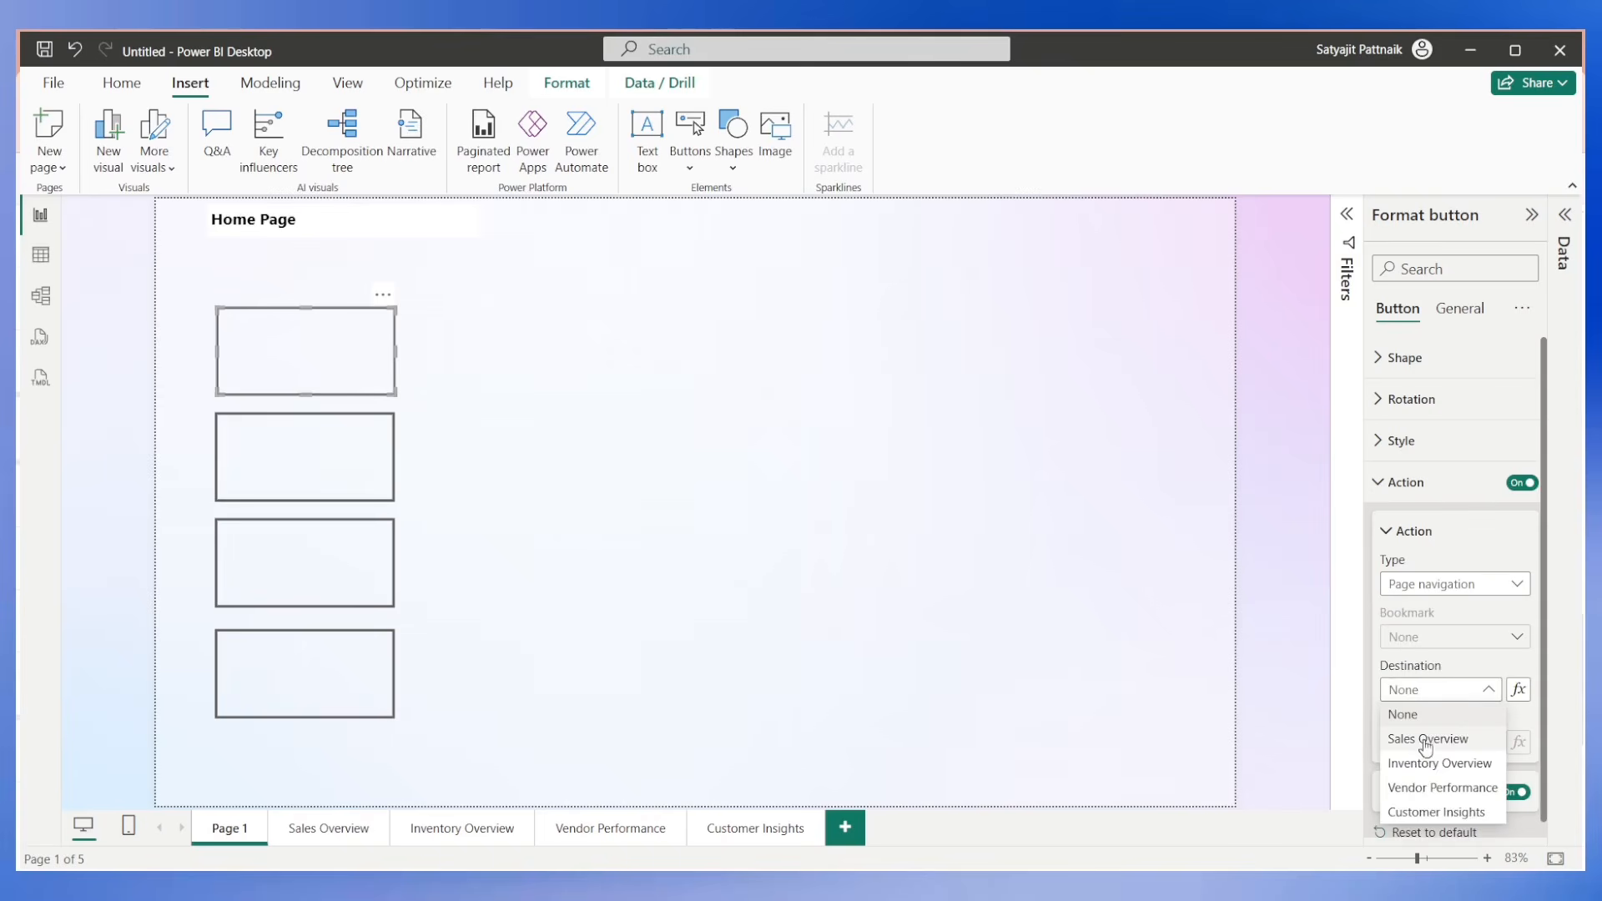
{"action": "left_click", "coordinate": [1426, 739]}
Turn on the second button's action and set it to Page navigation with Inventory Overview as the destination.
{"action": "left_click", "coordinate": [394, 473]}
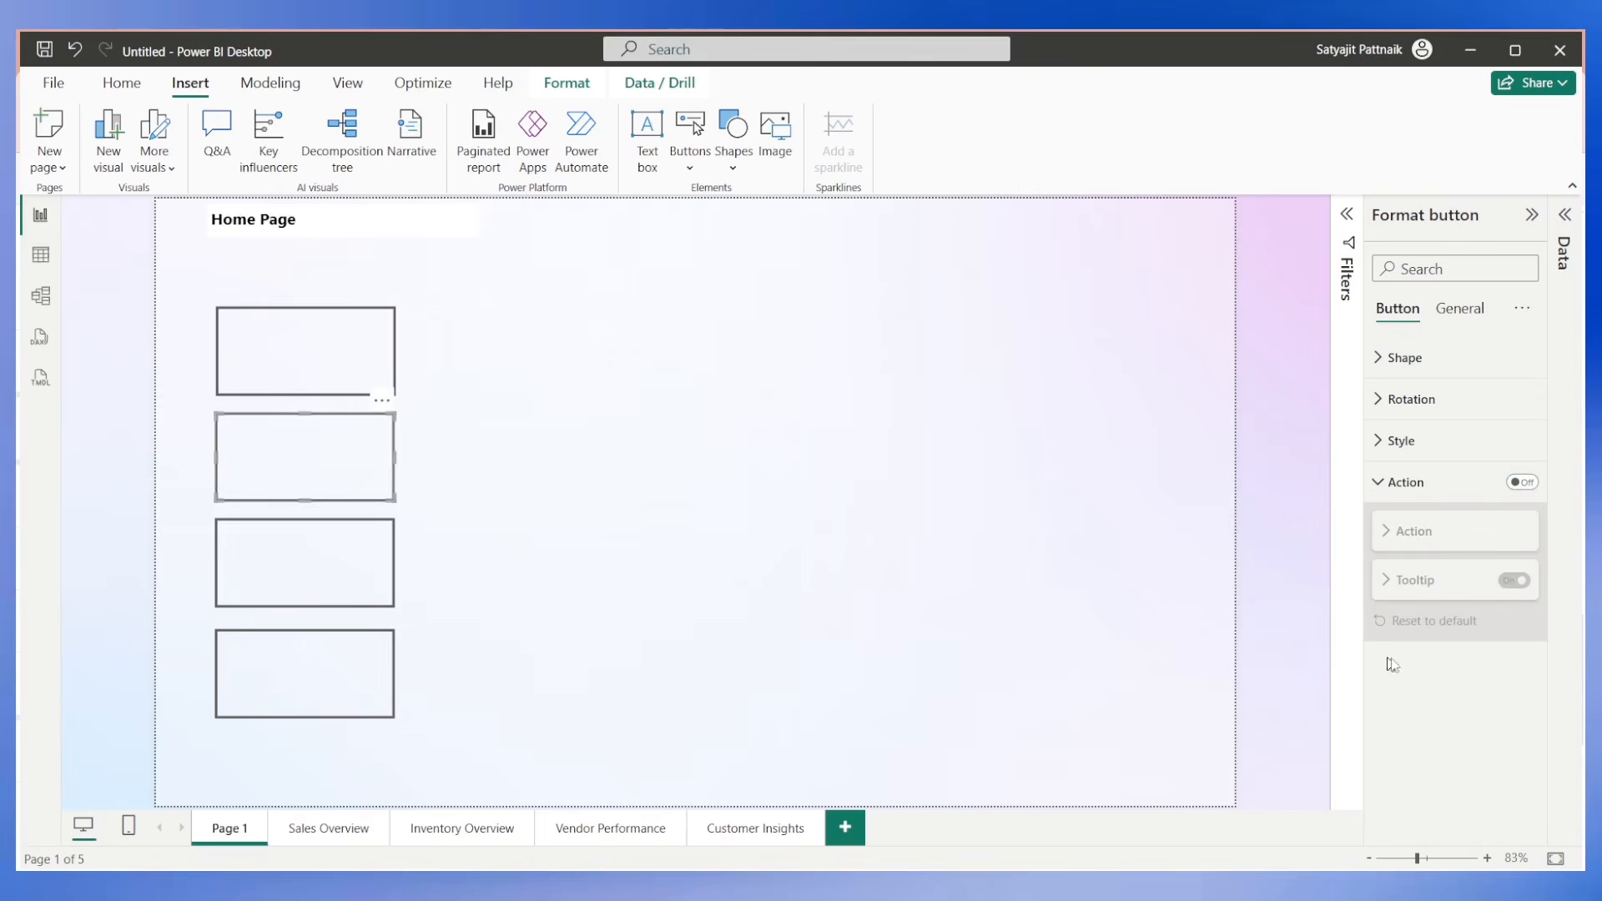
{"action": "left_click", "coordinate": [1521, 482]}
{"action": "left_click", "coordinate": [1385, 482]}
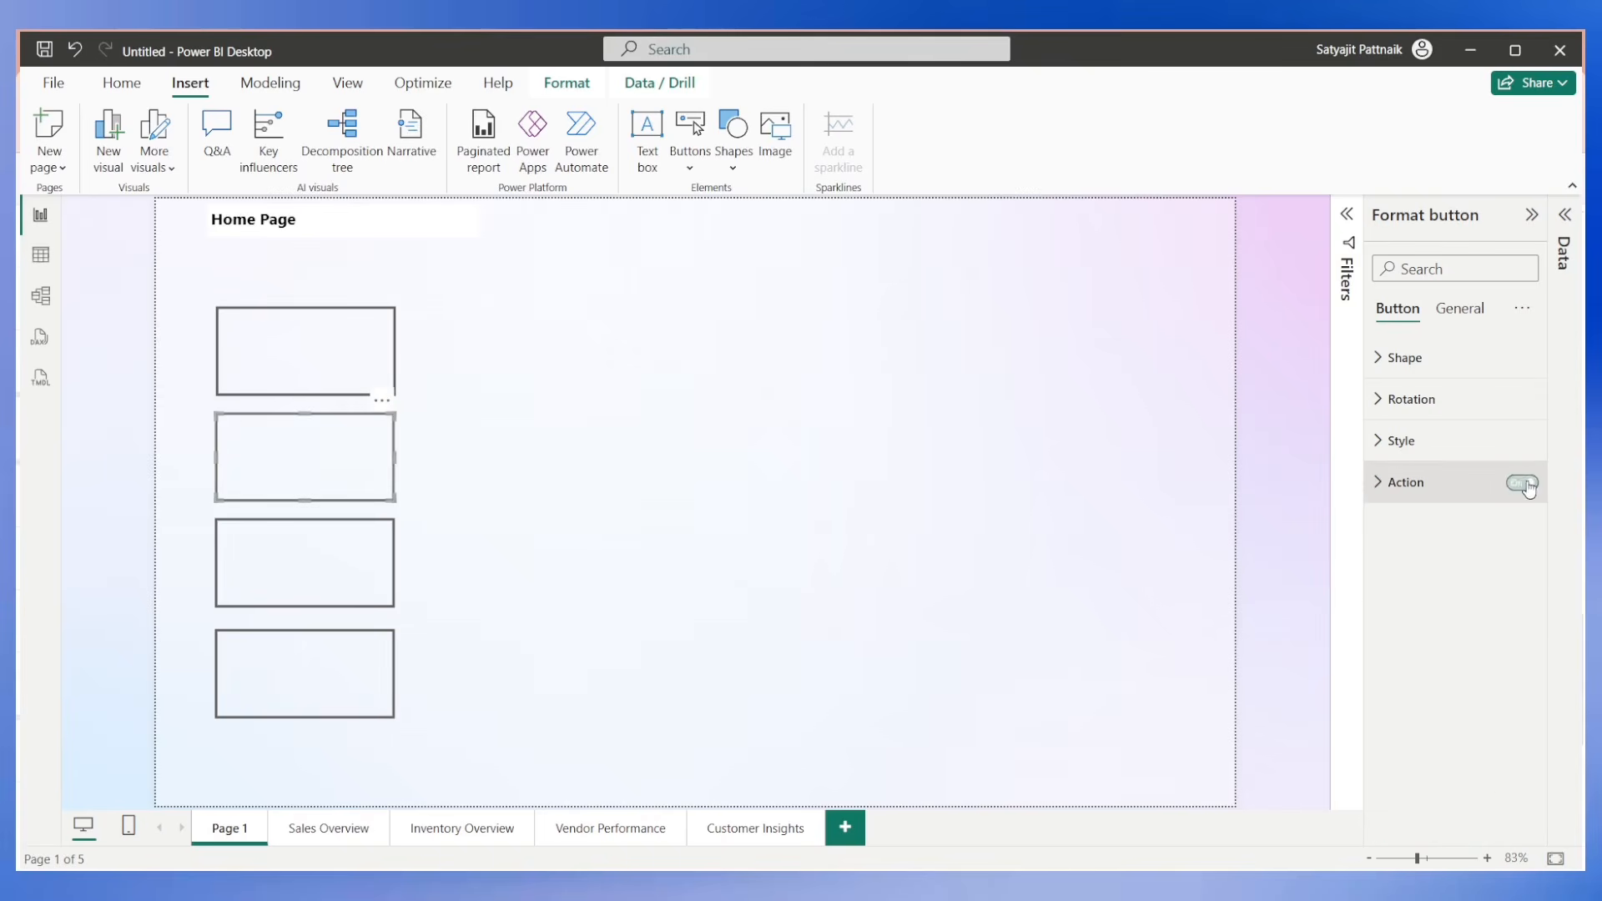
{"action": "left_click", "coordinate": [1386, 485]}
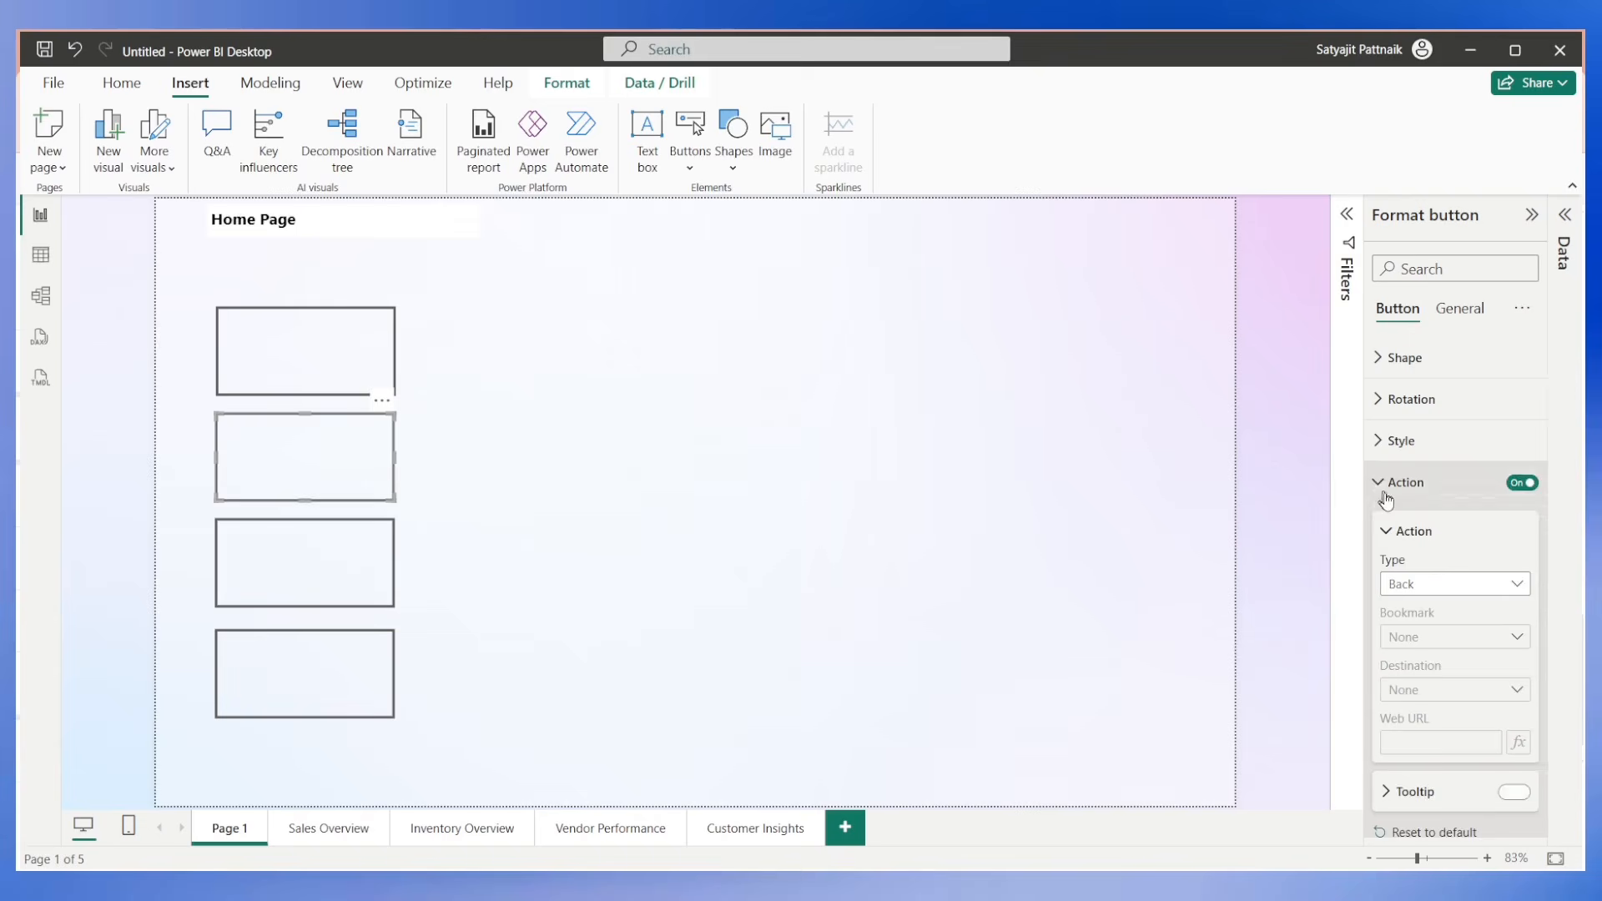
{"action": "left_click", "coordinate": [1426, 588]}
{"action": "left_click", "coordinate": [1430, 679]}
{"action": "left_click", "coordinate": [1430, 690]}
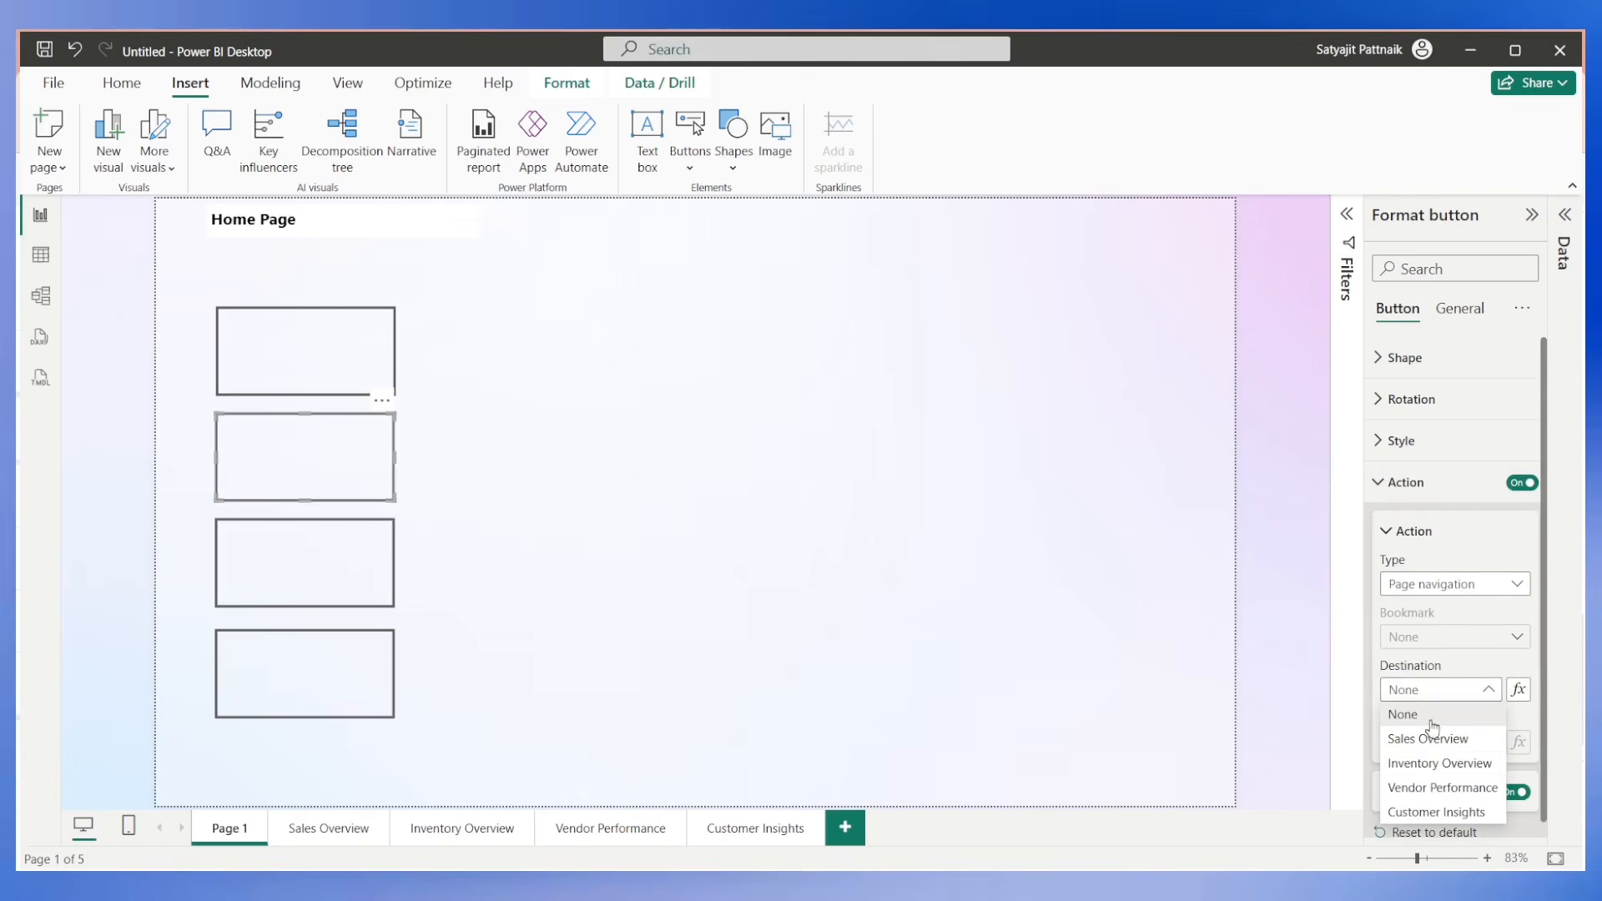
{"action": "left_click", "coordinate": [1418, 767]}
Turn on the third button's action and set it to Page navigation with Vendor Performance as the destination.
{"action": "left_click", "coordinate": [324, 547]}
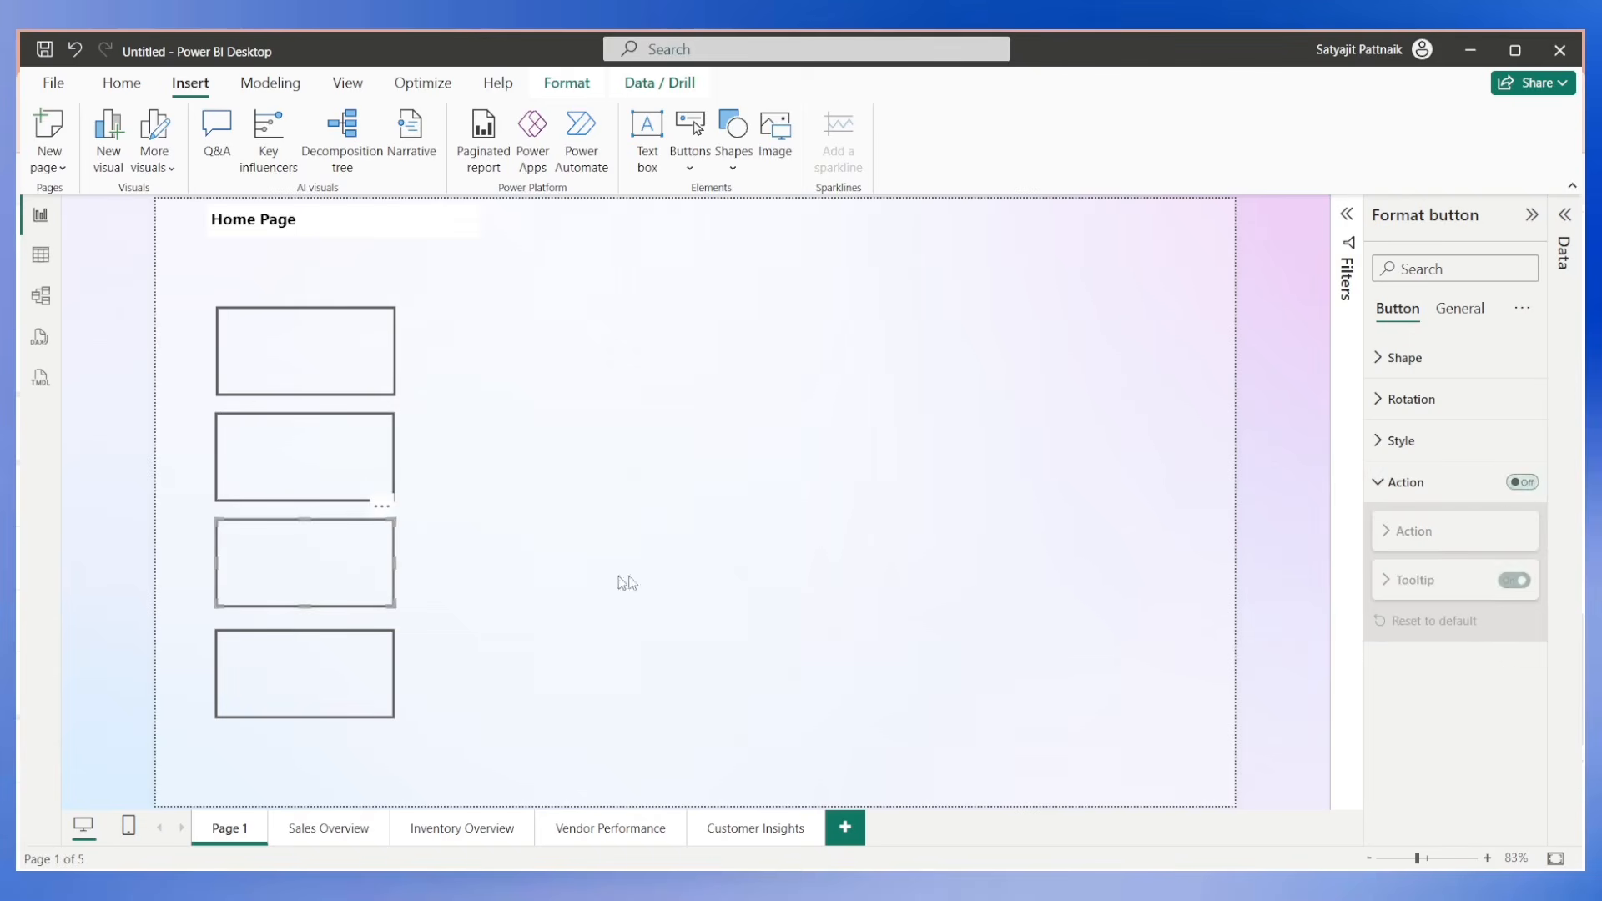
{"action": "left_click", "coordinate": [1517, 483]}
{"action": "left_click", "coordinate": [1418, 584]}
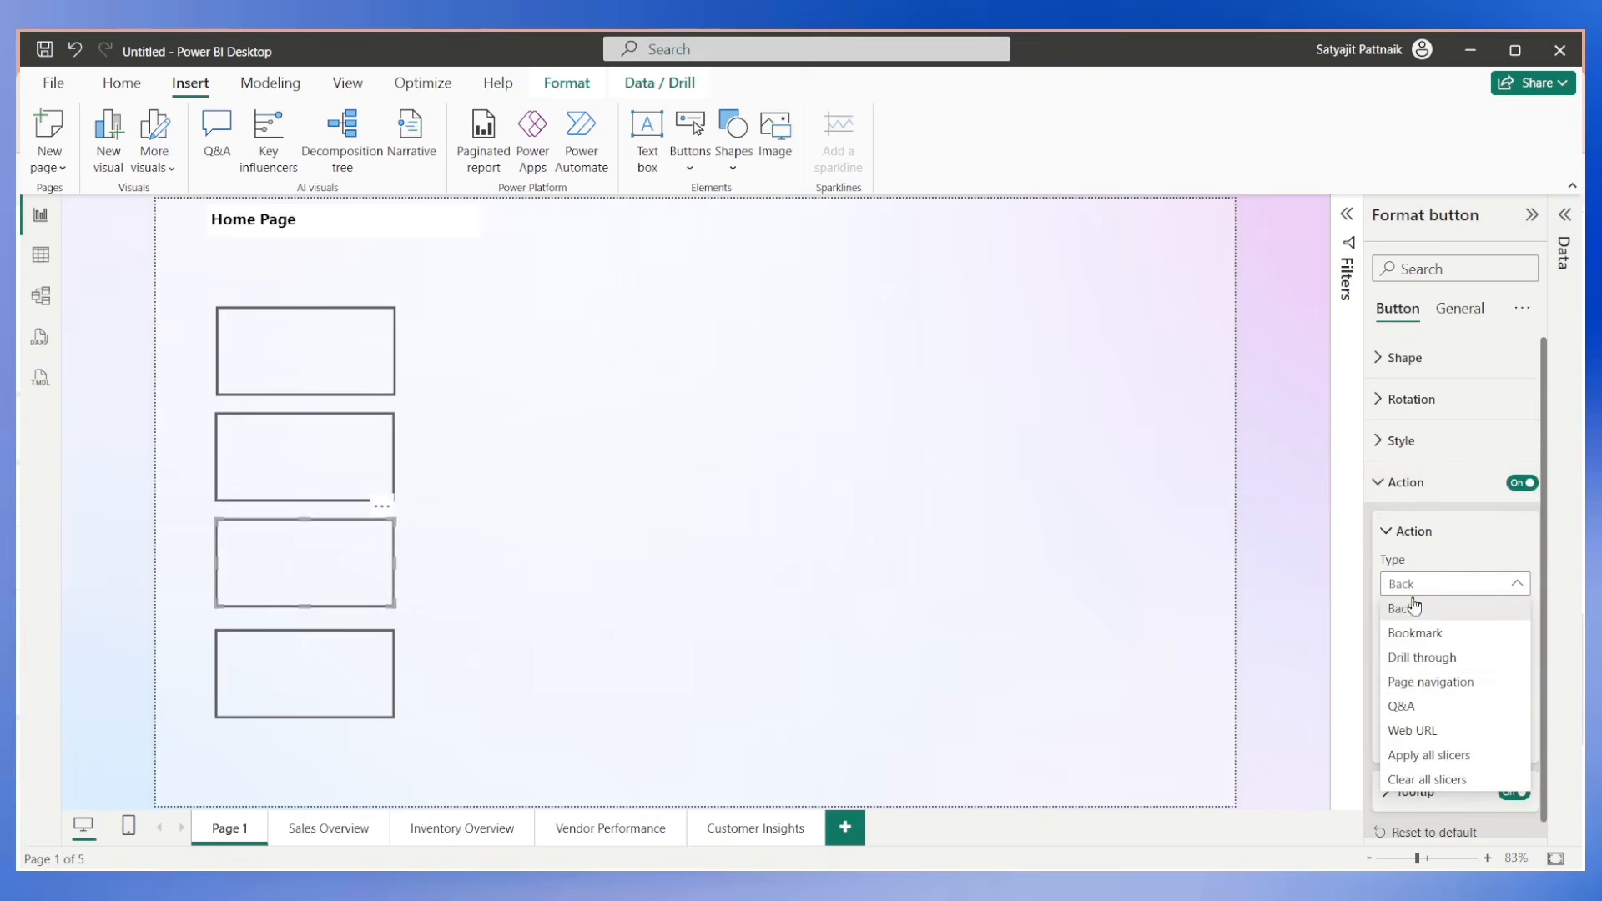
{"action": "left_click", "coordinate": [1406, 682]}
{"action": "left_click", "coordinate": [1426, 690]}
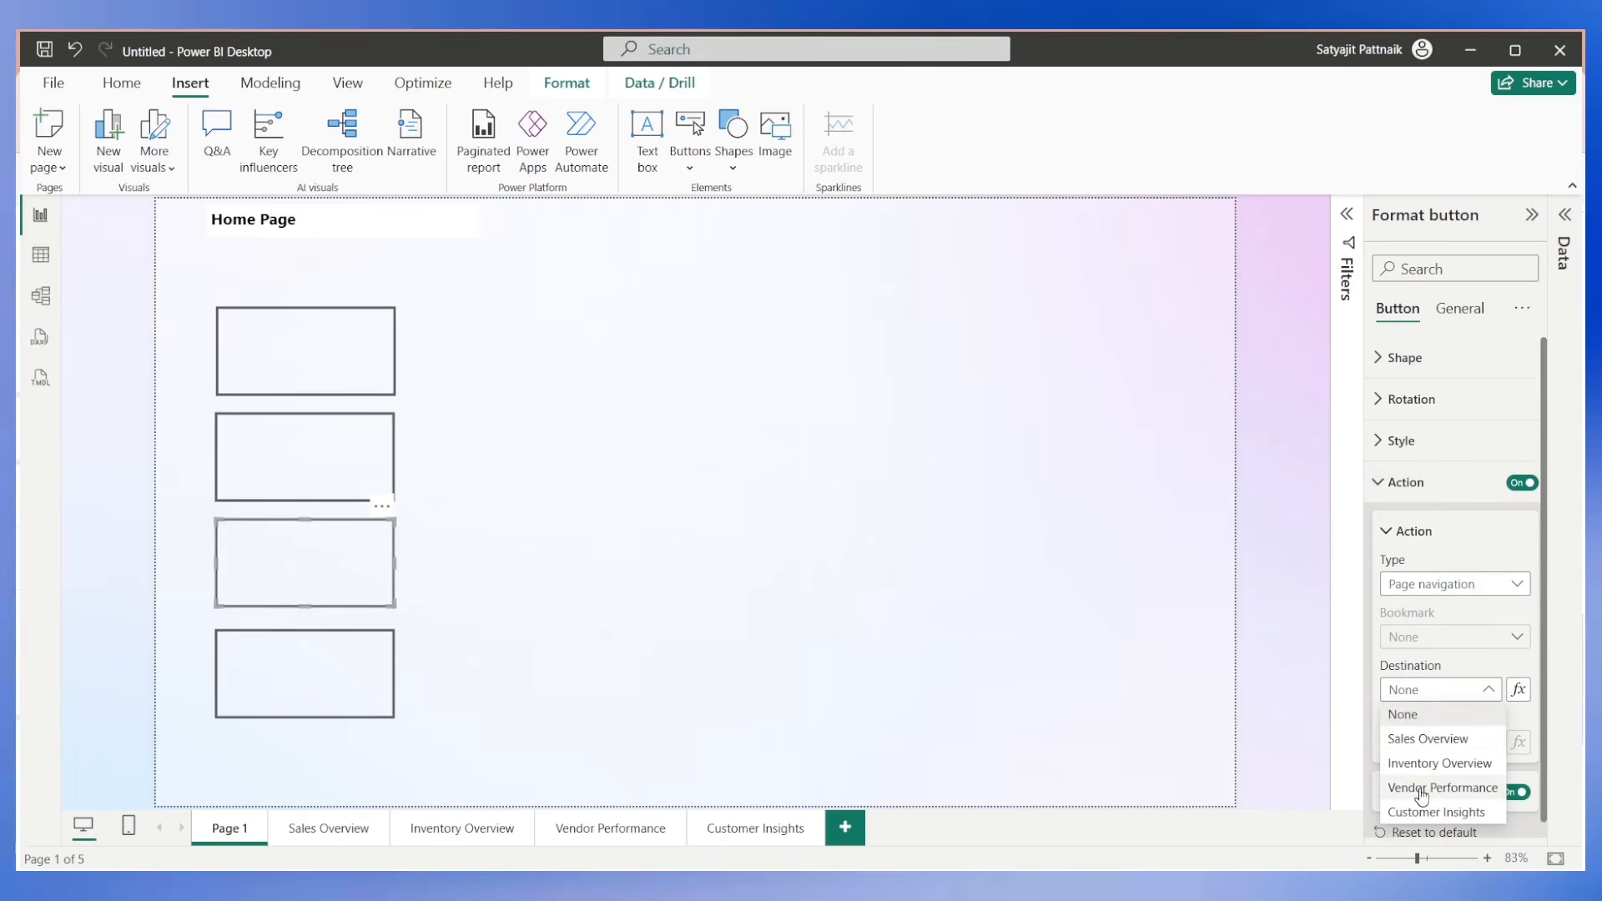
{"action": "left_click", "coordinate": [1422, 786]}
Turn on the fourth button's action and set it to Page navigation with Customer Insights as the destination, then deselect the button.
{"action": "left_click", "coordinate": [358, 668]}
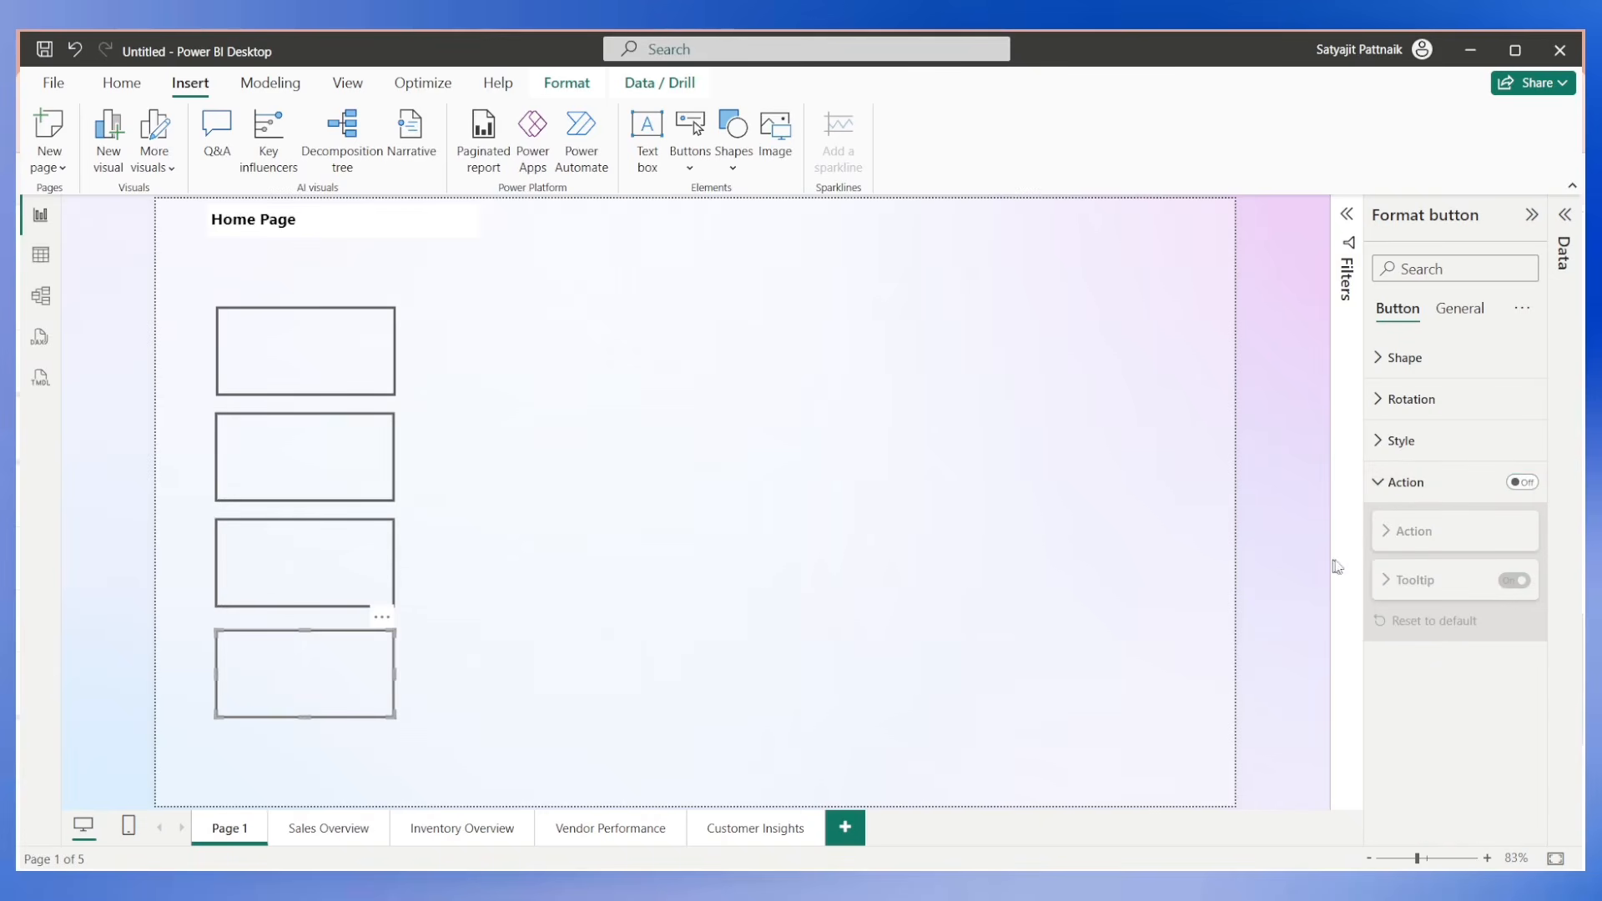
{"action": "left_click", "coordinate": [1521, 483]}
{"action": "left_click", "coordinate": [1378, 484]}
{"action": "left_click", "coordinate": [1373, 484]}
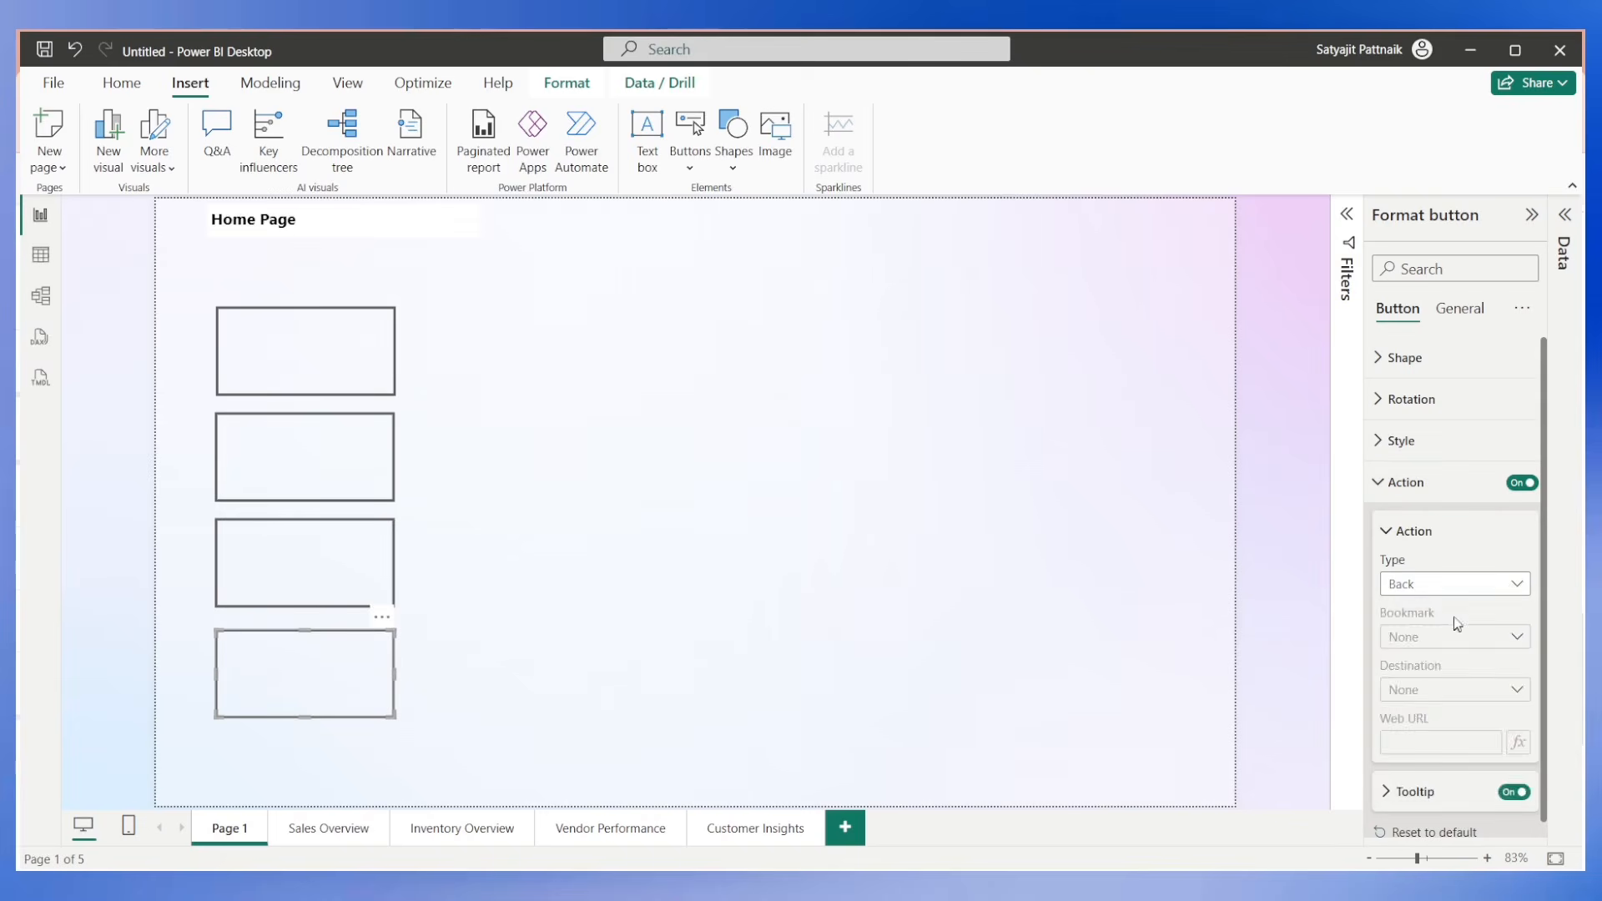
{"action": "left_click", "coordinate": [1449, 584]}
{"action": "left_click", "coordinate": [1440, 675]}
{"action": "left_click", "coordinate": [1433, 693]}
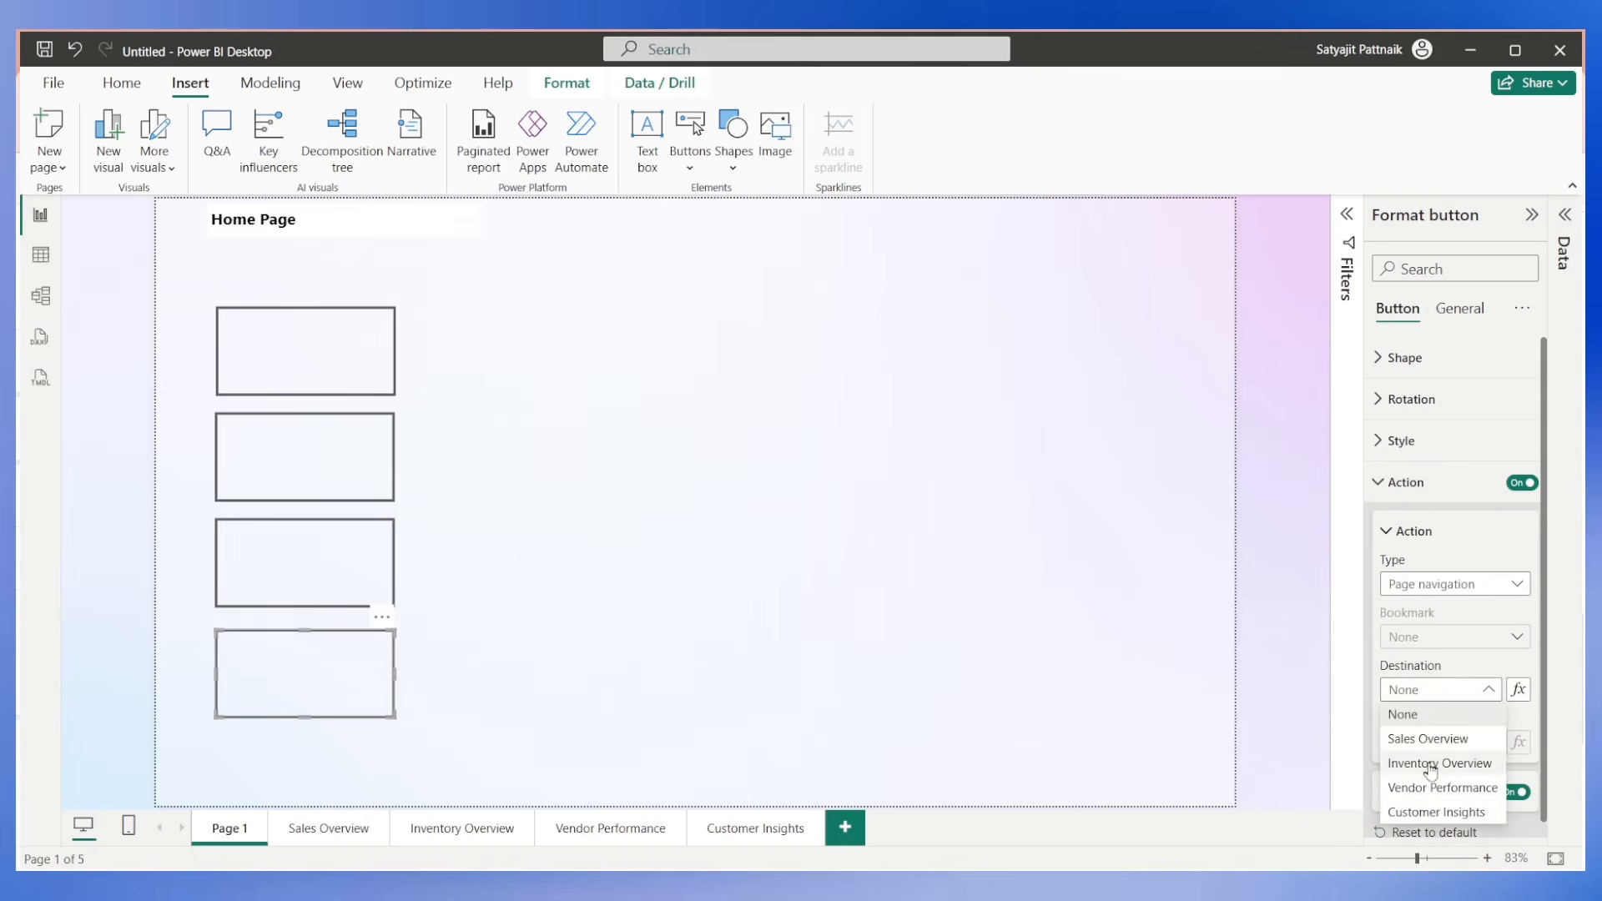
{"action": "left_click", "coordinate": [1423, 811]}
{"action": "left_click", "coordinate": [984, 622]}
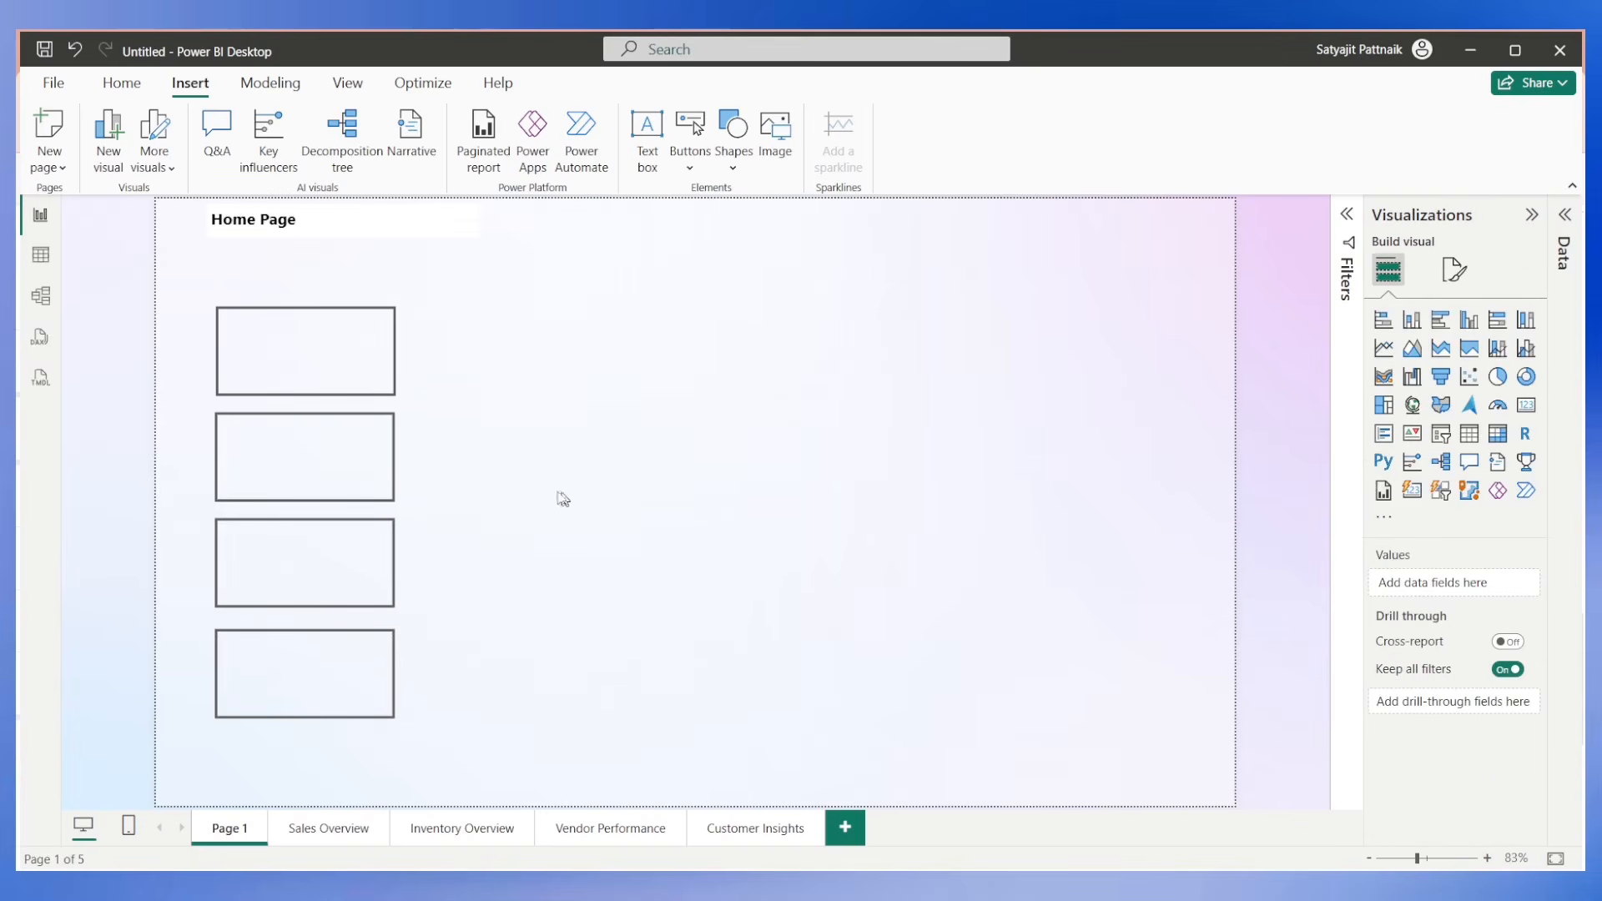
Test the first three navigation buttons, returning to Page 1 after each one.
{"action": "left_click", "coordinate": [317, 371], "text": "ctrl"}
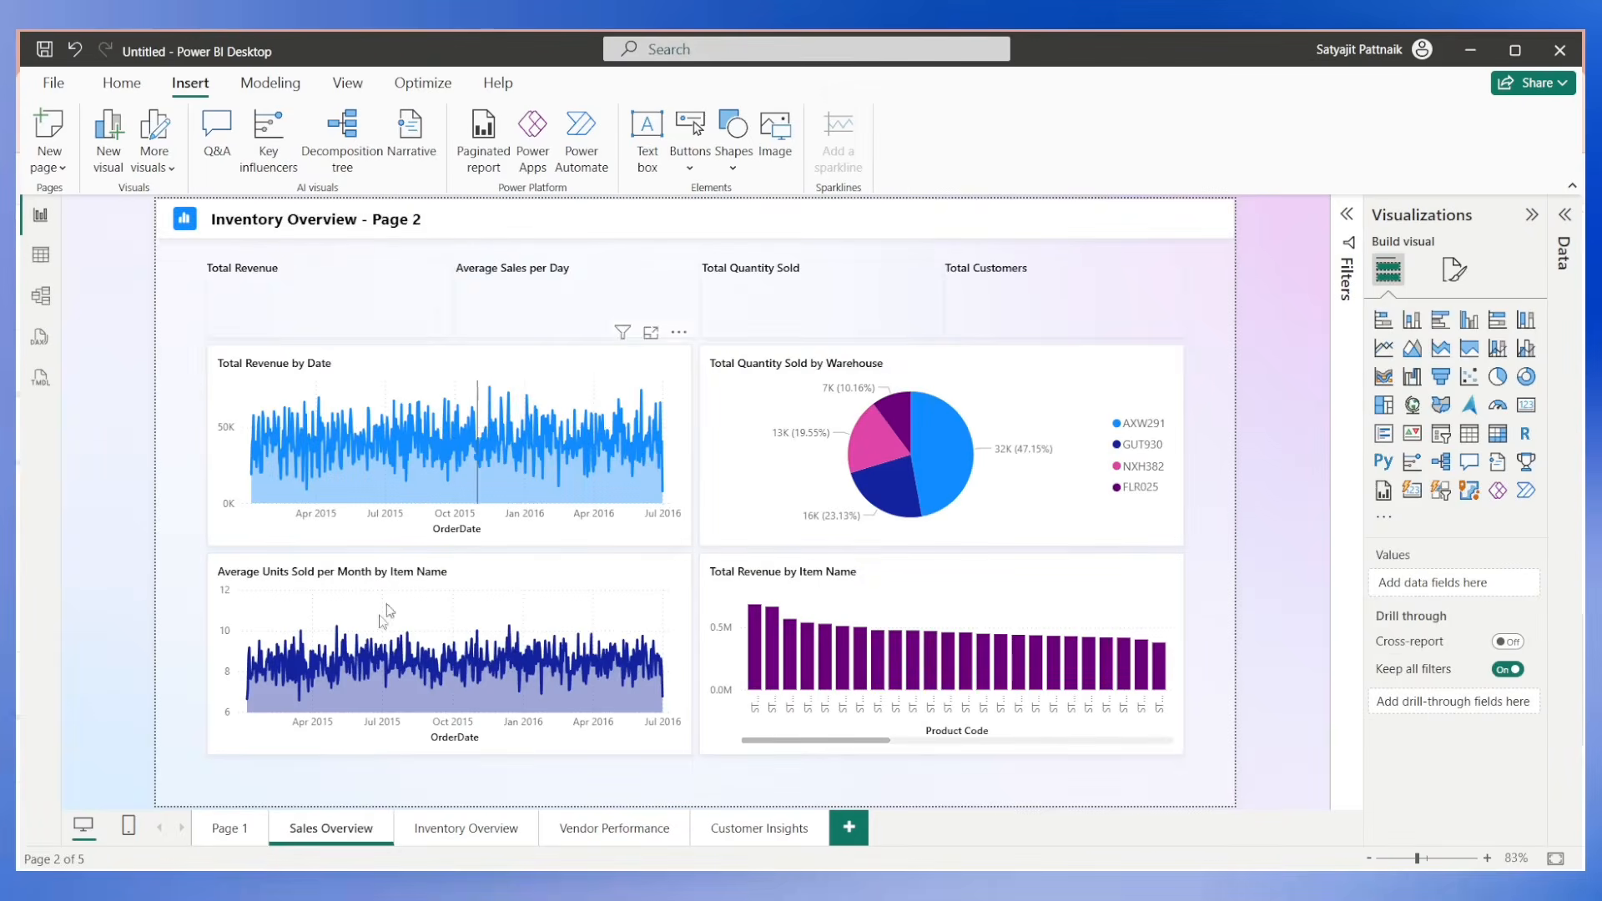
{"action": "left_click", "coordinate": [226, 836]}
{"action": "left_click", "coordinate": [292, 452], "text": "ctrl"}
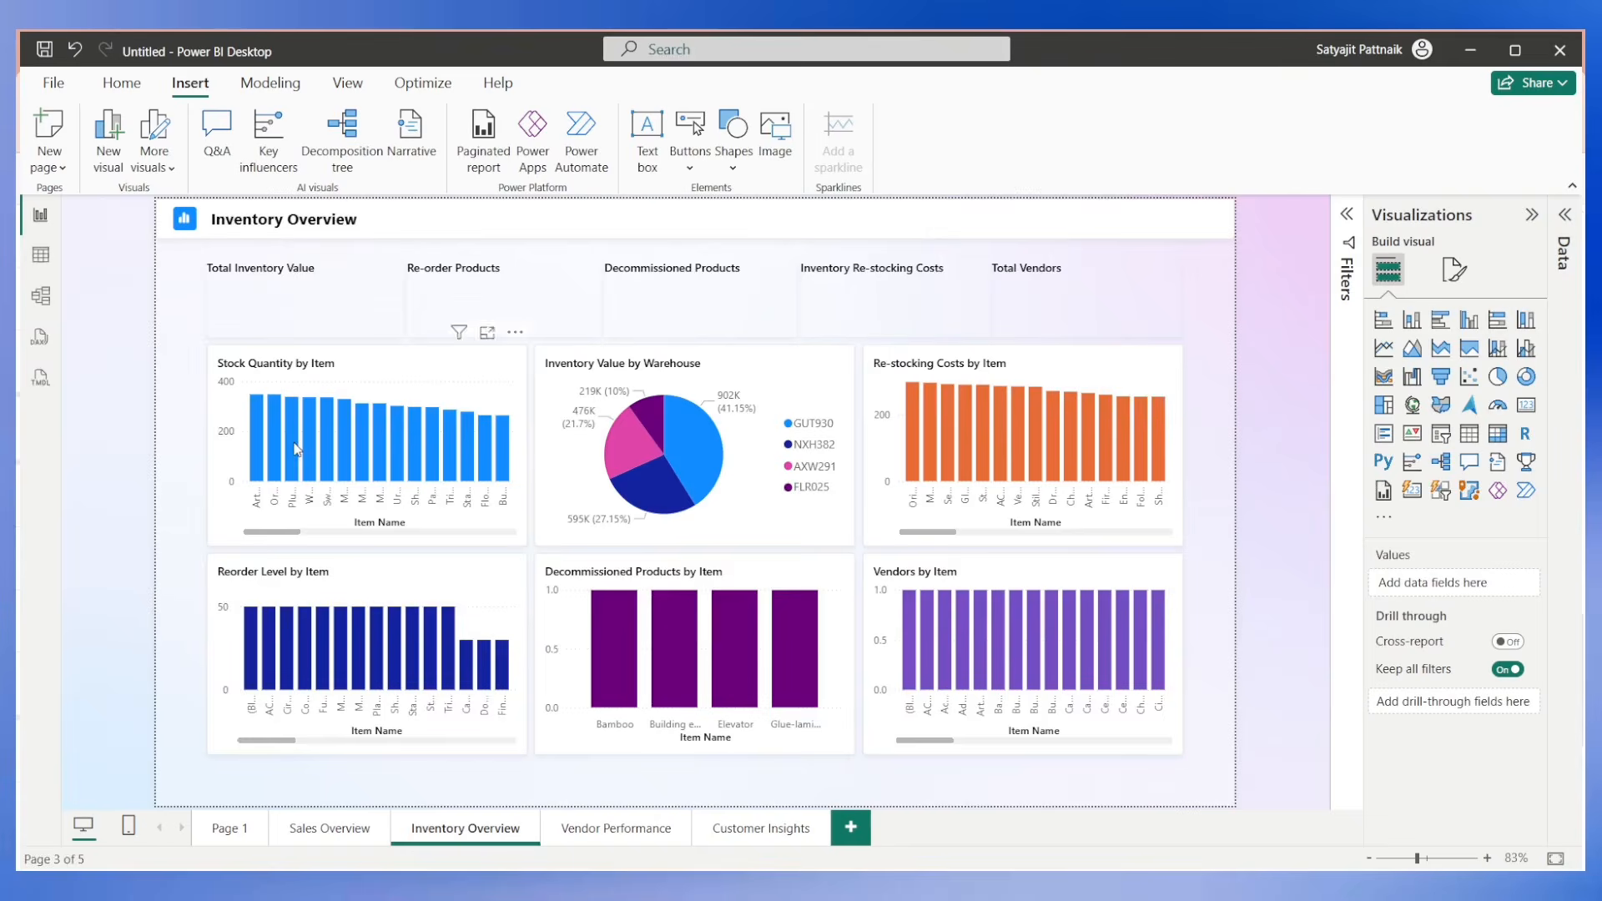
{"action": "left_click", "coordinate": [235, 835]}
{"action": "left_click", "coordinate": [266, 590], "text": "ctrl"}
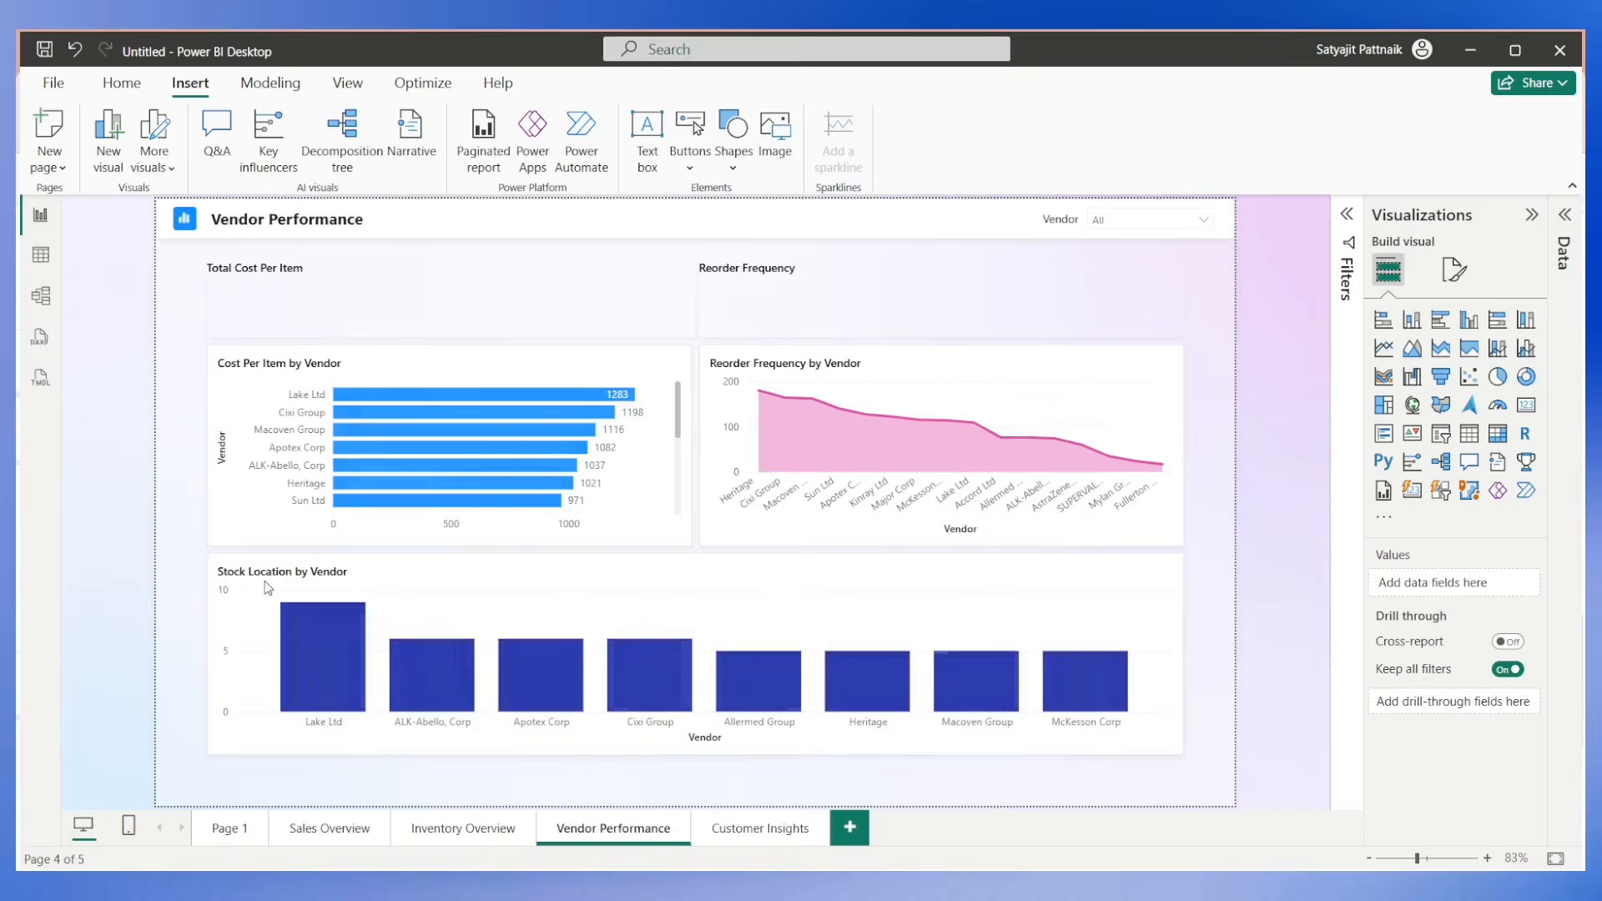
{"action": "left_click", "coordinate": [233, 829]}
{"action": "left_click", "coordinate": [320, 372]}
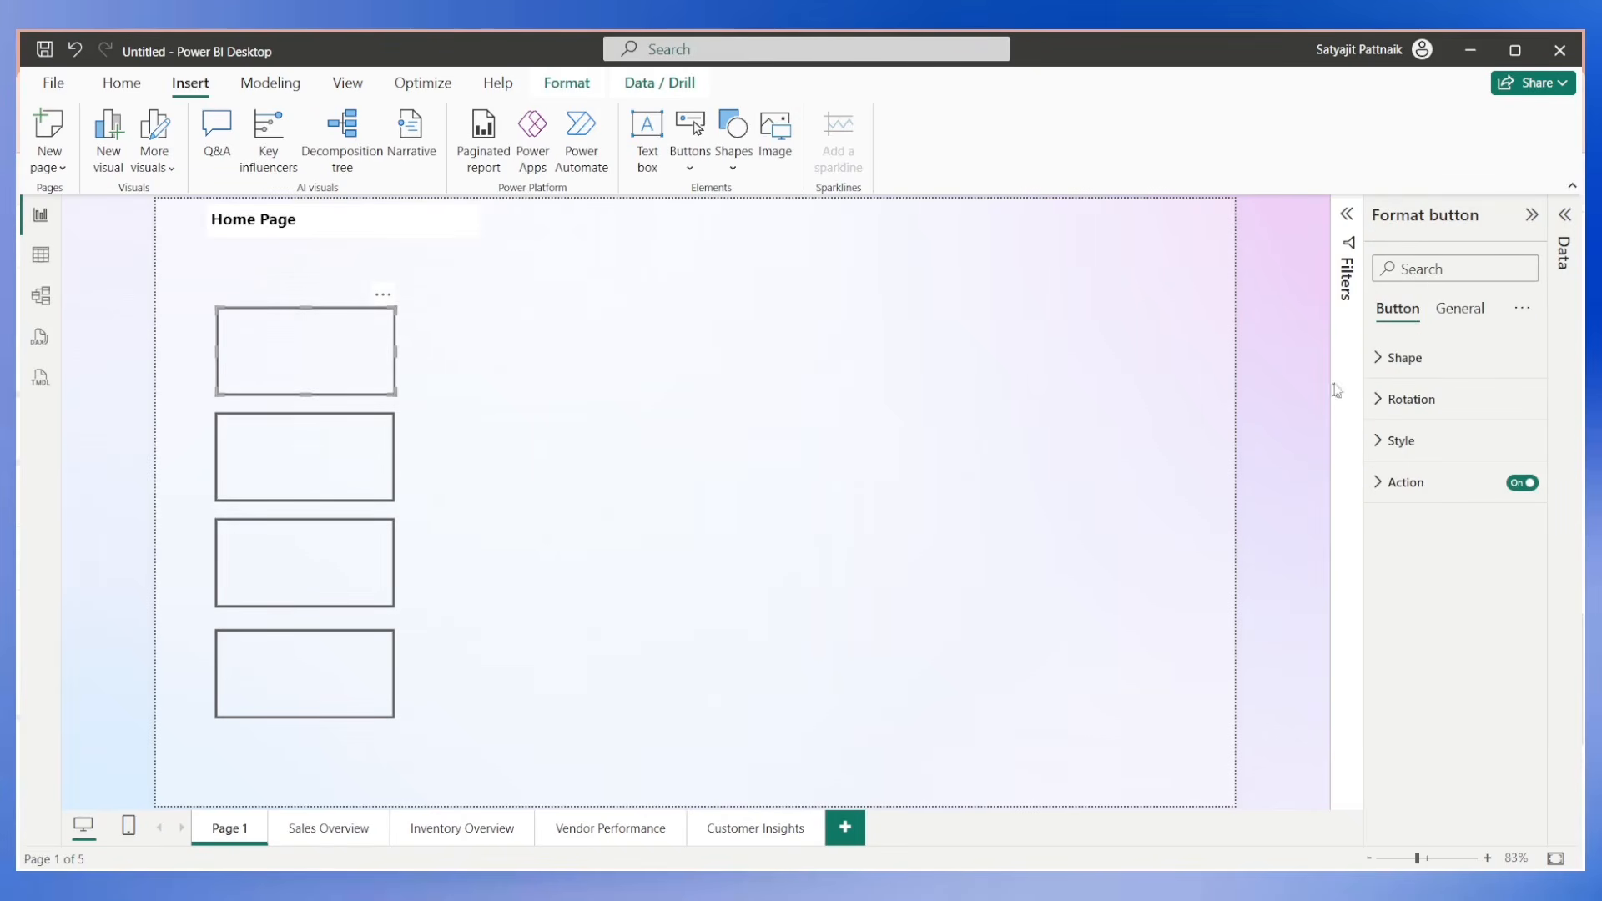
{"action": "left_click", "coordinate": [1448, 312]}
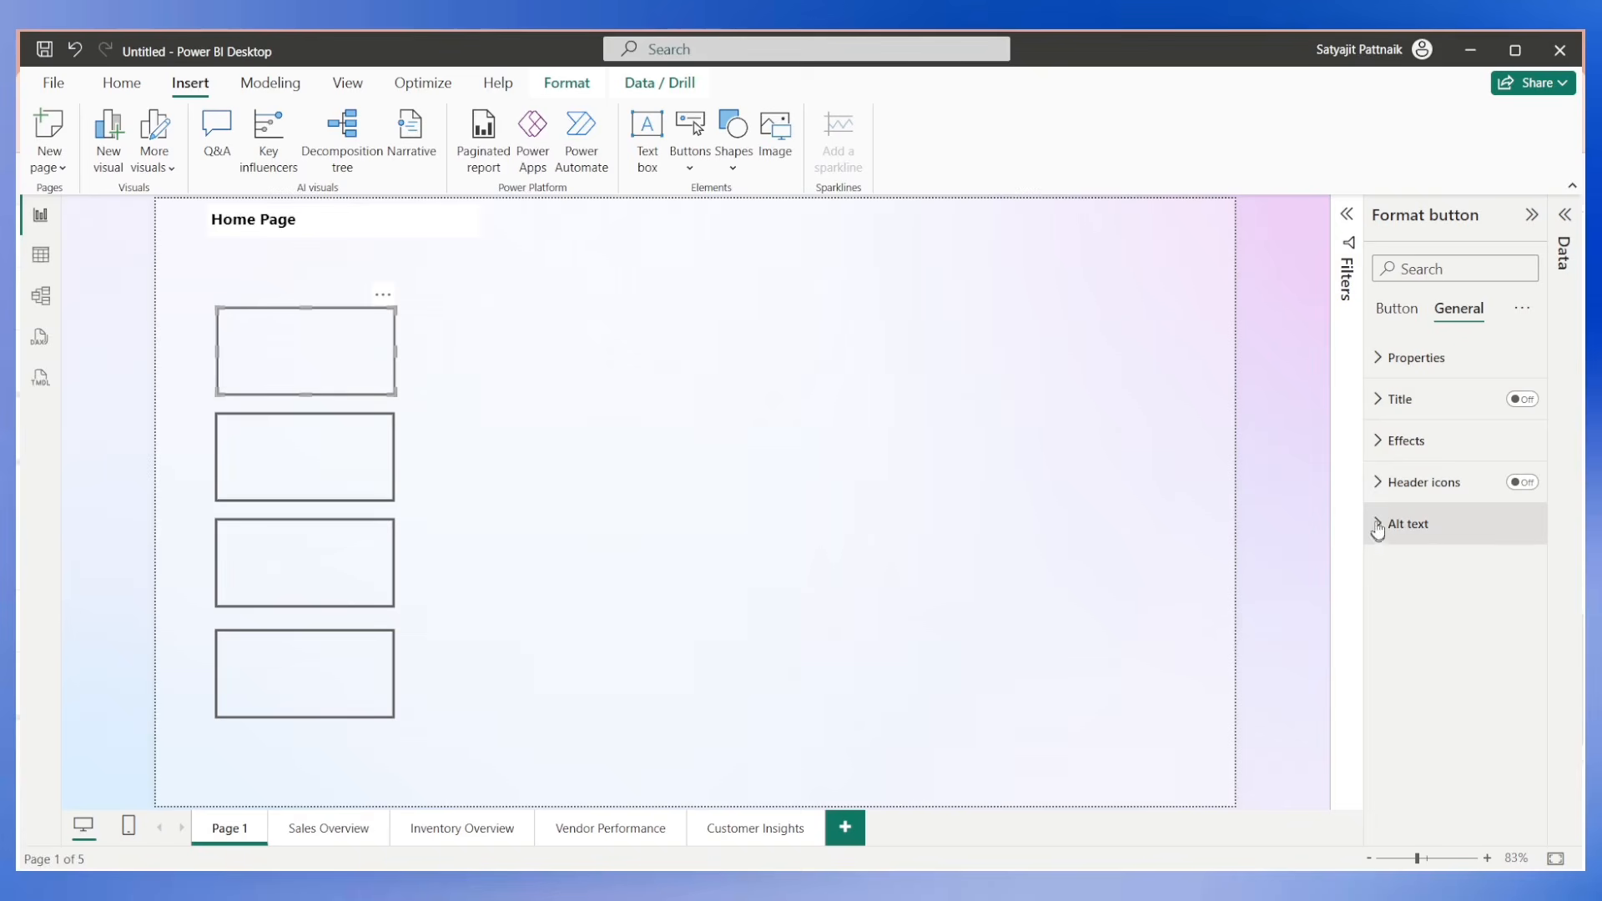
{"action": "left_click", "coordinate": [613, 290]}
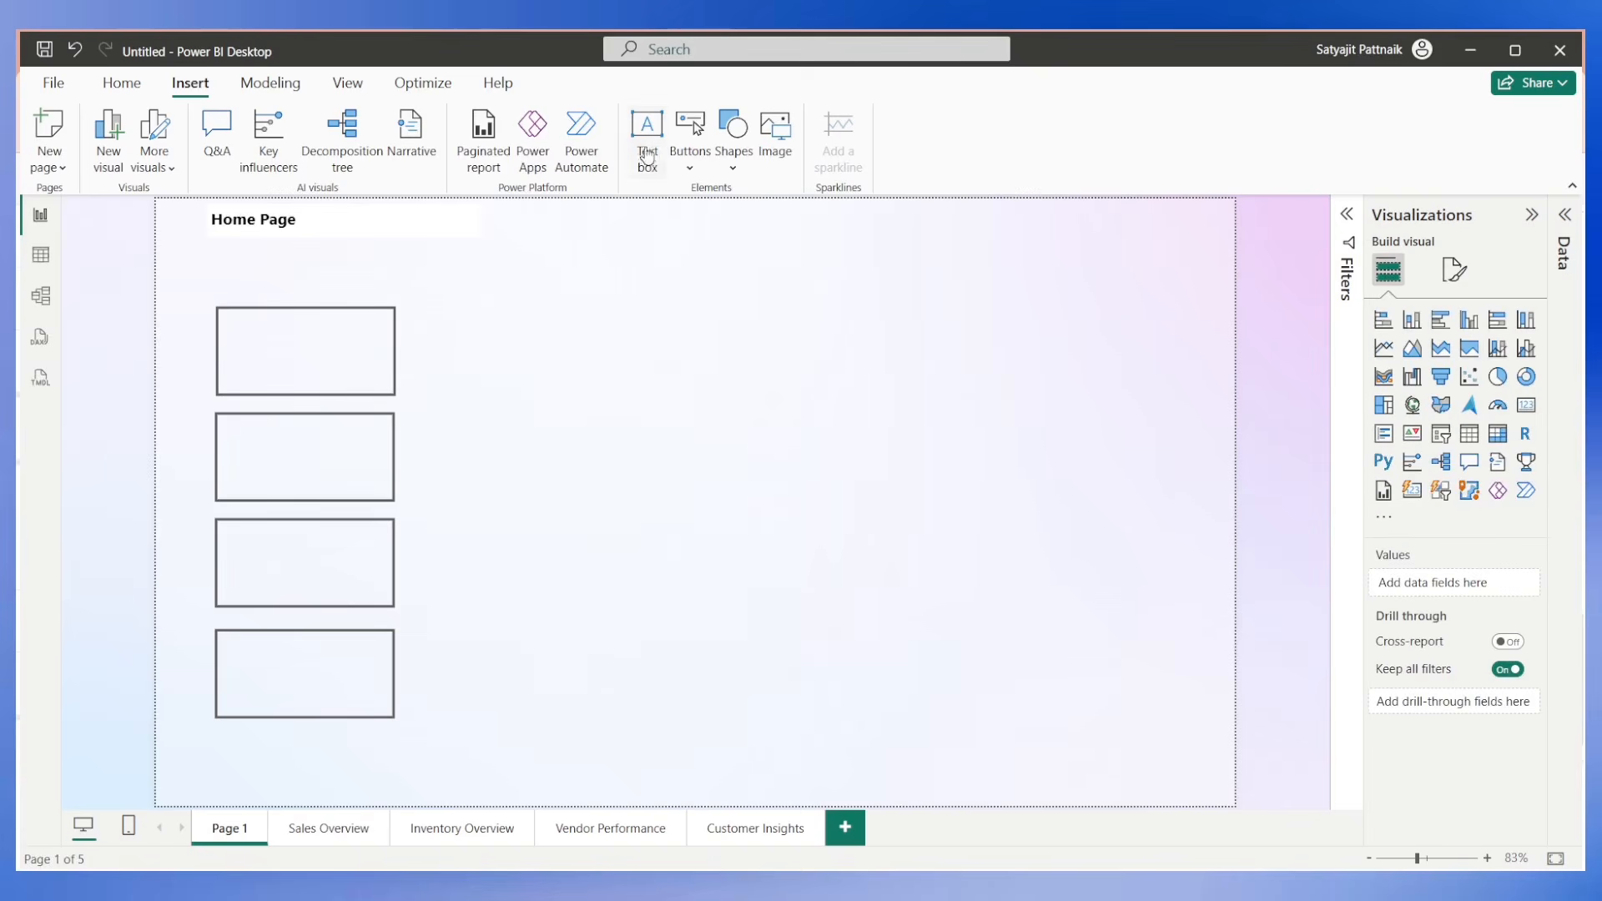
{"action": "left_click", "coordinate": [647, 133]}
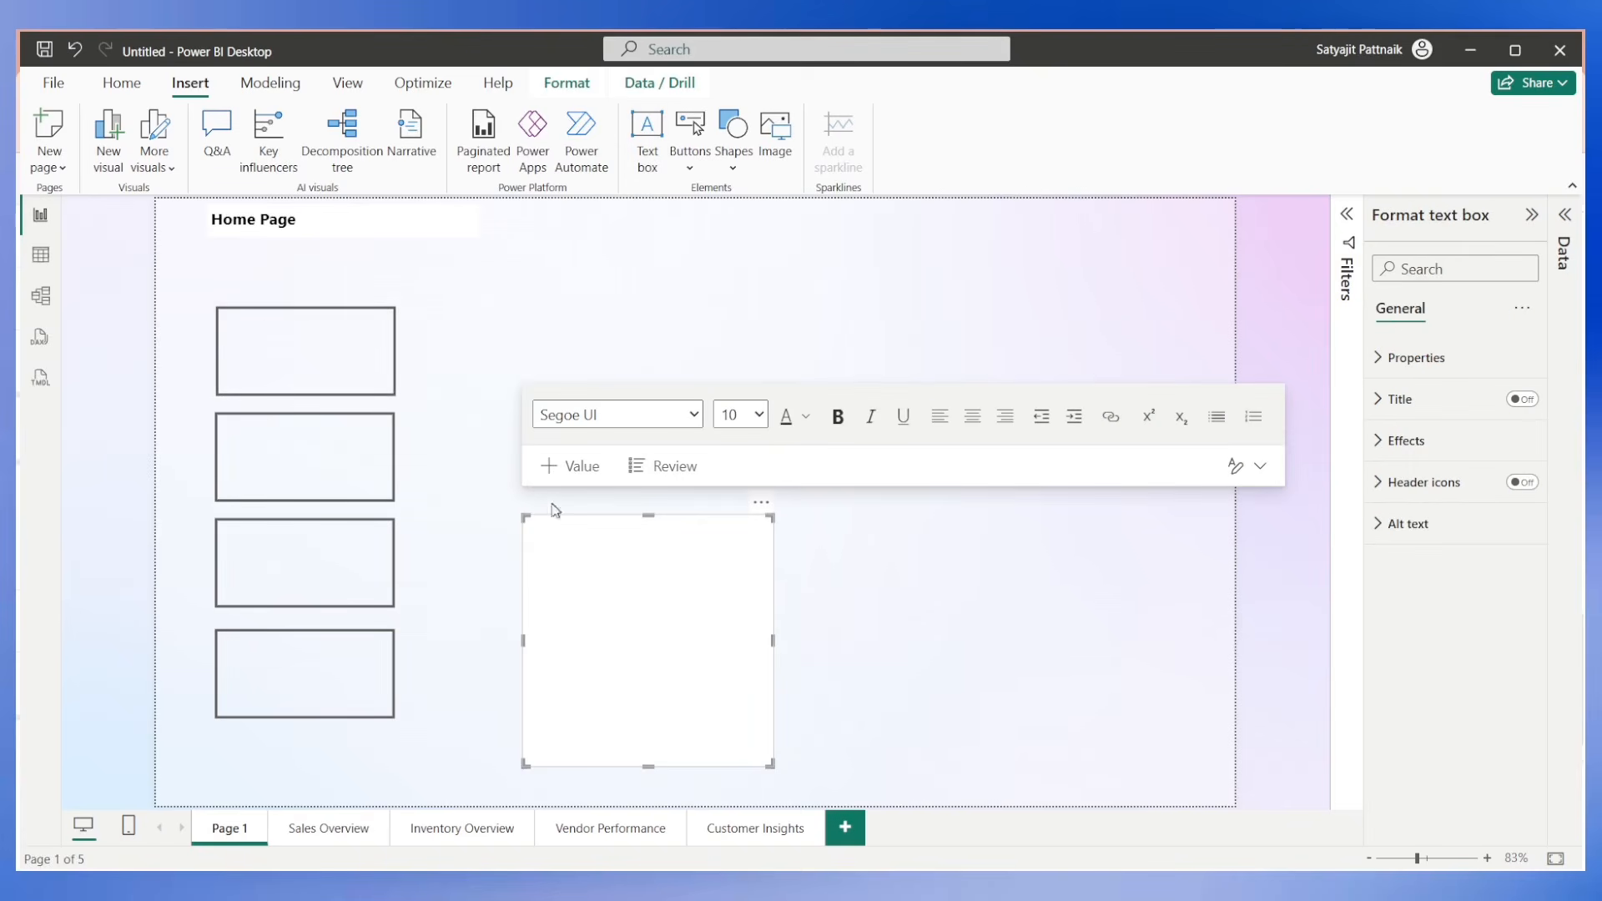
{"action": "left_click_drag", "start_coordinate": [523, 518], "coordinate": [423, 308]}
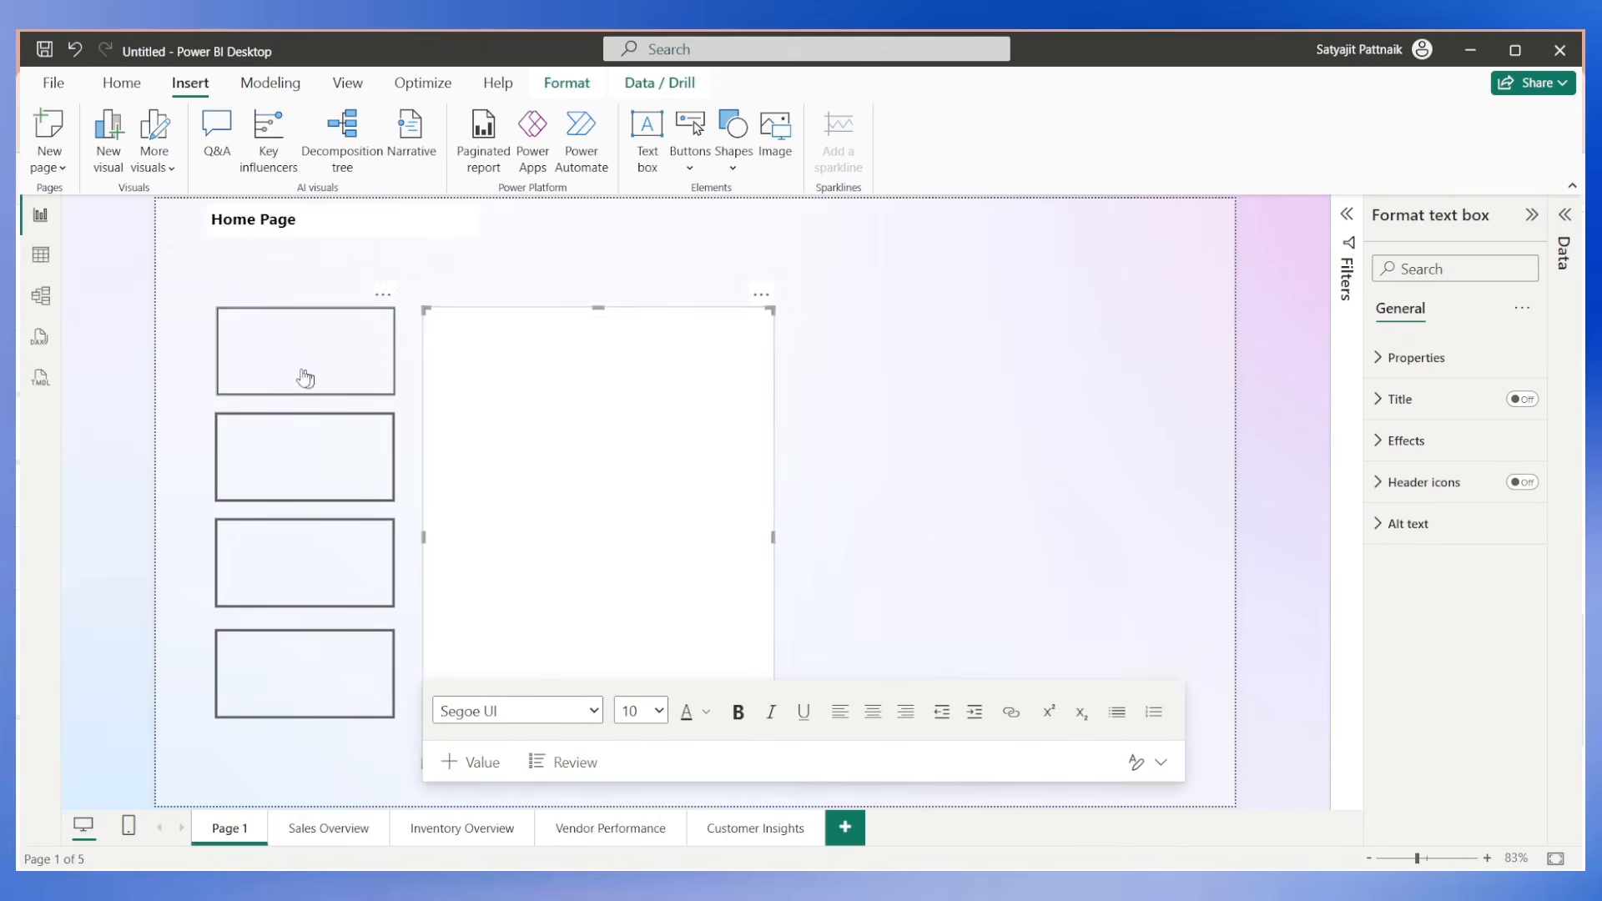
{"action": "left_click", "coordinate": [499, 357]}
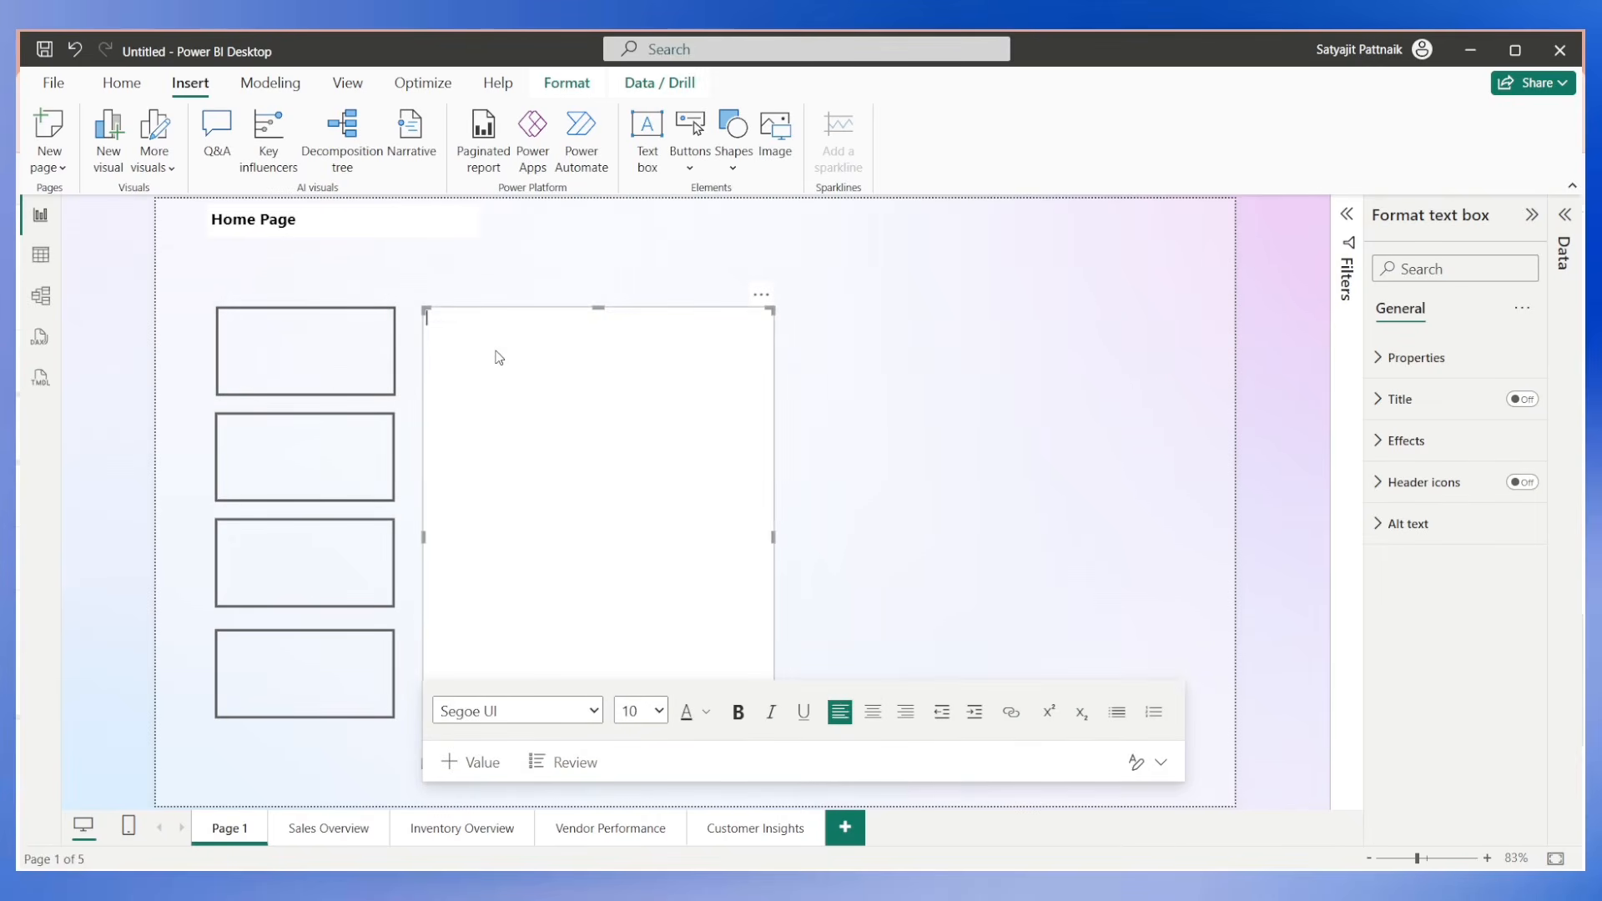
{"action": "left_click", "coordinate": [762, 296]}
{"action": "key", "text": "Delete"}
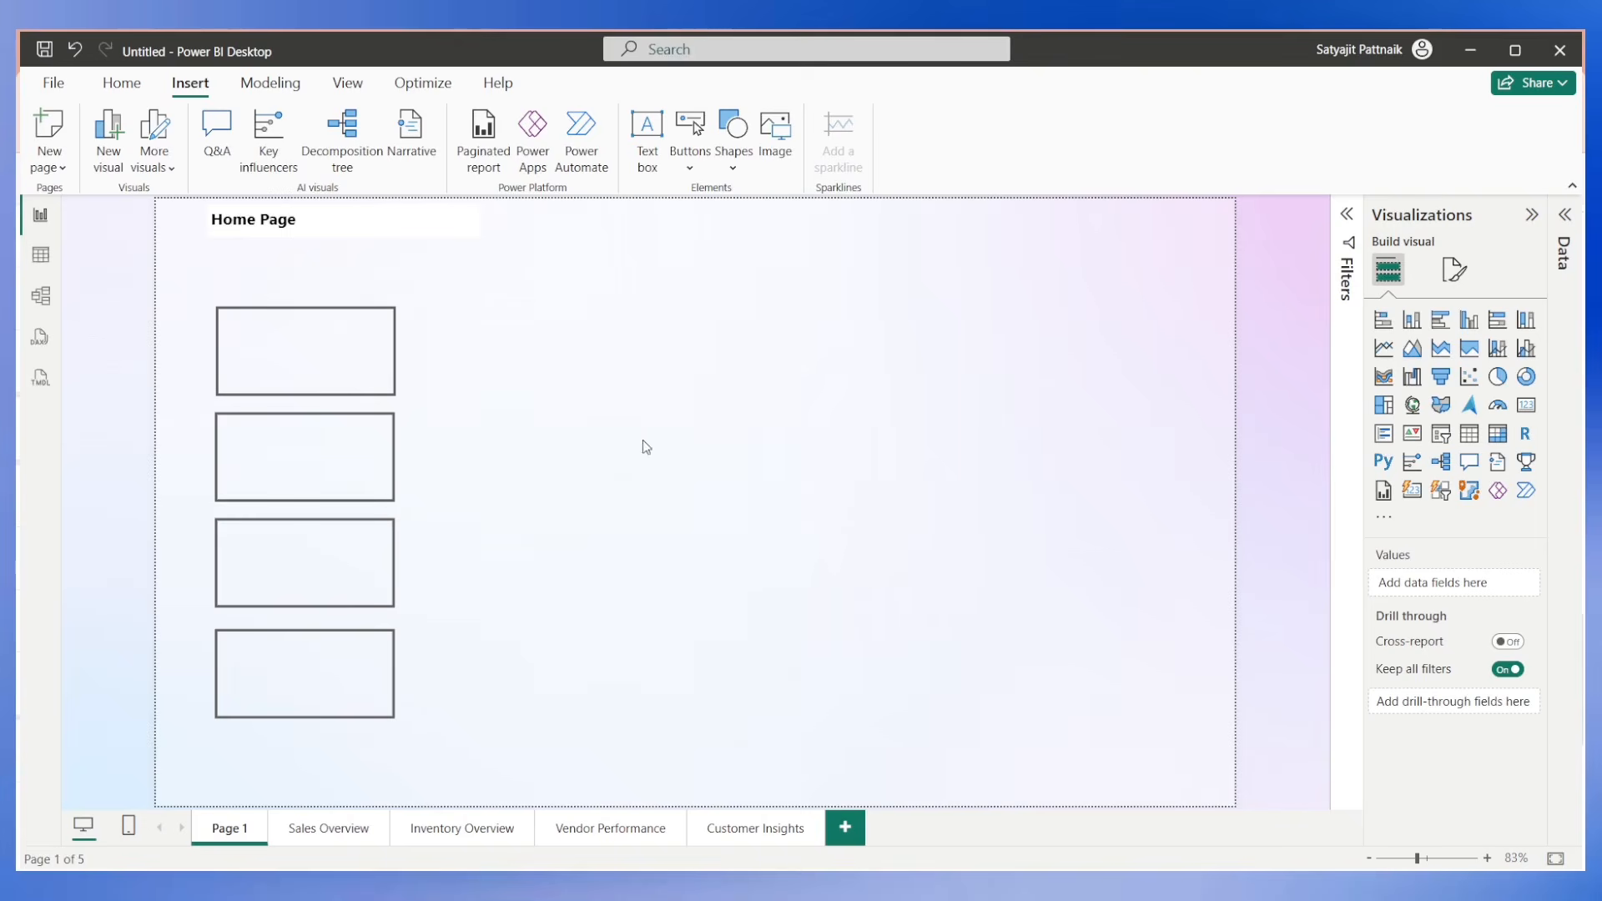
Rename Page 1 as "Home".
{"action": "left_click", "coordinate": [336, 836]}
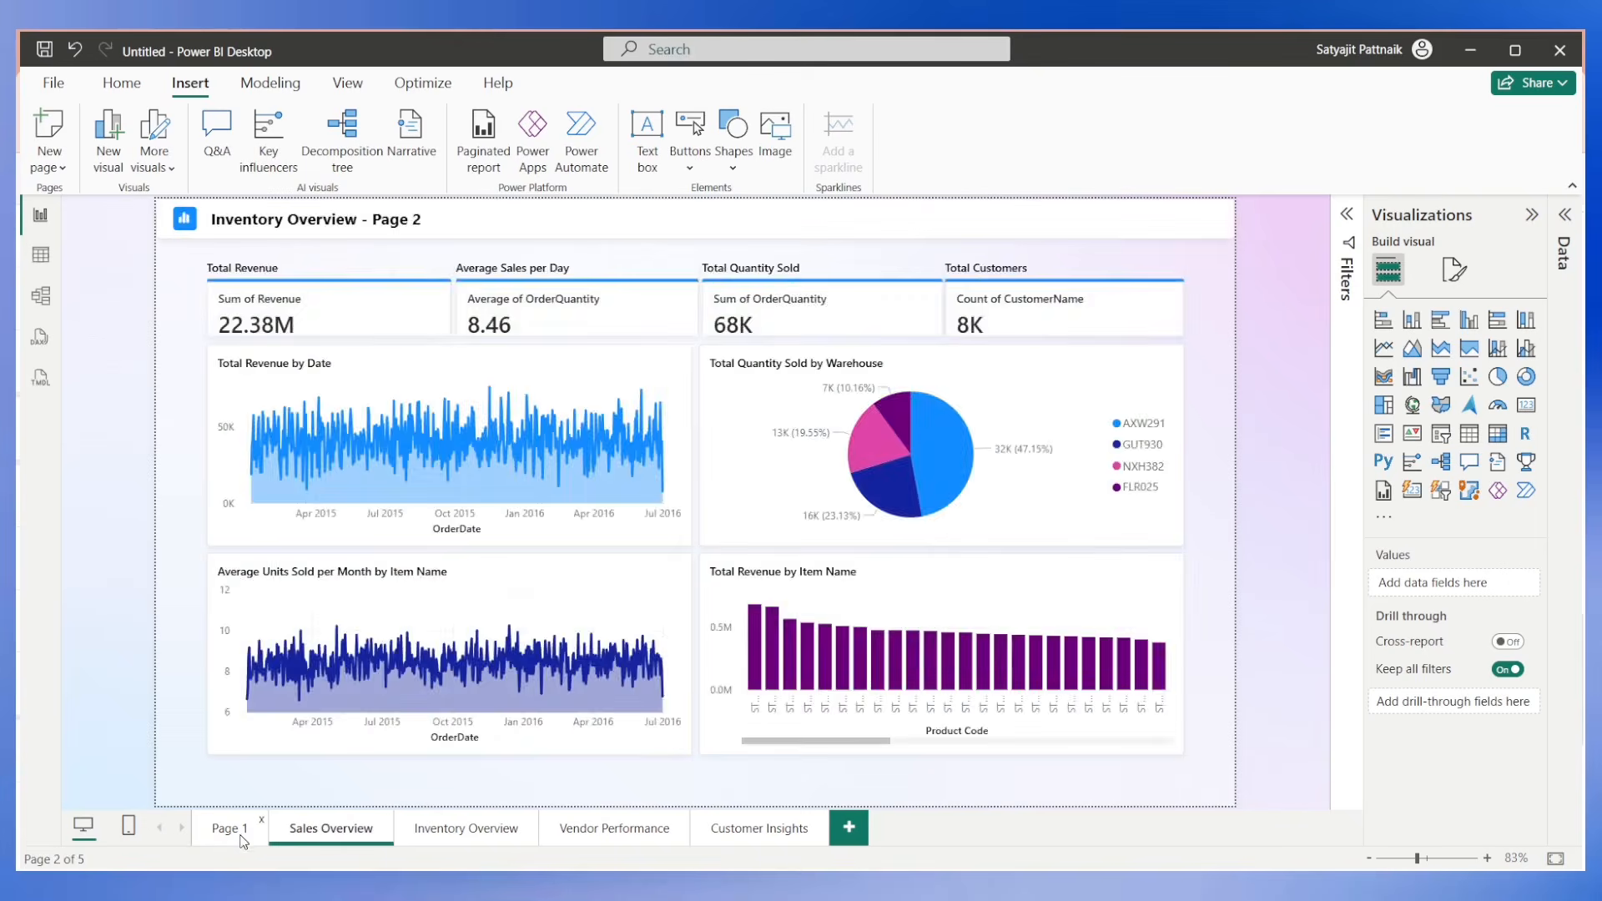
{"action": "left_click", "coordinate": [231, 828]}
{"action": "double_click", "coordinate": [232, 828]}
{"action": "type", "text": "Home"}
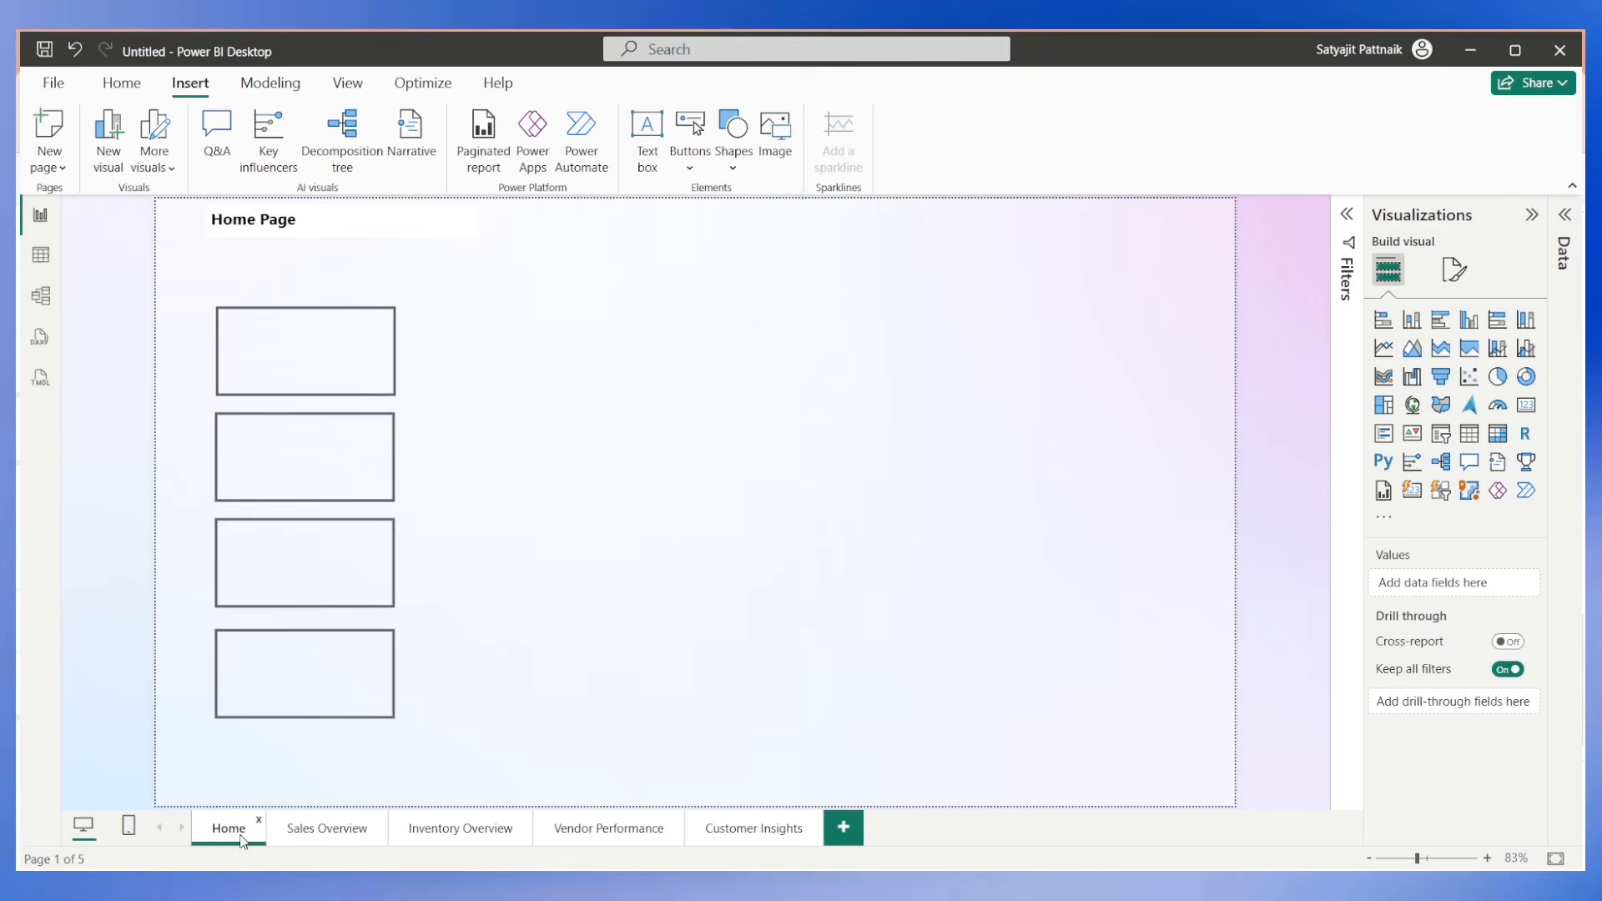
{"action": "key", "text": "Return"}
Look through the Sales Overview, Inventory Overview, Vendor Performance and Customer Insights pages.
{"action": "left_click", "coordinate": [296, 835]}
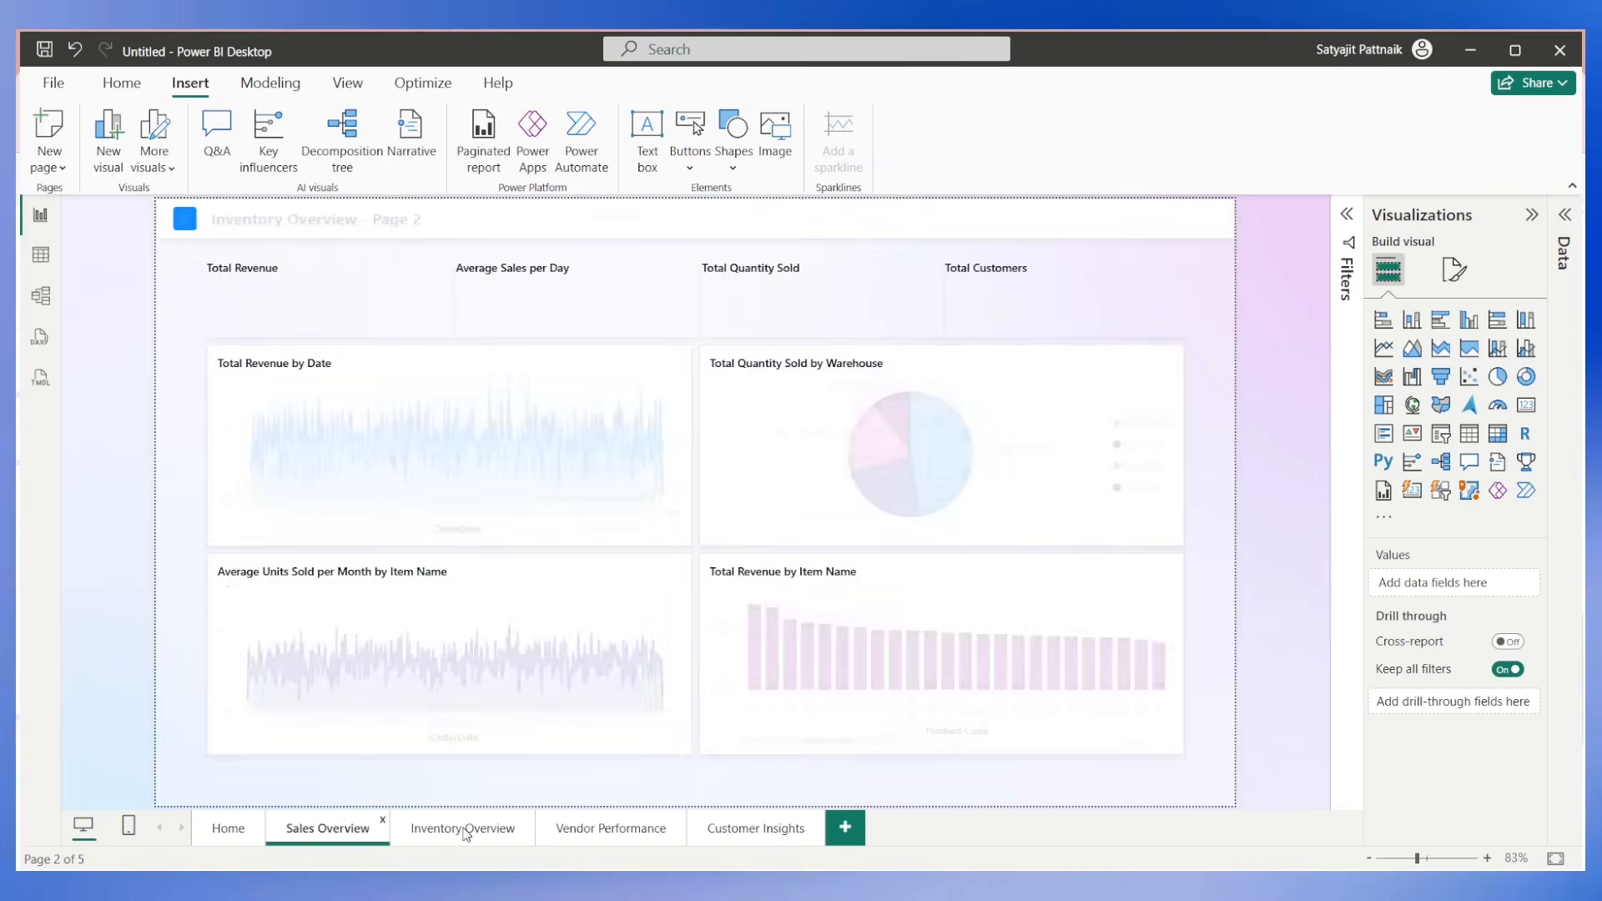
{"action": "left_click", "coordinate": [465, 829]}
{"action": "left_click", "coordinate": [615, 830]}
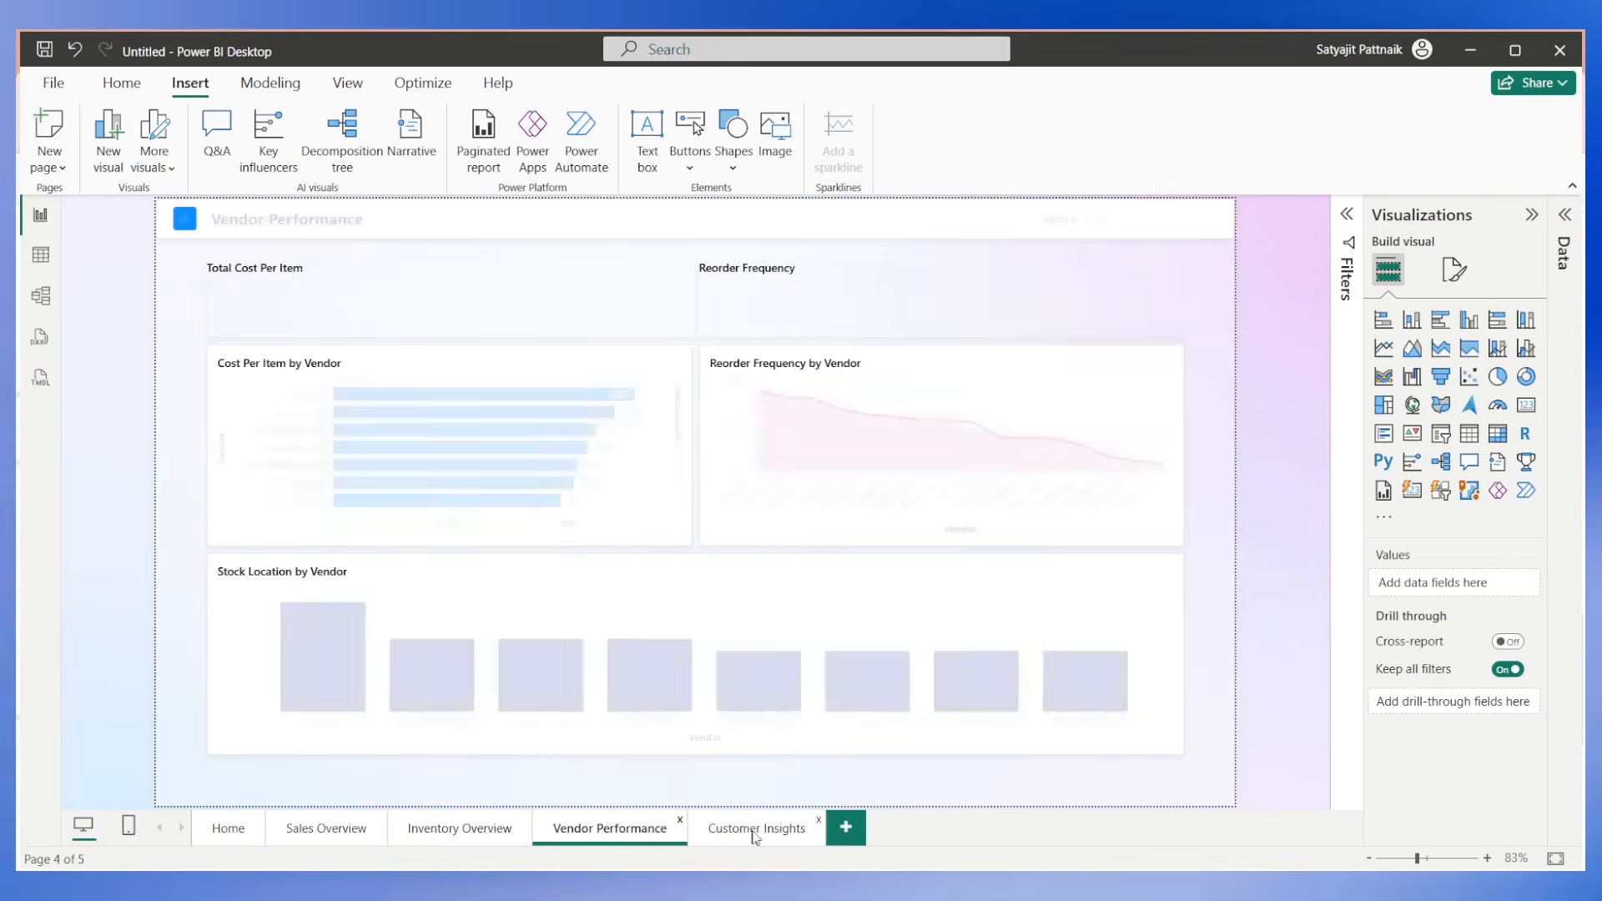
{"action": "left_click", "coordinate": [754, 829]}
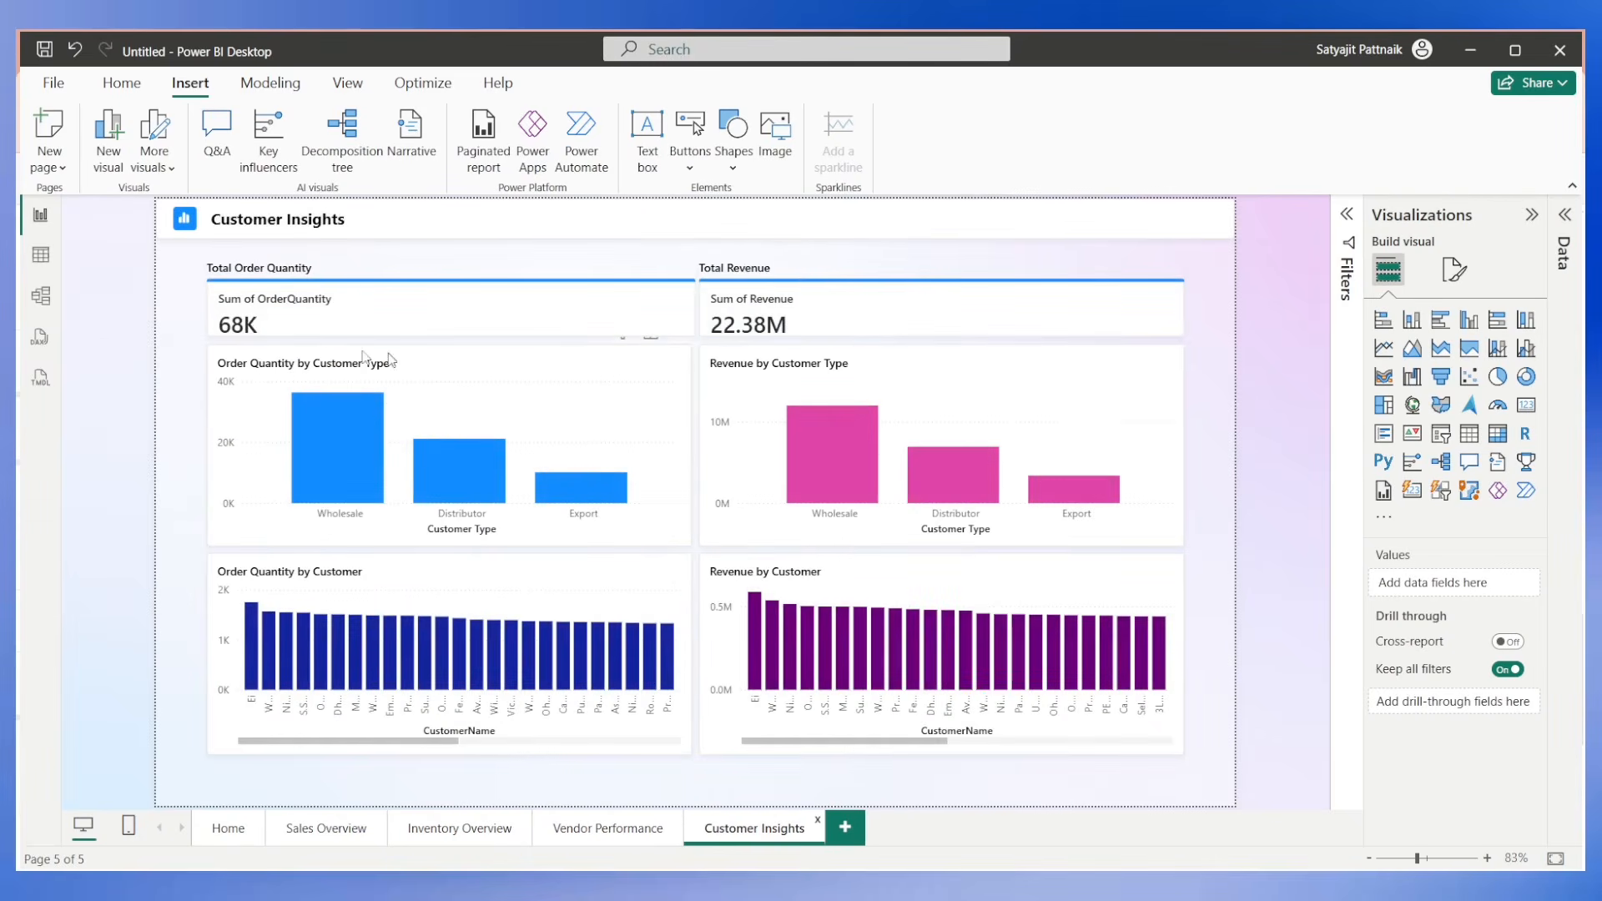
Save the report to the Desktop folder as "Inventory Management Dashboard".
{"action": "key", "text": "ctrl+s"}
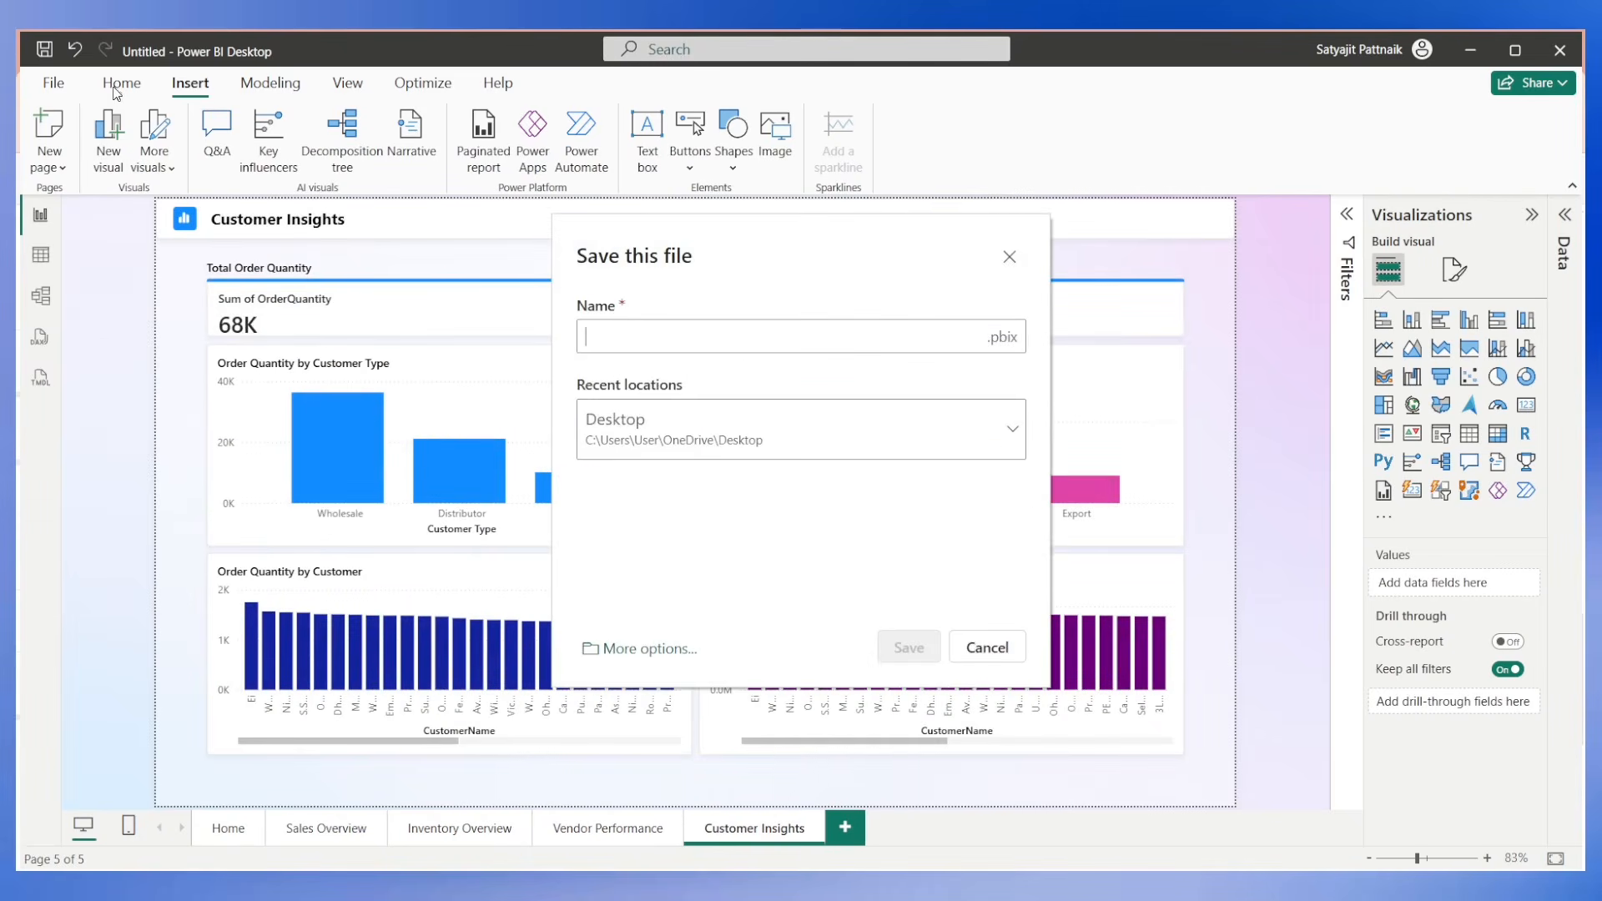
{"action": "left_click", "coordinate": [606, 328]}
{"action": "type", "text": "I"}
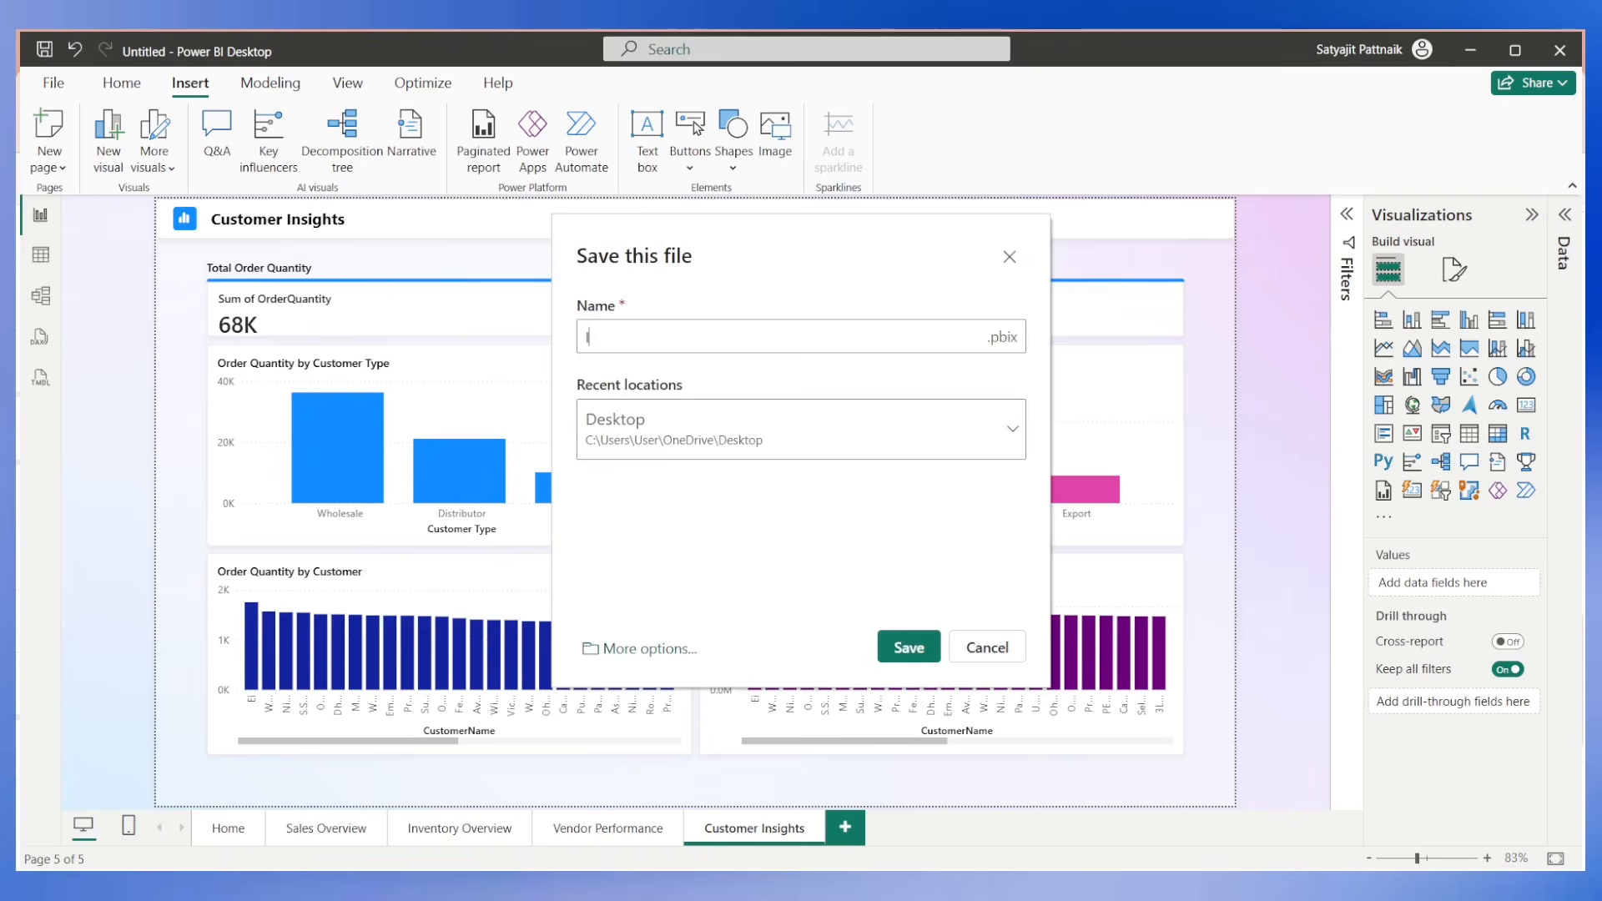
{"action": "type", "text": "nventory Management Dashboard"}
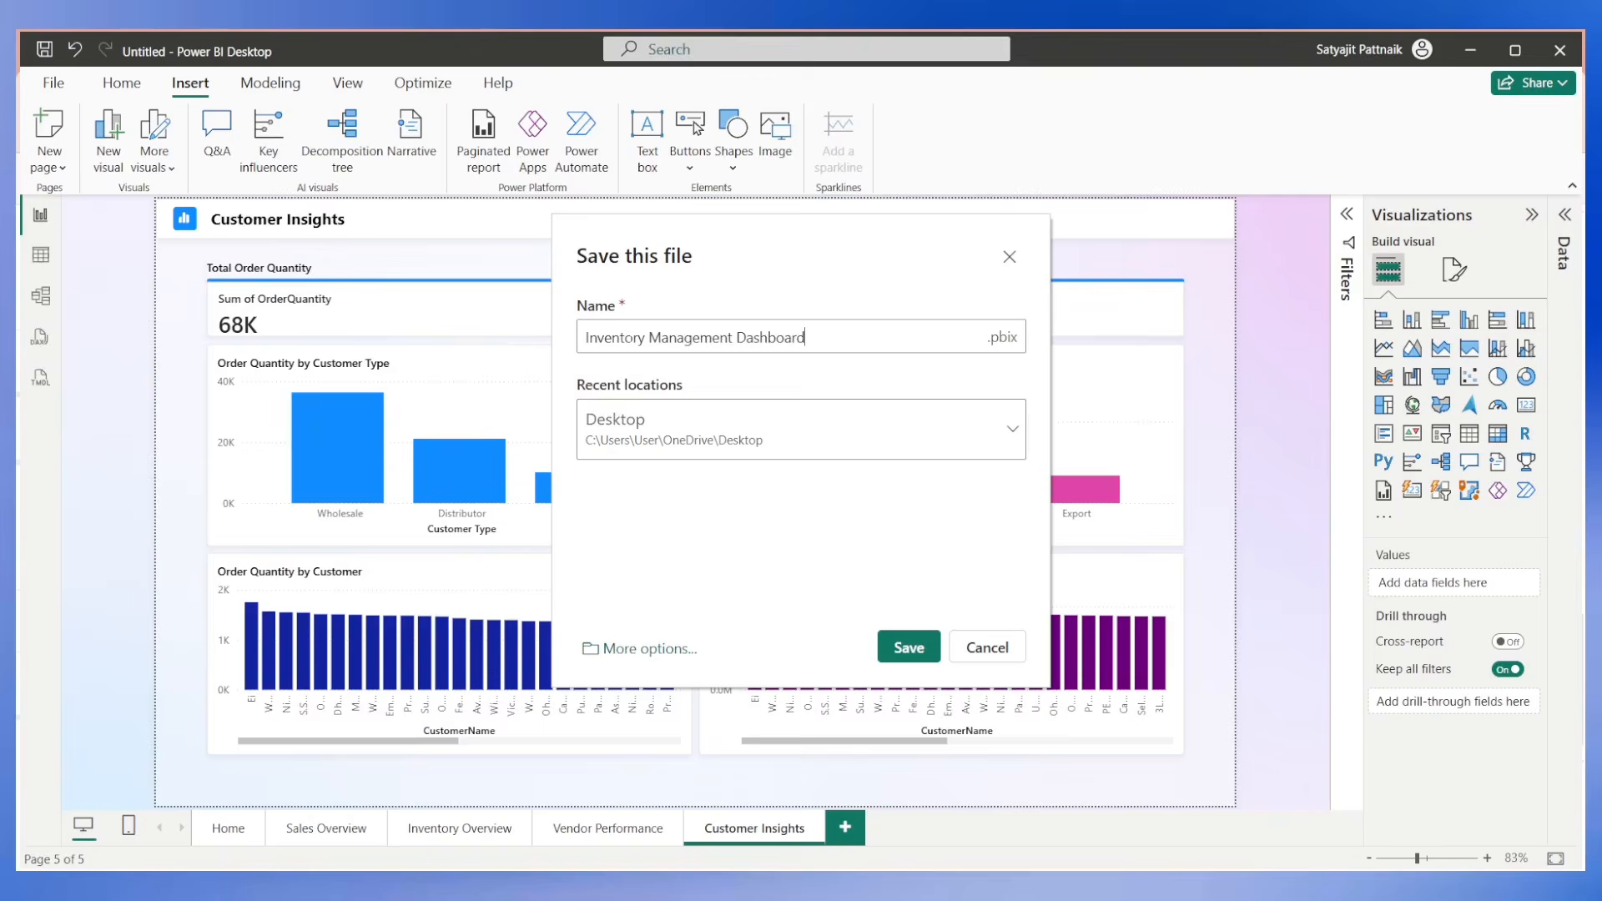
{"action": "key", "text": "Return"}
Publish the report to the Fabric-testnew workspace.
{"action": "left_click", "coordinate": [122, 82]}
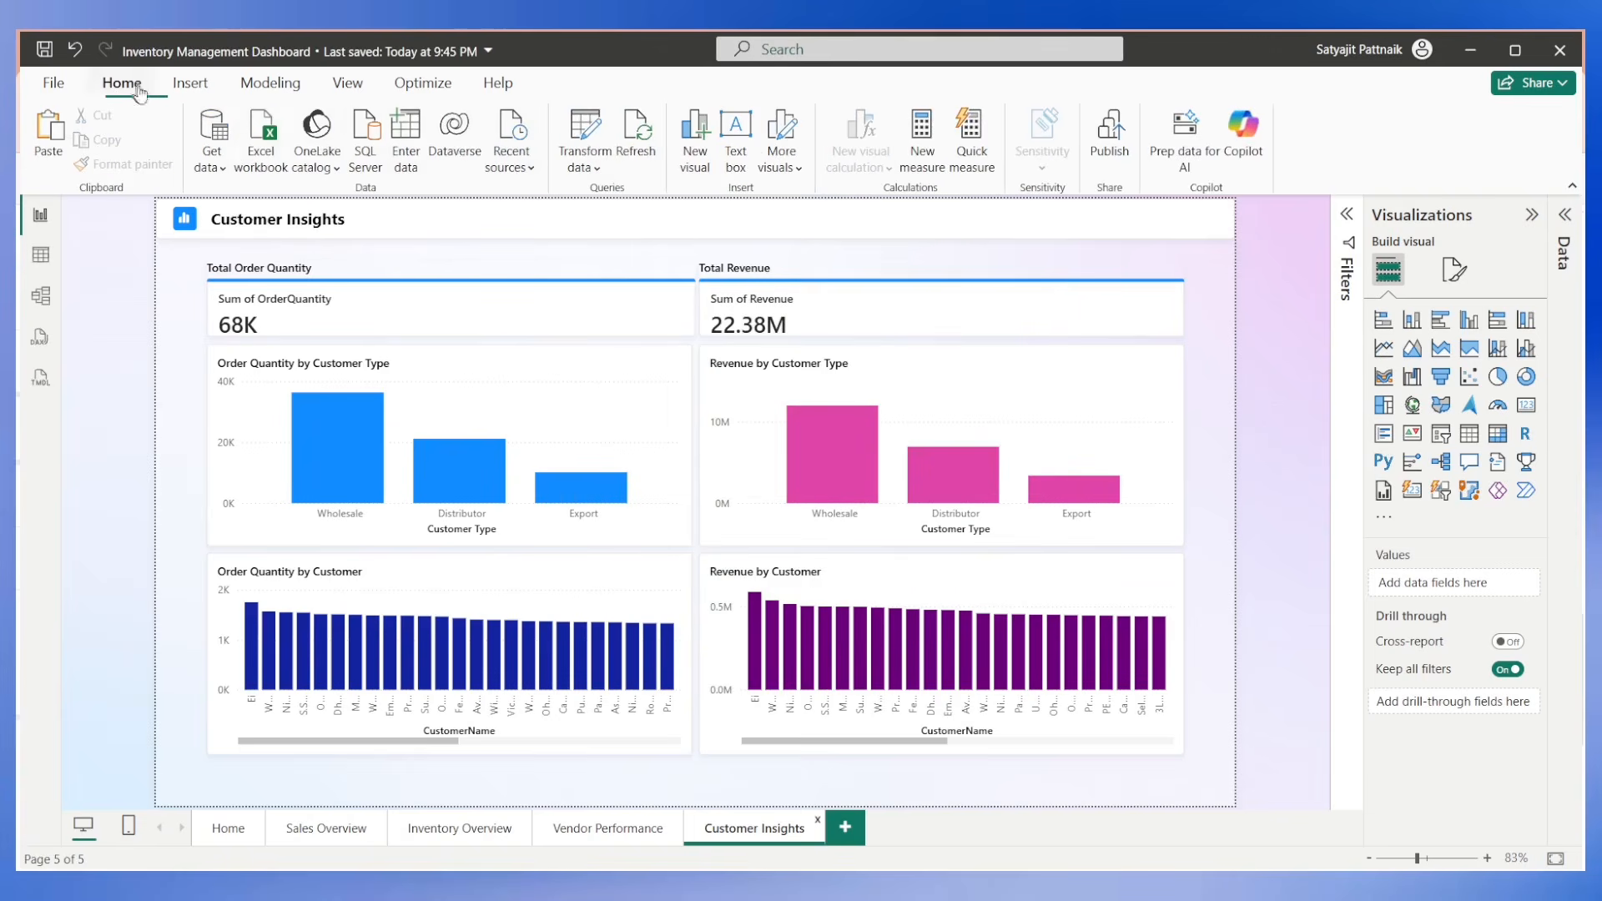
{"action": "left_click", "coordinate": [1103, 154]}
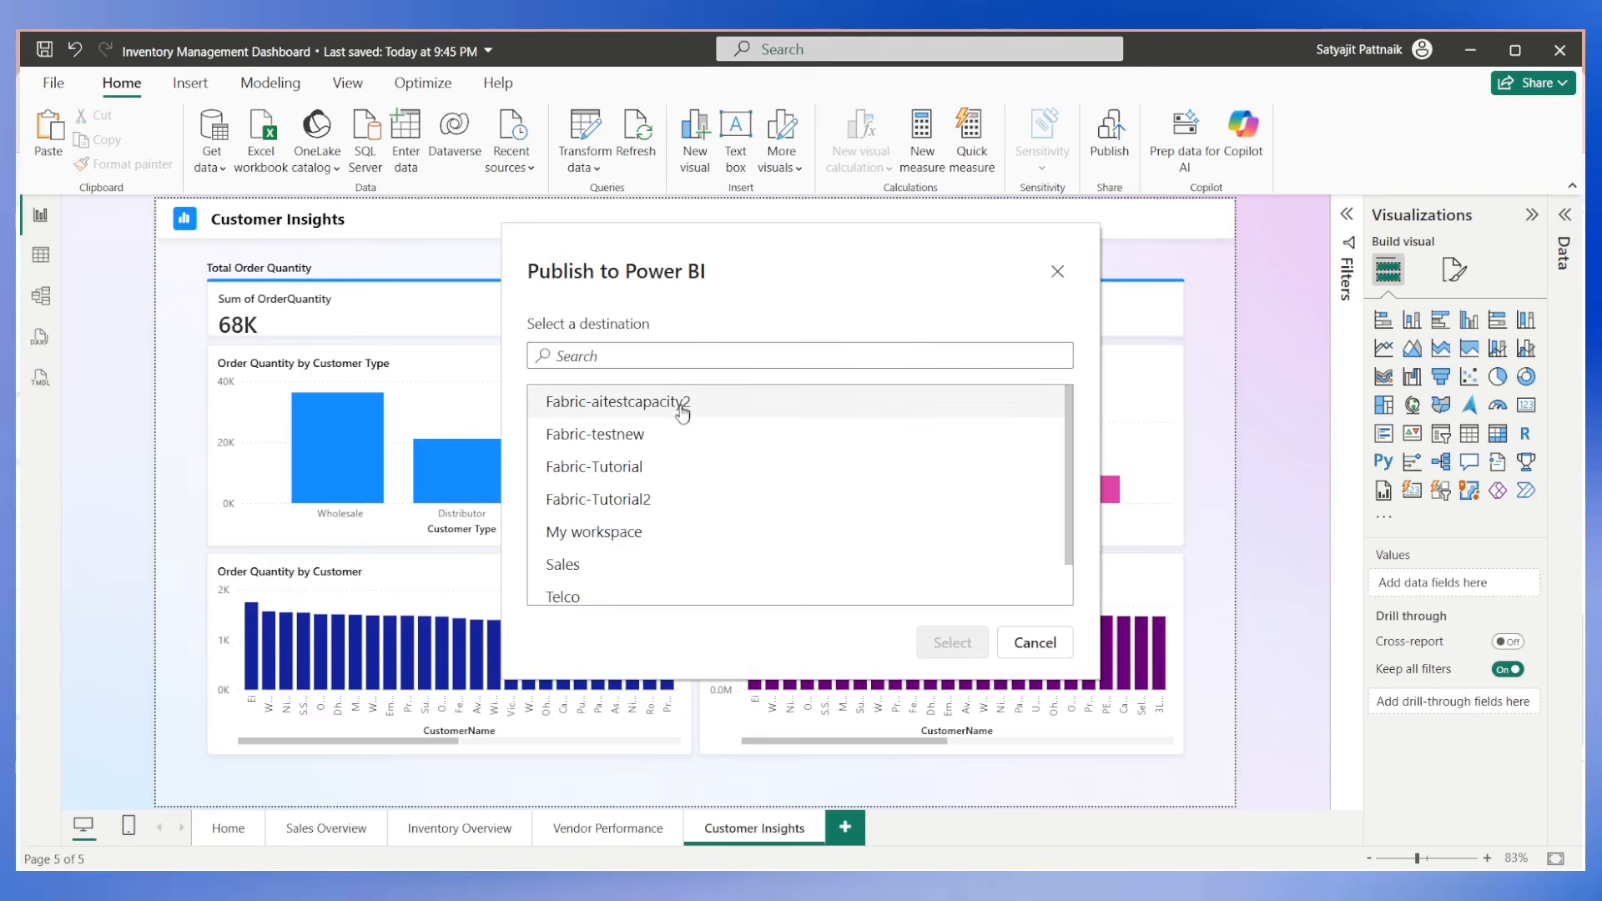
{"action": "left_click", "coordinate": [628, 437]}
{"action": "left_click", "coordinate": [952, 642]}
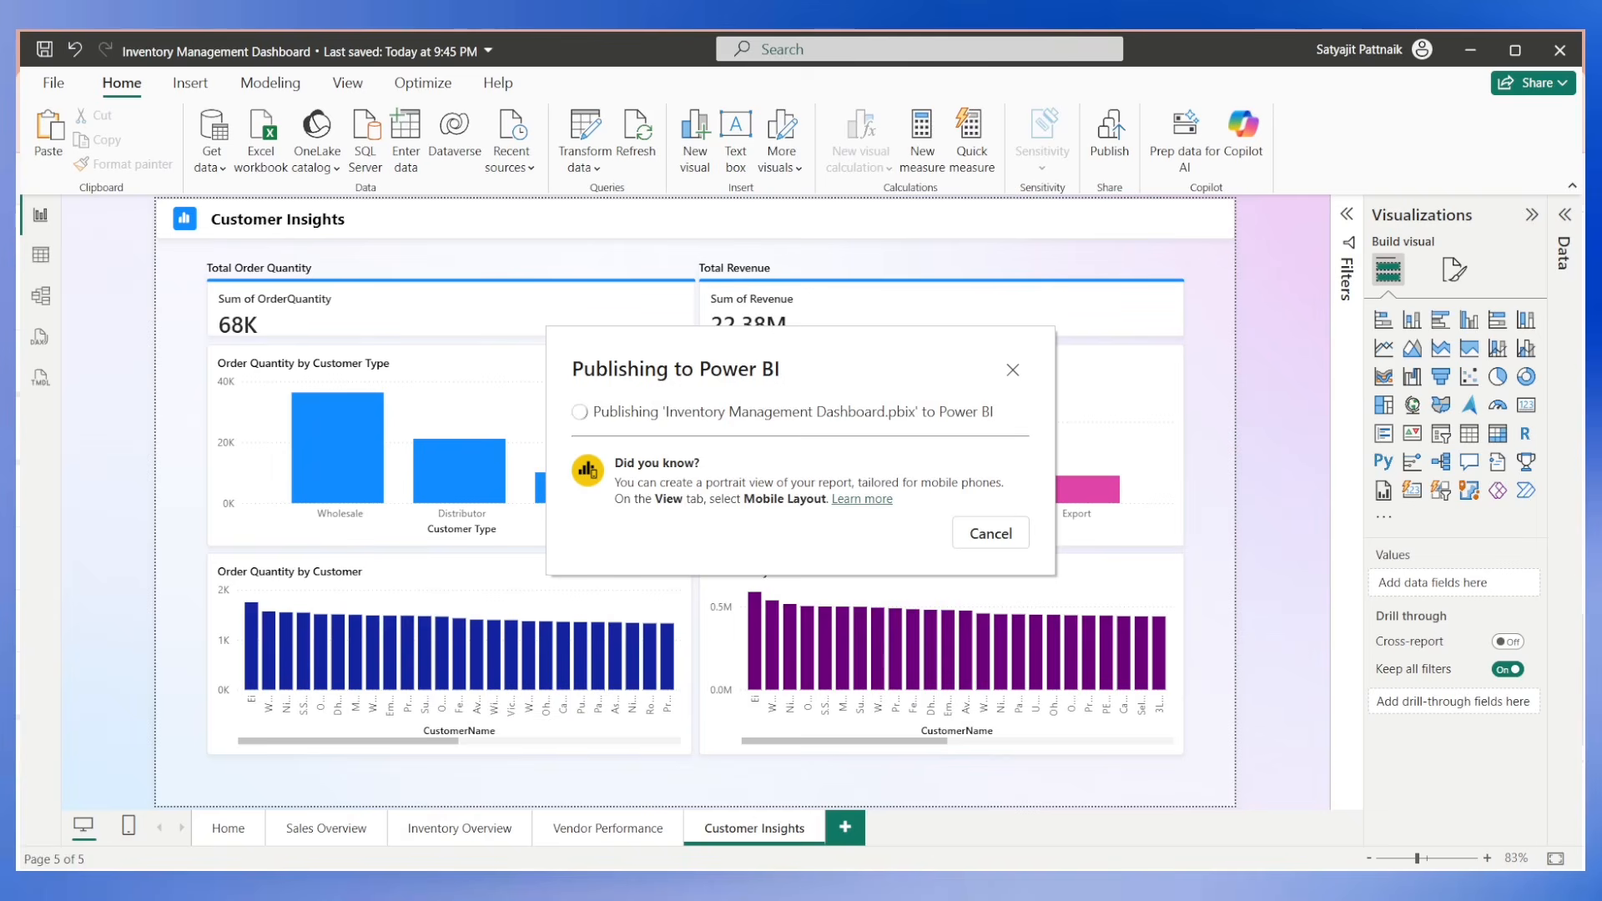
Switch to the Fabric-testnew workspace in the browser, reload it, and view the published Inventory Management Dashboard report's Sales Overview and Home pages.
{"action": "mouse_move", "coordinate": [541, 886]}
{"action": "left_click", "coordinate": [541, 801]}
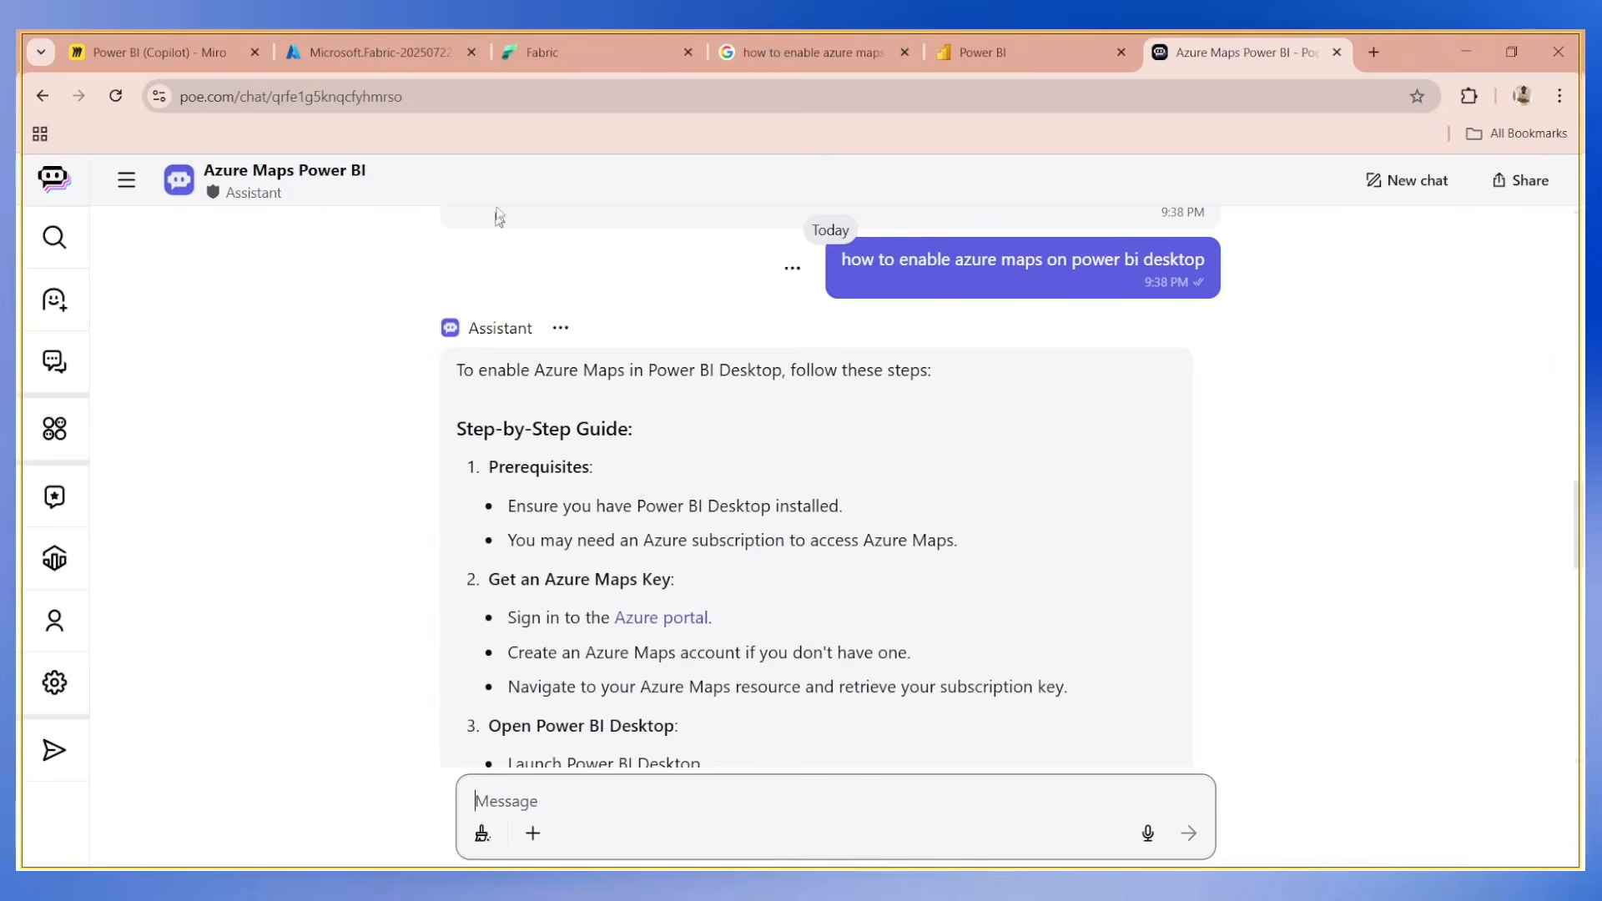
{"action": "left_click", "coordinate": [584, 52]}
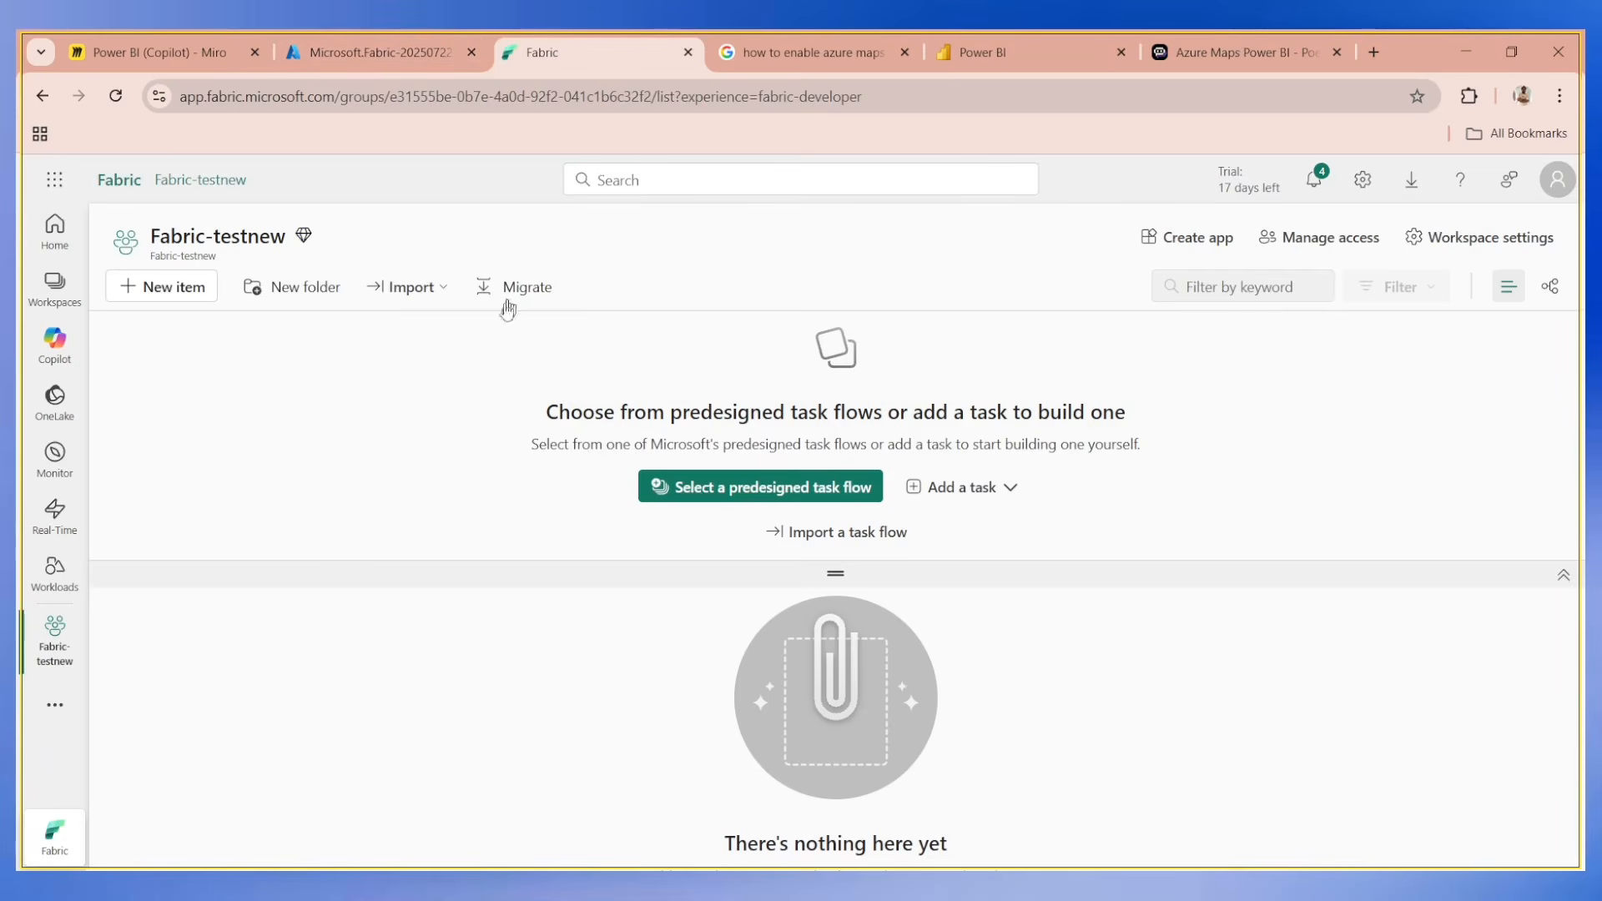
{"action": "left_click", "coordinate": [122, 104]}
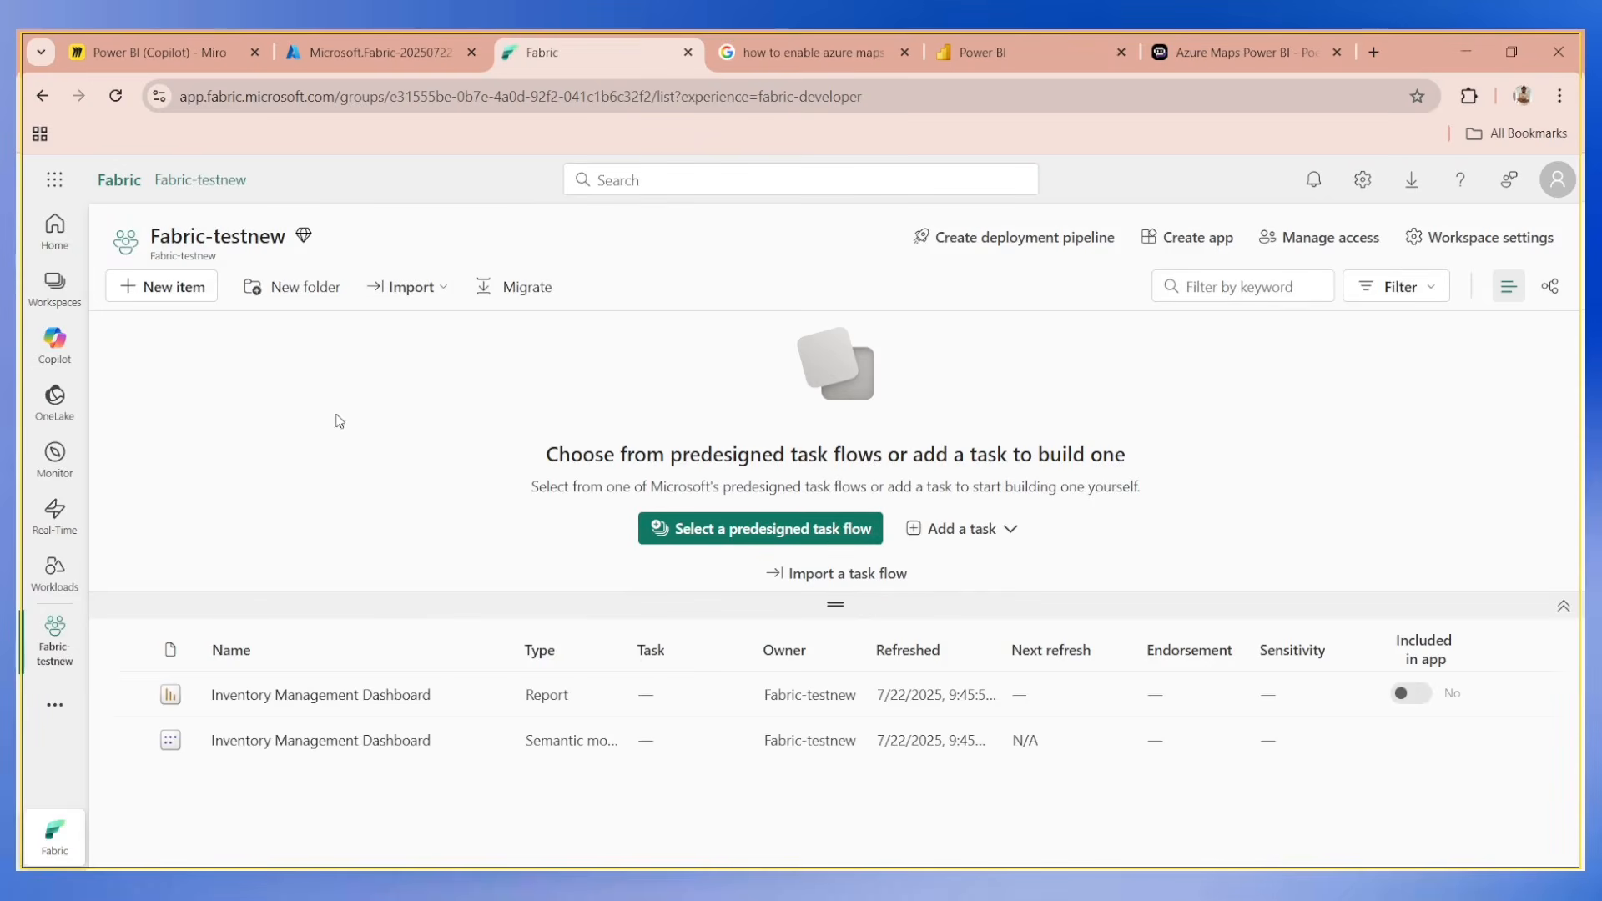
{"action": "left_click", "coordinate": [340, 692]}
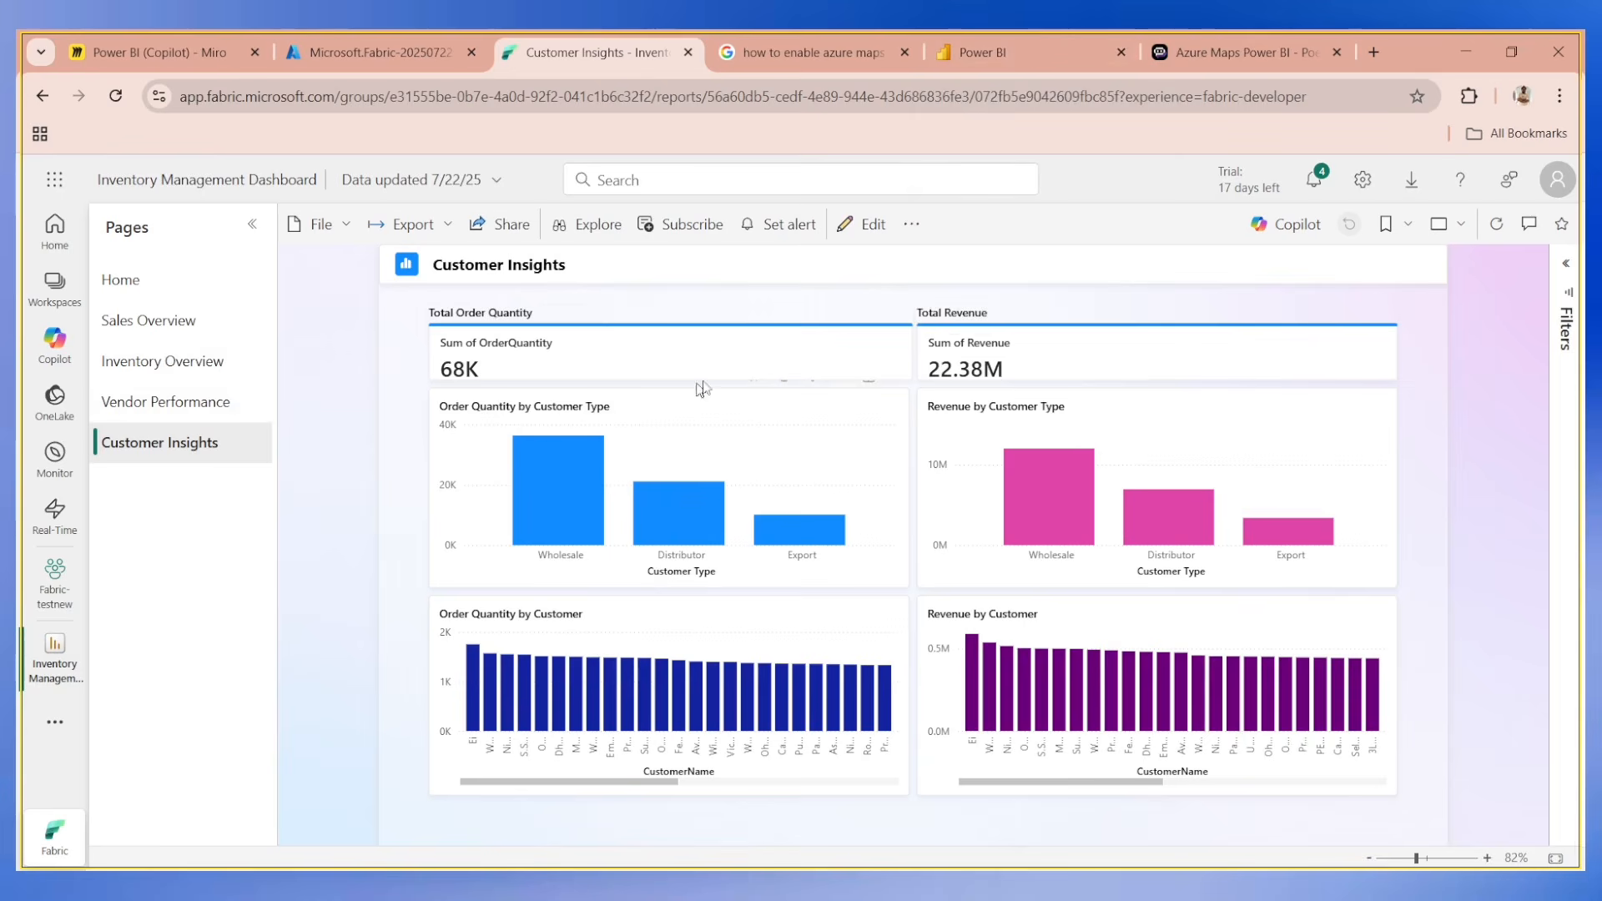
{"action": "left_click", "coordinate": [167, 319]}
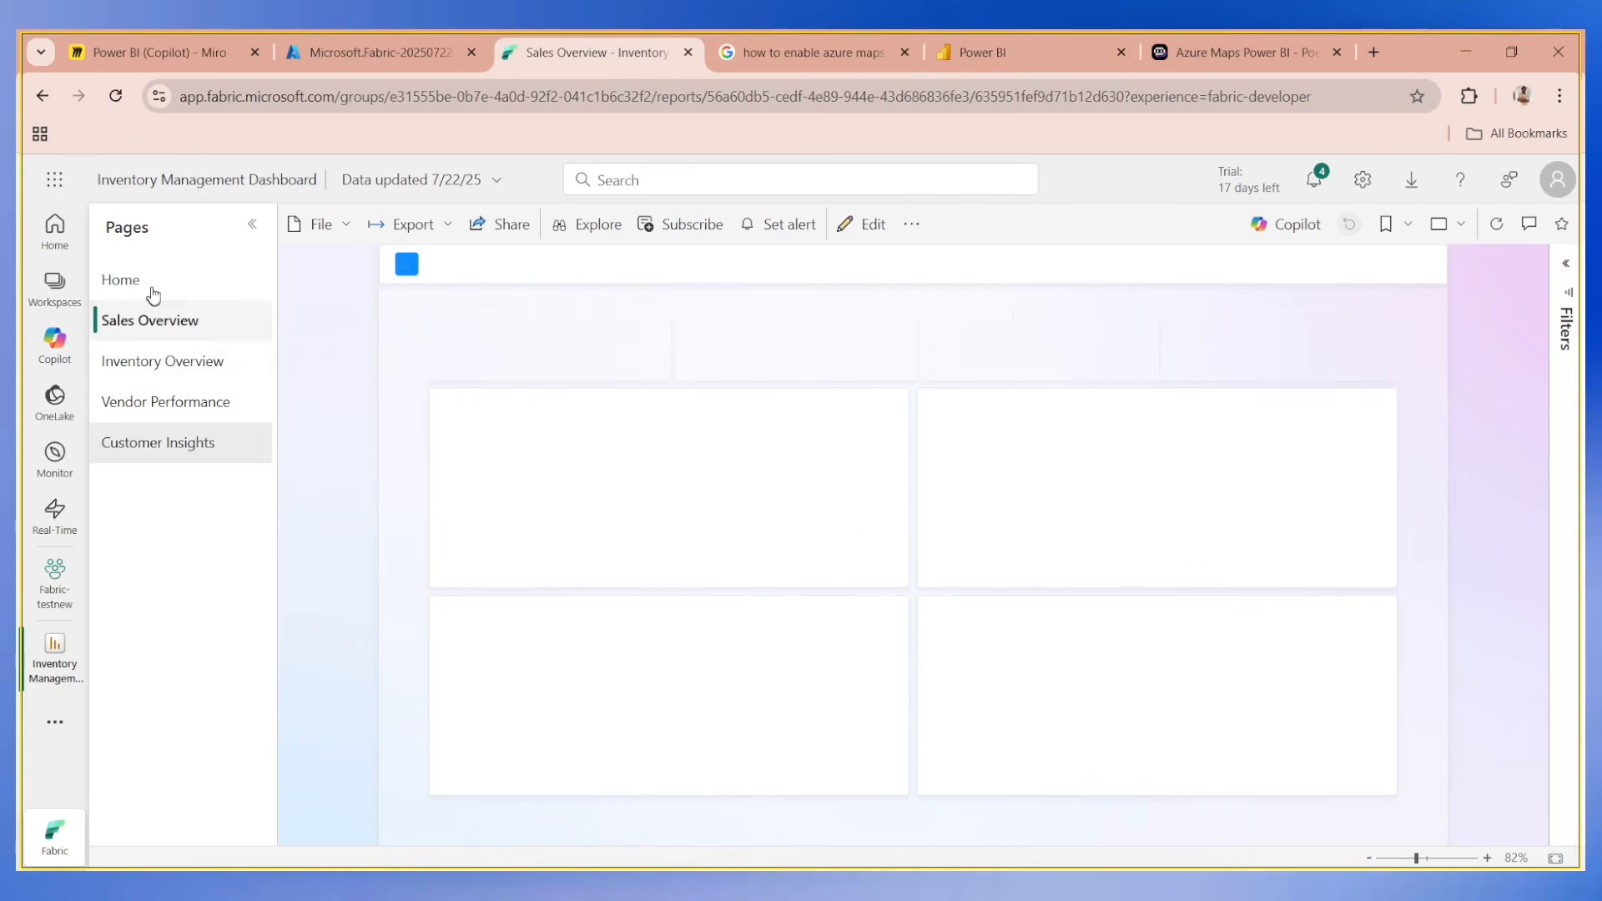
{"action": "left_click", "coordinate": [120, 279]}
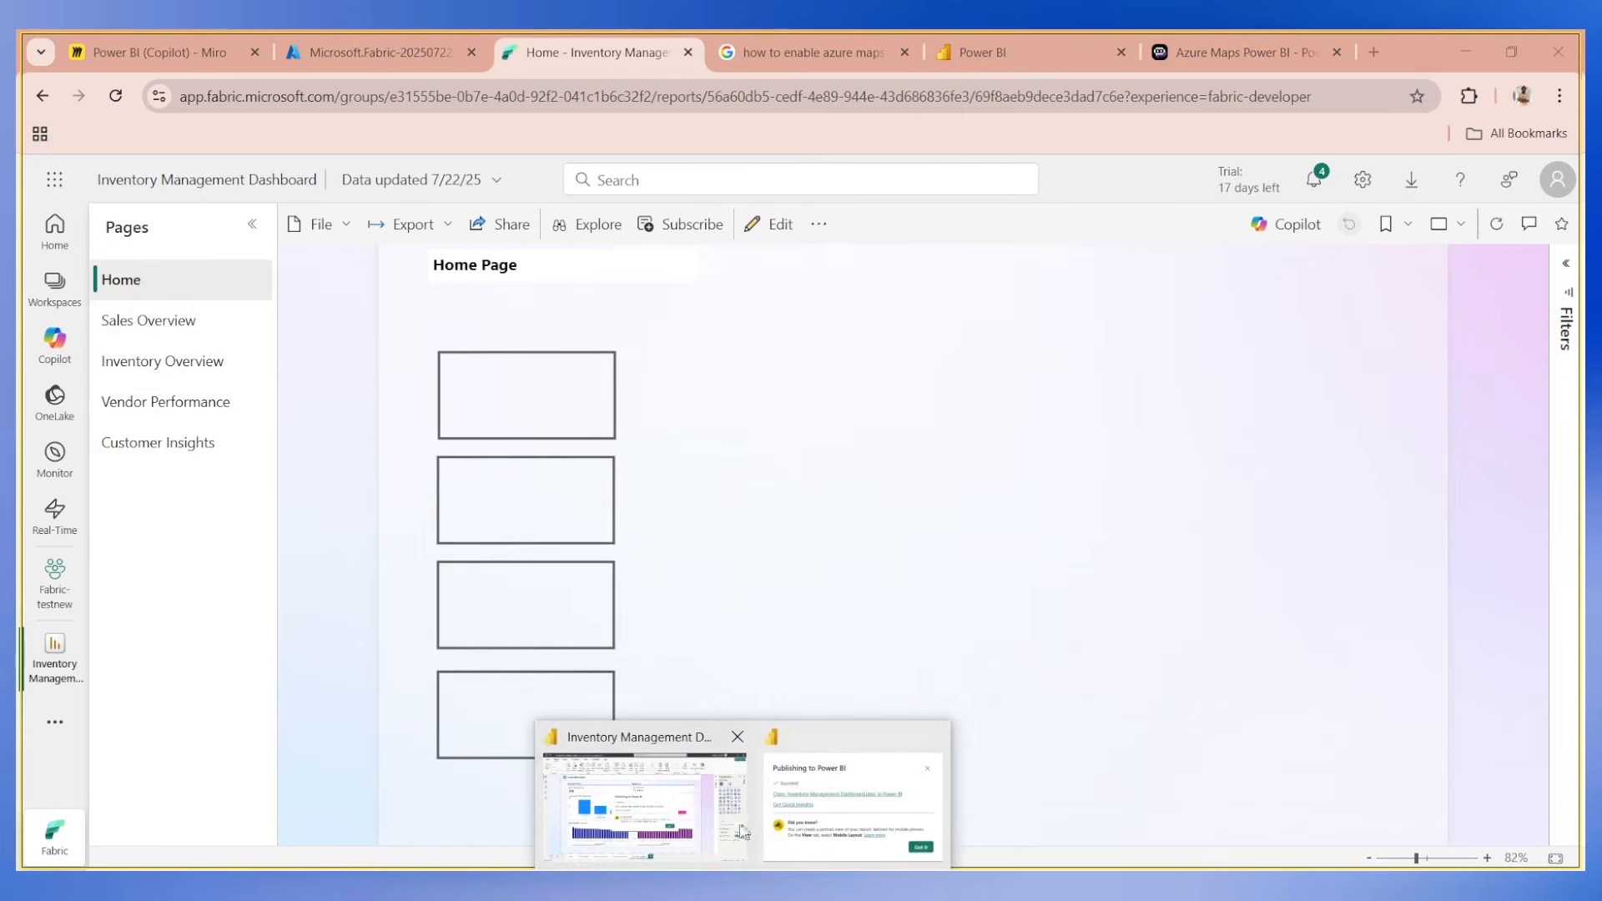
Return to Power BI Desktop, dismiss the publishing dialog and open the report's Home page.
{"action": "left_click", "coordinate": [743, 832]}
{"action": "left_click", "coordinate": [1024, 368]}
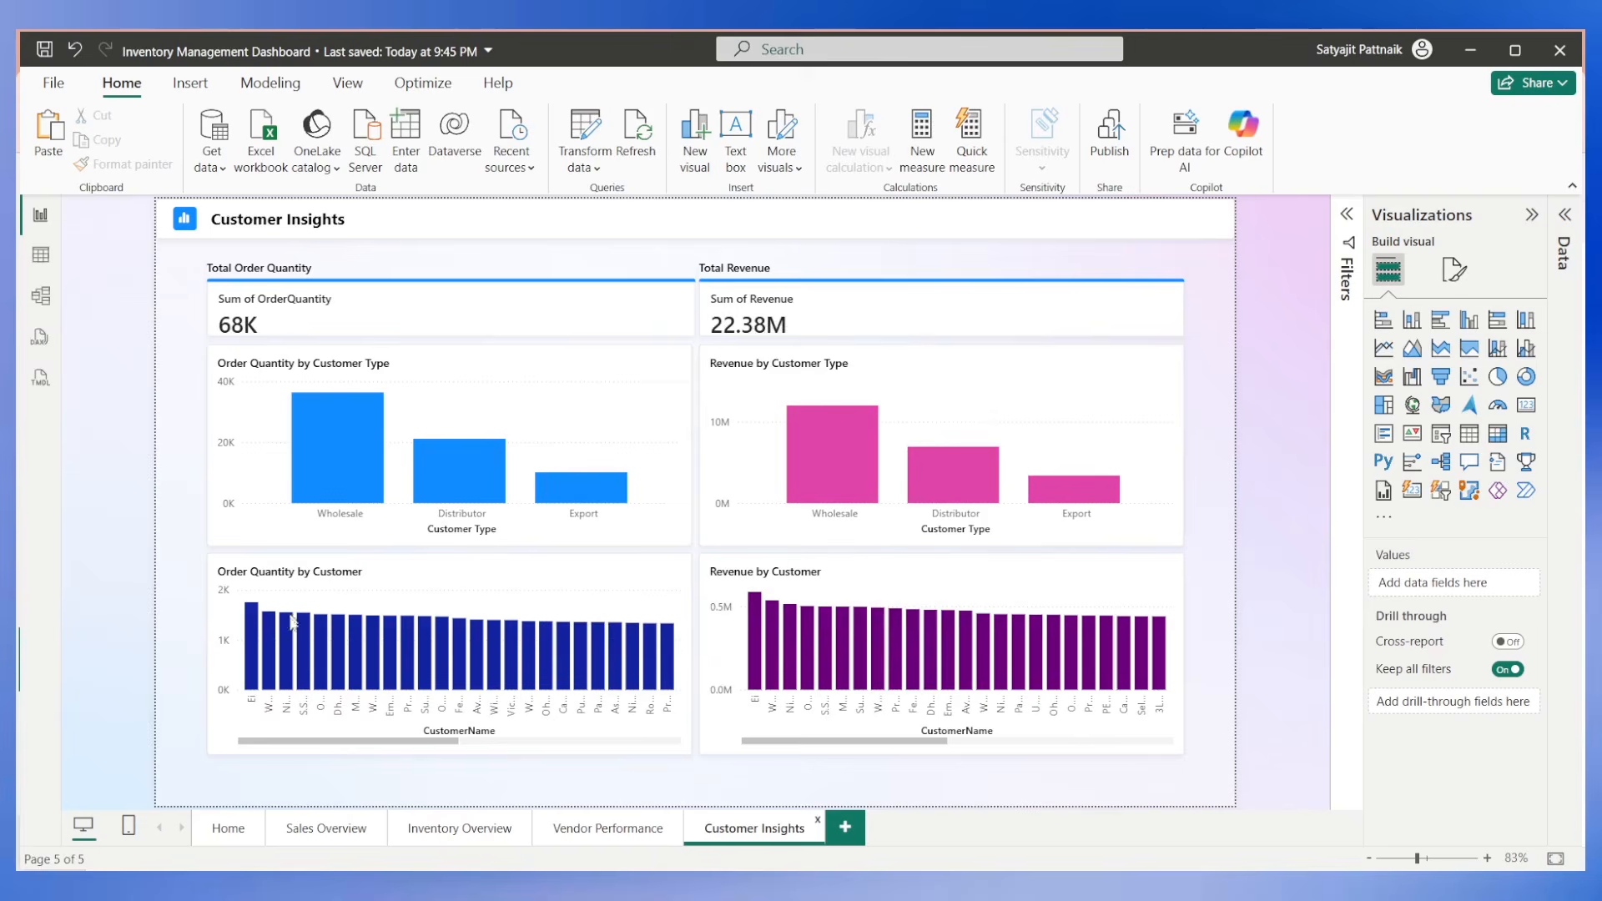
{"action": "left_click", "coordinate": [221, 829]}
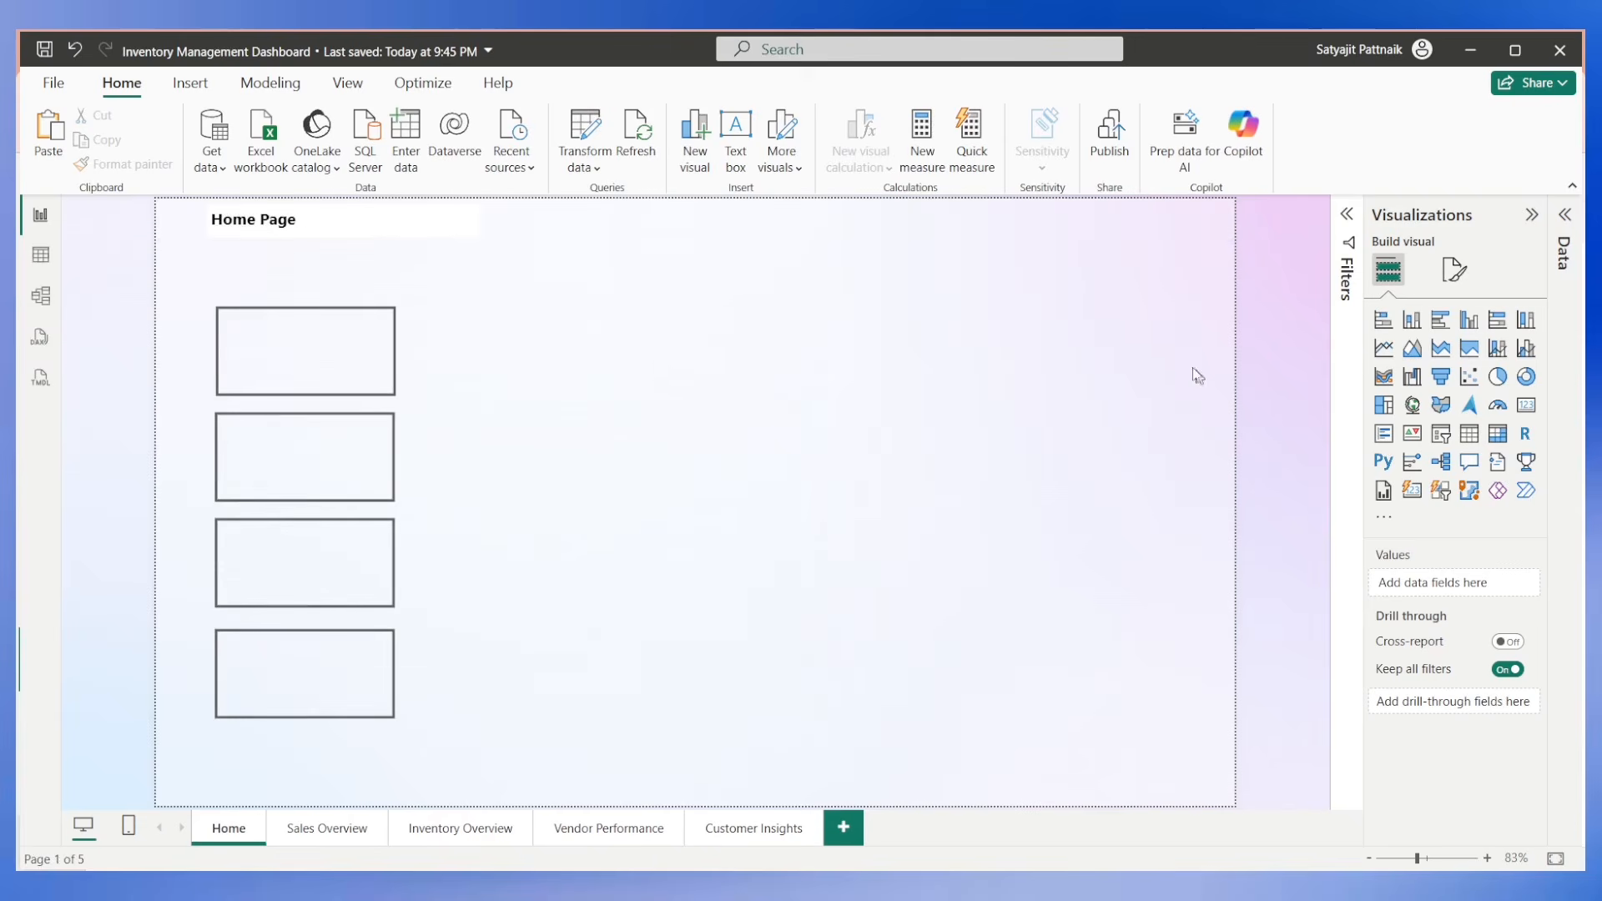
Add a Narrative visual to the Home page and enlarge it to fill the empty area beside the four navigation buttons.
{"action": "left_click", "coordinate": [1498, 464]}
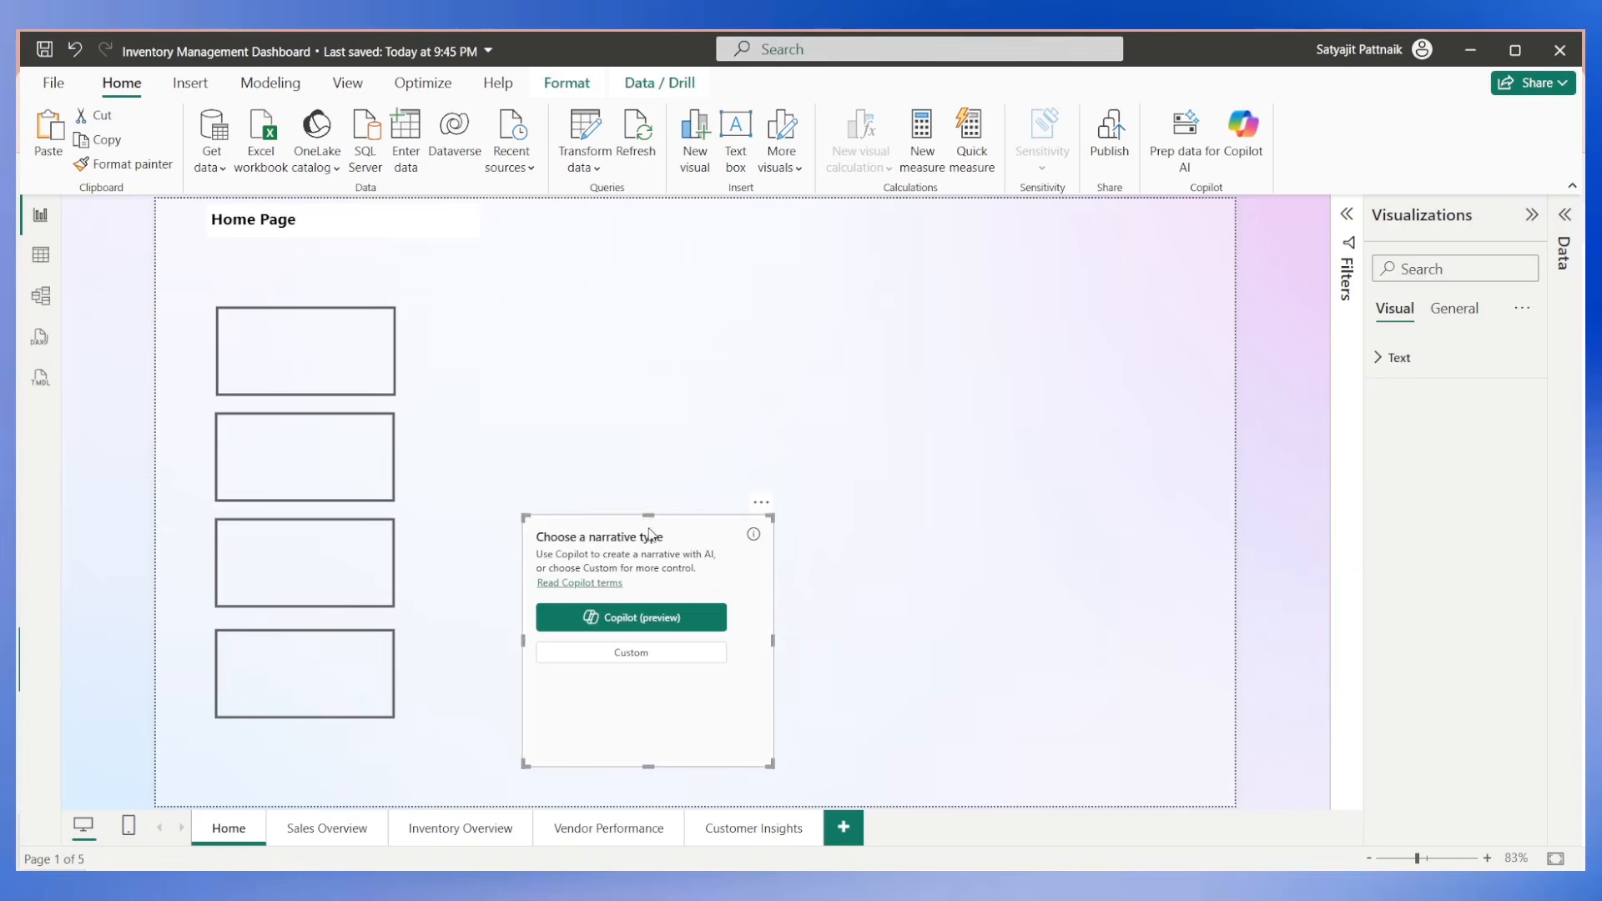
{"action": "left_click_drag", "start_coordinate": [650, 534], "coordinate": [623, 327]}
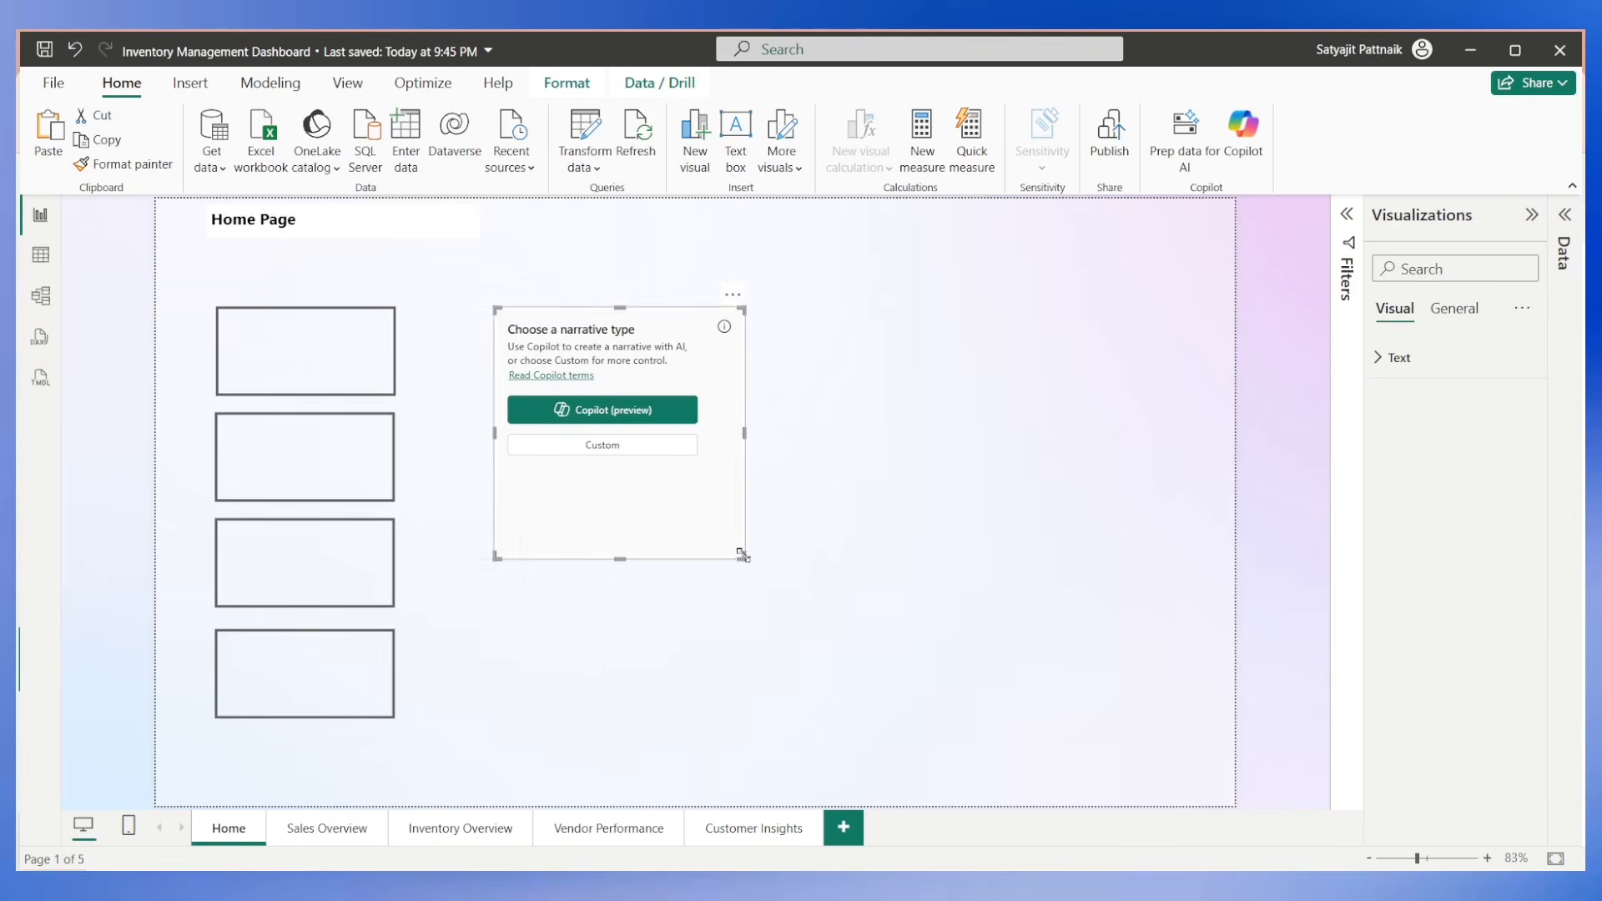
{"action": "left_click_drag", "start_coordinate": [741, 554], "coordinate": [1158, 718]}
Generate a Copilot narrative in the visual with the prompt "Summarize the data." and all report pages as reference visuals, then close the dialog.
{"action": "left_click", "coordinate": [651, 398]}
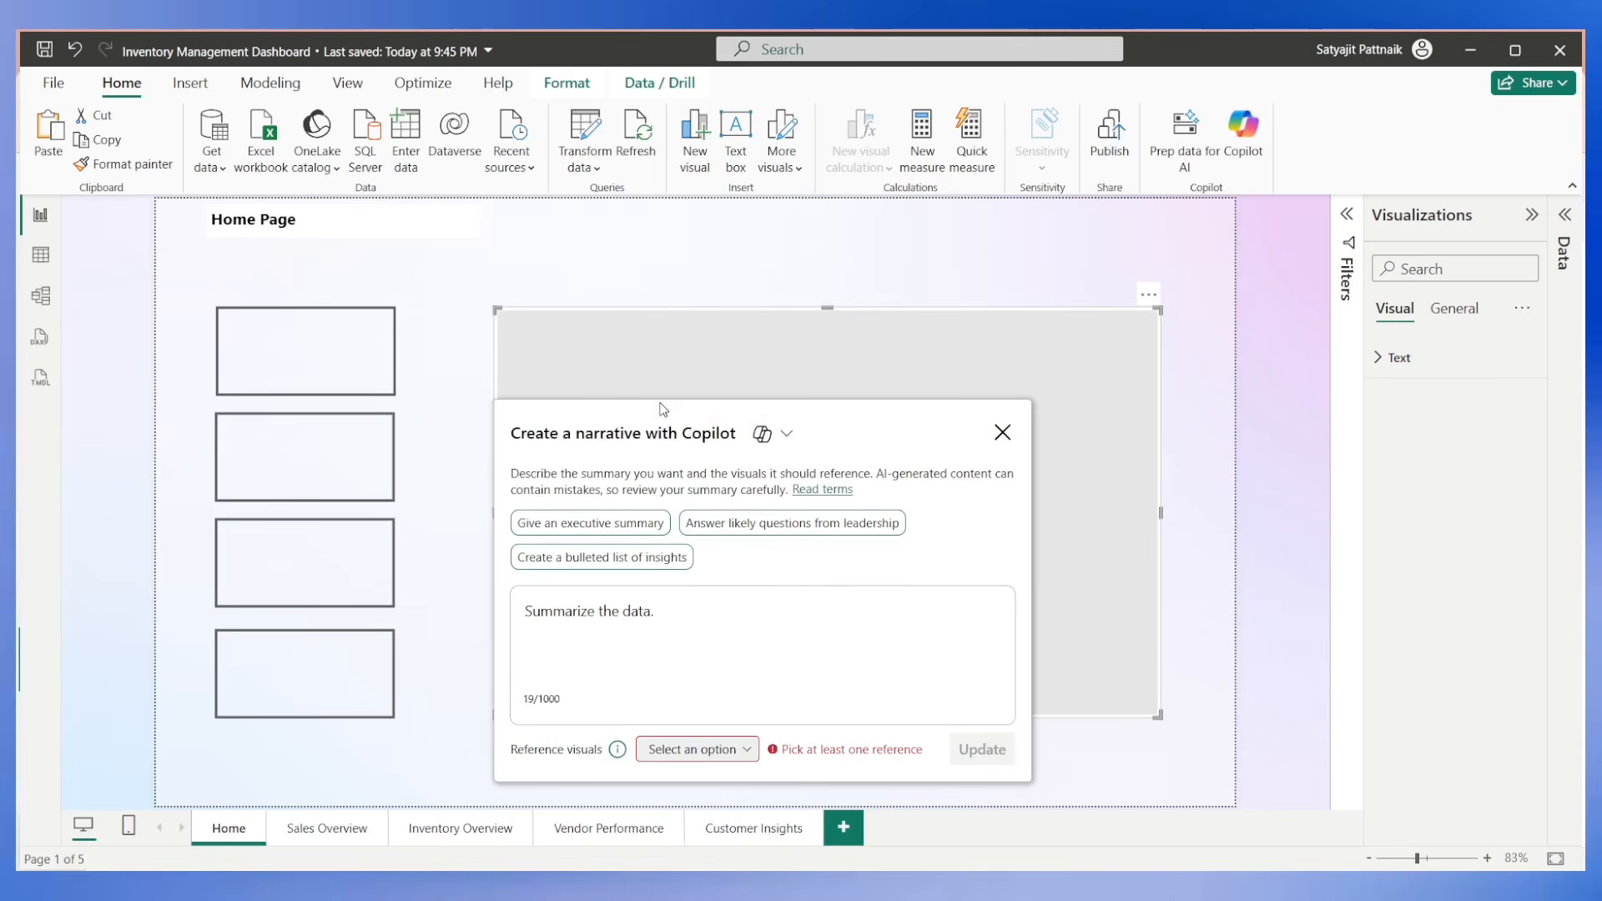
{"action": "left_click", "coordinate": [701, 749]}
{"action": "left_click", "coordinate": [719, 753]}
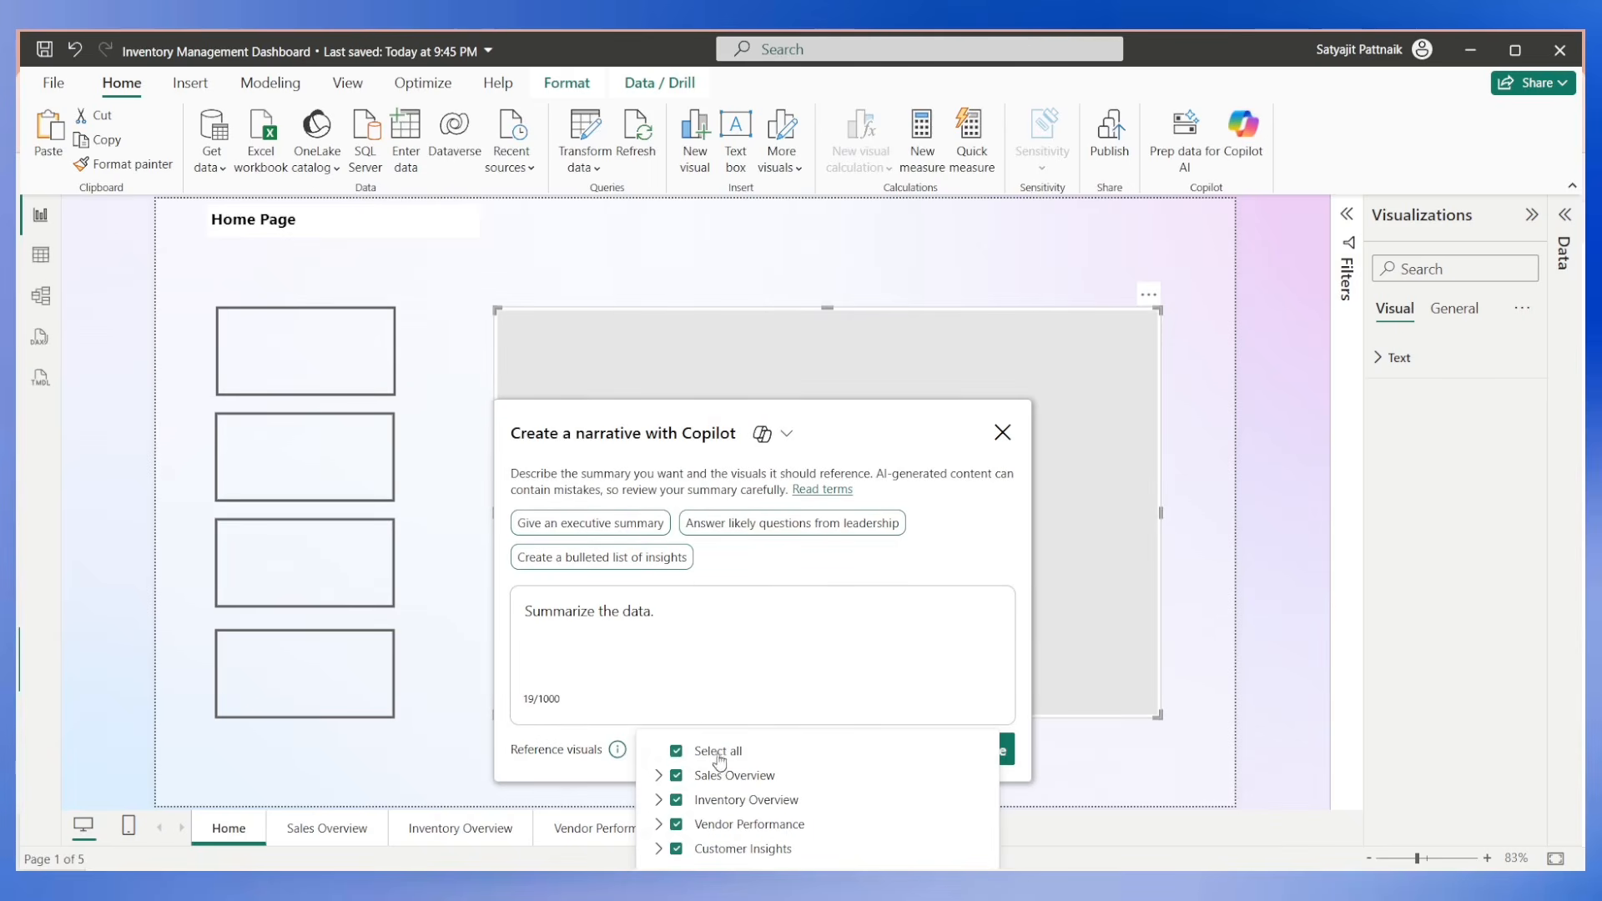
{"action": "left_click", "coordinate": [634, 720]}
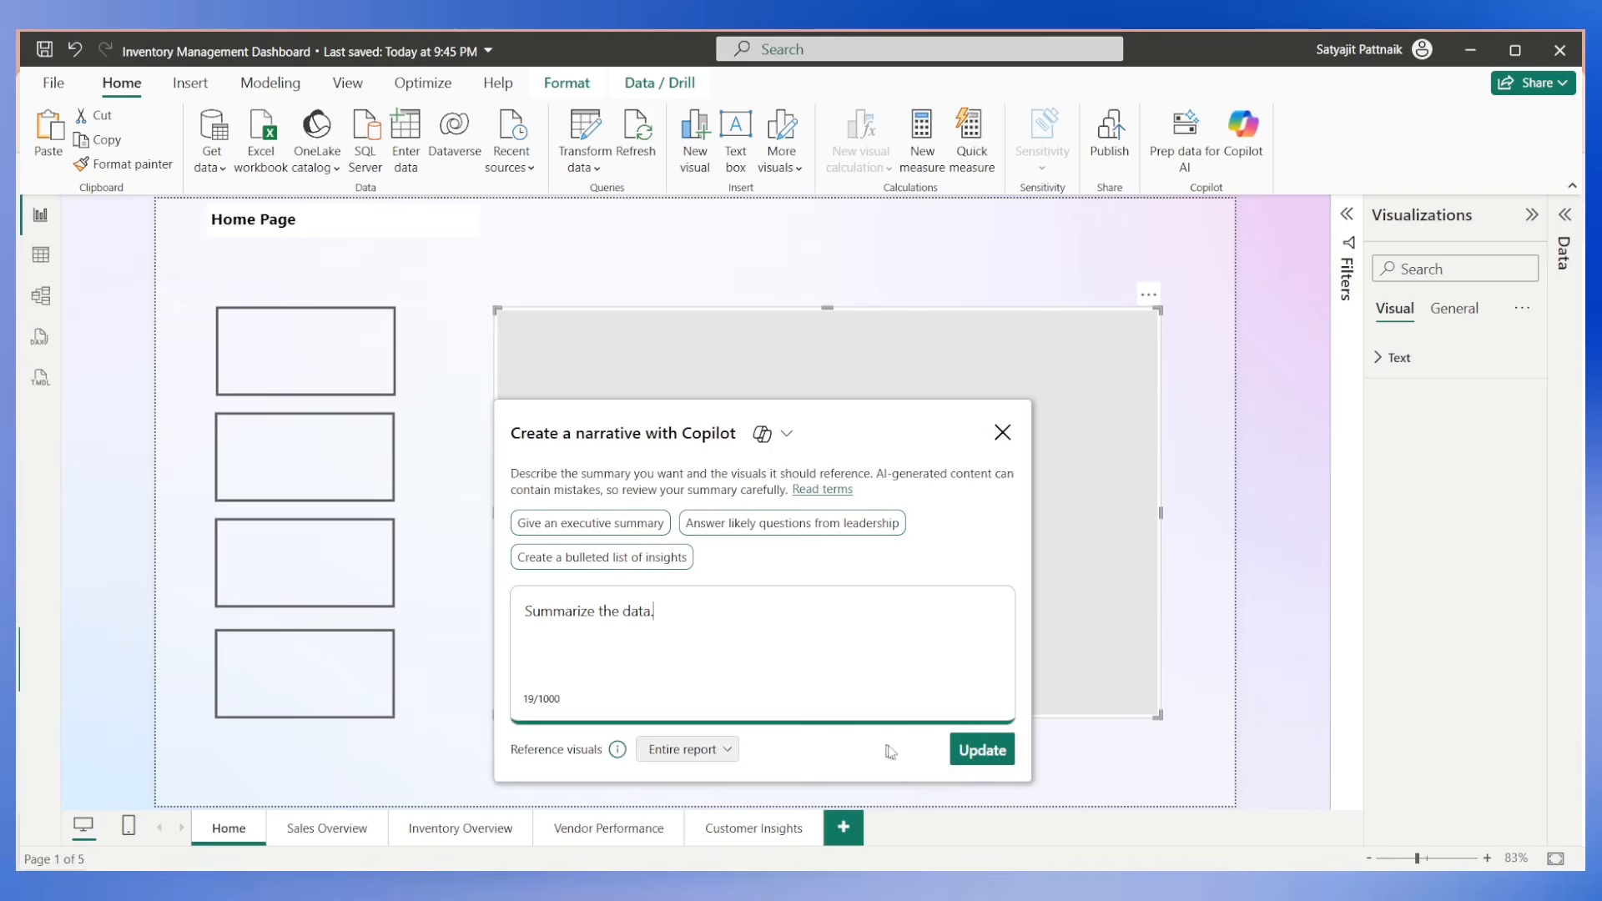
{"action": "left_click", "coordinate": [976, 751]}
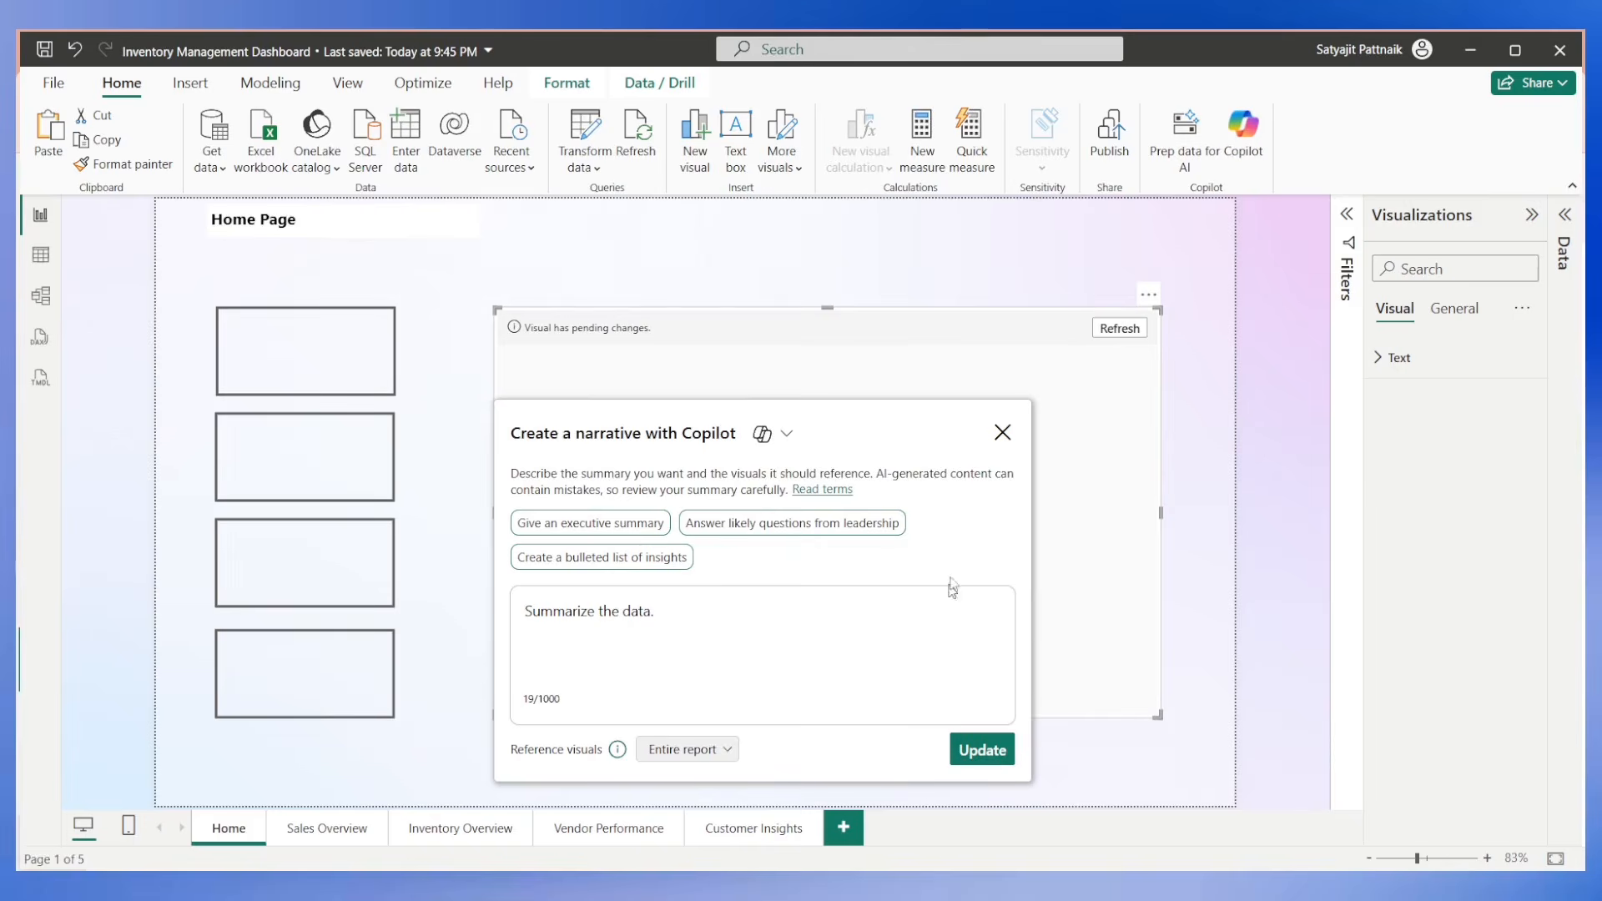
{"action": "left_click", "coordinate": [1002, 433]}
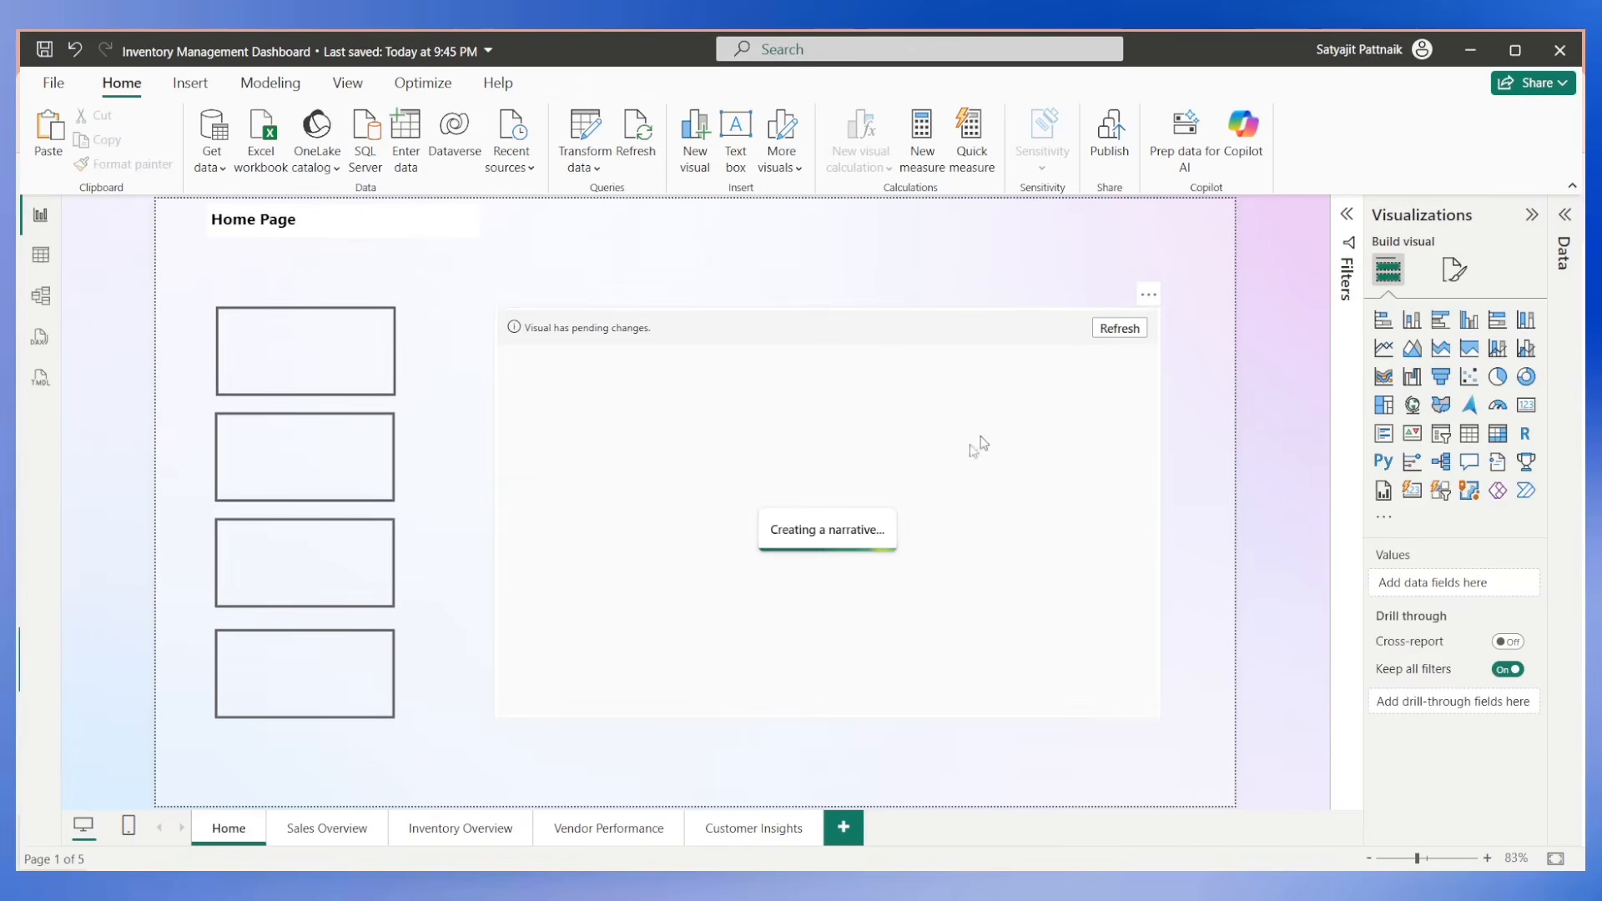
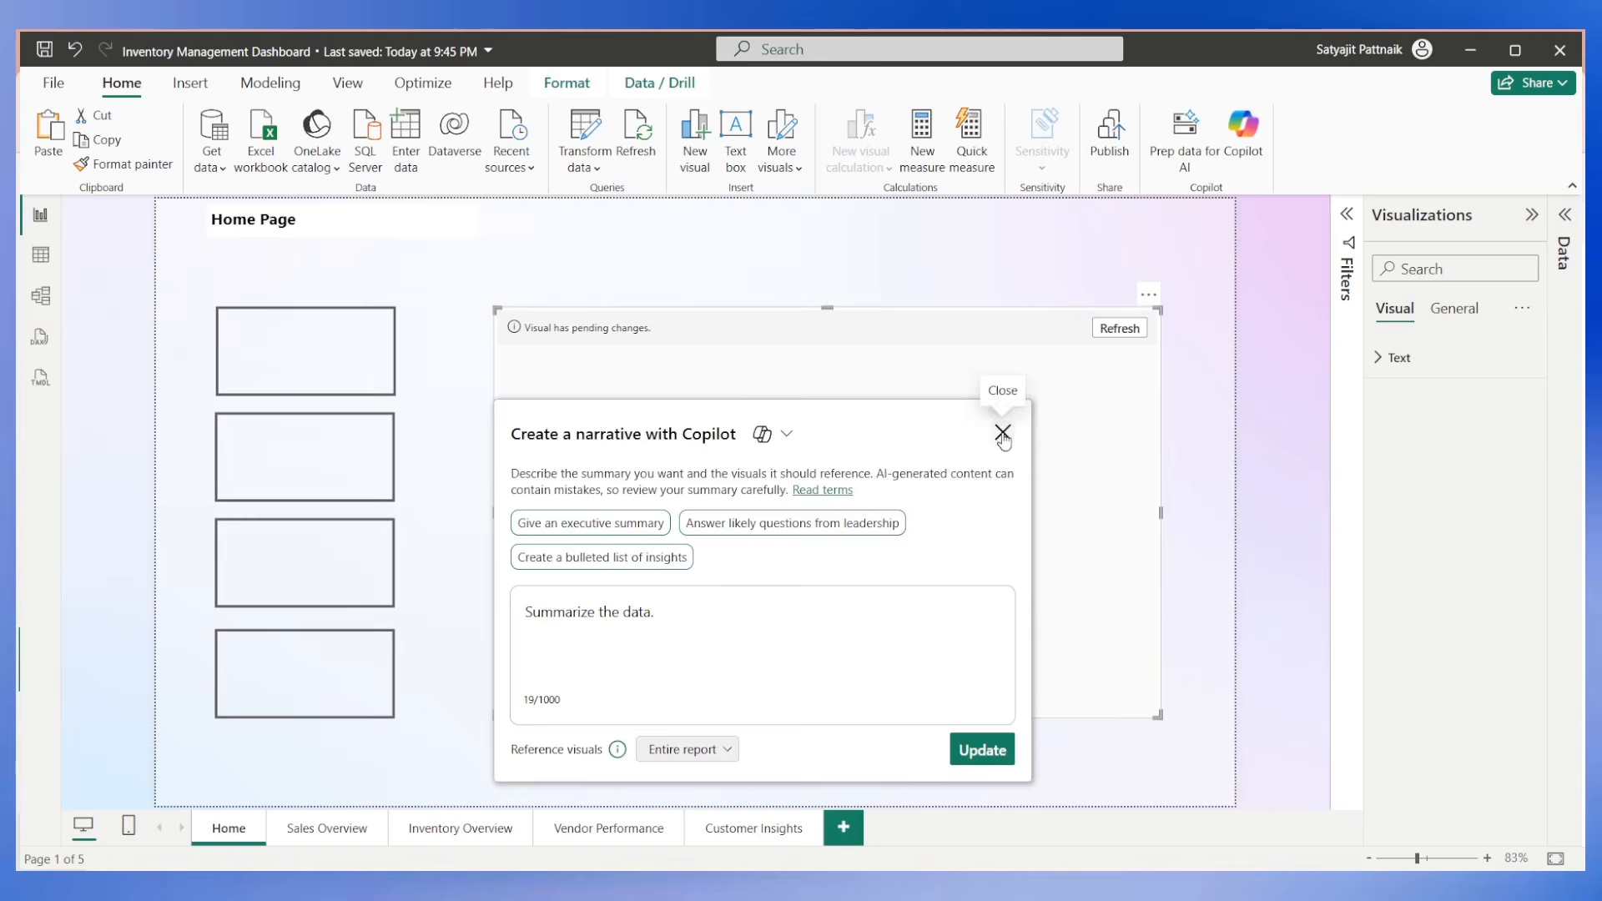
Close the Copilot narrative dialog and insert a text box shrunk to fit inside the first navigation button on the Home page.
{"action": "left_click", "coordinate": [1003, 432]}
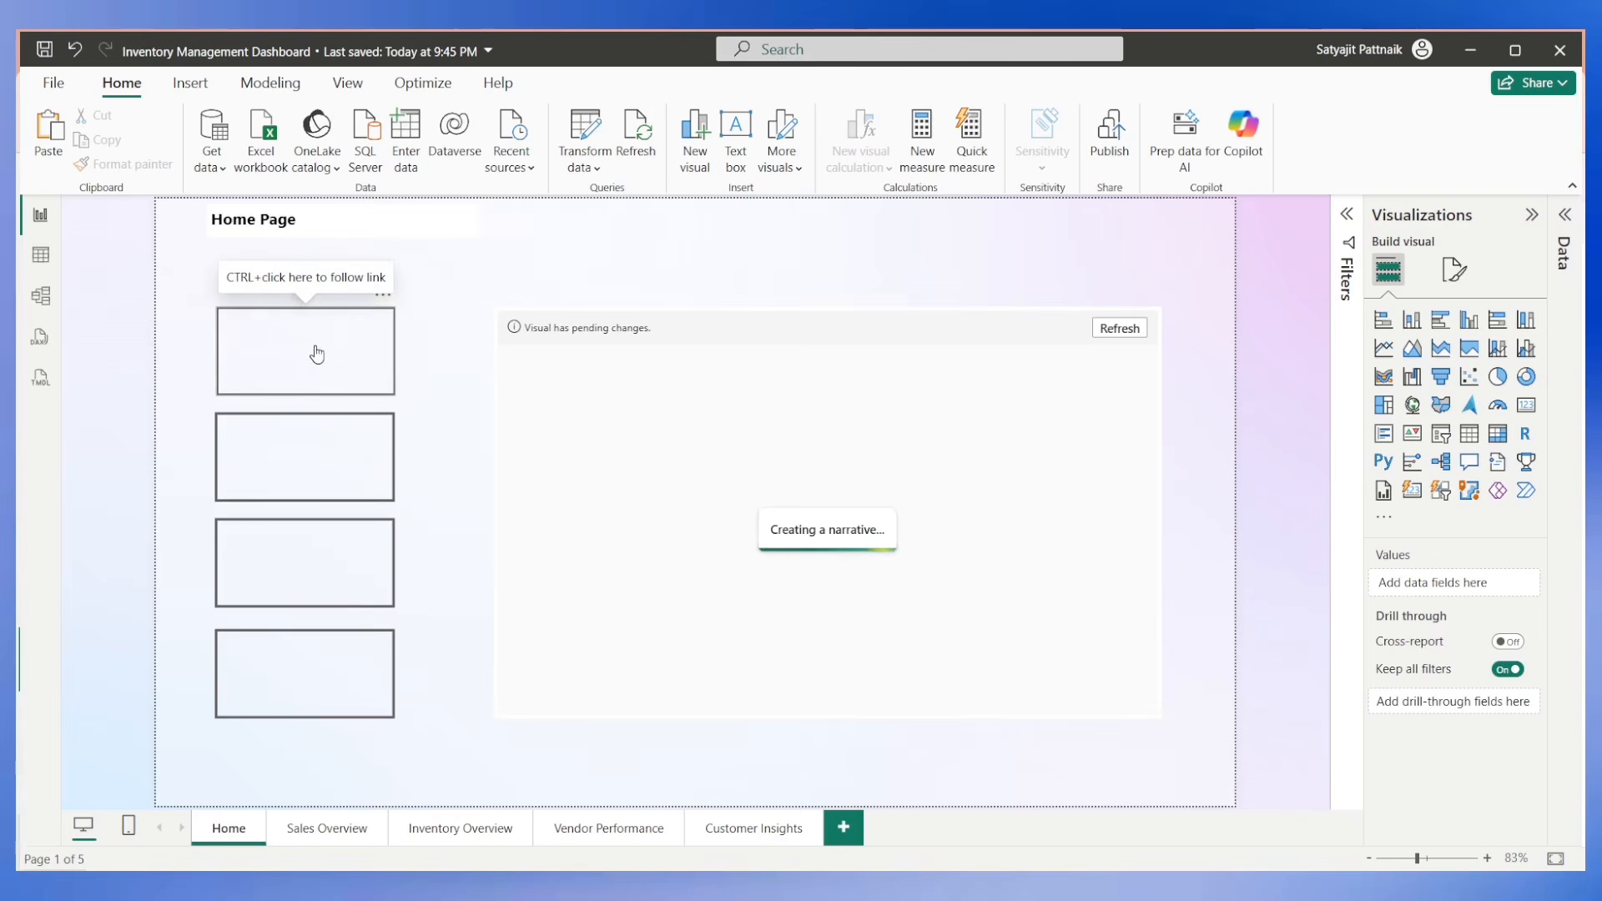
{"action": "left_click", "coordinate": [736, 157]}
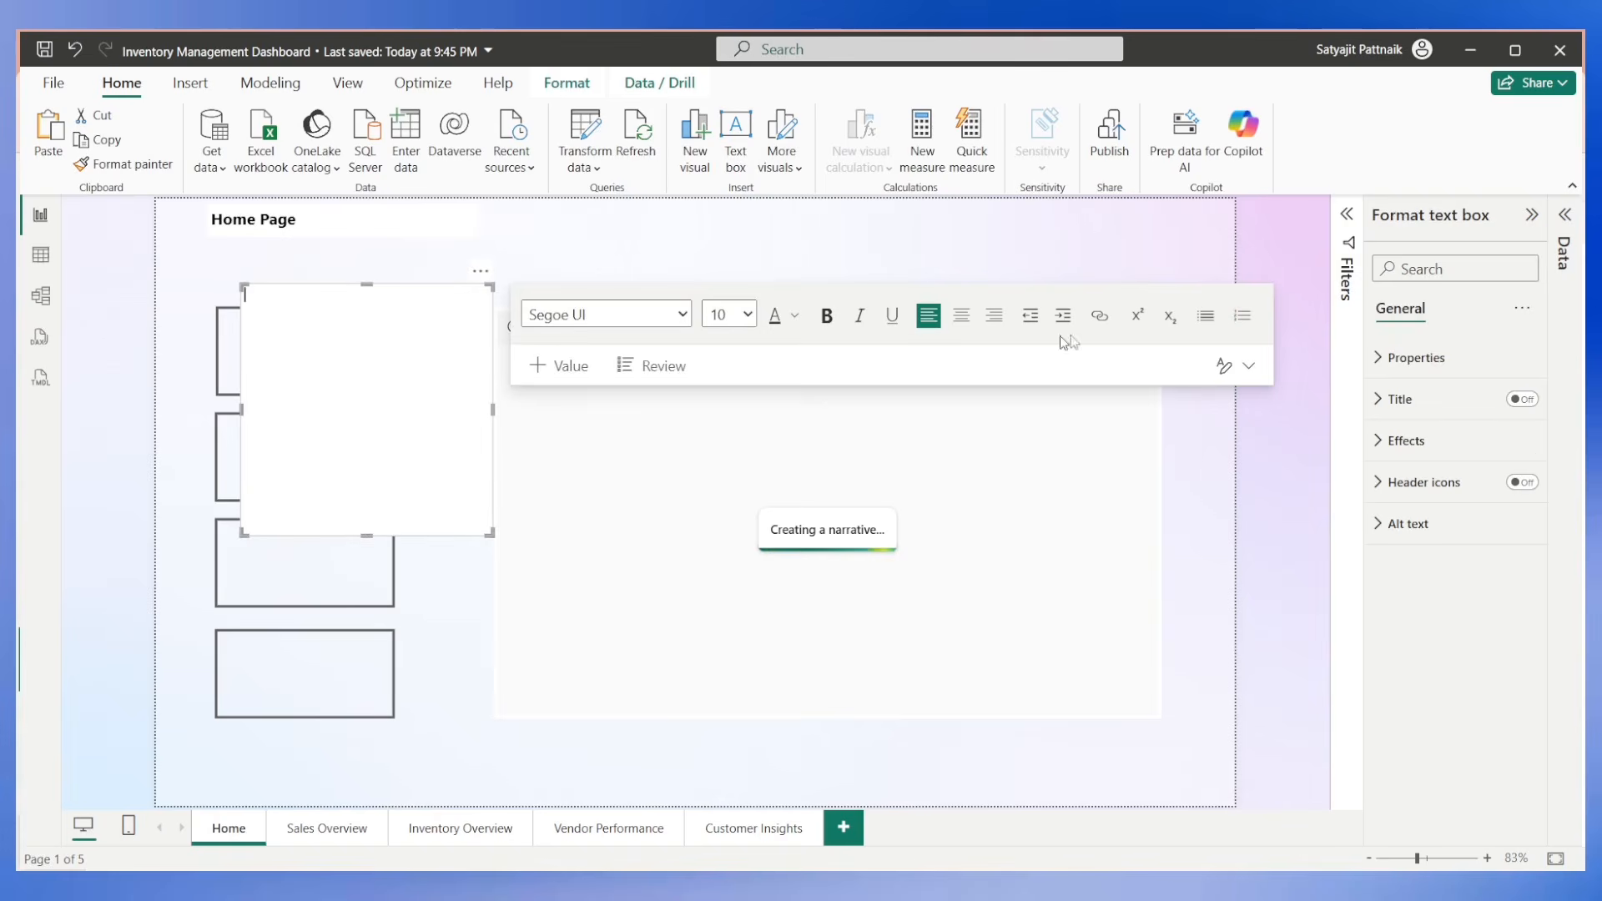
{"action": "left_click", "coordinate": [1410, 357]}
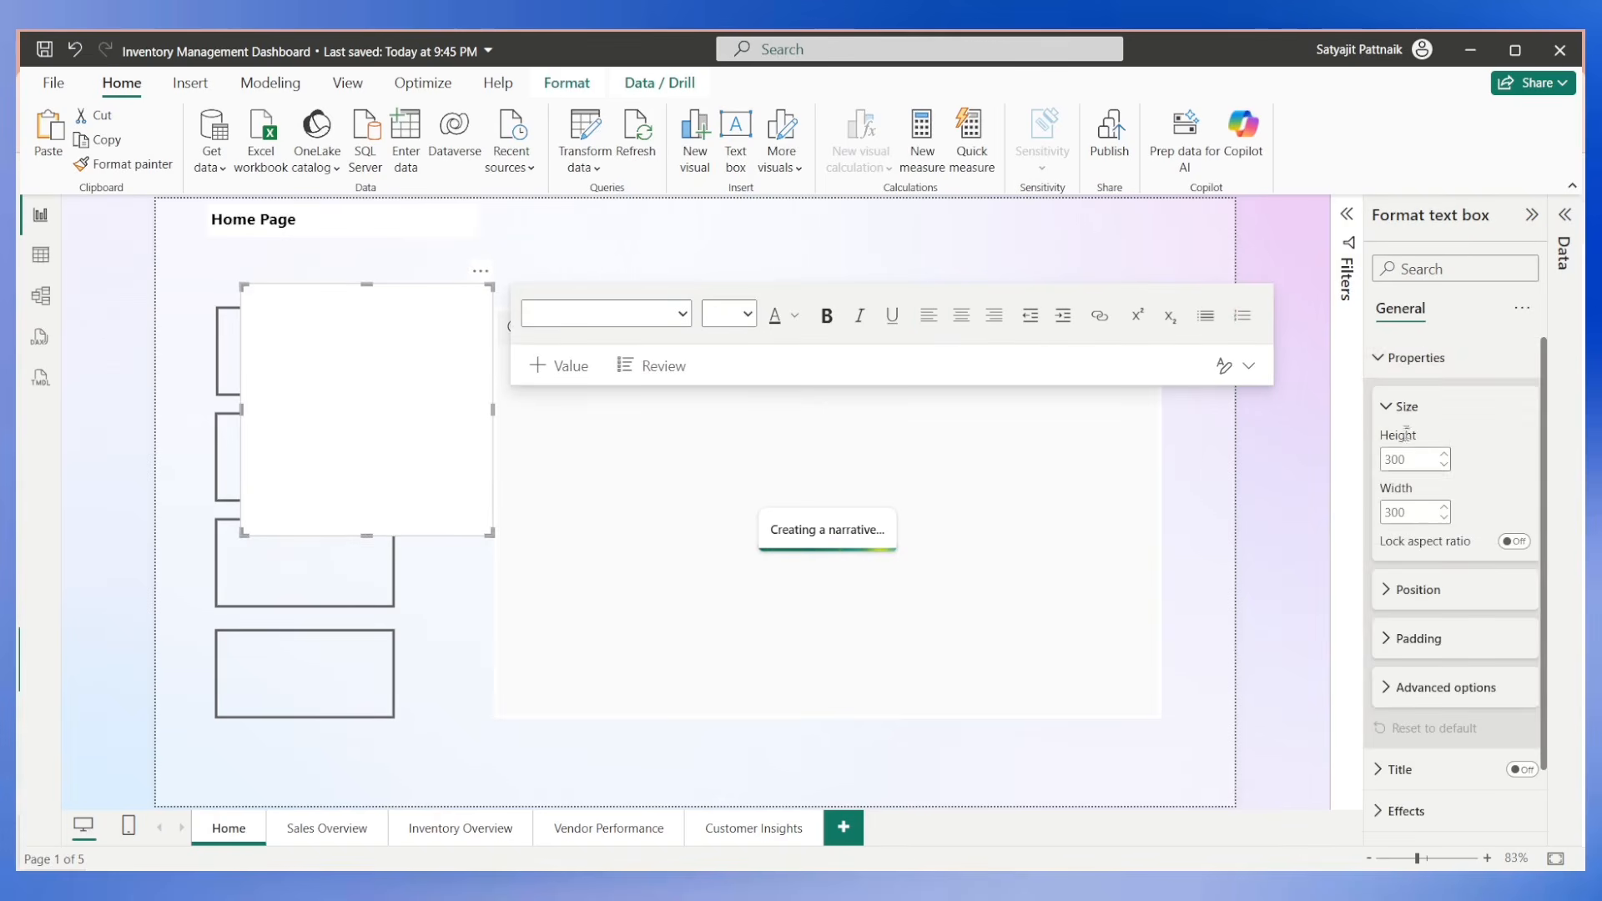
{"action": "left_click", "coordinate": [1410, 357]}
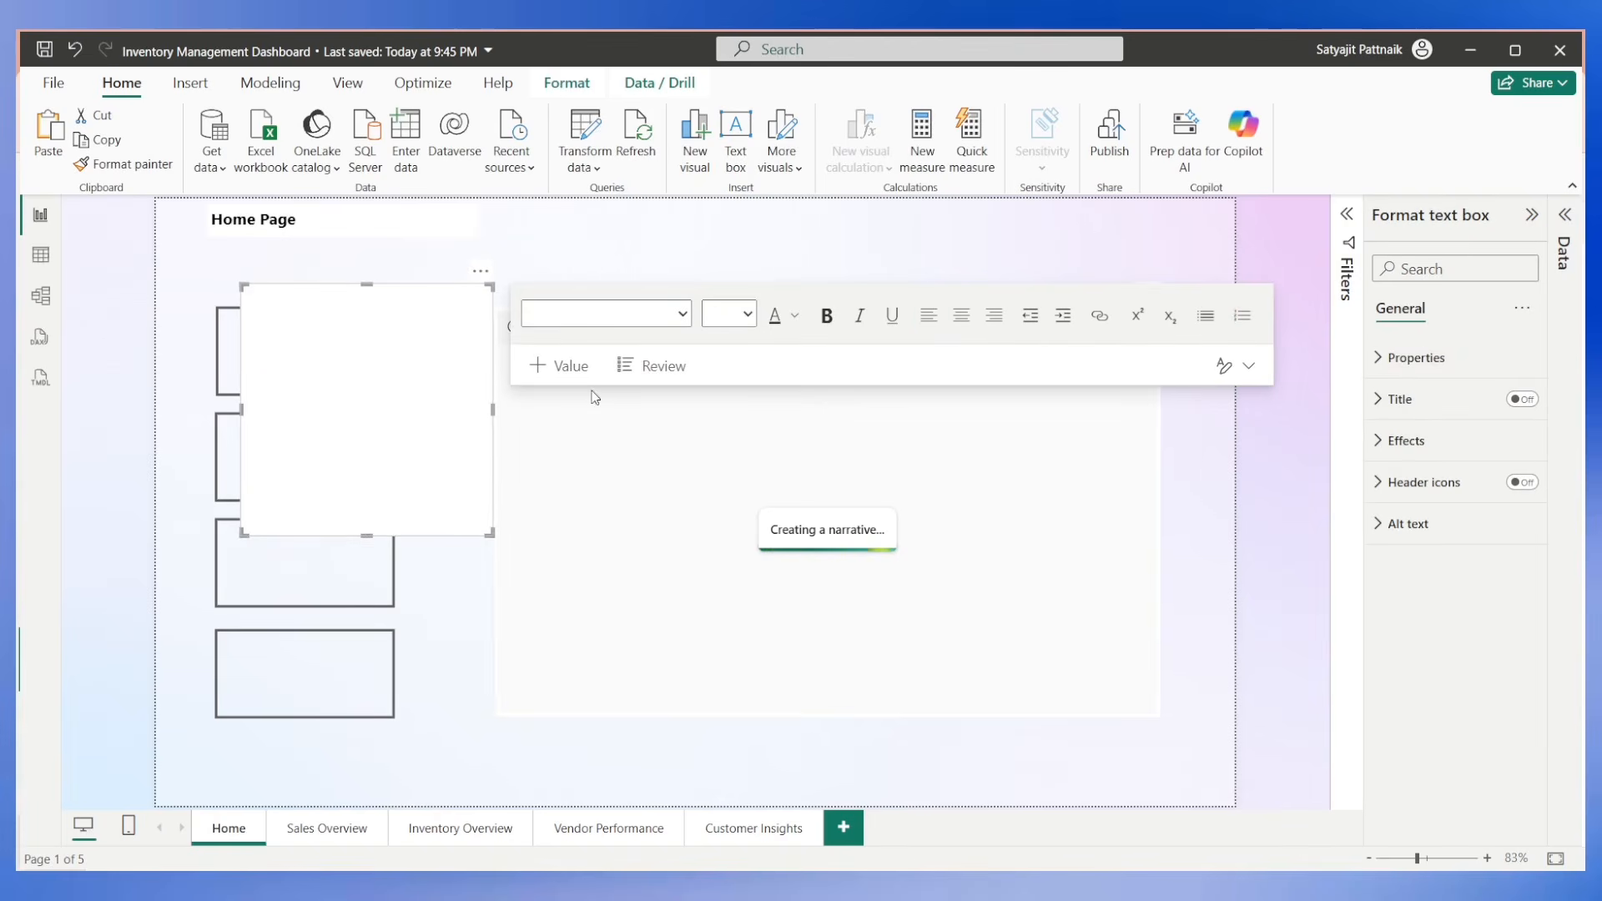
{"action": "left_click_drag", "start_coordinate": [479, 282], "coordinate": [455, 309]}
{"action": "left_click_drag", "start_coordinate": [468, 561], "coordinate": [342, 382]}
{"action": "left_click", "coordinate": [175, 382]}
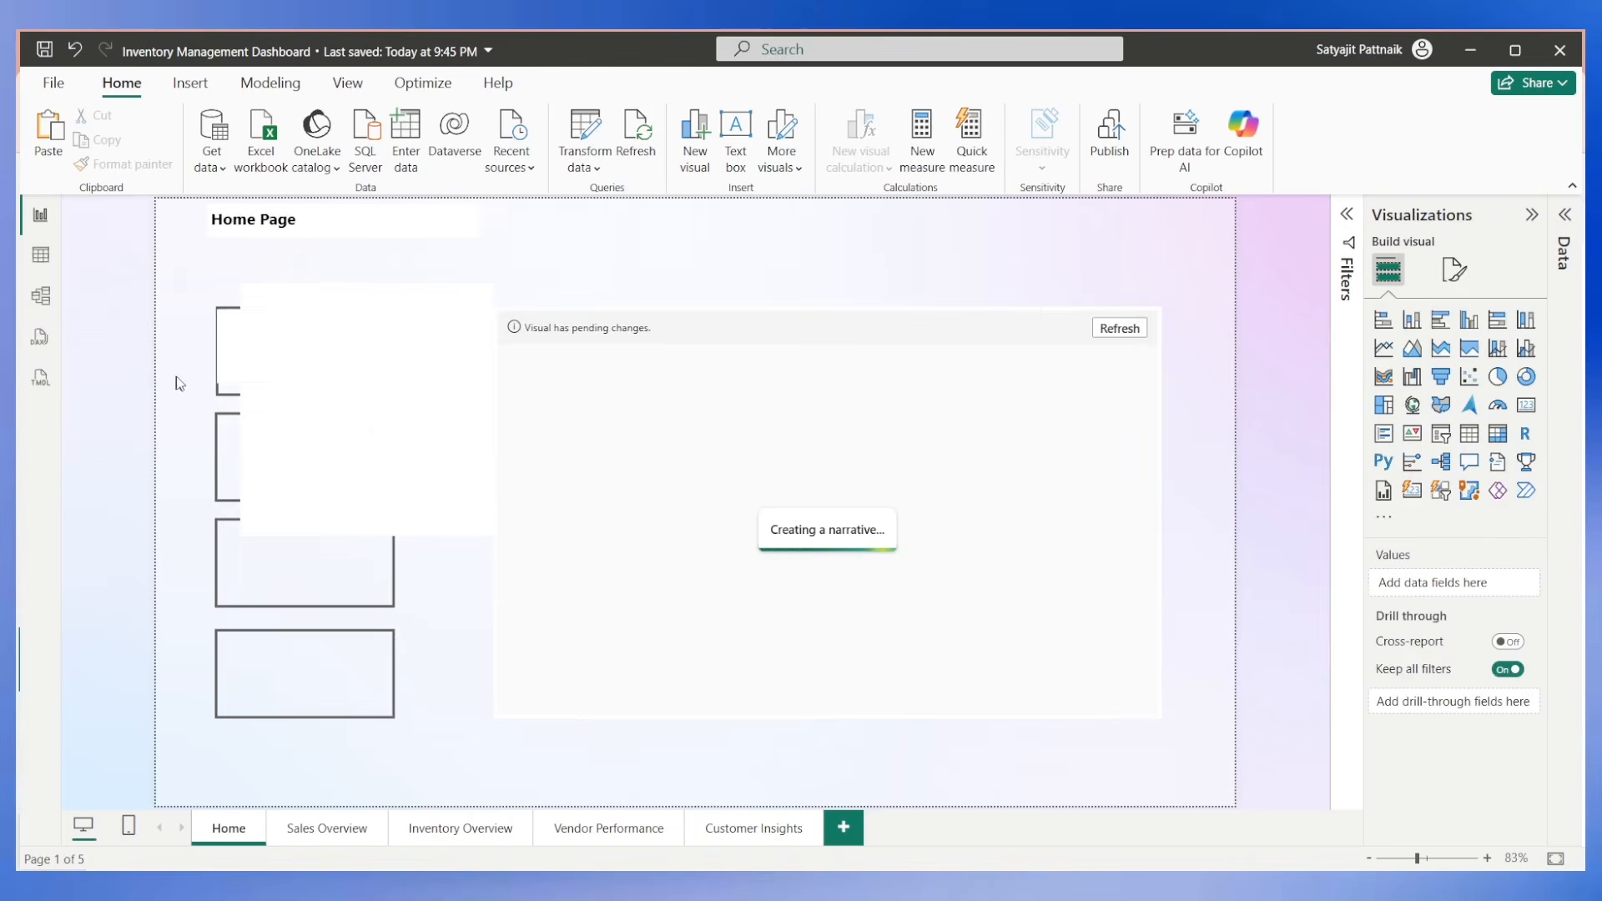
Remove the oversized blank text box that overlaps the navigation buttons.
{"action": "left_click", "coordinate": [285, 369]}
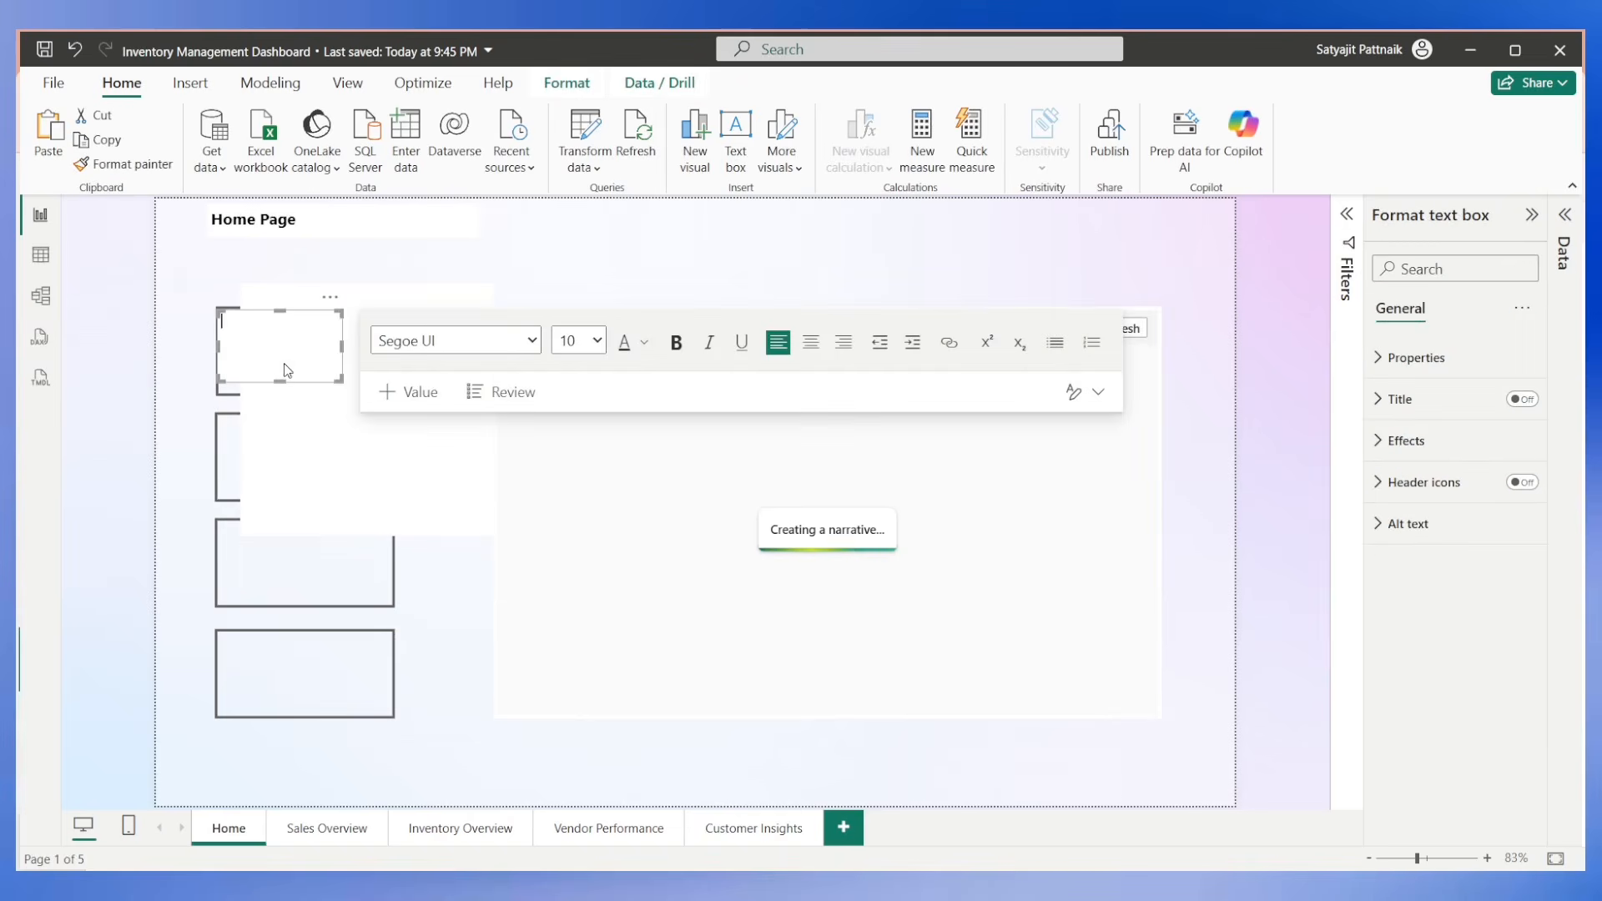
{"action": "left_click", "coordinate": [304, 443]}
{"action": "left_click", "coordinate": [481, 271]}
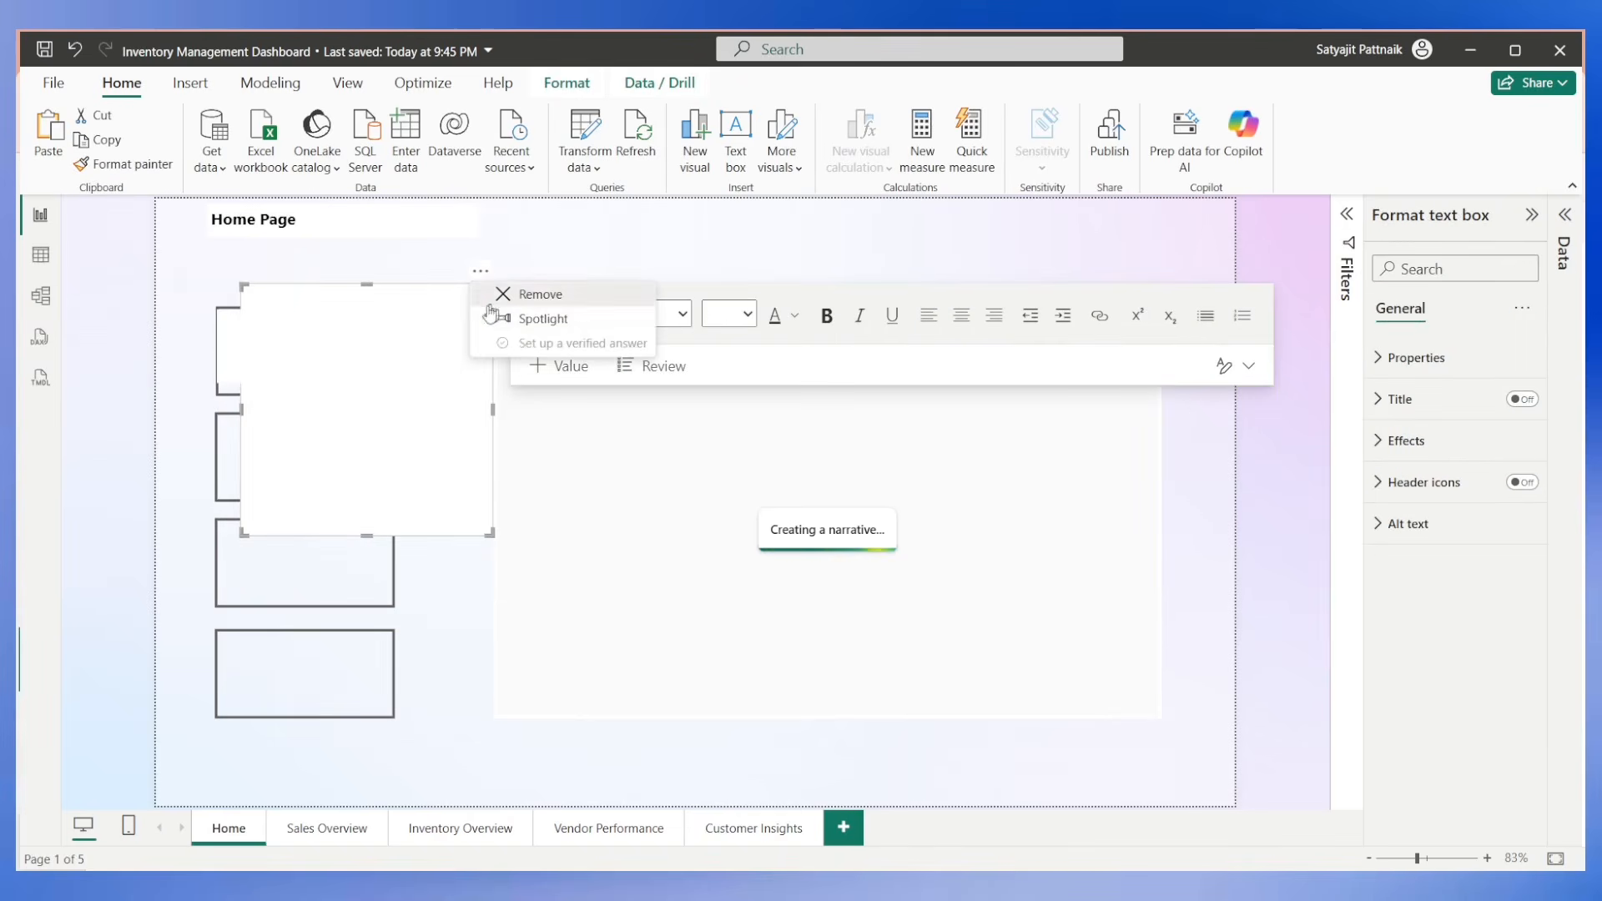
{"action": "left_click", "coordinate": [534, 294]}
Stretch the remaining text box to the first button's frame and enter "Sales Overview" in it.
{"action": "left_click", "coordinate": [288, 349]}
{"action": "left_click_drag", "start_coordinate": [342, 346], "coordinate": [393, 348]}
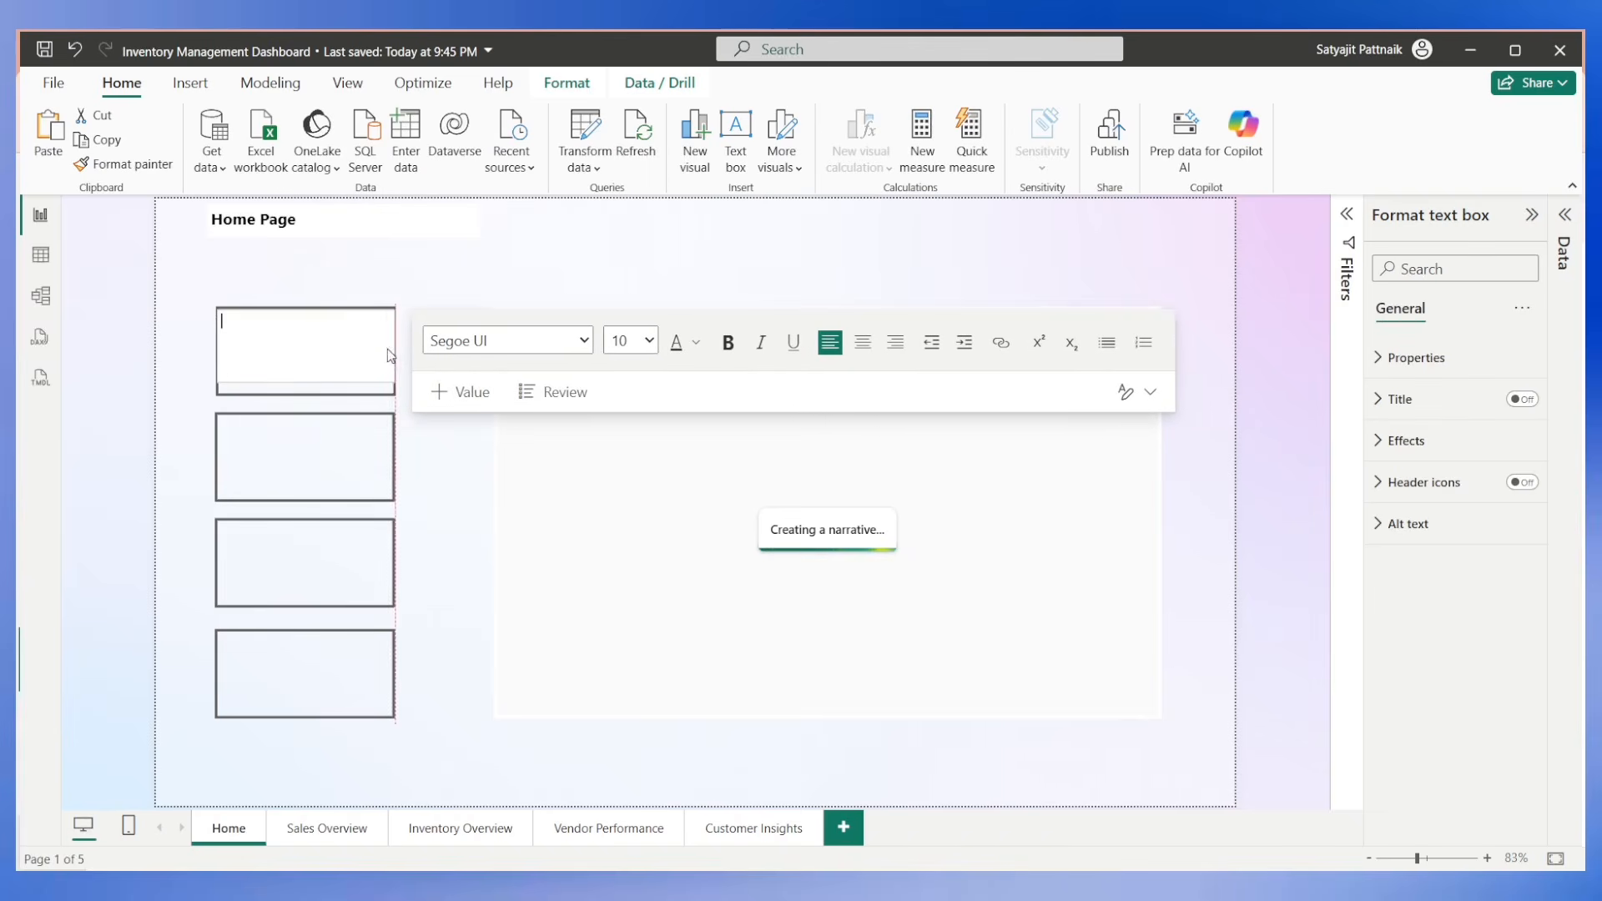
{"action": "left_click_drag", "start_coordinate": [309, 390], "coordinate": [310, 392]}
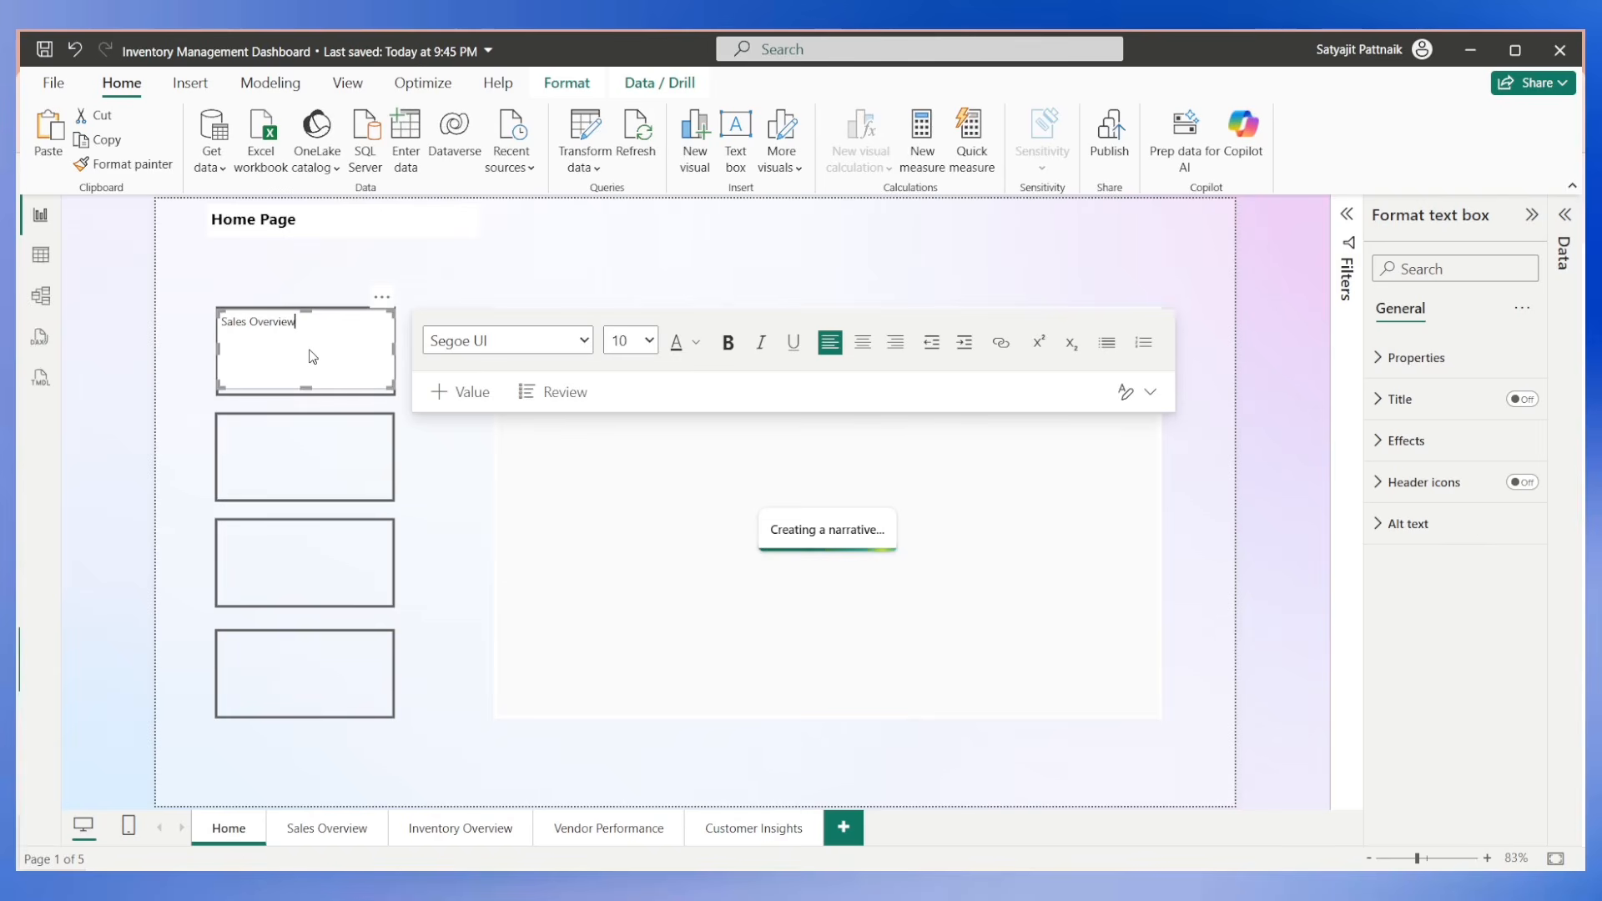
Set the Sales Overview label's font size to 20 and centre the text.
{"action": "key", "text": "ctrl+a"}
{"action": "left_click", "coordinate": [648, 340]}
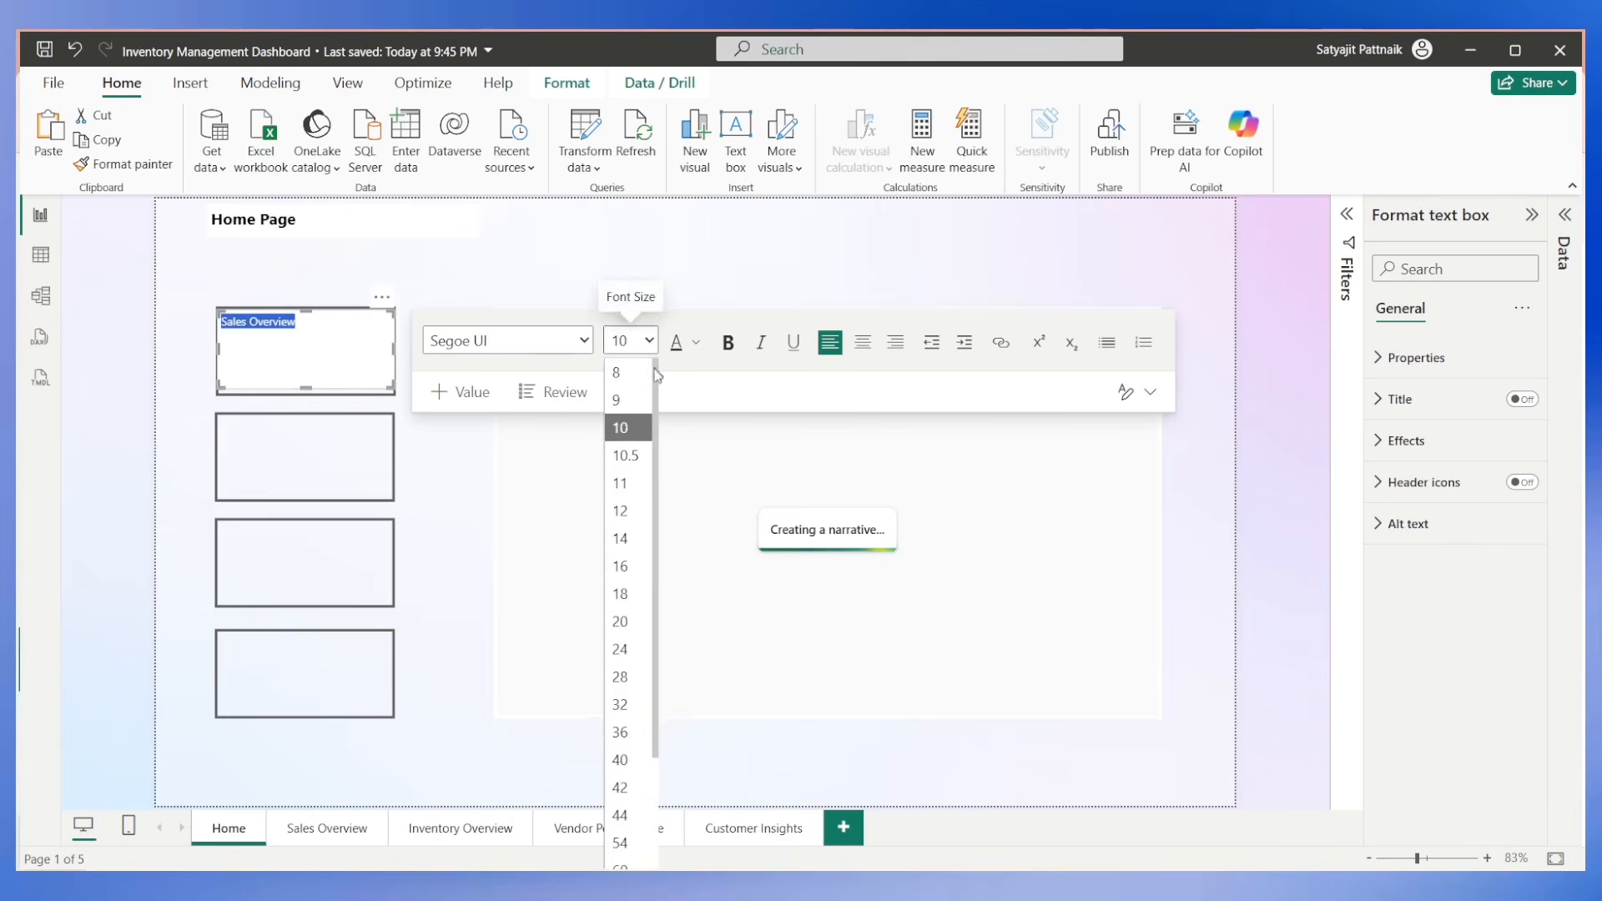
{"action": "left_click", "coordinate": [622, 625]}
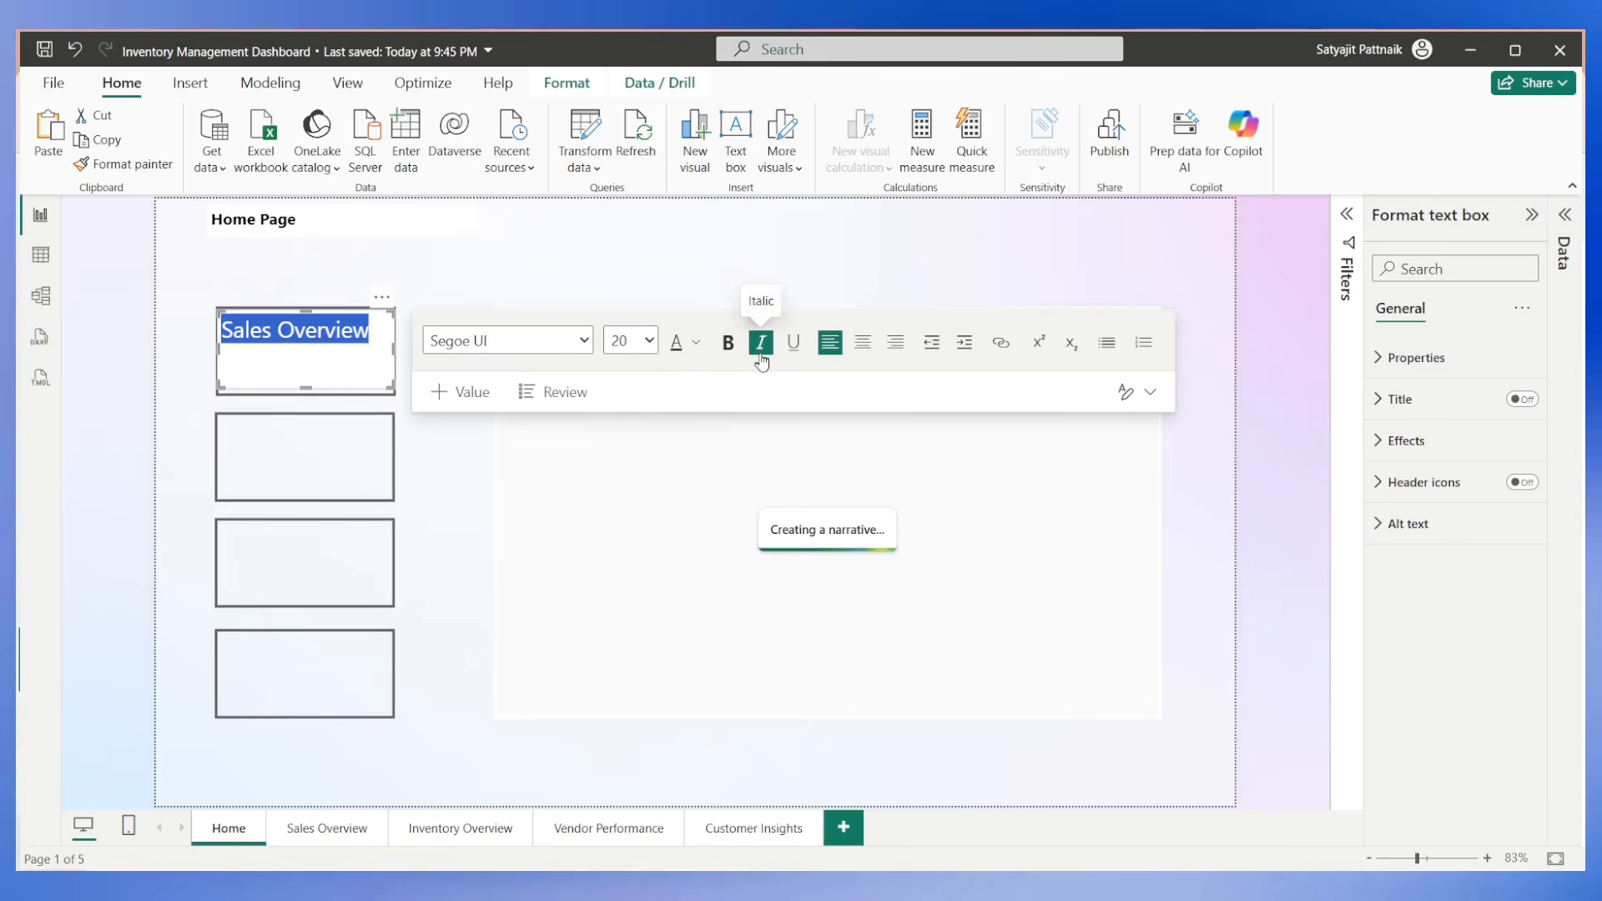
{"action": "left_click", "coordinate": [865, 343]}
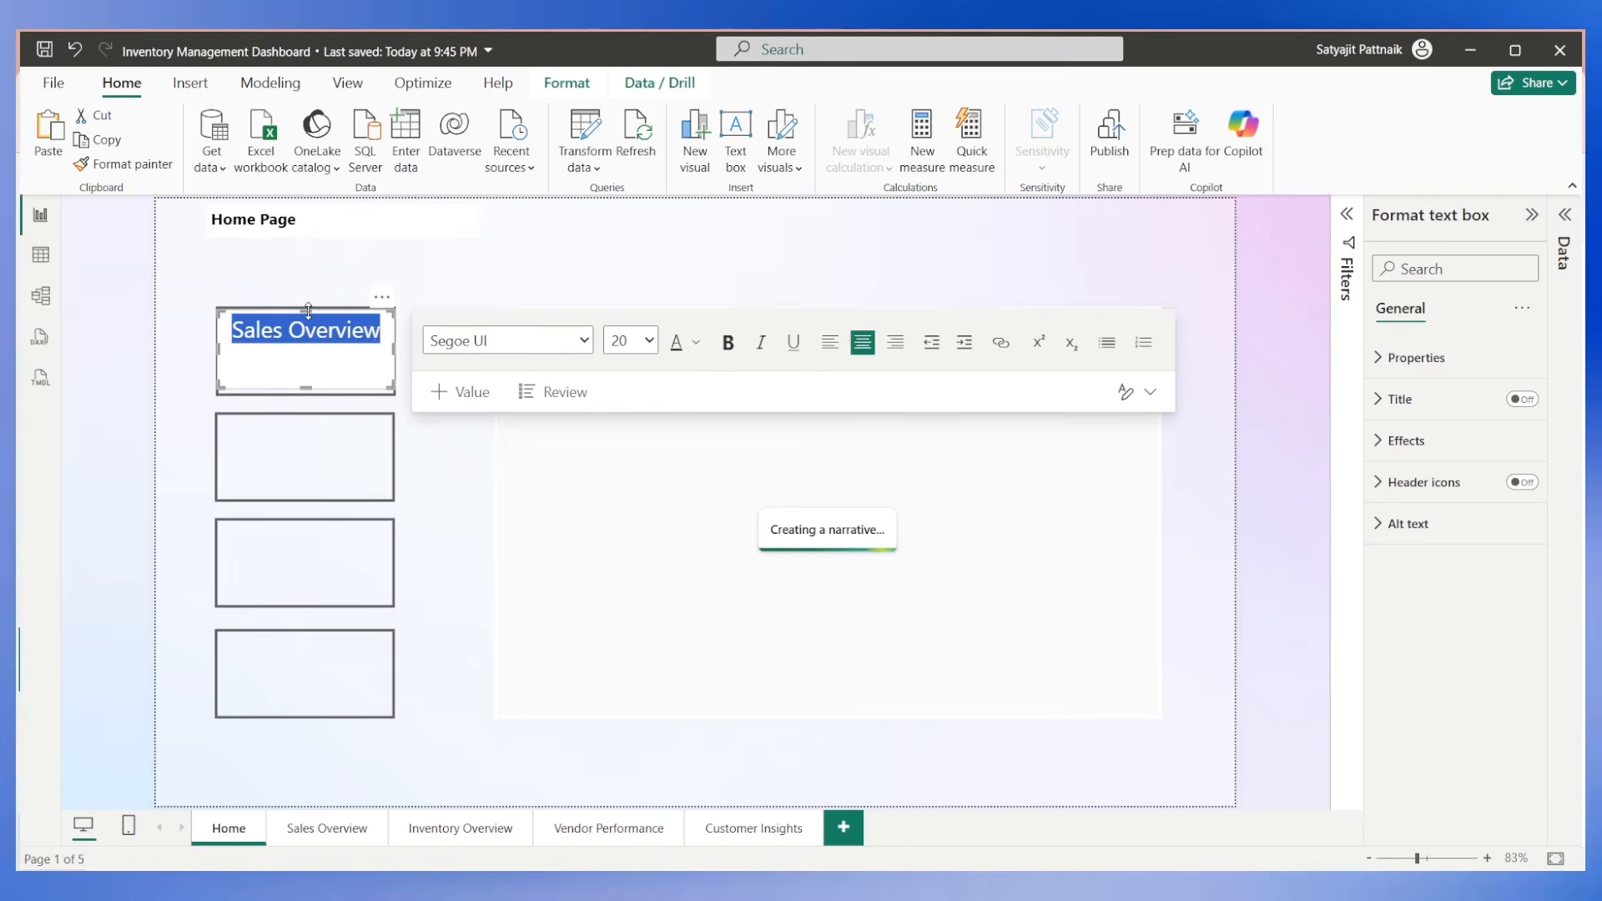
Reduce the Sales Overview text box's height and width so it sits inside the first button without covering its border.
{"action": "left_click_drag", "start_coordinate": [304, 385], "coordinate": [310, 367]}
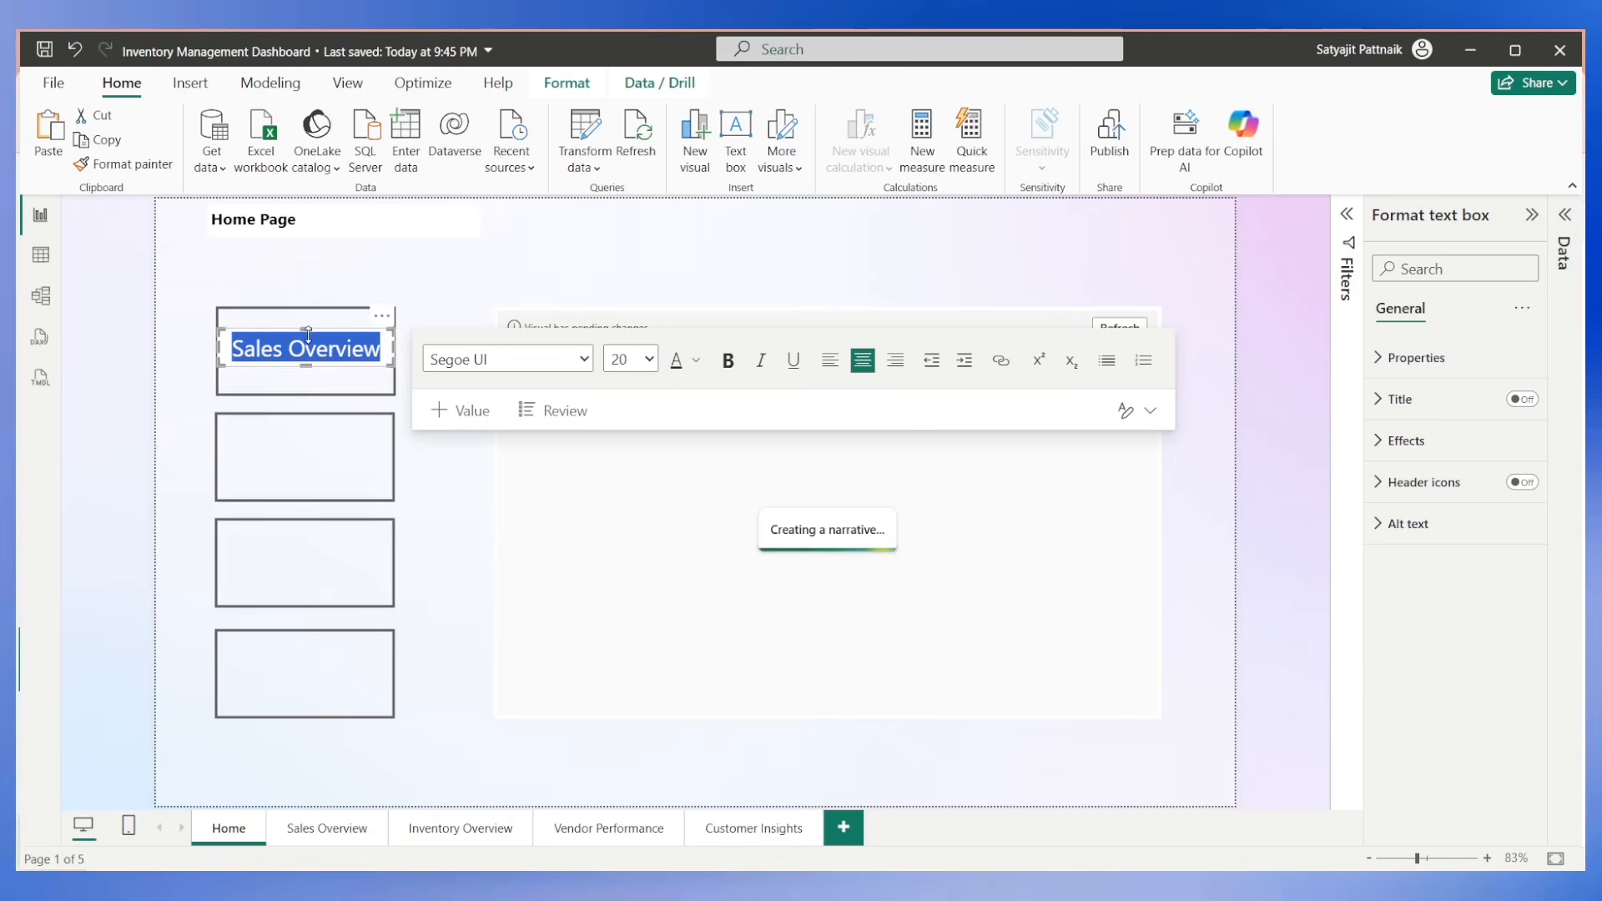
{"action": "left_click", "coordinate": [305, 278]}
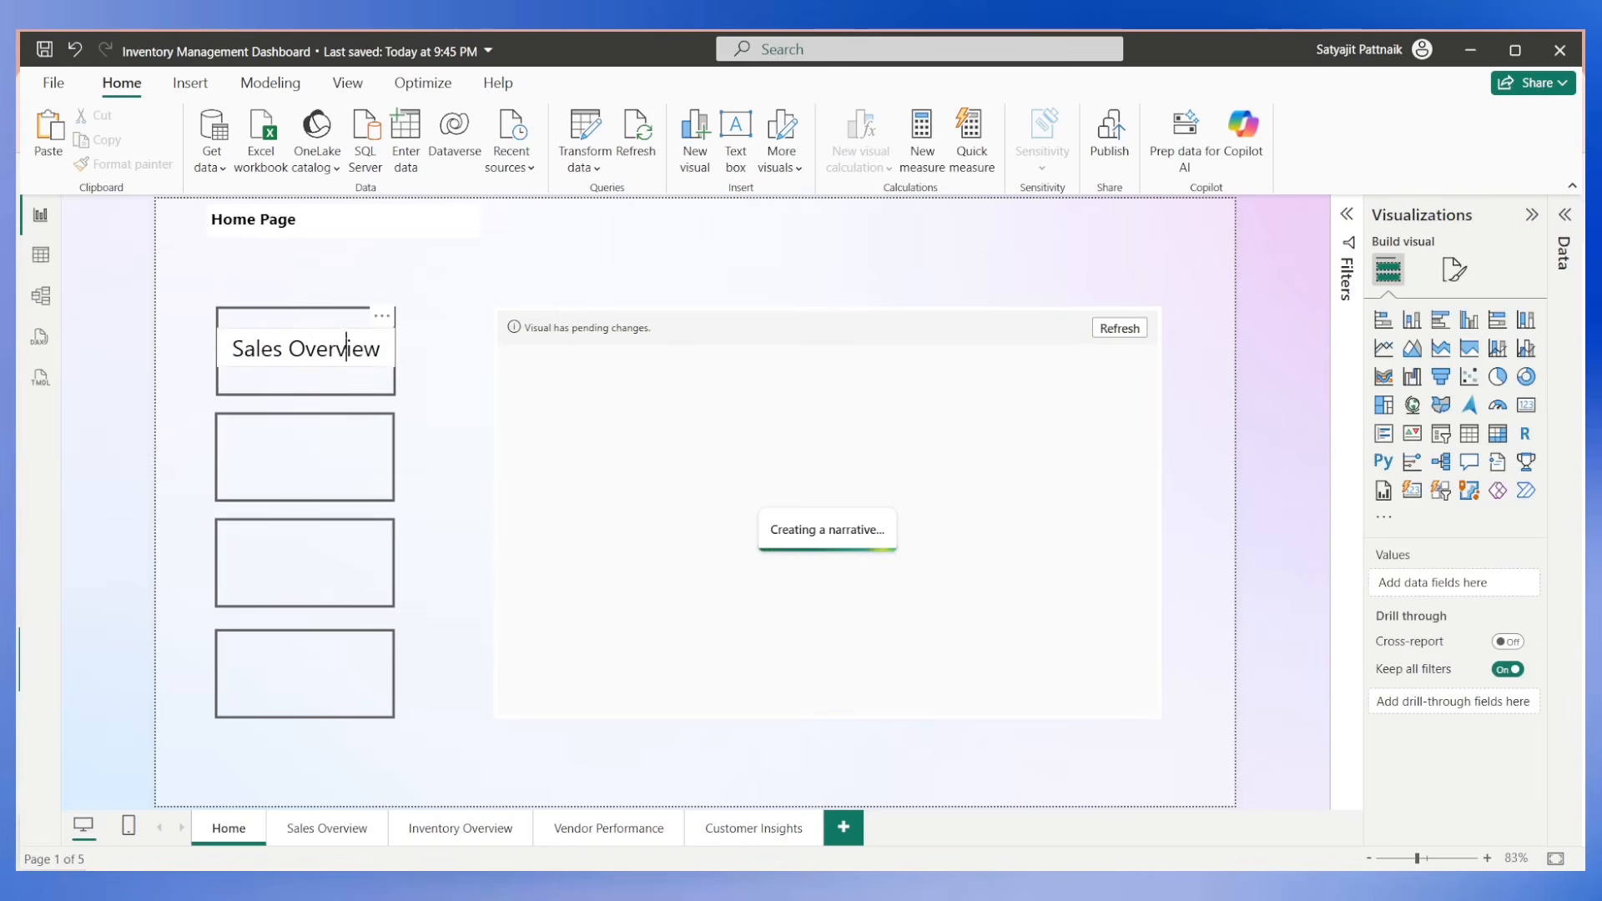
{"action": "left_click", "coordinate": [348, 348]}
{"action": "left_click_drag", "start_coordinate": [390, 354], "coordinate": [383, 355]}
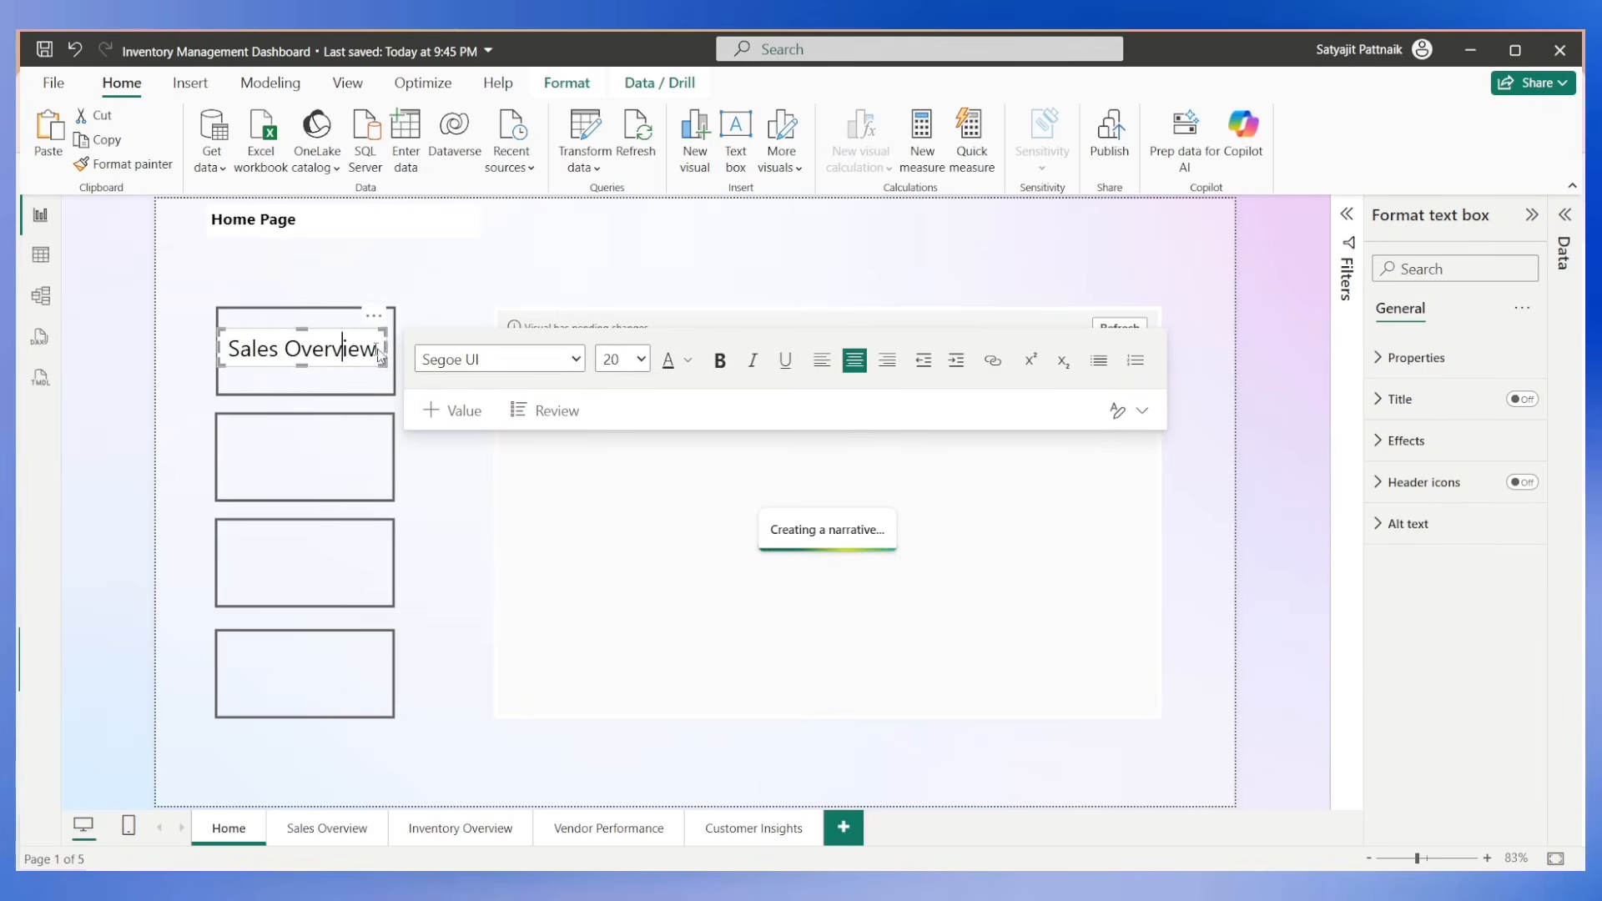
{"action": "left_click_drag", "start_coordinate": [226, 351], "coordinate": [229, 354]}
{"action": "left_click", "coordinate": [201, 353]}
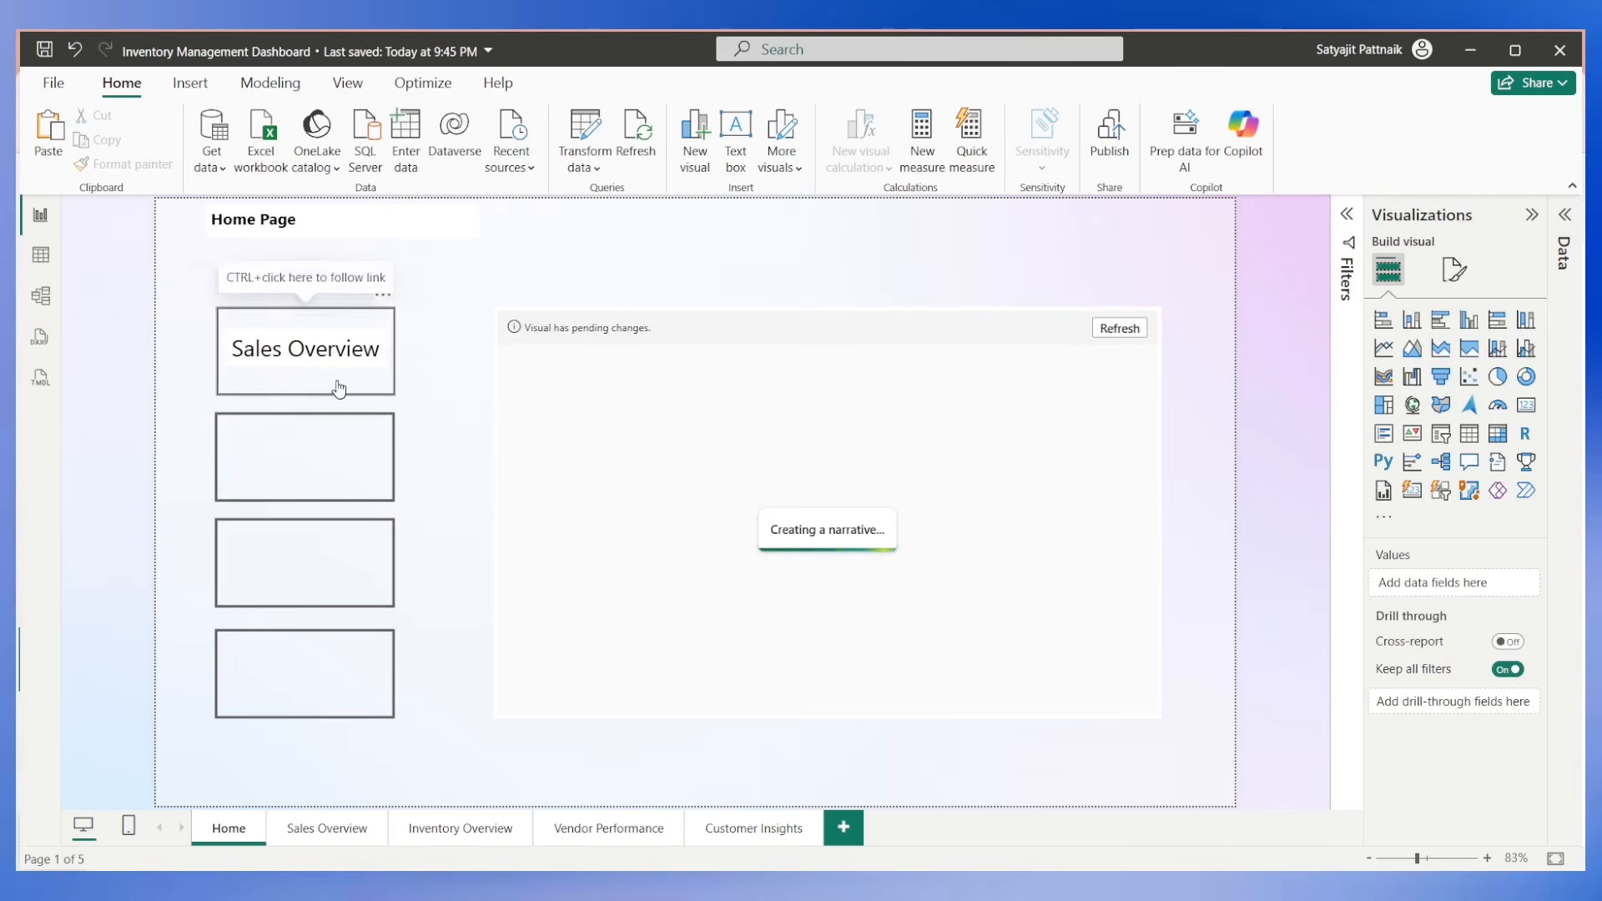
Change the Sales Overview label's font to Calibri and make it bold.
{"action": "left_click", "coordinate": [327, 347]}
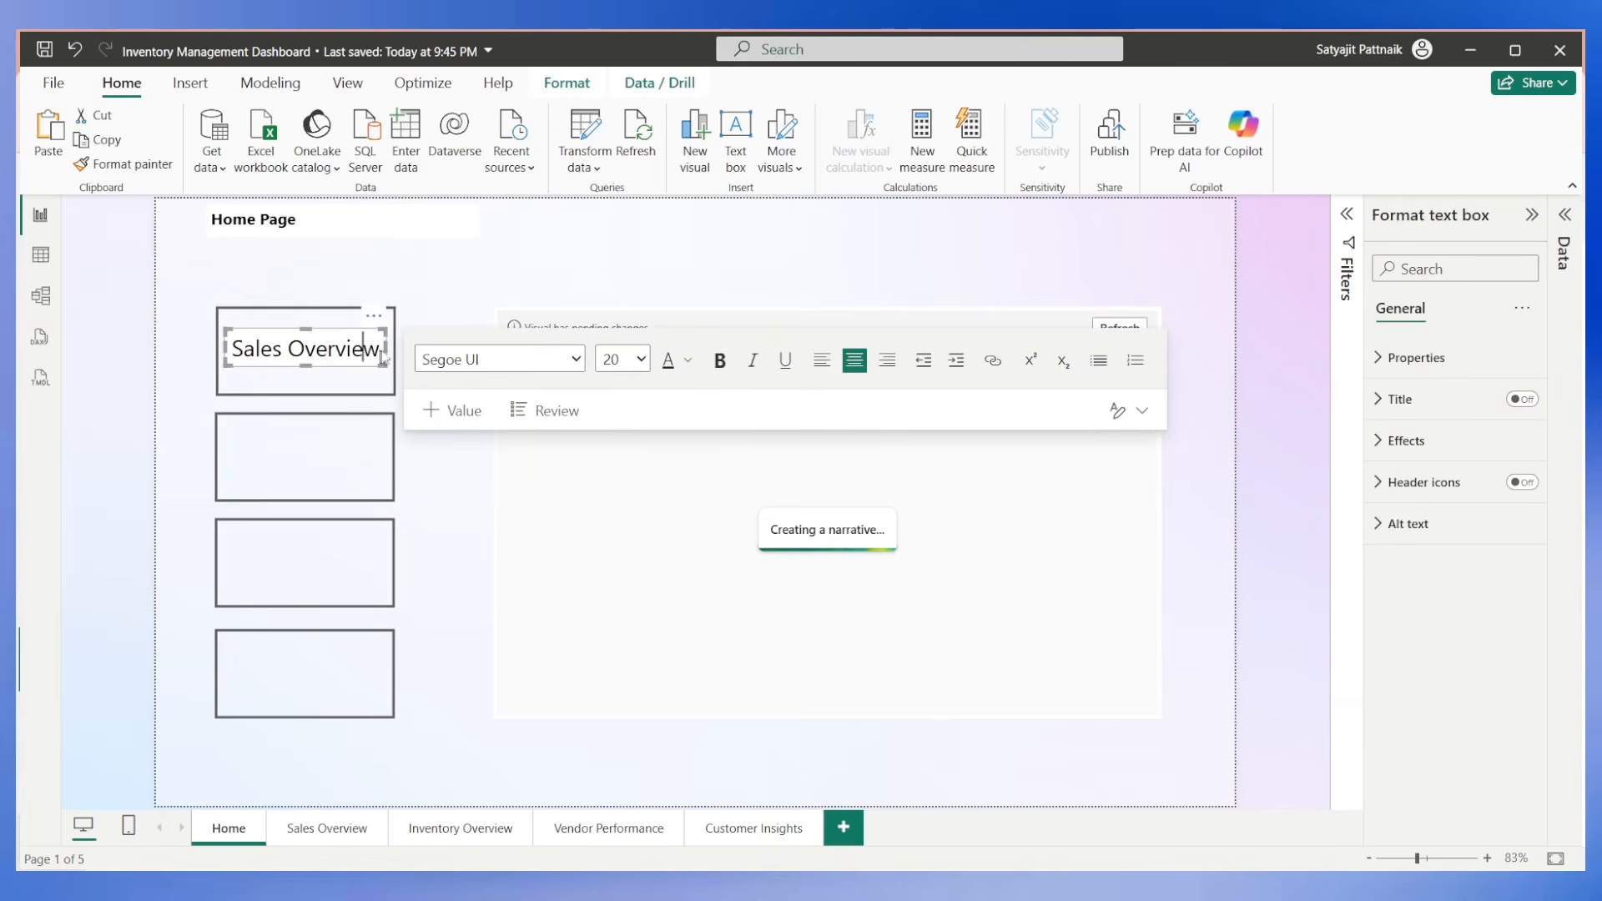
{"action": "key", "text": "ctrl+a"}
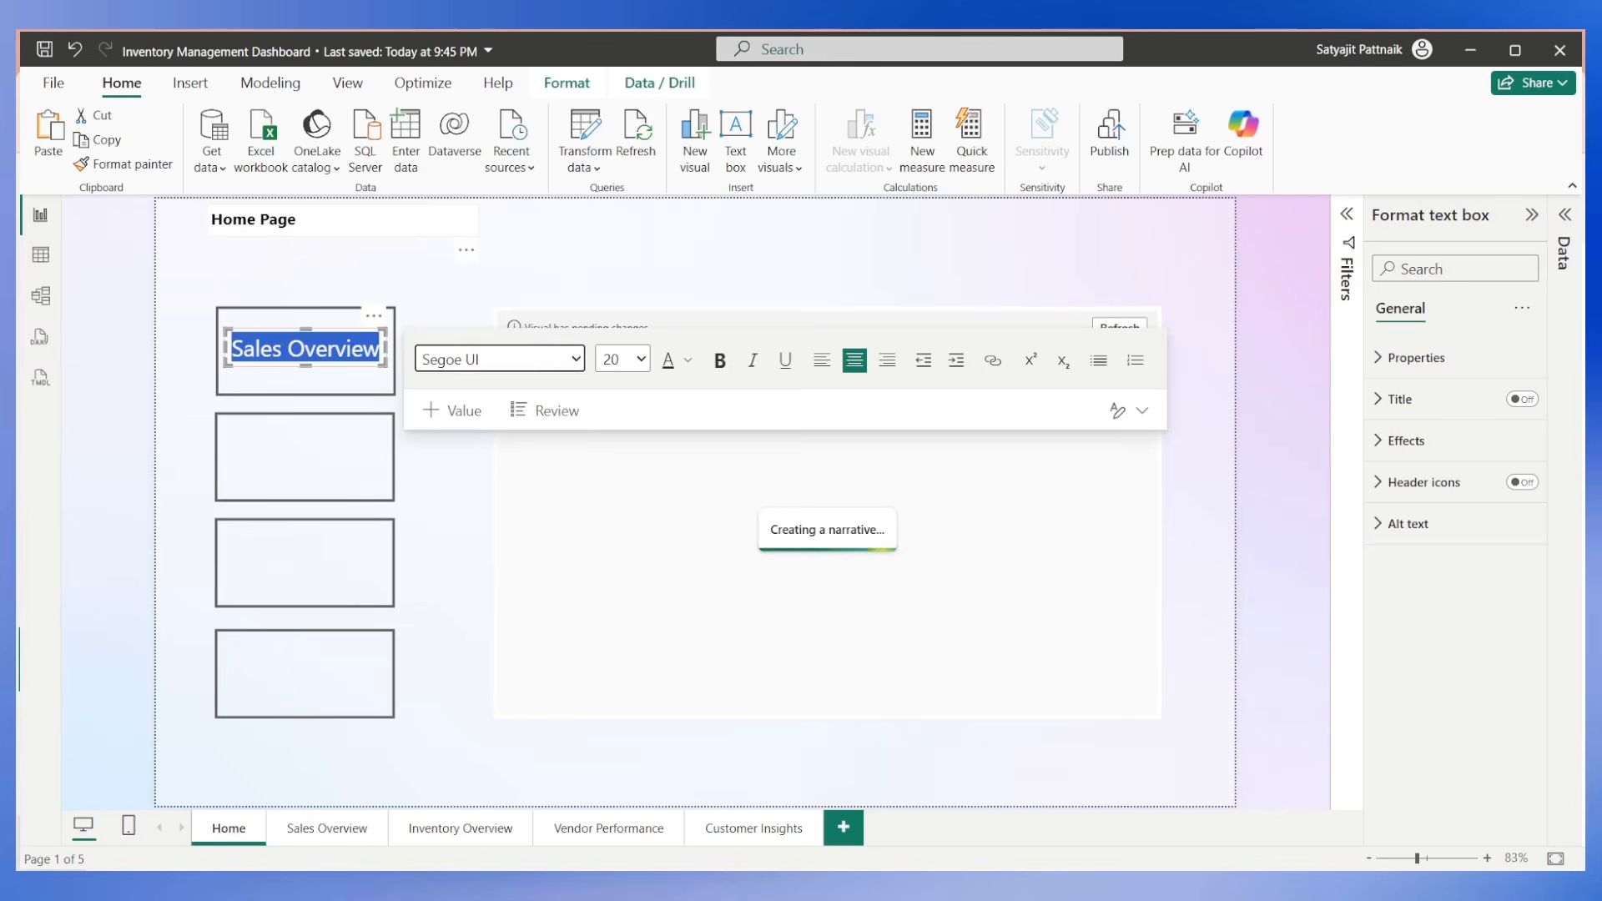
{"action": "left_click", "coordinate": [255, 219]}
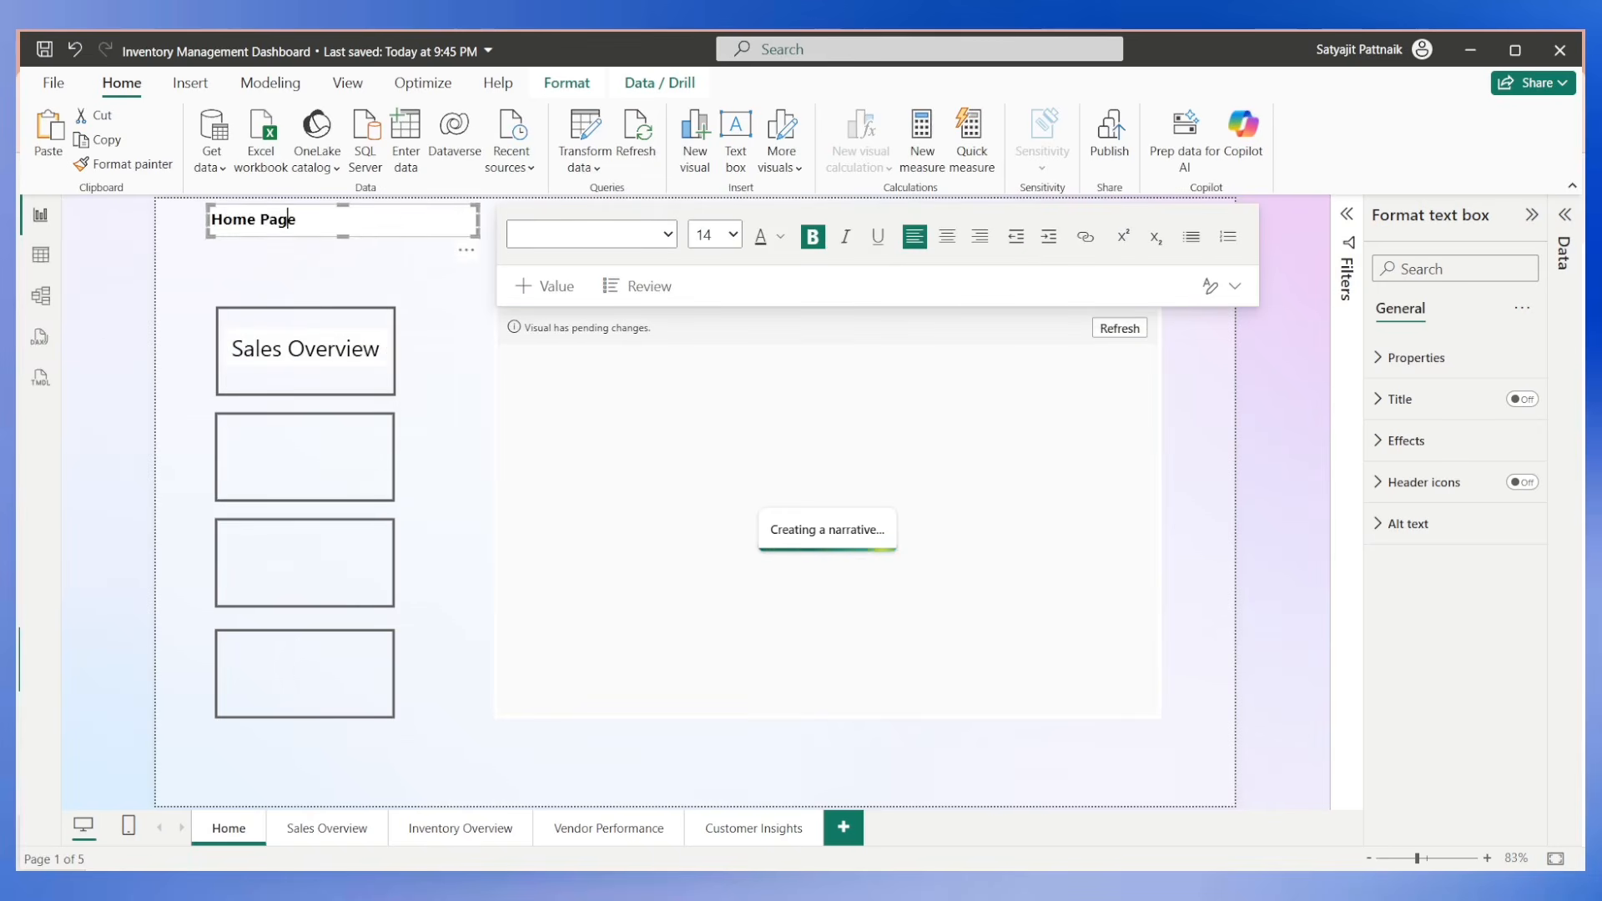
{"action": "key", "text": "ctrl+a"}
{"action": "double_click", "coordinate": [296, 342]}
{"action": "key", "text": "ctrl+a"}
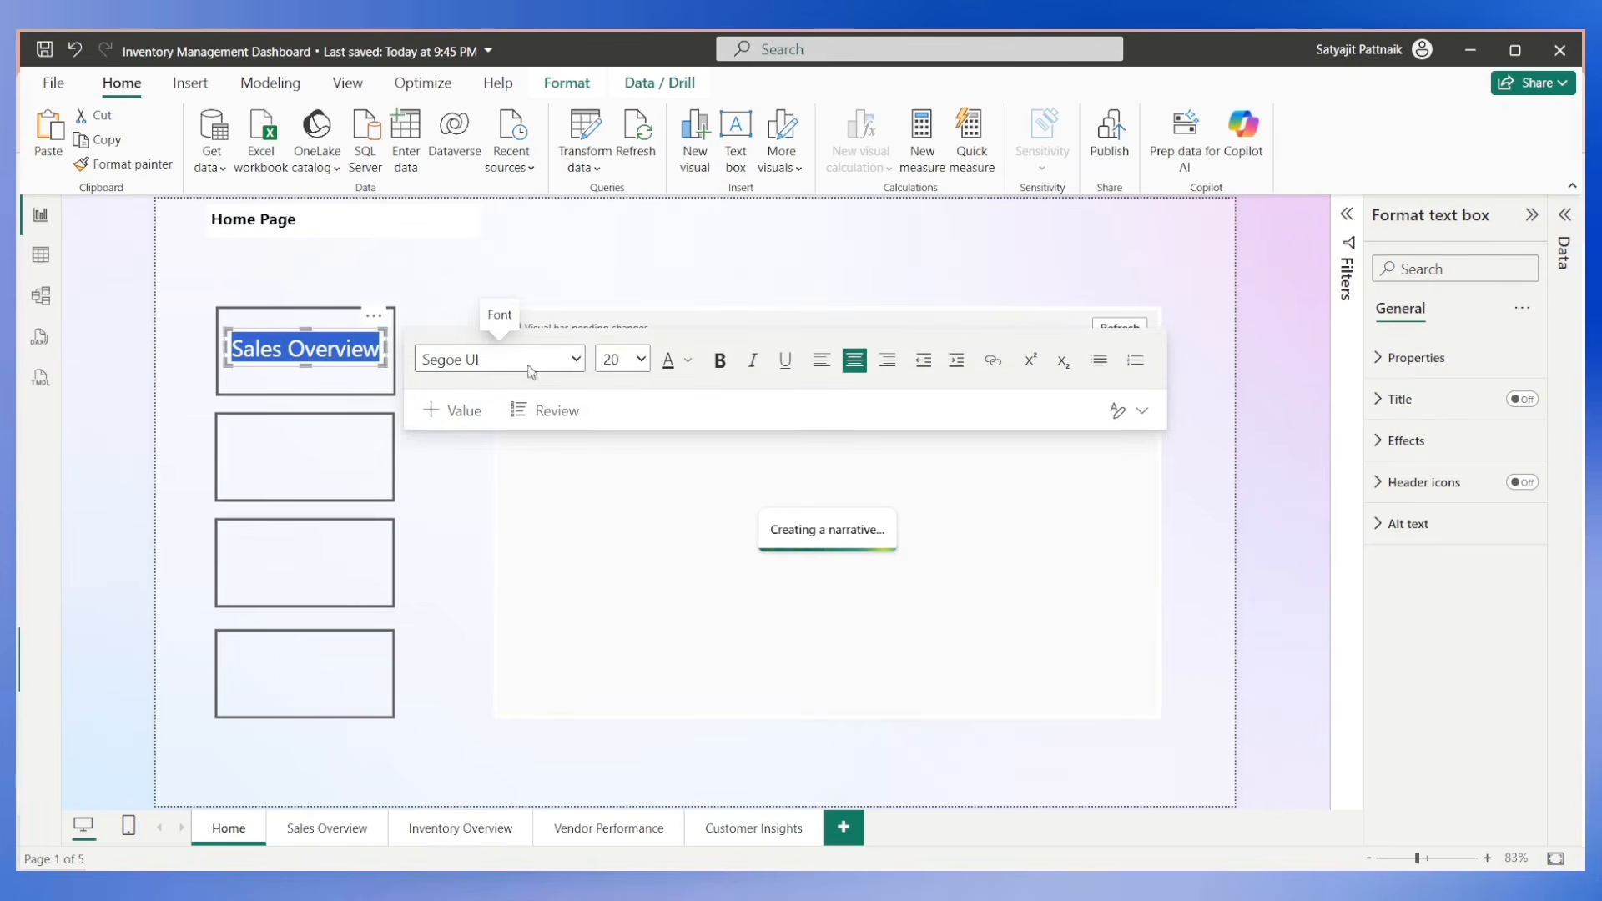
{"action": "left_click", "coordinate": [525, 360]}
{"action": "left_click", "coordinate": [465, 475]}
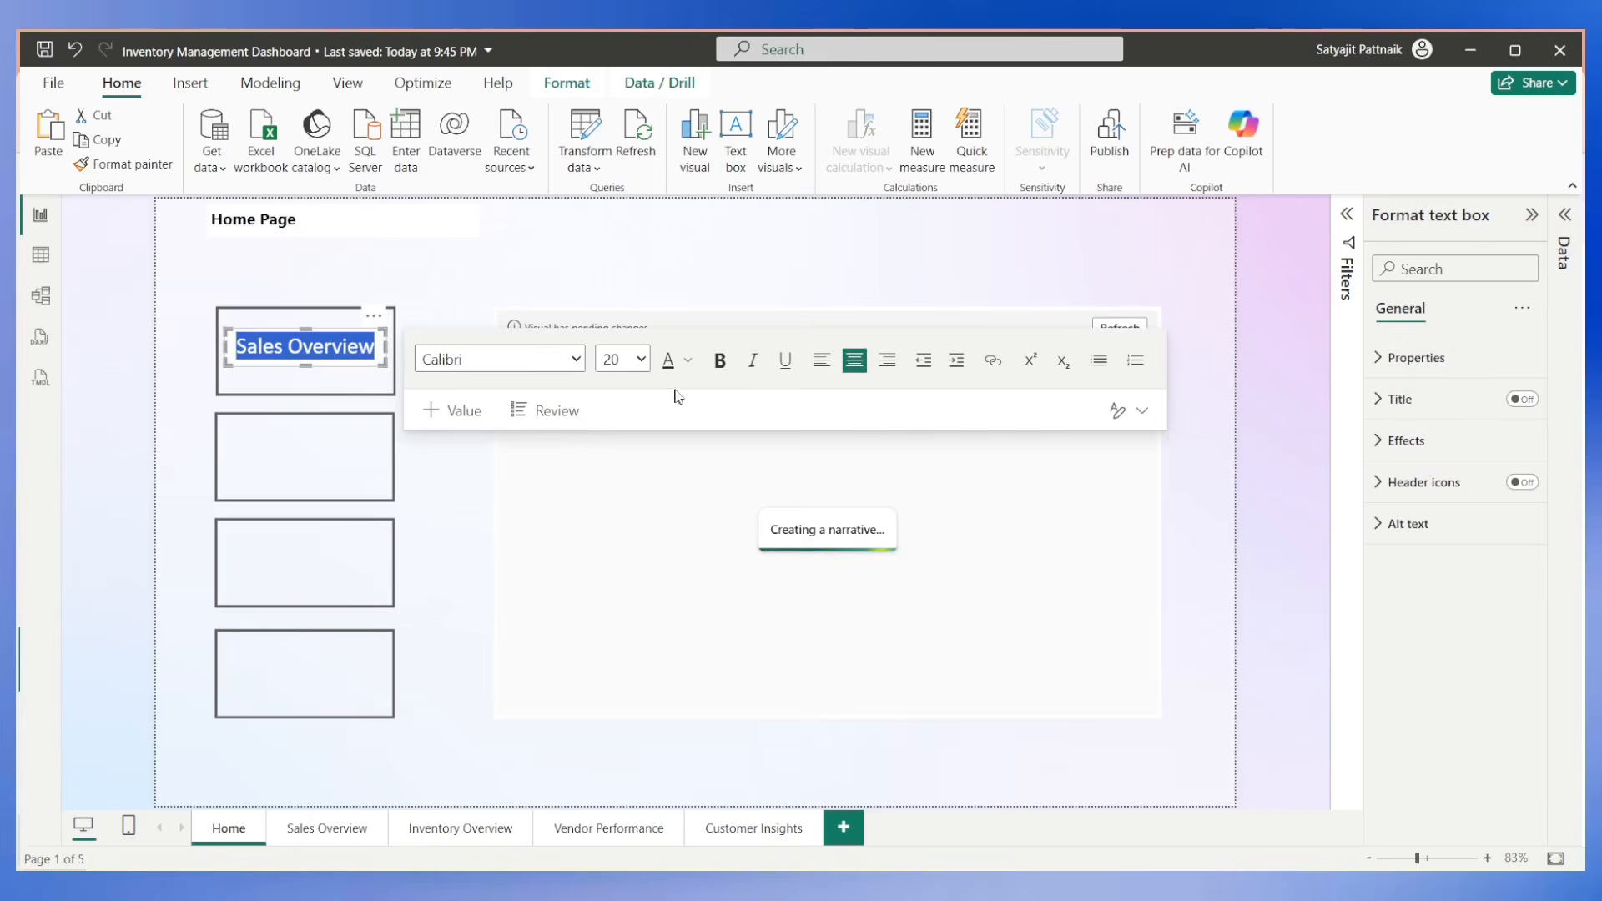
{"action": "left_click", "coordinate": [719, 359]}
{"action": "left_click", "coordinate": [409, 292]}
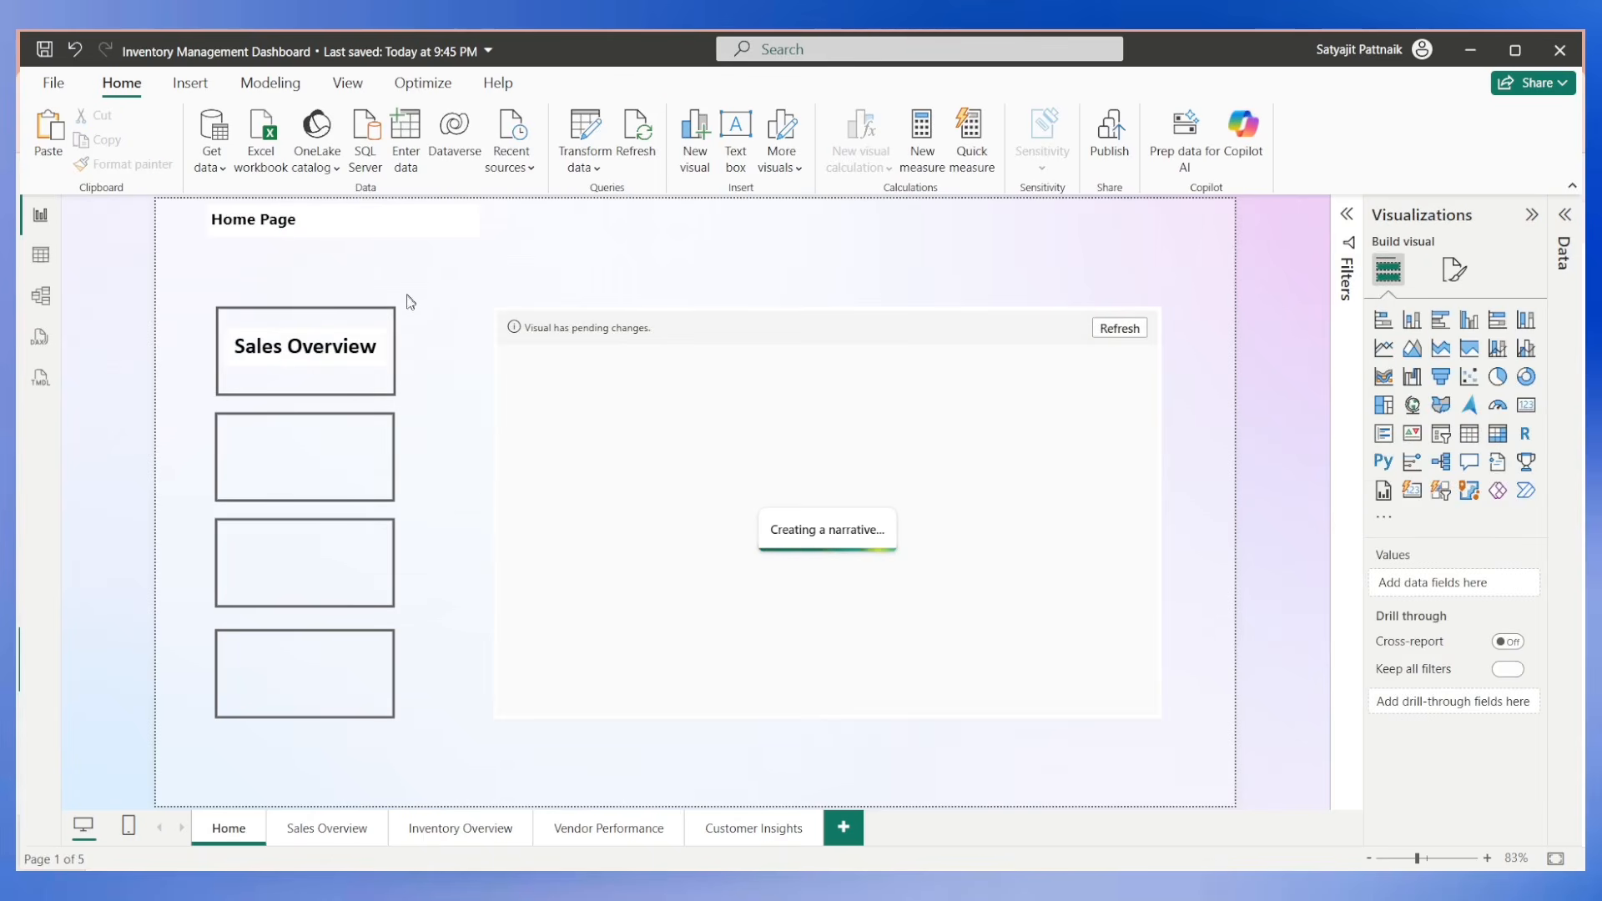
Fine-tune the Sales Overview text box's position and height so the bold label fits centred within the first button.
{"action": "left_click", "coordinate": [306, 338]}
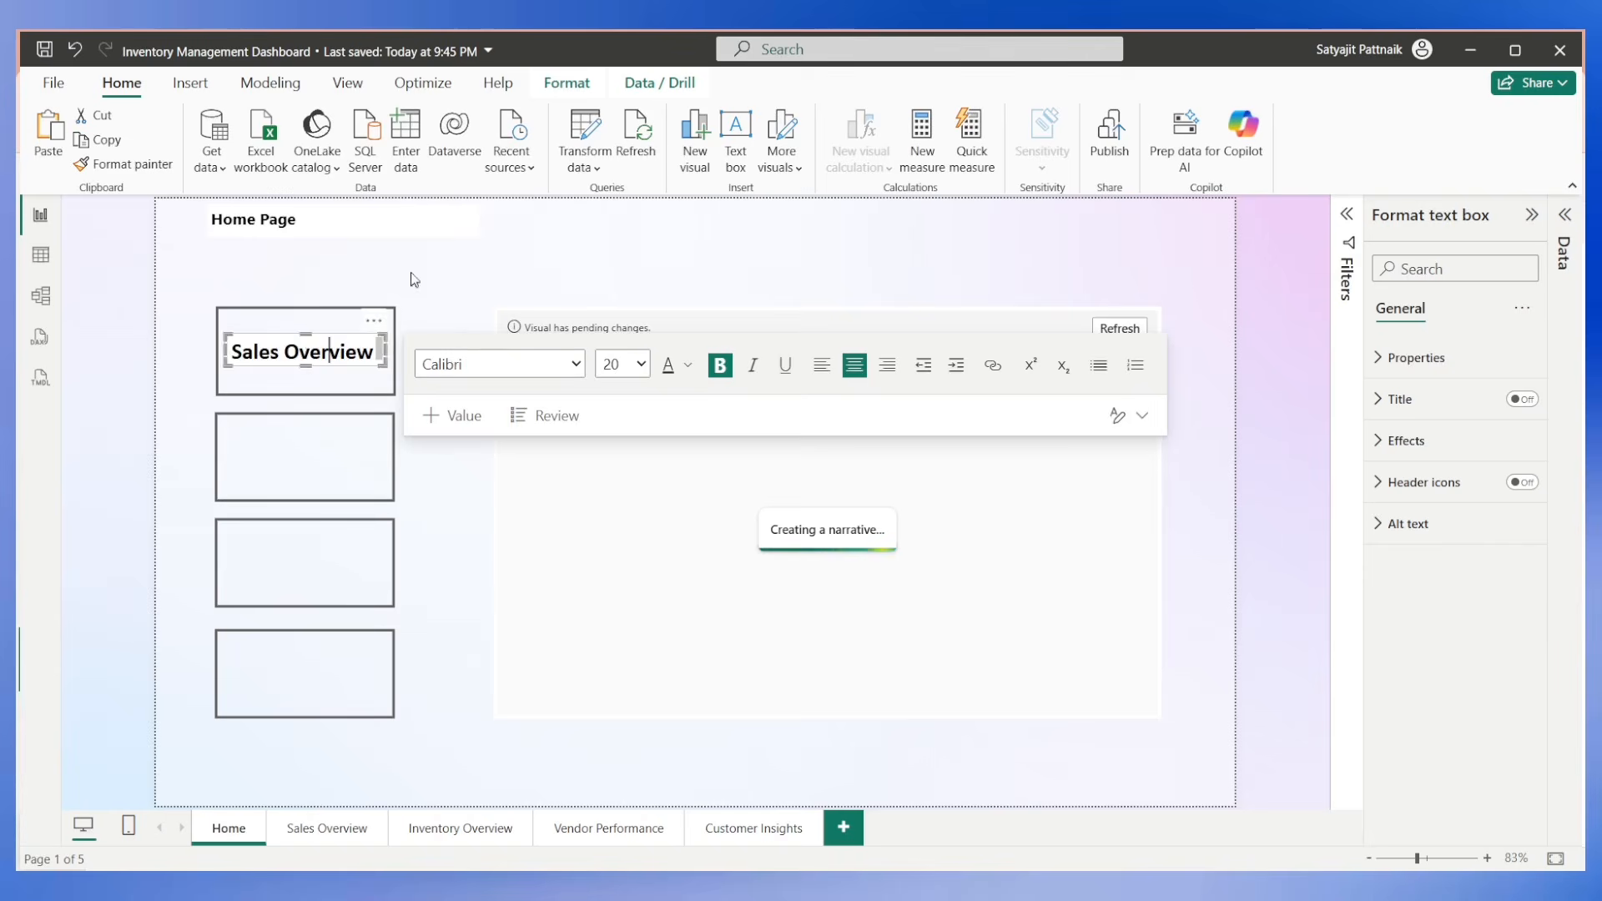
{"action": "left_click", "coordinate": [412, 296]}
{"action": "left_click", "coordinate": [330, 346]}
{"action": "left_click", "coordinate": [308, 371]}
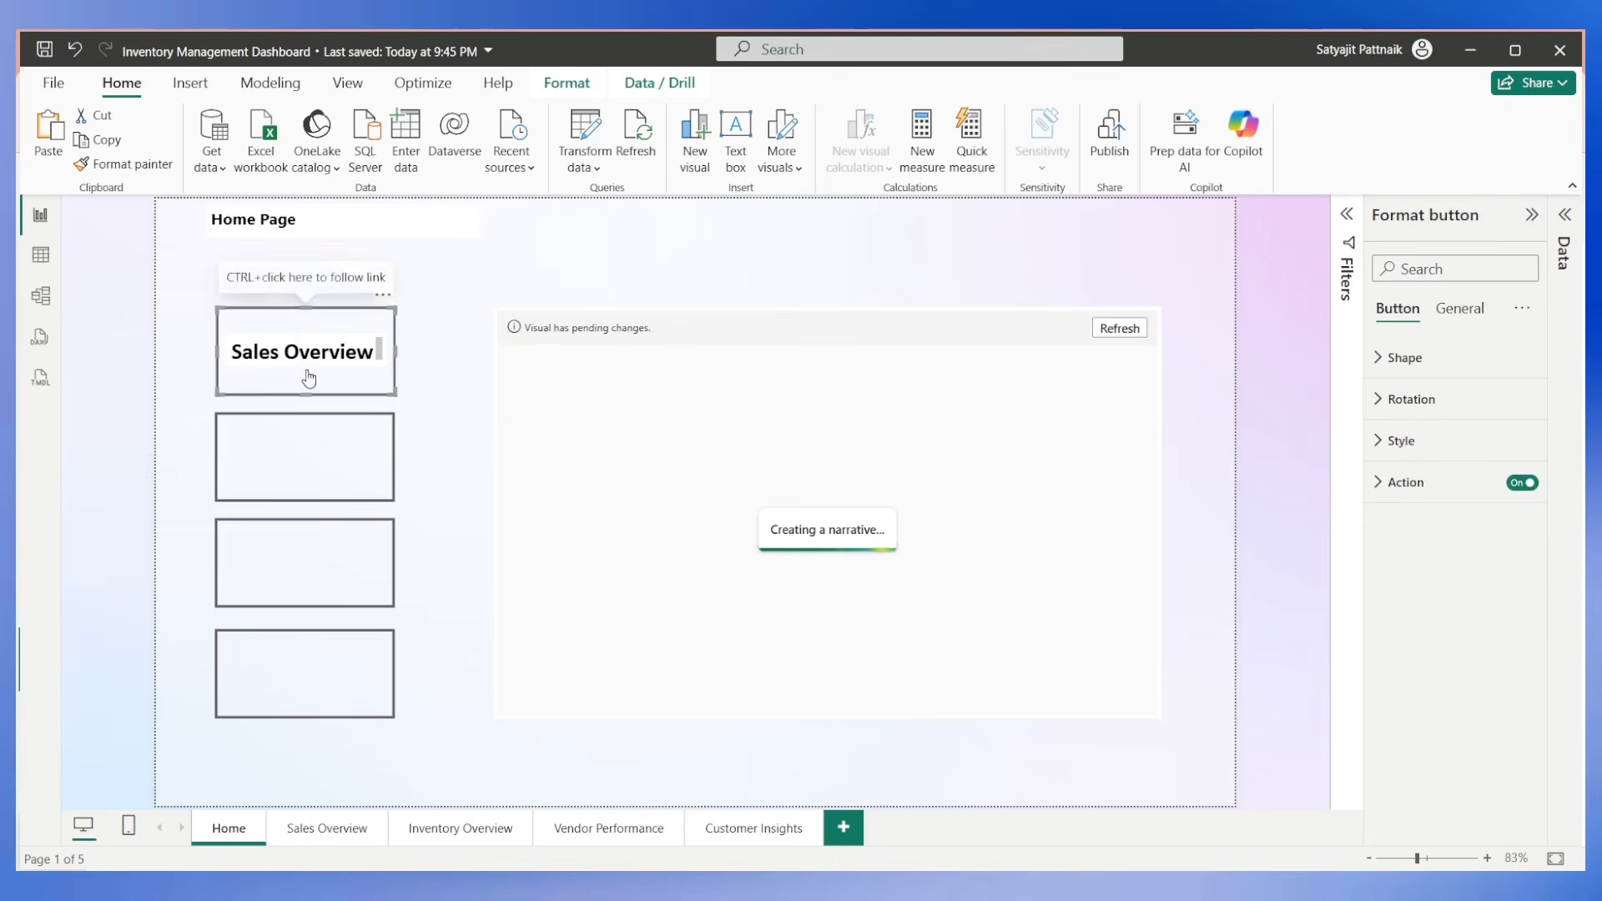
{"action": "left_click", "coordinate": [324, 287]}
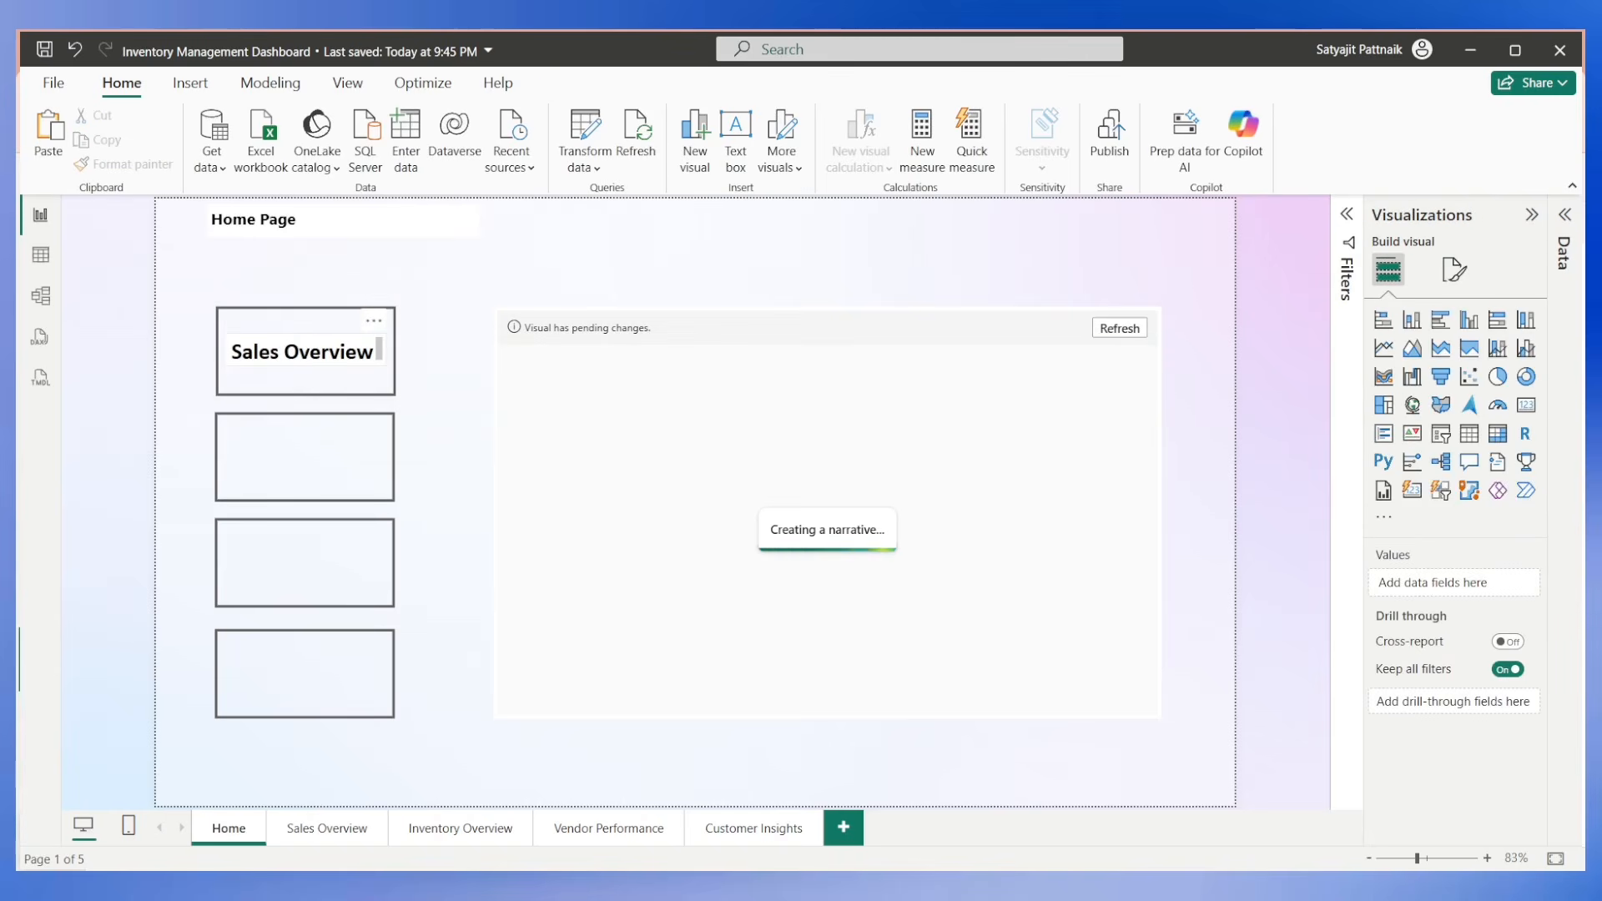
{"action": "left_click", "coordinate": [310, 351]}
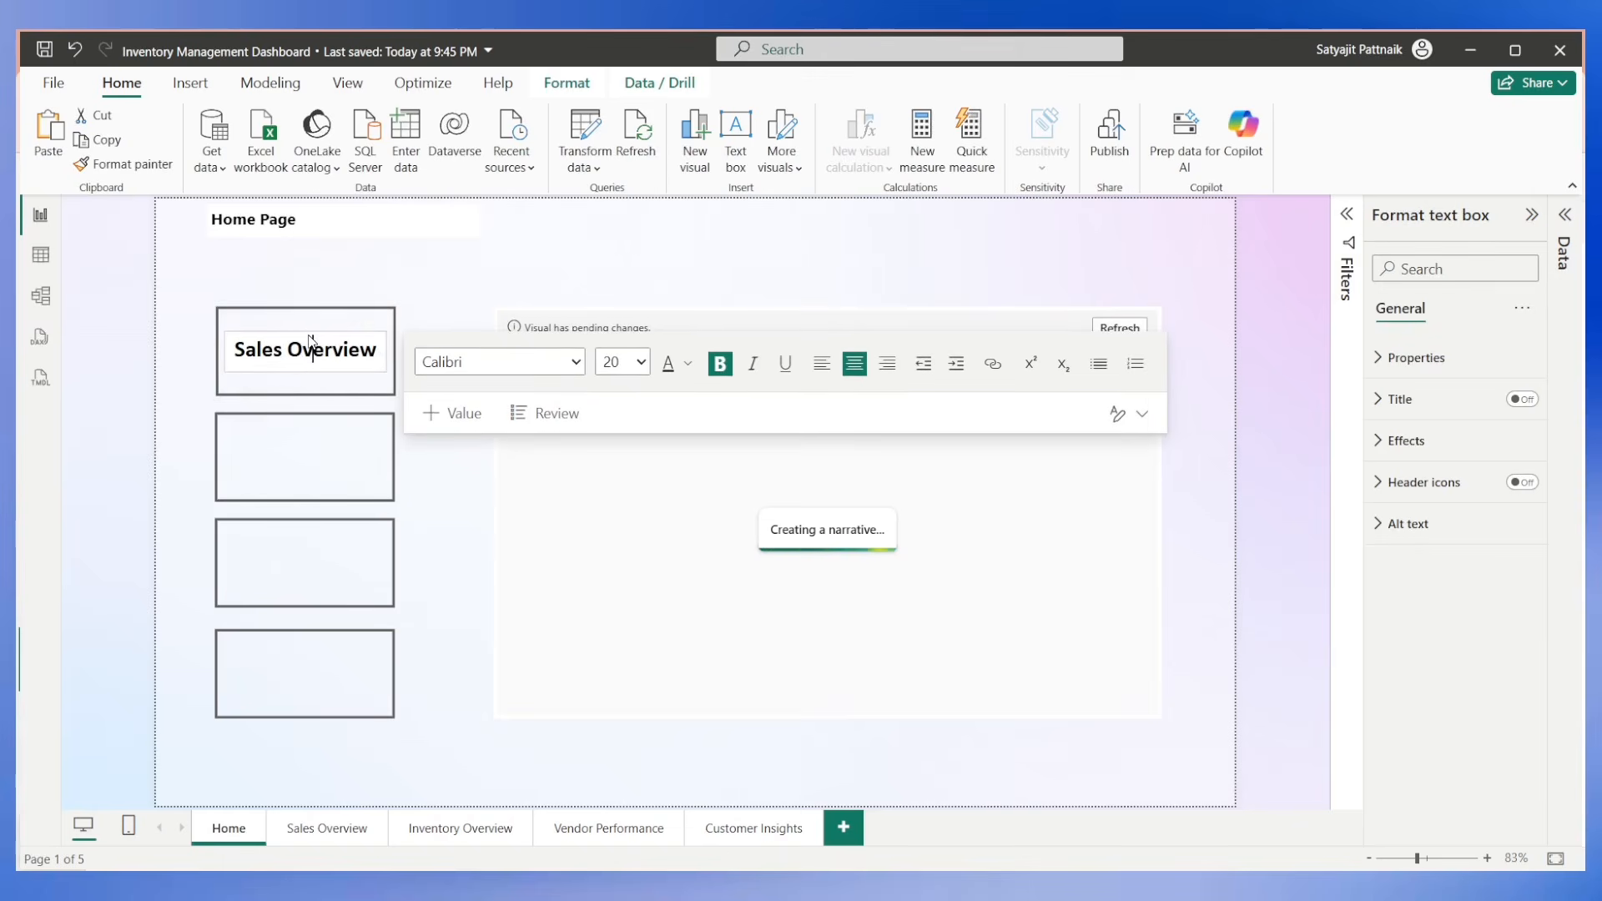
{"action": "left_click", "coordinate": [342, 292]}
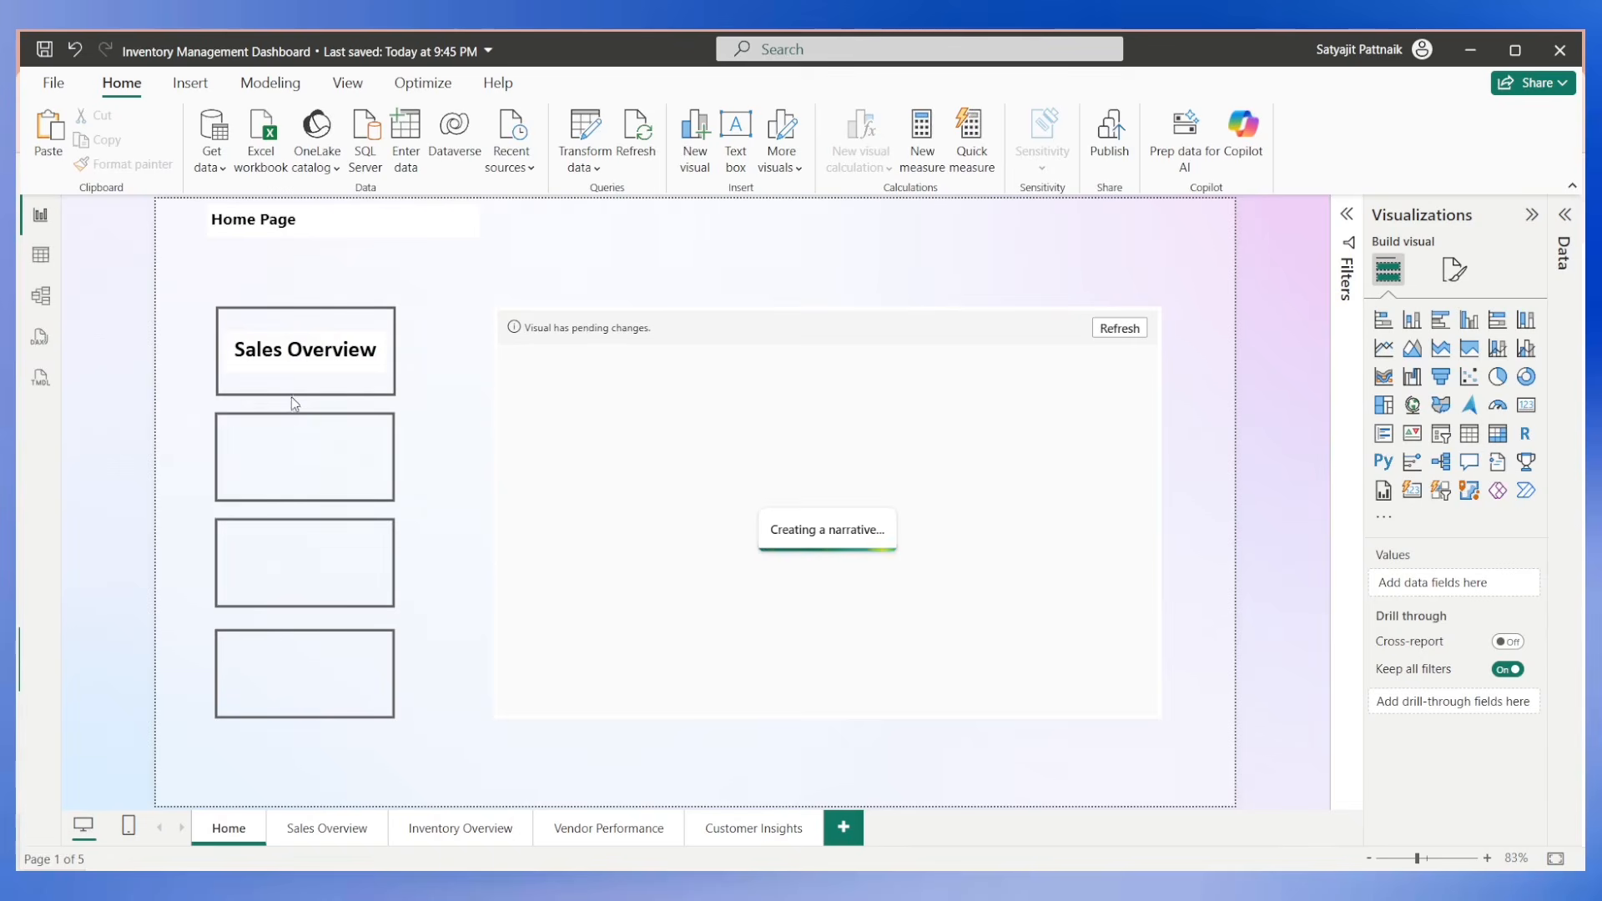
{"action": "right_click", "coordinate": [377, 328]}
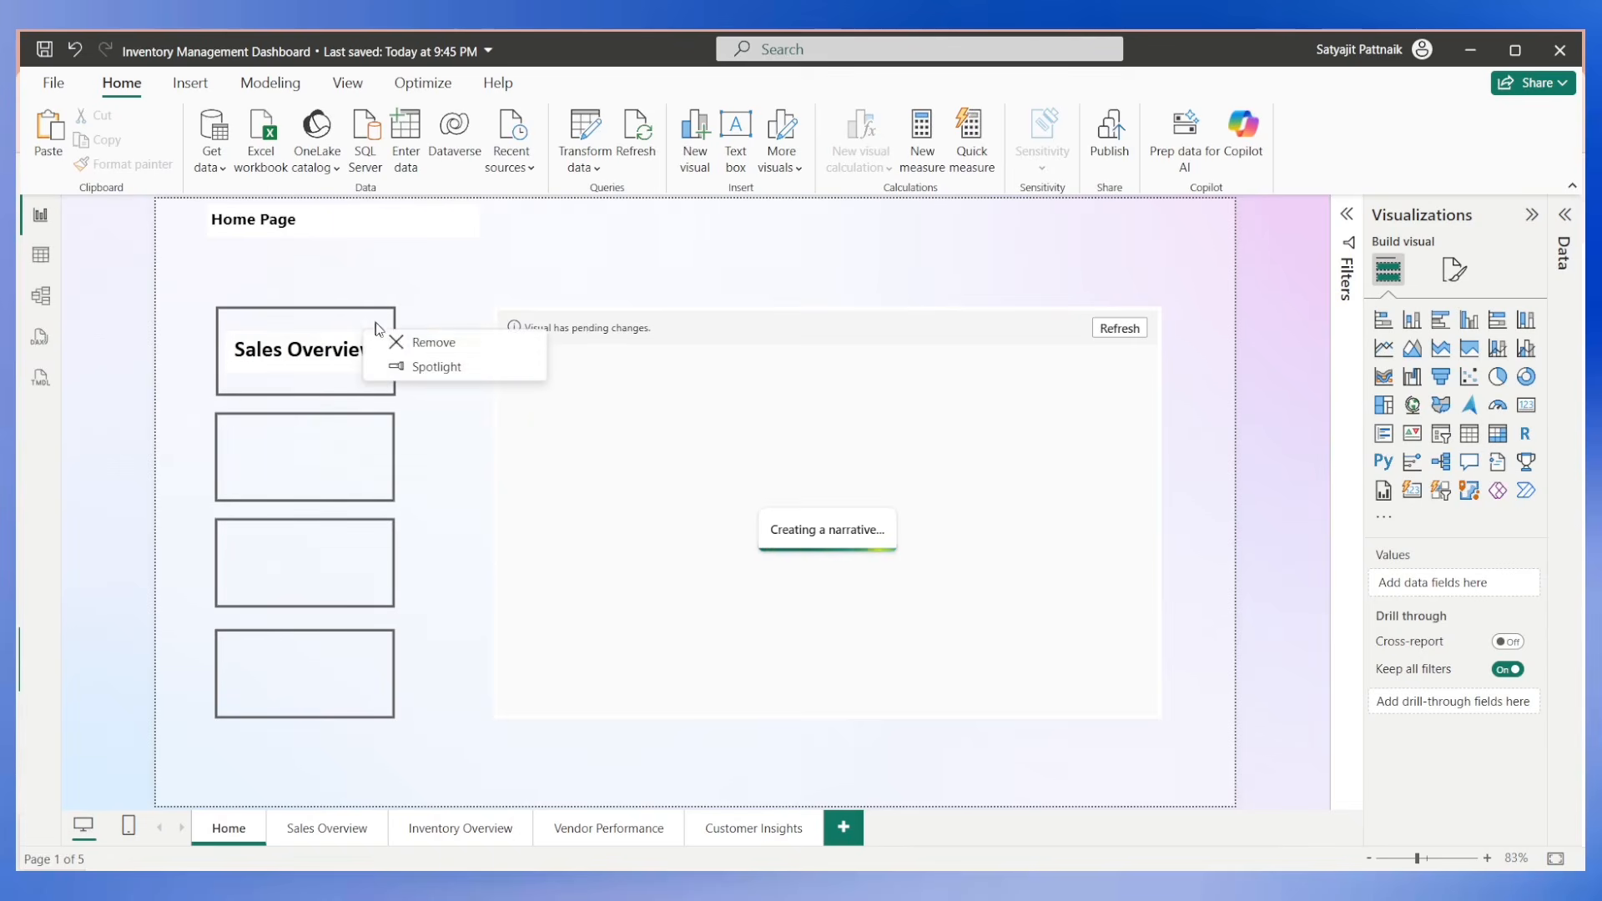
{"action": "key", "text": "ctrl+v"}
{"action": "left_click_drag", "start_coordinate": [392, 518], "coordinate": [384, 444]}
{"action": "key", "text": "ctrl+z"}
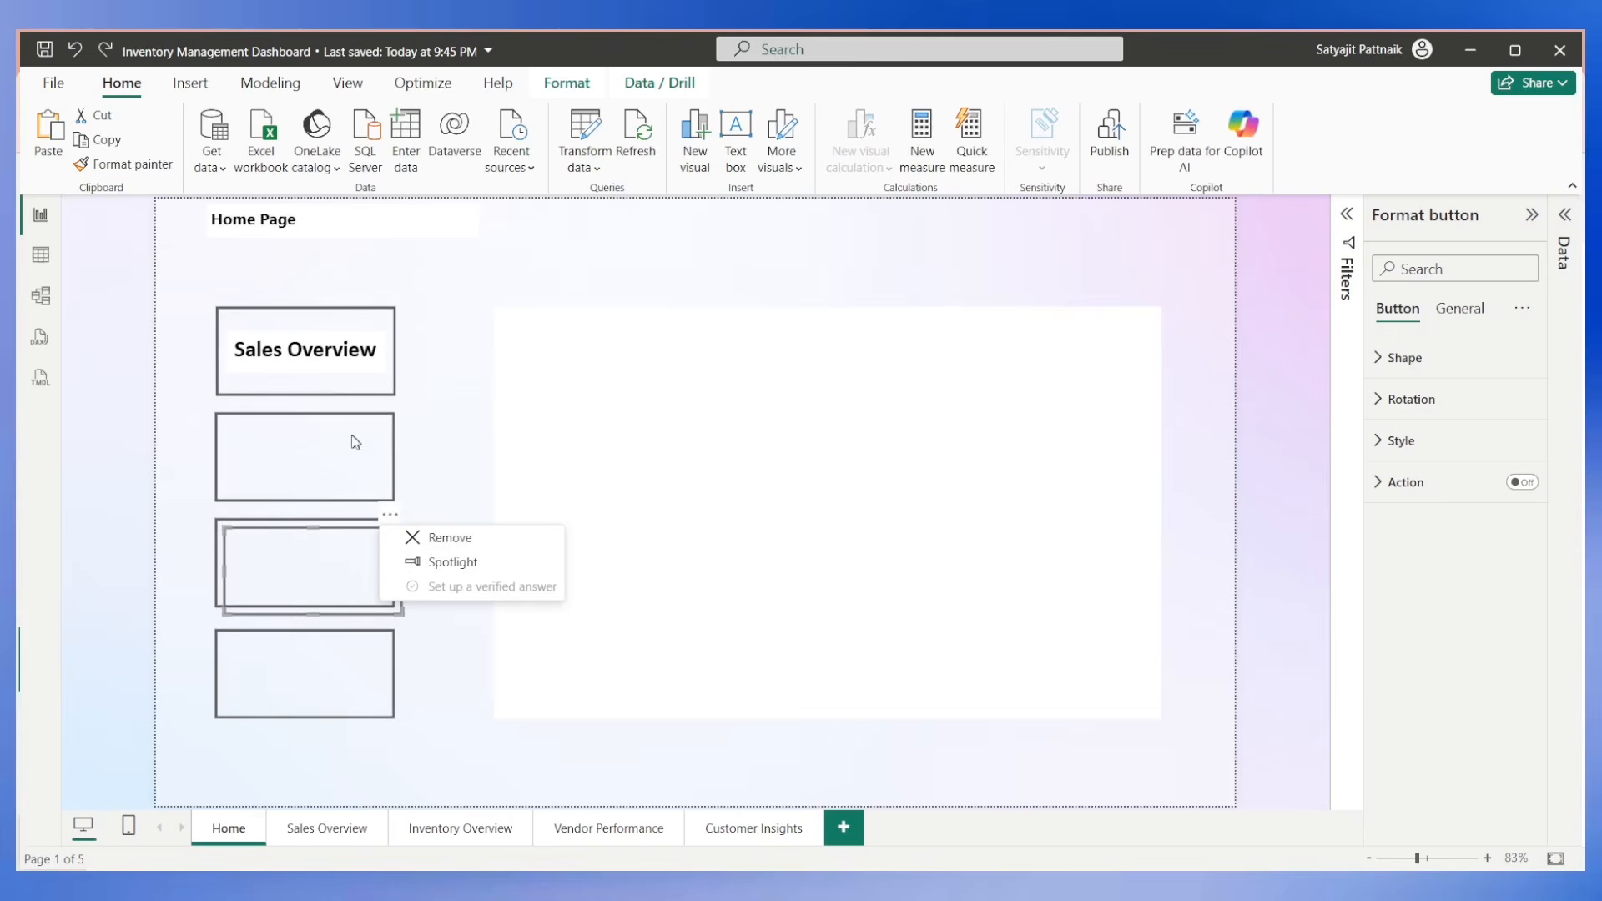
{"action": "left_click", "coordinate": [442, 537]}
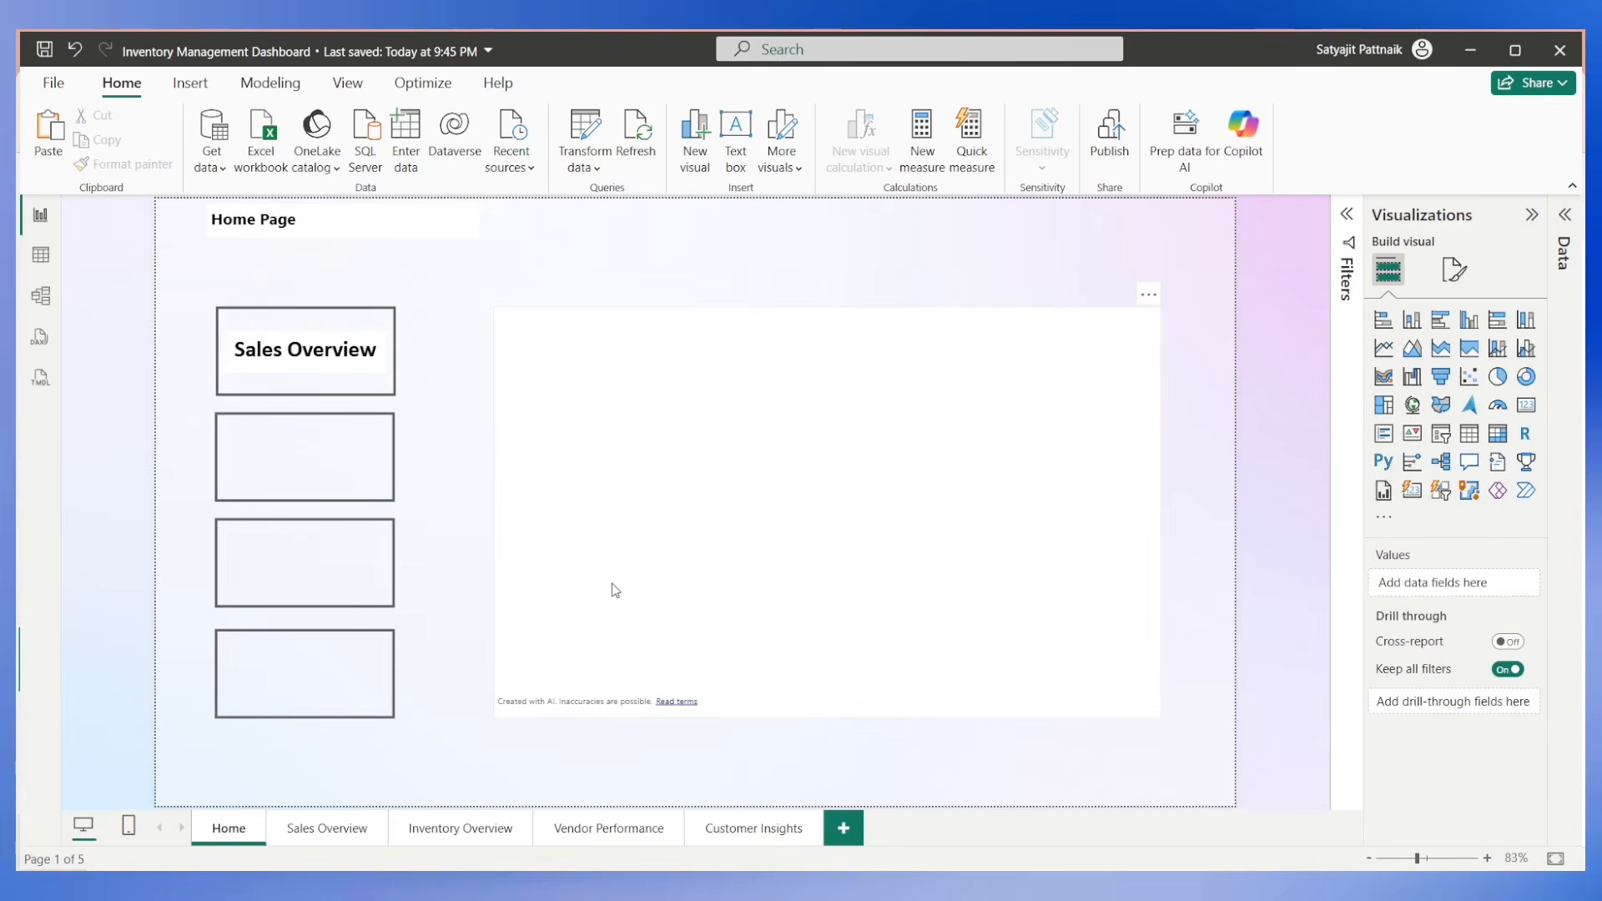
Reopen the narrative visual's Copilot dialog, check the report pages and visuals it references, and close the dialog.
{"action": "left_click", "coordinate": [659, 587]}
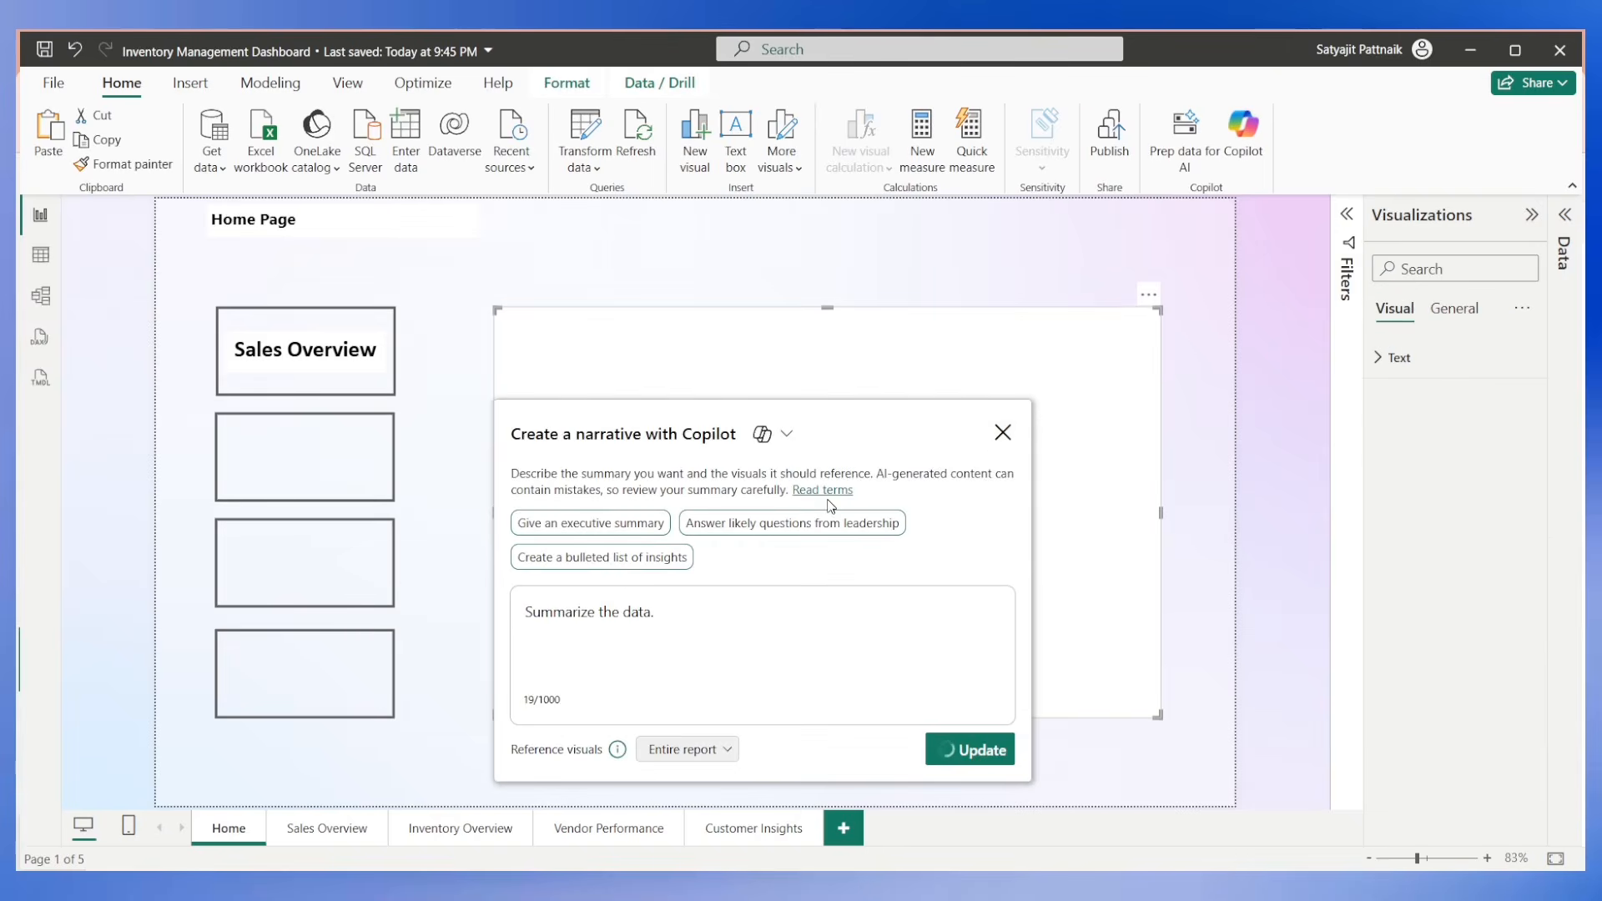
{"action": "left_click", "coordinate": [1002, 433]}
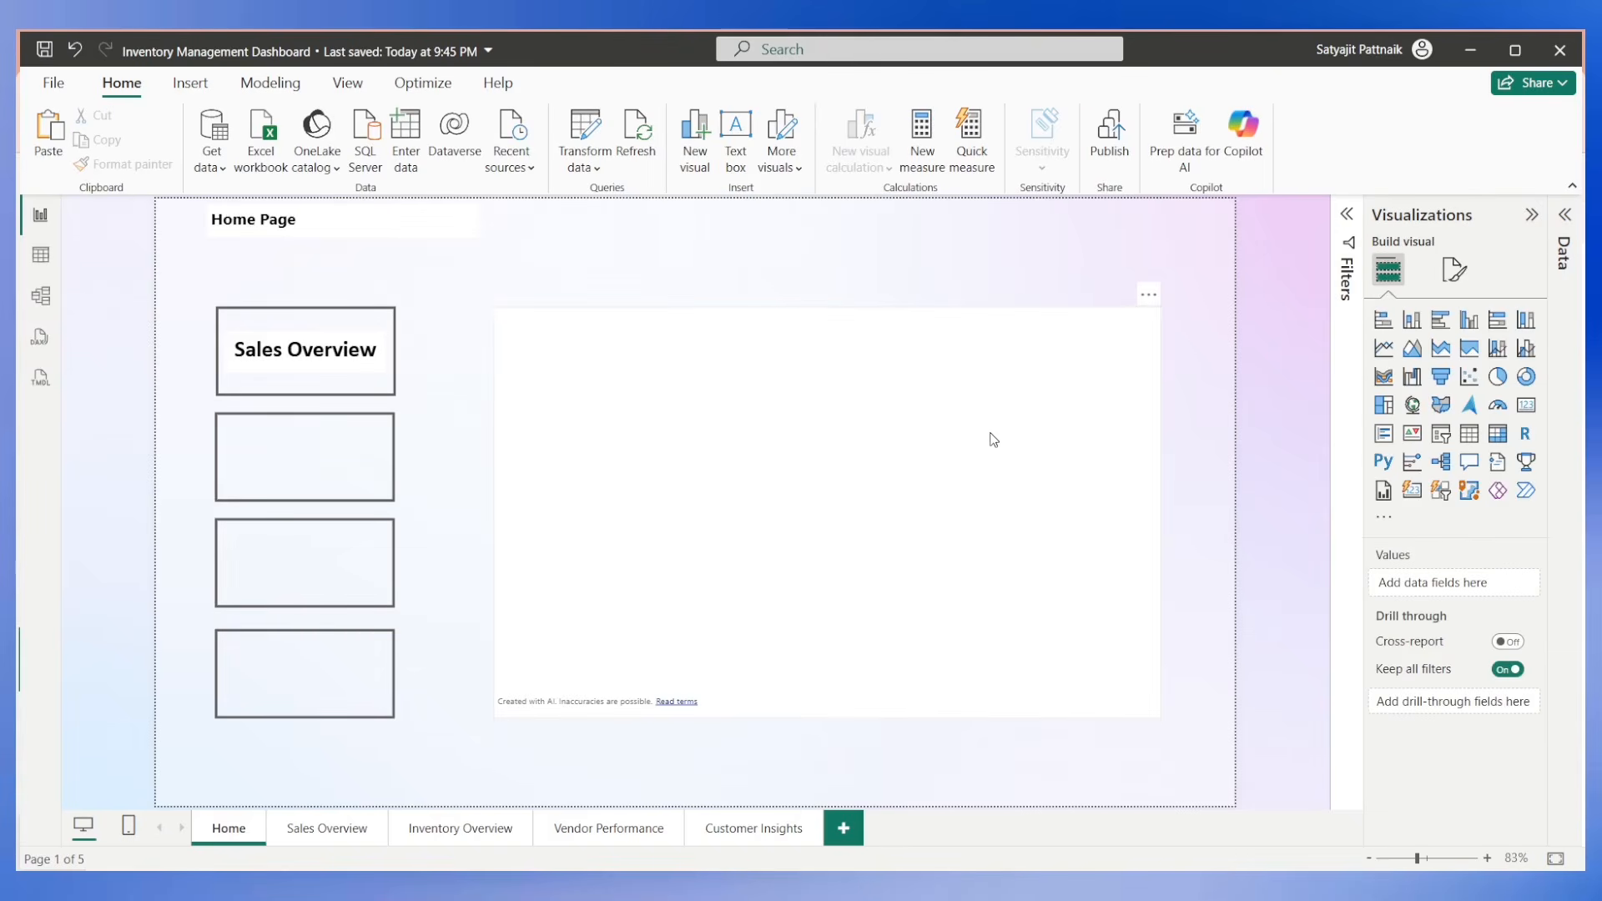
{"action": "left_click", "coordinate": [990, 440]}
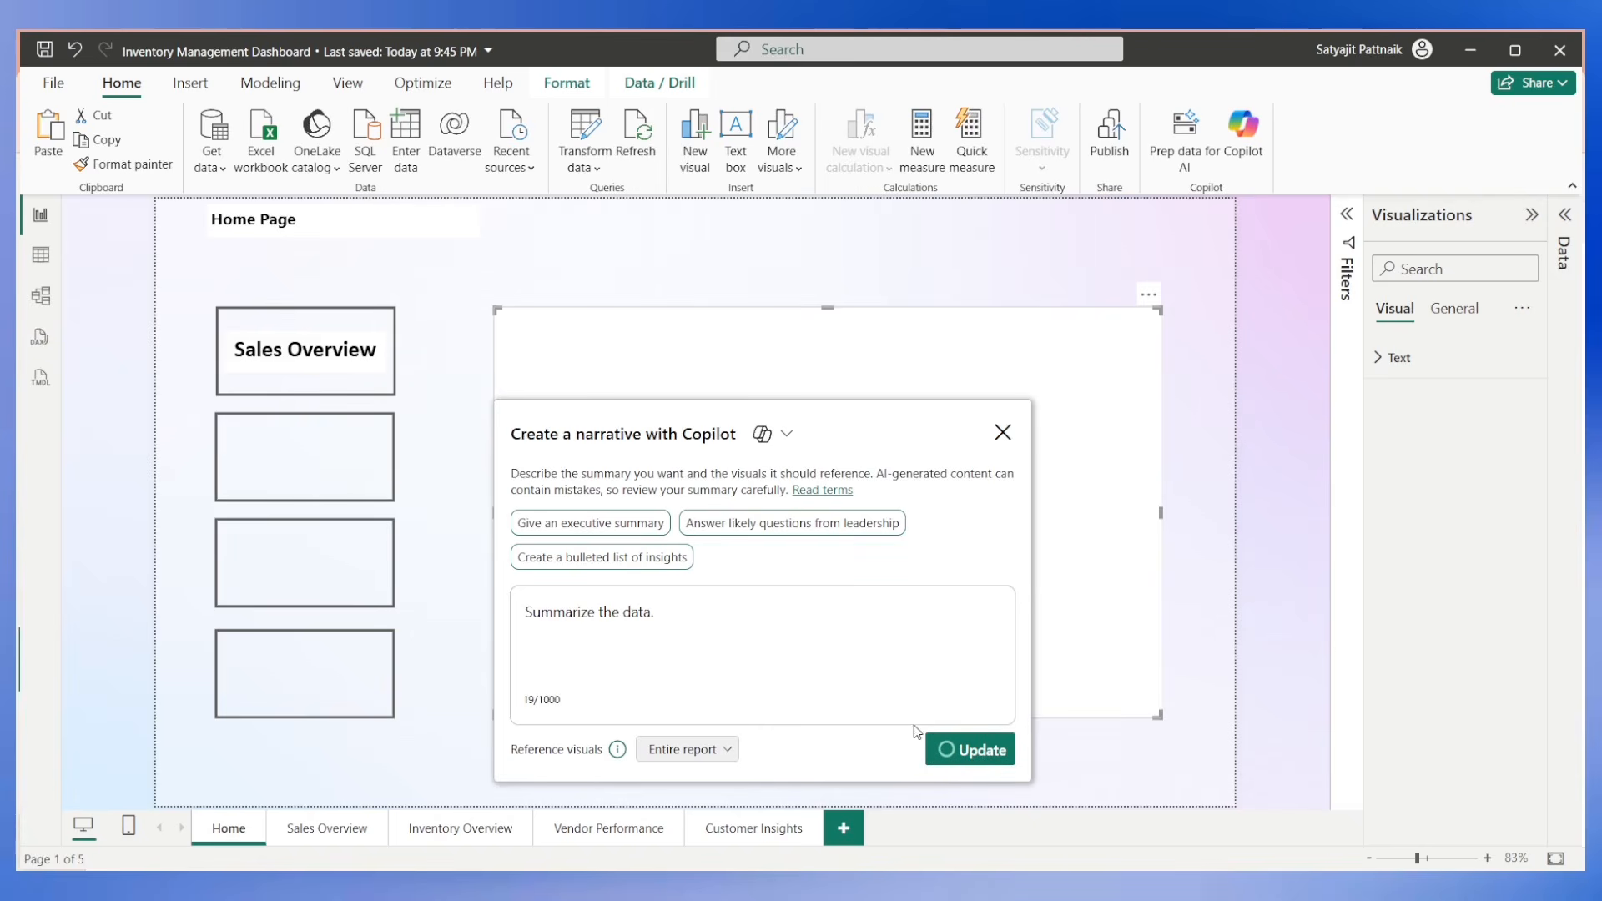
{"action": "left_click", "coordinate": [684, 750]}
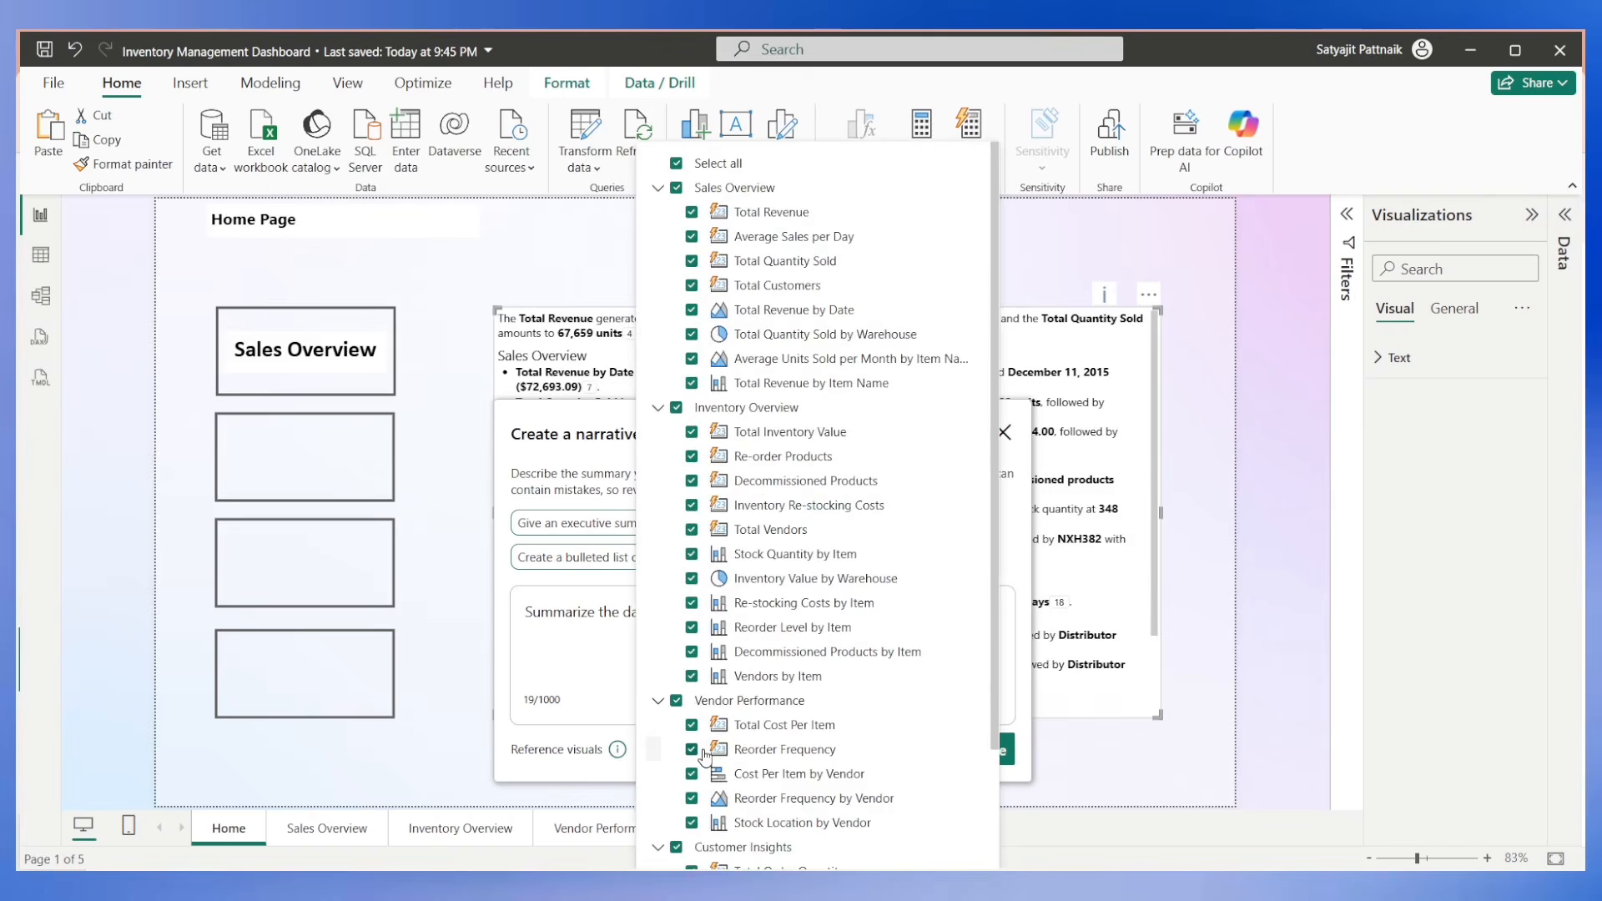
{"action": "left_click", "coordinate": [1002, 442]}
{"action": "left_click", "coordinate": [1002, 442]}
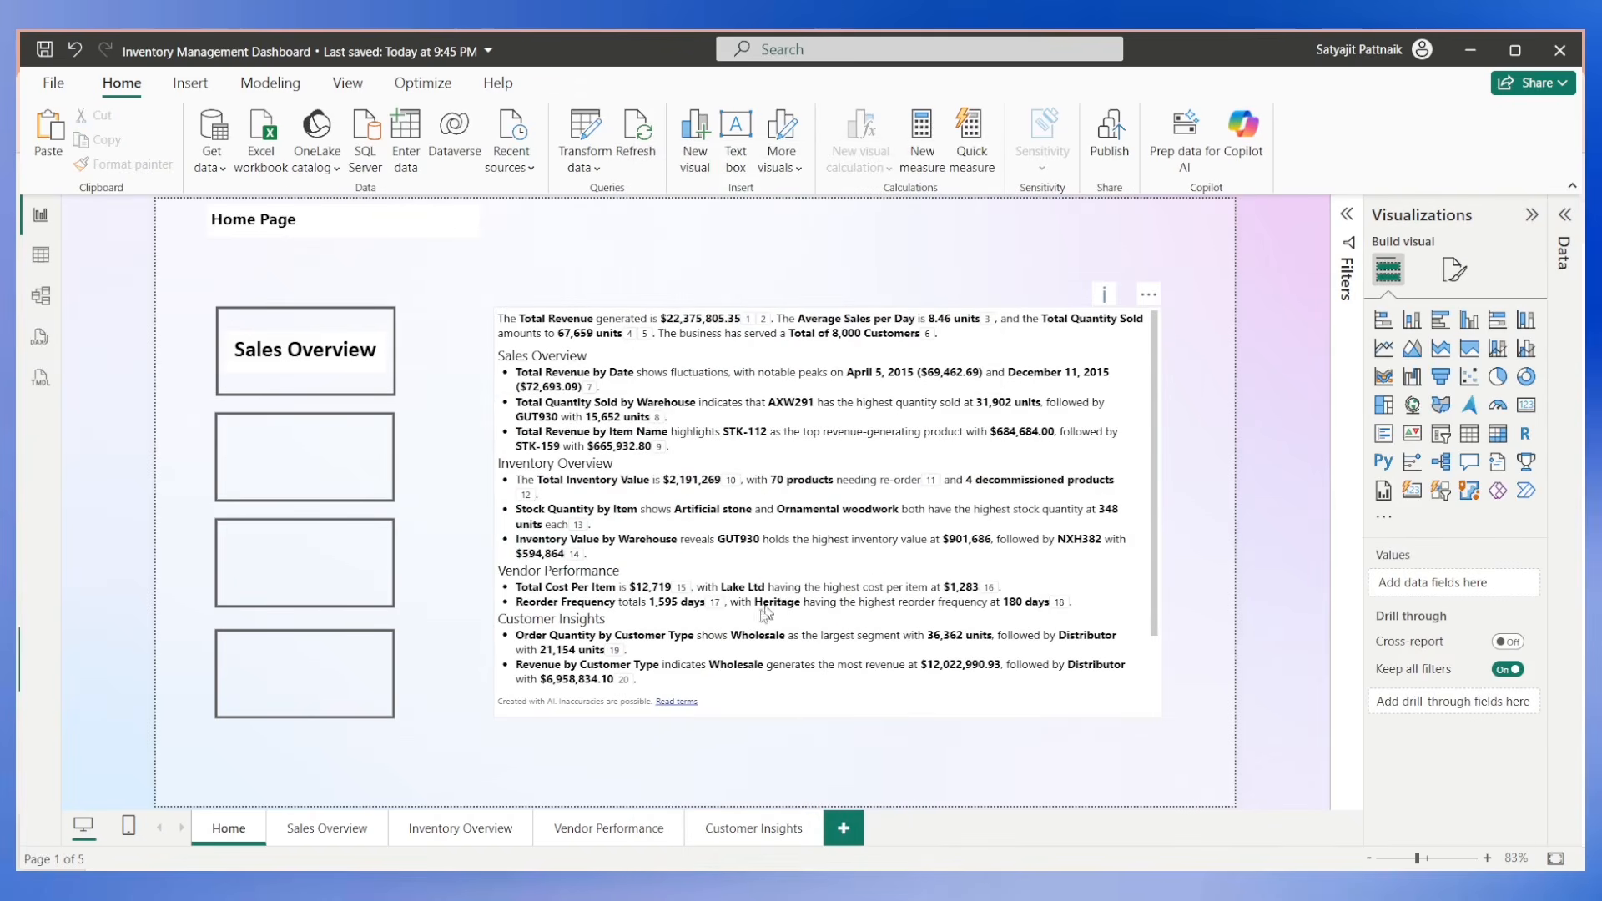
Follow a citation in the narrative summary to its source visual on the Sales Overview page and return to Home.
{"action": "scroll", "coordinate": [976, 568], "scroll_direction": "down", "scroll_amount": 2}
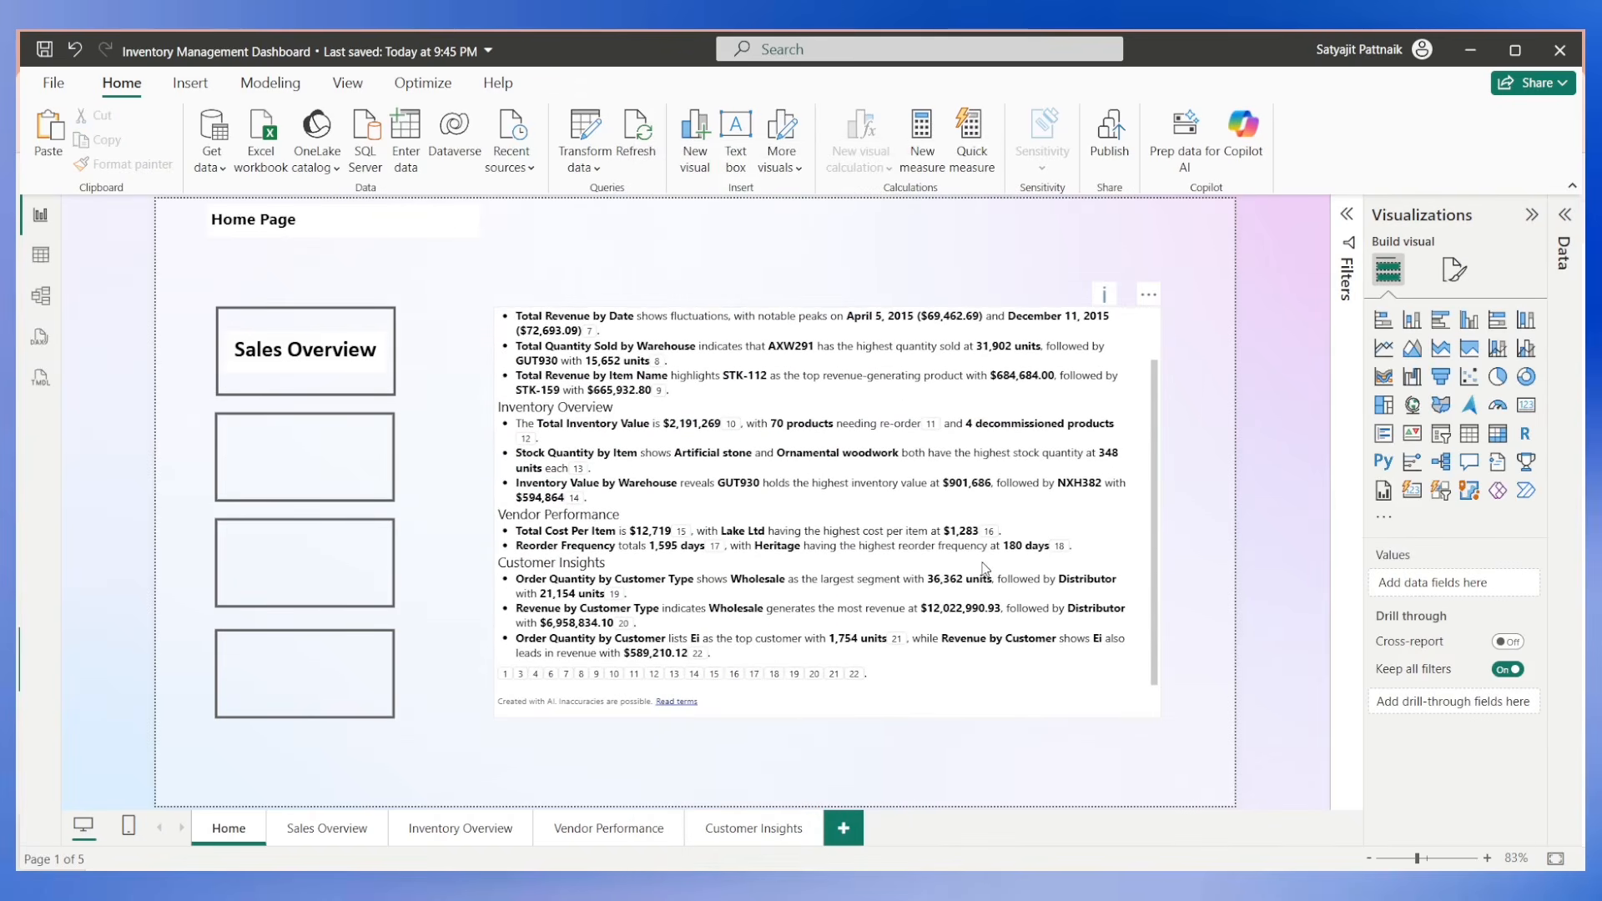
{"action": "left_click", "coordinate": [524, 678]}
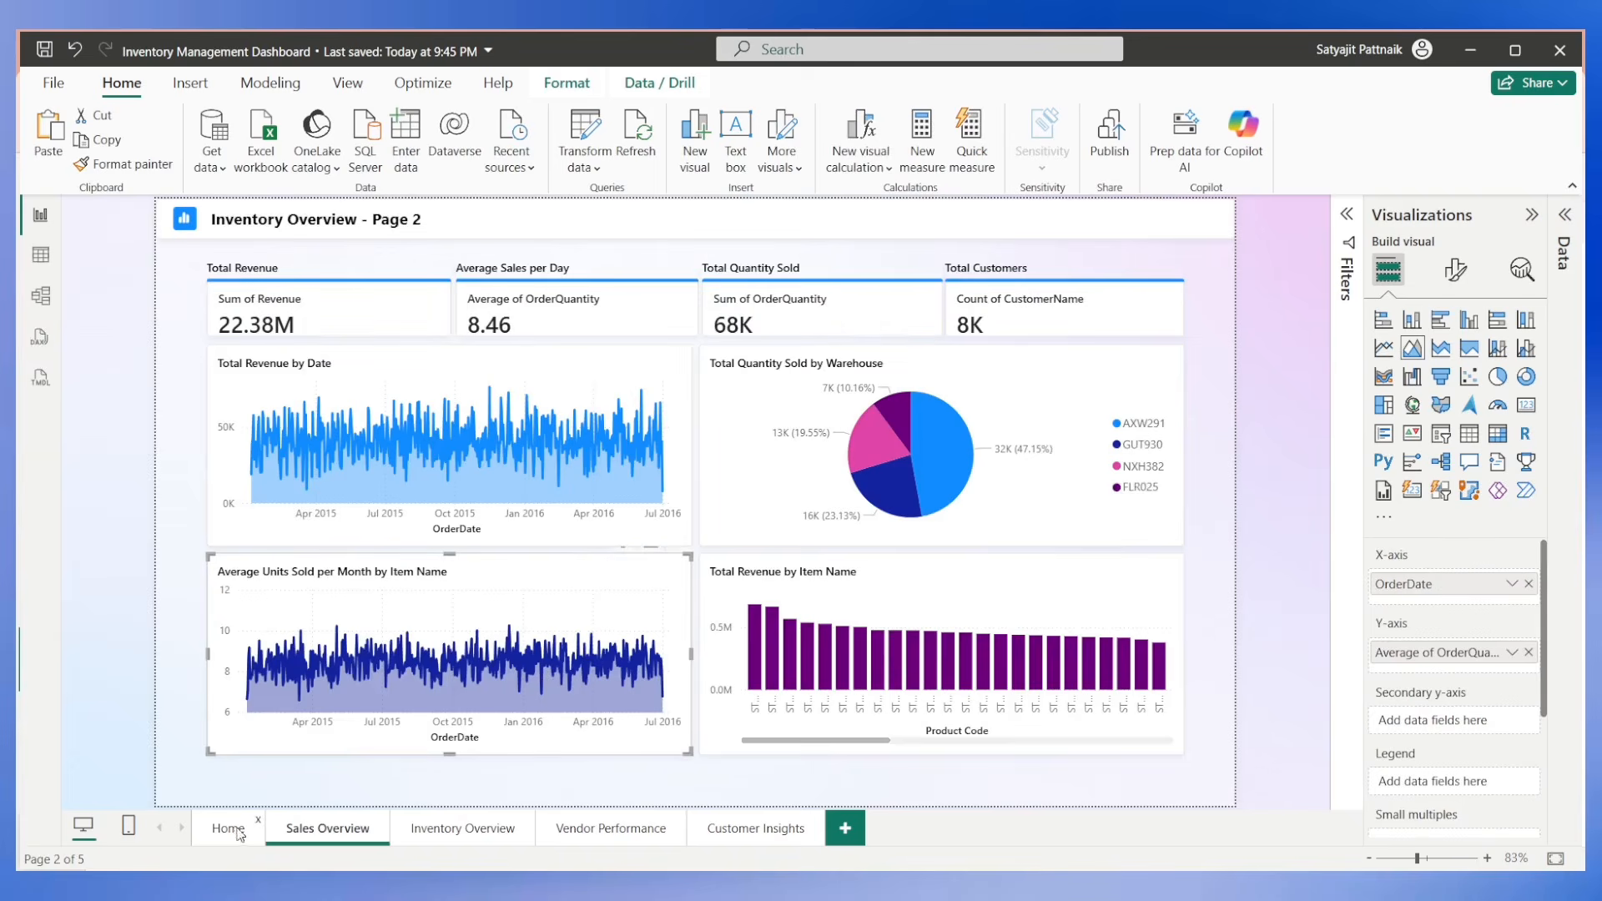
{"action": "left_click", "coordinate": [239, 832]}
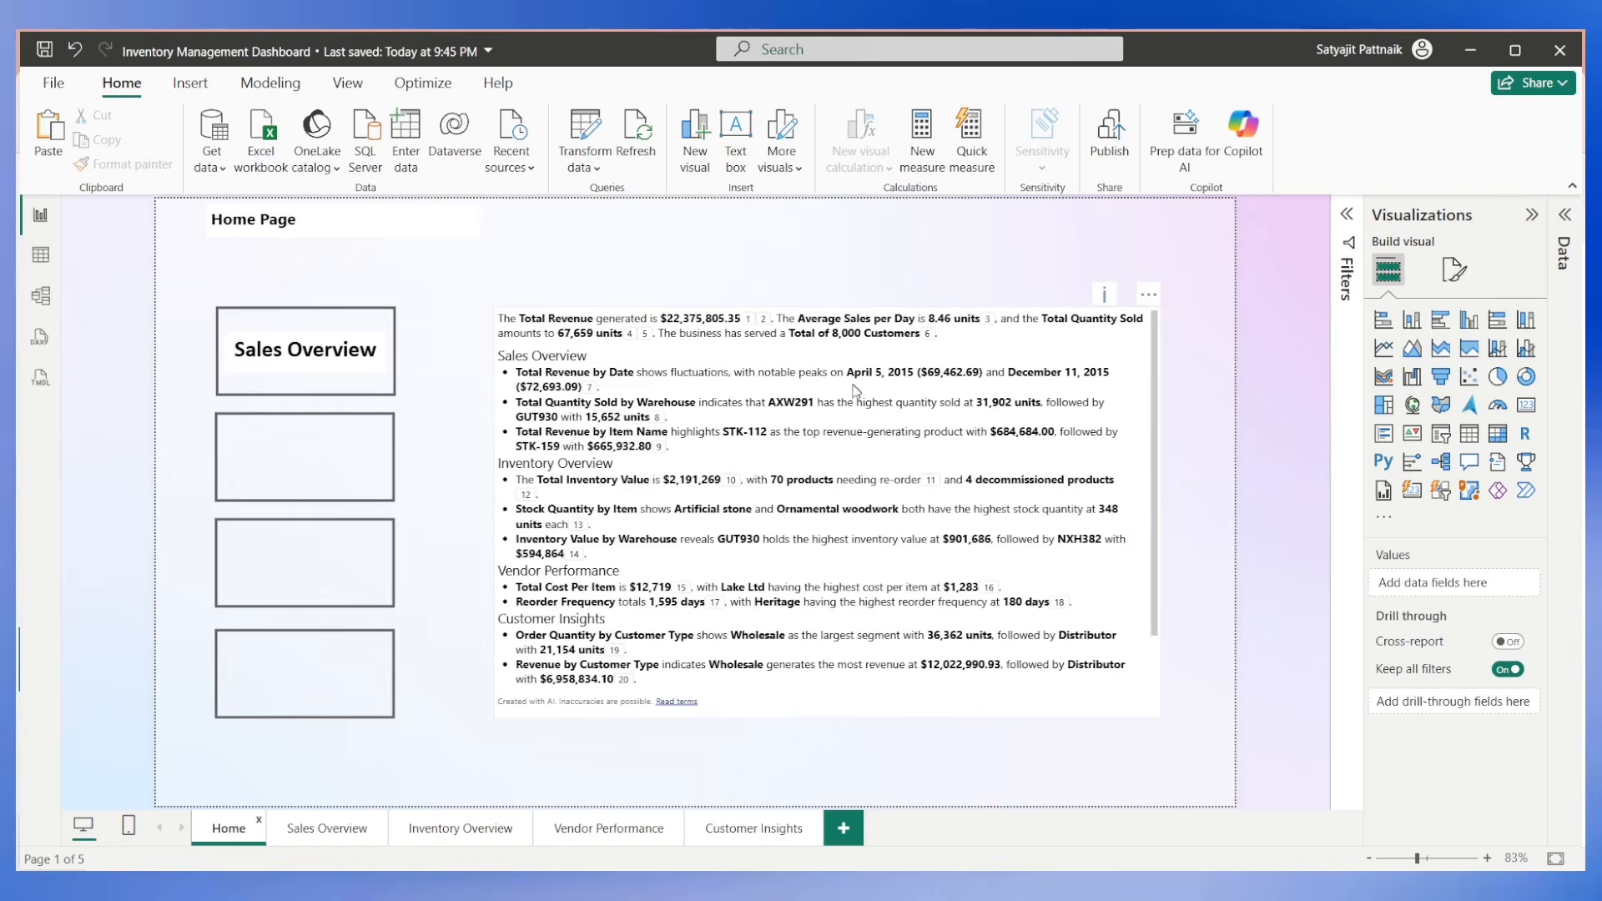
{"action": "double_click", "coordinate": [1188, 327]}
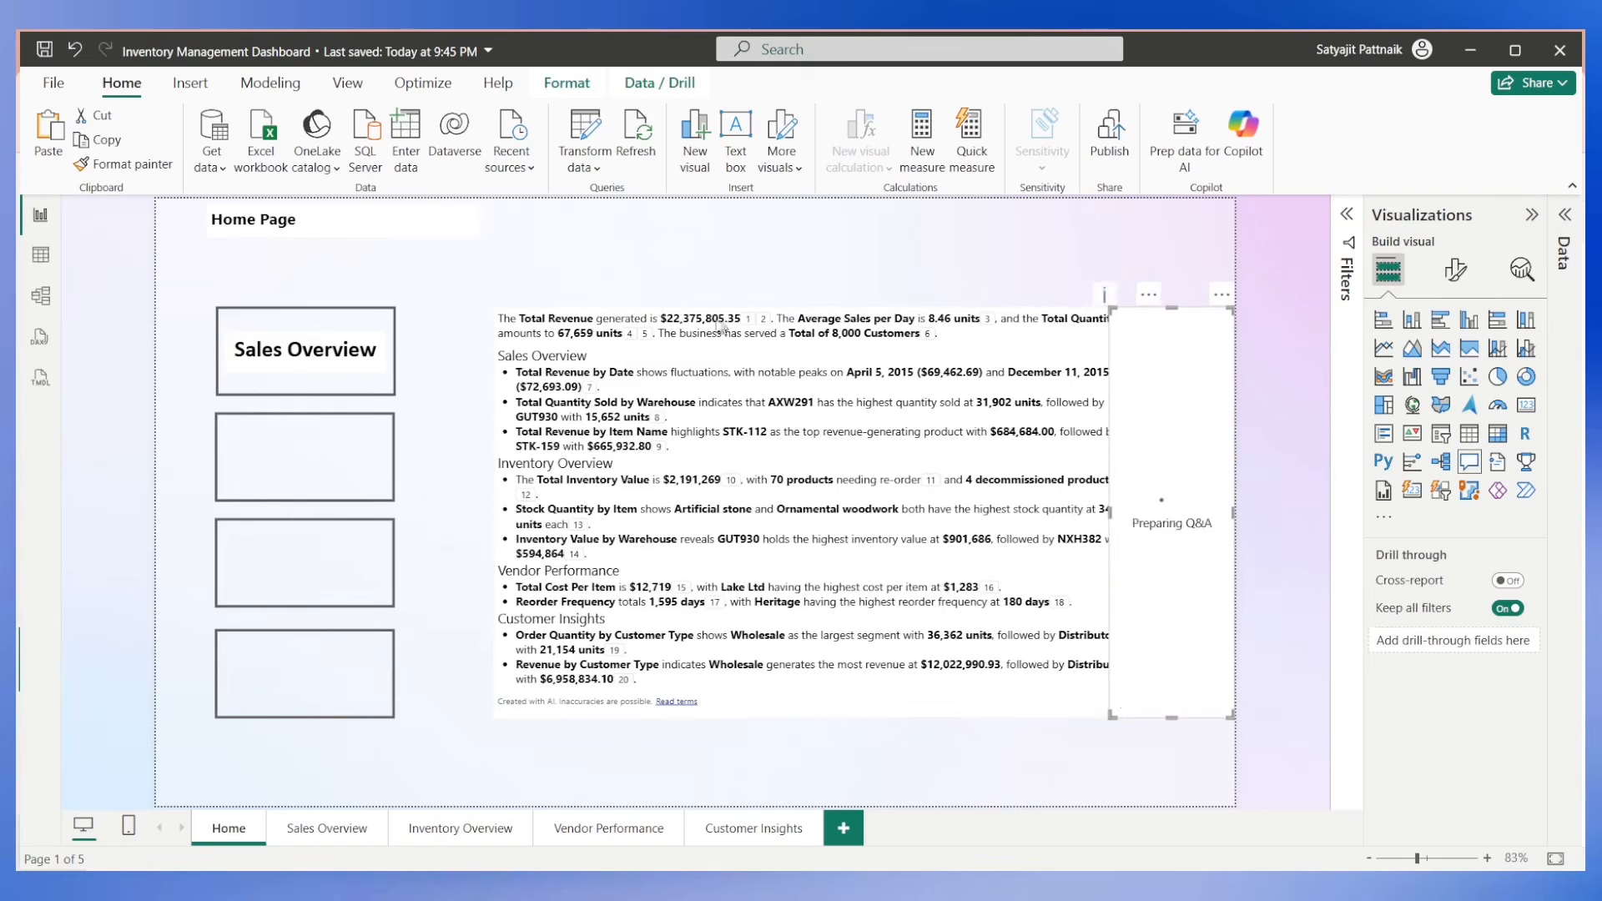
{"action": "left_click", "coordinate": [1221, 293]}
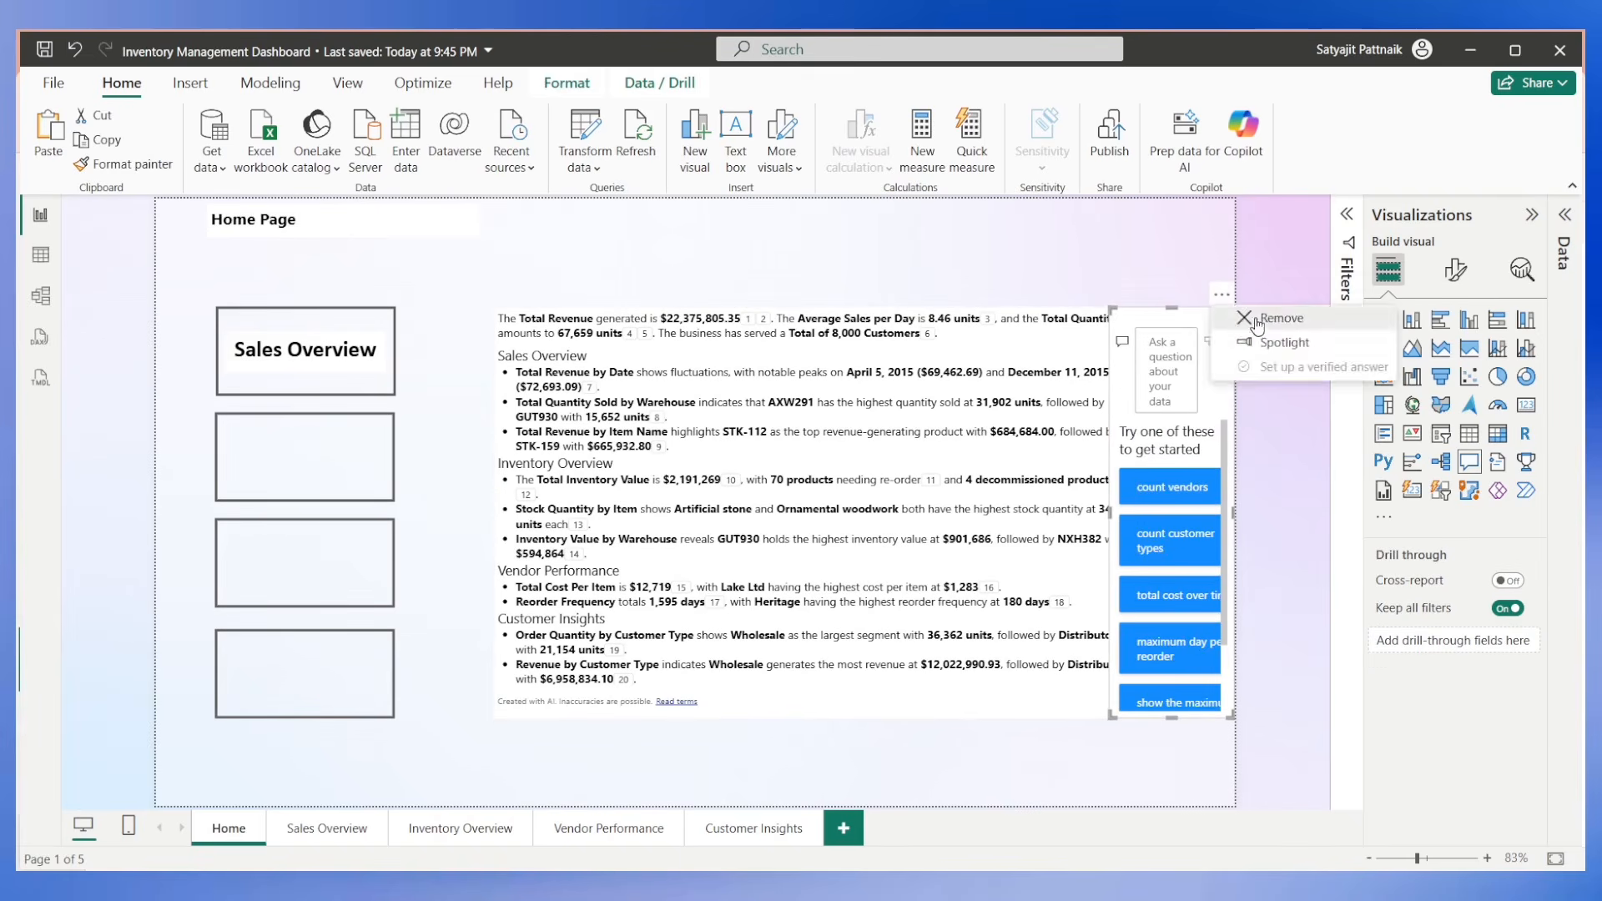
{"action": "left_click", "coordinate": [1244, 318]}
Duplicate the Home Page title text box and place the copy directly above the narrative visual.
{"action": "left_click", "coordinate": [259, 218]}
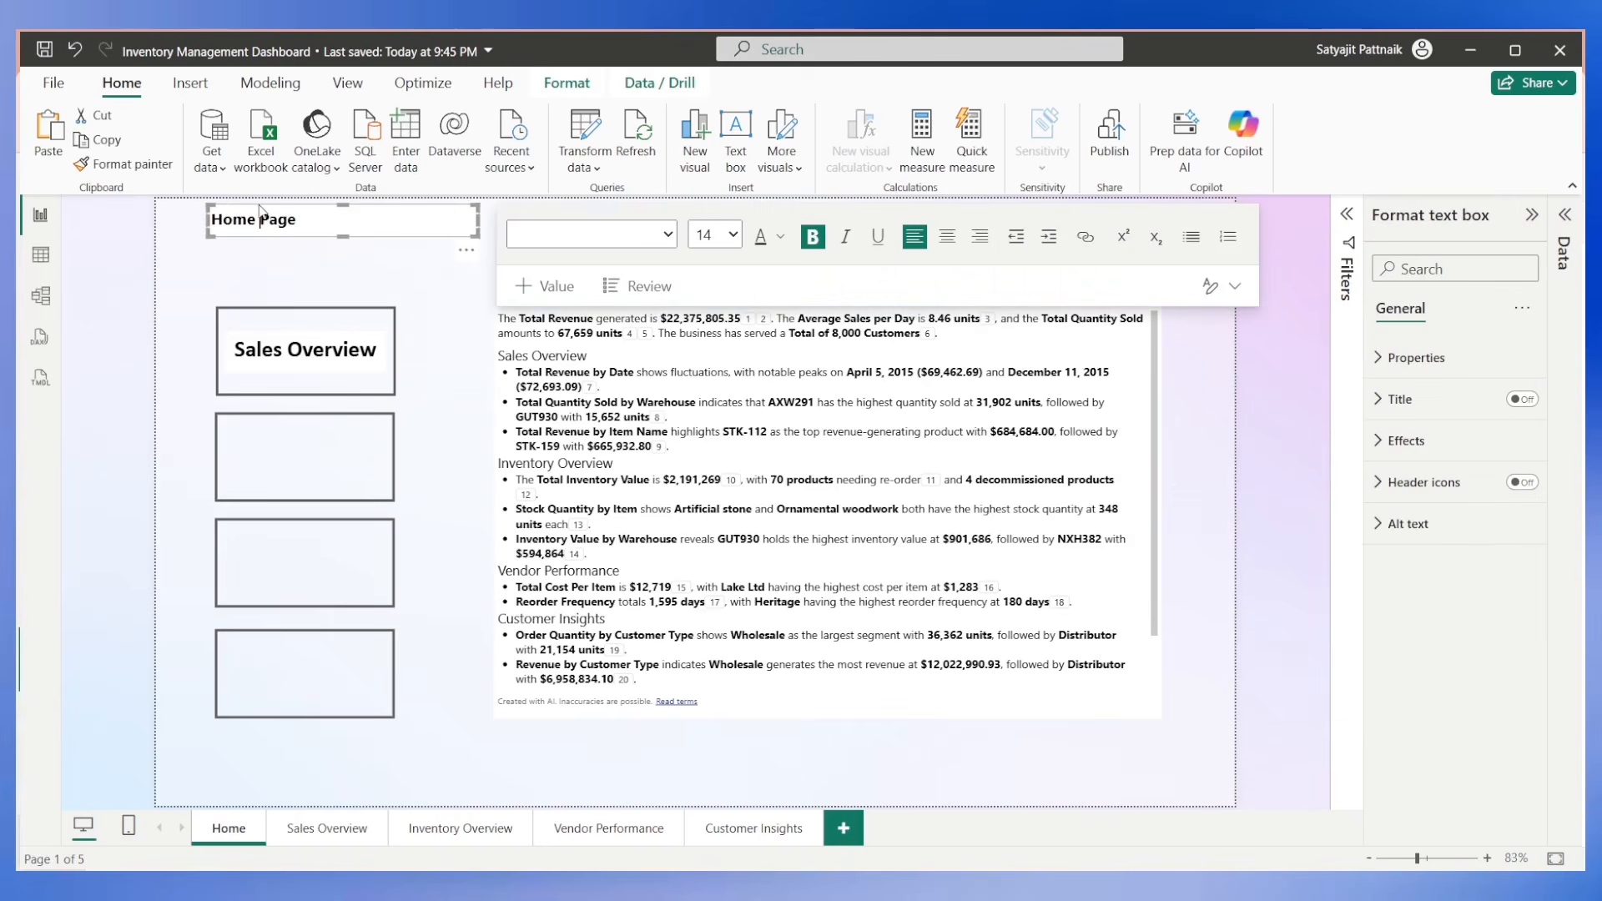
{"action": "left_click", "coordinate": [466, 251]}
{"action": "key", "text": "ctrl+c"}
{"action": "key", "text": "ctrl+v"}
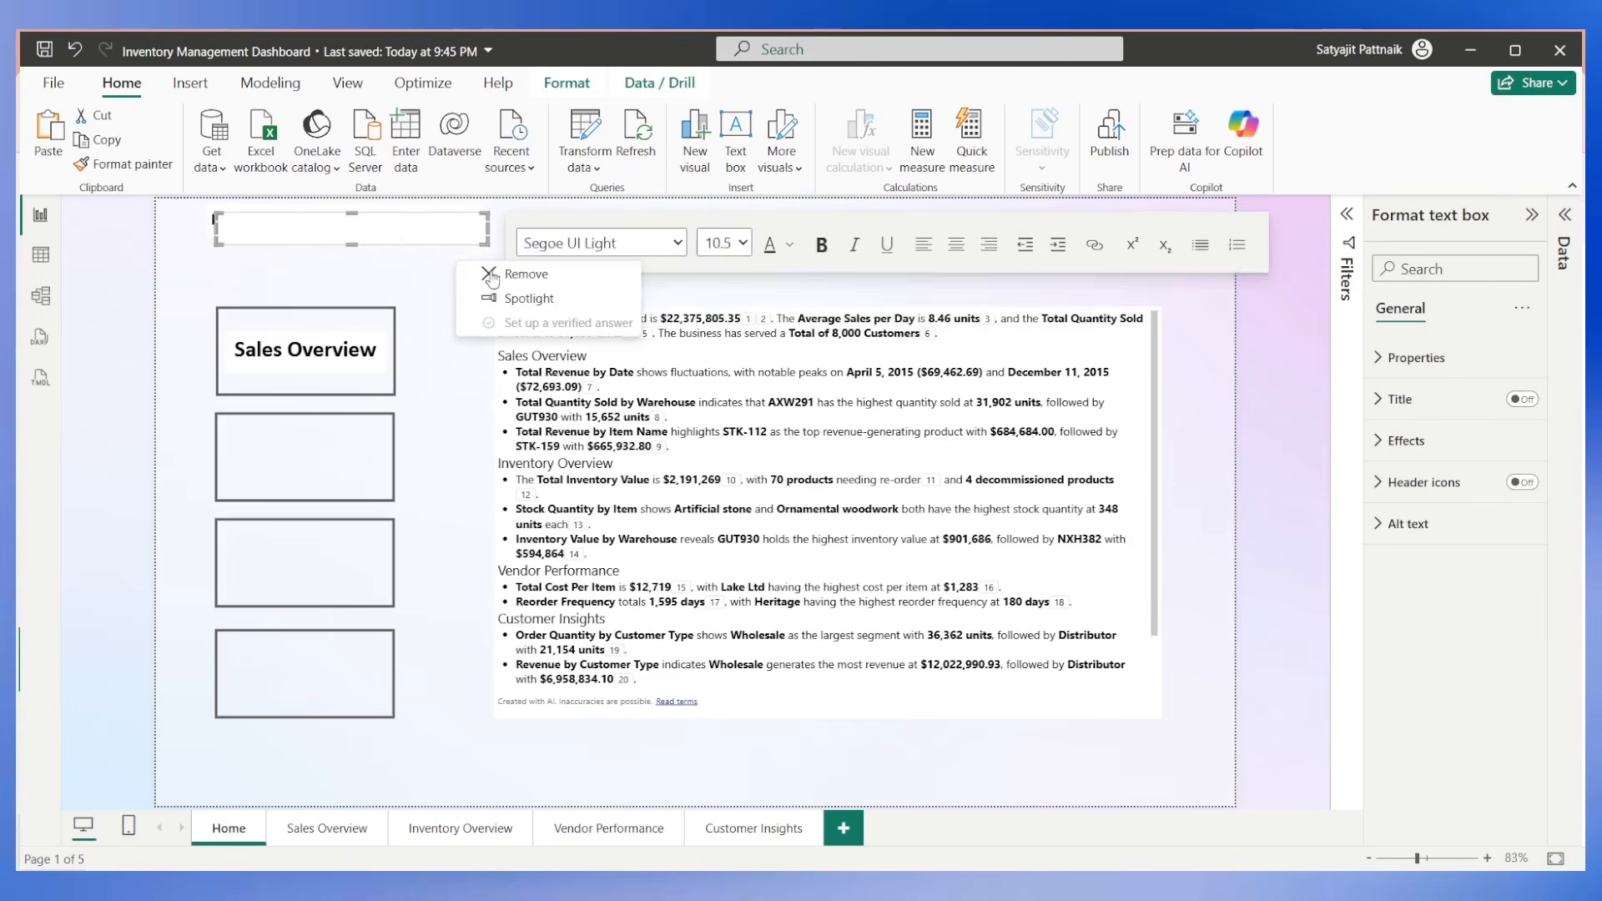
{"action": "left_click", "coordinate": [476, 259]}
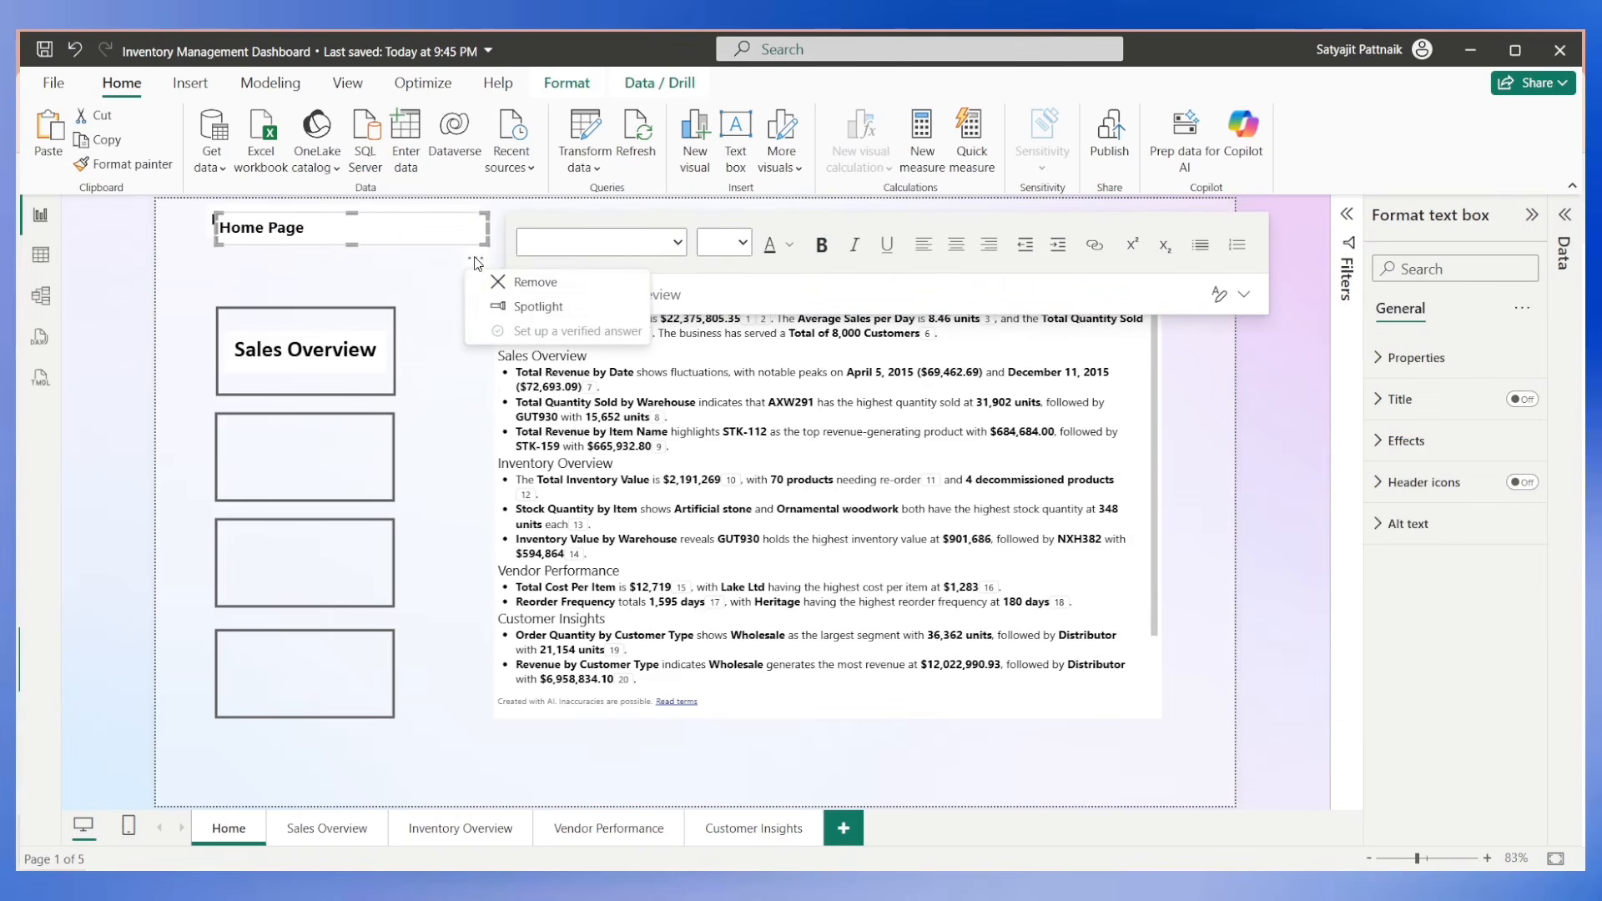
{"action": "left_click", "coordinate": [437, 292]}
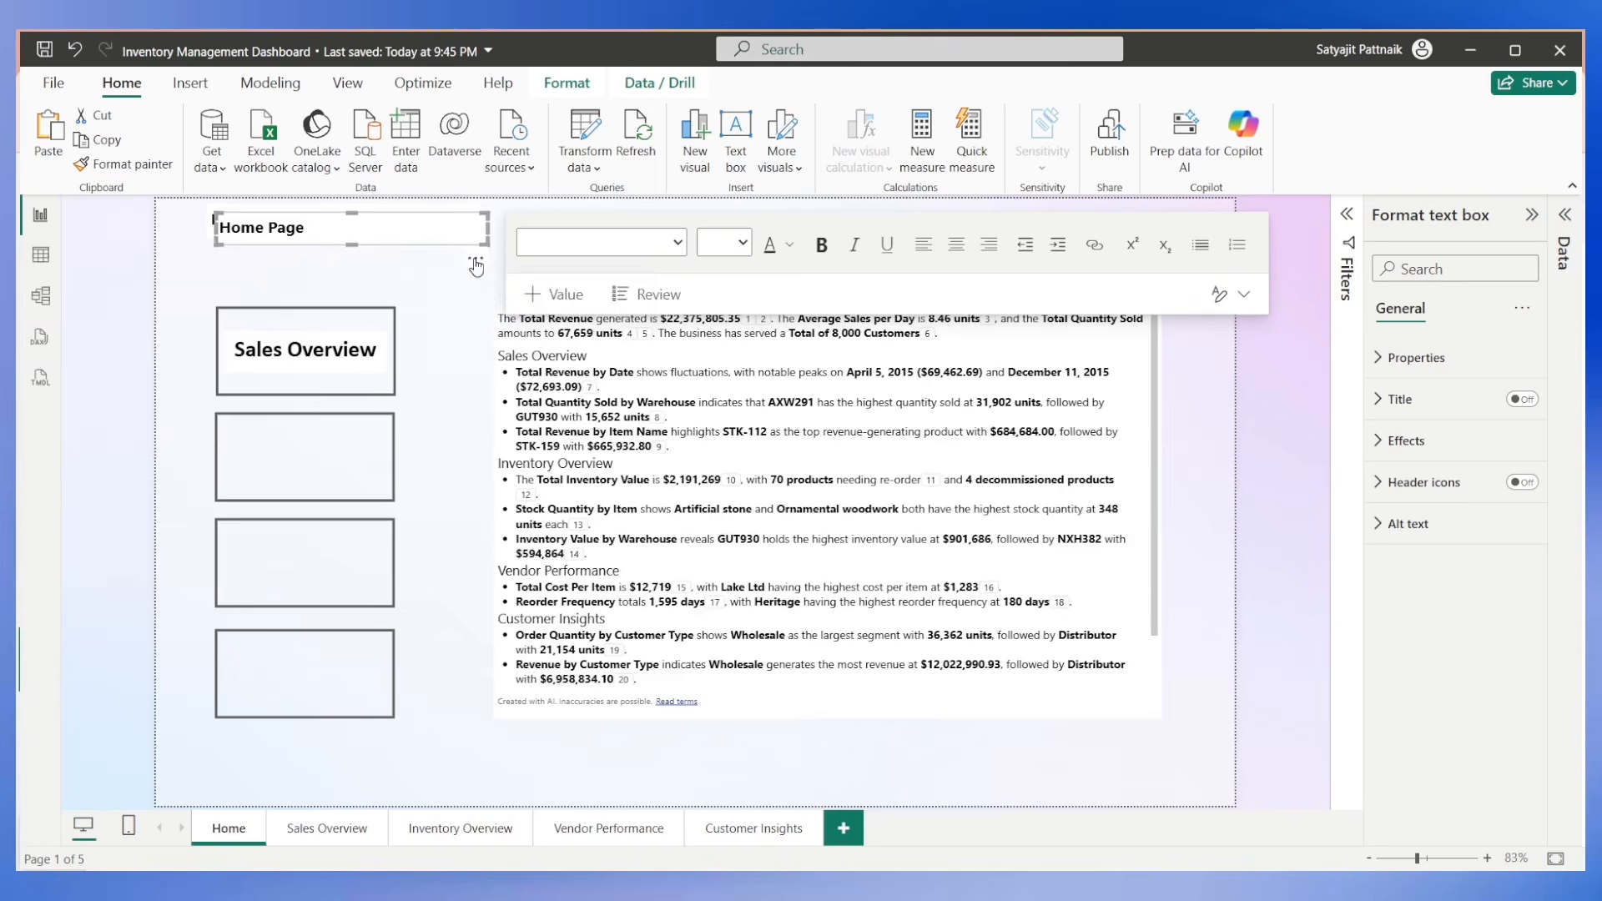
{"action": "left_click_drag", "start_coordinate": [476, 261], "coordinate": [983, 311]}
Replace the copied text box's text with "Summary" and centre it.
{"action": "key", "text": "ctrl+a"}
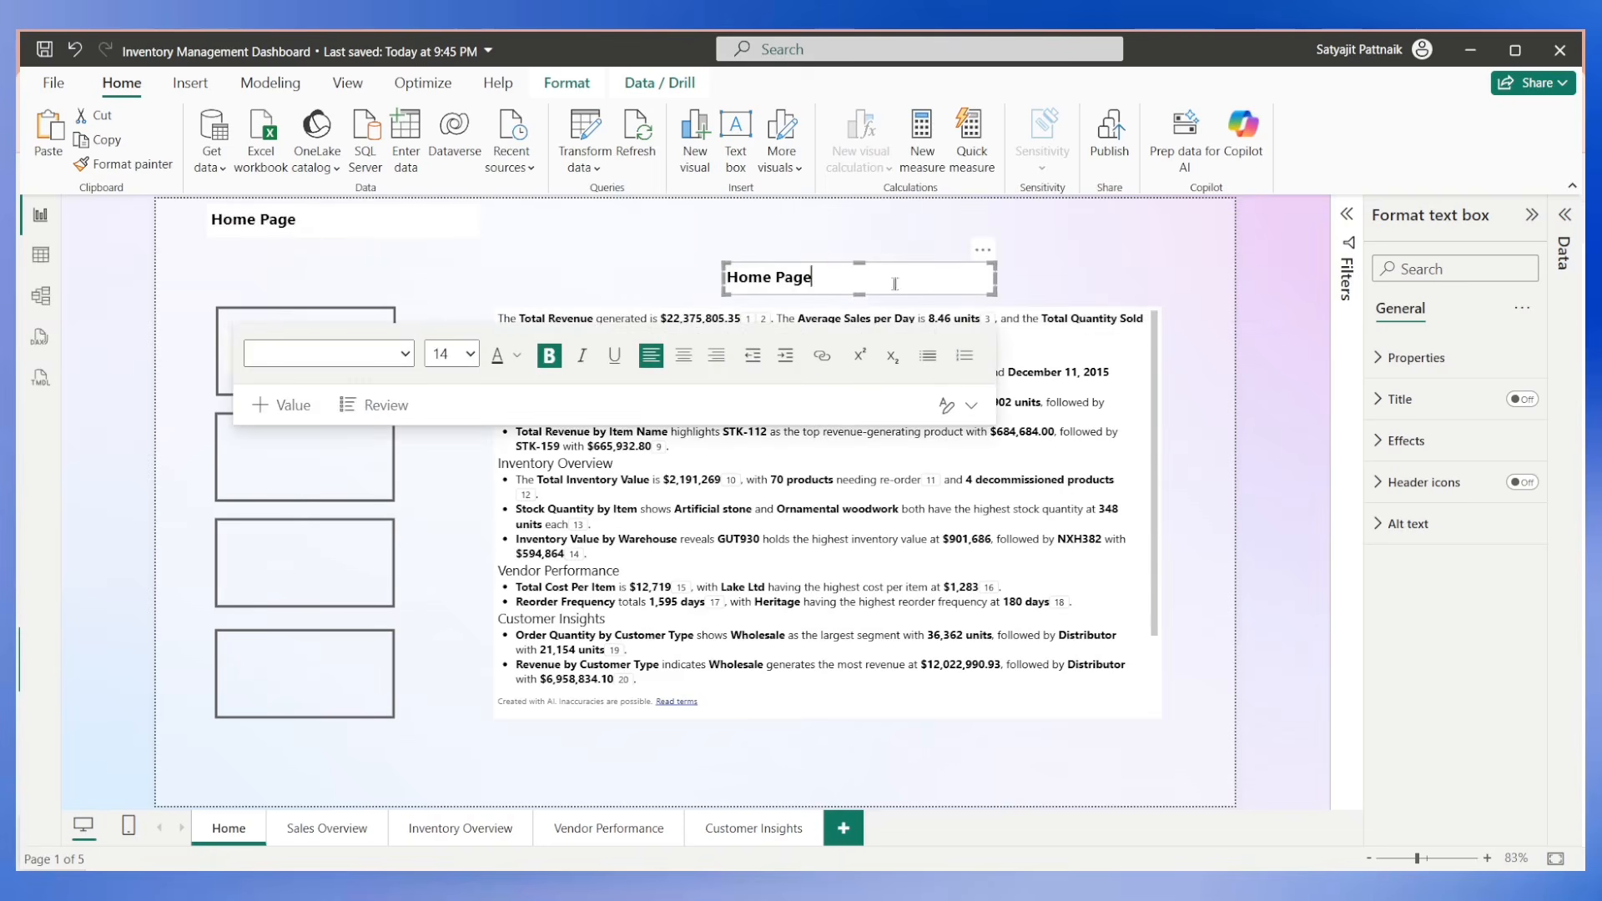
{"action": "type", "text": "Summary"}
{"action": "key", "text": "ctrl+a"}
{"action": "key", "text": "ctrl+e"}
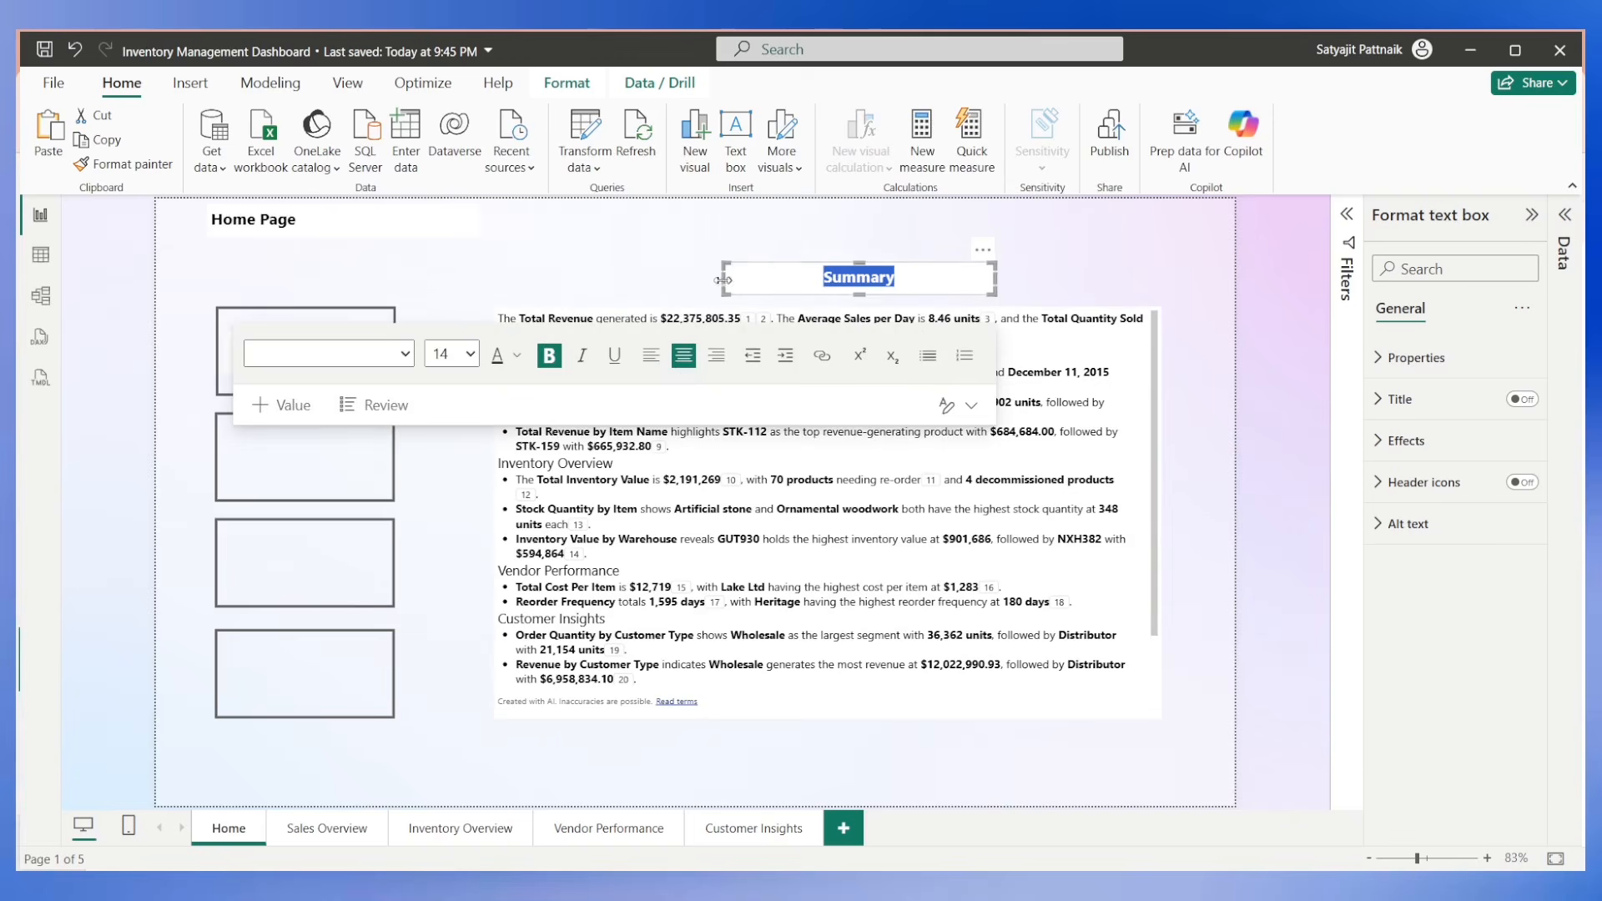
Widen the Summary text box to span the narrative visual's full width and turn off its background.
{"action": "left_click_drag", "start_coordinate": [722, 279], "coordinate": [497, 279]}
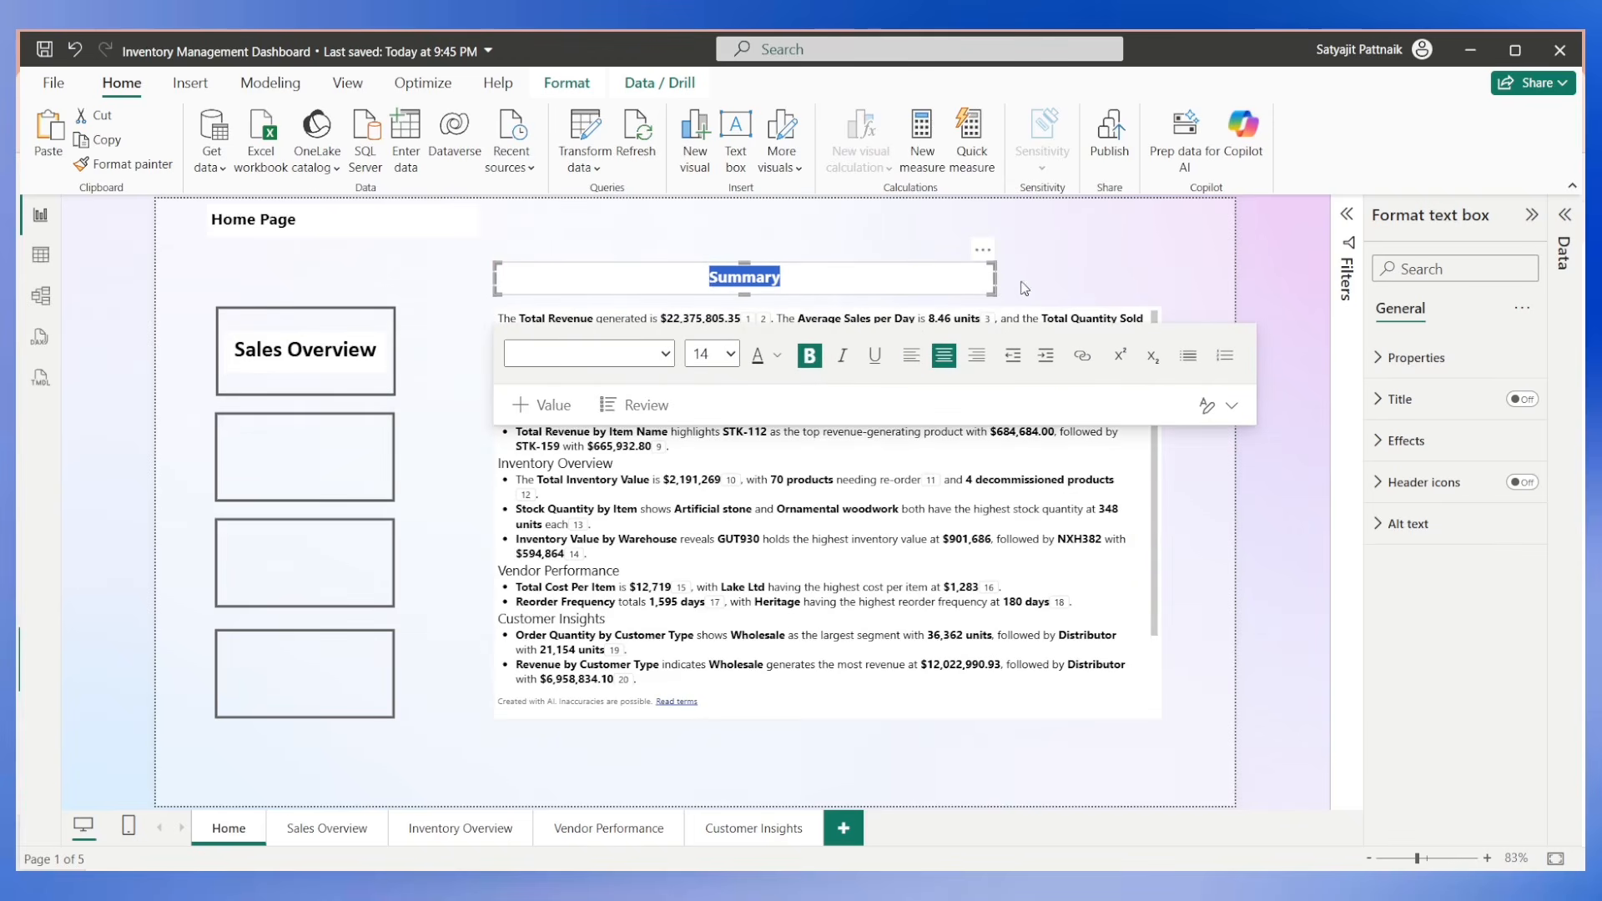
{"action": "left_click_drag", "start_coordinate": [994, 279], "coordinate": [1159, 280]}
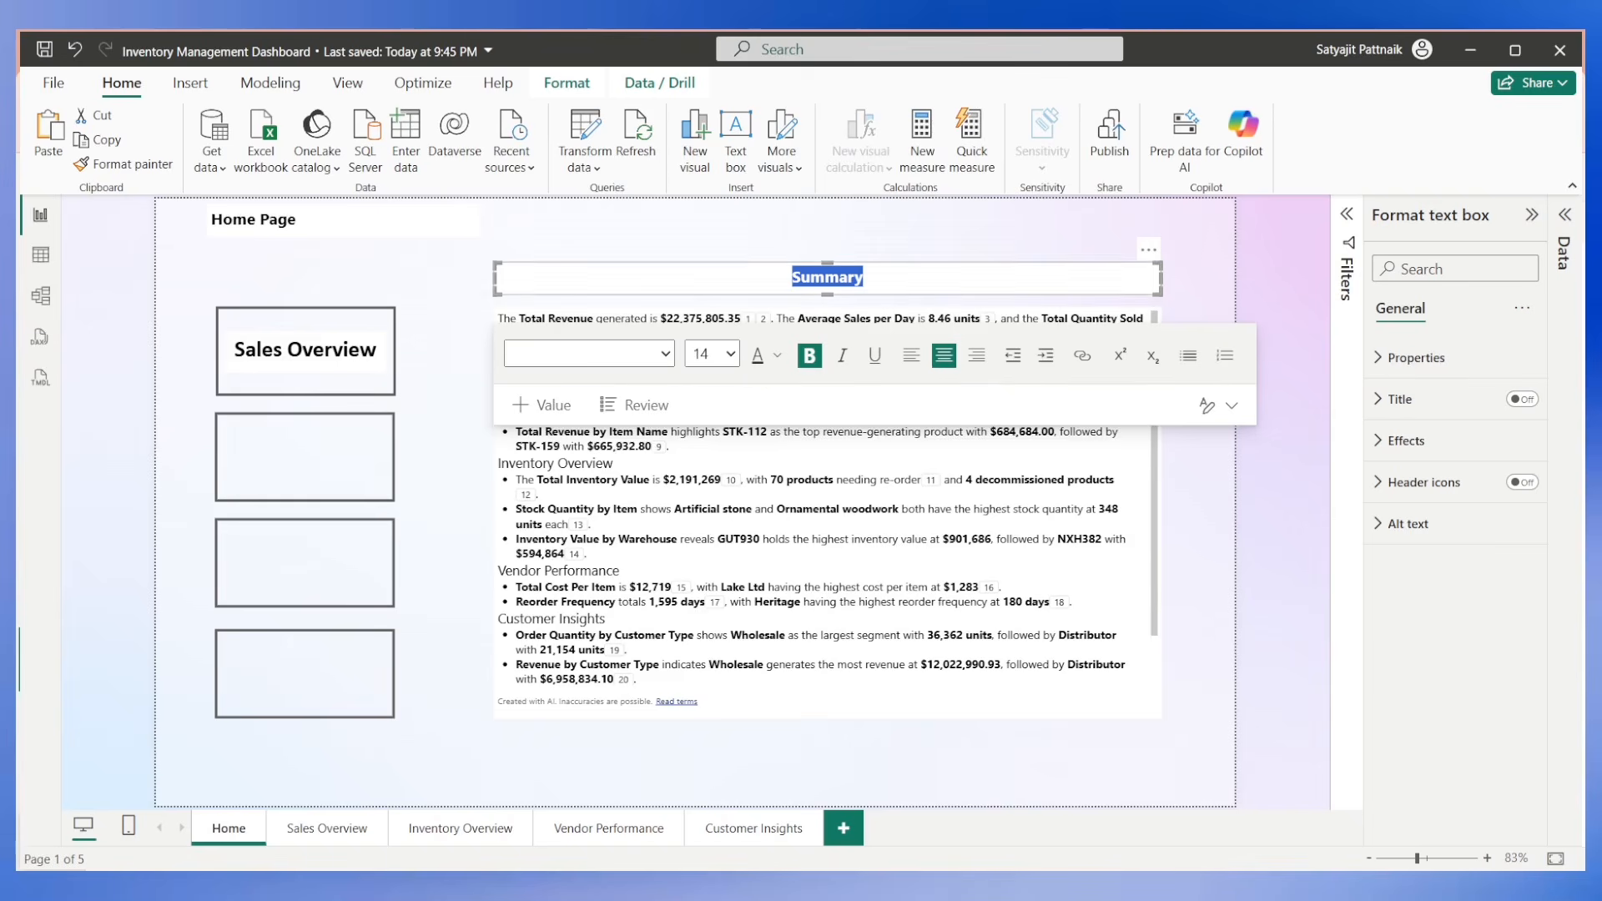
{"action": "left_click", "coordinate": [1381, 444]}
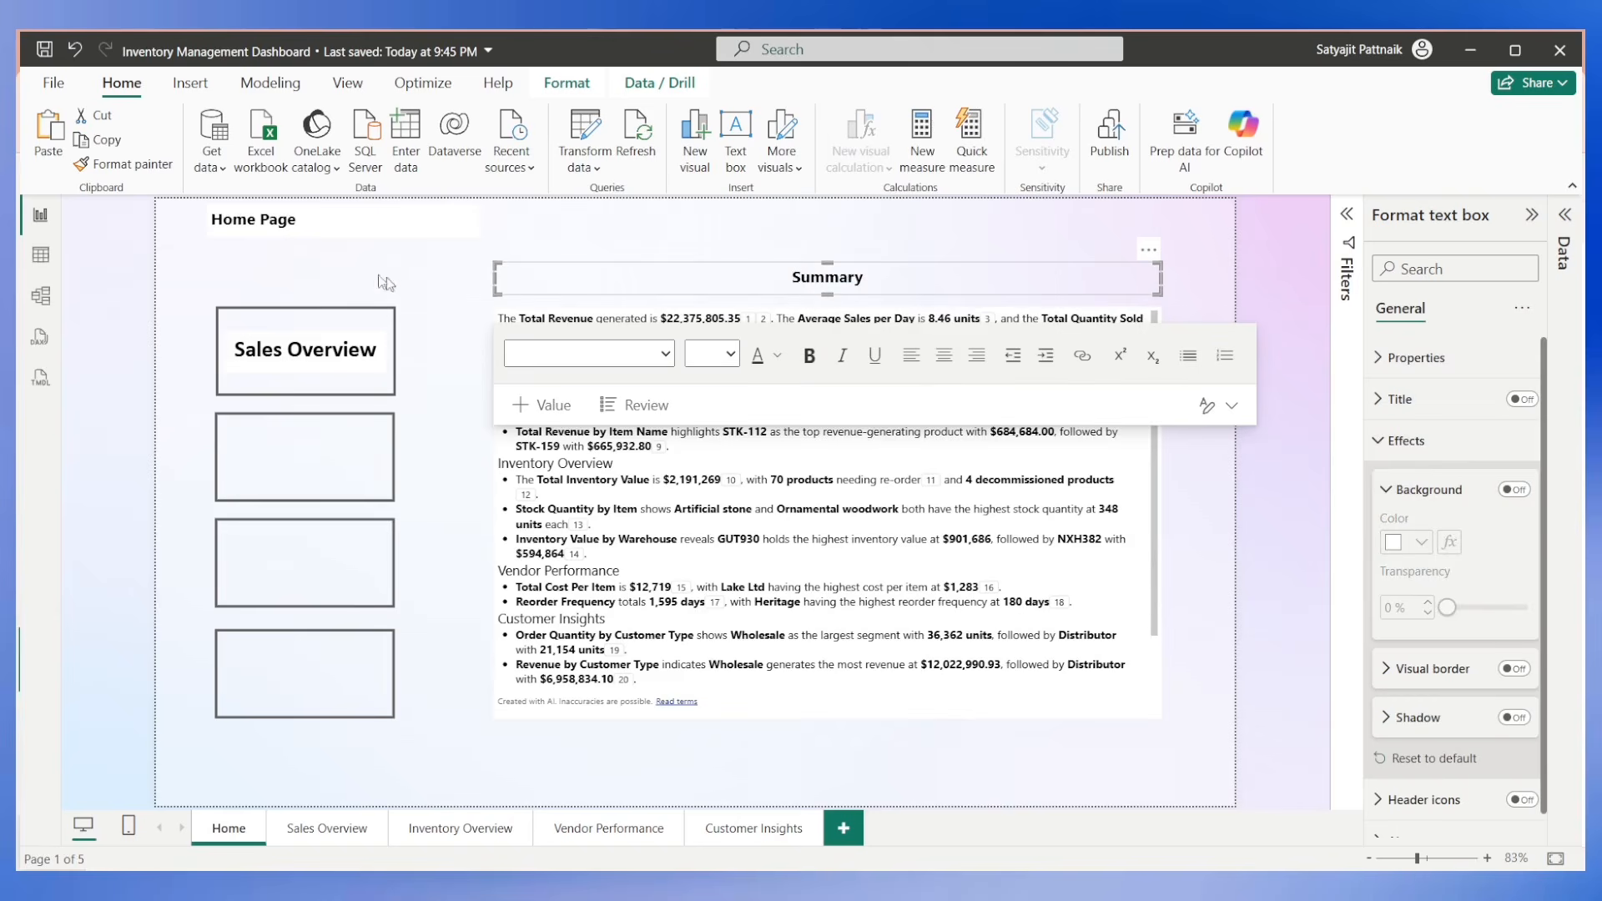
{"action": "left_click", "coordinate": [459, 292]}
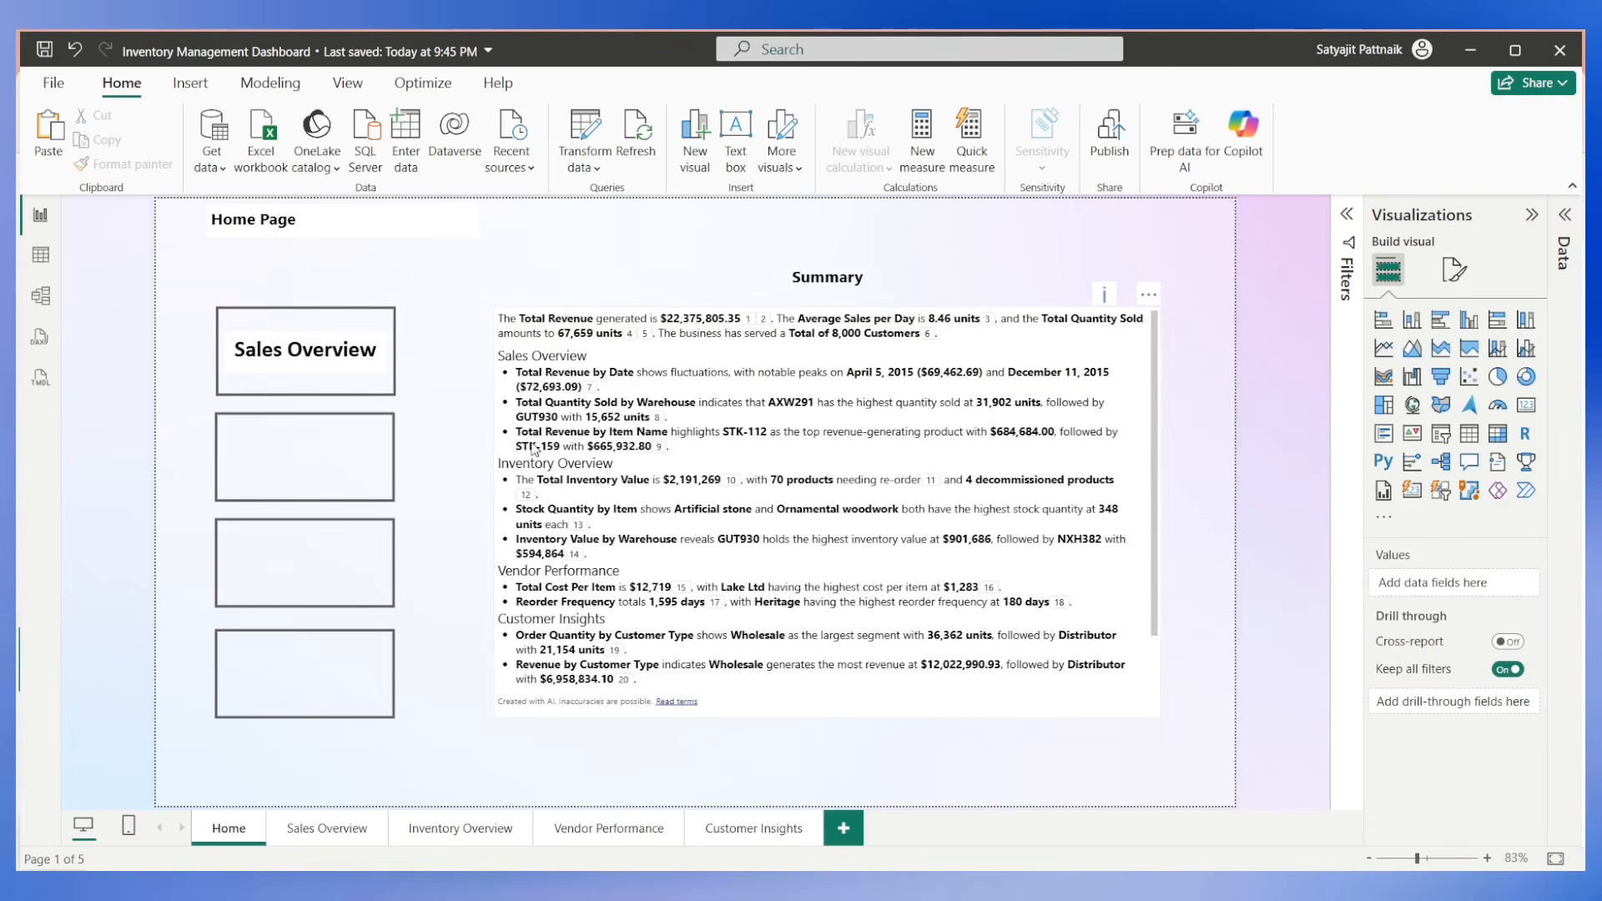
Limit the Copilot narrative's reference visuals to the Customer Insights page, update the summary and close the dialog.
{"action": "scroll", "coordinate": [532, 528], "scroll_direction": "down", "scroll_amount": 1}
{"action": "scroll", "coordinate": [532, 529], "scroll_direction": "up", "scroll_amount": 1}
{"action": "scroll", "coordinate": [542, 531], "scroll_direction": "down", "scroll_amount": 2}
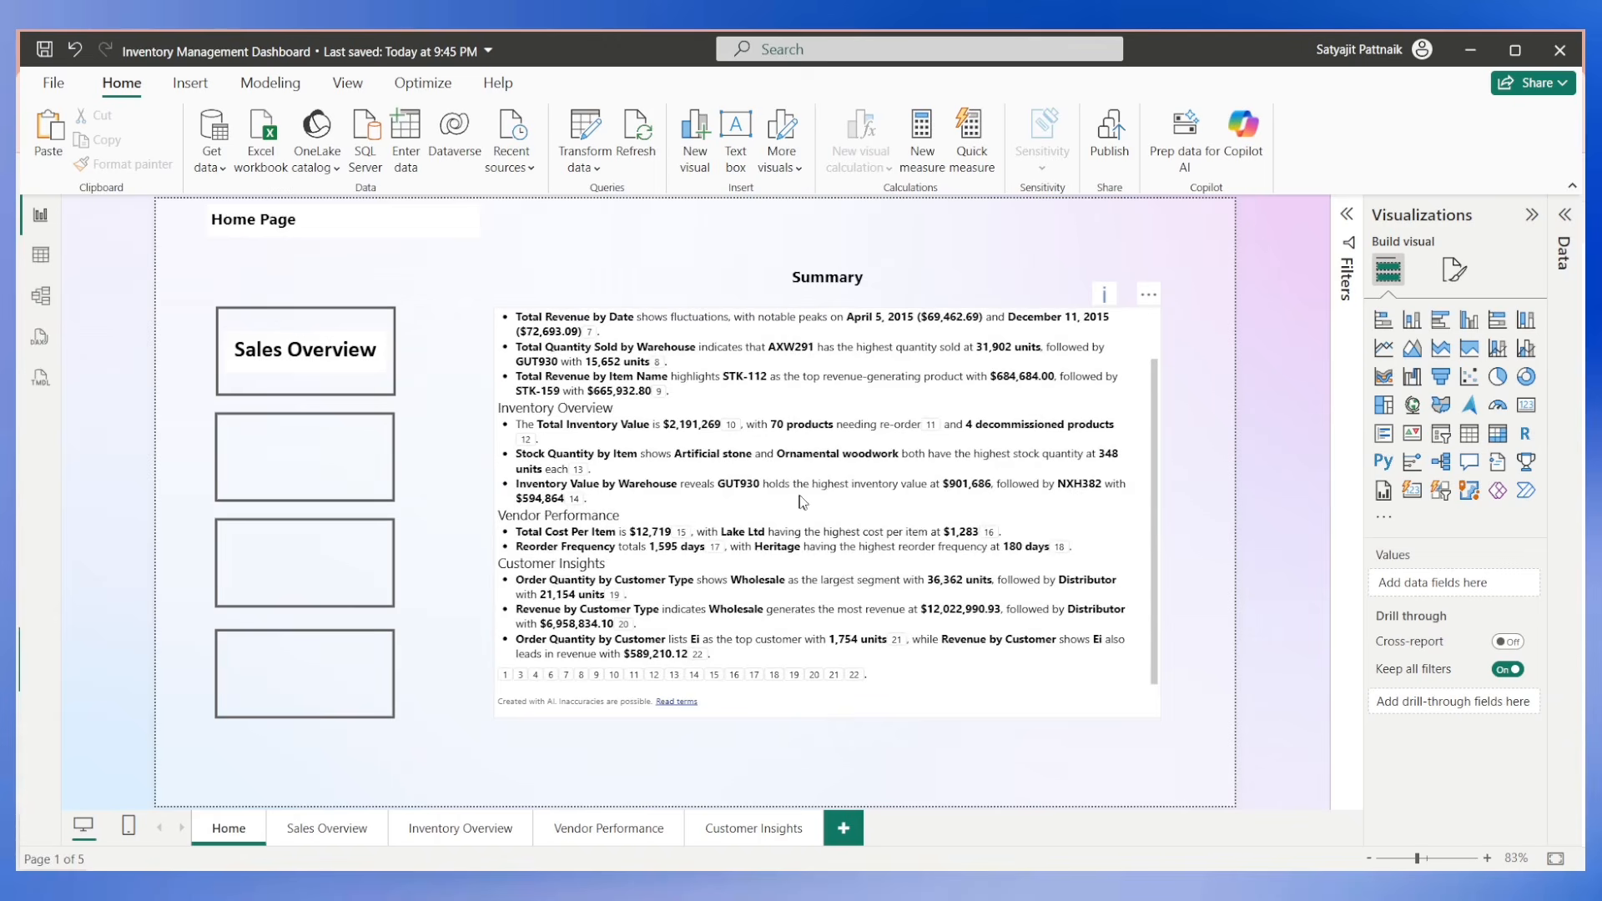
{"action": "scroll", "coordinate": [806, 501], "scroll_direction": "up", "scroll_amount": 2}
{"action": "left_click", "coordinate": [658, 443]}
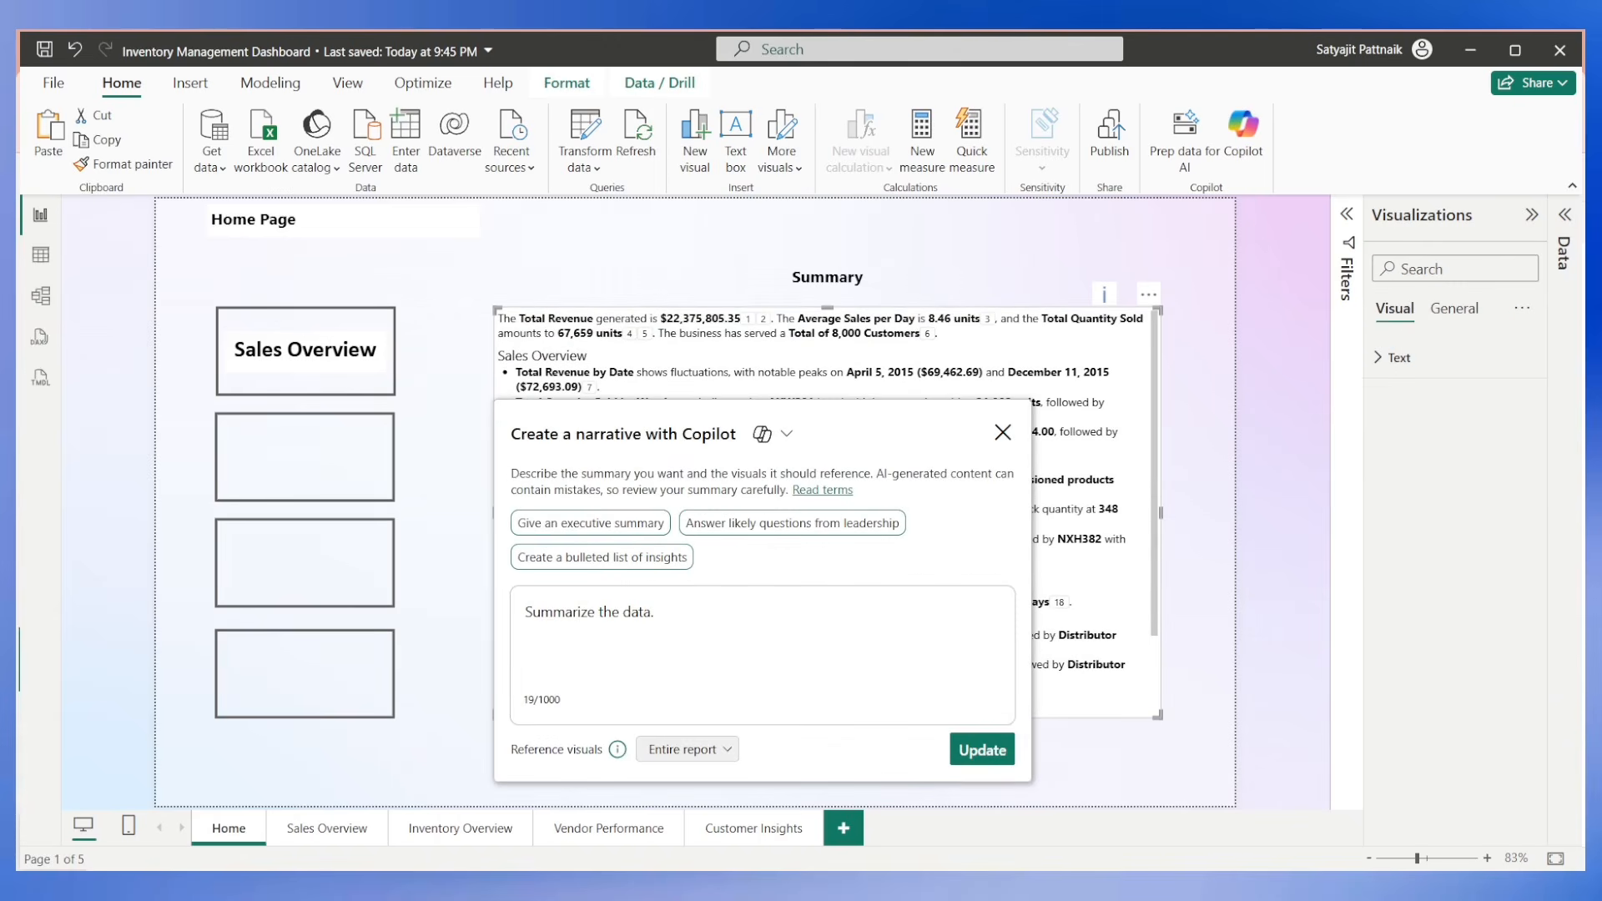
{"action": "left_click", "coordinate": [685, 749]}
{"action": "left_click", "coordinate": [598, 632]}
{"action": "left_click", "coordinate": [724, 749]}
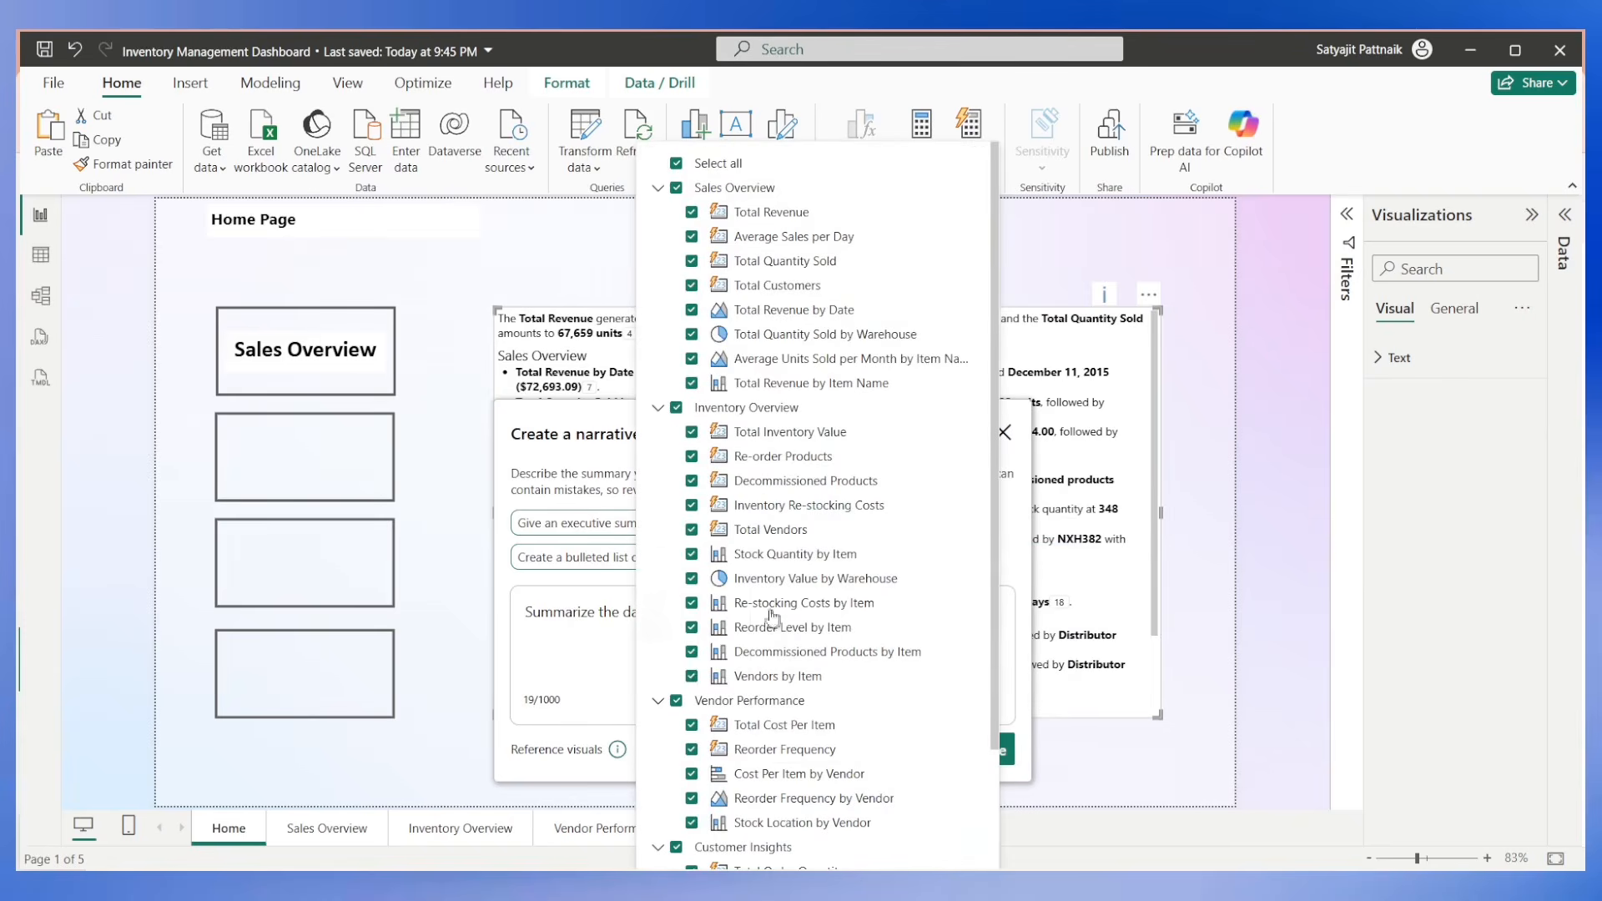
{"action": "left_click", "coordinate": [677, 164]}
{"action": "scroll", "coordinate": [782, 613], "scroll_direction": "down", "scroll_amount": 3}
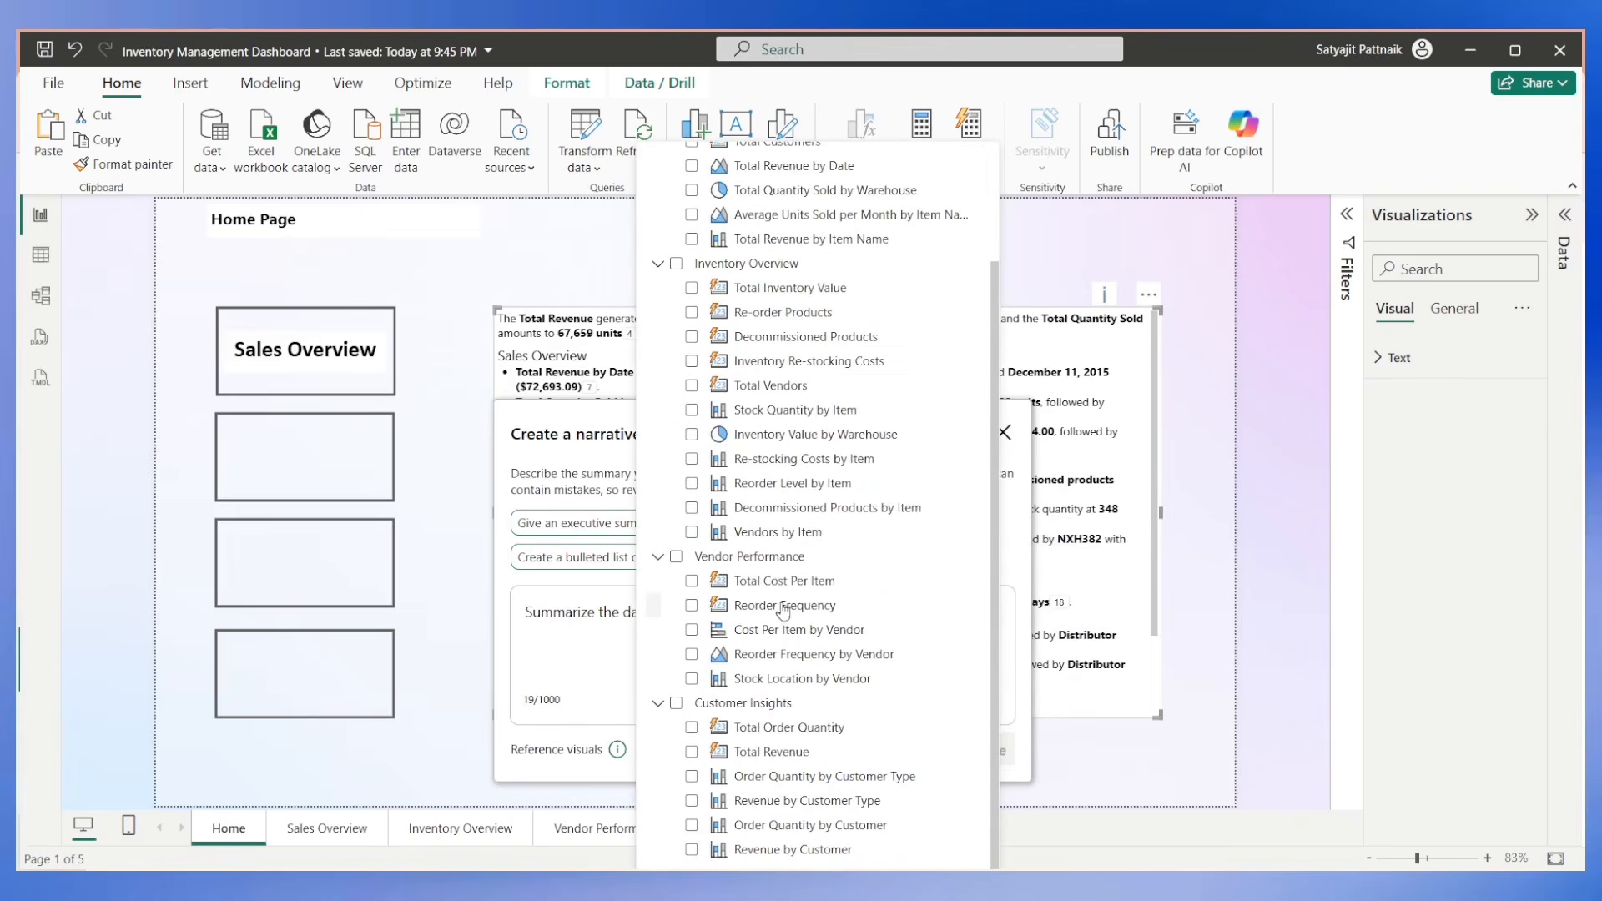
{"action": "left_click", "coordinate": [676, 704]}
{"action": "left_click", "coordinate": [1007, 750]}
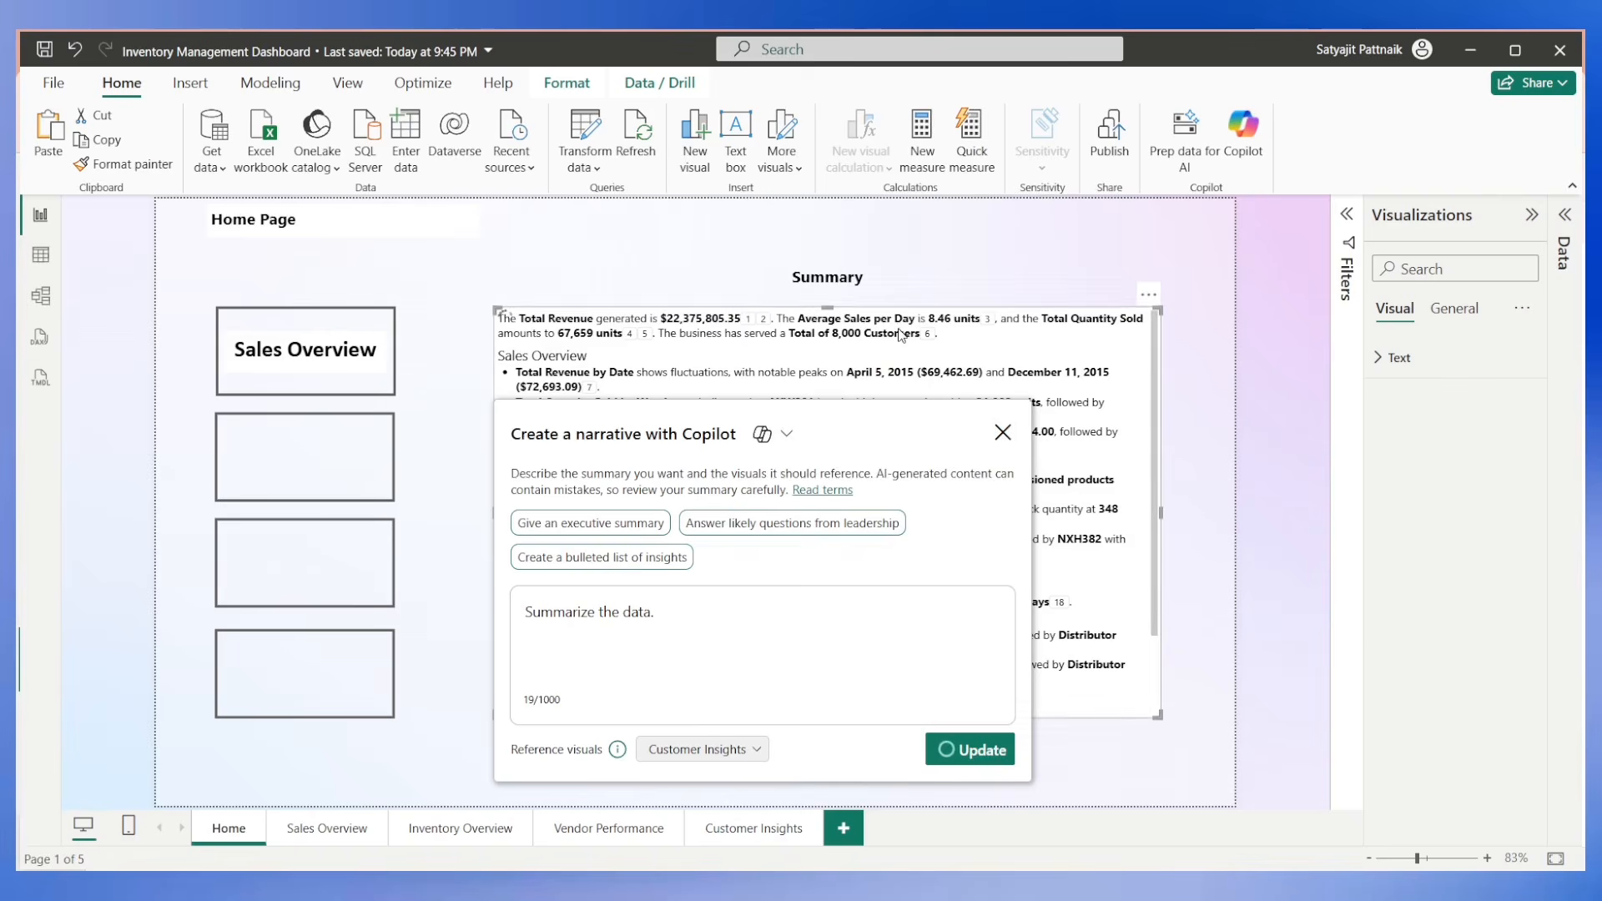
{"action": "left_click", "coordinate": [1001, 433]}
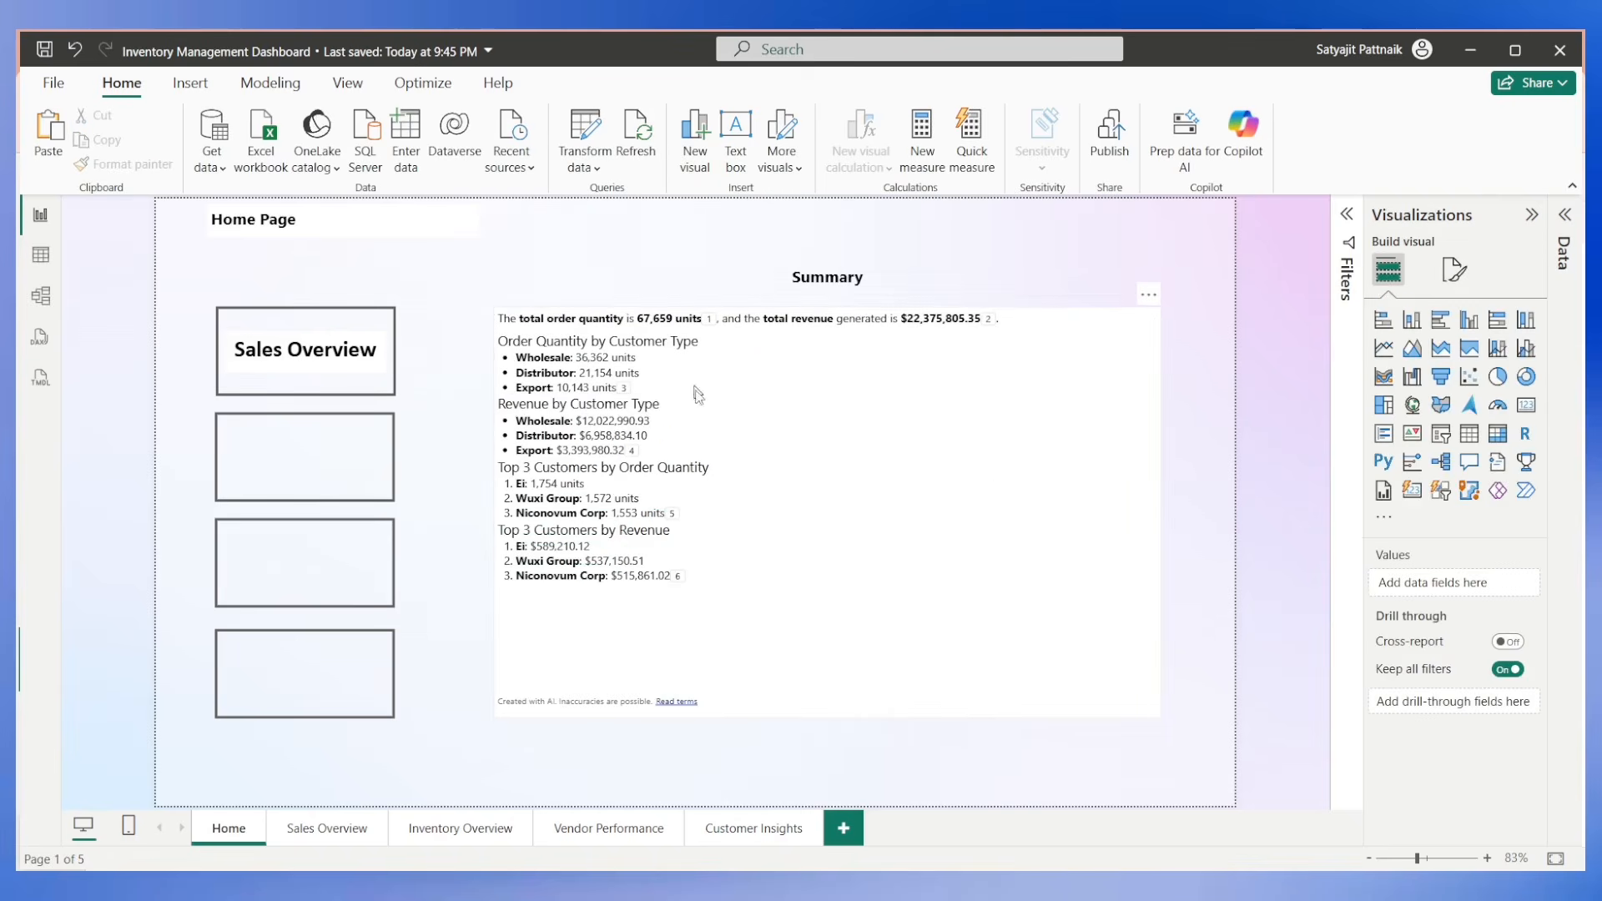
{"action": "left_click", "coordinate": [722, 474]}
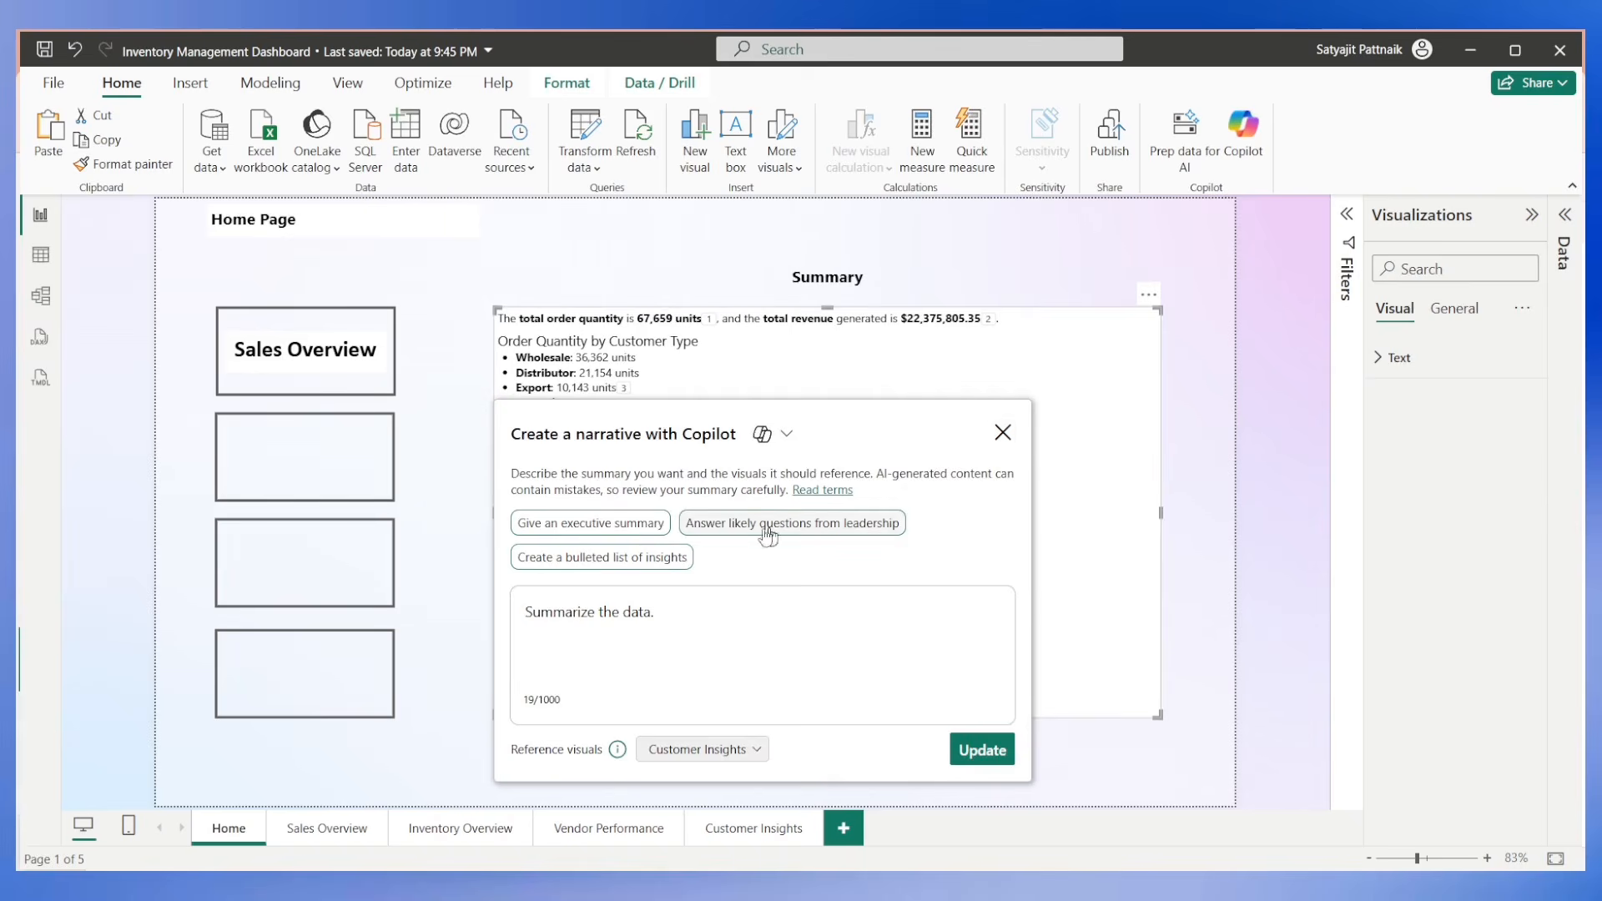
{"action": "left_click", "coordinate": [1002, 433]}
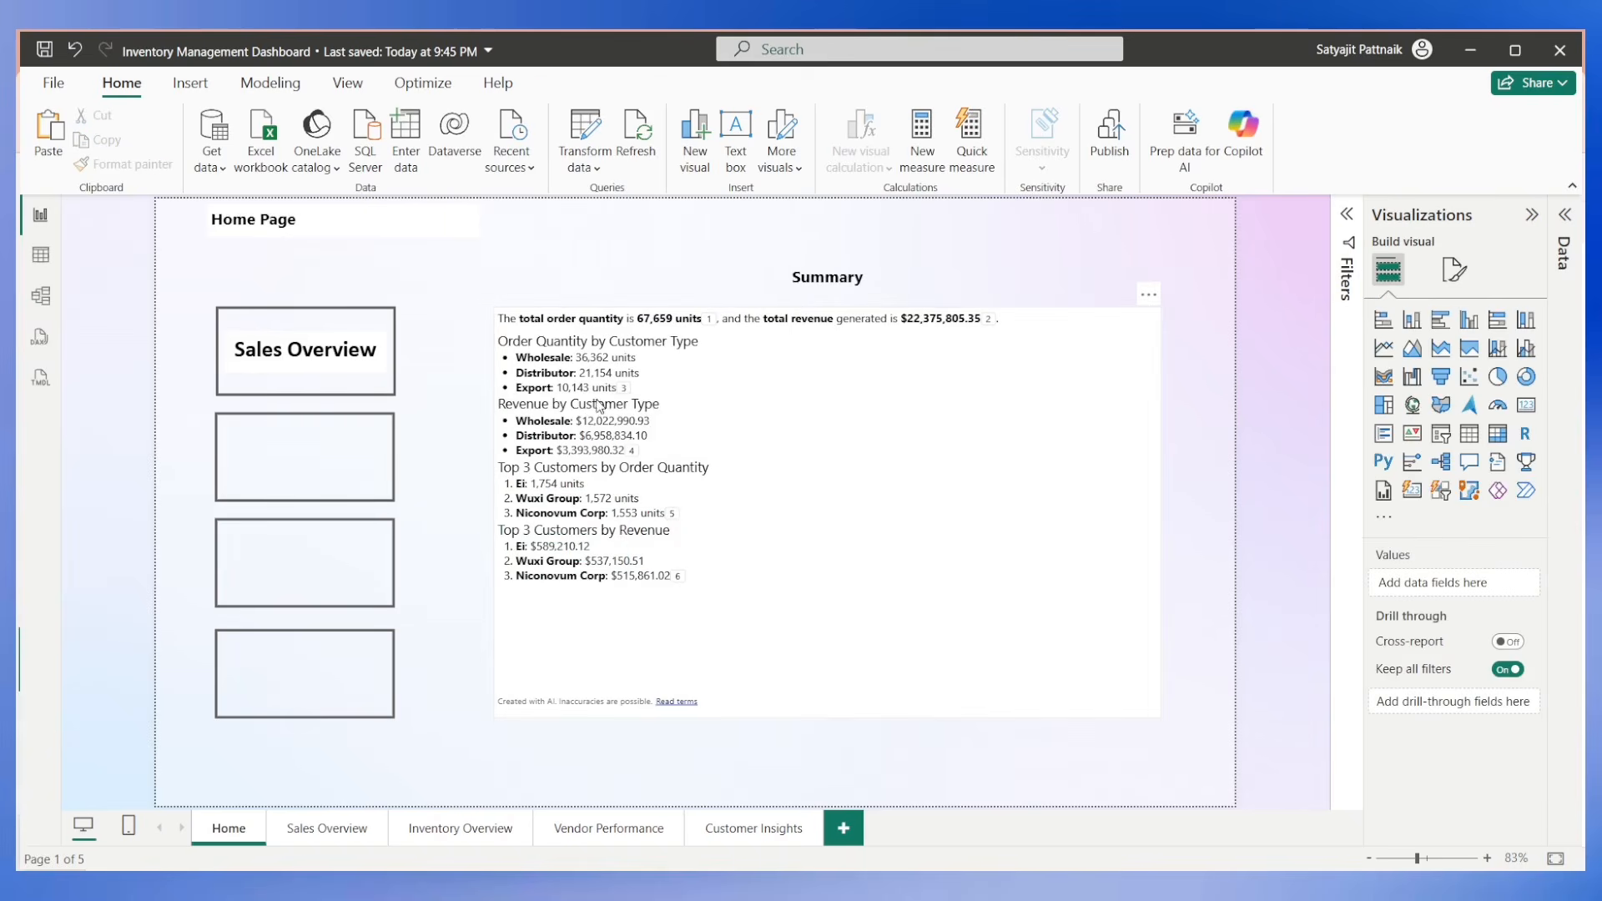
{"action": "left_click", "coordinate": [653, 384]}
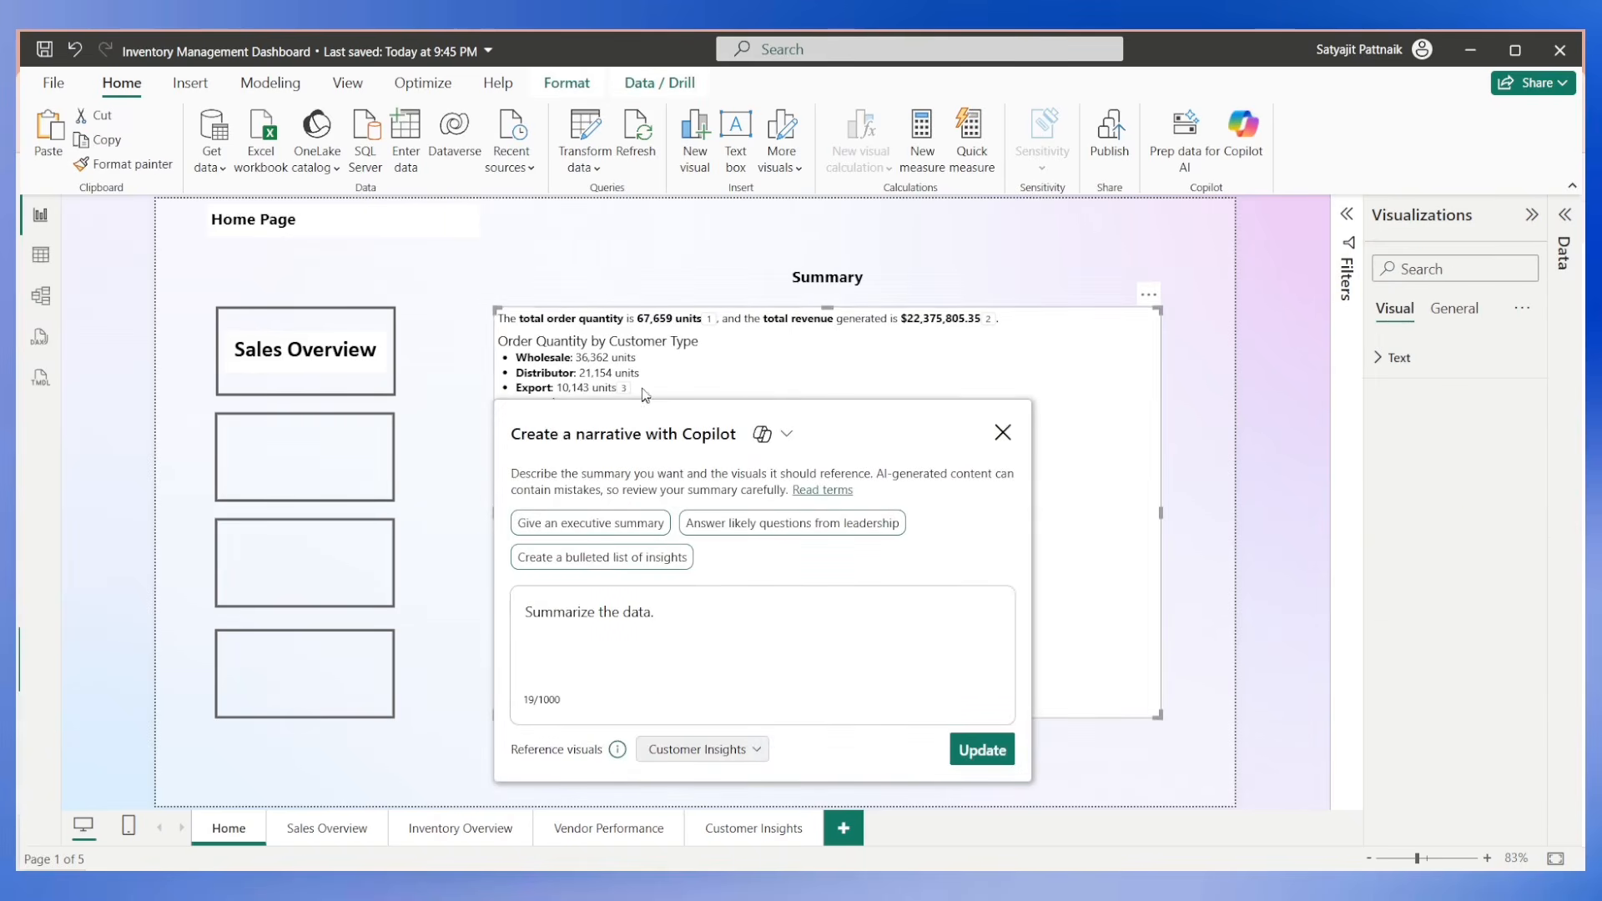
{"action": "left_click", "coordinate": [1002, 433]}
{"action": "left_click", "coordinate": [792, 277]}
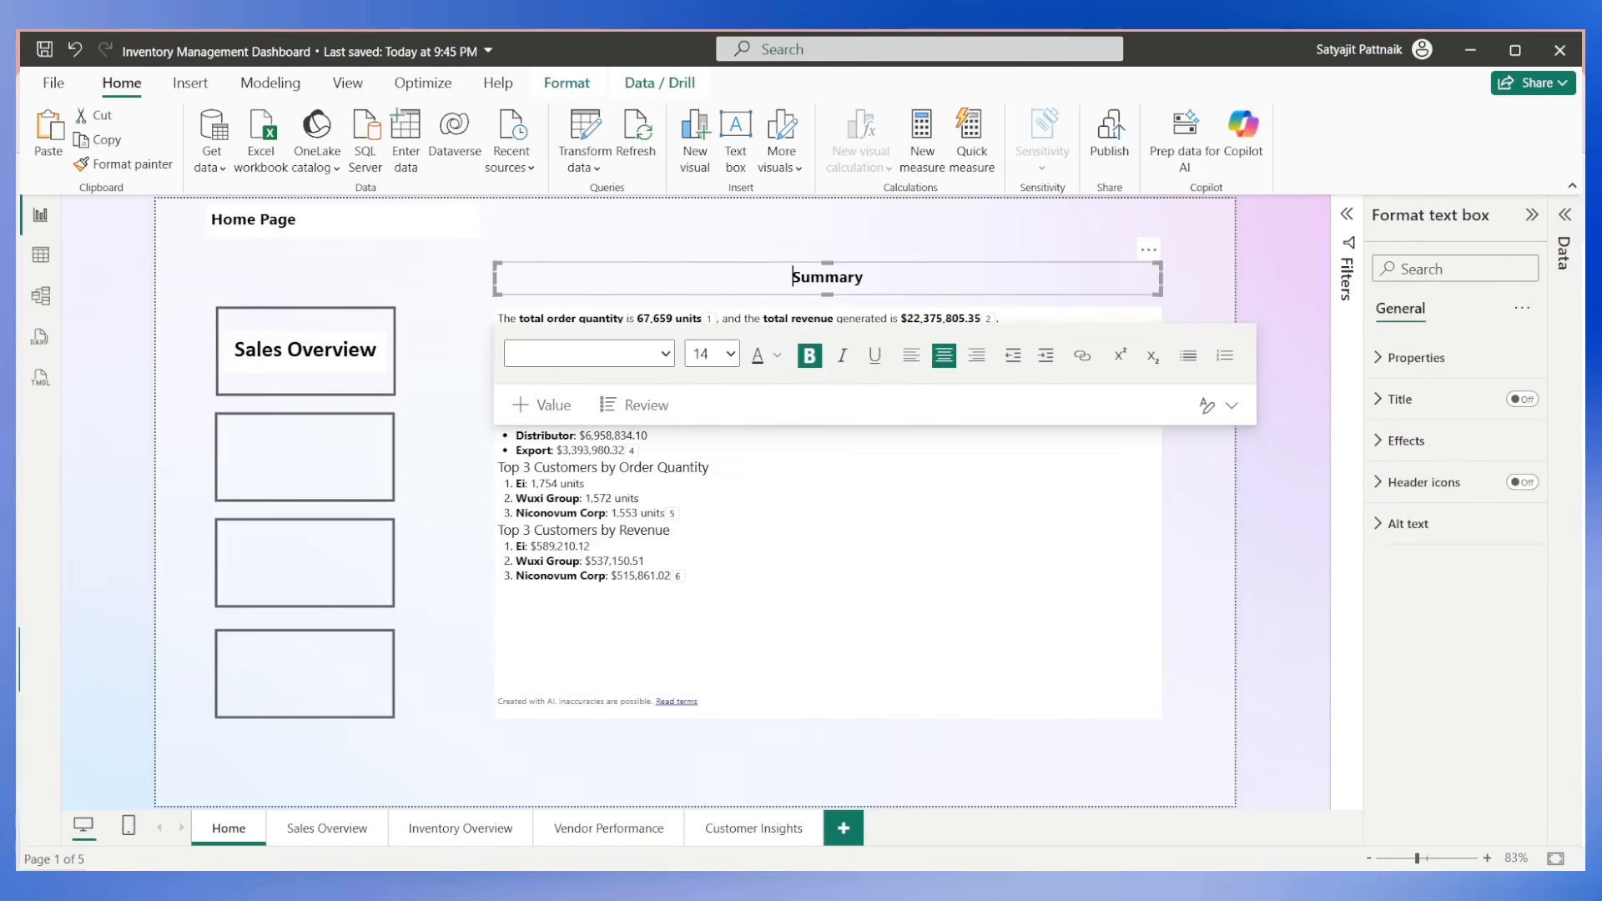
{"action": "left_click", "coordinate": [692, 250]}
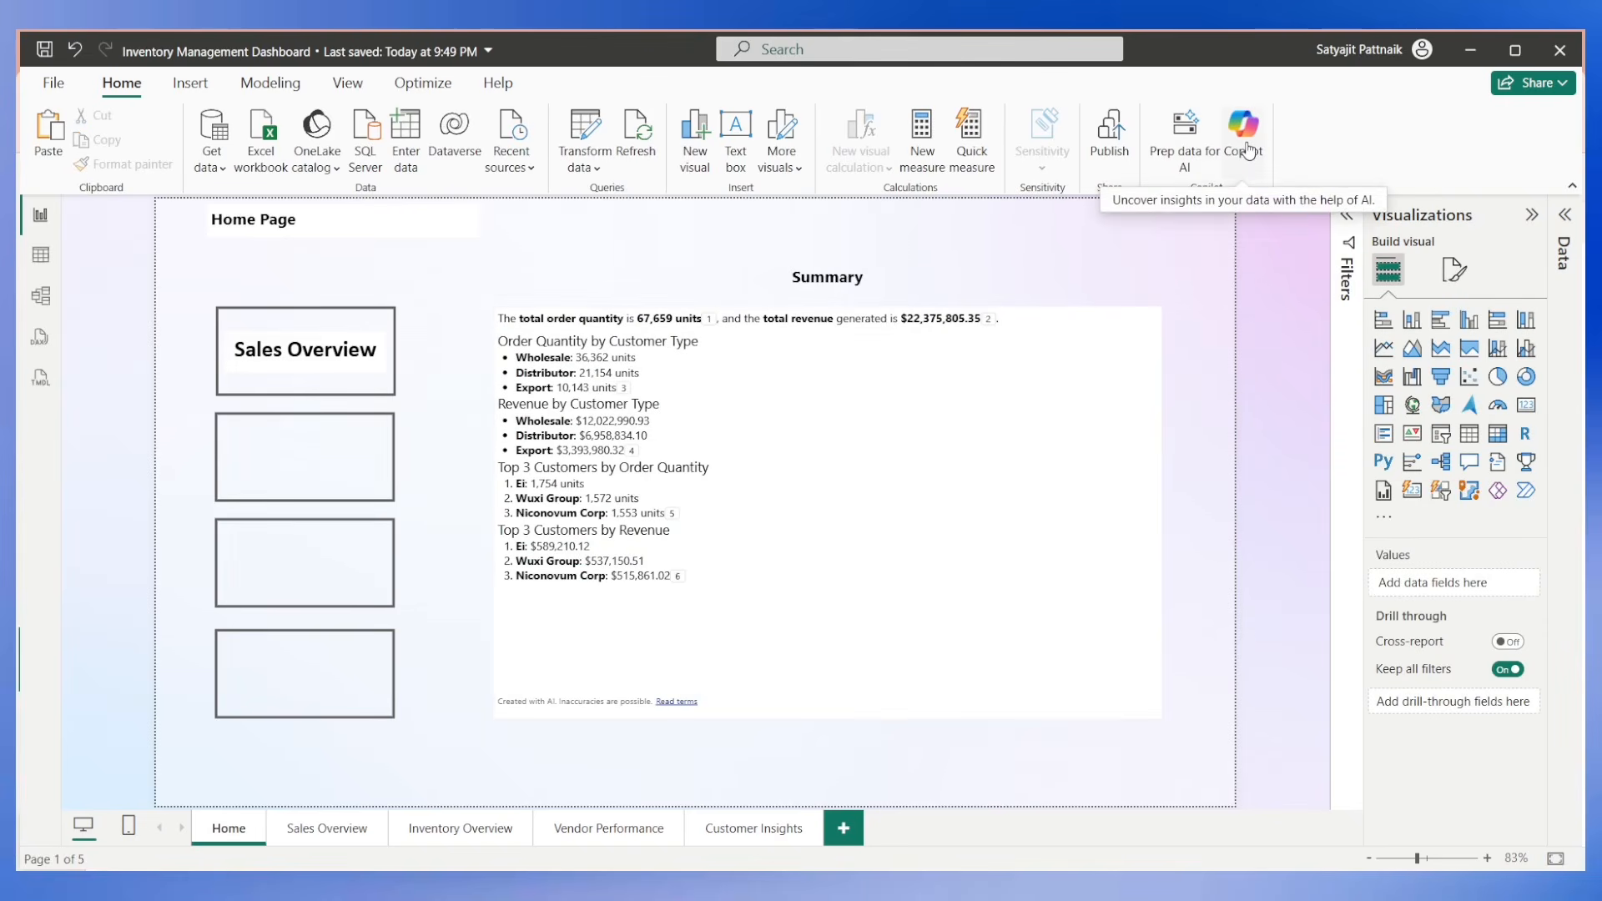
Publish the report to the Fabric-testnew workspace, replacing the existing dataset.
{"action": "left_click", "coordinate": [1109, 137]}
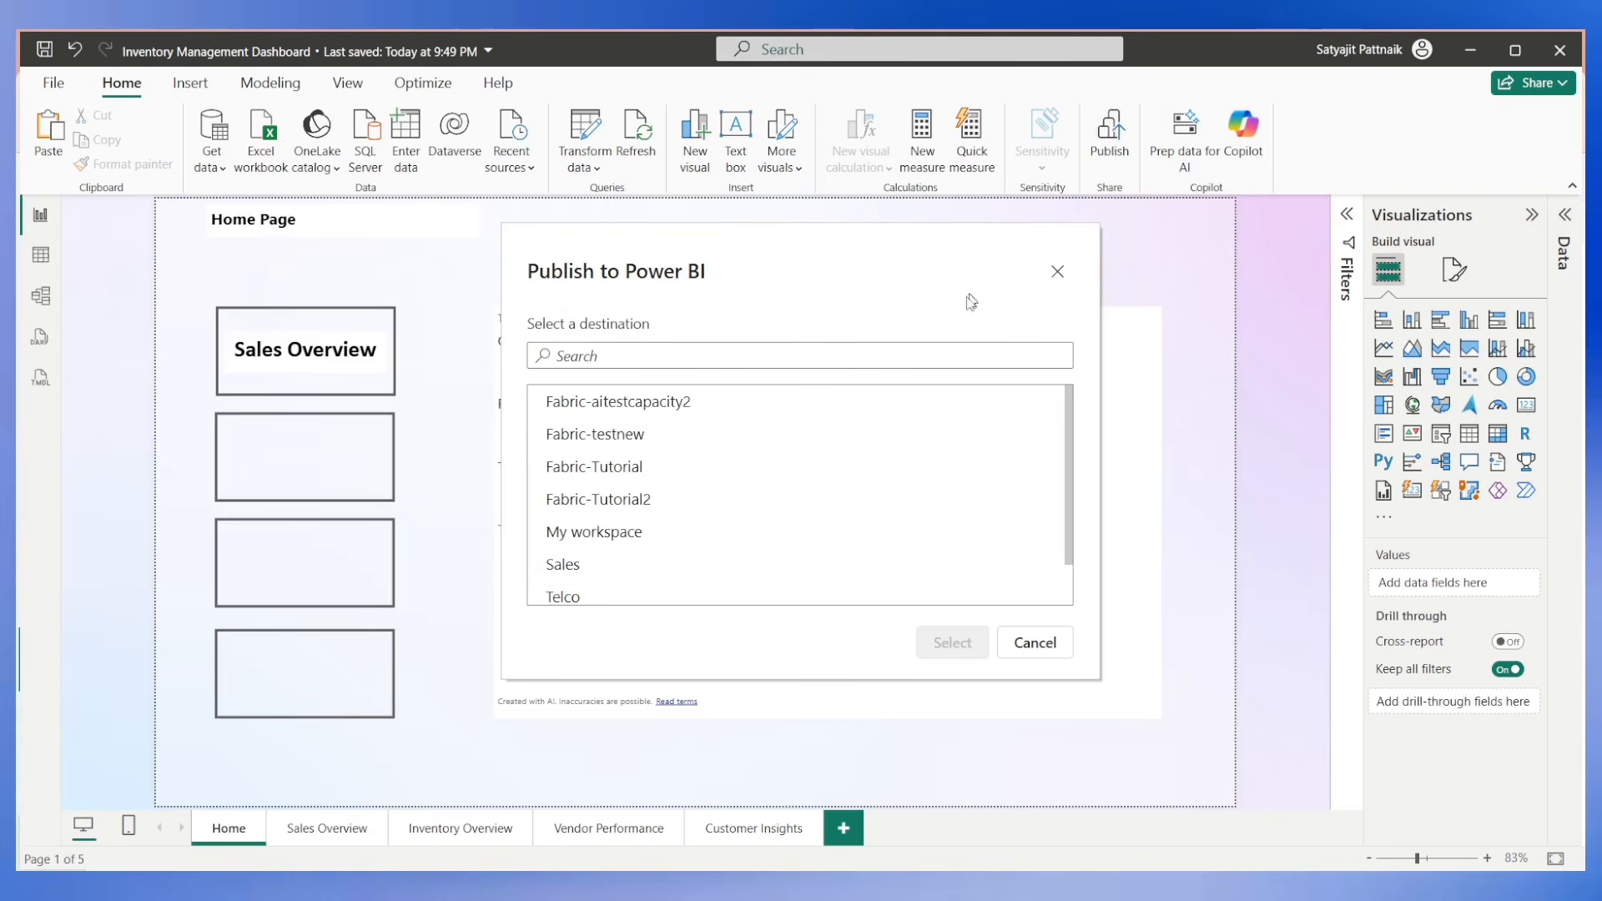
{"action": "left_click", "coordinate": [740, 434]}
{"action": "left_click", "coordinate": [943, 641]}
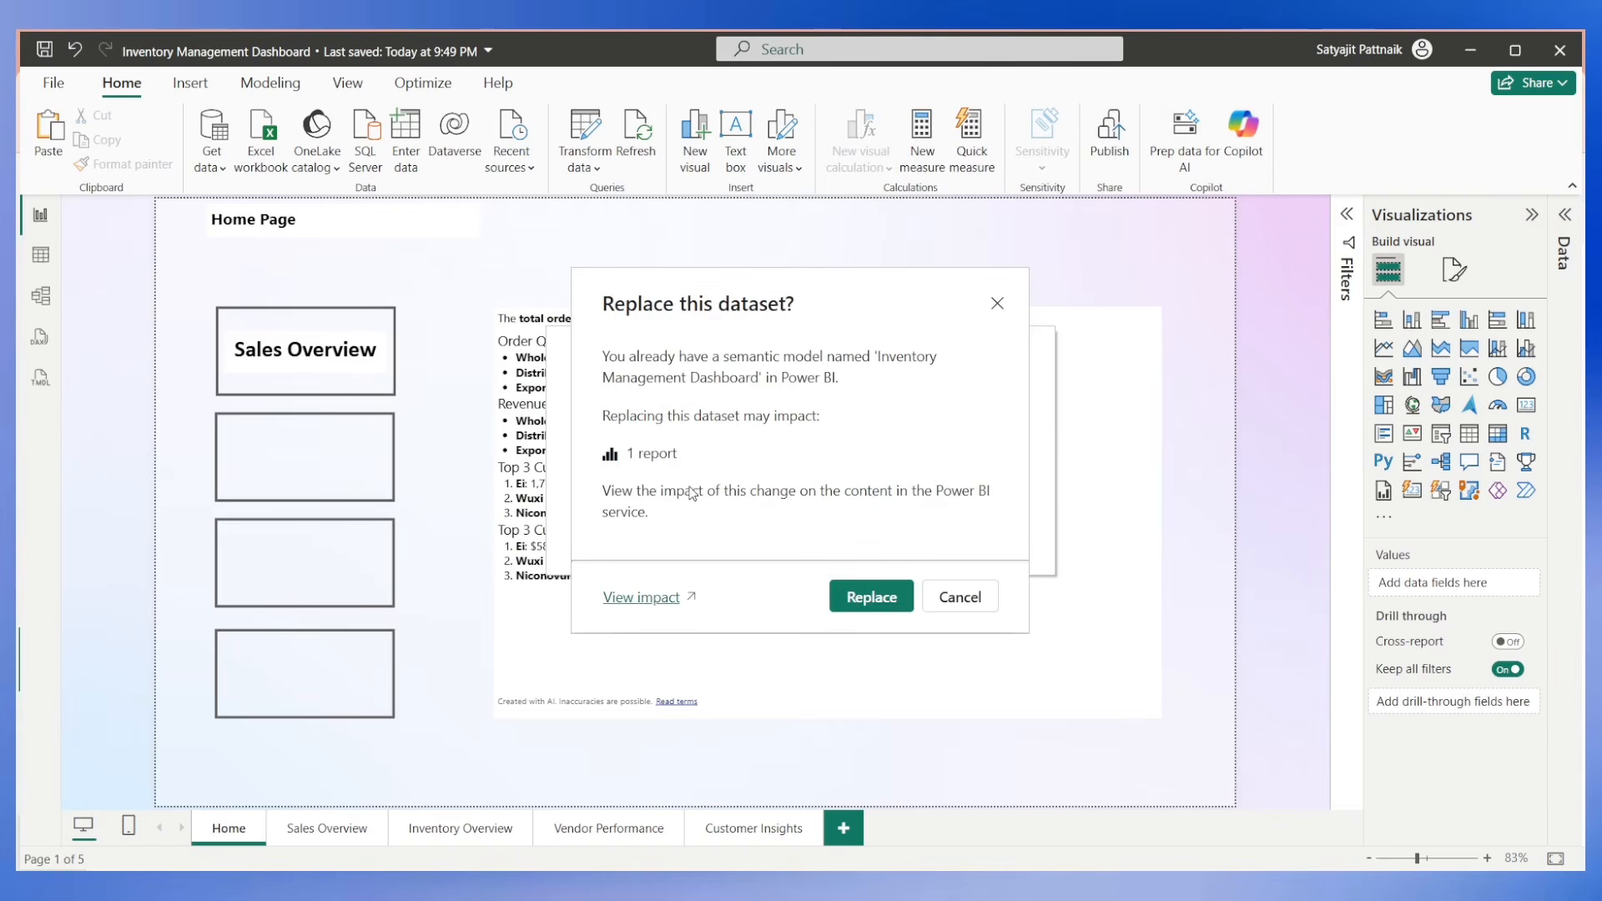
{"action": "left_click", "coordinate": [871, 596]}
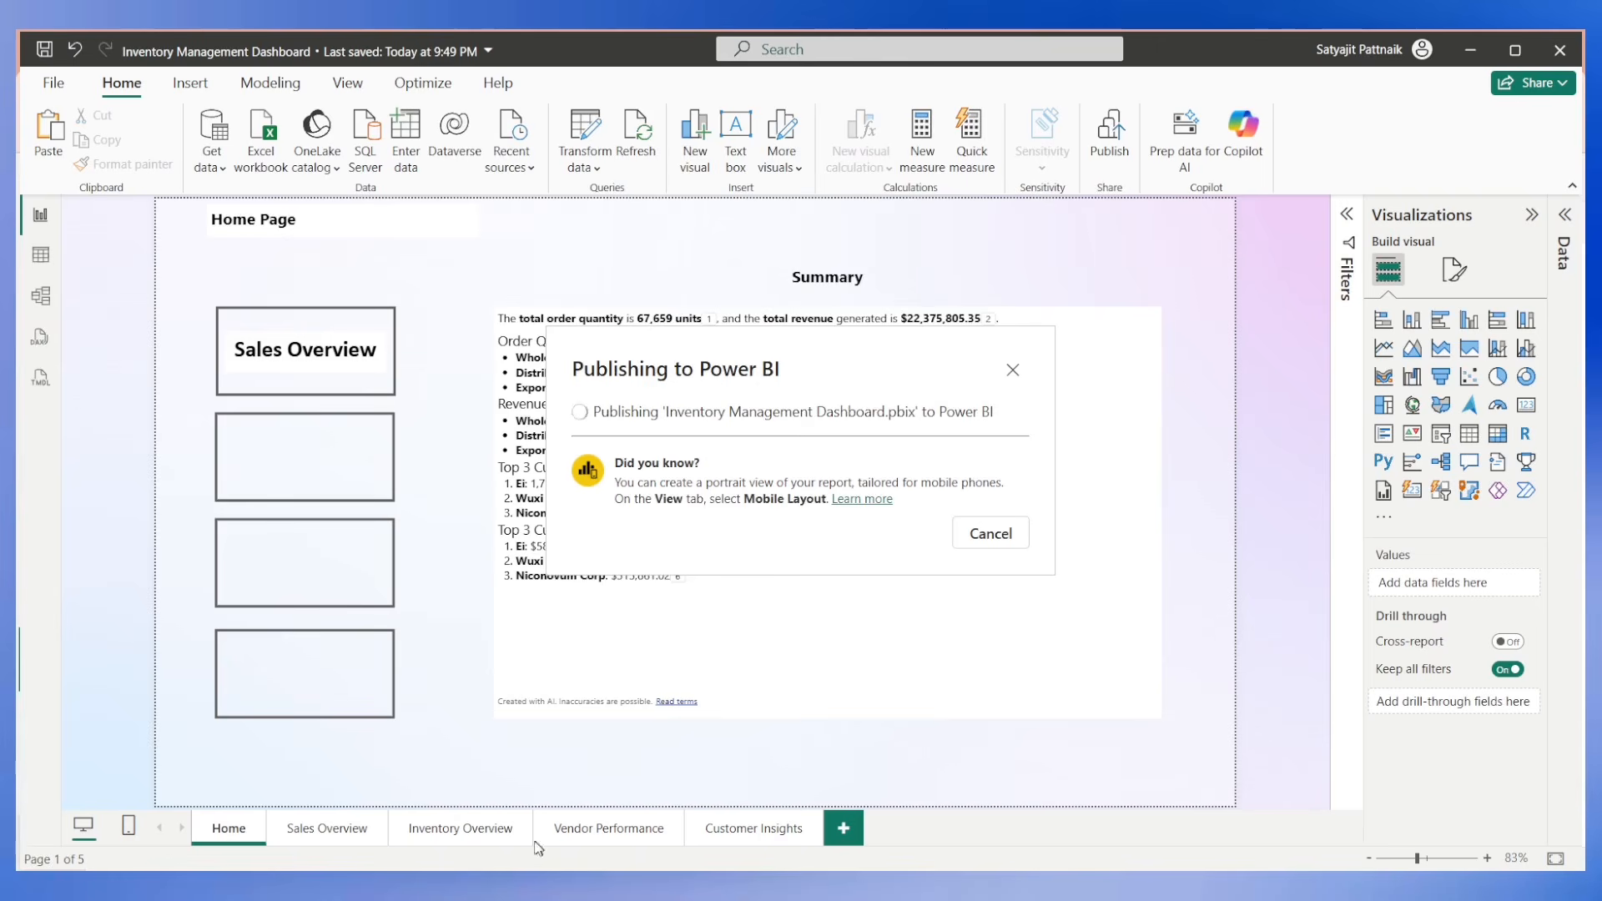
Switch to the published Inventory Management Dashboard in Chrome and reload the page.
{"action": "mouse_move", "coordinate": [541, 886]}
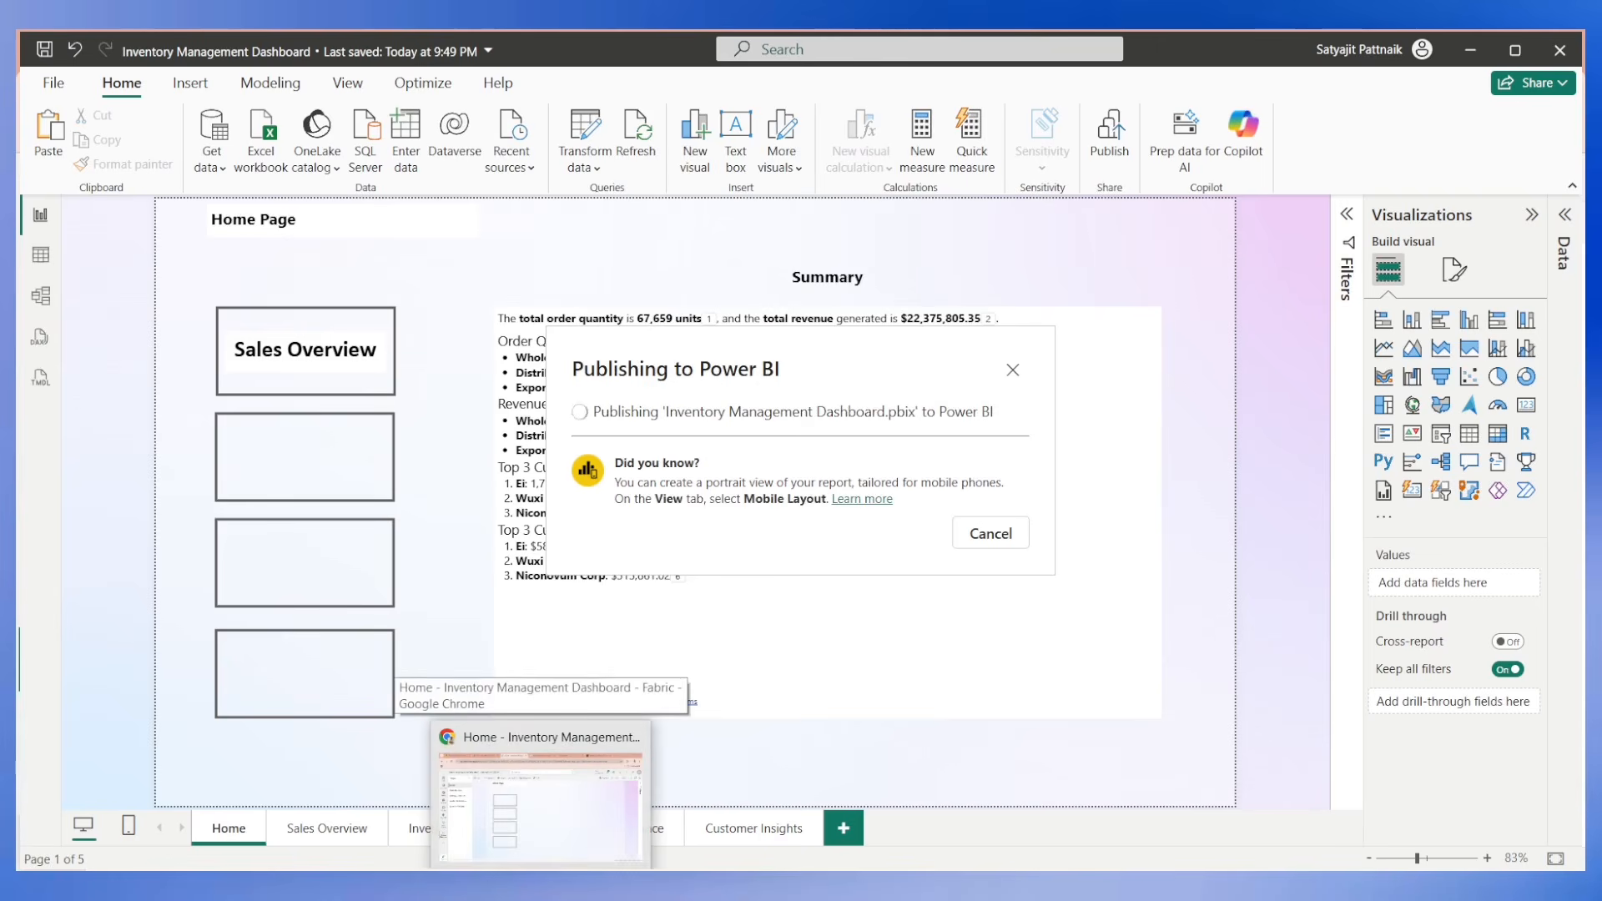
{"action": "left_click", "coordinate": [540, 801]}
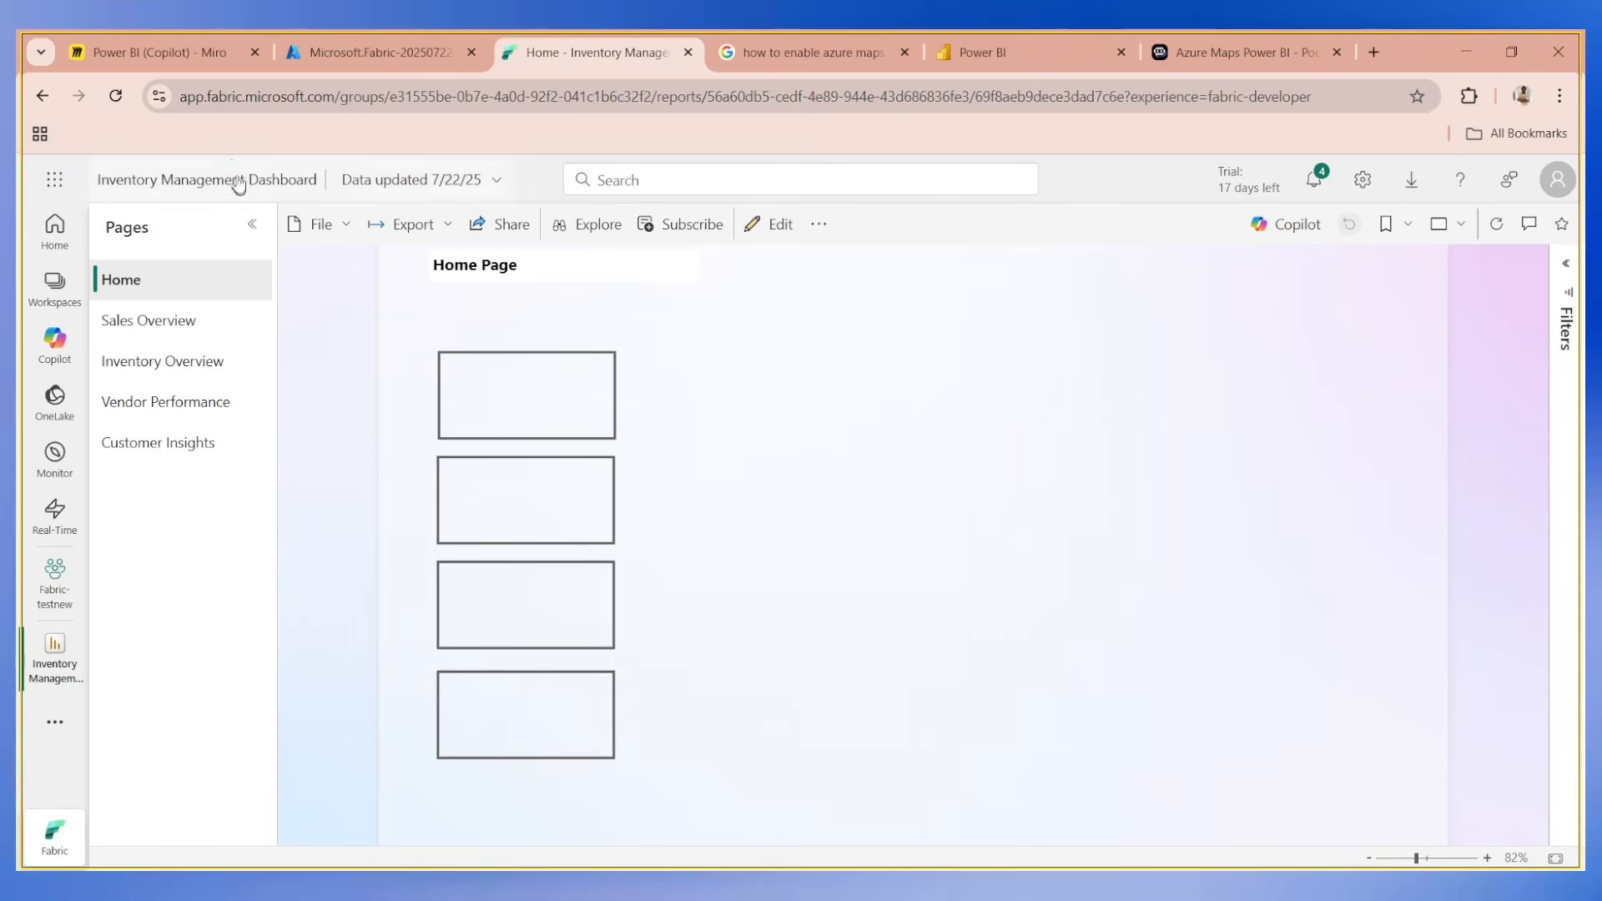
{"action": "left_click", "coordinate": [116, 96]}
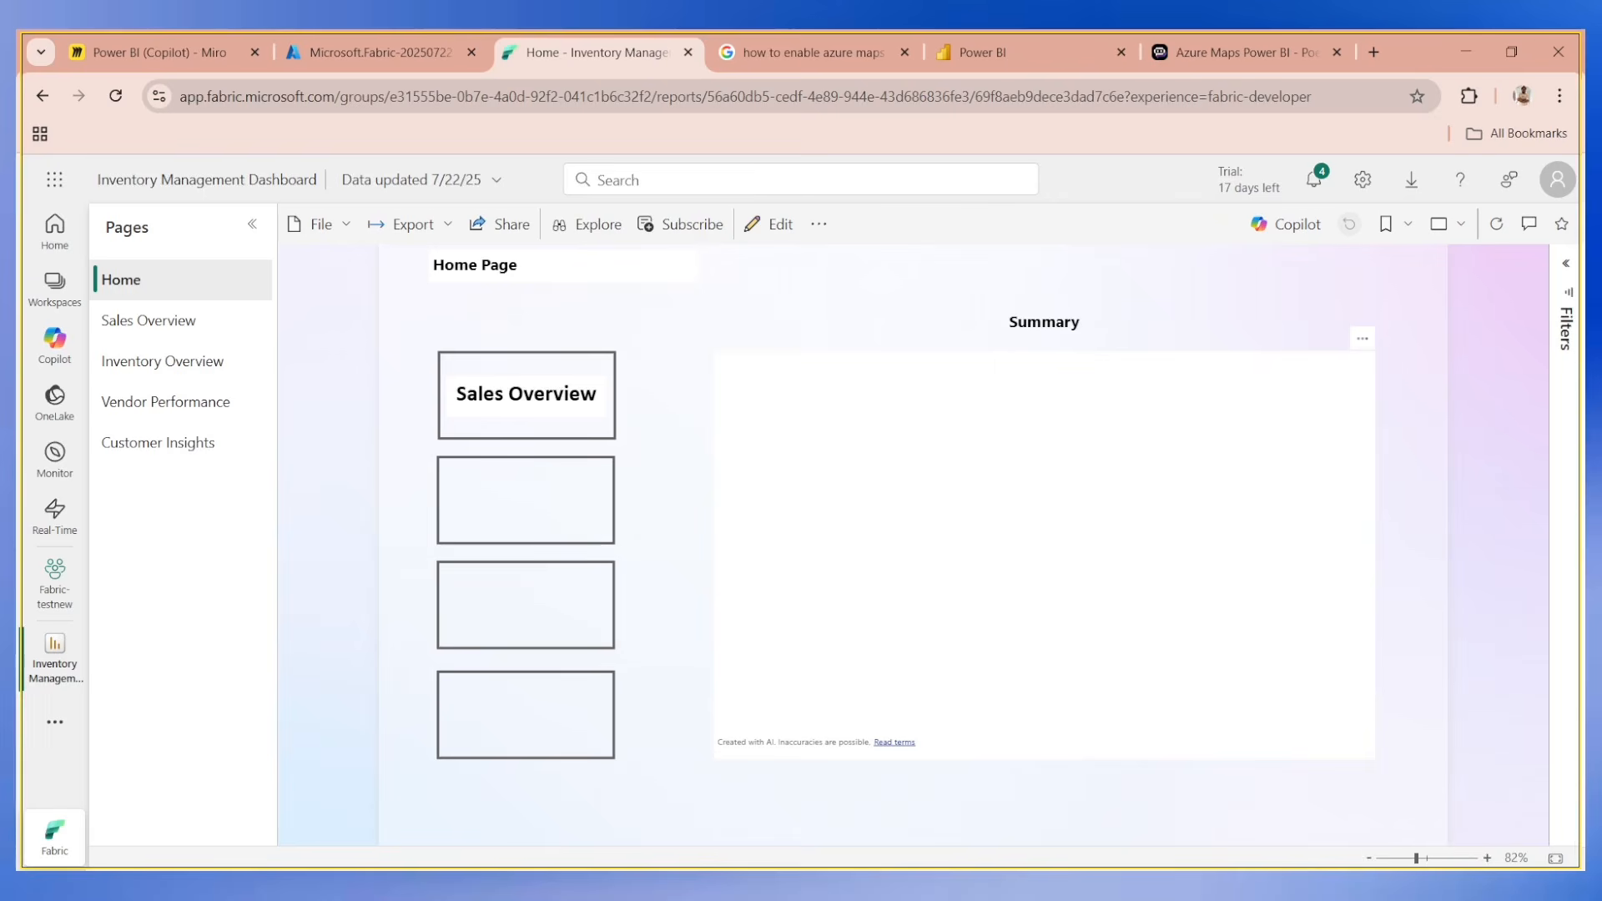
Test the first two navigation buttons on the published Home page, opening Sales Overview and Inventory Overview.
{"action": "left_click", "coordinate": [506, 435]}
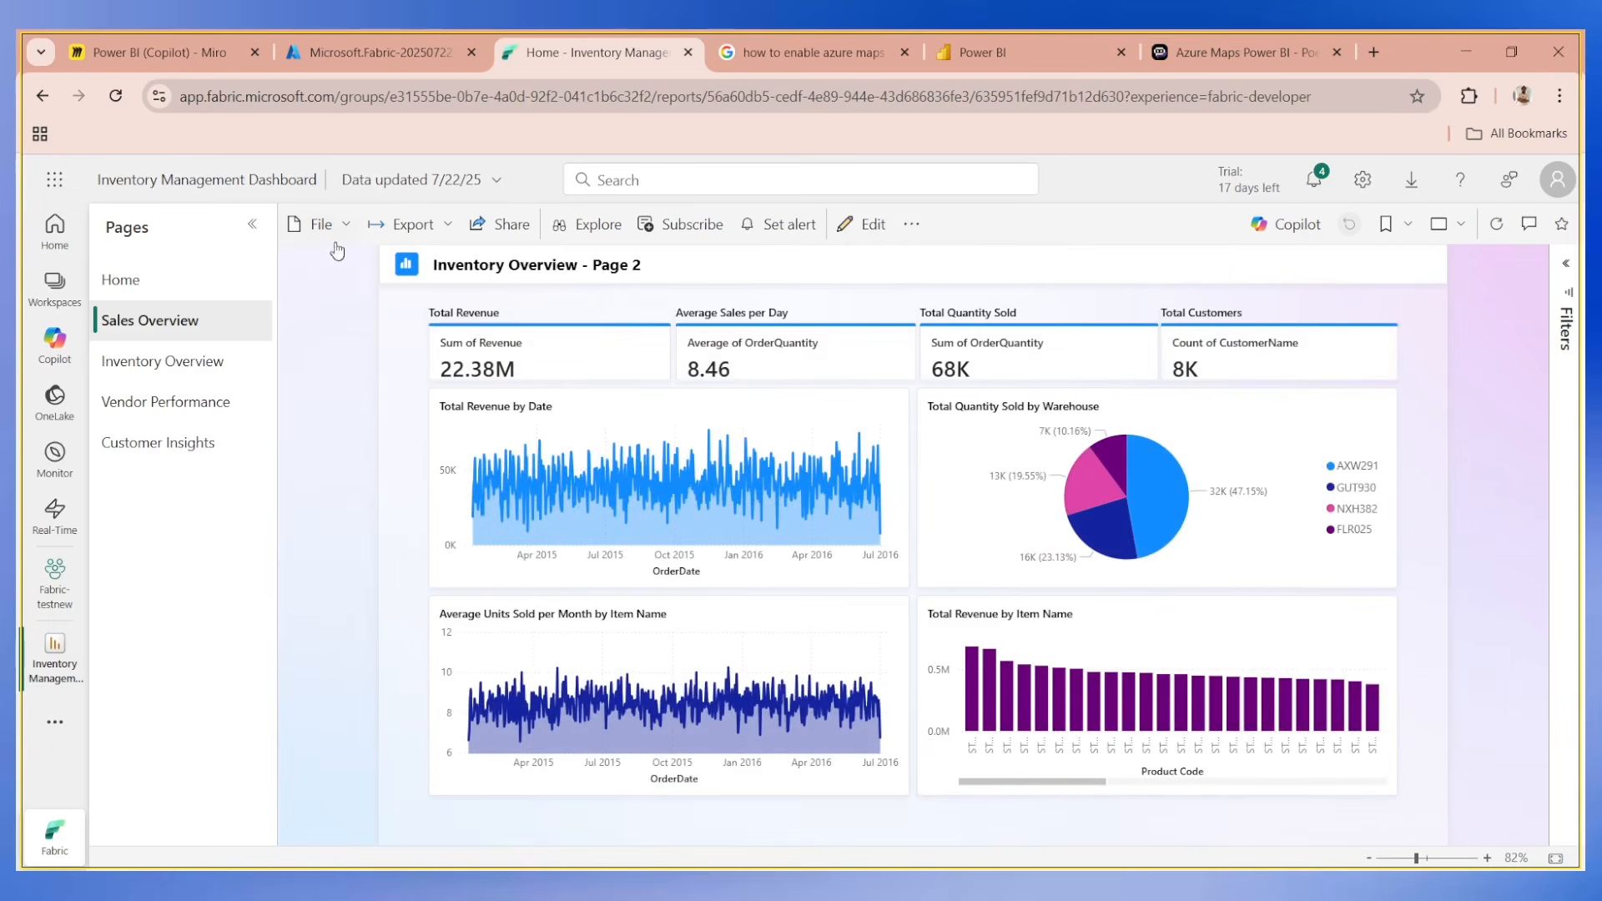
{"action": "left_click", "coordinate": [189, 363]}
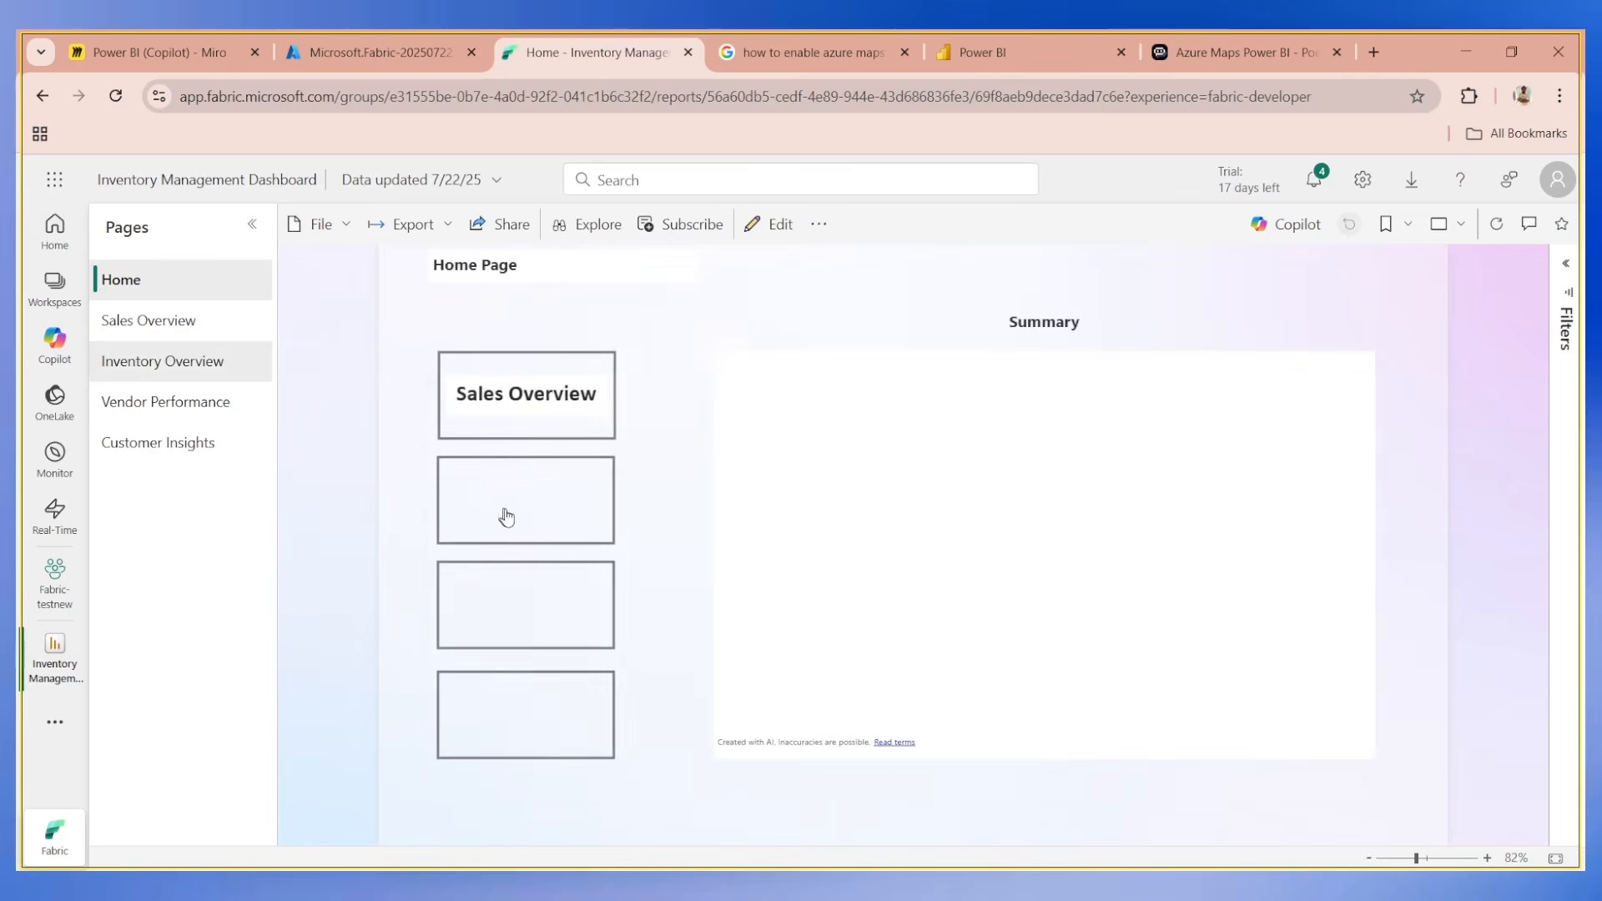
{"action": "left_click", "coordinate": [556, 541]}
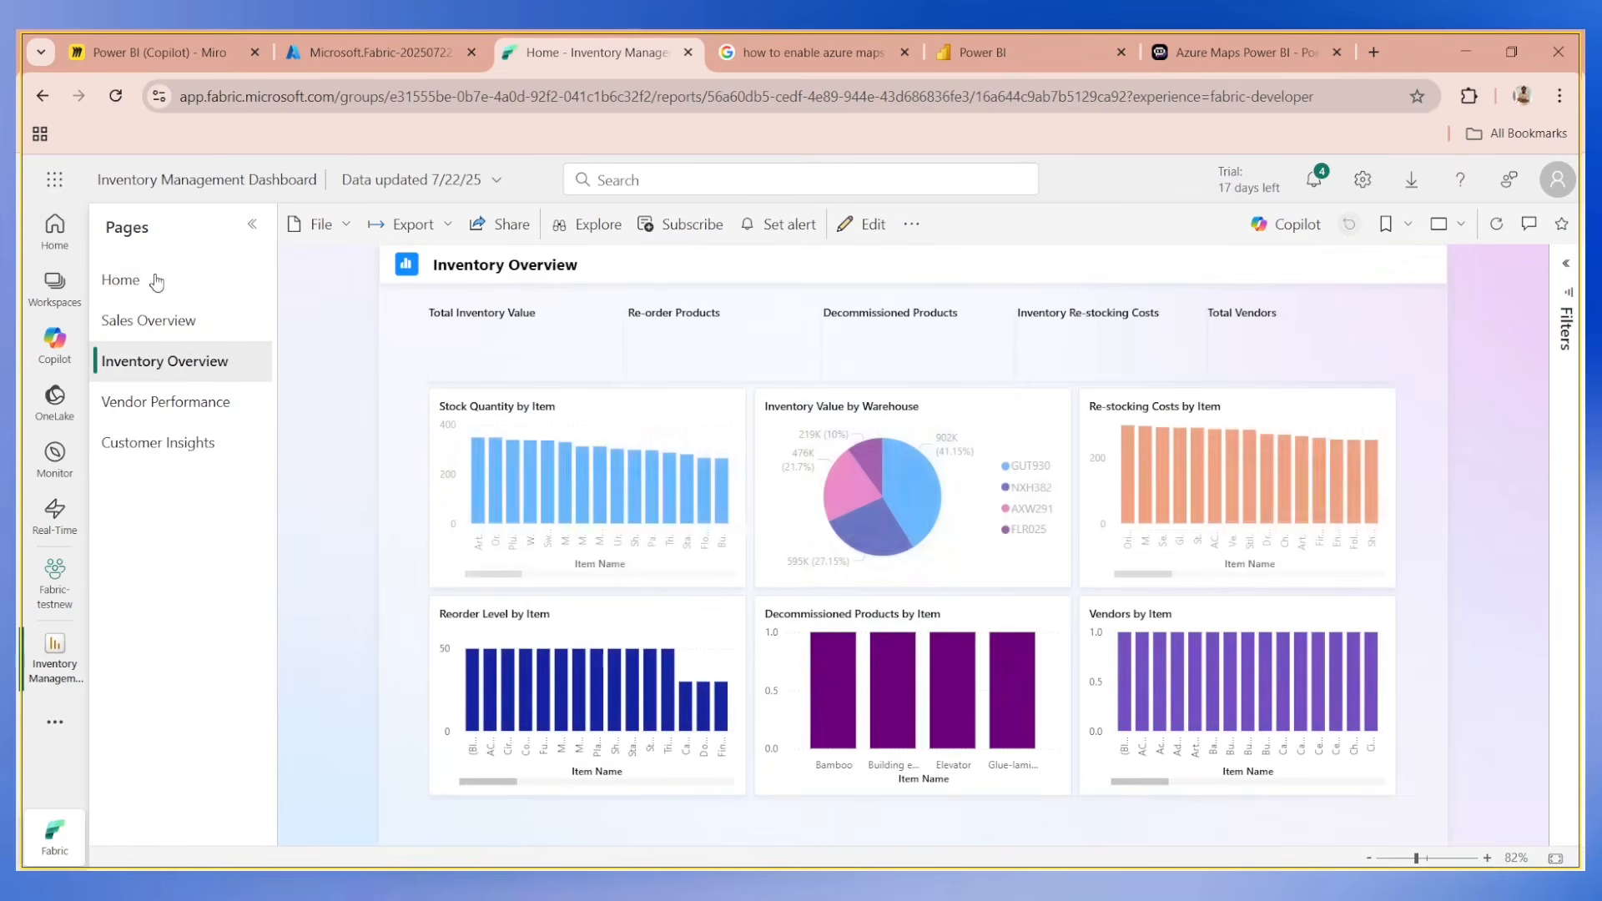
Test the remaining two navigation buttons on the published Home page, opening Vendor Performance and Customer Insights.
{"action": "left_click", "coordinate": [153, 277]}
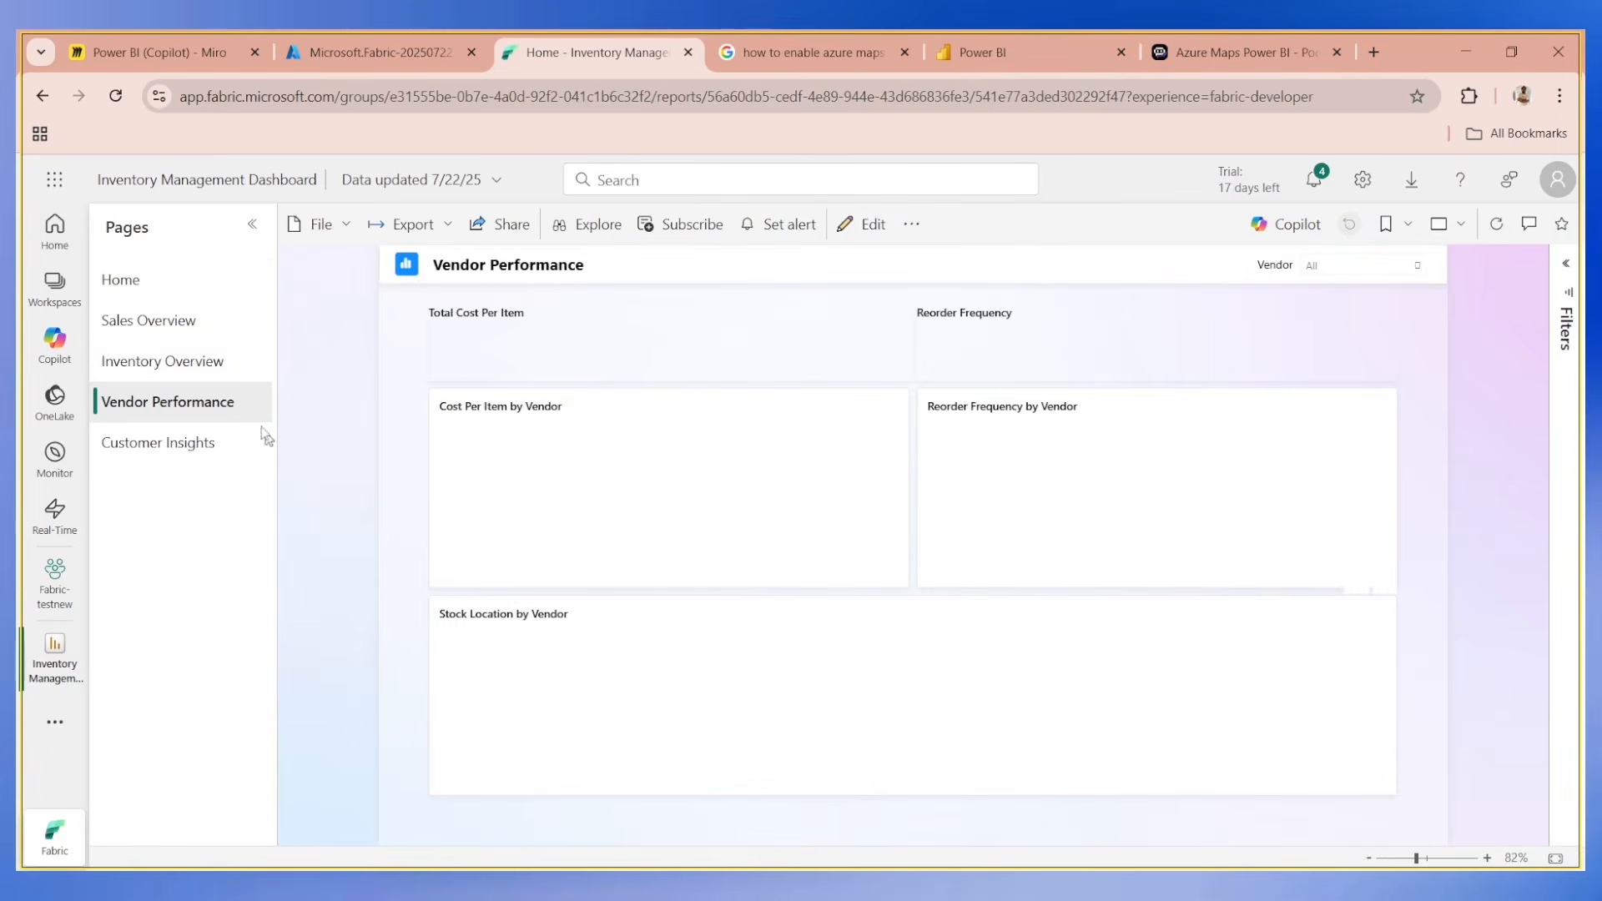
{"action": "left_click", "coordinate": [167, 287]}
{"action": "left_click", "coordinate": [194, 445]}
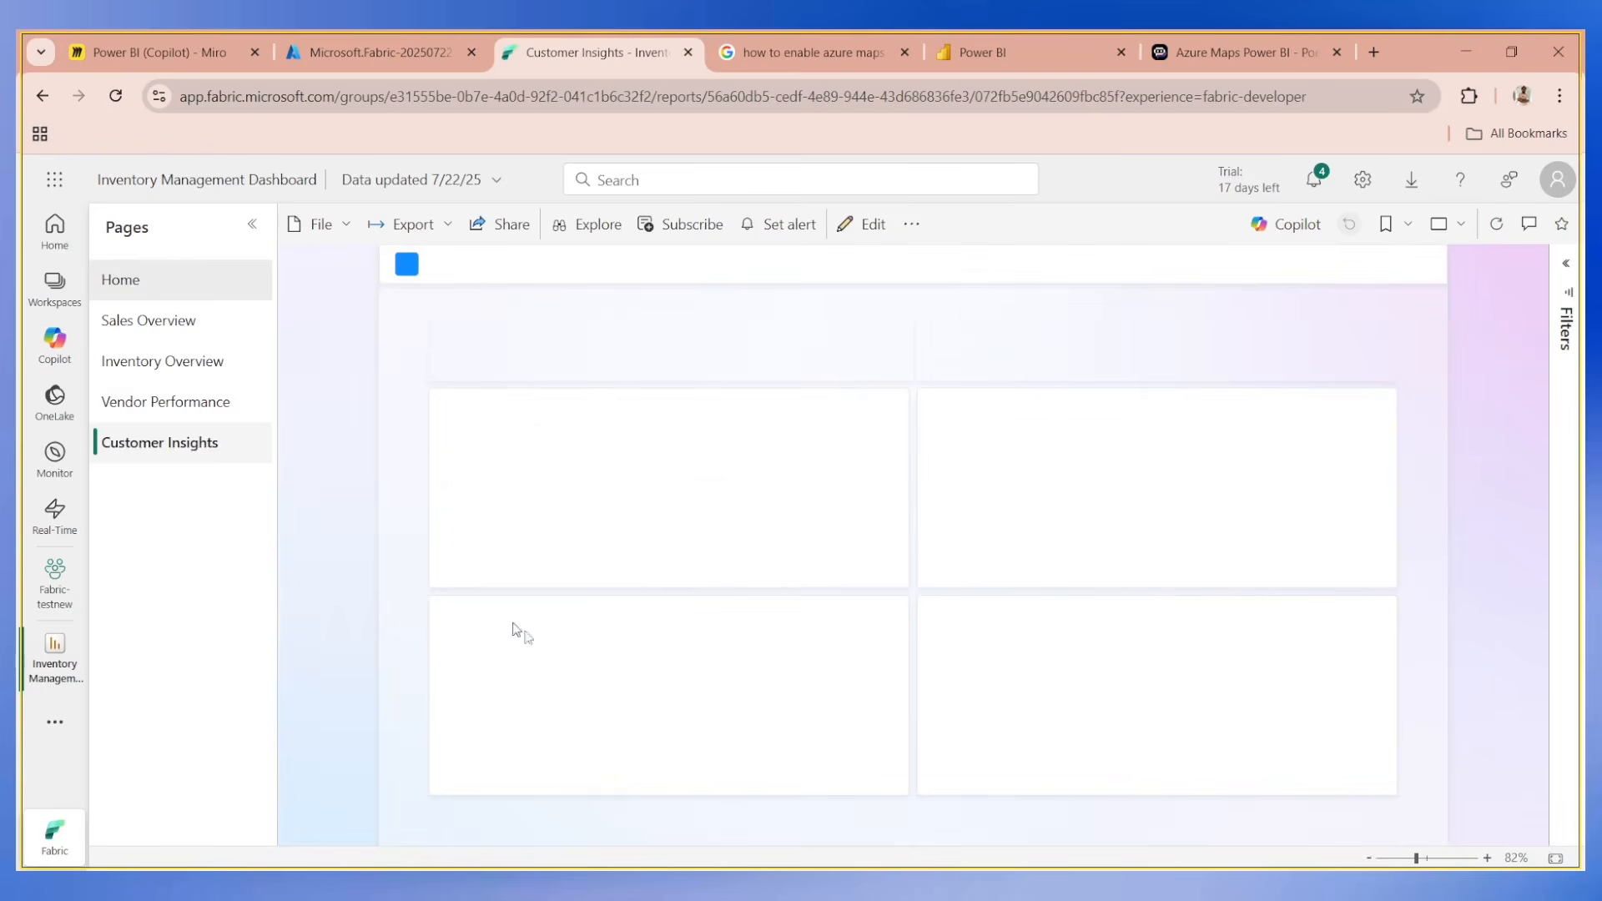
Switch to Power BI Desktop, dismiss the publishing dialog and open the Sales Overview page.
{"action": "left_click", "coordinate": [794, 774]}
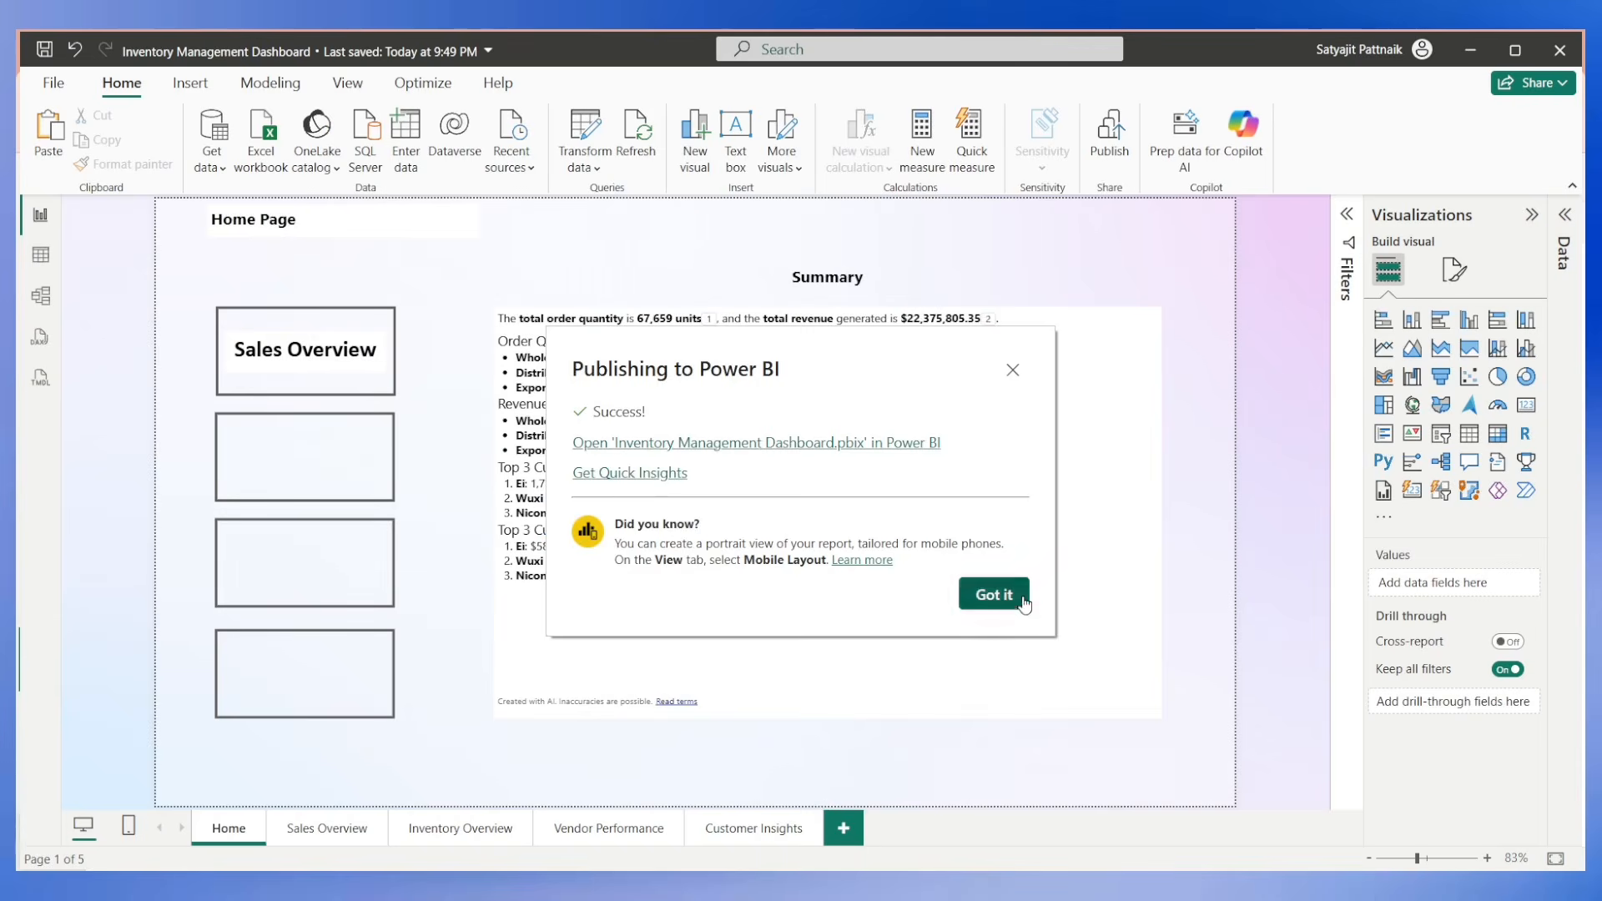
{"action": "left_click", "coordinate": [997, 596]}
{"action": "left_click", "coordinate": [329, 830]}
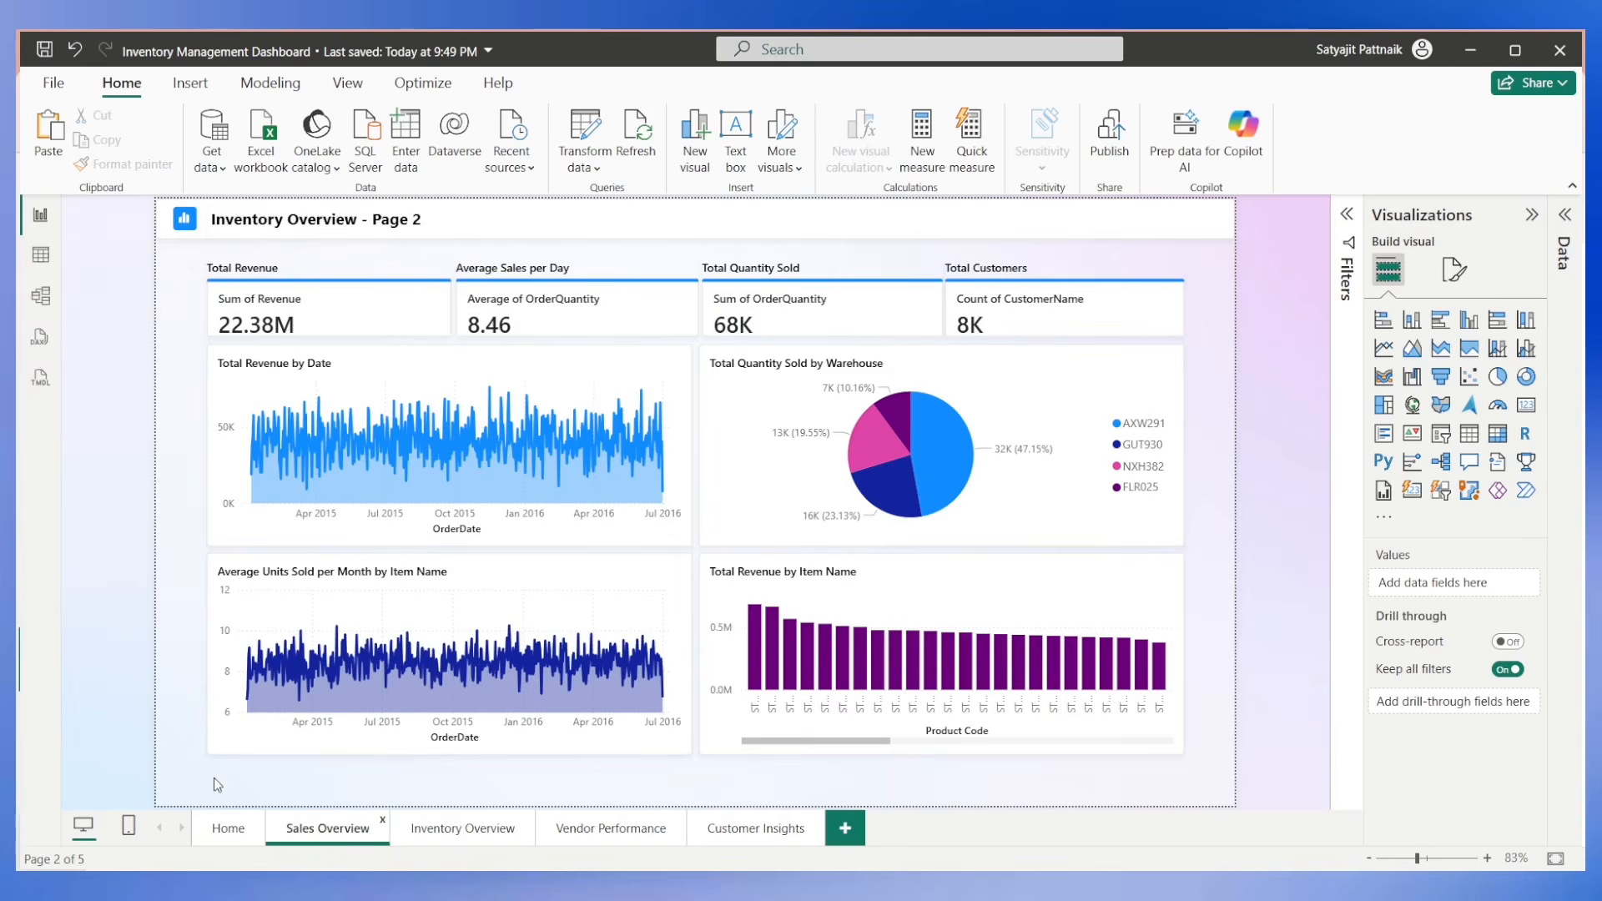
Insert a Back button on the Sales Overview page and place it in the report page's lower-left corner below the charts.
{"action": "left_click", "coordinate": [190, 83]}
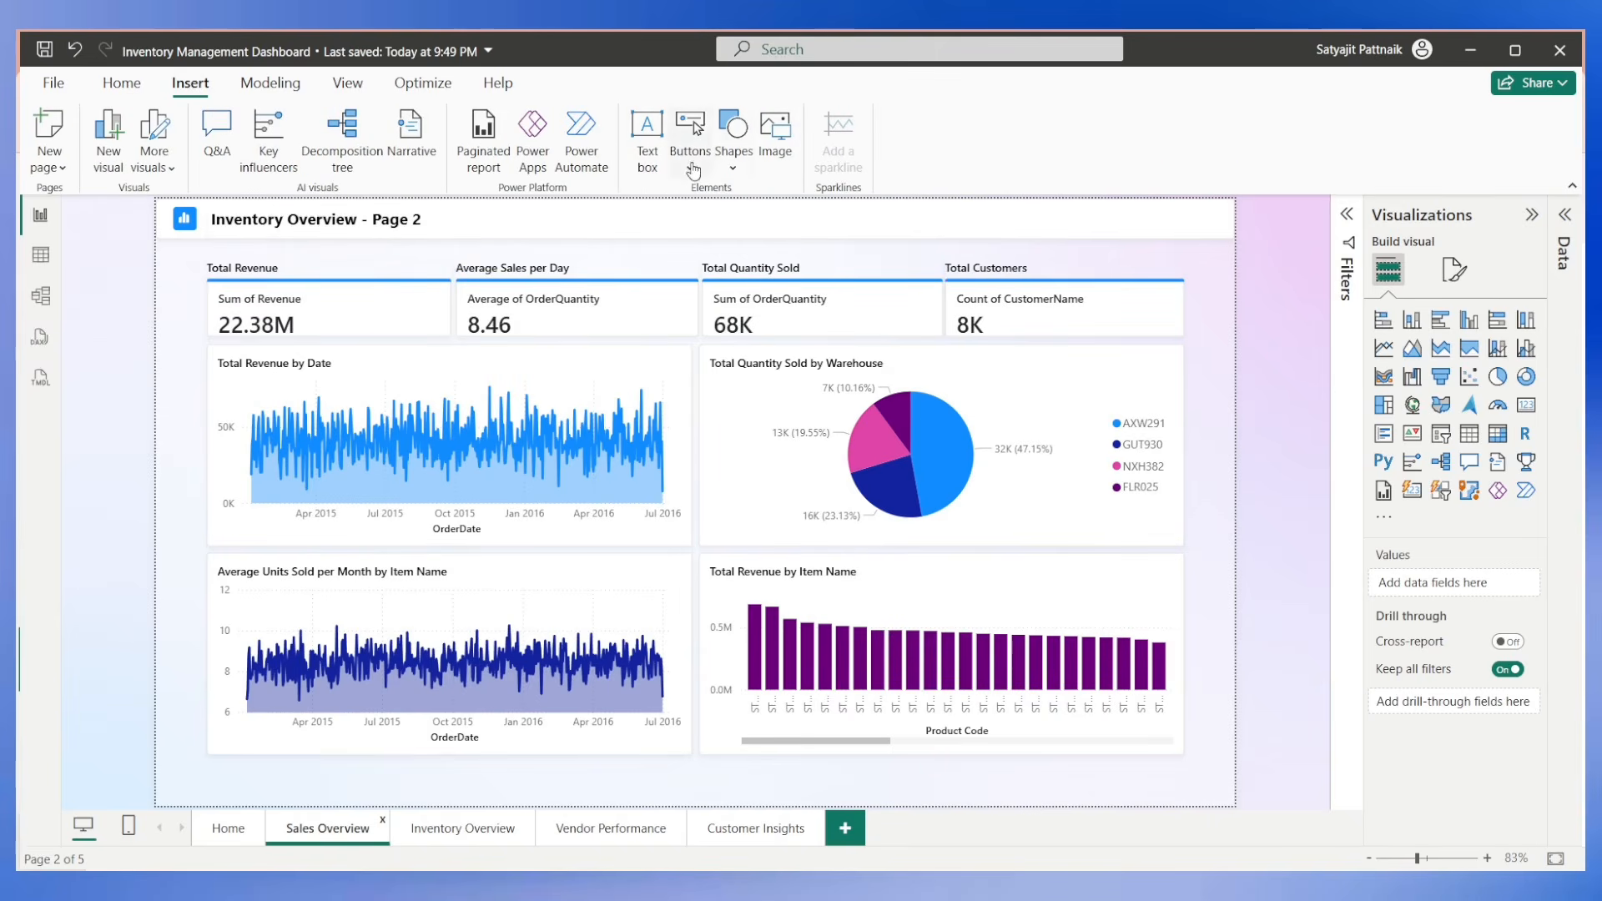
{"action": "left_click", "coordinate": [733, 166]}
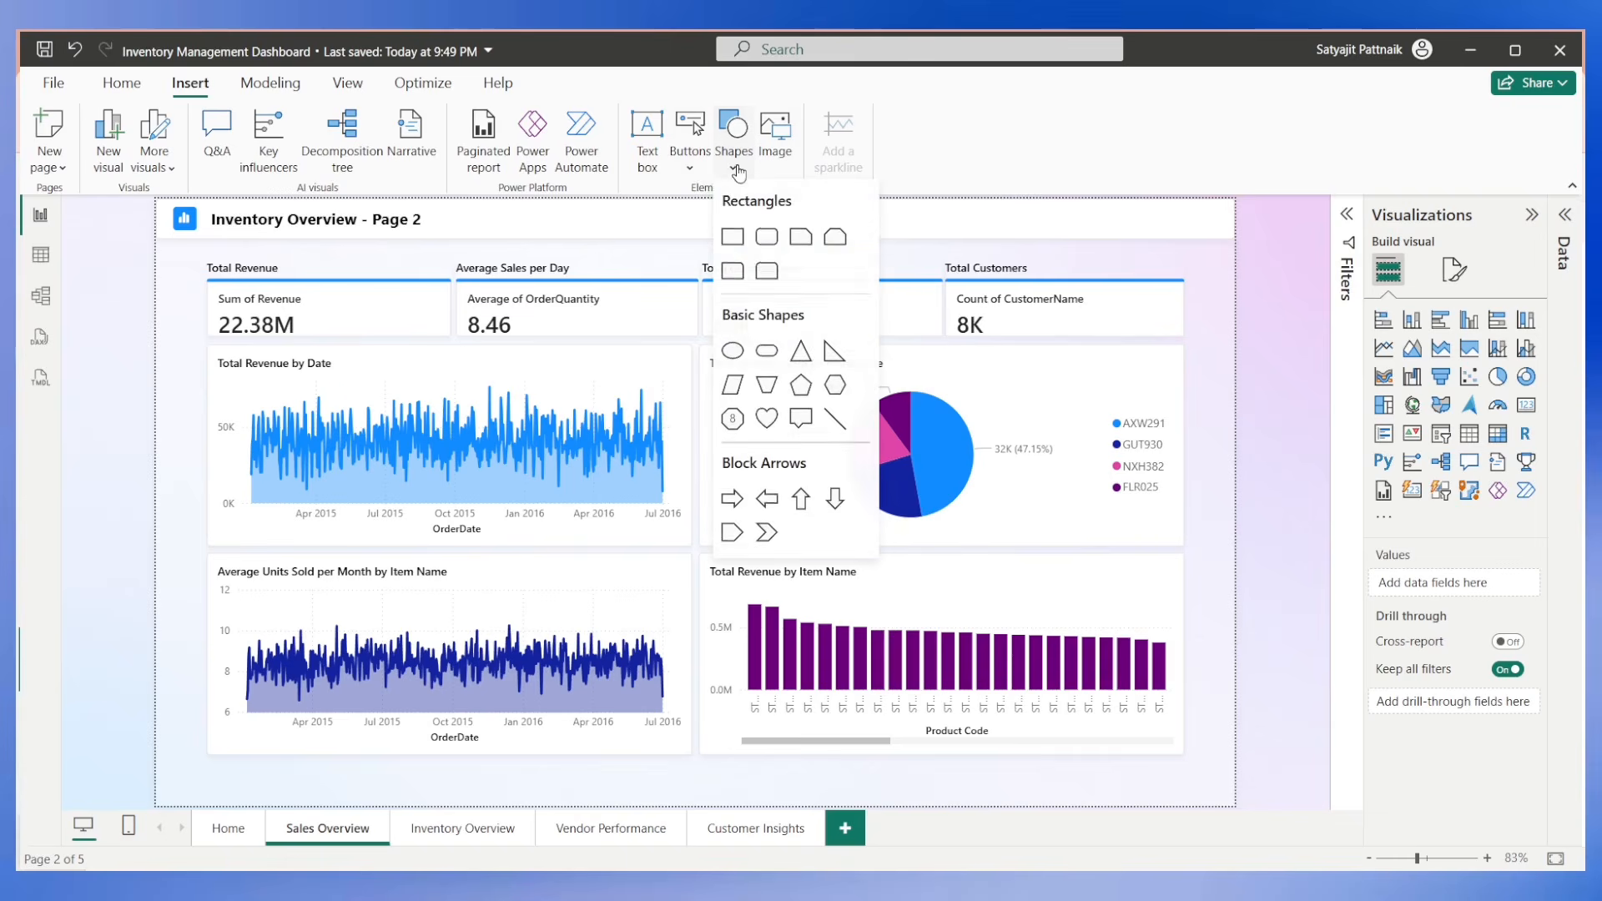
{"action": "left_click", "coordinate": [703, 177]}
{"action": "left_click", "coordinate": [699, 174]}
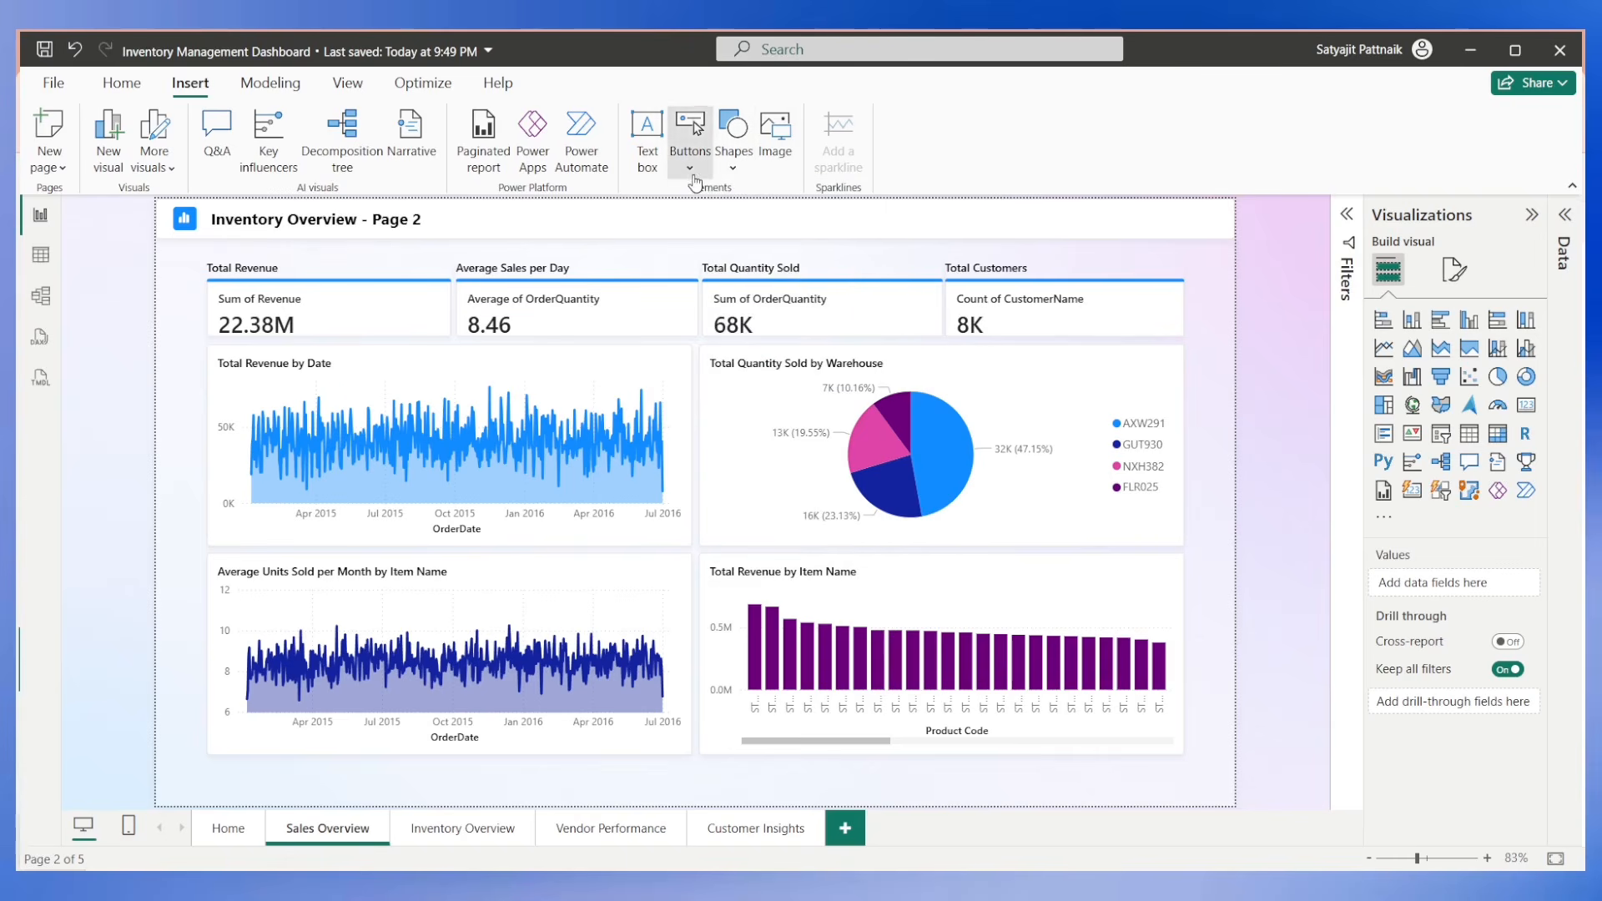
{"action": "left_click", "coordinate": [722, 302]}
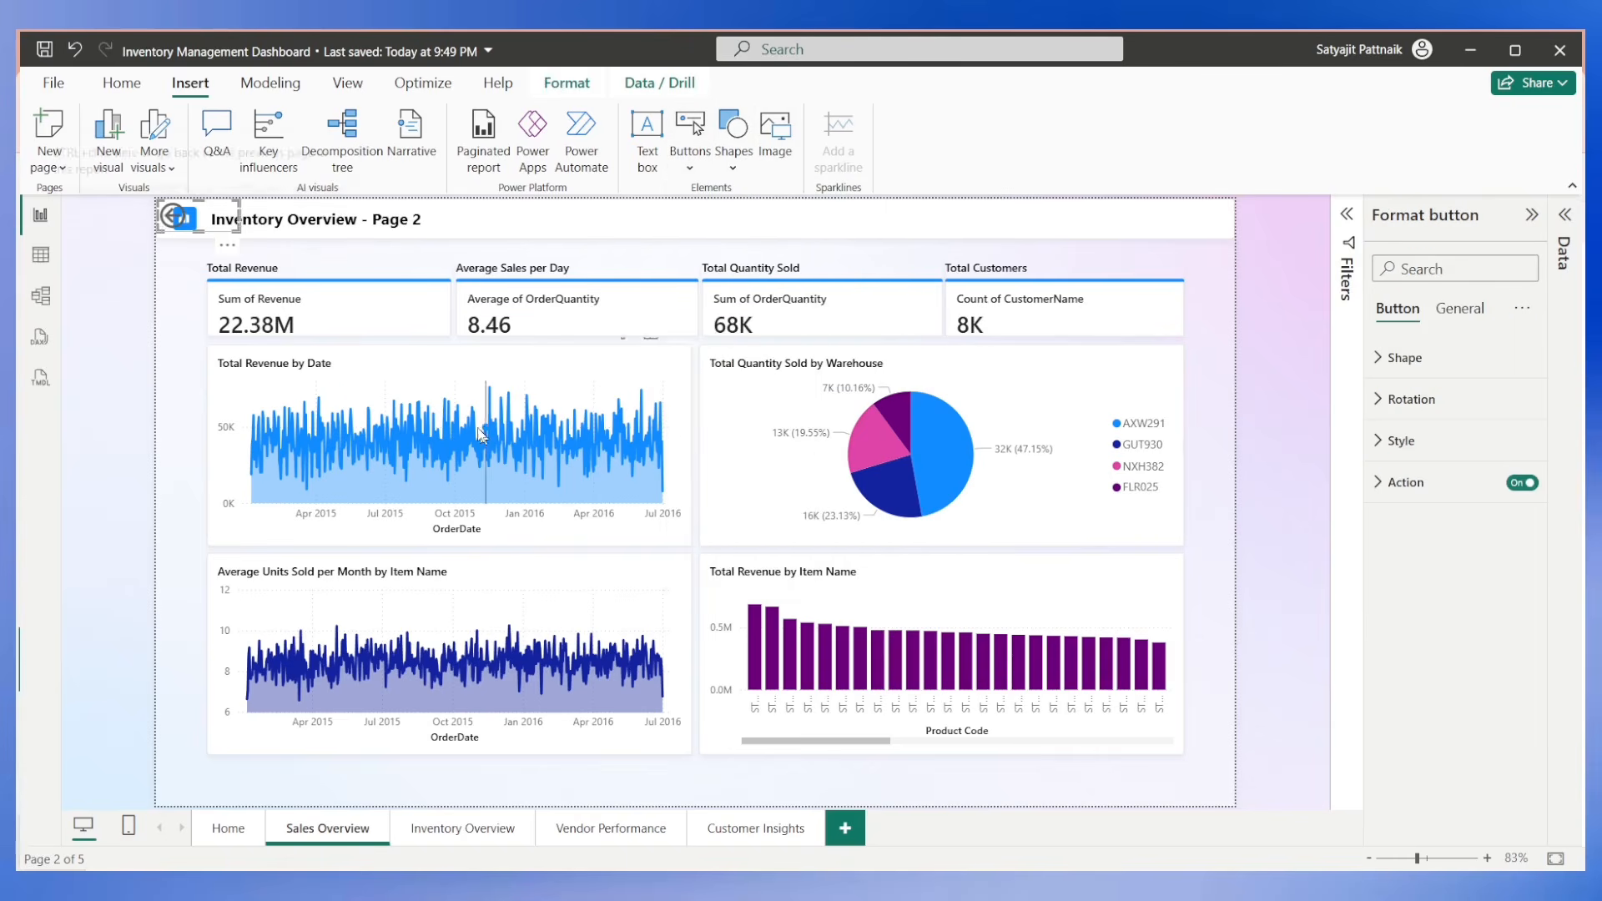
{"action": "left_click_drag", "start_coordinate": [181, 227], "coordinate": [187, 779]}
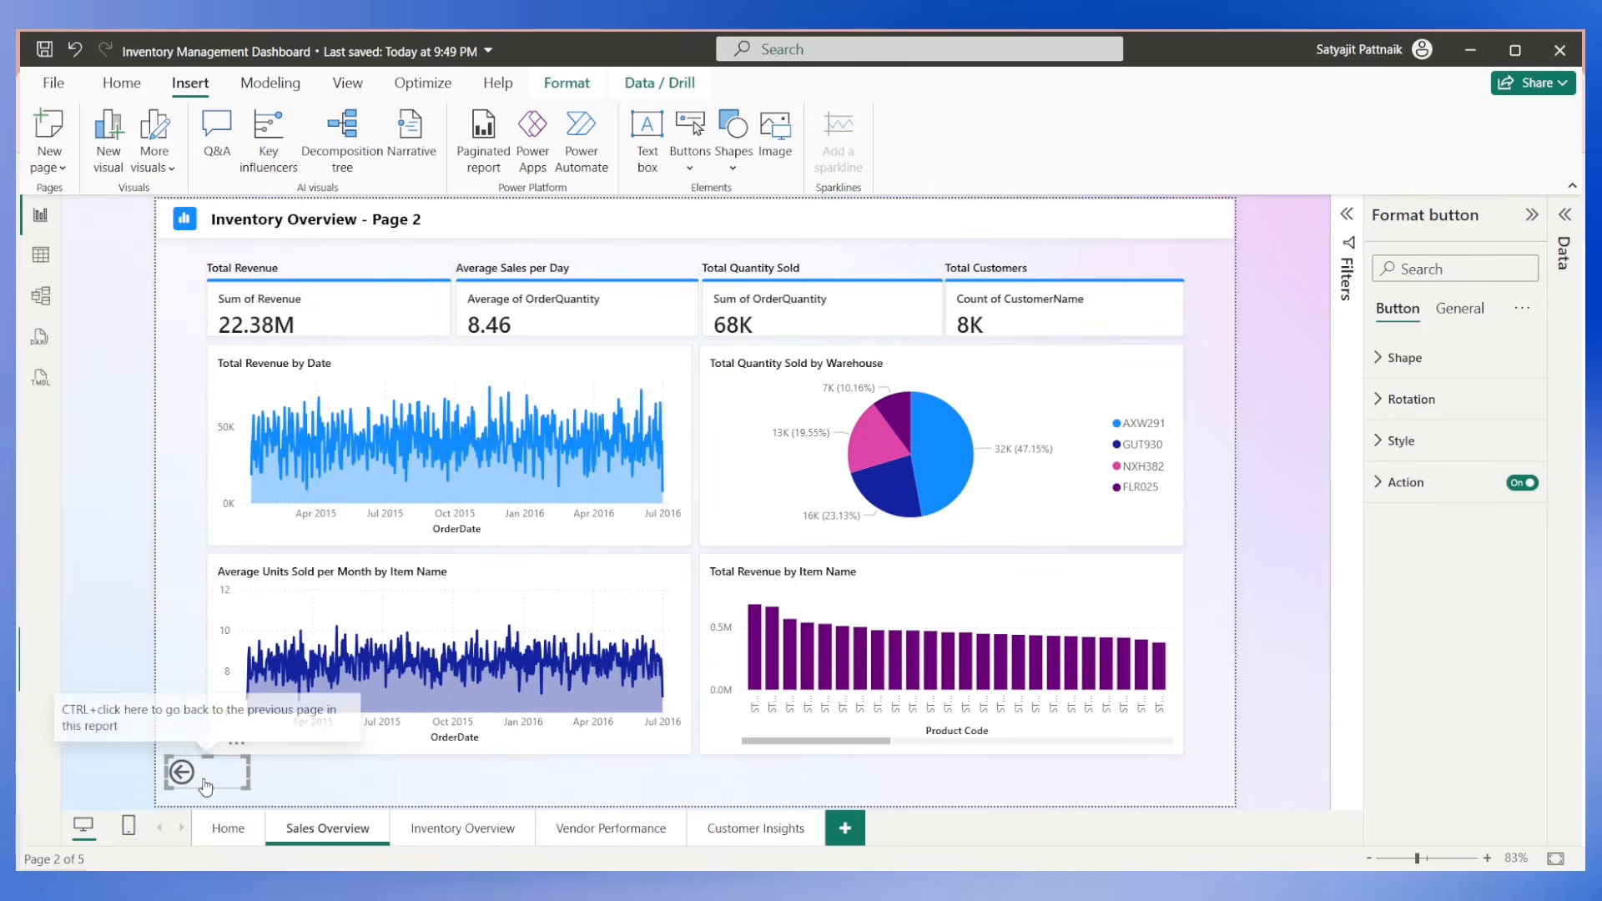
{"action": "left_click", "coordinate": [450, 828]}
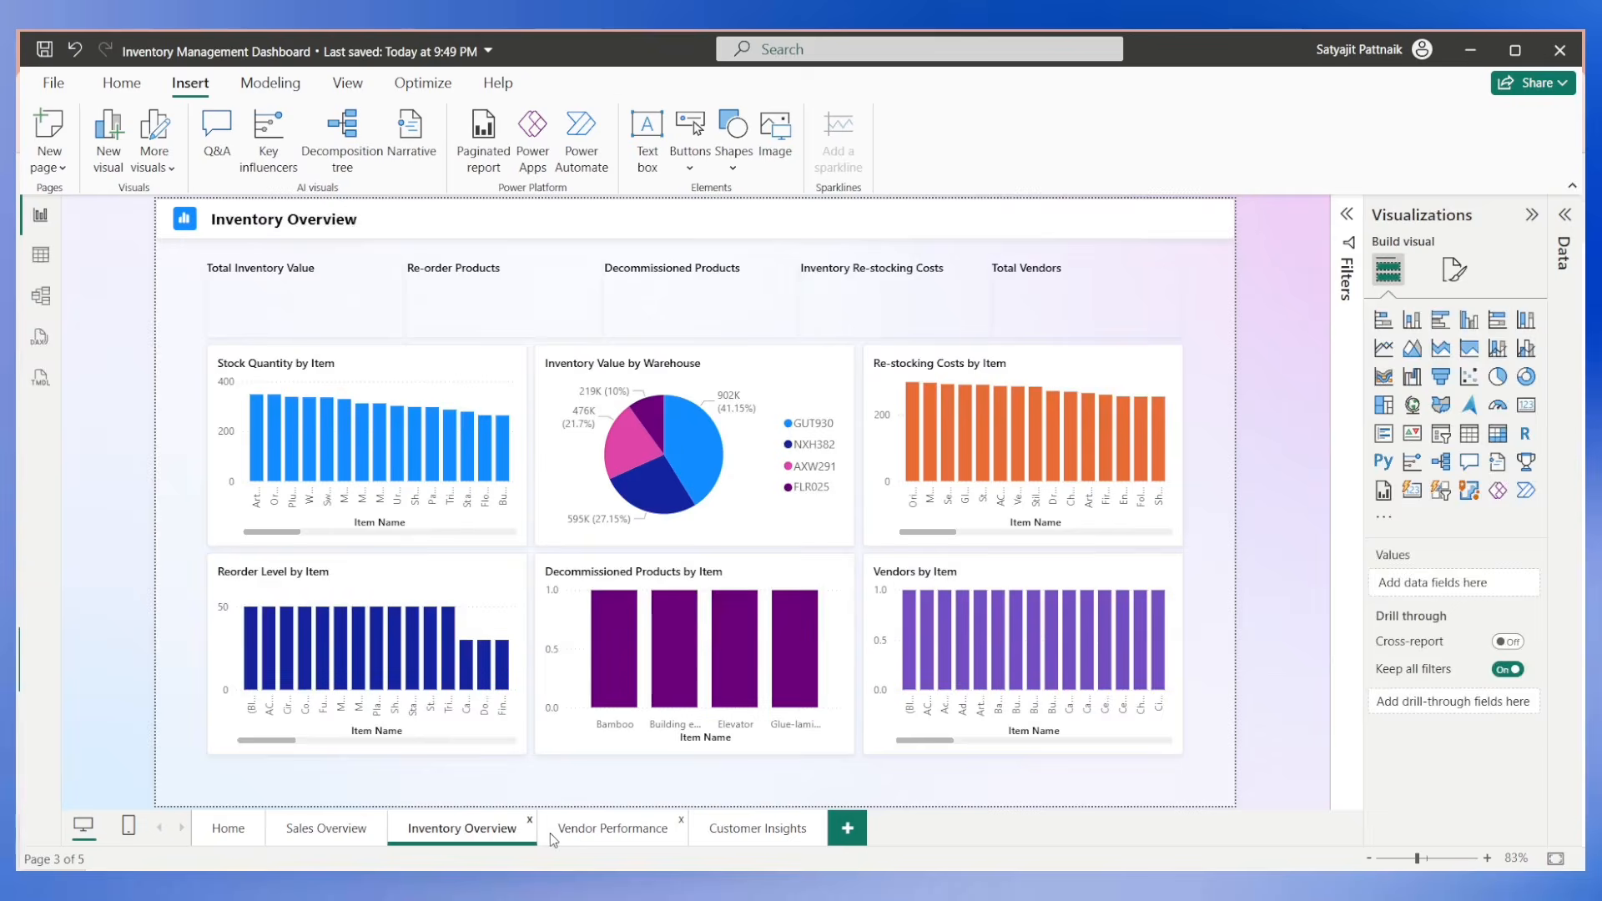
{"action": "key", "text": "ctrl+v"}
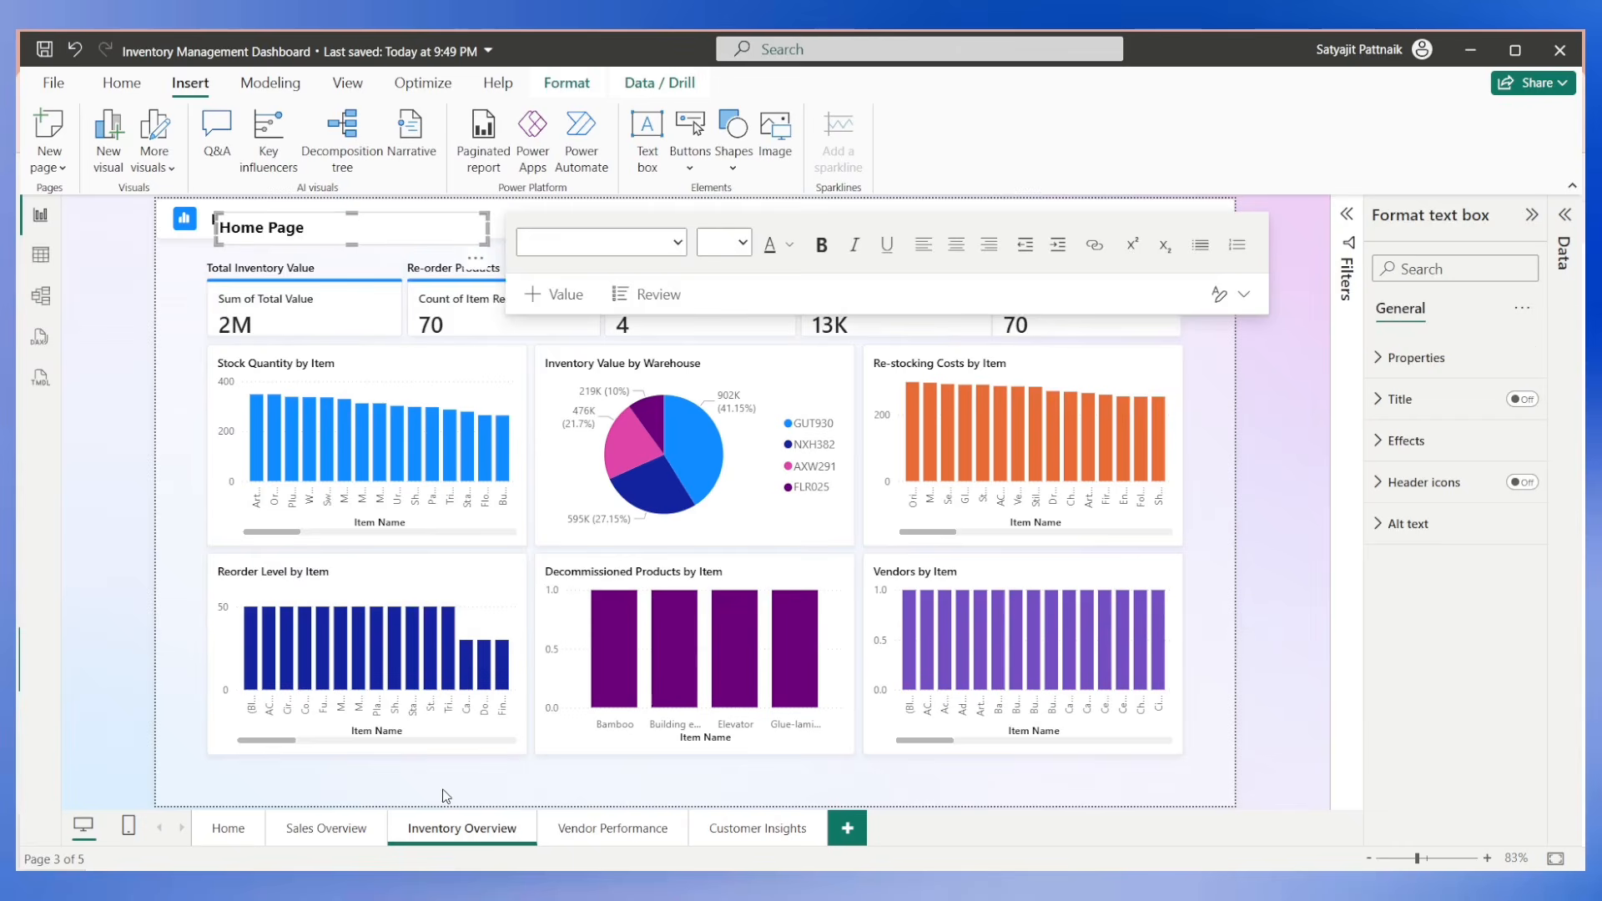
{"action": "key", "text": "ctrl+z"}
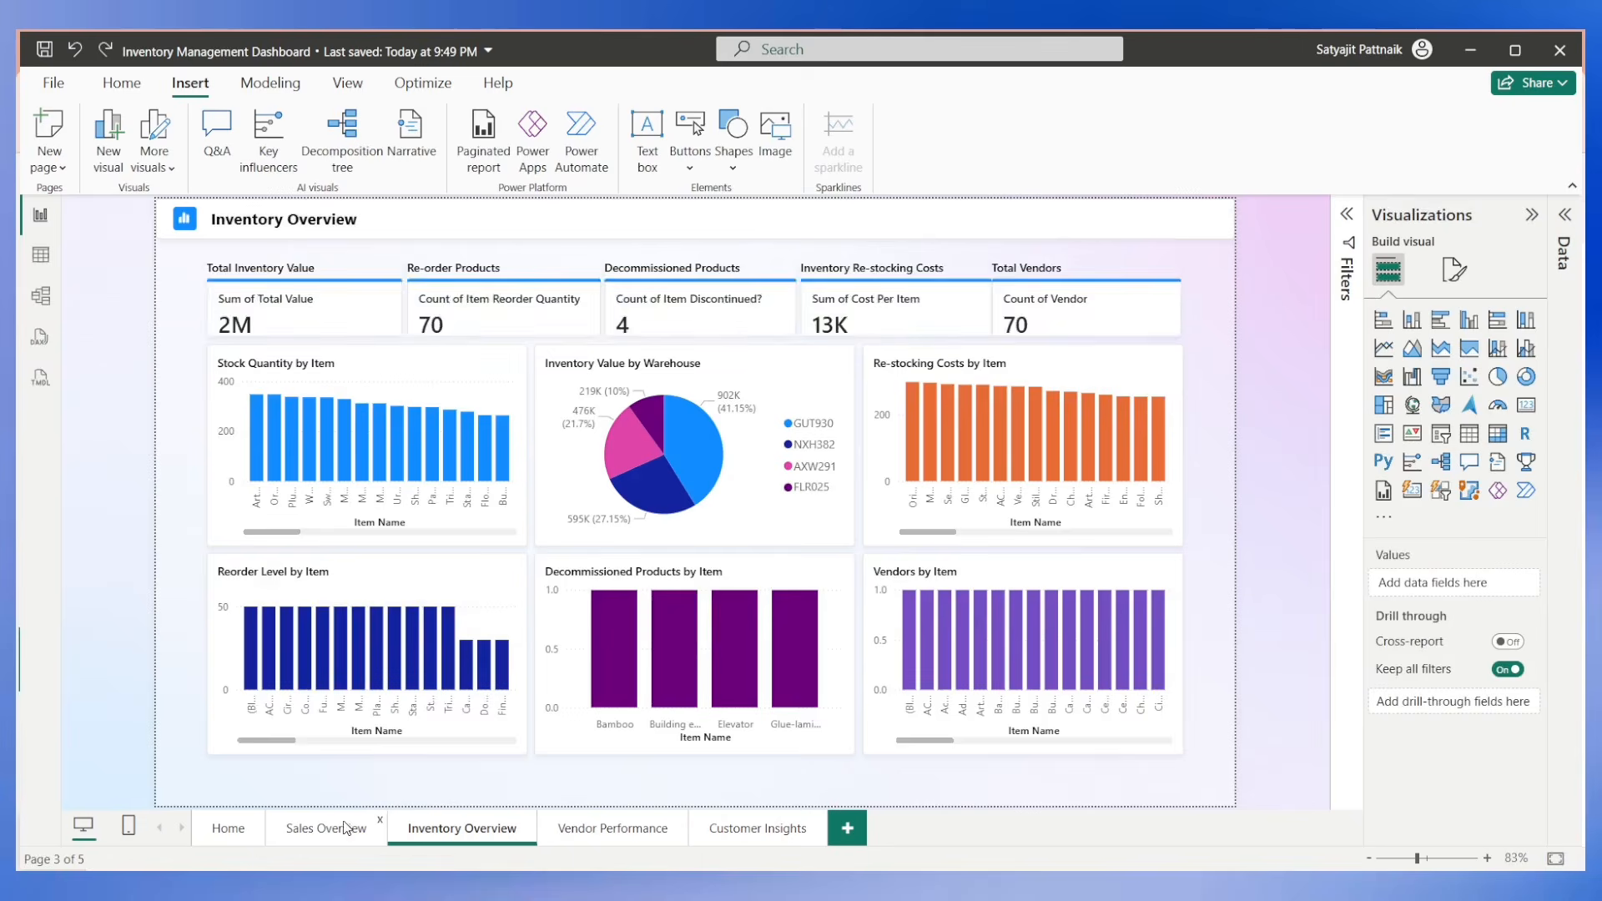
Copy the Sales Overview Back button onto the Inventory Overview, Vendor Performance and Customer Insights pages.
{"action": "left_click", "coordinate": [346, 828]}
{"action": "left_click", "coordinate": [181, 771]}
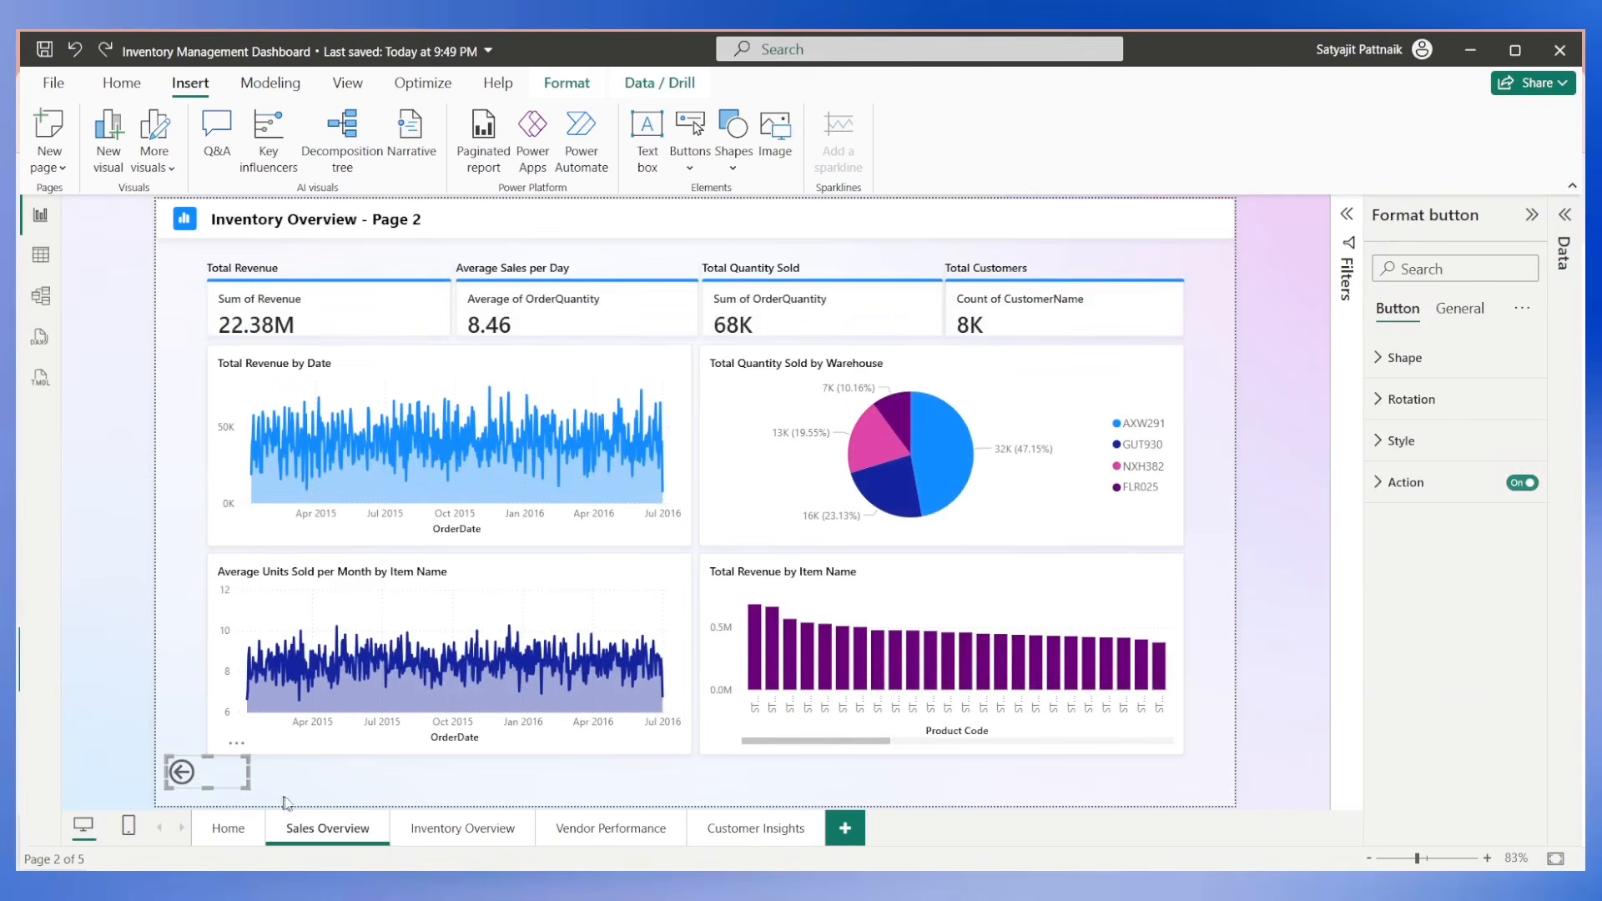
{"action": "left_click", "coordinate": [473, 831]}
{"action": "key", "text": "ctrl+v"}
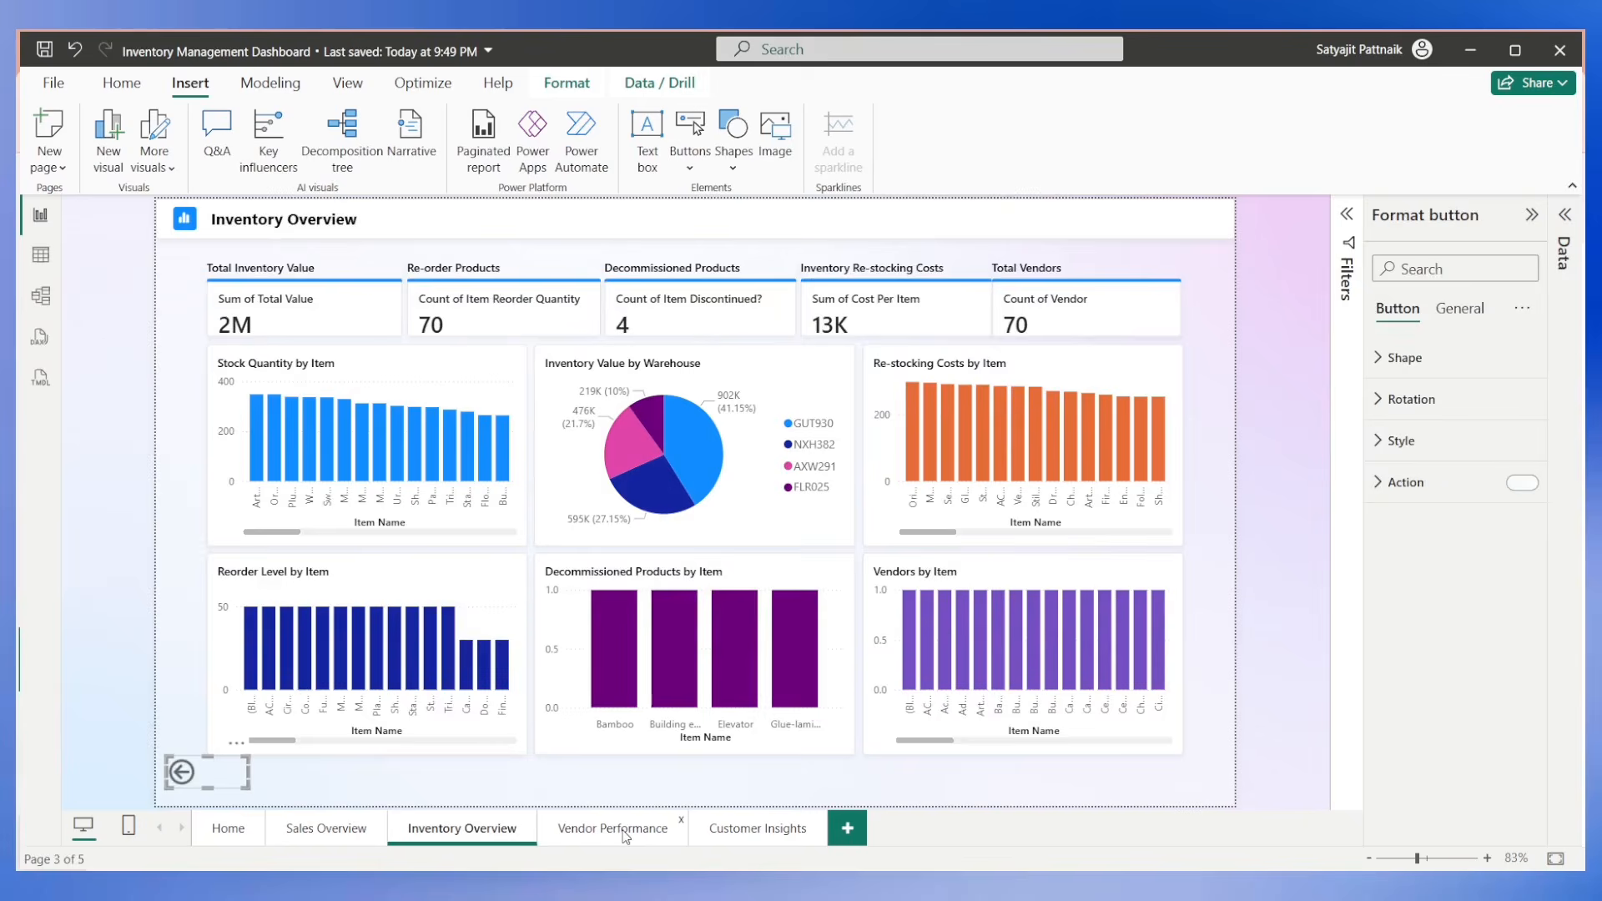
{"action": "left_click", "coordinate": [659, 828]}
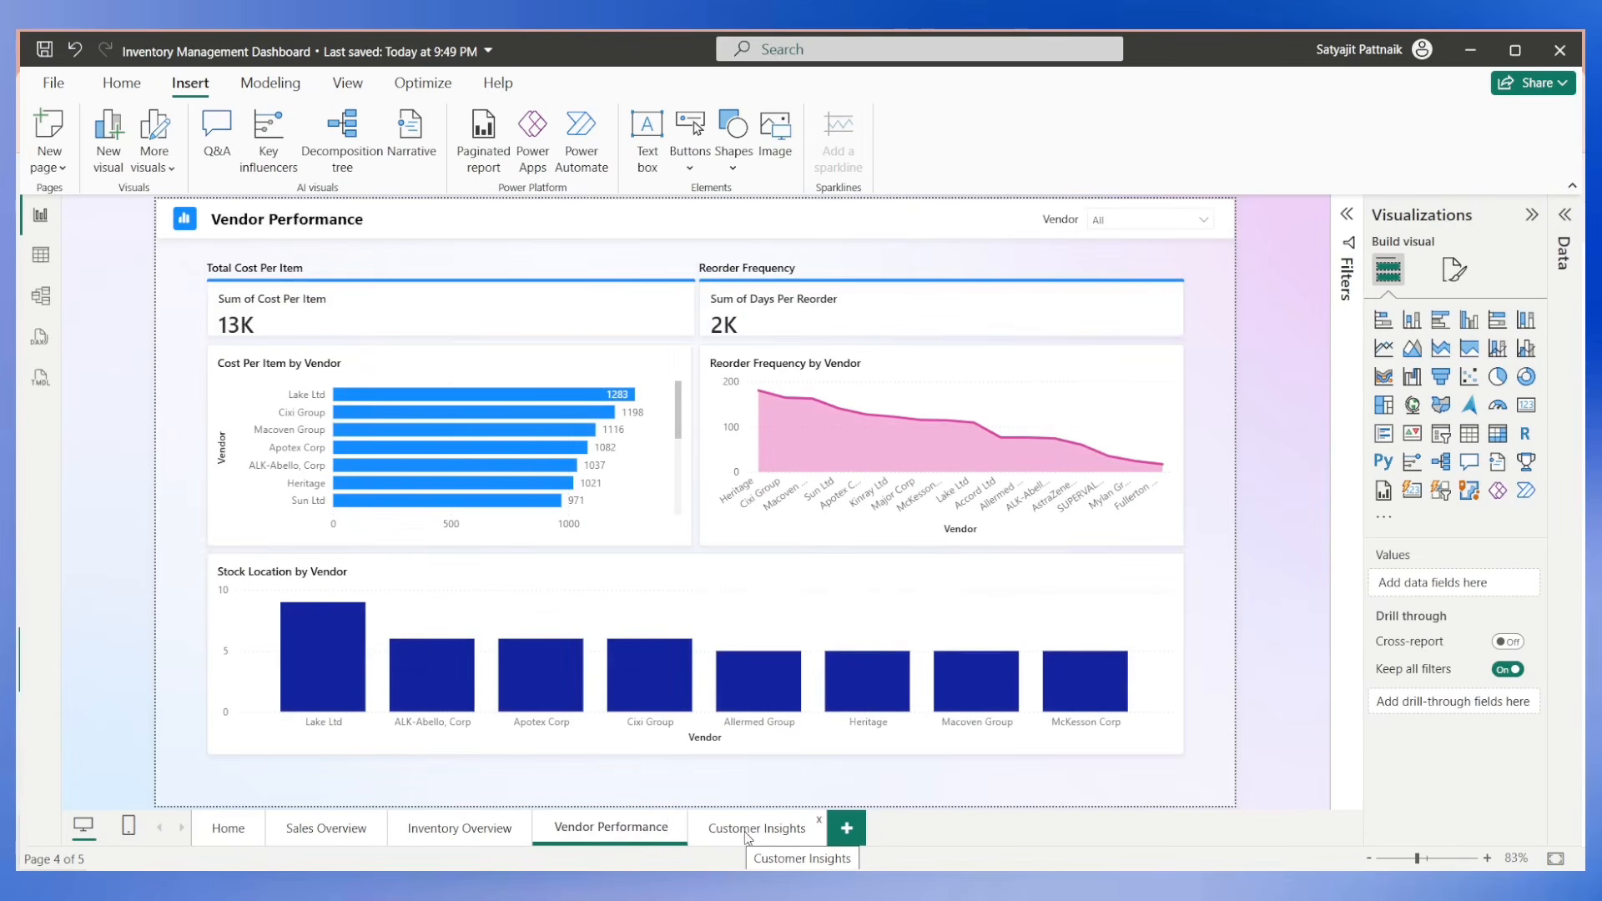
{"action": "key", "text": "ctrl+v"}
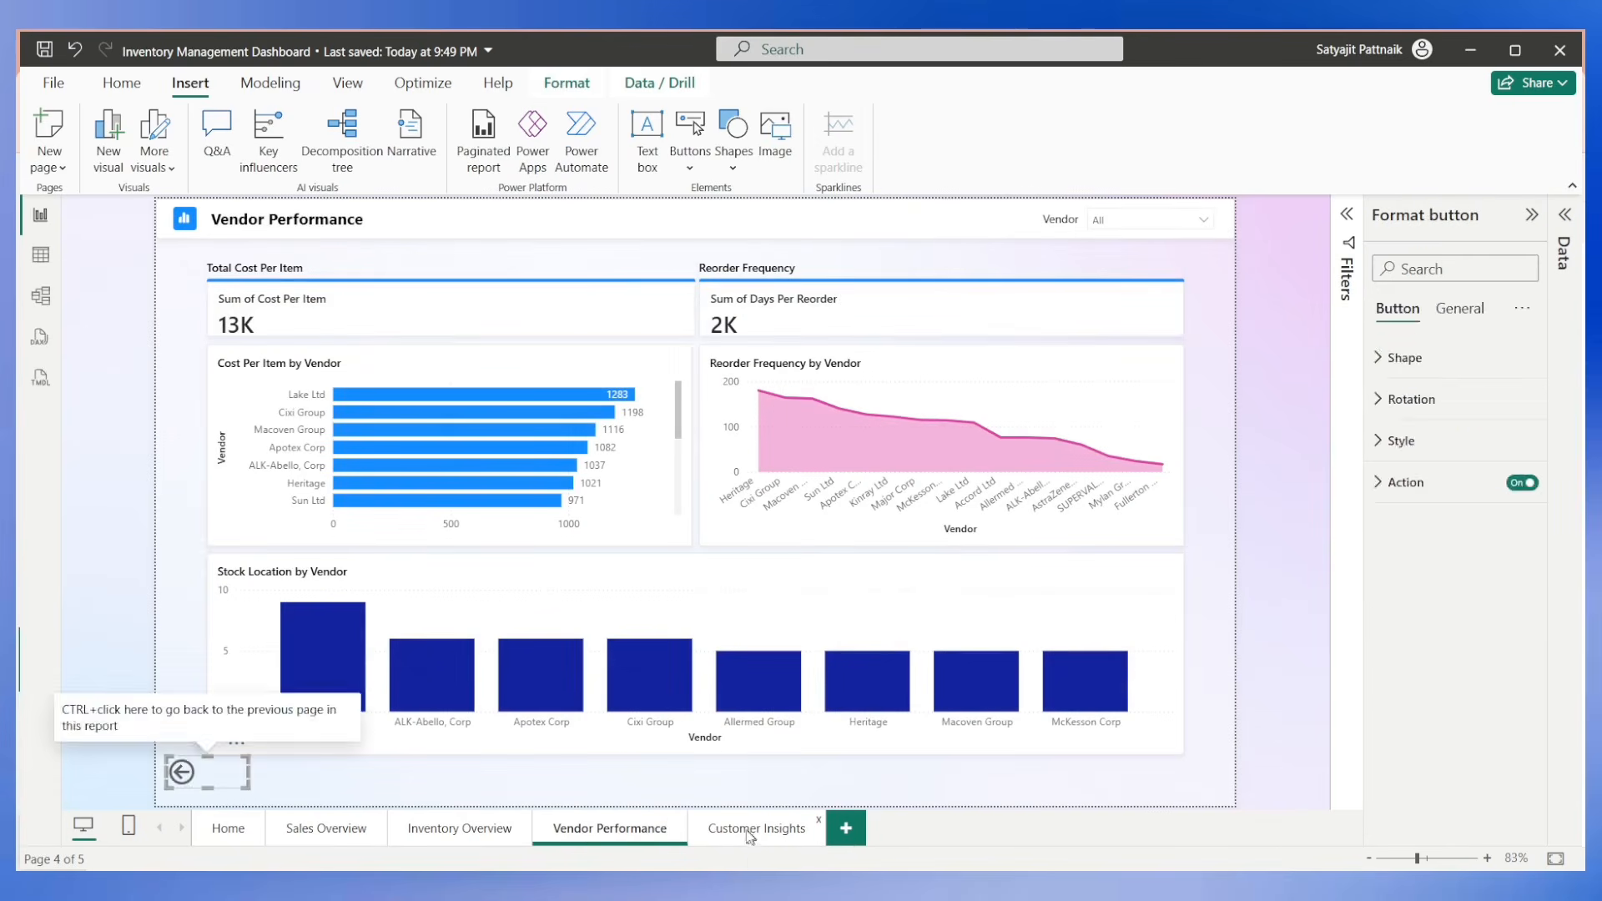
{"action": "left_click", "coordinate": [750, 829]}
{"action": "key", "text": "ctrl+v"}
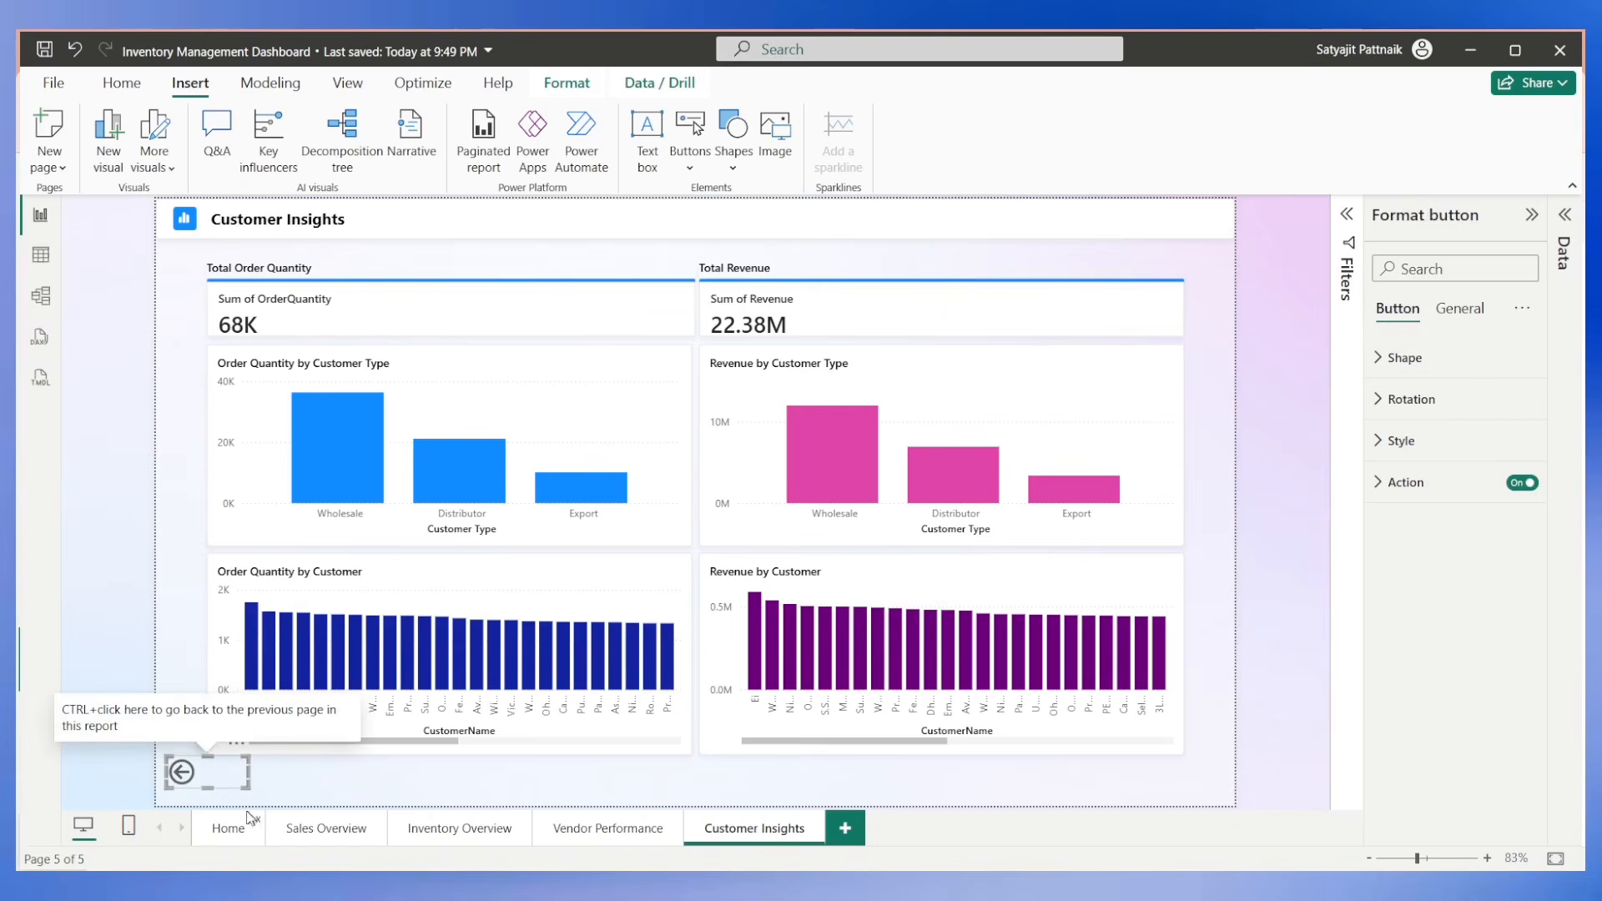
Return to the Home page and save the report.
{"action": "left_click", "coordinate": [116, 667]}
{"action": "left_click", "coordinate": [227, 829]}
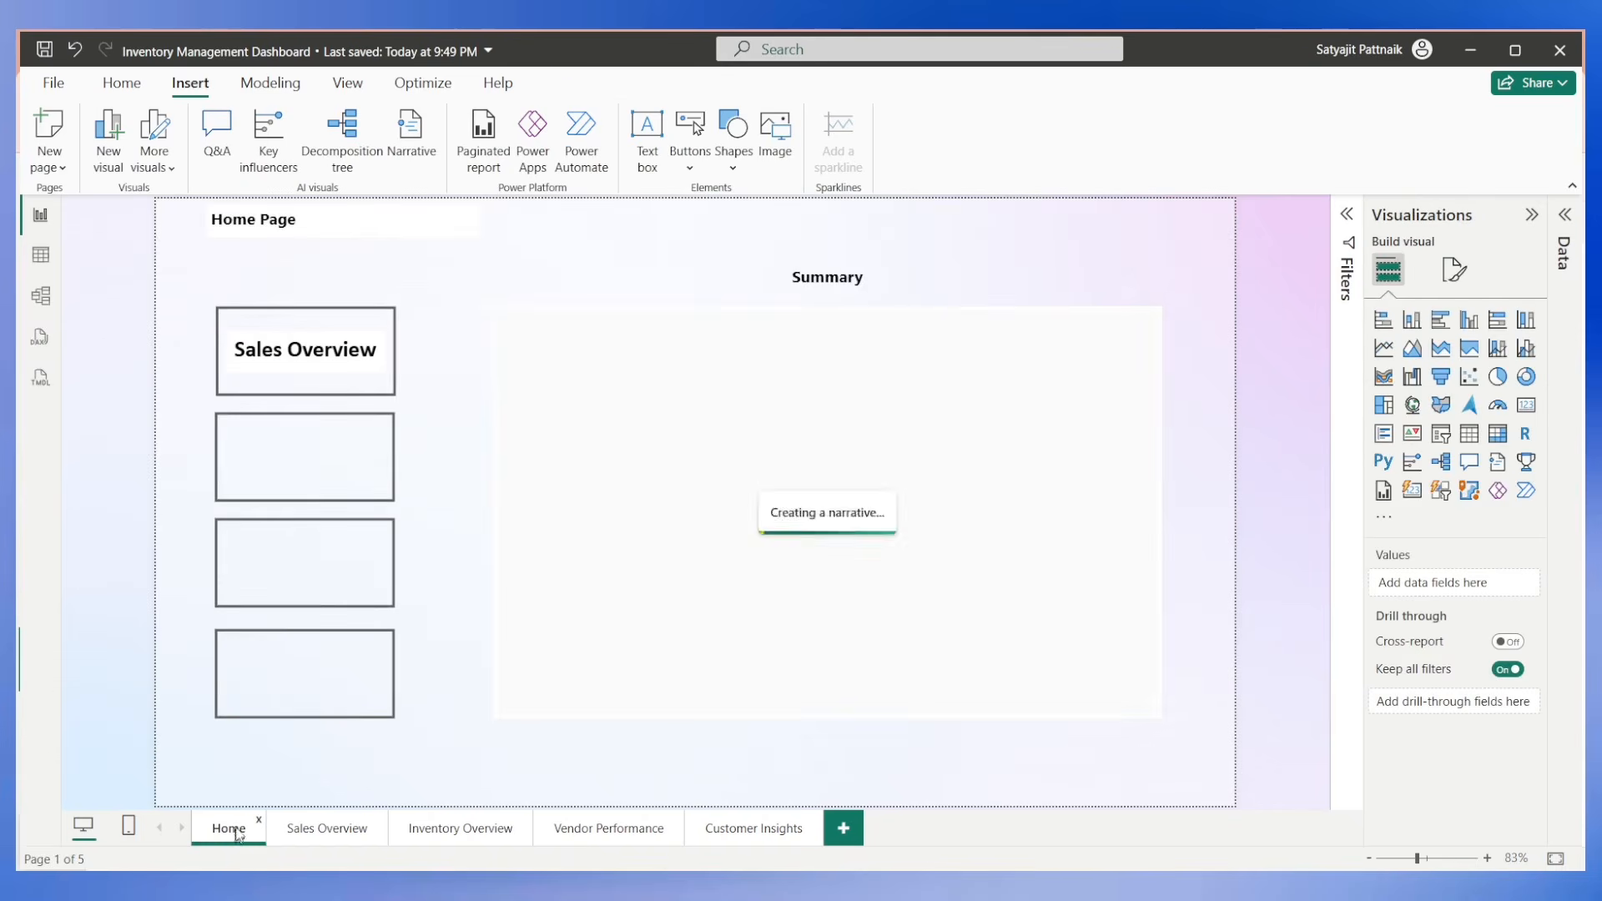
{"action": "key", "text": "ctrl+s"}
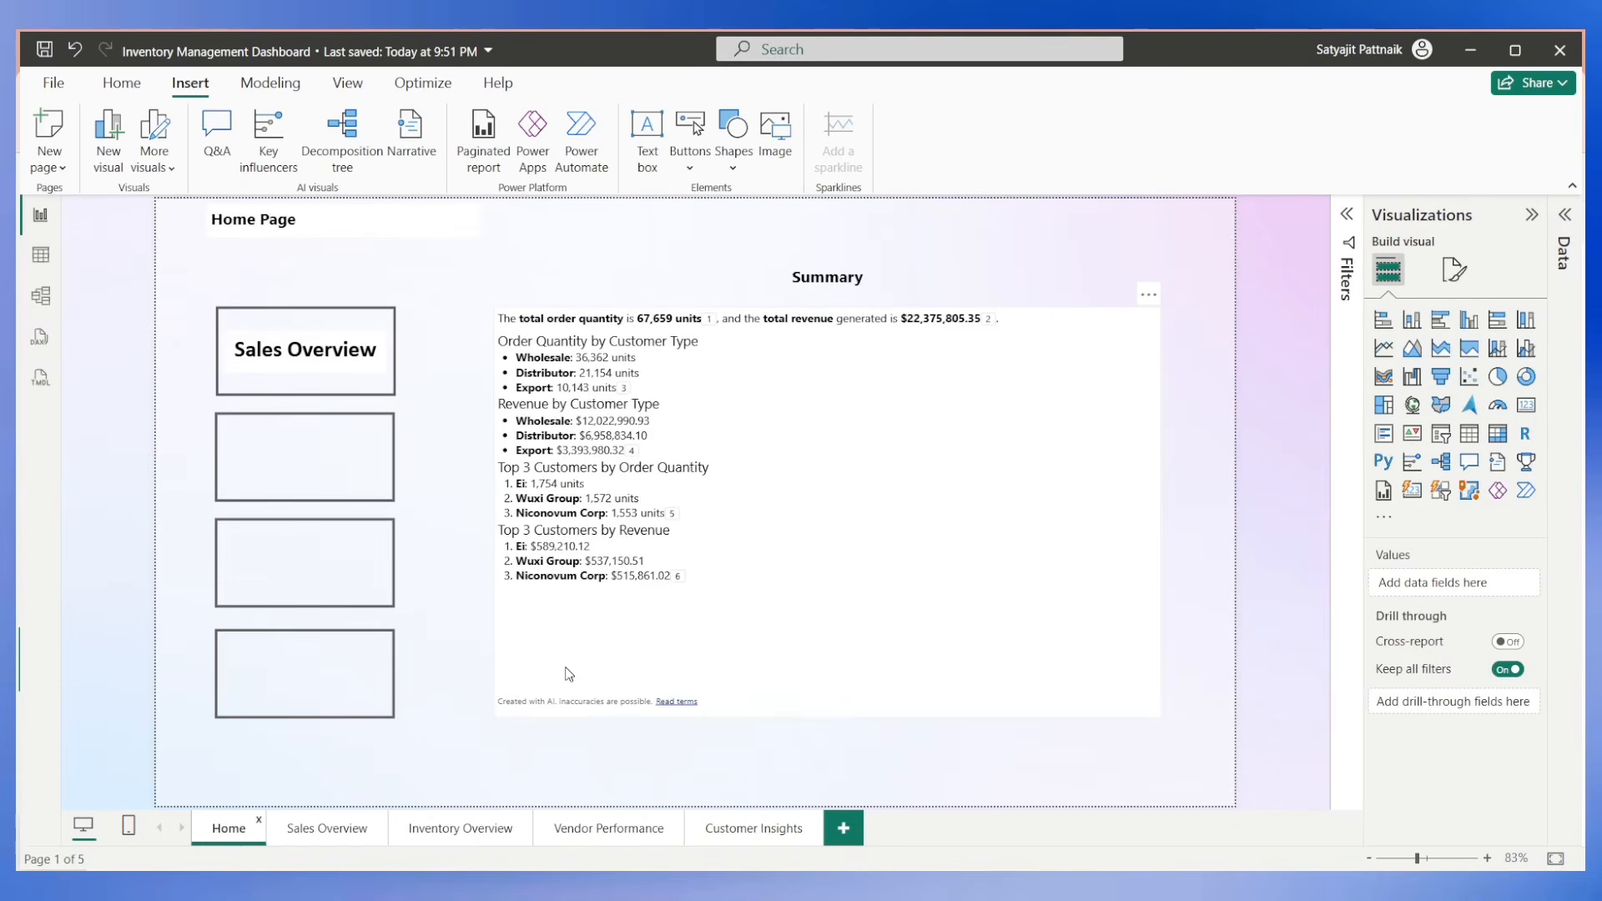
Add a new report page and insert a Q&A visual enlarged to fill the whole canvas.
{"action": "left_click", "coordinate": [773, 830]}
{"action": "left_click", "coordinate": [843, 829]}
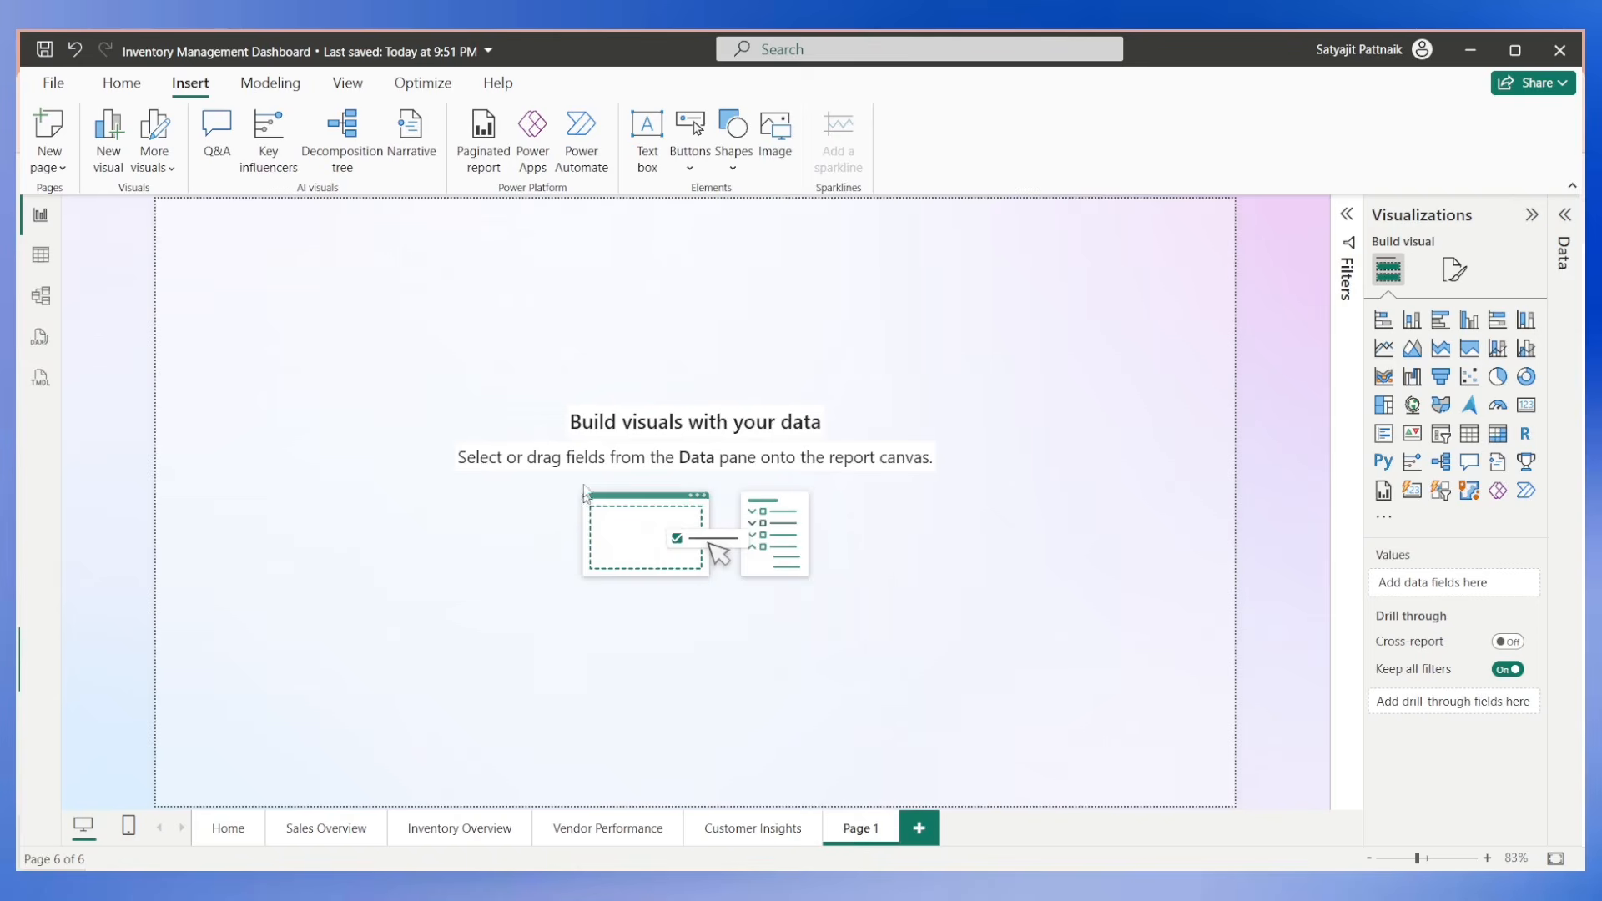
{"action": "double_click", "coordinate": [643, 403]}
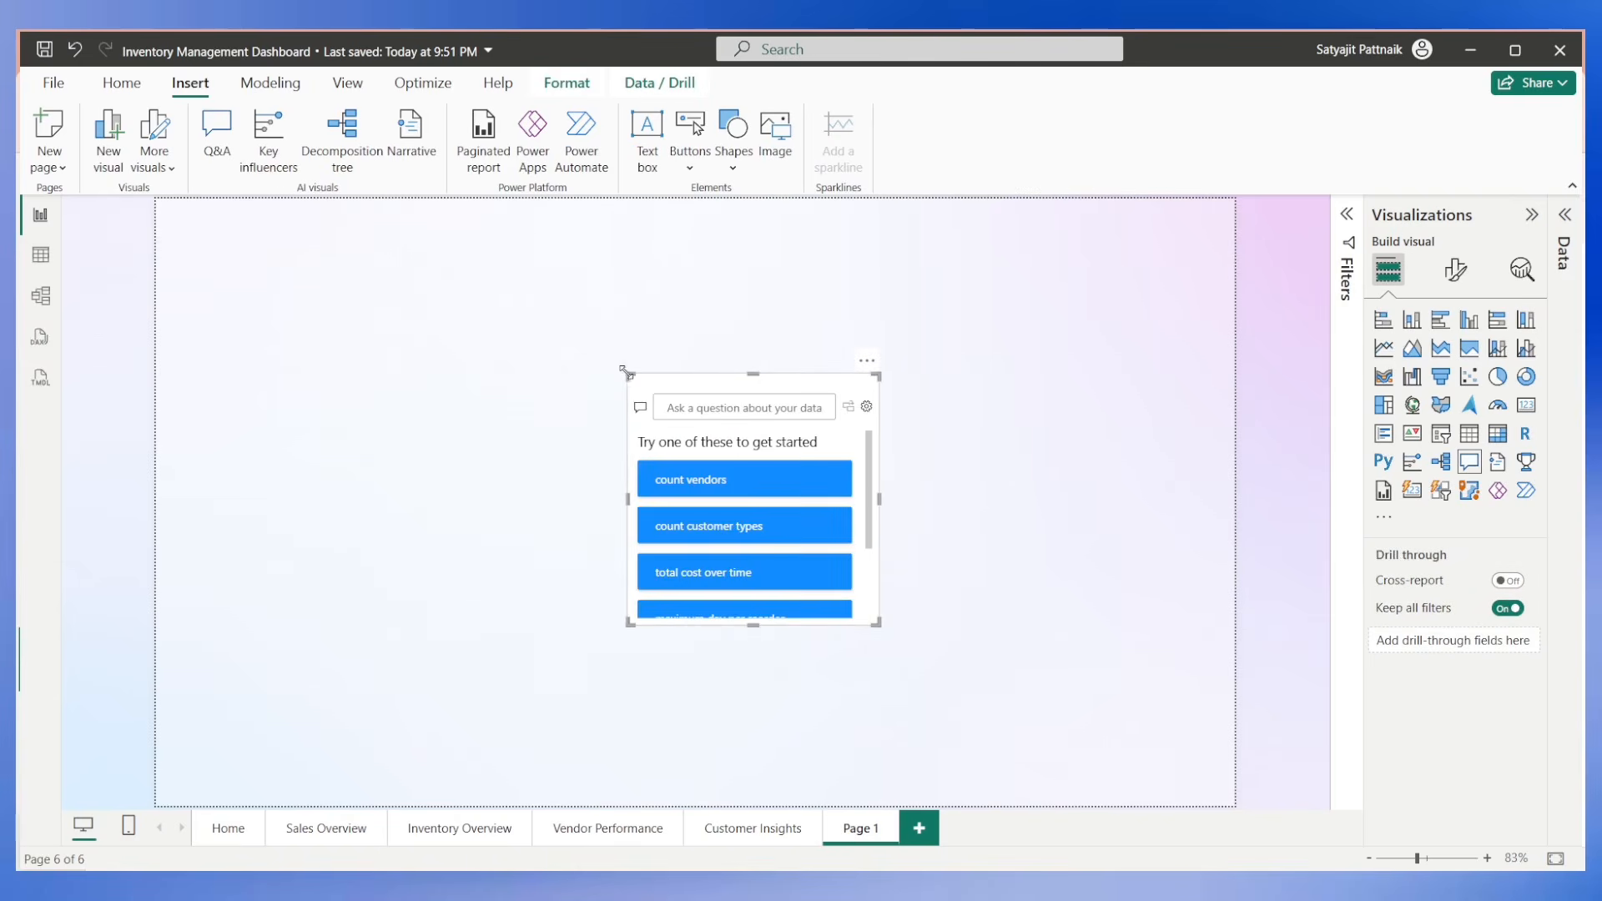
{"action": "left_click_drag", "start_coordinate": [627, 376], "coordinate": [149, 212]}
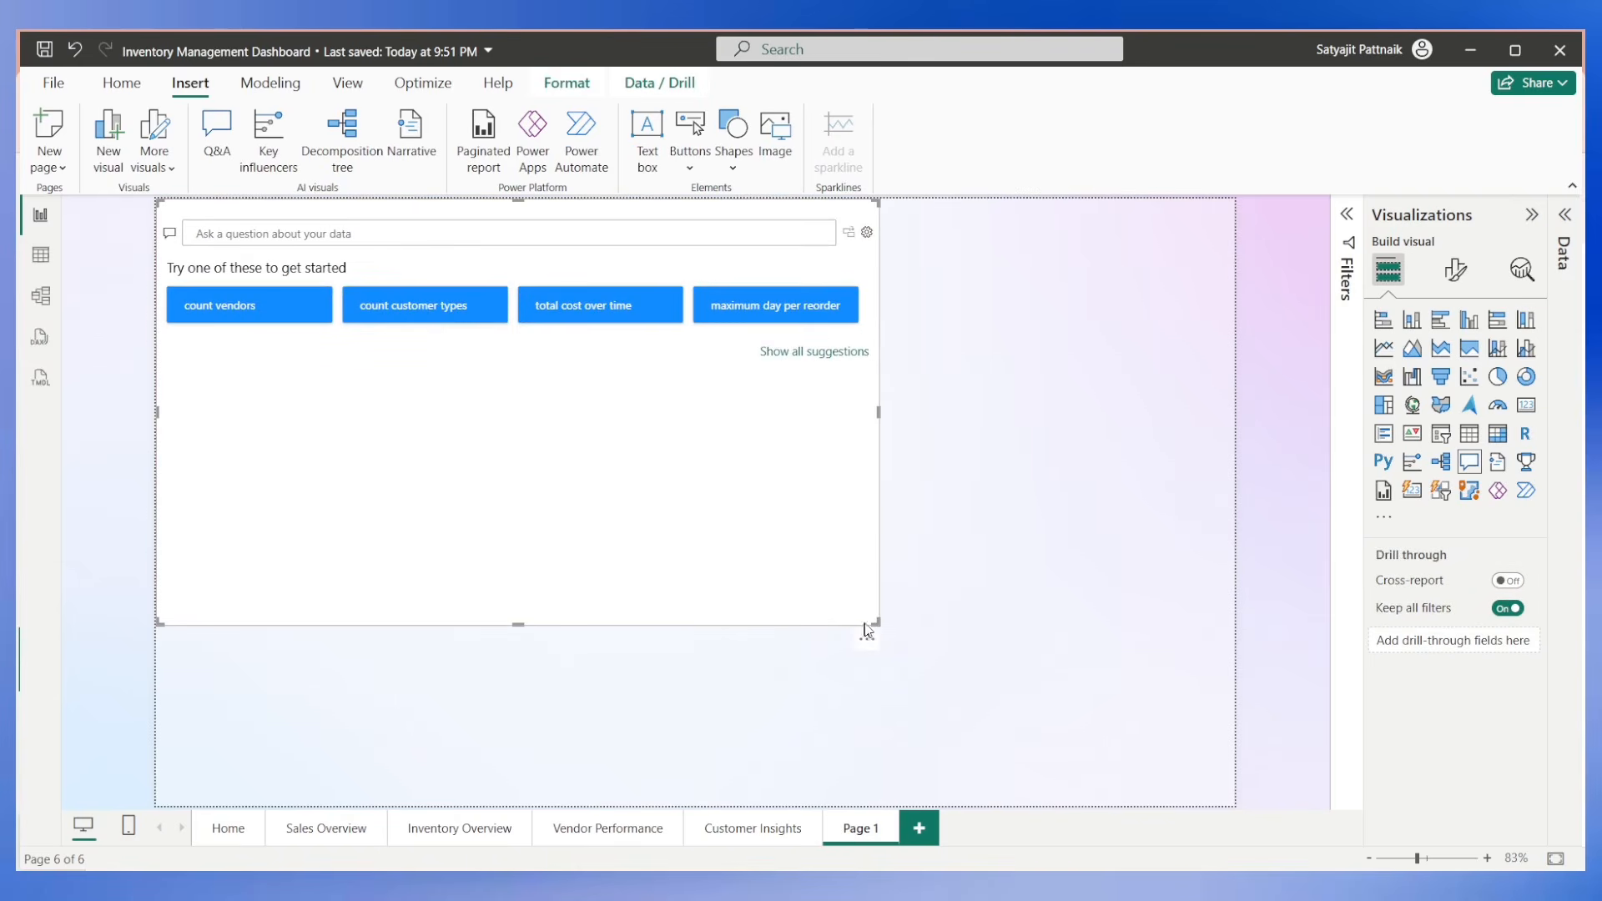
{"action": "left_click_drag", "start_coordinate": [877, 624], "coordinate": [1234, 805]}
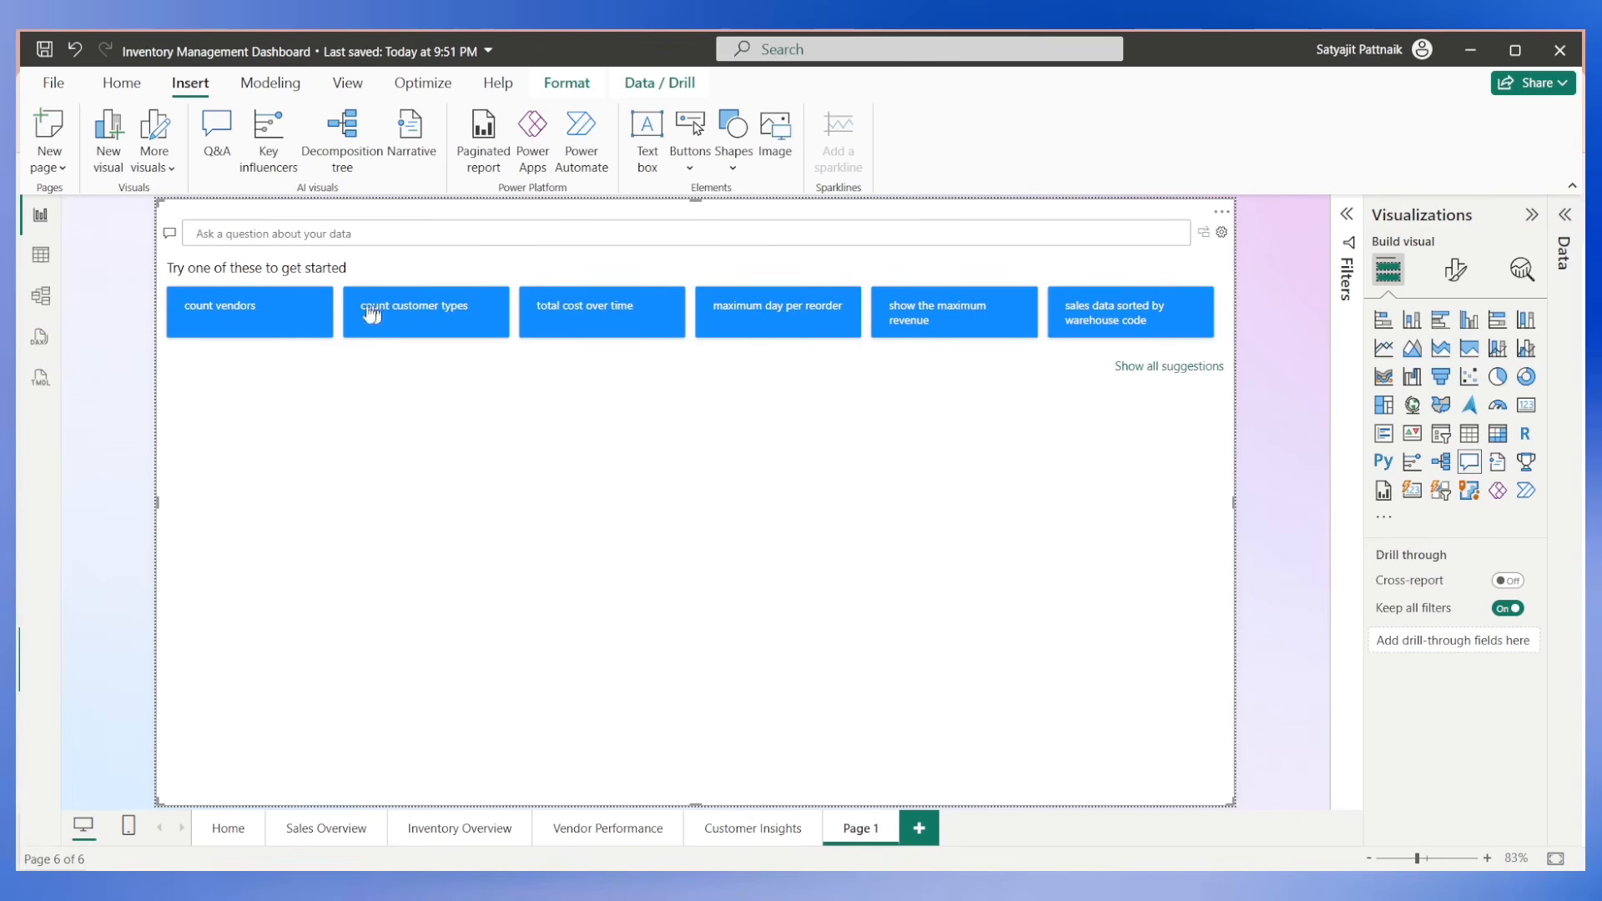
Run the suggested Q&A questions "count vendors" and "count customer types", clearing the question after each.
{"action": "left_click", "coordinate": [240, 309]}
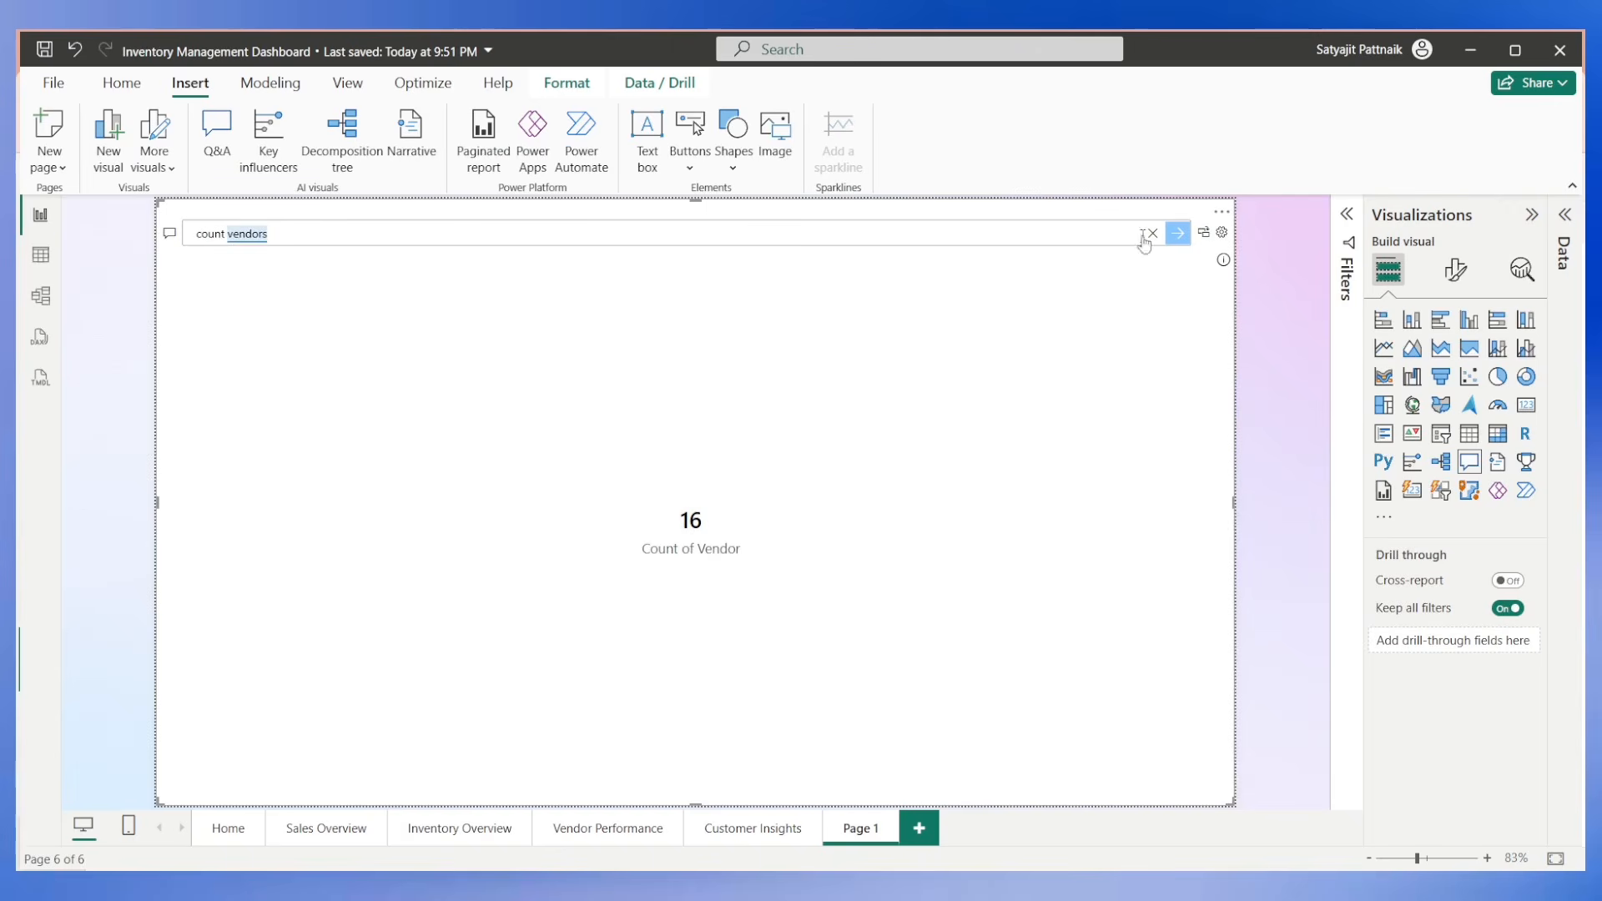
{"action": "left_click", "coordinate": [1148, 237]}
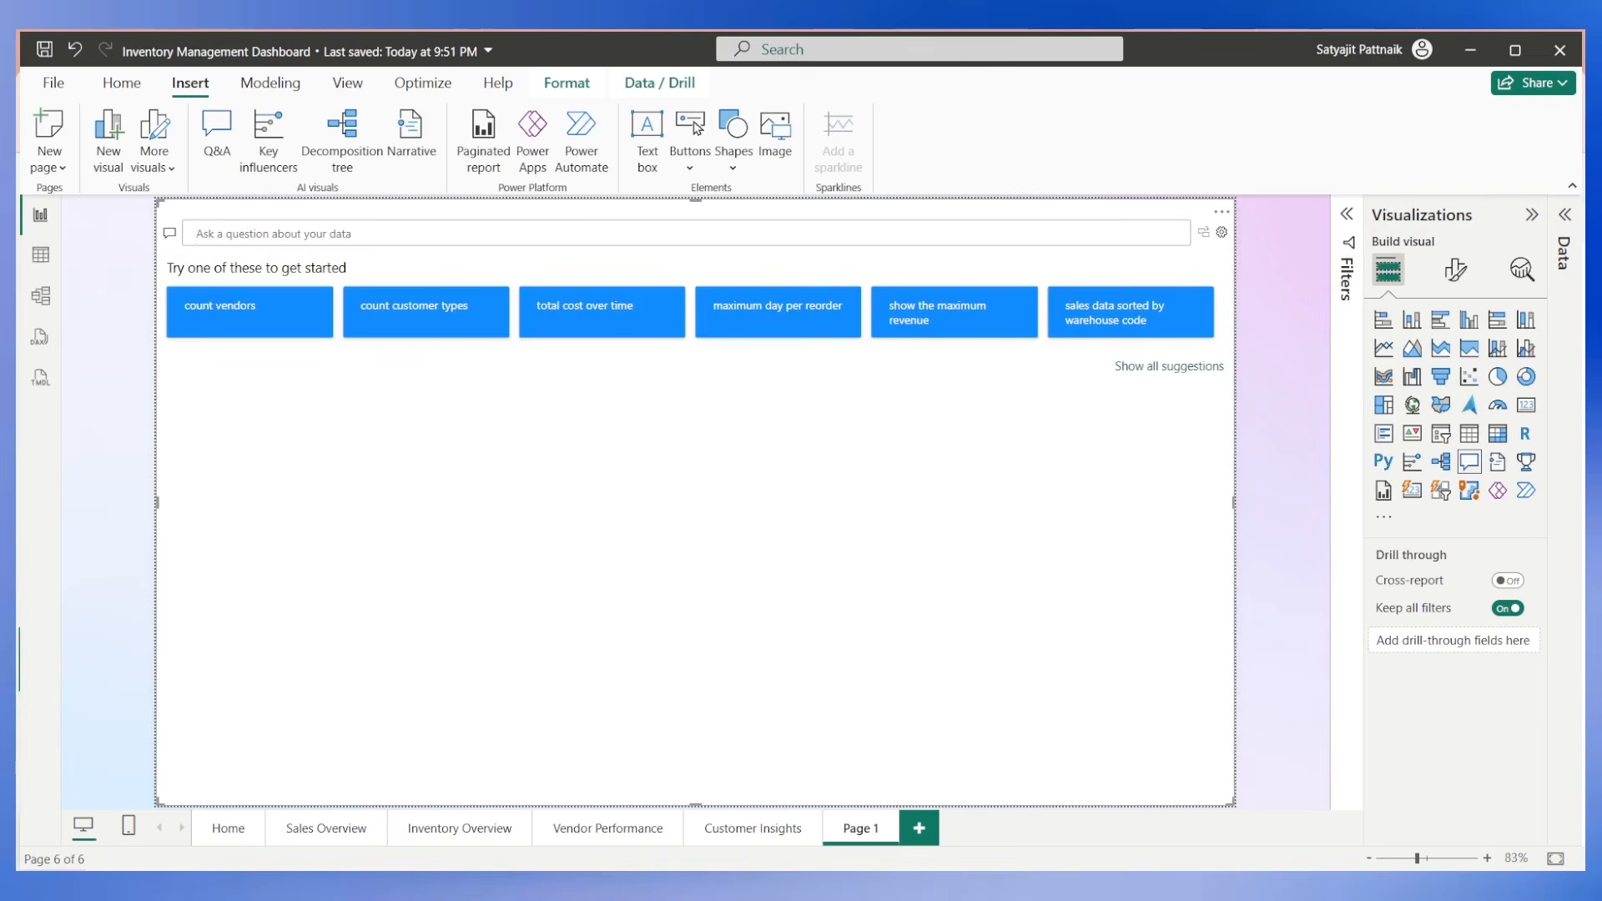
{"action": "left_click", "coordinate": [443, 311]}
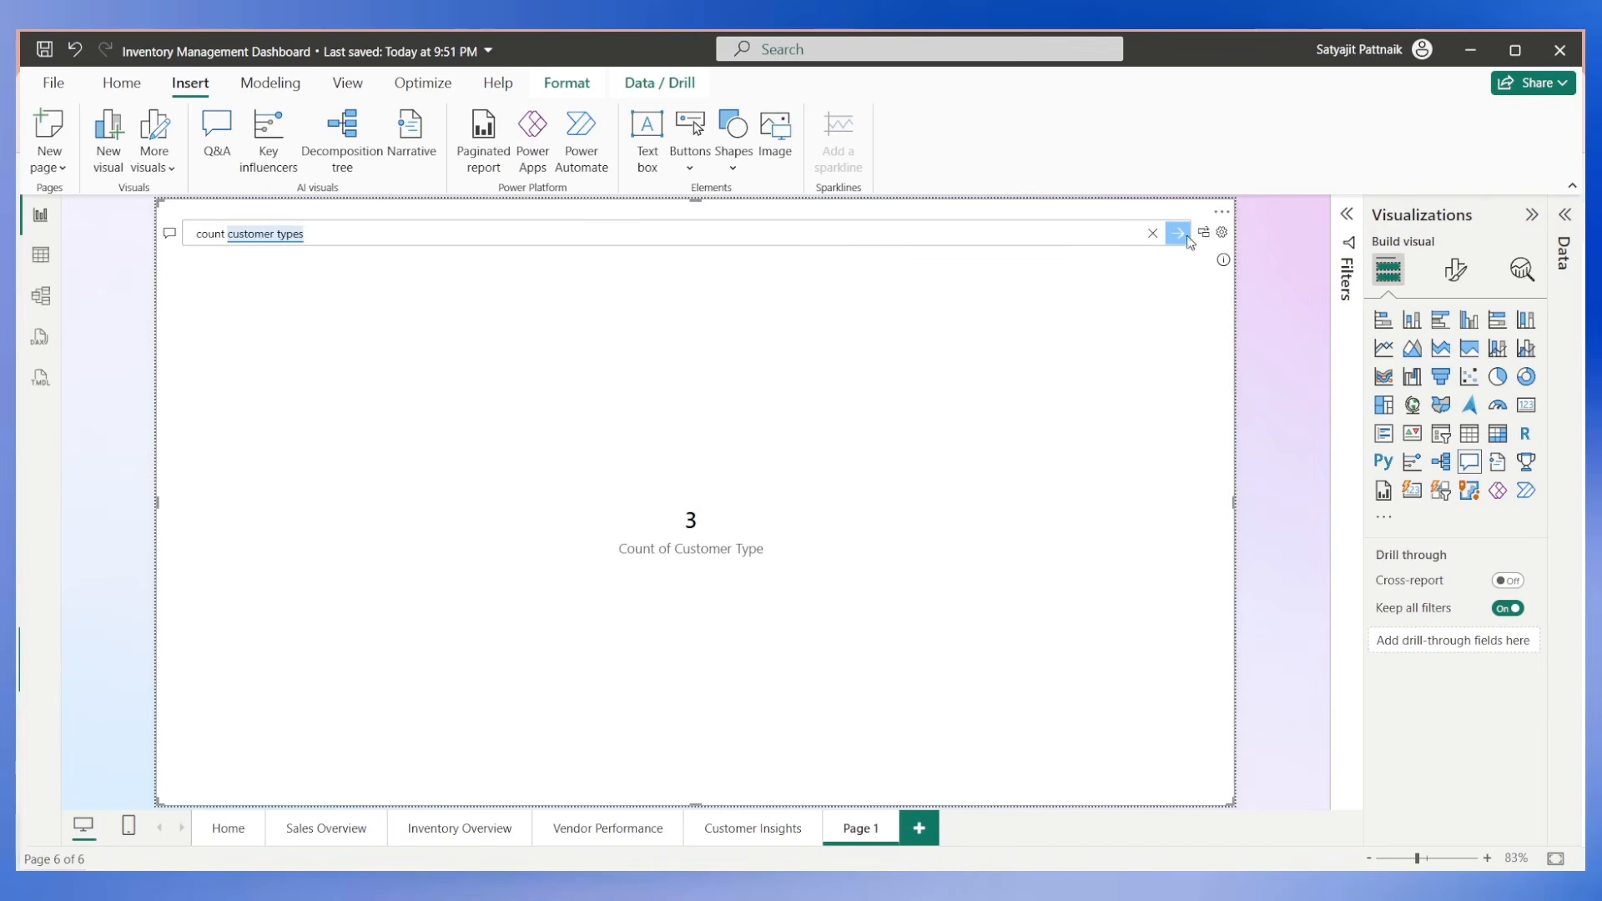
{"action": "left_click", "coordinate": [1152, 235]}
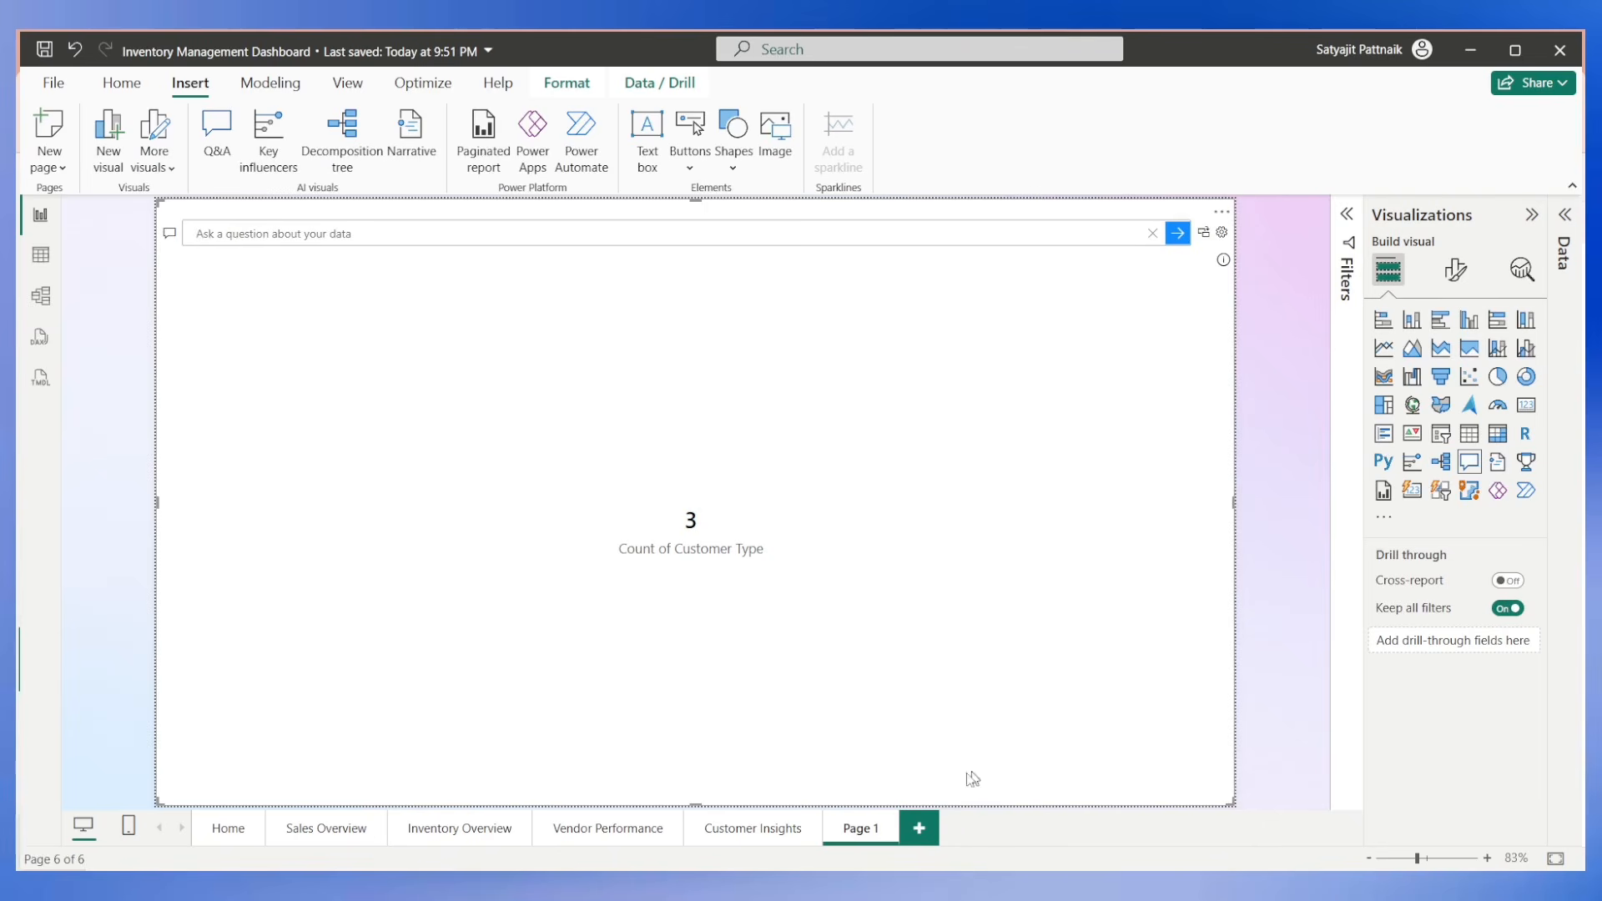
Delete the Q&A page Page 1 and go back to the Home page.
{"action": "left_click", "coordinate": [890, 826]}
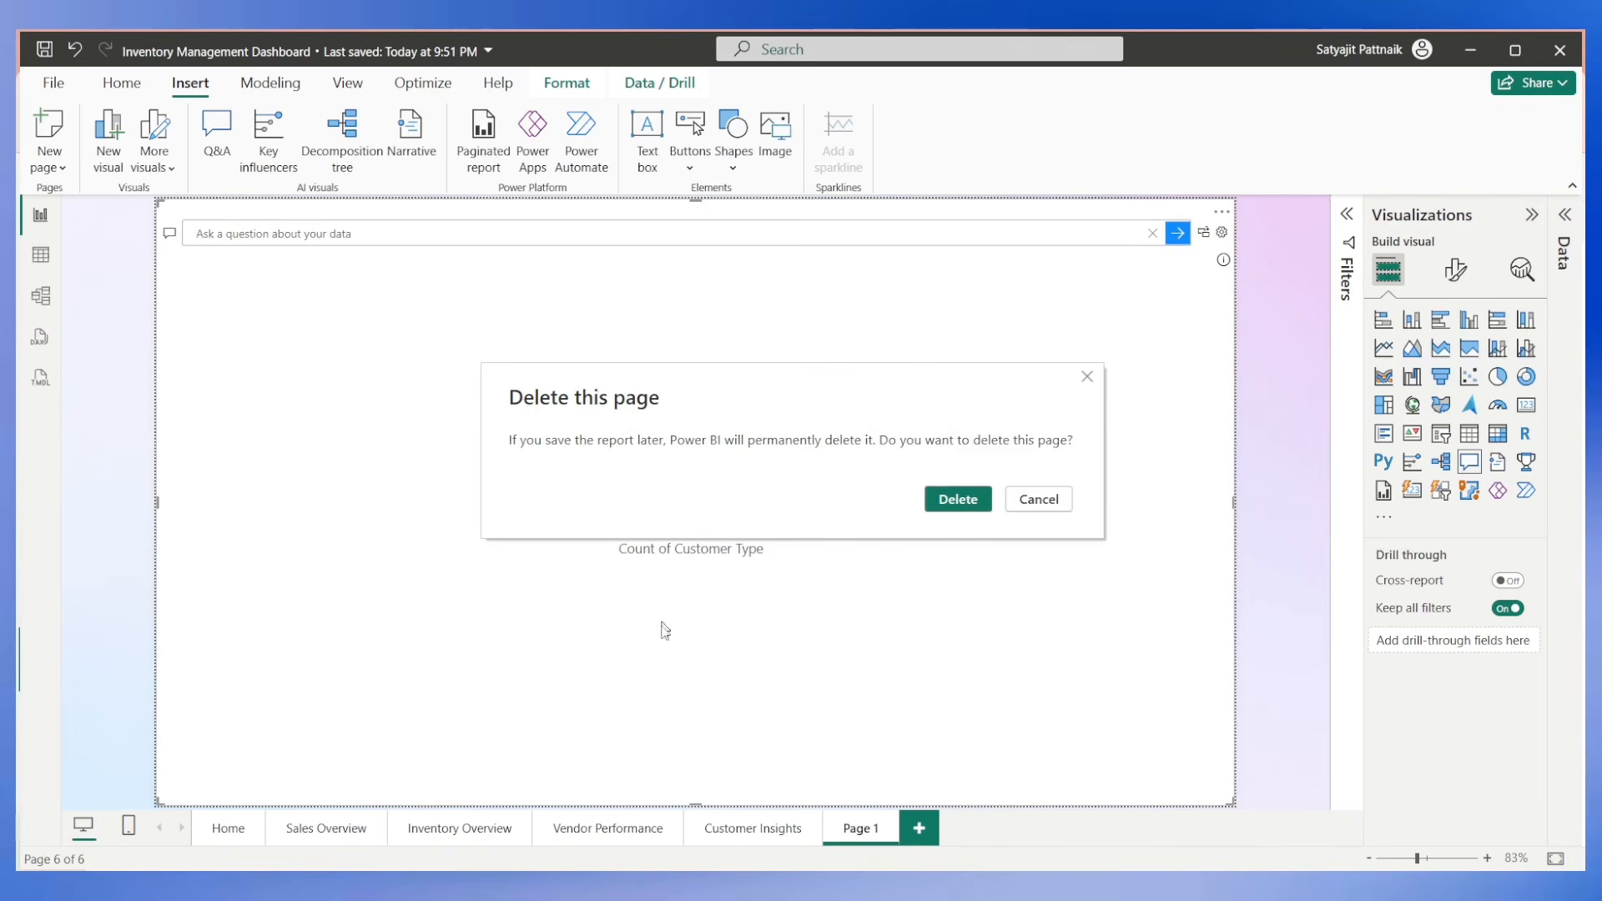
{"action": "left_click", "coordinate": [956, 498]}
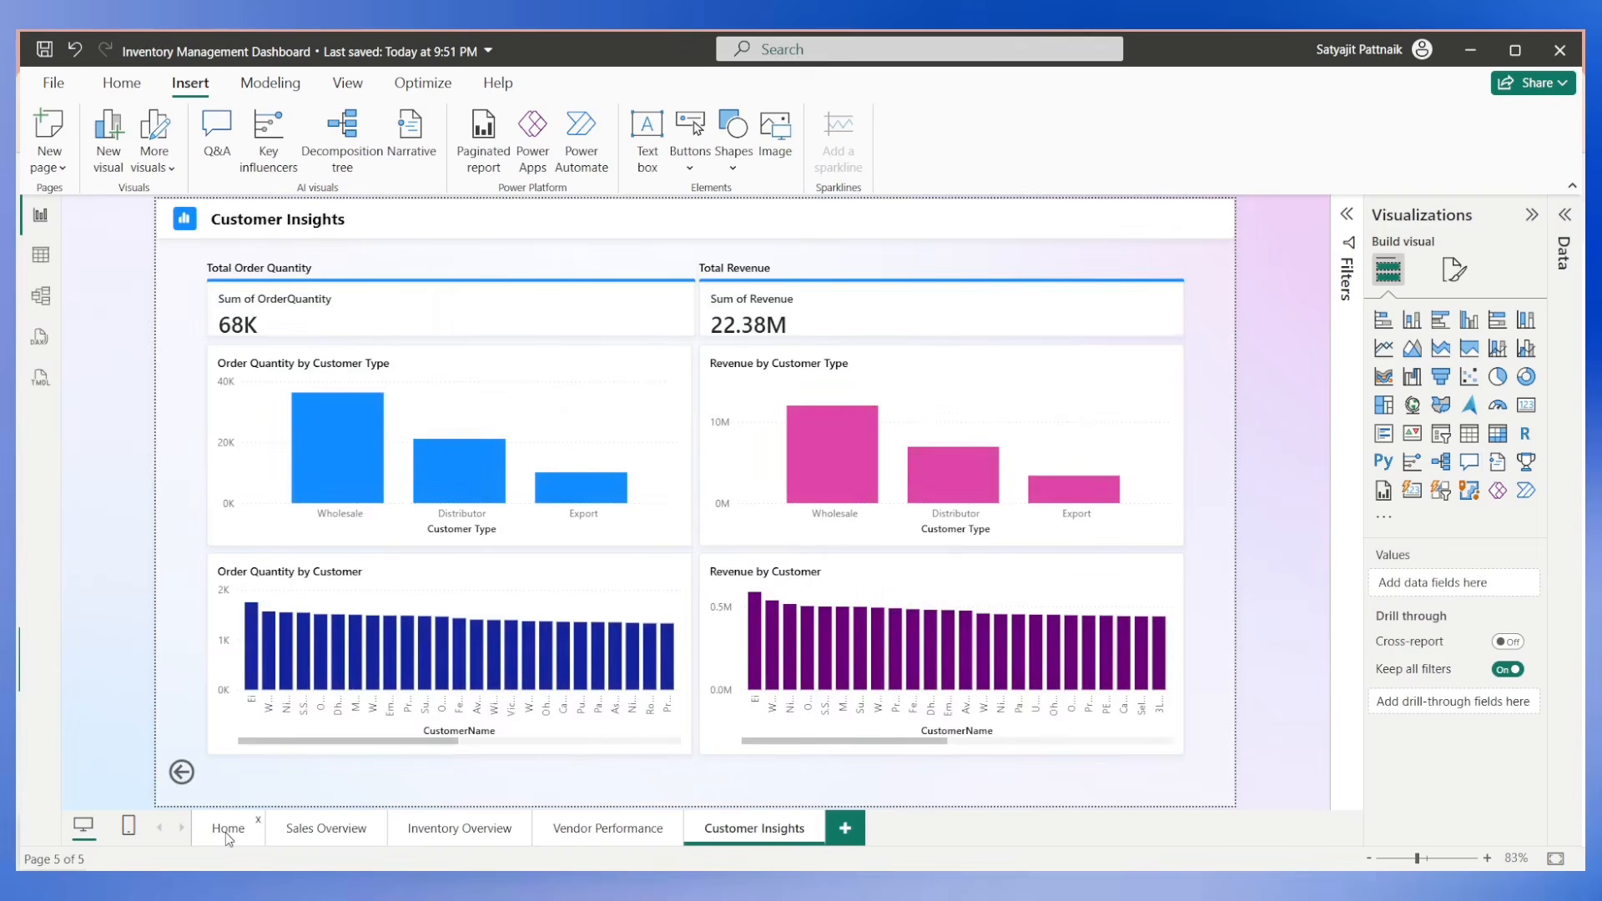
{"action": "left_click", "coordinate": [229, 835]}
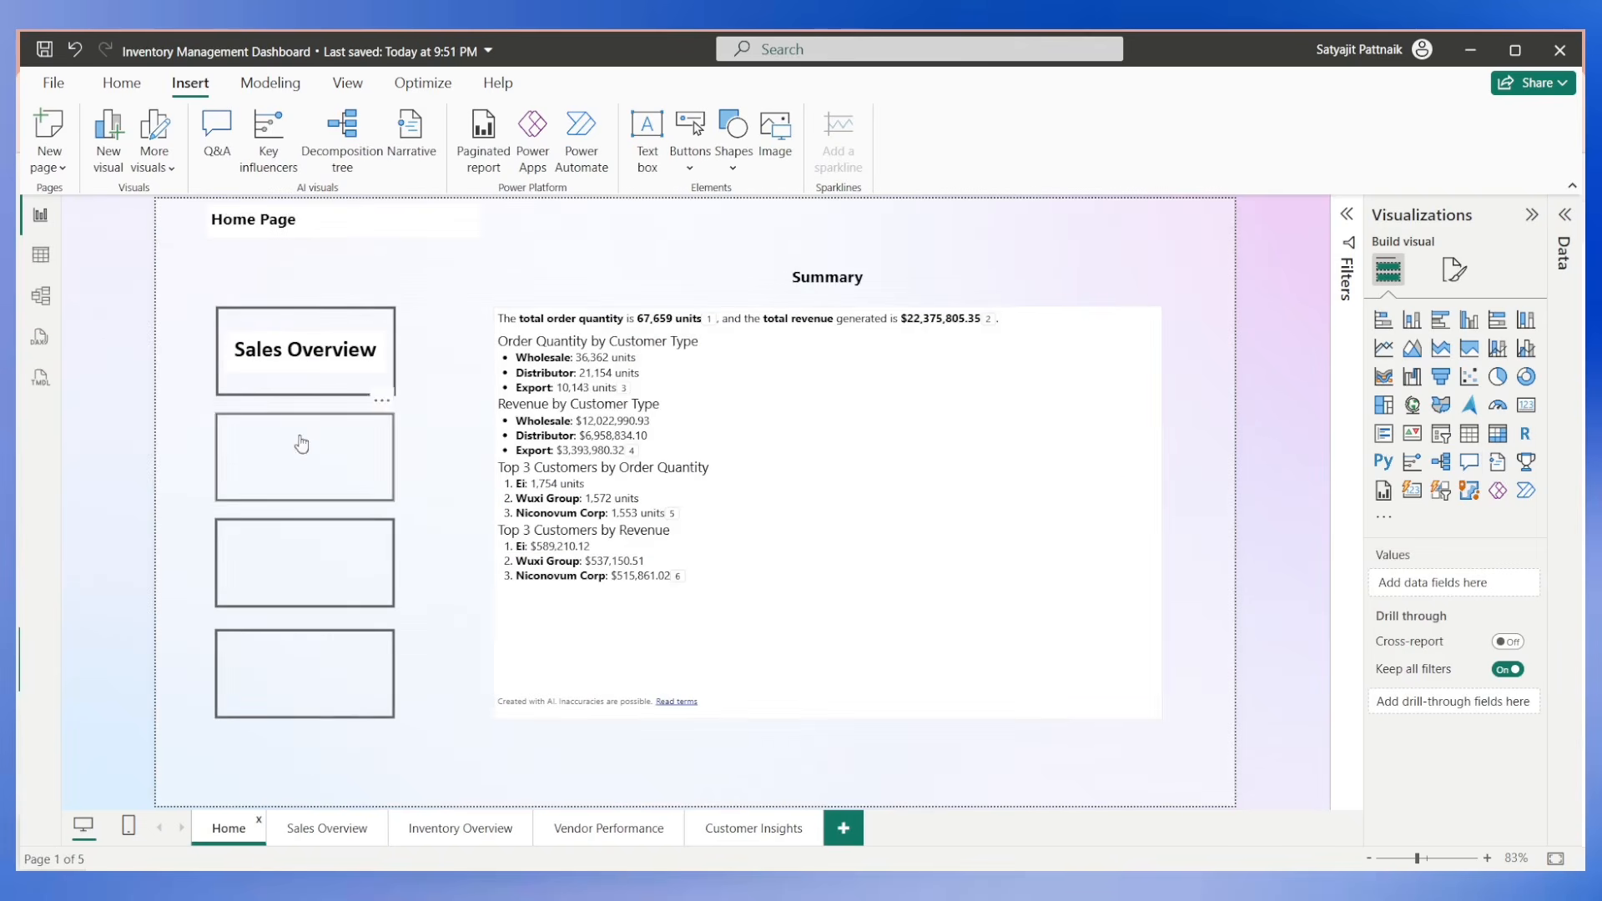
Publish the updated report to the Fabric-testnew workspace, replacing the existing dataset.
{"action": "left_click", "coordinate": [102, 89]}
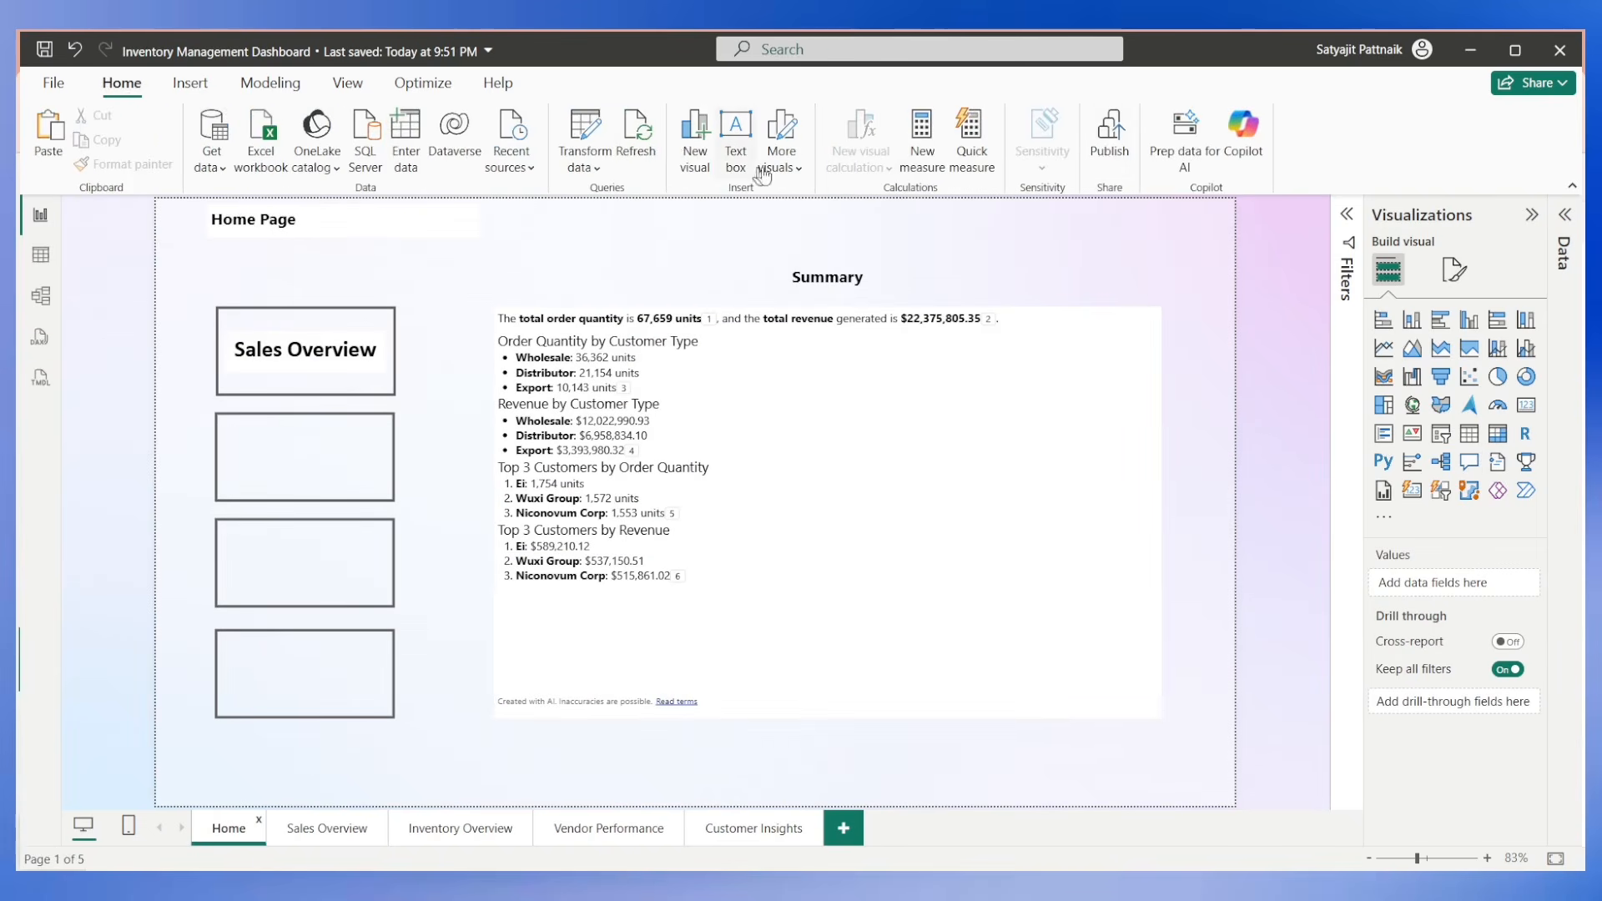
{"action": "left_click", "coordinate": [1106, 140]}
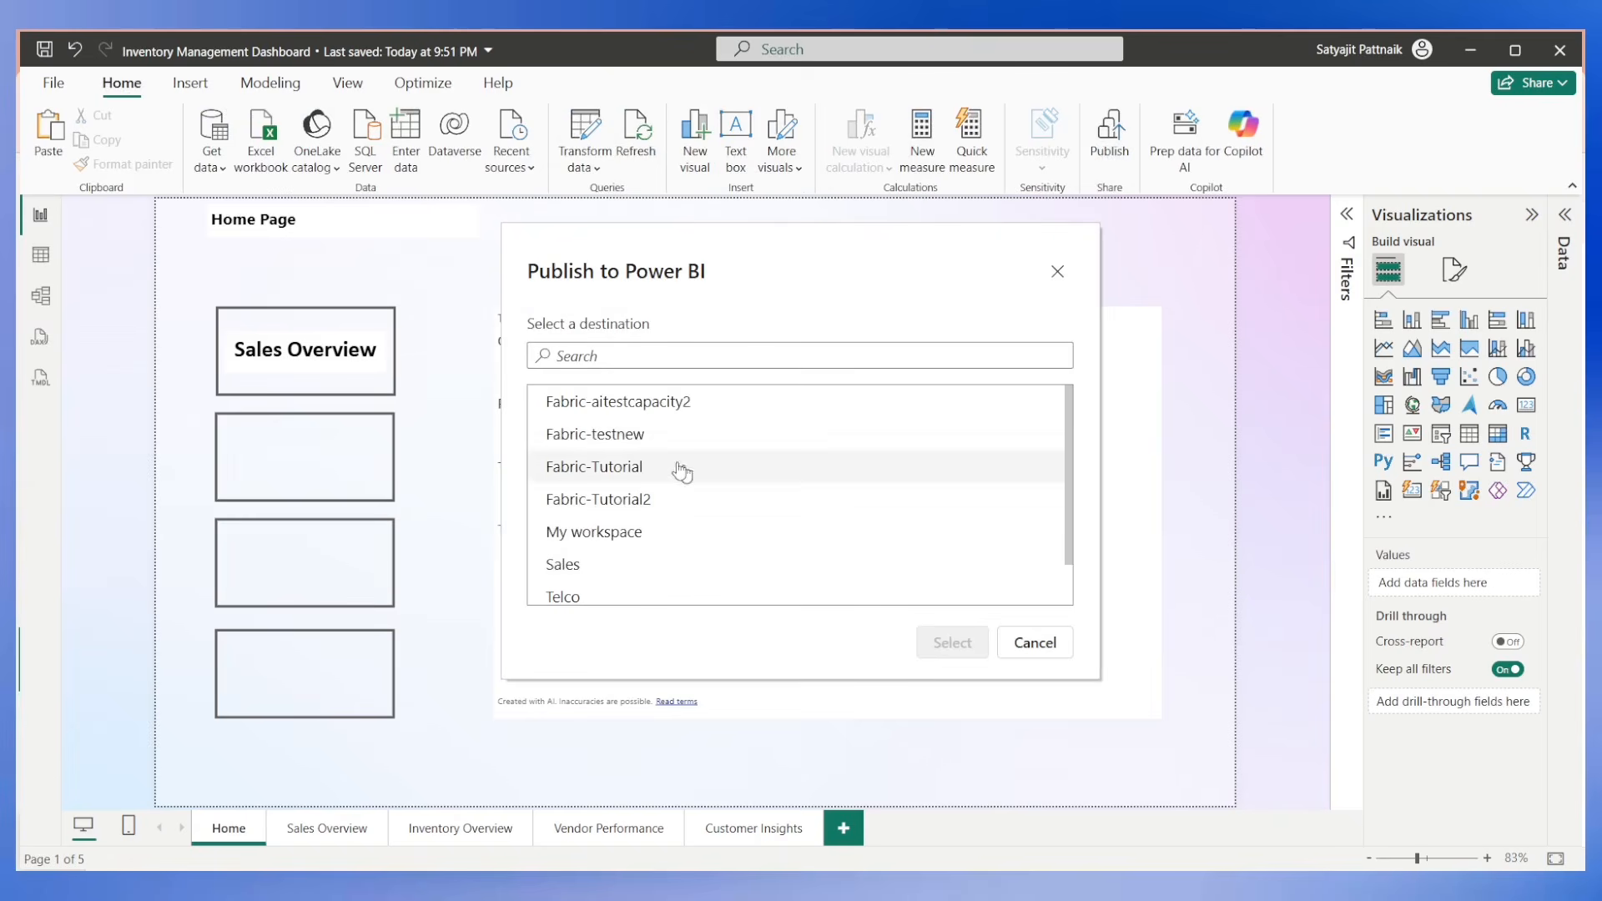
{"action": "left_click", "coordinate": [633, 435]}
{"action": "left_click", "coordinate": [950, 642]}
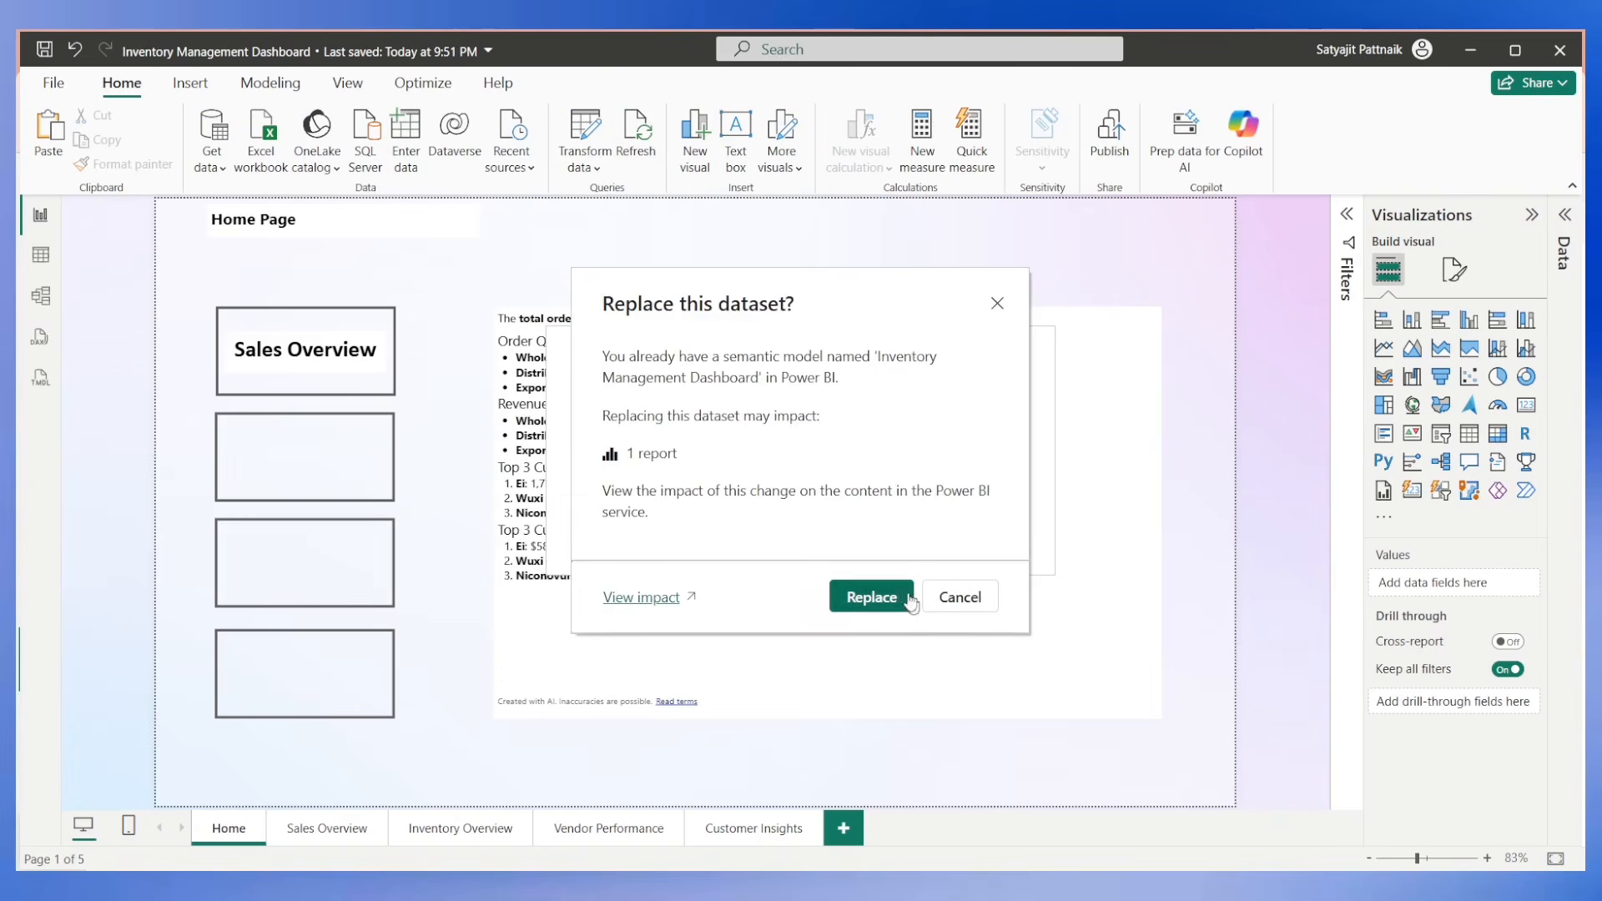
{"action": "left_click", "coordinate": [871, 601]}
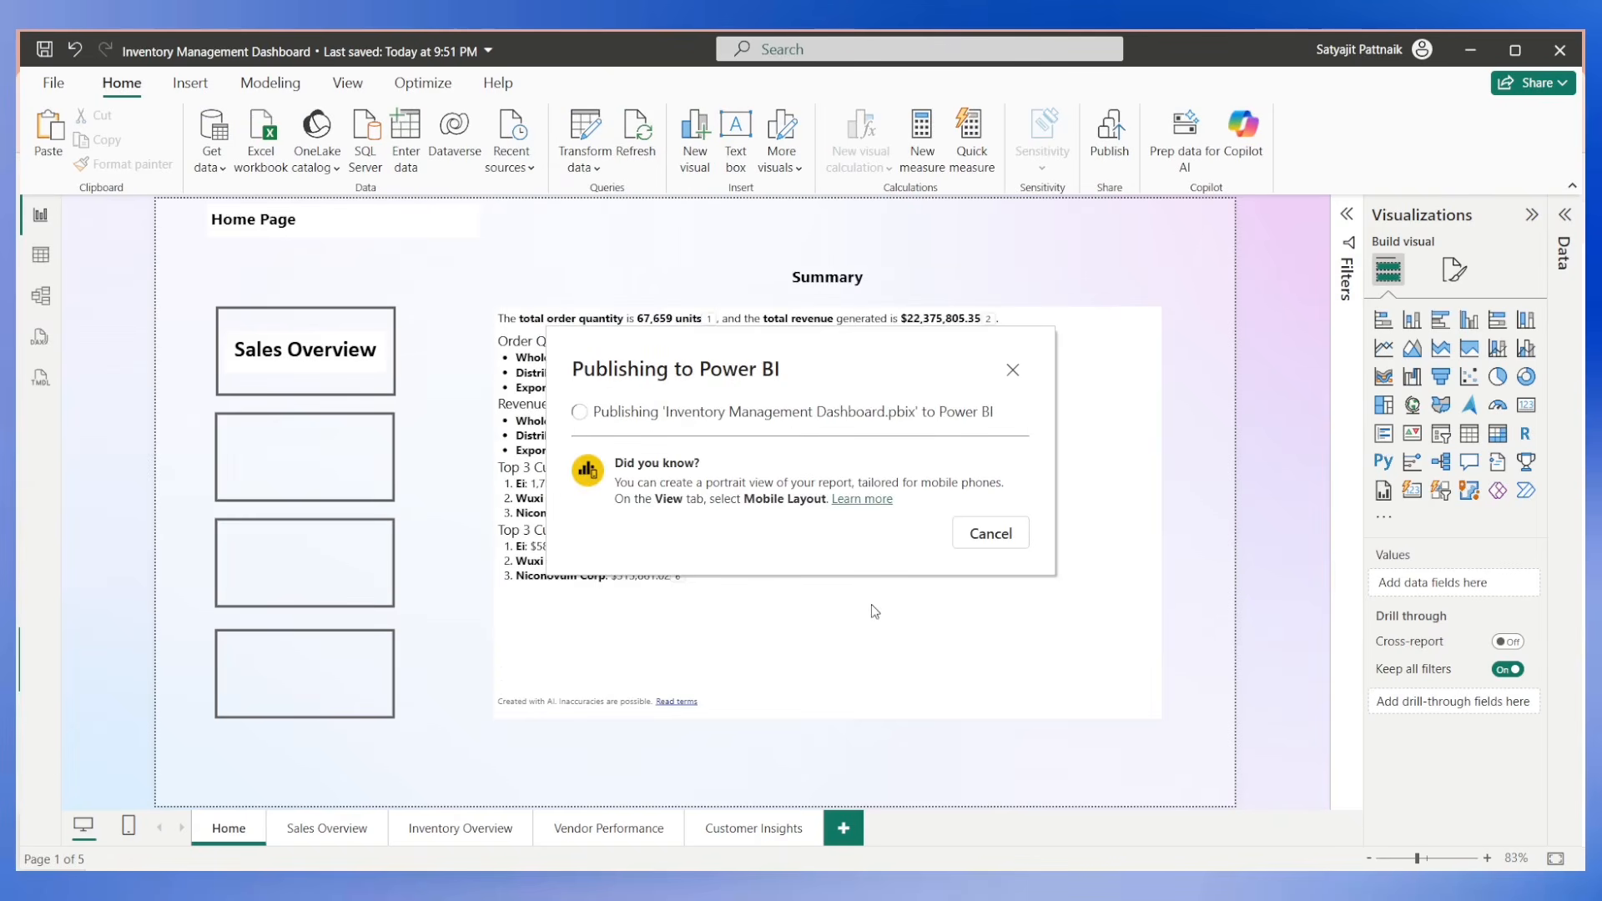